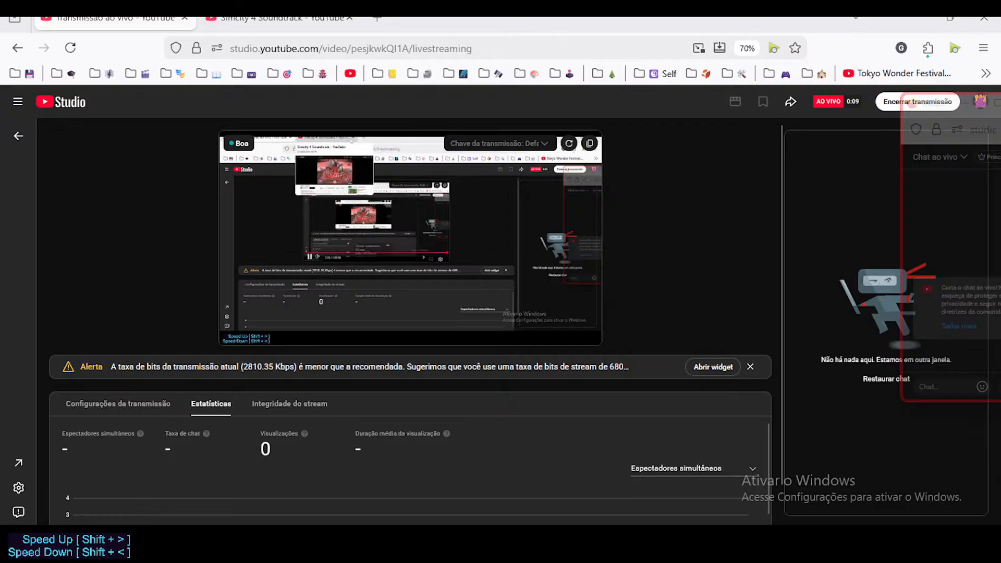
# Step: Switch to the Simcity 4 Soundtrack video and start its playback
pyautogui.click(276, 18)
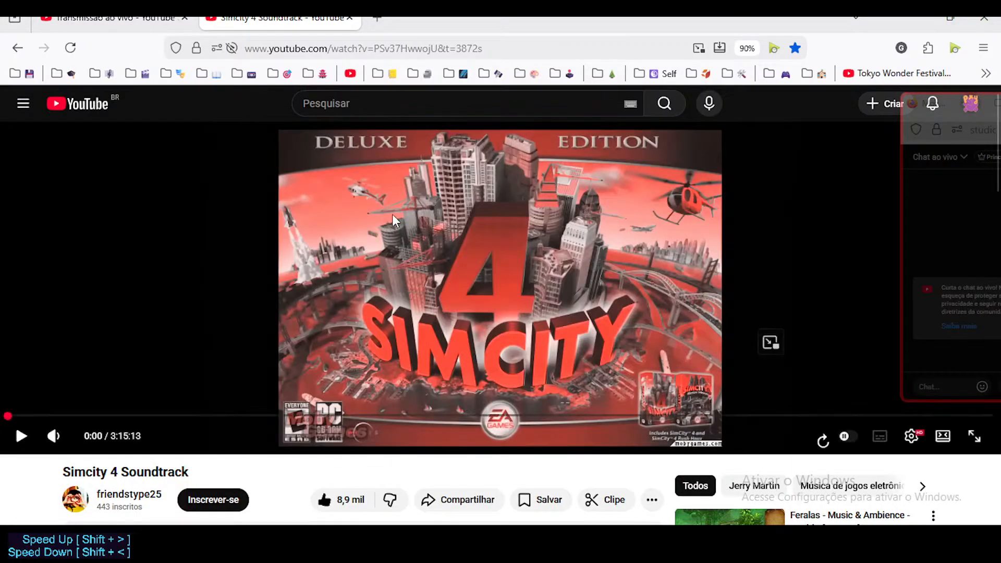
pyautogui.click(445, 349)
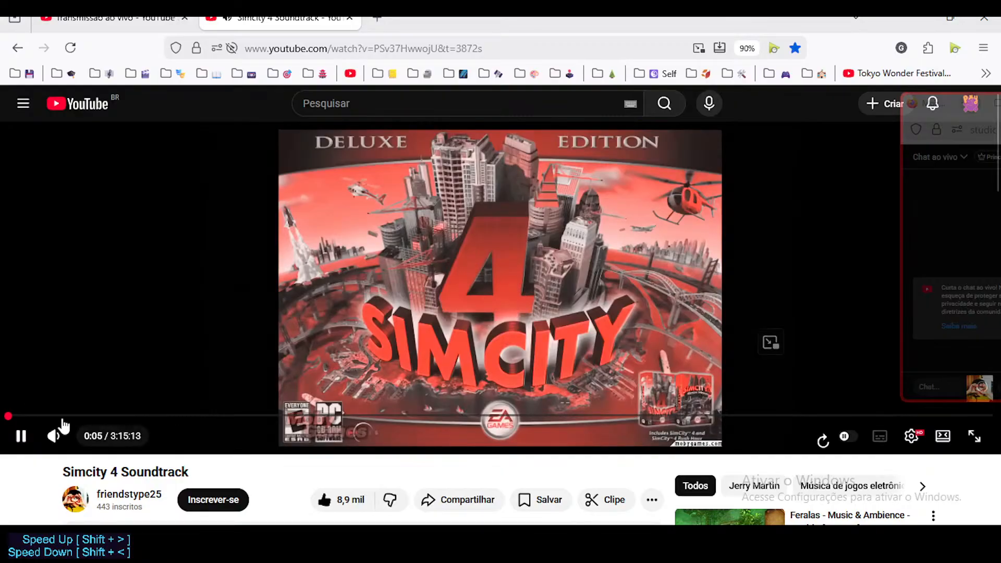
pyautogui.moveTo(85, 447)
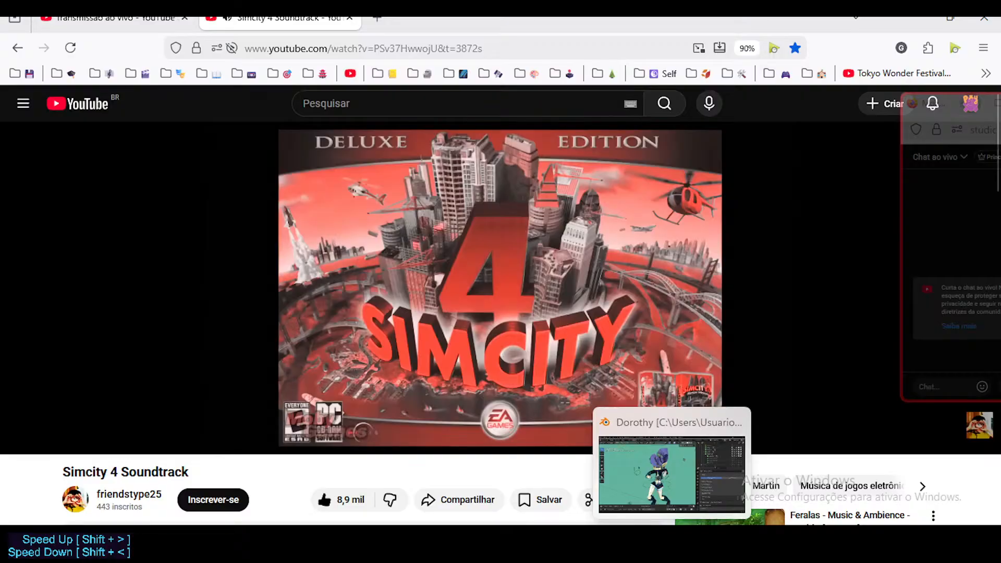
# Step: Switch to Blender and inspect the posed Dorothy character rig from several angles
pyautogui.click(672, 539)
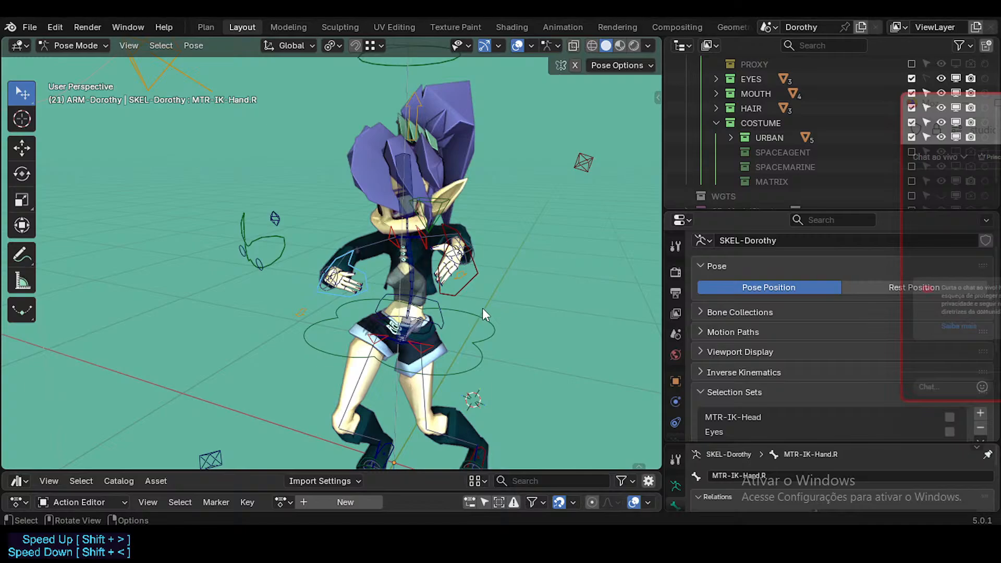
pyautogui.moveTo(480, 307); pyautogui.dragTo(430, 285, button='middle')
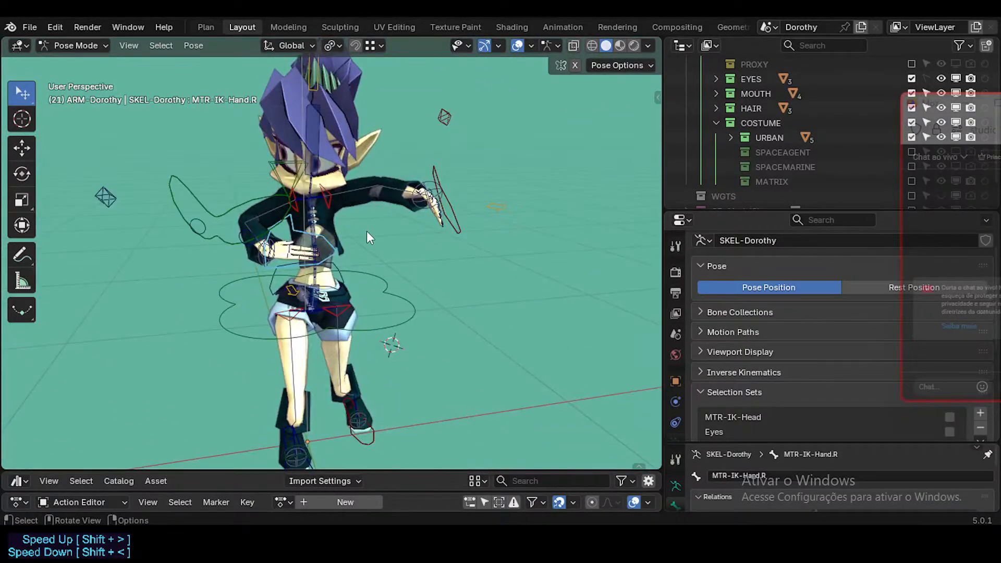
pyautogui.moveTo(367, 232); pyautogui.dragTo(252, 217, button='middle')
pyautogui.moveTo(332, 217); pyautogui.dragTo(257, 227, button='middle')
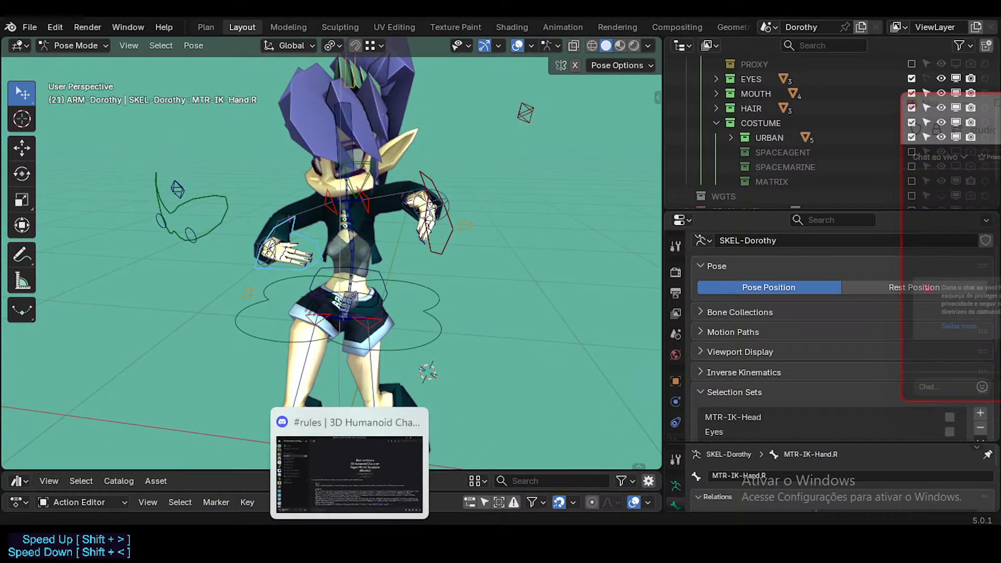
# Step: Switch to Discord and view the rigging server's rules channel and the account's own profile card
pyautogui.click(350, 536)
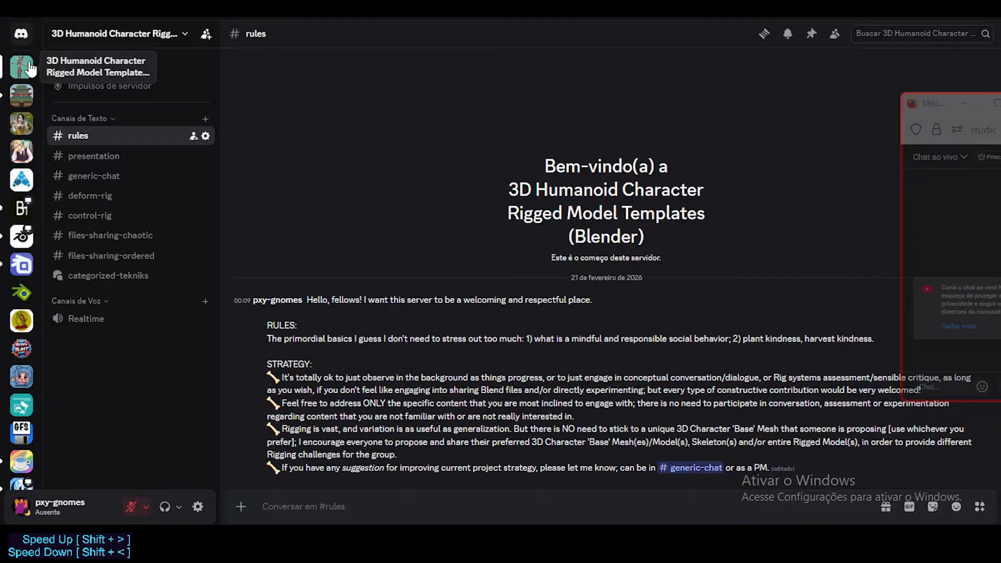
pyautogui.click(30, 505)
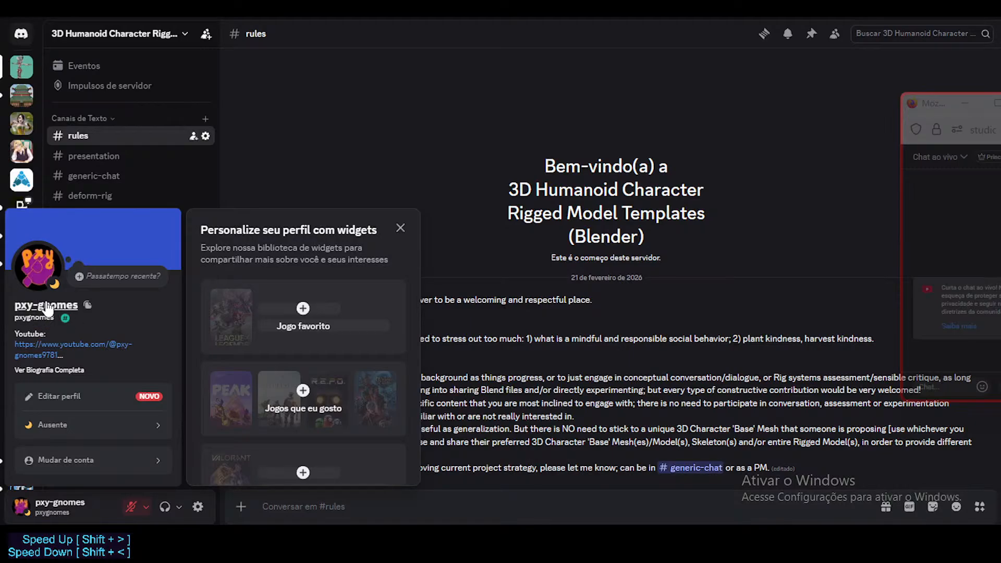
pyautogui.moveTo(66, 320)
pyautogui.click(400, 232)
pyautogui.click(243, 246)
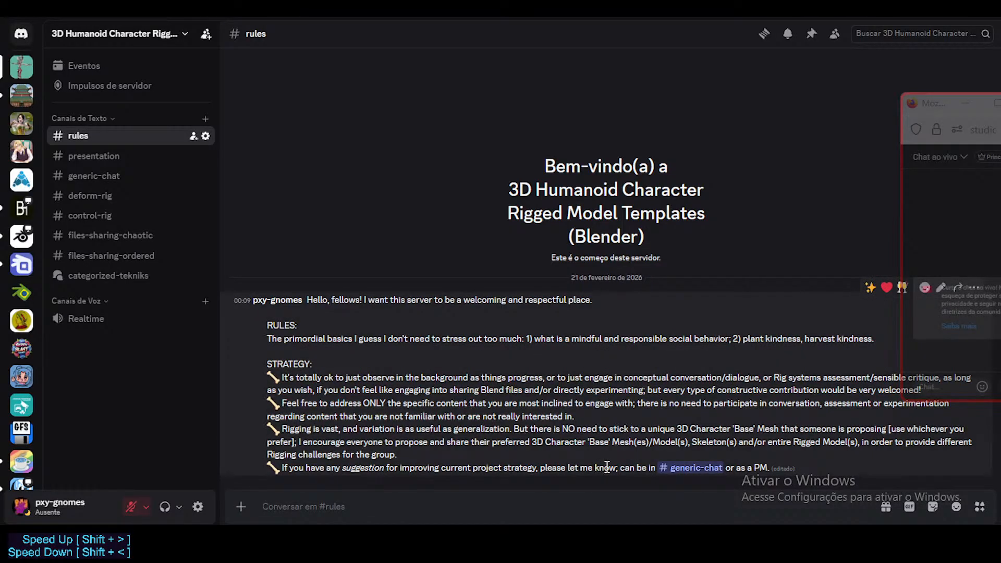
# Step: Switch to Firefox and open the Jobs category of the Blender Artists forum in a new tab
pyautogui.moveTo(575, 536)
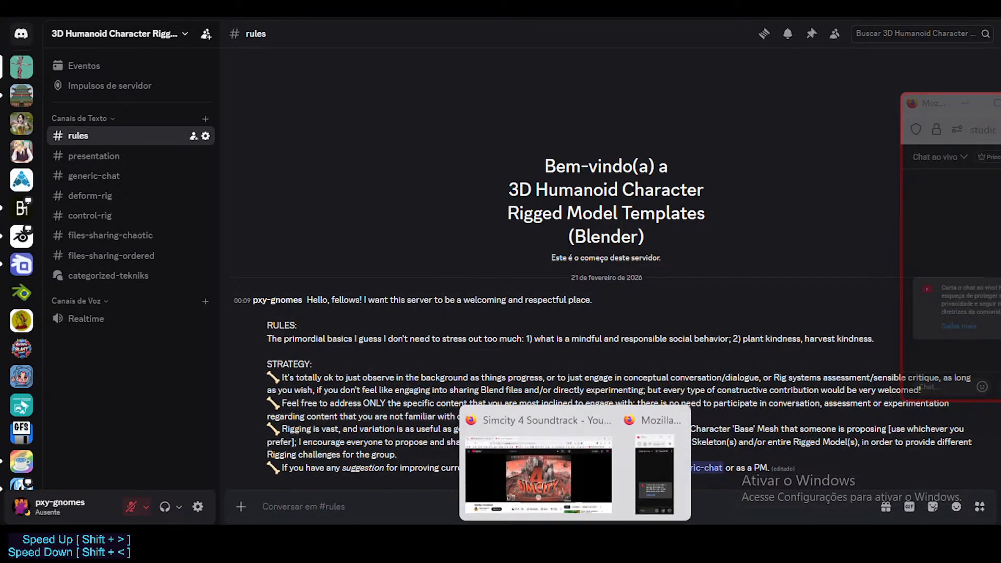
pyautogui.click(561, 473)
pyautogui.hotkey('ctrl', 't')
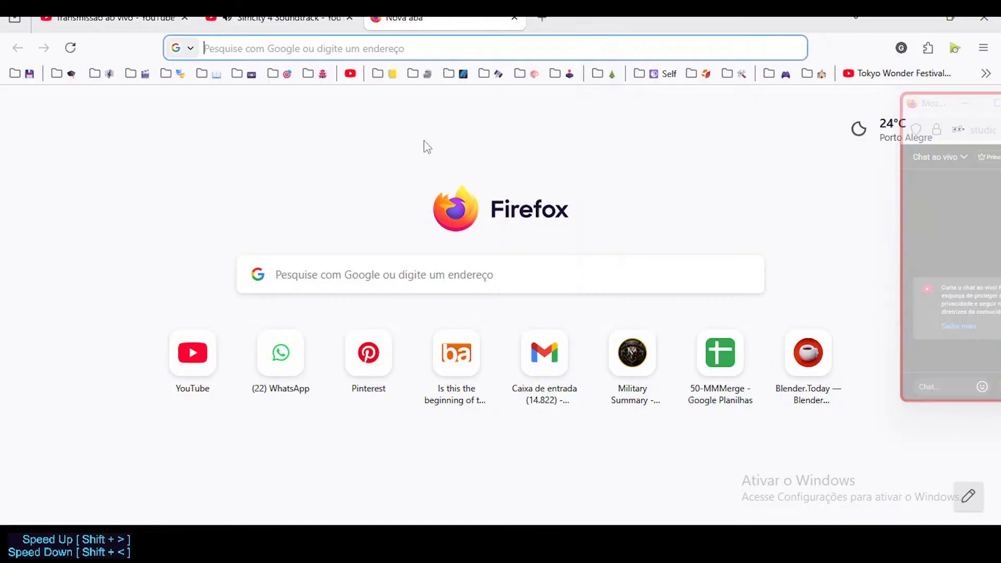
pyautogui.click(456, 353)
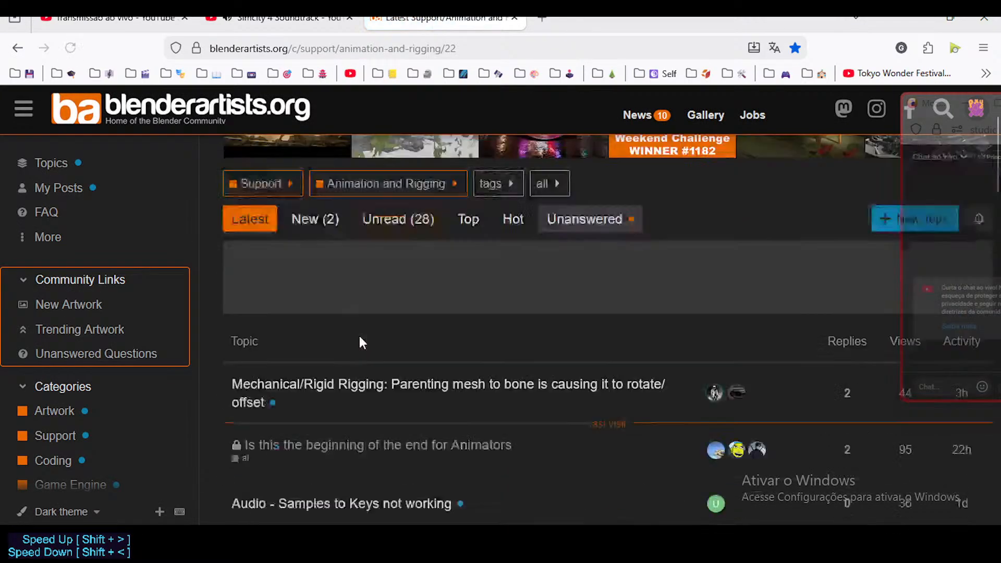
pyautogui.scroll(-3, 359, 337)
pyautogui.scroll(-3, 82, 415)
pyautogui.click(47, 351)
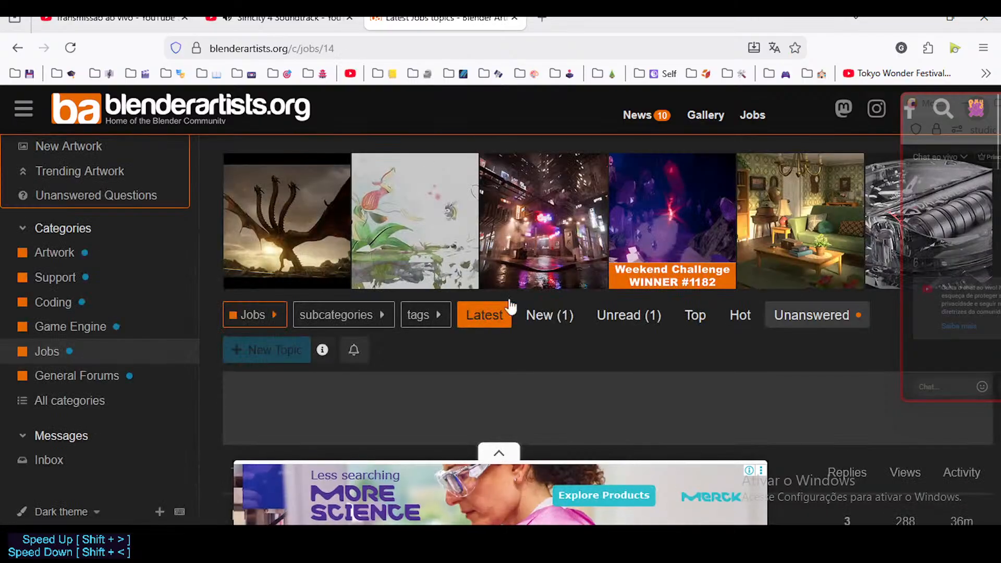
# Step: Collapse the ad banner and open the Jobs topic "The Quest for 'elegant' 3D Character (Humanoid, Skinning) Rigging project in Blender"
pyautogui.click(492, 452)
pyautogui.scroll(-5, 430, 262)
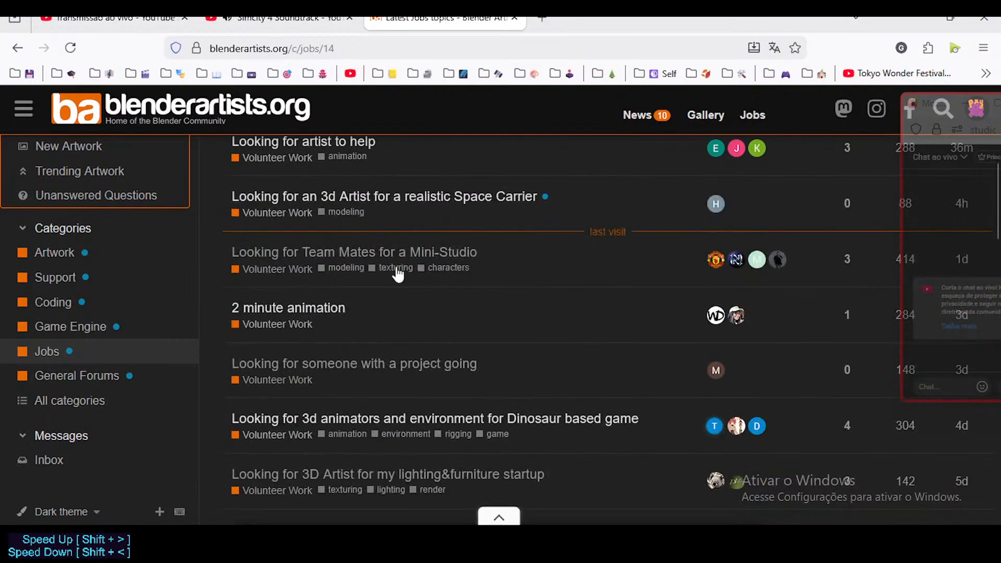
pyautogui.scroll(1, 375, 351)
pyautogui.scroll(-3, 350, 358)
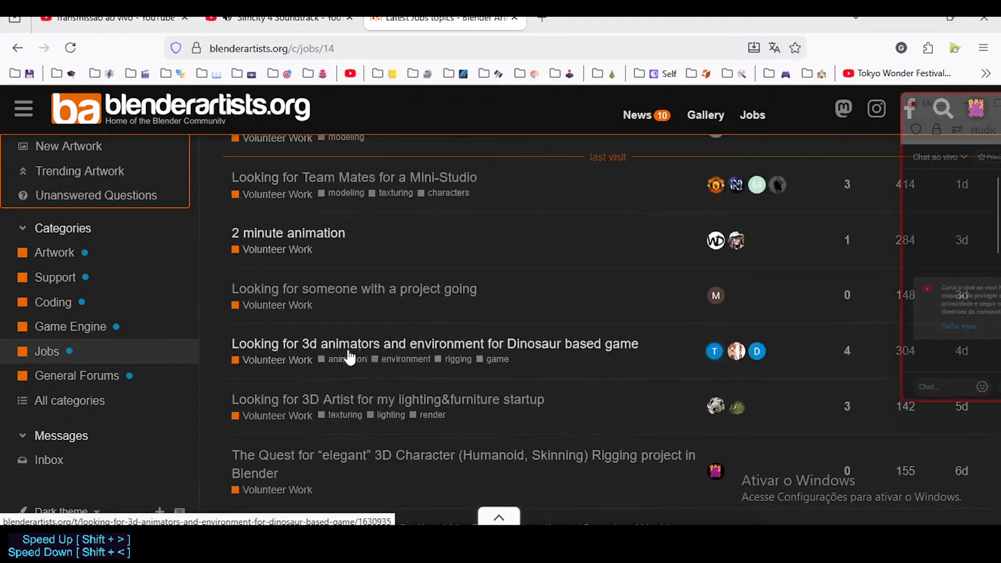
pyautogui.scroll(8, 319, 319)
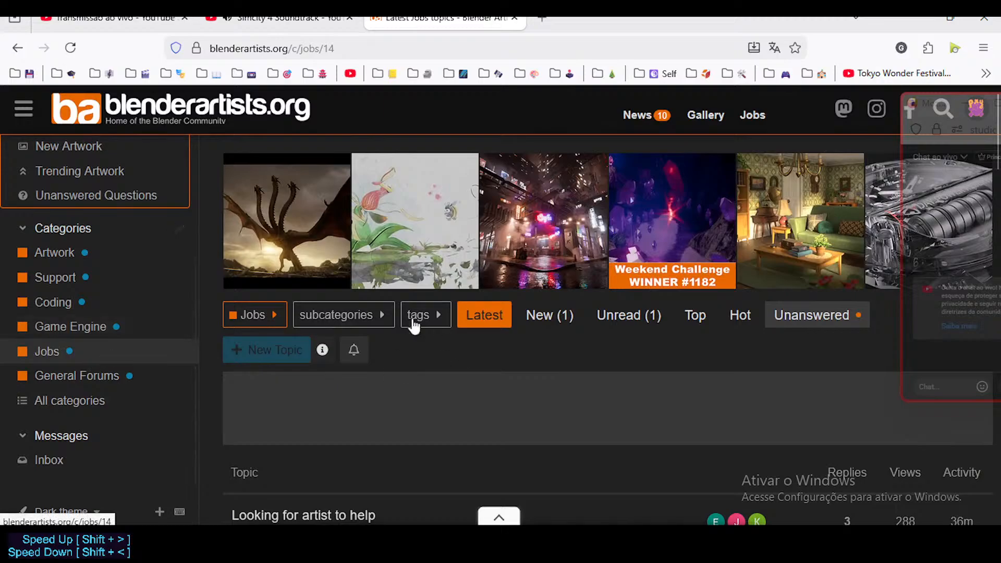
pyautogui.scroll(-4, 365, 330)
pyautogui.scroll(-3, 386, 313)
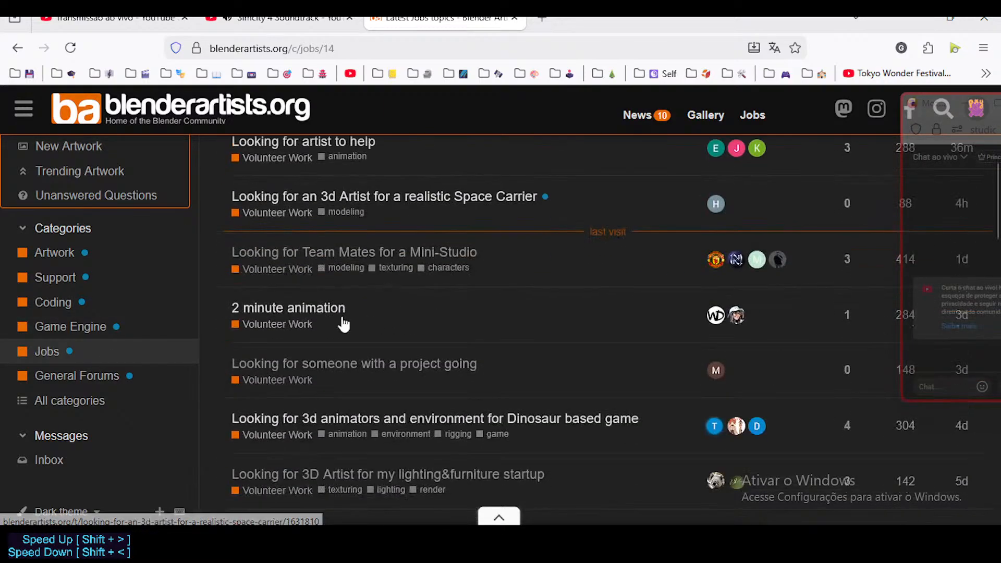
pyautogui.scroll(-3, 331, 333)
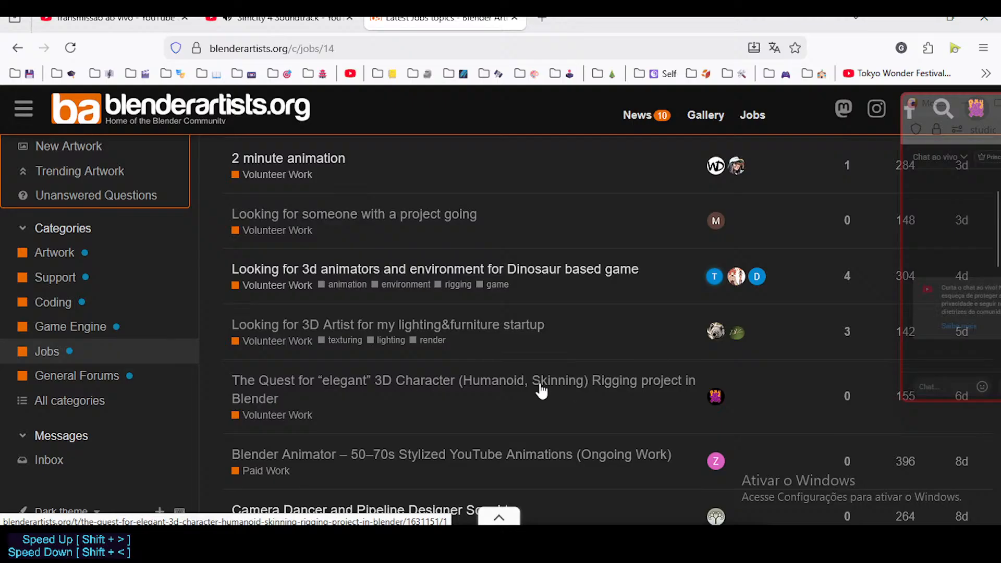
pyautogui.scroll(-2, 603, 386)
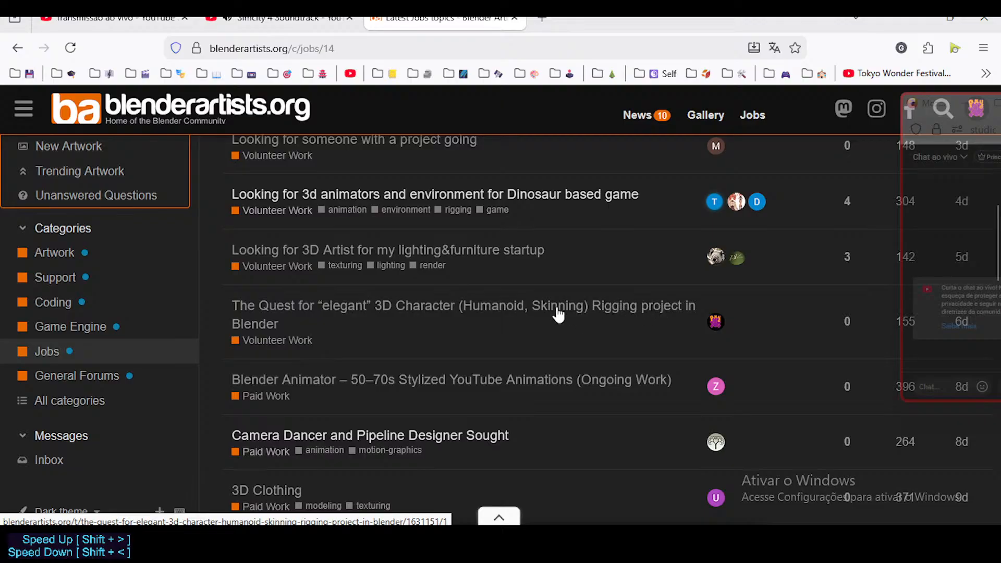
pyautogui.click(345, 306)
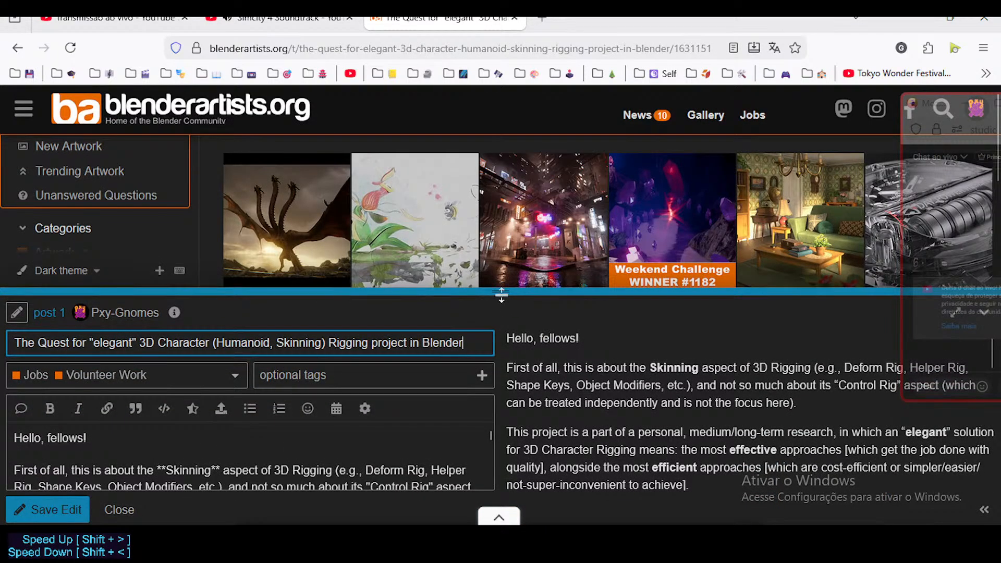
# Step: Shrink the post editor pane and read through the topic's opening post about the rigging project
pyautogui.moveTo(501, 295); pyautogui.dragTo(501, 346)
pyautogui.scroll(-5, 541, 266)
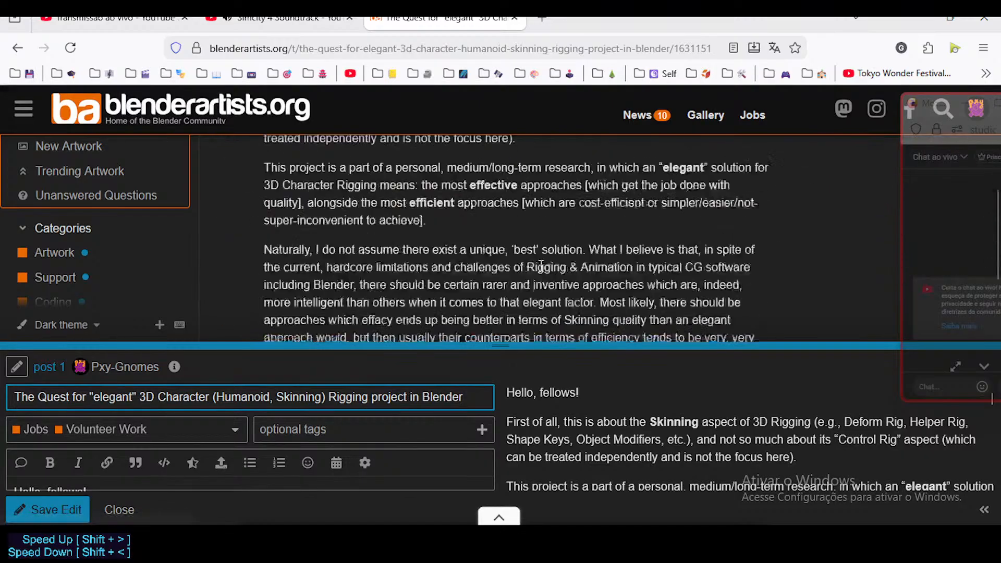
pyautogui.scroll(-2, 610, 266)
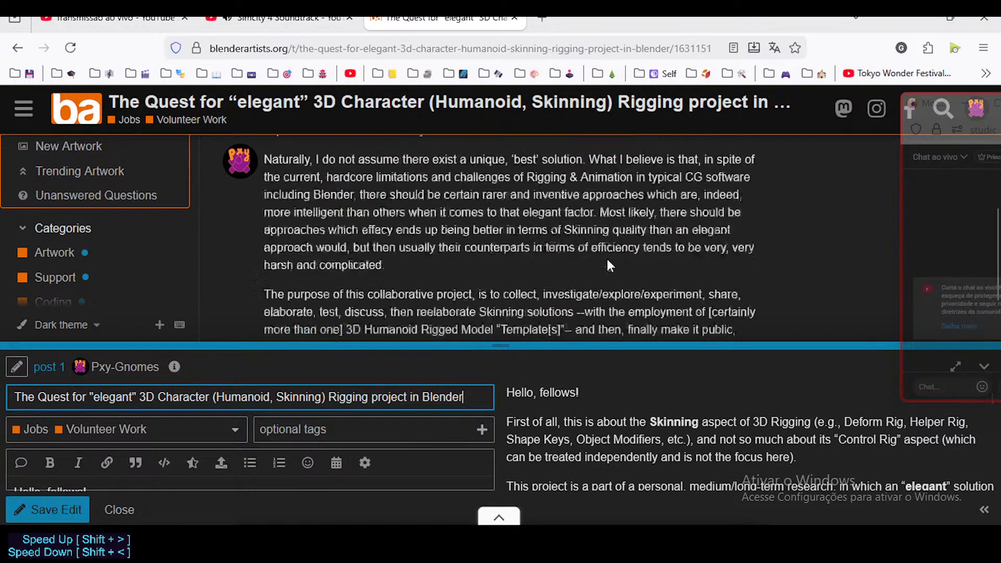
pyautogui.scroll(-3, 607, 263)
pyautogui.scroll(12, 601, 261)
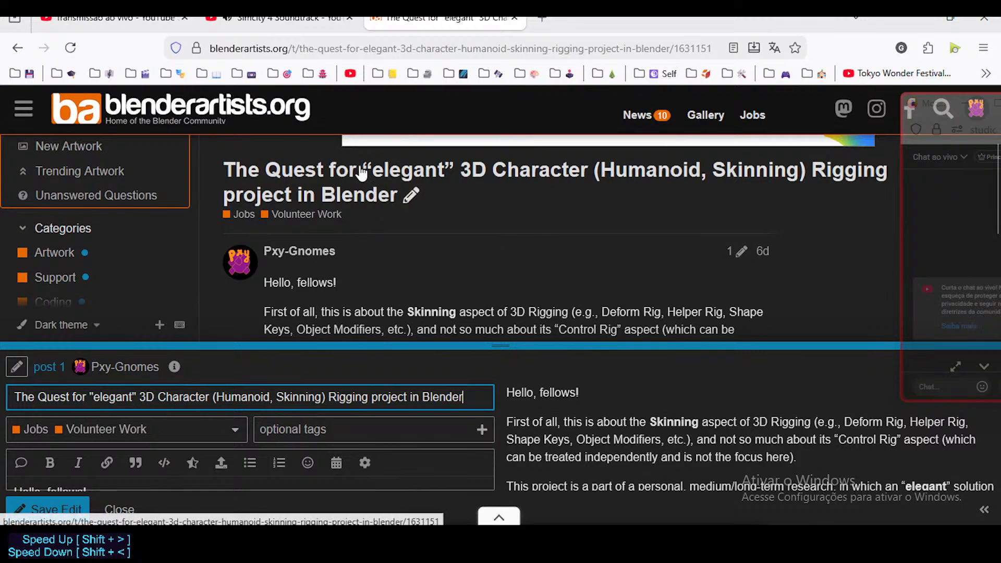
pyautogui.scroll(2, 414, 245)
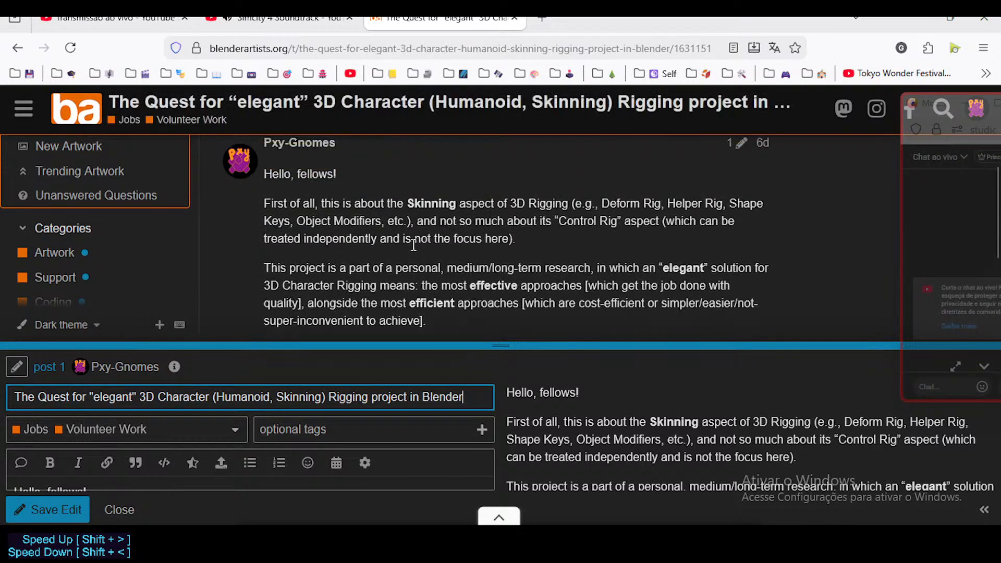
pyautogui.scroll(-2, 490, 252)
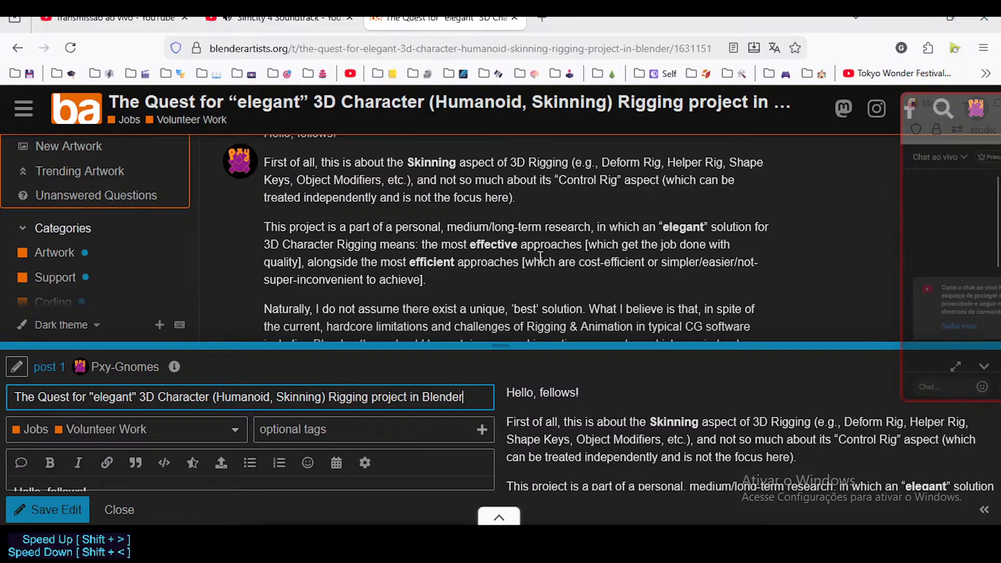
pyautogui.scroll(-2, 598, 282)
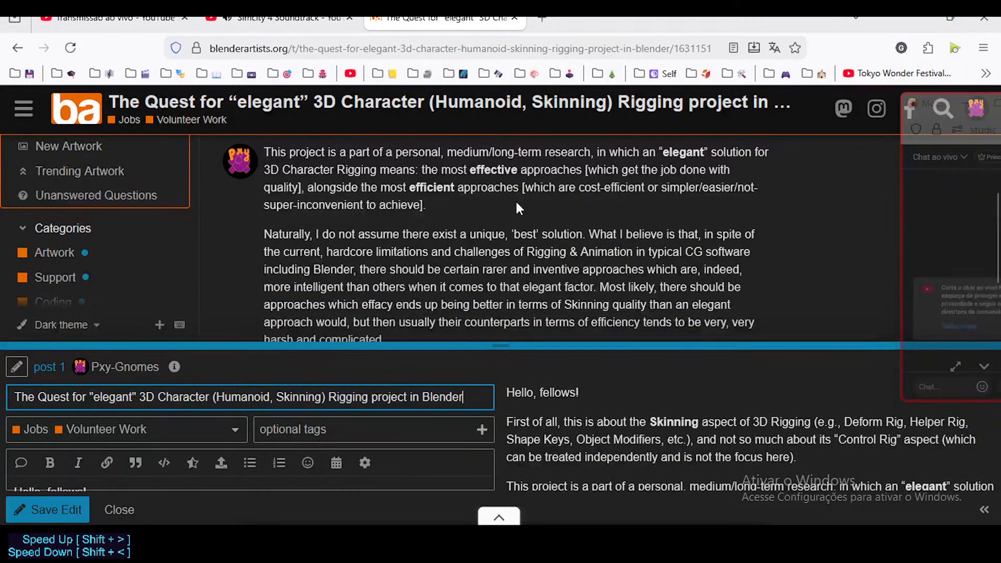
pyautogui.scroll(2, 461, 229)
# Step: Examine the words "effective" and "efficient" in the post's definition of an elegant rigging solution, highlighting them while reading
pyautogui.moveTo(468, 244); pyautogui.dragTo(519, 243)
pyautogui.click(589, 262)
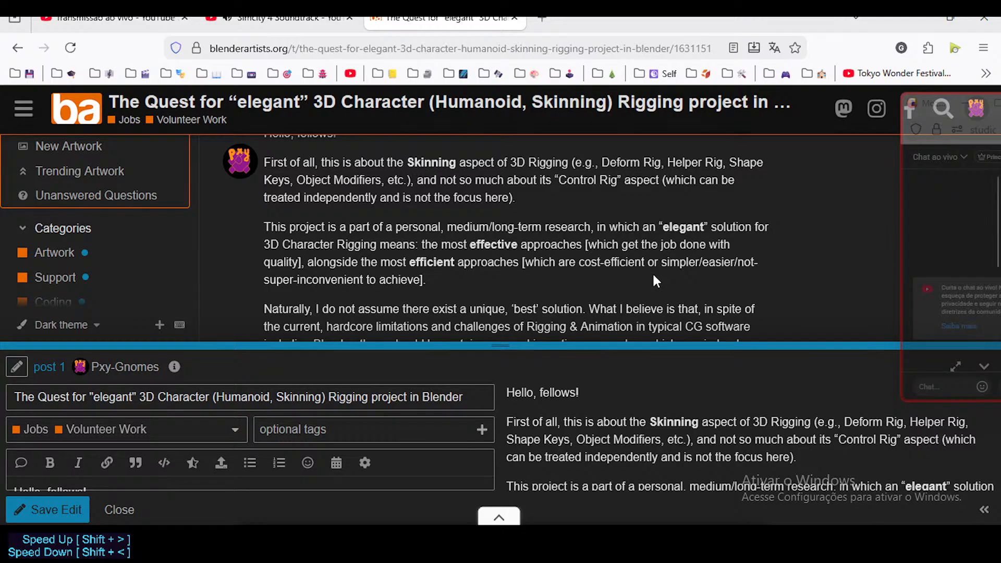
pyautogui.doubleClick(470, 244)
pyautogui.scroll(-3, 469, 244)
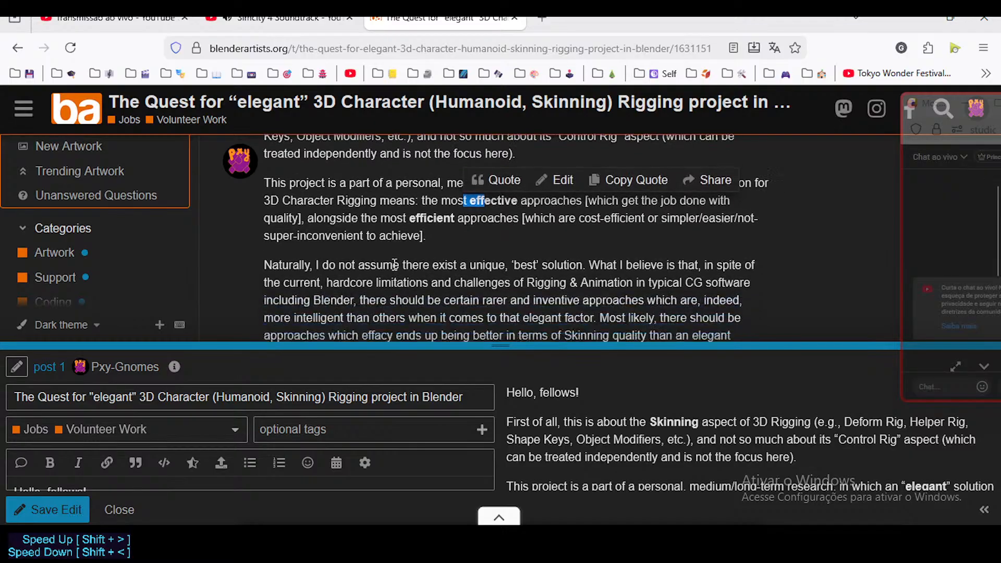
pyautogui.moveTo(407, 189); pyautogui.dragTo(453, 189)
pyautogui.scroll(3, 385, 259)
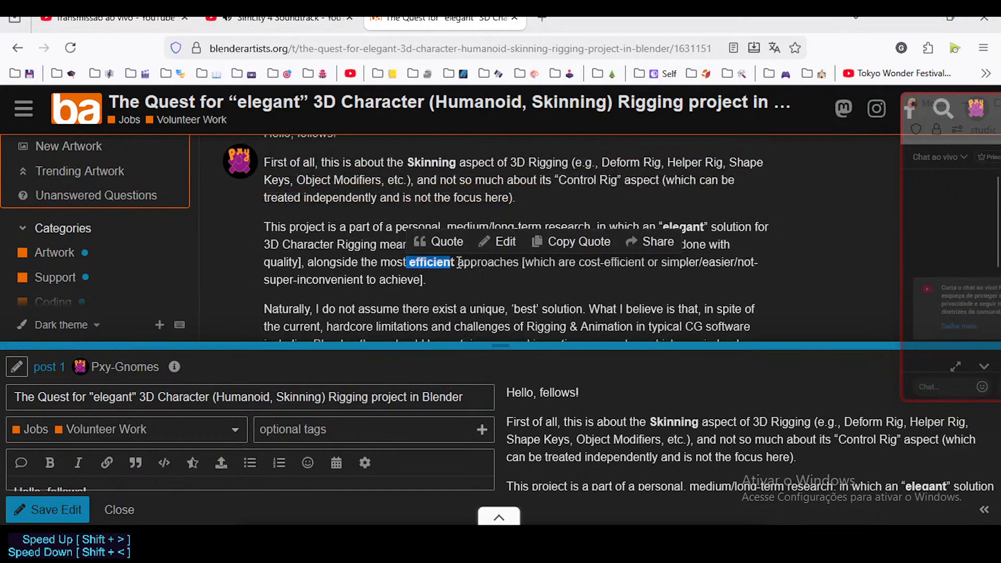
pyautogui.click(414, 267)
pyautogui.moveTo(408, 264); pyautogui.dragTo(519, 245)
pyautogui.click(408, 259)
pyautogui.click(468, 242)
pyautogui.click(474, 270)
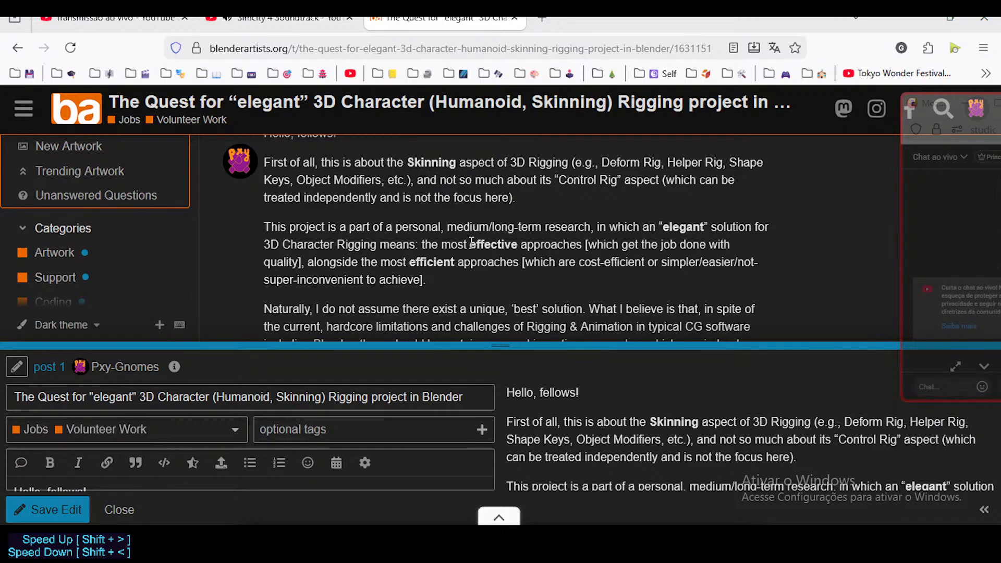
# Step: Check the soundtrack video, then return to the forum post and highlight "efficient" and "effective" again to compare both terms
pyautogui.click(281, 18)
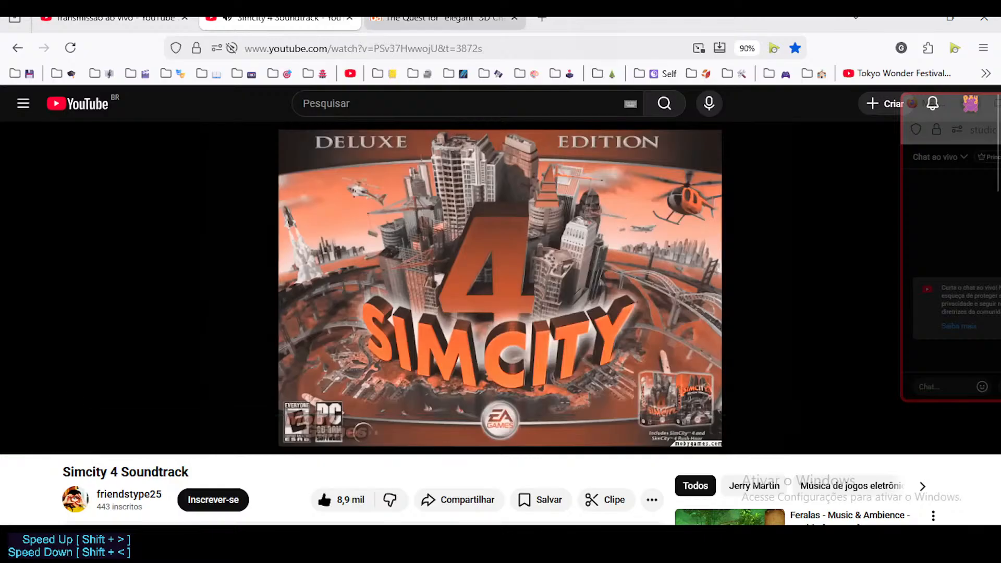
pyautogui.click(443, 18)
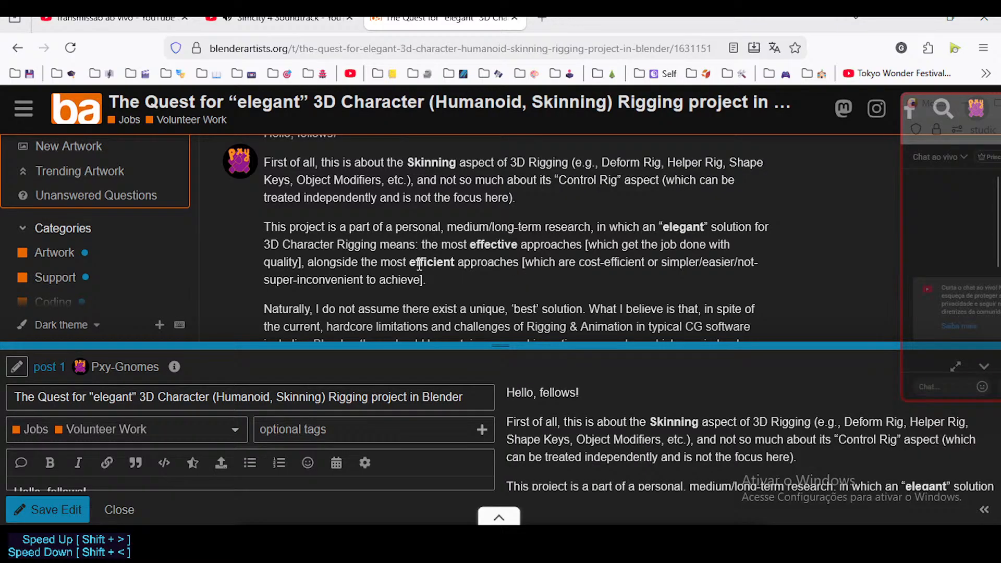
pyautogui.moveTo(408, 263); pyautogui.dragTo(455, 266)
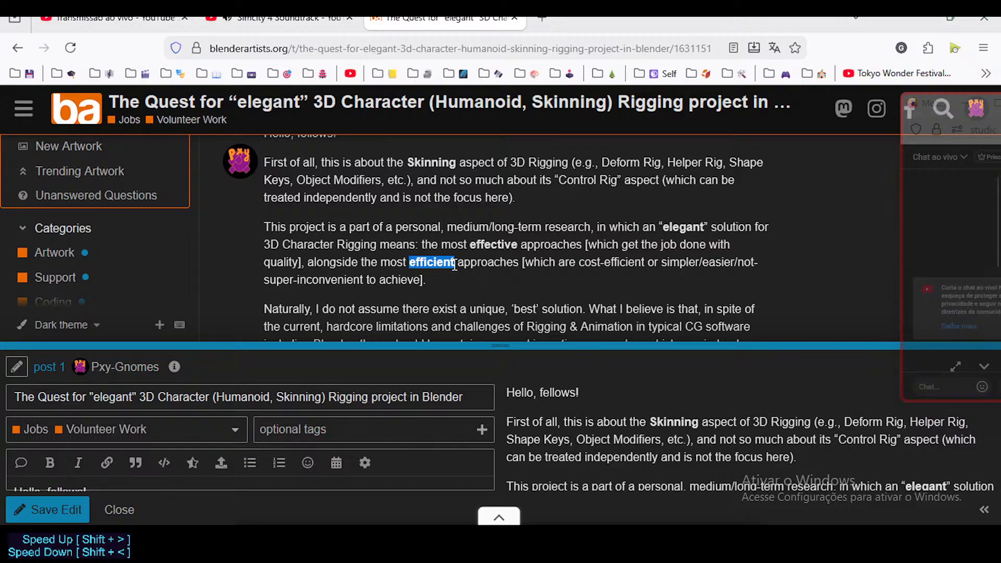
pyautogui.click(483, 283)
pyautogui.moveTo(470, 246); pyautogui.dragTo(519, 244)
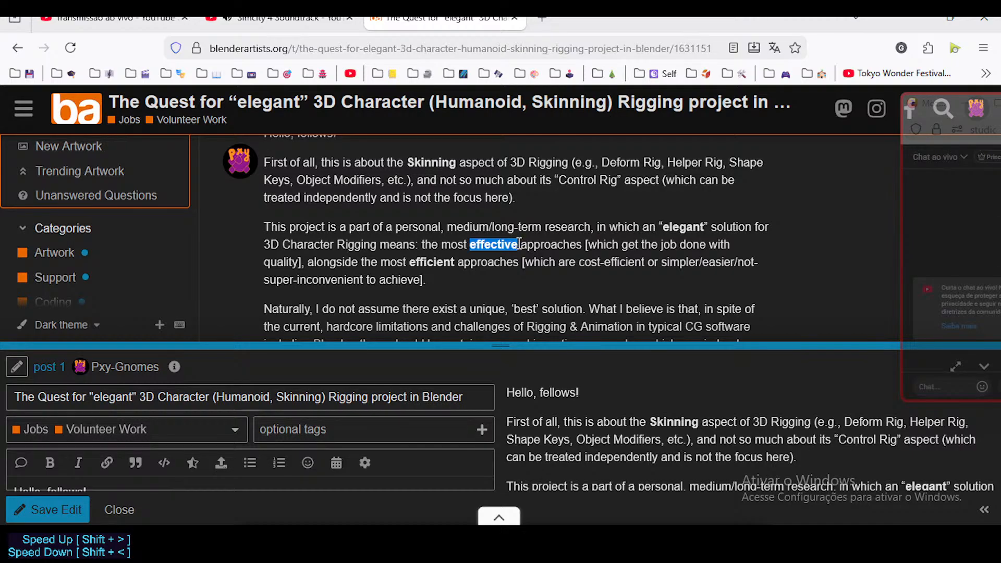
pyautogui.moveTo(518, 244); pyautogui.dragTo(488, 262)
pyautogui.moveTo(408, 262); pyautogui.dragTo(454, 260)
pyautogui.click(449, 307)
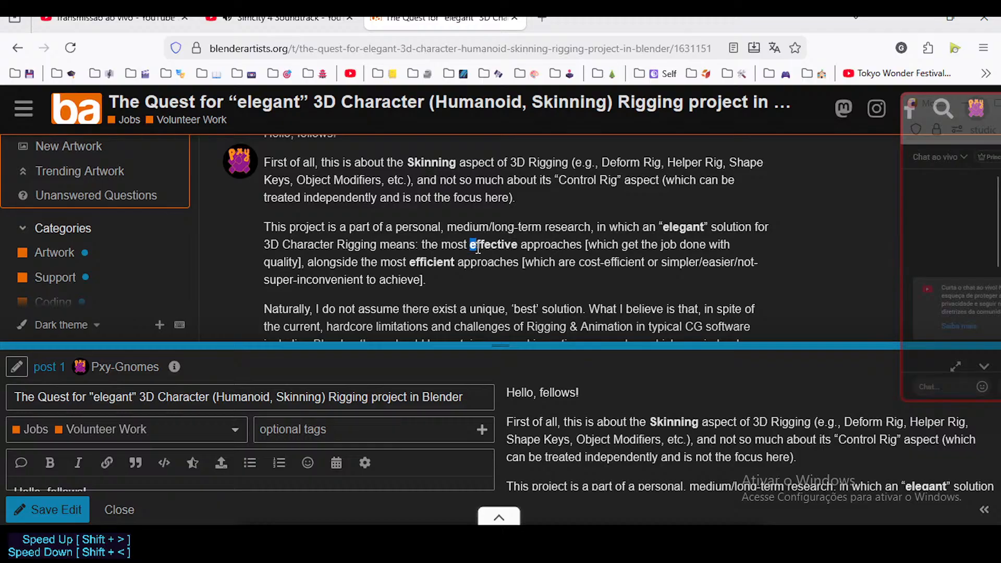
# Step: Highlight "efficient" and "effective" in turn once more to contrast the two parts of the post's definition of elegant rigging
pyautogui.doubleClick(413, 256)
pyautogui.click(432, 259)
pyautogui.moveTo(441, 243); pyautogui.dragTo(453, 262)
pyautogui.click(406, 241)
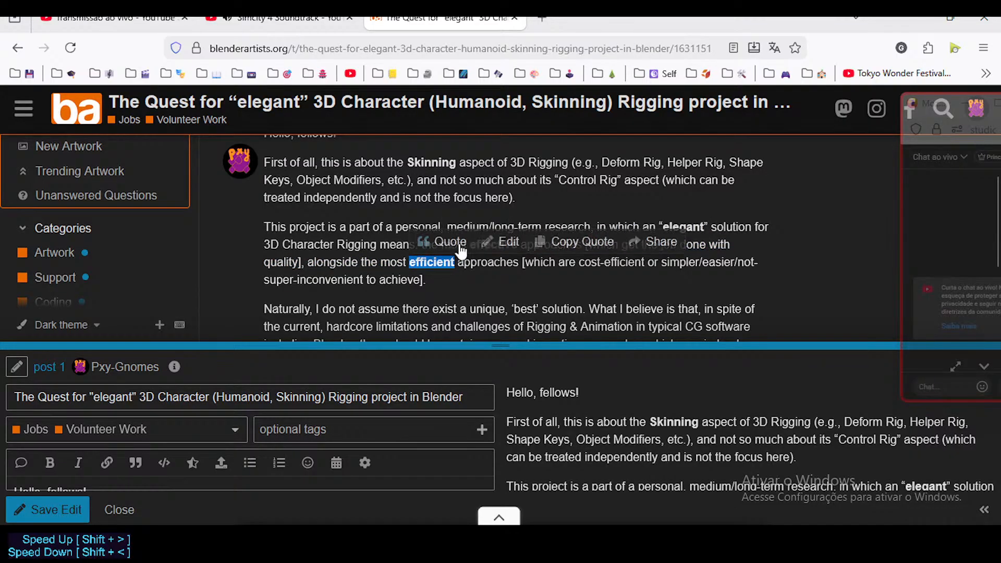
pyautogui.click(472, 248)
pyautogui.moveTo(514, 241); pyautogui.dragTo(517, 243)
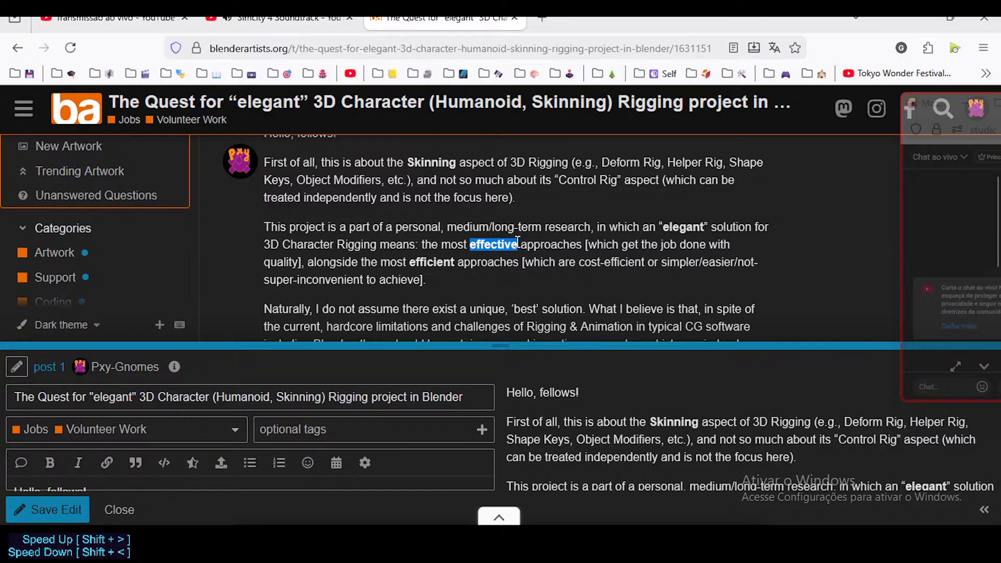
pyautogui.click(417, 261)
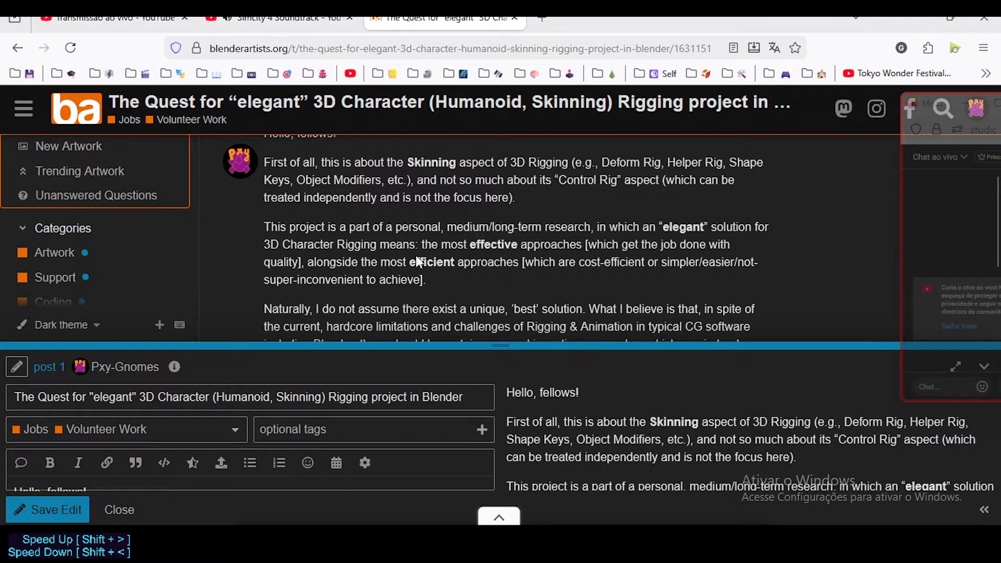
pyautogui.moveTo(407, 262); pyautogui.dragTo(455, 262)
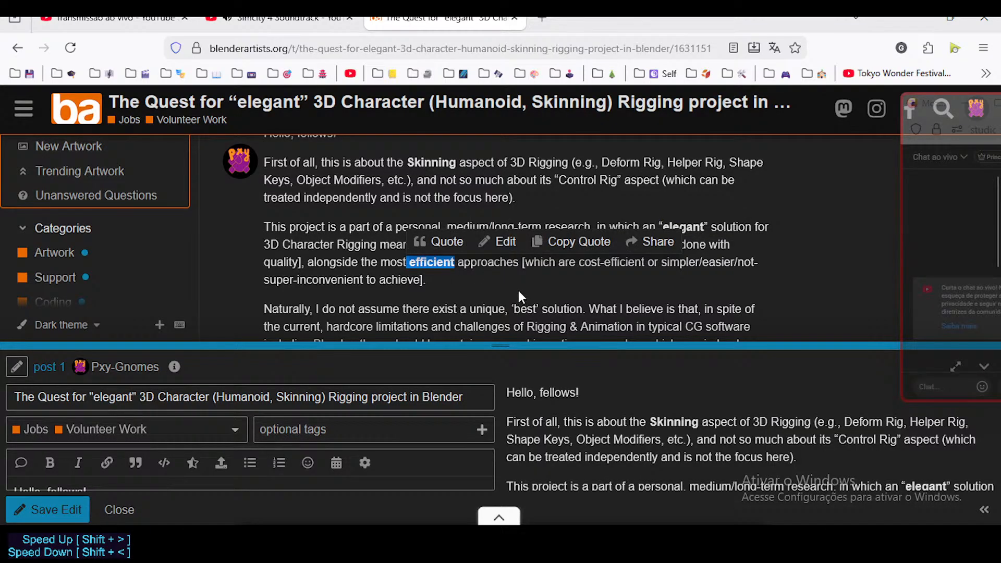
pyautogui.click(519, 293)
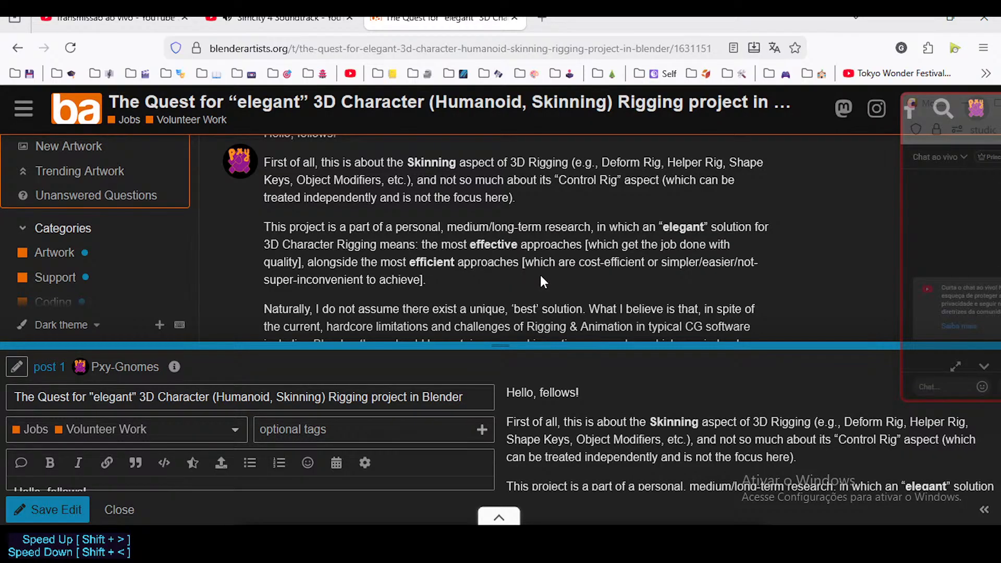
# Step: Switch to Blender and reset the location and rotation of all the Dorothy rig's pose bones
pyautogui.moveTo(736, 542)
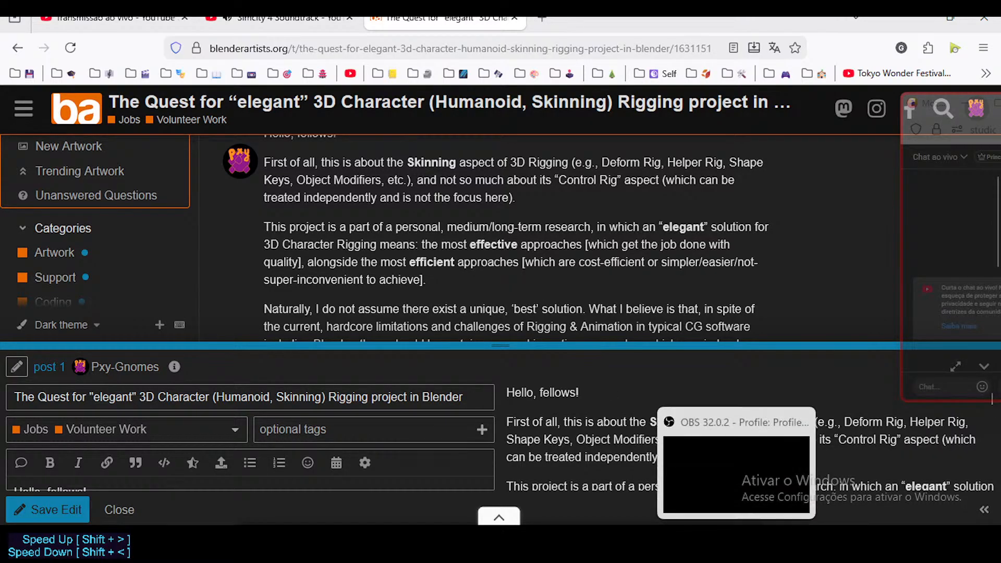
pyautogui.click(671, 543)
pyautogui.moveTo(356, 239); pyautogui.dragTo(312, 317, button='middle')
pyautogui.press('a')
pyautogui.hotkey('alt', 'g')
pyautogui.hotkey('alt', 'r')
# Step: Frame the character's upper body and select the left hand IK control
pyautogui.scroll(4, 315, 283)
pyautogui.scroll(-4, 313, 317)
pyautogui.scroll(2, 263, 358)
pyautogui.moveTo(262, 358); pyautogui.dragTo(353, 343, button='middle')
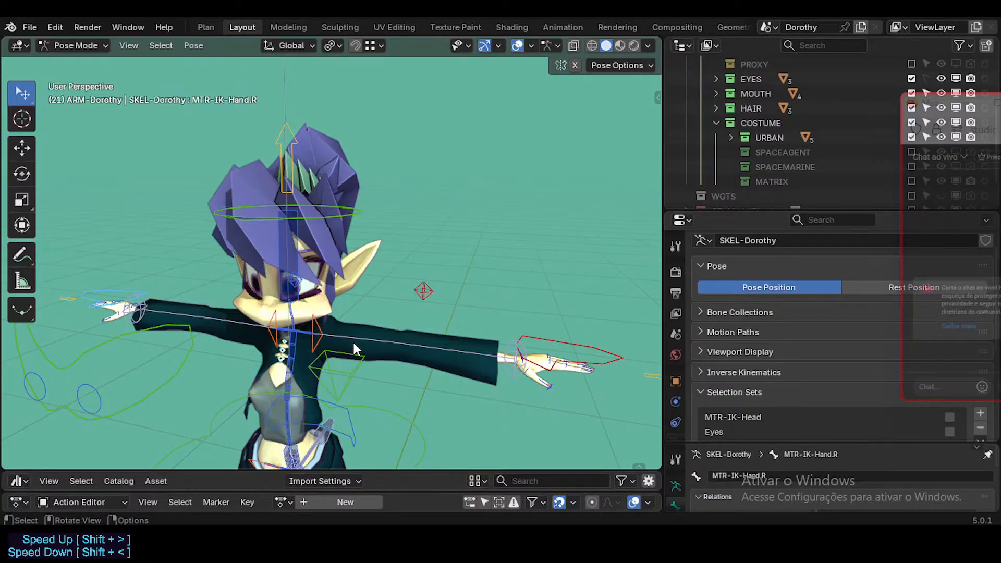
pyautogui.scroll(3, 353, 340)
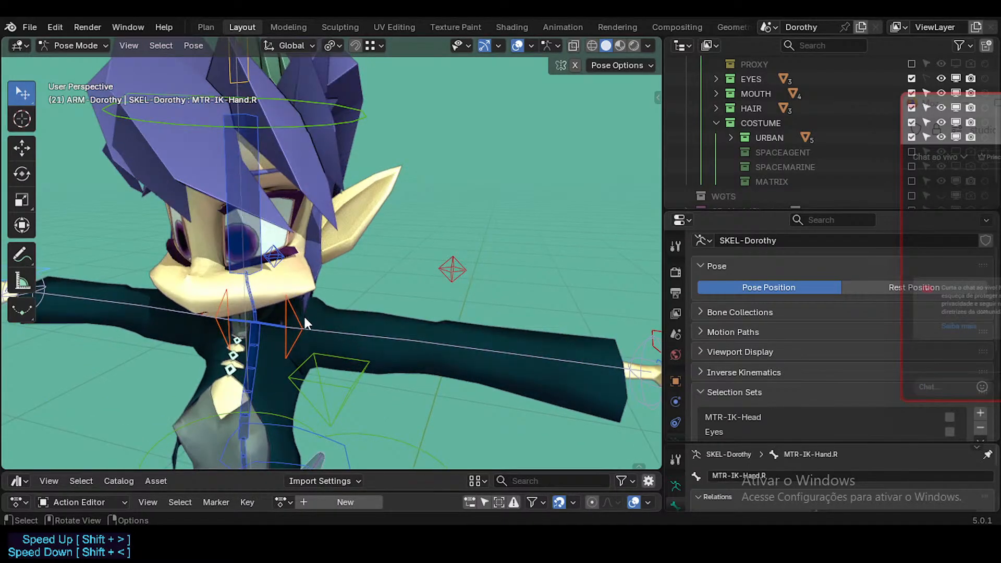
pyautogui.keyDown('shift'); pyautogui.moveTo(304, 314); pyautogui.dragTo(298, 214, button='middle'); pyautogui.keyUp('shift')
pyautogui.scroll(-2, 298, 214)
pyautogui.click(570, 202)
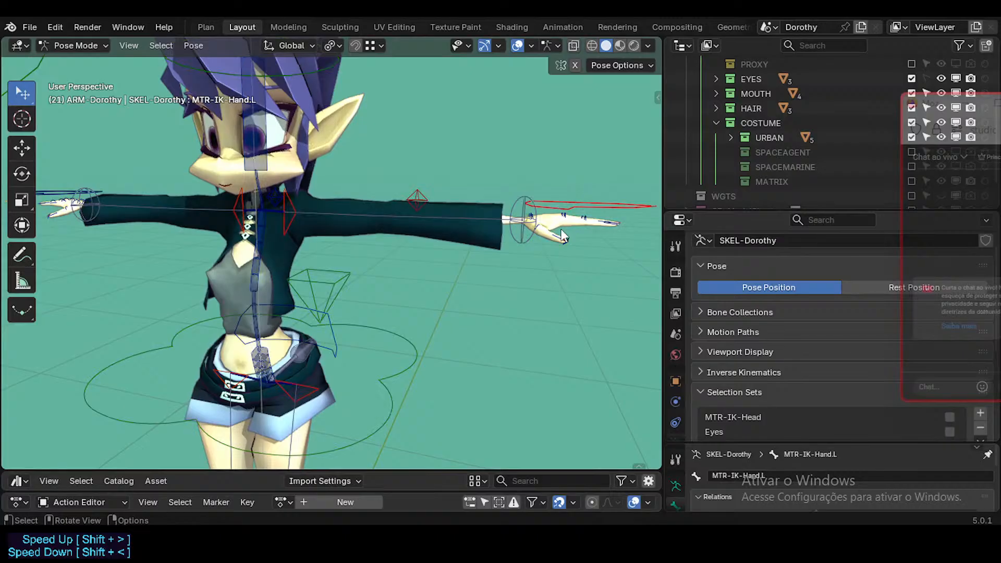
# Step: Examine Dorothy's extended arm, shoulder and torso from several angles and distances in the rest pose
pyautogui.moveTo(561, 229); pyautogui.dragTo(533, 291, button='middle')
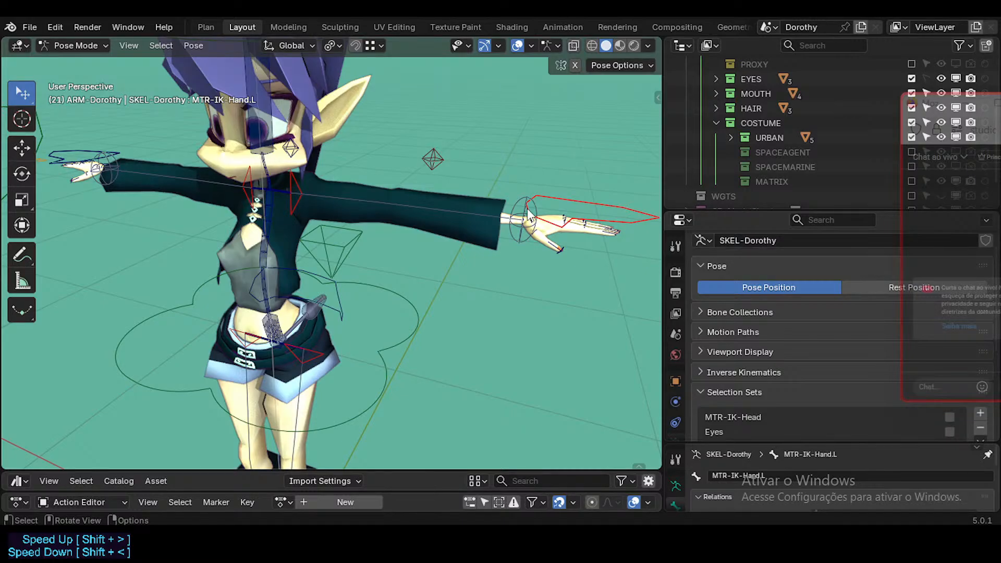
pyautogui.moveTo(513, 173); pyautogui.dragTo(485, 209, button='middle')
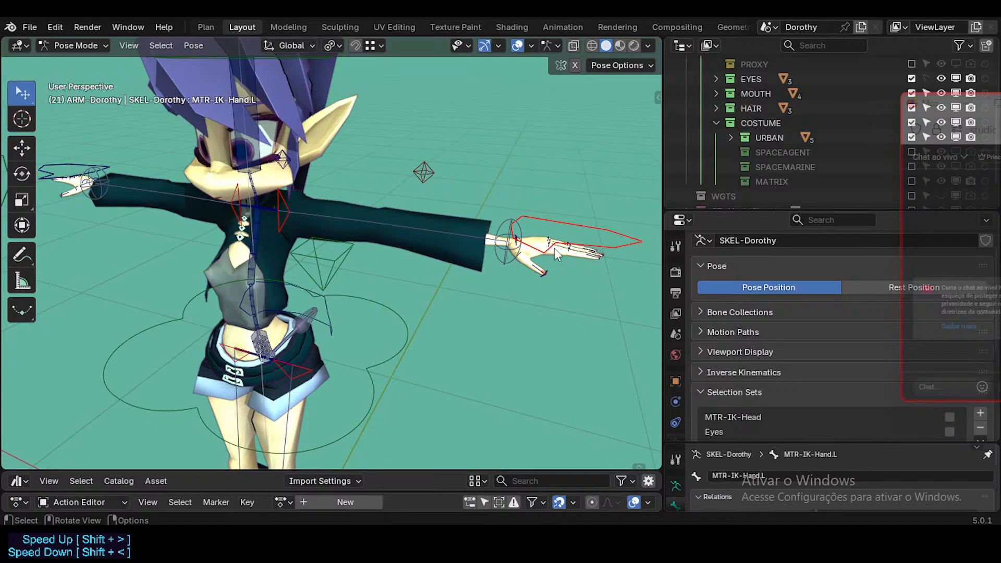
pyautogui.scroll(1, 549, 223)
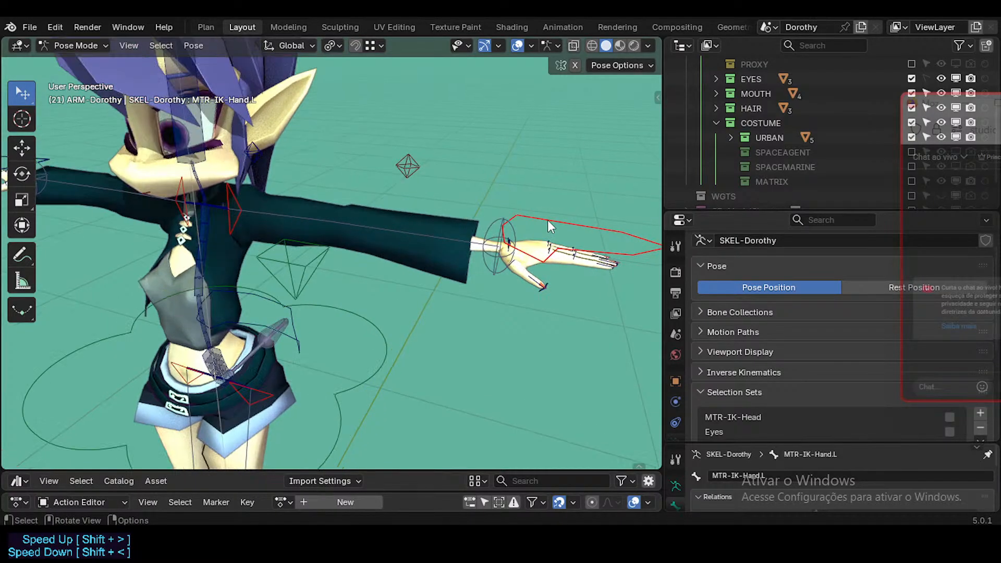
pyautogui.moveTo(512, 220); pyautogui.dragTo(359, 267, button='middle')
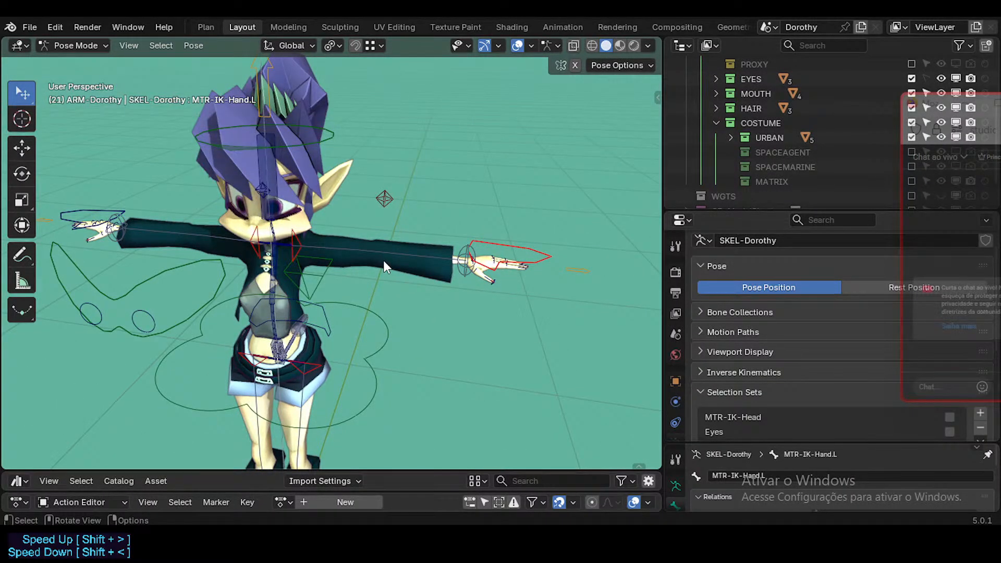
pyautogui.moveTo(379, 261); pyautogui.dragTo(300, 286, button='middle')
pyautogui.scroll(3, 301, 285)
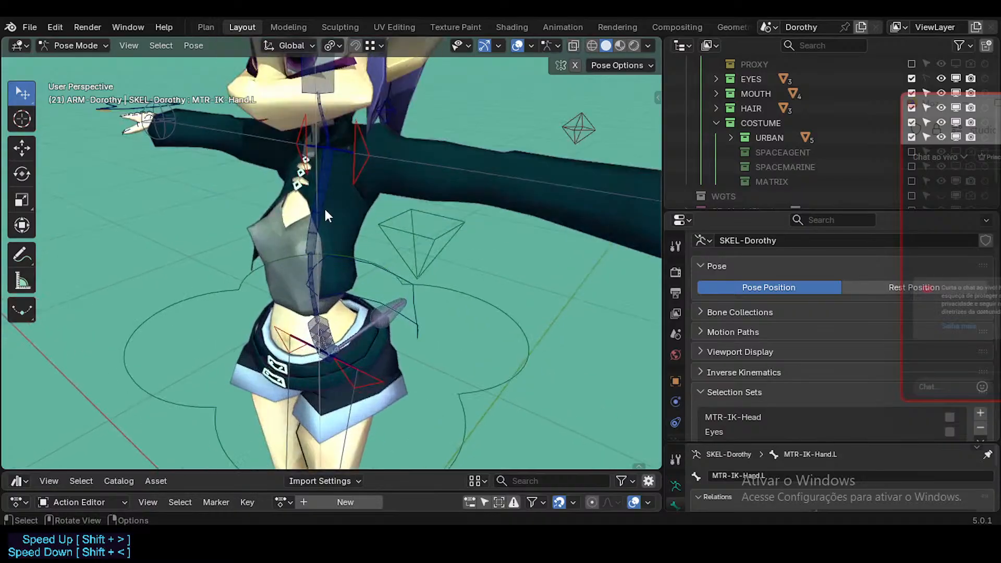
pyautogui.keyDown('shift'); pyautogui.moveTo(325, 208); pyautogui.dragTo(342, 298, button='middle'); pyautogui.keyUp('shift')
pyautogui.scroll(-3, 314, 302)
pyautogui.scroll(-4, 466, 300)
pyautogui.scroll(3, 409, 273)
pyautogui.scroll(-3, 398, 321)
pyautogui.scroll(3, 383, 281)
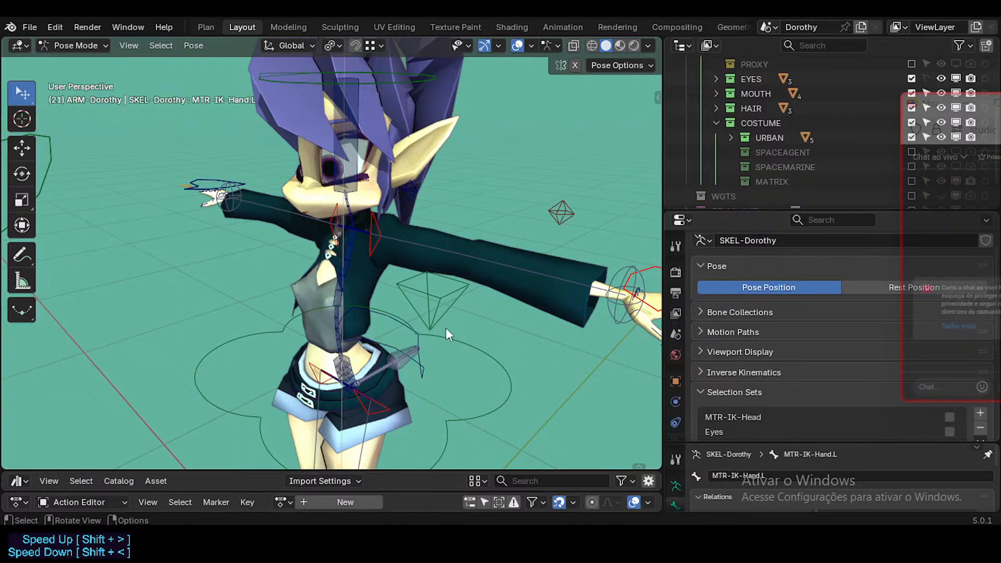
# Step: Show the wireframe overlay on the character's meshes and enlarge the Properties editor, with its Selection Sets section collapsed
pyautogui.moveTo(443, 329); pyautogui.dragTo(415, 320, button='middle')
pyautogui.hotkey('shift', 'alt', 'w')
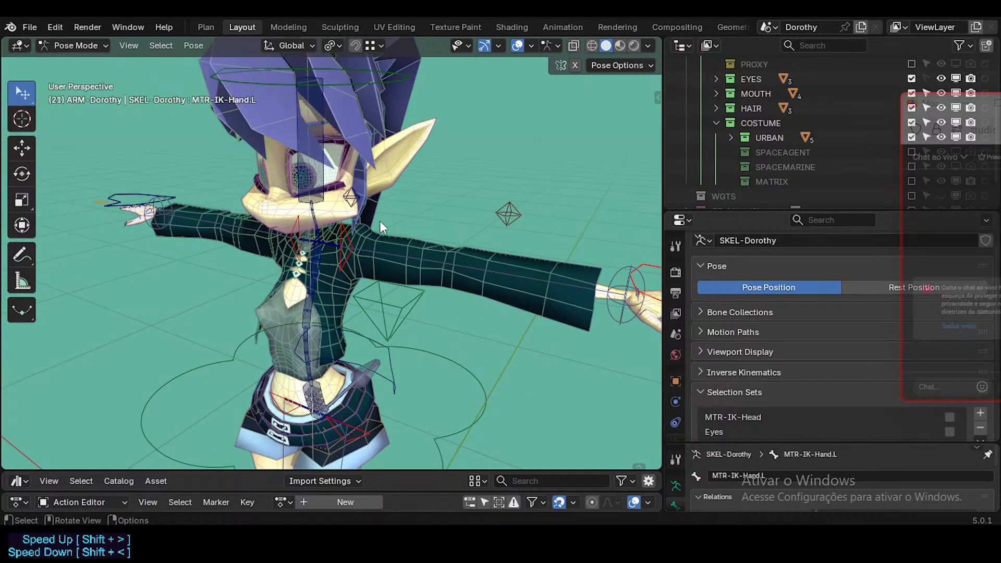
pyautogui.moveTo(663, 231); pyautogui.dragTo(628, 231)
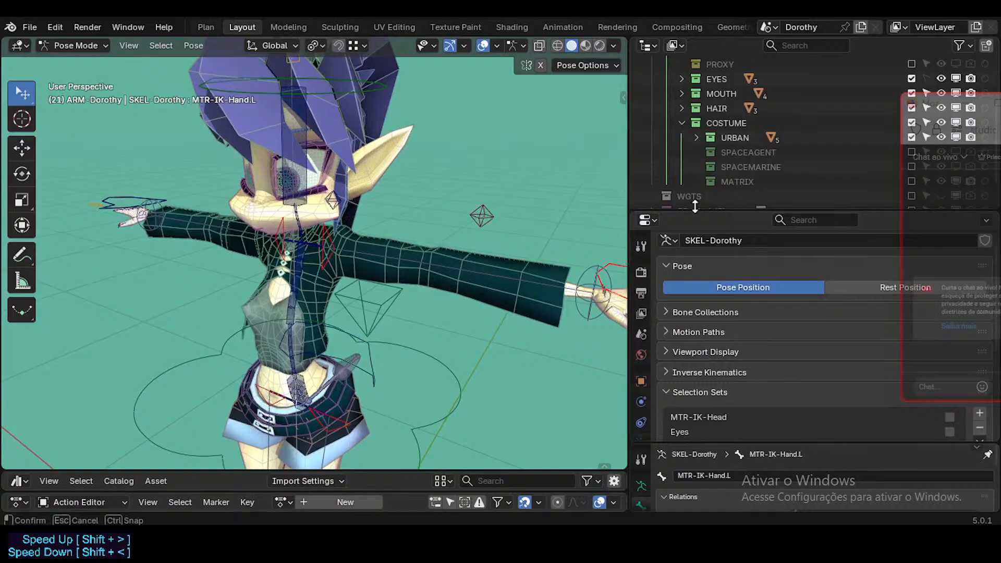
pyautogui.moveTo(693, 210); pyautogui.dragTo(694, 139)
pyautogui.click(670, 320)
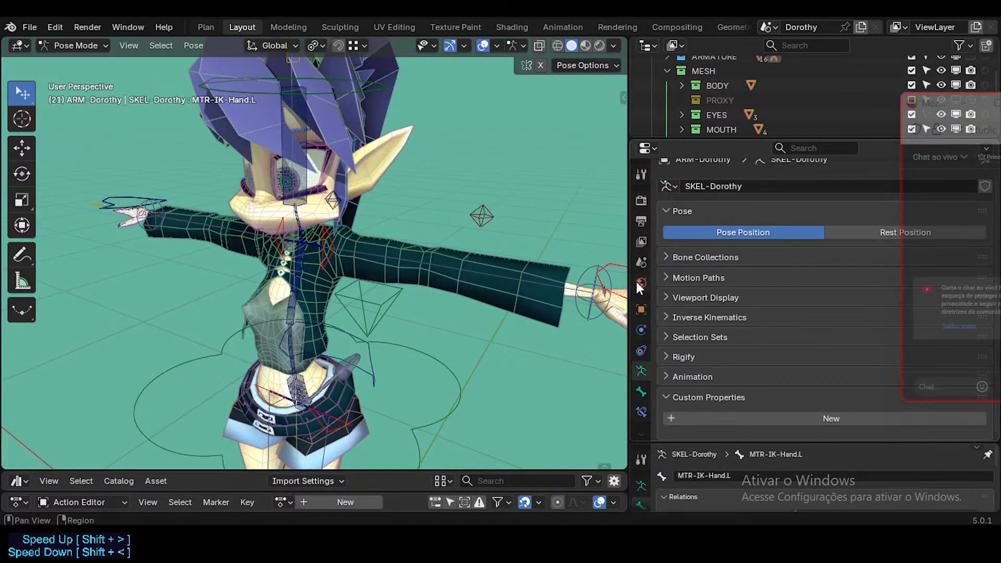
# Step: In Object Mode, select the Dorothy body mesh and expand its Armature LBS-All modifier settings in a widened Properties editor
pyautogui.hotkey('ctrl', 'Tab')
pyautogui.click(309, 197)
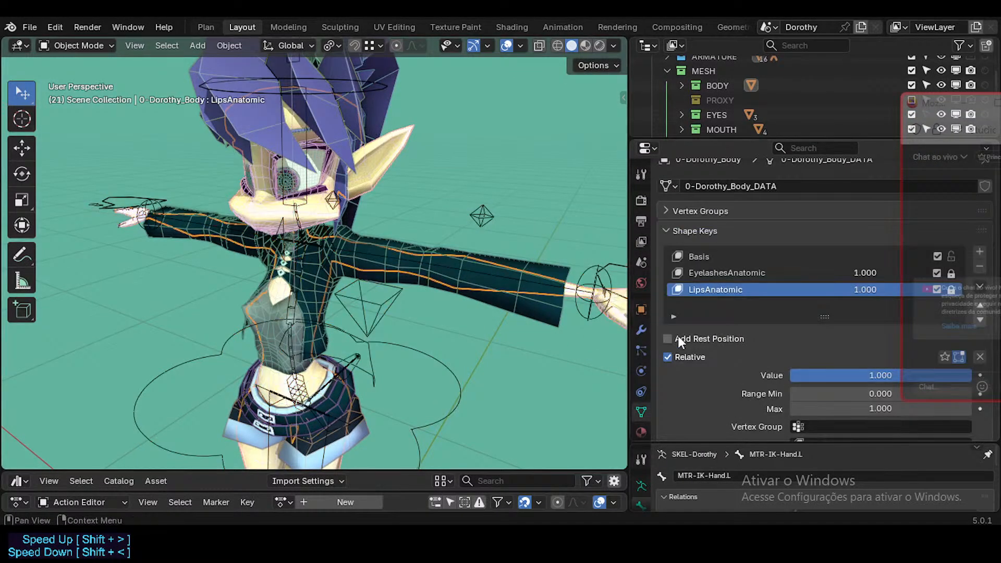
pyautogui.click(641, 329)
pyautogui.moveTo(628, 245); pyautogui.dragTo(571, 234)
pyautogui.click(608, 230)
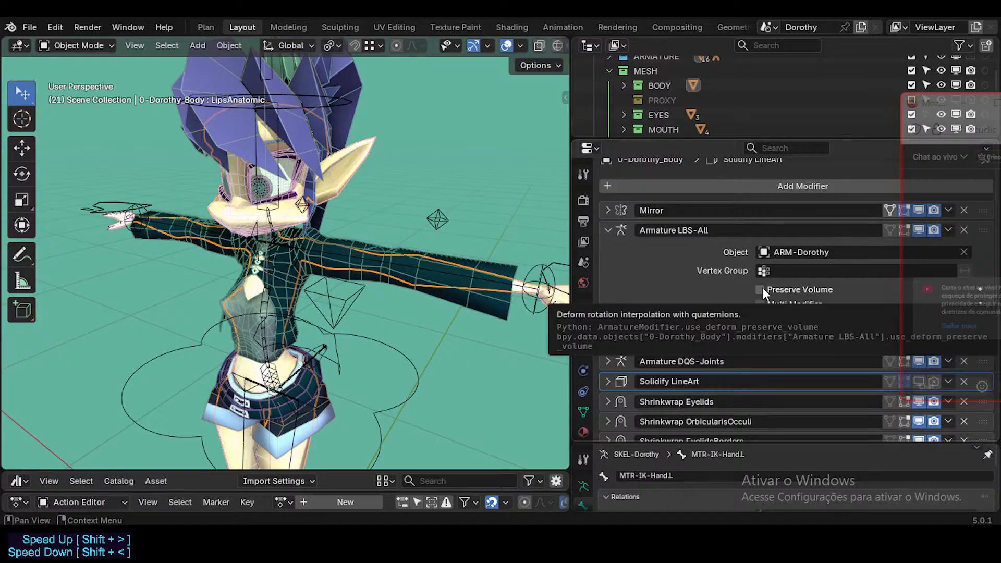
# Step: In Object Mode, hide the character's urban shorts and belt to expose the hip area
pyautogui.scroll(5, 321, 346)
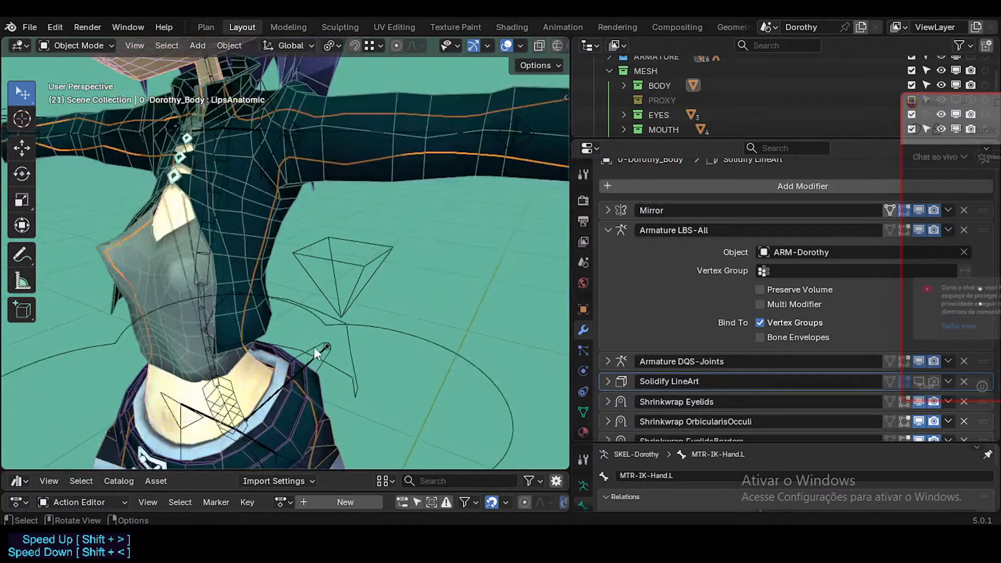
pyautogui.moveTo(314, 346); pyautogui.dragTo(374, 208, button='middle')
pyautogui.scroll(-3, 364, 390)
pyautogui.scroll(-3, 371, 265)
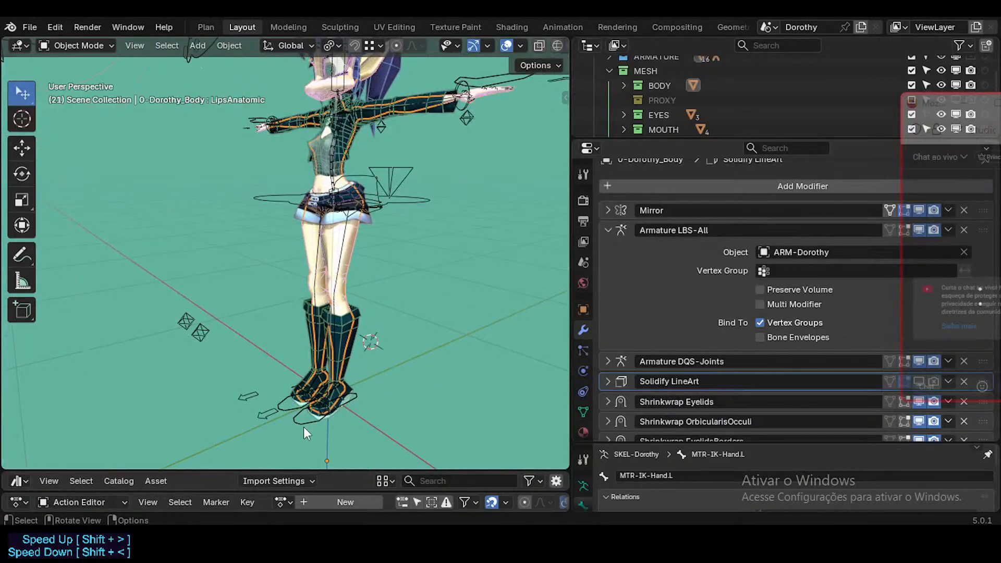
pyautogui.click(303, 426)
pyautogui.hotkey('ctrl', 'Tab')
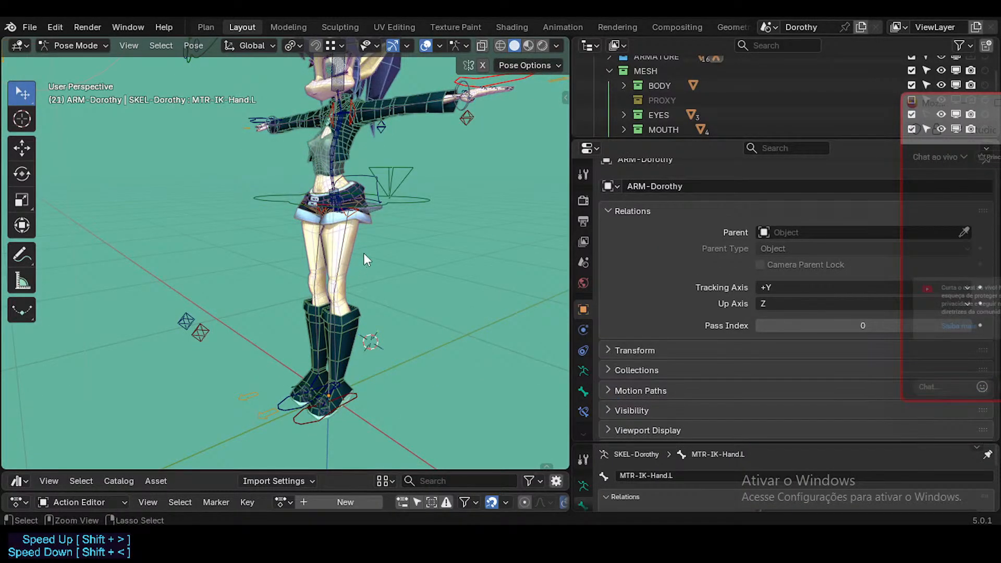
pyautogui.hotkey('ctrl', 'Tab')
pyautogui.click(368, 223)
pyautogui.press('h')
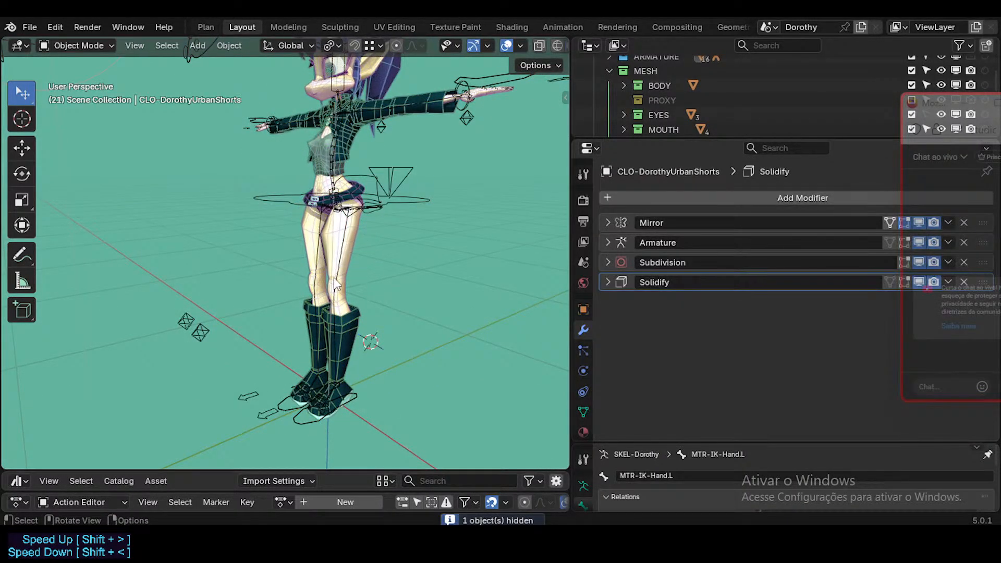
pyautogui.click(359, 197)
# Step: Put the armature in Pose Mode and move the left foot IK control up and forward until the knee reaches hip height
pyautogui.click(314, 420)
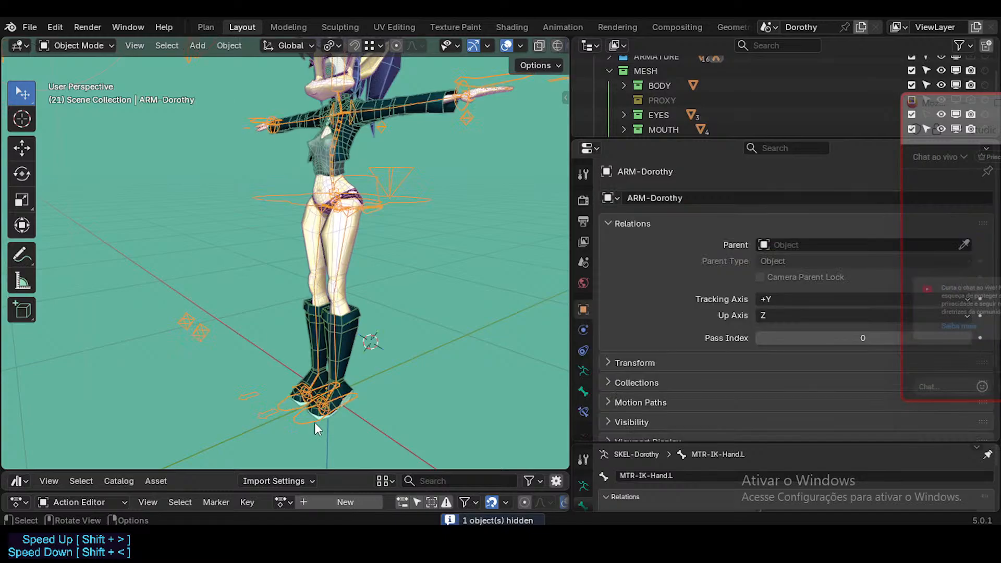
pyautogui.hotkey('ctrl', 'Tab')
pyautogui.click(315, 422)
pyautogui.moveTo(377, 352); pyautogui.dragTo(308, 346, button='middle')
pyautogui.press('g')
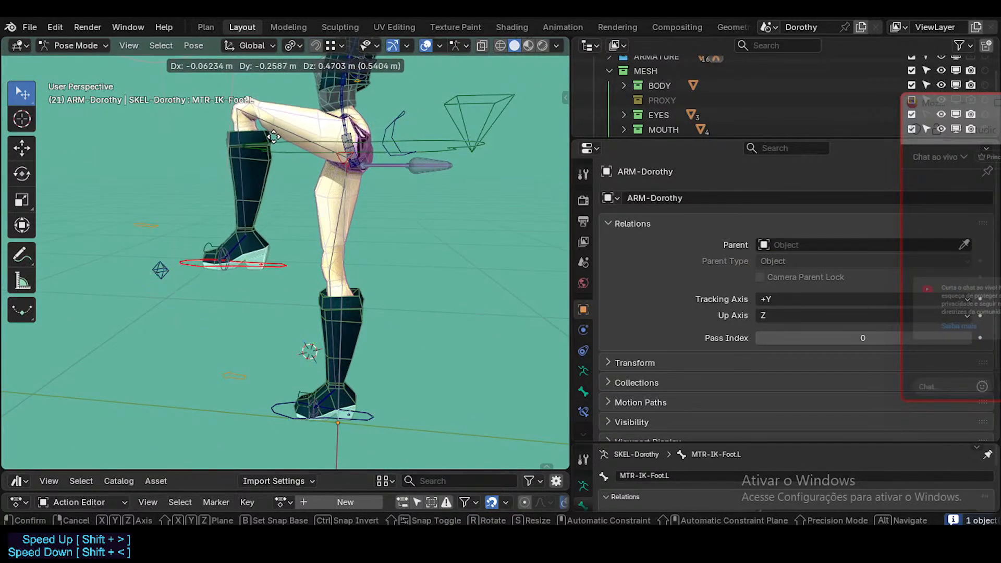
pyautogui.click(262, 117)
# Step: Move the left foot IK control down and back up to test the hip crease deformation from close range
pyautogui.scroll(3, 350, 96)
pyautogui.scroll(2, 356, 122)
pyautogui.moveTo(356, 122); pyautogui.dragTo(226, 172, button='middle')
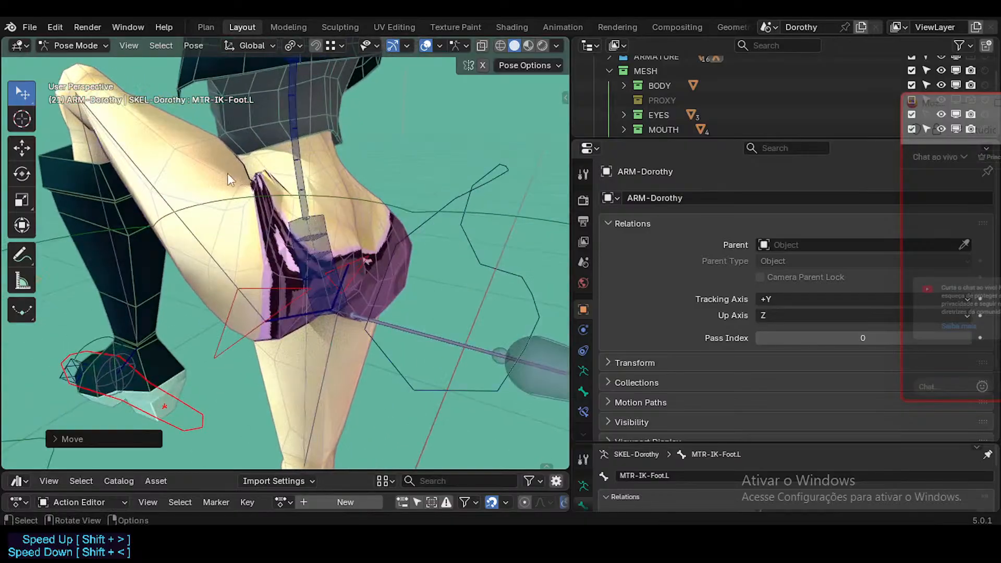
pyautogui.press('g')
pyautogui.click(215, 403)
pyautogui.moveTo(215, 404); pyautogui.dragTo(296, 352, button='middle')
pyautogui.press('g')
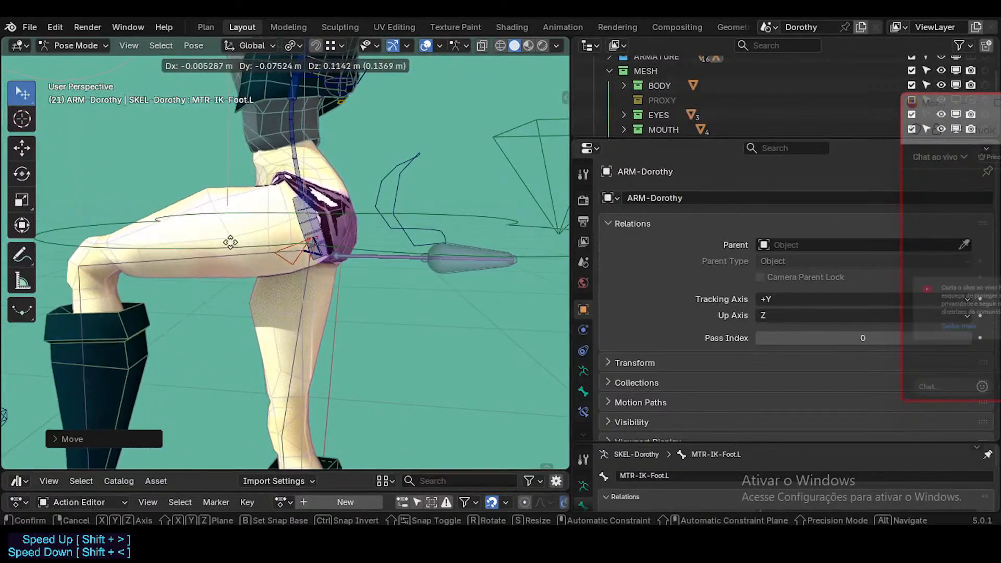
pyautogui.click(199, 192)
# Step: Shift the left foot IK control slightly to test the thigh deformation, then undo and redo the last change for comparison
pyautogui.scroll(4, 242, 149)
pyautogui.moveTo(241, 149); pyautogui.dragTo(212, 170, button='middle')
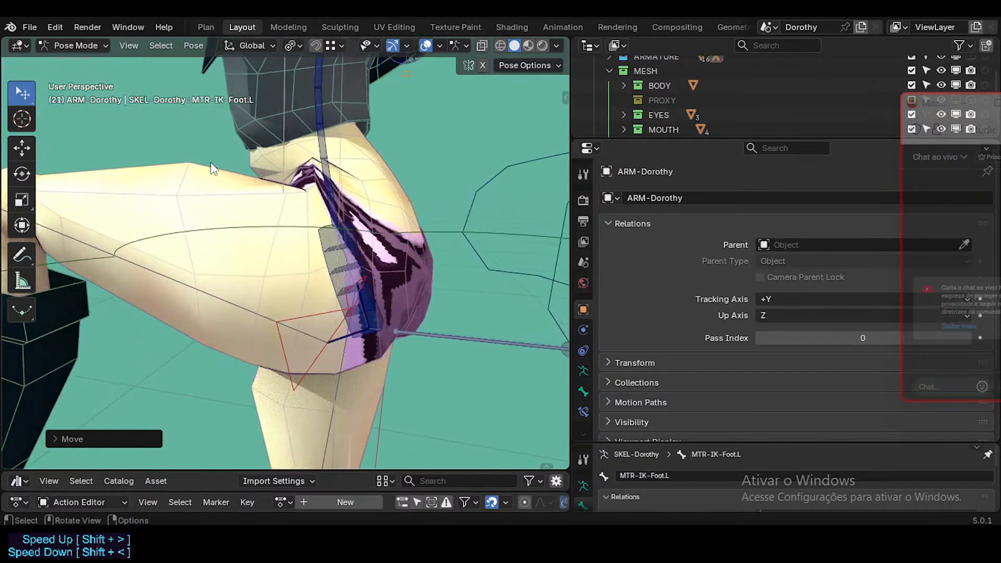
pyautogui.press('g')
pyautogui.click(162, 183)
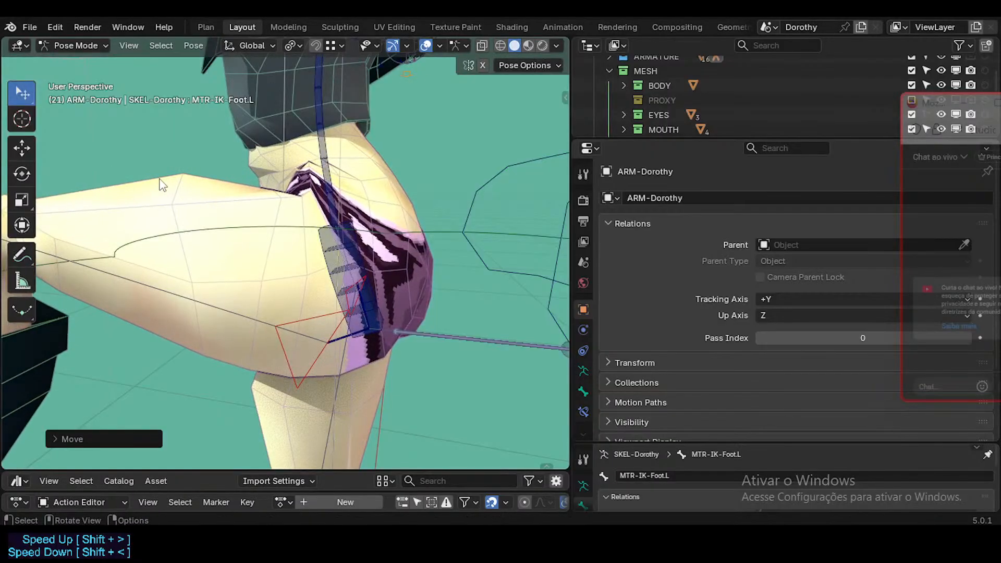
pyautogui.hotkey('ctrl', 'z')
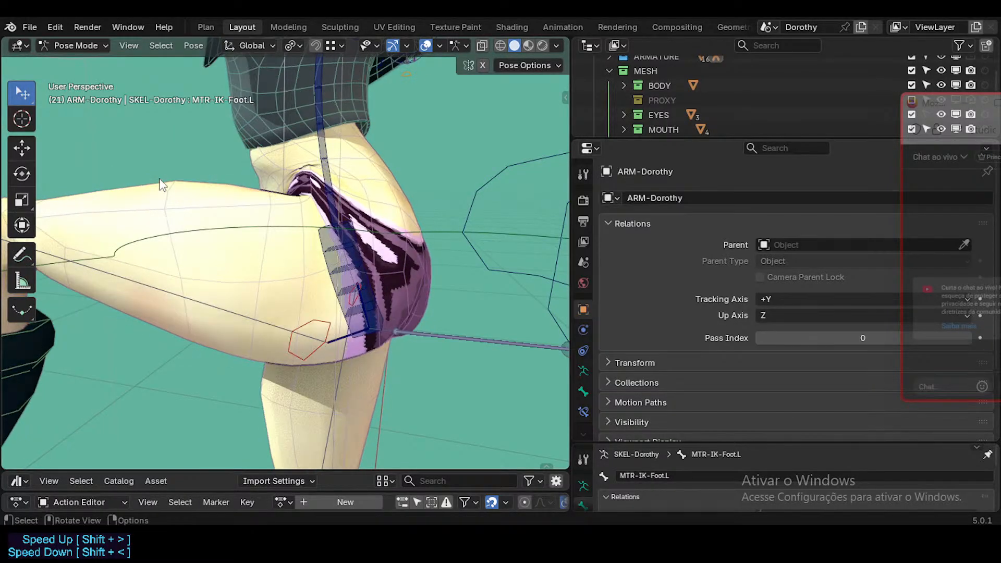
pyautogui.hotkey('ctrl', 'shift', 'z')
# Step: Raise and lower the left foot IK control repeatedly around hip height to test the thigh and hip fold from the side
pyautogui.scroll(-3, 208, 179)
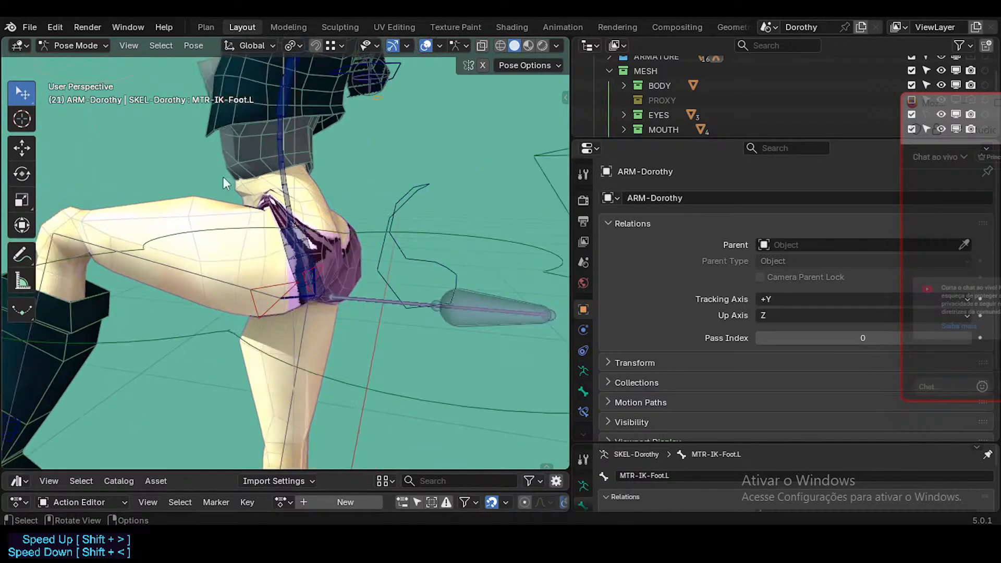
pyautogui.press('g')
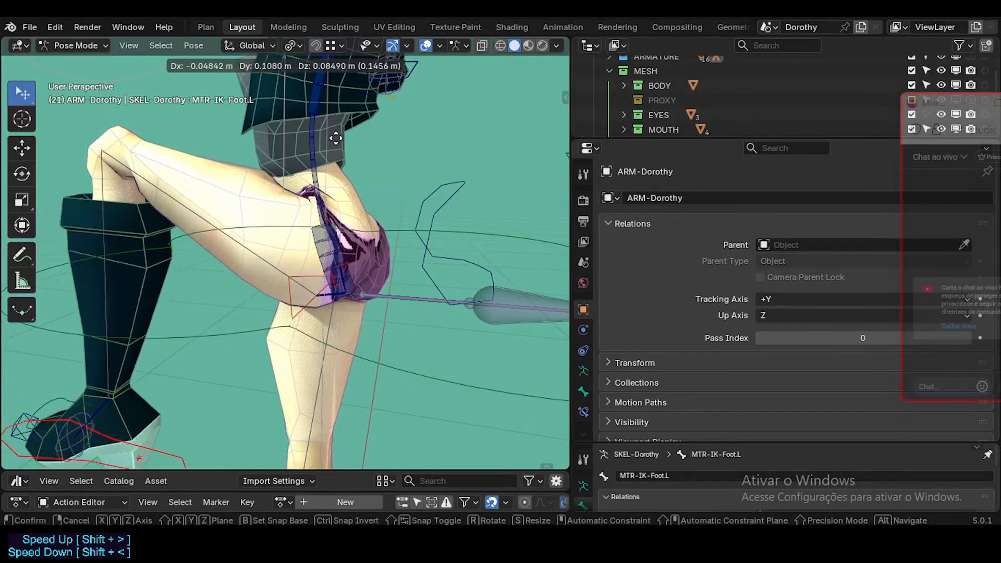
pyautogui.click(180, 249)
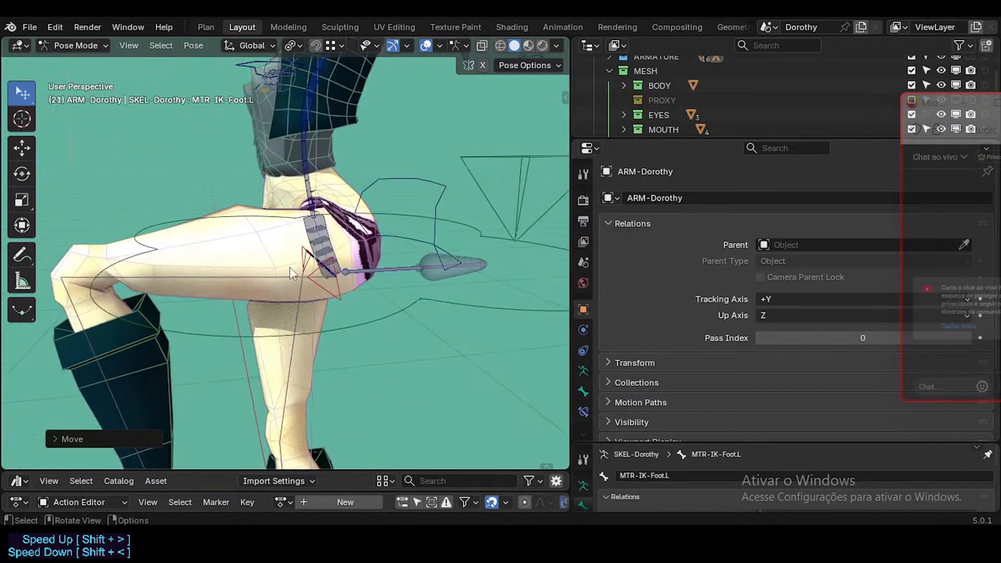
pyautogui.press('g')
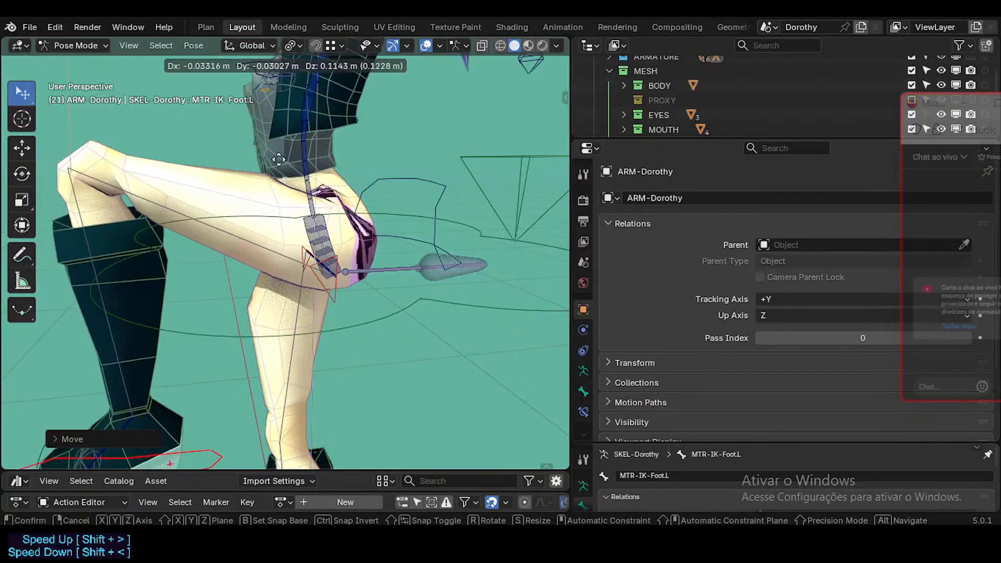
pyautogui.click(263, 290)
pyautogui.press('g')
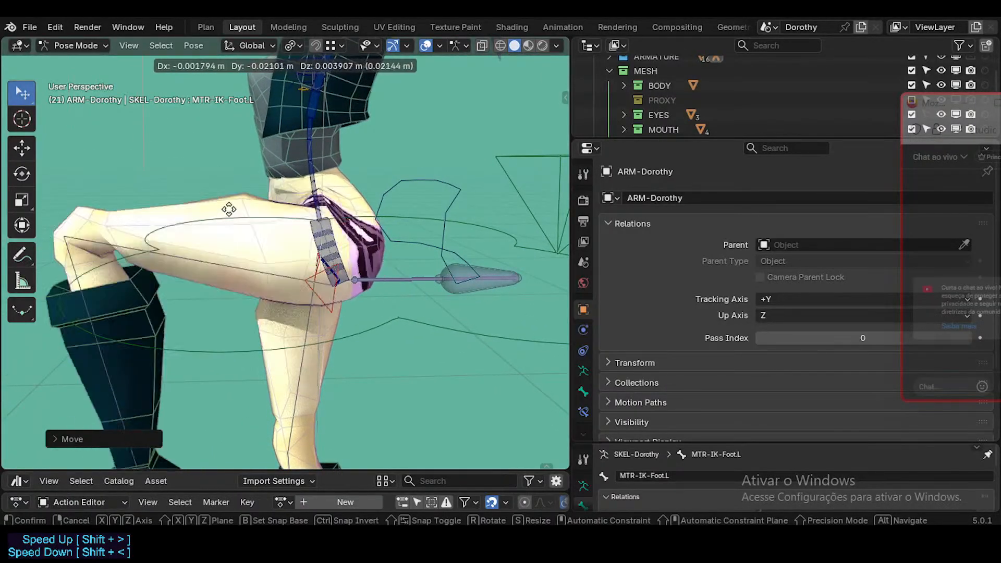
pyautogui.click(229, 201)
# Step: Lower the left foot IK control and shift it sideways to test the leg deformation from the front
pyautogui.keyDown('shift'); pyautogui.moveTo(260, 89); pyautogui.dragTo(357, 260, button='middle'); pyautogui.keyUp('shift')
pyautogui.press('g')
pyautogui.click(281, 353)
pyautogui.moveTo(280, 351); pyautogui.dragTo(295, 312, button='middle')
pyautogui.press('g')
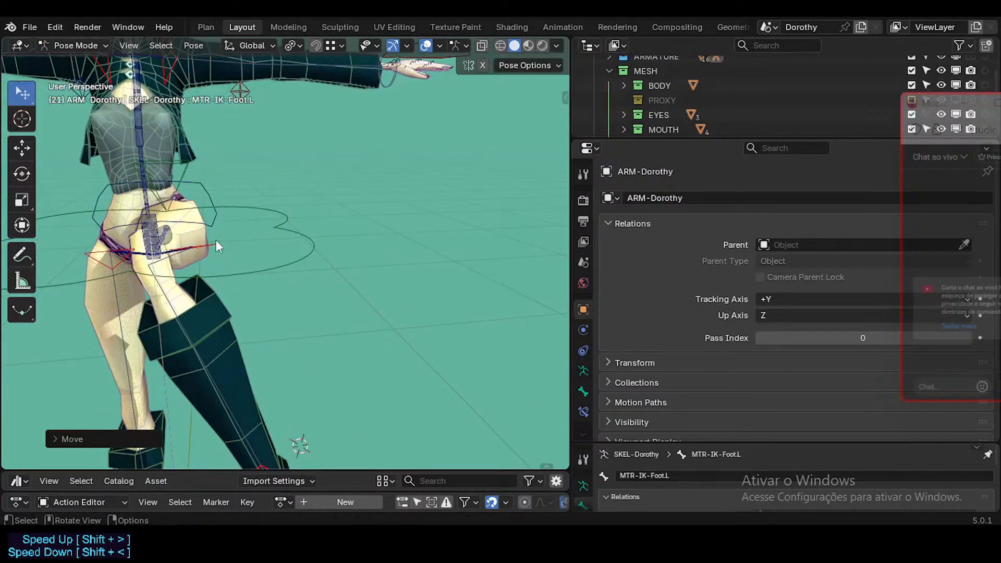
pyautogui.click(114, 361)
pyautogui.moveTo(113, 361); pyautogui.dragTo(239, 225, button='middle')
pyautogui.press('g')
pyautogui.click(270, 282)
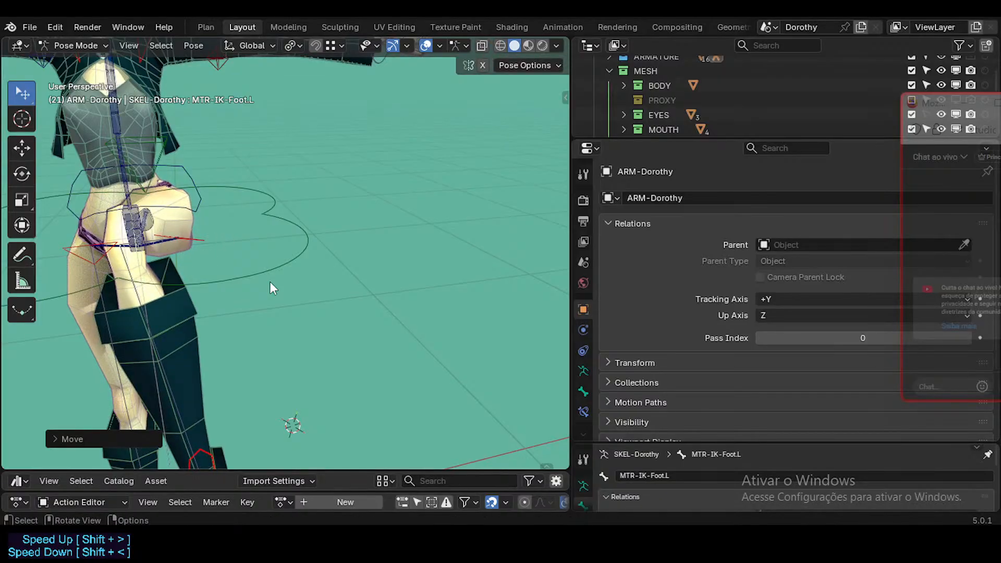
# Step: From the side, drop the left thigh below hip height with the foot IK control, and raise it back to horizontal
pyautogui.moveTo(270, 281); pyautogui.dragTo(360, 227, button='middle')
pyautogui.scroll(2, 312, 261)
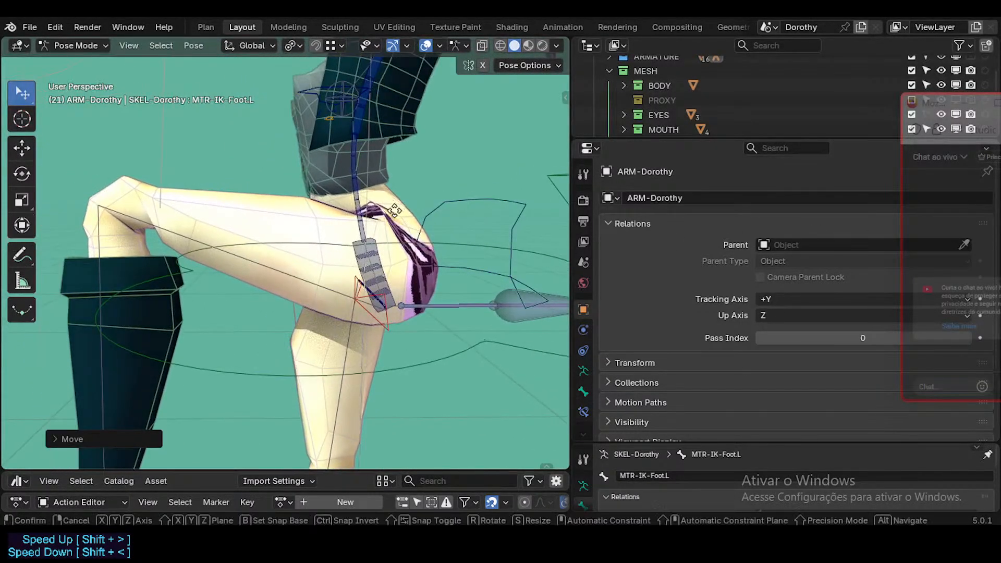
pyautogui.press('g')
pyautogui.click(431, 376)
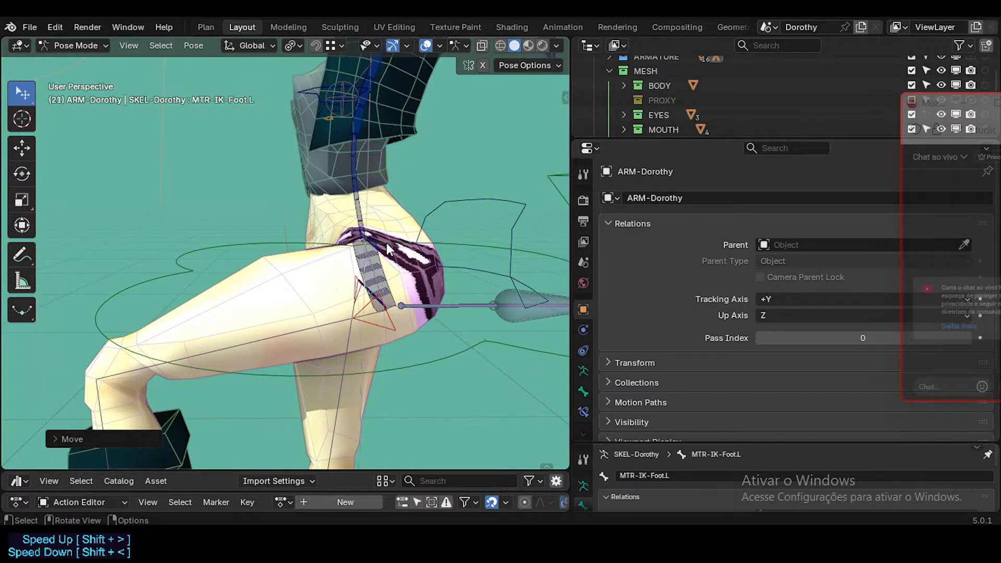
pyautogui.scroll(2, 386, 243)
pyautogui.press('g')
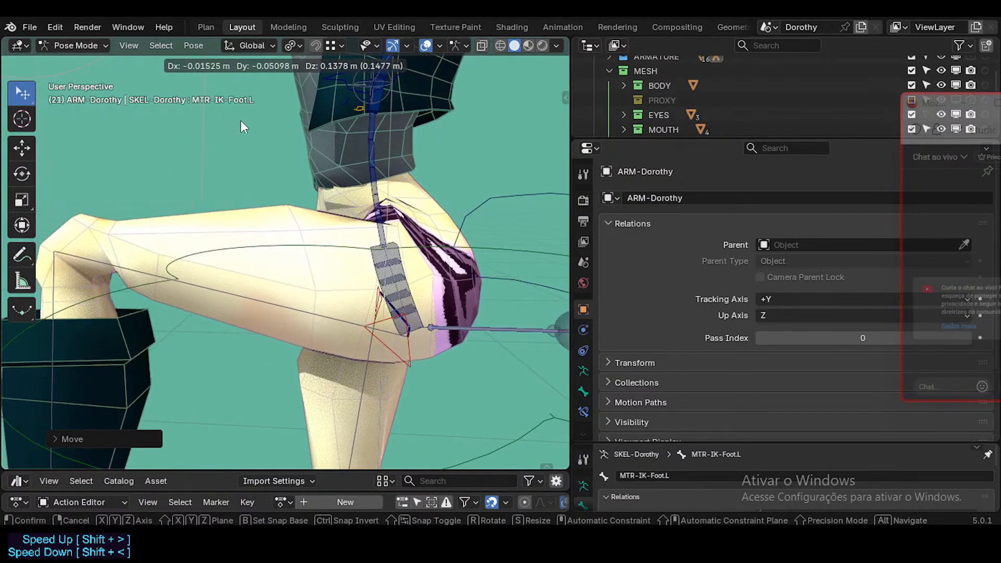
pyautogui.click(240, 121)
# Step: Lower the left foot IK control slightly and examine the hip crease up close from several angles
pyautogui.scroll(2, 415, 239)
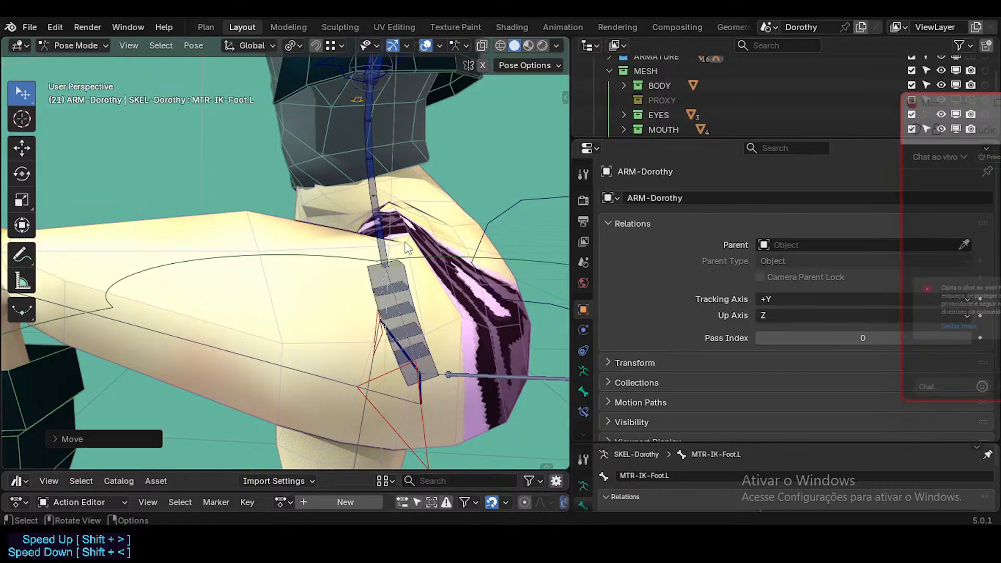
pyautogui.press('g')
pyautogui.click(398, 259)
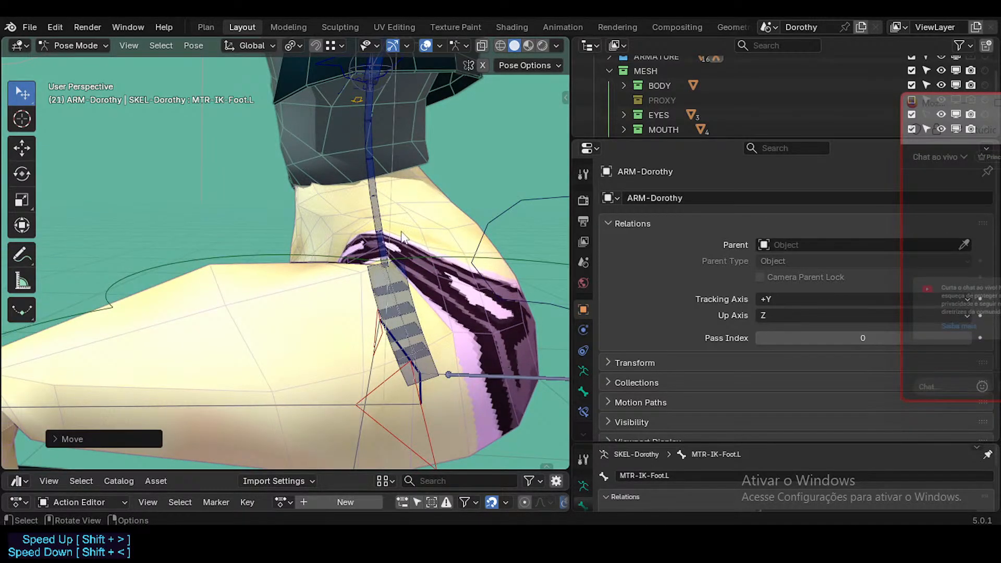
pyautogui.scroll(-2, 392, 245)
pyautogui.scroll(1, 392, 249)
pyautogui.moveTo(392, 249); pyautogui.dragTo(208, 343, button='middle')
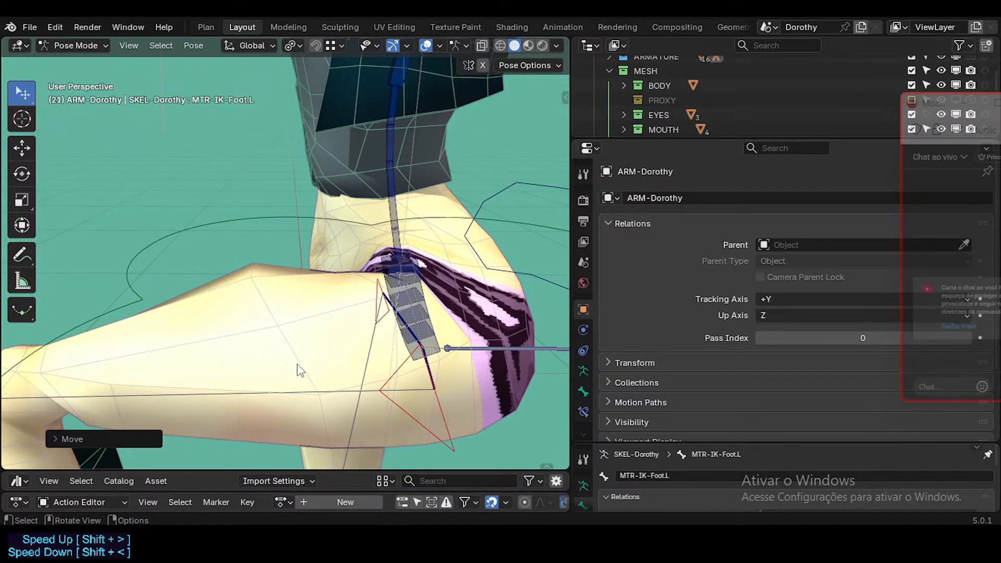
pyautogui.moveTo(408, 307); pyautogui.dragTo(403, 358, button='middle')
pyautogui.scroll(-1, 403, 358)
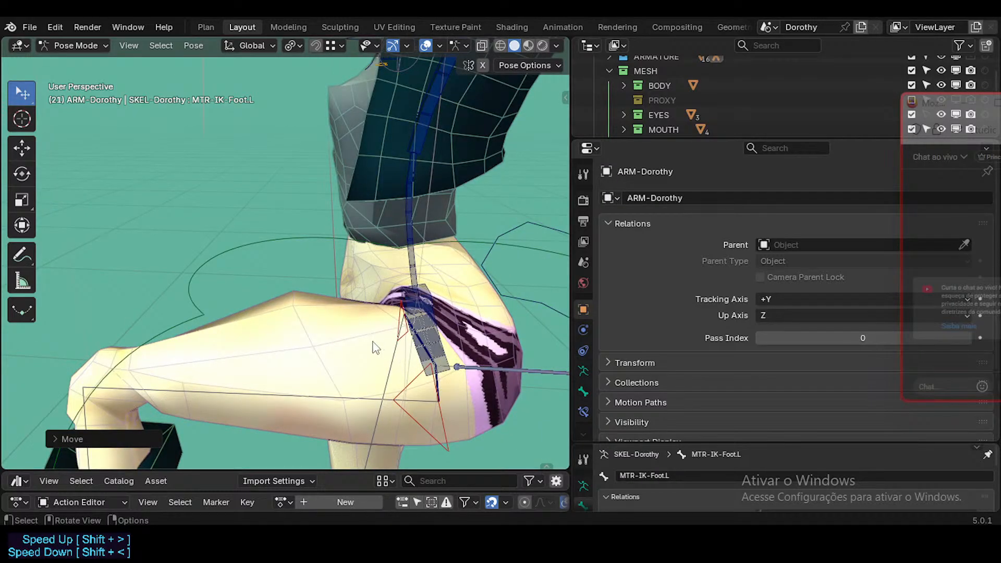
pyautogui.moveTo(329, 364); pyautogui.dragTo(306, 279, button='middle')
# Step: Move the left foot IK control until the knee rises above hip height, and lower it until the thigh slopes downward
pyautogui.press('g')
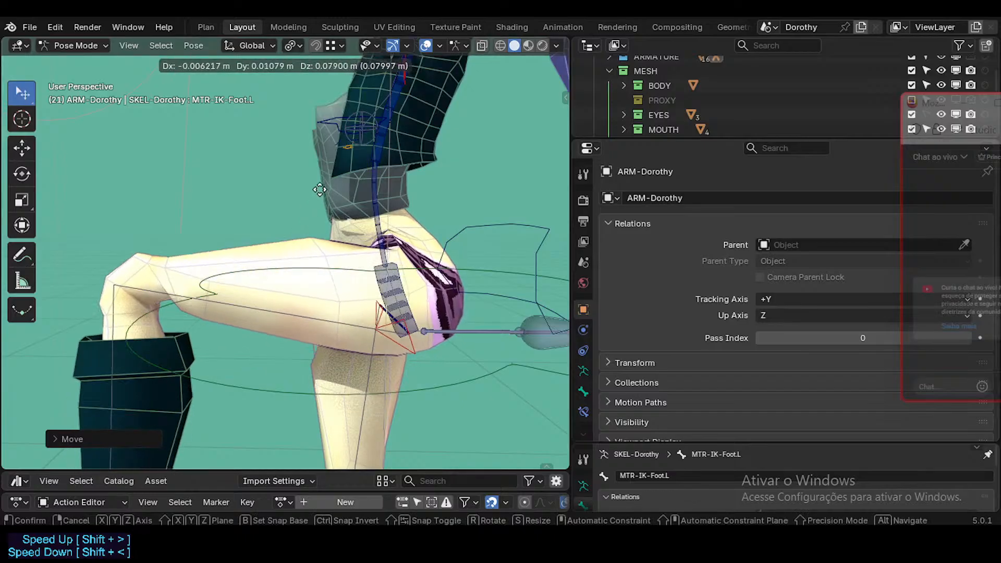
pyautogui.click(280, 261)
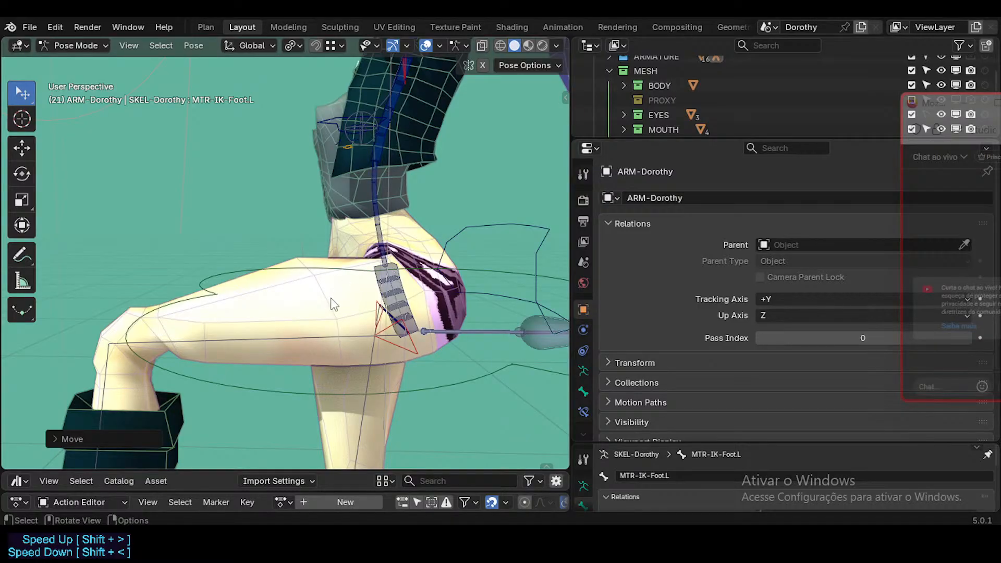
pyautogui.moveTo(334, 304); pyautogui.dragTo(325, 294, button='middle')
pyautogui.press('g')
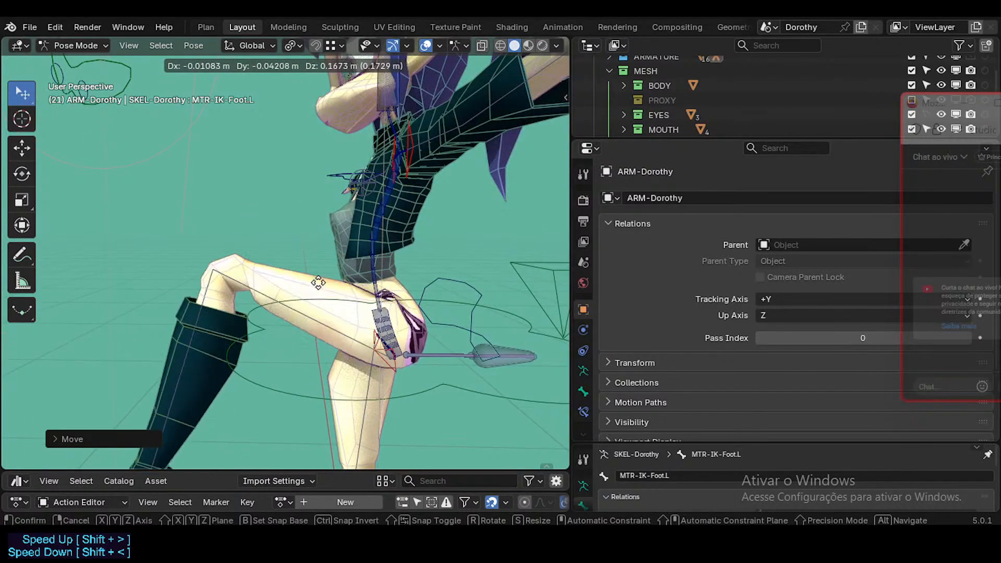
pyautogui.click(314, 341)
pyautogui.keyDown('shift'); pyautogui.moveTo(313, 341); pyautogui.dragTo(270, 276, button='middle'); pyautogui.keyUp('shift')
pyautogui.press('g')
pyautogui.click(404, 411)
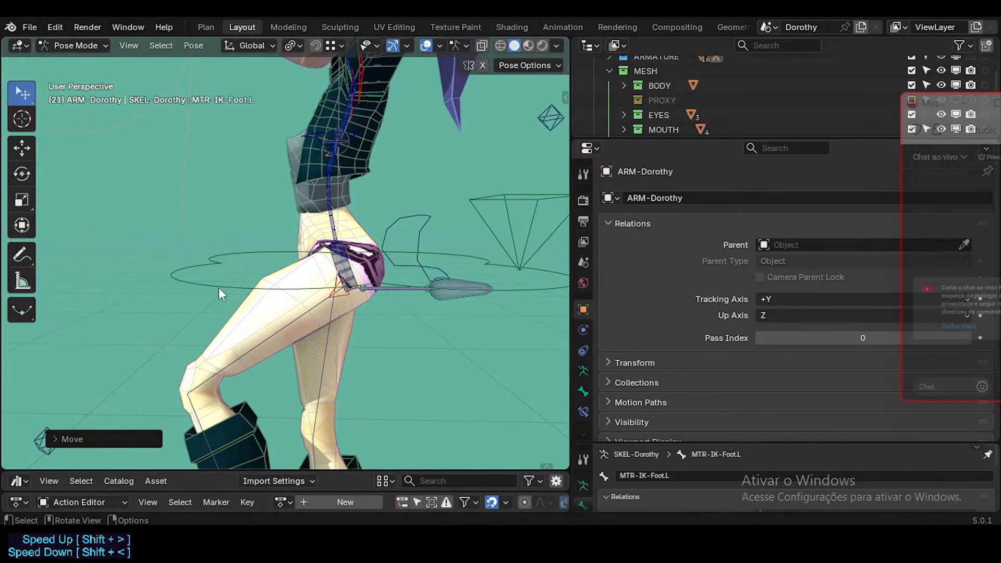
# Step: Bring the left foot IK control up in stages from a lowered pose until the thigh is horizontal
pyautogui.press('g')
pyautogui.click(438, 323)
pyautogui.moveTo(439, 323); pyautogui.dragTo(346, 334, button='middle')
pyautogui.press('g')
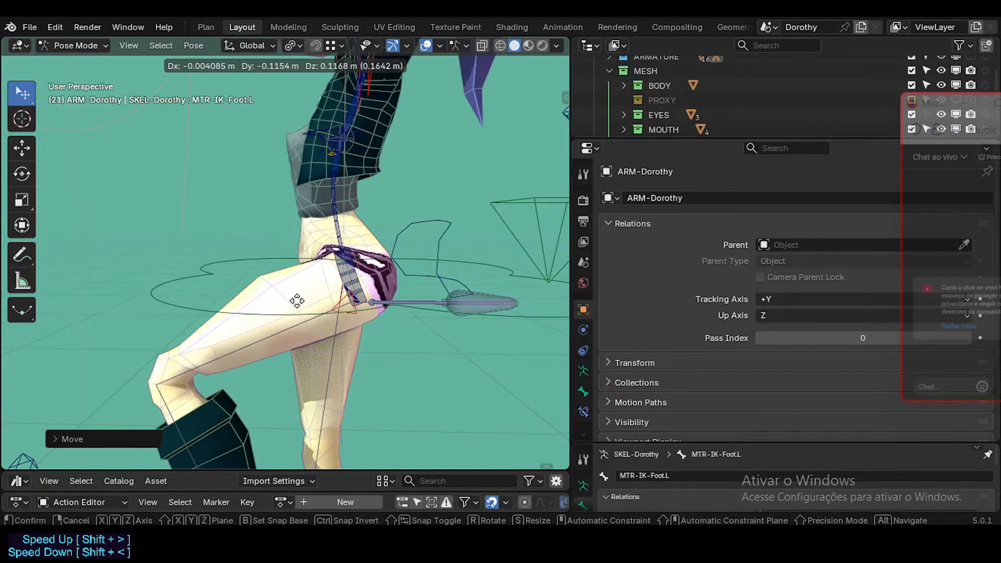
pyautogui.click(299, 306)
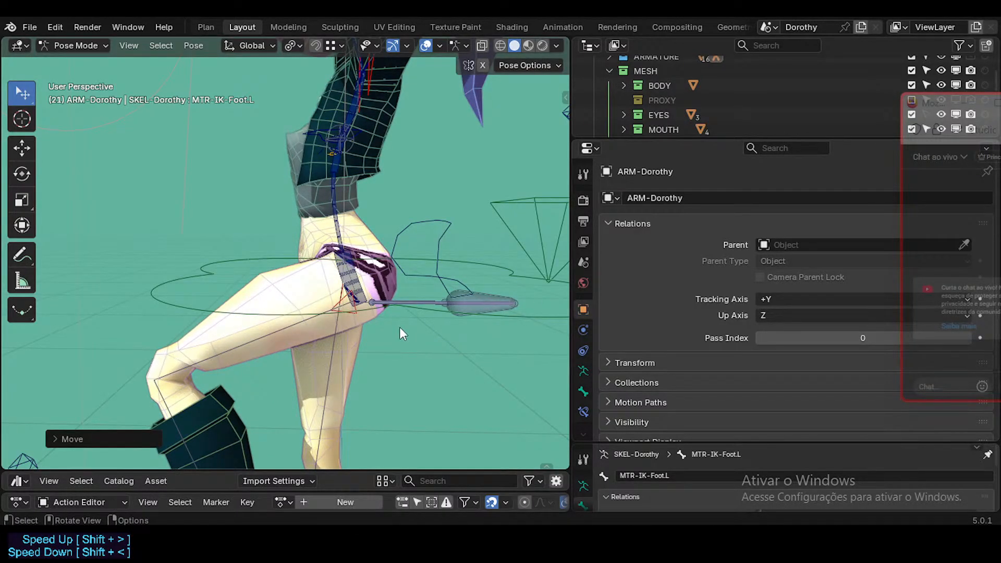
pyautogui.press('g')
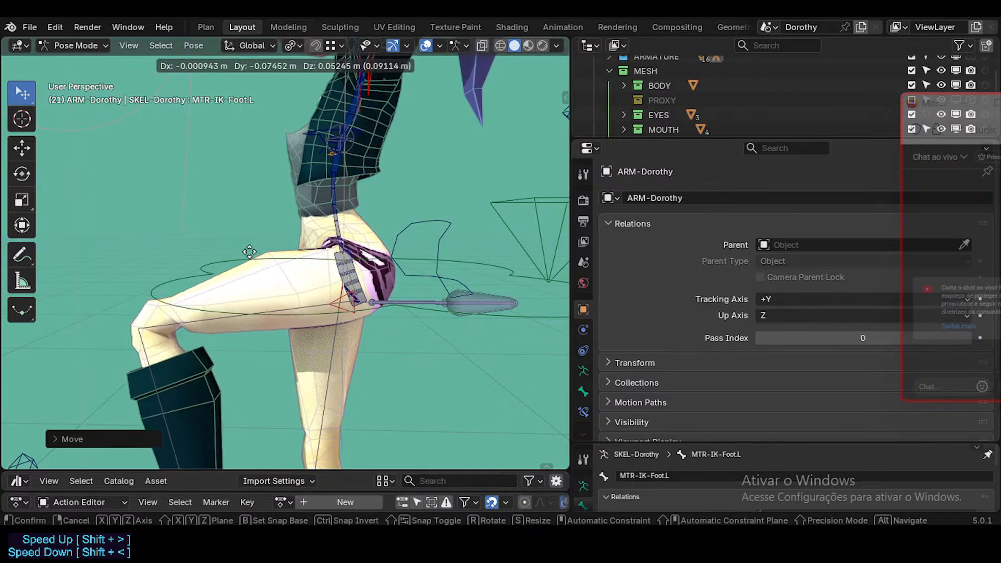
pyautogui.click(248, 232)
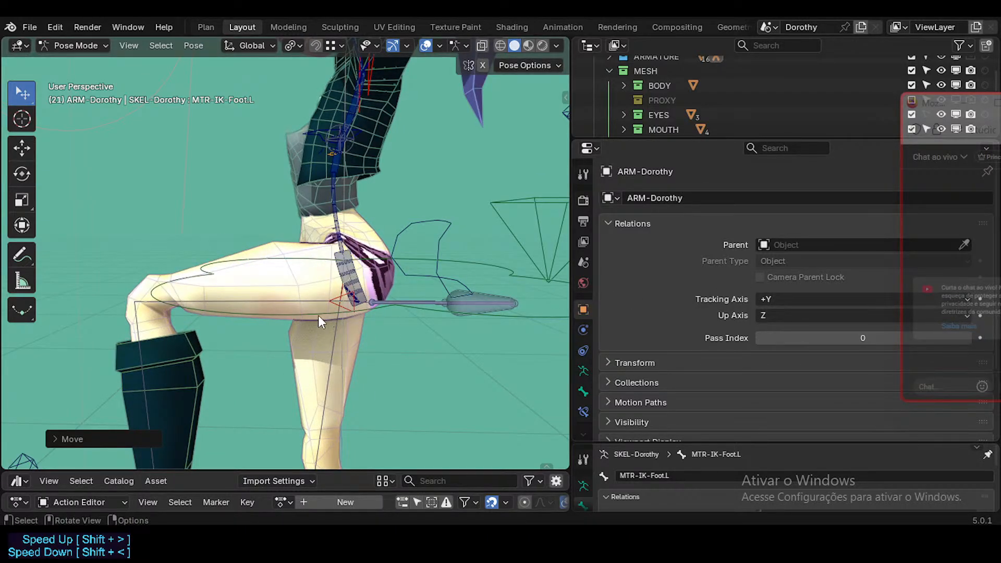
# Step: Lower the left foot IK control until the leg nearly straightens, and return the thigh to hip height
pyautogui.scroll(-2, 292, 279)
pyautogui.press('g')
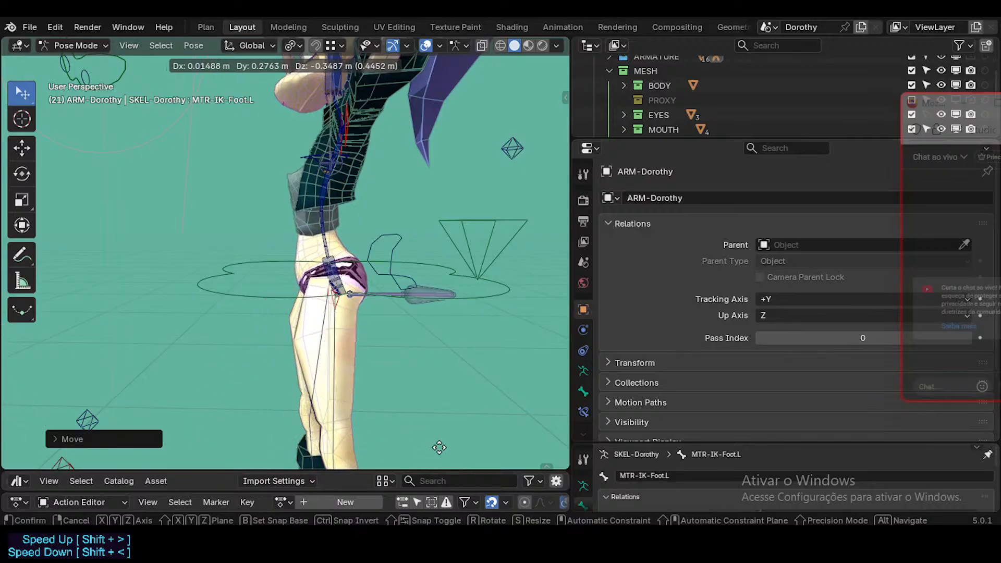
pyautogui.click(298, 343)
pyautogui.scroll(2, 298, 343)
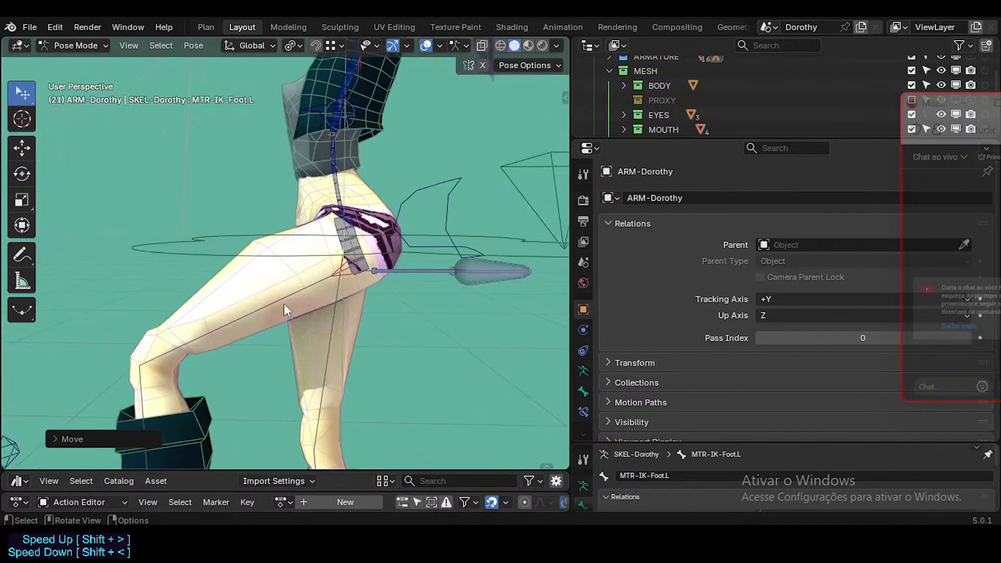
pyautogui.scroll(-2, 312, 312)
pyautogui.press('g')
pyautogui.click(286, 209)
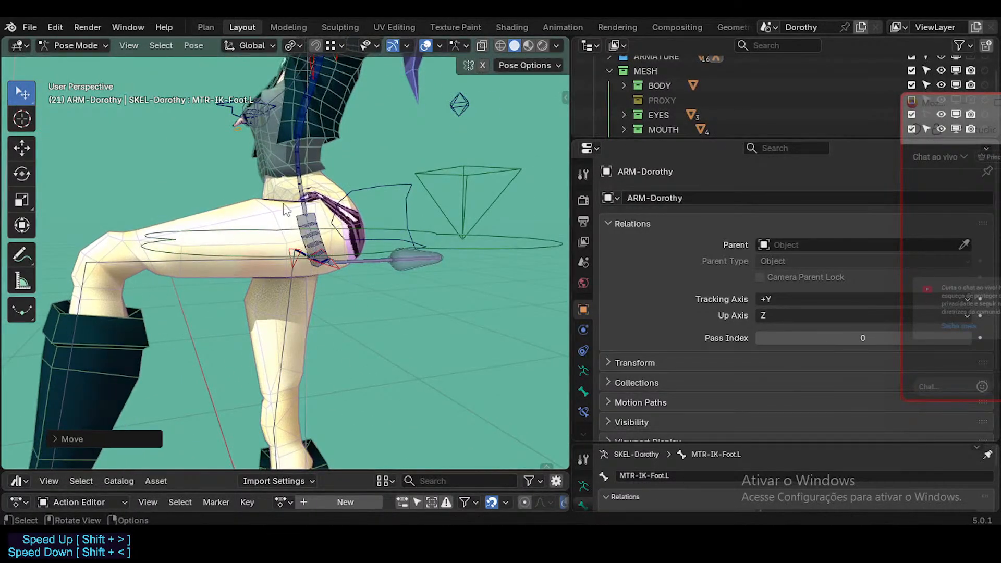
# Step: Nudge the left foot IK control up and down to test the hip crease beside the underwear edge in close-up
pyautogui.scroll(3, 286, 209)
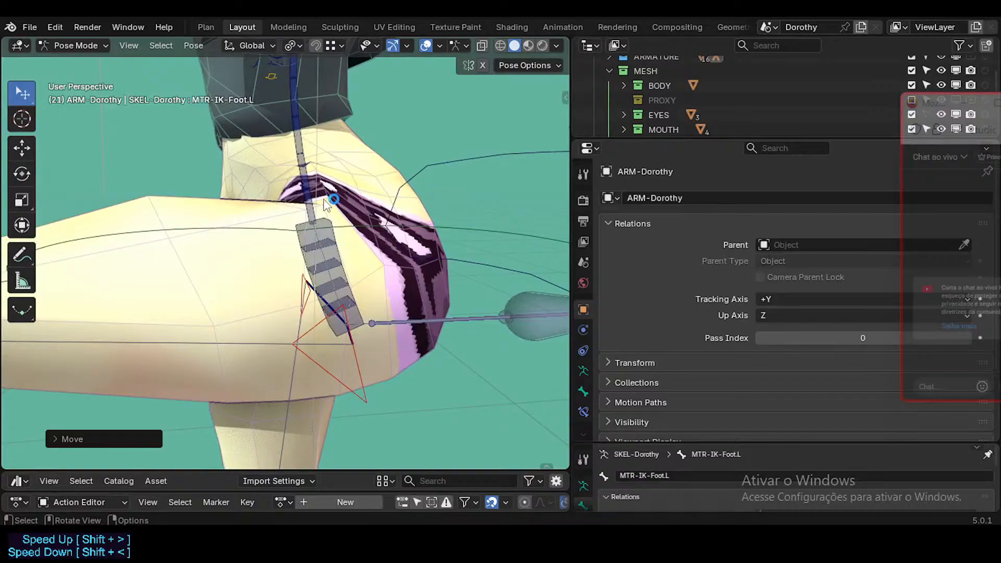
pyautogui.scroll(1, 324, 205)
pyautogui.press('g')
pyautogui.click(305, 135)
pyautogui.press('g')
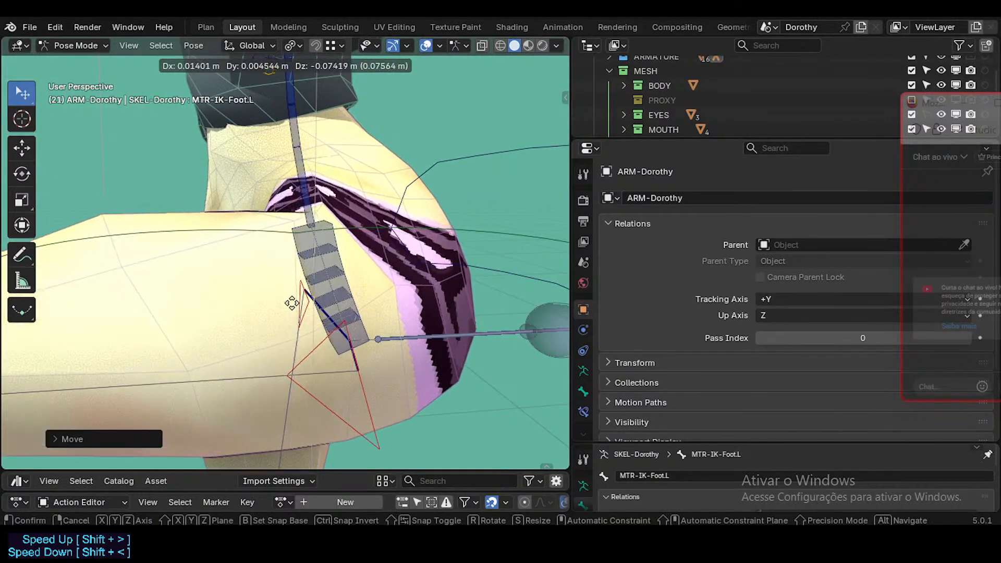
pyautogui.click(312, 213)
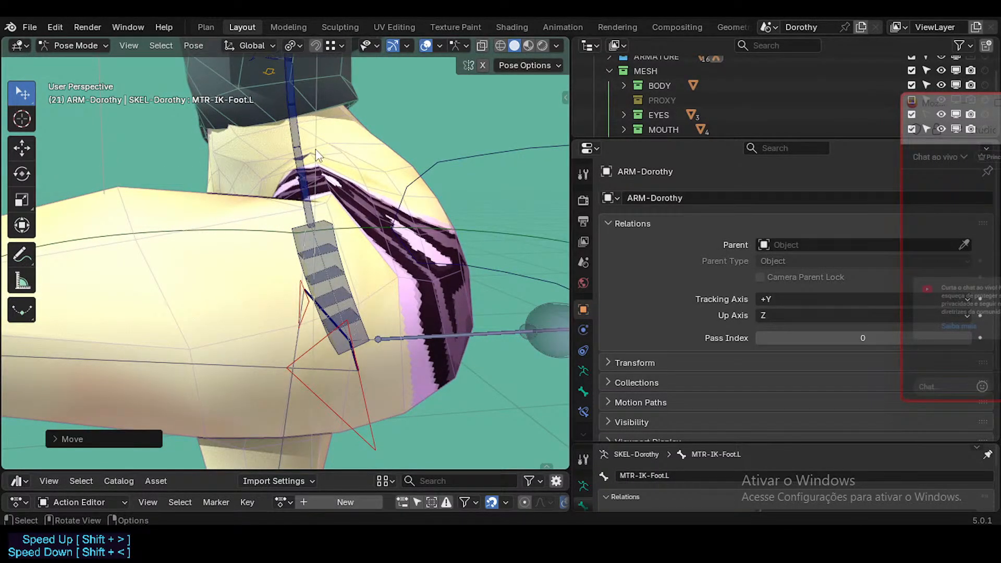
# Step: Drop the left foot IK control into a diagonal thigh pose and check the hip shape from the side
pyautogui.scroll(-2, 282, 188)
pyautogui.press('g')
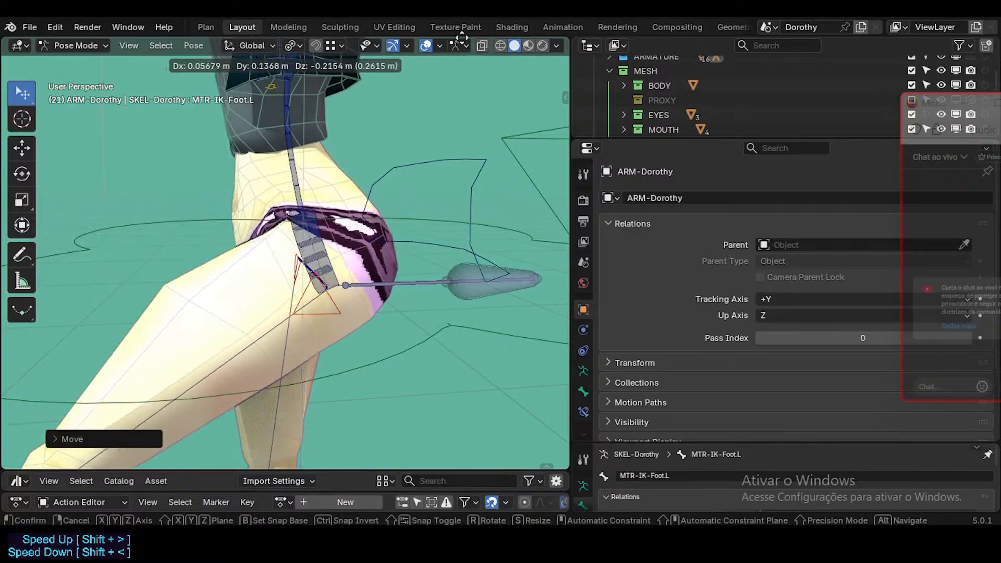
pyautogui.click(277, 308)
pyautogui.moveTo(339, 308); pyautogui.dragTo(360, 280, button='middle')
pyautogui.press('g')
pyautogui.click(417, 319)
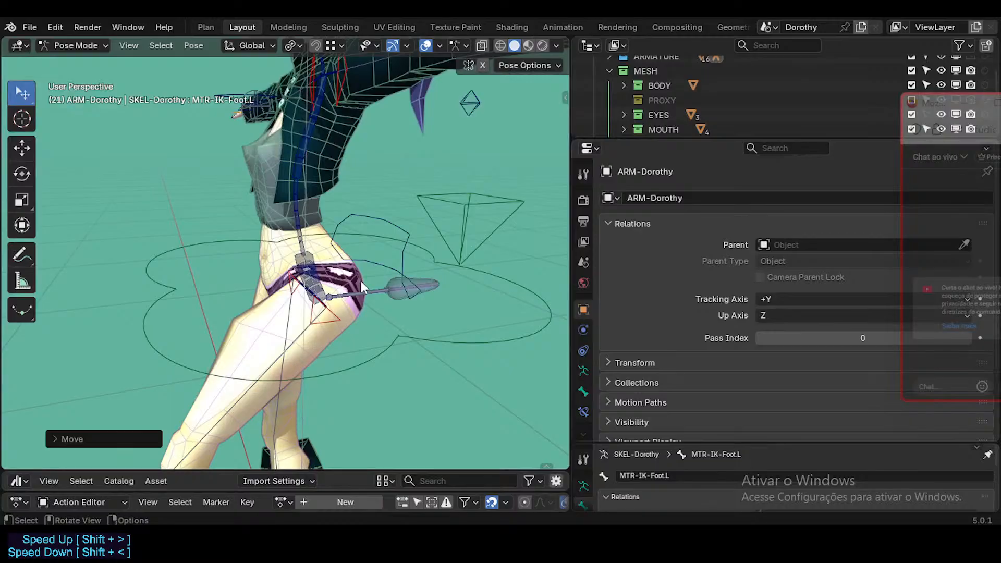
pyautogui.moveTo(368, 270); pyautogui.dragTo(277, 278, button='middle')
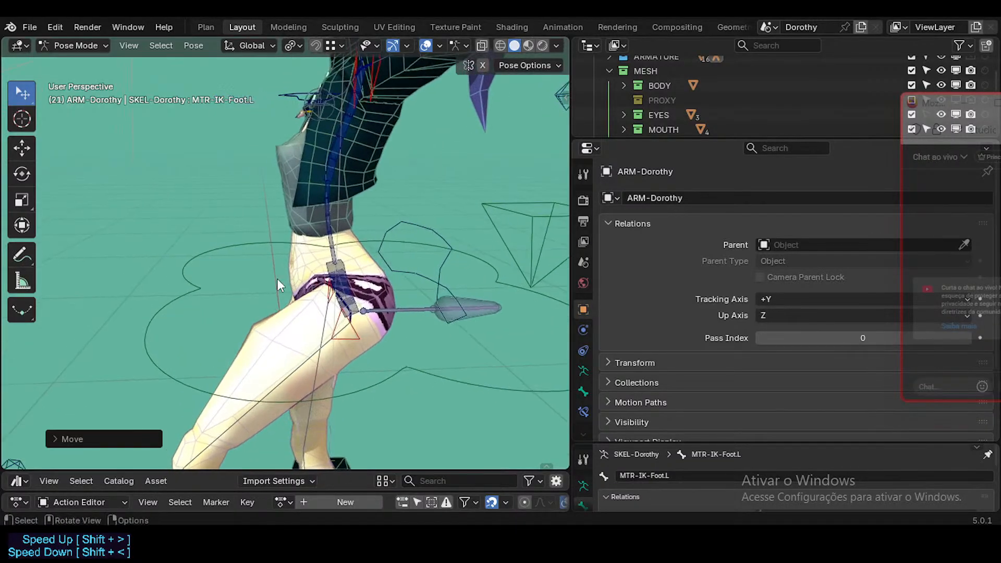
# Step: Lift the left foot IK control back to a horizontal thigh and adjust it with the whole character in view
pyautogui.moveTo(327, 342); pyautogui.dragTo(509, 345, button='middle')
pyautogui.scroll(-3, 256, 293)
pyautogui.press('g')
pyautogui.click(286, 264)
pyautogui.scroll(3, 294, 320)
pyautogui.press('g')
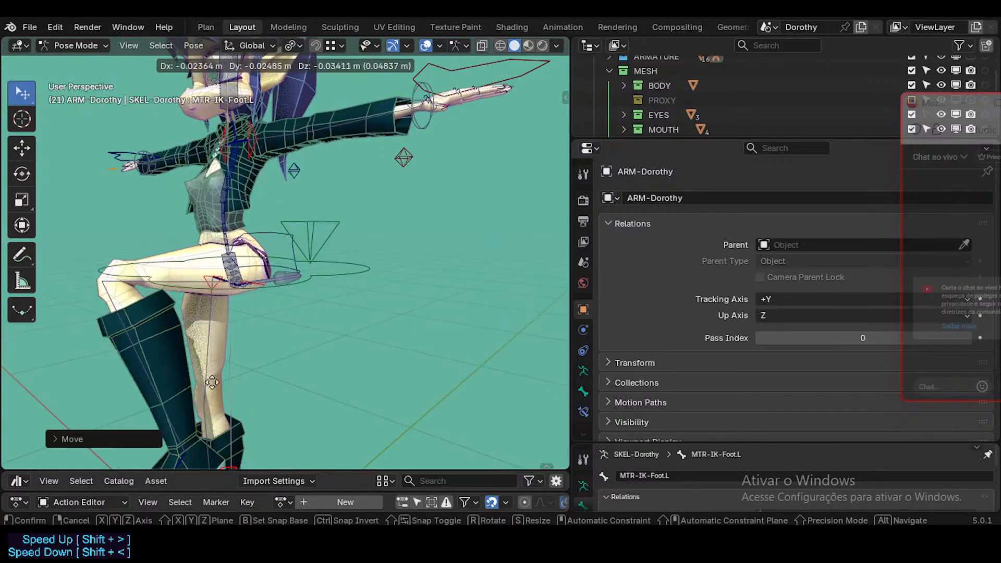
pyautogui.click(200, 391)
pyautogui.moveTo(144, 308); pyautogui.dragTo(226, 275, button='middle')
pyautogui.scroll(3, 278, 265)
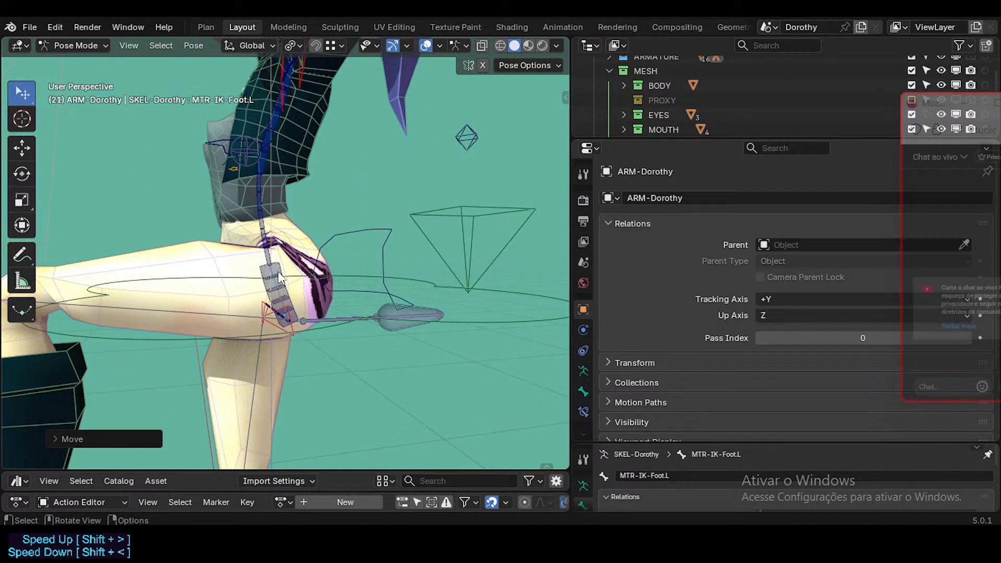
# Step: Lower the left foot IK control from the horizontal-thigh pose into a downward diagonal and readjust it from another angle
pyautogui.scroll(-6, 193, 257)
pyautogui.scroll(2, 157, 321)
pyautogui.press('g')
pyautogui.click(180, 315)
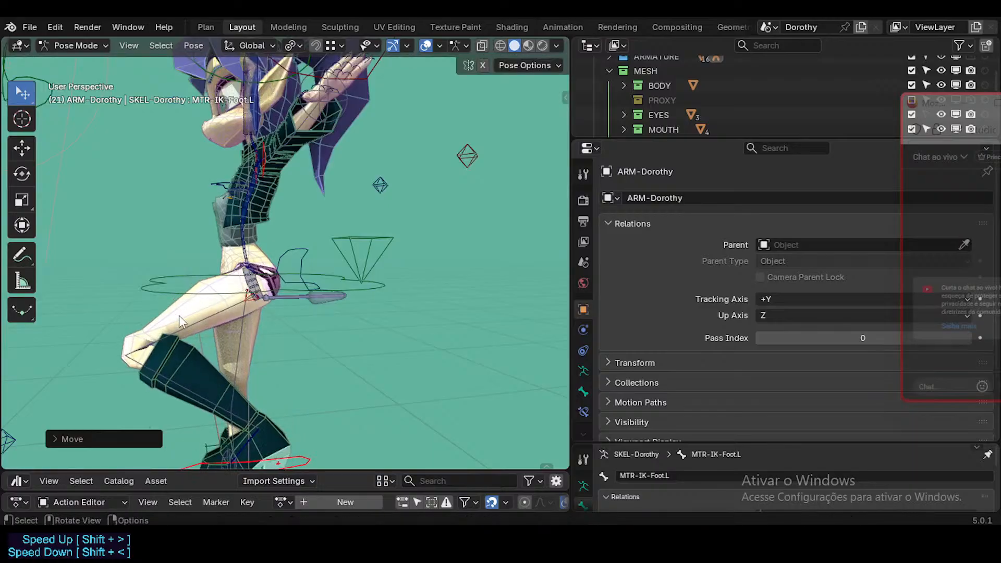
pyautogui.moveTo(179, 315); pyautogui.dragTo(400, 443, button='middle')
pyautogui.press('g')
pyautogui.click(216, 367)
# Step: Pull the left foot IK control up and back behind the body to test the hip with the leg extended backwards
pyautogui.moveTo(217, 367); pyautogui.dragTo(182, 342, button='middle')
pyautogui.scroll(-2, 225, 342)
pyautogui.press('g')
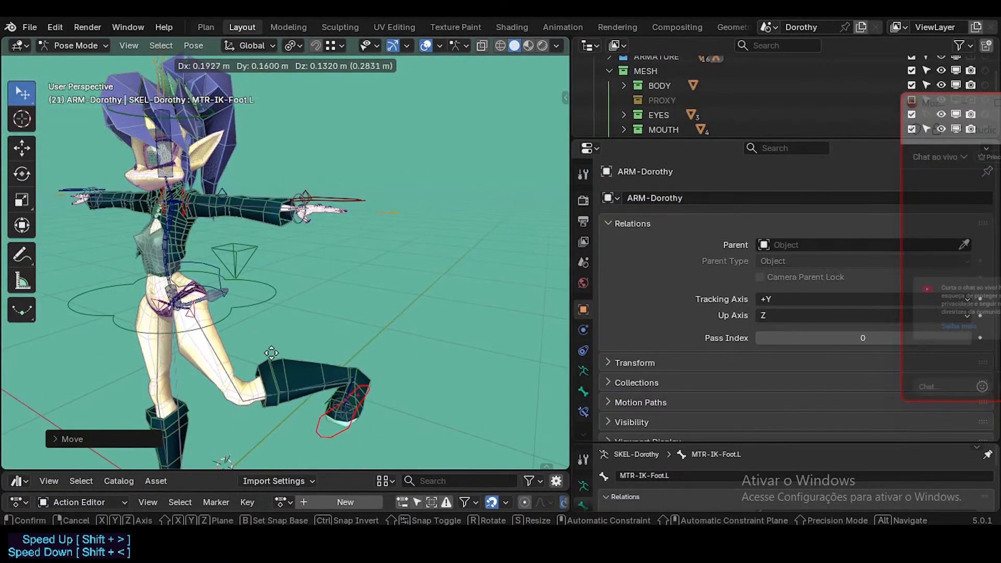
pyautogui.click(333, 265)
pyautogui.press('g')
pyautogui.click(373, 274)
# Step: Swing the left foot IK control across the standing leg and back out behind the body
pyautogui.moveTo(373, 273); pyautogui.dragTo(449, 255, button='middle')
pyautogui.press('g')
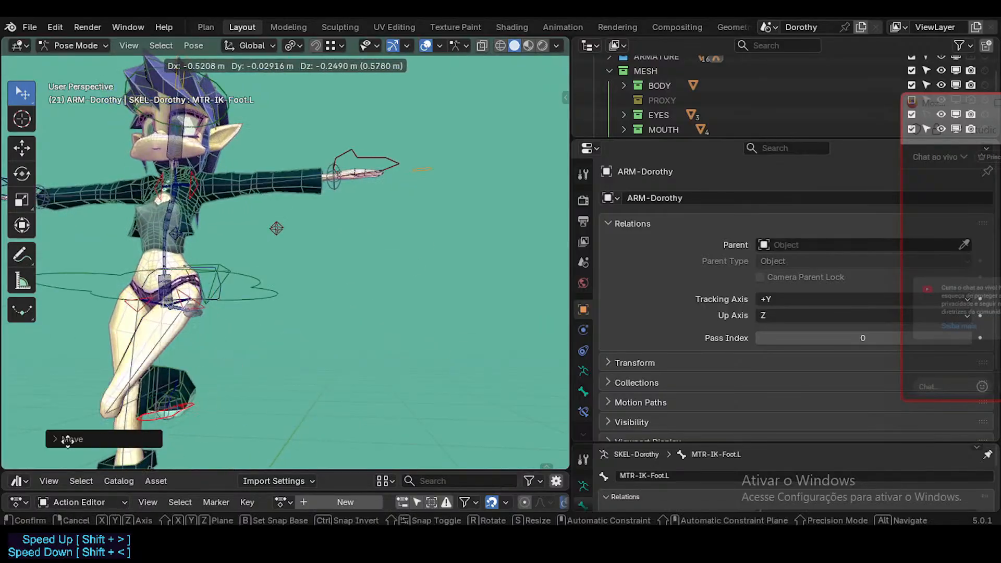
pyautogui.click(341, 339)
pyautogui.moveTo(342, 338); pyautogui.dragTo(285, 351, button='middle')
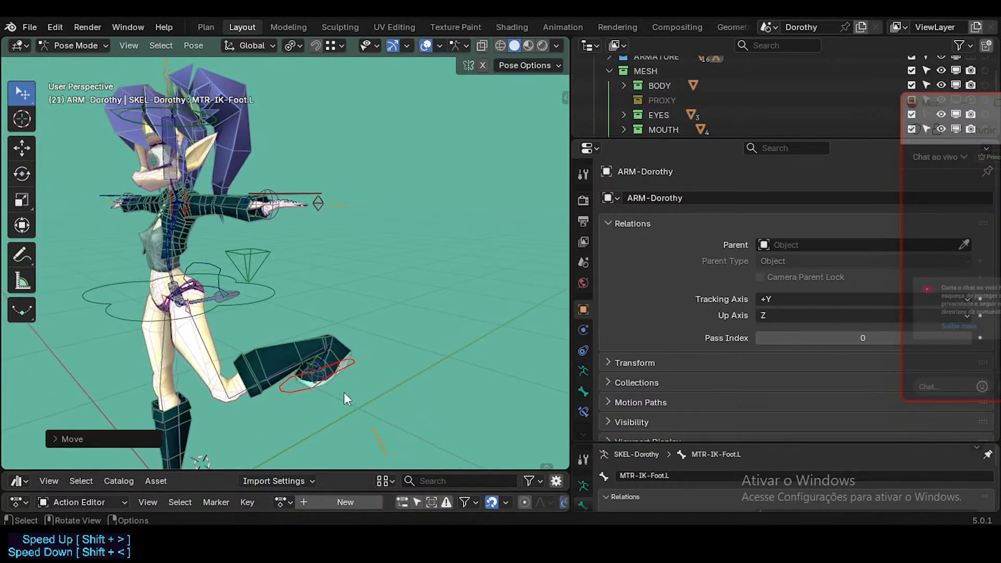
# Step: Rotate the left foot IK control and raise it behind the body into a high back-kick pose
pyautogui.press('g')
pyautogui.press('r')
pyautogui.click(367, 245)
pyautogui.press('g')
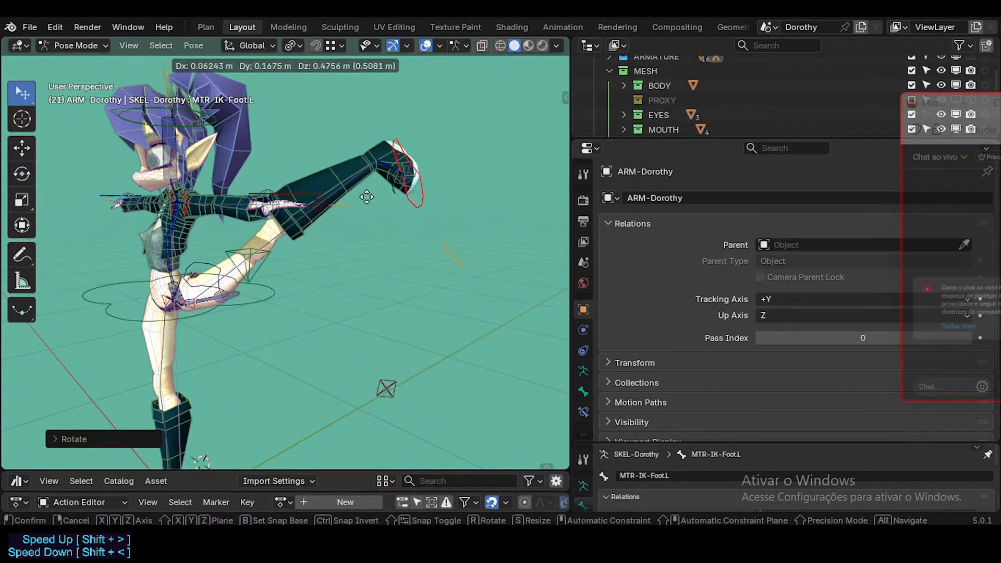
pyautogui.click(329, 262)
# Step: Reposition the left foot IK control so the thigh points horizontally backwards with the shin folded upright
pyautogui.moveTo(288, 261); pyautogui.dragTo(378, 294, button='middle')
pyautogui.press('g')
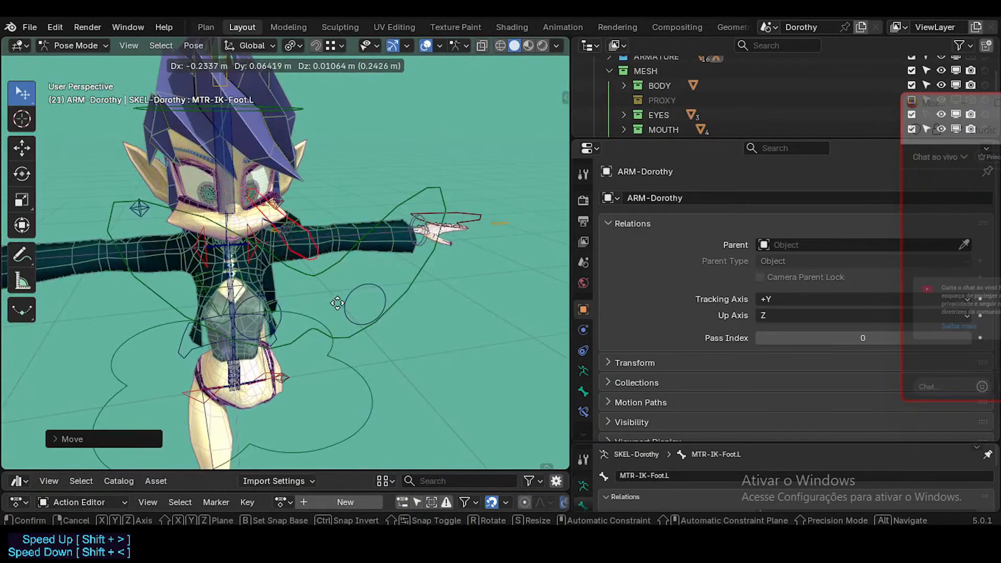
pyautogui.click(318, 300)
pyautogui.moveTo(221, 287); pyautogui.dragTo(296, 282, button='middle')
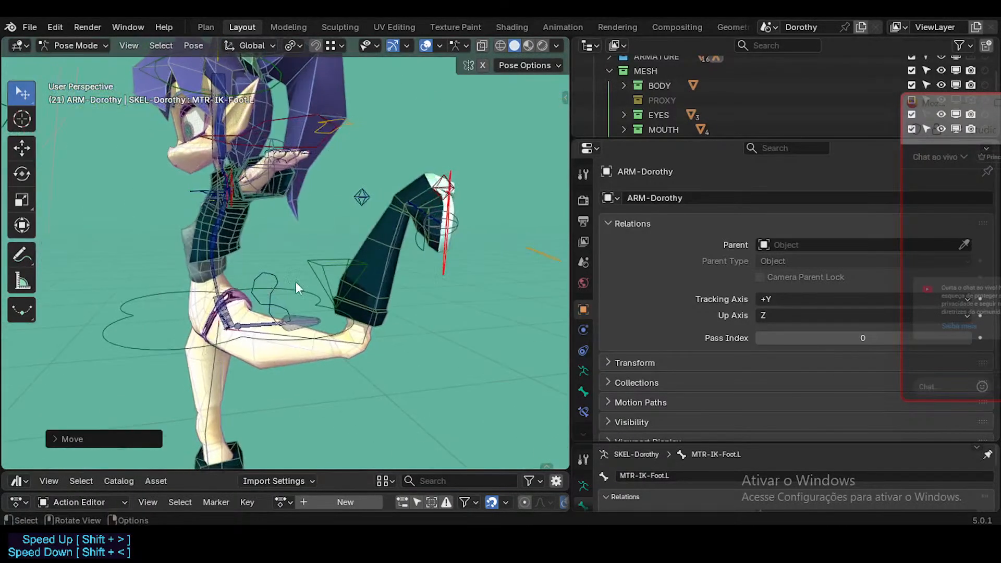
pyautogui.press('g')
pyautogui.click(324, 282)
pyautogui.scroll(2, 349, 281)
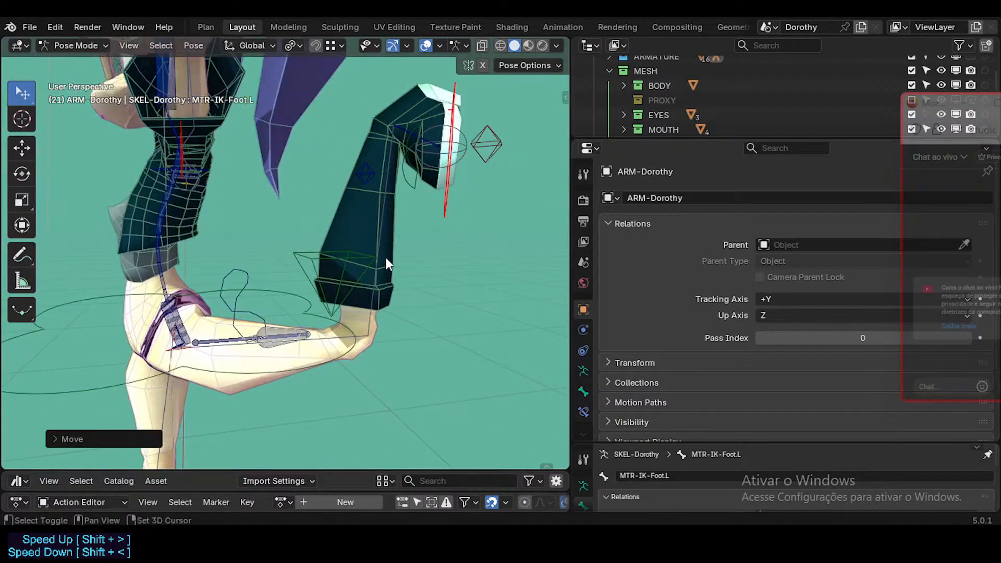
# Step: Fine-tune the left foot IK control's height behind the body while checking the buttock and thigh crease up close
pyautogui.moveTo(385, 258); pyautogui.dragTo(305, 287, button='middle')
pyautogui.scroll(2, 290, 240)
pyautogui.moveTo(289, 241); pyautogui.dragTo(354, 221, button='middle')
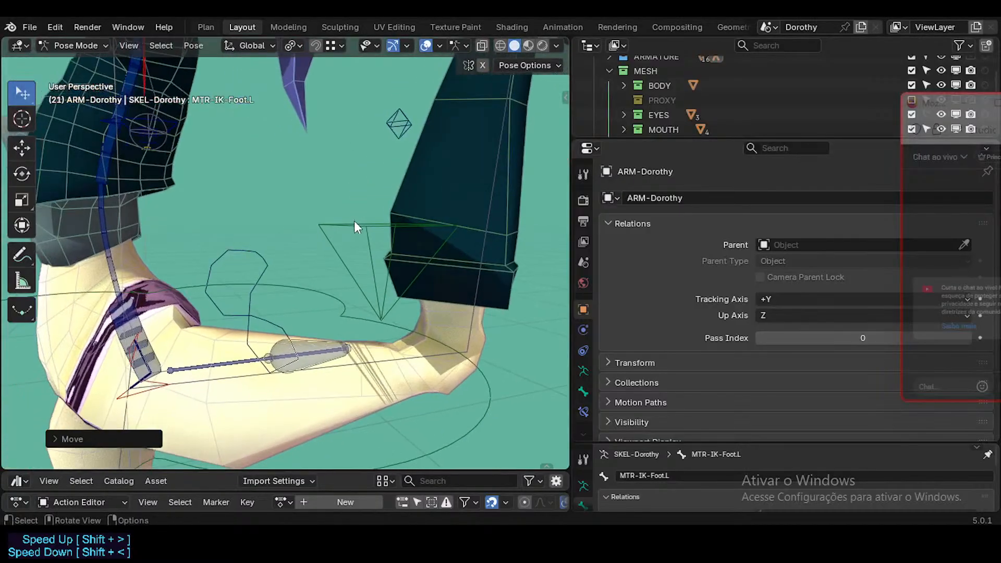
pyautogui.scroll(-2, 354, 221)
pyautogui.press('g')
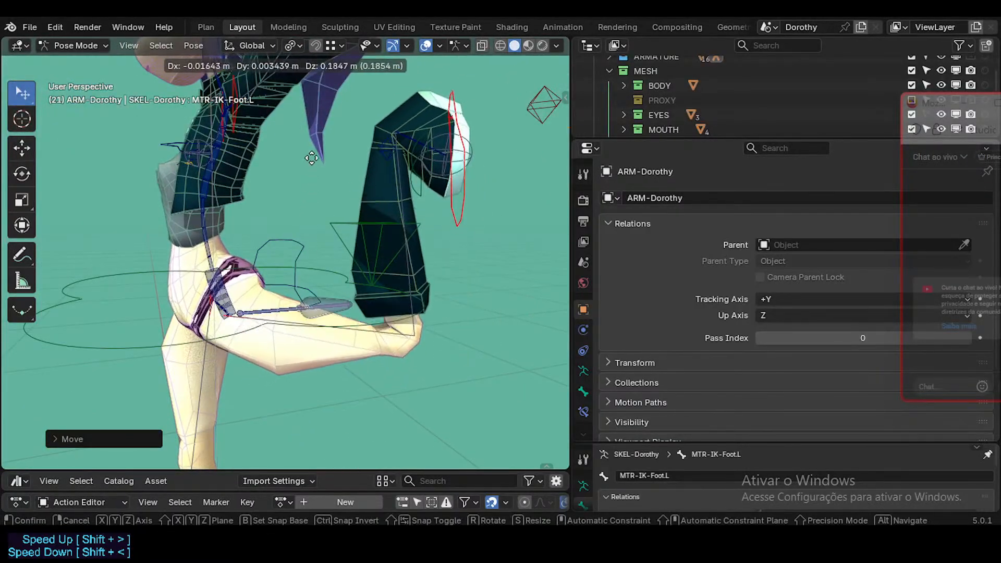
pyautogui.click(330, 174)
pyautogui.scroll(2, 292, 235)
pyautogui.moveTo(245, 297); pyautogui.dragTo(184, 349, button='middle')
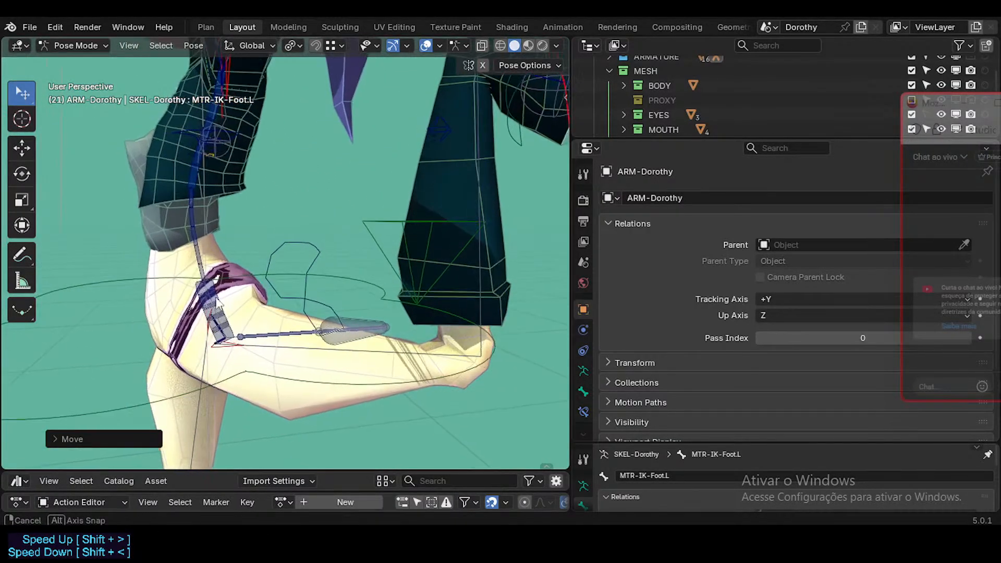
pyautogui.scroll(-2, 248, 264)
pyautogui.press('g')
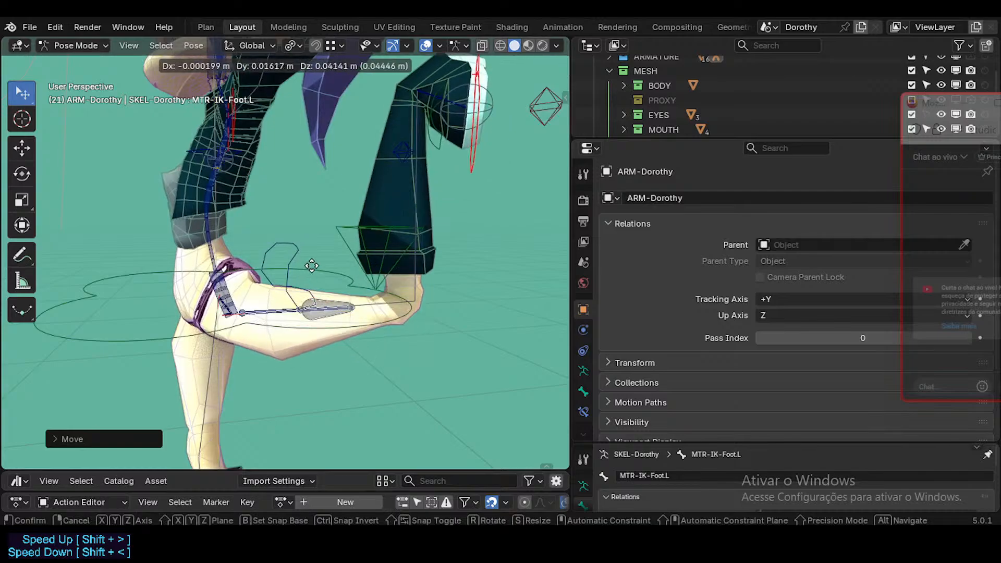
pyautogui.click(312, 264)
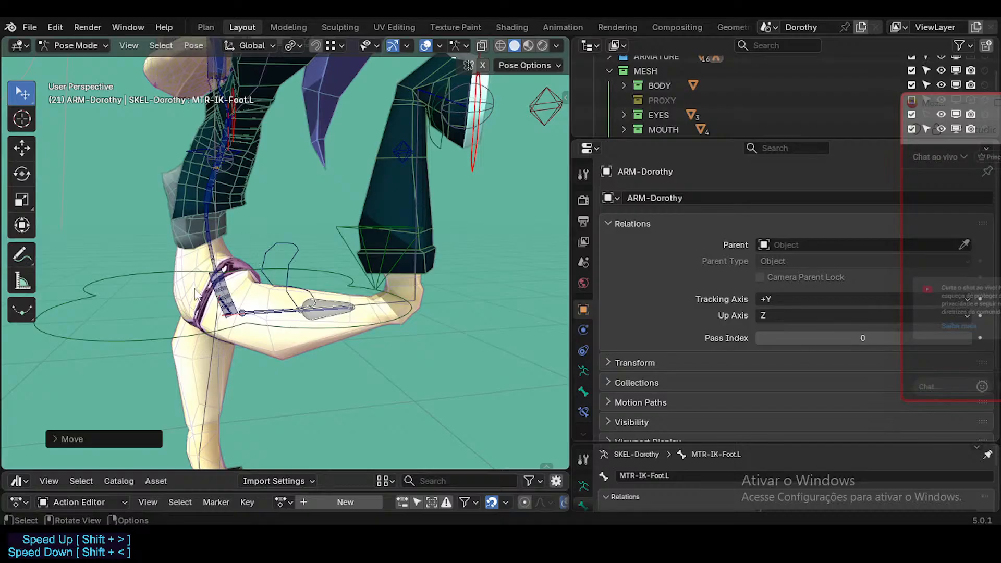
# Step: Examine the hip, buttock and underwear-edge deformation of the backward-raised left thigh from several angles
pyautogui.moveTo(275, 313); pyautogui.dragTo(280, 281, button='middle')
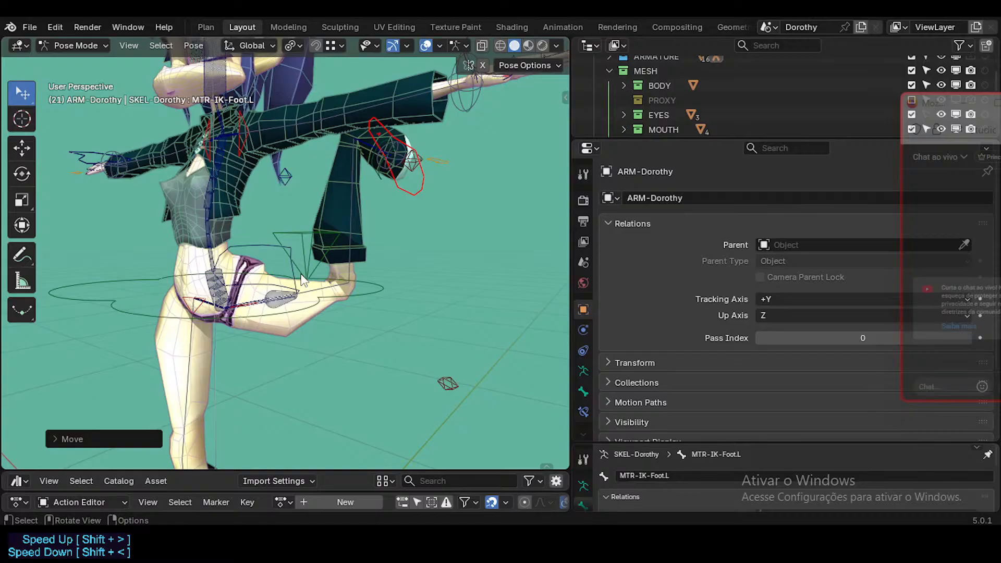
pyautogui.scroll(3, 303, 279)
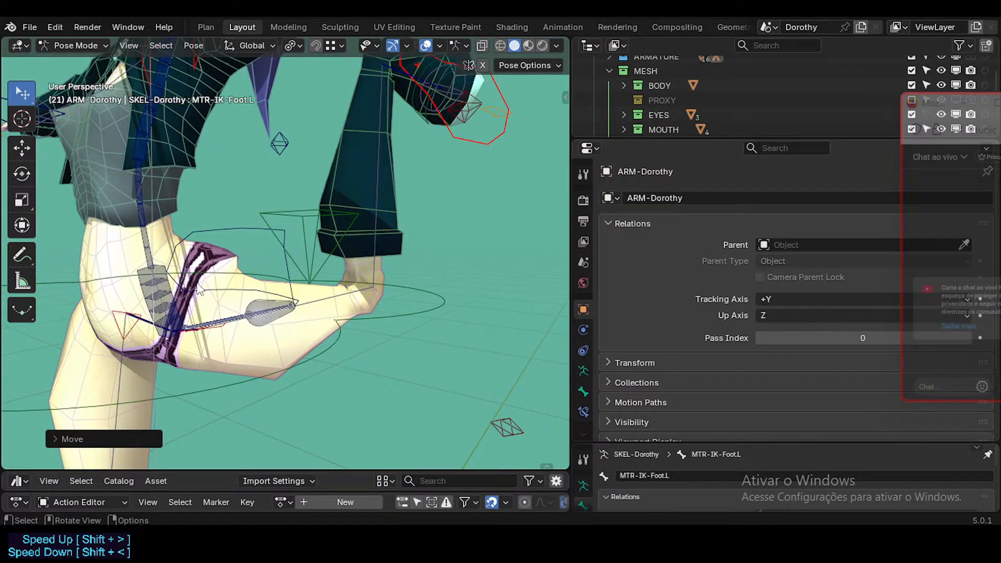
pyautogui.moveTo(233, 279); pyautogui.dragTo(307, 294, button='middle')
pyautogui.scroll(2, 153, 270)
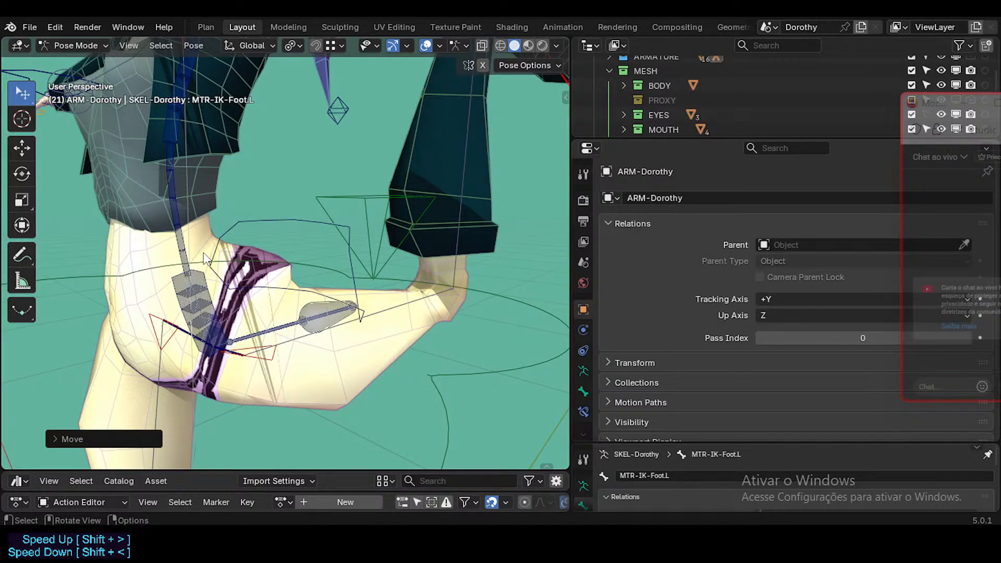
pyautogui.moveTo(243, 328); pyautogui.dragTo(223, 362, button='middle')
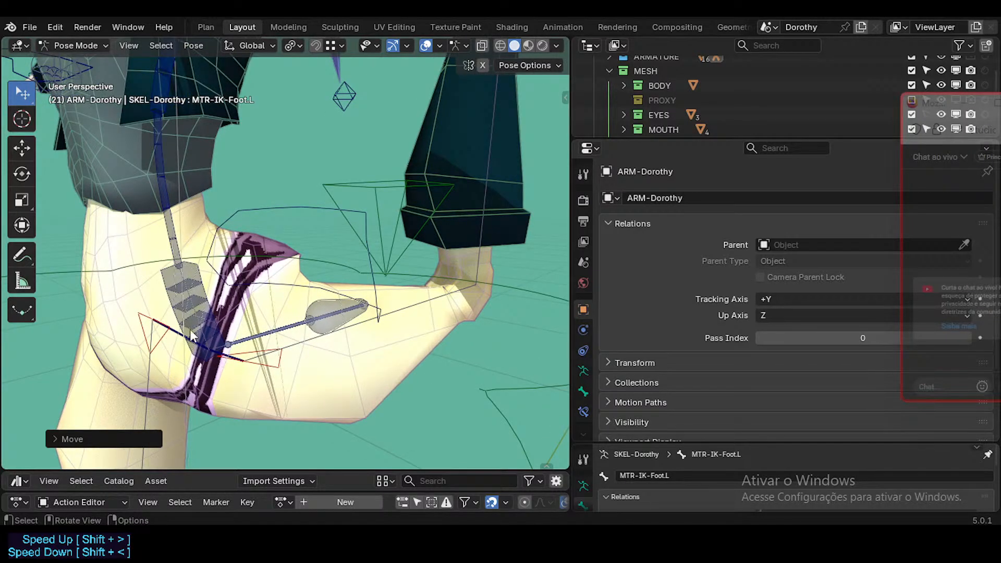
pyautogui.moveTo(287, 327); pyautogui.dragTo(223, 315, button='middle')
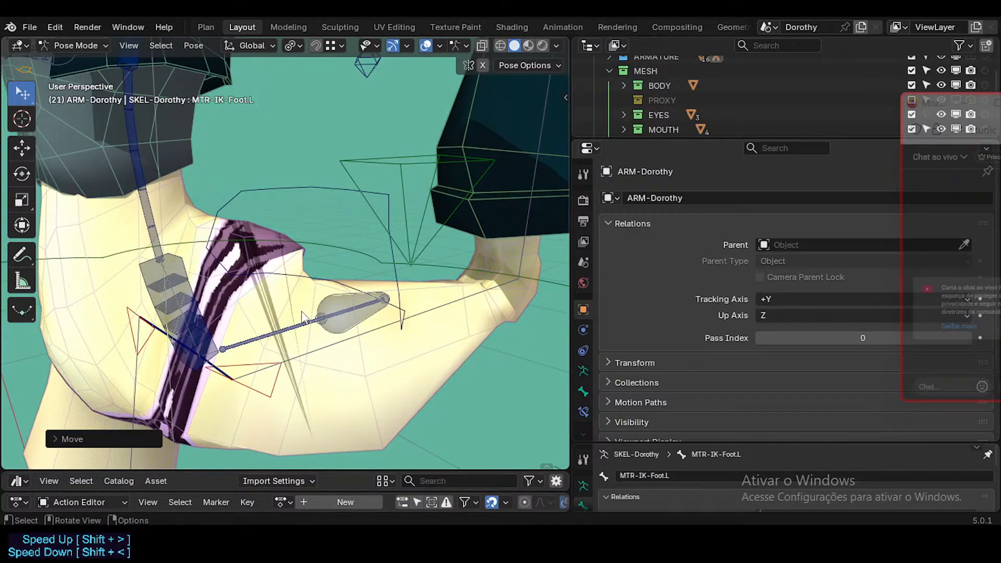
pyautogui.moveTo(311, 337); pyautogui.dragTo(219, 349, button='middle')
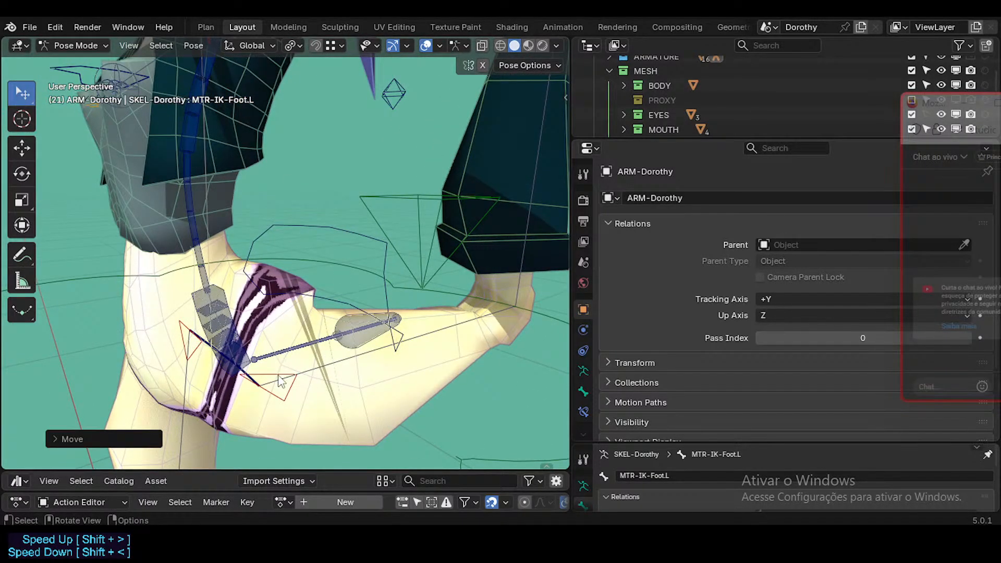
pyautogui.moveTo(319, 364); pyautogui.dragTo(362, 362, button='middle')
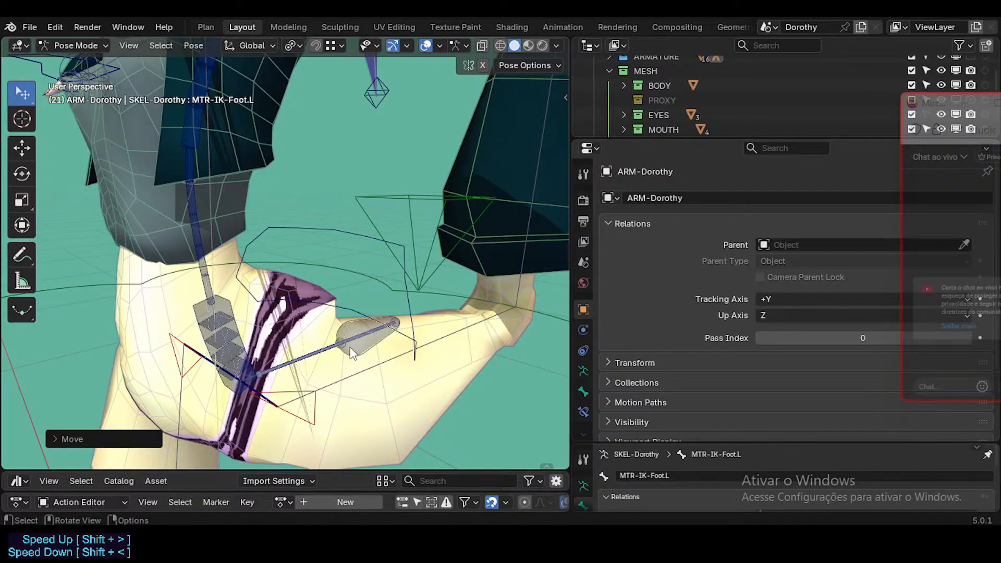
pyautogui.moveTo(349, 346); pyautogui.dragTo(233, 353, button='middle')
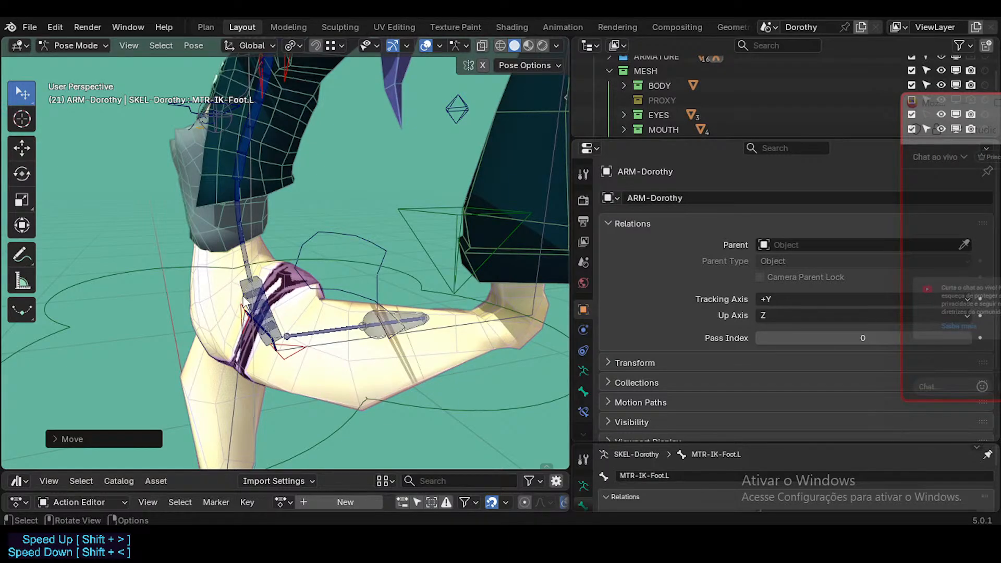
pyautogui.moveTo(290, 302); pyautogui.dragTo(301, 302, button='middle')
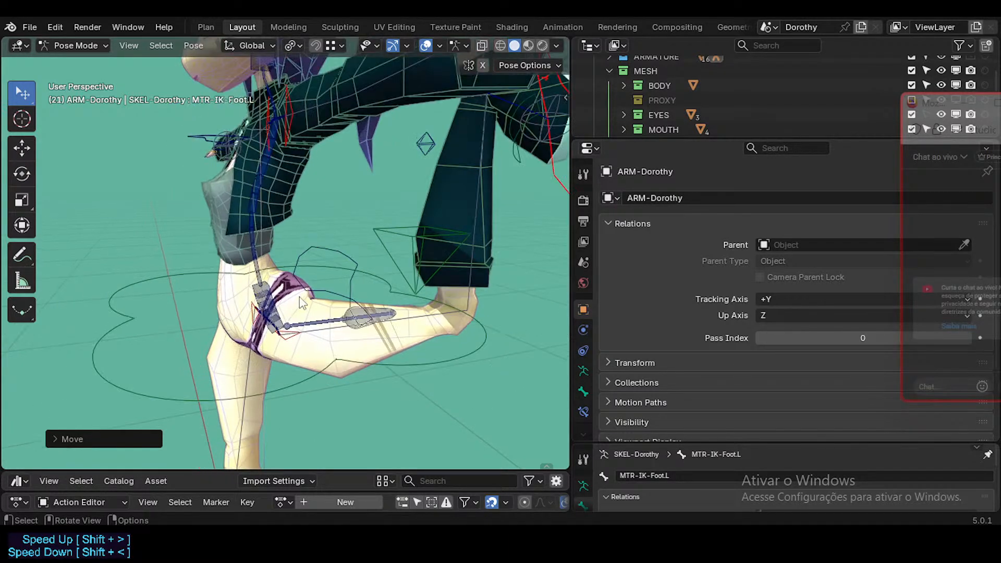
# Step: Lower the left foot IK control so the thigh slopes forward and down with the shin folded behind
pyautogui.moveTo(413, 226); pyautogui.dragTo(330, 417, button='middle')
pyautogui.click(330, 417)
pyautogui.moveTo(343, 405); pyautogui.dragTo(373, 286)
pyautogui.moveTo(339, 336); pyautogui.dragTo(288, 308, button='middle')
pyautogui.scroll(3, 287, 309)
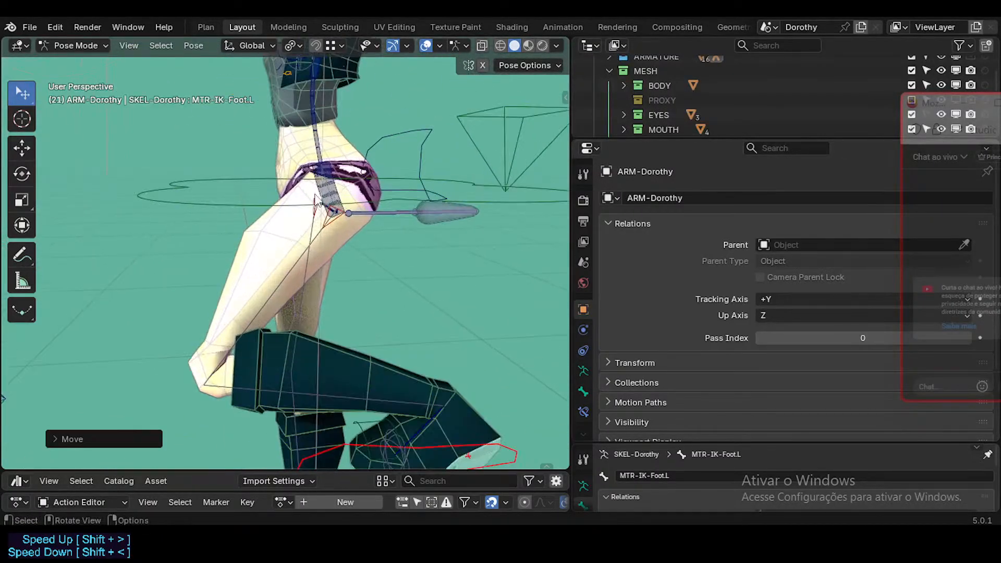
# Step: Move the left foot IK control backward and forward to test the hip between a lowered and a slightly bent thigh
pyautogui.keyDown('shift'); pyautogui.moveTo(337, 211); pyautogui.dragTo(257, 349, button='middle'); pyautogui.keyUp('shift')
pyautogui.scroll(2, 278, 328)
pyautogui.scroll(-3, 325, 284)
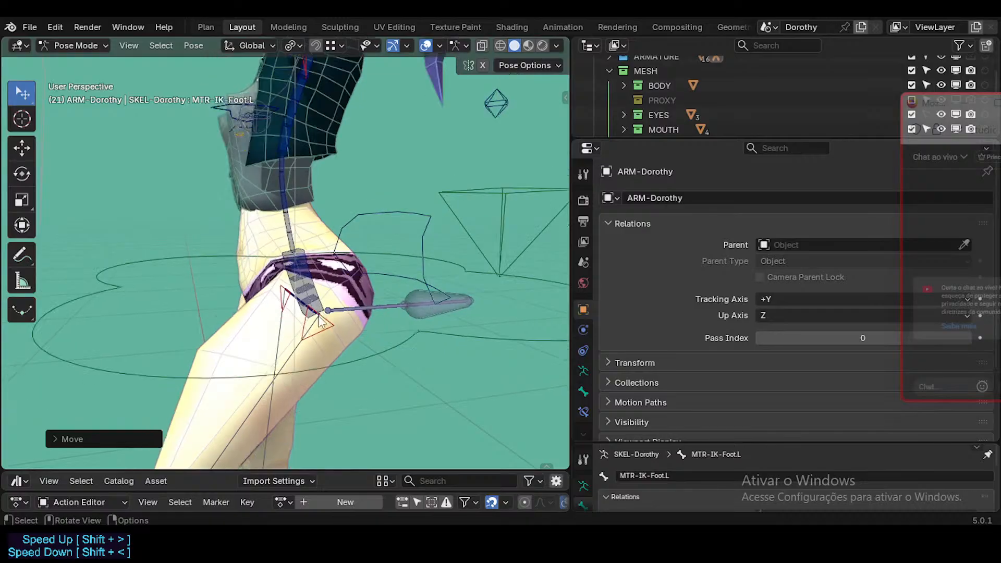
pyautogui.press('g')
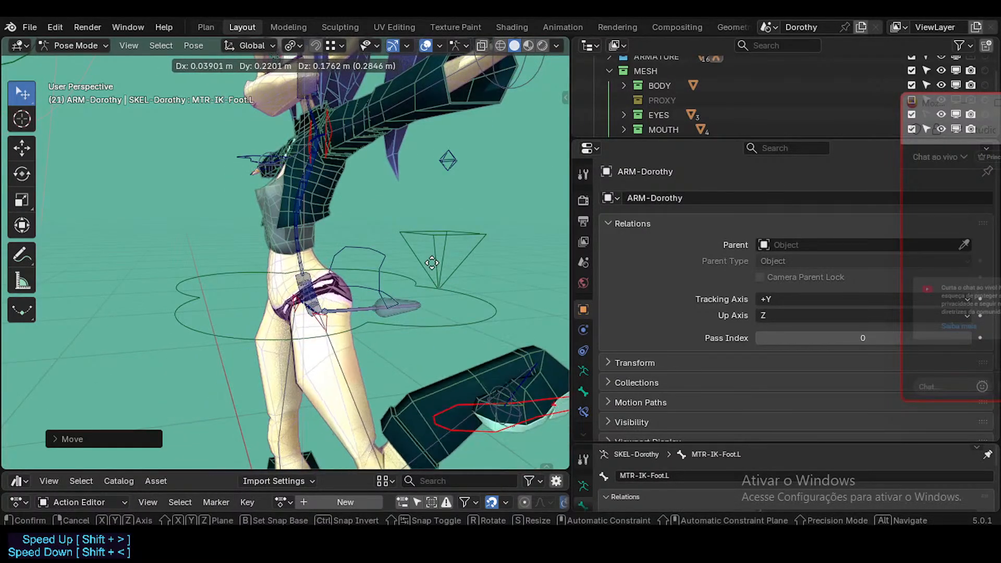
pyautogui.click(299, 280)
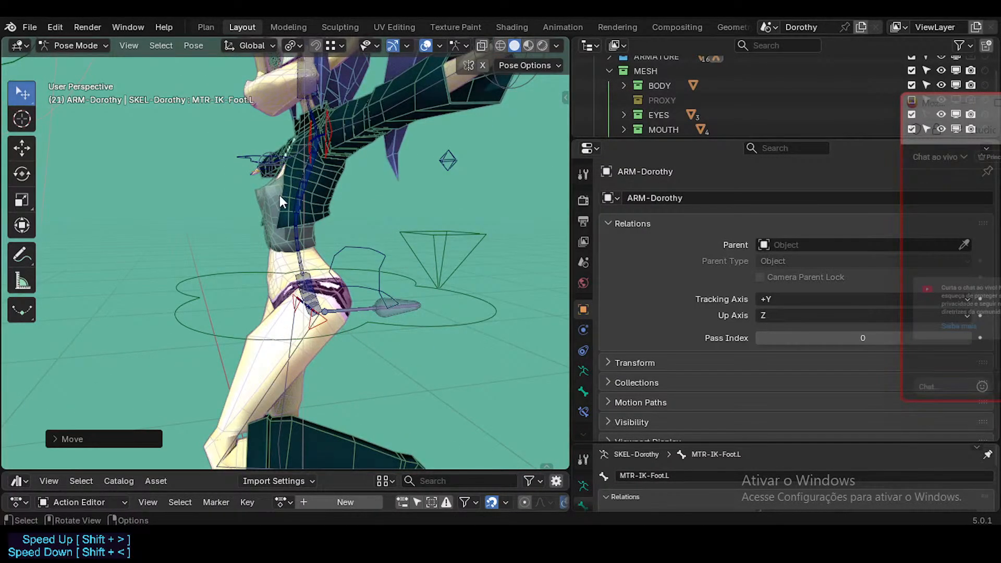
pyautogui.press('g')
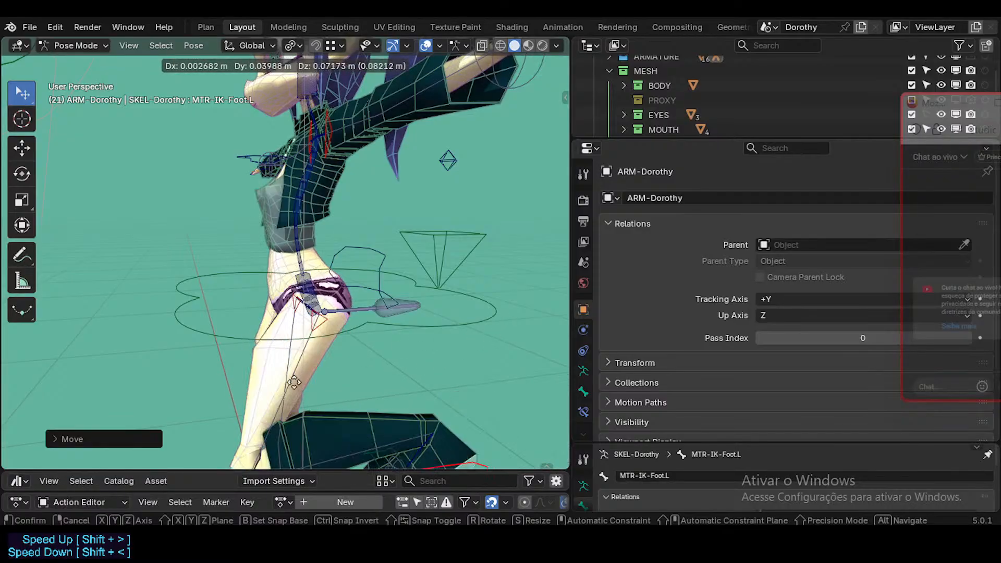
pyautogui.click(334, 352)
# Step: Shift the left foot IK control back and forth in close-up, leaving the thigh nearly vertical
pyautogui.scroll(2, 325, 323)
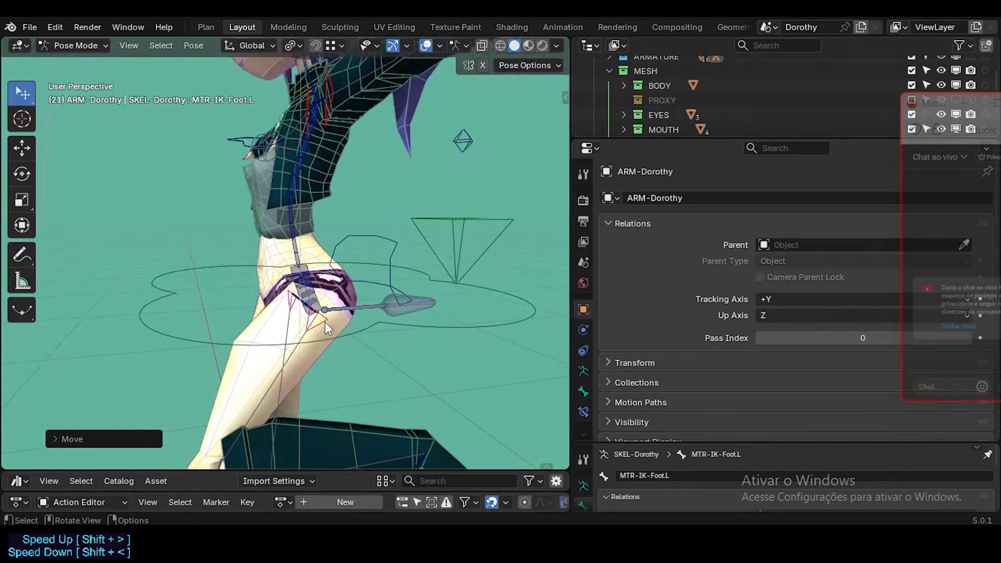
pyautogui.press('g')
pyautogui.click(336, 266)
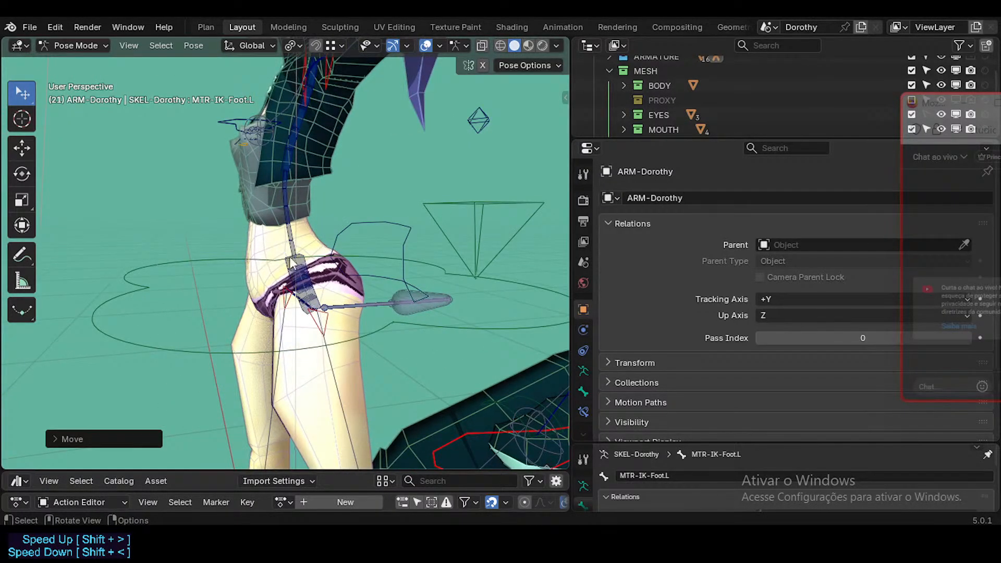
pyautogui.press('g')
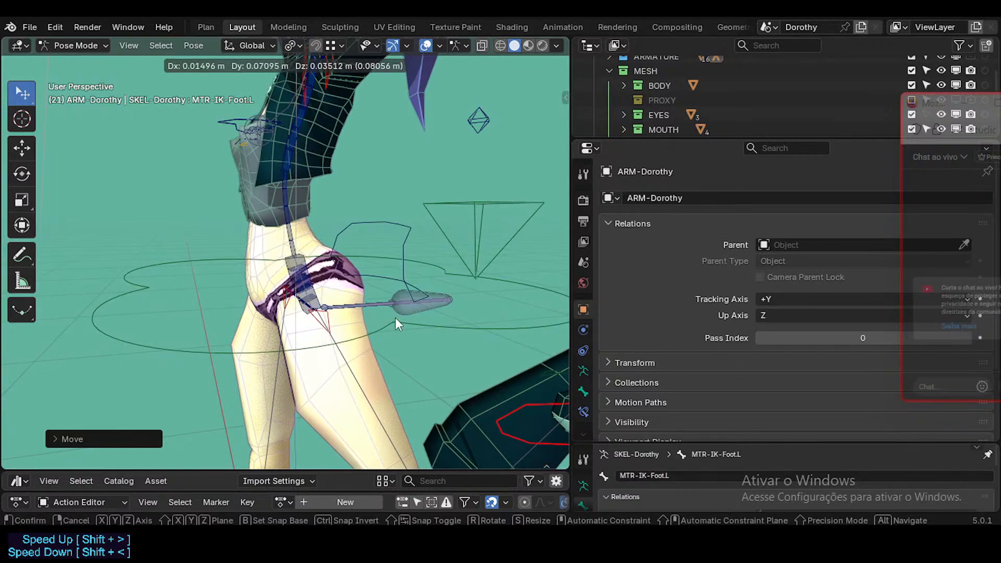
pyautogui.click(221, 301)
pyautogui.click(319, 420)
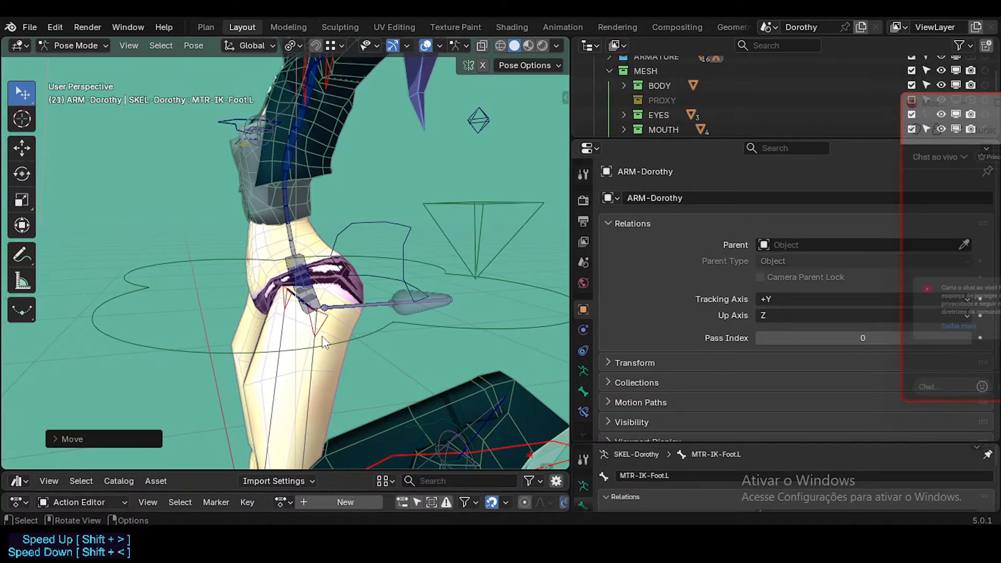
# Step: Select the left thigh control CTL-Thigh.L and examine the hip and underwear area from the front and side
pyautogui.click(319, 365)
pyautogui.scroll(1, 305, 352)
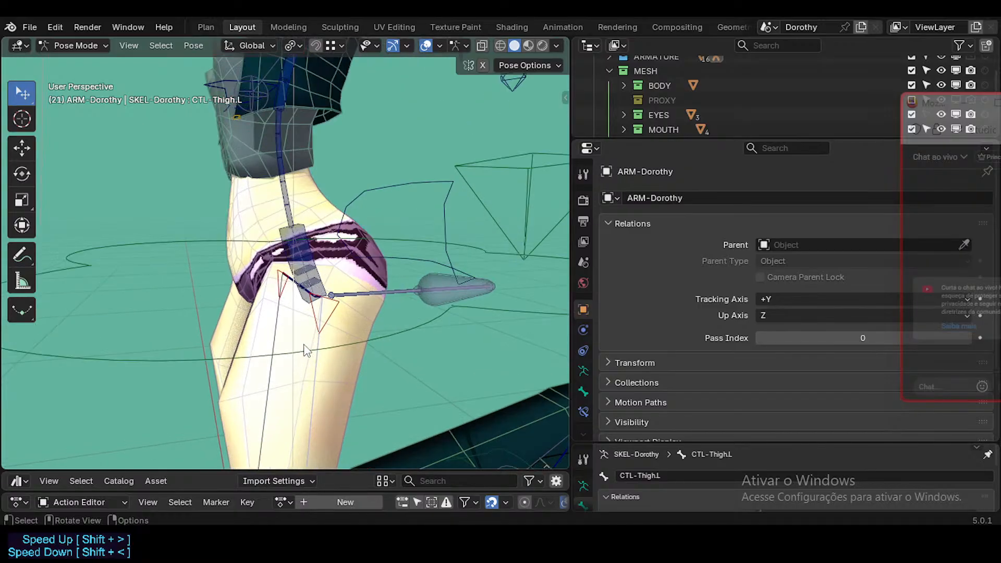
pyautogui.moveTo(315, 233); pyautogui.dragTo(321, 292, button='middle')
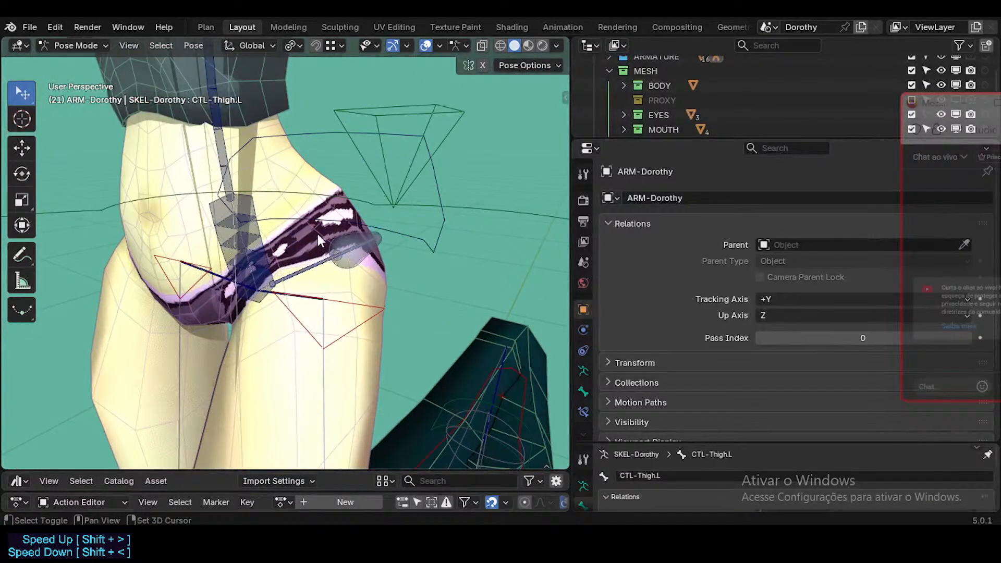
pyautogui.keyDown('shift'); pyautogui.moveTo(318, 234); pyautogui.dragTo(301, 278, button='middle'); pyautogui.keyUp('shift')
pyautogui.scroll(2, 287, 318)
pyautogui.scroll(-1, 285, 284)
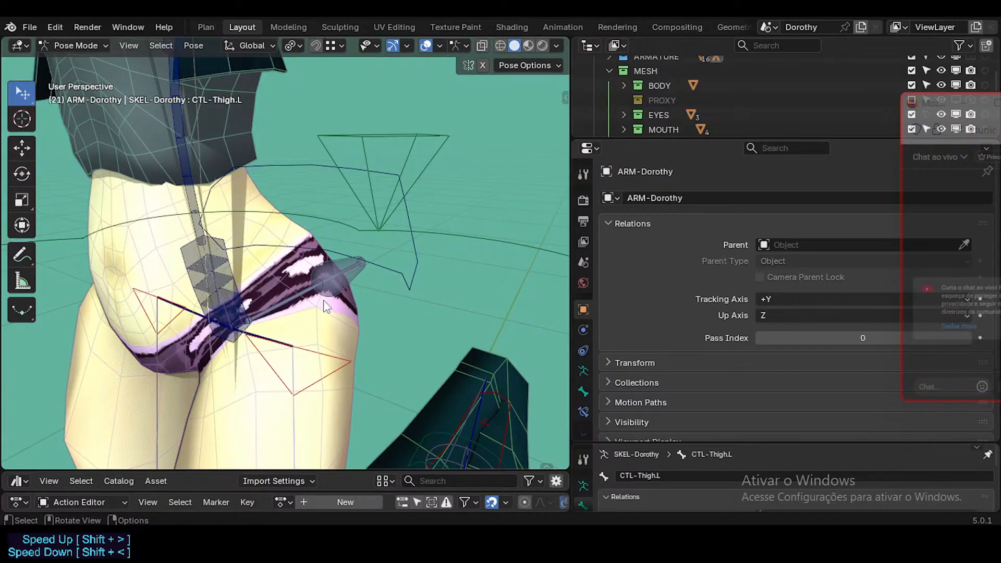
pyautogui.scroll(-6, 370, 339)
pyautogui.moveTo(377, 347); pyautogui.dragTo(339, 276, button='middle')
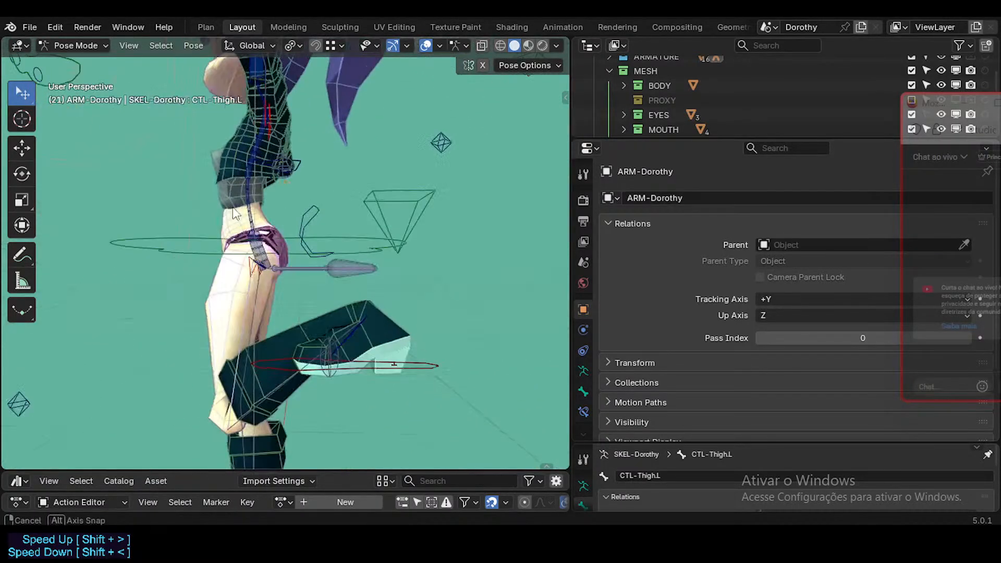
# Step: Move the left foot IK control MTR-IK-Foot.L down and back up behind the body, leaving the thigh nearly vertical
pyautogui.press('g')
pyautogui.rightClick(352, 380)
pyautogui.click(353, 371)
pyautogui.press('g')
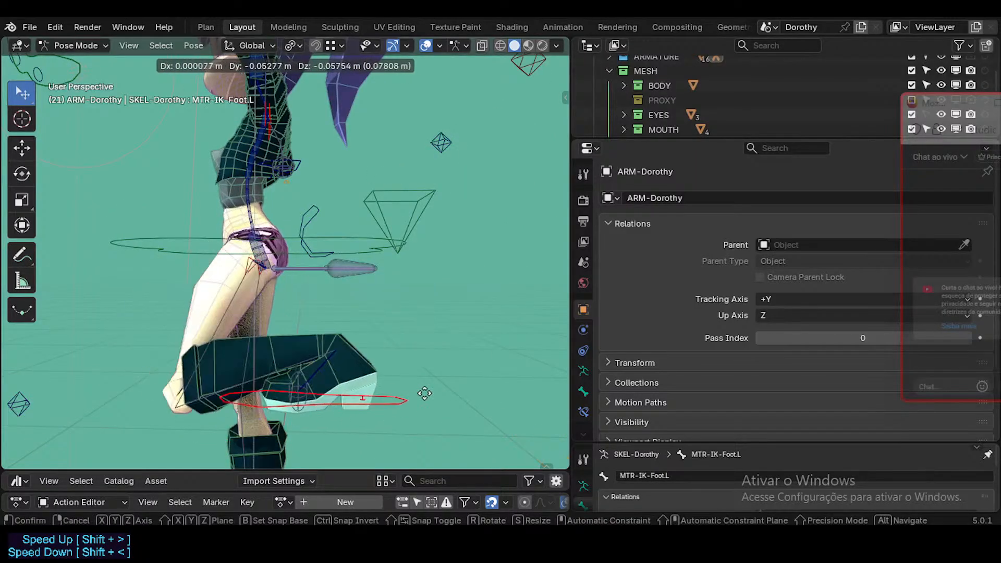
pyautogui.click(421, 348)
pyautogui.press('g')
pyautogui.click(316, 377)
# Step: Nudge the left foot IK control in close-up and examine the hip and upper thigh from the side and front
pyautogui.scroll(3, 221, 288)
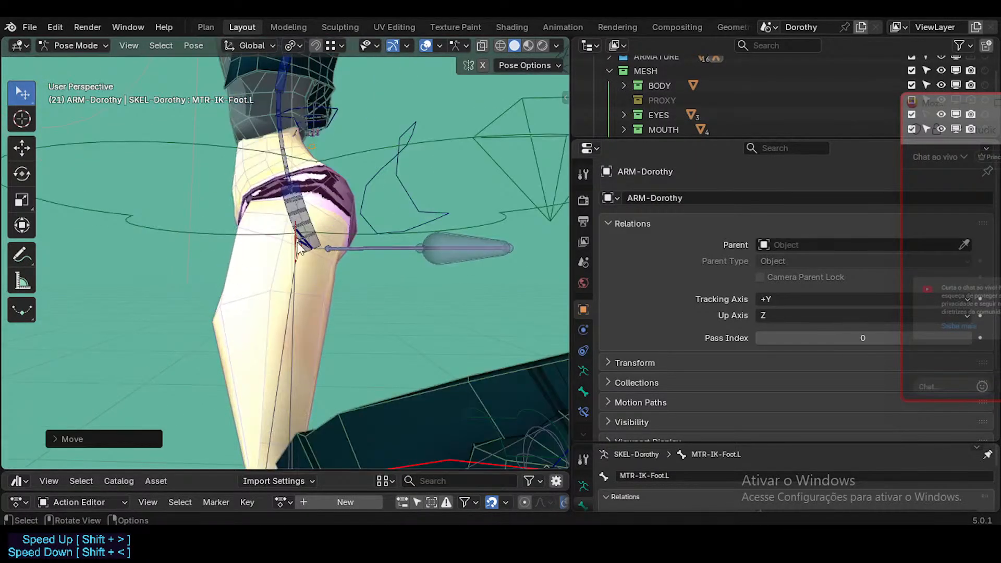
pyautogui.moveTo(316, 251); pyautogui.dragTo(358, 251, button='middle')
pyautogui.press('g')
pyautogui.click(331, 243)
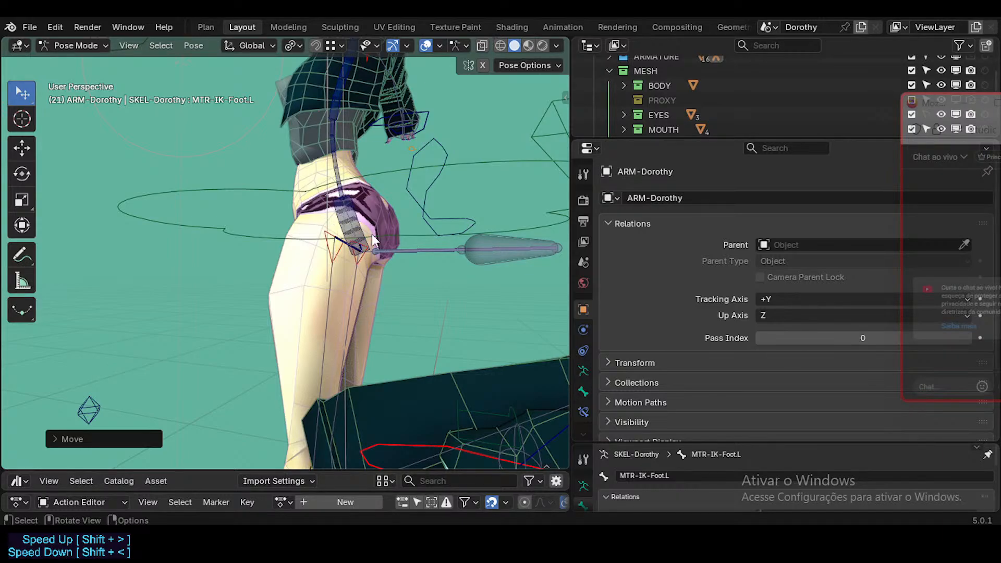
pyautogui.moveTo(348, 240); pyautogui.dragTo(438, 235, button='middle')
pyautogui.scroll(5, 397, 225)
pyautogui.scroll(-2, 360, 198)
pyautogui.moveTo(359, 198); pyautogui.dragTo(333, 243, button='middle')
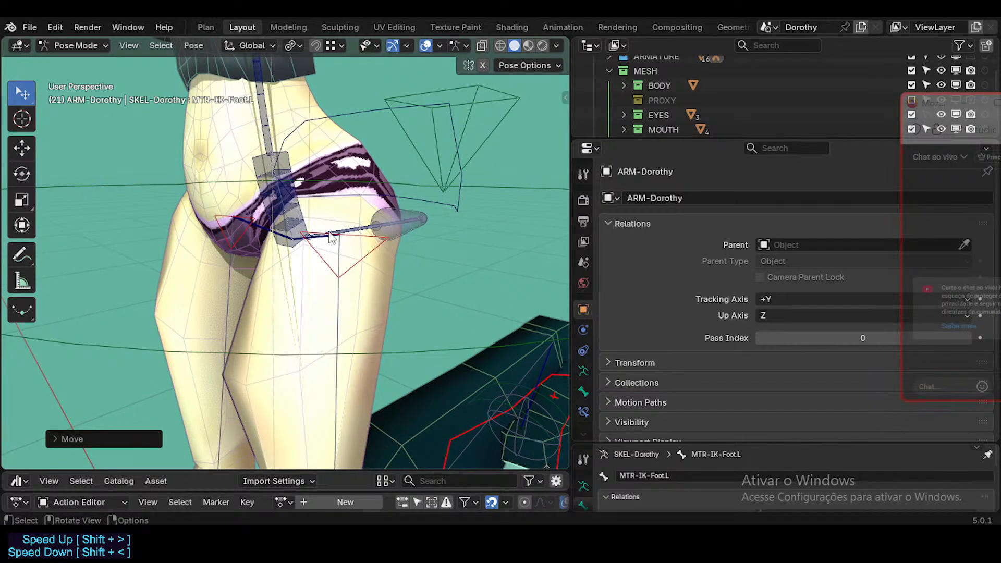
pyautogui.scroll(3, 338, 232)
pyautogui.scroll(-10, 342, 261)
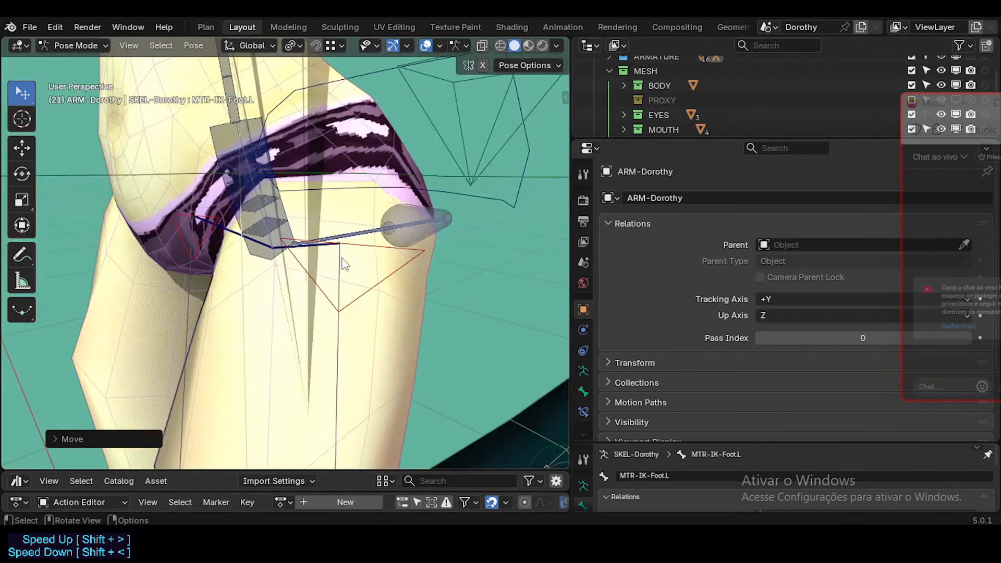
# Step: Lower the left foot IK control behind the right leg so the knee is moderately bent, and check the hip in close-up
pyautogui.keyDown('shift'); pyautogui.moveTo(342, 283); pyautogui.dragTo(333, 252, button='middle'); pyautogui.keyUp('shift')
pyautogui.click(378, 296)
pyautogui.press('g')
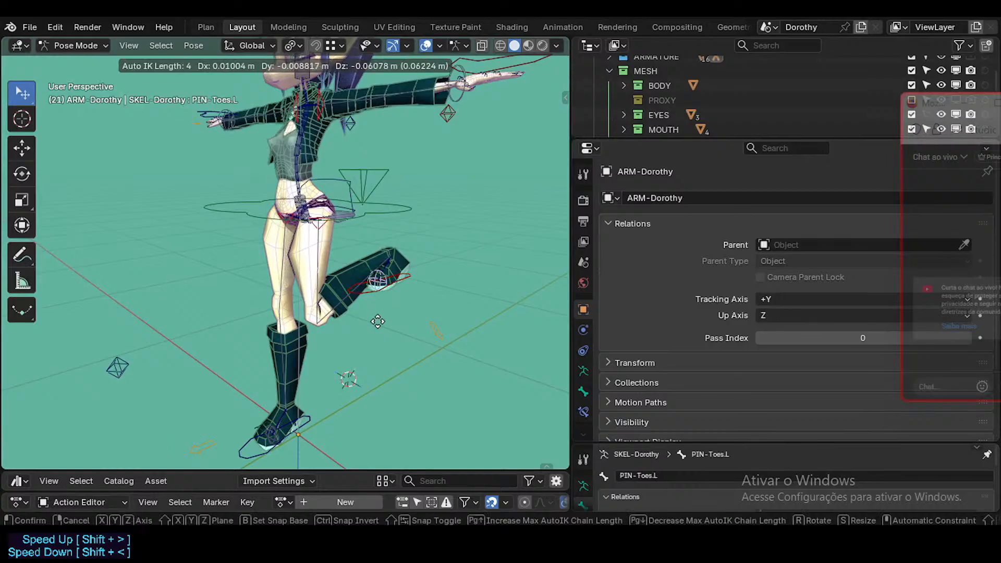
pyautogui.rightClick(376, 307)
pyautogui.click(377, 290)
pyautogui.press('g')
pyautogui.click(347, 390)
pyautogui.moveTo(346, 362); pyautogui.dragTo(416, 235, button='middle')
pyautogui.scroll(1, 318, 276)
pyautogui.scroll(1, 317, 276)
pyautogui.scroll(2, 330, 228)
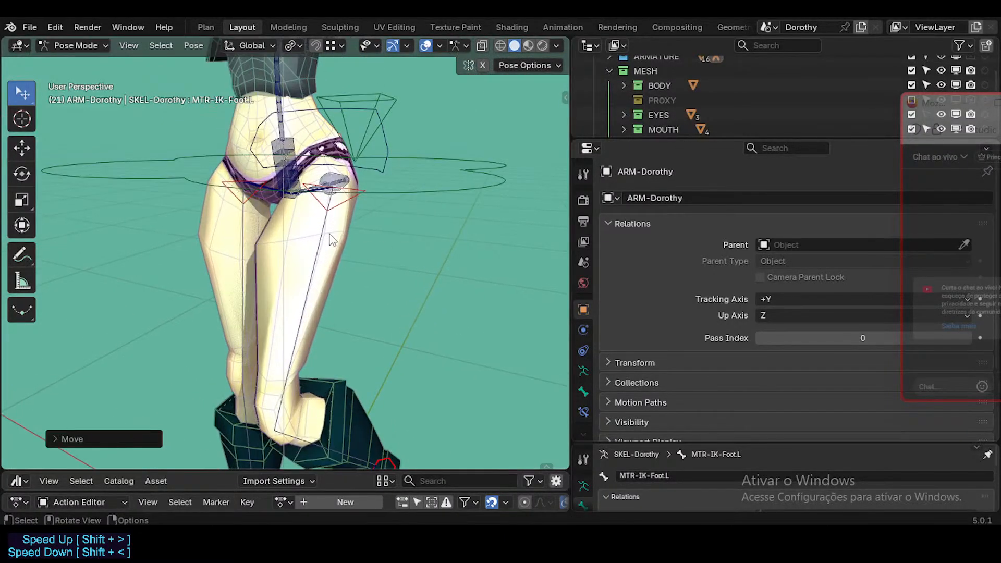
# Step: Move the left shin control CTL-Shin.L with an Auto IK chain length of 3, bringing the left leg down beside the right one
pyautogui.scroll(-3, 331, 229)
pyautogui.scroll(3, 340, 375)
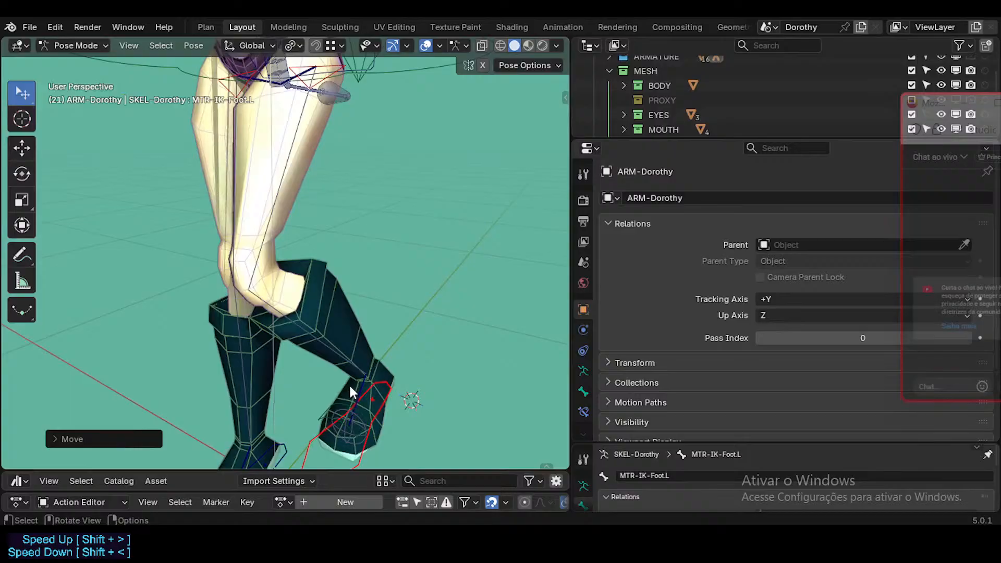
pyautogui.click(380, 402)
pyautogui.click(324, 348)
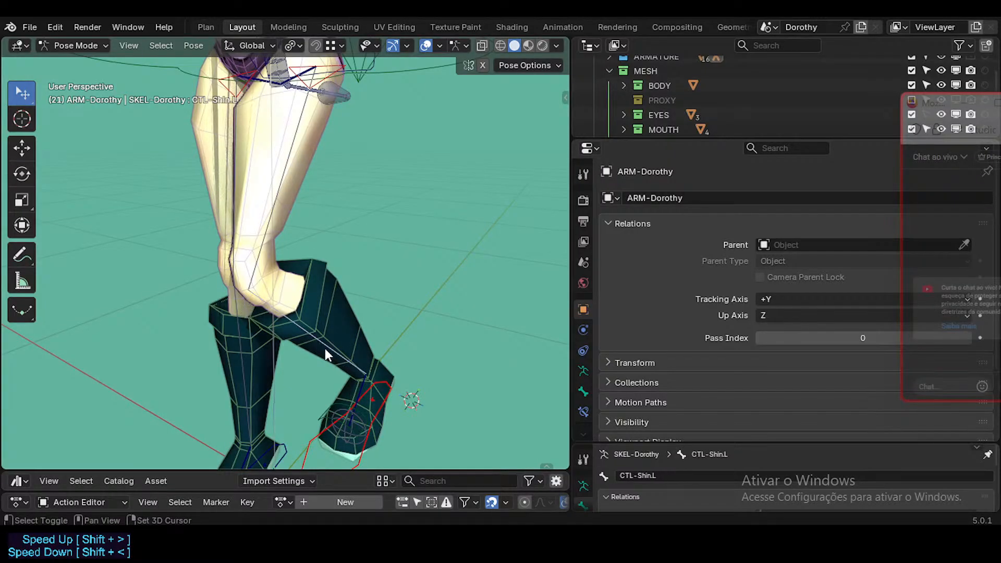
pyautogui.scroll(-3, 324, 347)
pyautogui.moveTo(324, 346); pyautogui.dragTo(287, 279, button='middle')
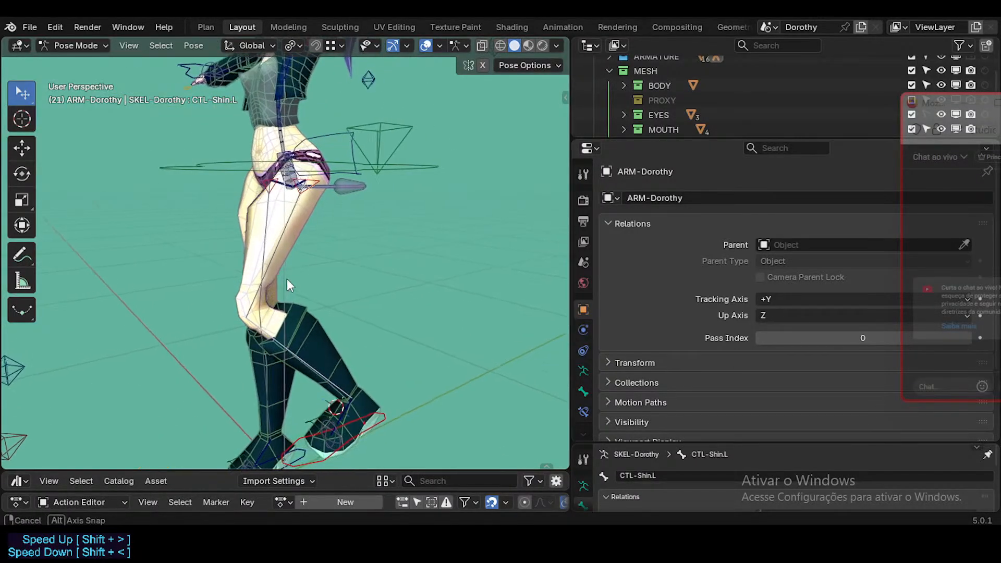
pyautogui.press('g')
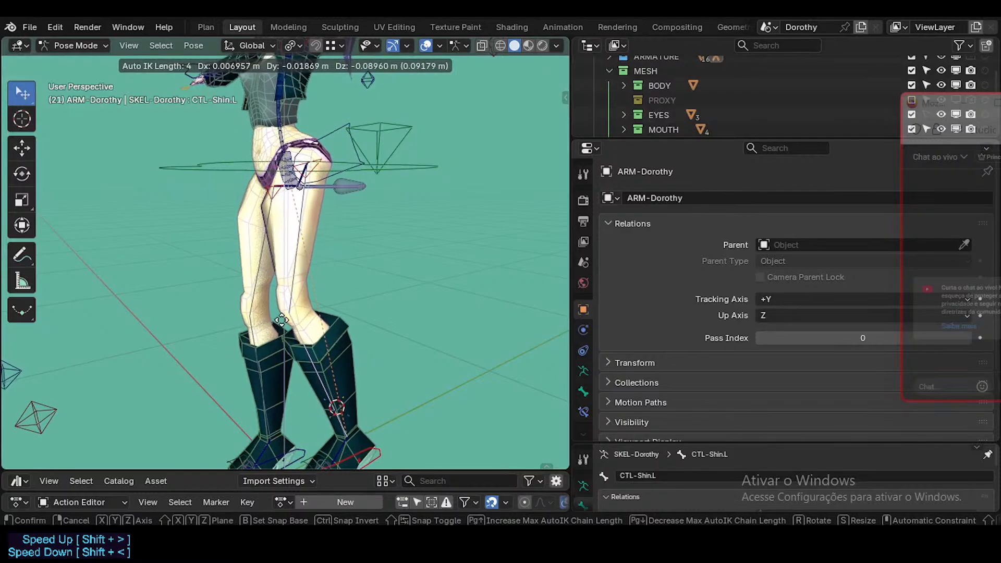
pyautogui.scroll(1, 282, 333)
pyautogui.scroll(-1, 280, 318)
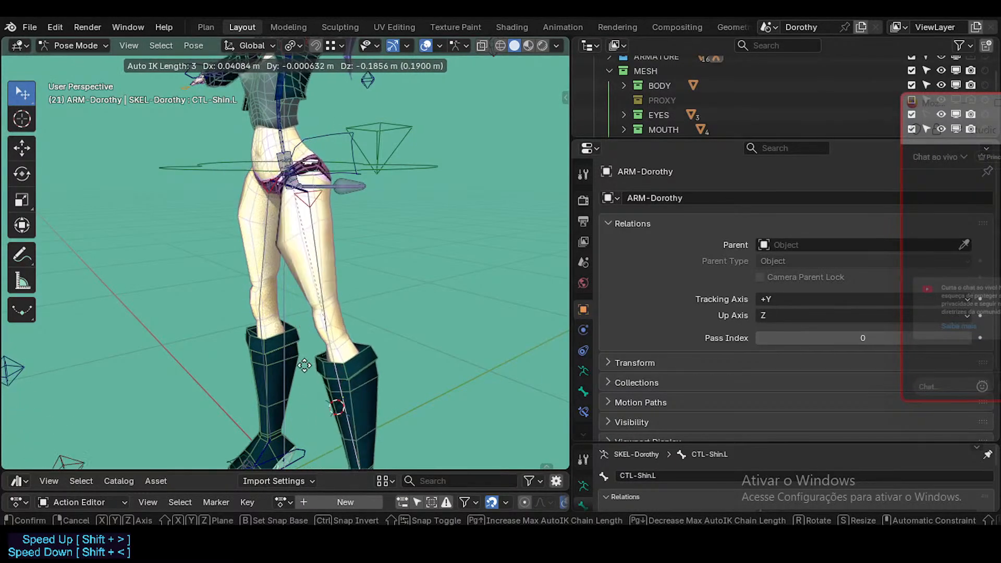
pyautogui.click(289, 345)
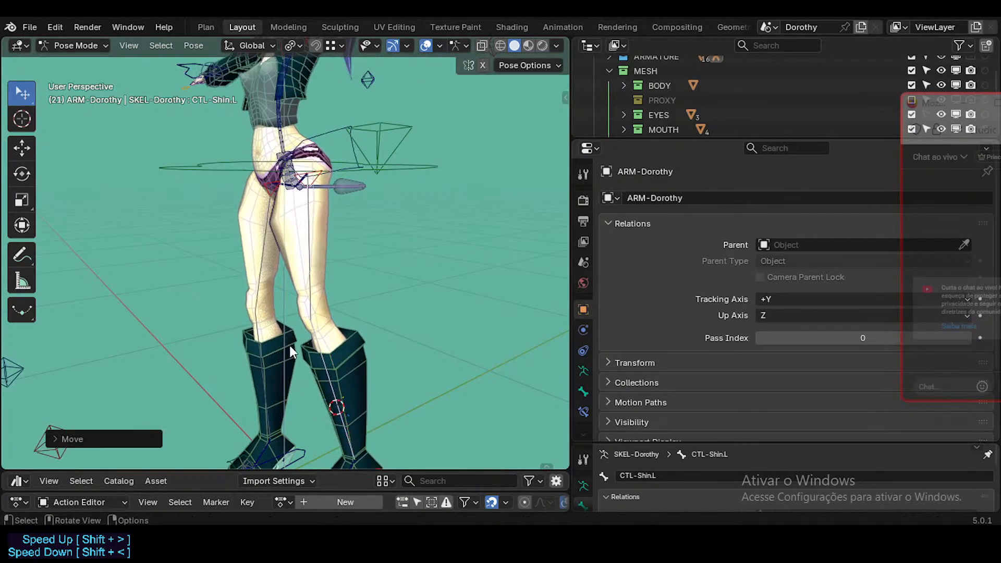
# Step: Select the left foot IK control and show the Auto IK setting in the pose options
pyautogui.moveTo(289, 345); pyautogui.dragTo(344, 313, button='middle')
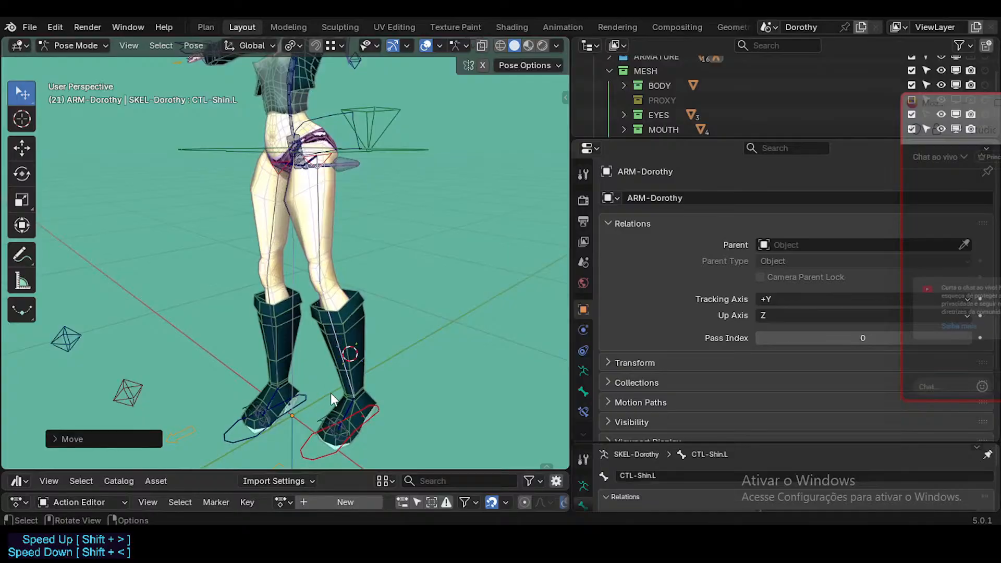
pyautogui.click(329, 452)
pyautogui.press('n')
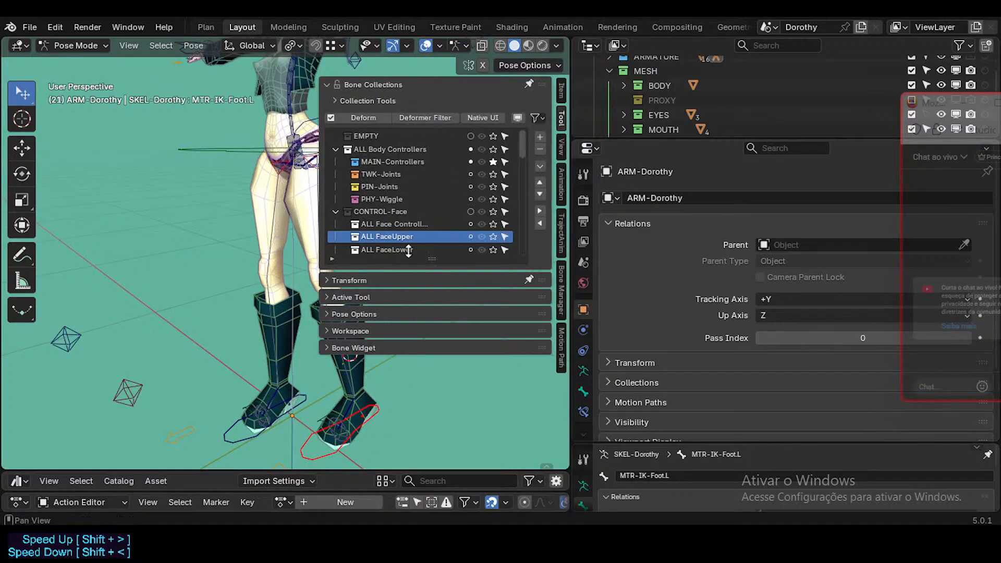
pyautogui.click(370, 88)
pyautogui.click(365, 136)
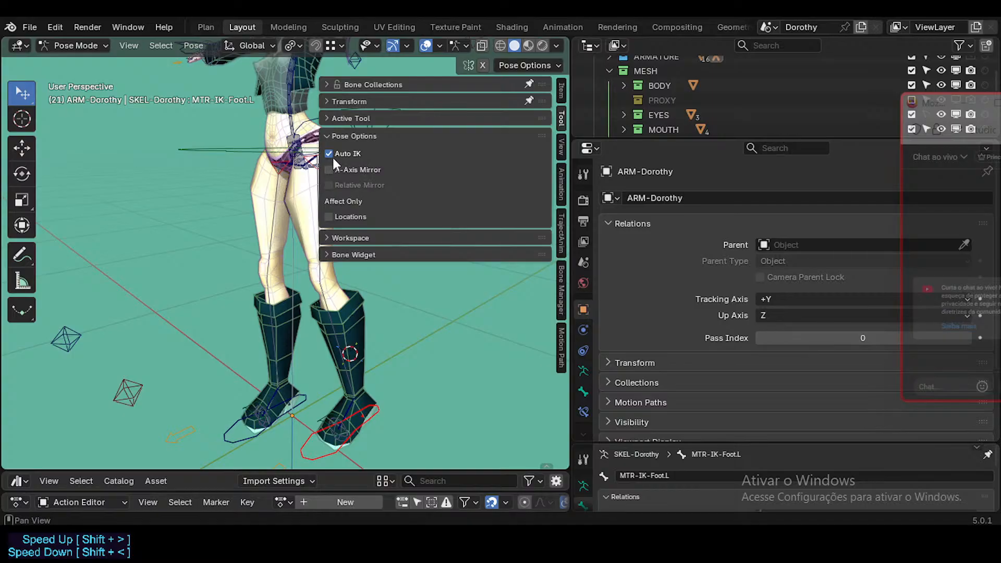
pyautogui.press('n')
# Step: Raise the left foot IK control backward off the floor so the left knee bends
pyautogui.press('g')
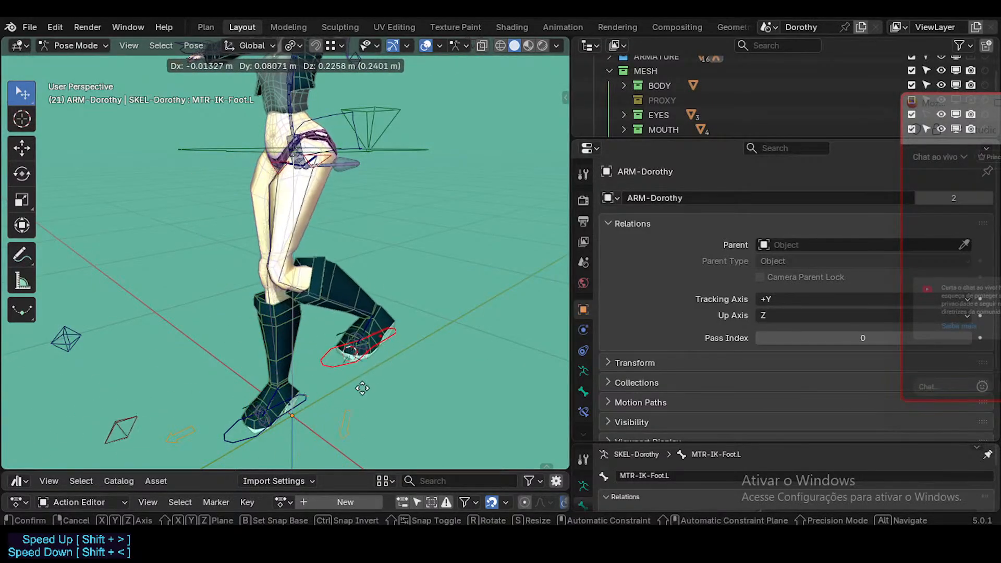
pyautogui.click(360, 408)
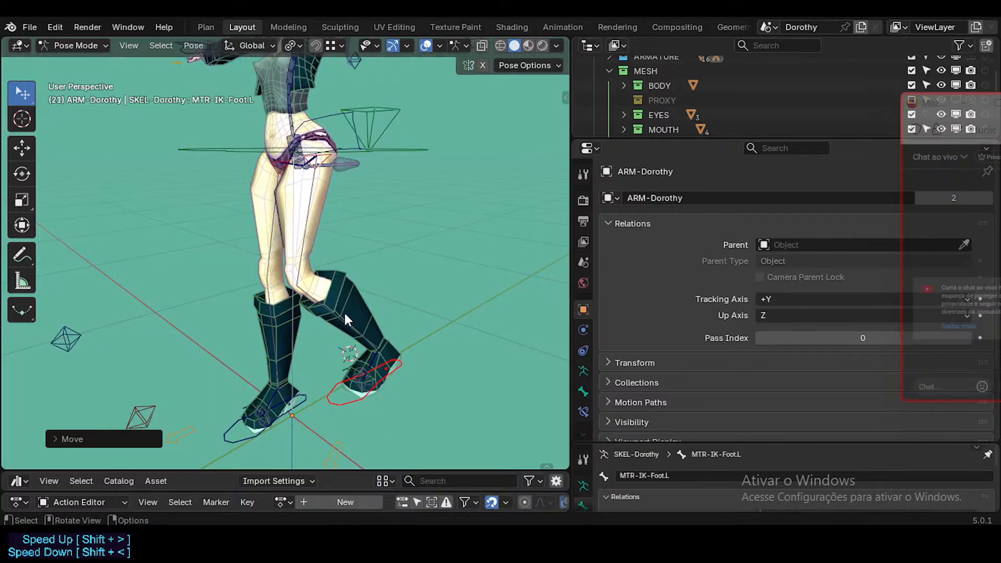
pyautogui.click(343, 311)
pyautogui.click(348, 395)
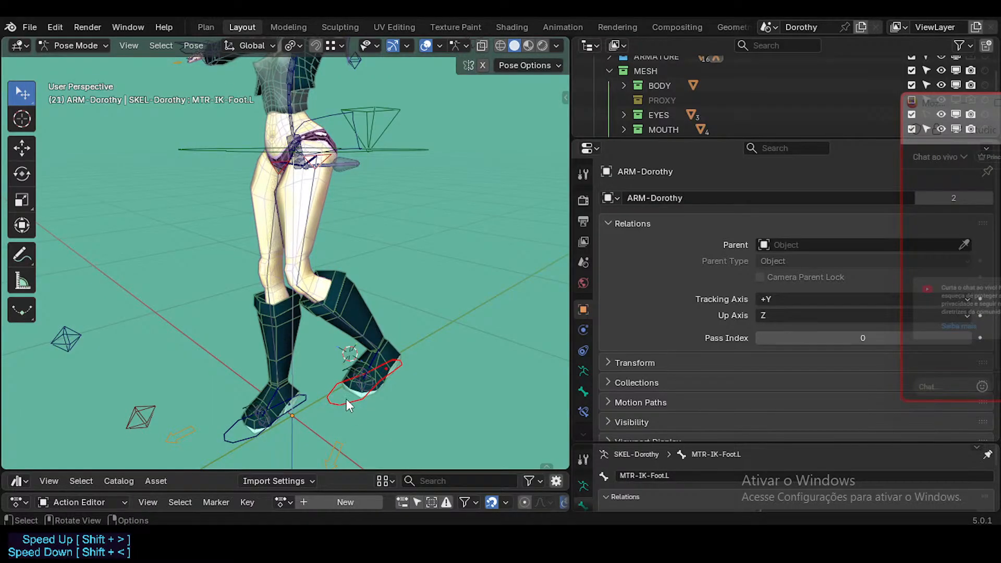
# Step: Move the left shin control while trying Auto IK chain lengths 4, 3 and 2, and lower the leg to the floor with length 3
pyautogui.click(352, 320)
pyautogui.press('g')
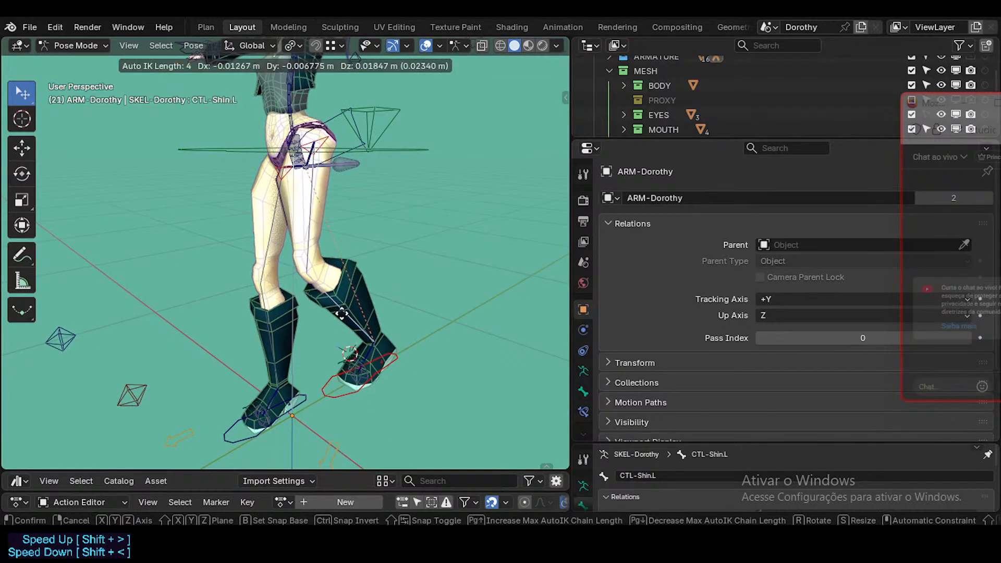
pyautogui.scroll(1, 326, 314)
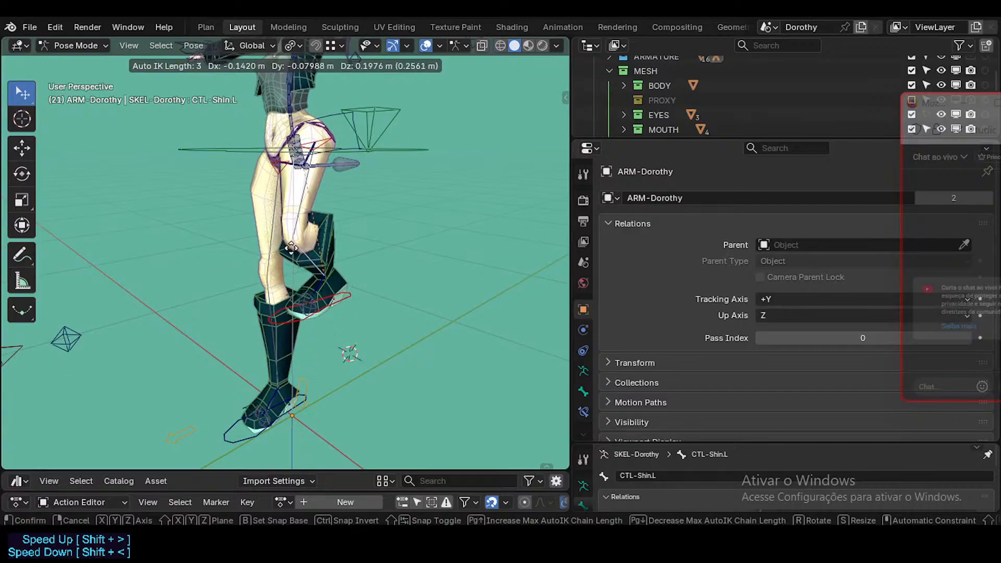
pyautogui.scroll(1, 347, 329)
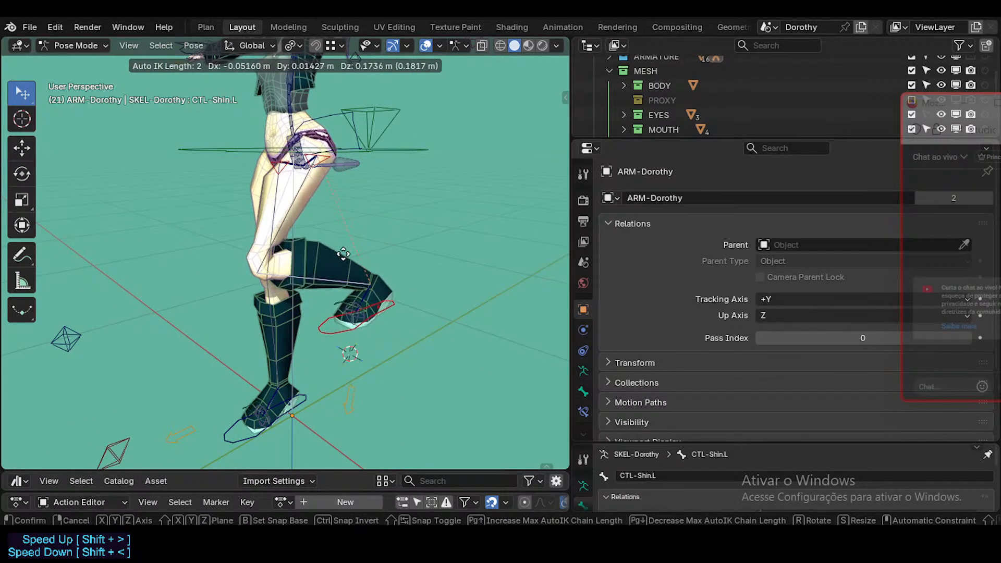
pyautogui.press('pageup')
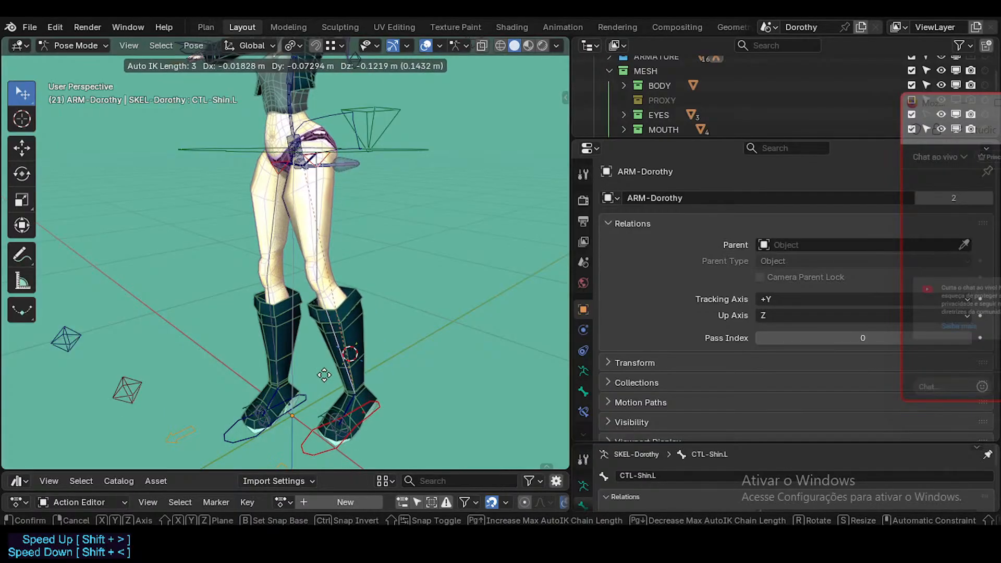
pyautogui.click(237, 312)
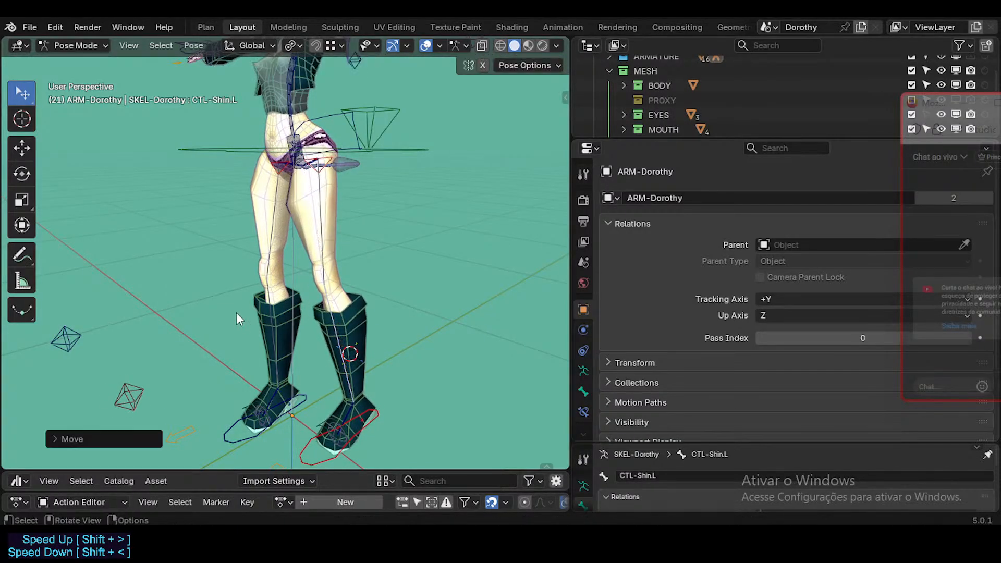
# Step: Swing the left leg outward and back in with the shin control at Auto IK chain length 3
pyautogui.moveTo(236, 312); pyautogui.dragTo(339, 280, button='middle')
pyautogui.press('g')
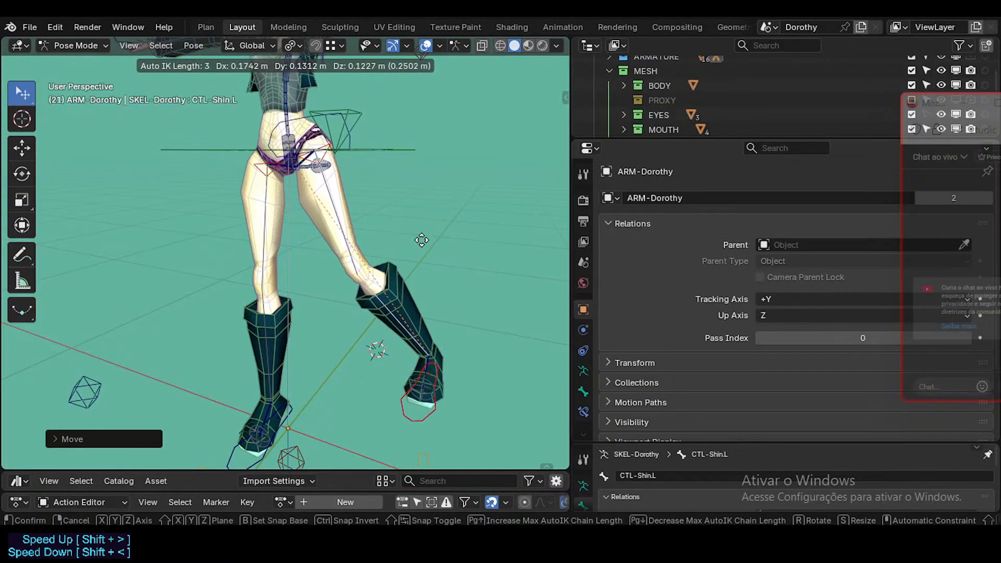
pyautogui.click(364, 238)
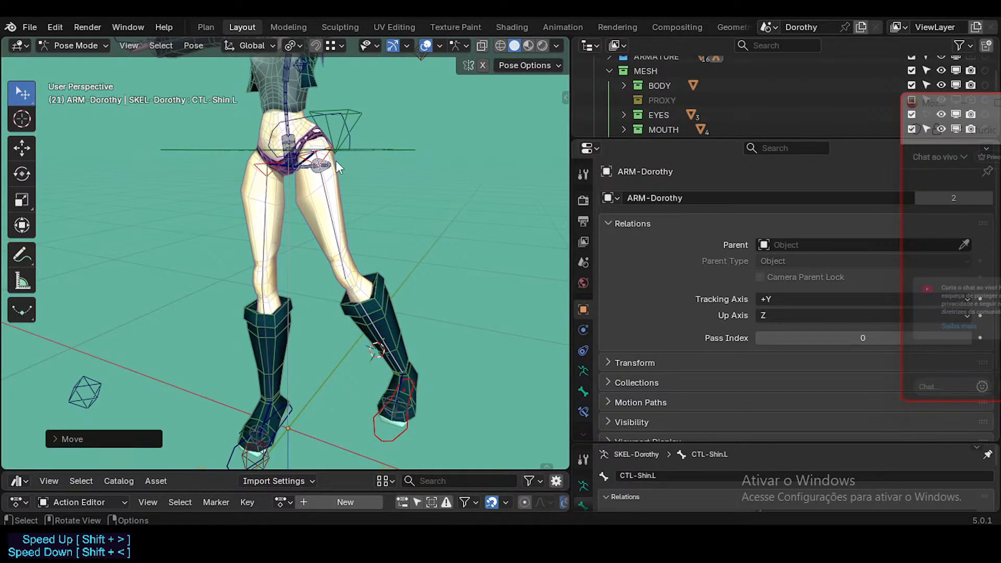
pyautogui.press('g')
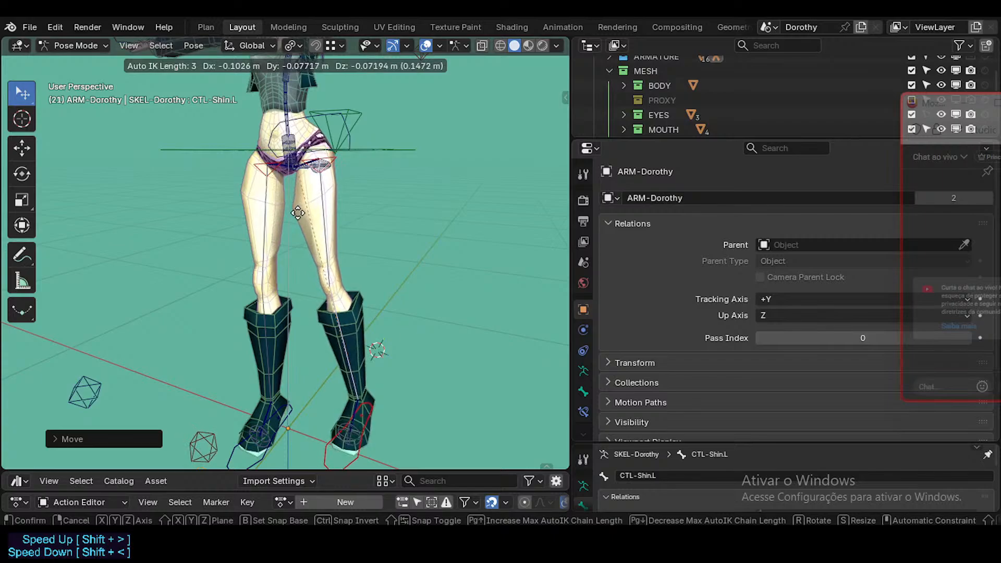
pyautogui.click(298, 214)
# Step: Move the left shin control out to the side and upward, leaving the knee bent and the foot raised outward behind
pyautogui.scroll(1, 324, 213)
pyautogui.press('g')
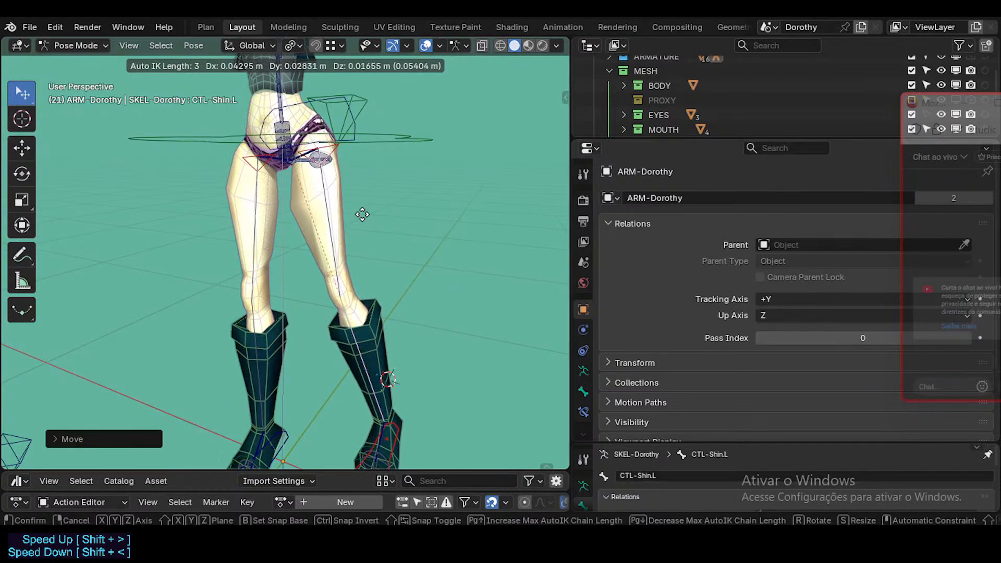
pyautogui.click(363, 214)
pyautogui.scroll(2, 319, 153)
pyautogui.scroll(-2, 323, 189)
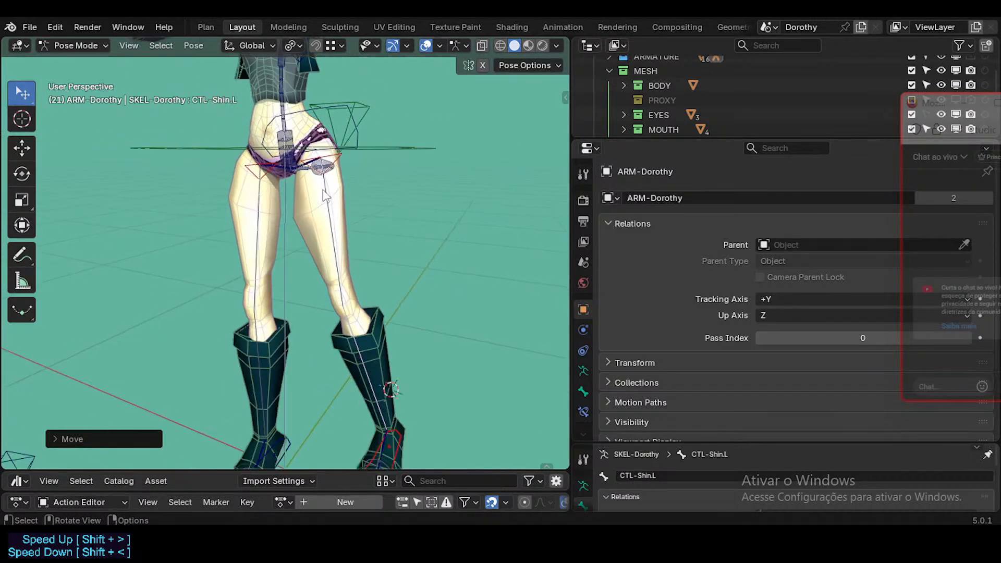
pyautogui.press('g')
pyautogui.click(390, 162)
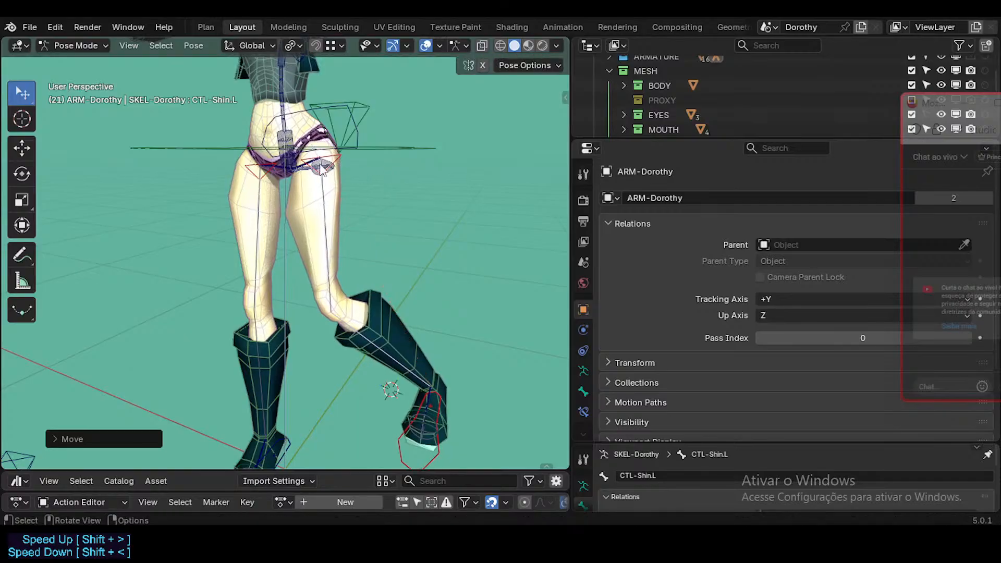
# Step: Rotate the left hip control CTL-Hip.L freely with trackball rotation, leaving the thigh angled slightly outward
pyautogui.click(306, 164)
pyautogui.scroll(1, 306, 164)
pyautogui.press('r')
pyautogui.press('r')
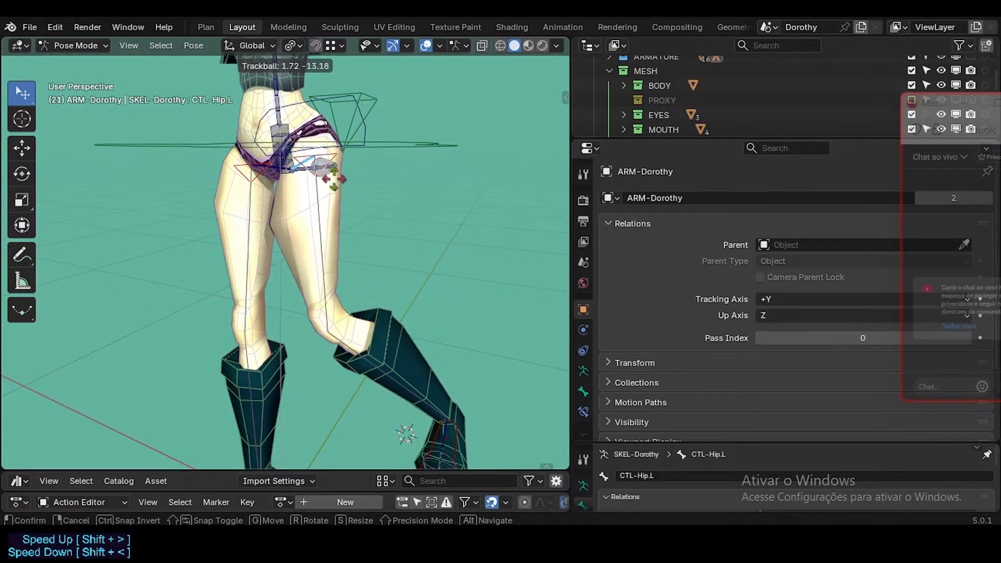
pyautogui.click(347, 173)
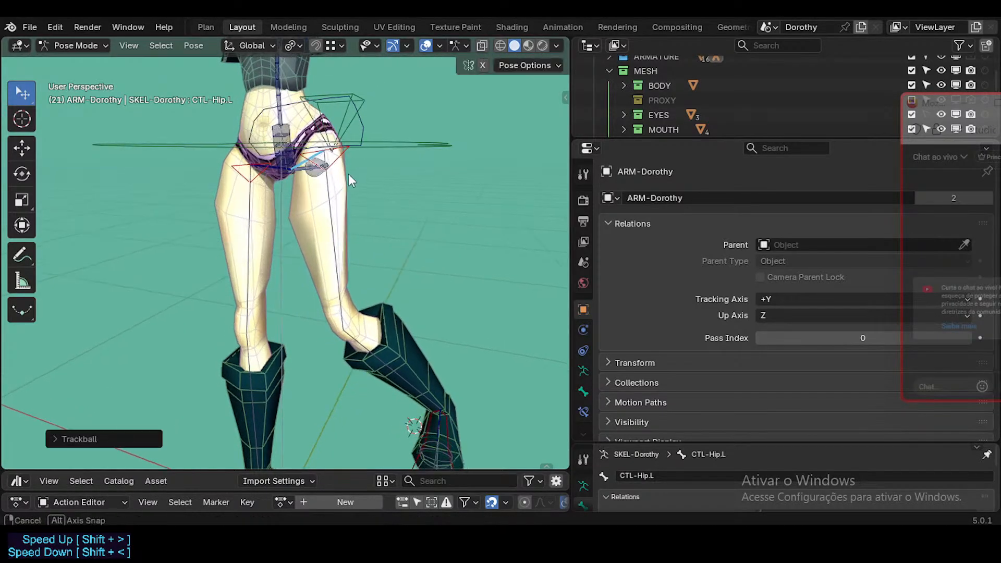
# Step: Move the left hip control slightly back and forth with an Auto IK chain length of 2 to test the hip
pyautogui.press('g')
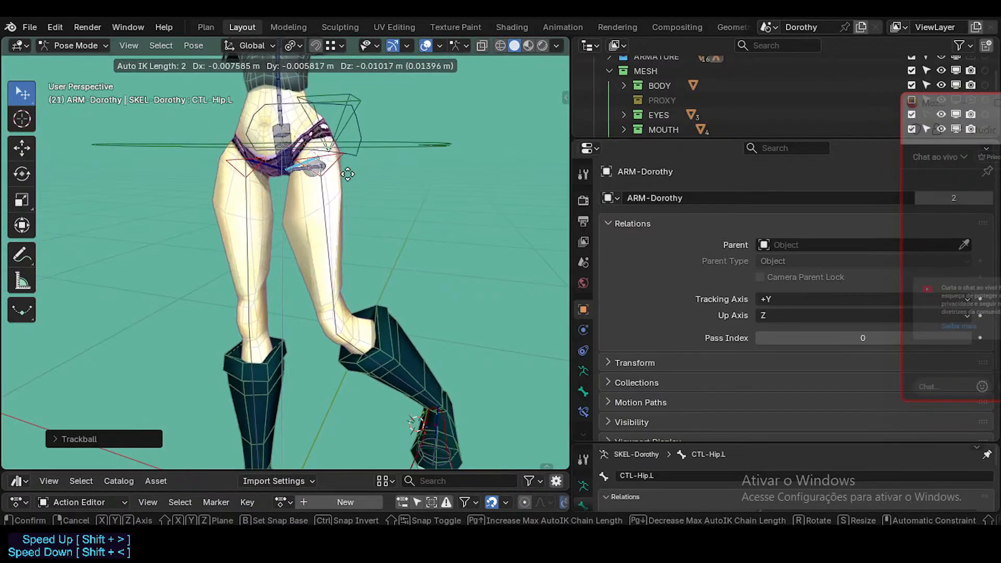
pyautogui.click(359, 174)
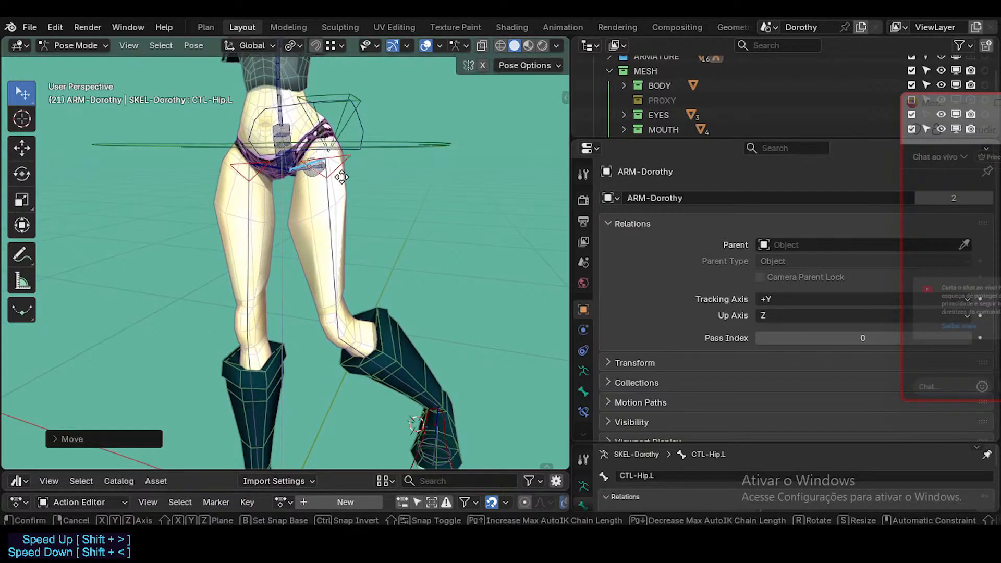
pyautogui.press('g')
pyautogui.click(345, 174)
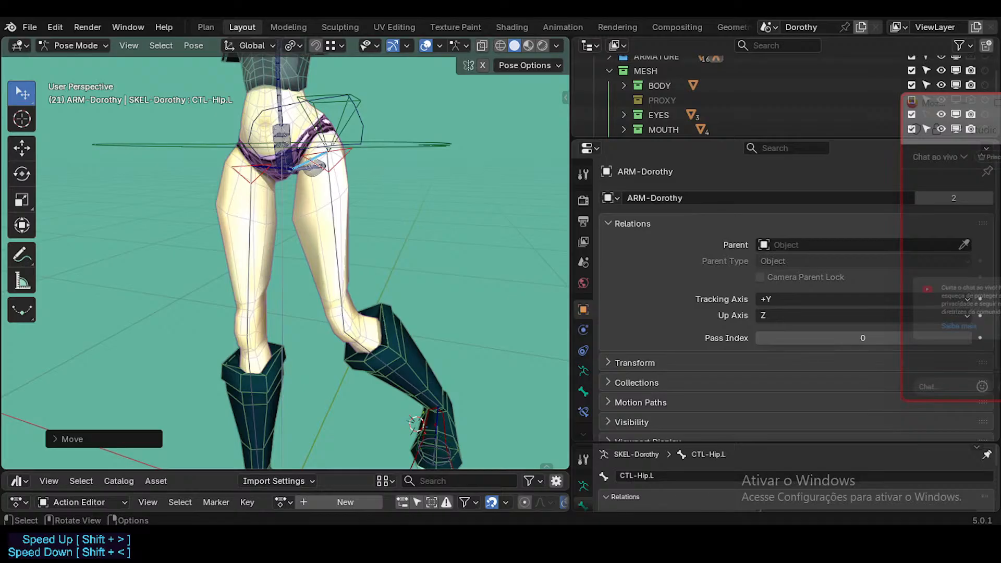
# Step: Rotate the left hip control CTL-Hip.L back and forth to test how the hip and thigh deform
pyautogui.press('r')
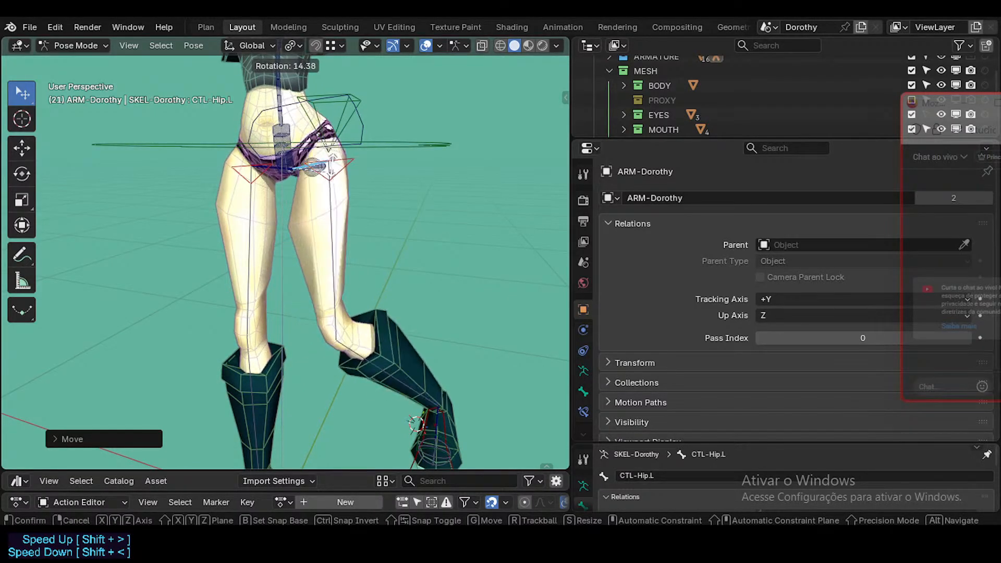
pyautogui.click(292, 156)
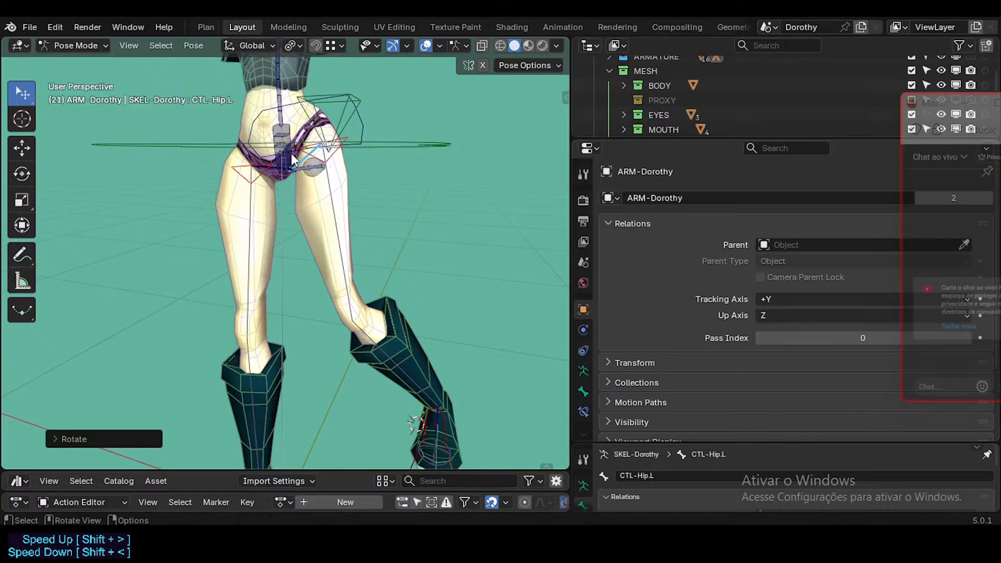
pyautogui.press('r')
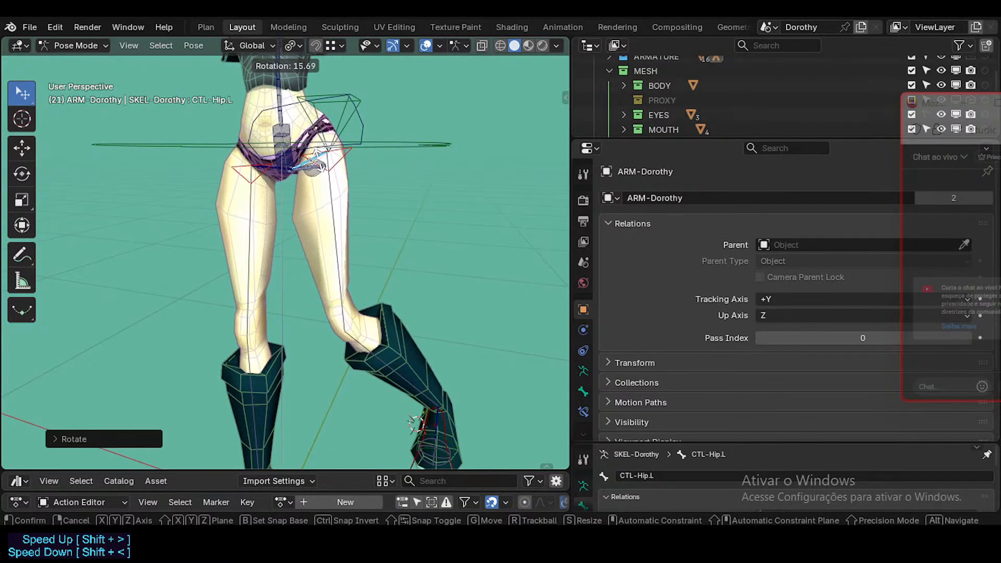
pyautogui.click(333, 229)
# Step: Clear the rotation of the left thigh and shin controls to straighten the leg
pyautogui.click(380, 391)
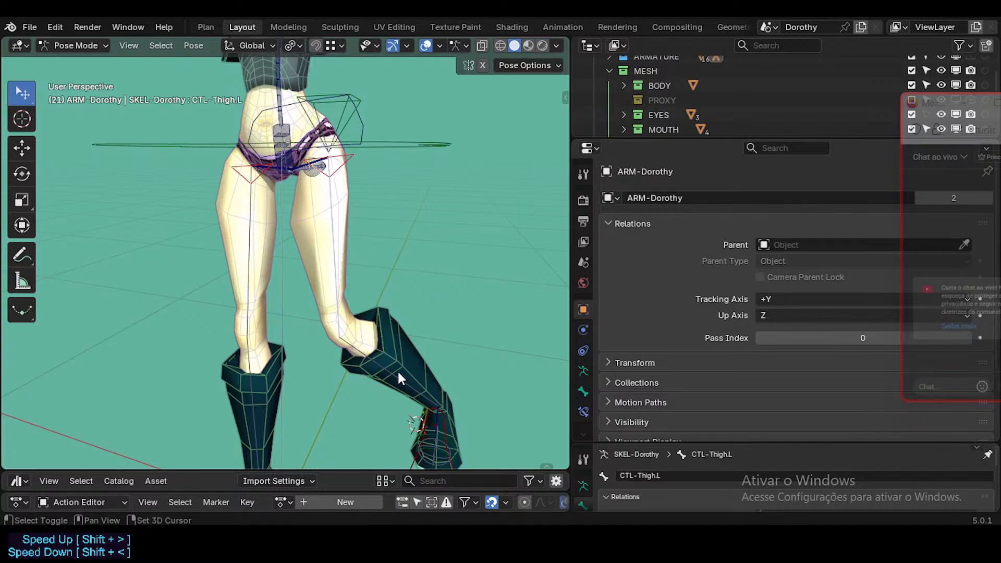
pyautogui.moveTo(350, 365); pyautogui.dragTo(324, 361, button='middle')
pyautogui.scroll(-3, 324, 361)
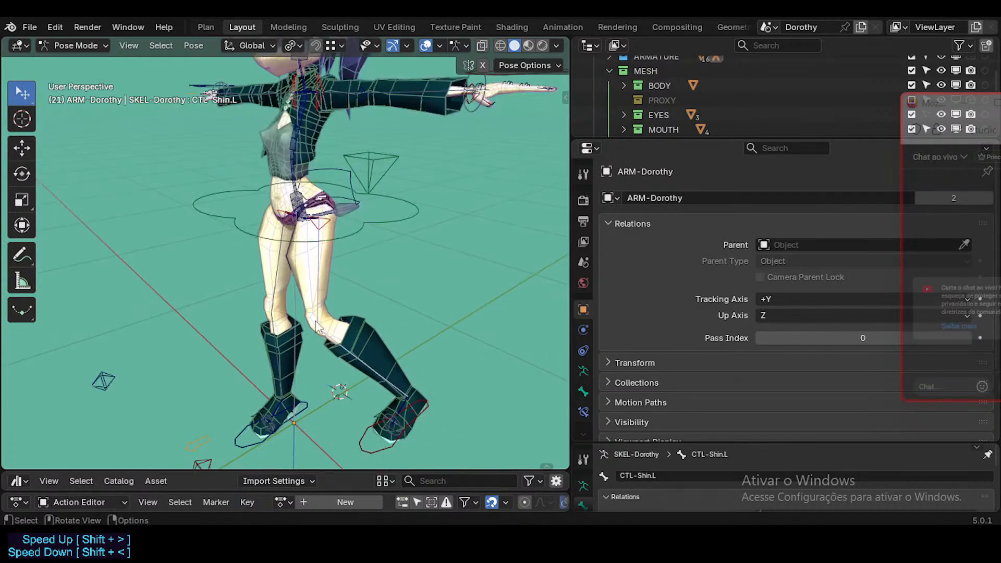
pyautogui.moveTo(313, 292); pyautogui.dragTo(337, 296, button='middle')
pyautogui.hotkey('alt', 'r')
pyautogui.moveTo(373, 217); pyautogui.dragTo(326, 215, button='middle')
pyautogui.scroll(3, 359, 222)
pyautogui.scroll(2, 320, 236)
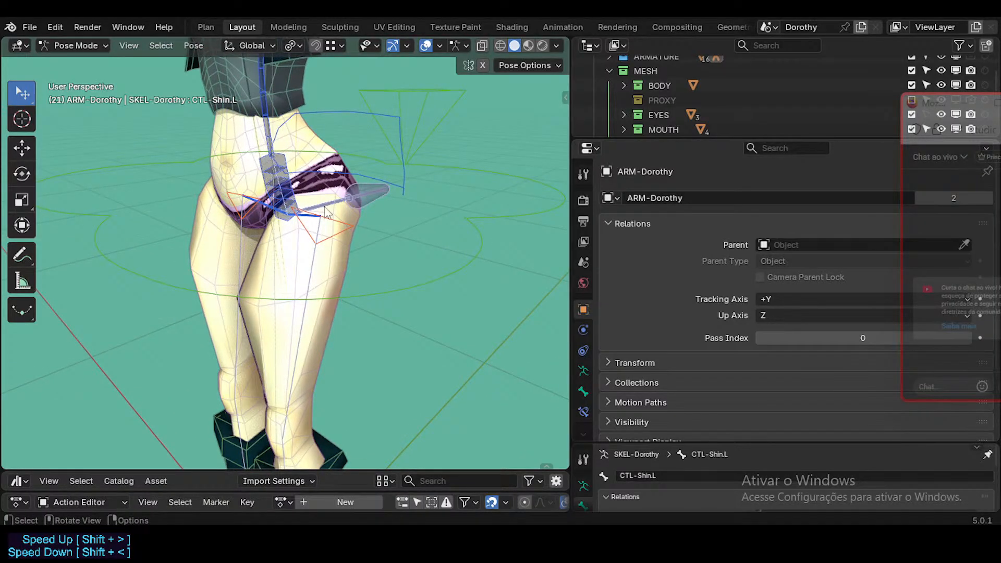
# Step: Show all hidden objects in Object Mode, then return the armature to Pose Mode
pyautogui.scroll(-4, 324, 213)
pyautogui.hotkey('ctrl', 'Tab')
pyautogui.hotkey('alt', 'h')
pyautogui.scroll(3, 324, 213)
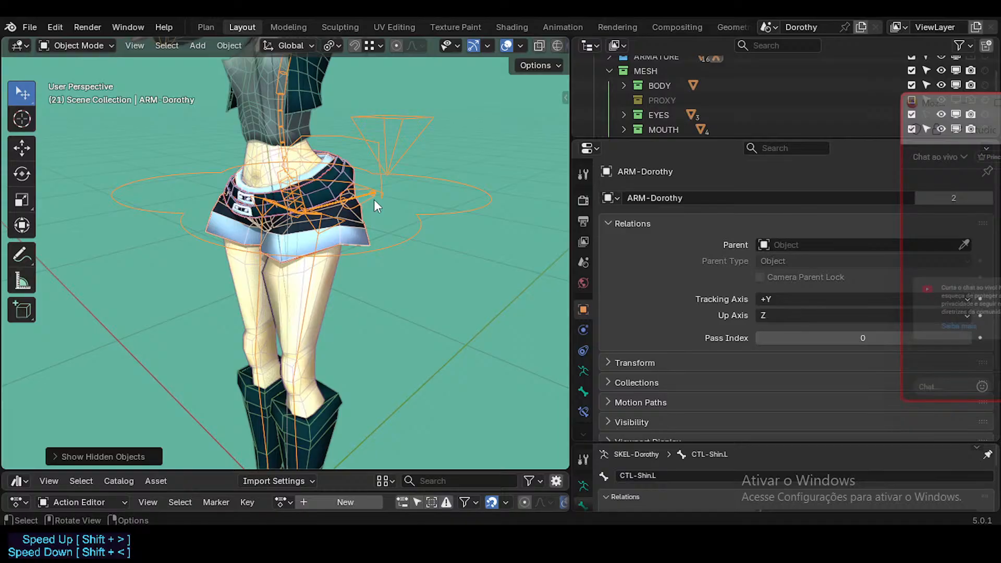
pyautogui.hotkey('ctrl', 'Tab')
pyautogui.scroll(3, 350, 192)
pyautogui.moveTo(350, 192); pyautogui.dragTo(310, 243, button='middle')
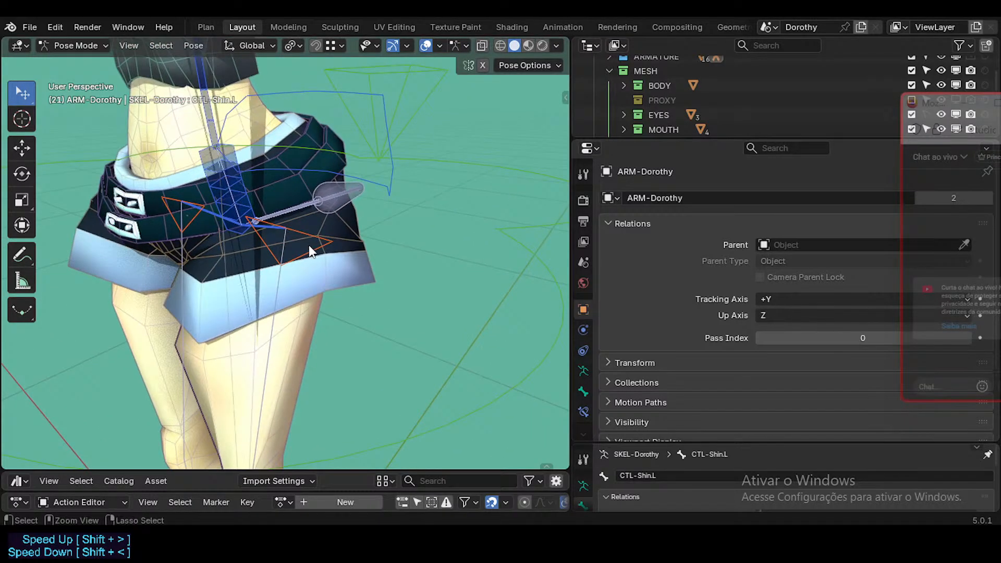
# Step: Hide the urban shorts and the belts in Object Mode, then put ARM-Dorothy back into Pose Mode
pyautogui.hotkey('ctrl', 'Tab')
pyautogui.click(345, 257)
pyautogui.press('h')
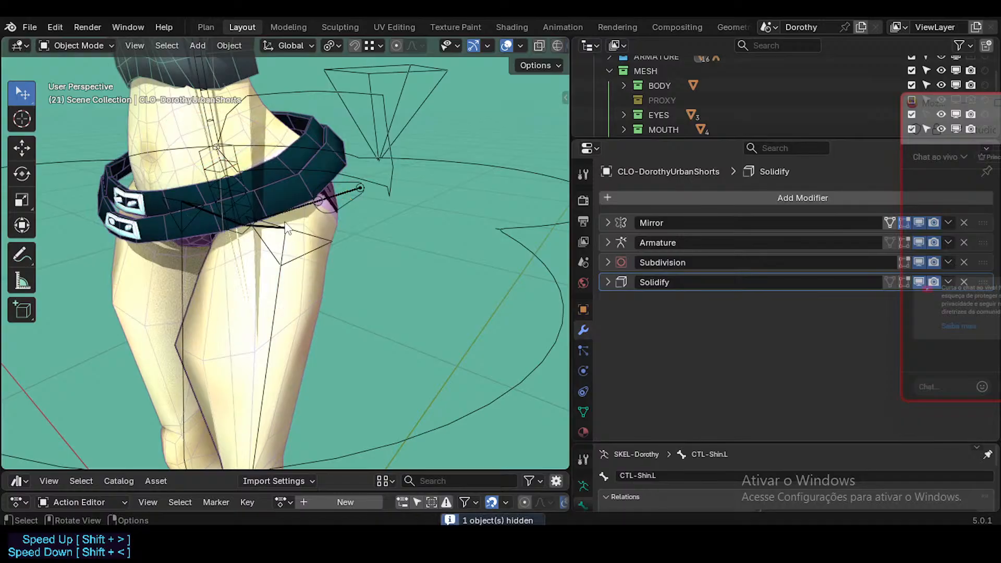
pyautogui.click(303, 194)
pyautogui.click(295, 213)
pyautogui.moveTo(230, 237); pyautogui.dragTo(332, 234, button='middle')
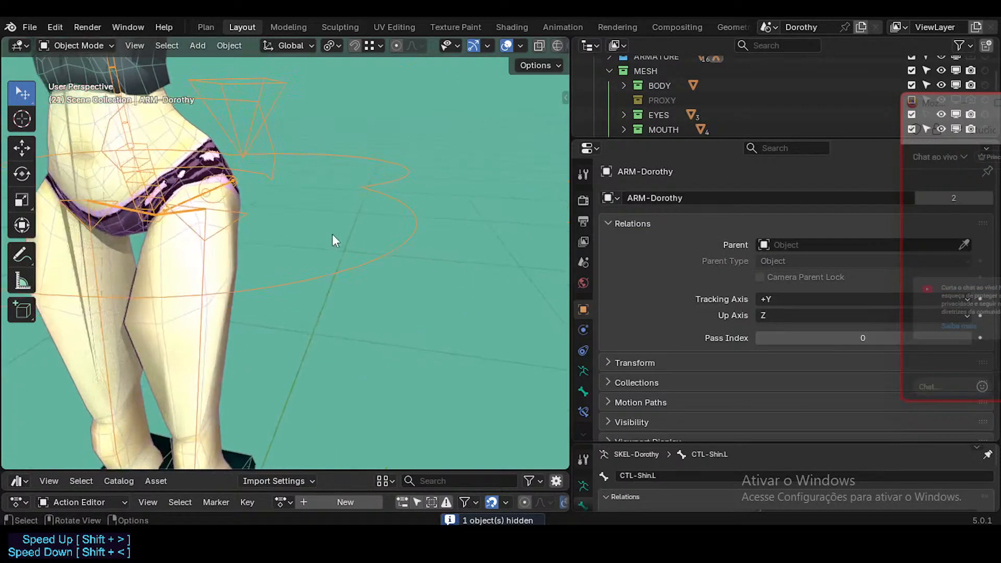
pyautogui.hotkey('ctrl', 'Tab')
pyautogui.scroll(3, 236, 230)
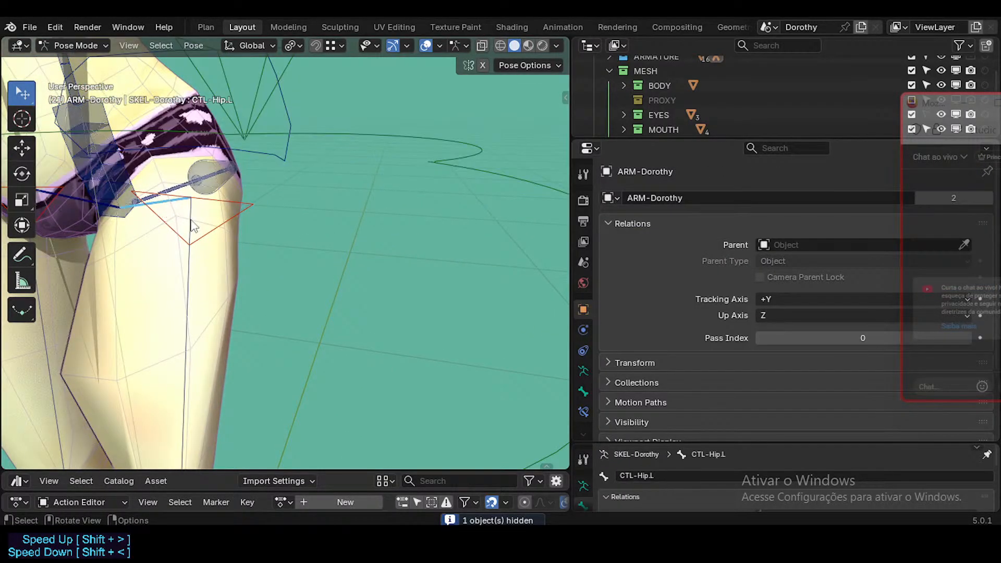
# Step: Display the armature's bone collection list in the sidebar with the active tool and pose options collapsed
pyautogui.scroll(-5, 230, 276)
pyautogui.keyDown('shift'); pyautogui.moveTo(231, 276); pyautogui.dragTo(278, 205, button='middle'); pyautogui.keyUp('shift')
pyautogui.scroll(-2, 278, 204)
pyautogui.keyDown('shift'); pyautogui.moveTo(267, 297); pyautogui.dragTo(255, 384, button='middle'); pyautogui.keyUp('shift')
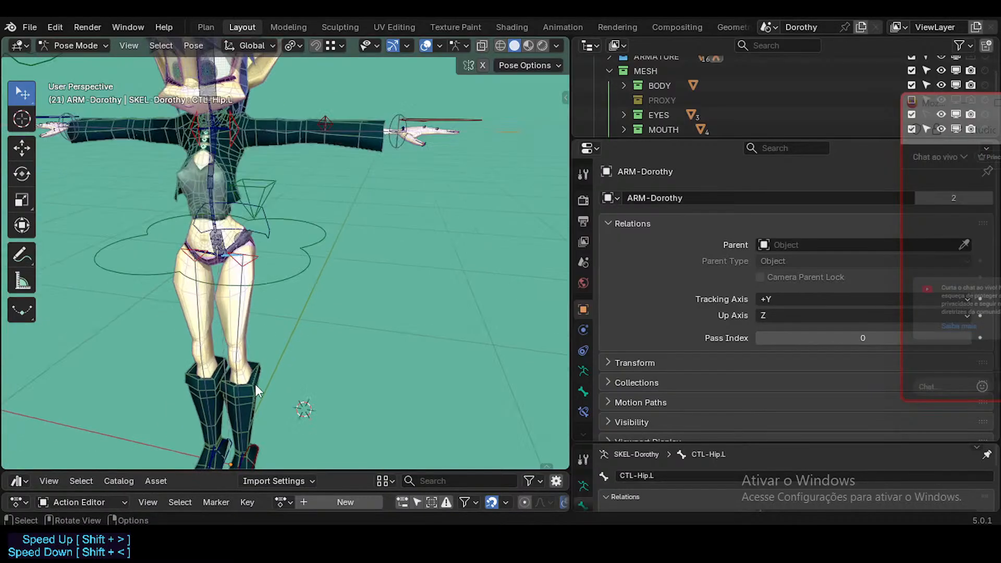
pyautogui.moveTo(243, 260); pyautogui.dragTo(201, 259, button='middle')
pyautogui.press('q')
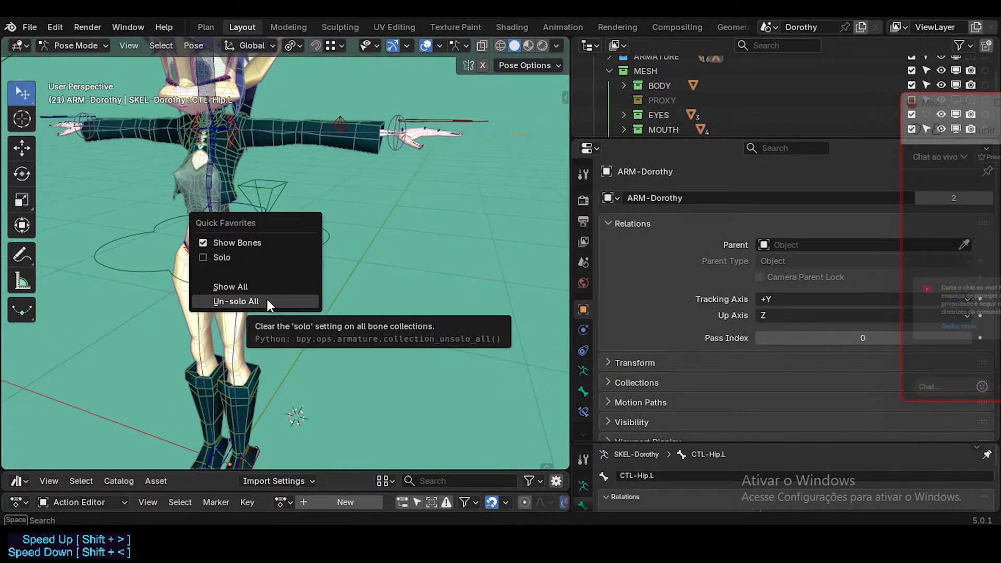
pyautogui.press('n')
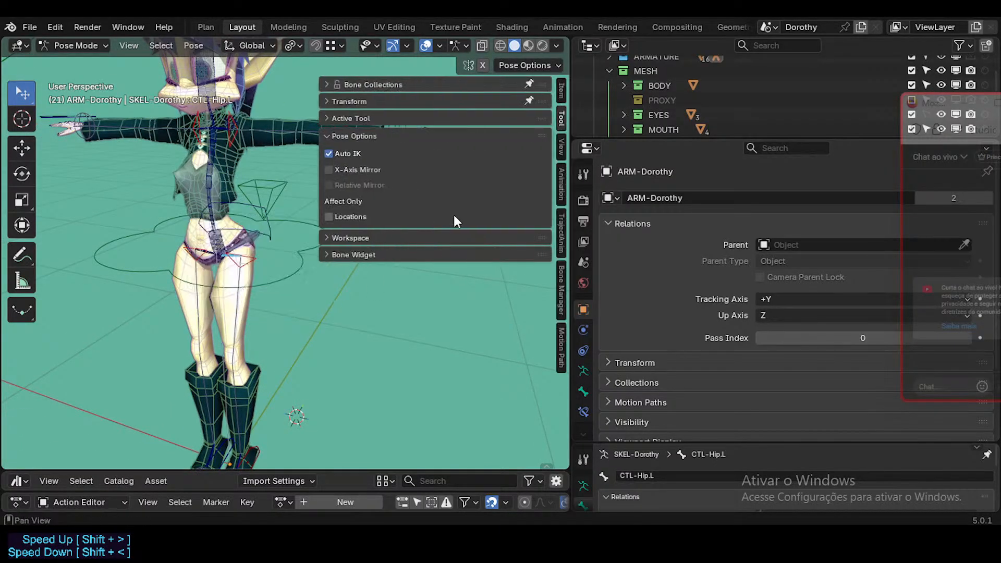
pyautogui.click(359, 118)
pyautogui.click(359, 163)
pyautogui.click(372, 114)
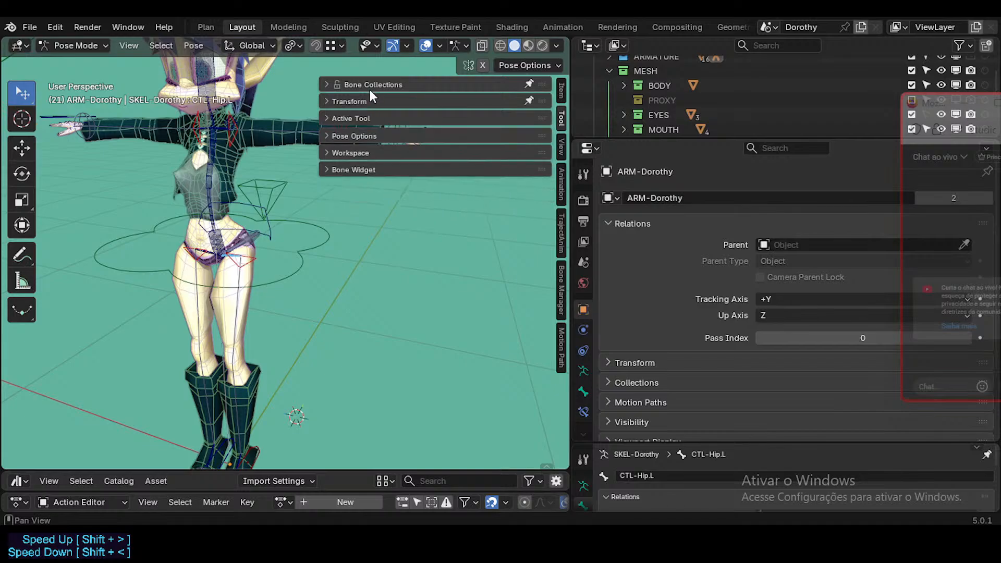
pyautogui.click(368, 85)
# Step: Look through the mechanism, deformation and mixed bone collections for the helper bones, selecting the Helper collection
pyautogui.scroll(-5, 483, 192)
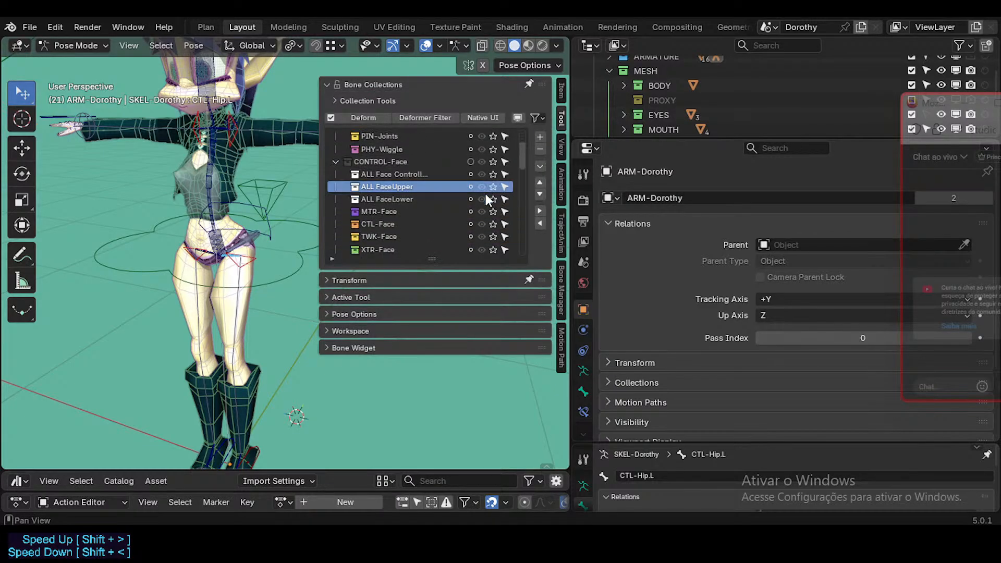
pyautogui.scroll(-5, 471, 186)
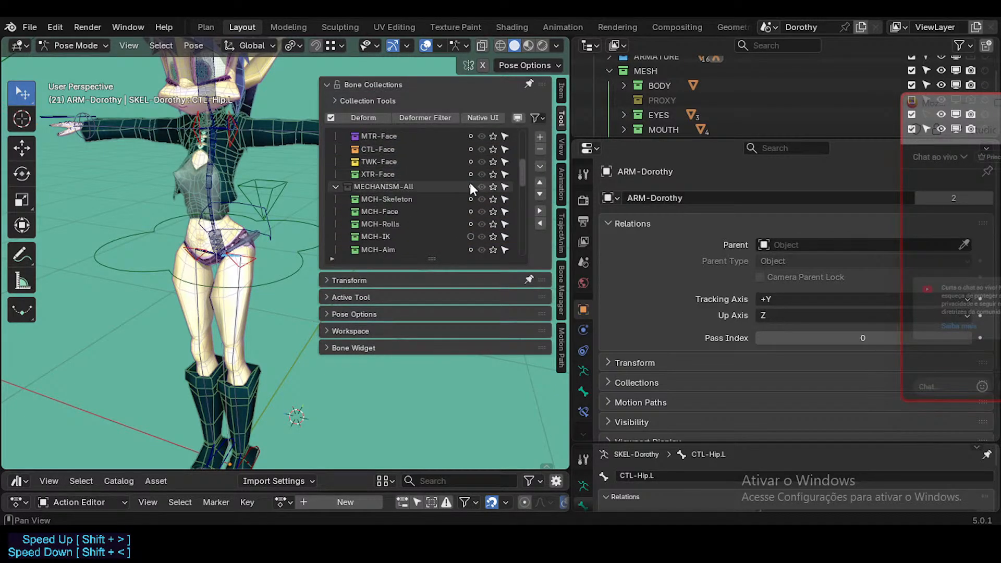
pyautogui.scroll(1, 409, 160)
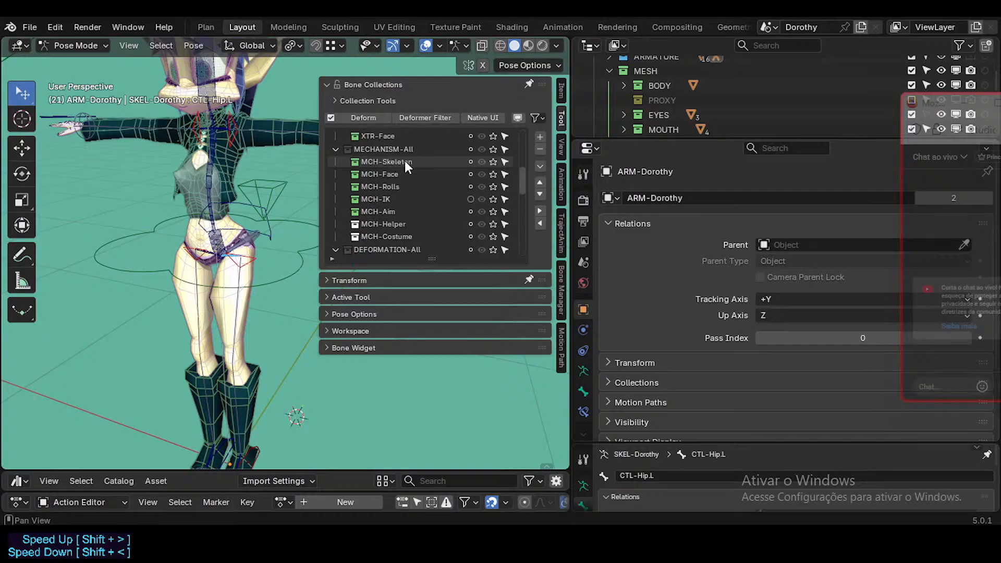
pyautogui.scroll(-7, 474, 204)
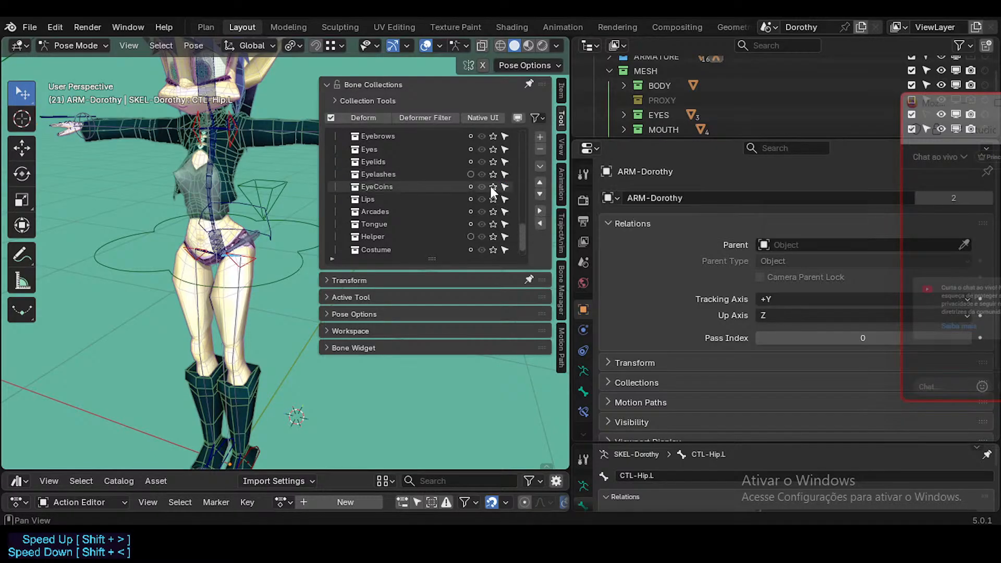
pyautogui.scroll(3, 491, 161)
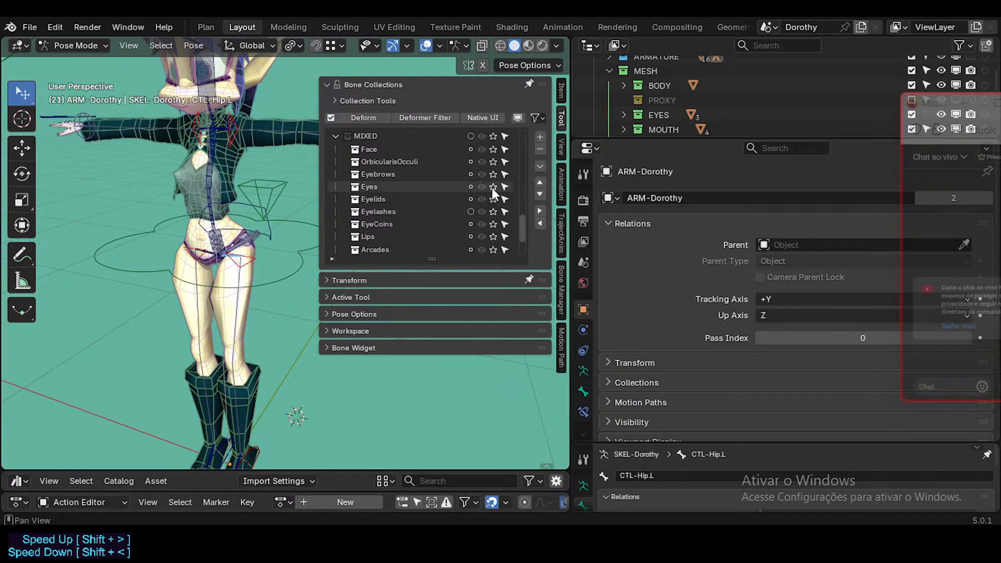
pyautogui.scroll(-3, 480, 198)
pyautogui.scroll(-1, 480, 199)
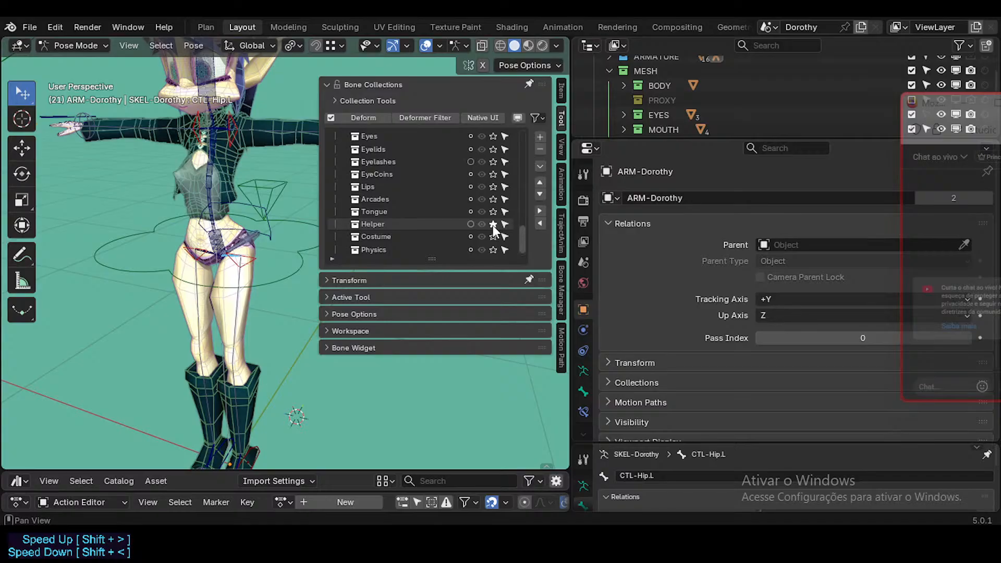
pyautogui.click(381, 223)
pyautogui.scroll(-1, 392, 225)
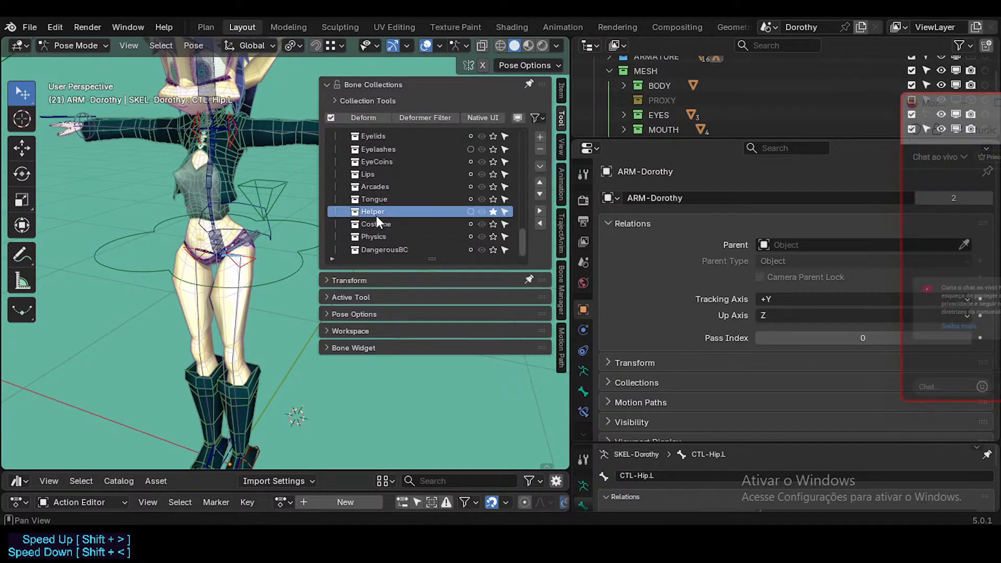
pyautogui.scroll(10, 465, 205)
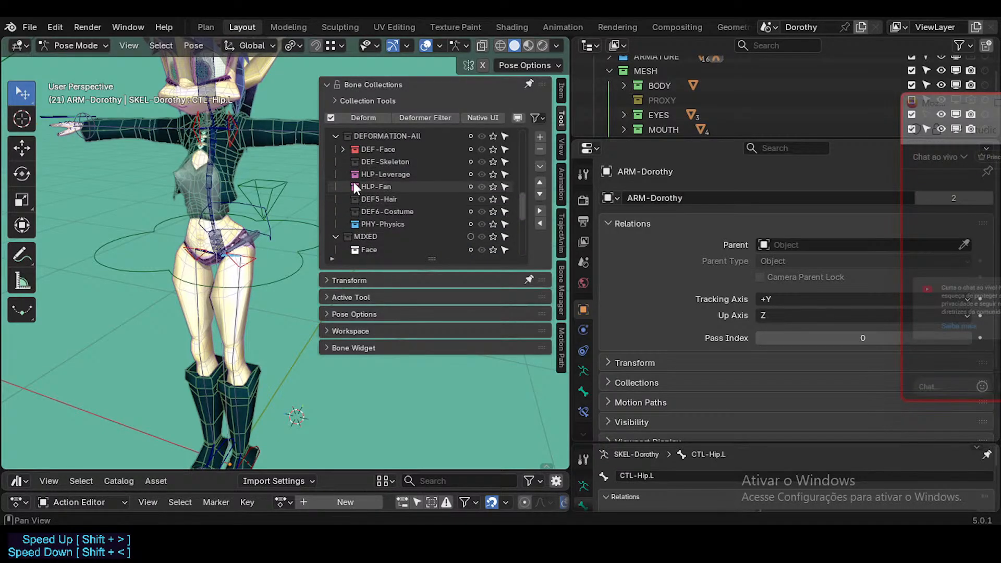
# Step: Solo the HLP-Leverage bone collection under DEFORMATION-All to show the leverage bones around the hips and thighs
pyautogui.click(493, 162)
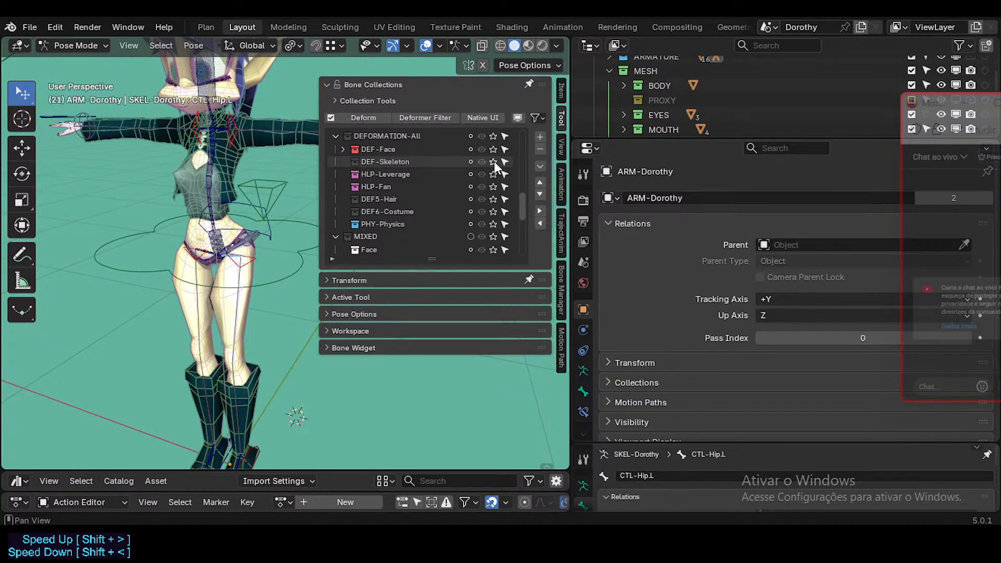
pyautogui.click(492, 175)
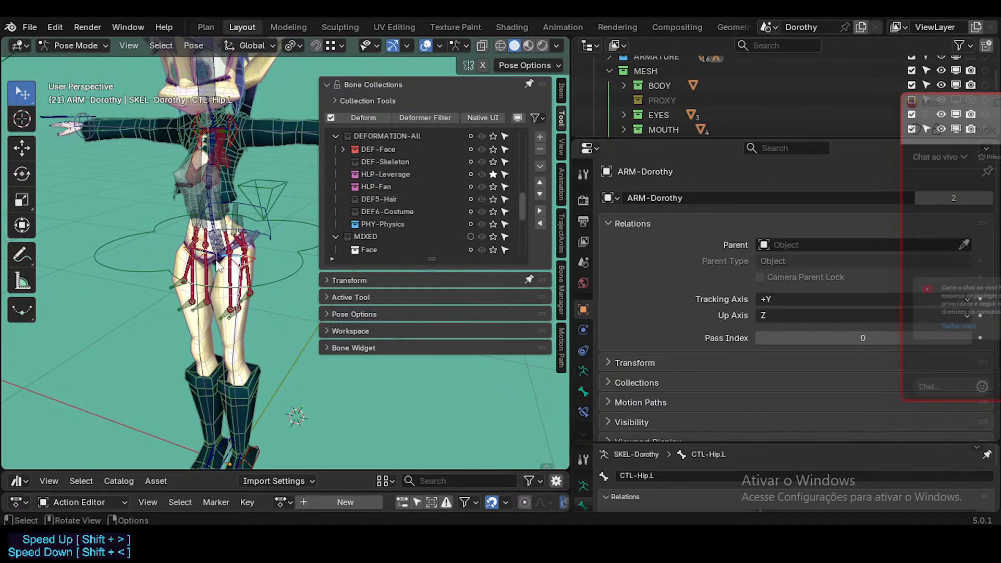
pyautogui.press('n')
pyautogui.press('n')
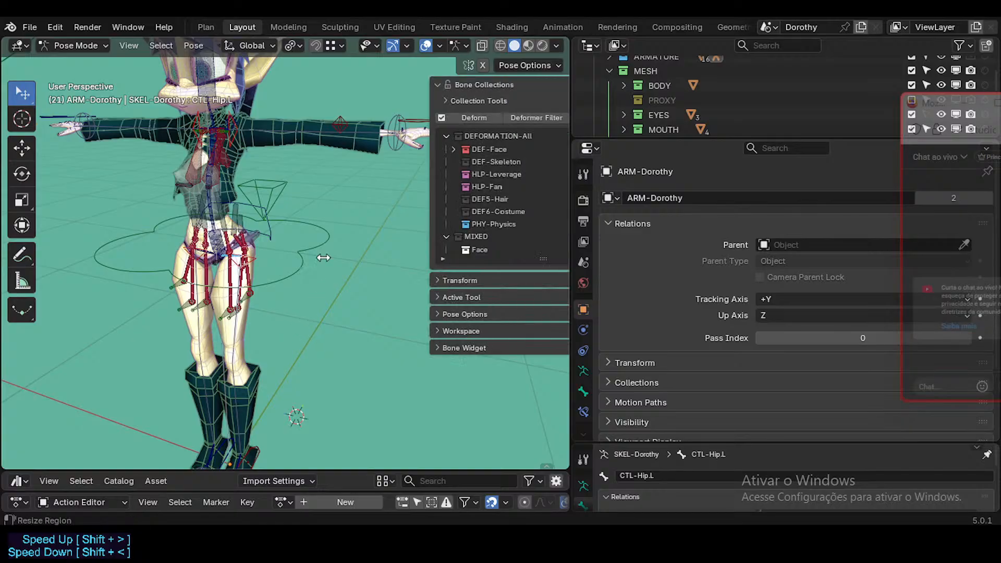
pyautogui.press('n')
pyautogui.scroll(4, 286, 326)
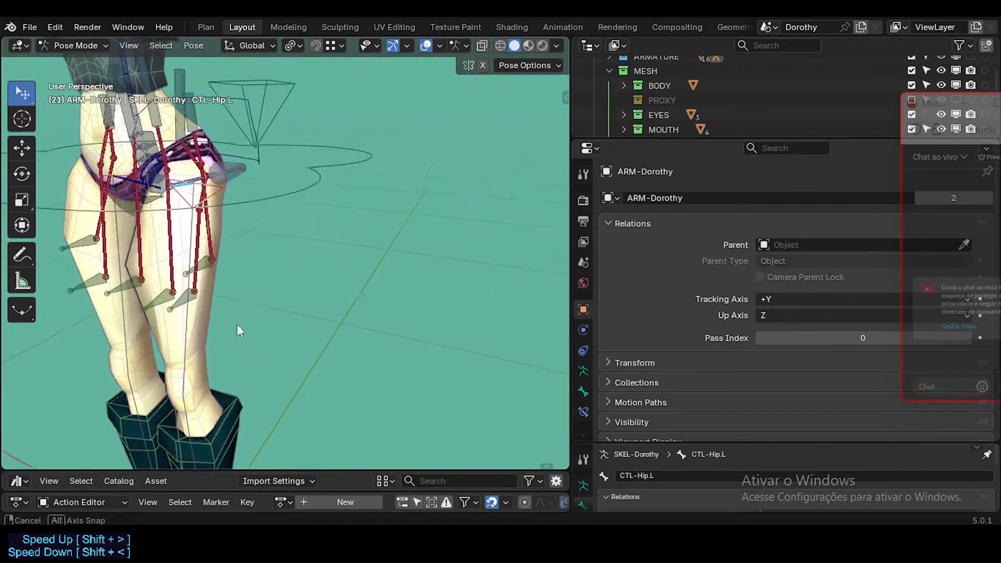
pyautogui.moveTo(237, 325); pyautogui.dragTo(336, 252, button='middle')
pyautogui.scroll(2, 270, 290)
pyautogui.scroll(1, 280, 277)
# Step: Move the left foot IK control MTR-IK-Foot.L back and forth to test the leverage bones as the leg lifts
pyautogui.scroll(-7, 272, 284)
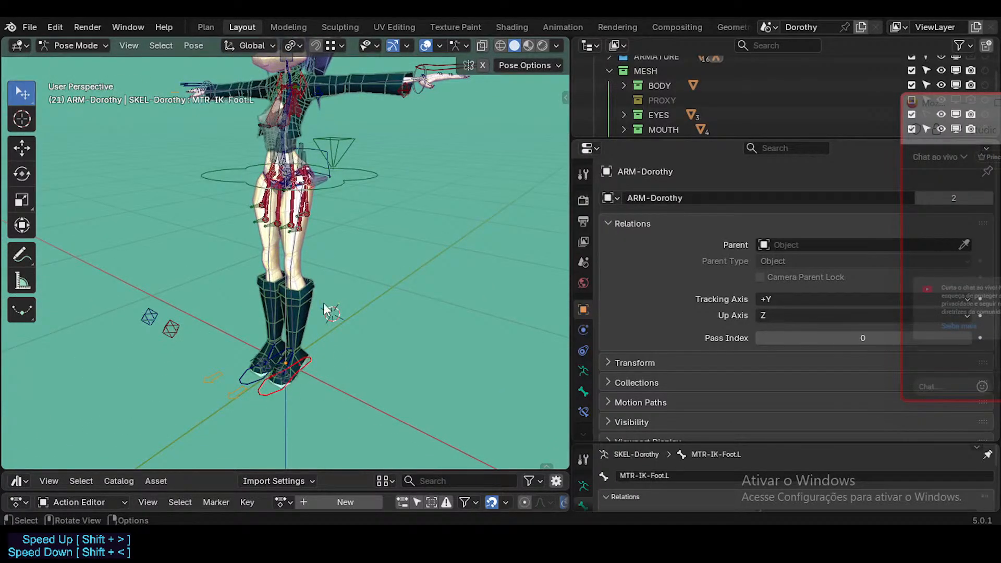
pyautogui.keyDown('shift'); pyautogui.moveTo(325, 310); pyautogui.dragTo(334, 376, button='middle'); pyautogui.keyUp('shift')
pyautogui.scroll(2, 333, 344)
pyautogui.moveTo(376, 302); pyautogui.dragTo(279, 302, button='middle')
pyautogui.press('g')
pyautogui.click(355, 251)
pyautogui.press('g')
pyautogui.click(265, 264)
# Step: Move the left foot IK control about 0.25 m outward and slightly up, leaving the knee bent
pyautogui.moveTo(265, 263); pyautogui.dragTo(337, 285, button='middle')
pyautogui.press('g')
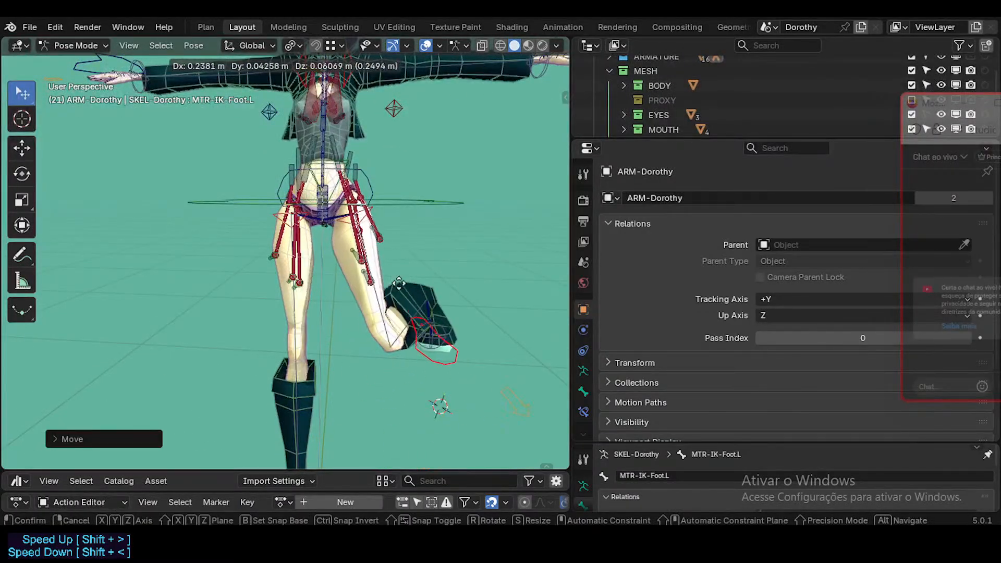
pyautogui.click(398, 283)
pyautogui.moveTo(398, 283); pyautogui.dragTo(346, 261, button='middle')
# Step: Move the back leverage target IKT-LeverageLeg-Bk.L around behind the left thigh to test its leverage chain
pyautogui.scroll(3, 246, 215)
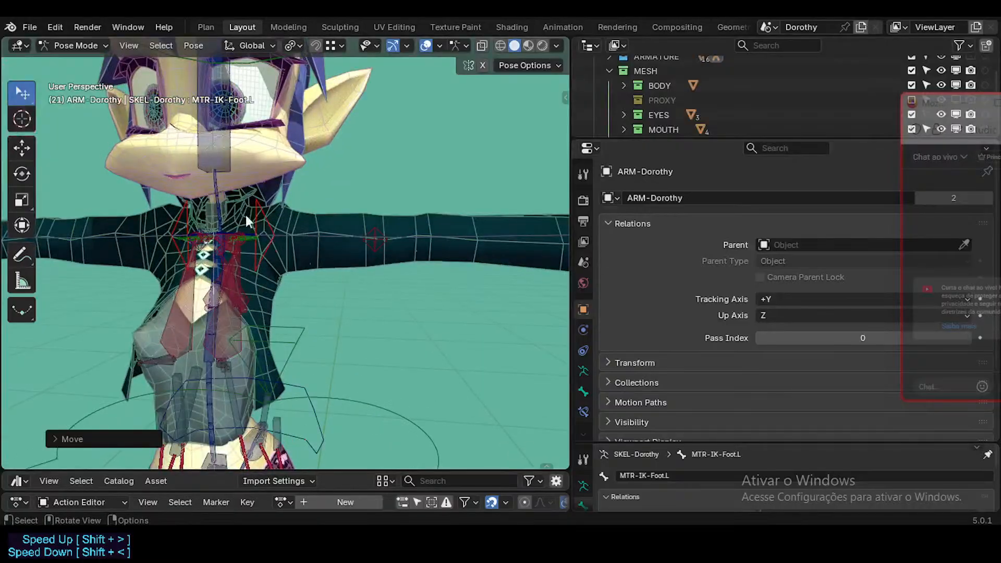
pyautogui.moveTo(245, 215); pyautogui.dragTo(393, 255, button='middle')
pyautogui.scroll(2, 321, 308)
pyautogui.moveTo(321, 308); pyautogui.dragTo(269, 308, button='middle')
pyautogui.scroll(-3, 342, 271)
pyautogui.click(367, 318)
pyautogui.press('g')
pyautogui.click(308, 288)
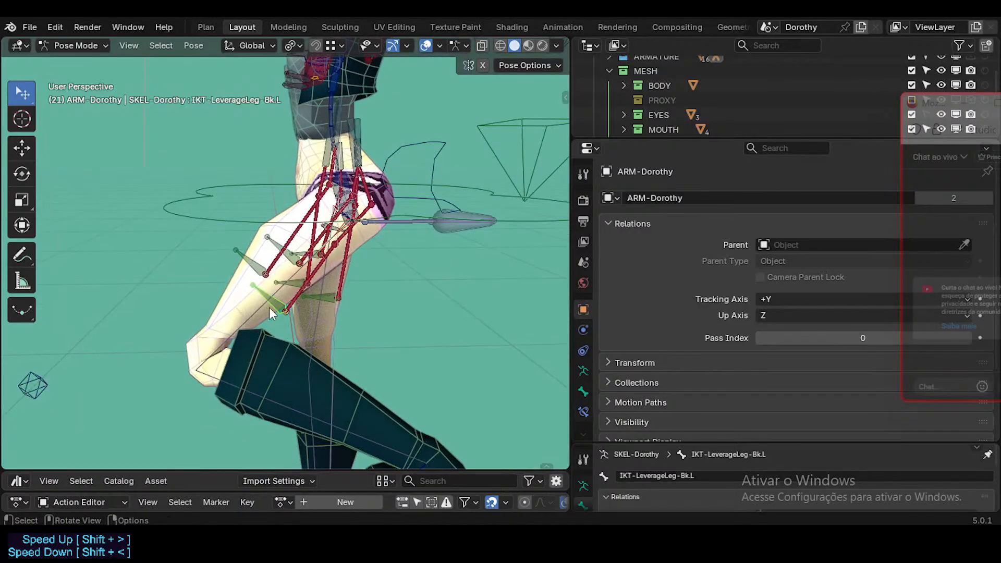
pyautogui.press('g')
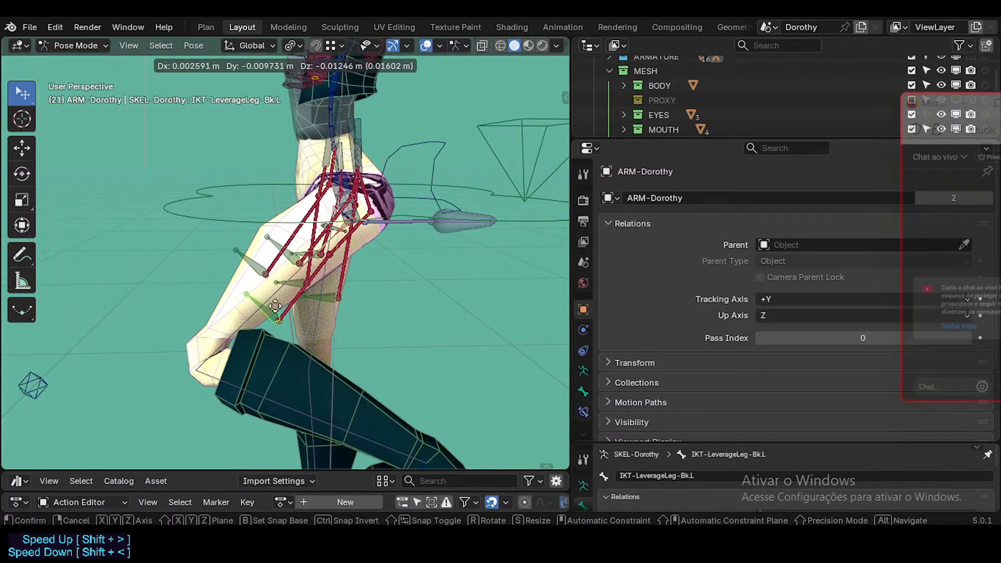
pyautogui.click(325, 286)
# Step: Try to move the outer side leverage target TGT-IK-LeverageLeg-Sd-Out.L on the left thigh
pyautogui.moveTo(401, 203); pyautogui.dragTo(425, 227, button='middle')
pyautogui.moveTo(395, 187); pyautogui.dragTo(425, 239, button='middle')
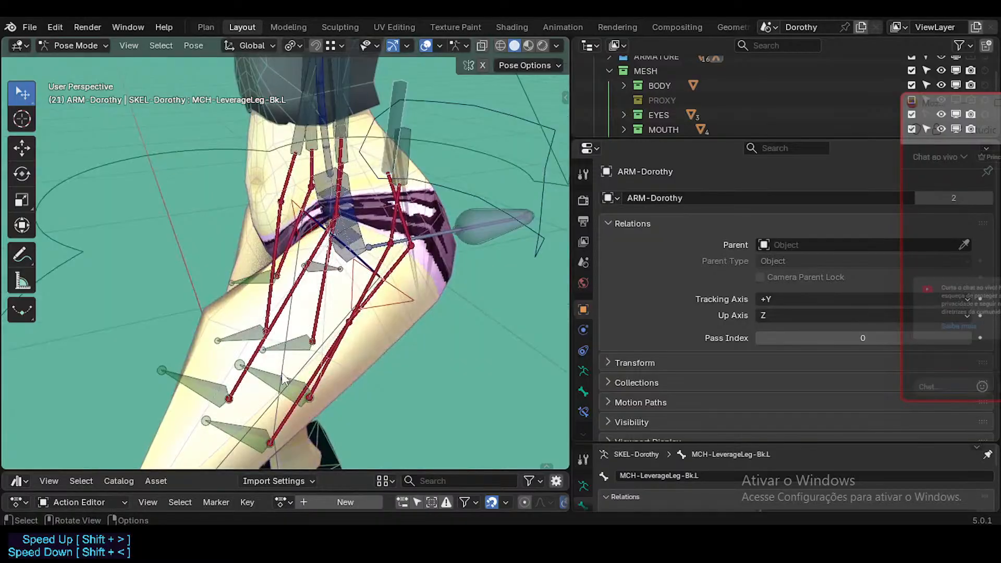
pyautogui.moveTo(279, 388); pyautogui.dragTo(402, 368, button='middle')
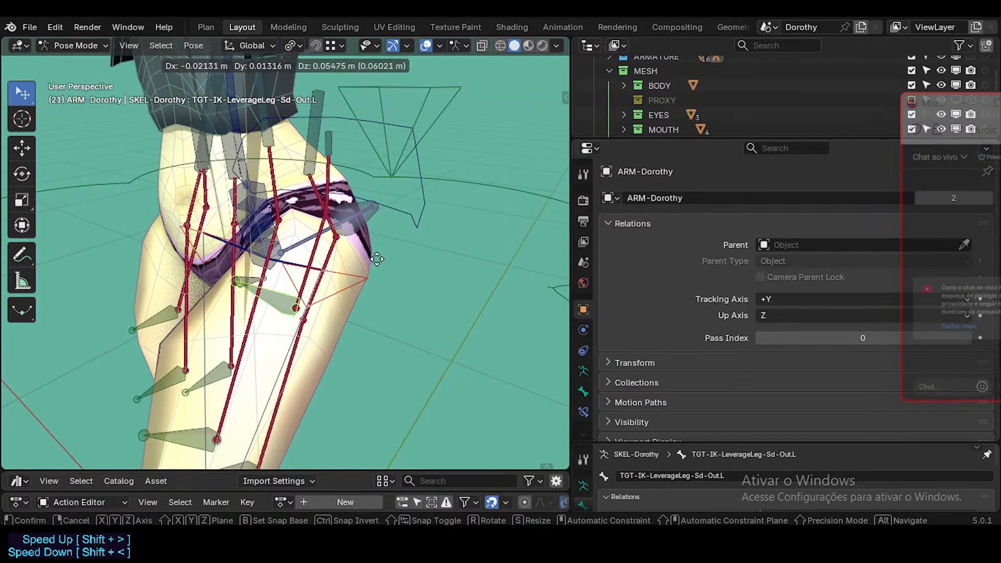
pyautogui.rightClick(354, 310)
# Step: Move the left thigh control CTL-Thigh.L with Auto IK to test how the leverage chains follow
pyautogui.scroll(-1, 262, 365)
pyautogui.press('g')
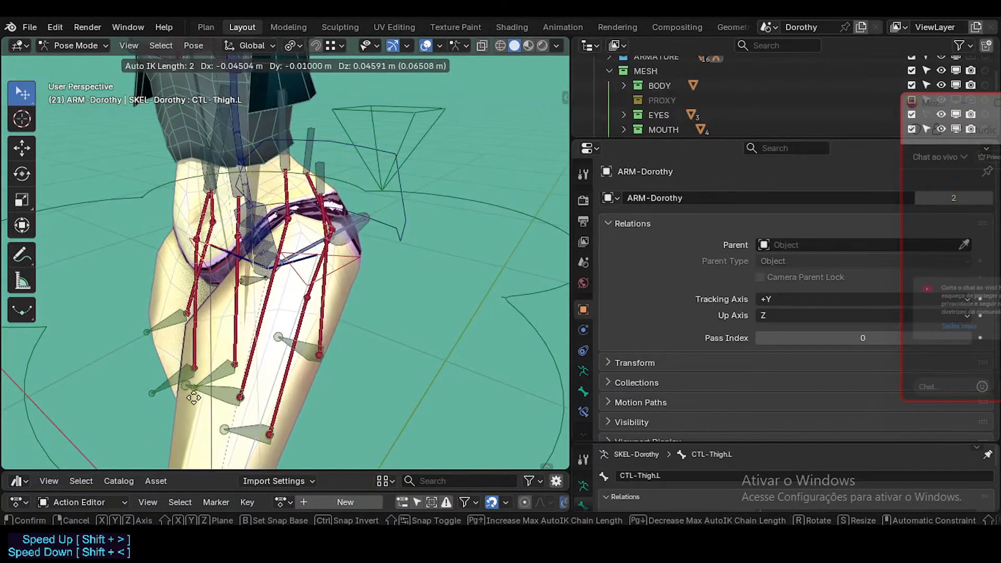
pyautogui.click(255, 417)
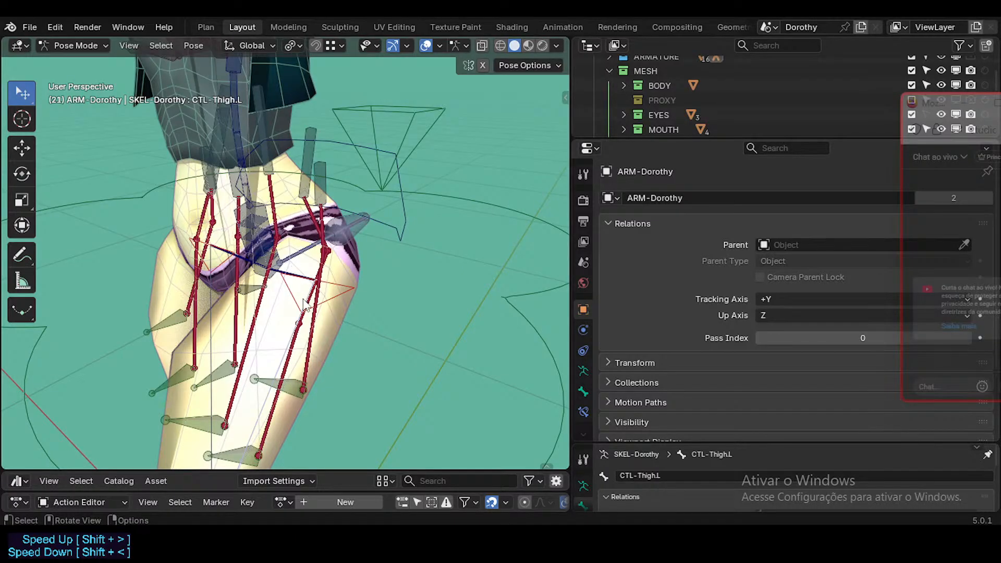
# Step: Test the leverage targets around the left thigh, moving the outer side target TGT-IK-LeverageLeg-Sd-Out.L
pyautogui.moveTo(304, 304); pyautogui.dragTo(326, 314, button='middle')
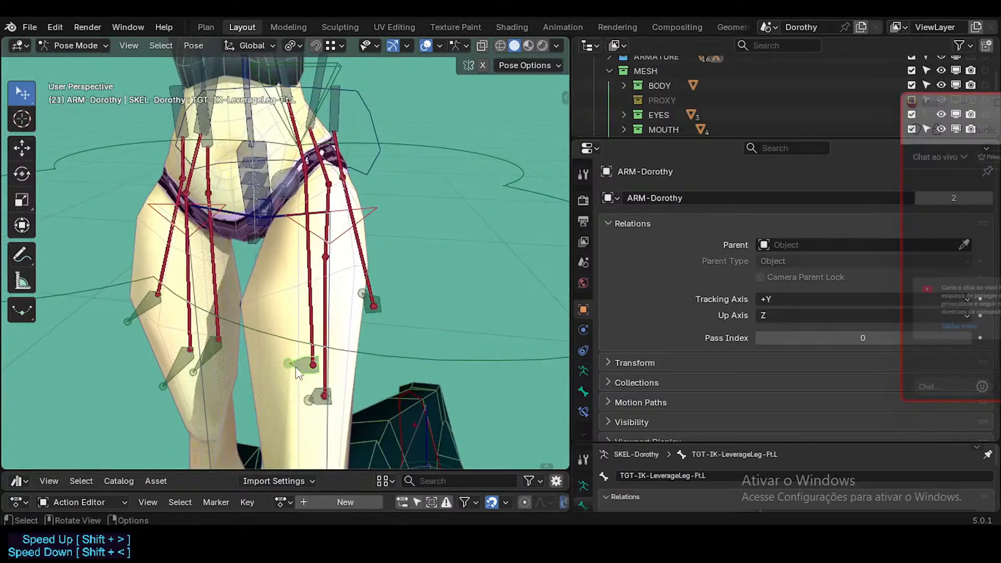
pyautogui.moveTo(293, 366); pyautogui.dragTo(409, 328, button='middle')
pyautogui.click(336, 303)
pyautogui.moveTo(259, 308); pyautogui.dragTo(206, 365, button='middle')
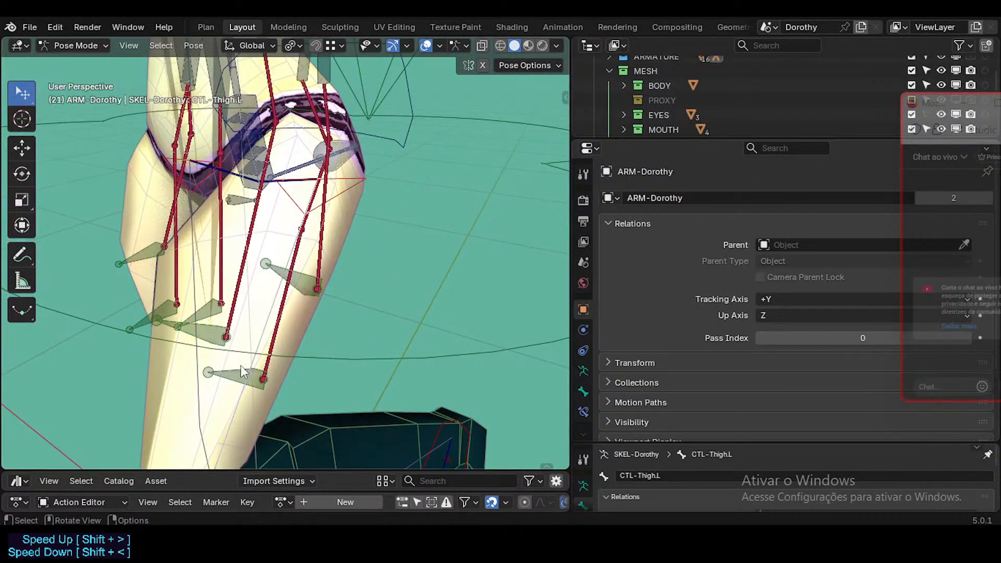
pyautogui.click(290, 289)
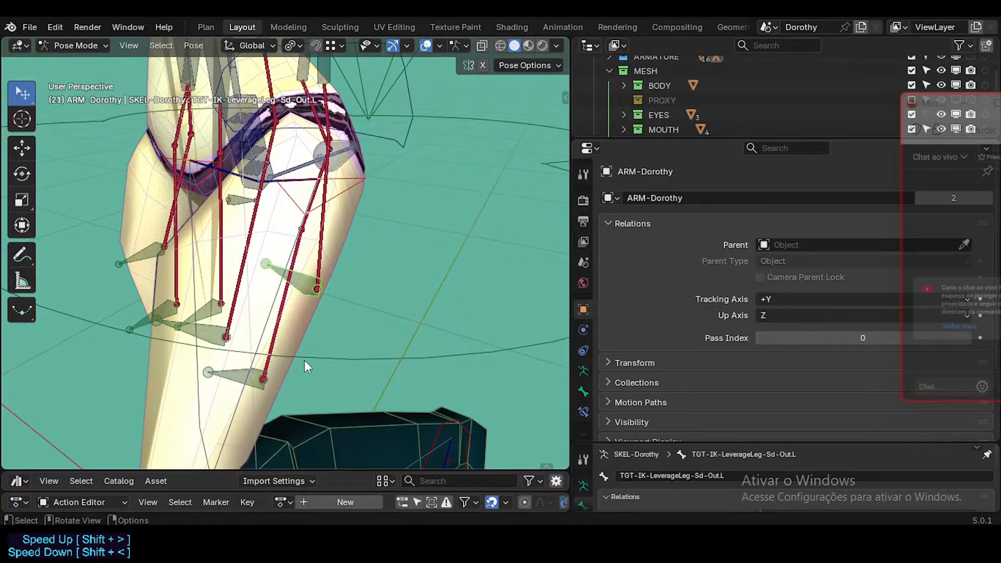
pyautogui.moveTo(304, 361); pyautogui.dragTo(284, 313, button='middle')
pyautogui.press('g')
pyautogui.click(288, 318)
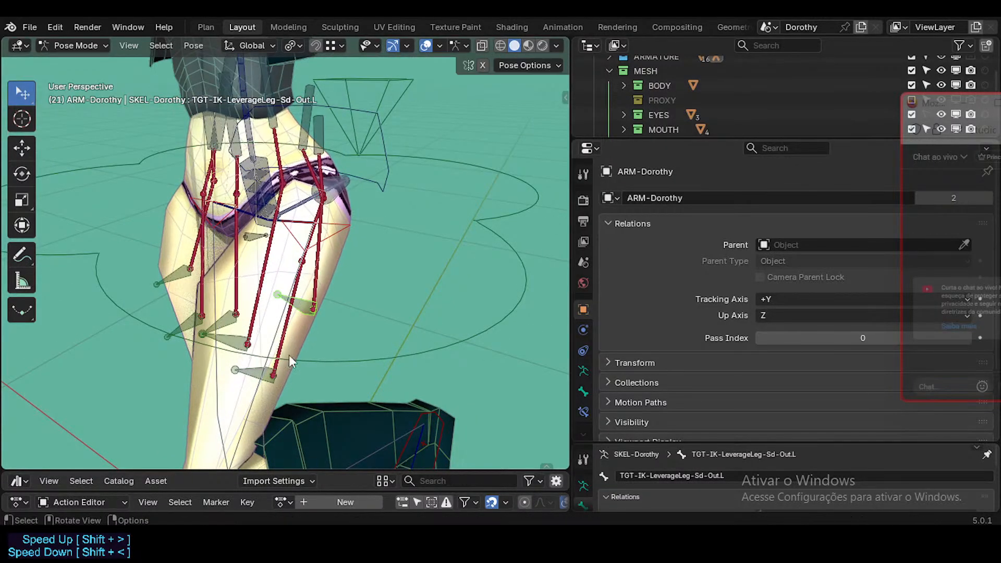
# Step: Clear the location and rotation of all pose bones on the rig
pyautogui.scroll(-2, 297, 378)
pyautogui.press('a')
pyautogui.hotkey('alt', 'g')
pyautogui.hotkey('alt', 'r')
# Step: Move the left foot IK control MTR-IK-Foot.L forward and up so the left thigh lifts with the knee bent
pyautogui.keyDown('shift'); pyautogui.moveTo(302, 386); pyautogui.dragTo(268, 415, button='middle'); pyautogui.keyUp('shift')
pyautogui.click(303, 432)
pyautogui.press('g')
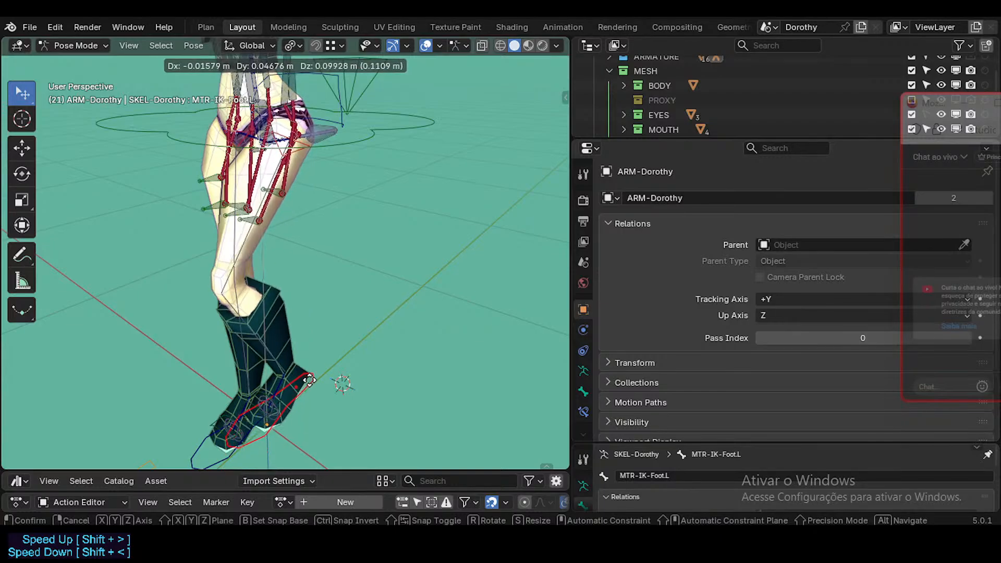
pyautogui.click(313, 383)
pyautogui.moveTo(312, 383); pyautogui.dragTo(195, 297, button='middle')
pyautogui.press('g')
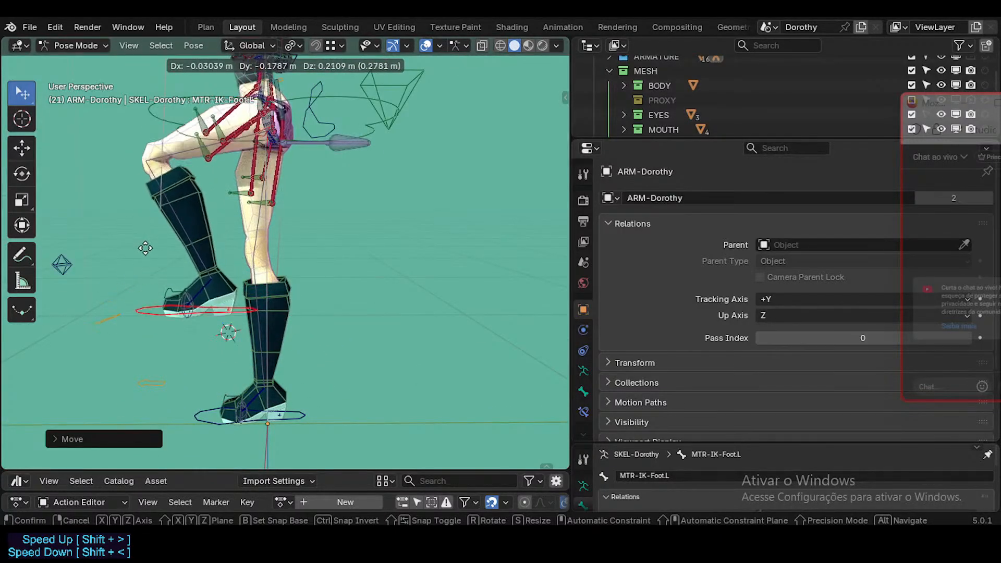
pyautogui.click(203, 201)
# Step: Lower and raise the left foot IK control in front of the body to test the front leverage bones
pyautogui.scroll(2, 236, 274)
pyautogui.keyDown('shift'); pyautogui.moveTo(203, 202); pyautogui.dragTo(153, 303, button='middle'); pyautogui.keyUp('shift')
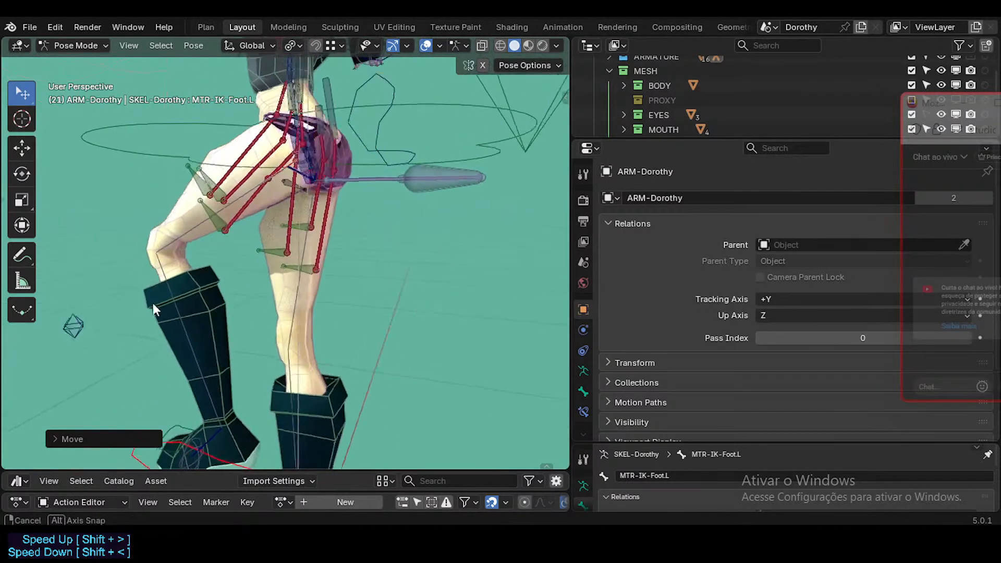
pyautogui.keyDown('shift'); pyautogui.moveTo(254, 262); pyautogui.dragTo(273, 285, button='middle'); pyautogui.keyUp('shift')
pyautogui.press('g')
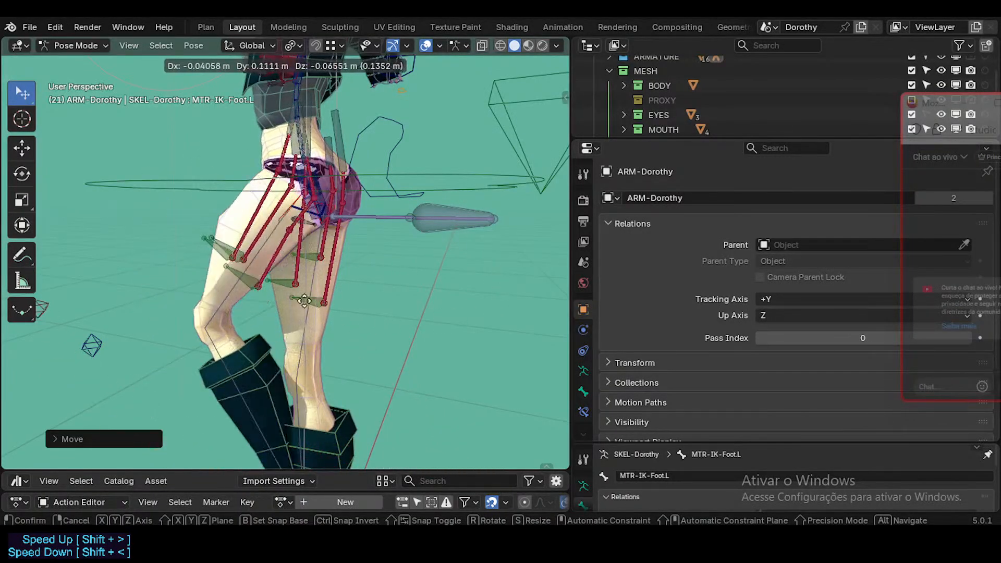
pyautogui.click(254, 203)
# Step: Examine the inverse kinematics stiffness and limit settings of the front leverage bone HLP3-LeverageLeg-Ft.L.001
pyautogui.click(255, 204)
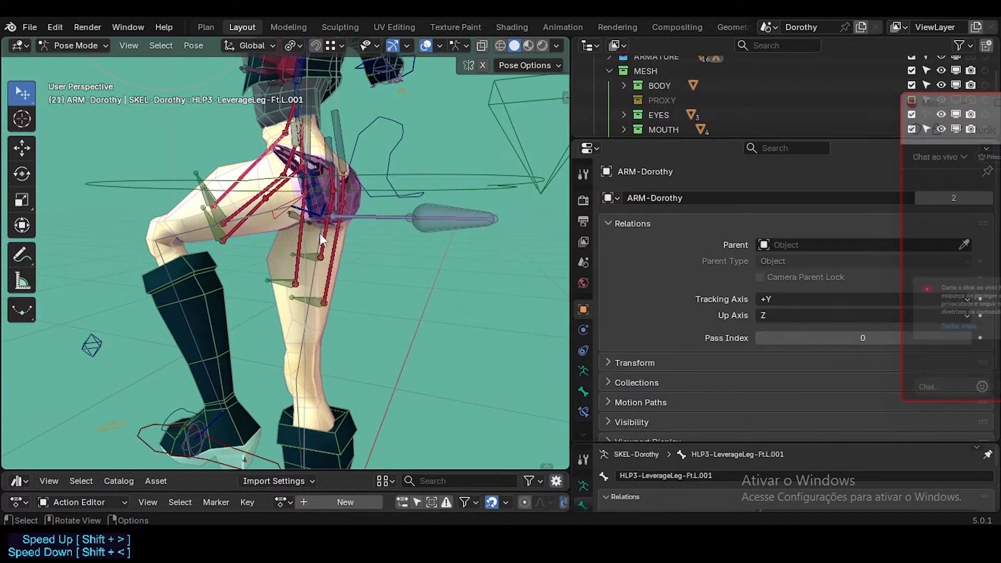
pyautogui.click(583, 391)
pyautogui.scroll(-10, 811, 388)
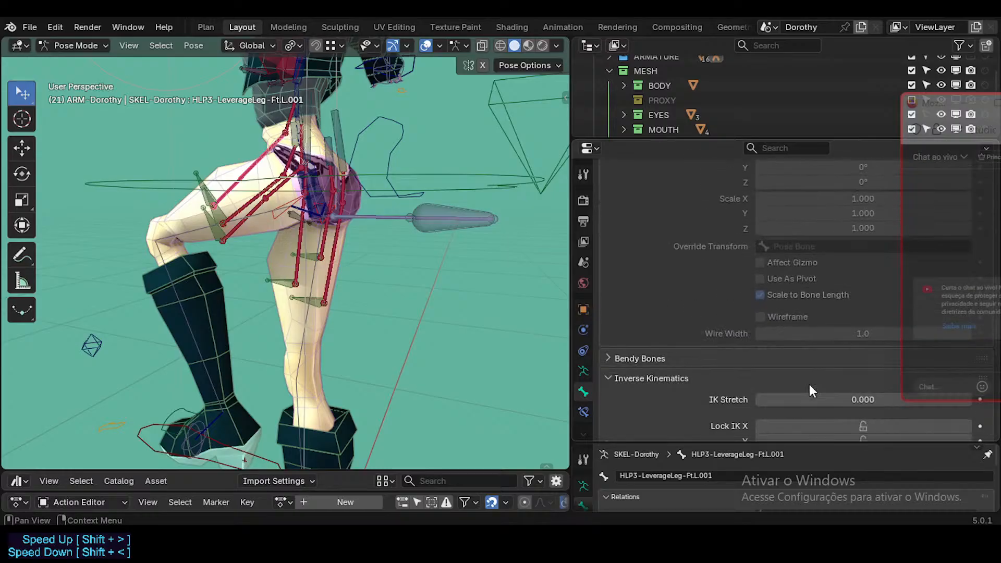
pyautogui.scroll(-4, 809, 386)
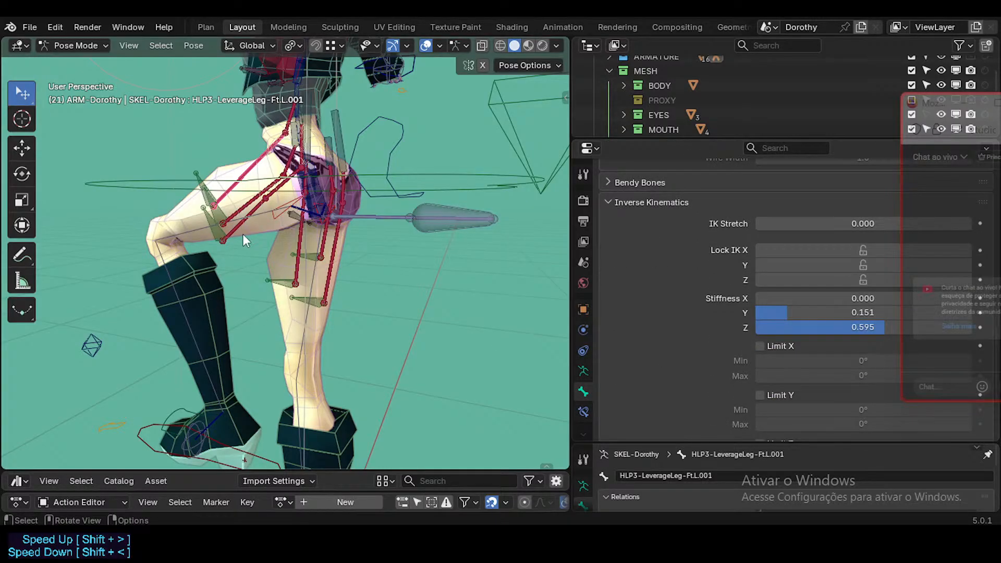
pyautogui.scroll(-4, 700, 258)
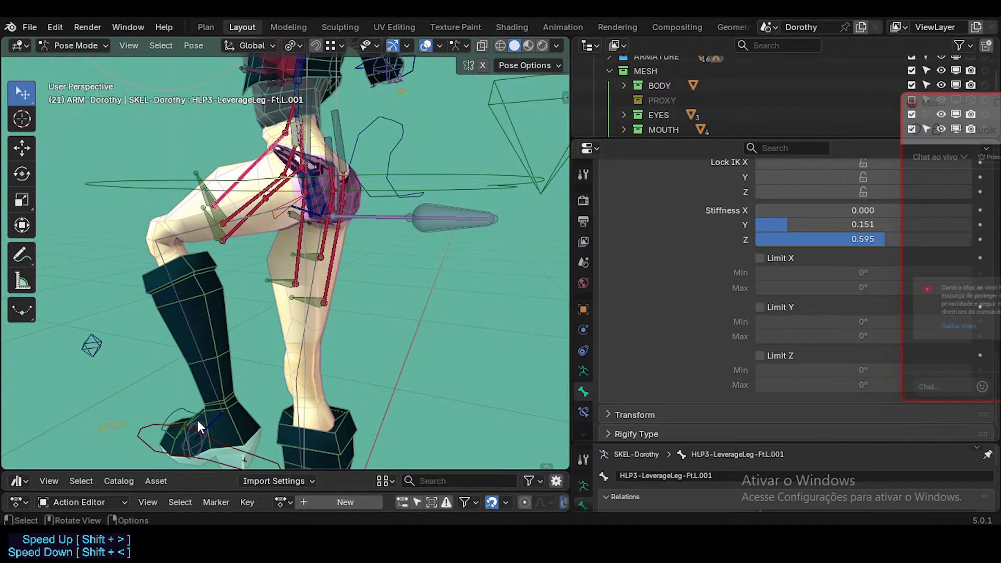
# Step: Move the left foot IK control MTR-IK-Foot.L from the front to behind the body
pyautogui.click(146, 436)
pyautogui.press('g')
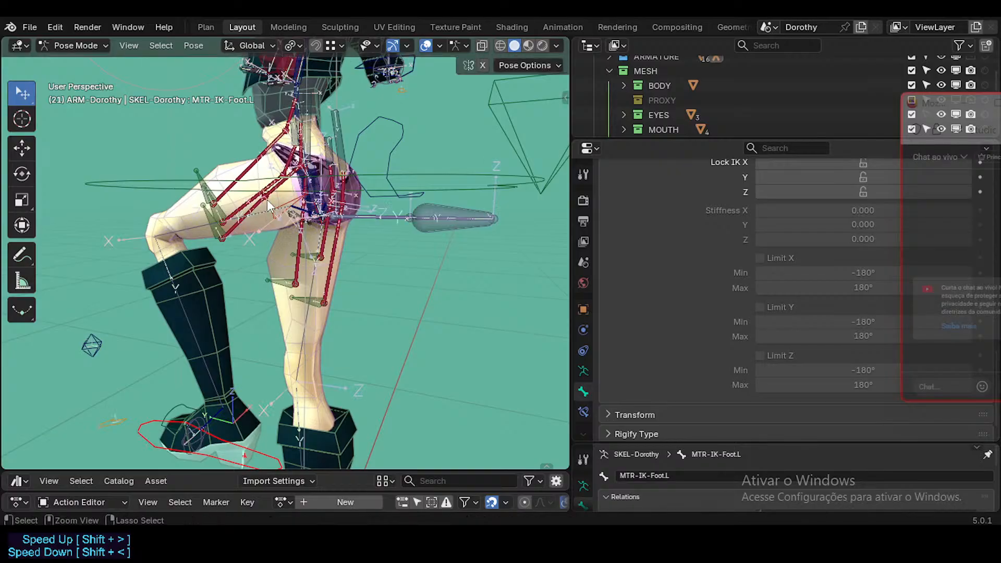
pyautogui.press('g')
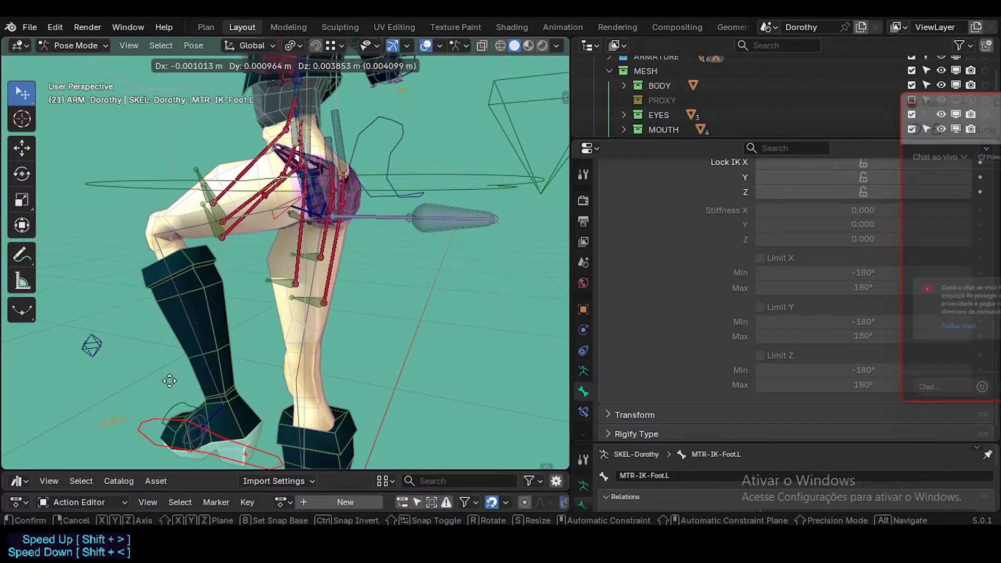
pyautogui.click(290, 348)
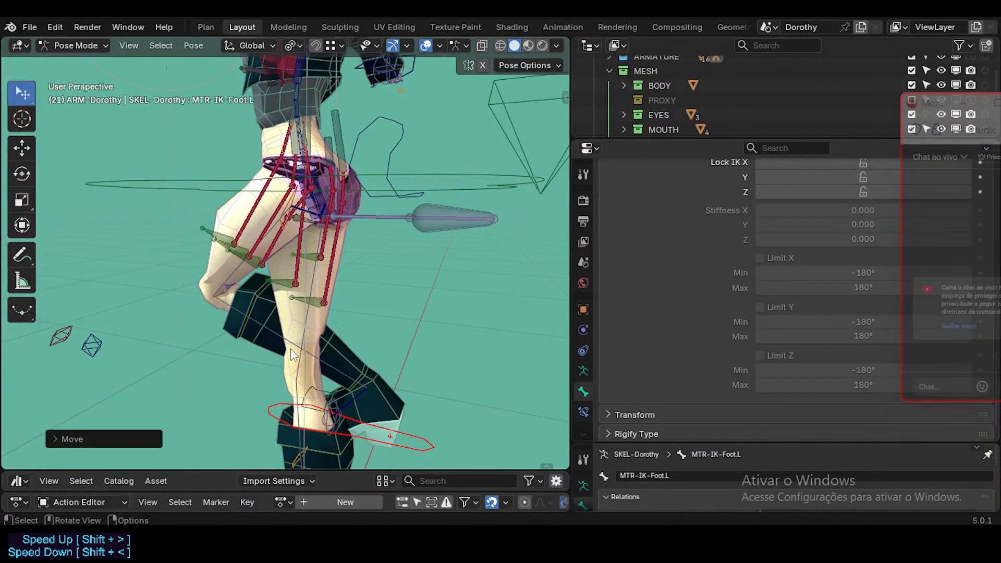
pyautogui.moveTo(290, 348); pyautogui.dragTo(393, 349, button='middle')
pyautogui.press('g')
pyautogui.click(545, 317)
# Step: Raise the left foot IK control high behind the hips to test the back thigh and buttock deformation
pyautogui.moveTo(546, 317); pyautogui.dragTo(313, 302, button='middle')
pyautogui.press('g')
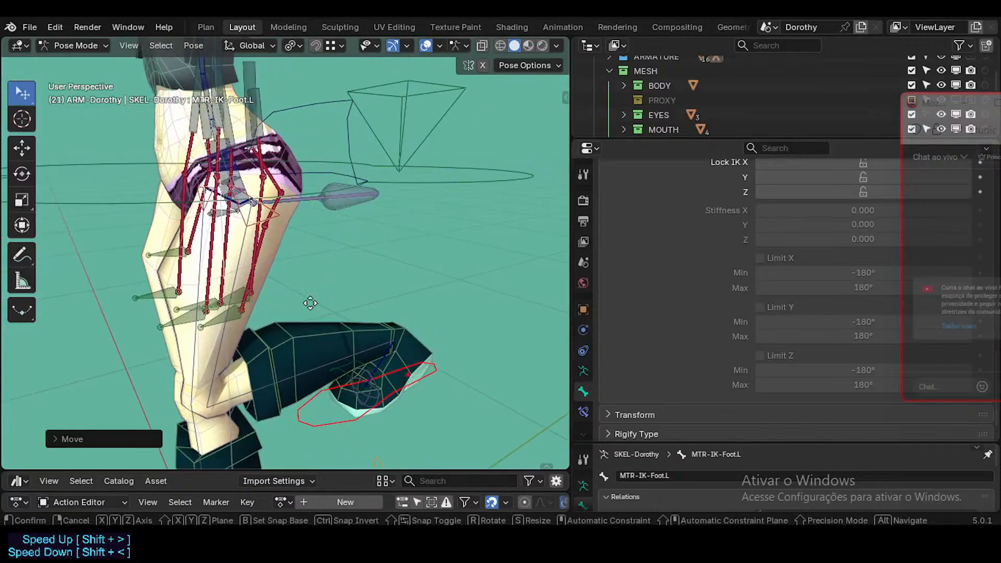
pyautogui.click(397, 255)
pyautogui.moveTo(397, 255); pyautogui.dragTo(312, 341, button='middle')
pyautogui.press('g')
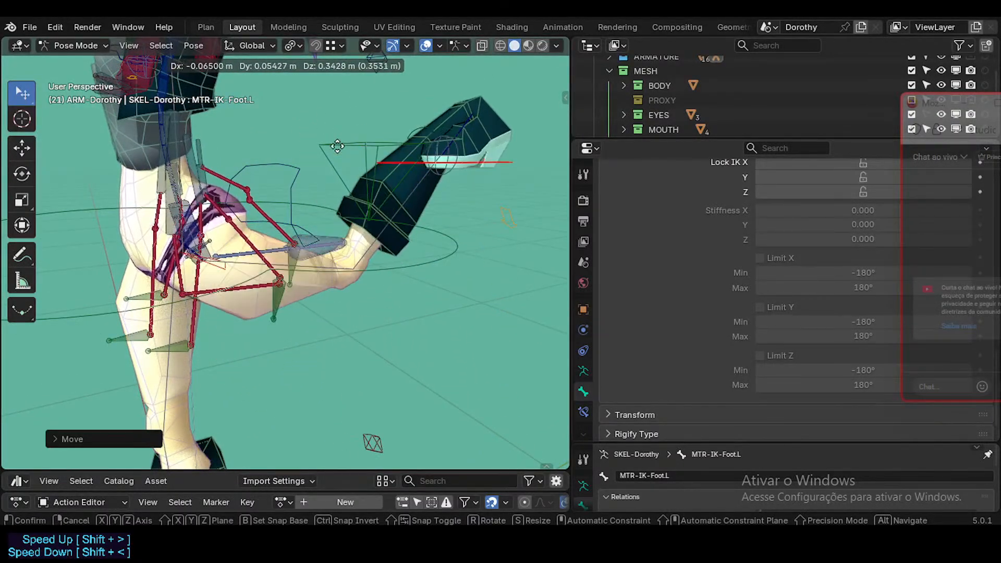
pyautogui.click(228, 152)
# Step: Move the left foot IK control up and down behind the body to compare the back leverage bones
pyautogui.press('g')
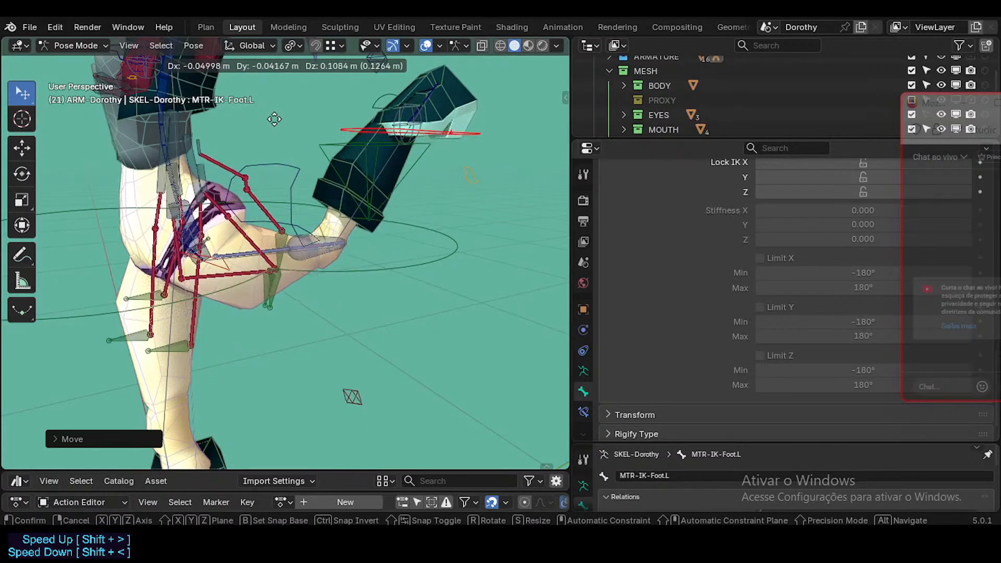
pyautogui.click(269, 144)
pyautogui.press('g')
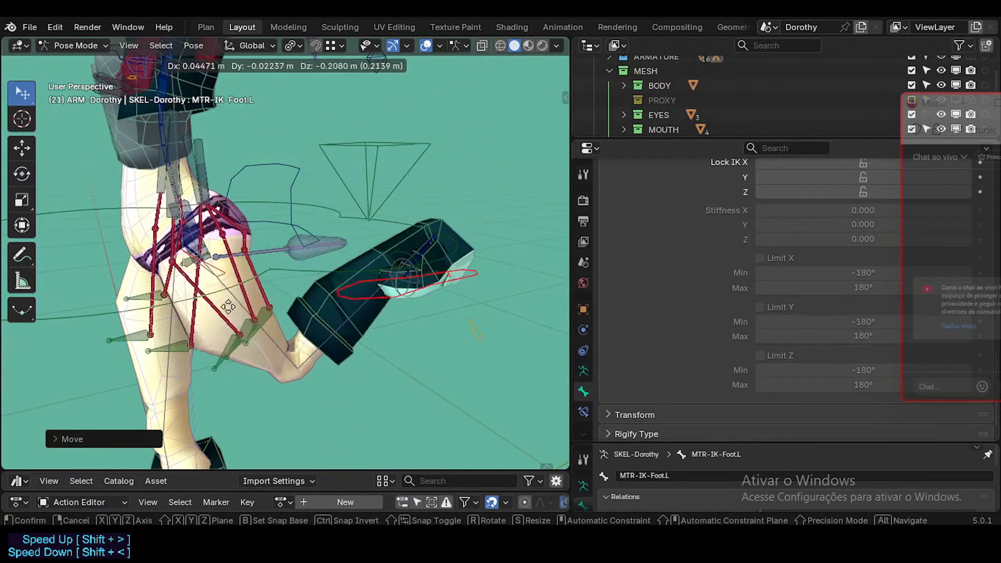
pyautogui.click(245, 192)
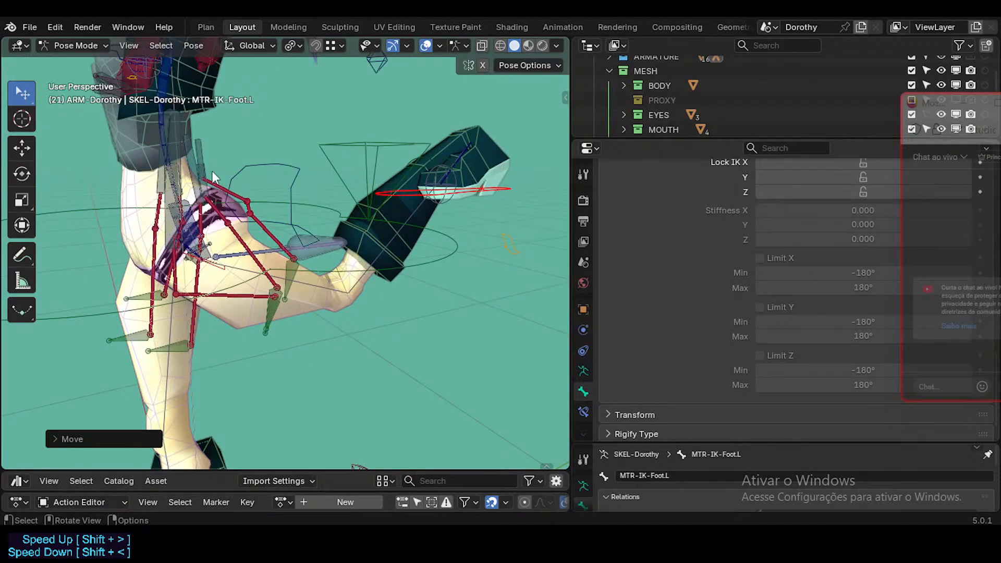
pyautogui.press('g')
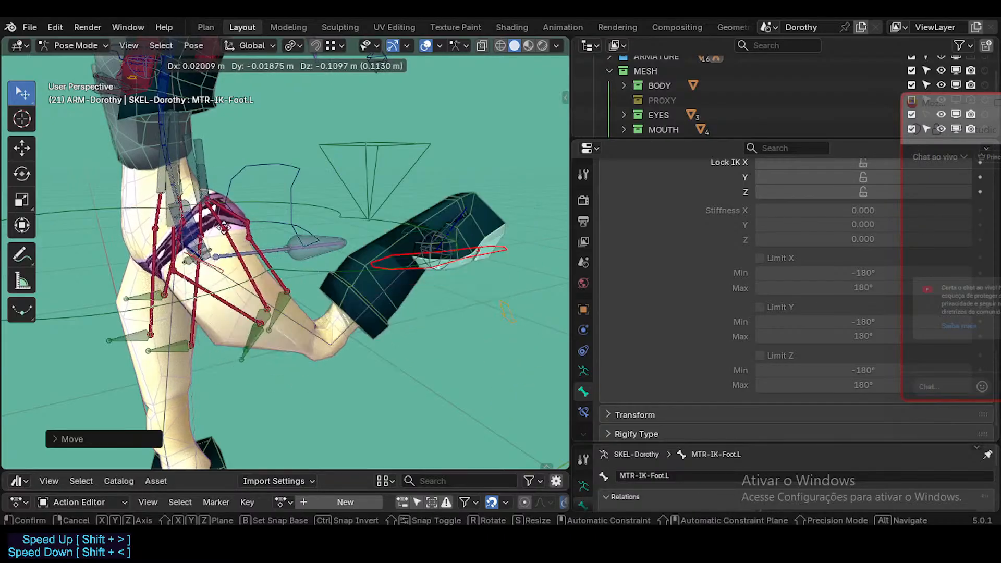
pyautogui.click(207, 179)
# Step: Extend the left leg straight backward with the foot IK control and adjust its height to test the buttock deformation
pyautogui.press('g')
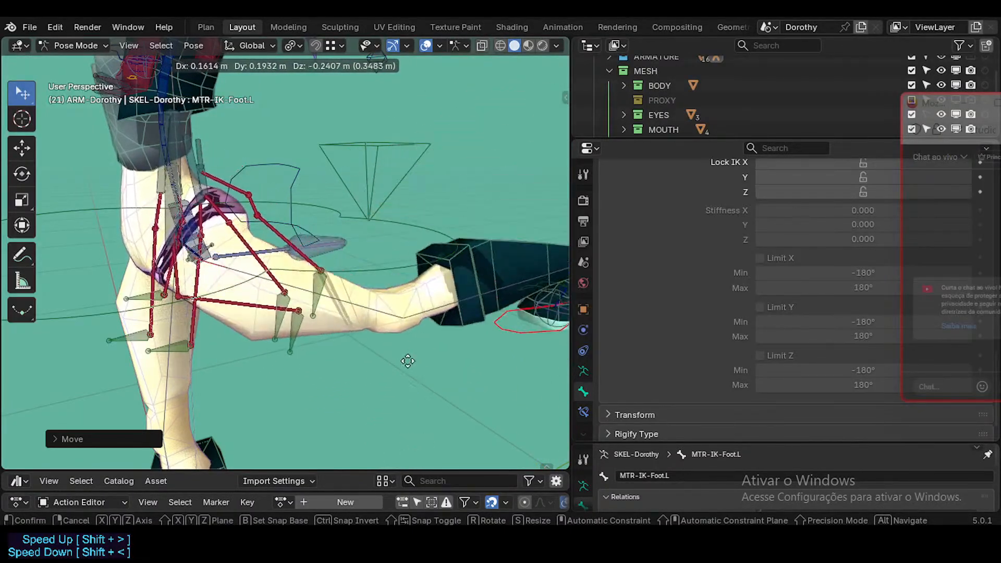
pyautogui.click(376, 314)
pyautogui.scroll(2, 274, 202)
pyautogui.press('g')
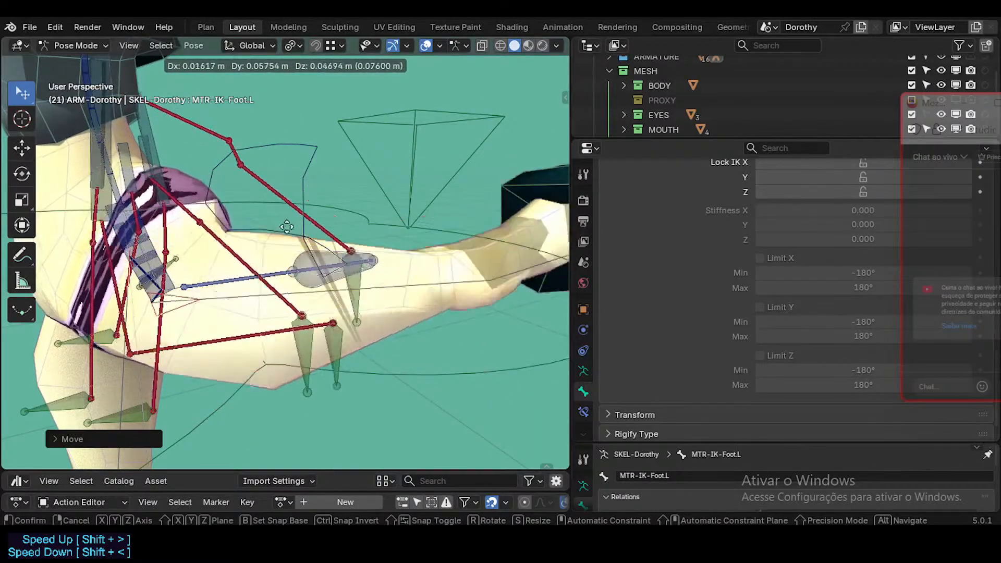
pyautogui.click(202, 388)
# Step: Bring the left foot IK control forward and down toward the standing right leg
pyautogui.scroll(-2, 210, 373)
pyautogui.keyDown('shift'); pyautogui.moveTo(210, 379); pyautogui.dragTo(376, 225, button='middle'); pyautogui.keyUp('shift')
pyautogui.scroll(-4, 377, 228)
pyautogui.moveTo(469, 266); pyautogui.dragTo(376, 281, button='middle')
pyautogui.press('g')
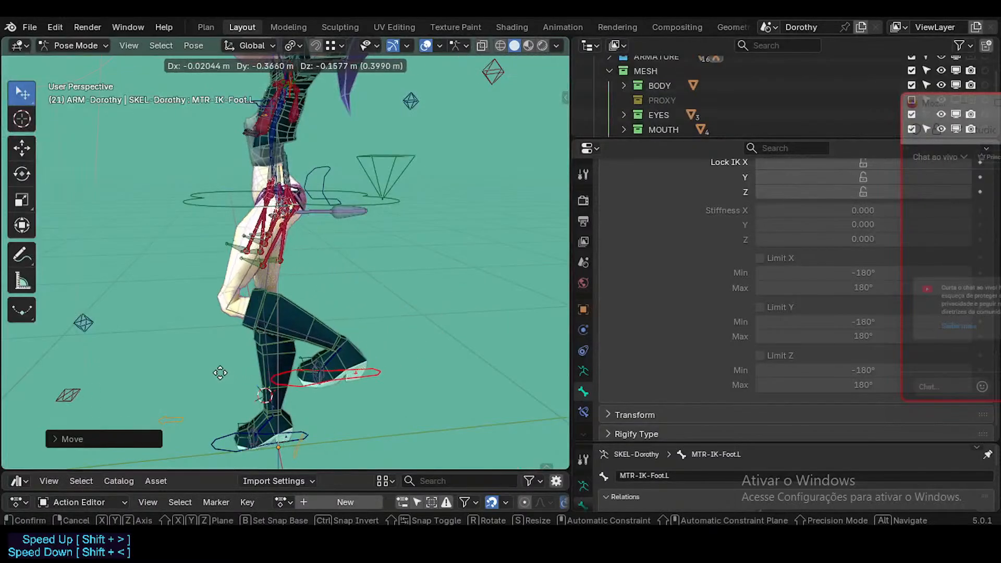
pyautogui.click(183, 367)
# Step: Move the left foot IK control outward and up so the left leg lifts sideways
pyautogui.moveTo(184, 367); pyautogui.dragTo(343, 336, button='middle')
pyautogui.press('g')
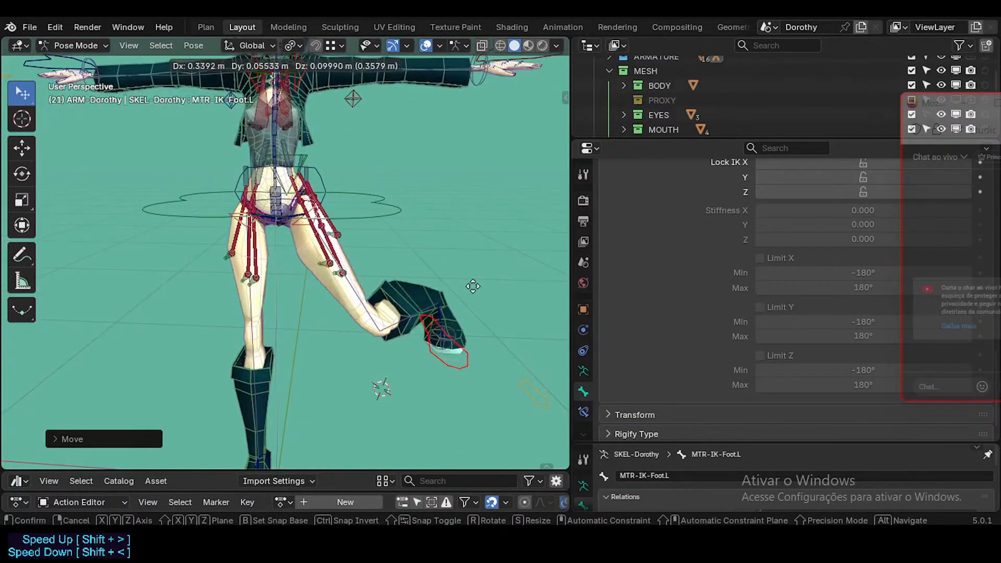
pyautogui.click(504, 209)
pyautogui.keyDown('ctrl'); pyautogui.moveTo(505, 209); pyautogui.dragTo(364, 325, button='middle'); pyautogui.keyUp('ctrl')
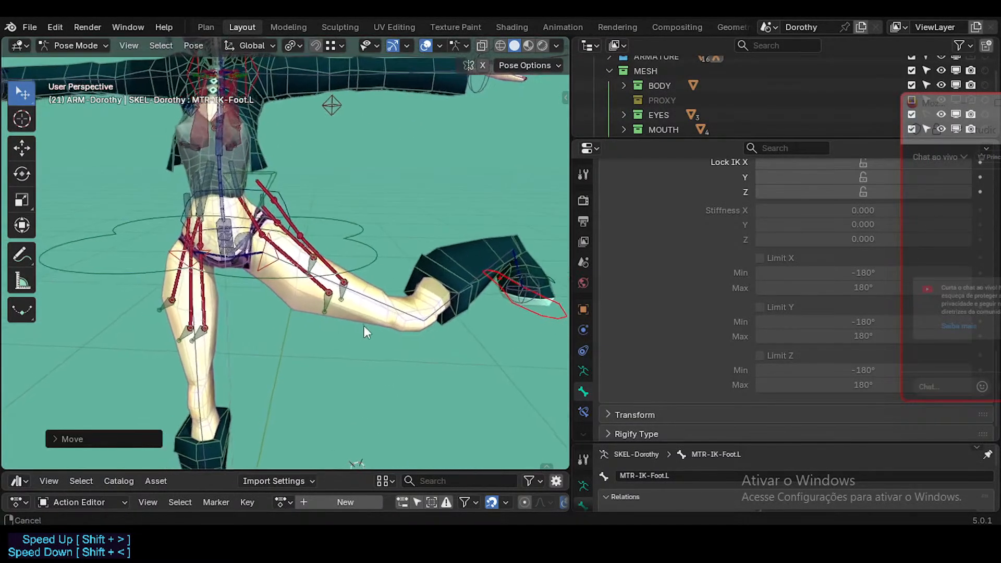
pyautogui.press('g')
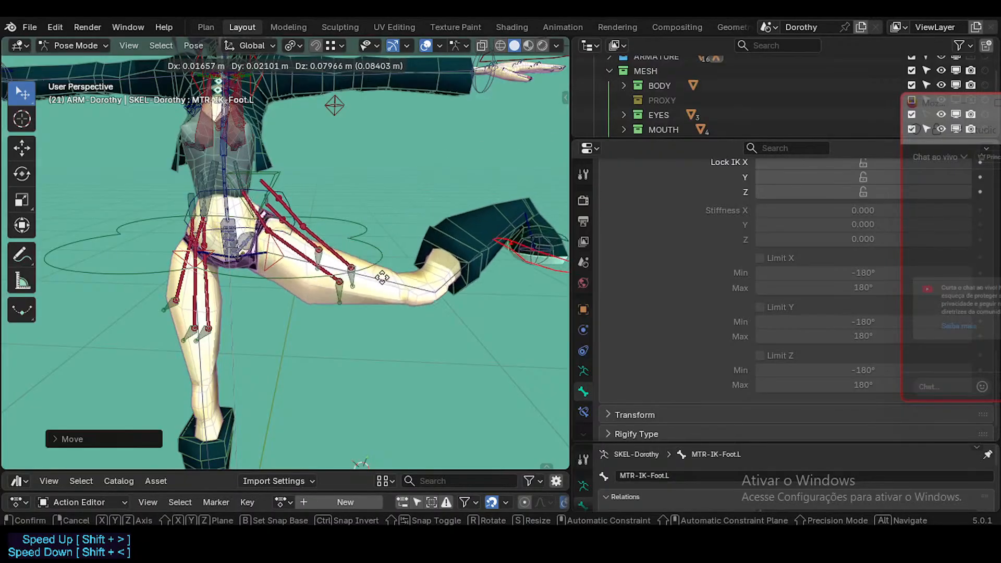
pyautogui.click(393, 218)
# Step: Move the left foot IK control inward and down from the sideways lift, keeping the left leg out to the side
pyautogui.moveTo(393, 218); pyautogui.dragTo(364, 288, button='middle')
pyautogui.scroll(4, 364, 288)
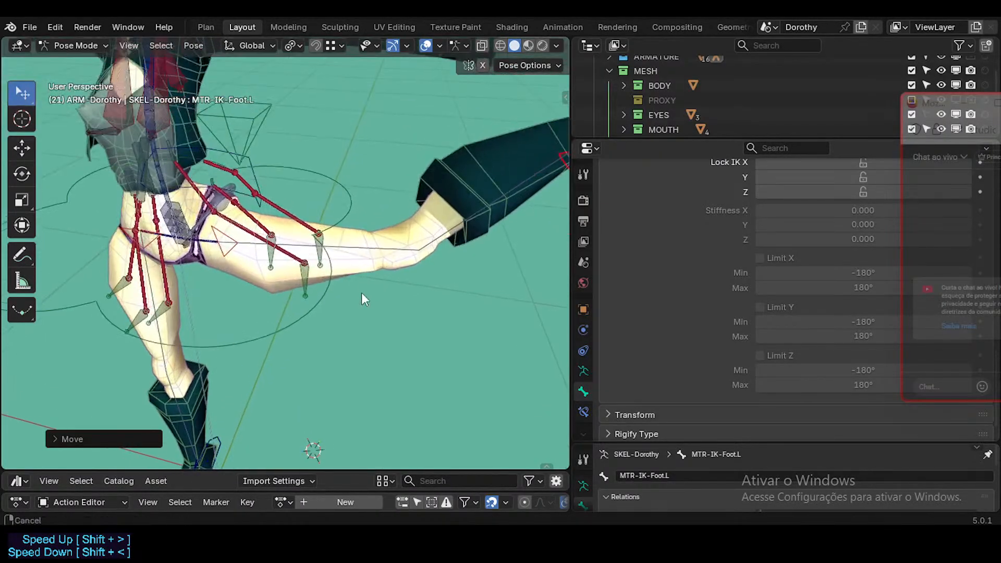
pyautogui.press('g')
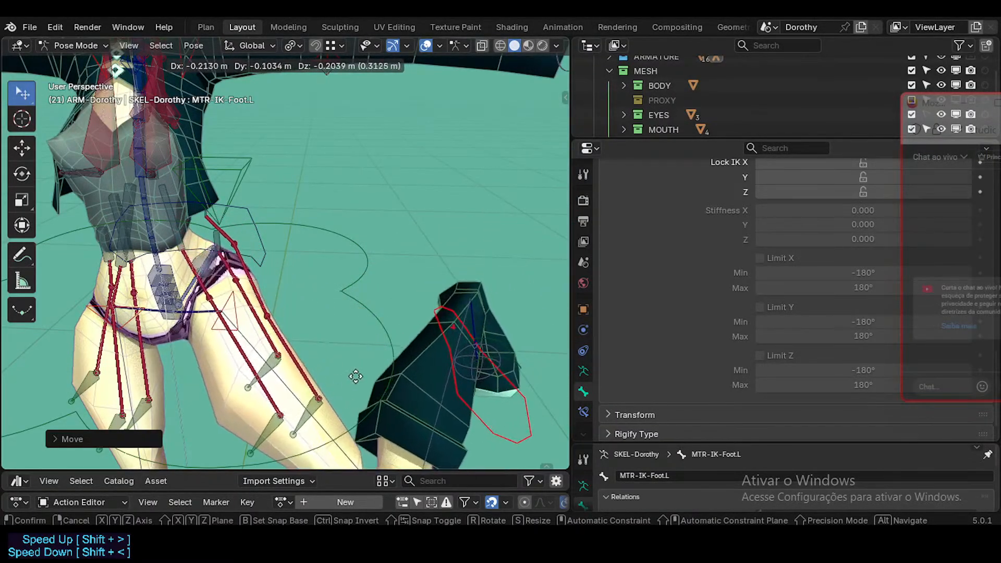
pyautogui.click(343, 384)
# Step: Examine the back leverage bone HLP3-LeverageLeg-Bk.L.002 and the outer side target TGT-IK-LeverageLeg-Sd-Out.L on the left thigh
pyautogui.click(307, 338)
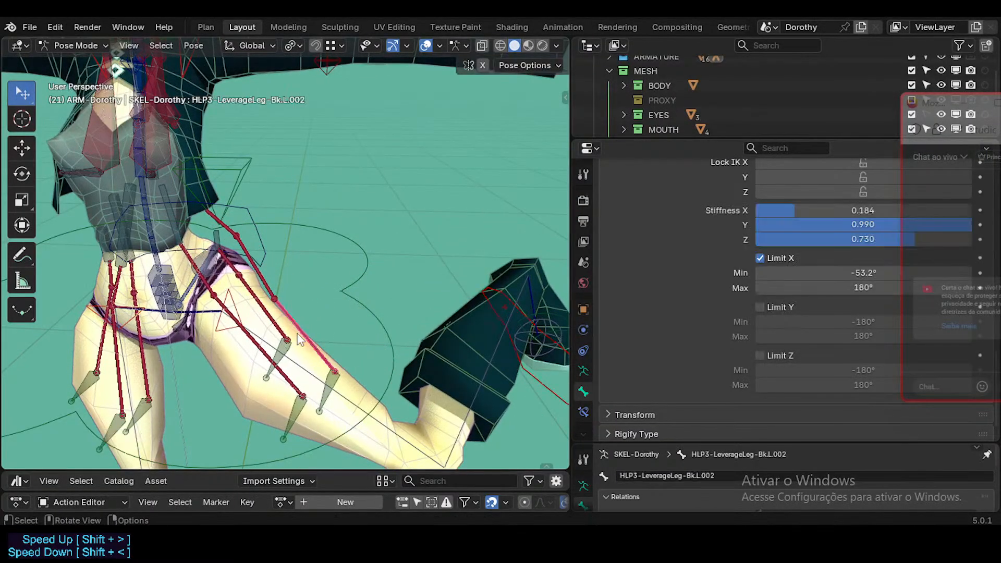
pyautogui.click(530, 287)
pyautogui.moveTo(484, 308); pyautogui.dragTo(308, 295, button='middle')
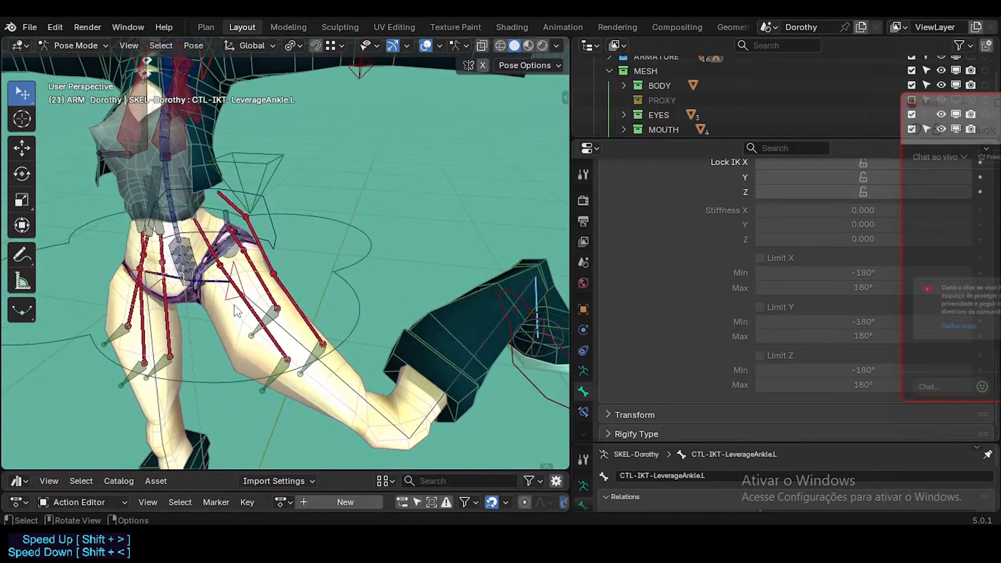
pyautogui.moveTo(236, 311); pyautogui.dragTo(268, 331, button='middle')
pyautogui.click(286, 312)
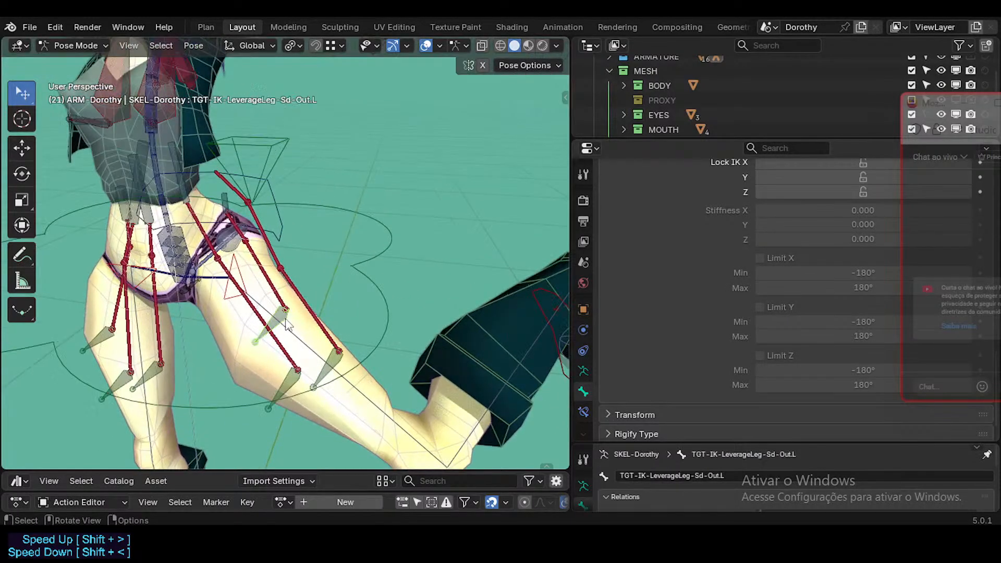
pyautogui.click(333, 365)
pyautogui.click(333, 364)
pyautogui.click(334, 365)
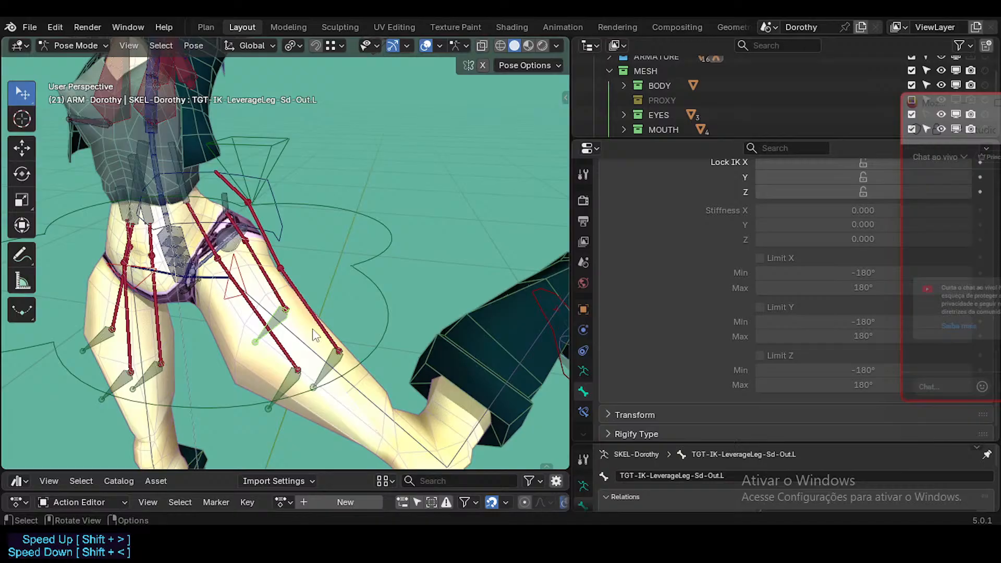
# Step: Rotate the left foot IK control MTR-IK-Foot.L freely and about its local X axis to reorient the raised boot
pyautogui.click(334, 365)
pyautogui.click(334, 365)
pyautogui.moveTo(334, 364); pyautogui.dragTo(384, 363, button='middle')
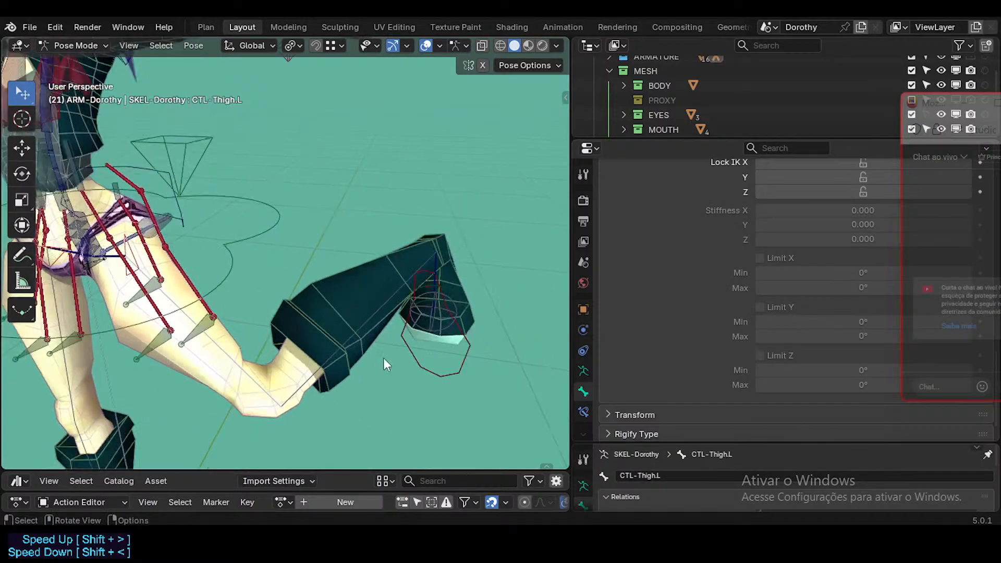
pyautogui.click(486, 345)
pyautogui.press('r')
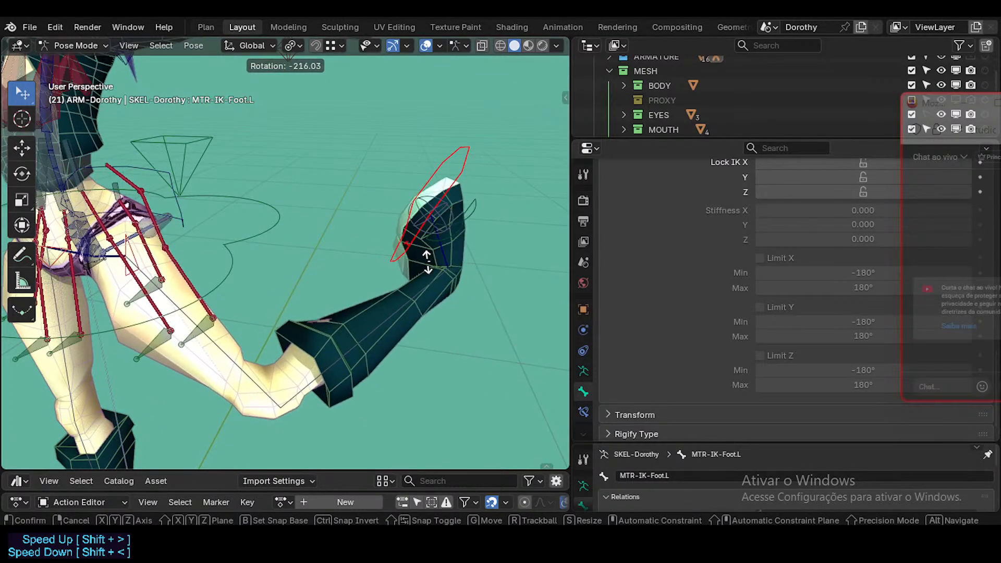
pyautogui.click(441, 258)
pyautogui.press('r')
pyautogui.press('r')
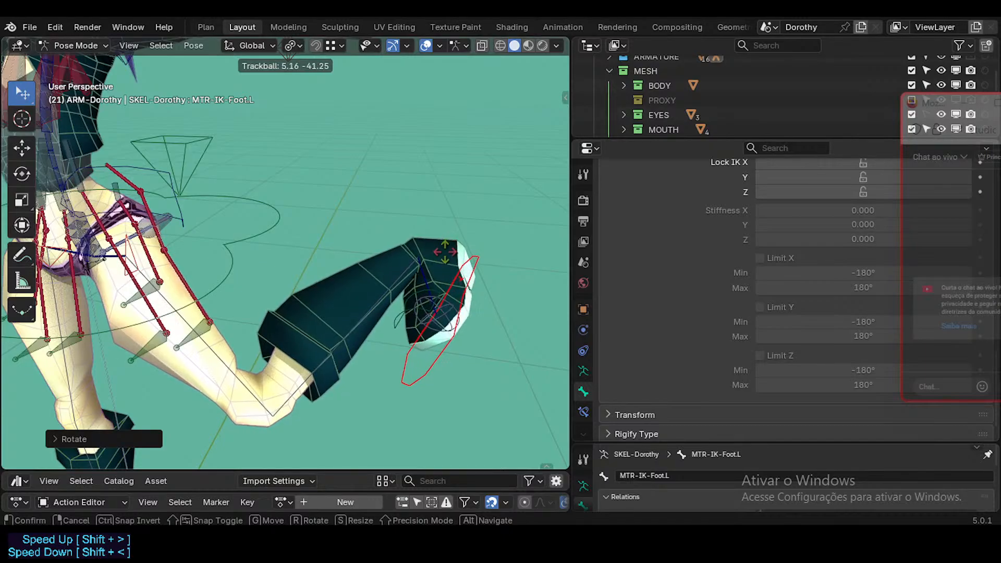
pyautogui.click(474, 317)
pyautogui.press('r')
pyautogui.press('x')
pyautogui.press('x')
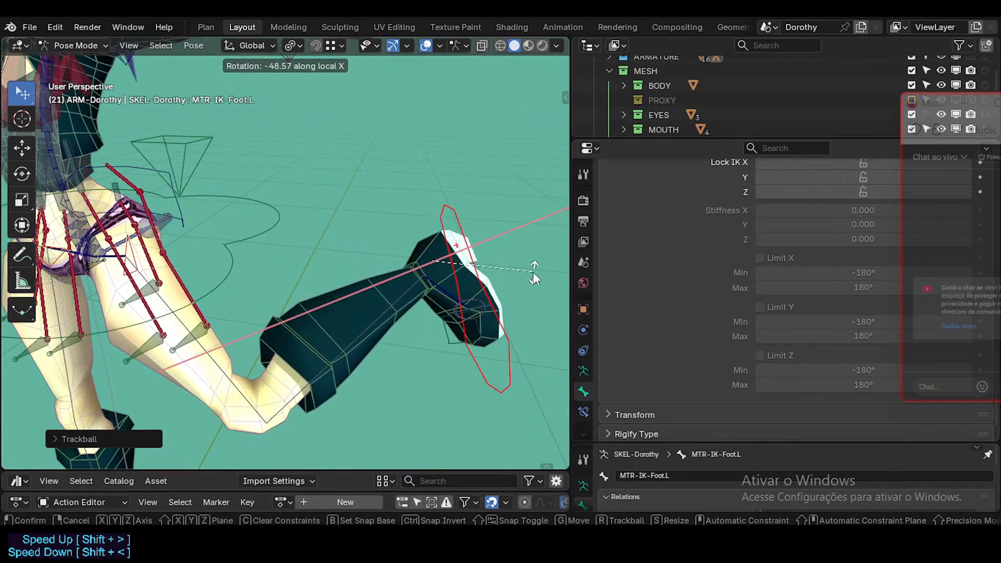
pyautogui.click(532, 276)
# Step: Move the left foot IK control upward so the left thigh lifts sideways to nearly horizontal
pyautogui.press('g')
pyautogui.click(506, 213)
pyautogui.moveTo(385, 336); pyautogui.dragTo(450, 312, button='middle')
pyautogui.press('g')
pyautogui.click(453, 281)
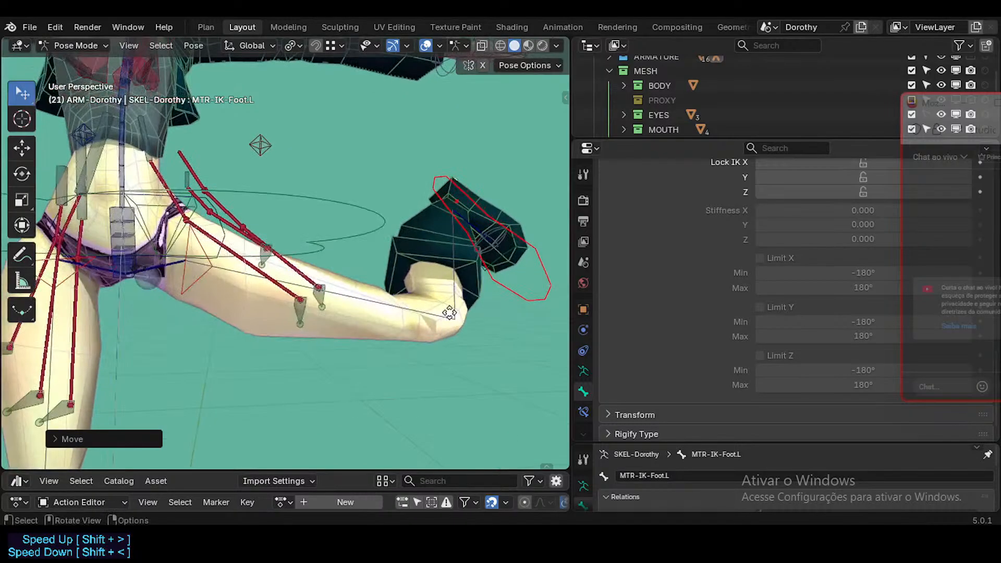
# Step: Move the left foot IK control inward and down so the left thigh lowers with the knee bent
pyautogui.press('g')
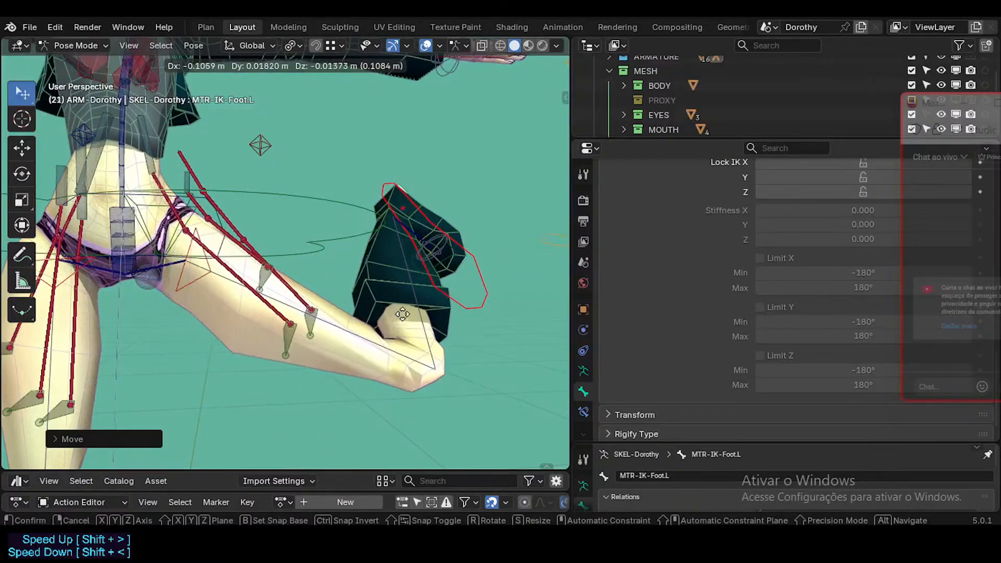
pyautogui.click(387, 358)
pyautogui.moveTo(376, 308); pyautogui.dragTo(163, 256, button='middle')
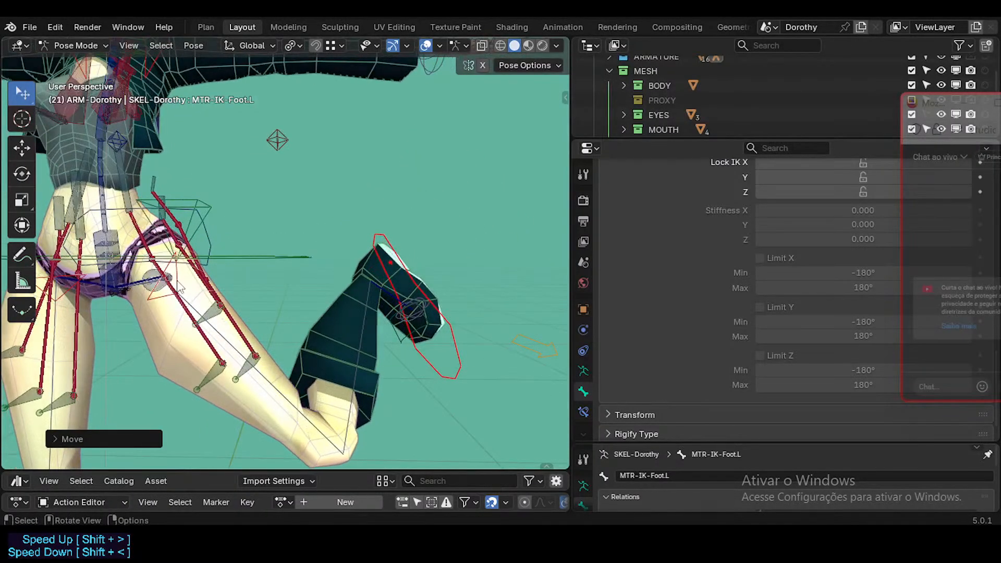
pyautogui.moveTo(236, 278); pyautogui.dragTo(209, 321, button='middle')
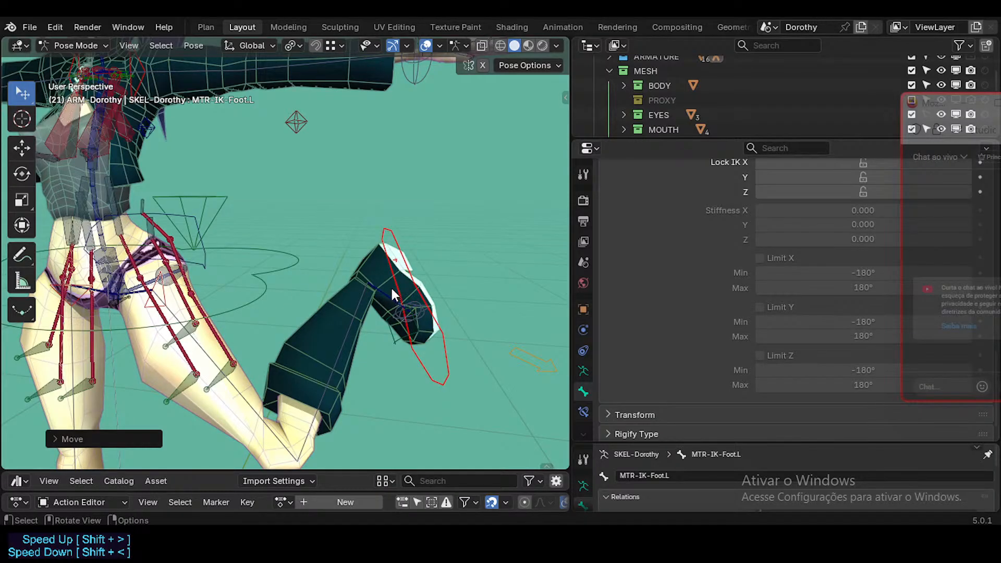
# Step: Lower the left foot IK control behind the body, and bring it forward close to the standing leg
pyautogui.press('g')
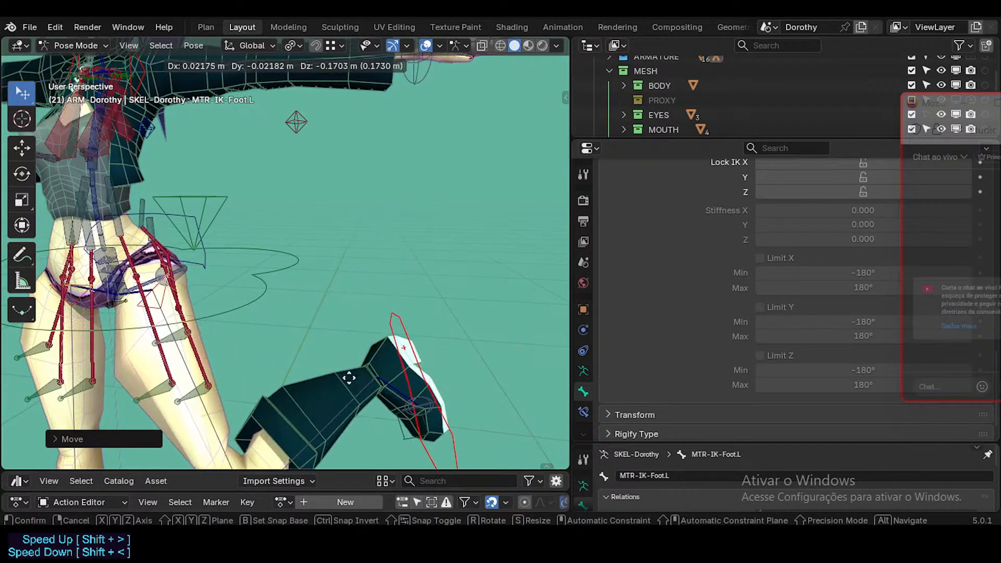
pyautogui.click(308, 388)
pyautogui.moveTo(308, 388); pyautogui.dragTo(323, 225, button='middle')
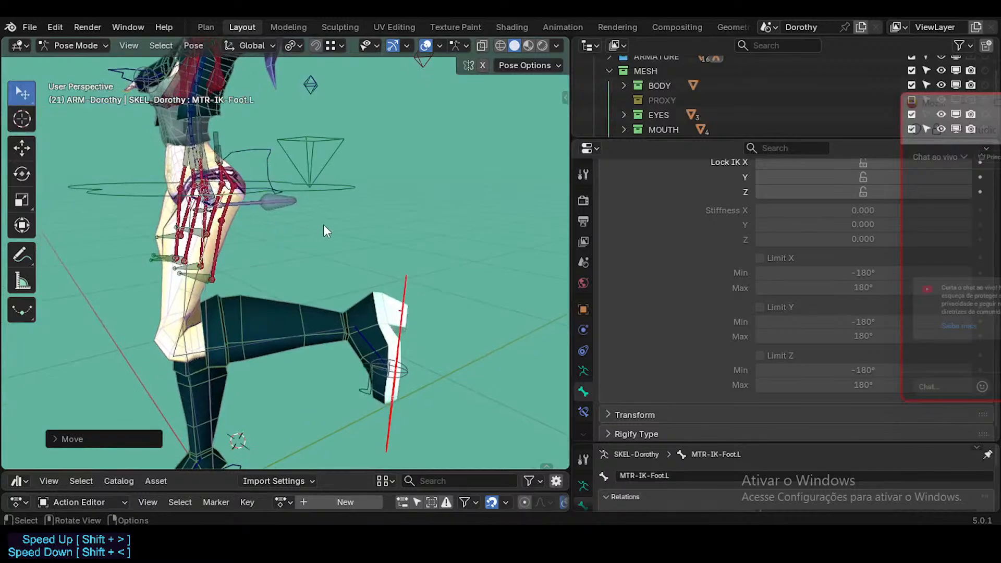
pyautogui.press('g')
pyautogui.click(114, 269)
# Step: Rotate the left foot IK control freely with trackball rotation and inspect the bent left hip
pyautogui.moveTo(114, 269); pyautogui.dragTo(336, 229, button='middle')
pyautogui.press('r')
pyautogui.press('r')
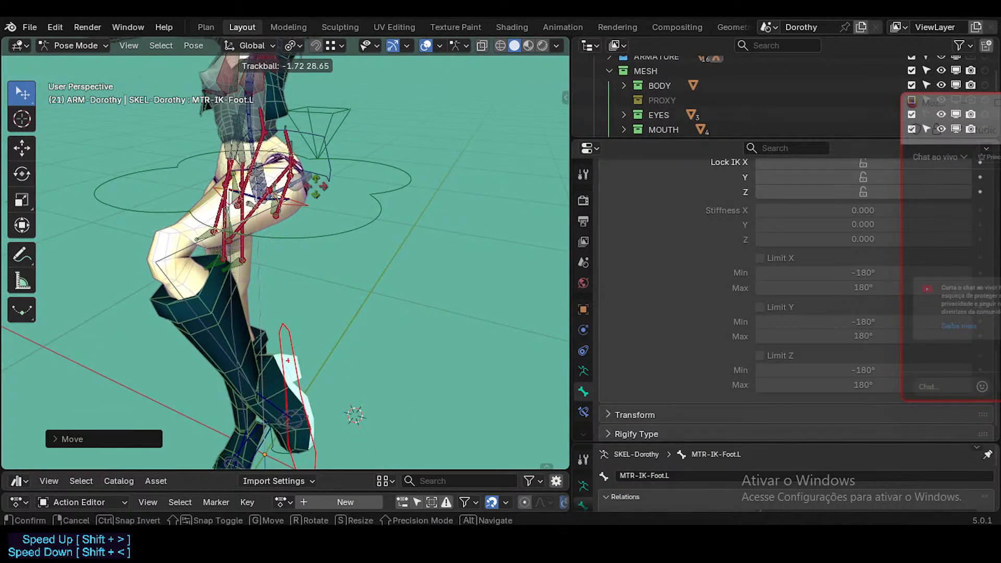
pyautogui.click(324, 209)
pyautogui.keyDown('shift'); pyautogui.moveTo(243, 102); pyautogui.dragTo(256, 255, button='middle'); pyautogui.keyUp('shift')
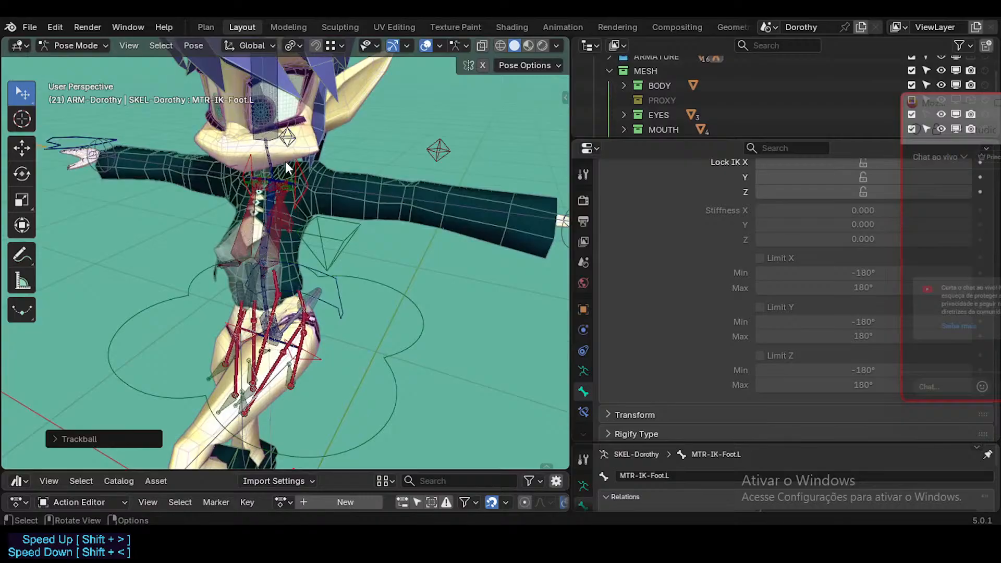
pyautogui.moveTo(340, 201); pyautogui.dragTo(260, 224, button='middle')
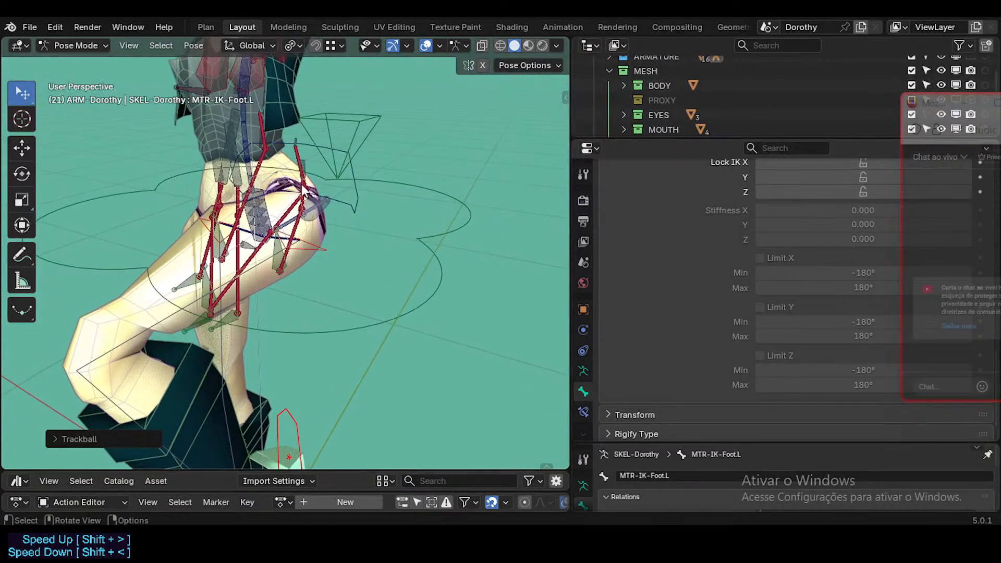
pyautogui.moveTo(264, 260); pyautogui.dragTo(260, 176, button='middle')
# Step: Shift the left foot IK control outward and slightly down so the left knee lowers beside the standing leg
pyautogui.press('g')
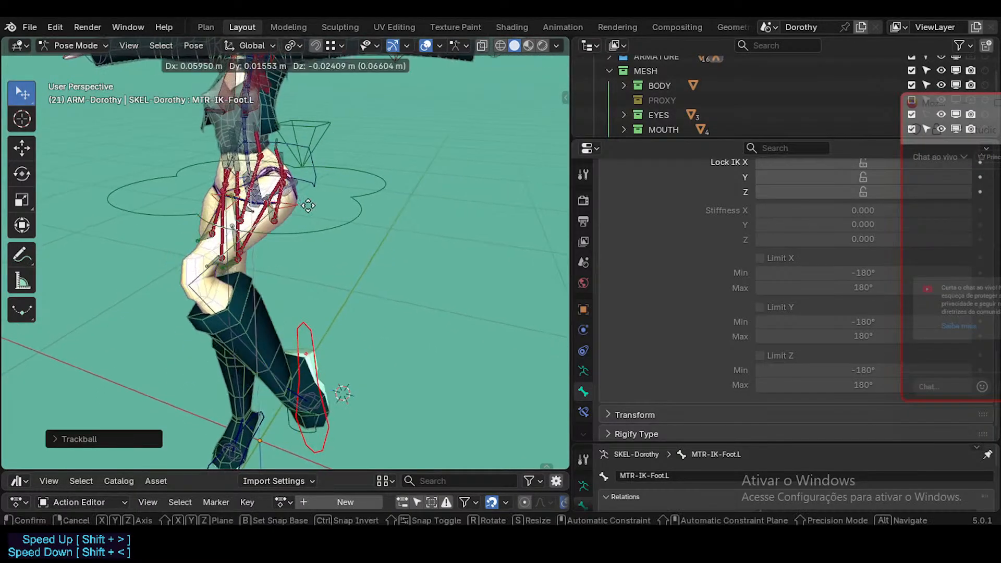
pyautogui.click(268, 202)
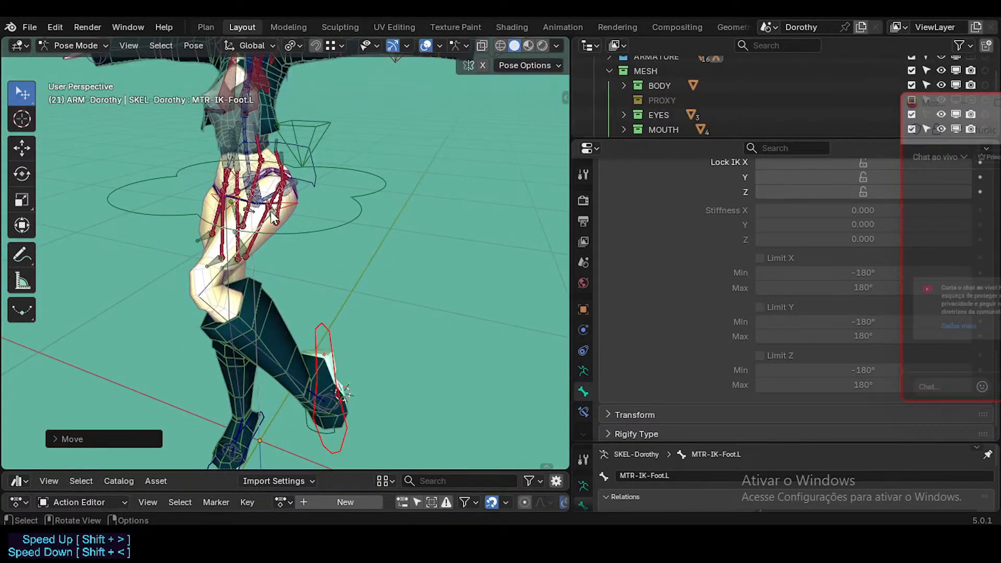
pyautogui.press('g')
pyautogui.click(236, 225)
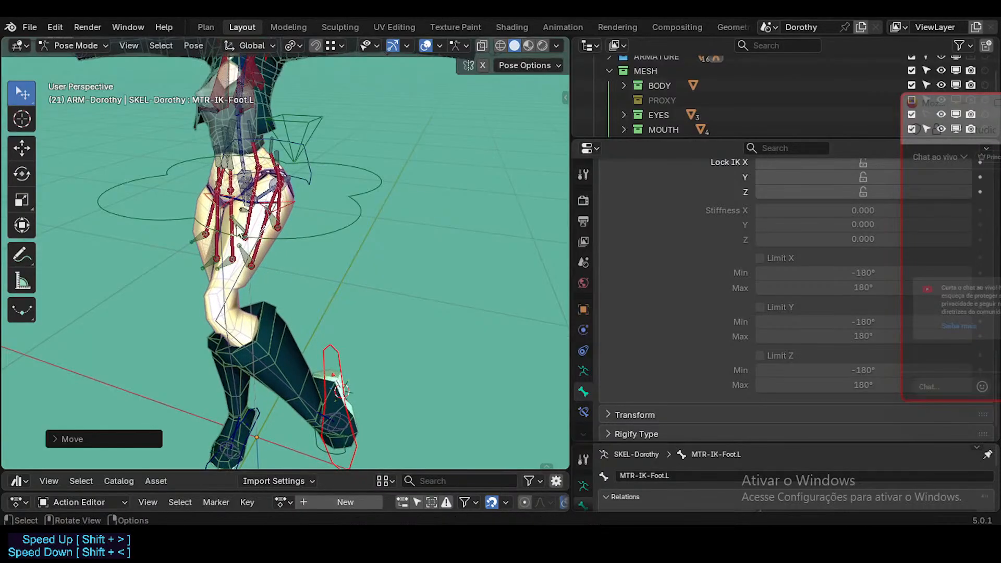
# Step: Examine the leverage bones and mesh deformation around the left hip and thigh from several angles
pyautogui.moveTo(236, 224); pyautogui.dragTo(262, 201, button='middle')
pyautogui.moveTo(367, 158); pyautogui.dragTo(304, 205, button='middle')
pyautogui.moveTo(235, 228)
pyautogui.mouseDown(button='middle')
pyautogui.moveTo(261, 159)
pyautogui.moveTo(243, 229)
pyautogui.mouseUp(button='middle')
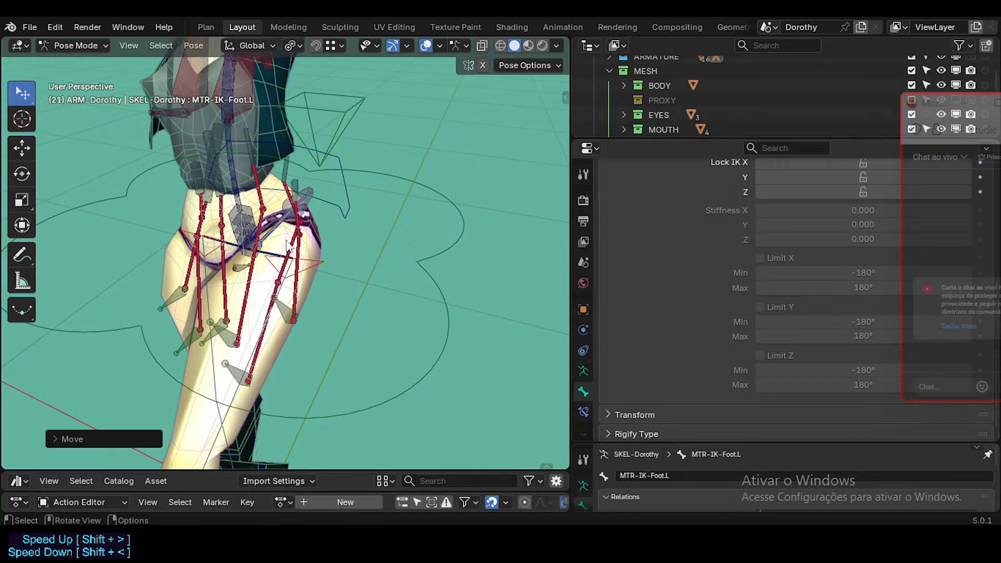
pyautogui.moveTo(274, 249); pyautogui.dragTo(295, 250, button='middle')
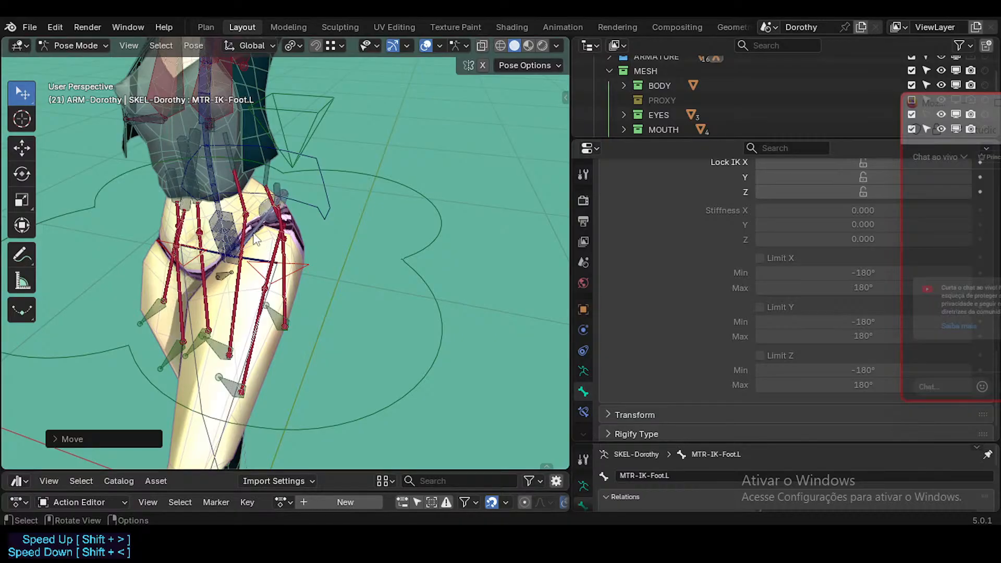
pyautogui.moveTo(250, 270)
pyautogui.mouseDown(button='middle')
pyautogui.moveTo(254, 288)
pyautogui.moveTo(244, 268)
pyautogui.moveTo(253, 273)
pyautogui.mouseUp(button='middle')
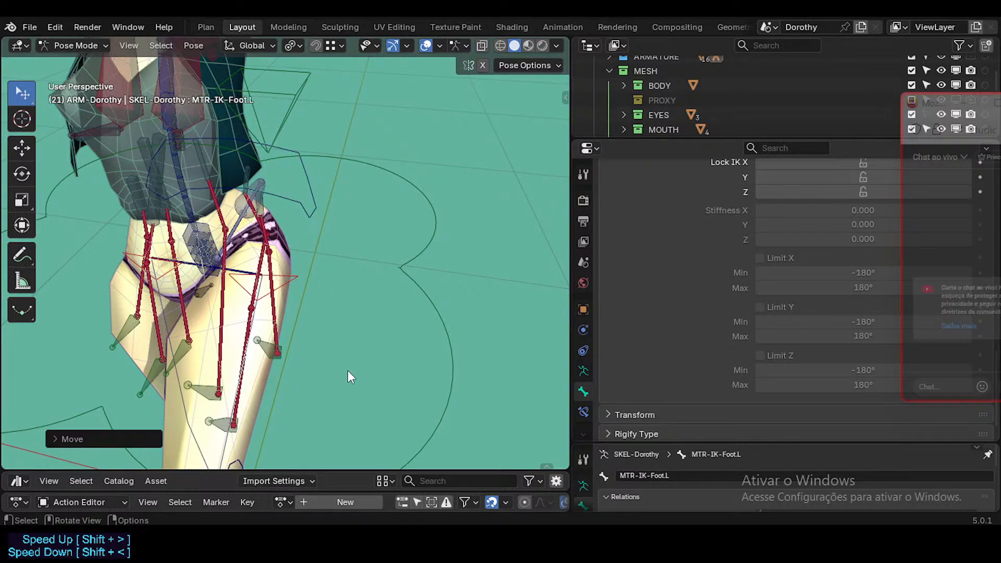
pyautogui.moveTo(333, 321); pyautogui.dragTo(73, 231, button='middle')
pyautogui.moveTo(365, 251); pyautogui.dragTo(405, 293, button='middle')
pyautogui.scroll(-2, 370, 352)
pyautogui.moveTo(370, 358); pyautogui.dragTo(374, 220, button='middle')
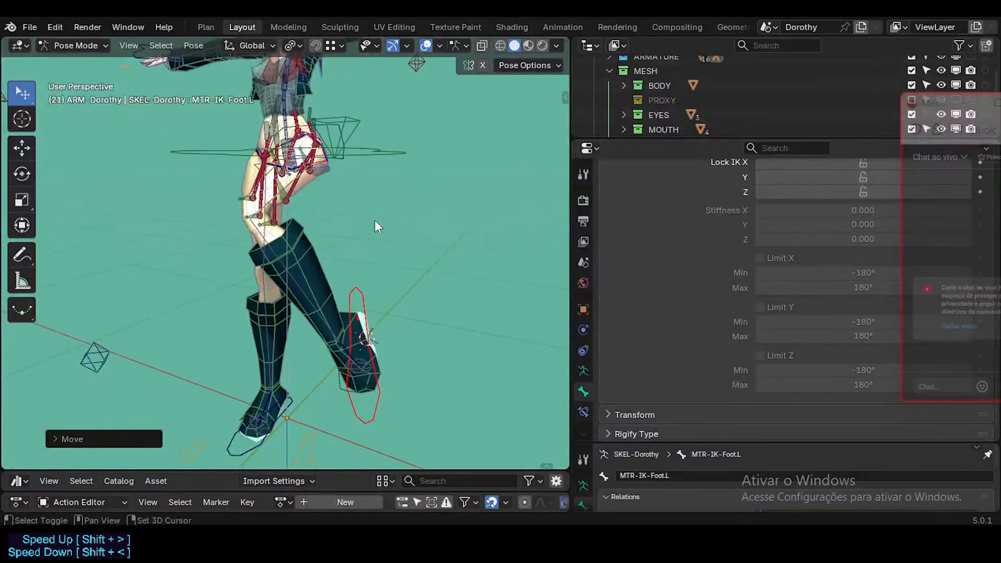
# Step: Raise the left foot IK control to lift the left thigh, and reposition it with the knee bent forward
pyautogui.press('g')
pyautogui.click(287, 210)
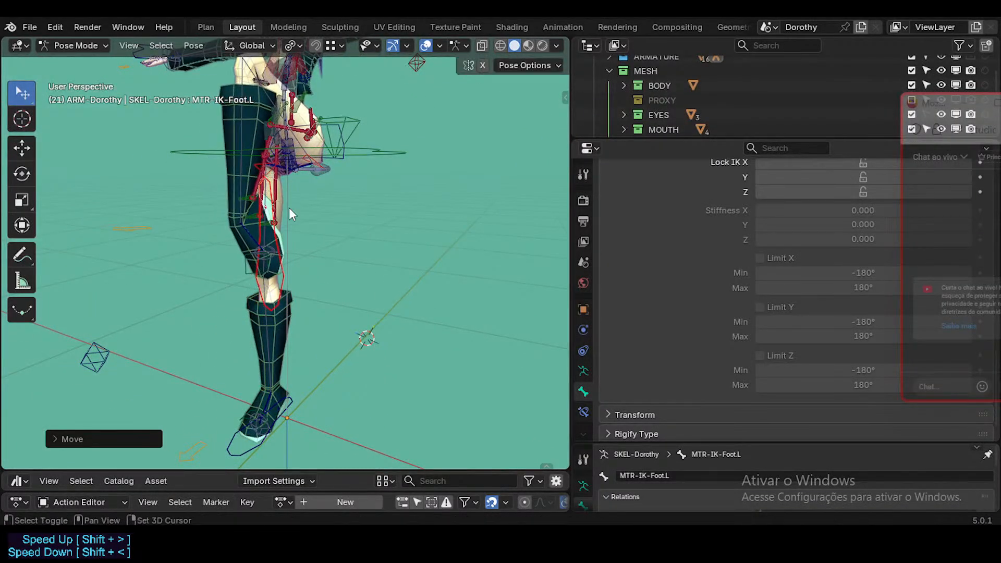
pyautogui.keyDown('shift'); pyautogui.moveTo(288, 207); pyautogui.dragTo(283, 271, button='middle'); pyautogui.keyUp('shift')
pyautogui.moveTo(276, 245); pyautogui.dragTo(262, 279, button='middle')
pyautogui.press('g')
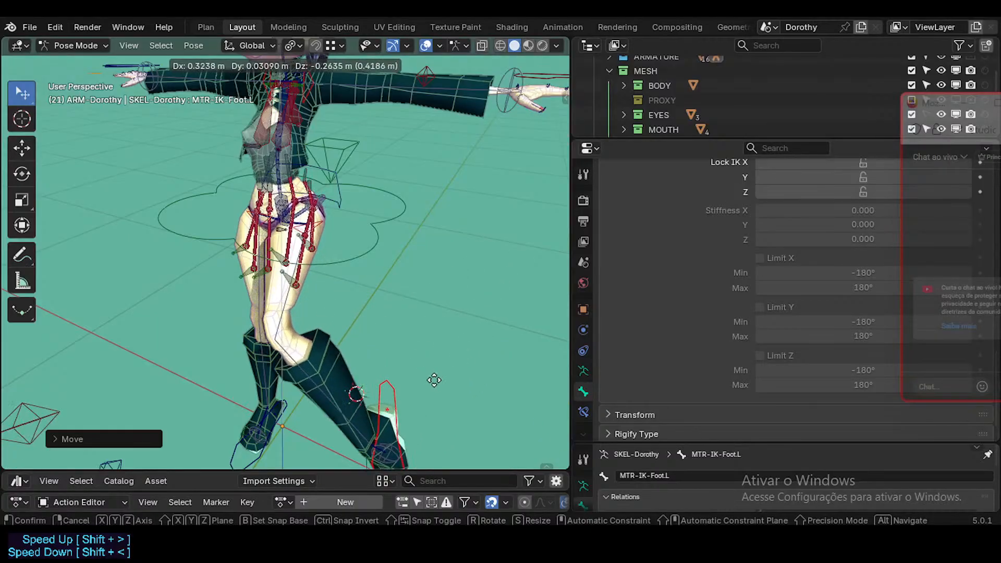
pyautogui.click(218, 299)
pyautogui.moveTo(274, 247); pyautogui.dragTo(248, 228, button='middle')
pyautogui.scroll(-2, 236, 284)
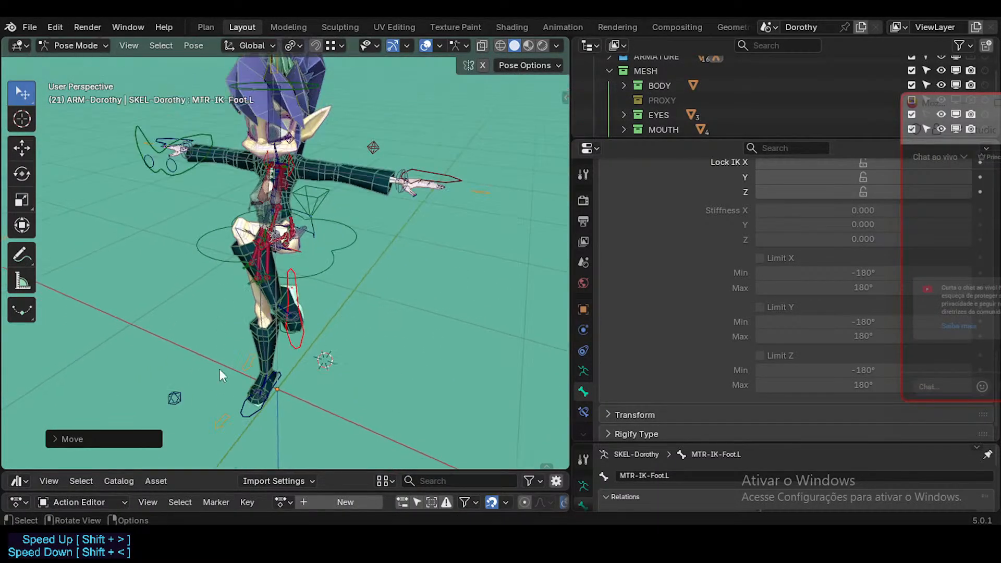
pyautogui.click(175, 397)
pyautogui.moveTo(180, 390); pyautogui.dragTo(237, 324, button='middle')
pyautogui.press('g')
pyautogui.rightClick(295, 210)
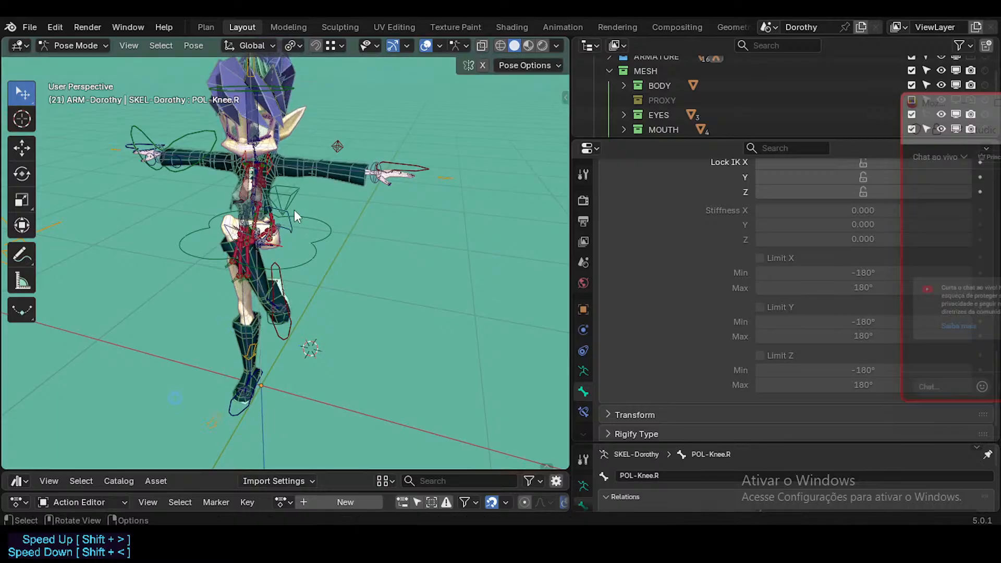
# Step: Examine the raised left leg and hip deformation up close and within the full-body pose
pyautogui.moveTo(294, 209); pyautogui.dragTo(215, 296, button='middle')
pyautogui.scroll(2, 215, 296)
pyautogui.keyDown('shift'); pyautogui.moveTo(231, 210); pyautogui.dragTo(225, 345, button='middle'); pyautogui.keyUp('shift')
pyautogui.scroll(2, 225, 350)
pyautogui.scroll(1, 229, 339)
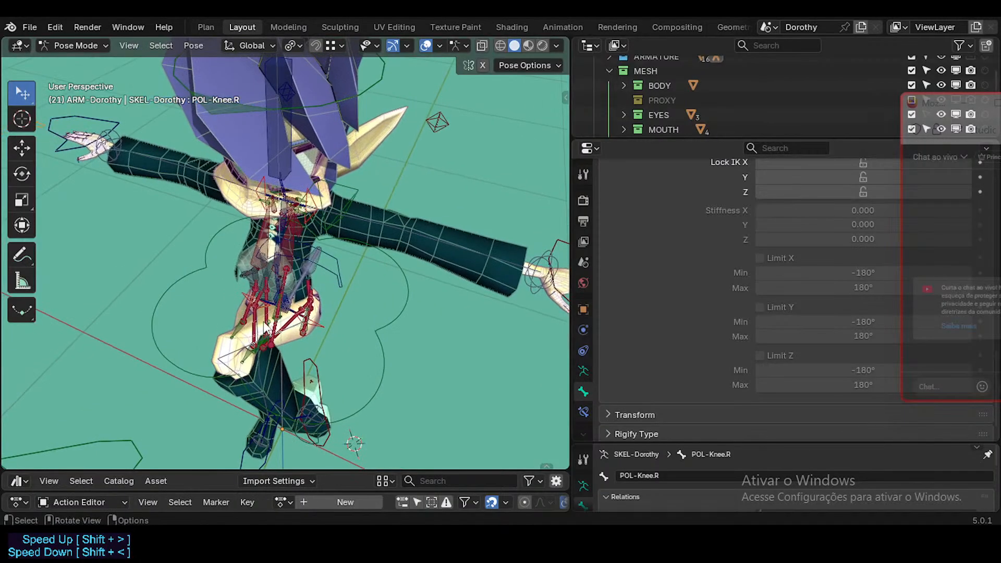
pyautogui.scroll(-2, 290, 311)
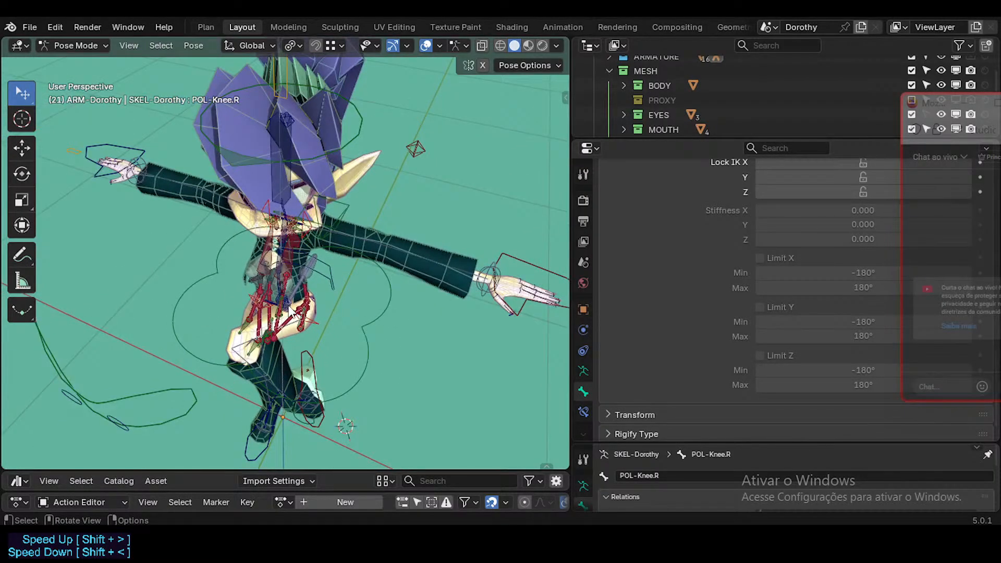
pyautogui.scroll(3, 299, 336)
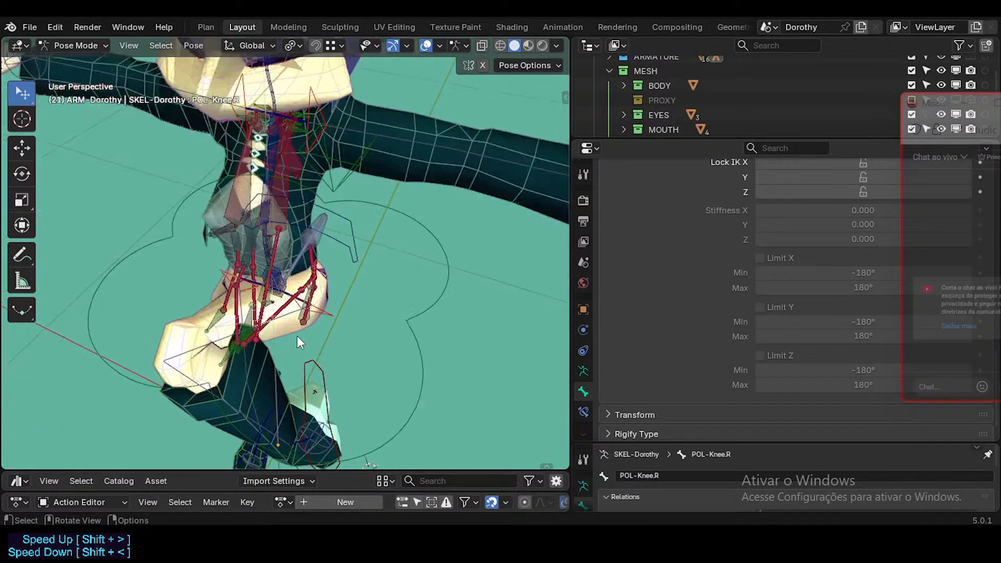
pyautogui.scroll(-6, 296, 335)
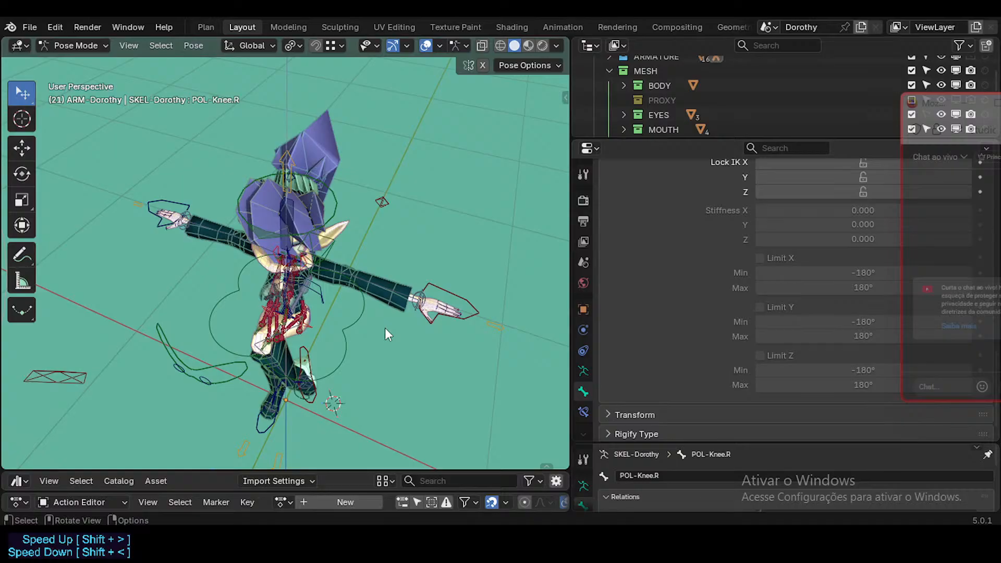
pyautogui.moveTo(368, 320); pyautogui.dragTo(376, 340, button='middle')
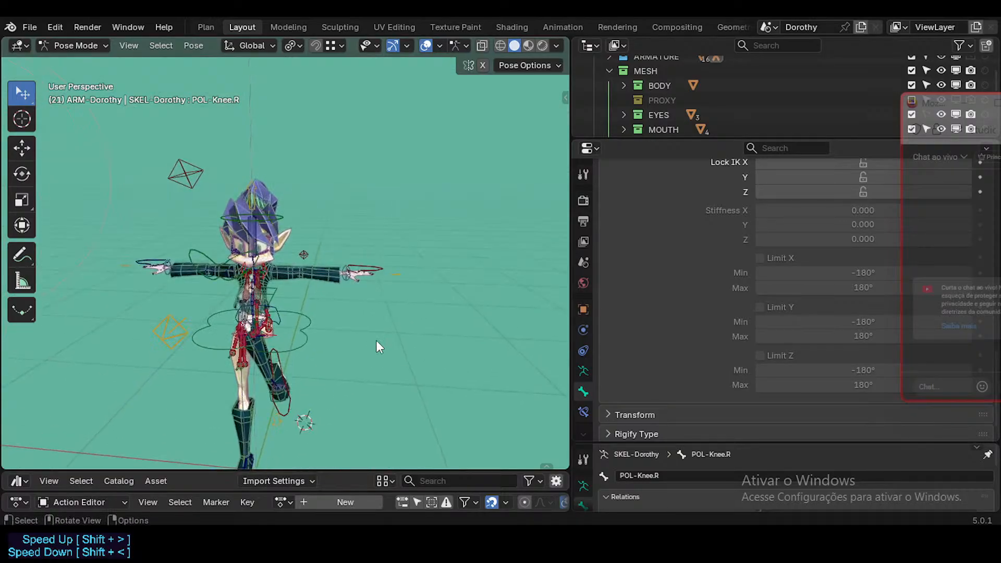
pyautogui.moveTo(316, 334); pyautogui.dragTo(282, 344, button='middle')
pyautogui.moveTo(210, 286); pyautogui.dragTo(240, 351, button='middle')
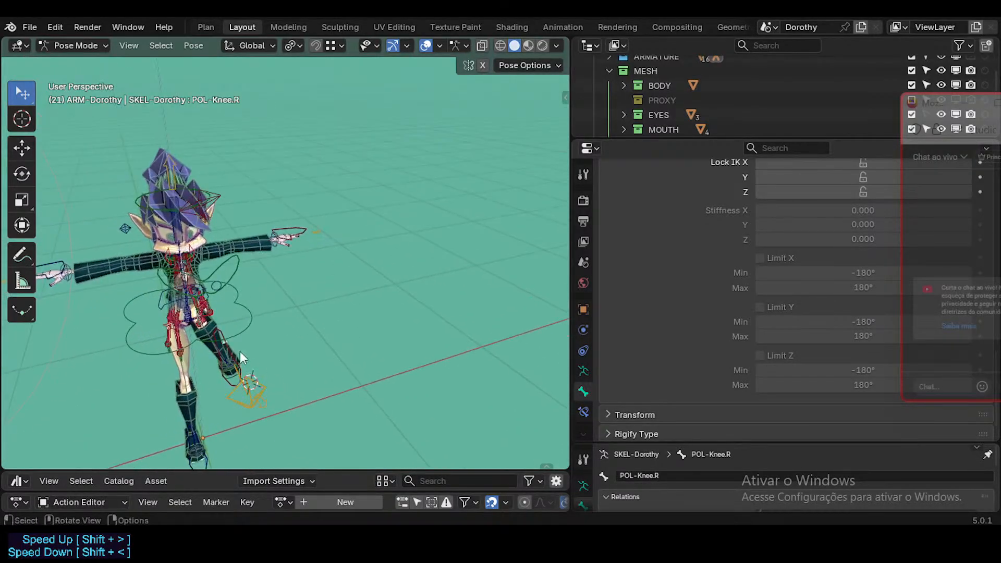
pyautogui.scroll(2, 227, 349)
pyautogui.scroll(-2, 246, 285)
pyautogui.scroll(2, 202, 283)
pyautogui.scroll(-2, 218, 307)
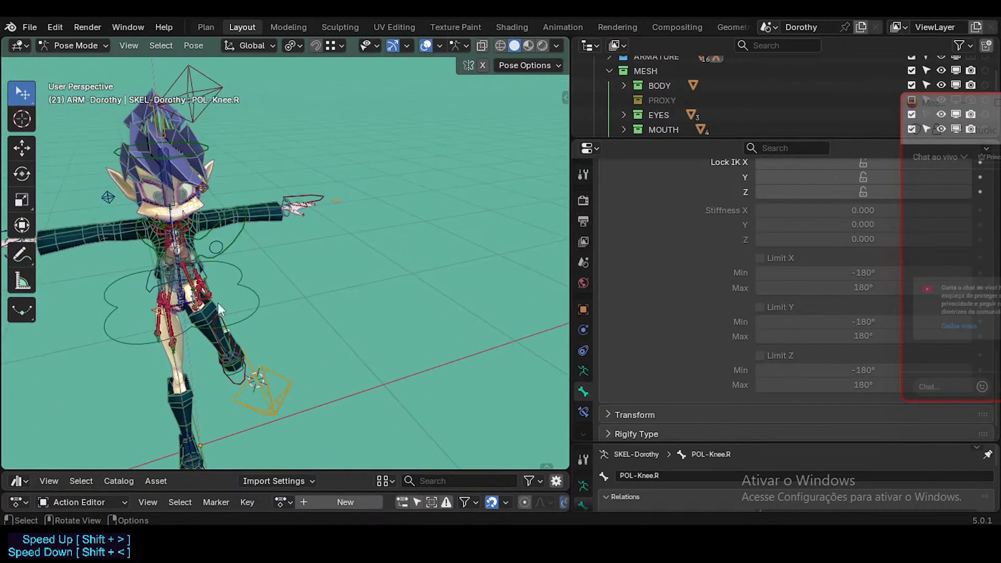
pyautogui.moveTo(220, 365); pyautogui.dragTo(248, 396, button='middle')
# Step: Move the left foot IK control MTR-IK-Foot.L outward so the left leg extends away from the body
pyautogui.click(216, 402)
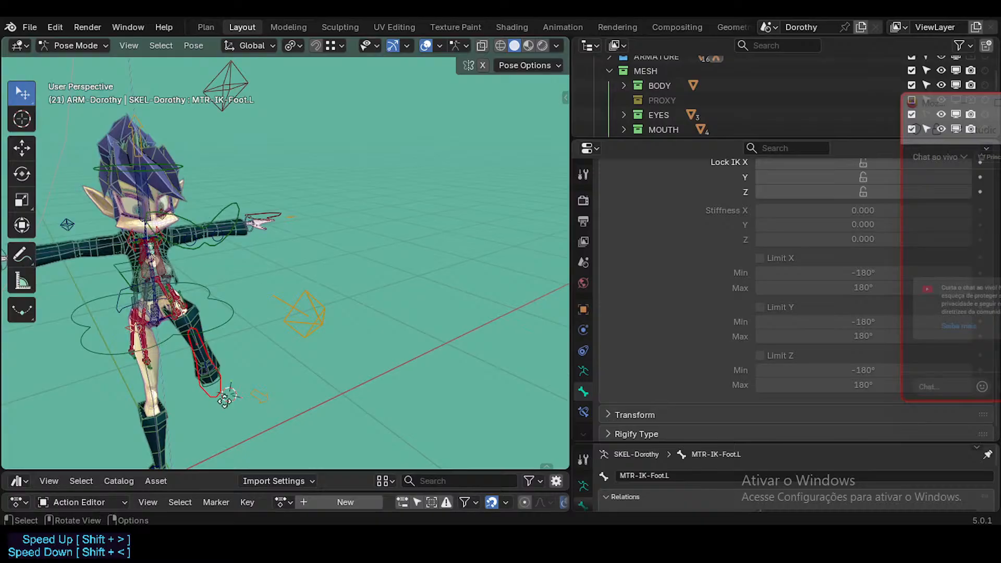
pyautogui.press('g')
pyautogui.click(344, 424)
# Step: Select the left knee pole target POL-Knee.L and move it up and outward to redirect the left knee
pyautogui.click(240, 283)
pyautogui.press('g')
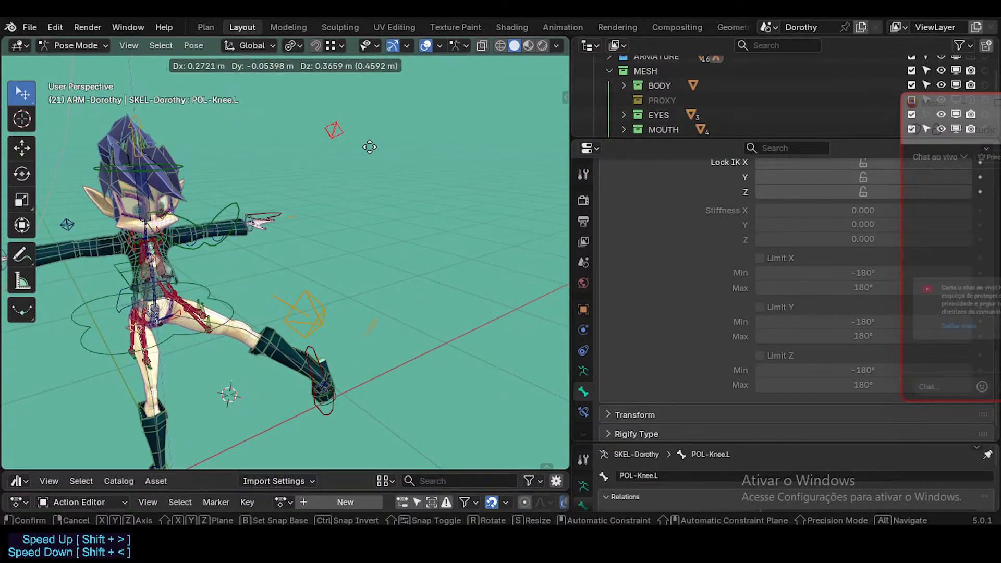
pyautogui.click(312, 176)
pyautogui.moveTo(311, 178); pyautogui.dragTo(209, 196, button='middle')
pyautogui.press('g')
pyautogui.click(394, 439)
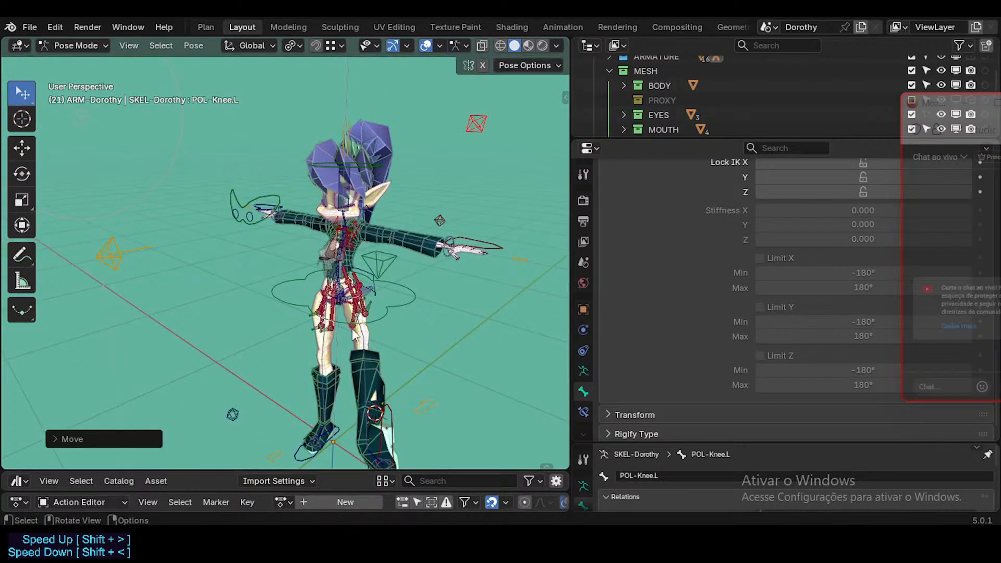
# Step: Select the left foot IK control MTR-IK-Foot.L and rotate it freely so the foot points outward
pyautogui.keyDown('shift'); pyautogui.moveTo(395, 438); pyautogui.dragTo(370, 407, button='middle'); pyautogui.keyUp('shift')
pyautogui.click(365, 419)
pyautogui.press('r')
pyautogui.press('r')
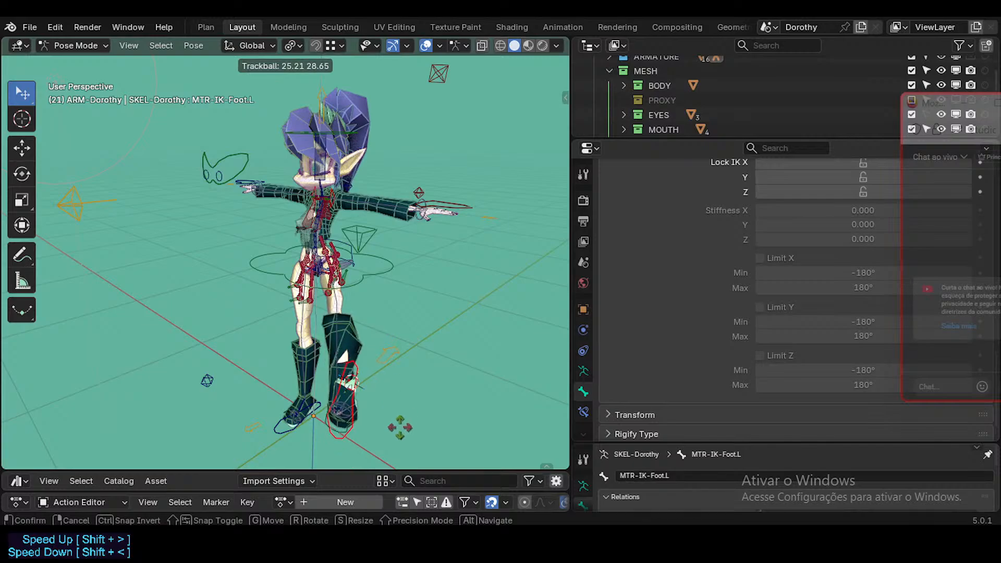
pyautogui.click(385, 355)
pyautogui.press('r')
pyautogui.press('r')
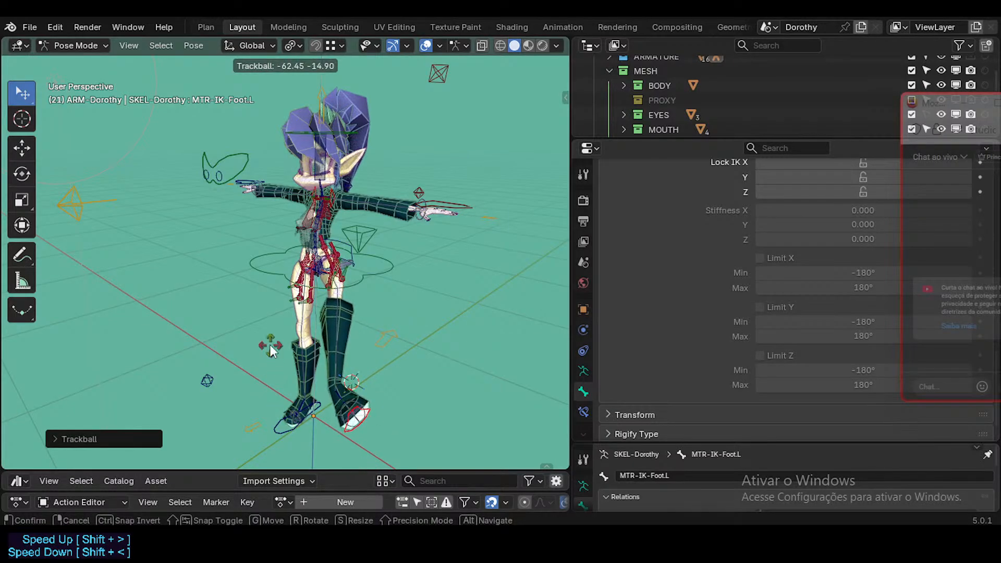
pyautogui.click(394, 344)
pyautogui.press('r')
pyautogui.click(389, 341)
# Step: Move MTR-IK-Foot.L upward and outward so the left thigh lifts sideways with the knee bent, and check the hip deformation
pyautogui.press('g')
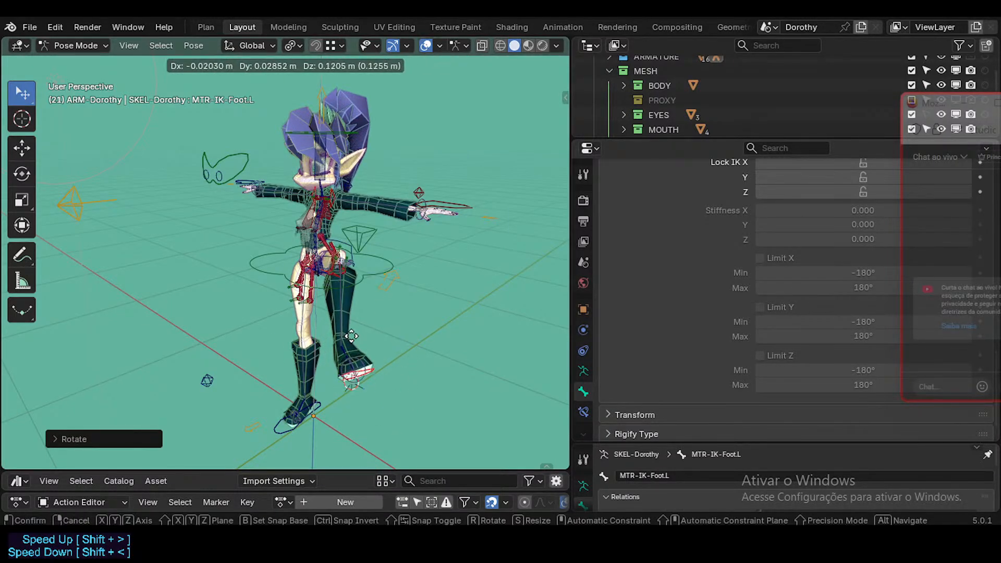
pyautogui.click(357, 317)
pyautogui.moveTo(360, 315); pyautogui.dragTo(436, 296, button='middle')
pyautogui.press('g')
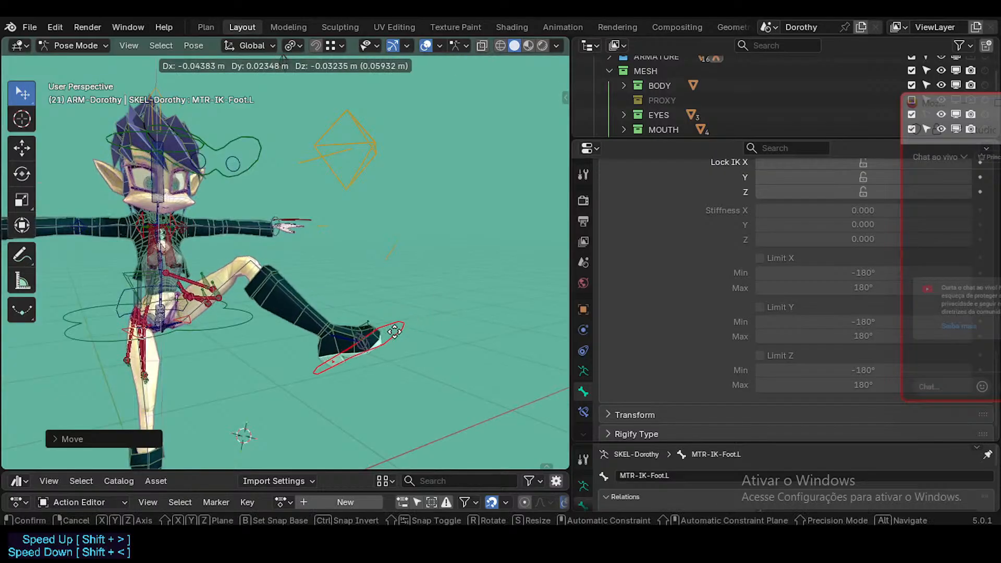
pyautogui.click(366, 354)
pyautogui.moveTo(358, 346); pyautogui.dragTo(190, 318, button='middle')
pyautogui.scroll(2, 191, 284)
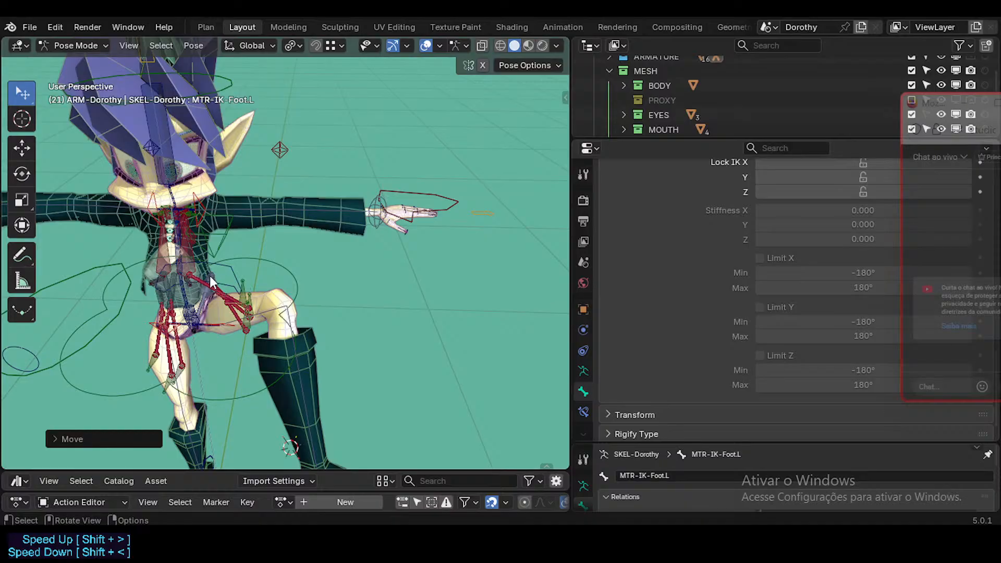
pyautogui.moveTo(282, 267); pyautogui.dragTo(222, 312, button='middle')
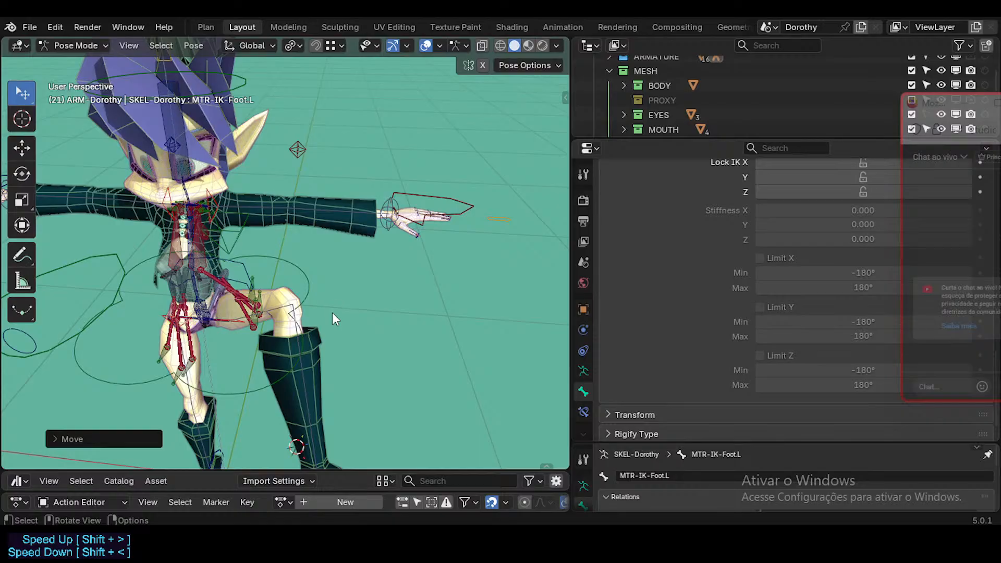
# Step: Shift MTR-IK-Foot.L outward and down in two moves so the left thigh slopes lower and the leg straightens
pyautogui.press('g')
pyautogui.click(307, 307)
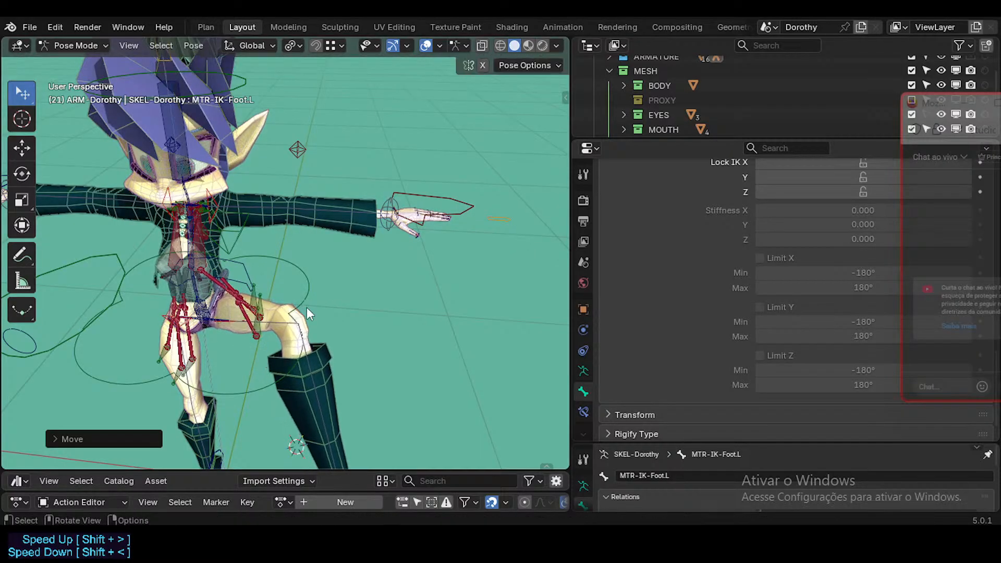
pyautogui.press('g')
pyautogui.click(327, 335)
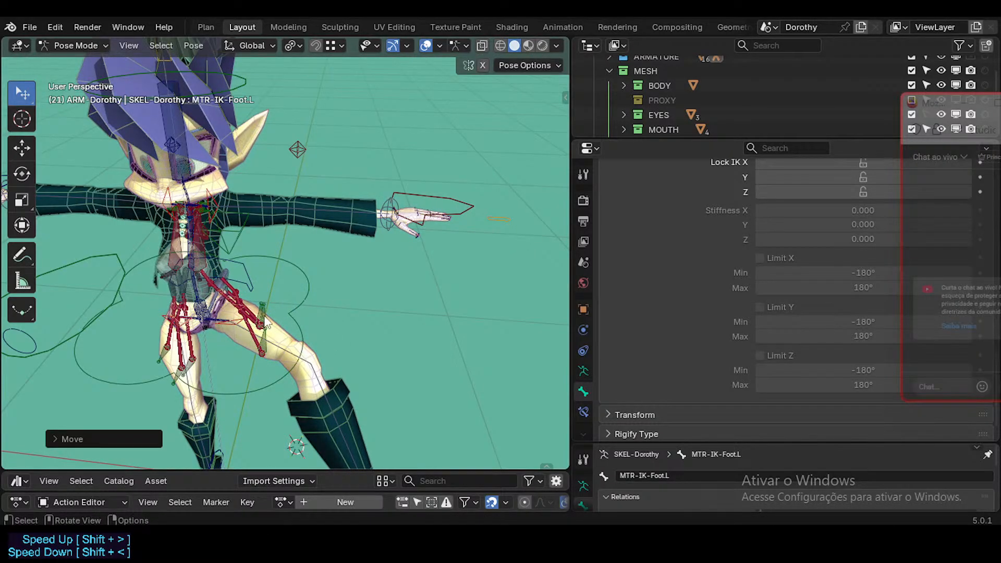
pyautogui.scroll(2, 262, 305)
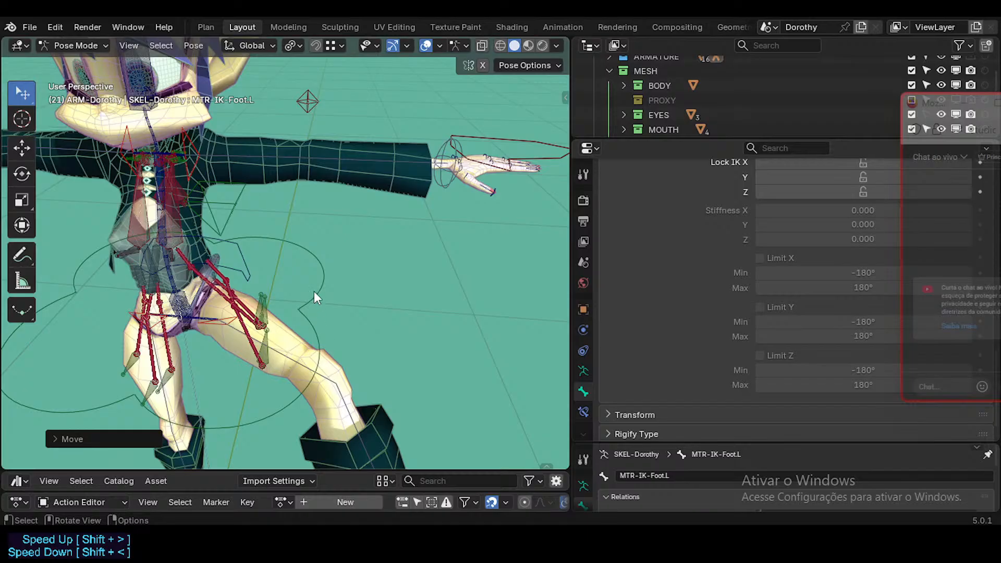
# Step: Raise MTR-IK-Foot.L to bend the left knee up high, and lower the control again
pyautogui.press('g')
pyautogui.click(304, 265)
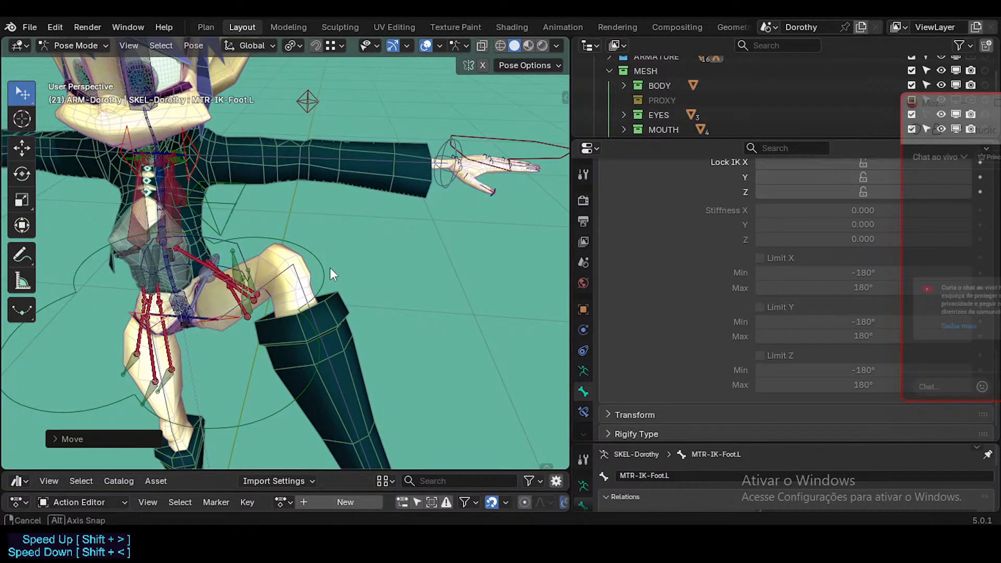
pyautogui.moveTo(330, 267); pyautogui.dragTo(316, 263, button='middle')
pyautogui.press('g')
pyautogui.click(320, 343)
# Step: Select all bones and clear their location to return the rig to its rest stance
pyautogui.press('a')
pyautogui.hotkey('alt', 'g')
pyautogui.scroll(1, 334, 301)
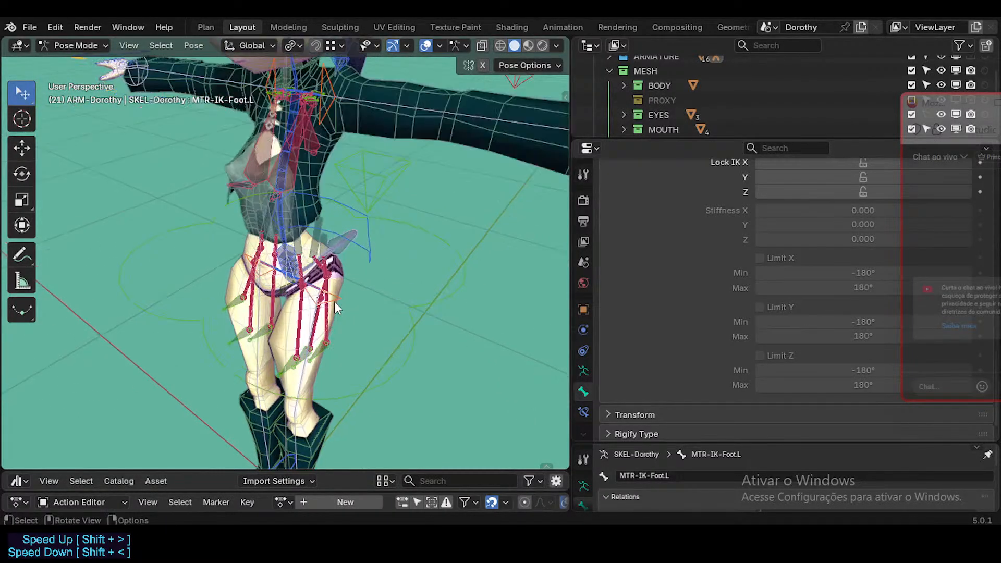
# Step: Inspect the outer left hip bones by selecting MCH-LeverageLeg-SdOut.L, CTL-Thigh.L and HLP3-LeverageLeg-SdOut.L
pyautogui.moveTo(333, 302); pyautogui.dragTo(262, 282, button='middle')
pyautogui.scroll(2, 330, 332)
pyautogui.moveTo(330, 332); pyautogui.dragTo(420, 253, button='middle')
pyautogui.click(323, 235)
pyautogui.click(360, 220)
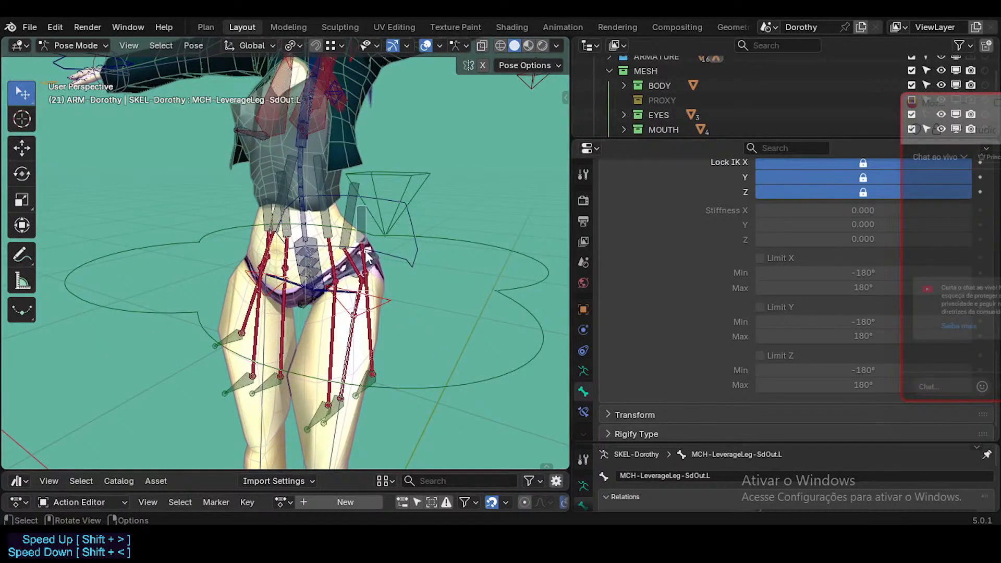
pyautogui.click(355, 291)
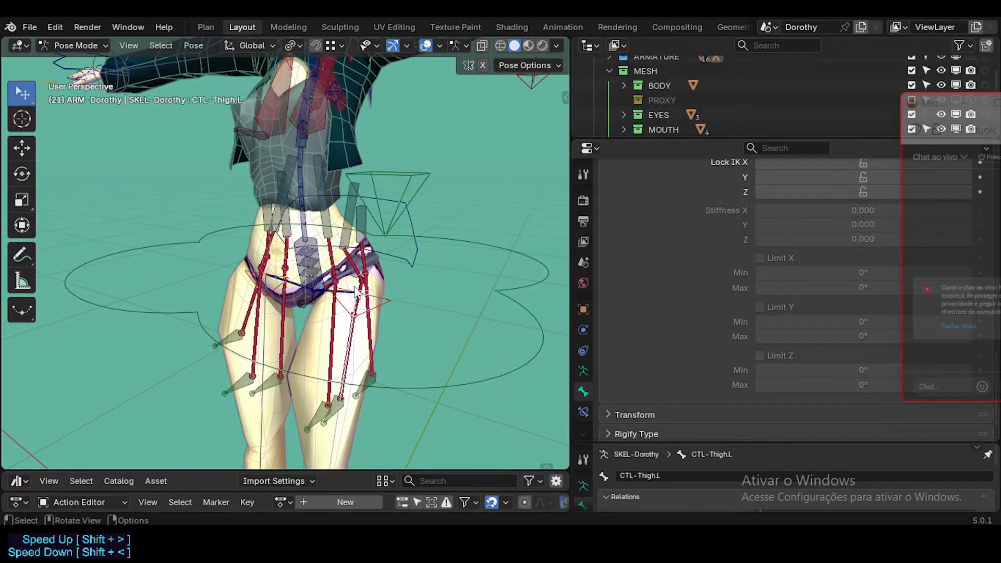
pyautogui.click(364, 257)
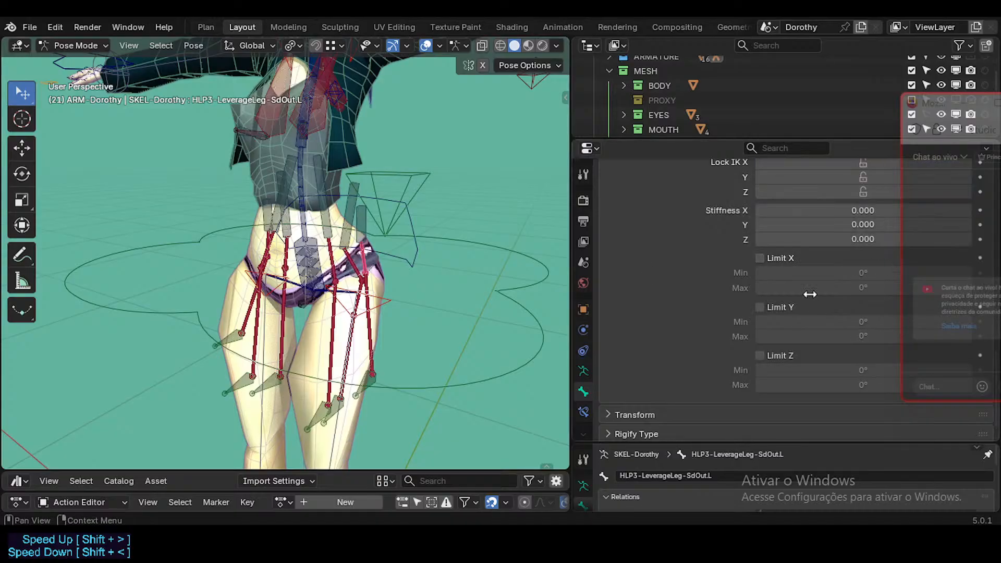
# Step: Show the bone axes around the left hip to compare the leverage bone orientations, and hide them again
pyautogui.keyDown('shift'); pyautogui.moveTo(459, 308); pyautogui.dragTo(423, 297, button='middle'); pyautogui.keyUp('shift')
pyautogui.scroll(3, 423, 297)
pyautogui.hotkey('ctrl', 'x')
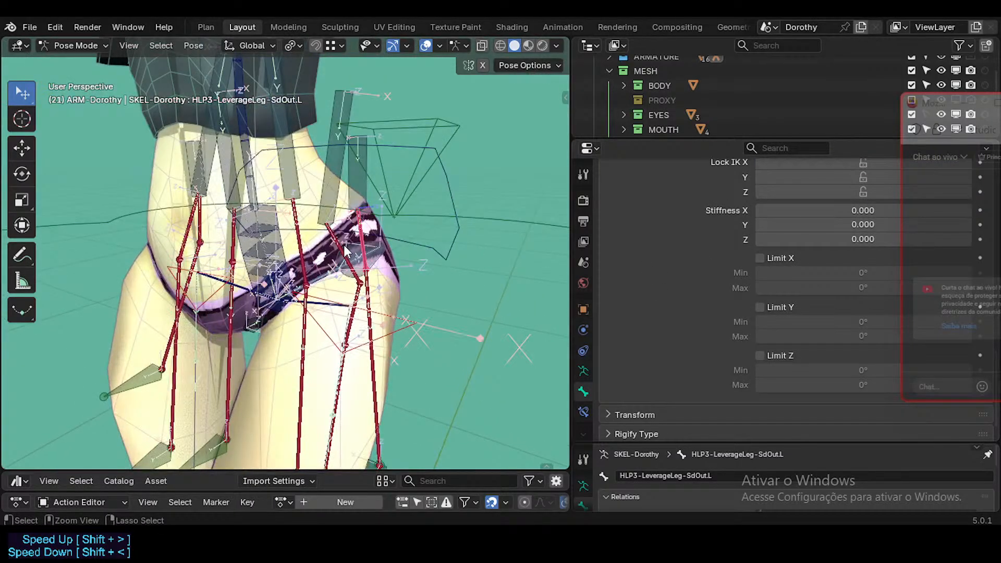
pyautogui.click(343, 246)
pyautogui.hotkey('ctrl', 'x')
pyautogui.click(334, 208)
# Step: Select ARC-FK-Leg.L and the outer leverage target TGT-IK-LeverageLeg-Sd-Out.L to trace how the leverage chain follows the leg
pyautogui.click(380, 312)
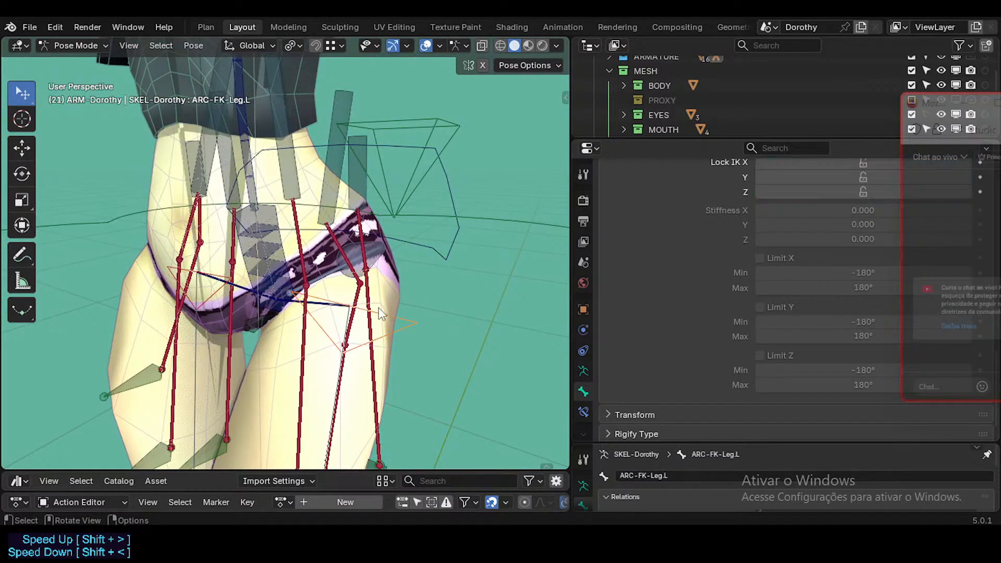
pyautogui.scroll(-2, 383, 328)
pyautogui.scroll(-3, 385, 357)
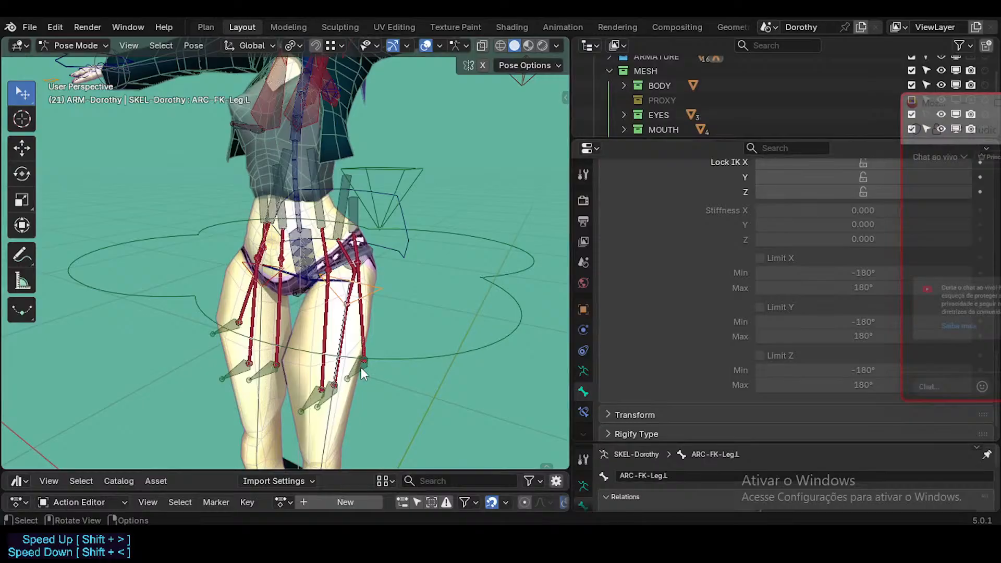
pyautogui.click(362, 367)
pyautogui.scroll(-4, 364, 375)
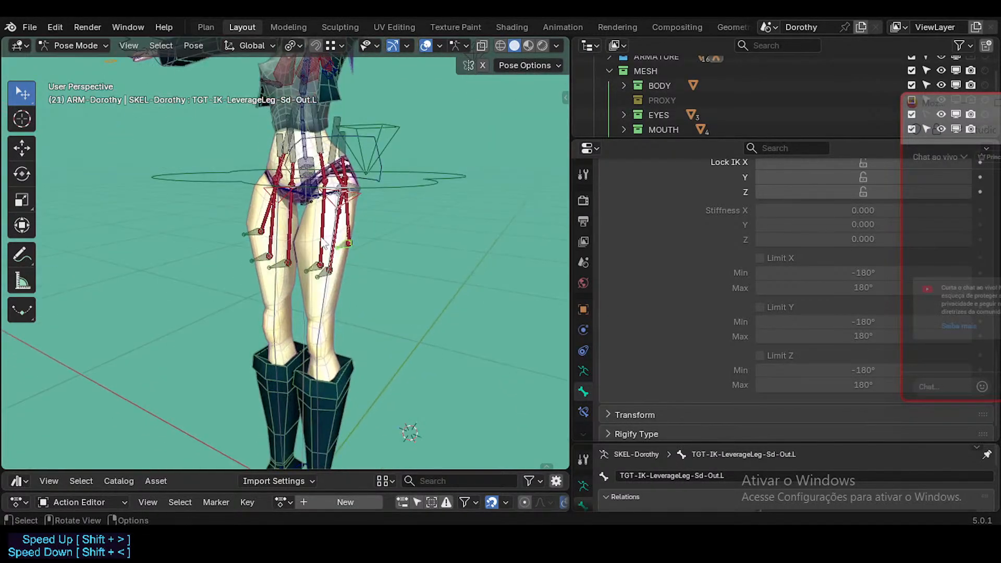
pyautogui.scroll(-3, 323, 354)
pyautogui.scroll(2, 293, 409)
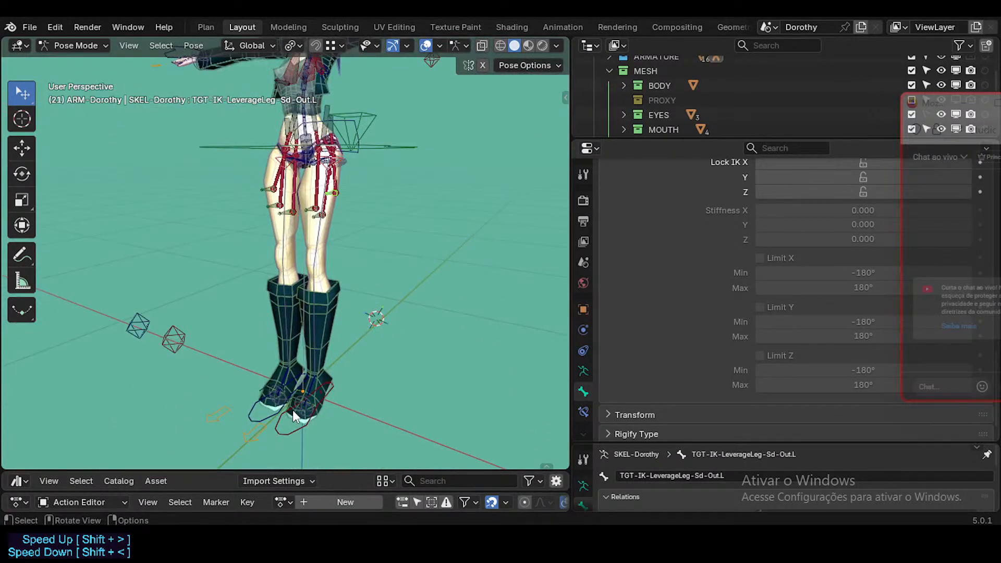
# Step: Select the left foot IK control and raise it in two moves so the left knee bends upward
pyautogui.click(289, 438)
pyautogui.press('g')
pyautogui.click(301, 296)
pyautogui.keyDown('shift'); pyautogui.moveTo(301, 292); pyautogui.dragTo(307, 326, button='middle'); pyautogui.keyUp('shift')
pyautogui.moveTo(307, 325); pyautogui.dragTo(410, 346, button='middle')
pyautogui.press('g')
pyautogui.click(301, 264)
# Step: Move MTR-IK-Foot.L forward in side view so the left thigh lies nearly horizontal with the shin hanging down
pyautogui.moveTo(302, 264); pyautogui.dragTo(125, 273, button='middle')
pyautogui.keyDown('shift'); pyautogui.moveTo(336, 274); pyautogui.dragTo(395, 359, button='middle'); pyautogui.keyUp('shift')
pyautogui.press('g')
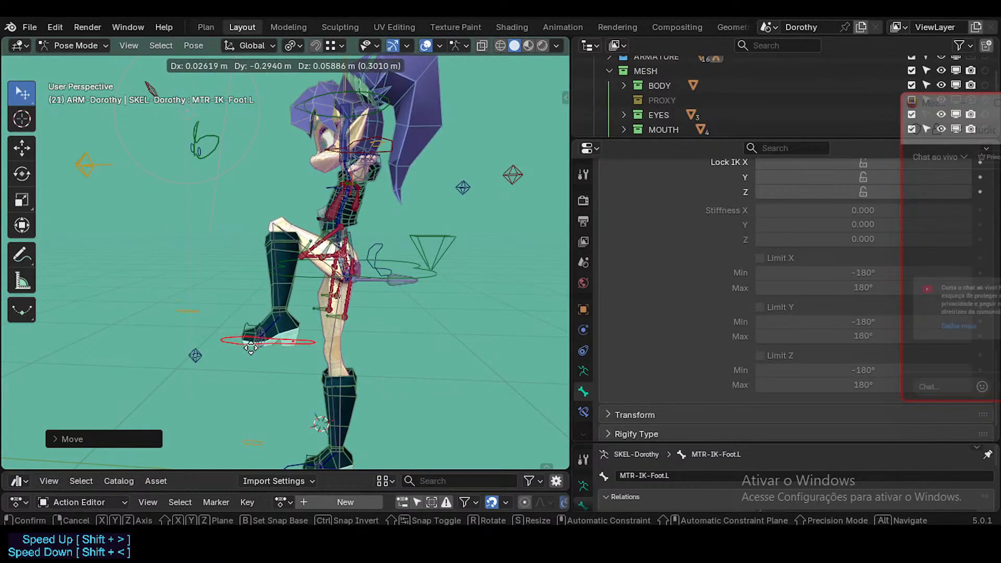
pyautogui.click(258, 312)
pyautogui.scroll(3, 275, 275)
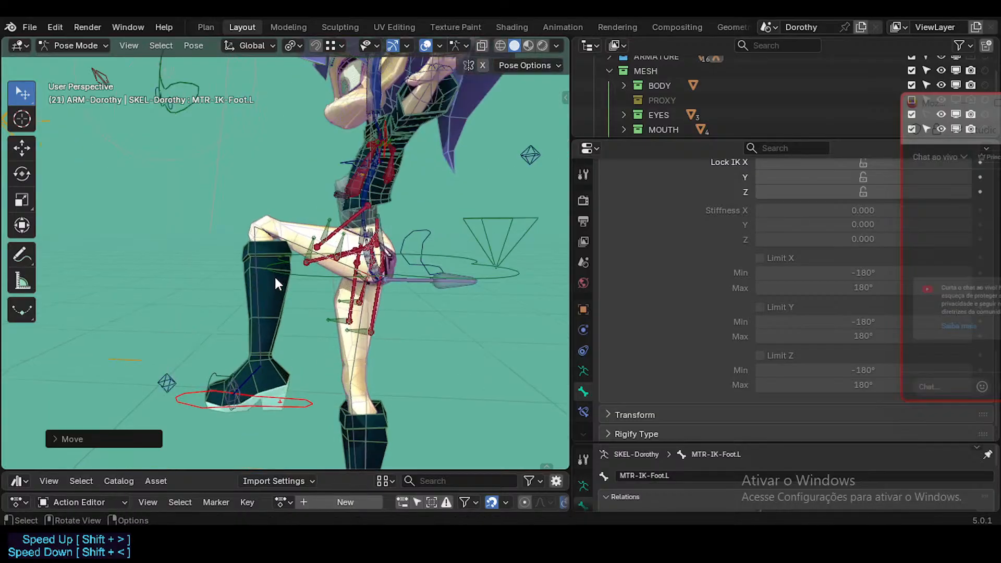
# Step: Lower and raise MTR-IK-Foot.L once more to test the hip, leaving the left thigh lifted forward
pyautogui.moveTo(274, 275); pyautogui.dragTo(457, 308, button='middle')
pyautogui.press('g')
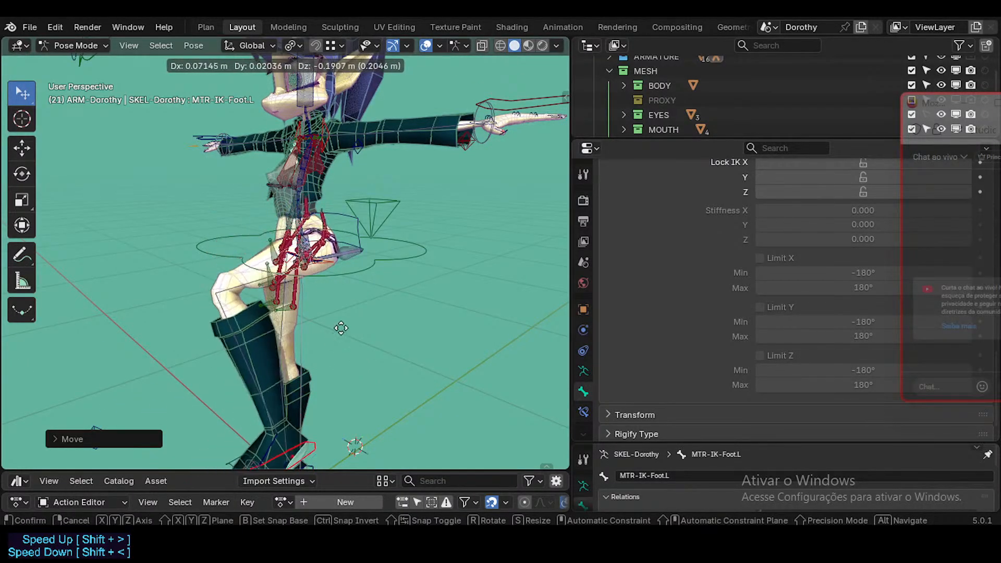
pyautogui.click(356, 268)
pyautogui.moveTo(355, 268); pyautogui.dragTo(383, 257, button='middle')
pyautogui.scroll(2, 305, 258)
# Step: Solo the HLP-Fan bone collection to display the fan helper bones
pyautogui.press('n')
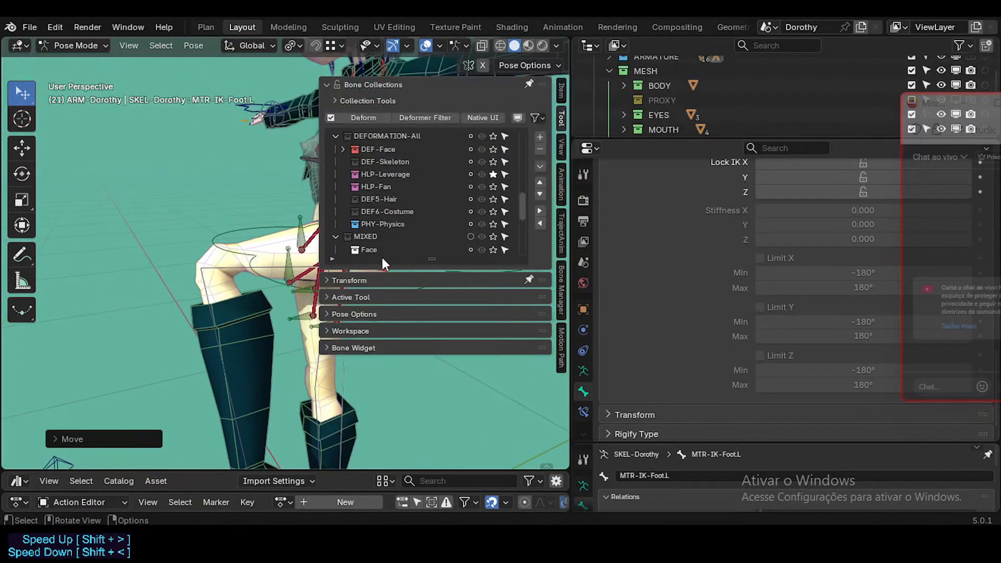
pyautogui.click(493, 186)
pyautogui.press('n')
# Step: Inspect the fan helper bones on the raised leg by selecting DEF3-FanPelvisHip.L and HLP3-FanKneeThigh.L
pyautogui.moveTo(392, 218); pyautogui.dragTo(484, 277, button='middle')
pyautogui.scroll(5, 448, 250)
pyautogui.click(485, 276)
pyautogui.moveTo(396, 313); pyautogui.dragTo(227, 236, button='middle')
pyautogui.scroll(-3, 329, 330)
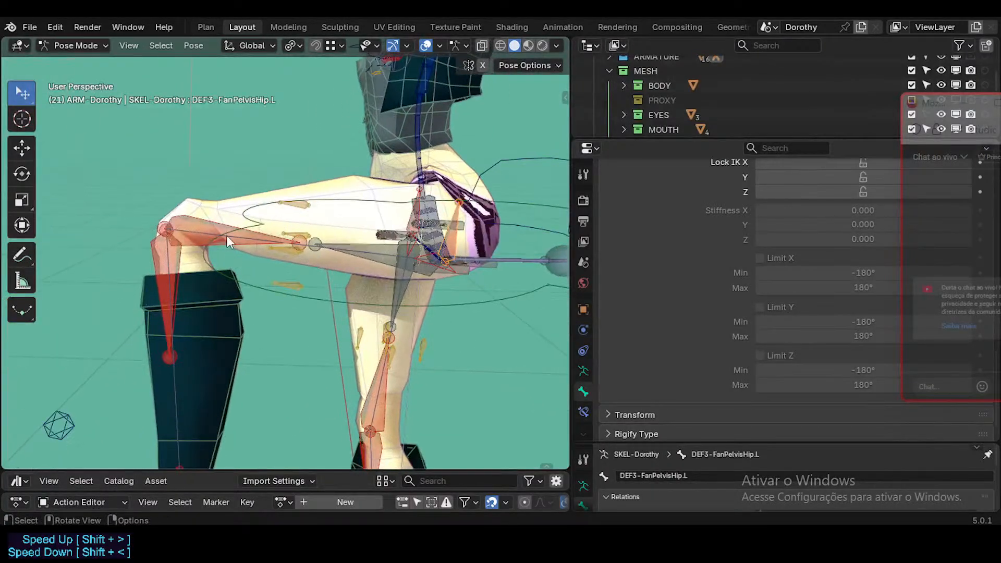
pyautogui.moveTo(173, 273); pyautogui.dragTo(187, 259, button='middle')
pyautogui.scroll(-4, 188, 295)
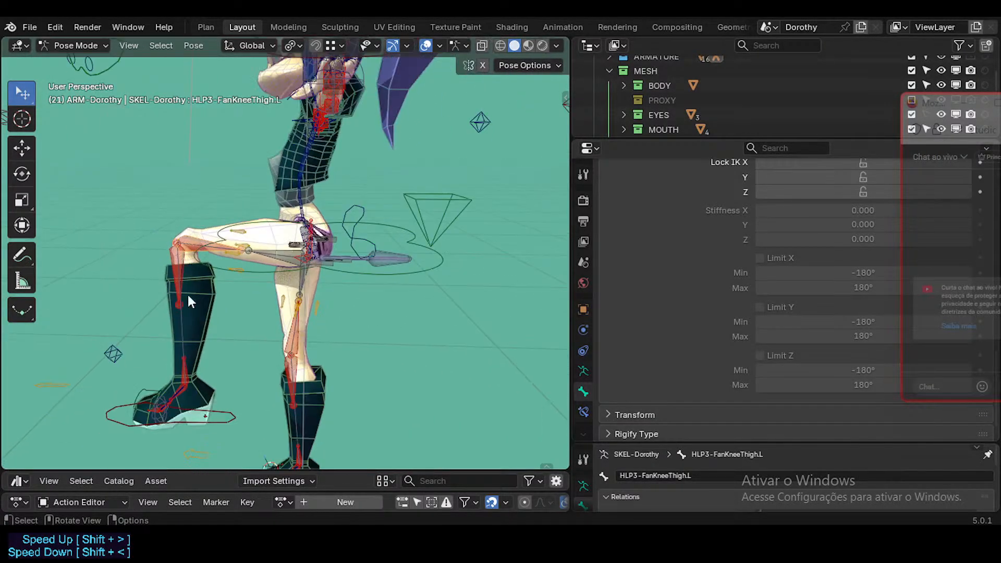
# Step: Move the left foot IK control back so the left thigh comes down beside the right leg
pyautogui.keyDown('shift'); pyautogui.moveTo(188, 295); pyautogui.dragTo(211, 299, button='middle'); pyautogui.keyUp('shift')
pyautogui.moveTo(237, 400); pyautogui.dragTo(314, 71)
pyautogui.moveTo(289, 270); pyautogui.dragTo(60, 217, button='middle')
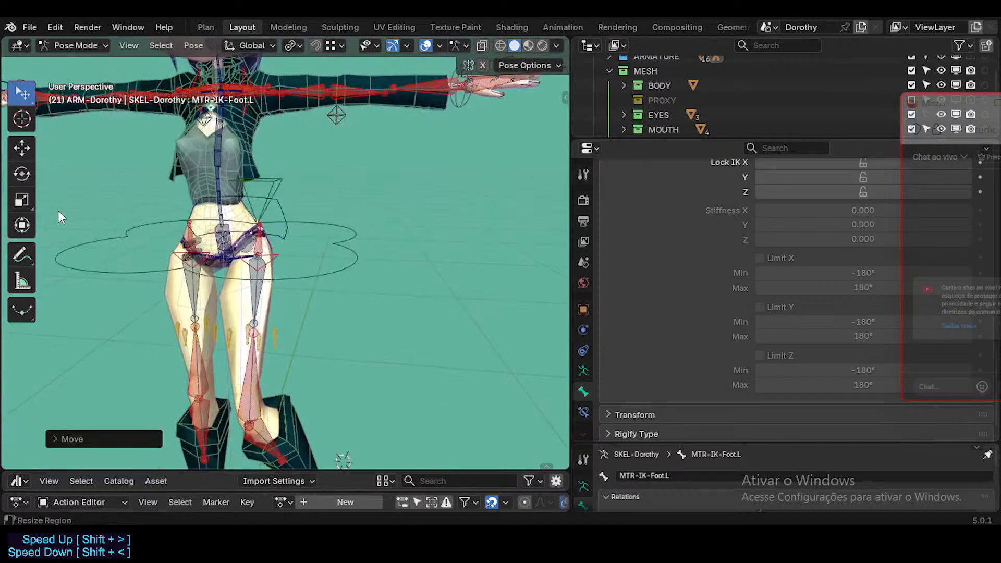
pyautogui.scroll(-2, 297, 344)
pyautogui.keyDown('shift'); pyautogui.moveTo(297, 347); pyautogui.dragTo(295, 304, button='middle'); pyautogui.keyUp('shift')
# Step: Lift MTR-IK-Foot.L and shift it outward behind the body so the shin bends back with the thigh pointing down
pyautogui.press('g')
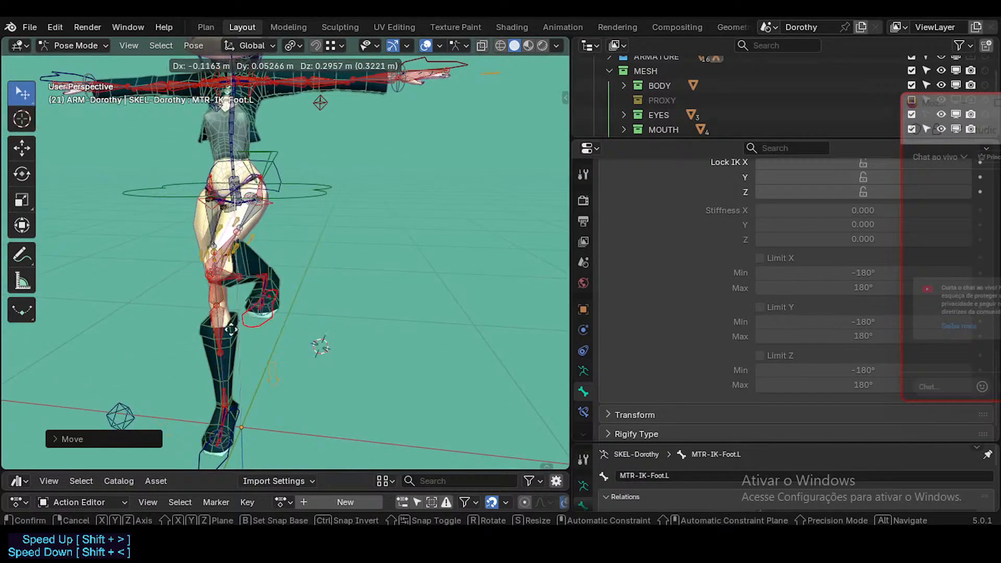
pyautogui.click(265, 363)
pyautogui.moveTo(264, 361); pyautogui.dragTo(307, 329, button='middle')
pyautogui.press('g')
pyautogui.click(328, 338)
pyautogui.moveTo(284, 224); pyautogui.dragTo(239, 252, button='middle')
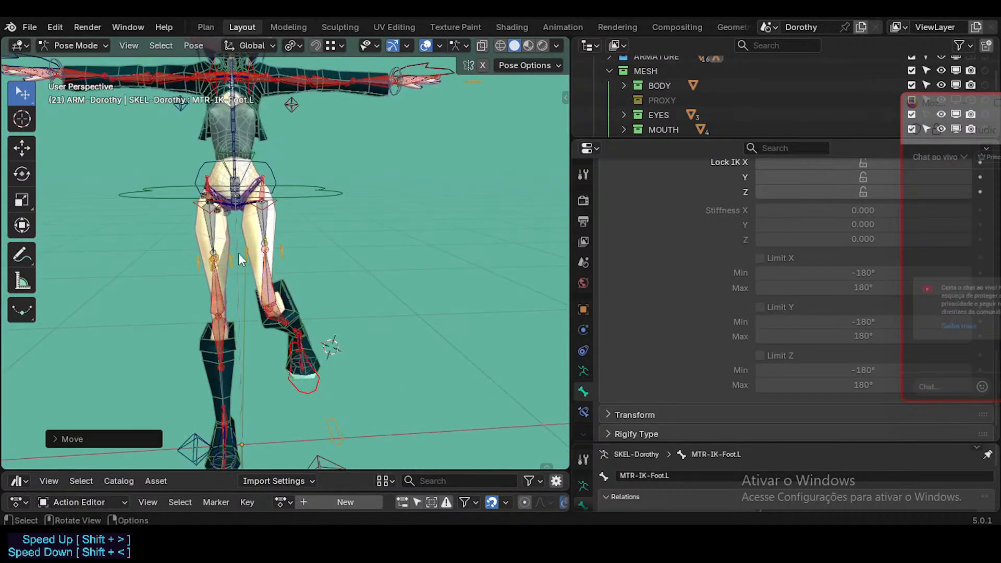
pyautogui.scroll(2, 285, 208)
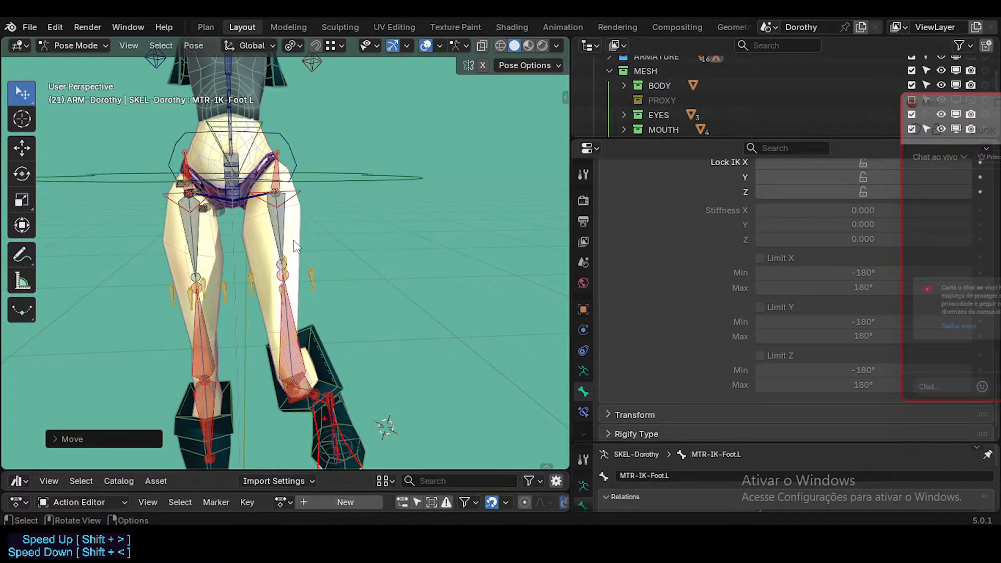
# Step: Bring MTR-IK-Foot.L forward and upward, and move it so the left knee crosses in front of the right leg
pyautogui.moveTo(373, 290); pyautogui.dragTo(262, 246, button='middle')
pyautogui.press('g')
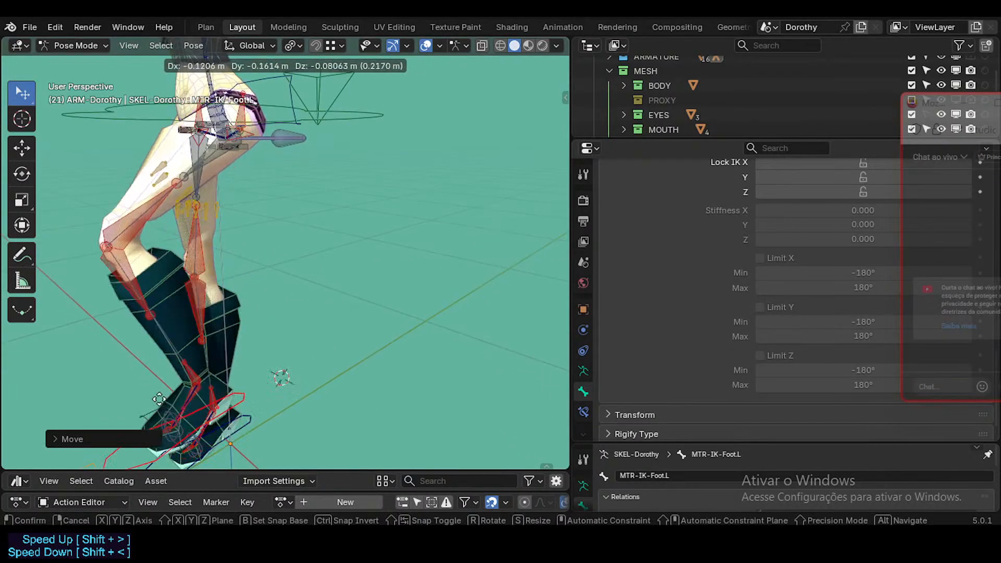
pyautogui.click(110, 270)
pyautogui.moveTo(270, 164); pyautogui.dragTo(280, 286, button='middle')
pyautogui.press('g')
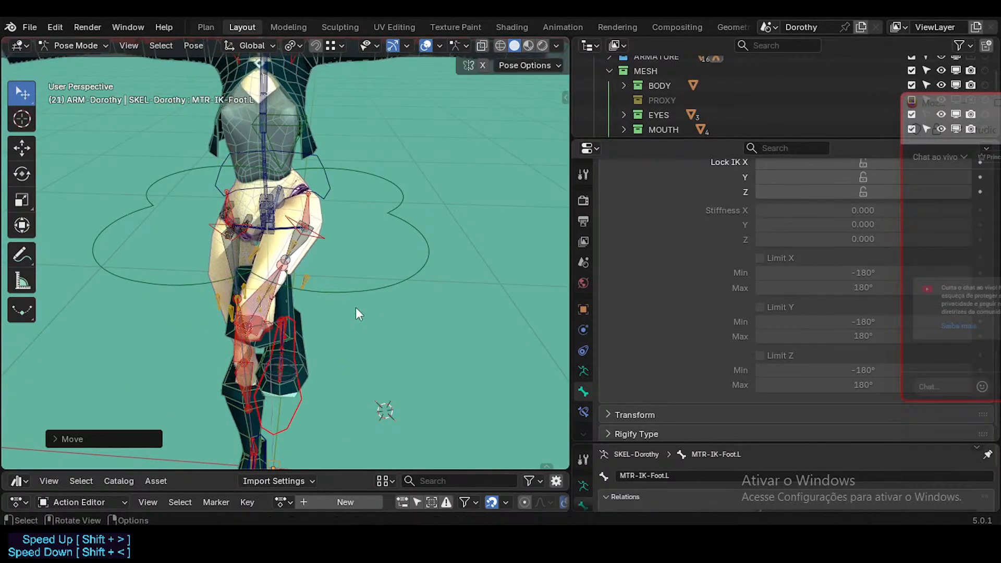
# Step: Swing MTR-IK-Foot.L backward in side view and rotate it so the foot follows the leg extended behind
pyautogui.moveTo(358, 311); pyautogui.dragTo(159, 230, button='middle')
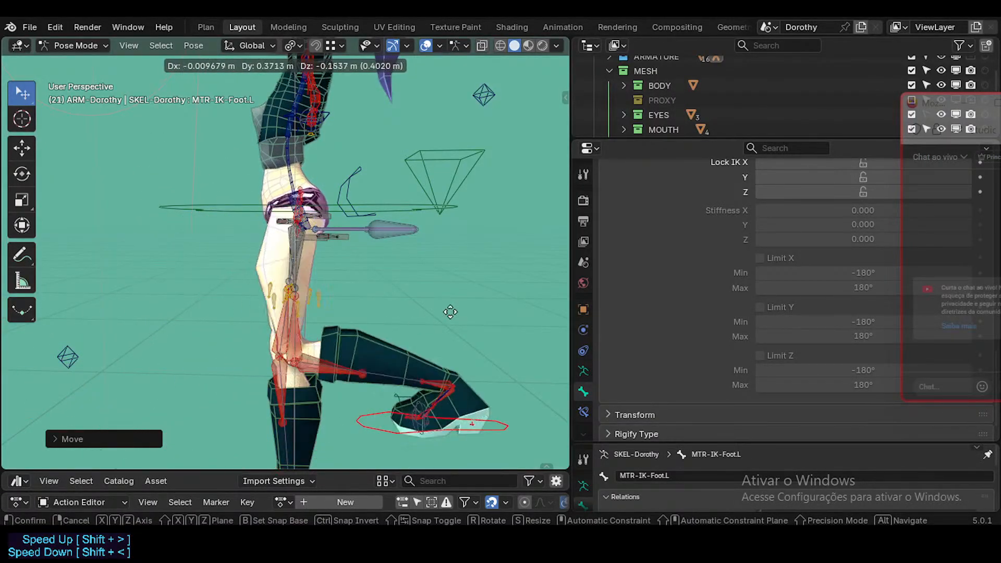
pyautogui.click(453, 331)
pyautogui.press('r')
pyautogui.click(482, 281)
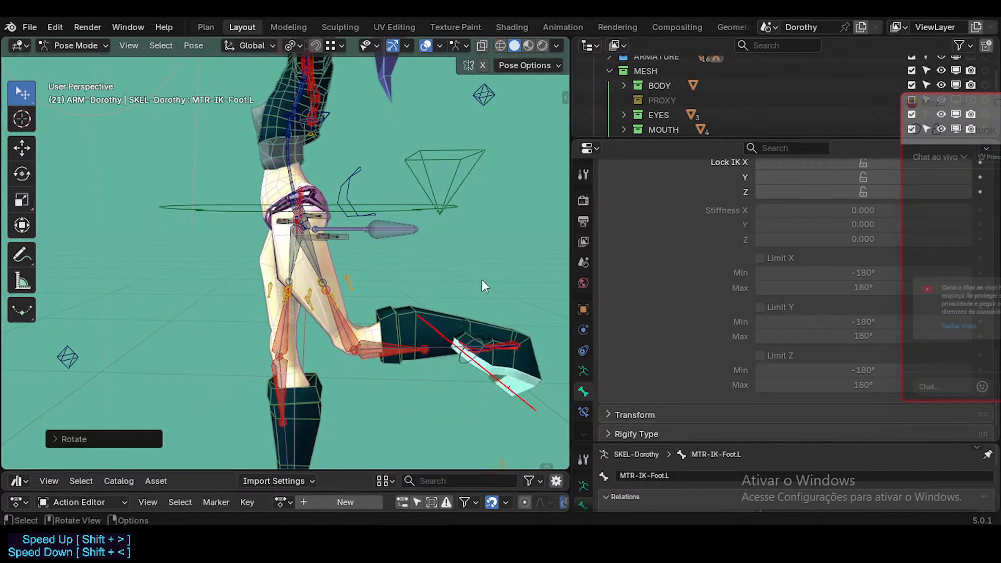
pyautogui.press('r')
pyautogui.click(501, 389)
# Step: Select the fan bone MCH-FanPelvisThigh.L, open its bone constraints, and move the overlapping chat window clear of the Copy Rotation settings
pyautogui.scroll(1, 351, 256)
pyautogui.moveTo(350, 256); pyautogui.dragTo(336, 263, button='middle')
pyautogui.scroll(1, 336, 263)
pyautogui.moveTo(336, 263); pyautogui.dragTo(371, 275, button='middle')
pyautogui.click(332, 267)
pyautogui.scroll(1, 333, 268)
pyautogui.click(584, 410)
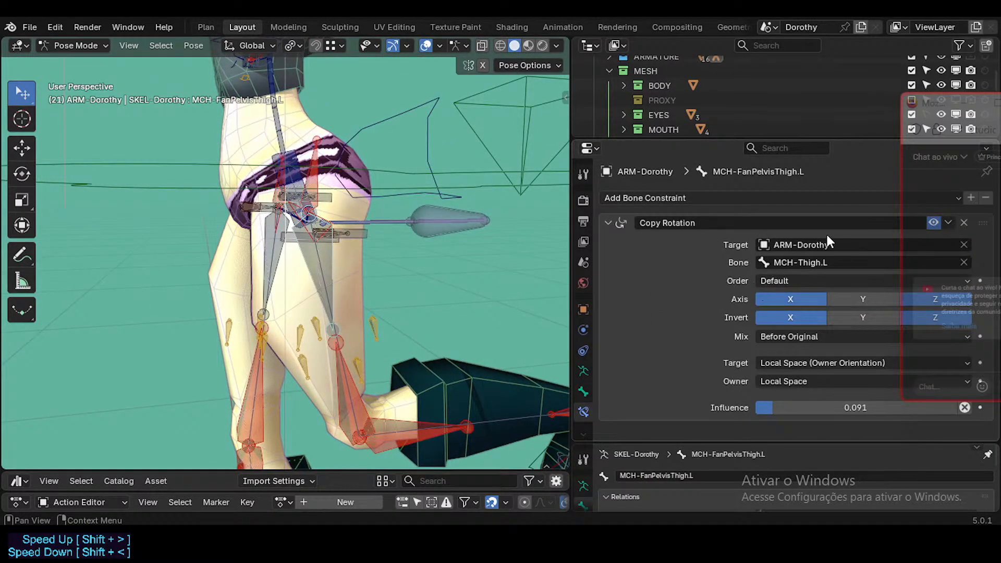
pyautogui.moveTo(931, 108); pyautogui.dragTo(901, 355)
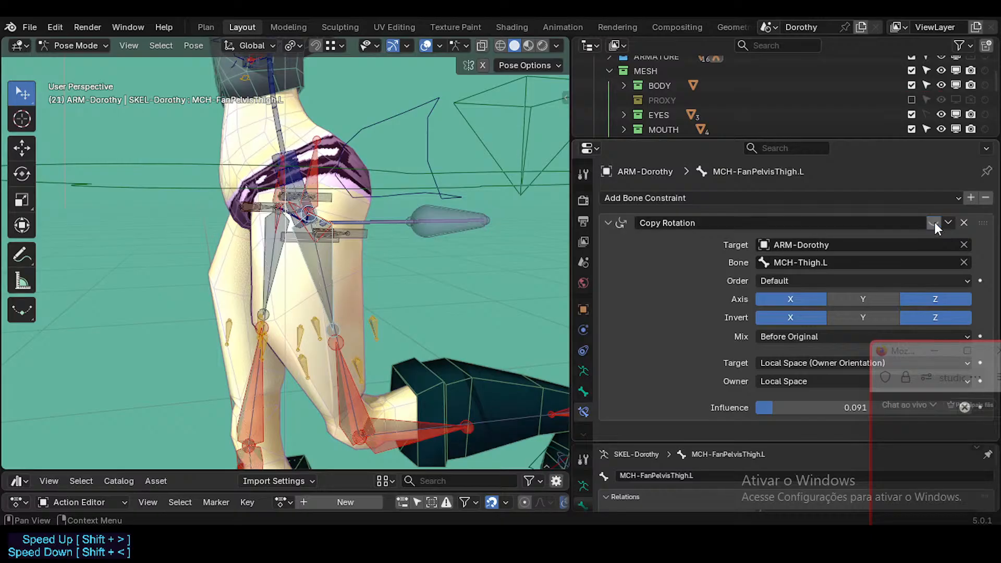
# Step: Move MTR-IK-Foot.L outward and upward behind the body so the left thigh spreads to the side
pyautogui.moveTo(337, 275); pyautogui.dragTo(309, 268, button='middle')
pyautogui.click(421, 432)
pyautogui.press('g')
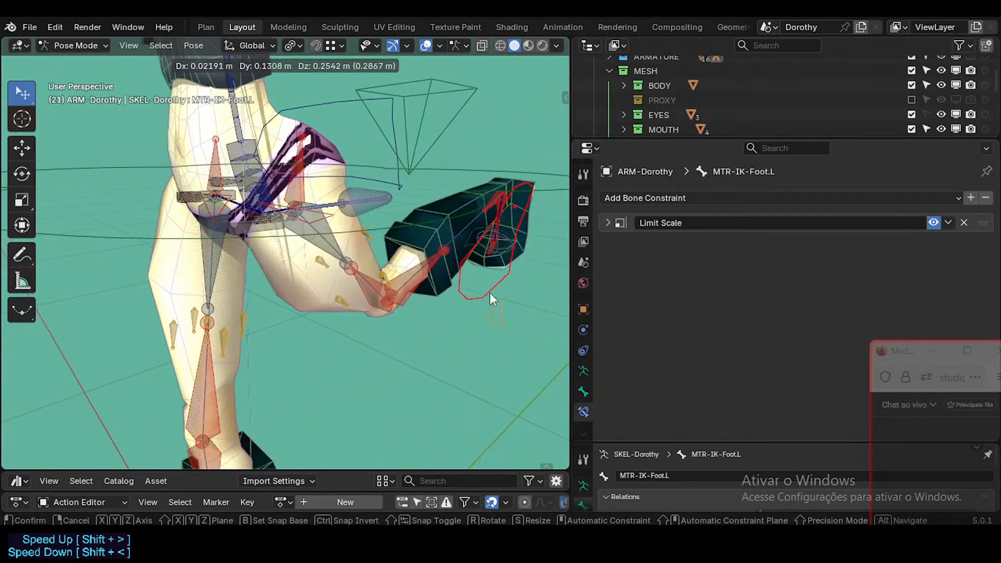
pyautogui.click(490, 288)
# Step: Bring MTR-IK-Foot.L forward and up so the left thigh is raised in front with the shin hanging down
pyautogui.moveTo(490, 288); pyautogui.dragTo(370, 187, button='middle')
pyautogui.press('g')
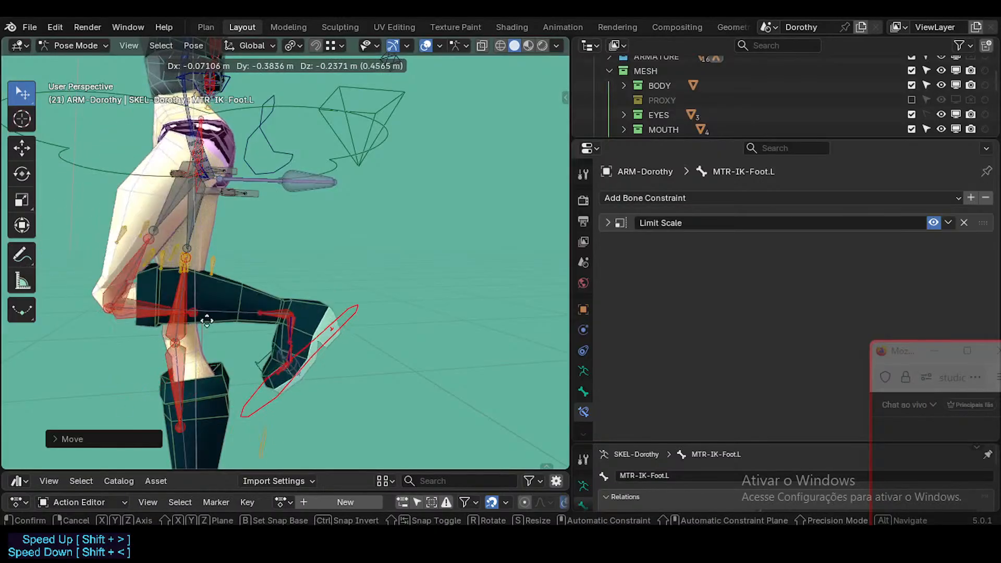
pyautogui.click(78, 290)
pyautogui.keyDown('shift'); pyautogui.moveTo(116, 260); pyautogui.dragTo(257, 277, button='middle'); pyautogui.keyUp('shift')
pyautogui.click(266, 288)
pyautogui.click(352, 402)
pyautogui.press('g')
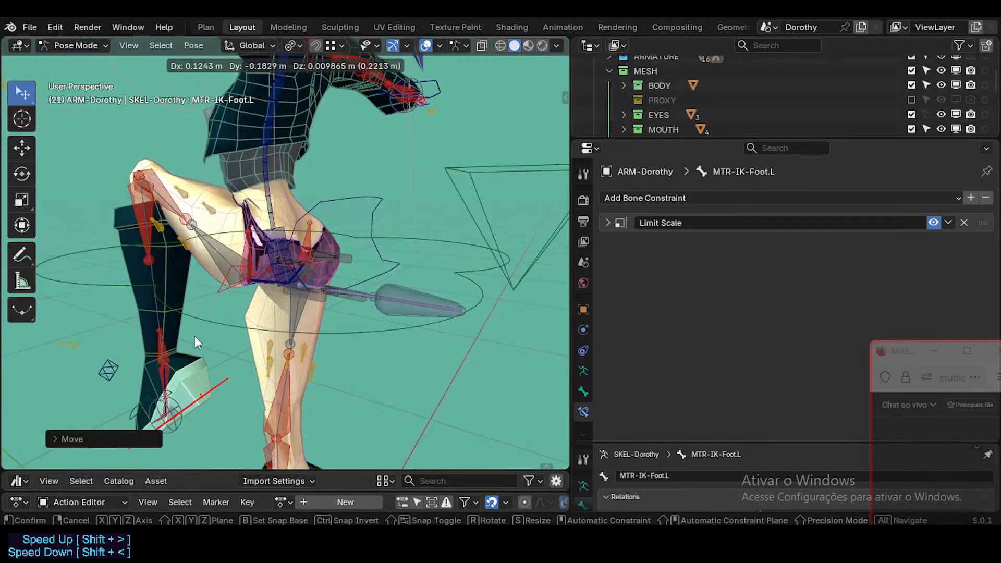
pyautogui.click(195, 336)
# Step: Try rotating the fan bone MCH-FanPelvisThigh.L on the raised left thigh and examine the hip deformation
pyautogui.click(270, 289)
pyautogui.press('r')
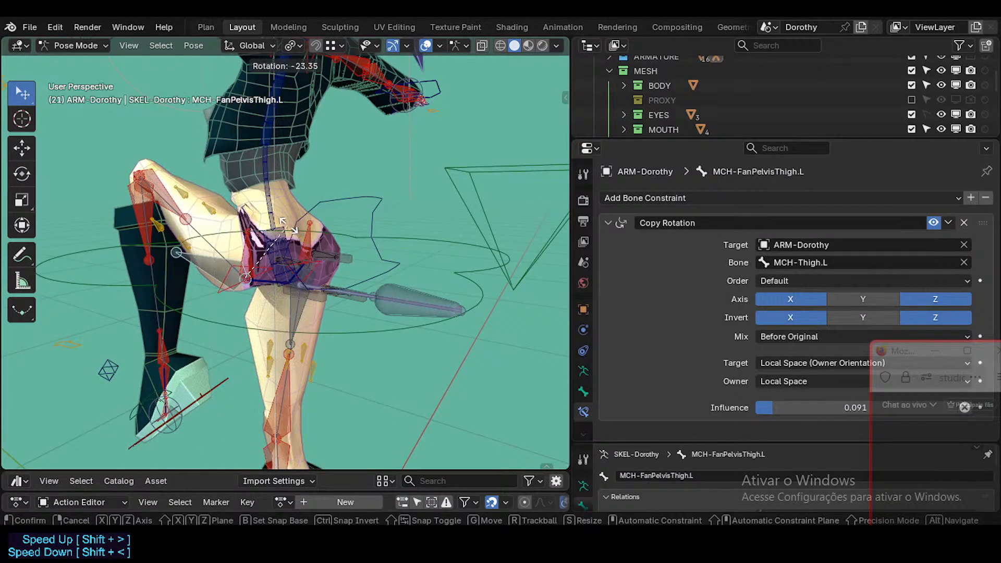
pyautogui.click(297, 224)
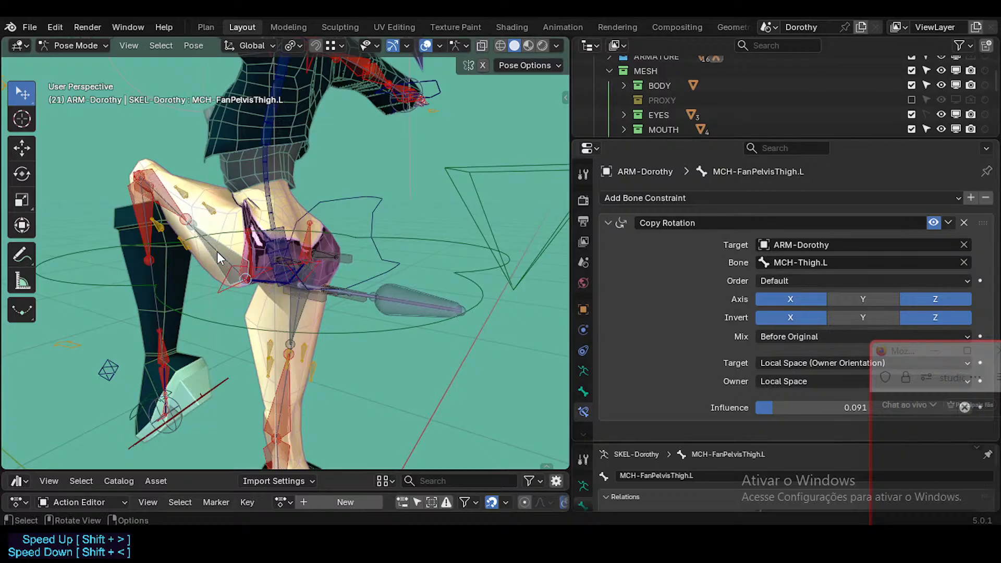
pyautogui.moveTo(217, 251); pyautogui.dragTo(188, 194, button='middle')
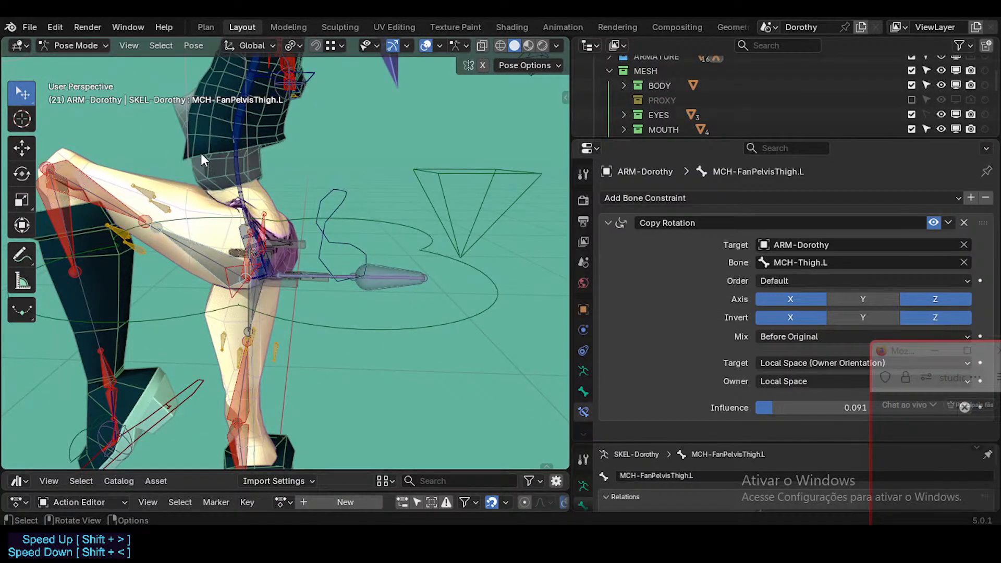
pyautogui.moveTo(146, 356); pyautogui.dragTo(170, 298, button='middle')
pyautogui.scroll(2, 179, 264)
pyautogui.scroll(2, 252, 299)
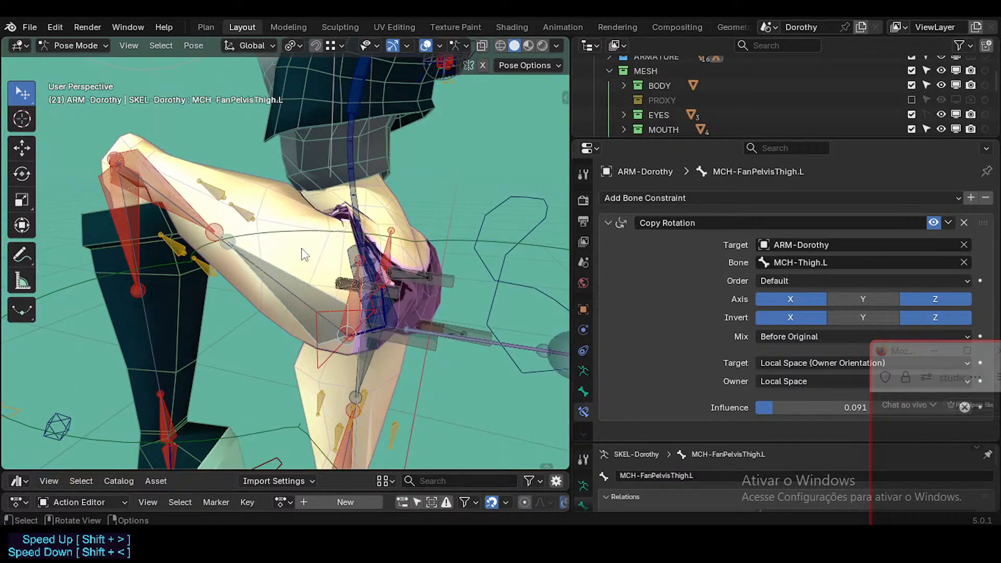
# Step: Move MTR-IK-Foot.L up and down in front of the body, leaving the left thigh roughly horizontal
pyautogui.scroll(-2, 206, 295)
pyautogui.click(254, 417)
pyautogui.press('g')
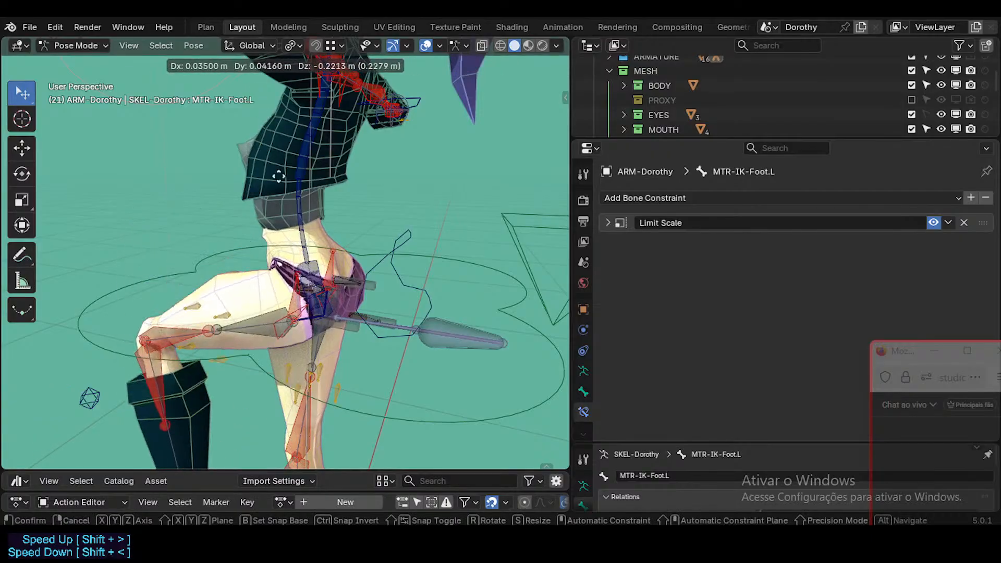
pyautogui.click(177, 129)
pyautogui.moveTo(178, 129); pyautogui.dragTo(252, 218, button='middle')
pyautogui.press('g')
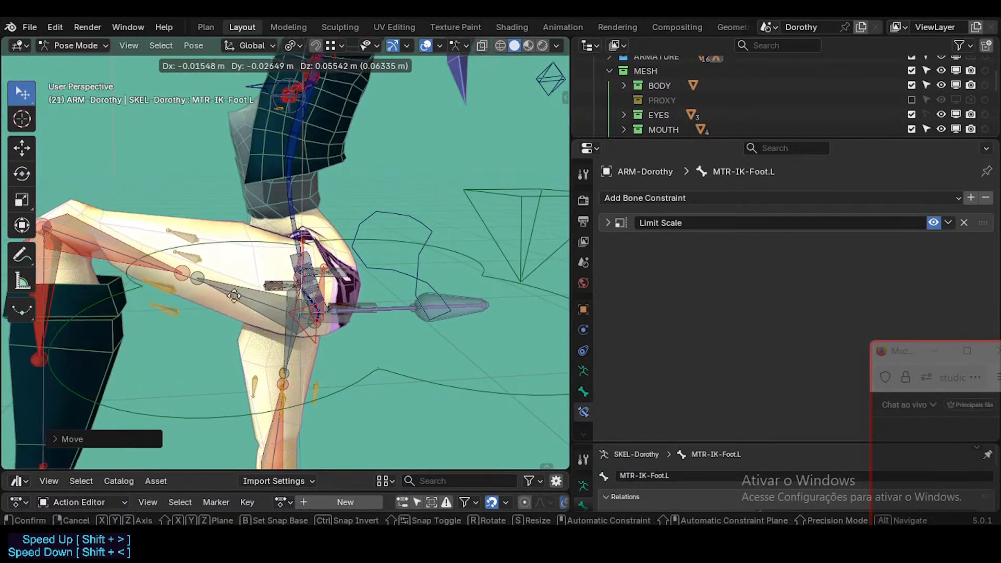
pyautogui.click(265, 370)
pyautogui.moveTo(264, 370); pyautogui.dragTo(291, 276, button='middle')
pyautogui.click(290, 277)
pyautogui.moveTo(217, 396); pyautogui.dragTo(208, 296, button='middle')
# Step: Raise MTR-IK-Foot.L so the left knee sits above hip height, and bring the foot slightly back toward the body
pyautogui.click(224, 421)
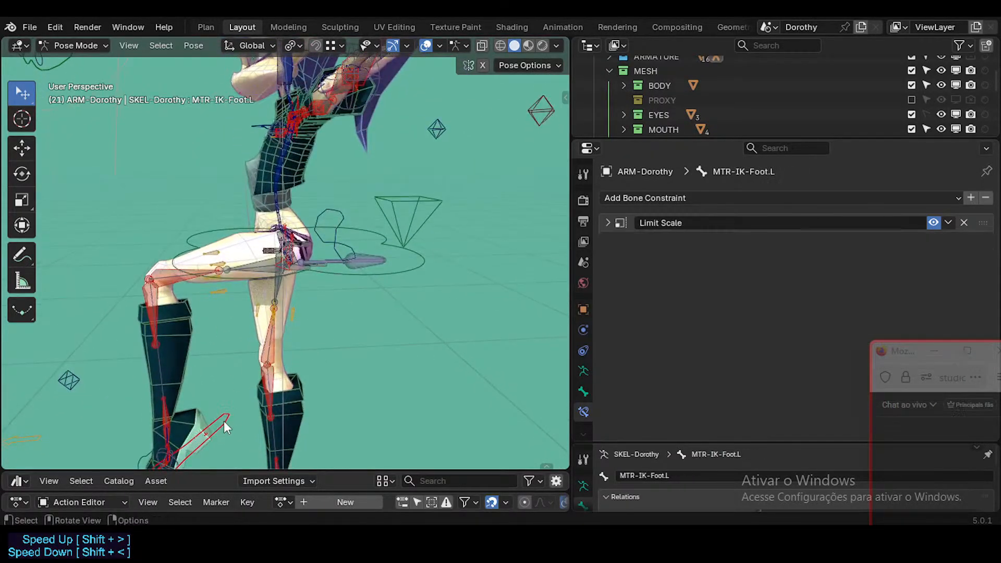
pyautogui.press('g')
pyautogui.click(202, 346)
pyautogui.press('g')
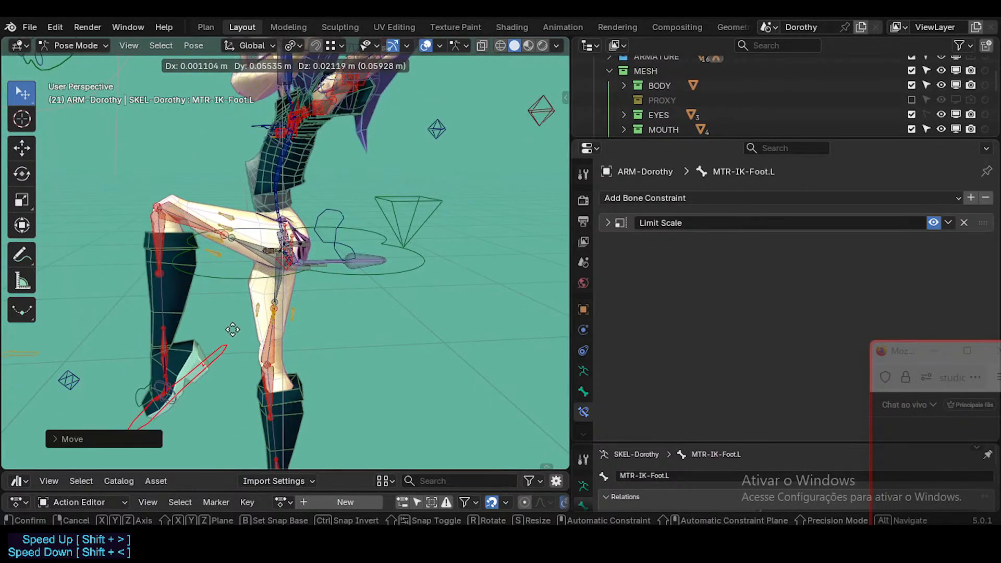
pyautogui.click(233, 329)
# Step: Try lowering the Copy Rotation influence on MCH-FanPelvisThigh.L, and undo the change
pyautogui.scroll(2, 186, 224)
pyautogui.click(284, 257)
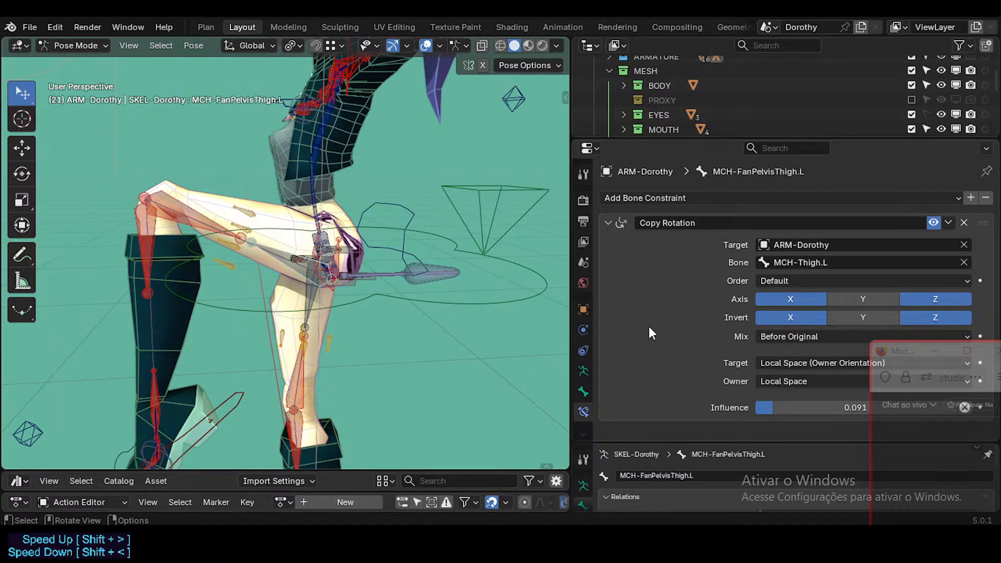
pyautogui.moveTo(780, 412); pyautogui.dragTo(755, 412)
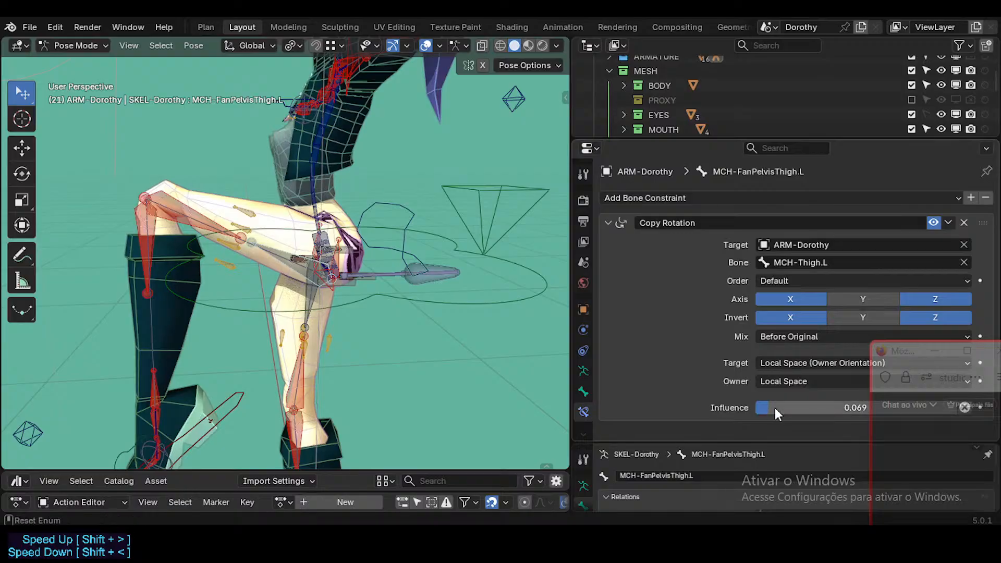
pyautogui.hotkey('ctrl', 'z')
pyautogui.hotkey('ctrl', 'z')
pyautogui.hotkey('ctrl', 'shift', 'z')
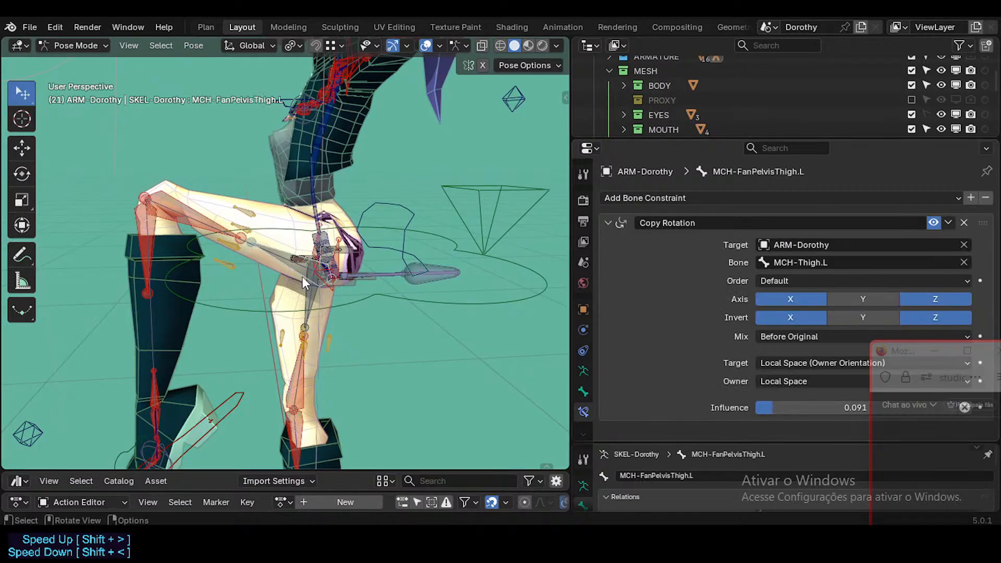
# Step: Try rotating MCH-FanPelvisThigh.L with the left knee raised, and review the axes its Copy Rotation constraint copies
pyautogui.click(271, 249)
pyautogui.click(273, 252)
pyautogui.press('r')
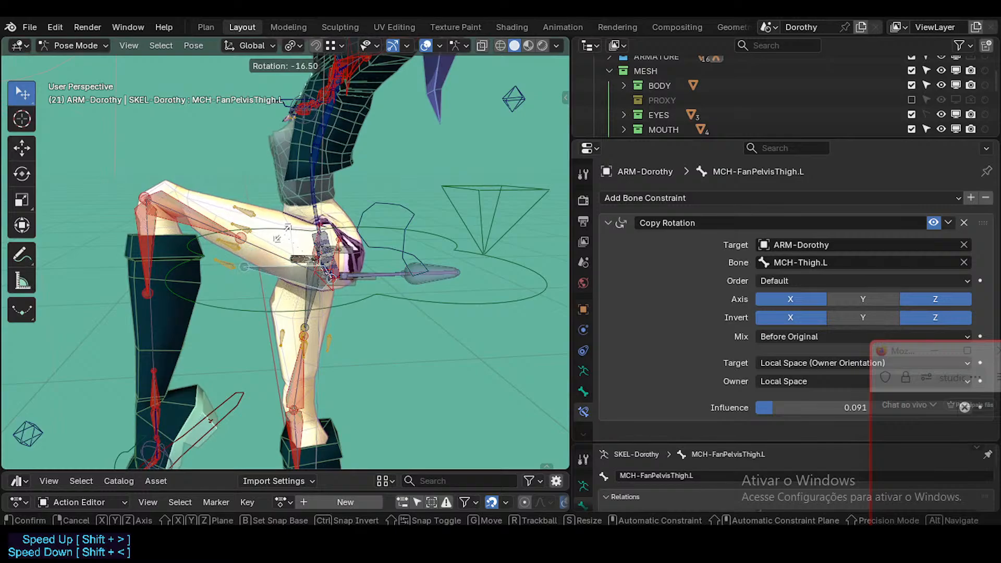
pyautogui.click(290, 229)
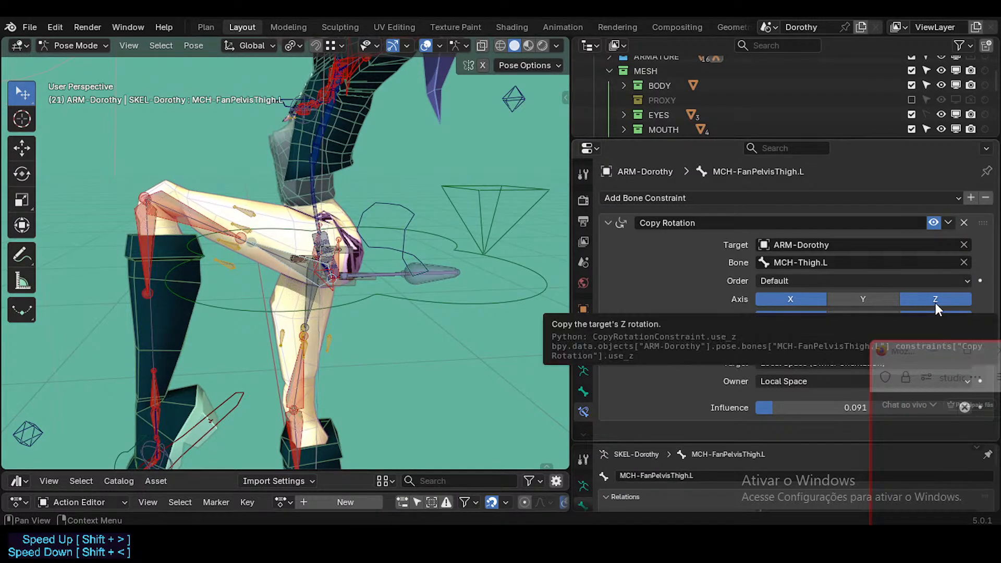
pyautogui.moveTo(406, 250); pyautogui.dragTo(281, 302, button='middle')
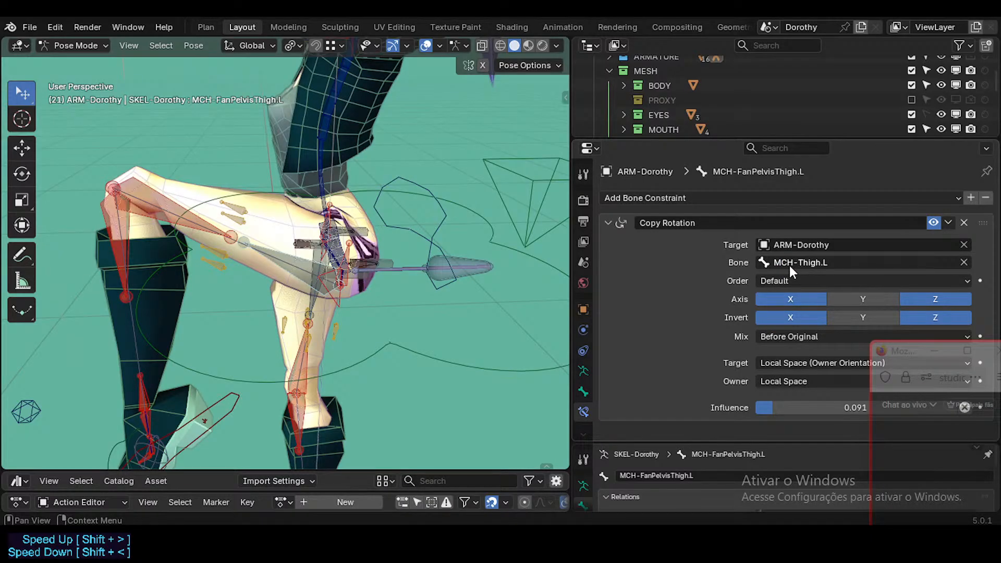
# Step: Try rotating MCH-FanPelvisThigh.L again, checking the hip up close from the side and from above
pyautogui.scroll(2, 249, 242)
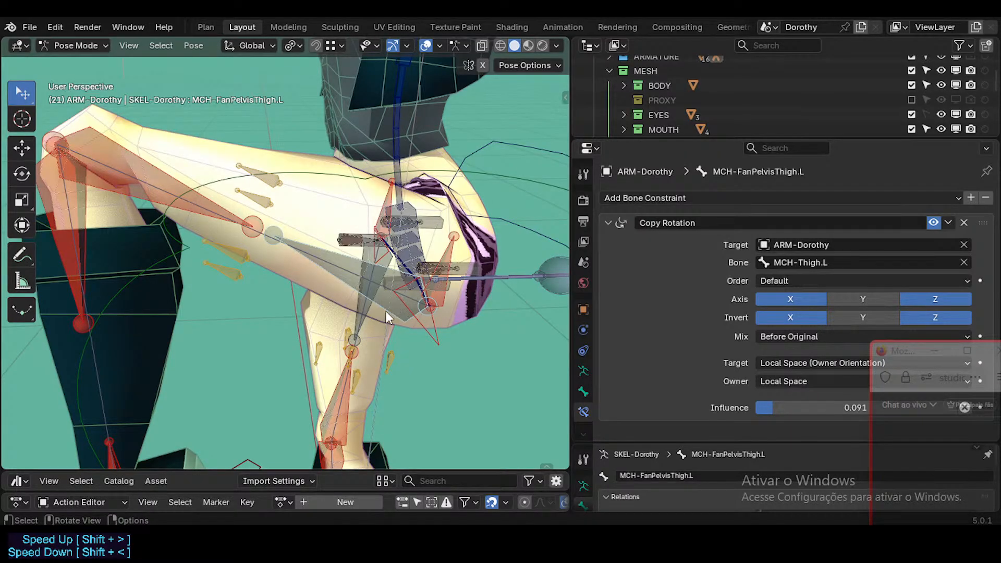
pyautogui.moveTo(371, 256); pyautogui.dragTo(352, 242, button='middle')
pyautogui.press('r')
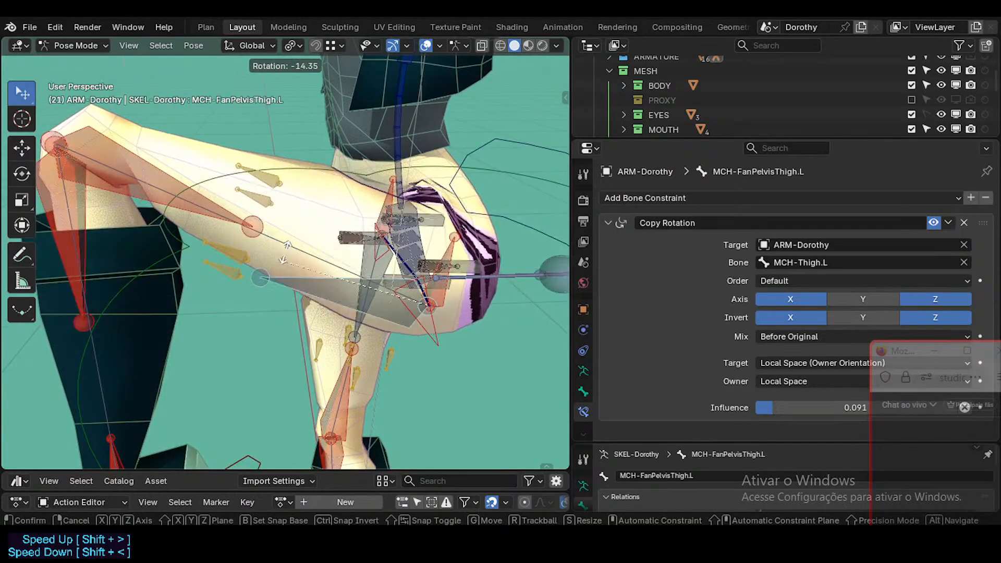
pyautogui.rightClick(276, 224)
pyautogui.moveTo(277, 224); pyautogui.dragTo(263, 296, button='middle')
pyautogui.press('r')
pyautogui.rightClick(324, 355)
# Step: Move MTR-IK-Foot.L outward and backward so the left knee turns inward and the thigh points down
pyautogui.scroll(-2, 323, 356)
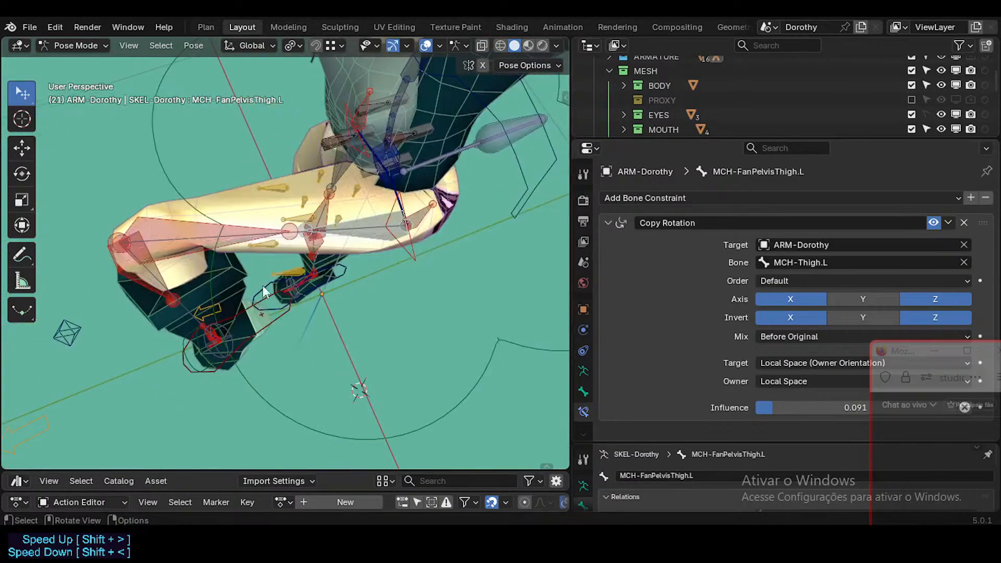
pyautogui.click(284, 319)
pyautogui.press('g')
pyautogui.click(360, 374)
pyautogui.moveTo(136, 312); pyautogui.dragTo(167, 331, button='middle')
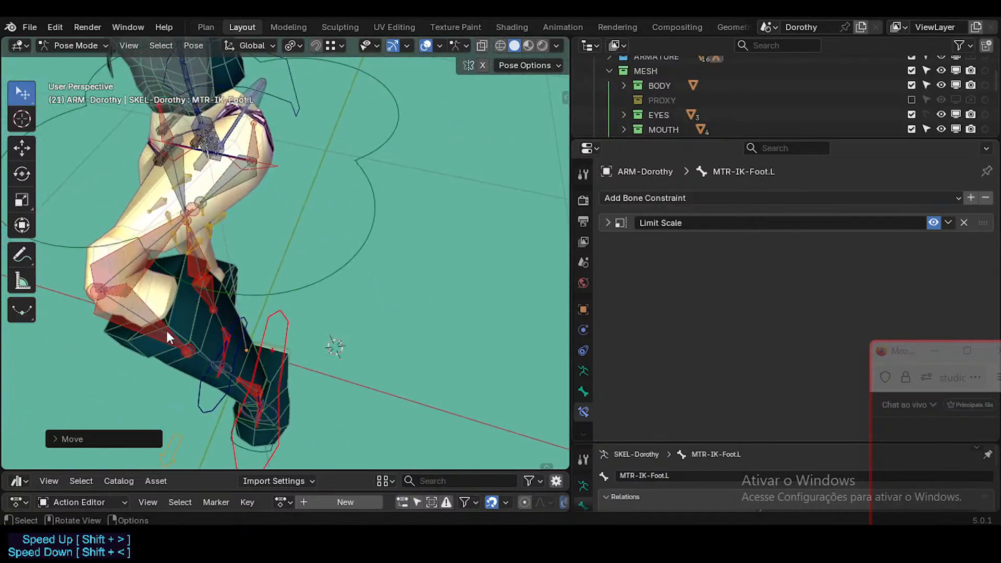
pyautogui.press('g')
pyautogui.click(282, 321)
pyautogui.moveTo(274, 320); pyautogui.dragTo(158, 311, button='middle')
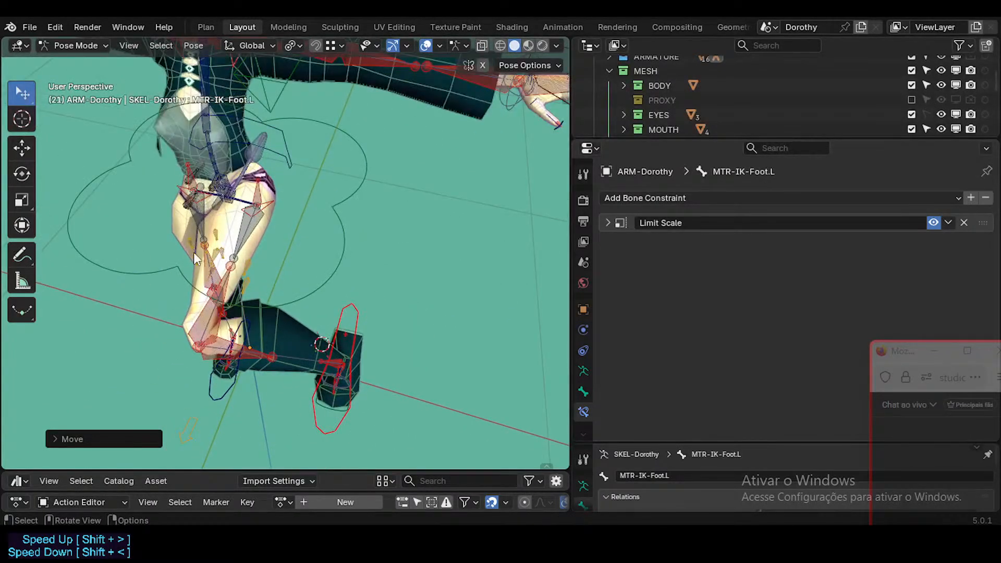
# Step: Raise MTR-IK-Foot.L and shift it inward so the left thigh lifts and crosses in front of the right leg
pyautogui.moveTo(194, 258); pyautogui.dragTo(225, 232, button='middle')
pyautogui.press('g')
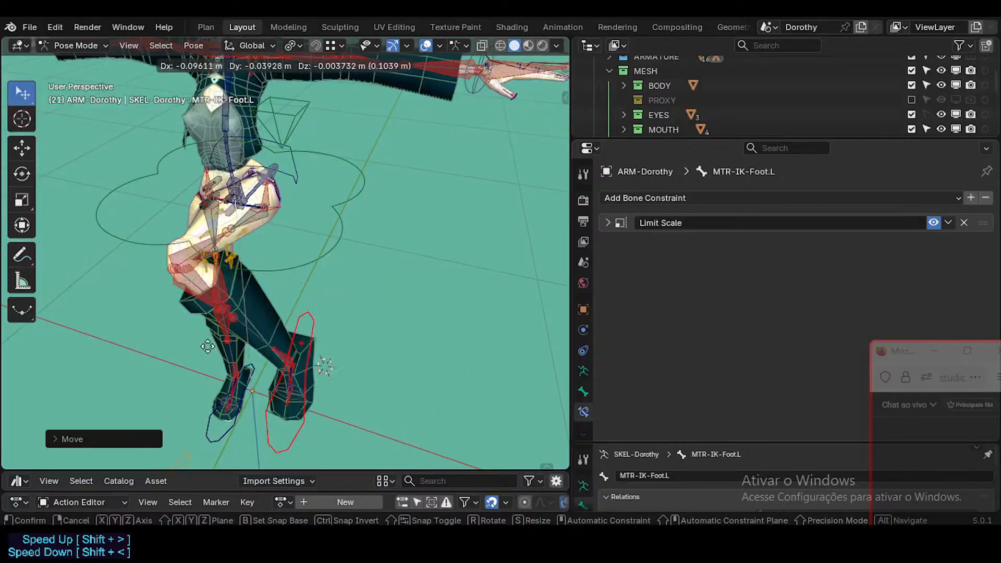
pyautogui.click(286, 323)
pyautogui.moveTo(230, 238); pyautogui.dragTo(194, 236, button='middle')
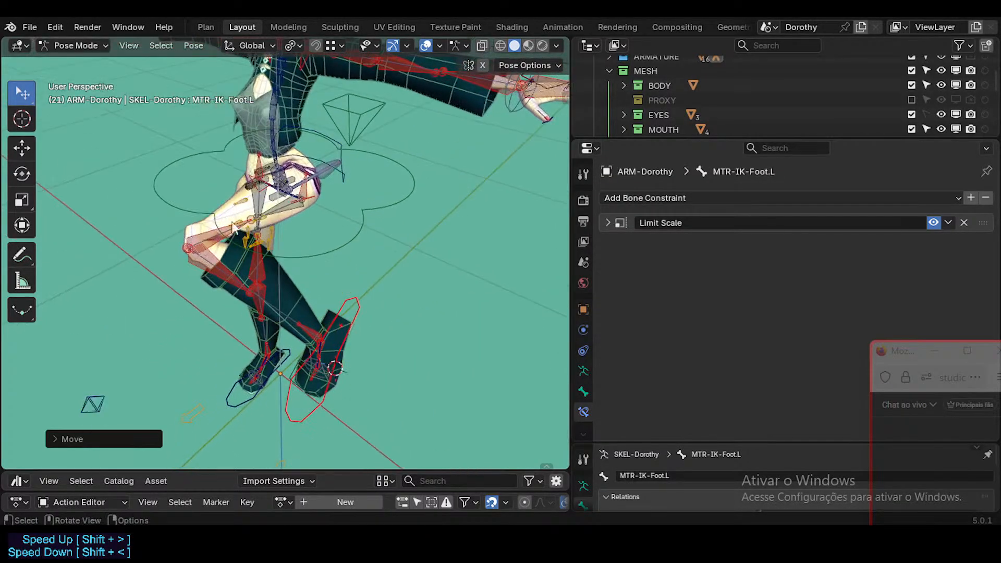
# Step: Select MCH-FanPelvisThigh.L and examine the hip and fan bones of the crossed left thigh from several angles
pyautogui.scroll(3, 271, 203)
pyautogui.click(330, 192)
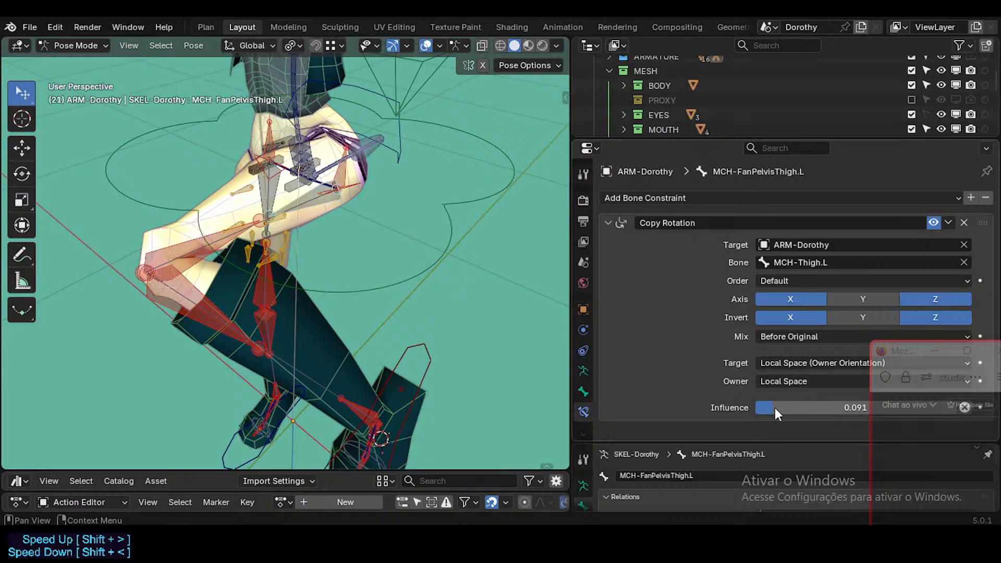
pyautogui.scroll(4, 307, 190)
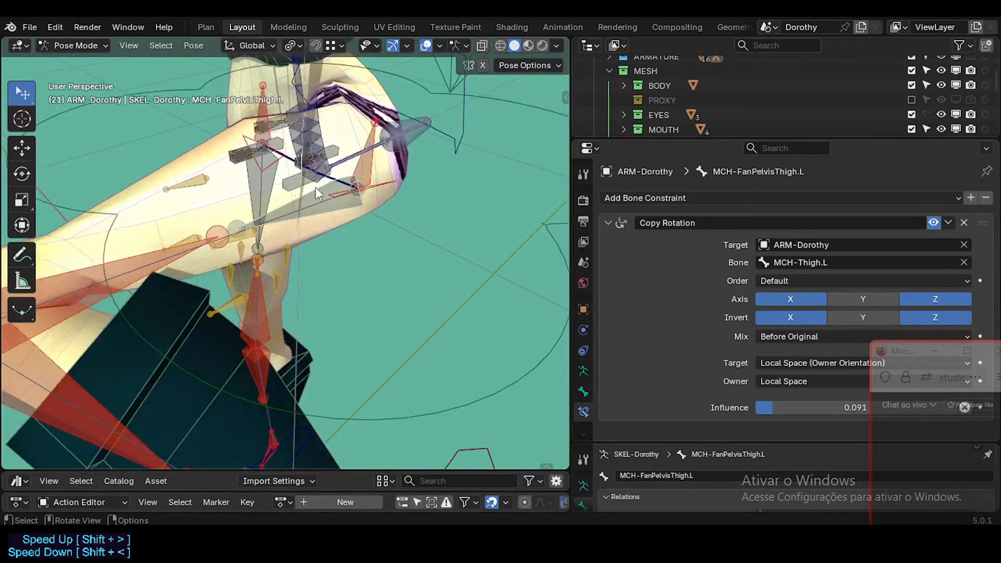
pyautogui.keyDown('shift'); pyautogui.moveTo(330, 191); pyautogui.dragTo(387, 321, button='middle'); pyautogui.keyUp('shift')
pyautogui.scroll(3, 309, 219)
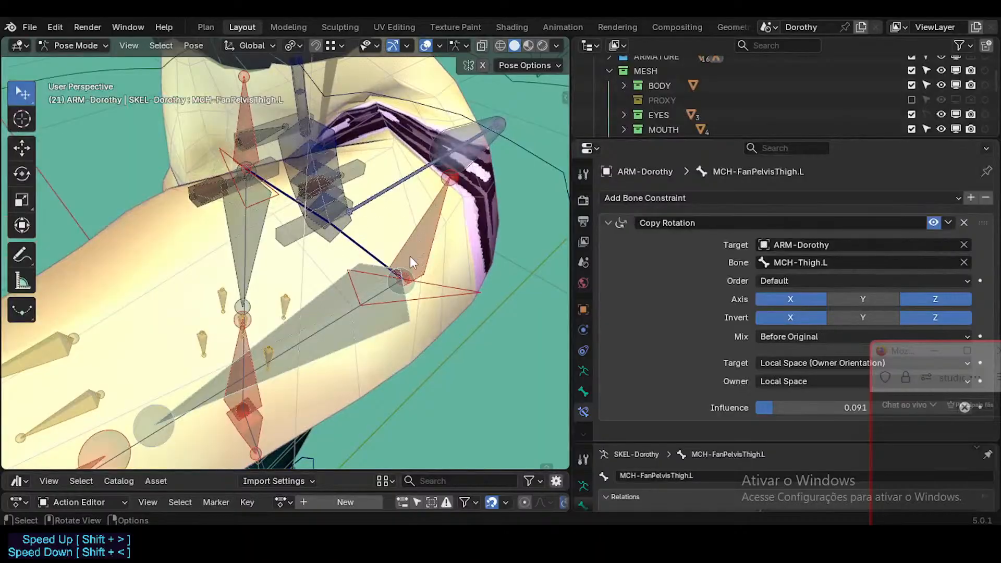
pyautogui.moveTo(410, 256); pyautogui.dragTo(342, 307, button='middle')
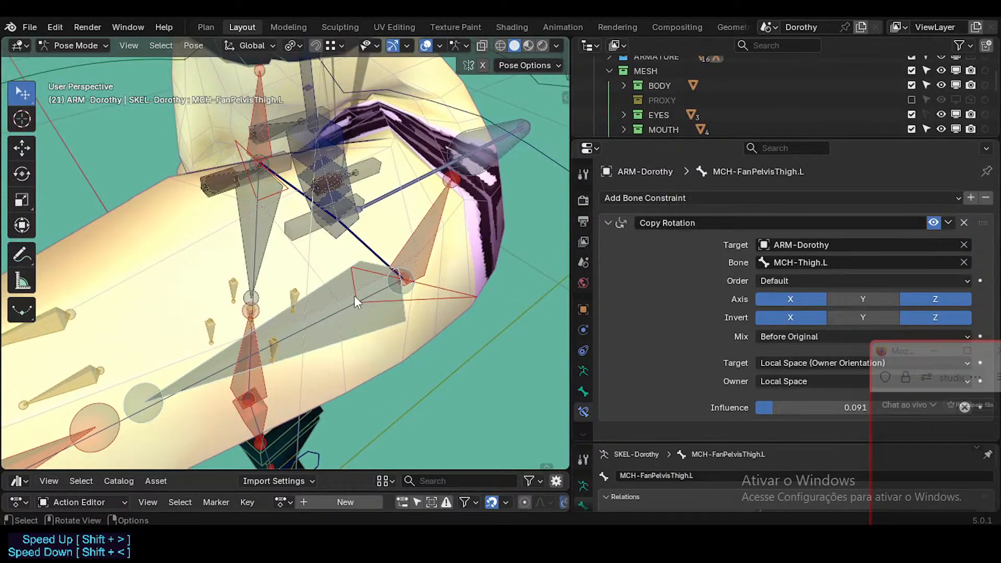
pyautogui.moveTo(317, 289); pyautogui.dragTo(390, 331, button='middle')
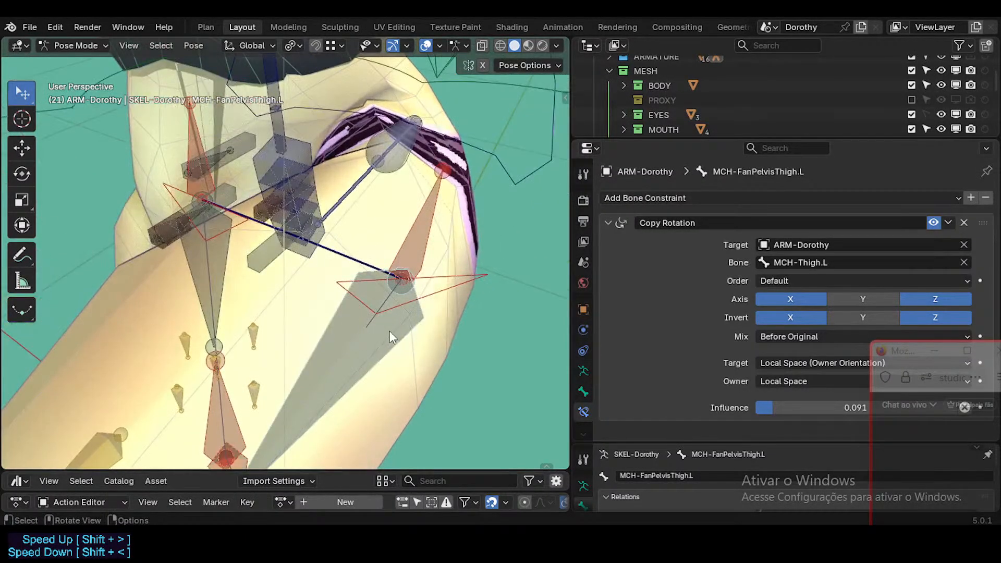
pyautogui.moveTo(357, 225); pyautogui.dragTo(280, 334, button='middle')
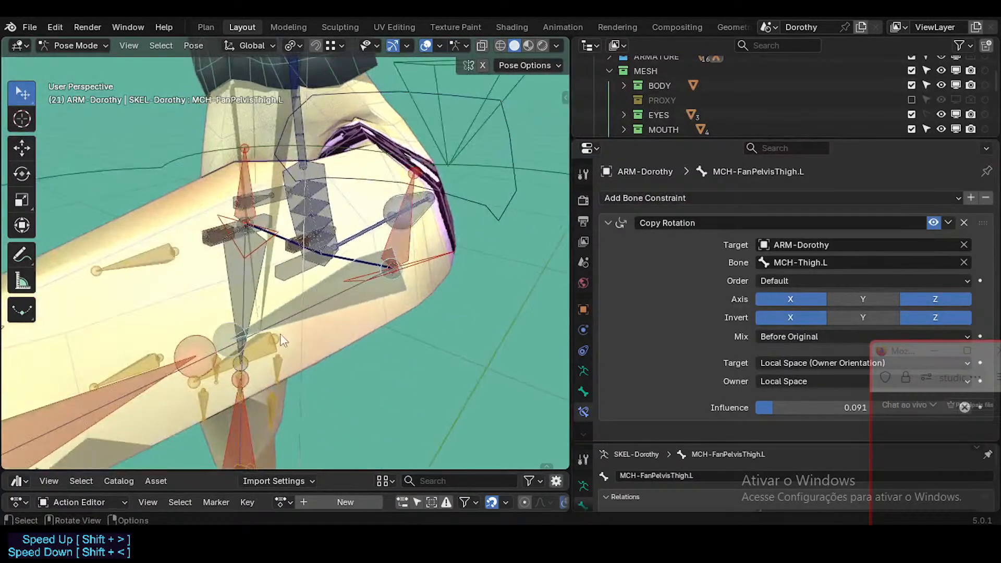
# Step: Inspect the constraints of MAP-FanThigh-Out.L, and reselect MCH-FanPelvisThigh.L to examine how it follows the crossed thigh
pyautogui.click(269, 336)
pyautogui.moveTo(264, 290); pyautogui.dragTo(253, 314, button='middle')
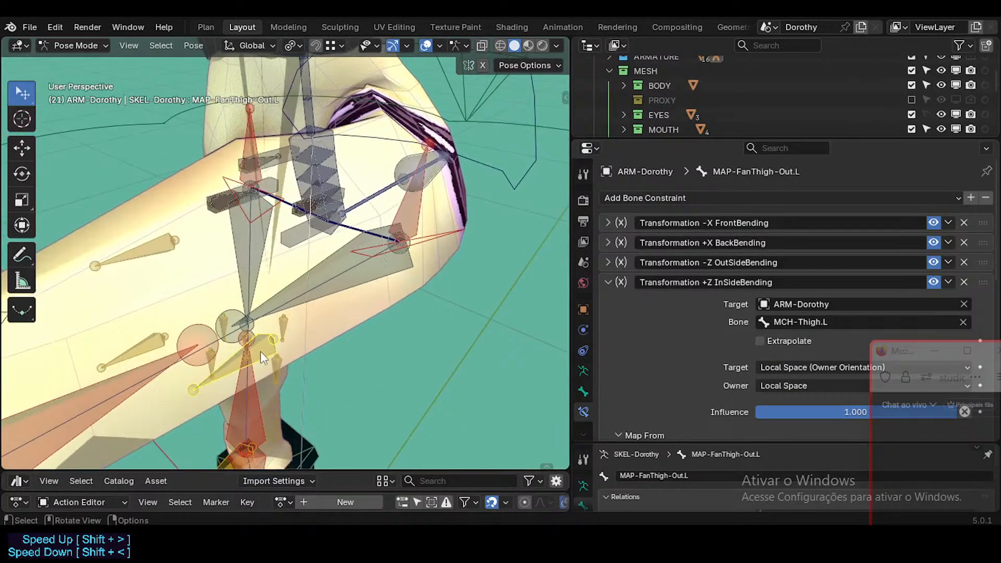
pyautogui.moveTo(261, 351); pyautogui.dragTo(249, 327, button='middle')
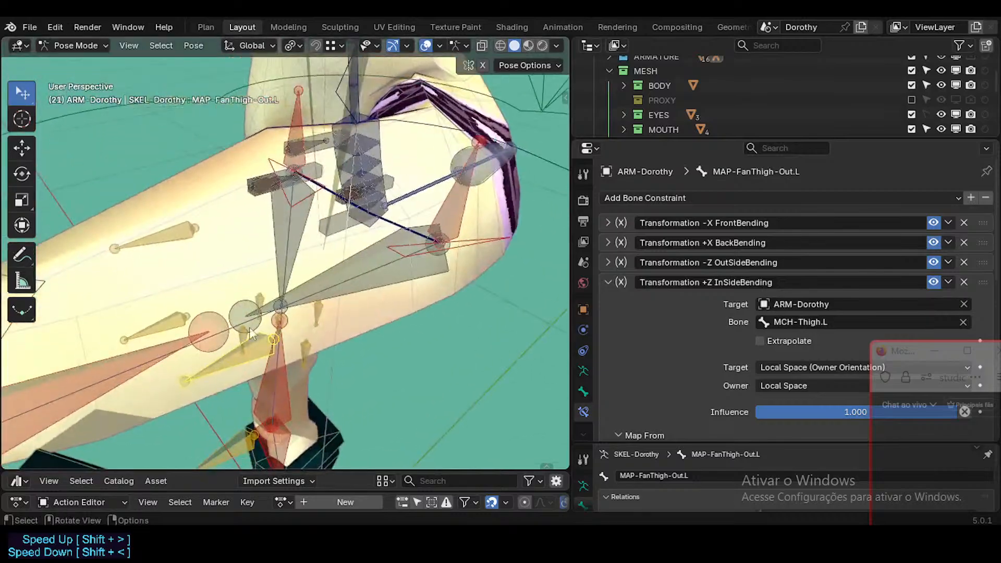
pyautogui.click(350, 285)
pyautogui.moveTo(349, 285); pyautogui.dragTo(332, 314, button='middle')
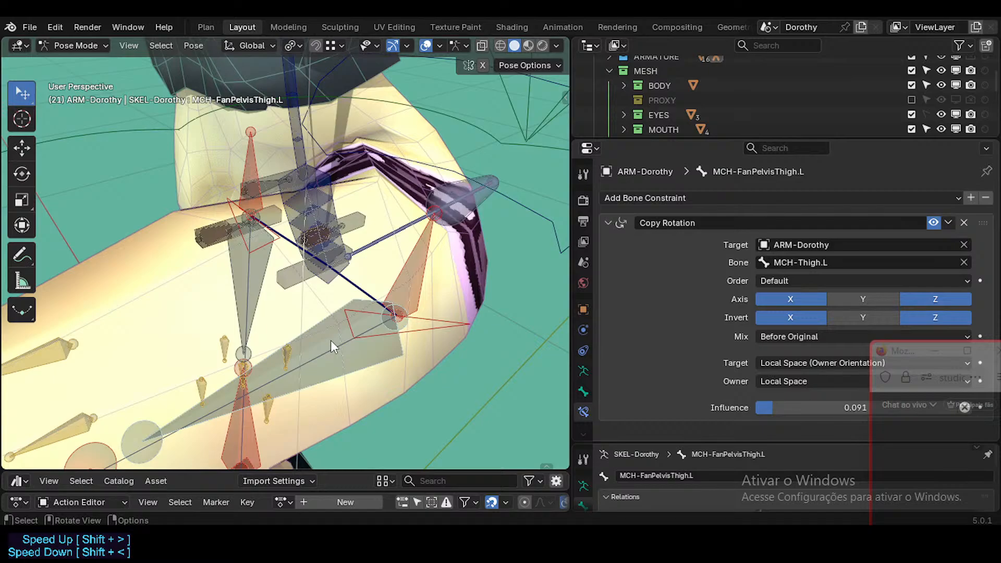
pyautogui.moveTo(294, 336); pyautogui.dragTo(303, 357, button='middle')
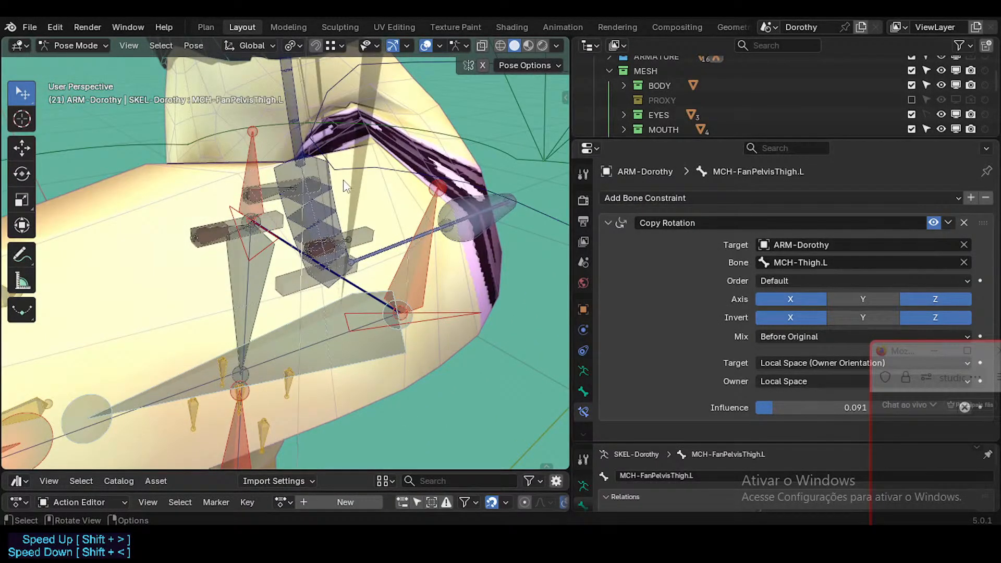
pyautogui.scroll(-5, 411, 270)
pyautogui.moveTo(353, 202); pyautogui.dragTo(367, 186, button='middle')
pyautogui.scroll(5, 369, 176)
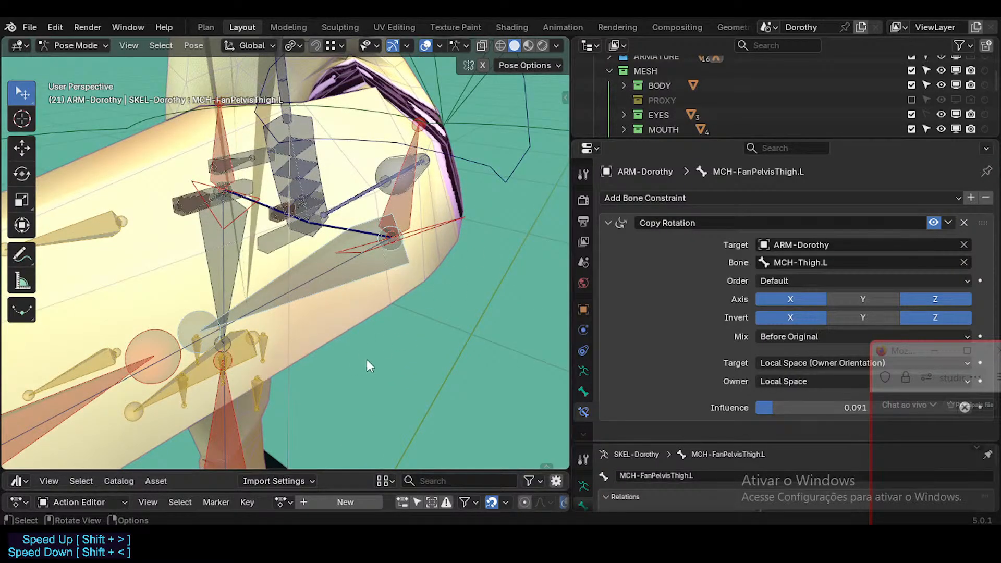
# Step: Select MTR-IK-Foot.L and raise it so the left knee lifts above the hip in front of the body
pyautogui.moveTo(344, 190); pyautogui.dragTo(405, 116, button='middle')
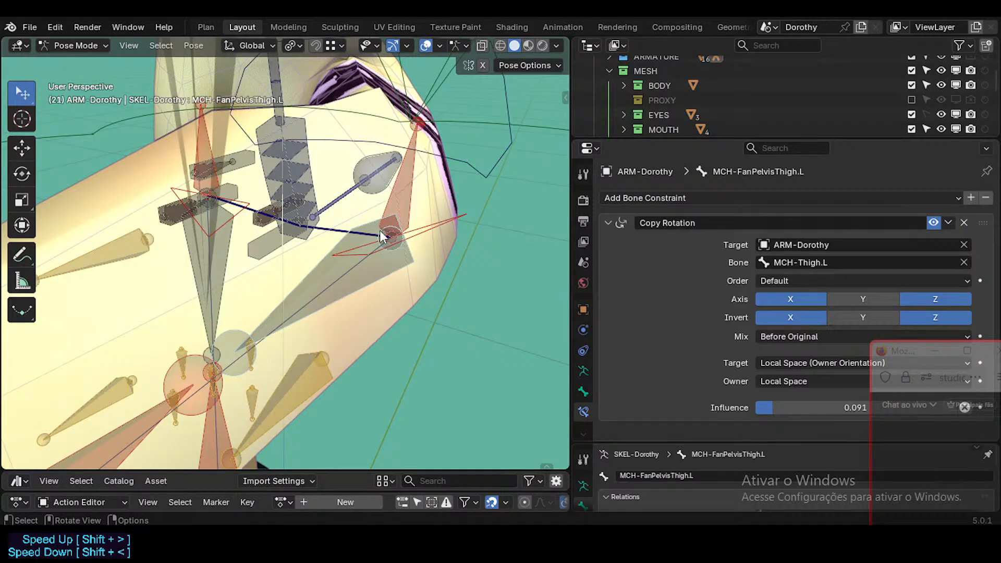
pyautogui.moveTo(386, 237); pyautogui.dragTo(405, 249, button='middle')
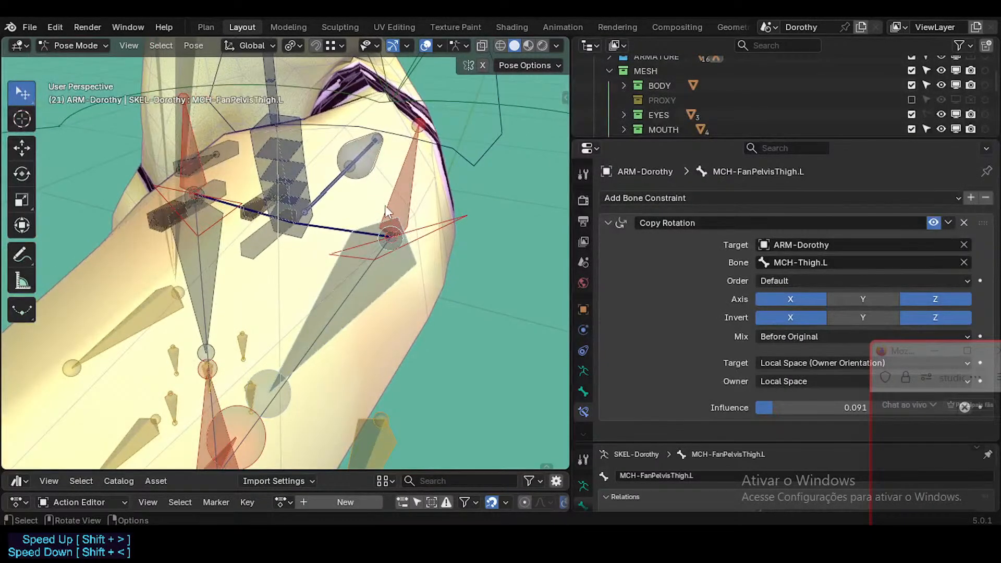
pyautogui.moveTo(377, 202); pyautogui.dragTo(340, 154, button='middle')
pyautogui.moveTo(425, 167); pyautogui.dragTo(189, 215, button='middle')
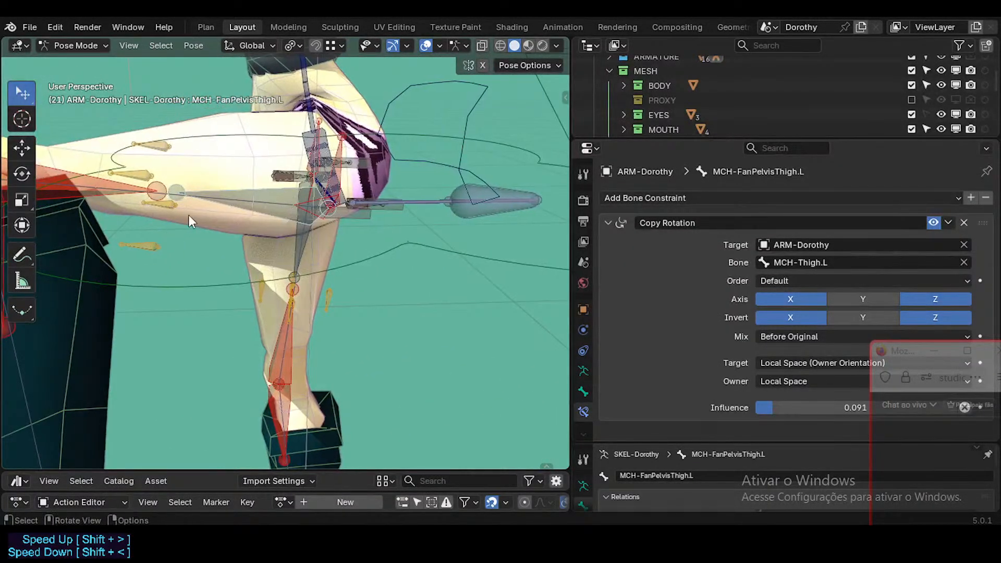
pyautogui.scroll(-5, 186, 235)
pyautogui.moveTo(210, 344); pyautogui.dragTo(261, 400)
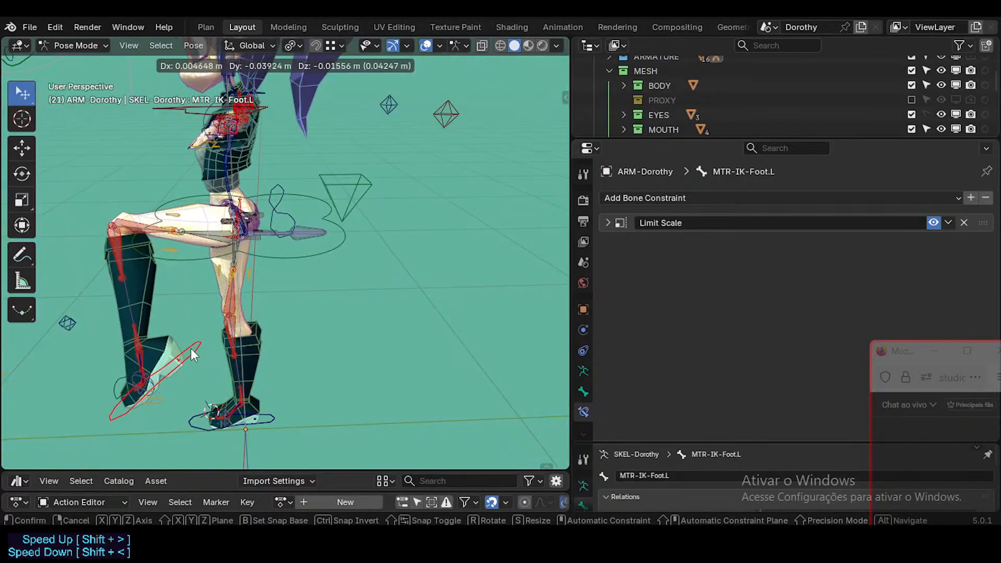
pyautogui.click(191, 349)
pyautogui.moveTo(191, 349); pyautogui.dragTo(463, 307, button='middle')
pyautogui.press('g')
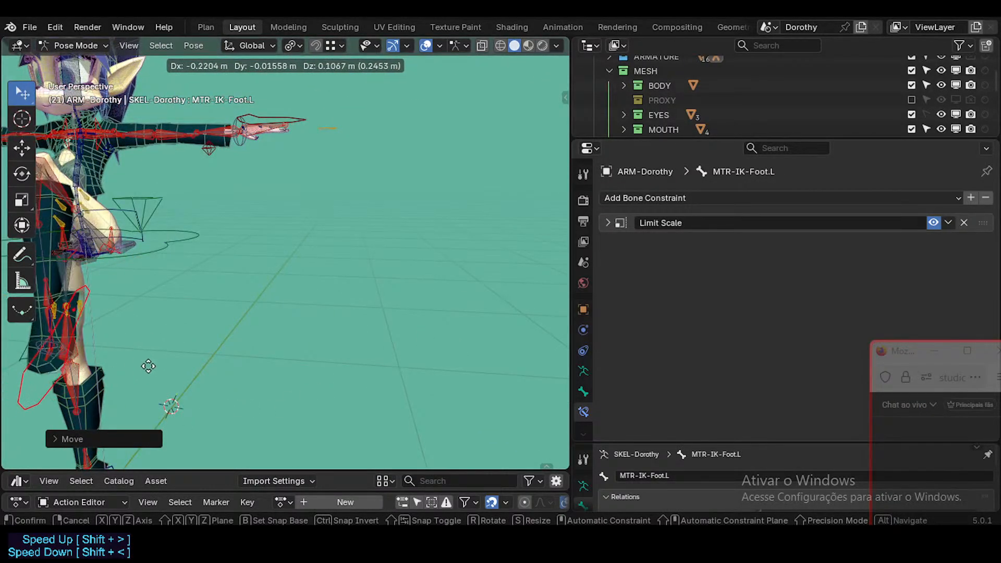
pyautogui.click(137, 229)
# Step: Lower MTR-IK-Foot.L until the left thigh is roughly level, and shift the floating chat window upward
pyautogui.scroll(2, 136, 229)
pyautogui.keyDown('shift'); pyautogui.moveTo(136, 229); pyautogui.dragTo(146, 195, button='middle'); pyautogui.keyUp('shift')
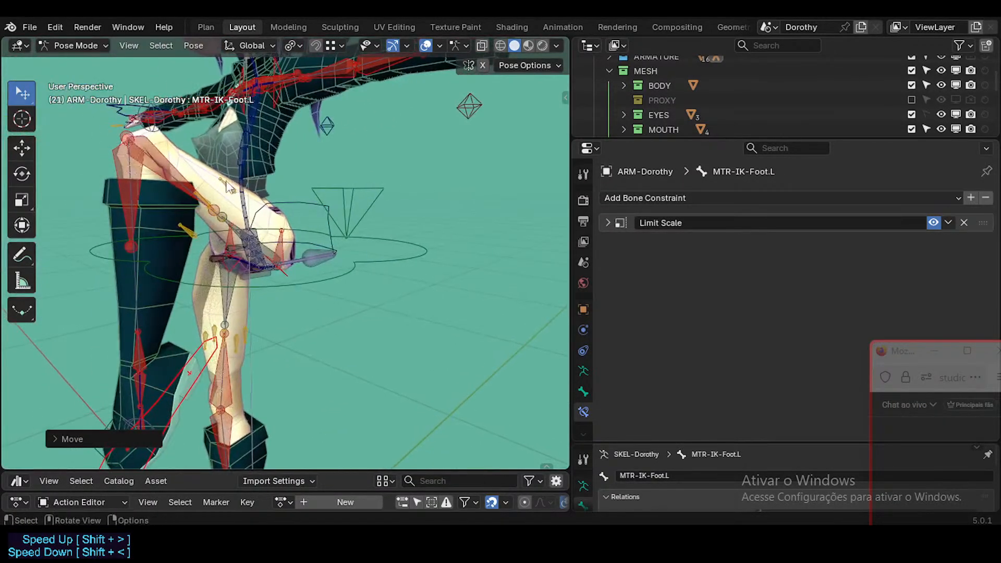
pyautogui.scroll(1, 148, 195)
pyautogui.press('g')
pyautogui.click(127, 264)
pyautogui.moveTo(238, 224)
pyautogui.mouseDown(button='middle')
pyautogui.moveTo(285, 250)
pyautogui.moveTo(240, 226)
pyautogui.mouseUp(button='middle')
pyautogui.scroll(2, 286, 251)
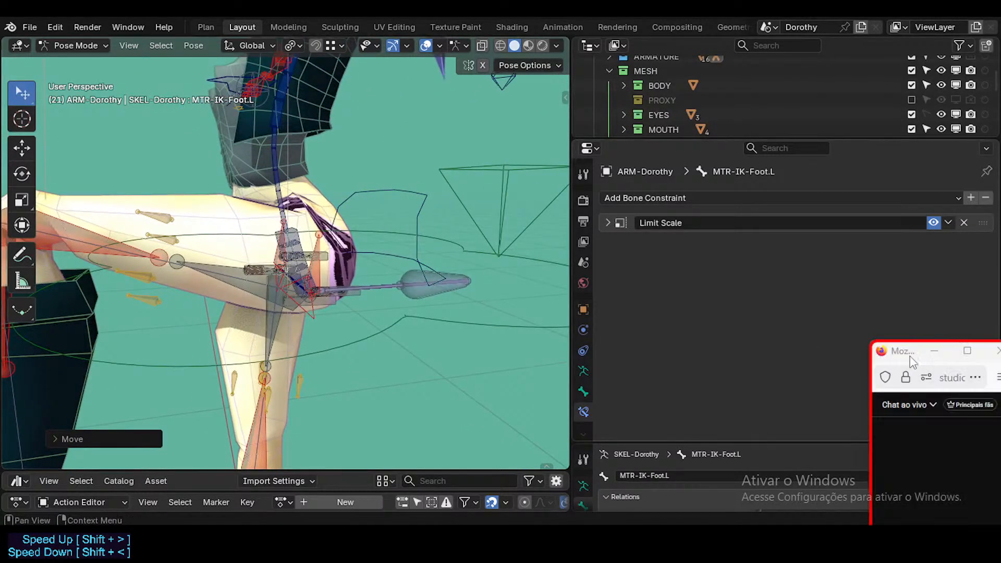
pyautogui.moveTo(897, 351); pyautogui.dragTo(884, 251)
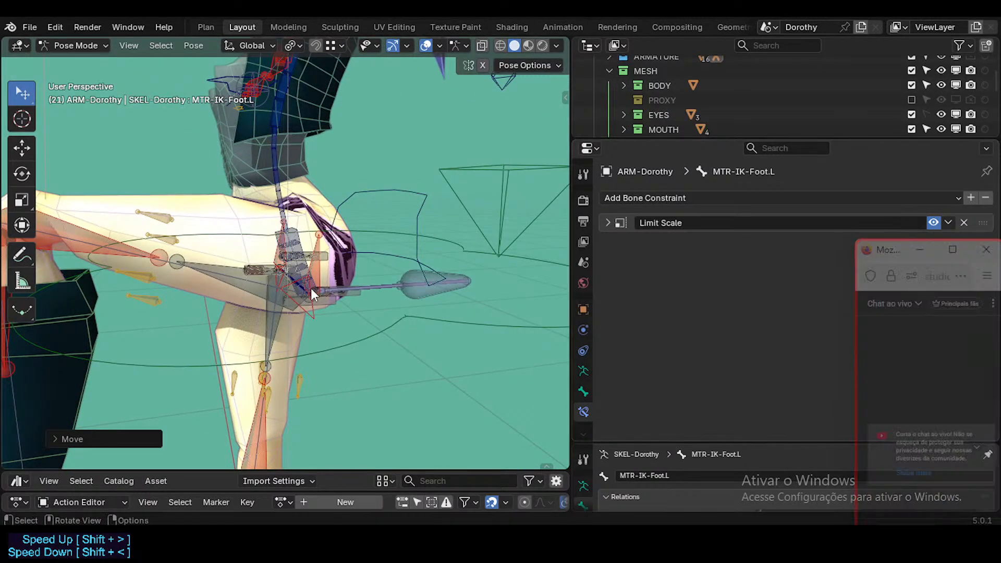
# Step: Swing MTR-IK-Foot.L down and back up to bend the hip, leaving the left knee above hip height
pyautogui.moveTo(310, 289); pyautogui.dragTo(252, 323, button='middle')
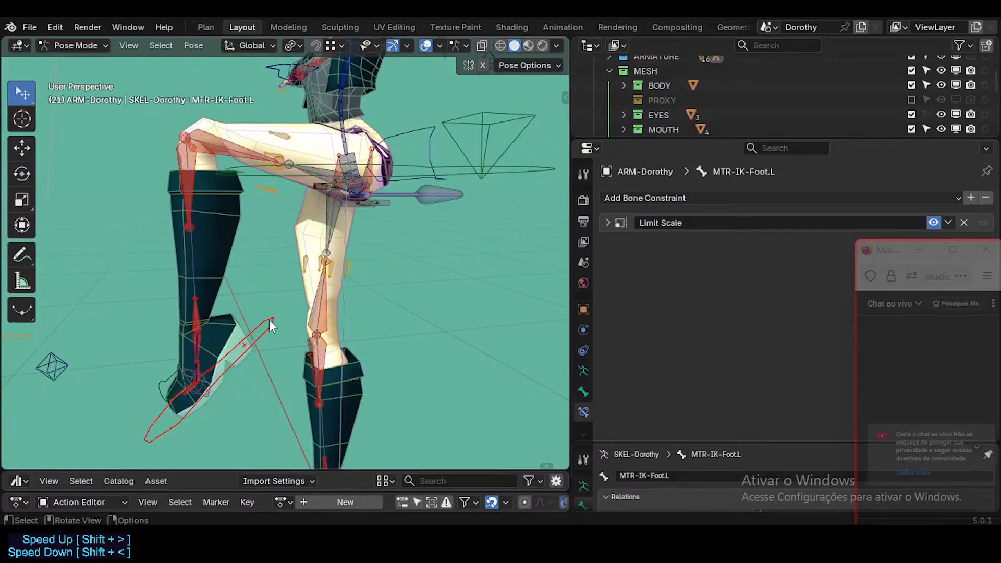
pyautogui.press('g')
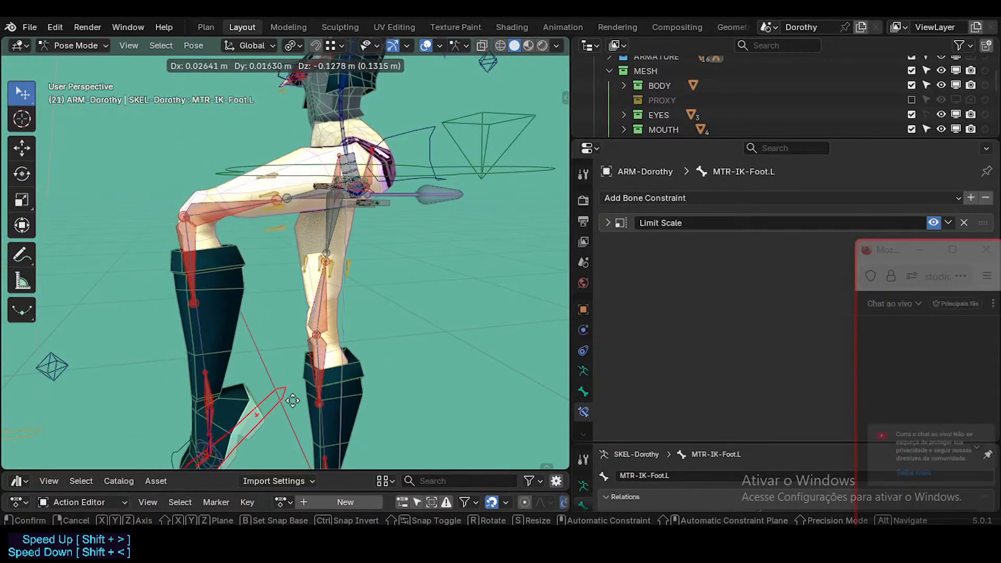
pyautogui.click(260, 274)
# Step: Lower and raise MTR-IK-Foot.L again to test the hip crease, ending with the left thigh angled upward
pyautogui.moveTo(261, 139); pyautogui.dragTo(338, 188, button='middle')
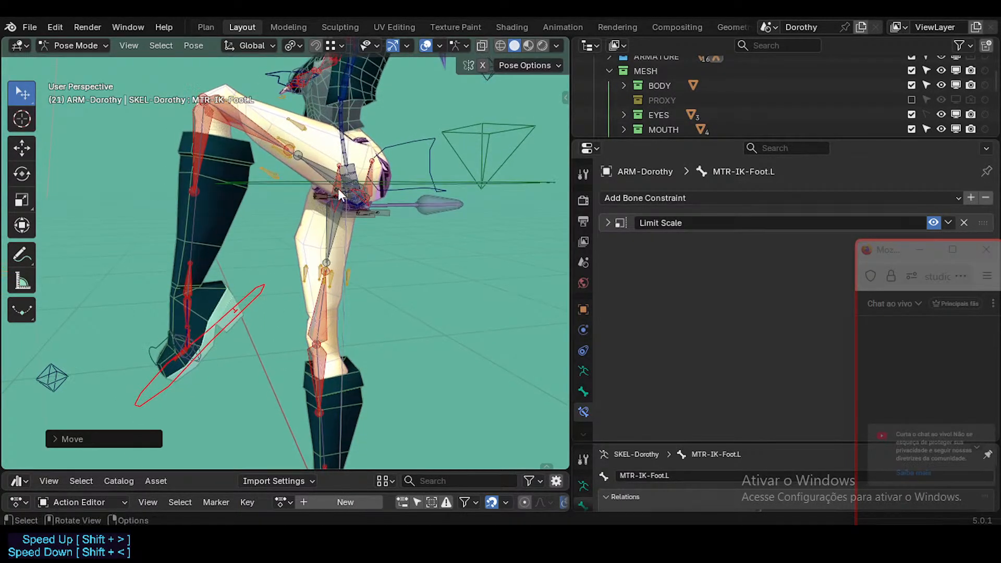
pyautogui.moveTo(289, 69); pyautogui.dragTo(292, 201, button='middle')
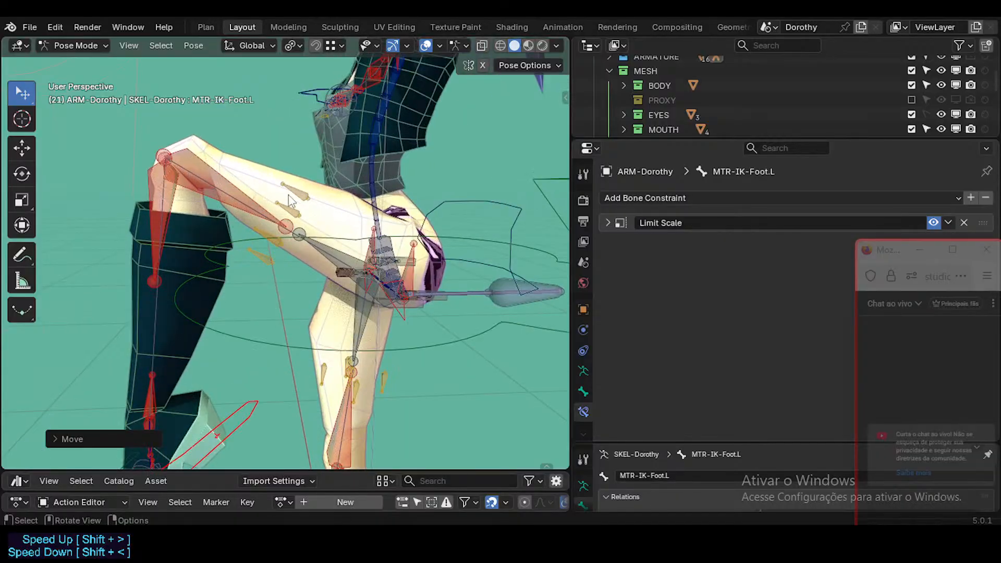
pyautogui.press('g')
pyautogui.click(250, 252)
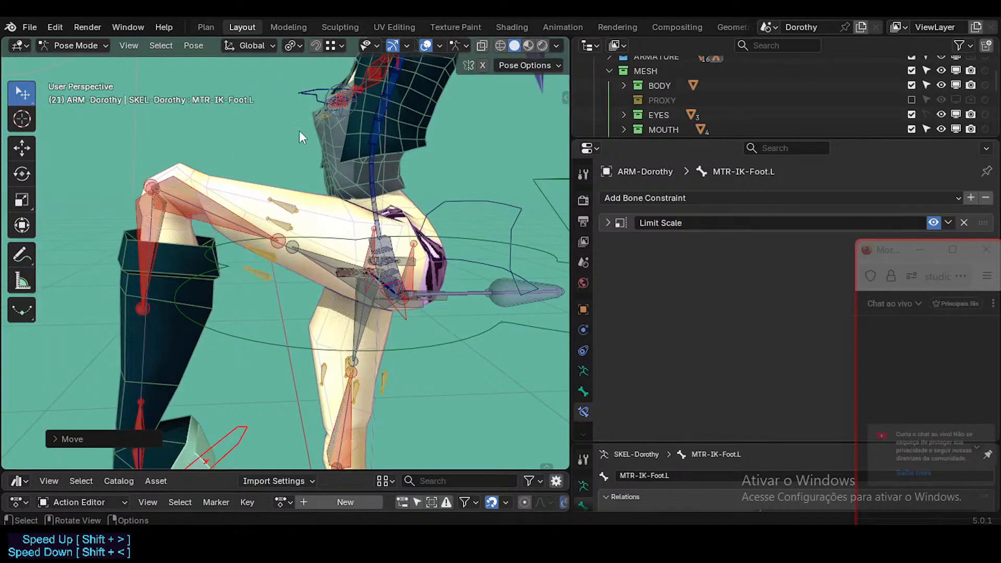
pyautogui.press('g')
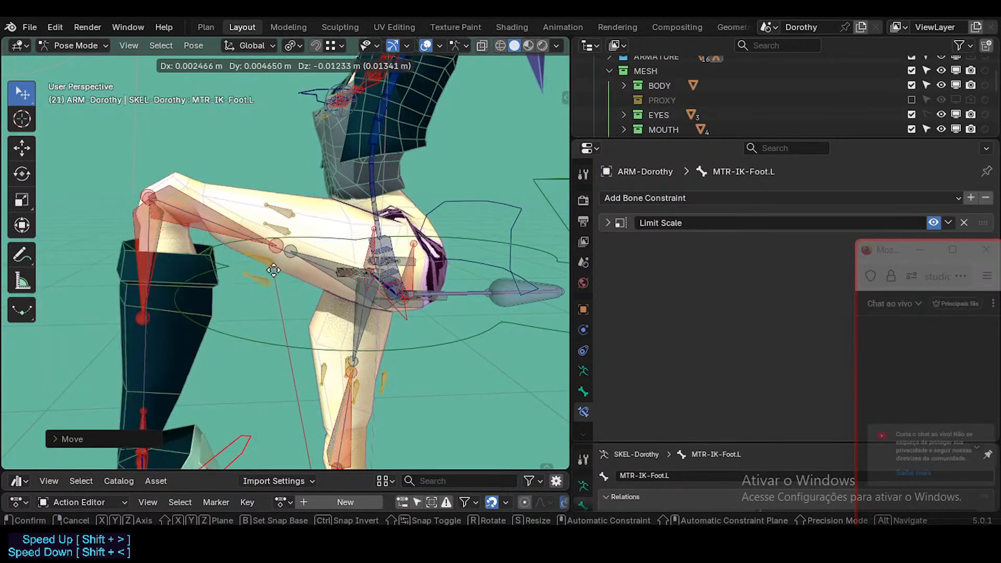
pyautogui.click(270, 164)
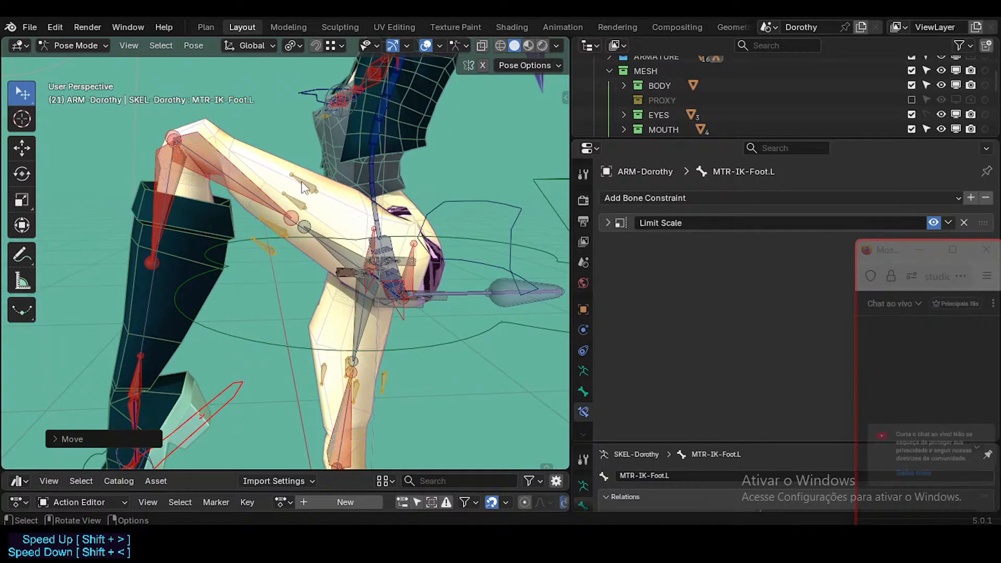
pyautogui.scroll(5, 385, 204)
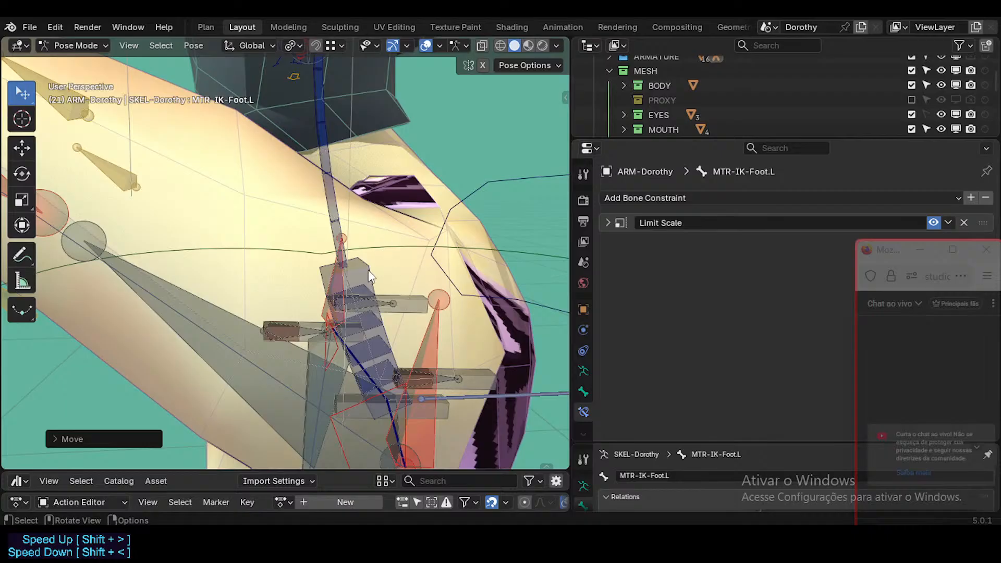
# Step: Move the left foot IK control to adjust the raised leg and swing it out to the character's left side
pyautogui.scroll(-3, 368, 270)
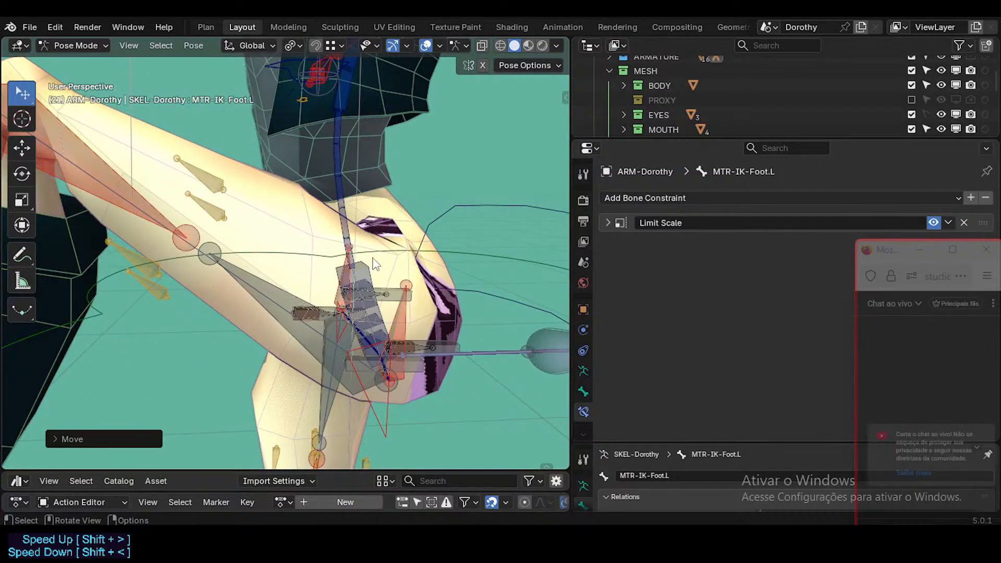
pyautogui.scroll(-4, 225, 296)
pyautogui.scroll(2, 203, 298)
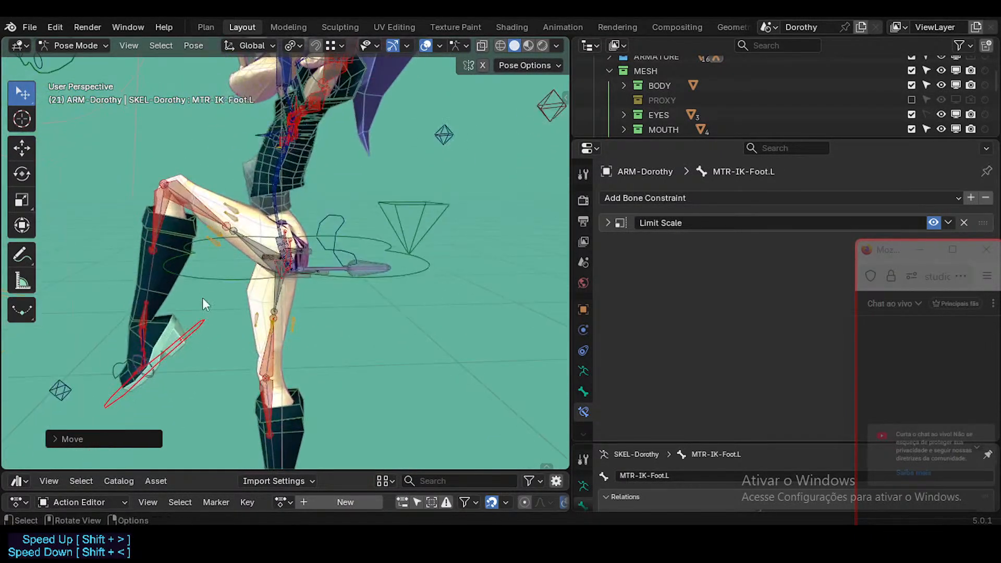
pyautogui.press('g')
pyautogui.click(197, 360)
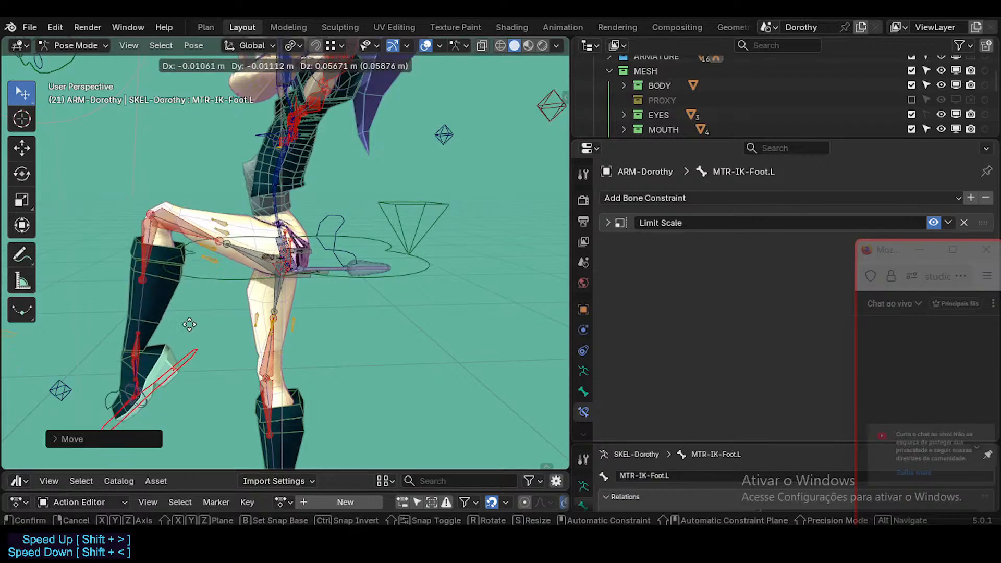
pyautogui.moveTo(197, 361); pyautogui.dragTo(277, 342, button='middle')
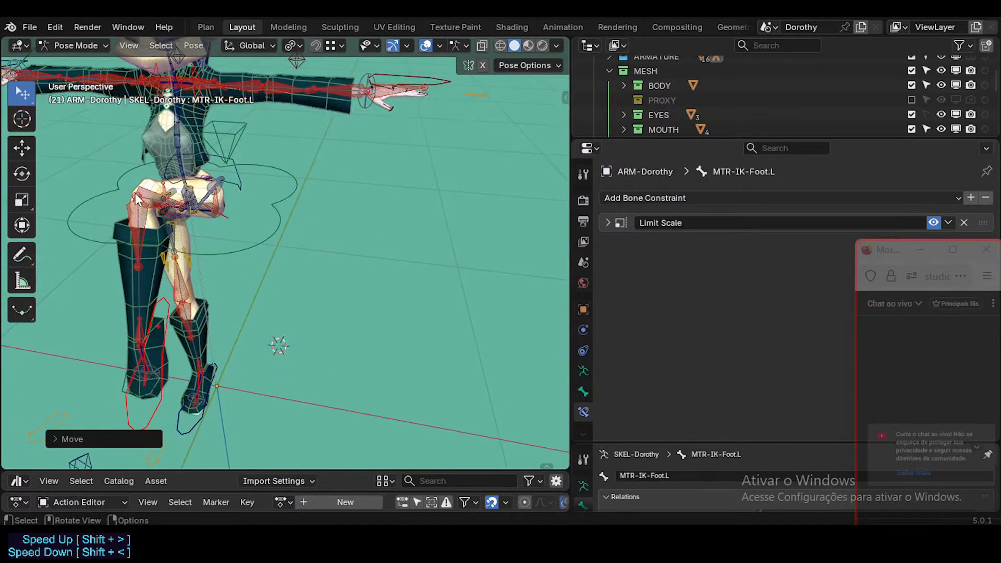
pyautogui.press('g')
pyautogui.click(346, 220)
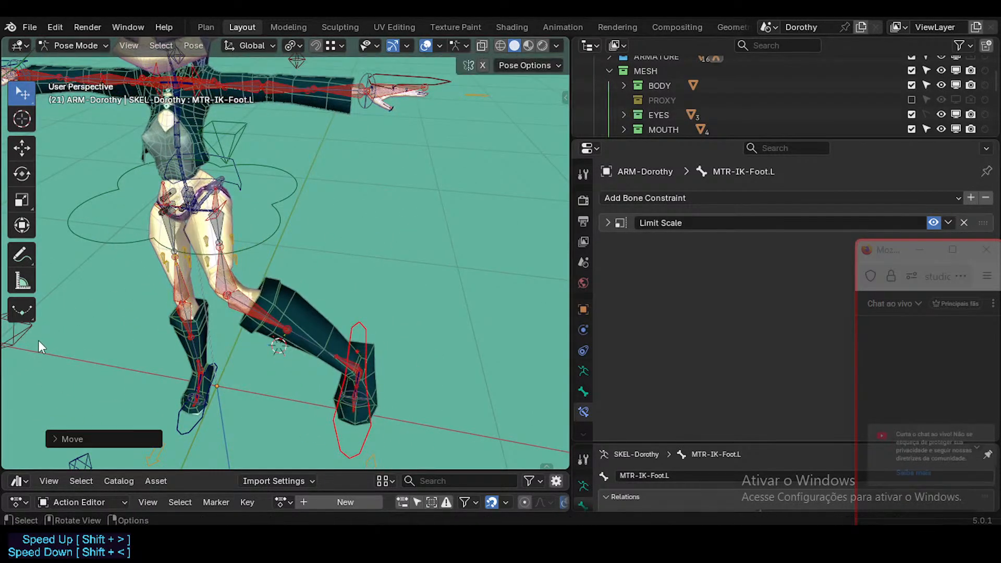
# Step: Reposition the POL-Knee.L pole target on the outer side of the left leg so the knee points outward
pyautogui.click(39, 340)
pyautogui.press('g')
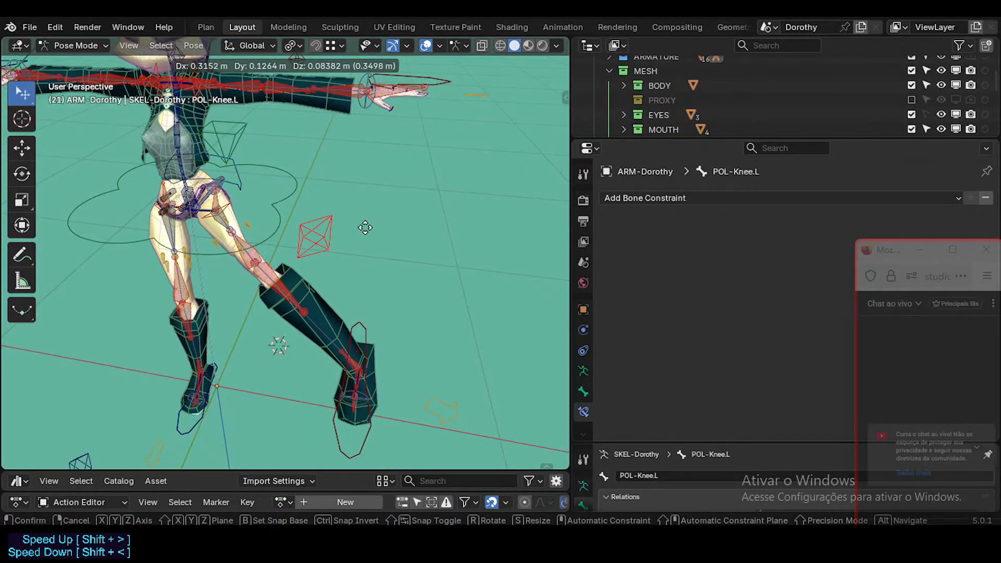
pyautogui.click(370, 223)
pyautogui.press('g')
pyautogui.click(381, 219)
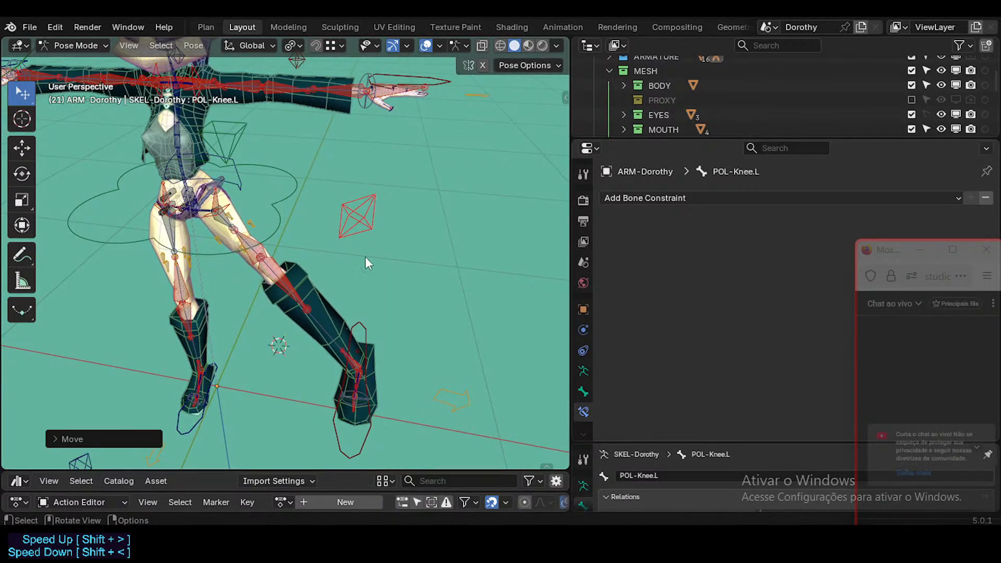
pyautogui.moveTo(307, 258); pyautogui.dragTo(185, 183, button='middle')
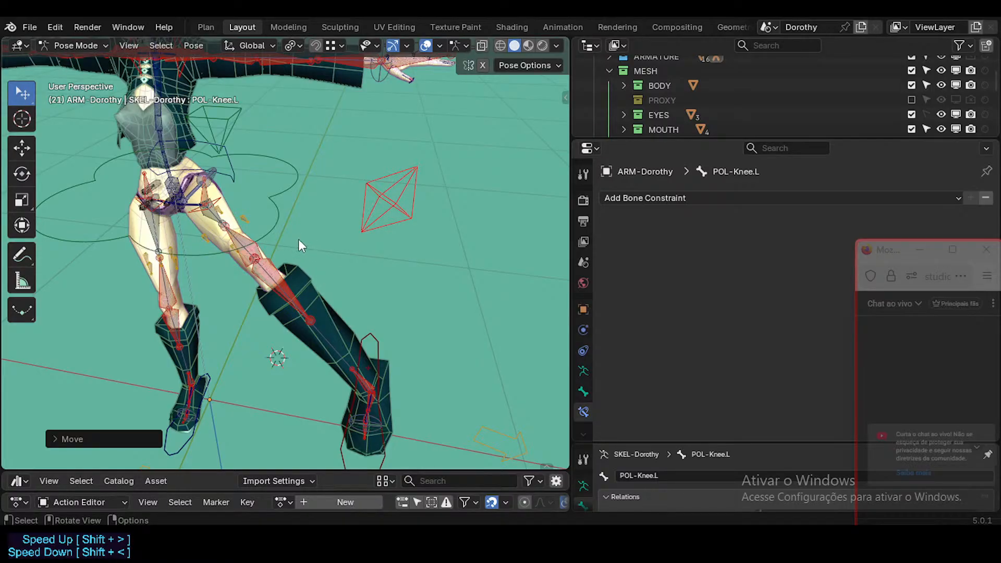
# Step: Rotate the MTR-IK-Foot.L control freely to turn the left foot
pyautogui.keyDown('shift'); pyautogui.moveTo(353, 342); pyautogui.dragTo(376, 279, button='middle'); pyautogui.keyUp('shift')
pyautogui.click(386, 413)
pyautogui.press('r')
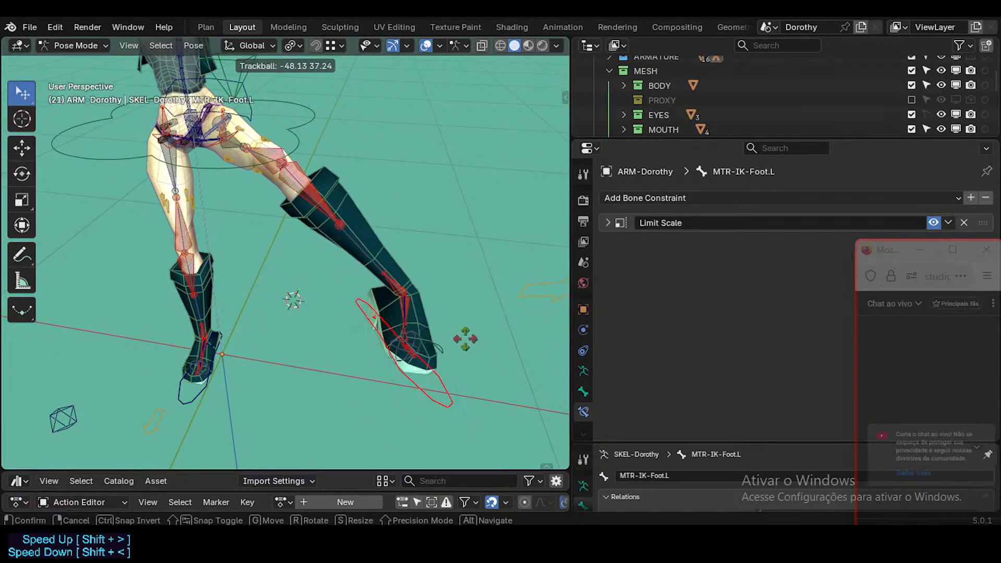
pyautogui.click(458, 339)
pyautogui.press('r')
pyautogui.click(437, 282)
# Step: Move the MTR-IK-Foot.L control through several raised and lowered positions to test the left hip and thigh deformation
pyautogui.moveTo(436, 281); pyautogui.dragTo(265, 316, button='middle')
pyautogui.press('g')
pyautogui.click(483, 290)
pyautogui.keyDown('shift'); pyautogui.moveTo(482, 290); pyautogui.dragTo(324, 221, button='middle'); pyautogui.keyUp('shift')
pyautogui.press('g')
pyautogui.click(319, 342)
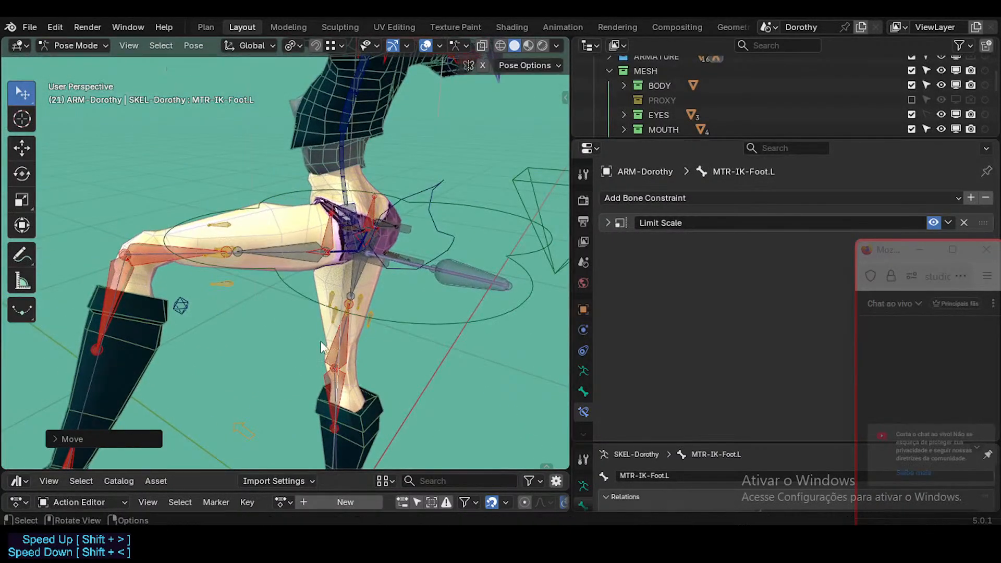
pyautogui.press('g')
pyautogui.click(319, 217)
pyautogui.scroll(3, 319, 217)
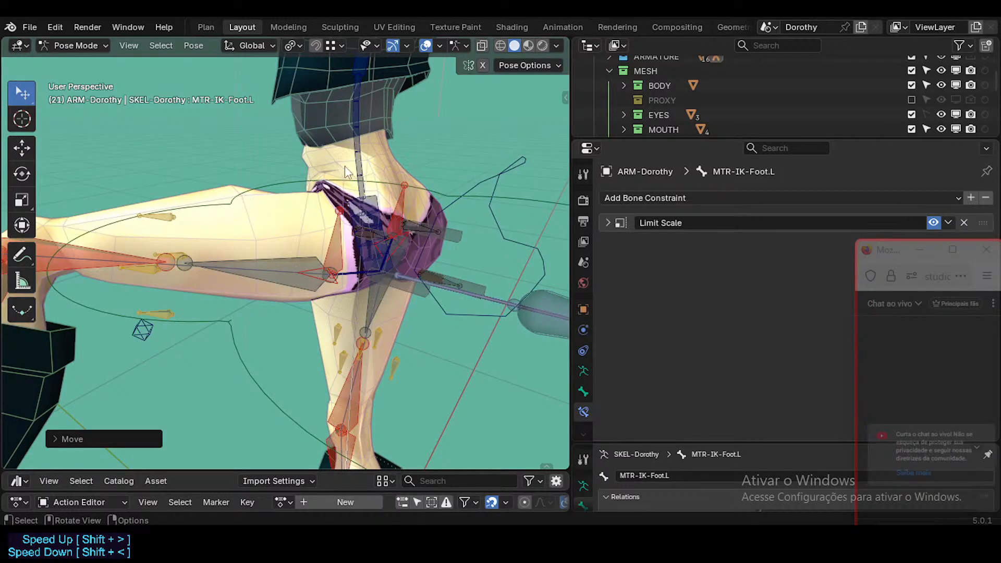
pyautogui.moveTo(292, 195); pyautogui.dragTo(309, 248, button='middle')
pyautogui.press('g')
pyautogui.click(361, 157)
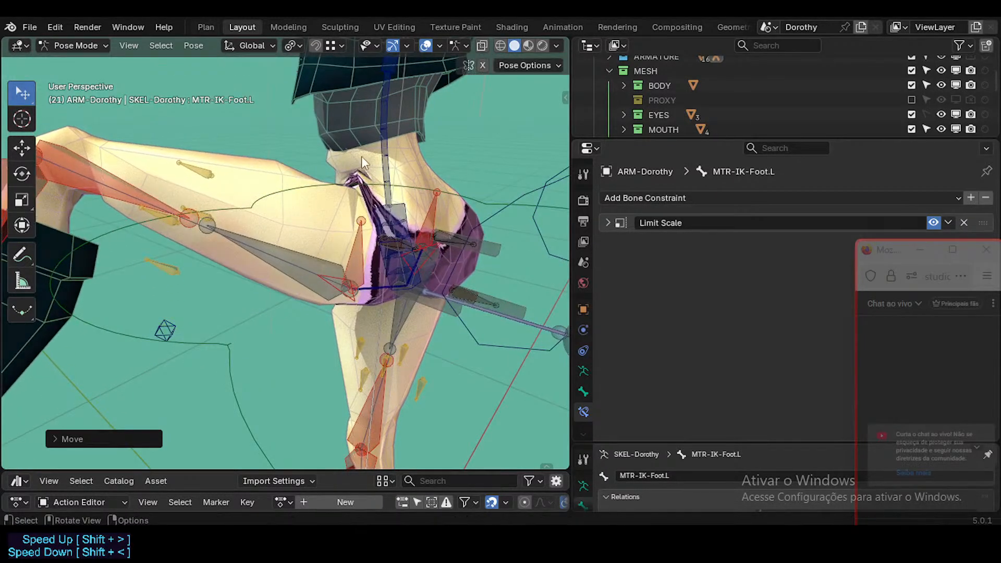
pyautogui.press('g')
pyautogui.click(136, 308)
# Step: Examine the hip and left thigh deformation and the surrounding helper bones from several angles
pyautogui.moveTo(135, 308); pyautogui.dragTo(59, 342, button='middle')
pyautogui.keyDown('shift'); pyautogui.moveTo(124, 245); pyautogui.dragTo(417, 266, button='middle'); pyautogui.keyUp('shift')
pyautogui.moveTo(417, 266); pyautogui.dragTo(378, 275, button='middle')
pyautogui.moveTo(470, 282); pyautogui.dragTo(335, 267, button='middle')
pyautogui.scroll(1, 293, 360)
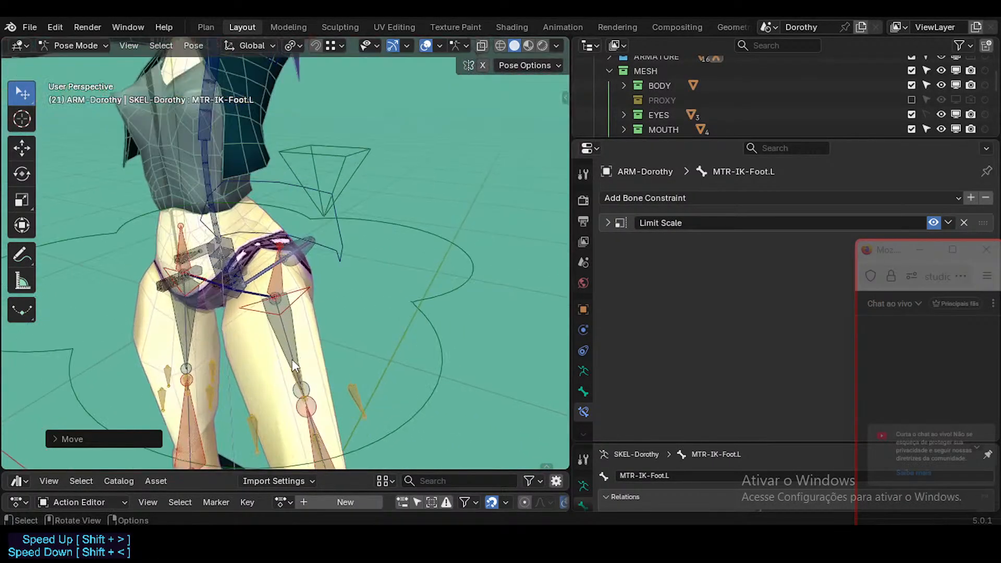
pyautogui.moveTo(292, 358); pyautogui.dragTo(313, 334, button='middle')
pyautogui.moveTo(313, 334)
pyautogui.keyDown('shift'); pyautogui.mouseDown(button='middle')
pyautogui.moveTo(344, 291)
pyautogui.moveTo(295, 324)
pyautogui.mouseUp(button='middle'); pyautogui.keyUp('shift')
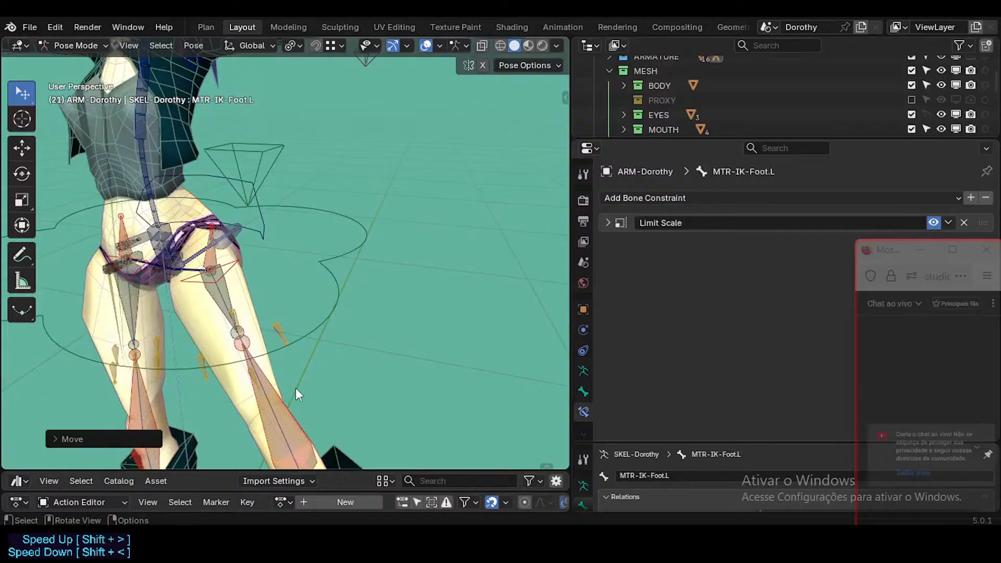
pyautogui.scroll(-2, 284, 370)
pyautogui.scroll(3, 292, 348)
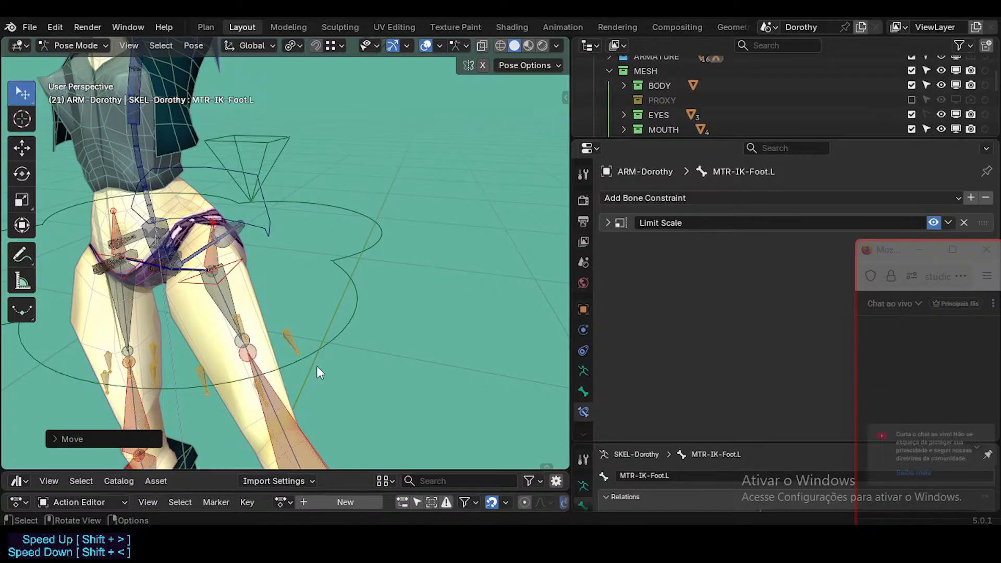
# Step: Select the MAP-FanThigh-Out.L bone and inspect its Transformation constraints and its placement beside the left thigh
pyautogui.click(290, 349)
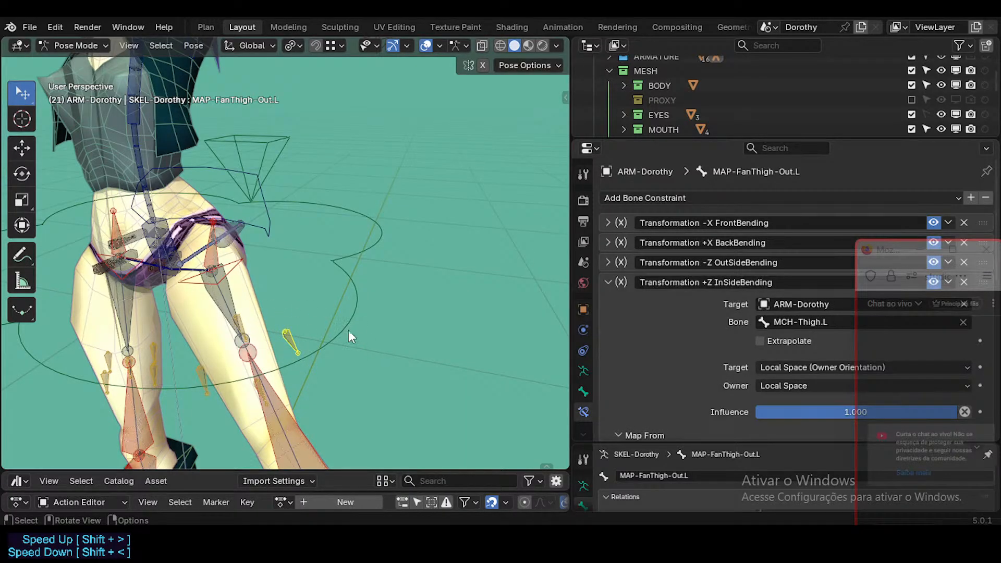
pyautogui.moveTo(304, 364); pyautogui.dragTo(255, 333, button='middle')
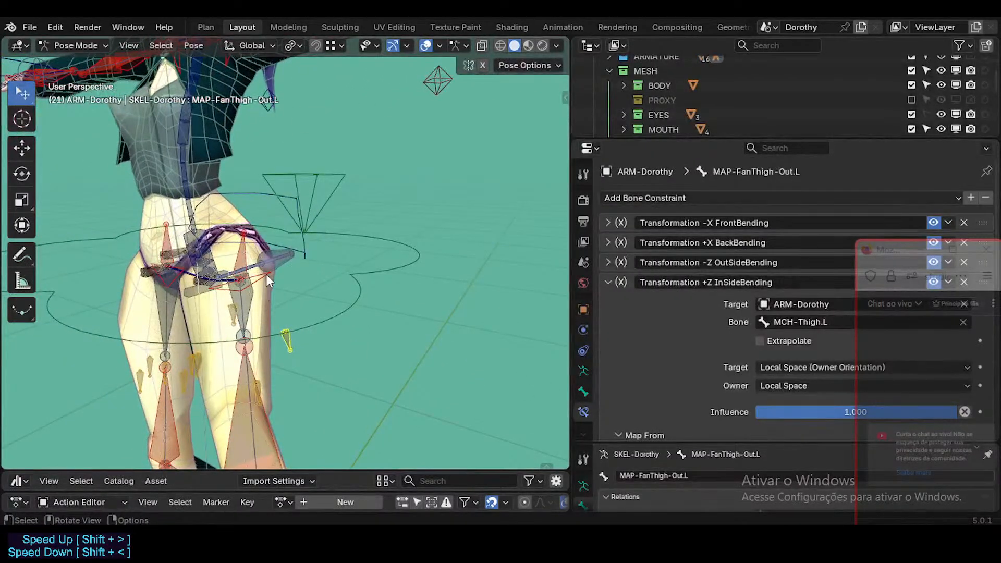
pyautogui.moveTo(269, 255); pyautogui.dragTo(305, 311, button='middle')
pyautogui.scroll(-3, 376, 281)
pyautogui.scroll(-2, 320, 313)
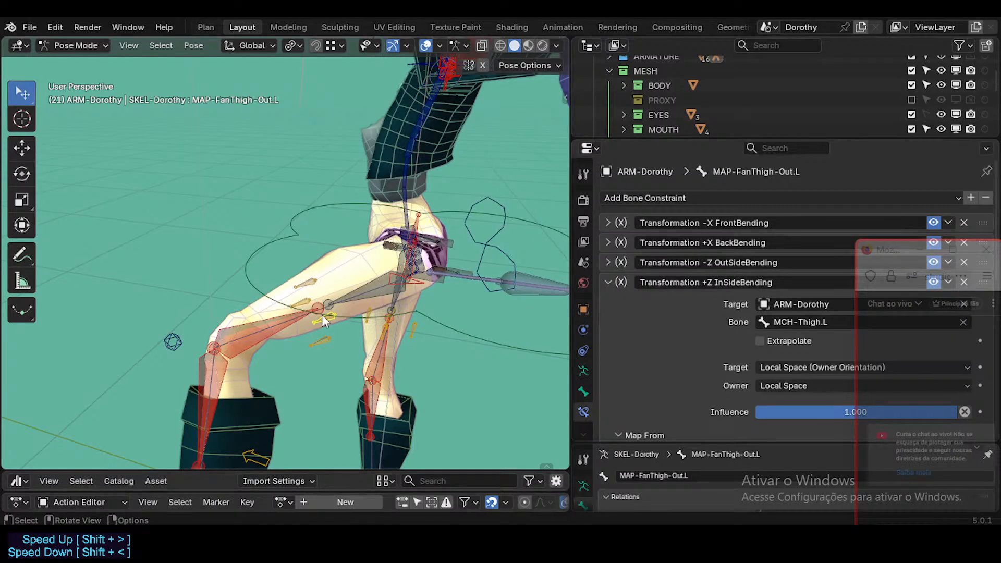
# Step: Select the fan bones around the left thigh one by one, ending on MAP-FanThigh-Ft.L, to inspect their constraints
pyautogui.moveTo(333, 292)
pyautogui.mouseDown(button='middle')
pyautogui.moveTo(355, 298)
pyautogui.moveTo(328, 295)
pyautogui.mouseUp(button='middle')
pyautogui.click(310, 283)
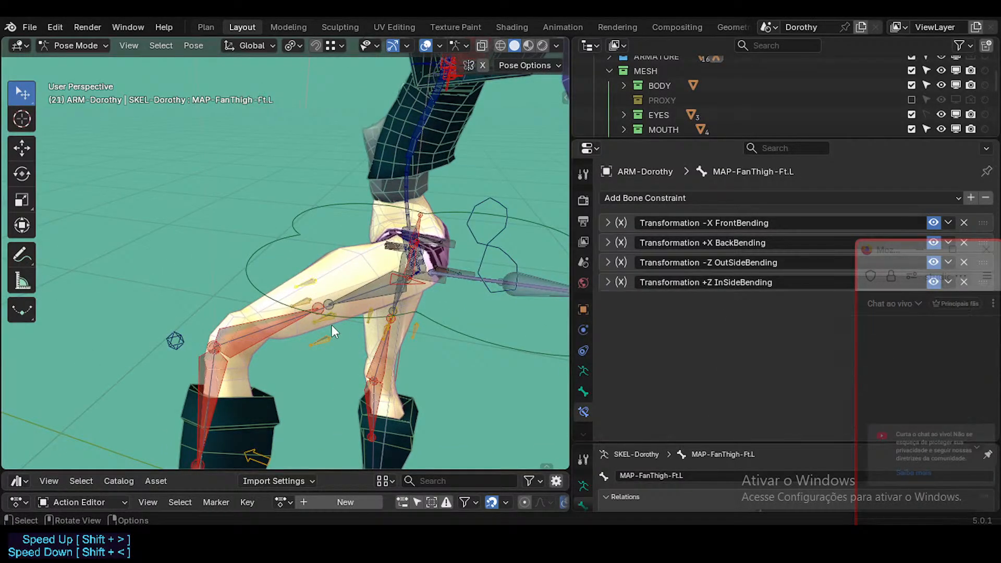
pyautogui.click(331, 322)
pyautogui.click(318, 342)
pyautogui.click(304, 277)
pyautogui.scroll(2, 300, 311)
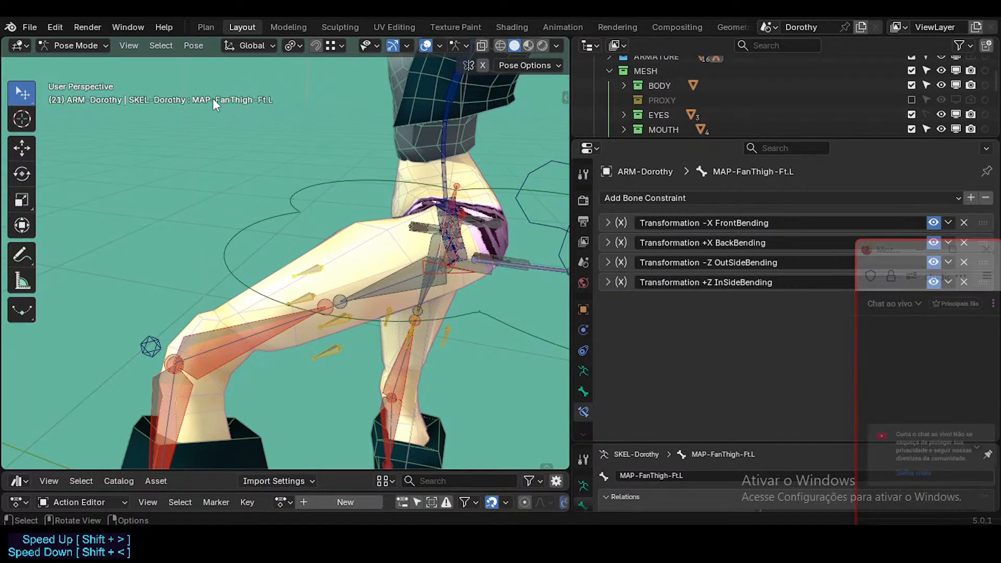
pyautogui.scroll(-4, 302, 336)
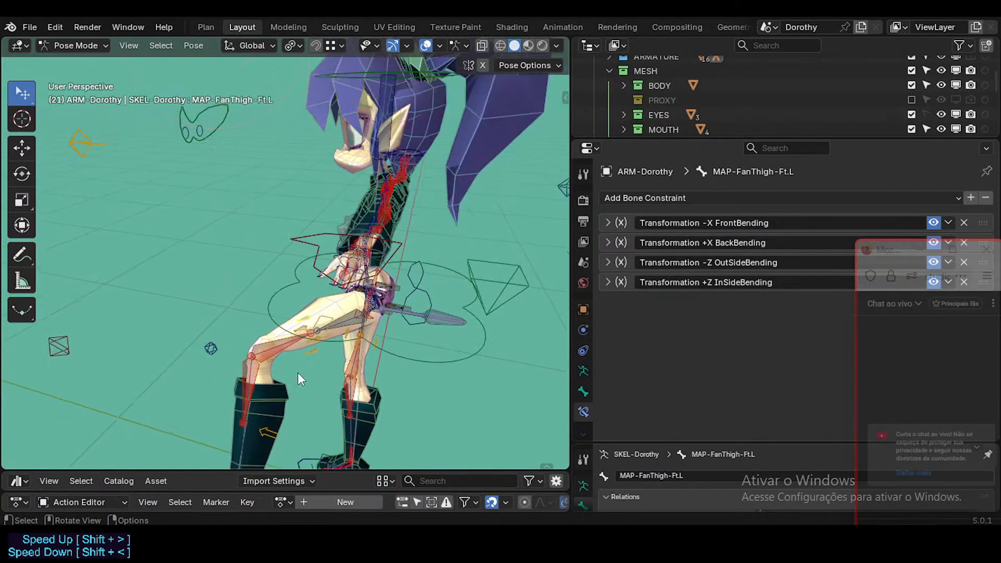
# Step: Select the left leg's controls and reset them to their rest position
pyautogui.keyDown('shift'); pyautogui.moveTo(301, 346); pyautogui.dragTo(316, 178, button='middle'); pyautogui.keyUp('shift')
pyautogui.moveTo(281, 370); pyautogui.dragTo(326, 351)
pyautogui.keyDown('shift'); pyautogui.moveTo(330, 215); pyautogui.dragTo(377, 264, button='middle'); pyautogui.keyUp('shift')
pyautogui.hotkey('alt', 'g')
# Step: Switch the ARM-Dorothy armature from Pose Mode to Object Mode and bring the whole character into view
pyautogui.hotkey('ctrl', 'Tab')
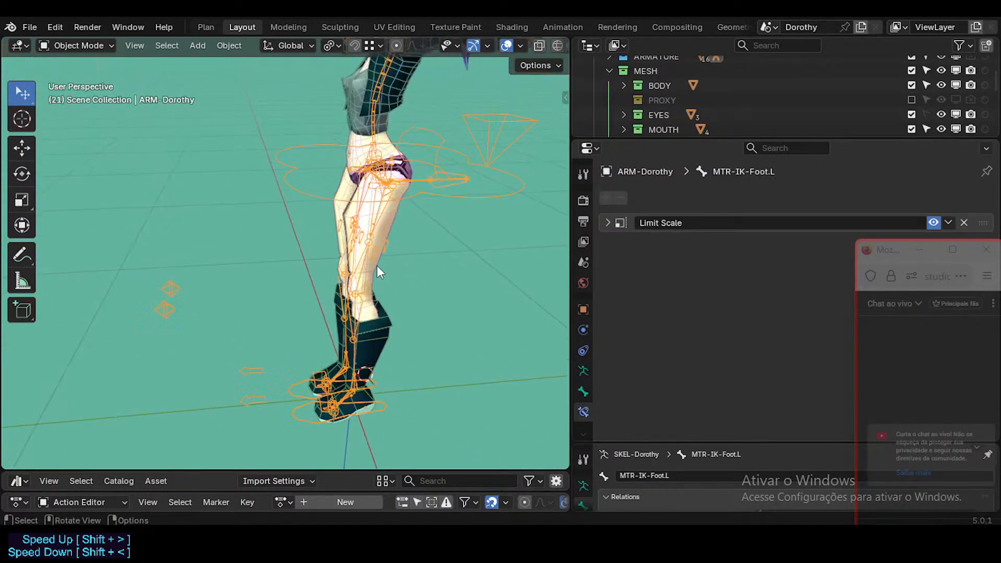
pyautogui.click(372, 252)
pyautogui.click(370, 263)
pyautogui.hotkey('ctrl', 'Tab')
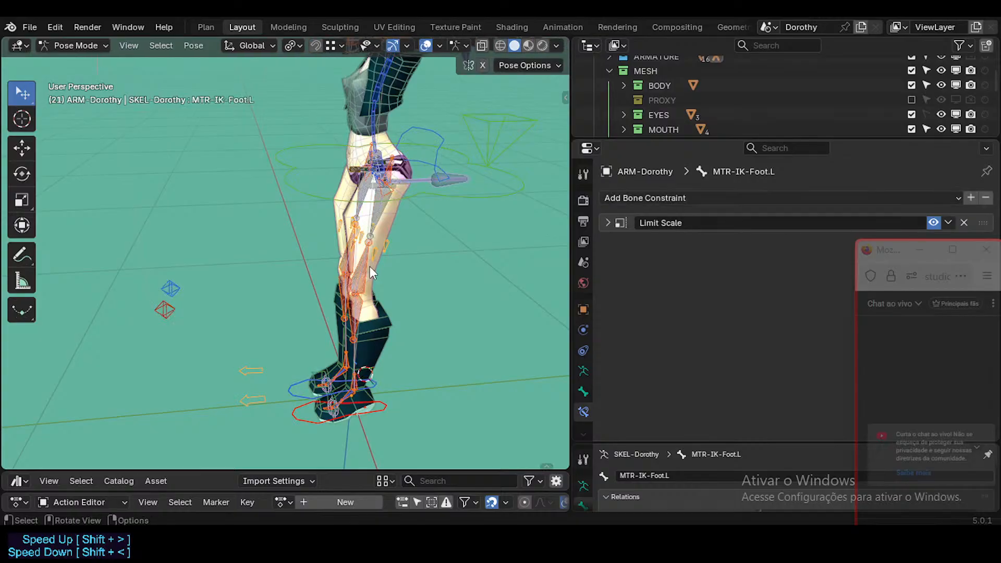
pyautogui.hotkey('ctrl', 'Tab')
pyautogui.keyDown('shift'); pyautogui.moveTo(378, 233); pyautogui.dragTo(445, 277, button='middle'); pyautogui.keyUp('shift')
pyautogui.keyDown('shift'); pyautogui.moveTo(360, 151); pyautogui.dragTo(495, 254, button='middle'); pyautogui.keyUp('shift')
pyautogui.scroll(-2, 321, 250)
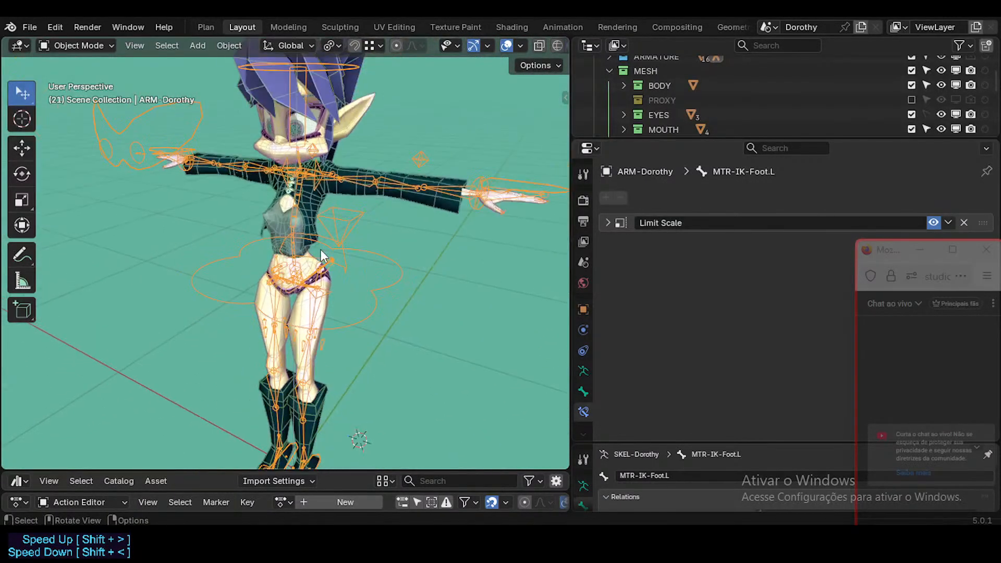
# Step: Reveal the hidden costume objects and deselect the armature
pyautogui.hotkey('alt', 'h')
pyautogui.keyDown('shift'); pyautogui.click(323, 232); pyautogui.keyUp('shift')
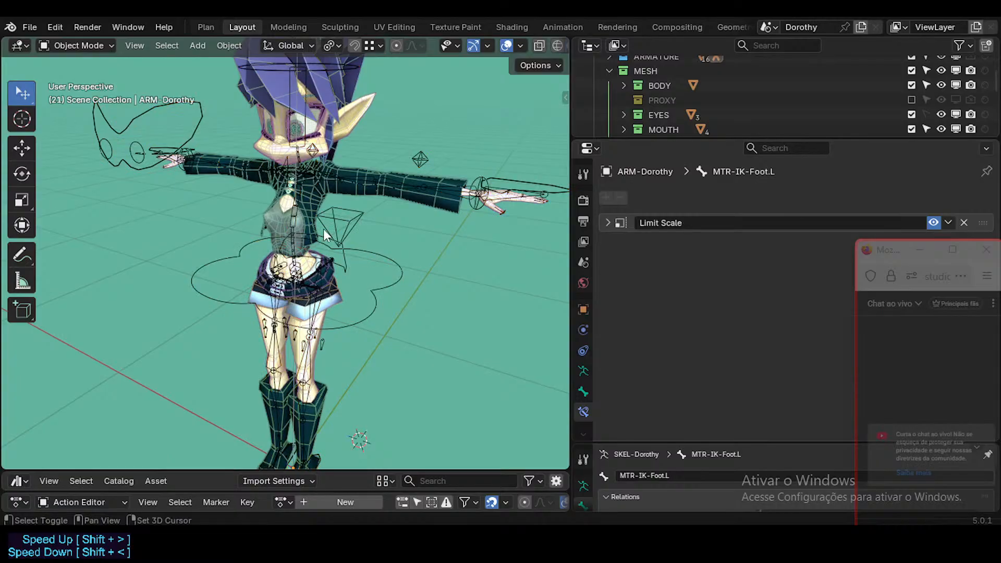
pyautogui.keyDown('shift'); pyautogui.moveTo(324, 231); pyautogui.dragTo(342, 287, button='middle'); pyautogui.keyUp('shift')
# Step: Move the live chat window aside and enlarge the Outliner to show the scene's collection hierarchy from its root
pyautogui.click(924, 372)
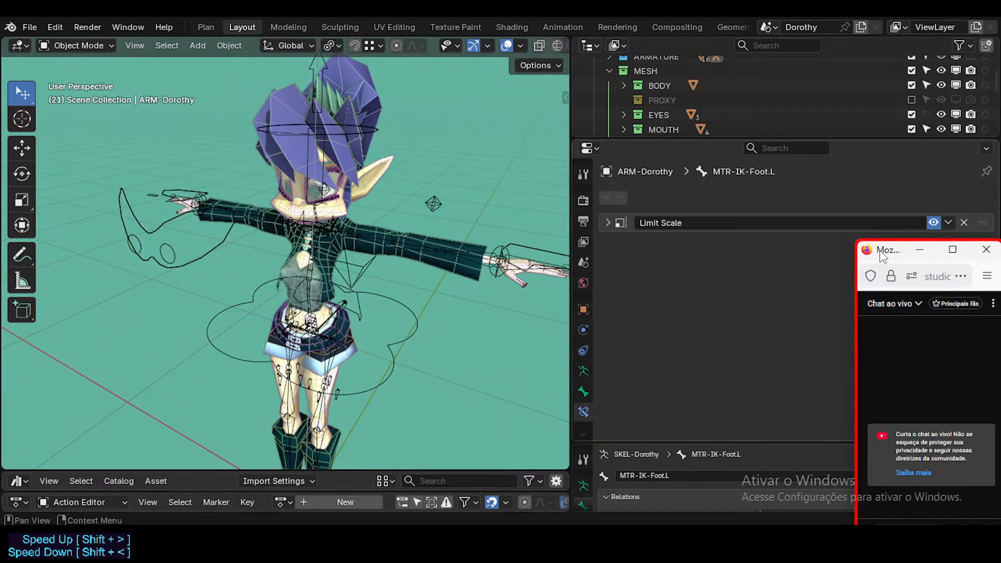
pyautogui.moveTo(714, 145); pyautogui.dragTo(715, 326)
pyautogui.scroll(4, 285, 254)
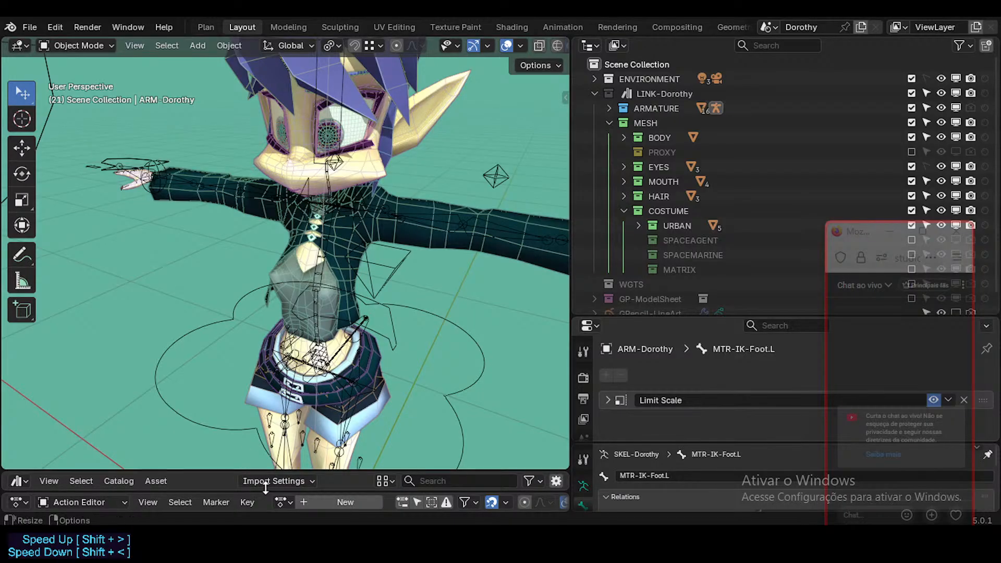
# Step: Switch to Discord's rules channel and on to the Blender Artists "elegant" rigging project thread in Firefox
pyautogui.hotkey('alt', 'Tab')
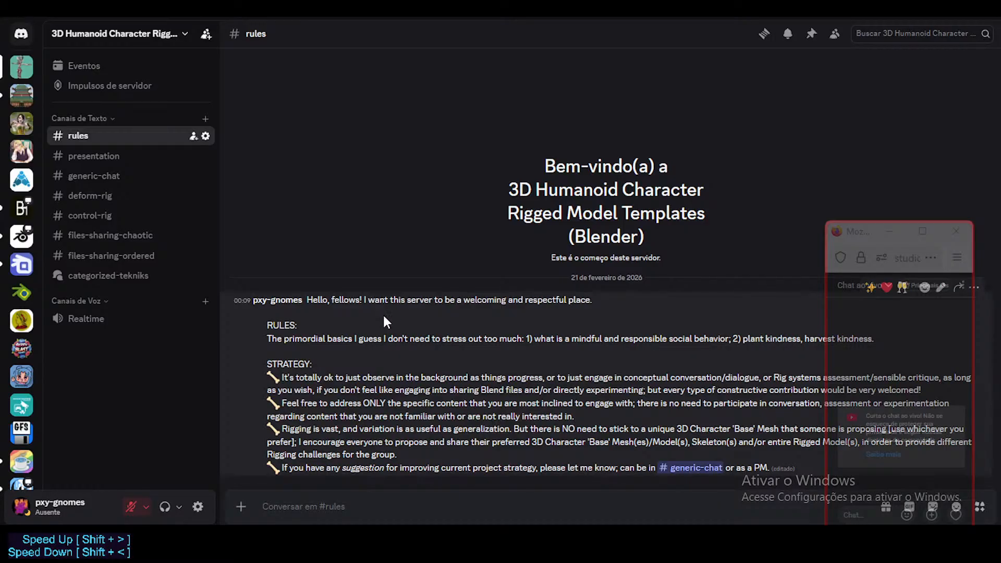
pyautogui.moveTo(532, 508)
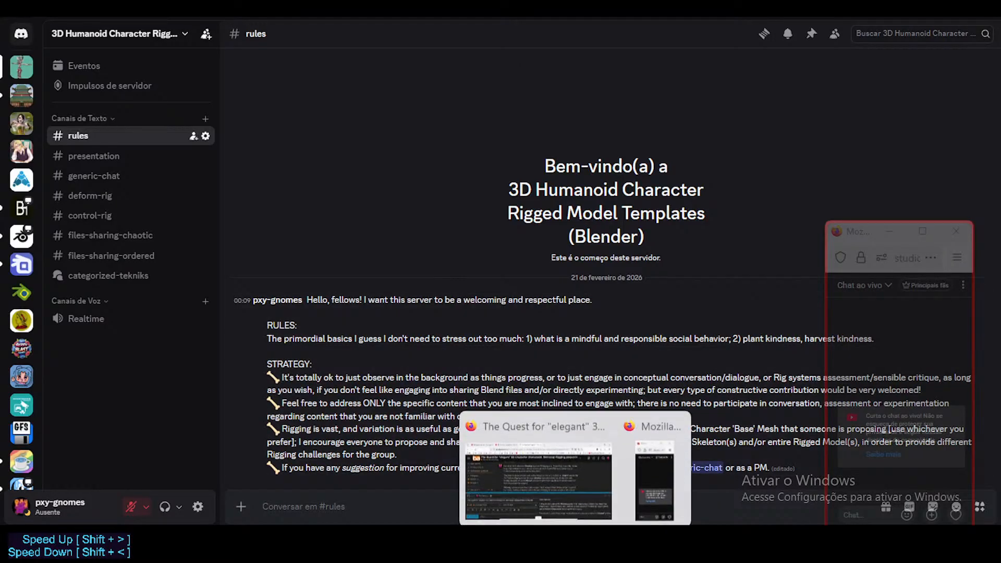
pyautogui.click(537, 472)
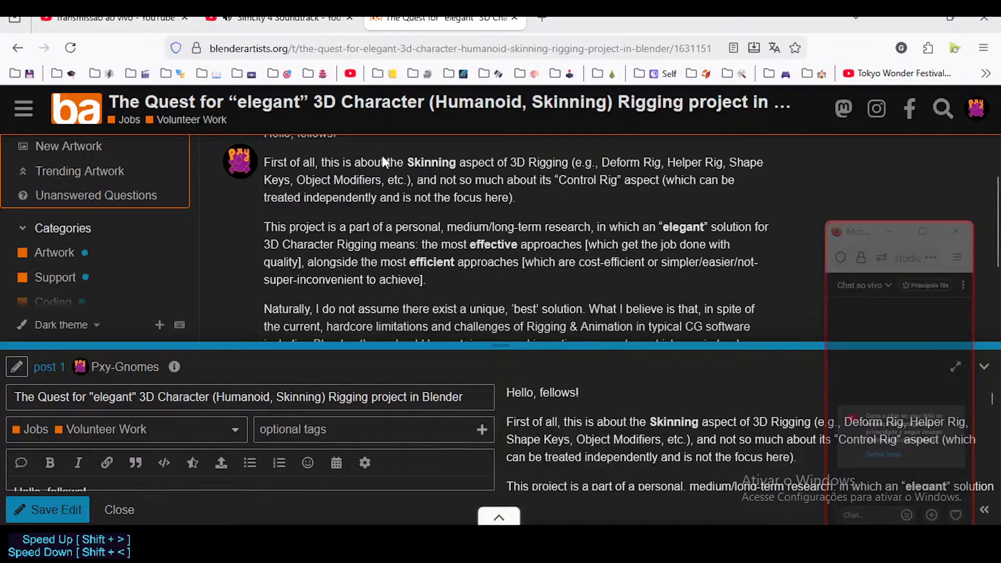
# Step: Review the opening post of the Blender Artists rigging project thread from its beginning to its closing invitation
pyautogui.scroll(10, 385, 258)
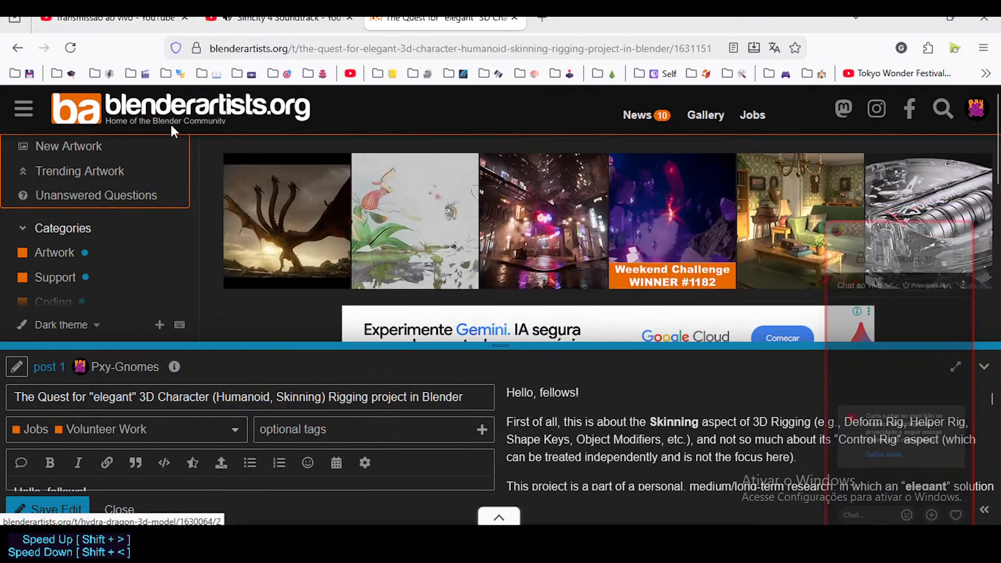
pyautogui.scroll(-5, 405, 233)
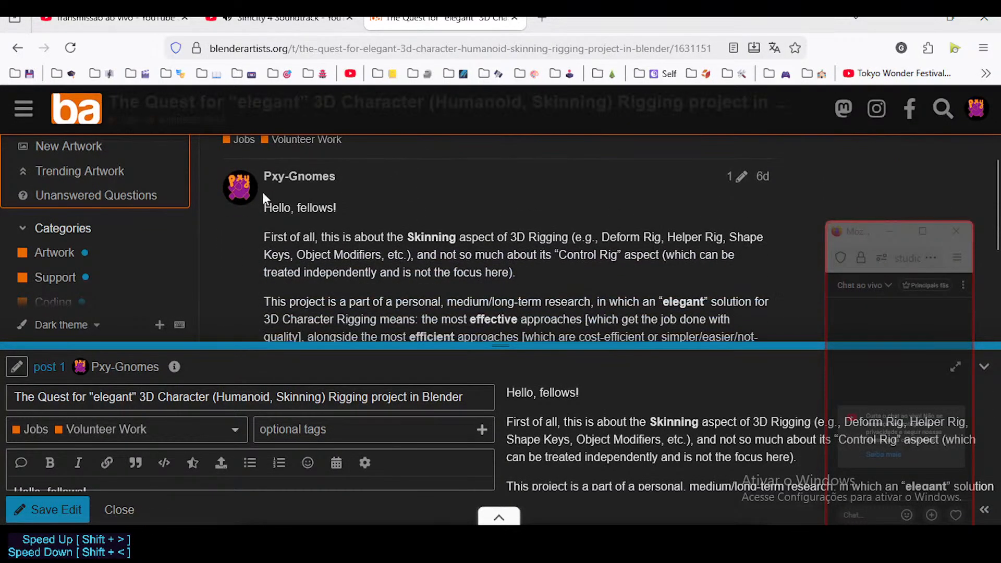
pyautogui.scroll(-10, 352, 242)
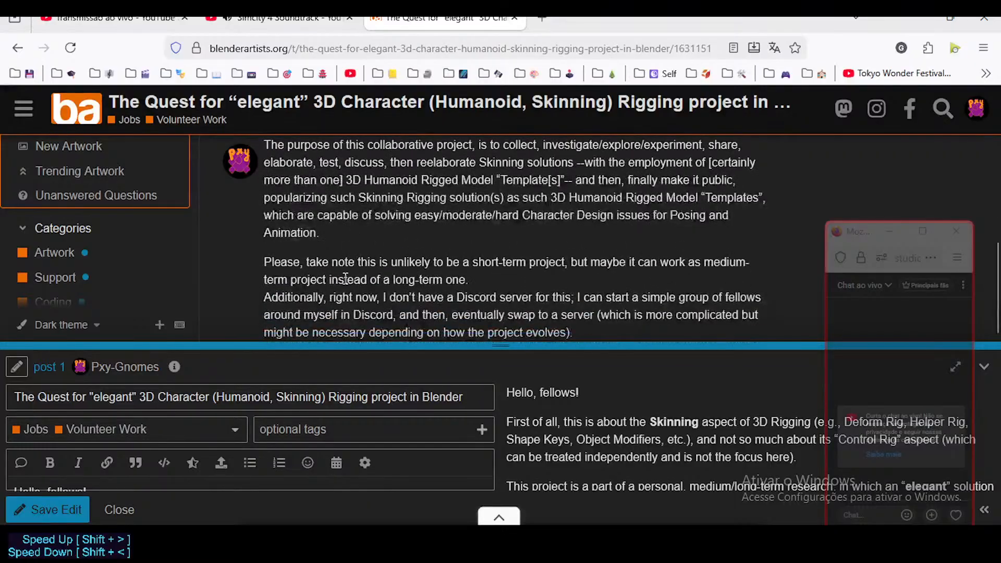
pyautogui.scroll(-3, 364, 277)
pyautogui.scroll(8, 392, 252)
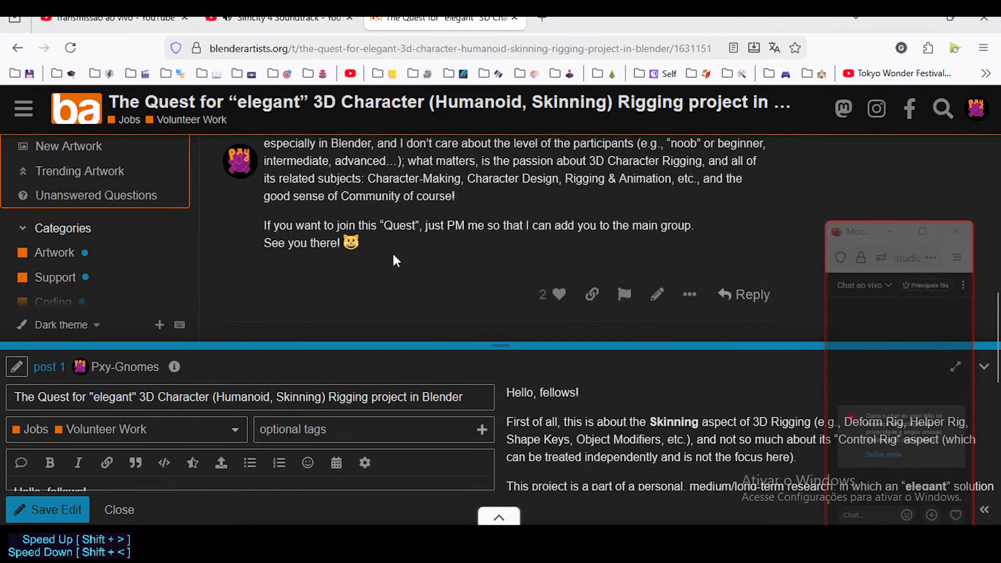
pyautogui.scroll(10, 393, 252)
pyautogui.scroll(-5, 397, 261)
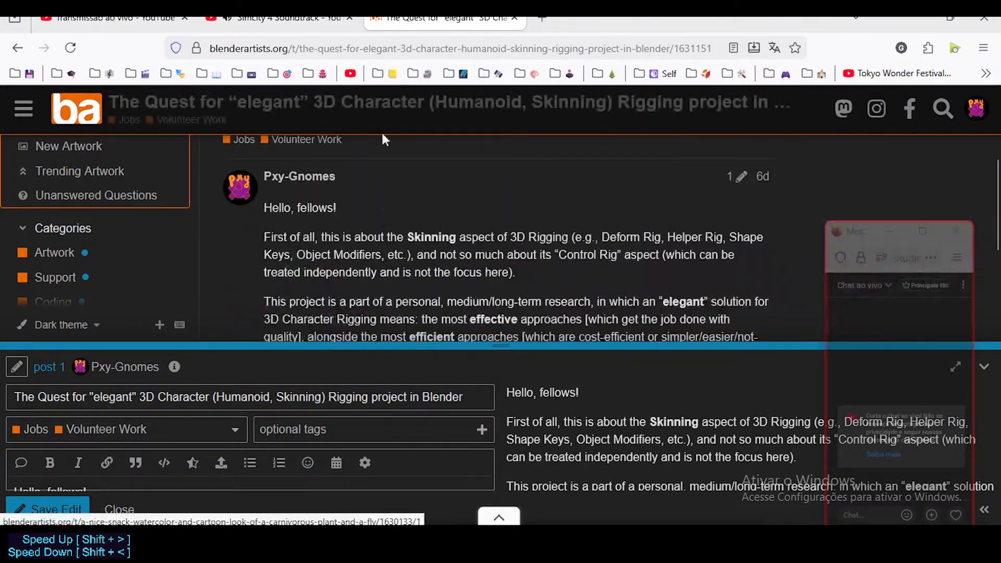
# Step: Close the Blender Artists forum thread and switch from Firefox back to Blender
pyautogui.click(514, 18)
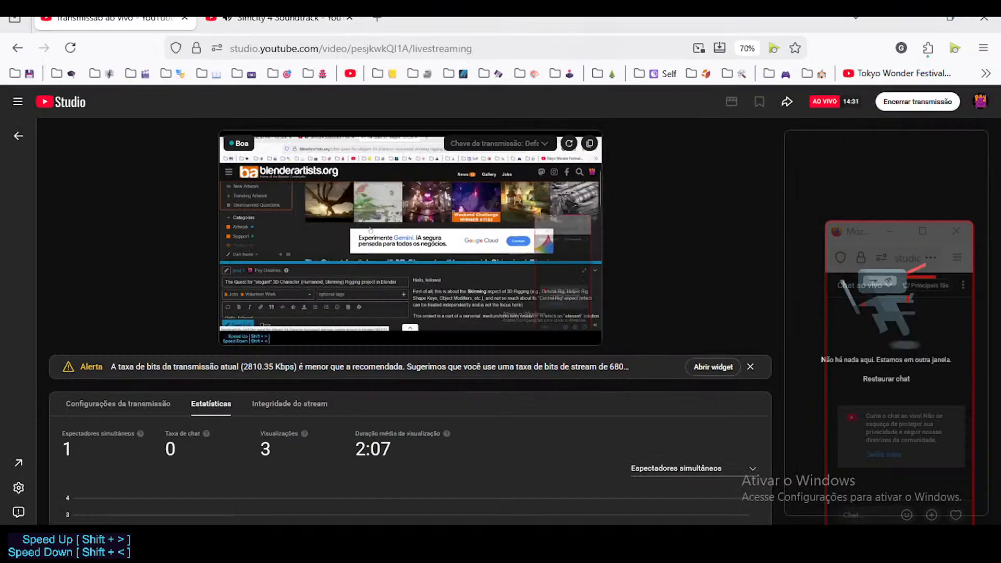
pyautogui.click(112, 18)
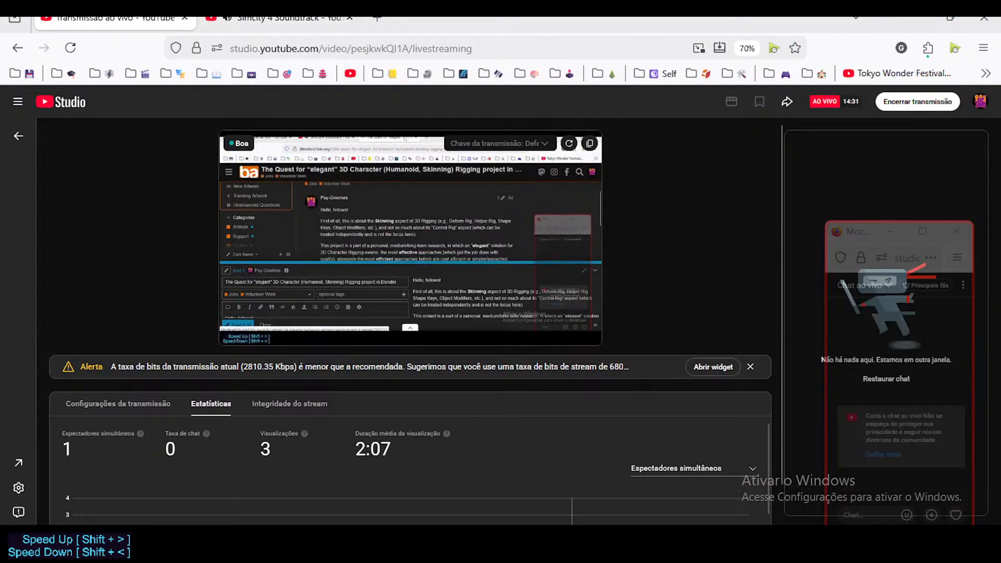
pyautogui.click(671, 537)
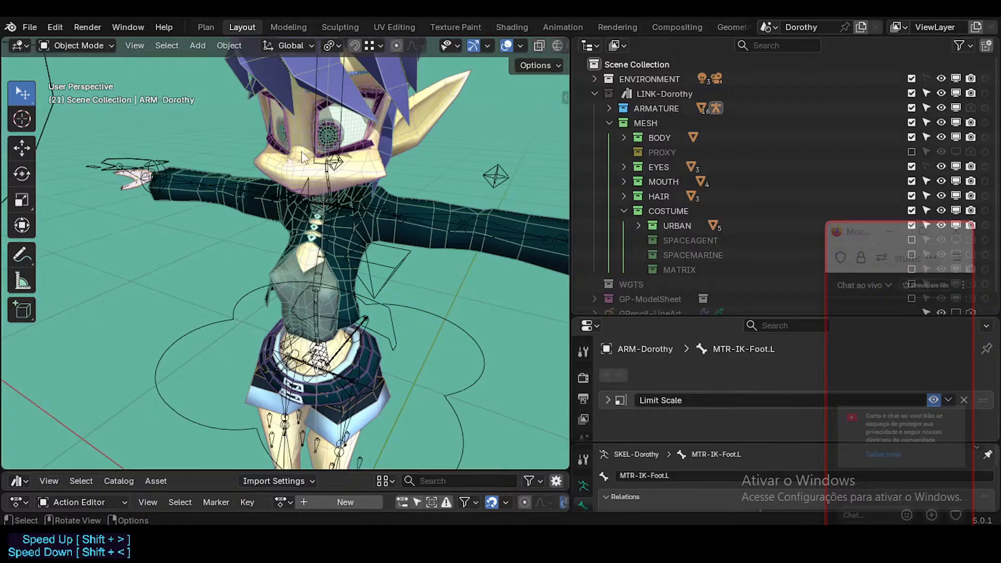
# Step: Select Dorothy's armature and enter Pose Mode
pyautogui.scroll(3, 334, 189)
pyautogui.keyDown('shift'); pyautogui.moveTo(333, 189); pyautogui.dragTo(329, 240, button='middle'); pyautogui.keyUp('shift')
pyautogui.scroll(-2, 329, 240)
pyautogui.click(320, 230)
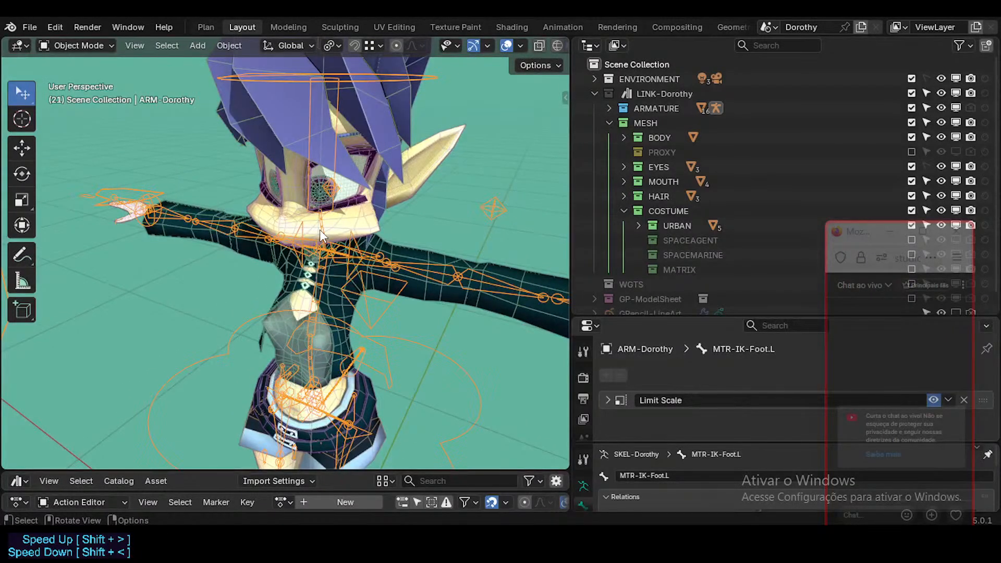
pyautogui.hotkey('ctrl', 'Tab')
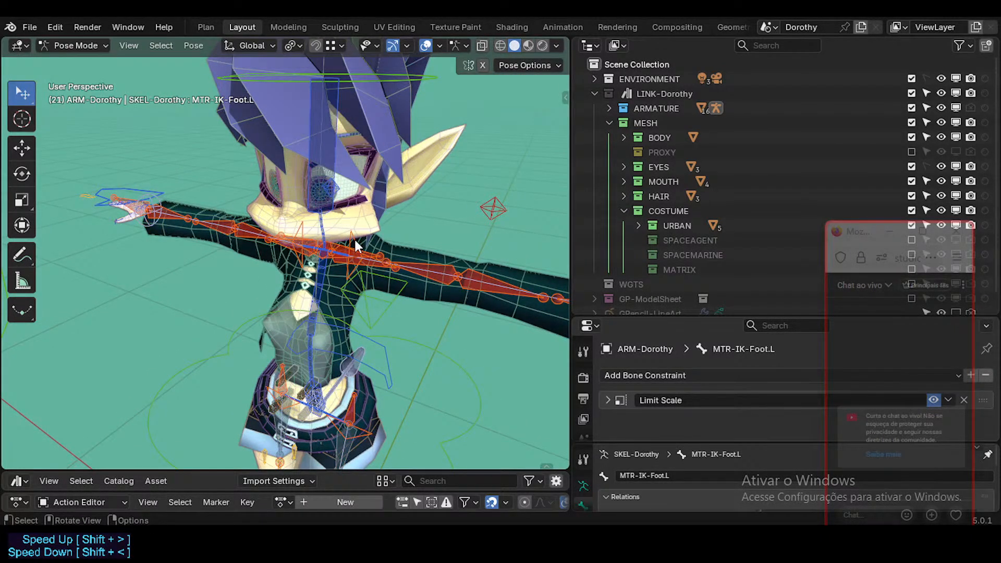
pyautogui.moveTo(355, 238); pyautogui.dragTo(363, 246, button='middle')
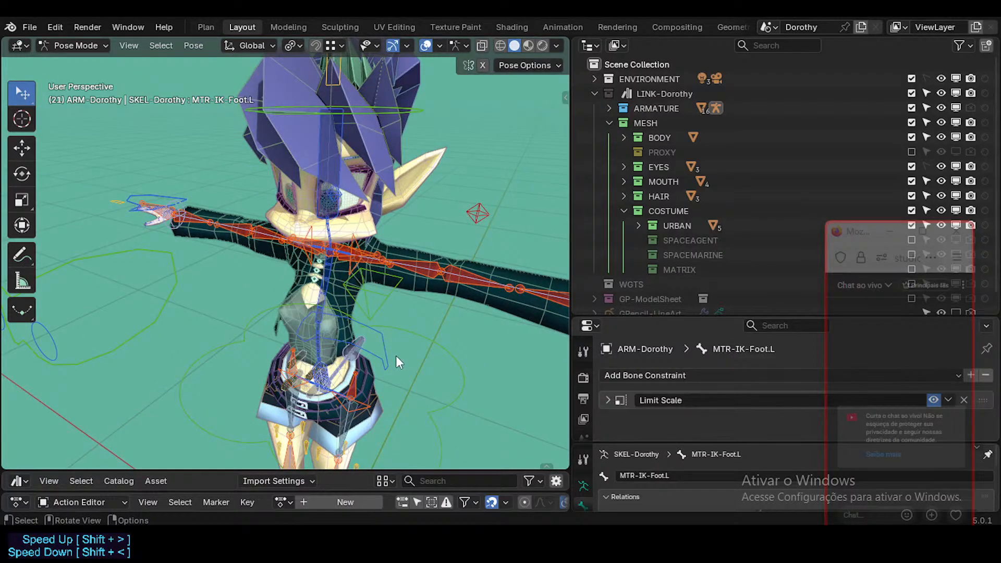
# Step: Select the MTR-Torso control and try a trackball rotation on it
pyautogui.scroll(2, 395, 355)
pyautogui.click(435, 337)
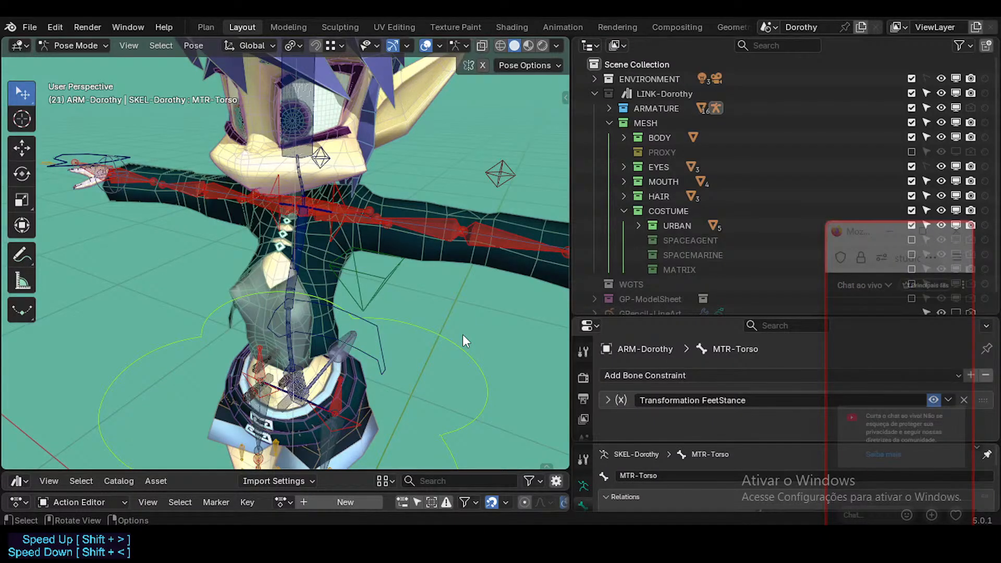
pyautogui.scroll(-3, 462, 333)
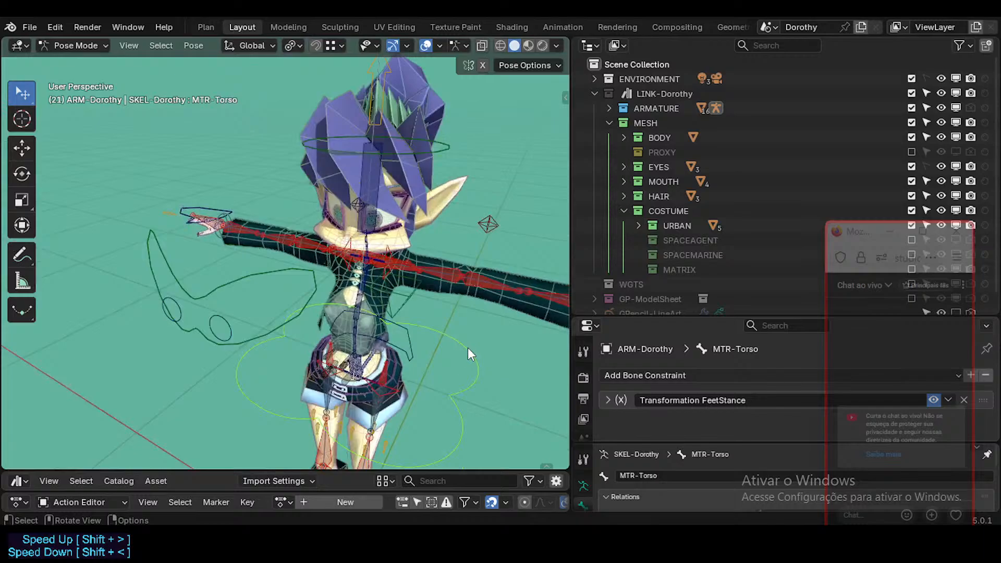
pyautogui.moveTo(467, 348); pyautogui.dragTo(409, 366, button='middle')
pyautogui.scroll(2, 394, 366)
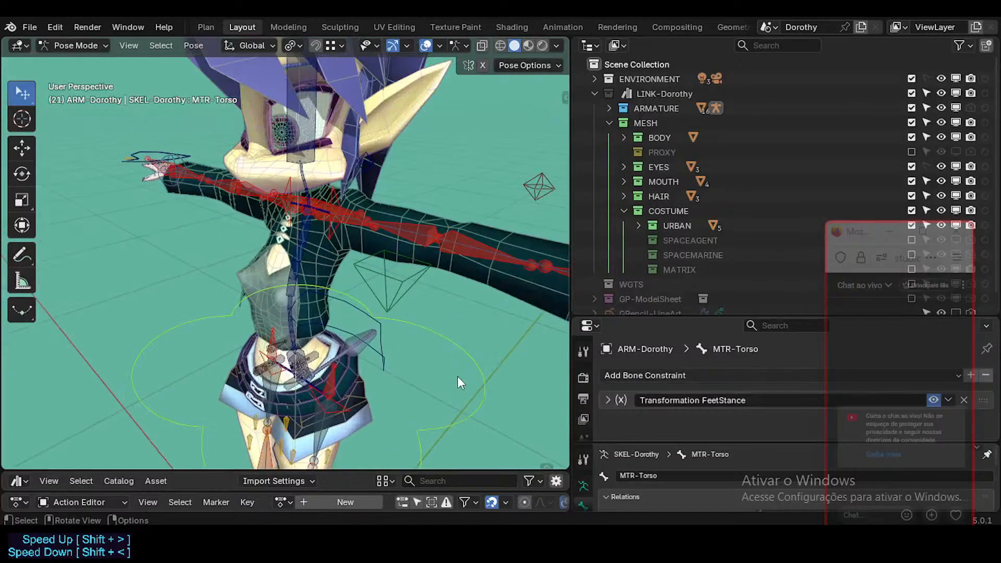
pyautogui.press('r')
pyautogui.press('r')
pyautogui.rightClick(448, 360)
pyautogui.scroll(-1, 440, 288)
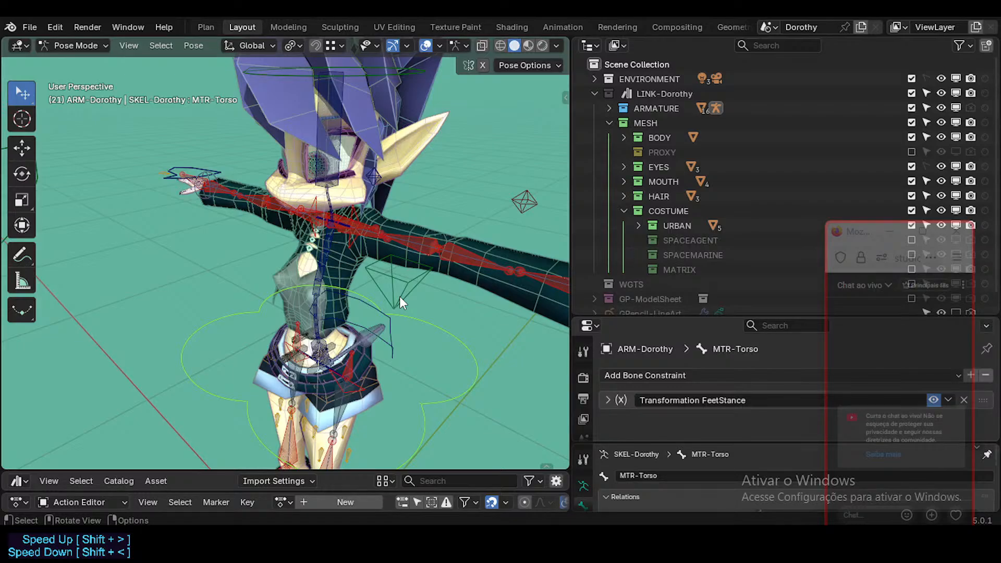
# Step: Examine Dorothy's left shoulder, upper arm and torso mesh together with their deform bones from several angles and distances
pyautogui.moveTo(268, 314); pyautogui.dragTo(339, 304, button='middle')
pyautogui.scroll(-3, 334, 291)
pyautogui.scroll(2, 339, 305)
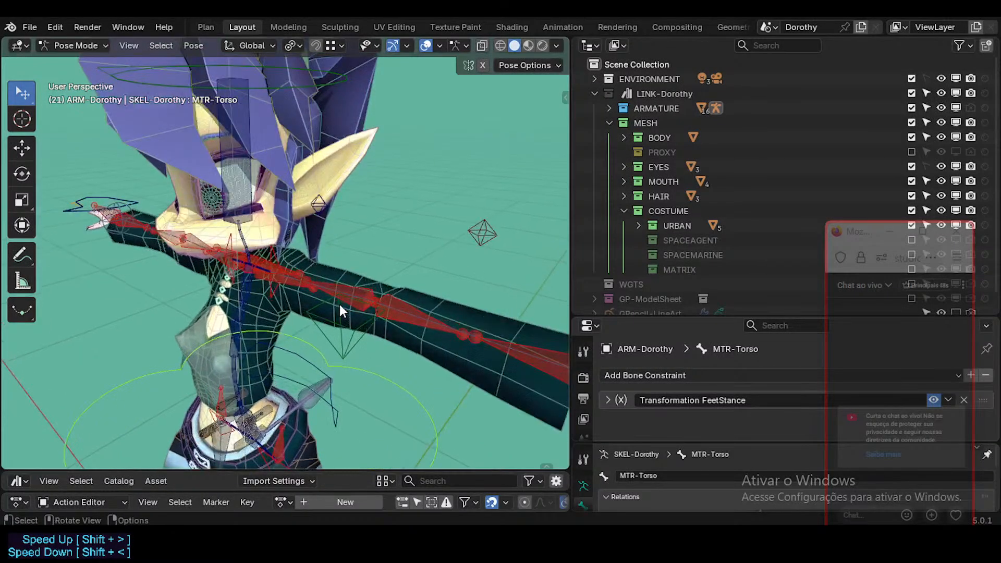
pyautogui.scroll(-3, 347, 264)
pyautogui.scroll(3, 327, 288)
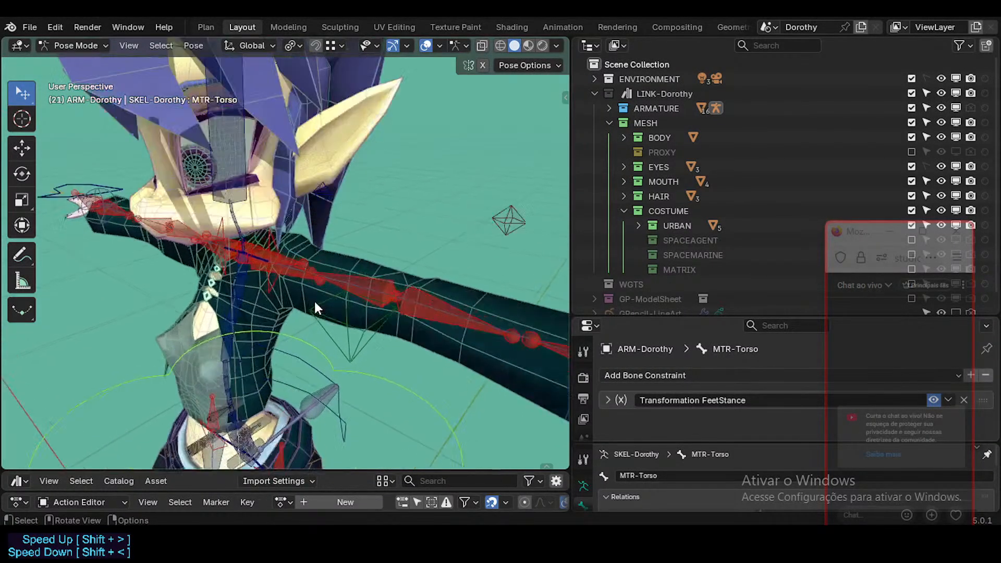
pyautogui.moveTo(307, 276); pyautogui.dragTo(292, 296, button='middle')
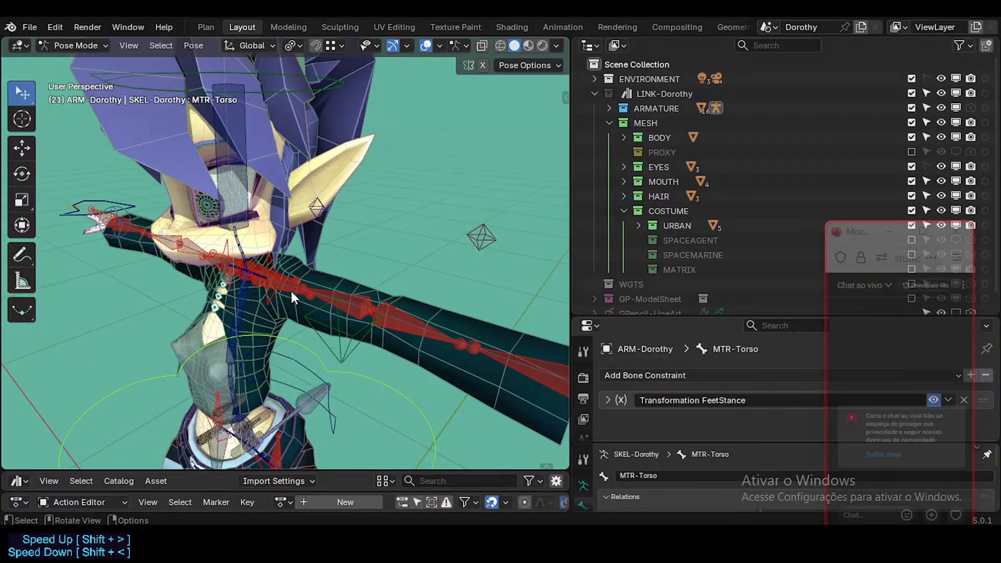
pyautogui.scroll(-1, 292, 295)
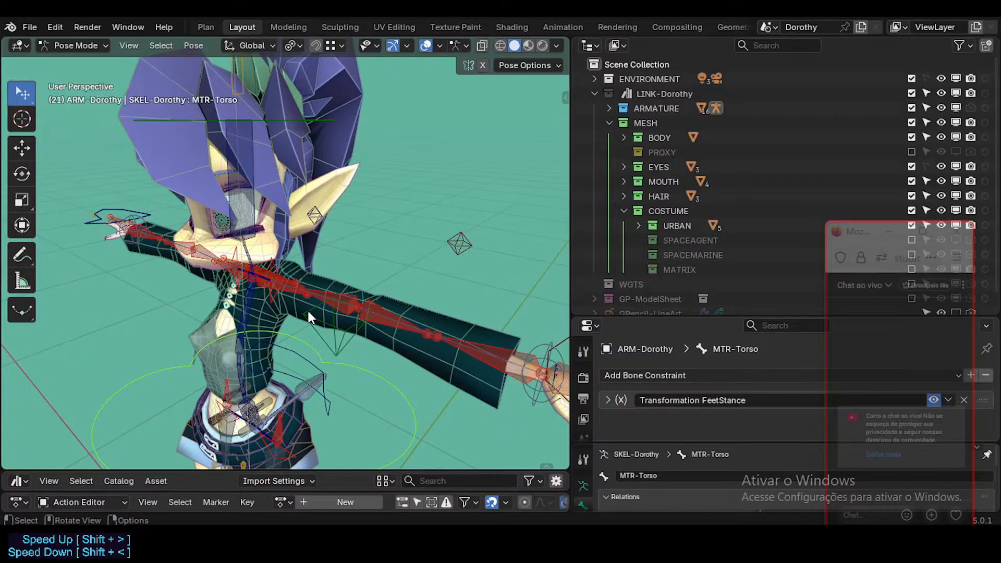
pyautogui.moveTo(333, 277); pyautogui.dragTo(335, 307, button='middle')
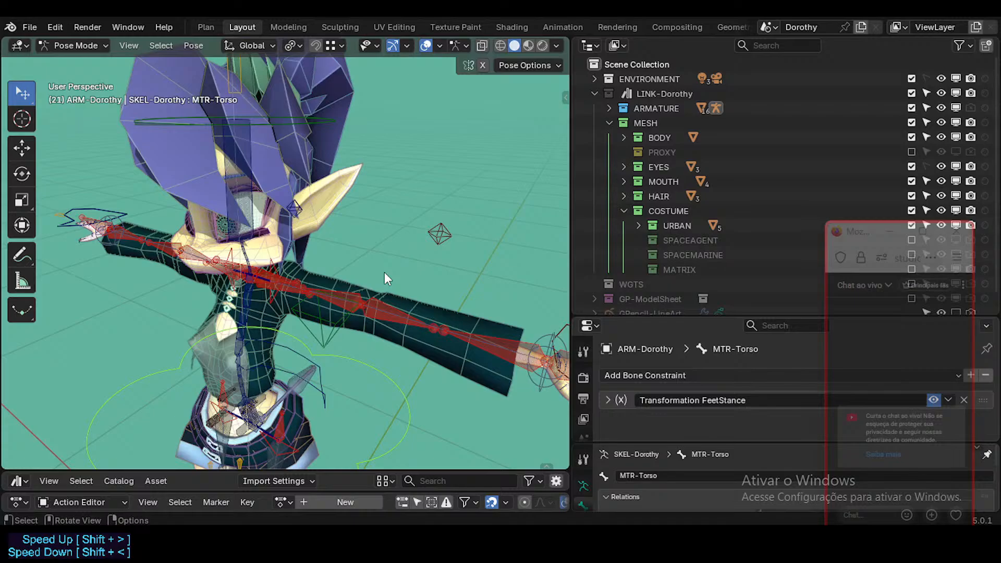
pyautogui.moveTo(388, 264); pyautogui.dragTo(373, 263, button='middle')
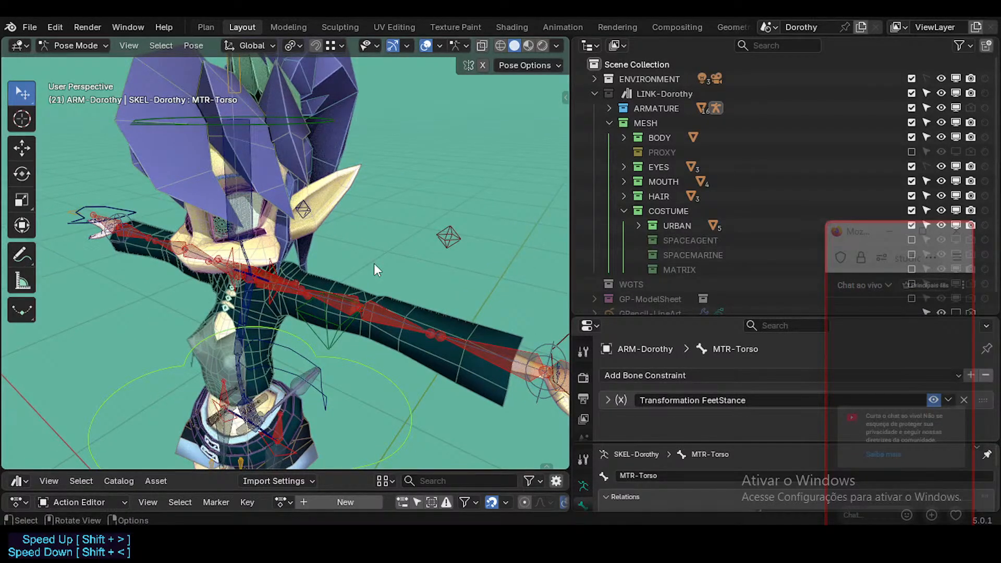
pyautogui.scroll(-3, 374, 263)
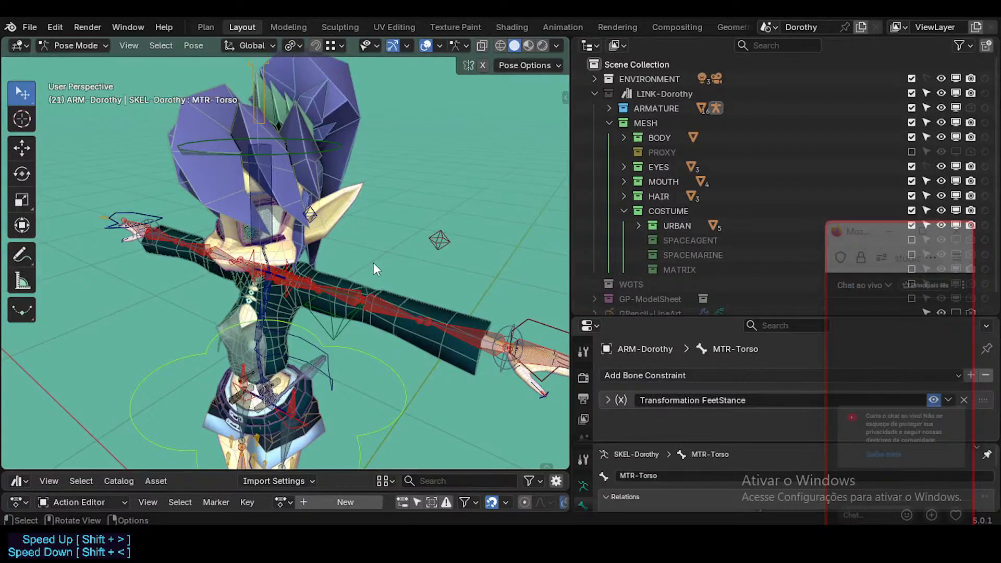
pyautogui.scroll(4, 392, 289)
pyautogui.moveTo(392, 289); pyautogui.dragTo(367, 283, button='middle')
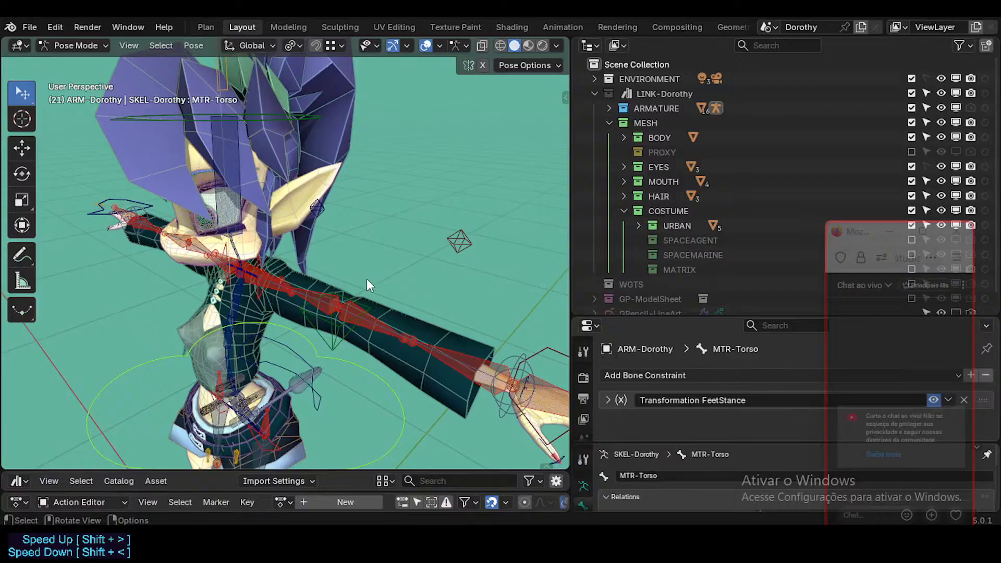
pyautogui.moveTo(368, 284); pyautogui.dragTo(361, 279, button='middle')
pyautogui.scroll(1, 369, 287)
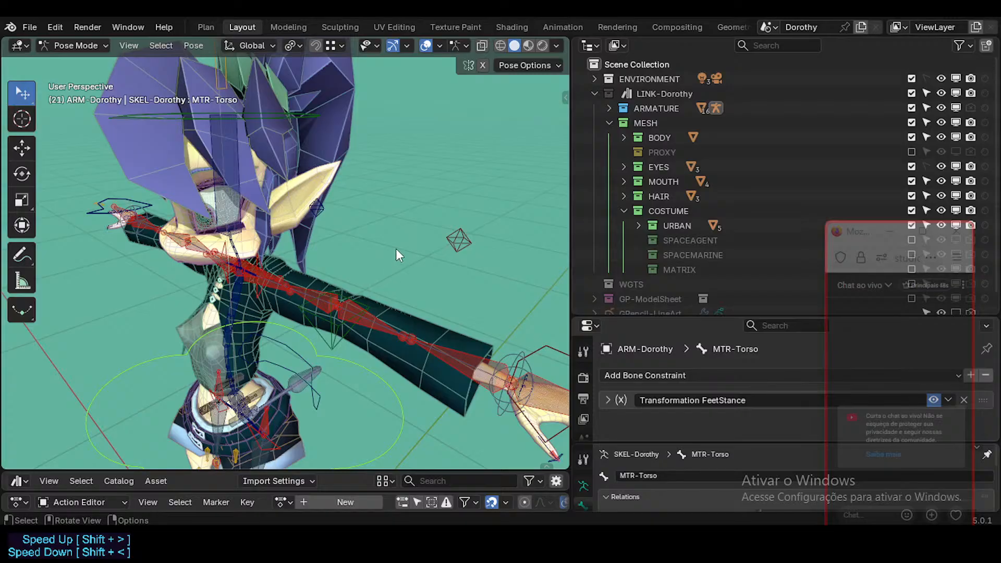
pyautogui.moveTo(395, 249); pyautogui.dragTo(261, 274, button='middle')
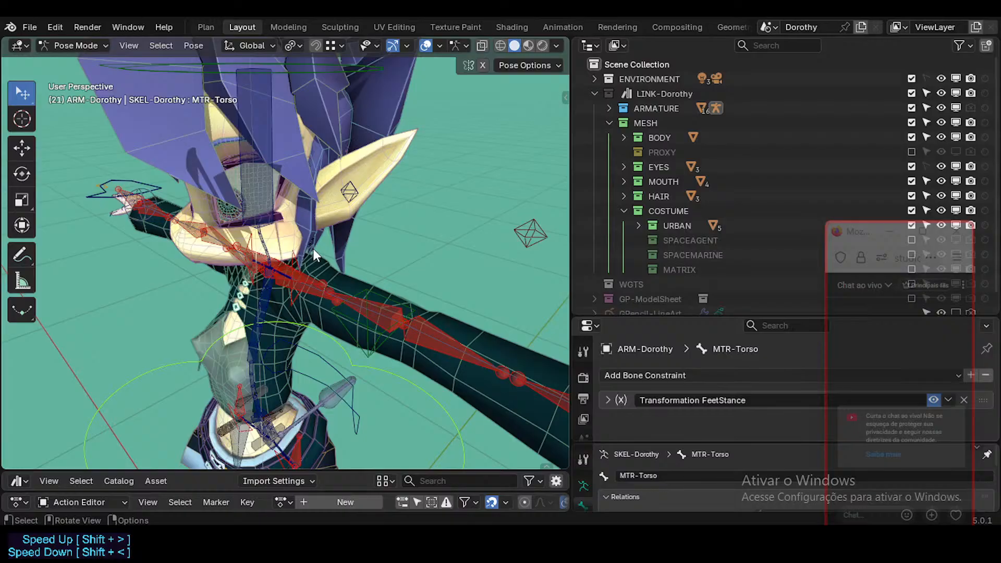
pyautogui.moveTo(312, 248); pyautogui.dragTo(345, 245, button='middle')
pyautogui.scroll(4, 345, 245)
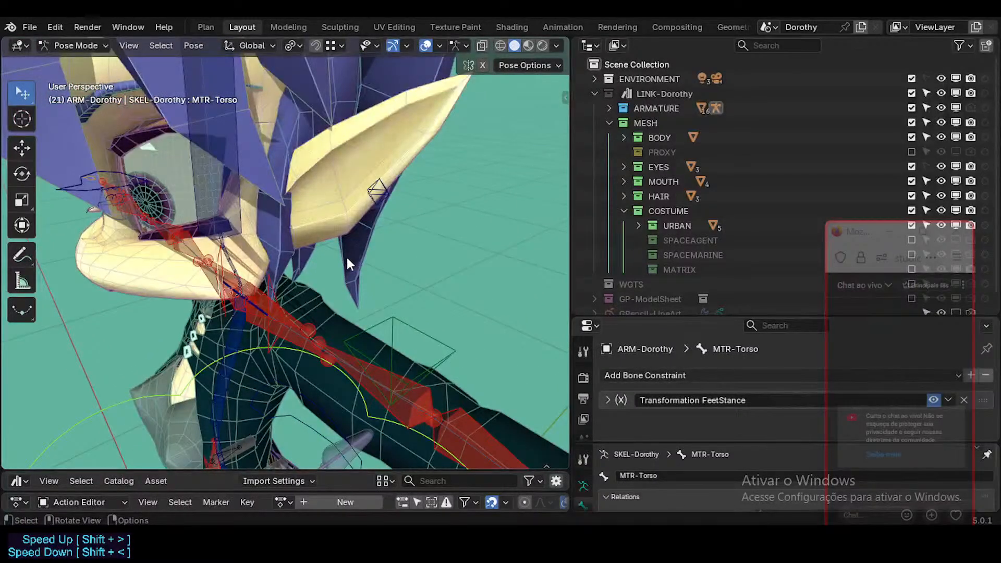
pyautogui.scroll(-2, 356, 254)
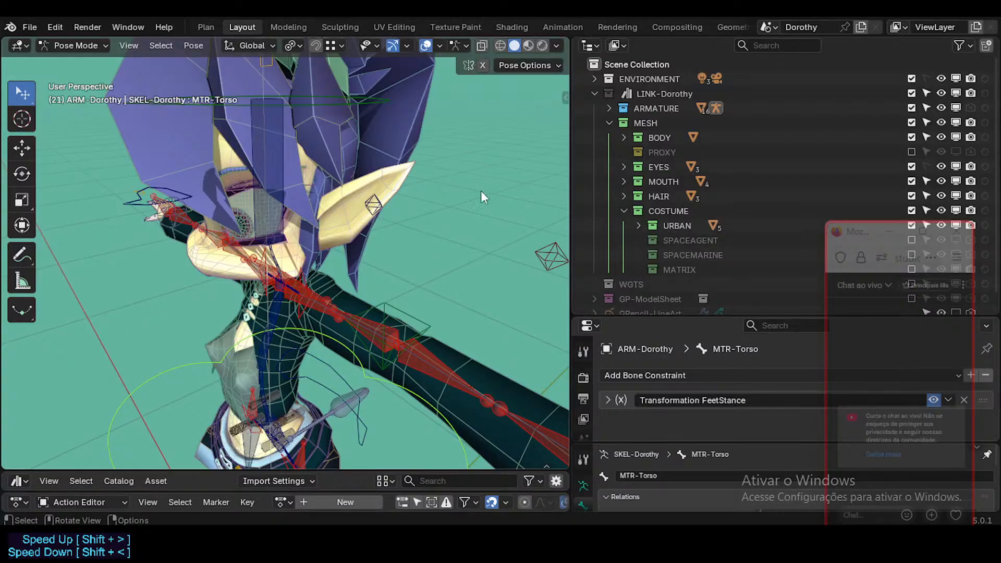
pyautogui.moveTo(402, 323); pyautogui.dragTo(453, 299, button='middle')
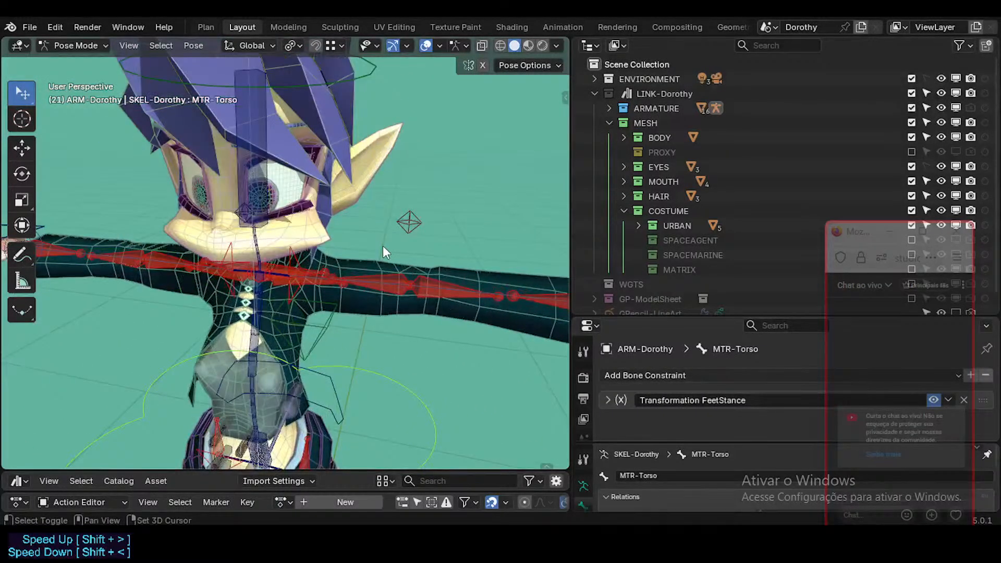
pyautogui.scroll(4, 365, 249)
pyautogui.scroll(-5, 386, 255)
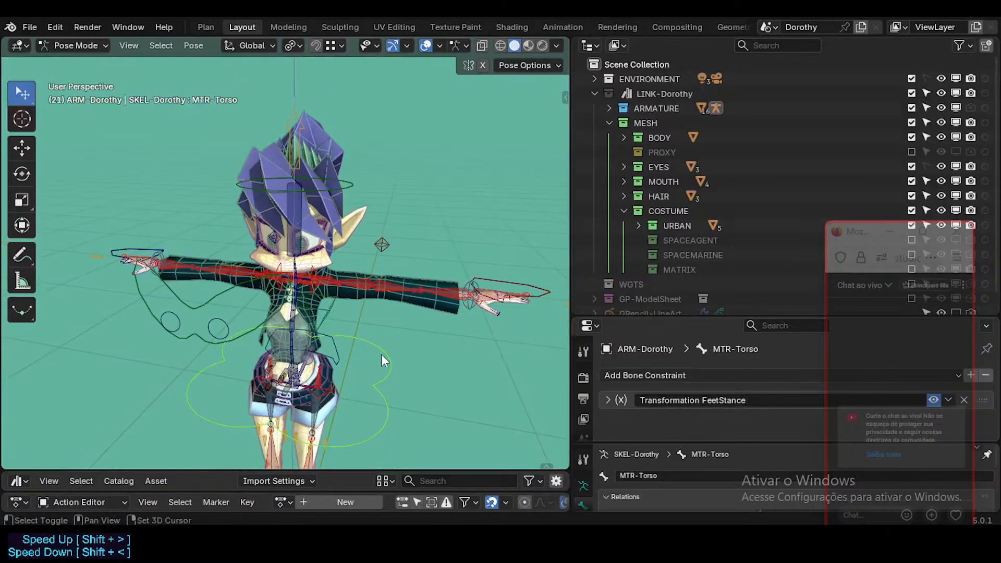
pyautogui.keyDown('shift'); pyautogui.moveTo(380, 354); pyautogui.dragTo(375, 216, button='middle'); pyautogui.keyUp('shift')
pyautogui.keyDown('shift'); pyautogui.moveTo(290, 227); pyautogui.dragTo(283, 305, button='middle'); pyautogui.keyUp('shift')
pyautogui.scroll(4, 283, 305)
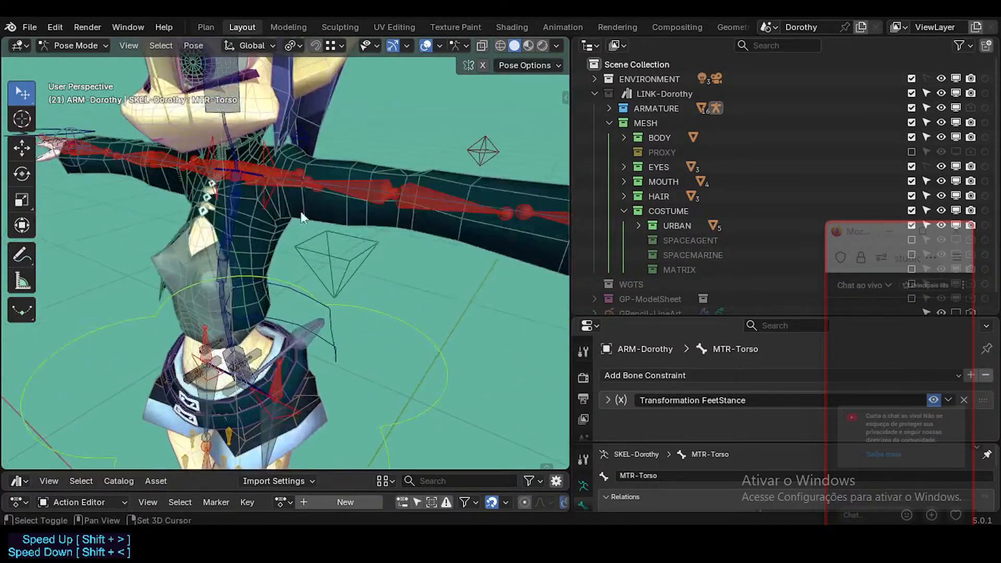
# Step: Select the left hand's IK control, MTR-IK-Hand.L
pyautogui.keyDown('shift'); pyautogui.moveTo(303, 215); pyautogui.dragTo(266, 280, button='middle'); pyautogui.keyUp('shift')
pyautogui.keyDown('shift'); pyautogui.moveTo(377, 280); pyautogui.dragTo(292, 265, button='middle'); pyautogui.keyUp('shift')
pyautogui.scroll(-2, 291, 264)
pyautogui.click(446, 269)
pyautogui.scroll(-1, 446, 269)
pyautogui.moveTo(446, 269); pyautogui.dragTo(449, 281, button='middle')
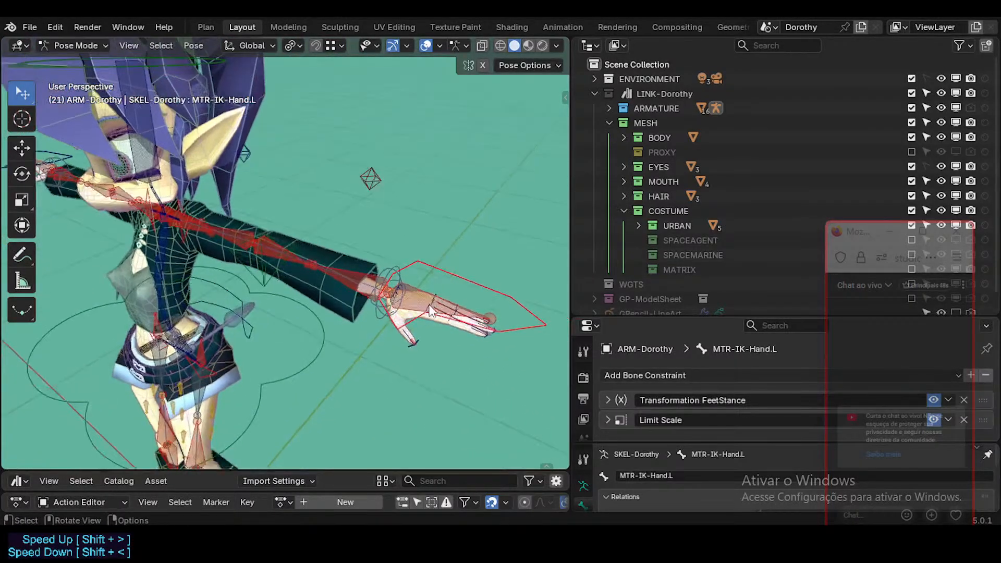
# Step: Try moving and trackball-rotating the left hand's IK control to test the arm's bending and the wrist's rotation
pyautogui.press('g')
pyautogui.rightClick(303, 293)
pyautogui.moveTo(365, 250); pyautogui.dragTo(376, 290, button='middle')
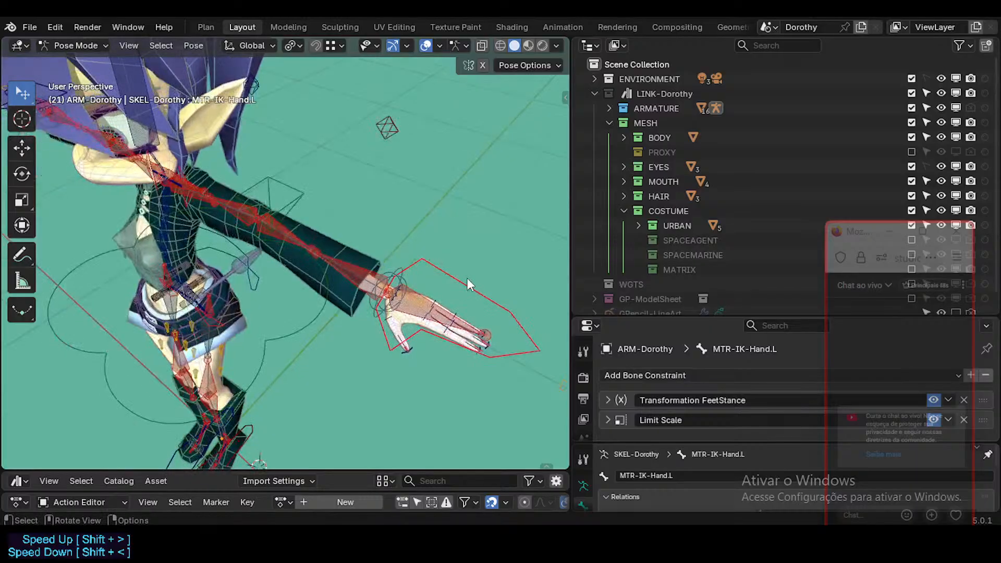
pyautogui.press('g')
pyautogui.rightClick(403, 276)
pyautogui.press('g')
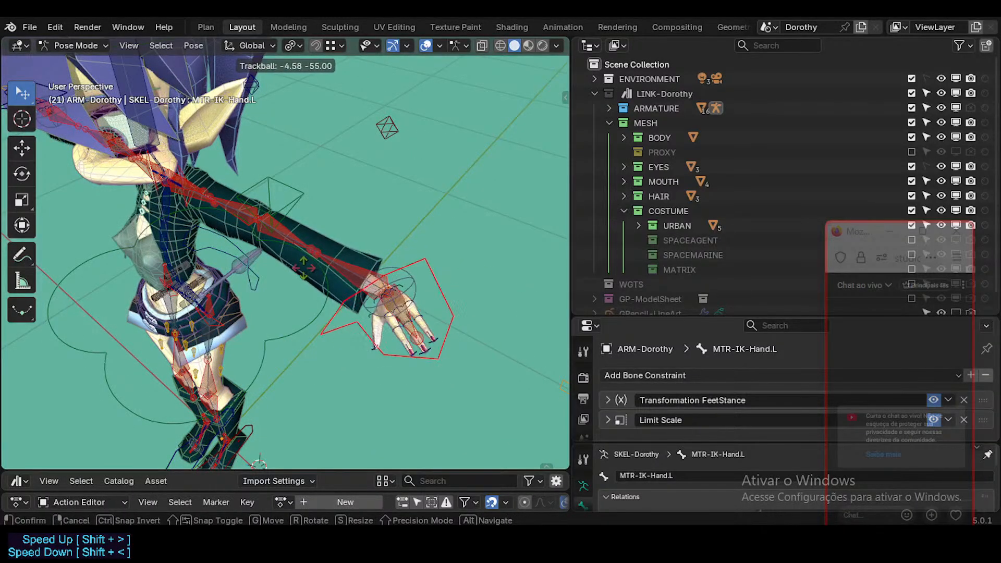
pyautogui.rightClick(395, 271)
pyautogui.press('g')
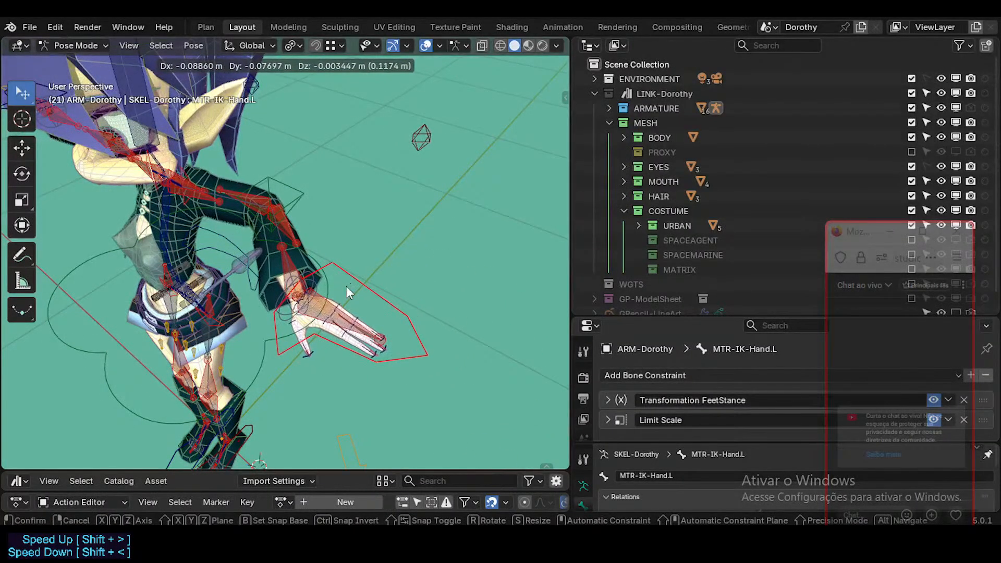
pyautogui.rightClick(400, 263)
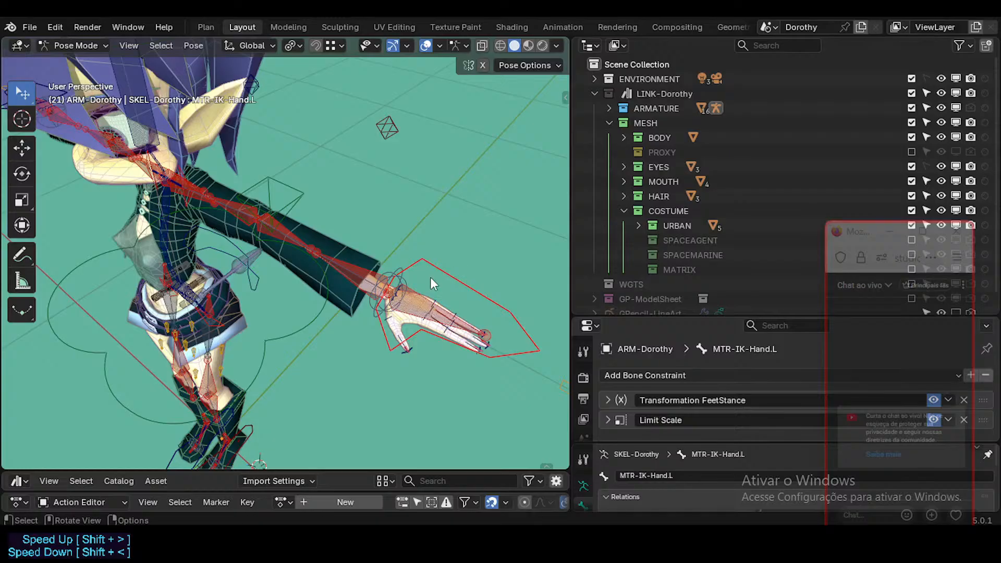
pyautogui.press('r')
pyautogui.press('r')
pyautogui.rightClick(394, 261)
# Step: Examine the left arm's sleeve, wrist and hand rig and the hip and thigh bones from several angles
pyautogui.moveTo(394, 287); pyautogui.dragTo(320, 275, button='middle')
pyautogui.scroll(2, 320, 275)
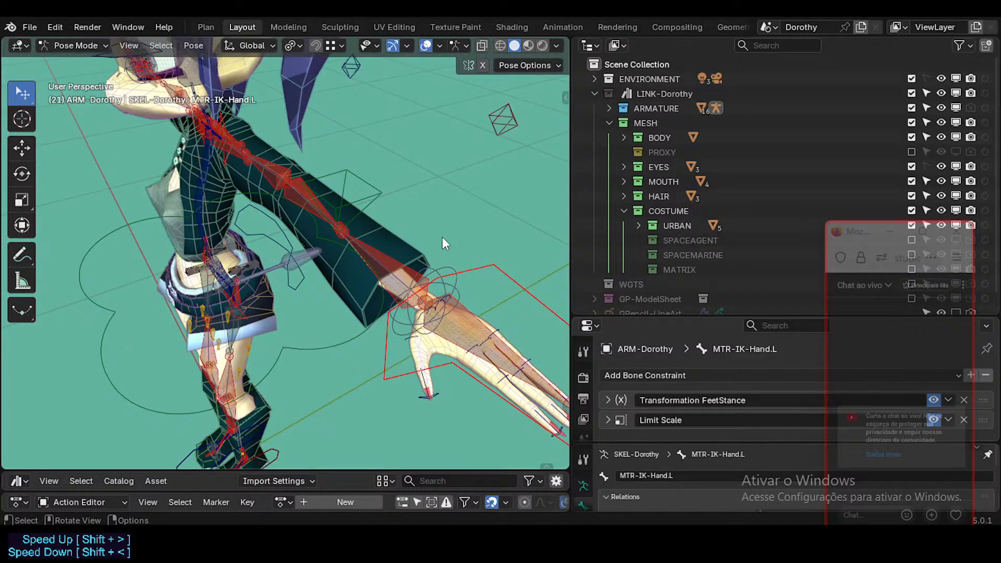
pyautogui.scroll(-3, 442, 237)
pyautogui.moveTo(514, 281); pyautogui.dragTo(308, 242, button='middle')
pyautogui.scroll(3, 307, 234)
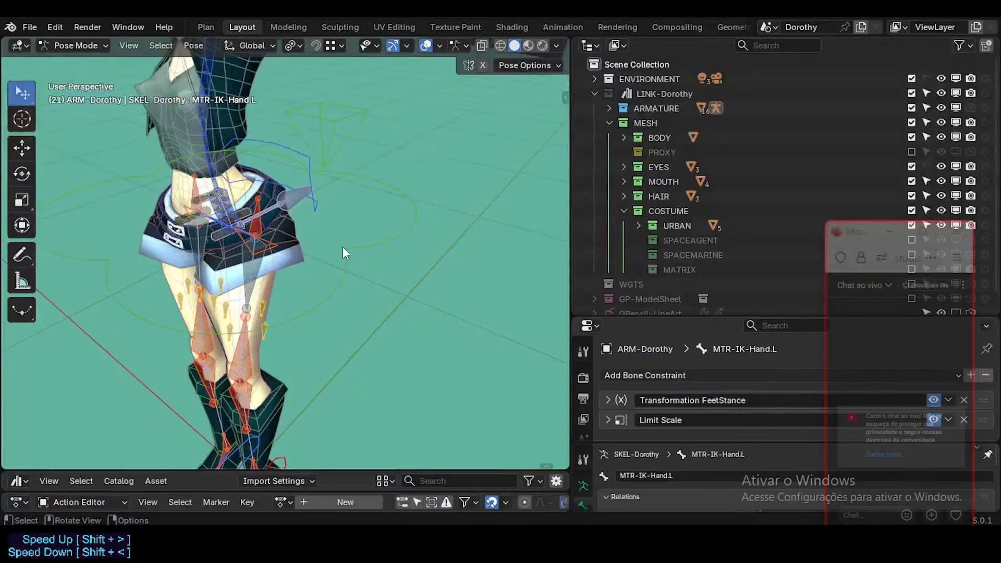
pyautogui.moveTo(343, 247); pyautogui.dragTo(349, 288)
pyautogui.keyDown('shift'); pyautogui.moveTo(349, 288); pyautogui.dragTo(305, 305, button='middle'); pyautogui.keyUp('shift')
pyautogui.scroll(-2, 315, 309)
pyautogui.click(462, 239)
pyautogui.keyDown('shift'); pyautogui.moveTo(462, 240); pyautogui.dragTo(392, 299, button='middle'); pyautogui.keyUp('shift')
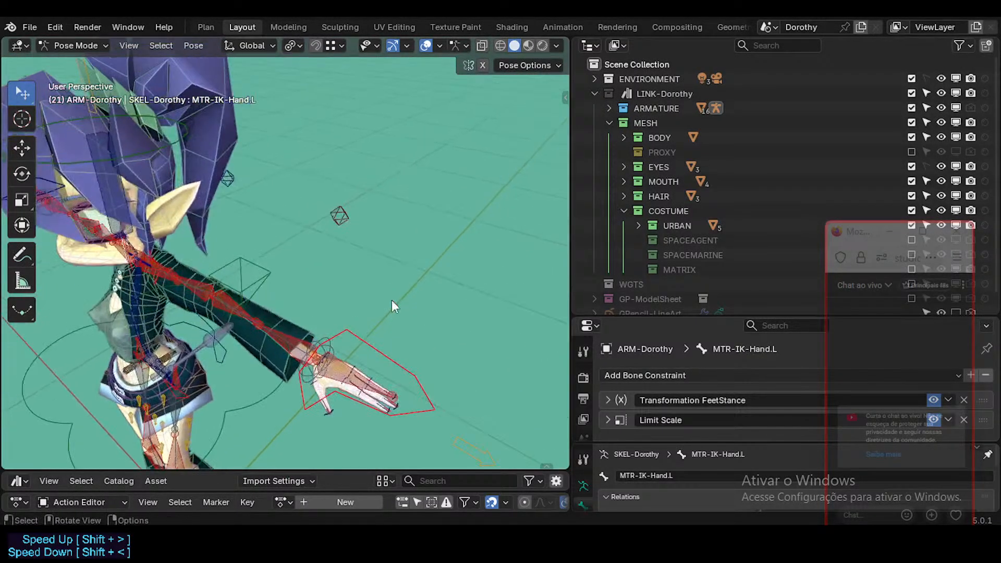
pyautogui.scroll(3, 339, 319)
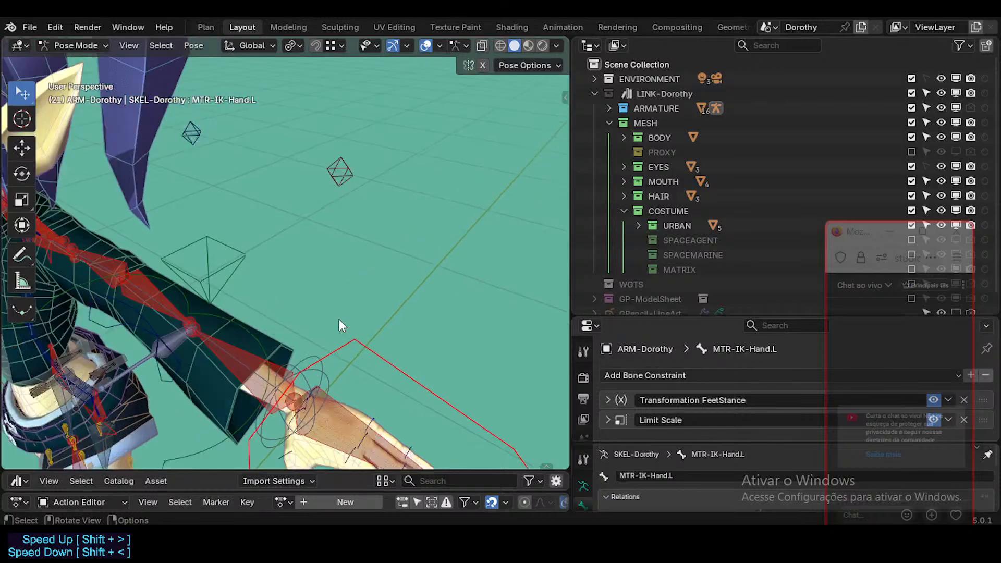
pyautogui.scroll(-5, 337, 320)
pyautogui.keyDown('shift'); pyautogui.moveTo(304, 337); pyautogui.dragTo(340, 327, button='middle'); pyautogui.keyUp('shift')
pyautogui.scroll(3, 301, 324)
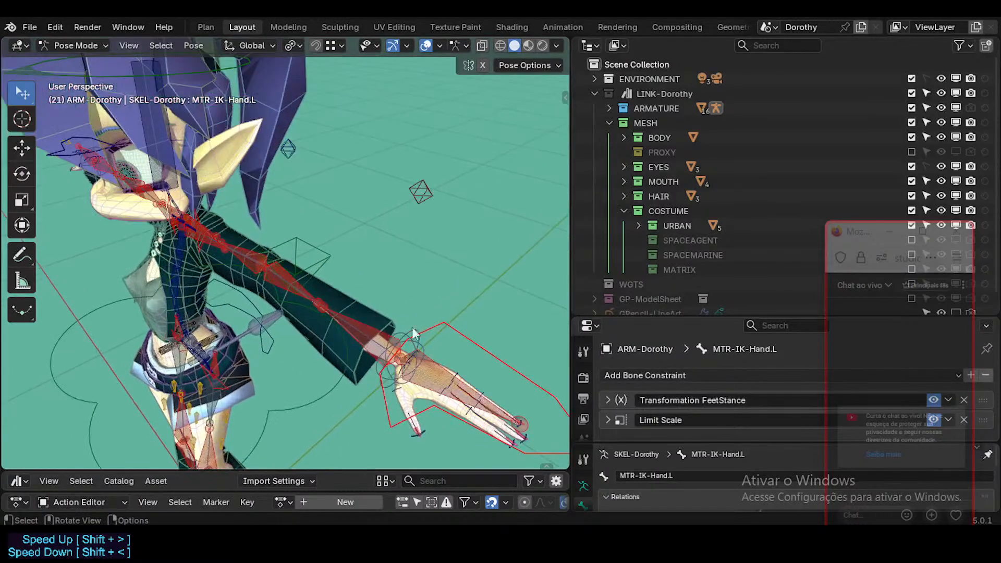
# Step: Try moving the left hand's IK control to test the outstretched arm's deformation
pyautogui.press('g')
pyautogui.rightClick(364, 278)
pyautogui.moveTo(364, 279); pyautogui.dragTo(333, 303, button='middle')
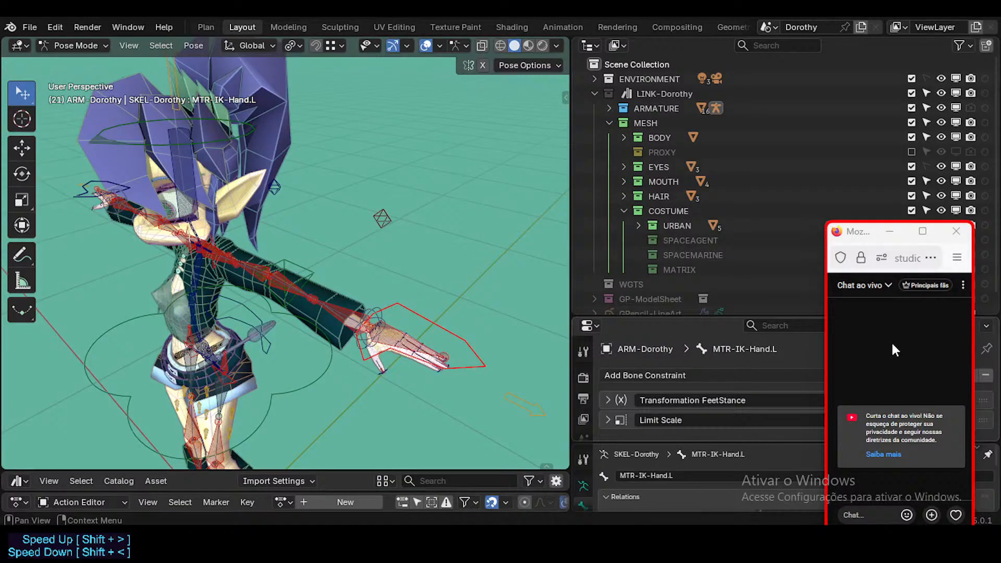
pyautogui.moveTo(360, 292); pyautogui.dragTo(331, 298, button='middle')
# Step: Switch Dorothy's armature to Object Mode, widen the 3D viewport and clear the selection
pyautogui.hotkey('ctrl', 'Tab')
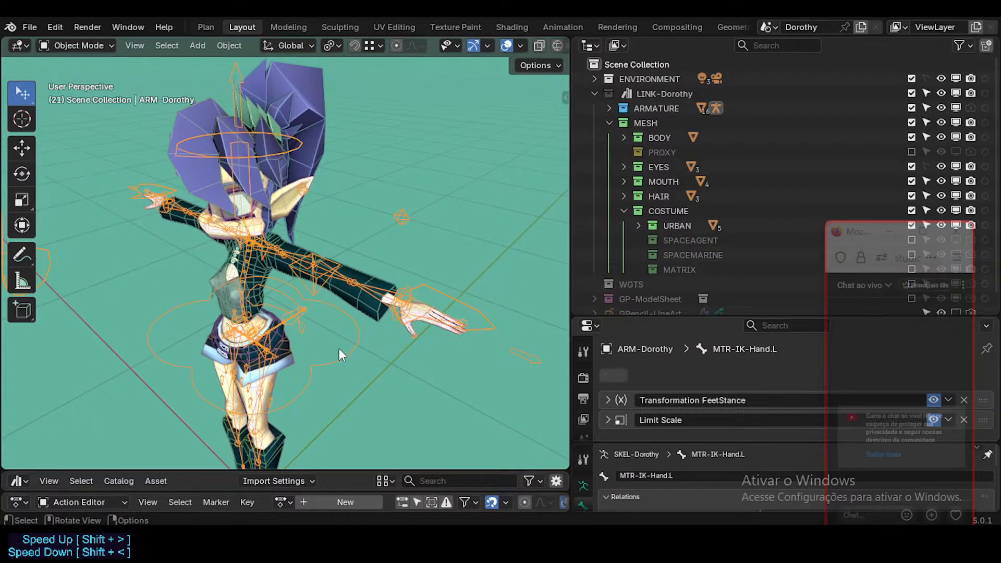
pyautogui.moveTo(865, 236); pyautogui.dragTo(865, 226)
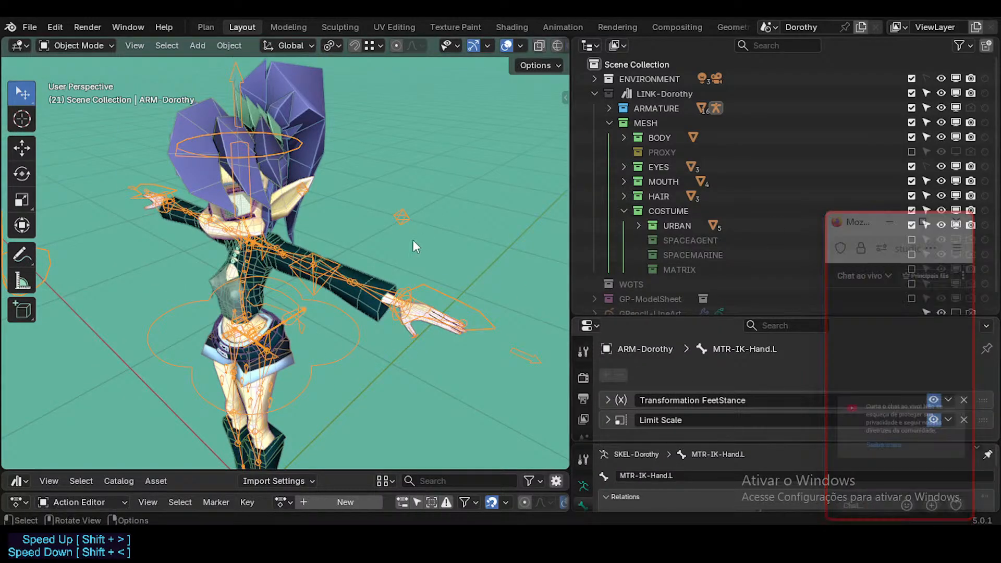
pyautogui.moveTo(571, 196); pyautogui.dragTo(627, 197)
pyautogui.click(560, 182)
# Step: Switch to YouTube Studio in the browser to check the livestream's statistics, and return to Blender
pyautogui.press('n')
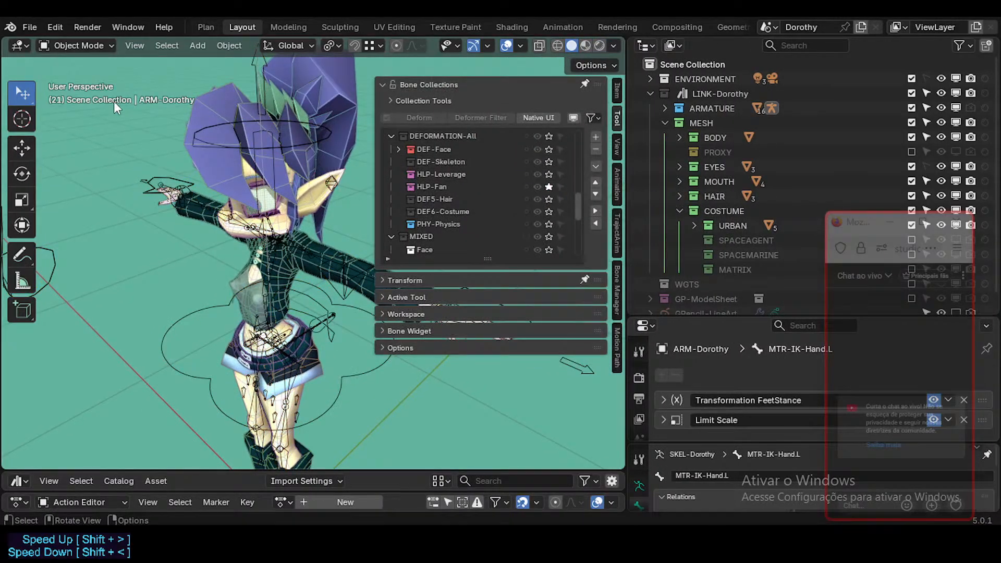
pyautogui.click(27, 27)
pyautogui.click(517, 482)
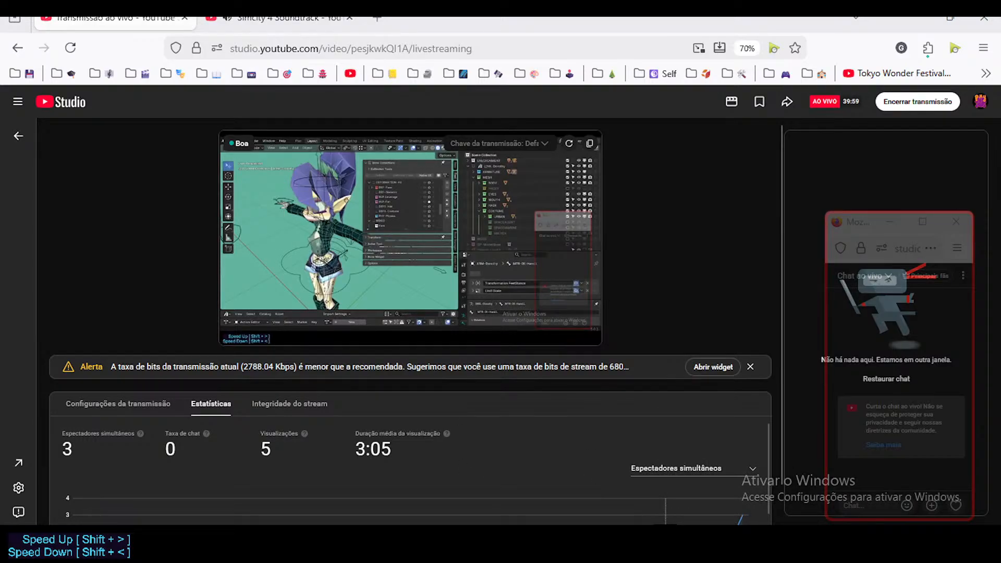
pyautogui.click(668, 544)
pyautogui.press('n')
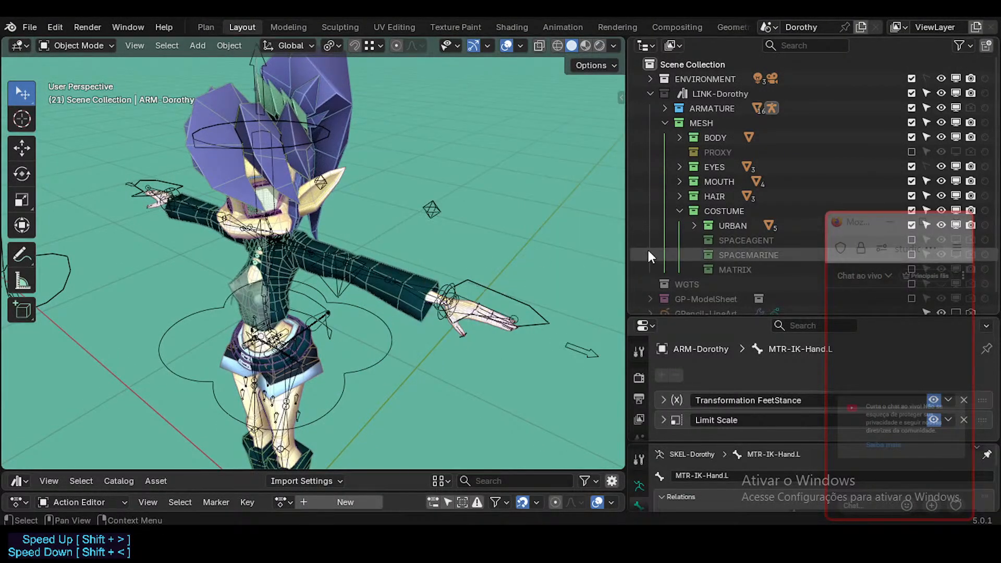
# Step: Widen the 3D viewport further and put Dorothy's armature back into Pose Mode
pyautogui.moveTo(627, 219); pyautogui.dragTo(682, 218)
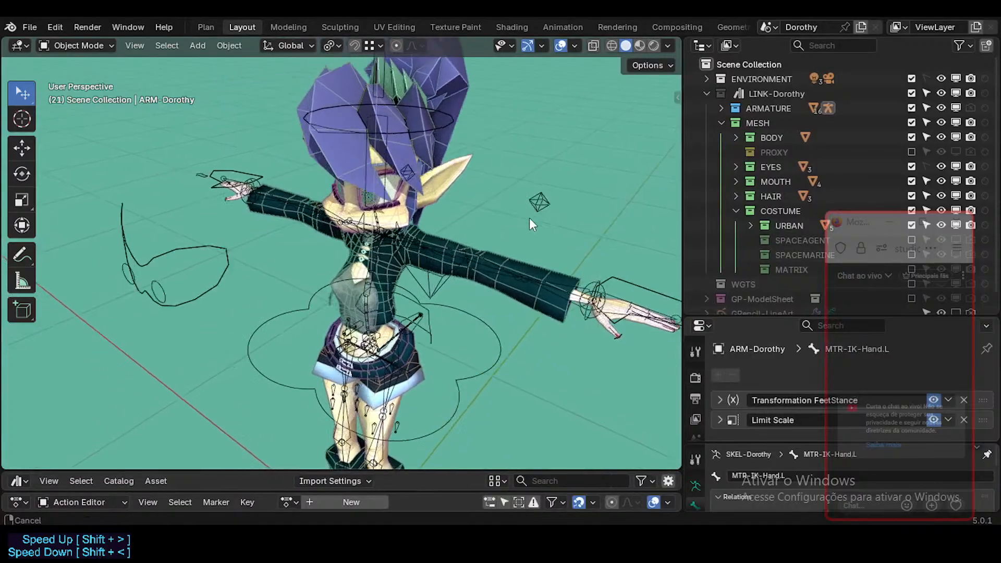
pyautogui.scroll(-1, 455, 215)
pyautogui.keyDown('shift'); pyautogui.moveTo(455, 215); pyautogui.dragTo(330, 261, button='middle'); pyautogui.keyUp('shift')
pyautogui.click(333, 264)
pyautogui.hotkey('ctrl', 'Tab')
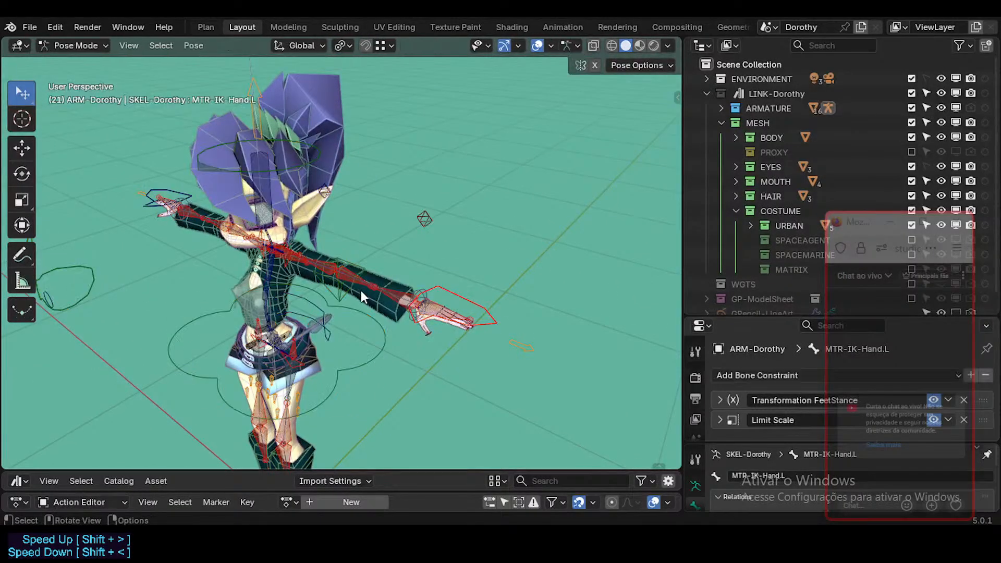
# Step: Select the left upper arm's elbow fan helper bone, HLP4-FanElbowUpperArm.L
pyautogui.scroll(3, 363, 296)
pyautogui.scroll(-2, 537, 284)
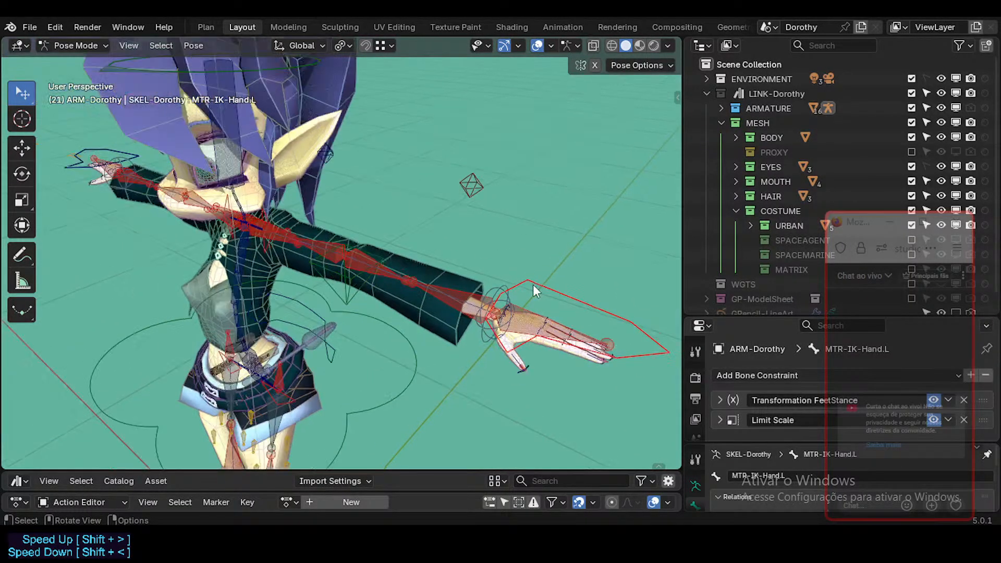
pyautogui.keyDown('shift'); pyautogui.moveTo(456, 284); pyautogui.dragTo(447, 196, button='middle'); pyautogui.keyUp('shift')
pyautogui.scroll(-1, 391, 242)
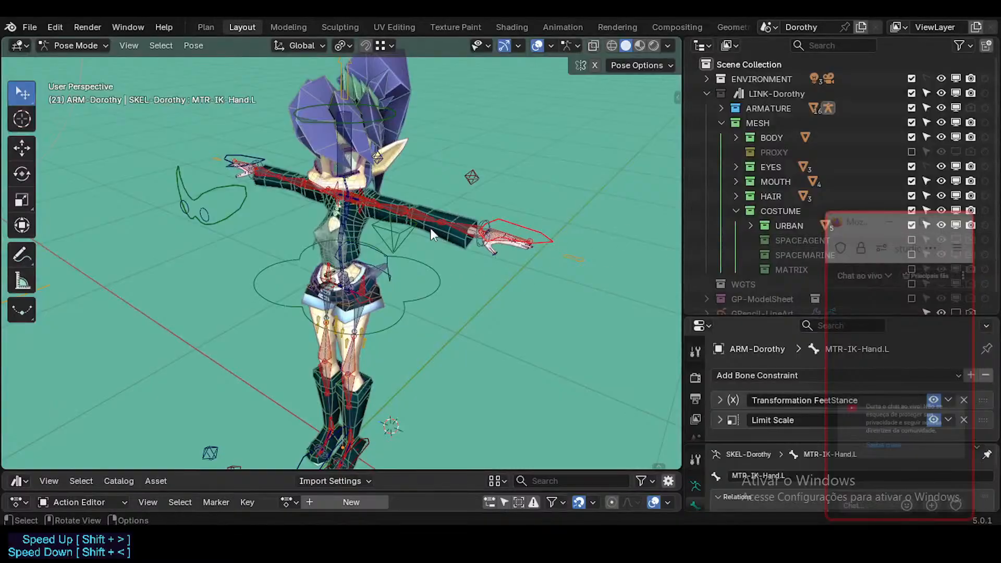
pyautogui.scroll(6, 339, 255)
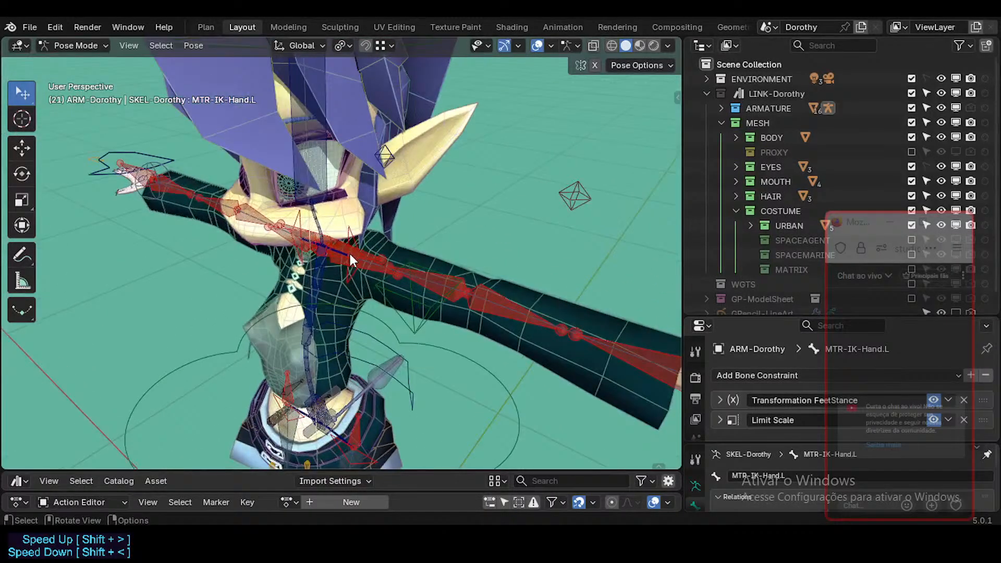
pyautogui.click(368, 258)
pyautogui.click(457, 267)
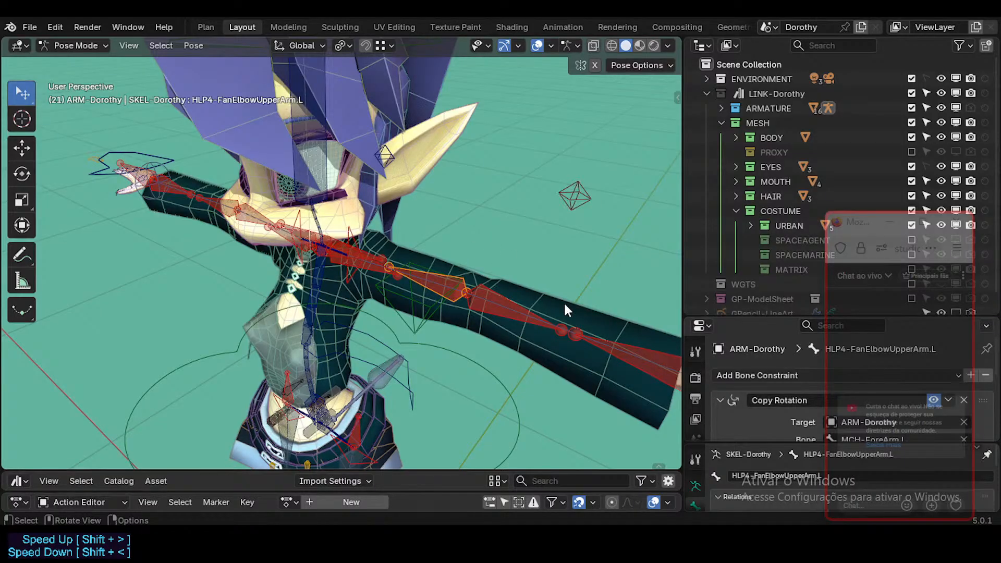
# Step: Examine the fan helper bone in the left arm and the torso and hip rig from several angles and distances
pyautogui.moveTo(490, 265); pyautogui.dragTo(368, 334, button='middle')
pyautogui.scroll(2, 267, 264)
pyautogui.hotkey('shift', 'alt', 'z')
pyautogui.hotkey('shift', 'alt', 'z')
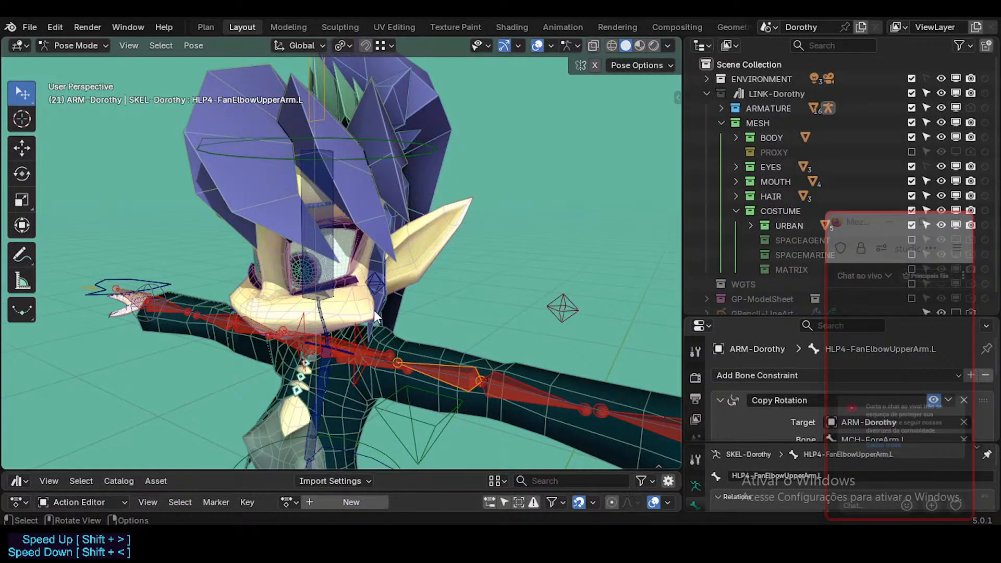
pyautogui.keyDown('shift'); pyautogui.moveTo(421, 346); pyautogui.dragTo(375, 354, button='middle'); pyautogui.keyUp('shift')
pyautogui.scroll(-3, 334, 250)
pyautogui.scroll(3, 376, 350)
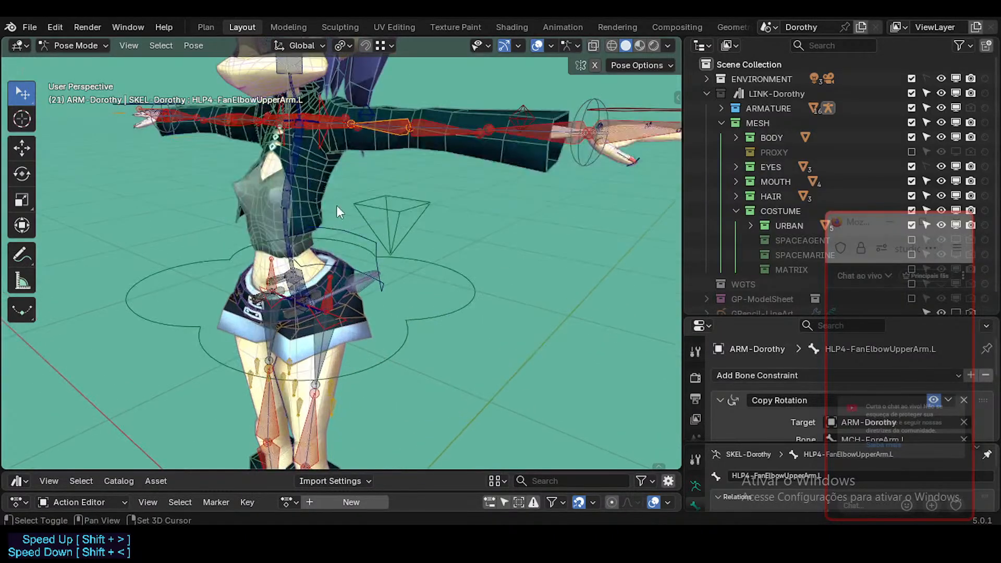
pyautogui.keyDown('shift'); pyautogui.moveTo(336, 205); pyautogui.dragTo(305, 164, button='middle'); pyautogui.keyUp('shift')
pyautogui.scroll(2, 301, 218)
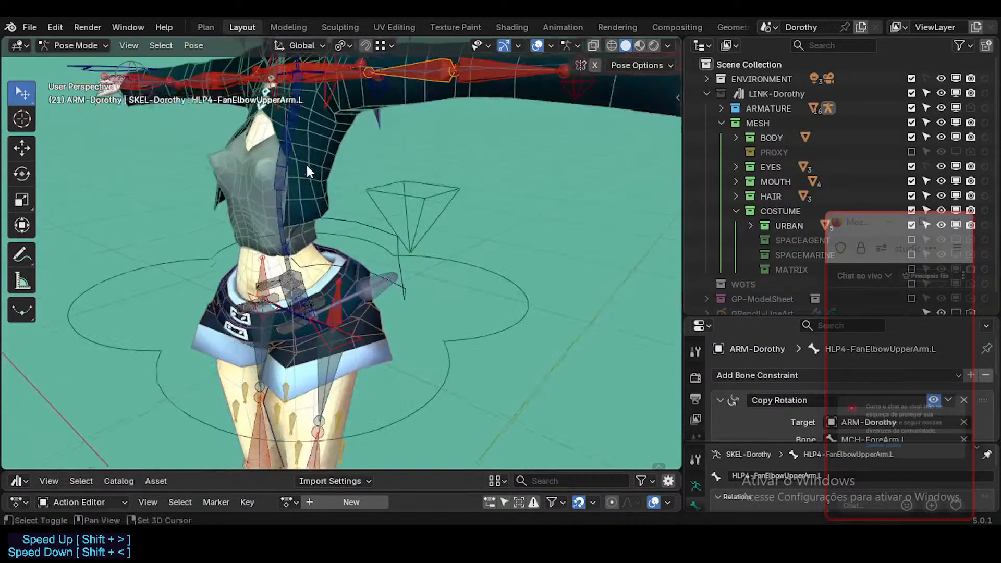
pyautogui.scroll(-6, 301, 251)
pyautogui.keyDown('shift'); pyautogui.moveTo(311, 328); pyautogui.dragTo(342, 334, button='middle'); pyautogui.keyUp('shift')
pyautogui.moveTo(360, 230); pyautogui.dragTo(368, 321, button='middle')
pyautogui.scroll(3, 331, 246)
# Step: Switch to Object Mode and select the jacket mesh, CLO-DorothyUrbanJacket, to inspect its left sleeve
pyautogui.hotkey('ctrl', 'Tab')
pyautogui.click(475, 328)
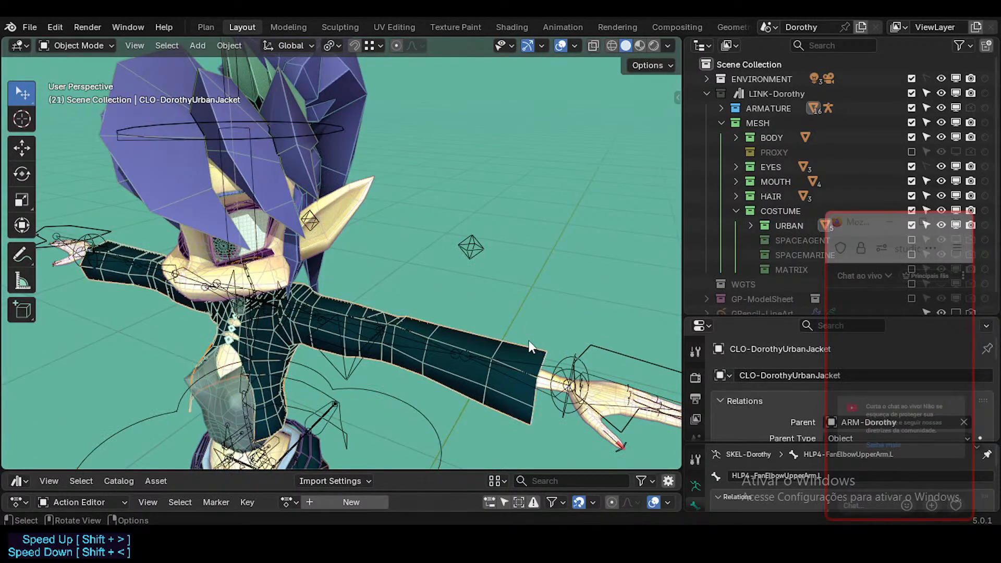
pyautogui.scroll(2, 471, 345)
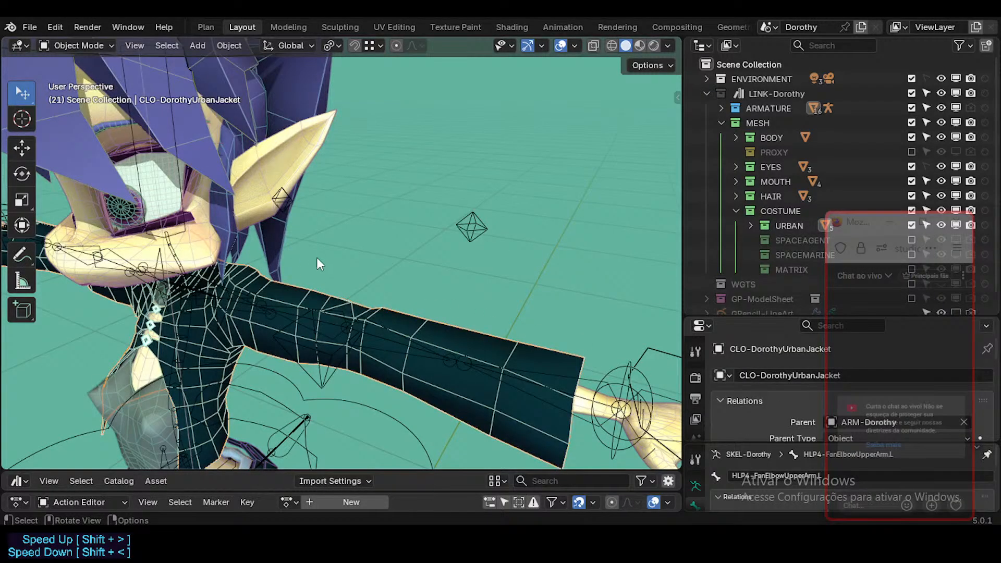
pyautogui.moveTo(343, 283); pyautogui.dragTo(333, 292, button='middle')
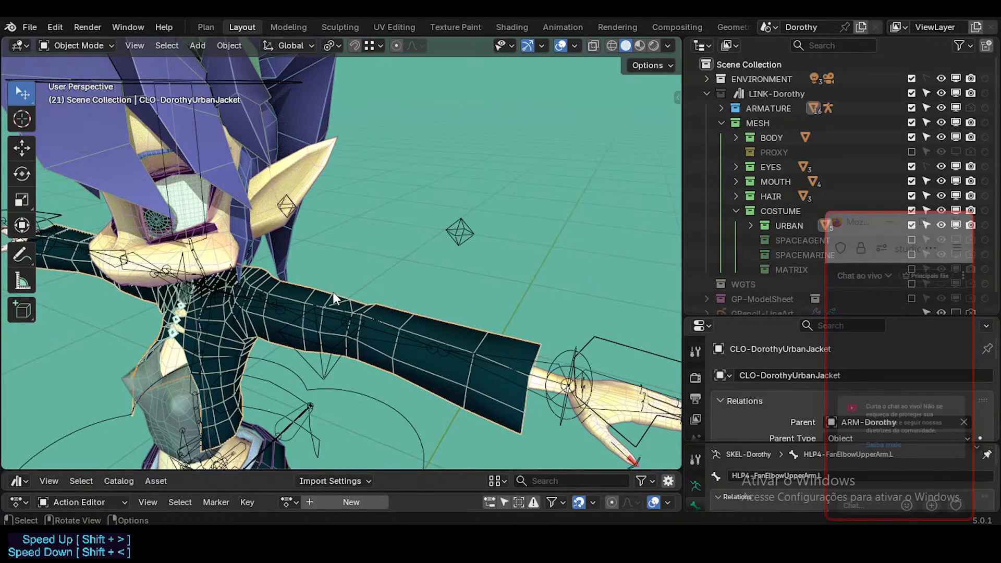
# Step: Examine Dorothy's face mesh, including the eyes, eyelashes, cheeks and lips, from several angles and distances
pyautogui.moveTo(202, 142); pyautogui.dragTo(261, 236, button='middle')
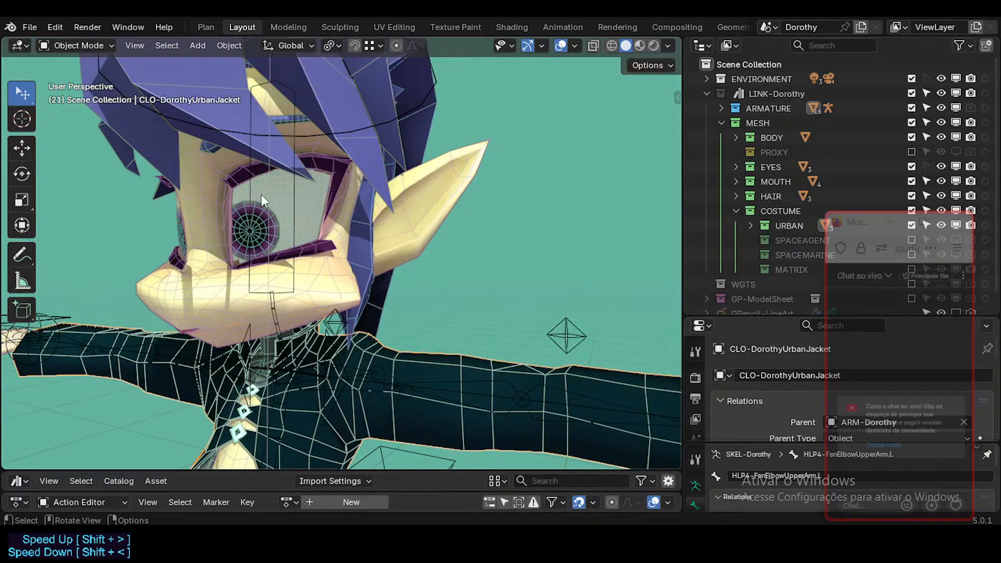
pyautogui.moveTo(273, 185); pyautogui.dragTo(276, 241, button='middle')
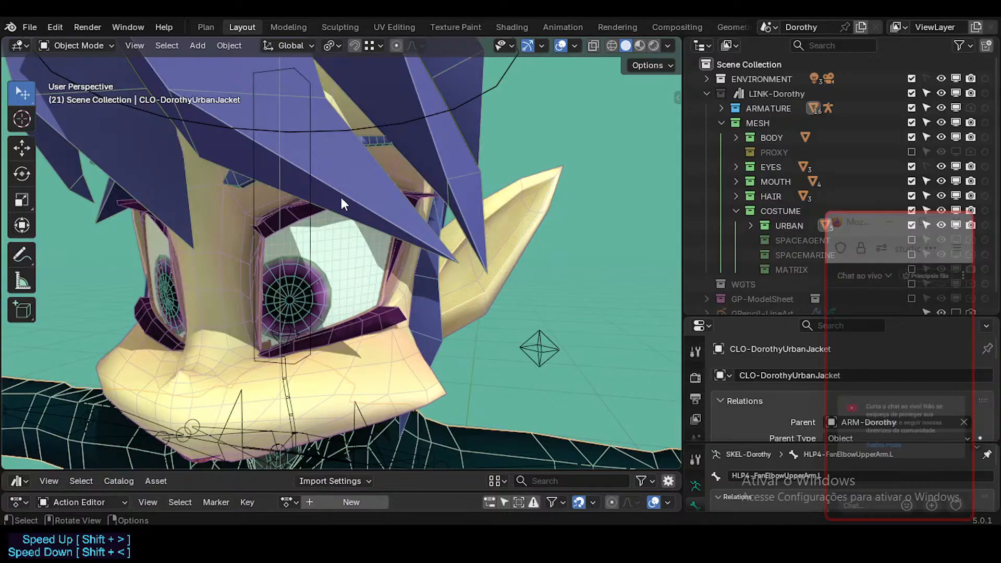
pyautogui.moveTo(363, 331); pyautogui.dragTo(355, 265, button='middle')
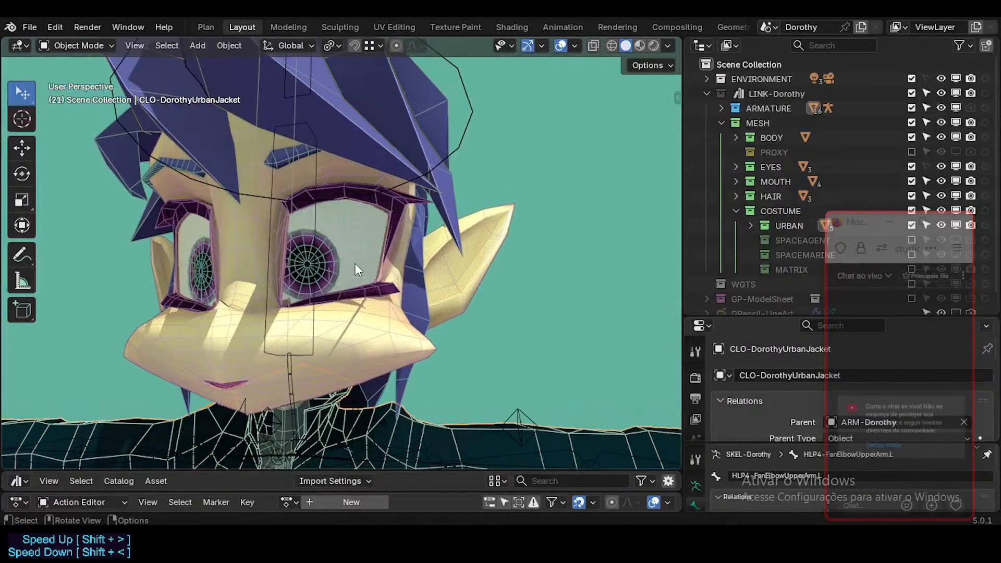
pyautogui.moveTo(336, 303); pyautogui.dragTo(222, 385, button='middle')
pyautogui.scroll(3, 223, 380)
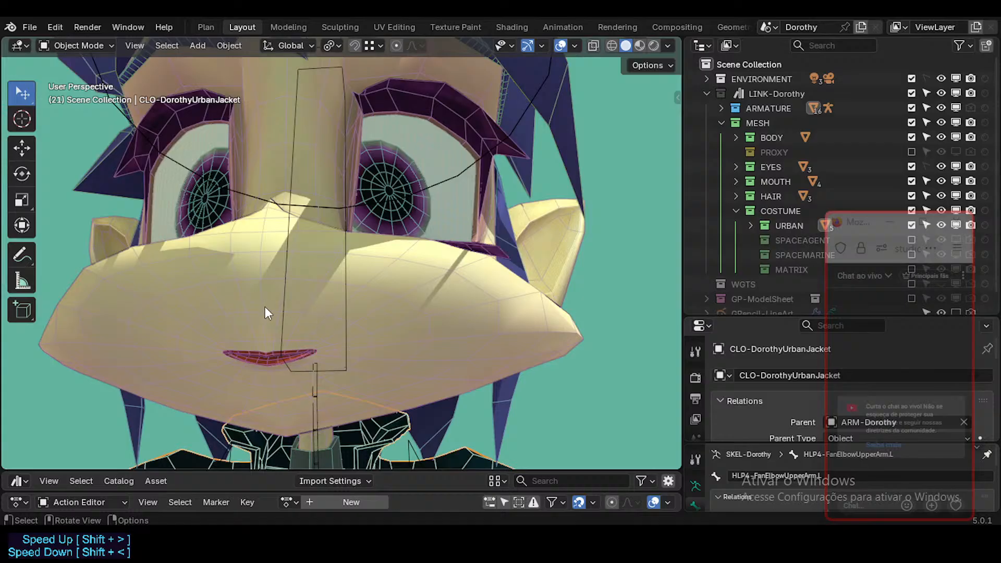
pyautogui.moveTo(341, 258); pyautogui.dragTo(268, 327, button='middle')
pyautogui.scroll(2, 274, 293)
pyautogui.scroll(-2, 276, 300)
pyautogui.scroll(2, 268, 327)
pyautogui.scroll(-3, 268, 327)
pyautogui.moveTo(245, 381); pyautogui.dragTo(189, 378, button='middle')
pyautogui.scroll(1, 188, 378)
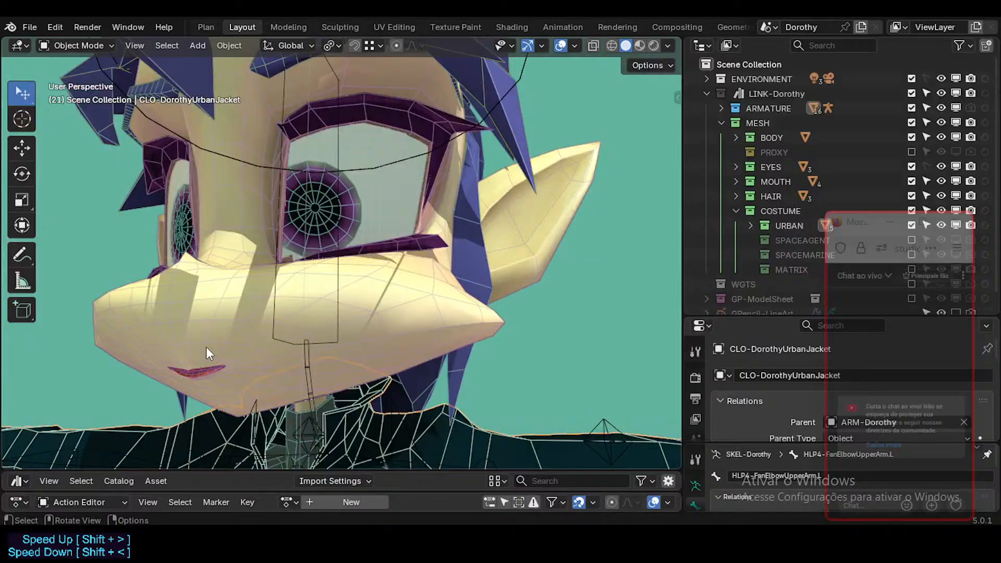
pyautogui.moveTo(327, 276); pyautogui.dragTo(254, 330, button='middle')
pyautogui.scroll(3, 257, 348)
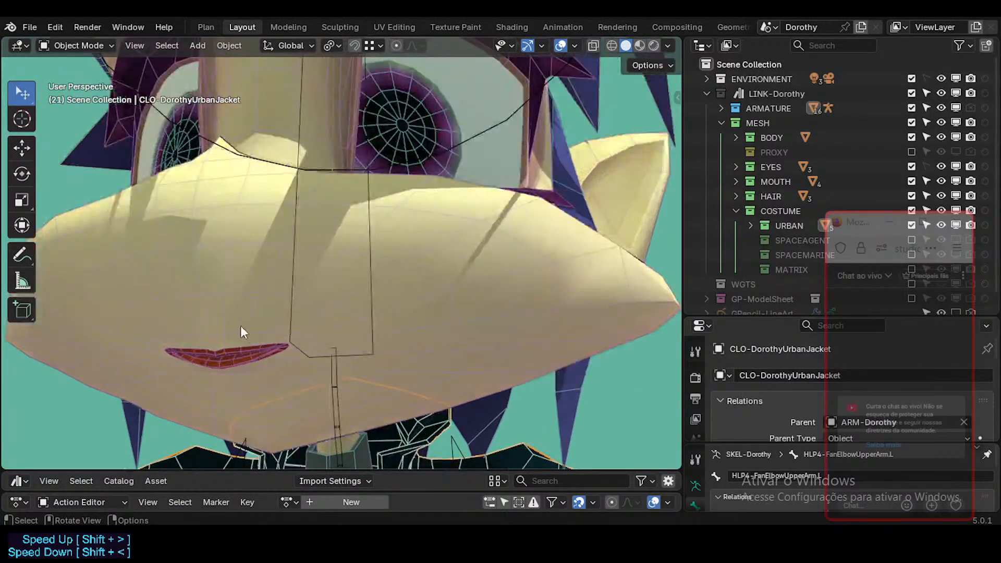
# Step: Select the 0-Dorothy_Body mesh and enter Edit Mode to view the topology around the lips
pyautogui.moveTo(277, 367); pyautogui.dragTo(284, 344, button='middle')
pyautogui.scroll(3, 285, 344)
pyautogui.click(462, 242)
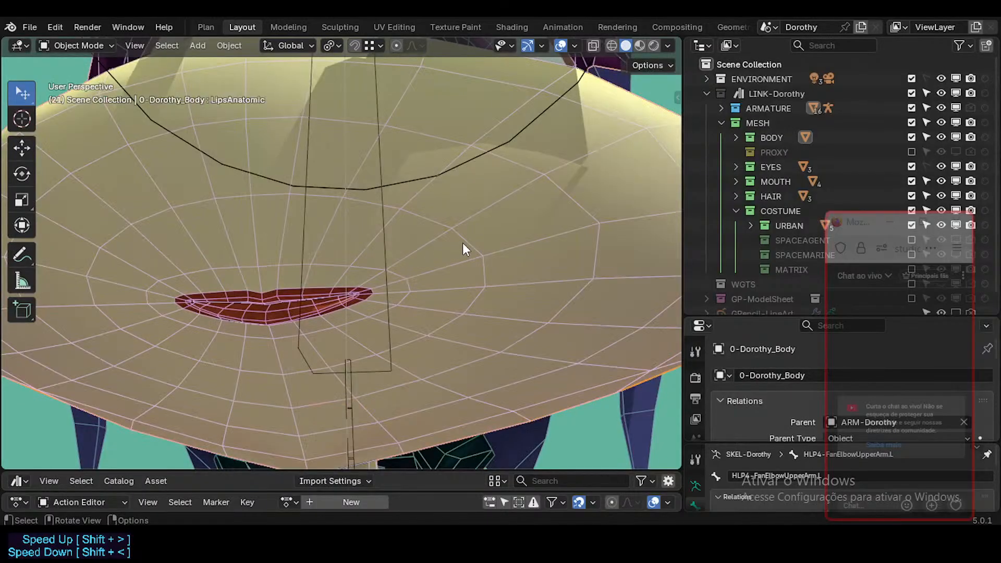
pyautogui.press('Tab')
pyautogui.keyDown('shift'); pyautogui.moveTo(340, 383); pyautogui.dragTo(323, 224, button='middle'); pyautogui.keyUp('shift')
pyautogui.moveTo(321, 240); pyautogui.dragTo(334, 371, button='middle')
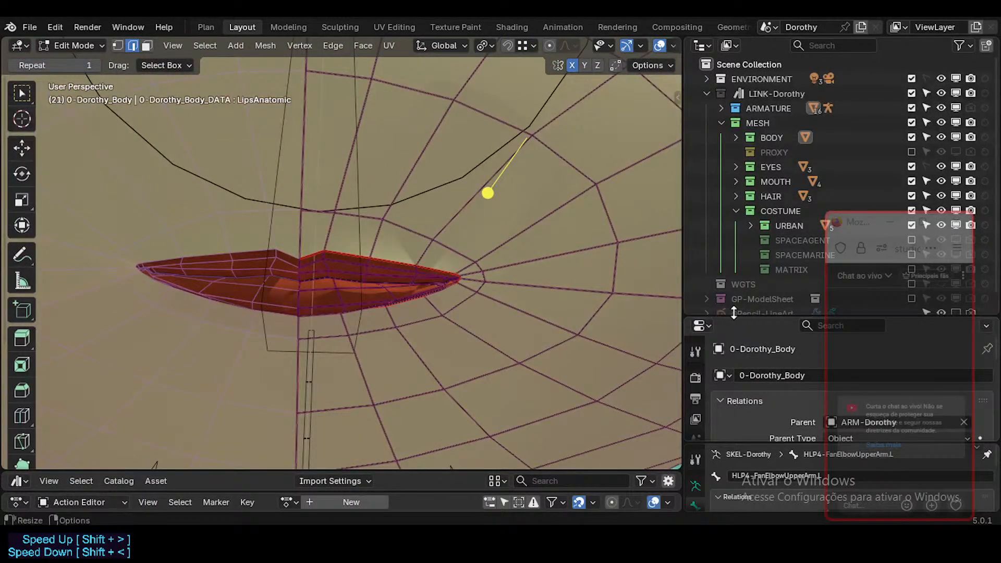
# Step: Enlarge the Properties editor, move the chat window clear of it and show the body mesh's shape keys
pyautogui.moveTo(715, 314); pyautogui.dragTo(717, 193)
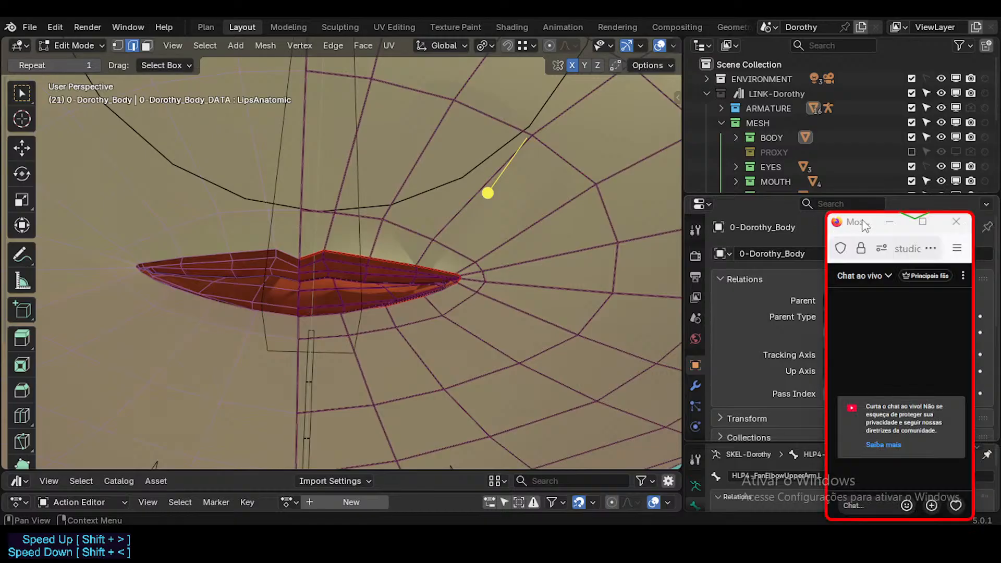
pyautogui.moveTo(861, 221); pyautogui.dragTo(820, 474)
pyautogui.scroll(-3, 693, 375)
pyautogui.click(693, 377)
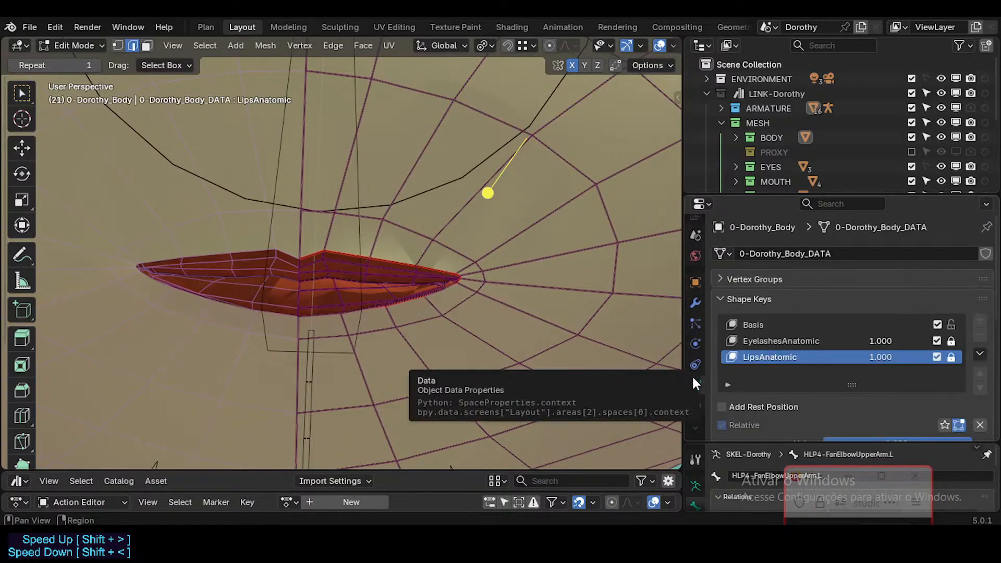
# Step: Disable the LipsAnatomic shape key and enable it again to compare the two mouth shapes
pyautogui.click(937, 356)
pyautogui.moveTo(396, 271); pyautogui.dragTo(344, 267, button='middle')
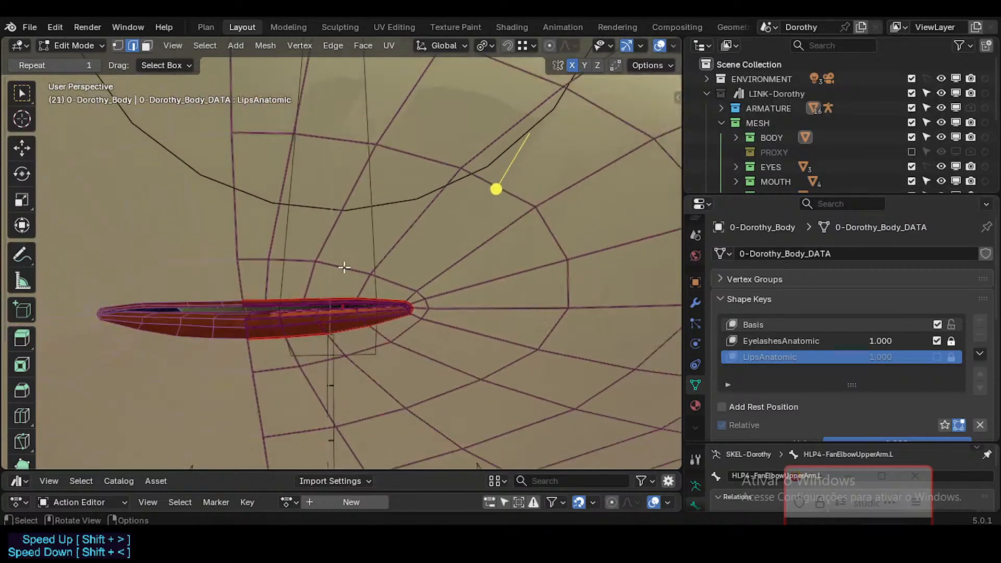
pyautogui.scroll(-3, 309, 266)
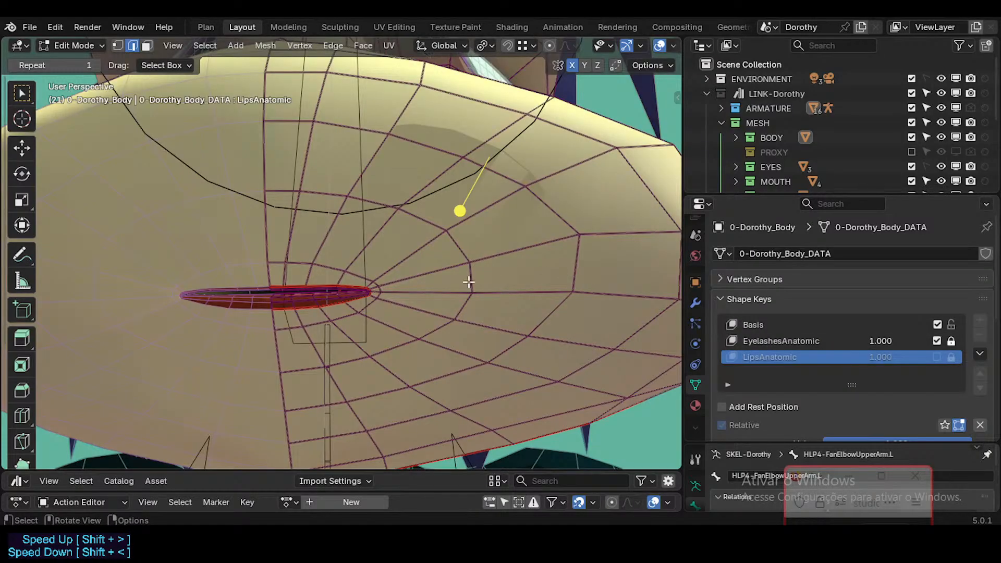
pyautogui.click(937, 357)
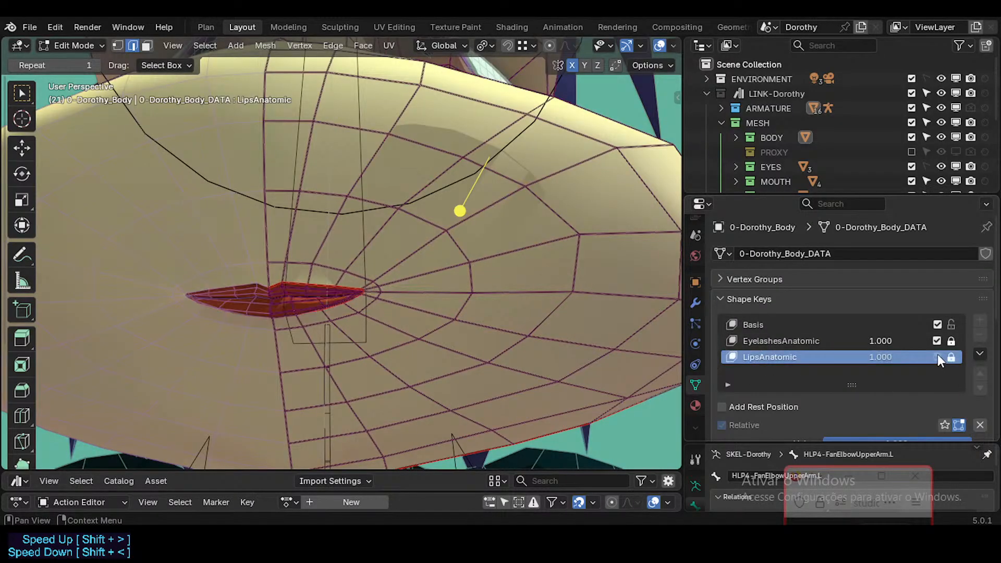
# Step: Return the 0-Dorothy_Body mesh to Object Mode with the eye area in view
pyautogui.moveTo(428, 228); pyautogui.dragTo(295, 249, button='middle')
pyautogui.hotkey('ctrl', 'Tab')
pyautogui.click(288, 274)
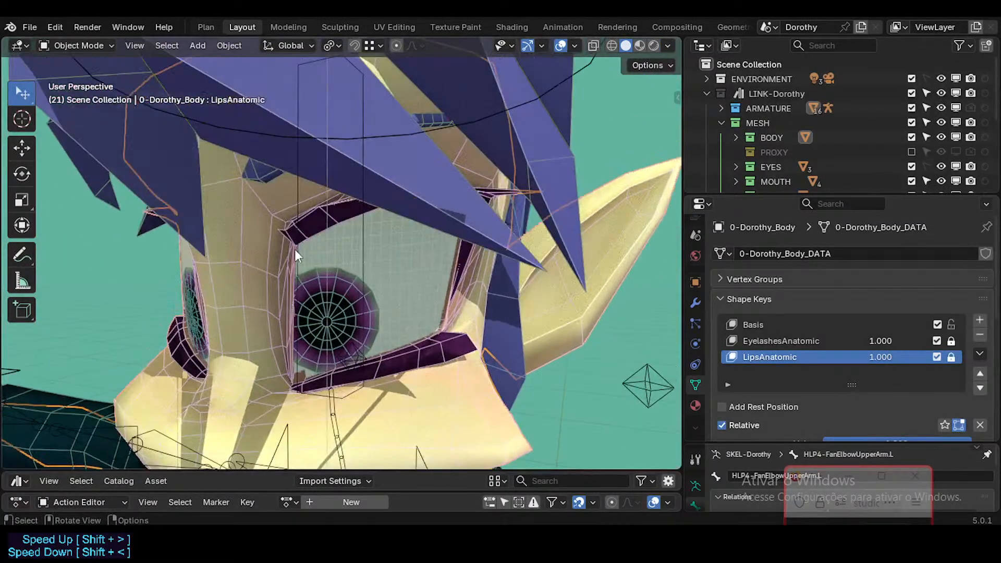
# Step: Examine the body mesh's eye sockets, eyelashes and lips up close from several angles
pyautogui.moveTo(384, 275); pyautogui.dragTo(372, 274, button='middle')
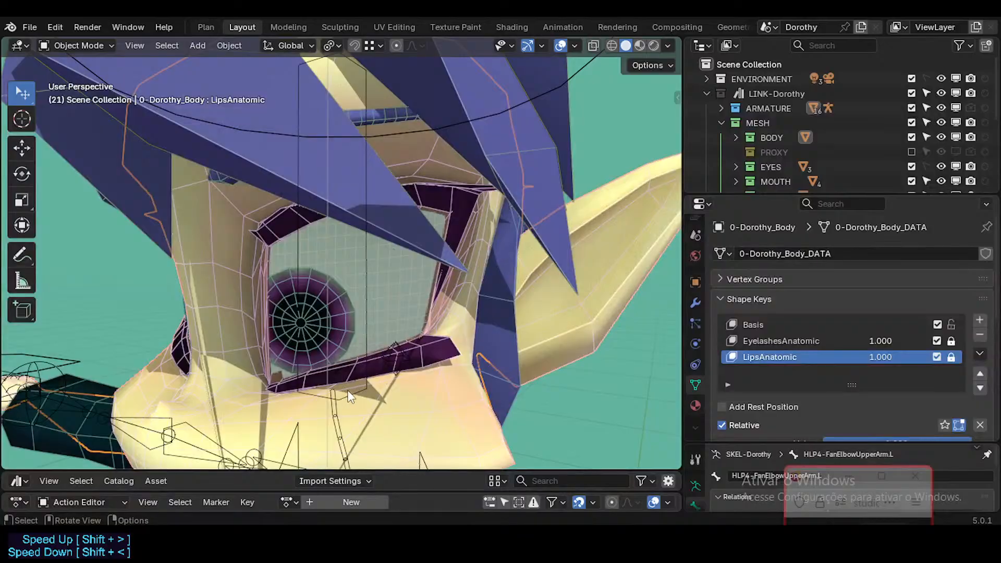
pyautogui.scroll(-4, 348, 396)
pyautogui.keyDown('shift'); pyautogui.moveTo(348, 396); pyautogui.dragTo(332, 344, button='middle'); pyautogui.keyUp('shift')
pyautogui.scroll(6, 331, 344)
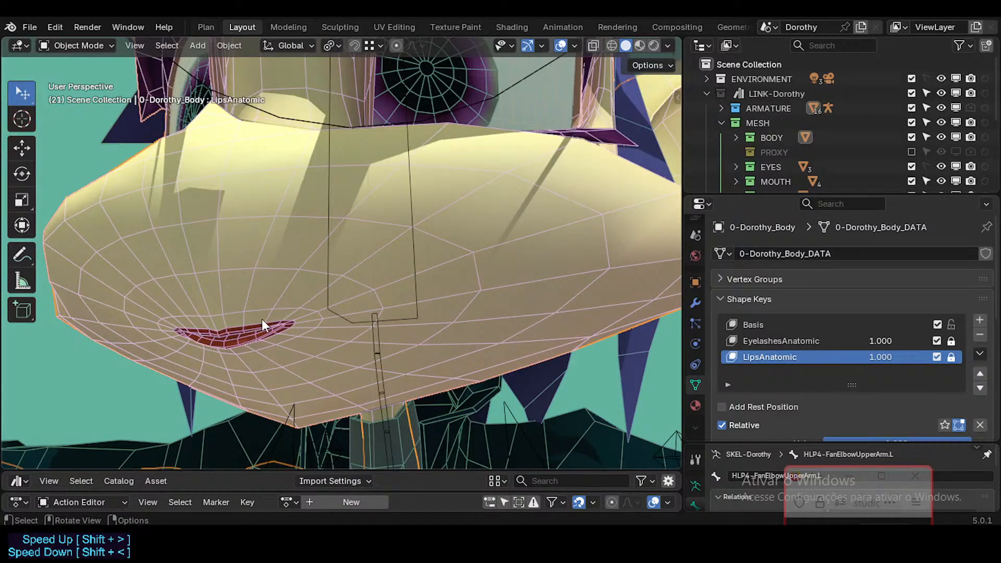
pyautogui.moveTo(260, 344); pyautogui.dragTo(262, 315, button='middle')
pyautogui.moveTo(354, 230); pyautogui.dragTo(289, 348, button='middle')
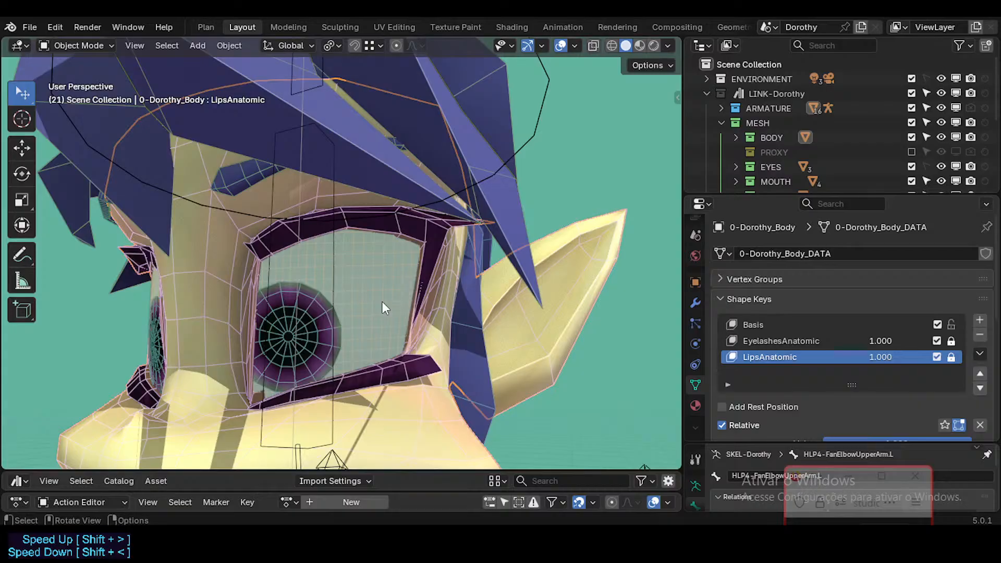
# Step: Examine the eye opening, eyelashes and surrounding face topology up close
pyautogui.scroll(2, 320, 319)
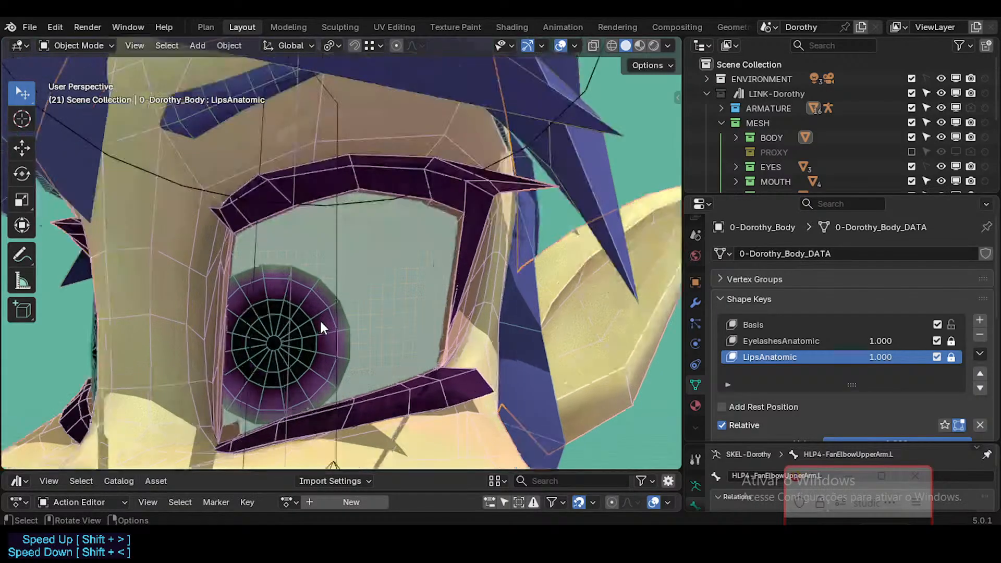
pyautogui.scroll(-3, 320, 319)
pyautogui.moveTo(320, 319); pyautogui.dragTo(289, 355, button='middle')
pyautogui.scroll(2, 296, 363)
pyautogui.scroll(2, 296, 364)
pyautogui.scroll(-2, 289, 356)
pyautogui.scroll(-1, 289, 355)
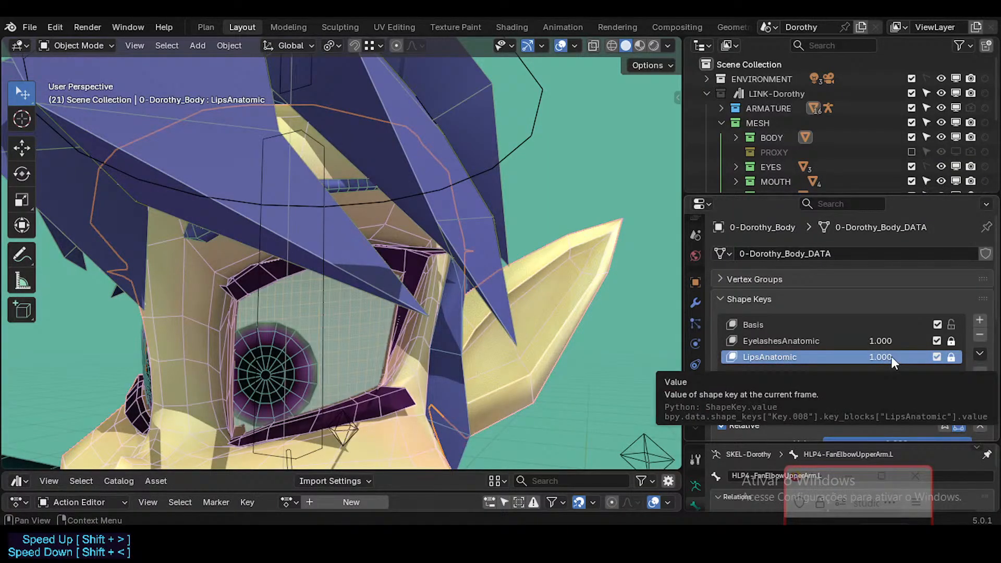
# Step: Move the chat window farther from the shape key list and inspect the mouth shaped by the LipsAnatomic key
pyautogui.moveTo(890, 355); pyautogui.dragTo(933, 358)
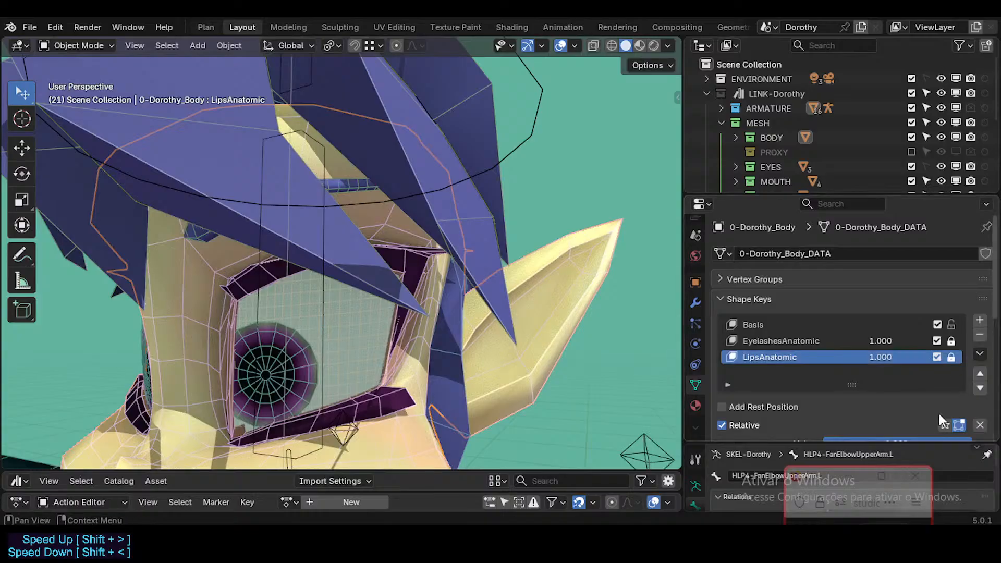
pyautogui.moveTo(825, 475); pyautogui.dragTo(878, 466)
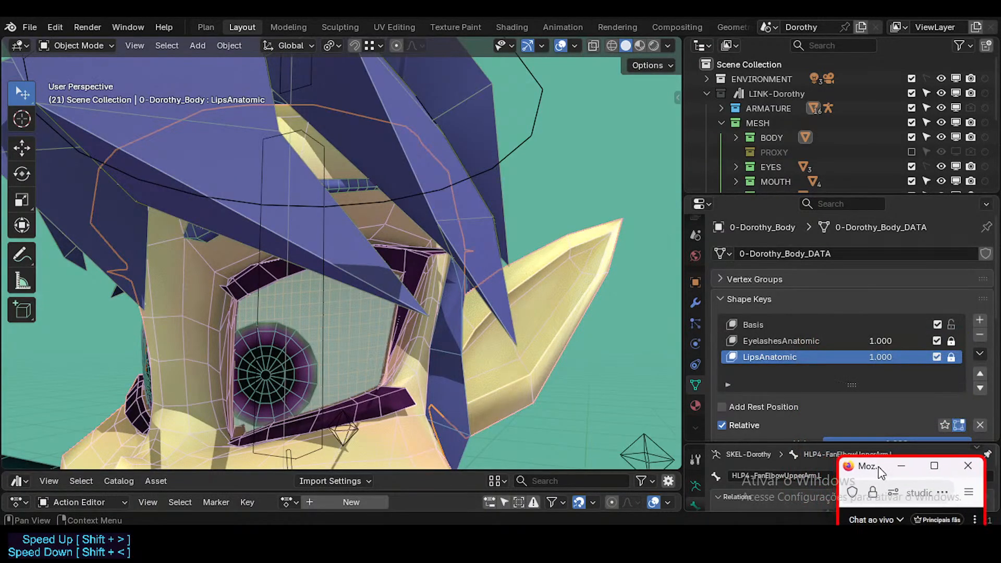
pyautogui.keyDown('shift'); pyautogui.moveTo(394, 384); pyautogui.dragTo(510, 156, button='middle'); pyautogui.keyUp('shift')
pyautogui.scroll(3, 403, 260)
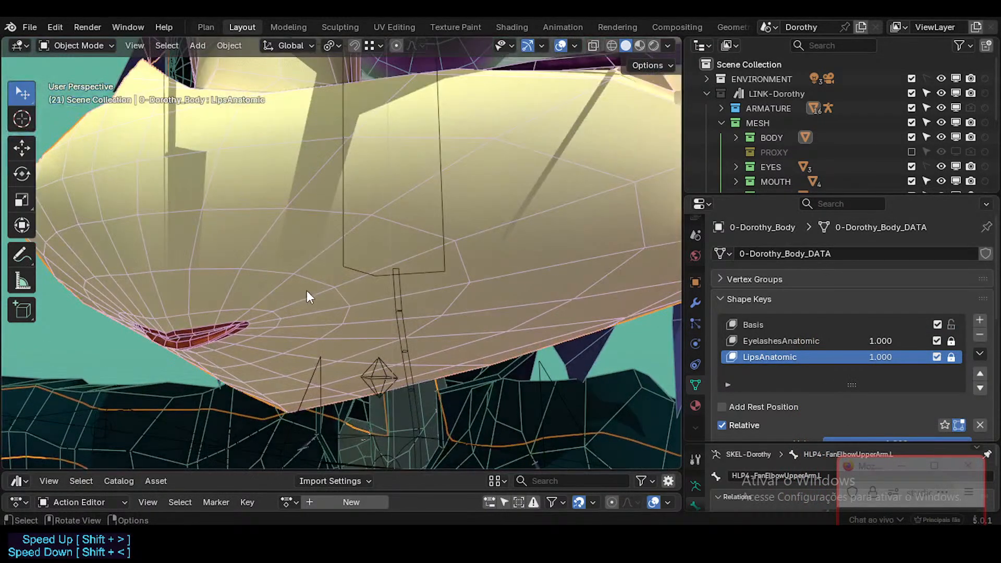
pyautogui.moveTo(306, 289); pyautogui.dragTo(342, 300, button='middle')
pyautogui.moveTo(885, 358)
pyautogui.mouseDown()
pyautogui.moveTo(651, 358)
pyautogui.moveTo(885, 359)
pyautogui.mouseUp()
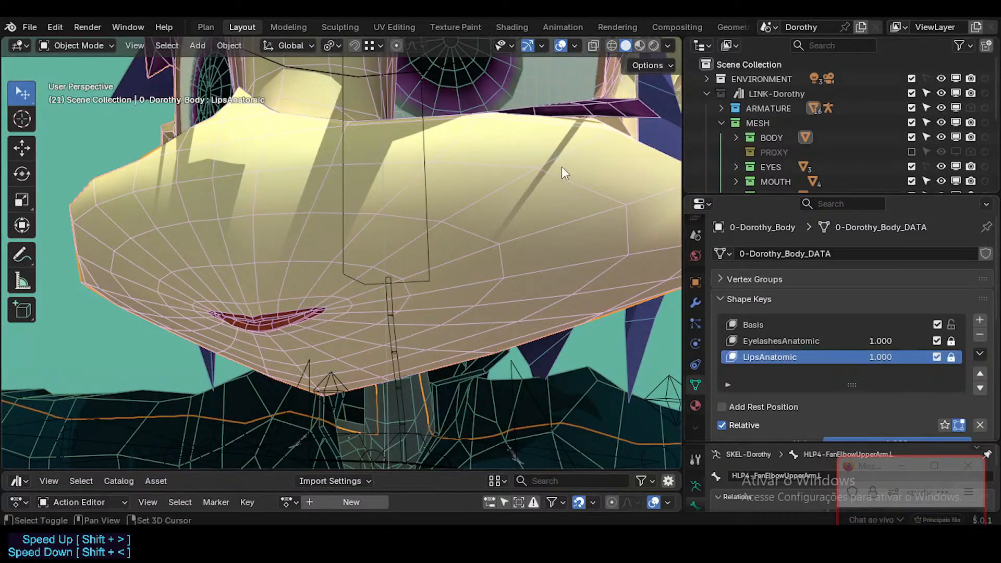
# Step: Examine the eyelashes and eye openings shaped by the EyelashesAnatomic key from the front, from above and from the side
pyautogui.keyDown('shift'); pyautogui.moveTo(561, 167); pyautogui.dragTo(416, 82, button='middle'); pyautogui.keyUp('shift')
pyautogui.moveTo(455, 198); pyautogui.dragTo(389, 277, button='middle')
pyautogui.scroll(-4, 443, 226)
pyautogui.moveTo(906, 339)
pyautogui.mouseDown()
pyautogui.moveTo(829, 340)
pyautogui.moveTo(904, 340)
pyautogui.mouseUp()
pyautogui.moveTo(561, 271); pyautogui.dragTo(449, 267, button='middle')
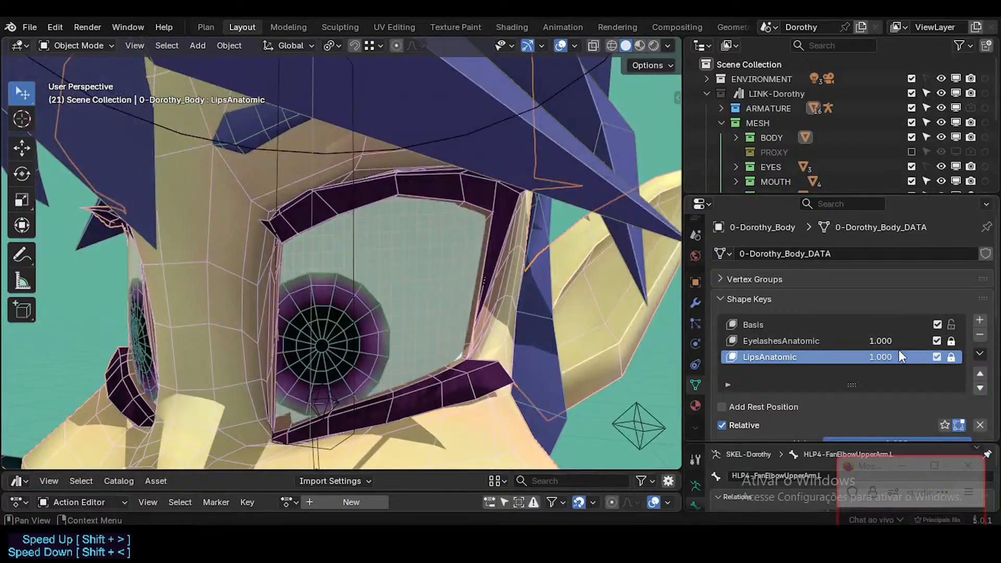
pyautogui.moveTo(375, 276); pyautogui.dragTo(301, 189, button='middle')
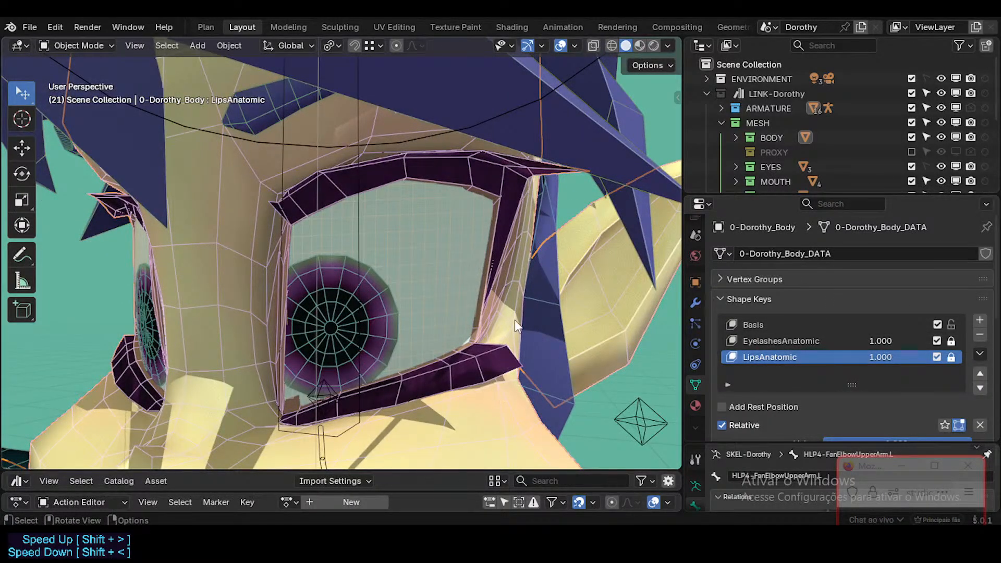
pyautogui.moveTo(423, 296); pyautogui.dragTo(393, 178, button='middle')
pyautogui.scroll(-5, 498, 302)
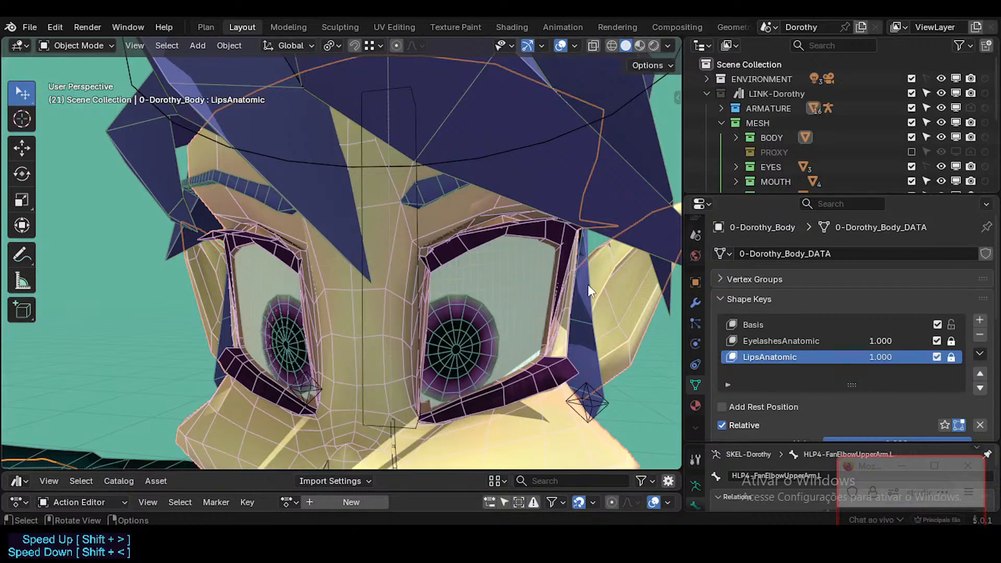
pyautogui.moveTo(441, 323); pyautogui.dragTo(418, 251, button='middle')
pyautogui.moveTo(555, 271); pyautogui.dragTo(337, 340, button='middle')
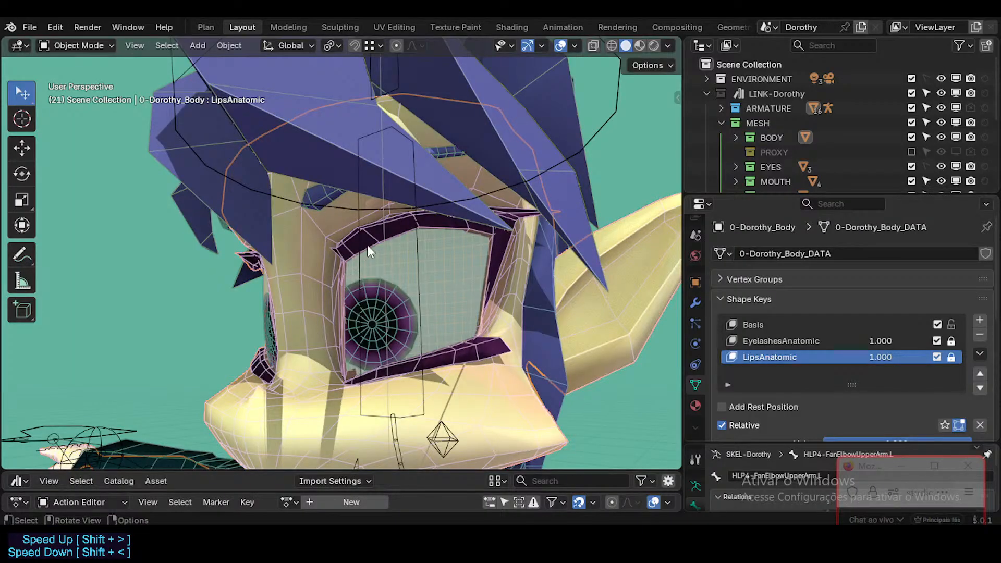
# Step: Turn the wireframe overlay off and on again to compare the shaded face with its topology
pyautogui.hotkey('alt', 'shift', 'z')
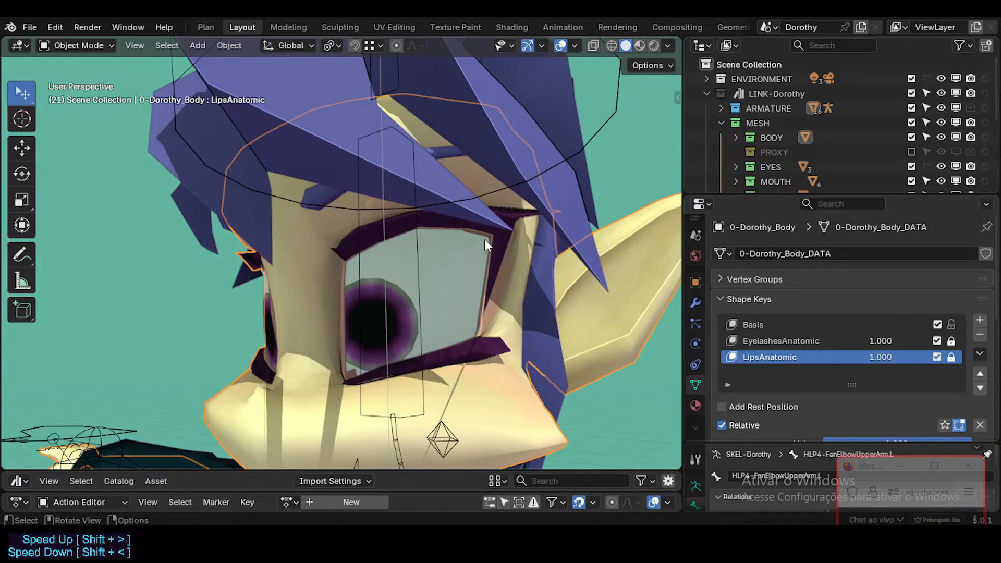
pyautogui.scroll(-3, 448, 264)
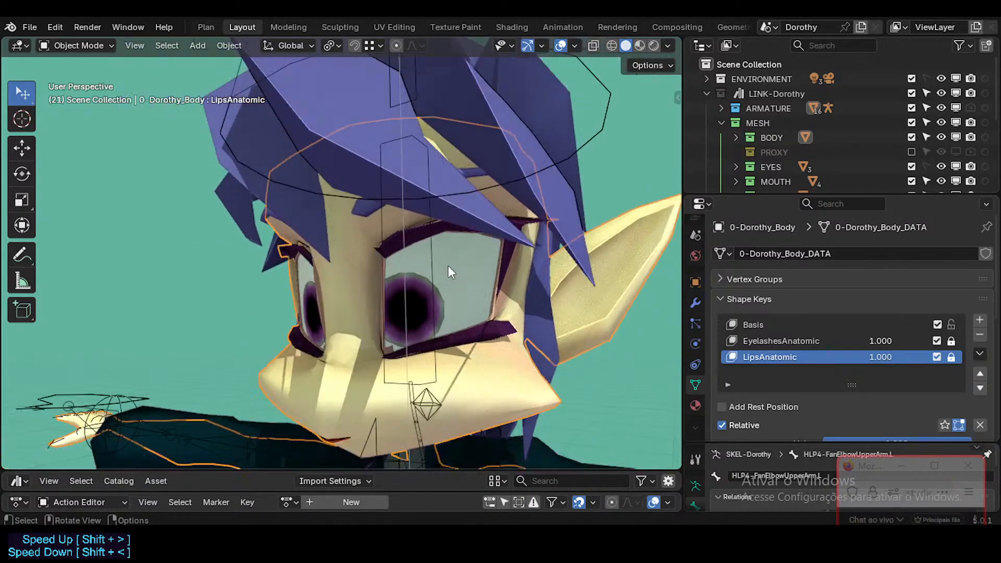
pyautogui.hotkey('alt', 'shift', 'z')
# Step: Select the 0-Dorothy_Body mesh and put it in Edit Mode
pyautogui.click(499, 365)
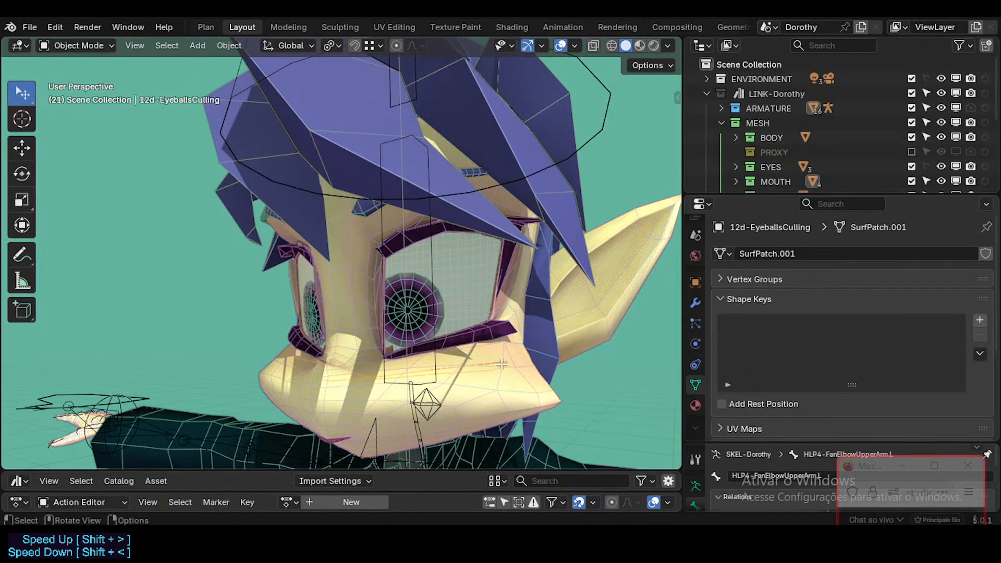
pyautogui.click(522, 370)
pyautogui.press('Tab')
# Step: Examine the closed eyelid faces and the eyelash geometry of the undeformed mesh from several angles
pyautogui.moveTo(440, 313); pyautogui.dragTo(402, 331, button='middle')
pyautogui.scroll(1, 461, 364)
pyautogui.scroll(2, 437, 334)
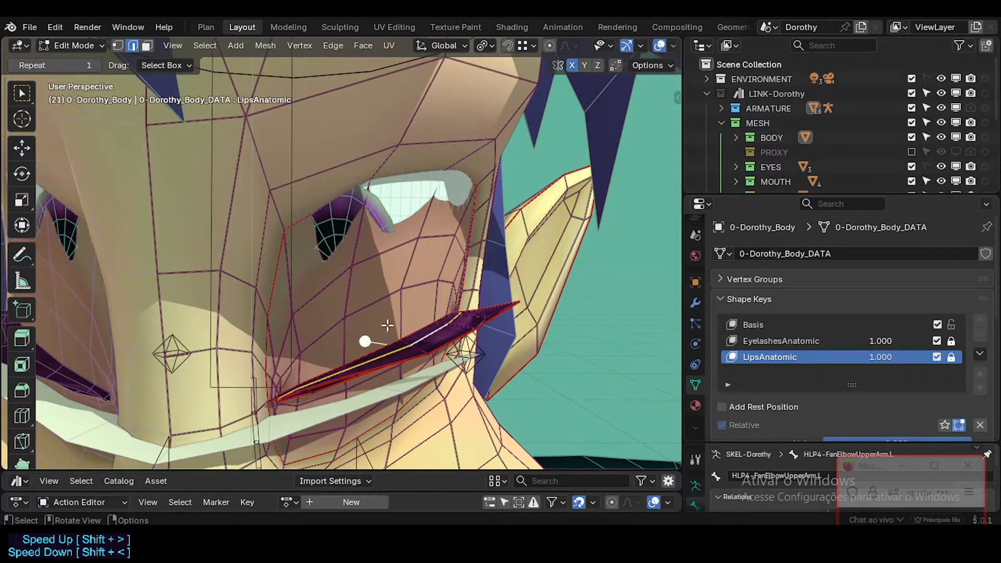
pyautogui.moveTo(372, 363); pyautogui.dragTo(313, 359, button='middle')
pyautogui.scroll(1, 313, 359)
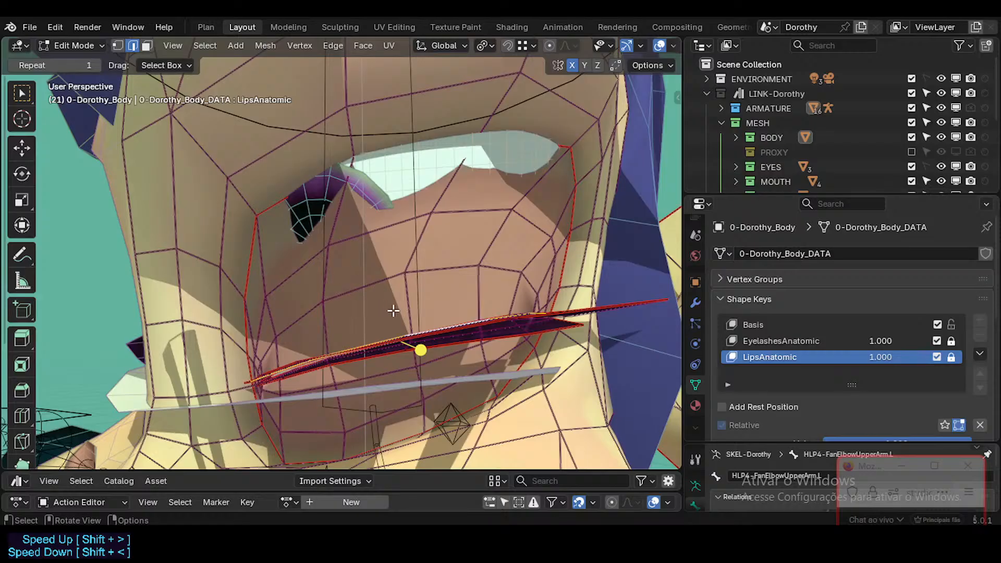
pyautogui.moveTo(394, 310); pyautogui.dragTo(560, 302, button='middle')
pyautogui.moveTo(404, 333); pyautogui.dragTo(338, 350, button='middle')
pyautogui.scroll(5, 398, 351)
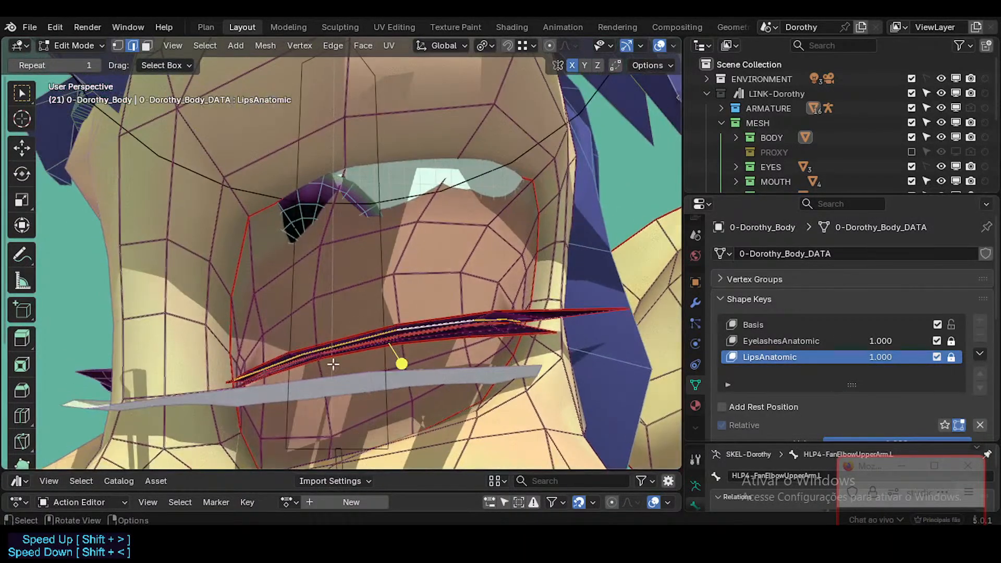
pyautogui.moveTo(409, 345); pyautogui.dragTo(350, 335, button='middle')
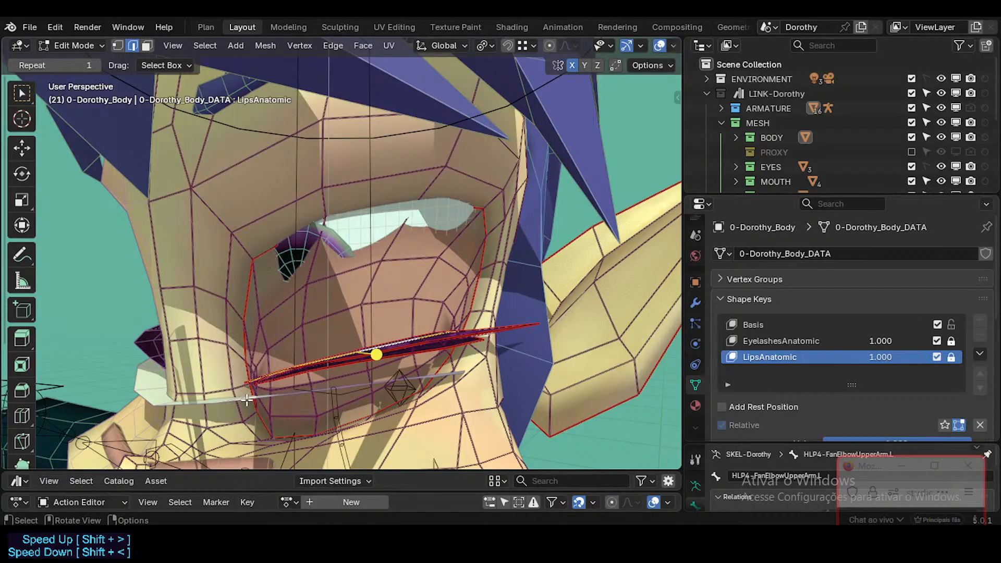
# Step: Circle-select the faces covering the eye and place the 3D cursor at their middle as the transform pivot point
pyautogui.press('c')
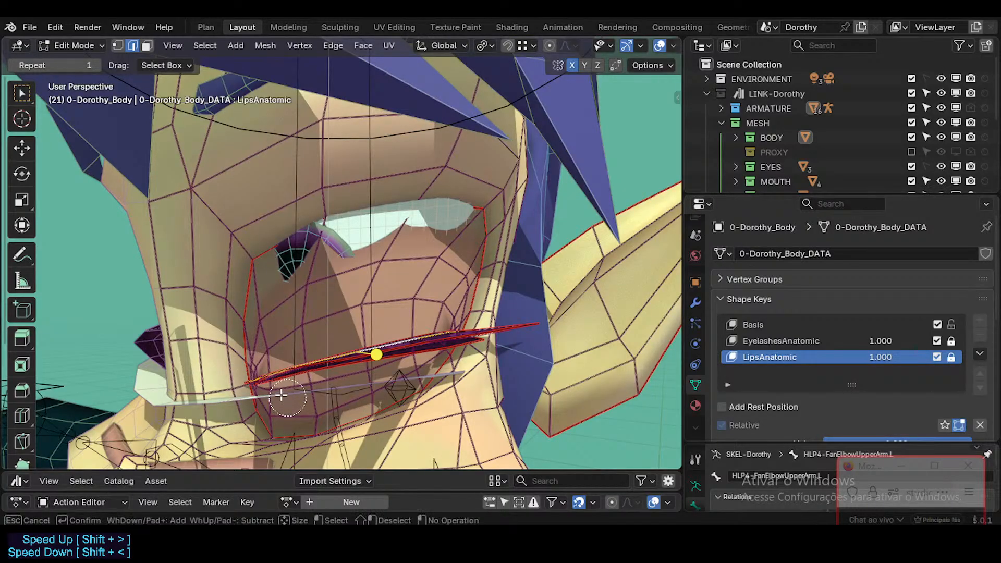
pyautogui.moveTo(281, 395)
pyautogui.mouseDown()
pyautogui.moveTo(266, 313)
pyautogui.moveTo(292, 248)
pyautogui.moveTo(397, 334)
pyautogui.moveTo(307, 340)
pyautogui.moveTo(388, 324)
pyautogui.moveTo(339, 316)
pyautogui.mouseUp()
pyautogui.press('Escape')
pyautogui.keyDown('shift'); pyautogui.rightClick(348, 326); pyautogui.keyUp('shift')
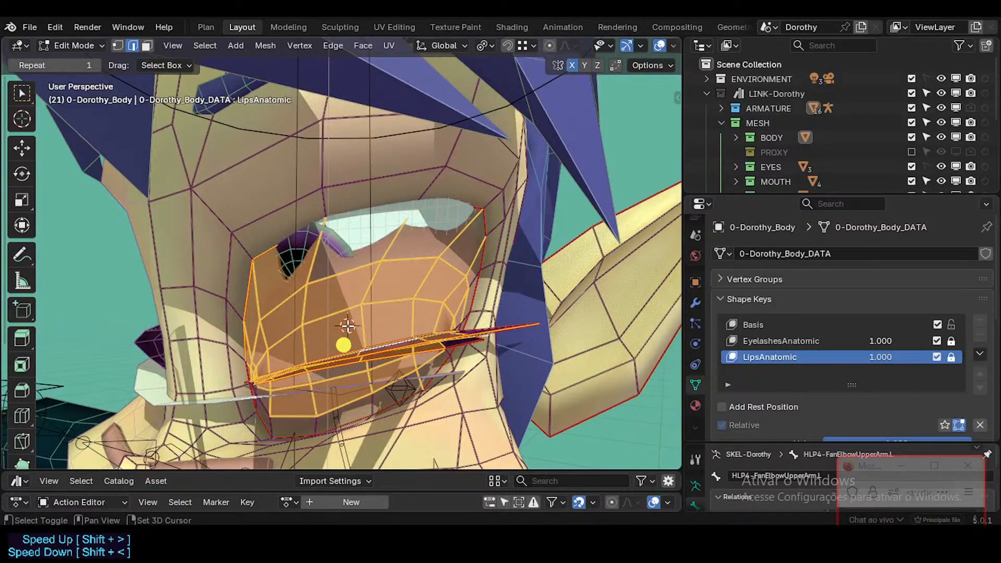
pyautogui.press('.')
pyautogui.click(336, 315)
# Step: Try rotating the selected eye faces about the 3D cursor on the Basis shape key, and return to Object Mode
pyautogui.press('s')
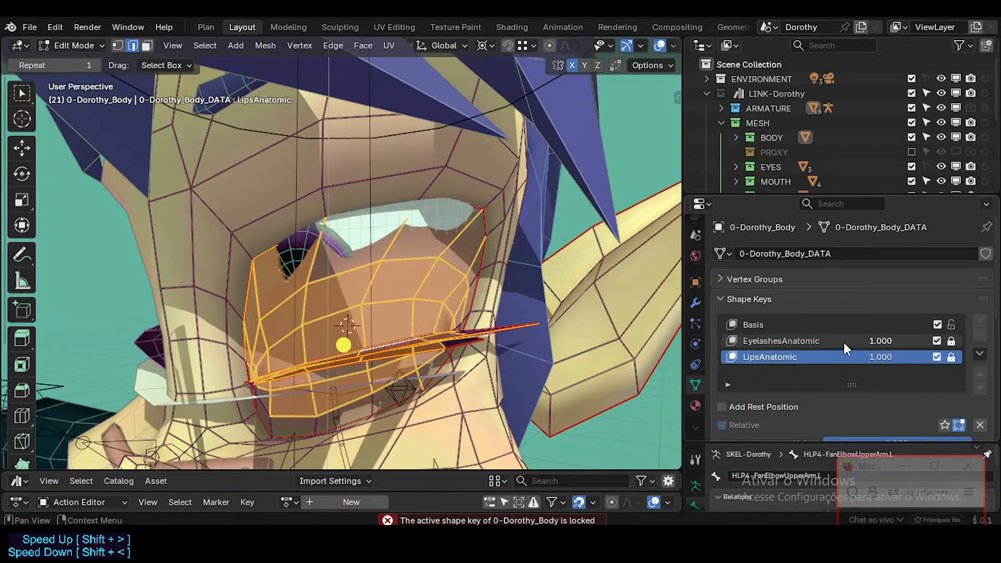
pyautogui.click(777, 323)
pyautogui.press('r')
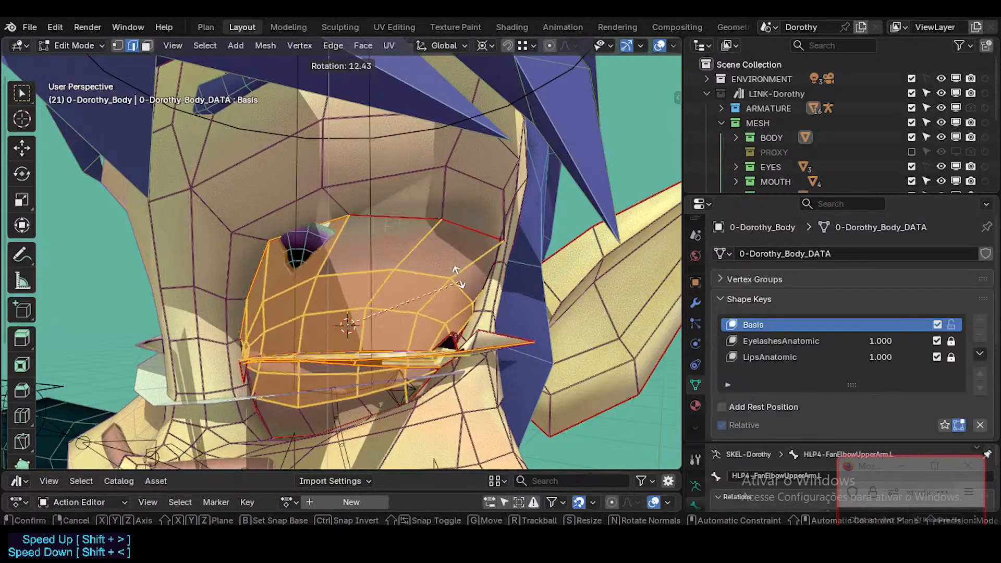
pyautogui.rightClick(453, 288)
pyautogui.hotkey('alt', 'a')
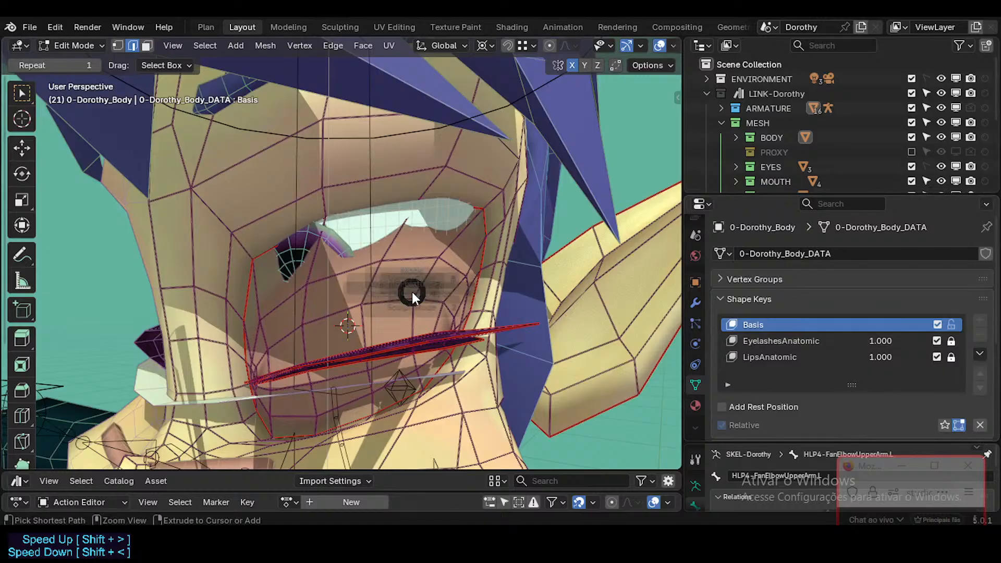
pyautogui.press('Tab')
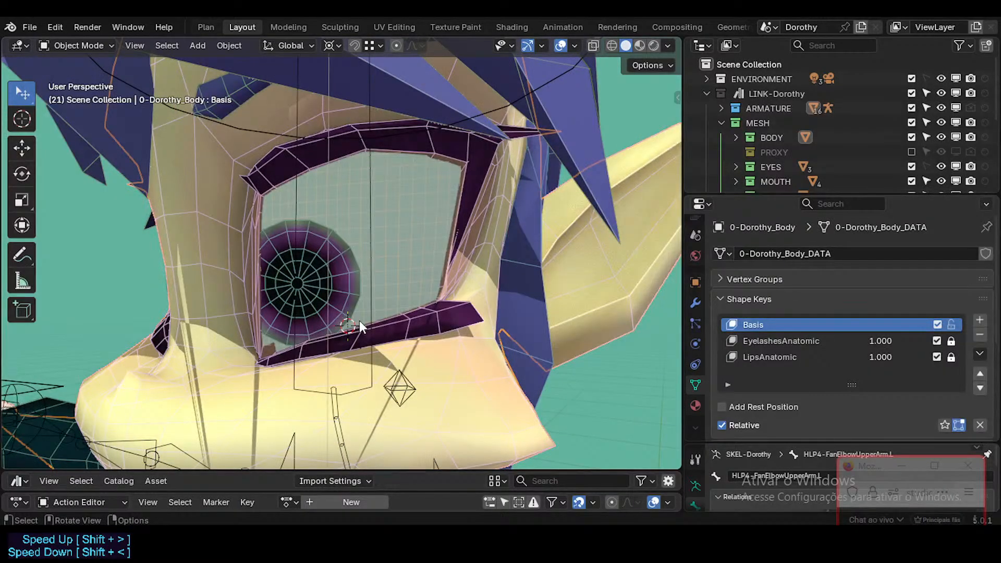
# Step: Sketch an eyeball outline with a curved midline over the eye as an annotation, and replace its layer with an empty one
pyautogui.moveTo(260, 297)
pyautogui.mouseDown()
pyautogui.moveTo(271, 235)
pyautogui.moveTo(385, 168)
pyautogui.moveTo(454, 218)
pyautogui.moveTo(467, 244)
pyautogui.moveTo(436, 304)
pyautogui.moveTo(334, 354)
pyautogui.moveTo(239, 311)
pyautogui.moveTo(417, 241)
pyautogui.moveTo(462, 245)
pyautogui.mouseUp()
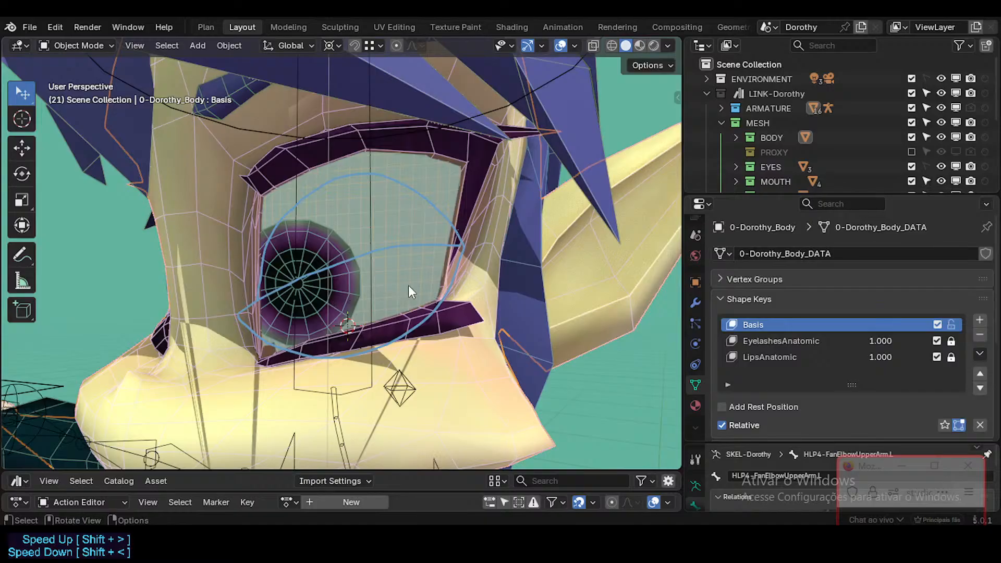
pyautogui.press('n')
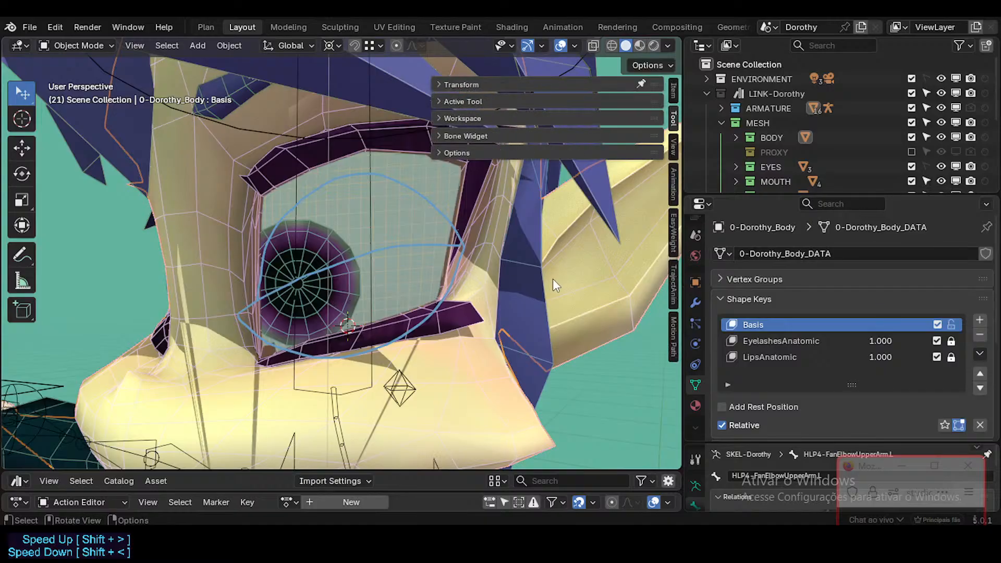
pyautogui.click(673, 150)
pyautogui.click(469, 152)
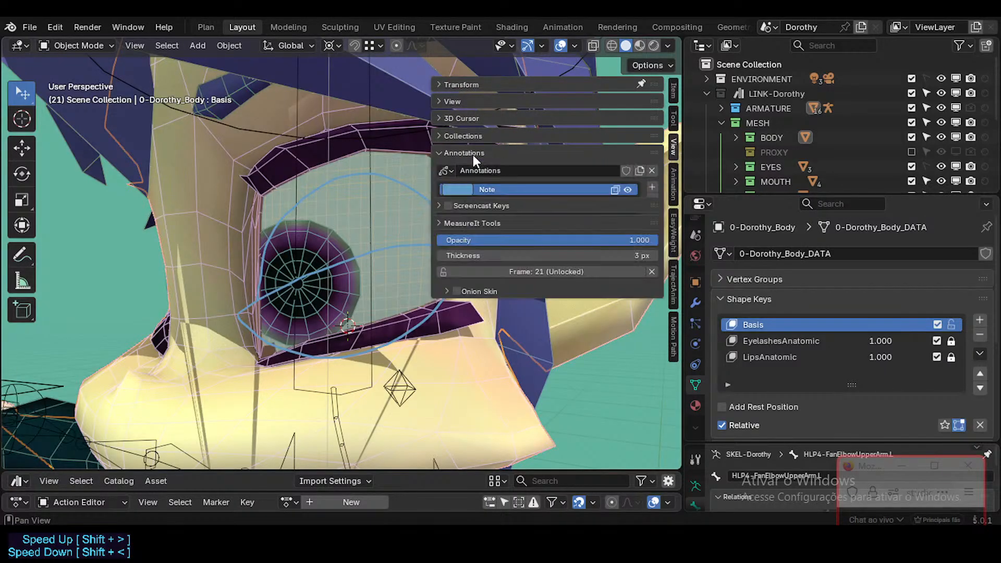
pyautogui.click(652, 199)
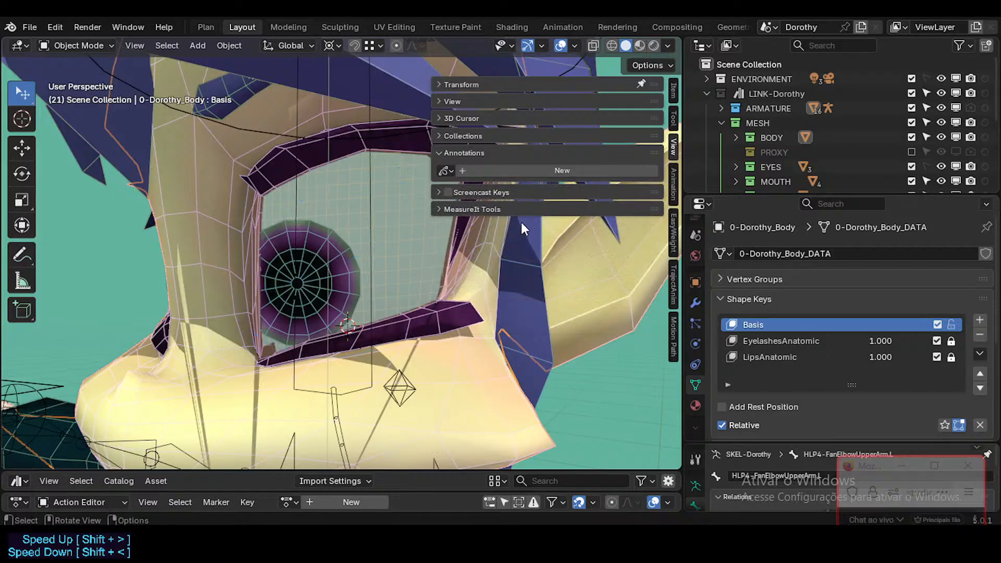
pyautogui.click(511, 172)
pyautogui.press('n')
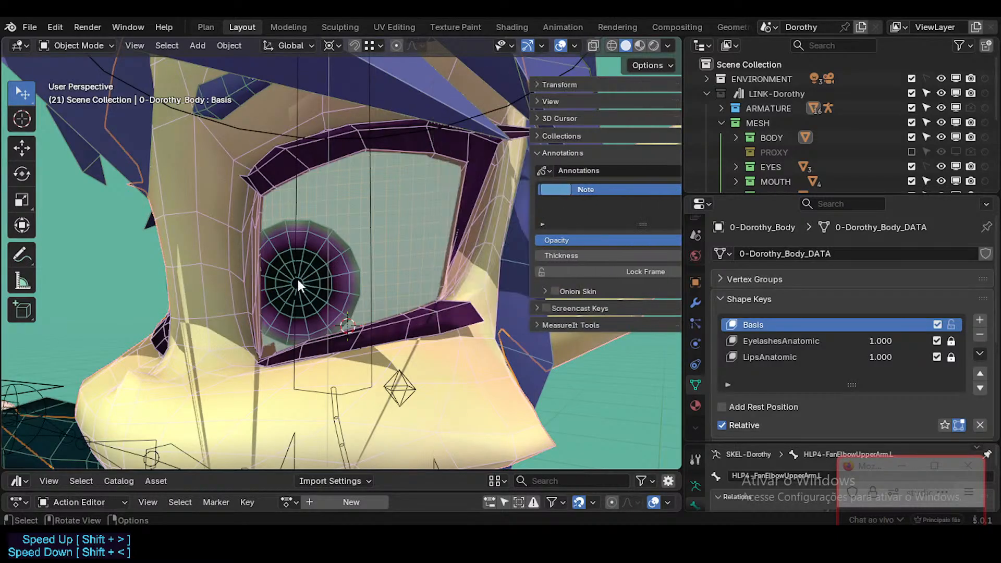
# Step: Sketch eyeball outlines and diagonal arcs across the eye as annotations, and clear all the strokes
pyautogui.moveTo(255, 280)
pyautogui.mouseDown()
pyautogui.moveTo(310, 200)
pyautogui.moveTo(391, 161)
pyautogui.moveTo(448, 181)
pyautogui.moveTo(478, 225)
pyautogui.moveTo(449, 296)
pyautogui.moveTo(379, 339)
pyautogui.moveTo(308, 331)
pyautogui.moveTo(261, 289)
pyautogui.moveTo(336, 264)
pyautogui.moveTo(464, 251)
pyautogui.mouseUp()
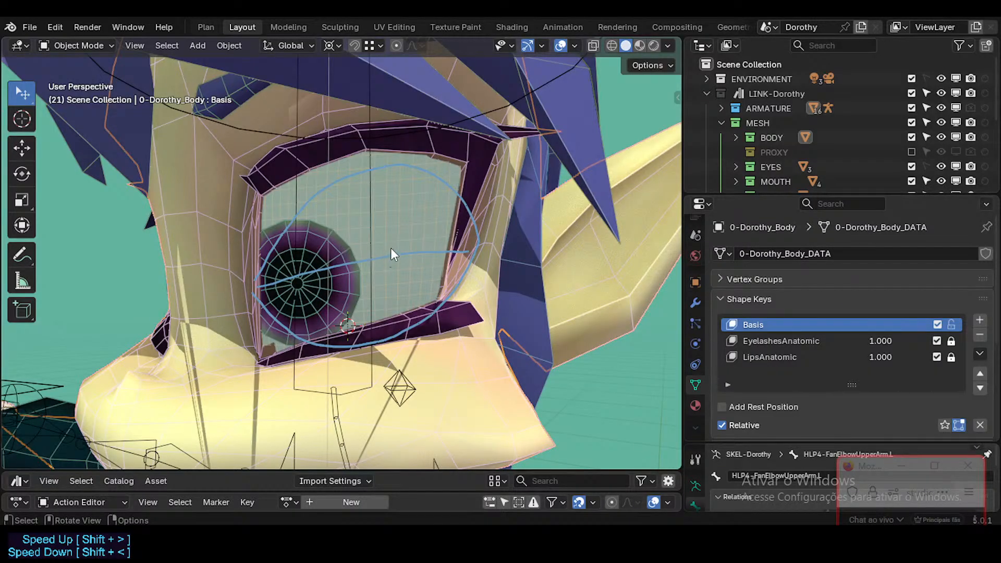
pyautogui.press('w')
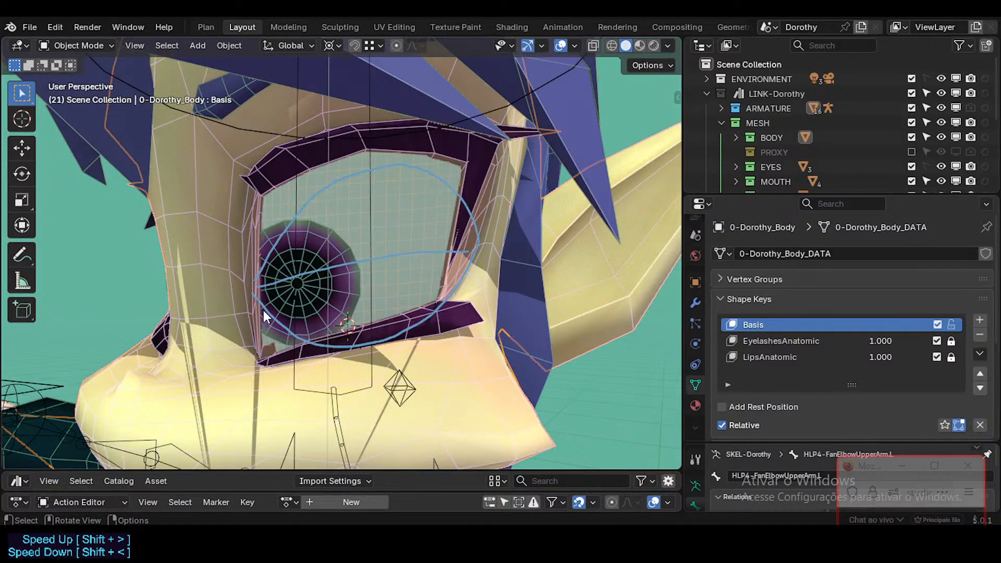
pyautogui.moveTo(257, 326)
pyautogui.mouseDown()
pyautogui.moveTo(316, 168)
pyautogui.moveTo(466, 148)
pyautogui.moveTo(415, 287)
pyautogui.moveTo(266, 336)
pyautogui.moveTo(348, 227)
pyautogui.moveTo(453, 157)
pyautogui.mouseUp()
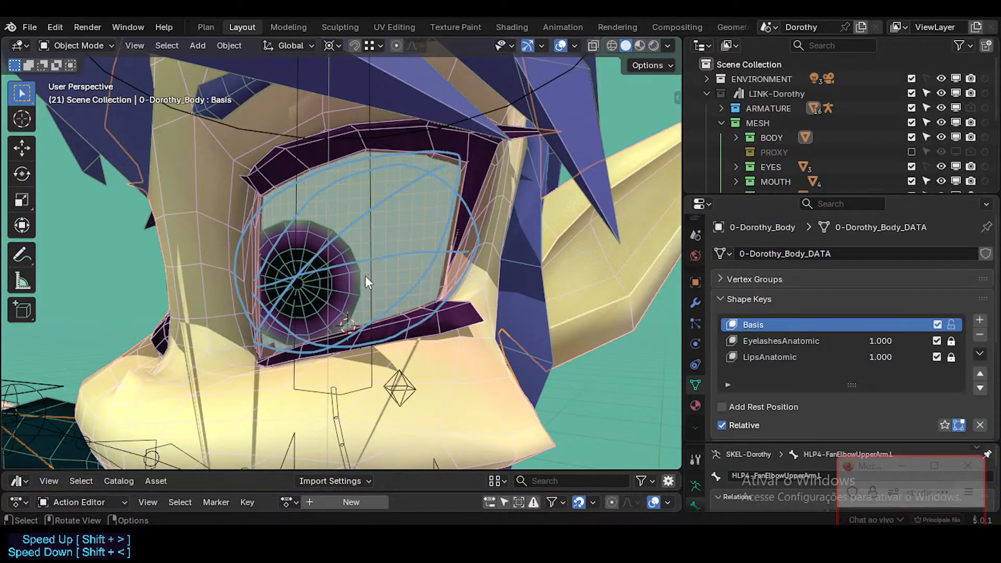
pyautogui.press('d')
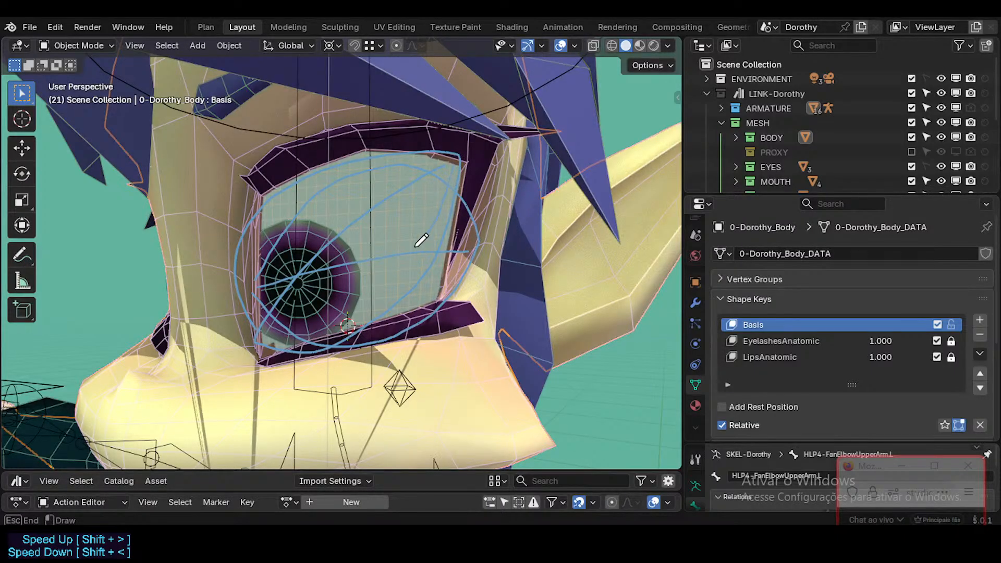
pyautogui.moveTo(257, 324)
pyautogui.mouseDown()
pyautogui.moveTo(360, 281)
pyautogui.moveTo(448, 154)
pyautogui.moveTo(402, 273)
pyautogui.mouseUp()
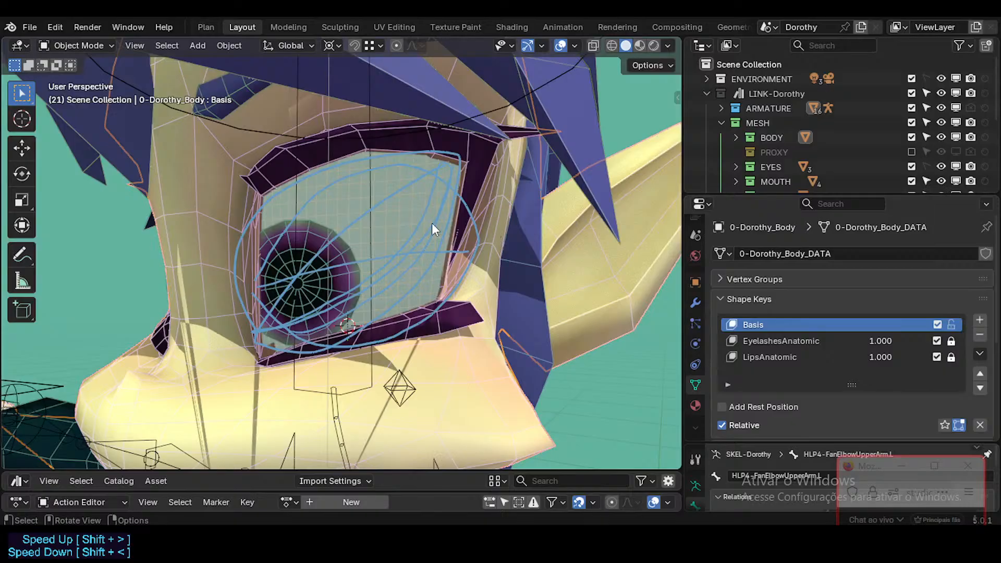
pyautogui.press('n')
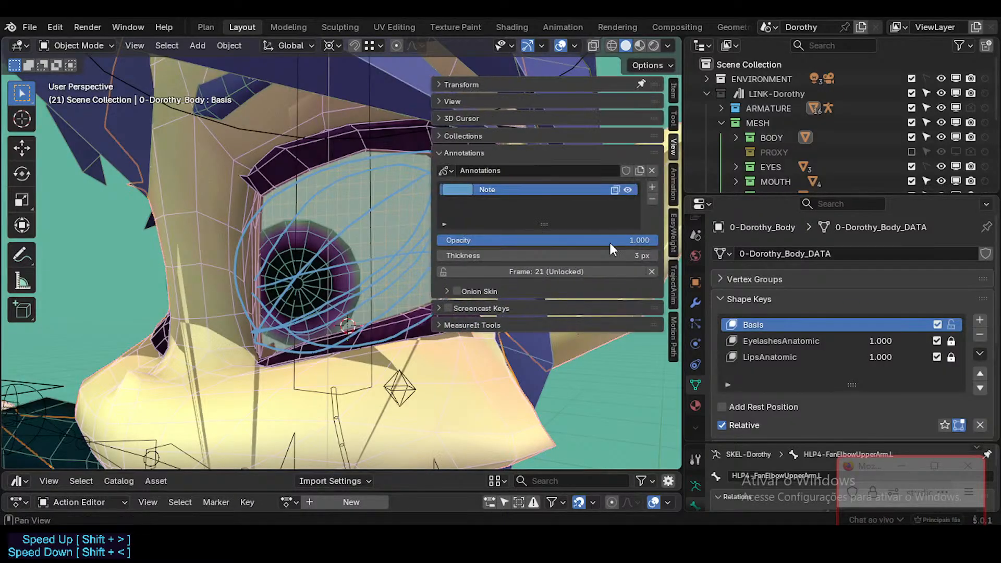
pyautogui.press('n')
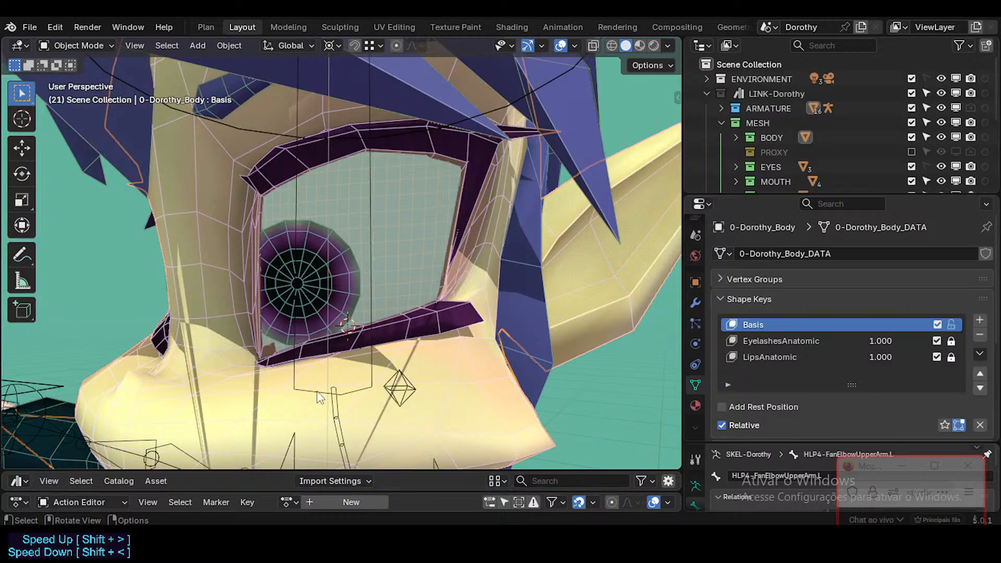
# Step: Sketch a rounded eyeball outline and a curved horizontal midline over the eye as an annotation
pyautogui.press('d')
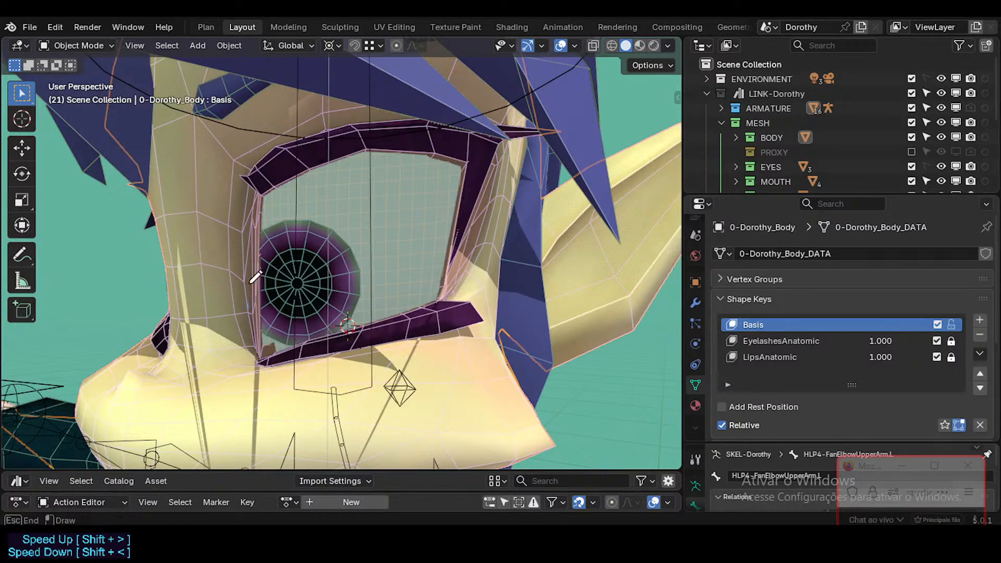
pyautogui.moveTo(248, 307)
pyautogui.mouseDown()
pyautogui.moveTo(269, 195)
pyautogui.moveTo(342, 156)
pyautogui.moveTo(427, 167)
pyautogui.moveTo(469, 194)
pyautogui.moveTo(478, 227)
pyautogui.moveTo(468, 268)
pyautogui.moveTo(392, 345)
pyautogui.moveTo(270, 335)
pyautogui.moveTo(245, 292)
pyautogui.mouseUp()
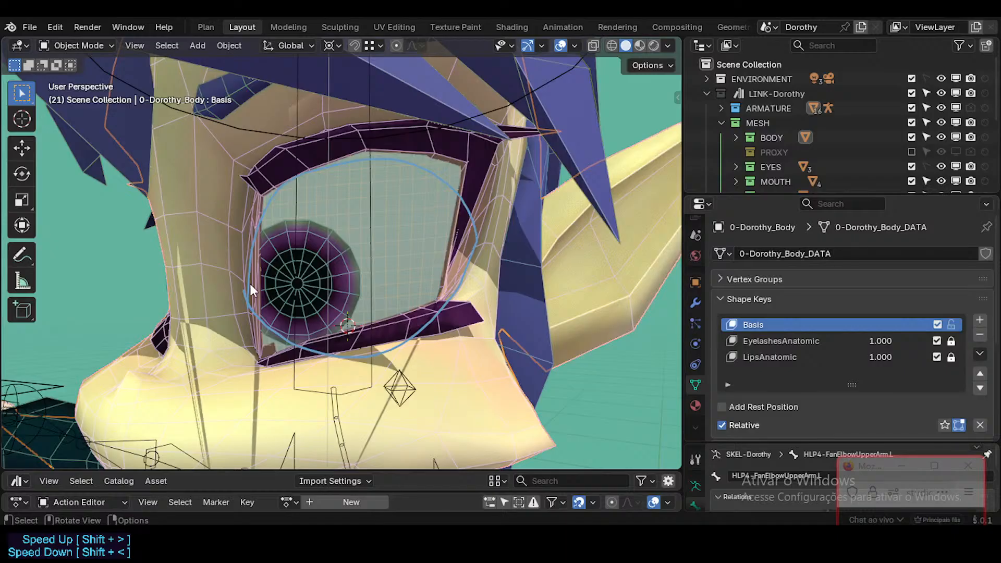
pyautogui.moveTo(249, 284)
pyautogui.mouseDown()
pyautogui.moveTo(307, 262)
pyautogui.moveTo(437, 248)
pyautogui.mouseUp()
# Step: Recolour the eyeball sketch's annotation layer green and trace the eye opening in blue on a new layer
pyautogui.press('n')
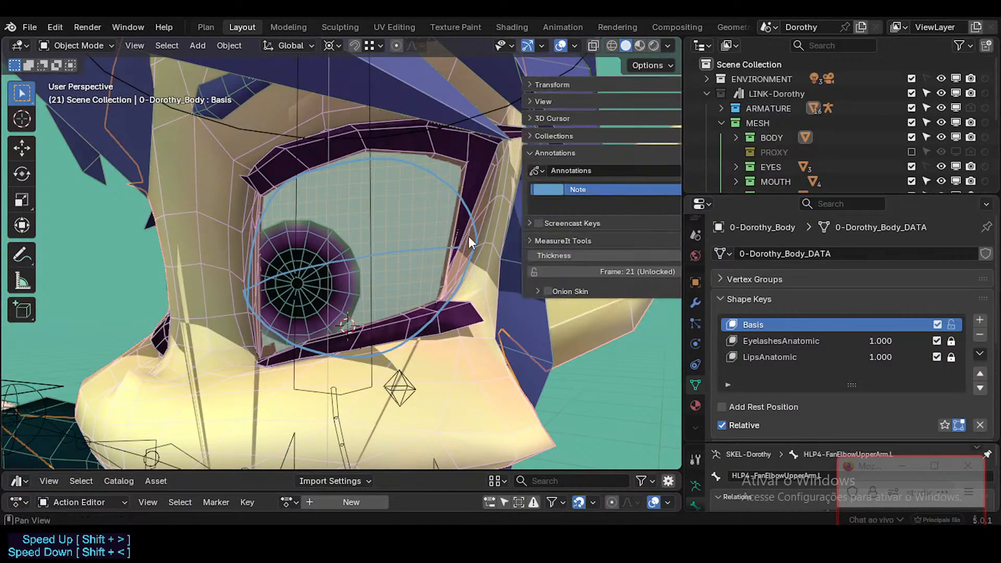
pyautogui.click(651, 187)
pyautogui.click(457, 202)
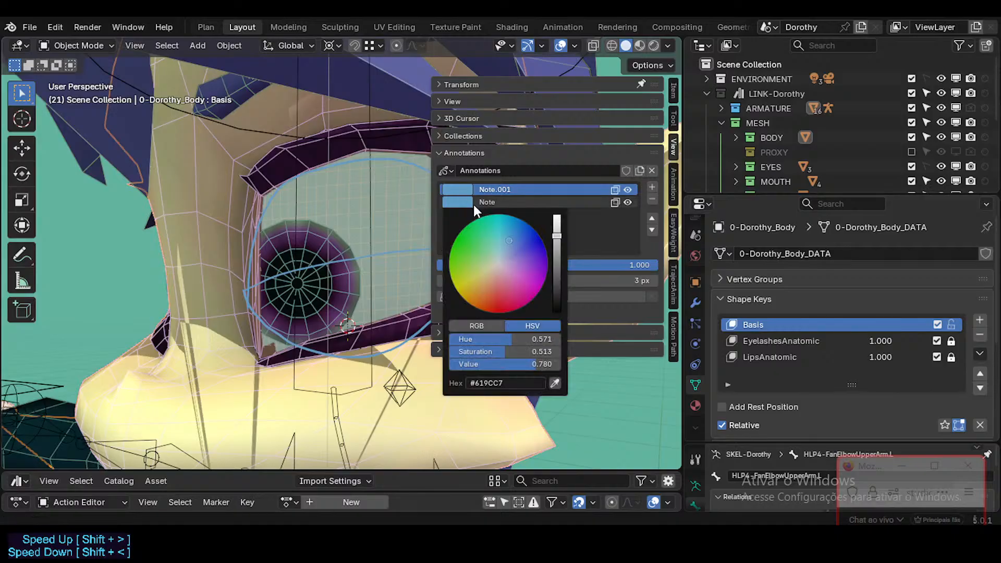
pyautogui.moveTo(484, 239); pyautogui.dragTo(469, 249)
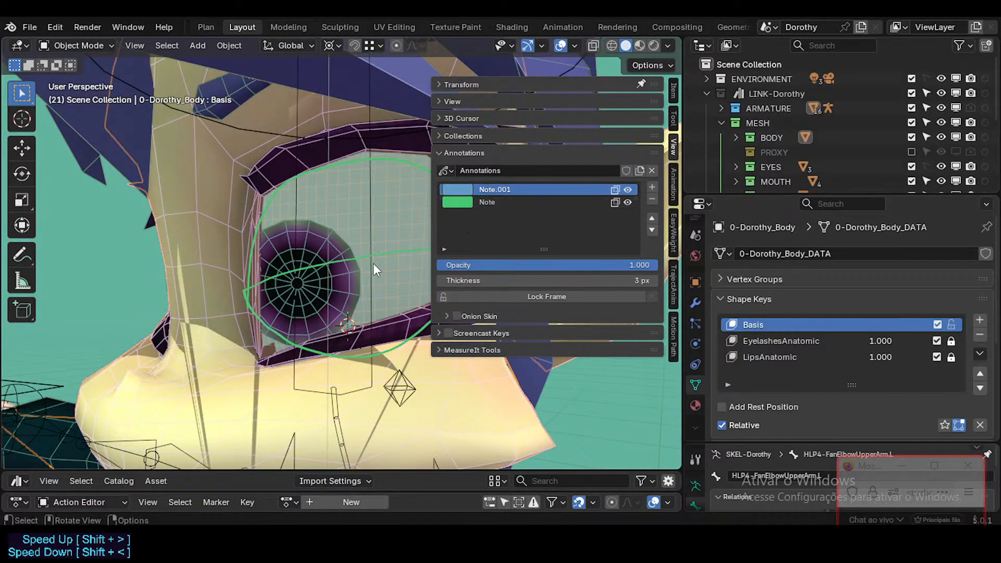
pyautogui.press('n')
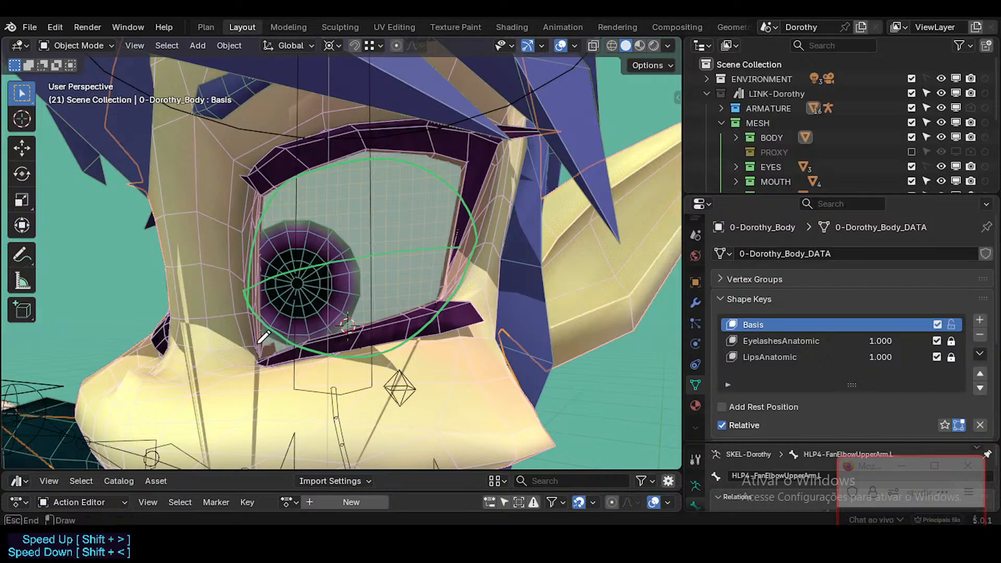
pyautogui.moveTo(258, 347)
pyautogui.mouseDown()
pyautogui.moveTo(254, 220)
pyautogui.moveTo(270, 182)
pyautogui.moveTo(329, 149)
pyautogui.moveTo(413, 137)
pyautogui.moveTo(467, 148)
pyautogui.moveTo(467, 221)
pyautogui.moveTo(441, 289)
pyautogui.moveTo(402, 312)
pyautogui.moveTo(265, 345)
pyautogui.mouseUp()
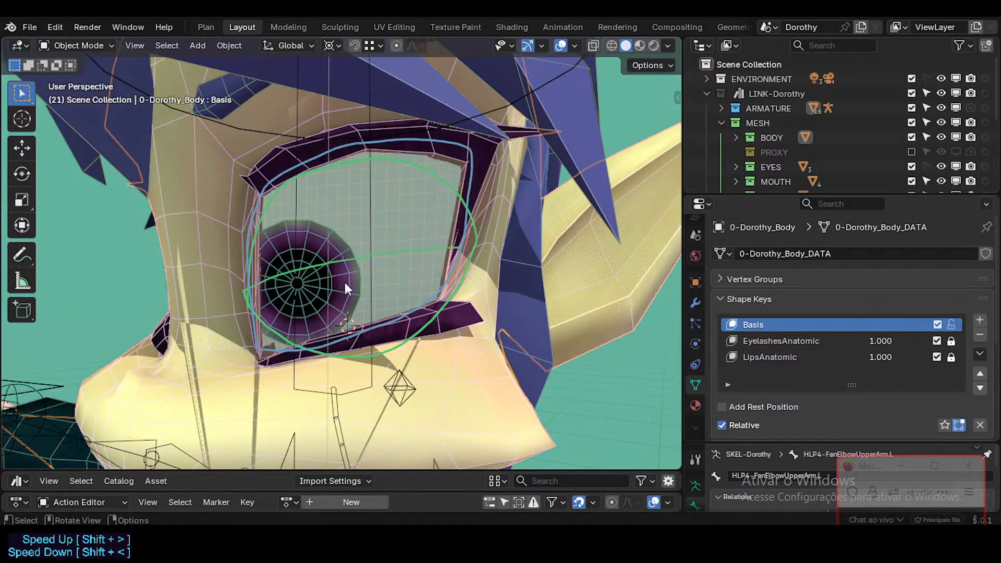
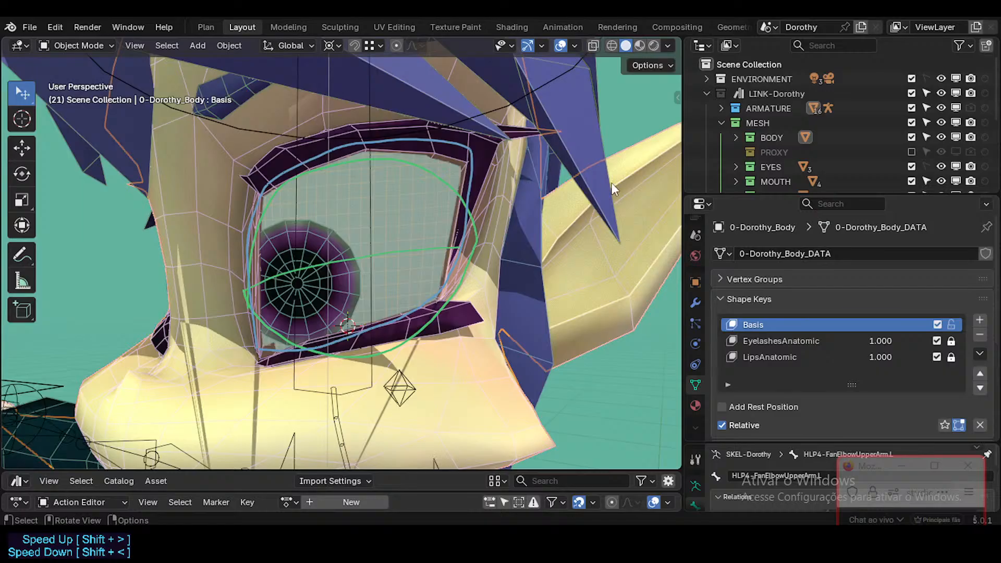
# Step: Add a third annotation layer coloured red and trace the outer eyelid rim around the eye on it
pyautogui.press('n')
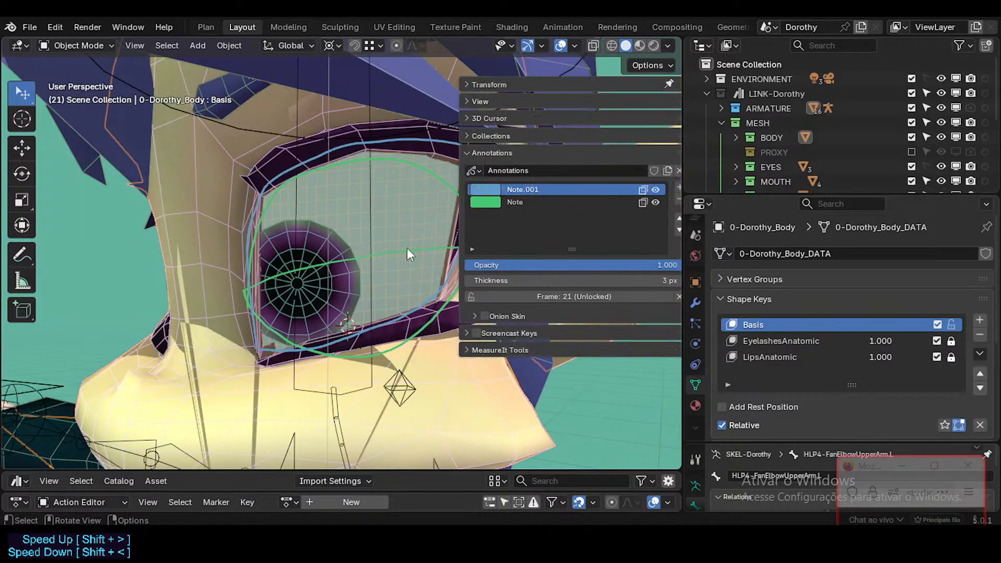
pyautogui.click(652, 187)
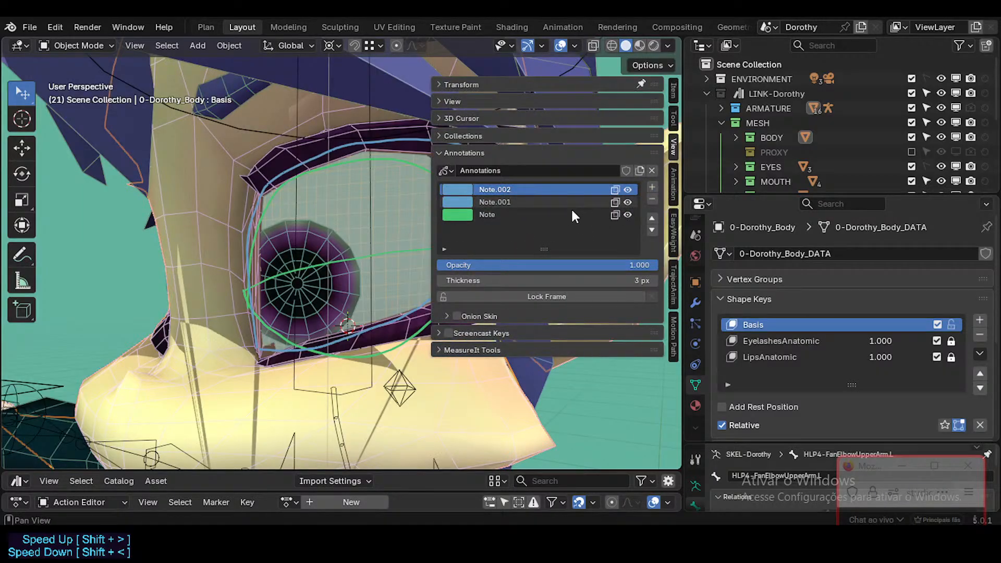
pyautogui.click(457, 189)
pyautogui.moveTo(504, 255); pyautogui.dragTo(499, 285)
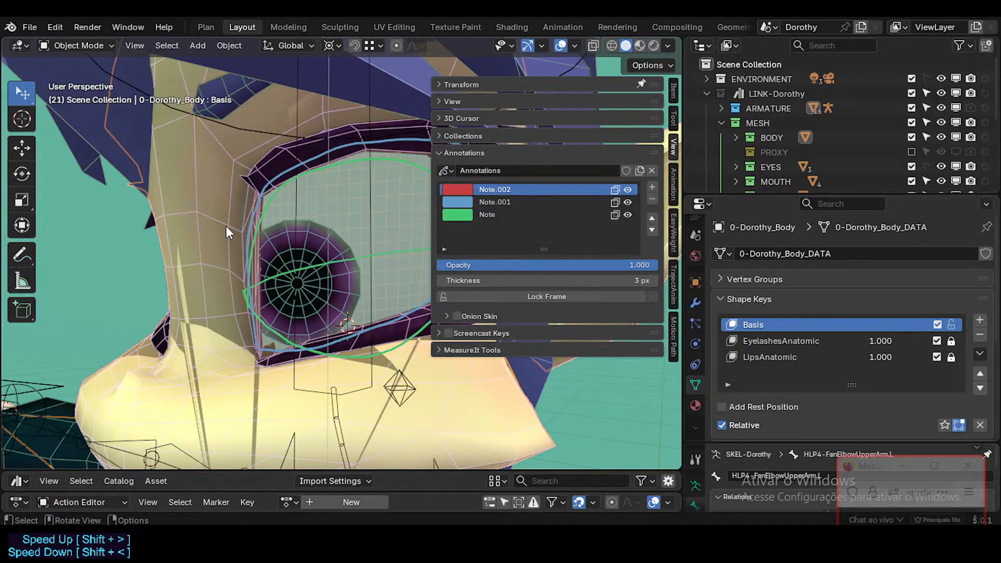
pyautogui.press('n')
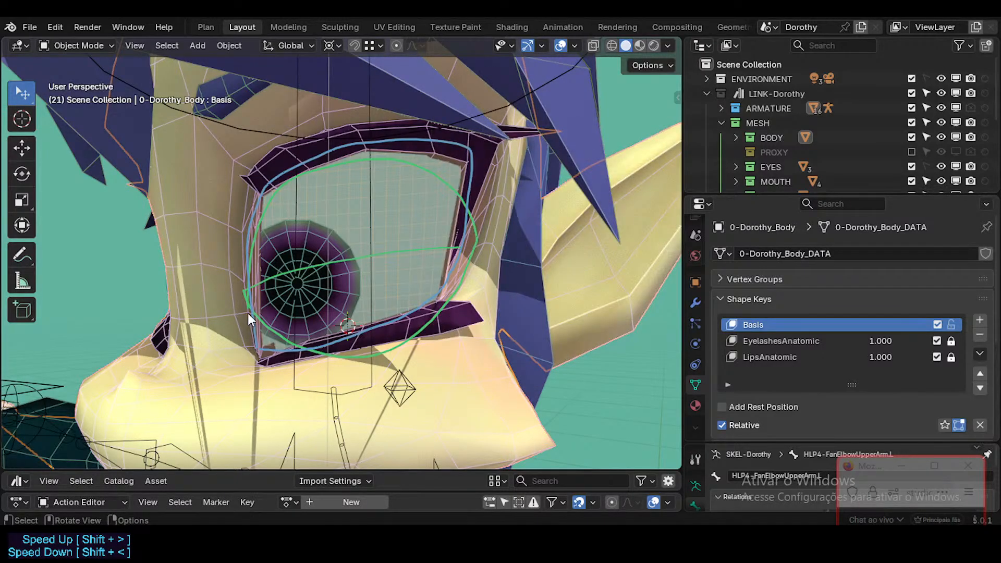
pyautogui.moveTo(255, 346)
pyautogui.mouseDown()
pyautogui.moveTo(246, 235)
pyautogui.moveTo(249, 192)
pyautogui.moveTo(267, 165)
pyautogui.moveTo(340, 134)
pyautogui.moveTo(457, 140)
pyautogui.mouseUp()
pyautogui.moveTo(472, 144)
pyautogui.mouseDown()
pyautogui.moveTo(475, 211)
pyautogui.moveTo(448, 279)
pyautogui.moveTo(414, 315)
pyautogui.moveTo(278, 348)
pyautogui.moveTo(259, 348)
pyautogui.moveTo(255, 322)
pyautogui.mouseUp()
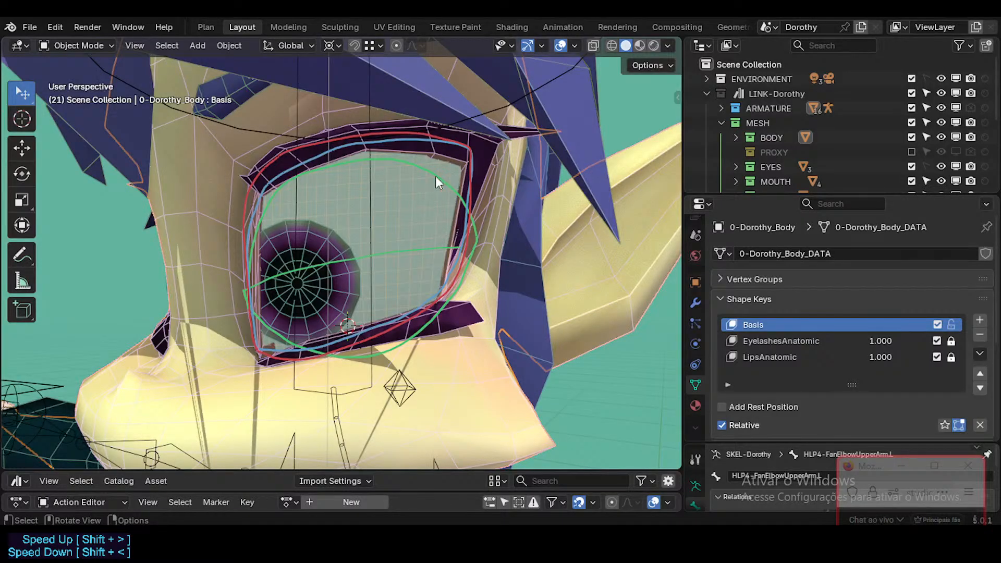
pyautogui.press('w')
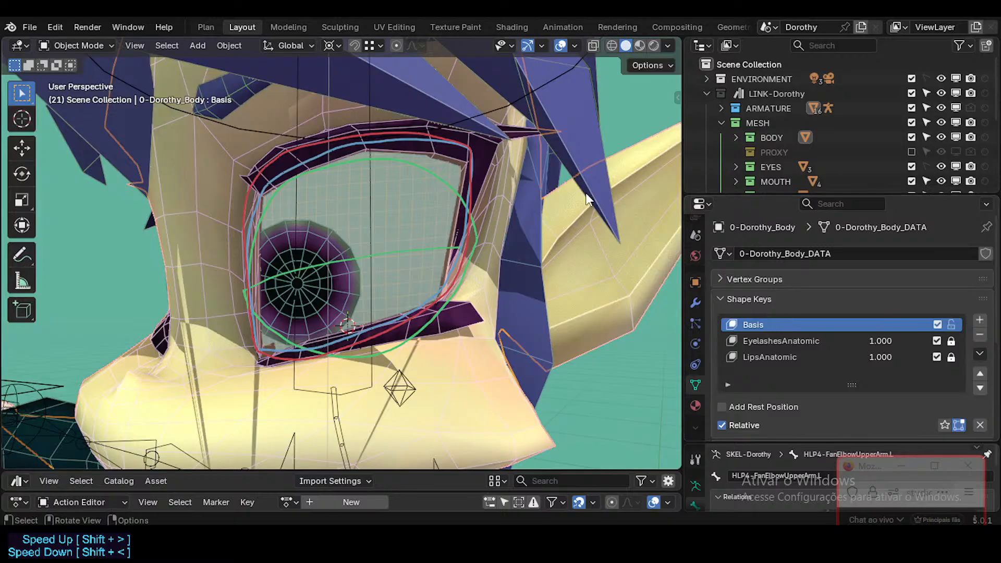
# Step: Sketch diagonal eyelid curves across the lower part of the eye on the blue annotation layer Note.001
pyautogui.press('n')
pyautogui.click(499, 203)
pyautogui.press('n')
pyautogui.moveTo(265, 327)
pyautogui.mouseDown()
pyautogui.moveTo(389, 275)
pyautogui.moveTo(471, 219)
pyautogui.moveTo(344, 305)
pyautogui.moveTo(267, 340)
pyautogui.moveTo(260, 333)
pyautogui.moveTo(398, 274)
pyautogui.moveTo(463, 228)
pyautogui.mouseUp()
pyautogui.moveTo(286, 328); pyautogui.dragTo(464, 223)
# Step: Sketch further outlines along the eyelid rim and upper lash line on the red annotation layer Note.002
pyautogui.press('n')
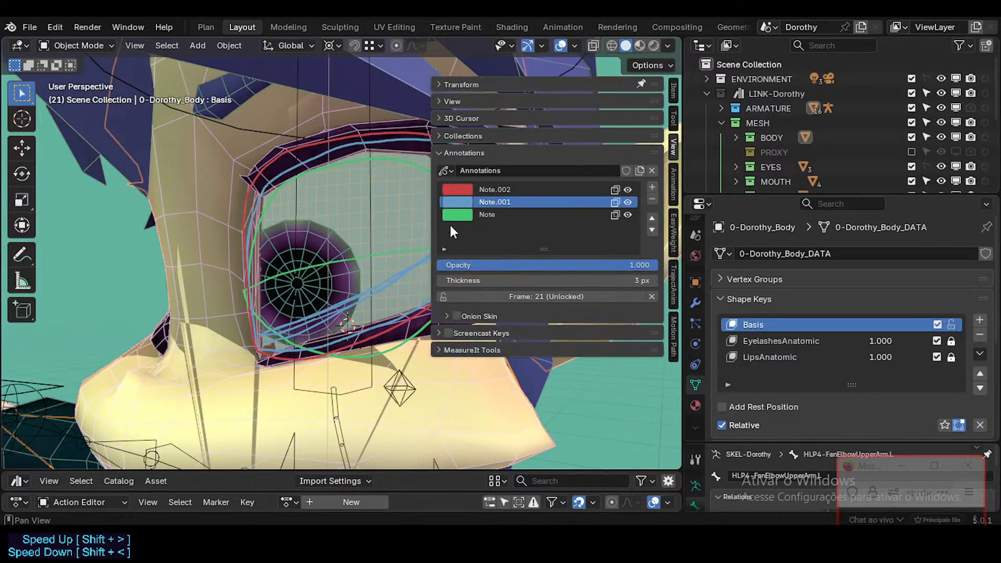
pyautogui.click(493, 188)
pyautogui.press('n')
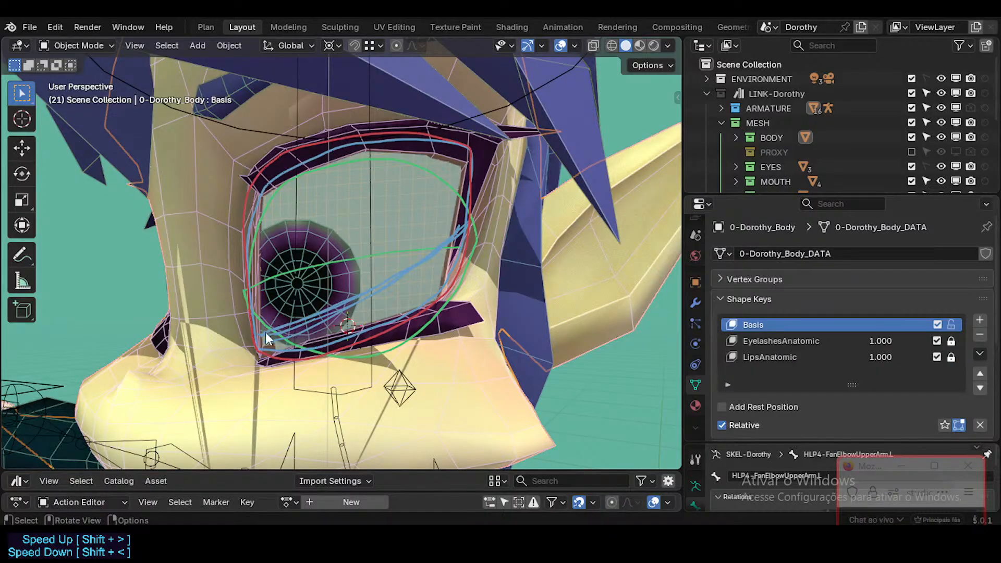
pyautogui.moveTo(252, 212)
pyautogui.mouseDown()
pyautogui.moveTo(357, 140)
pyautogui.moveTo(481, 142)
pyautogui.moveTo(400, 141)
pyautogui.moveTo(282, 179)
pyautogui.moveTo(255, 215)
pyautogui.mouseUp()
pyautogui.moveTo(454, 142)
pyautogui.mouseDown()
pyautogui.moveTo(470, 146)
pyautogui.moveTo(472, 182)
pyautogui.moveTo(461, 245)
pyautogui.moveTo(426, 307)
pyautogui.moveTo(373, 334)
pyautogui.moveTo(286, 355)
pyautogui.moveTo(264, 351)
pyautogui.mouseUp()
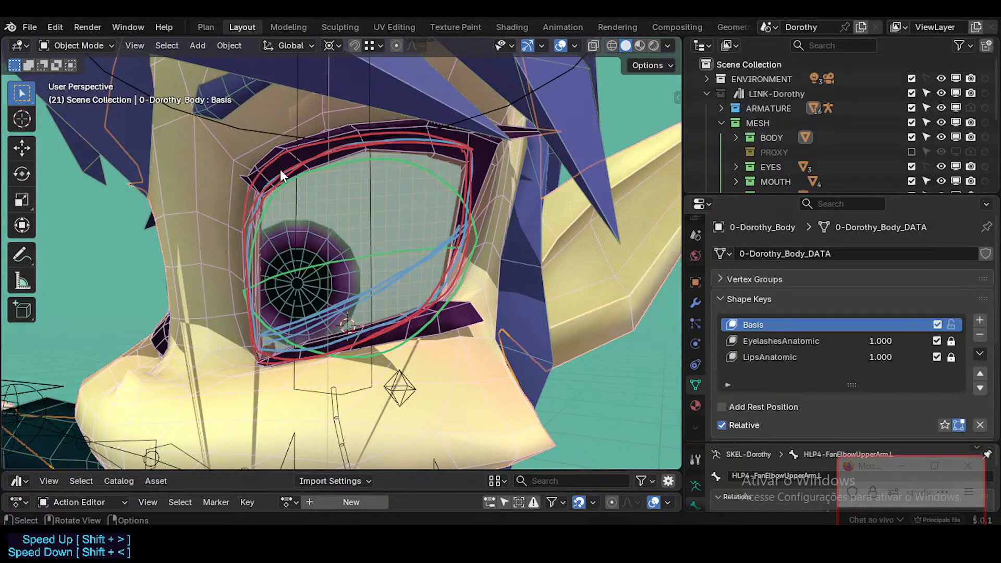
pyautogui.moveTo(261, 196)
pyautogui.mouseDown()
pyautogui.moveTo(346, 145)
pyautogui.moveTo(409, 135)
pyautogui.moveTo(453, 143)
pyautogui.moveTo(437, 143)
pyautogui.mouseUp()
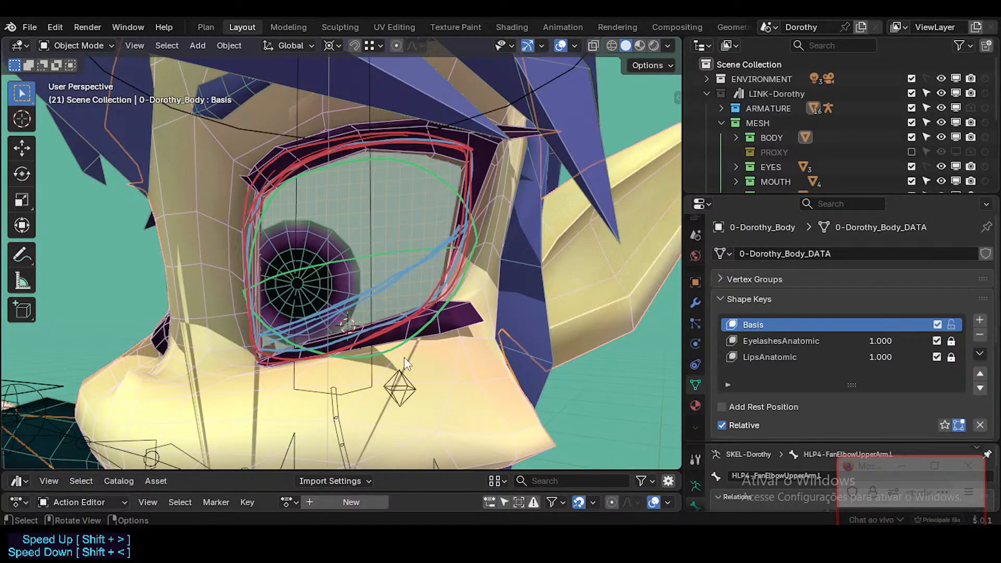
# Step: Examine the character's wide sleeve, wrist and hand together with their rig controls
pyautogui.moveTo(448, 239); pyautogui.dragTo(273, 292, button='middle')
pyautogui.scroll(-2, 273, 292)
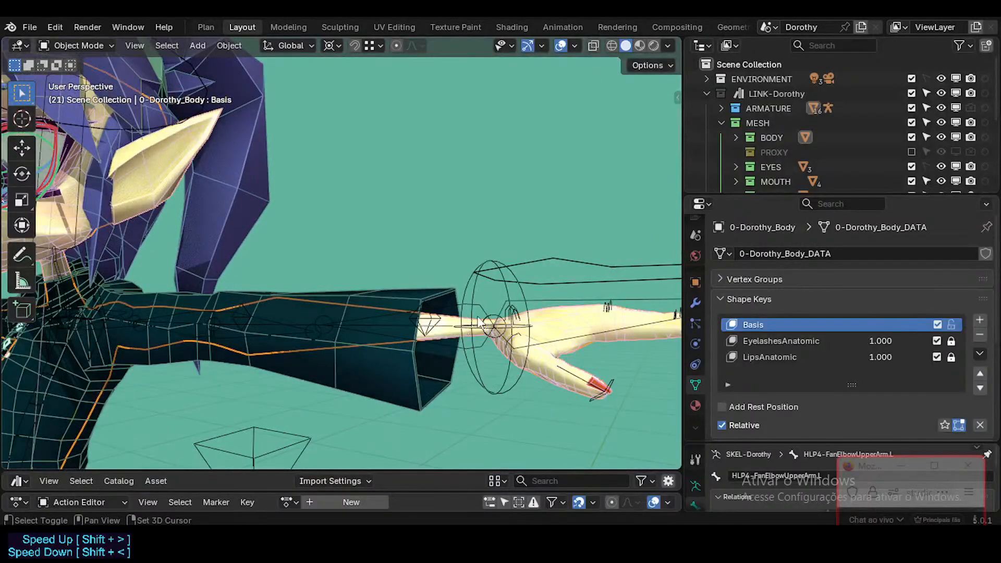
pyautogui.keyDown('shift'); pyautogui.moveTo(485, 318); pyautogui.dragTo(378, 313, button='middle'); pyautogui.keyUp('shift')
pyautogui.moveTo(378, 313); pyautogui.dragTo(436, 334, button='middle')
pyautogui.hotkey('ctrl', 'Tab')
pyautogui.press('Escape')
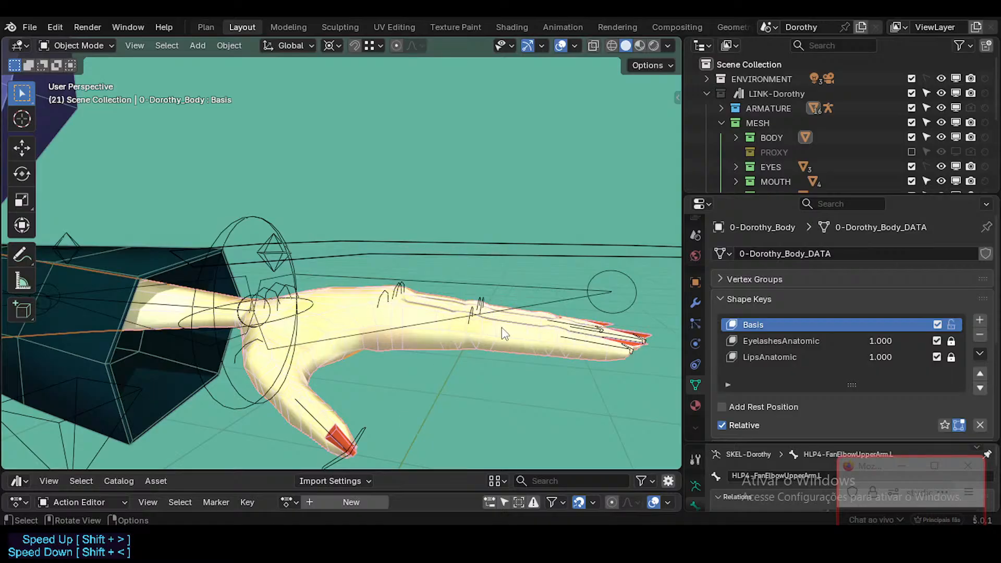
pyautogui.moveTo(869, 472); pyautogui.dragTo(889, 396)
pyautogui.scroll(-2, 484, 319)
pyautogui.keyDown('shift'); pyautogui.moveTo(290, 317); pyautogui.dragTo(481, 295, button='middle'); pyautogui.keyUp('shift')
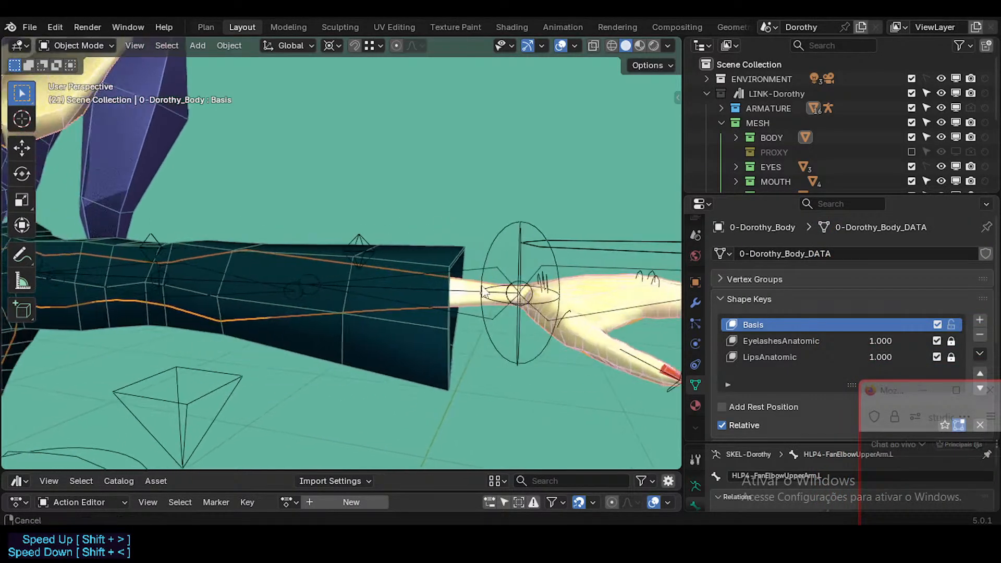
pyautogui.scroll(-2, 482, 296)
pyautogui.keyDown('shift'); pyautogui.moveTo(216, 294); pyautogui.dragTo(503, 307, button='middle'); pyautogui.keyUp('shift')
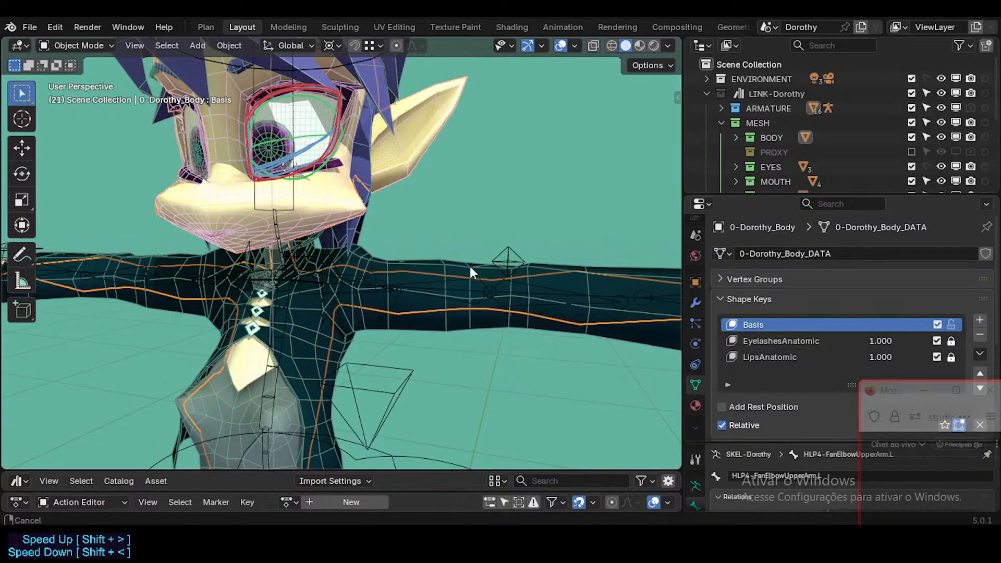
# Step: Examine the character's torso, hips and outstretched arms with their mesh wireframe and rig controls
pyautogui.moveTo(470, 267); pyautogui.dragTo(396, 285, button='middle')
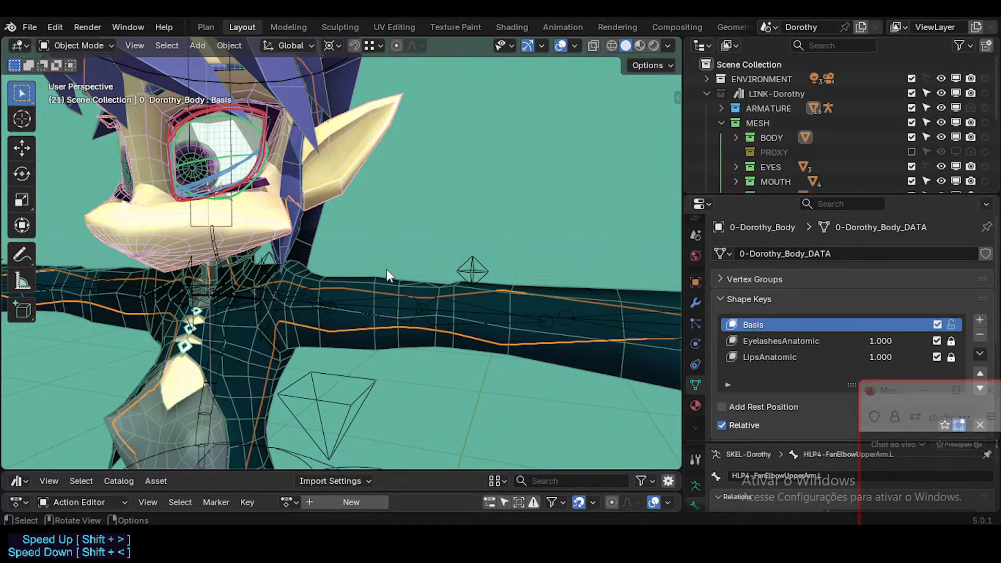
pyautogui.scroll(-5, 433, 265)
pyautogui.keyDown('shift'); pyautogui.moveTo(458, 283); pyautogui.dragTo(412, 140, button='middle'); pyautogui.keyUp('shift')
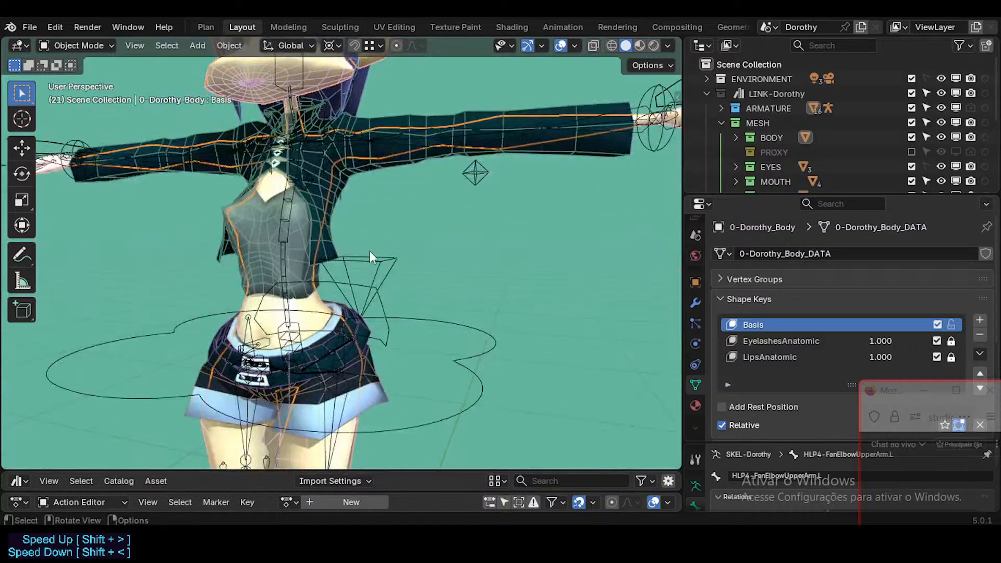
pyautogui.scroll(-3, 370, 251)
pyautogui.keyDown('shift'); pyautogui.moveTo(378, 329); pyautogui.dragTo(379, 230, button='middle'); pyautogui.keyUp('shift')
pyautogui.moveTo(383, 344); pyautogui.dragTo(341, 351, button='middle')
pyautogui.keyDown('shift'); pyautogui.moveTo(331, 265); pyautogui.dragTo(324, 387, button='middle'); pyautogui.keyUp('shift')
pyautogui.scroll(3, 325, 298)
pyautogui.moveTo(325, 298); pyautogui.dragTo(336, 346, button='middle')
pyautogui.keyDown('shift'); pyautogui.moveTo(328, 266); pyautogui.dragTo(315, 339, button='middle'); pyautogui.keyUp('shift')
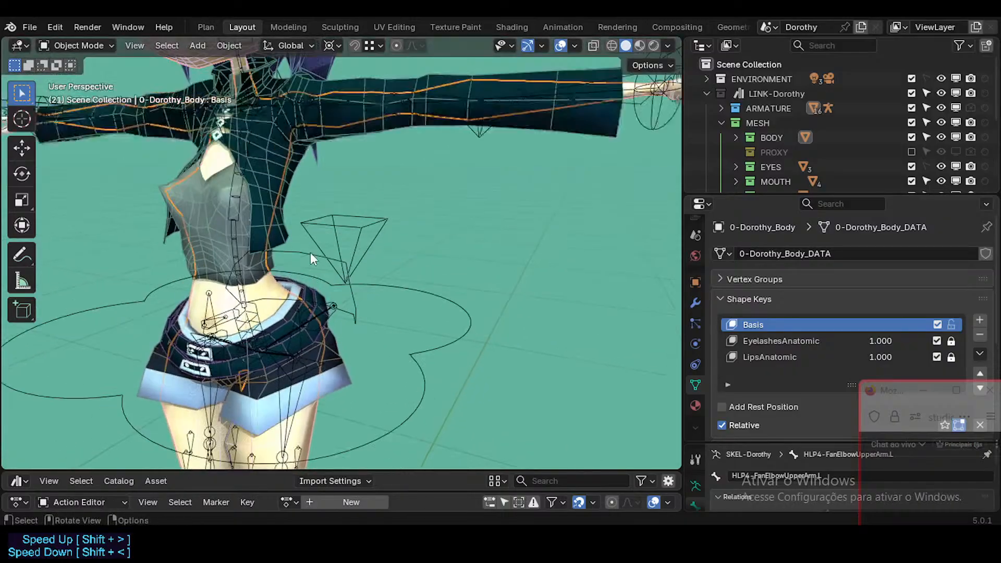
pyautogui.scroll(-2, 311, 252)
pyautogui.moveTo(312, 245); pyautogui.dragTo(292, 343, button='middle')
pyautogui.scroll(2, 293, 342)
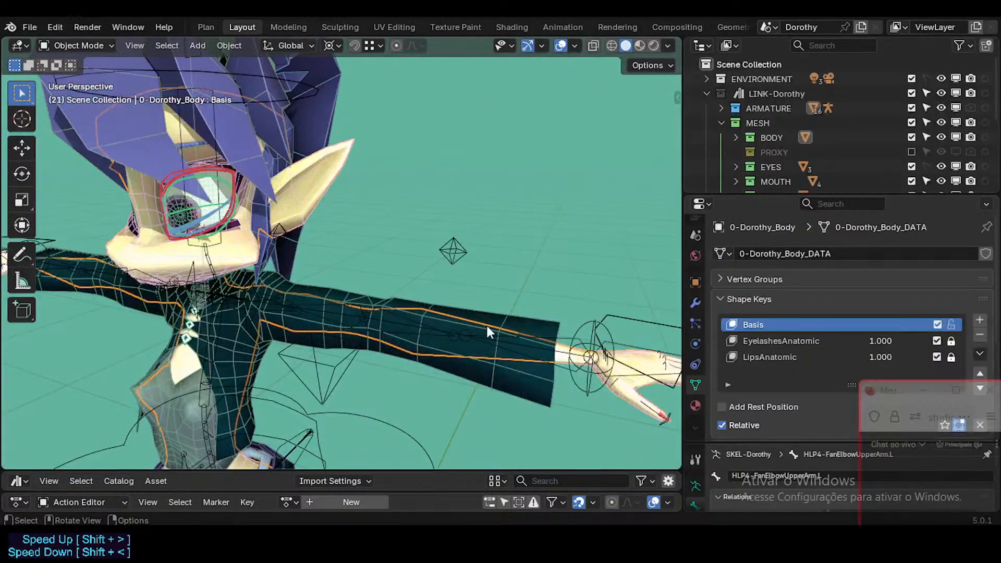
pyautogui.moveTo(299, 249); pyautogui.dragTo(313, 331, button='middle')
pyautogui.scroll(-2, 320, 367)
pyautogui.moveTo(313, 331); pyautogui.dragTo(292, 248, button='middle')
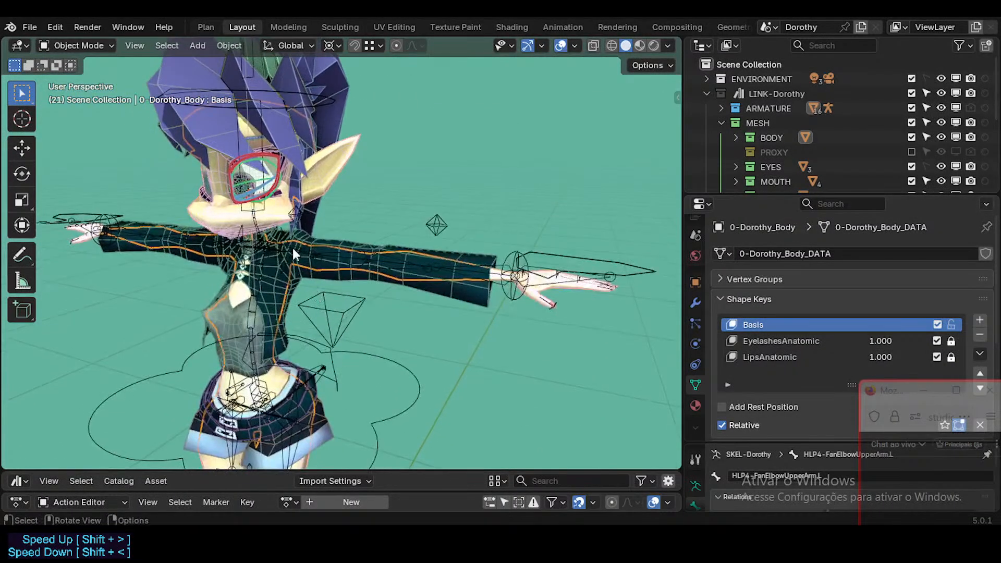
pyautogui.scroll(3, 289, 242)
# Step: Remove the annotation layers drawn over the eye and deselect the body mesh
pyautogui.press('n')
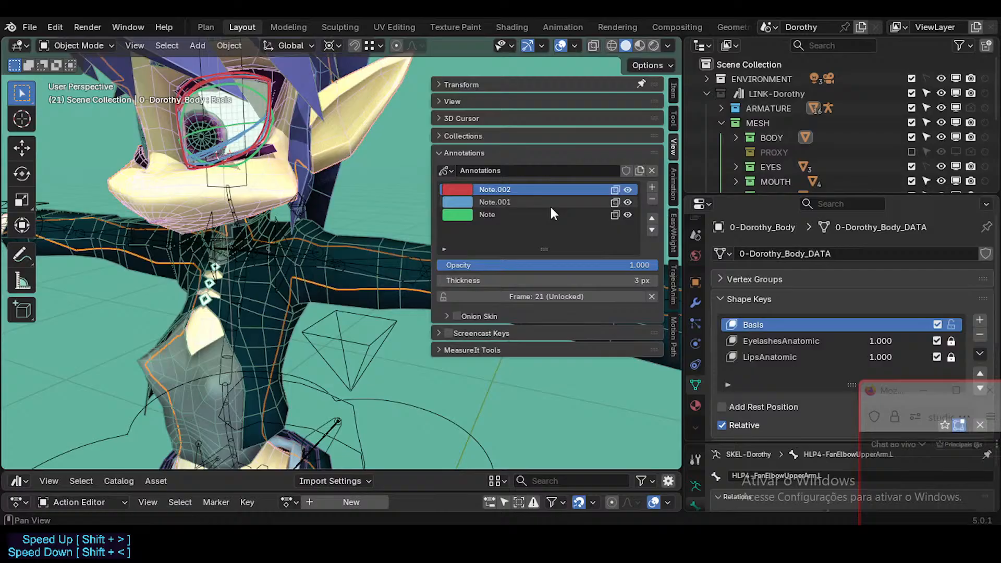
pyautogui.click(651, 200)
pyautogui.click(651, 199)
pyautogui.press('n')
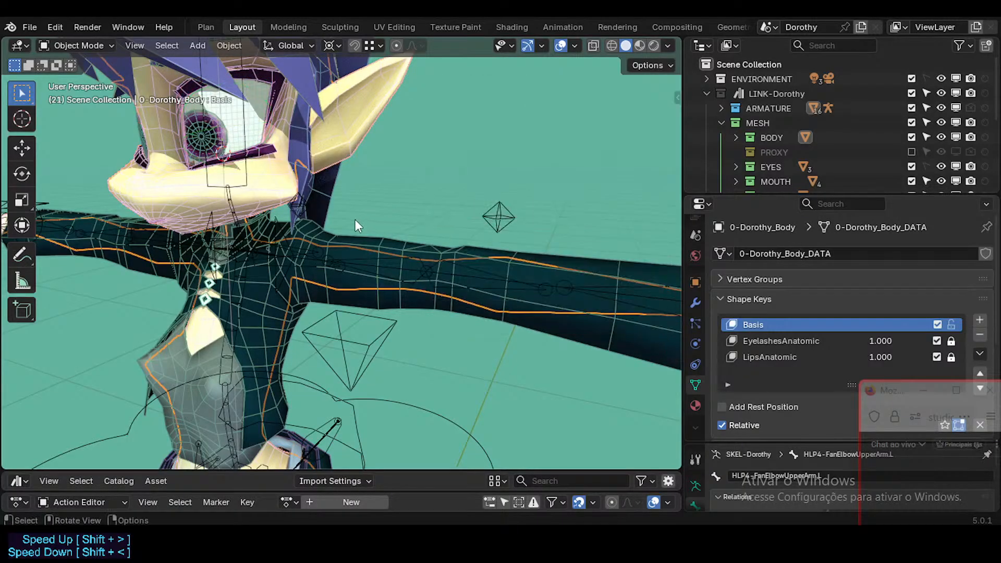
pyautogui.scroll(-5, 294, 310)
pyautogui.click(395, 308)
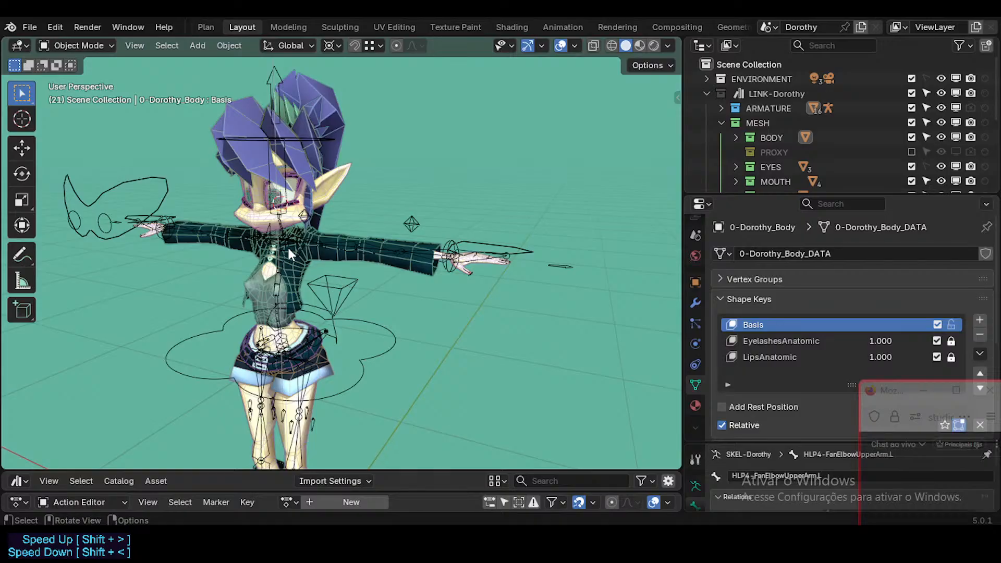
# Step: Examine the whole T-posed character from head to boots with its rig controls
pyautogui.keyDown('shift'); pyautogui.moveTo(338, 291); pyautogui.dragTo(348, 251, button='middle'); pyautogui.keyUp('shift')
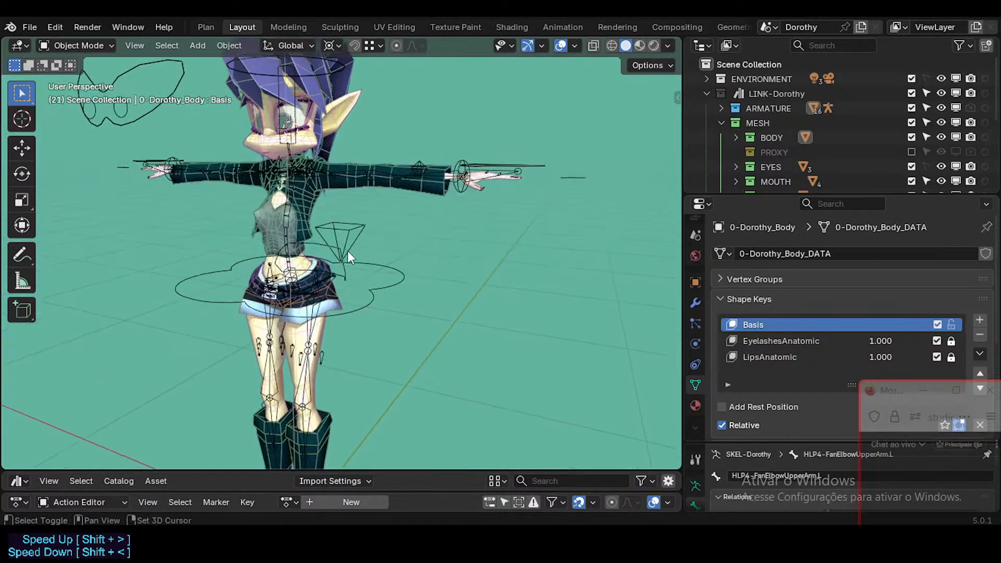
pyautogui.moveTo(287, 279); pyautogui.dragTo(276, 161, button='middle')
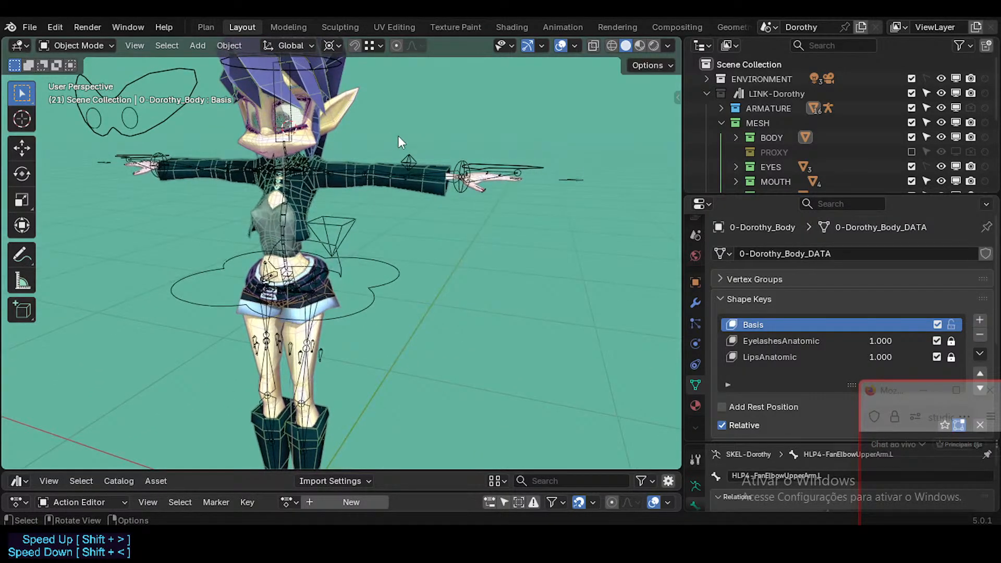
pyautogui.moveTo(399, 136); pyautogui.dragTo(370, 218, button='middle')
pyautogui.moveTo(370, 262); pyautogui.dragTo(339, 272, button='middle')
pyautogui.scroll(3, 339, 272)
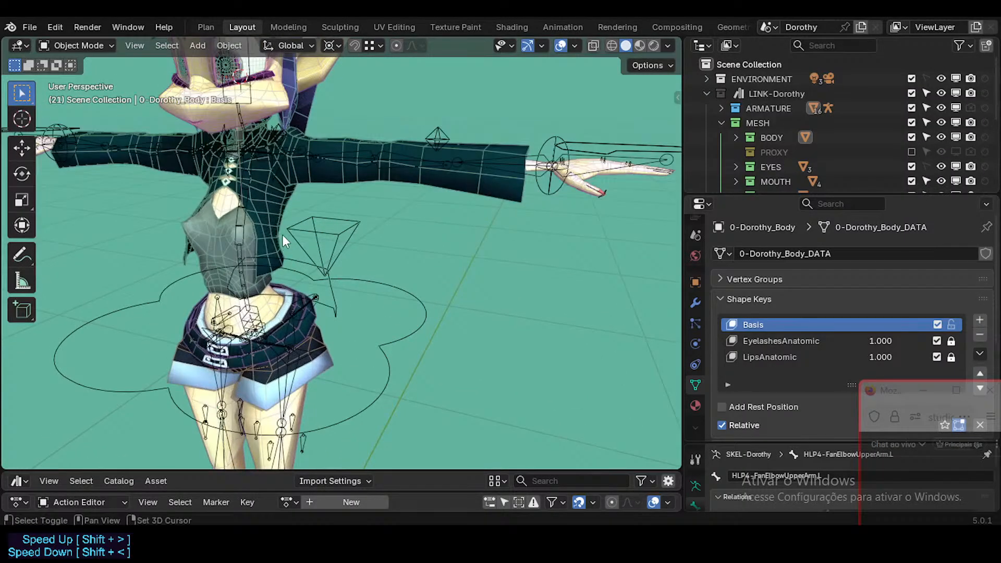
pyautogui.keyDown('shift'); pyautogui.moveTo(282, 239); pyautogui.dragTo(271, 286, button='middle'); pyautogui.keyUp('shift')
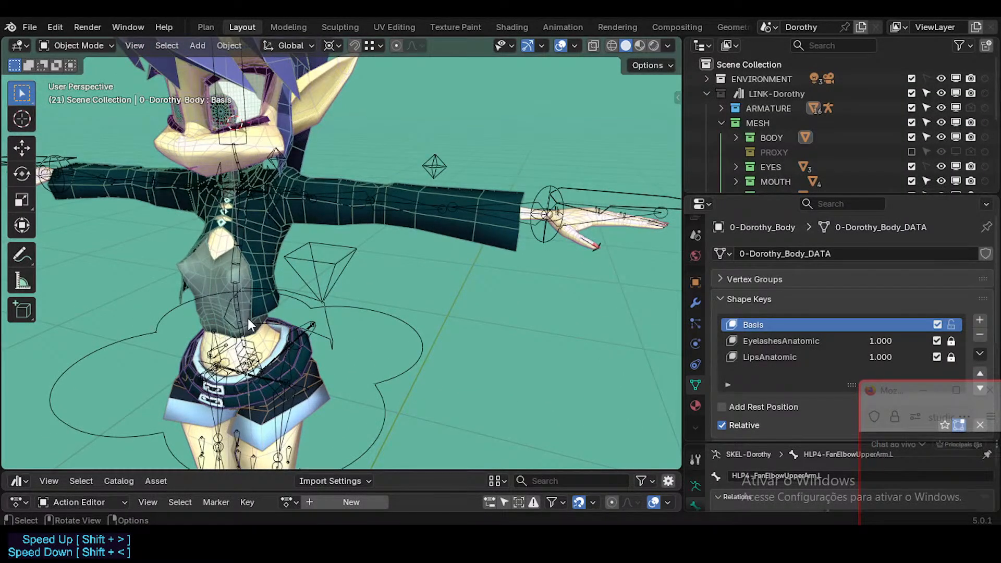
pyautogui.scroll(-3, 337, 318)
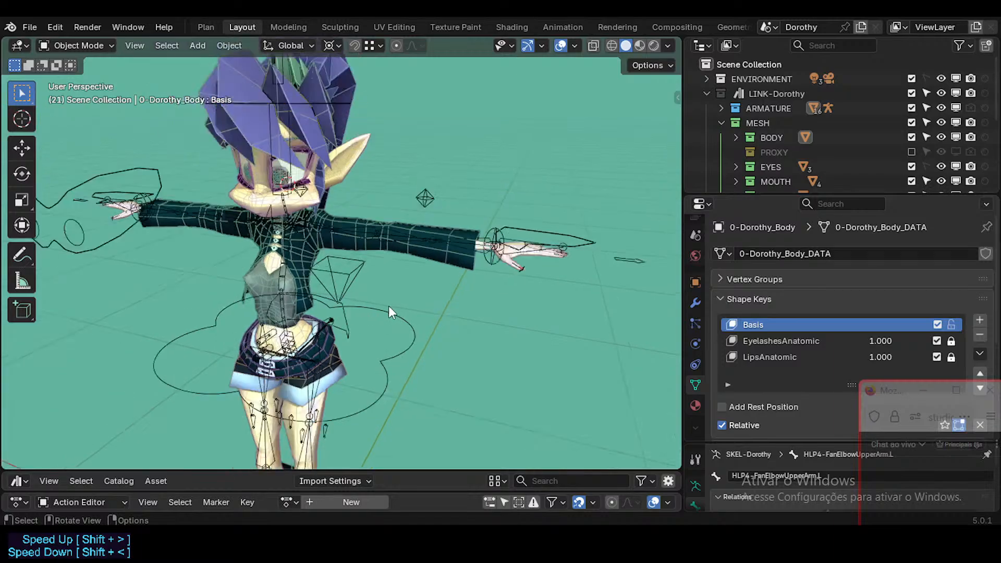
# Step: Examine the character's head, torso and outstretched arms together with their mesh wireframe and rig controls
pyautogui.moveTo(388, 305); pyautogui.dragTo(377, 329, button='middle')
pyautogui.scroll(4, 374, 322)
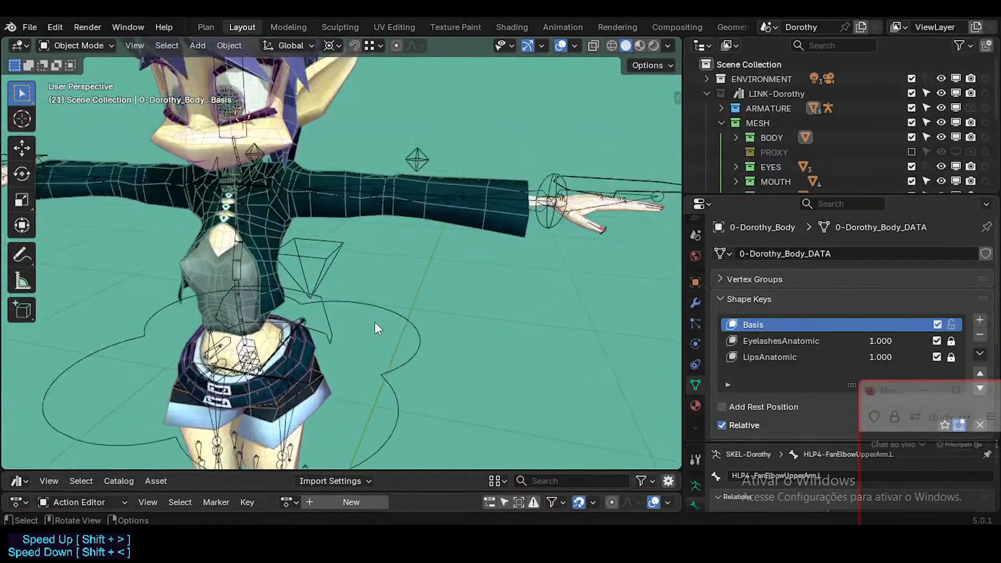
pyautogui.scroll(-4, 373, 302)
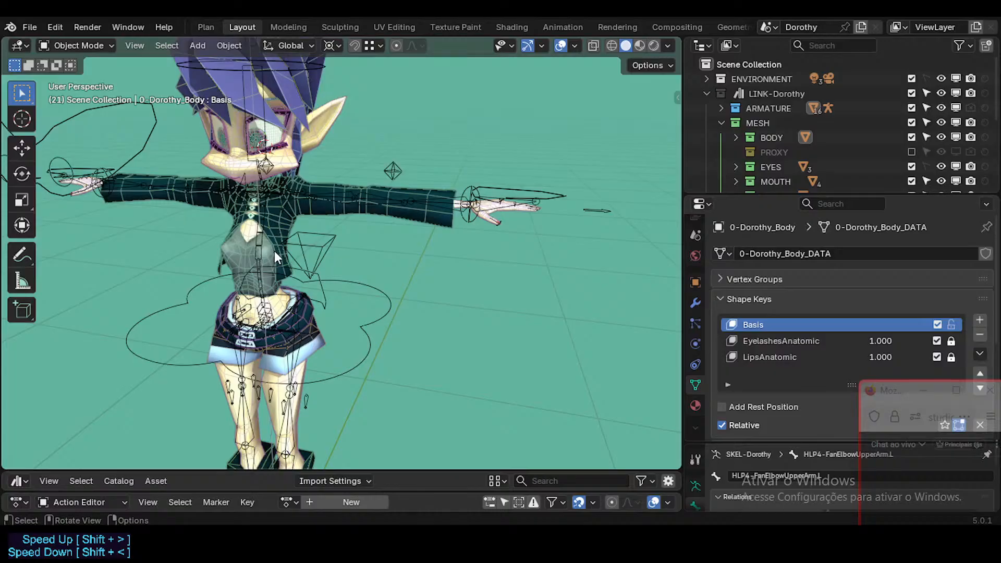
pyautogui.scroll(-3, 272, 332)
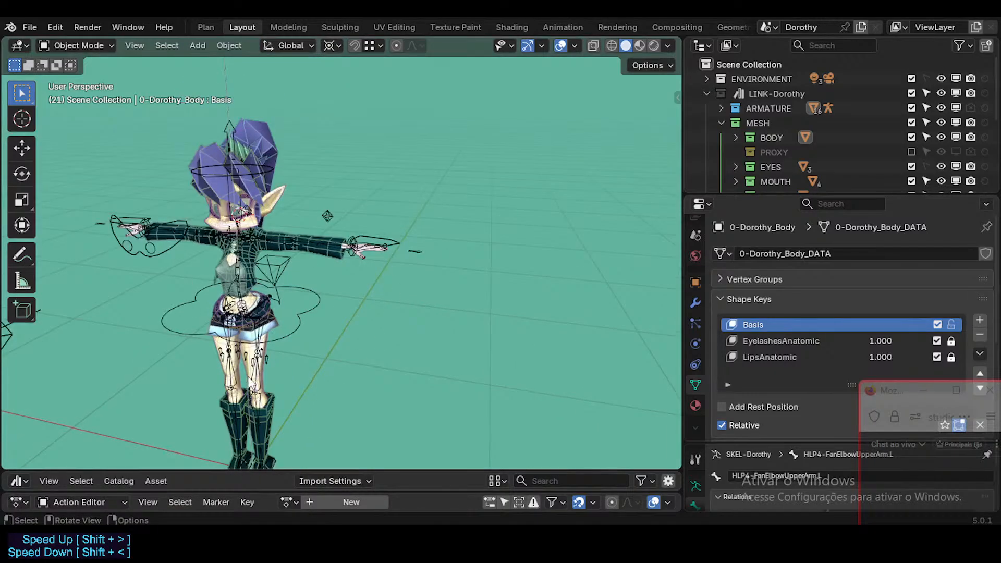
pyautogui.scroll(5, 297, 302)
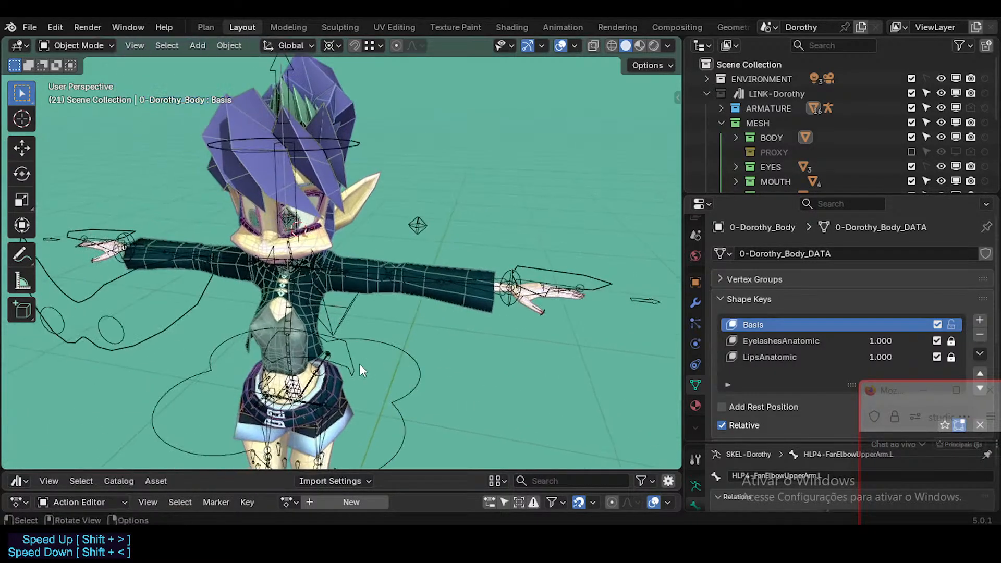
pyautogui.scroll(3, 292, 346)
pyautogui.scroll(-2, 276, 263)
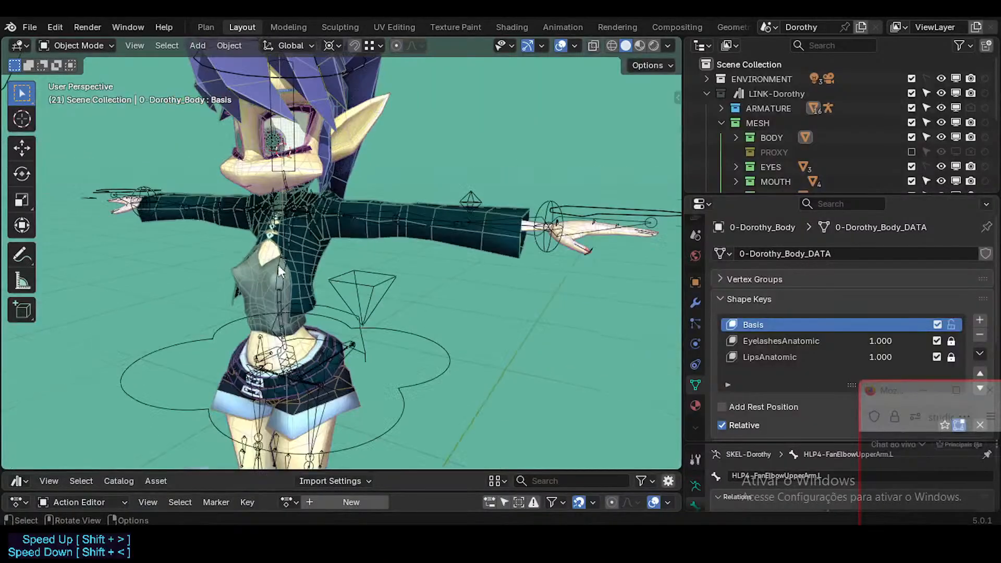
pyautogui.scroll(-3, 402, 324)
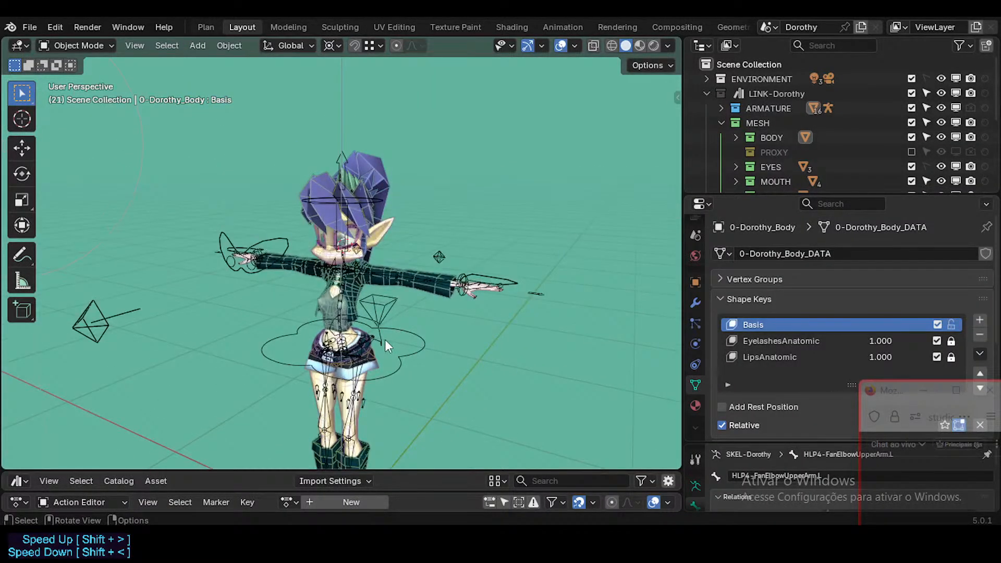
# Step: Examine the character's waist, shorts and upper legs with the surrounding hip controls, from several angles and distances
pyautogui.scroll(3, 384, 339)
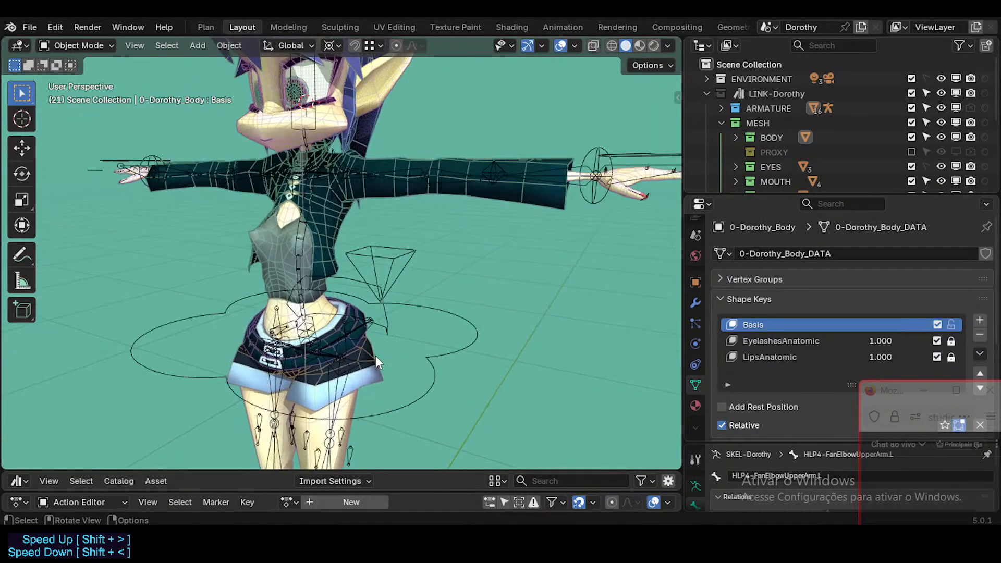
pyautogui.scroll(-4, 375, 356)
pyautogui.scroll(5, 355, 252)
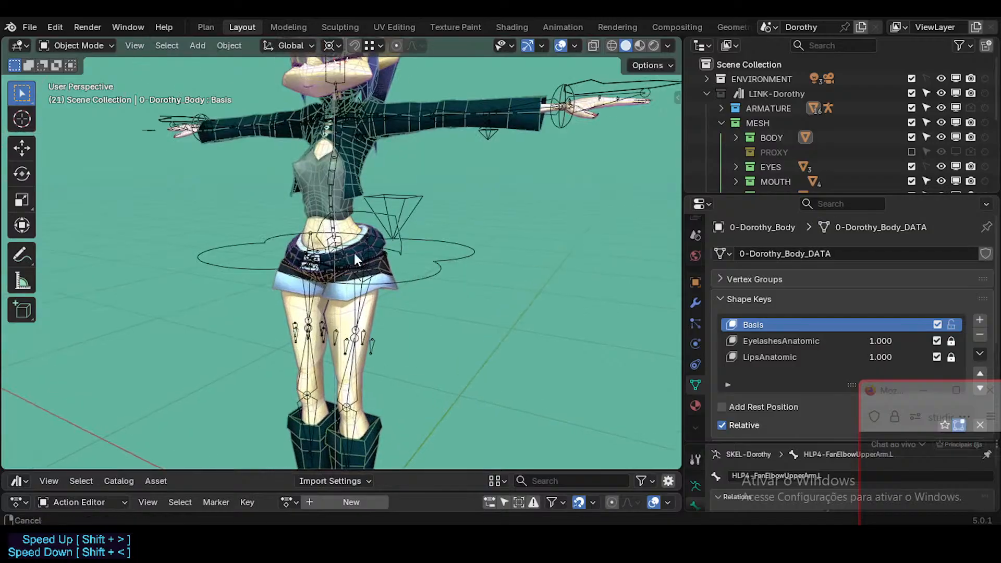
pyautogui.scroll(-3, 344, 286)
pyautogui.scroll(5, 292, 209)
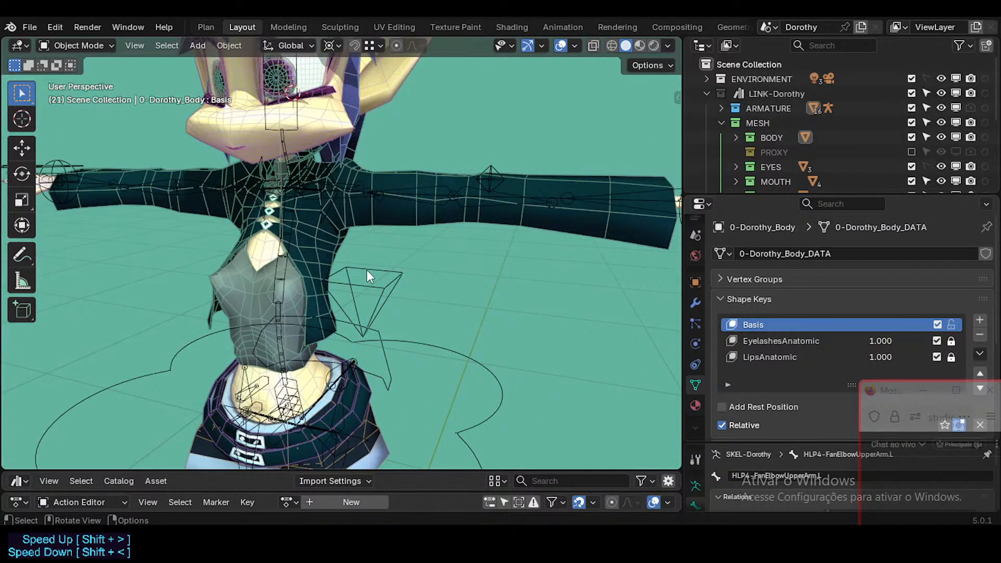
pyautogui.scroll(-3, 367, 275)
pyautogui.scroll(1, 366, 305)
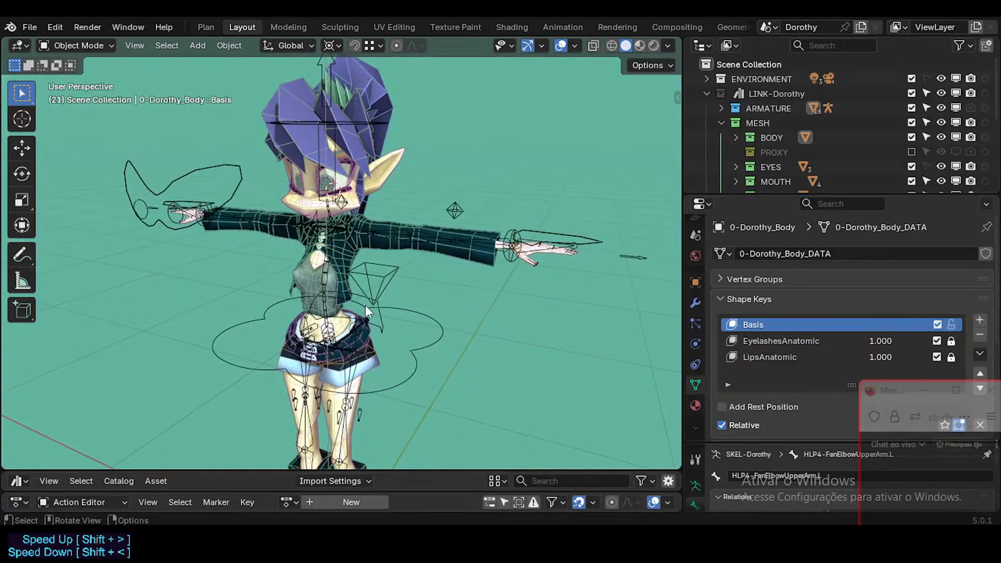
pyautogui.keyDown('shift'); pyautogui.moveTo(398, 390); pyautogui.dragTo(339, 162, button='middle'); pyautogui.keyUp('shift')
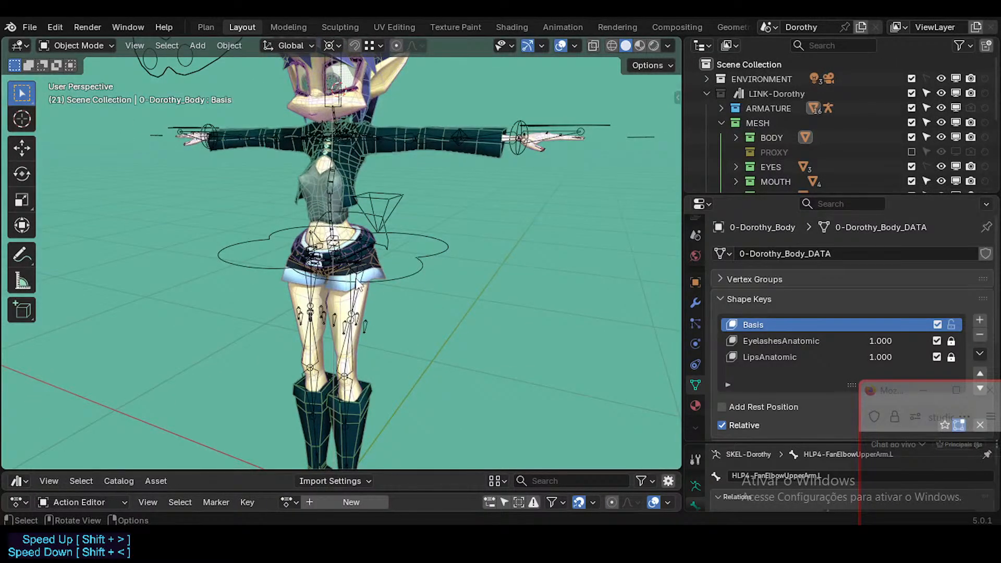
pyautogui.moveTo(343, 285); pyautogui.dragTo(265, 354, button='middle')
pyautogui.moveTo(402, 353); pyautogui.dragTo(466, 302, button='middle')
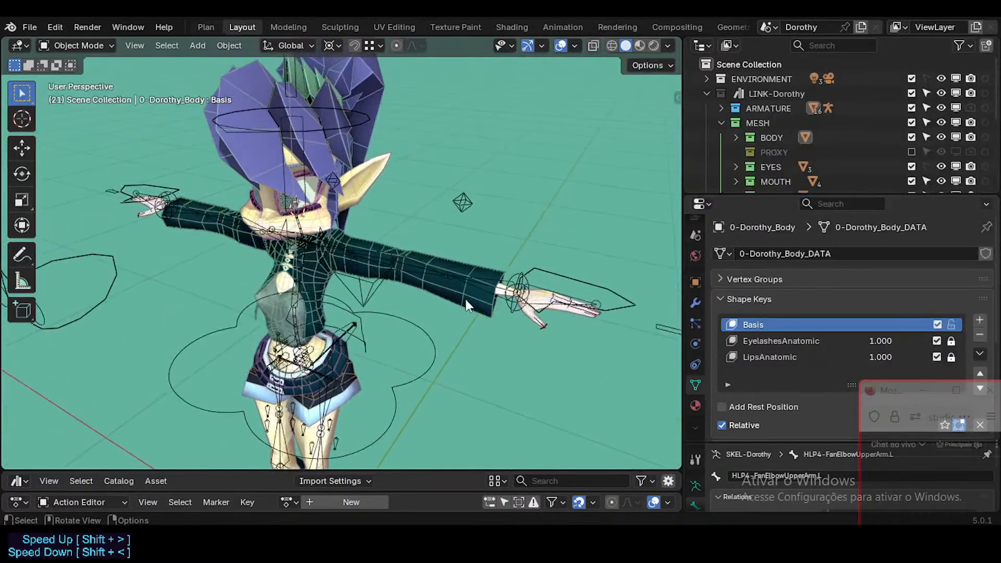
# Step: Select the hand control MTR-IK-Hand.L of the armature in Pose Mode and return the armature to Object Mode
pyautogui.click(546, 267)
pyautogui.scroll(3, 521, 302)
pyautogui.hotkey('ctrl', 'Tab')
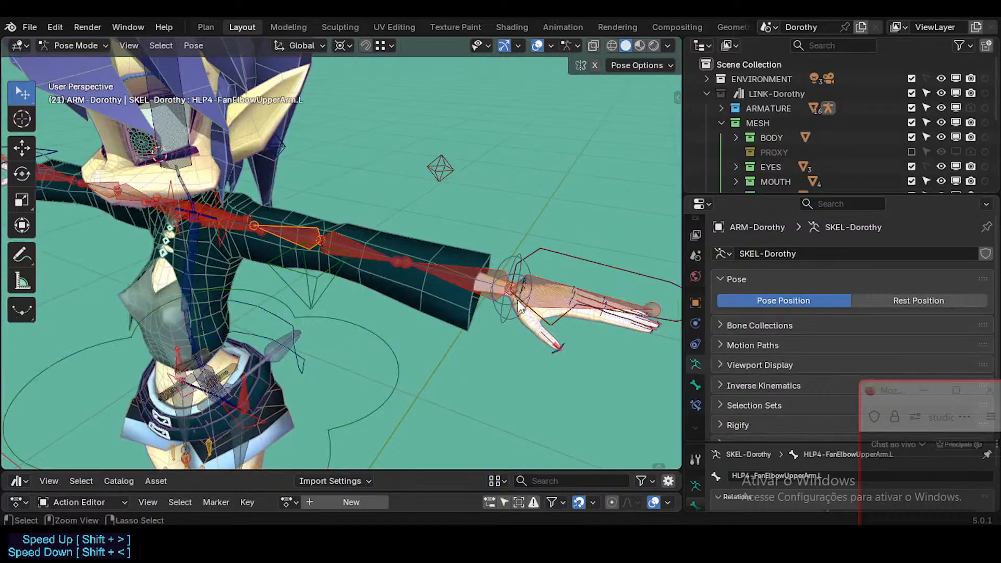
pyautogui.hotkey('ctrl', 'Tab')
pyautogui.hotkey('ctrl', 'Tab')
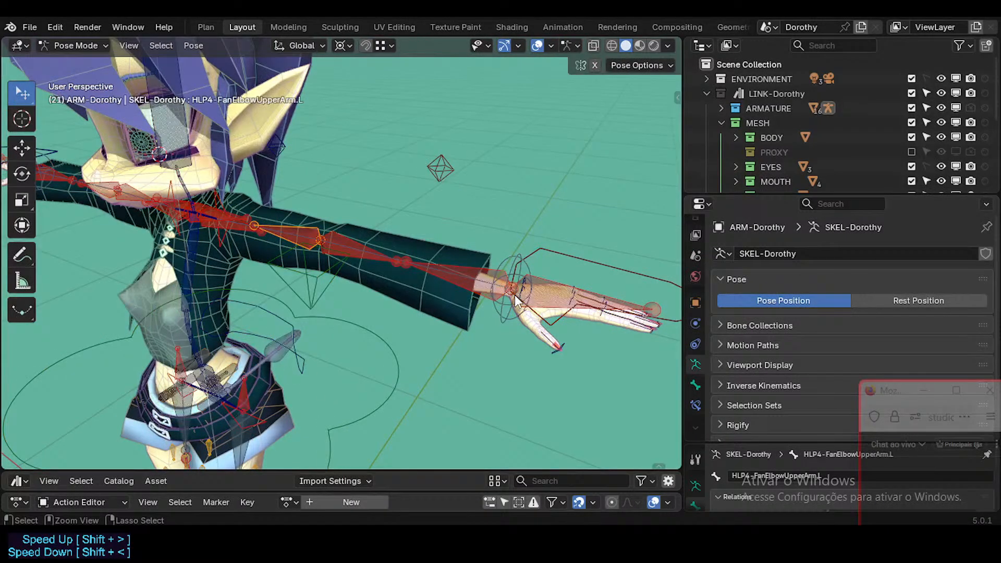
pyautogui.click(557, 255)
pyautogui.scroll(-3, 490, 276)
pyautogui.moveTo(412, 305); pyautogui.dragTo(364, 292, button='middle')
pyautogui.hotkey('ctrl', 'Tab')
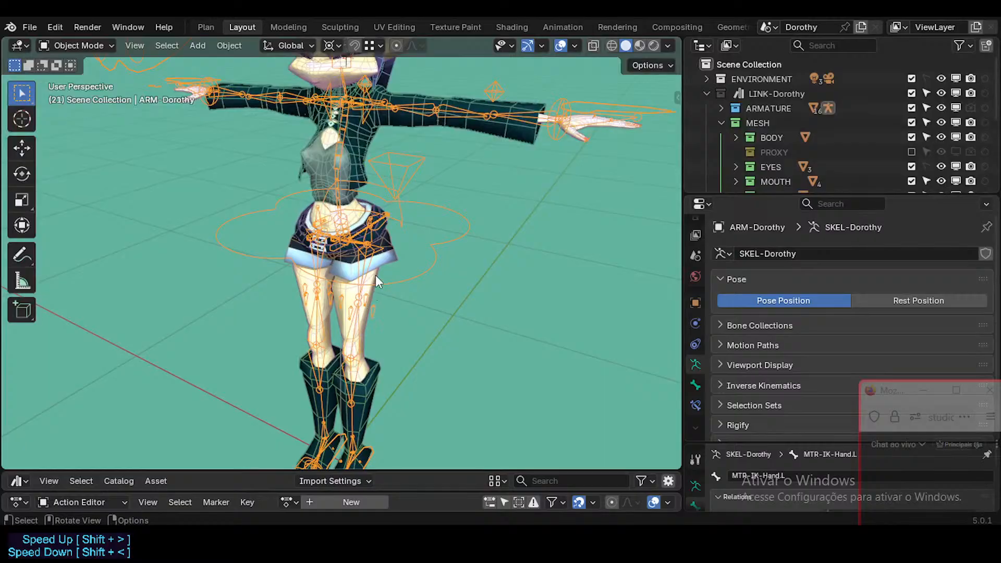
# Step: Select the character's shorts mesh, CLO-DorothyUrbanShorts
pyautogui.click(376, 276)
pyautogui.scroll(2, 371, 276)
pyautogui.scroll(-2, 382, 234)
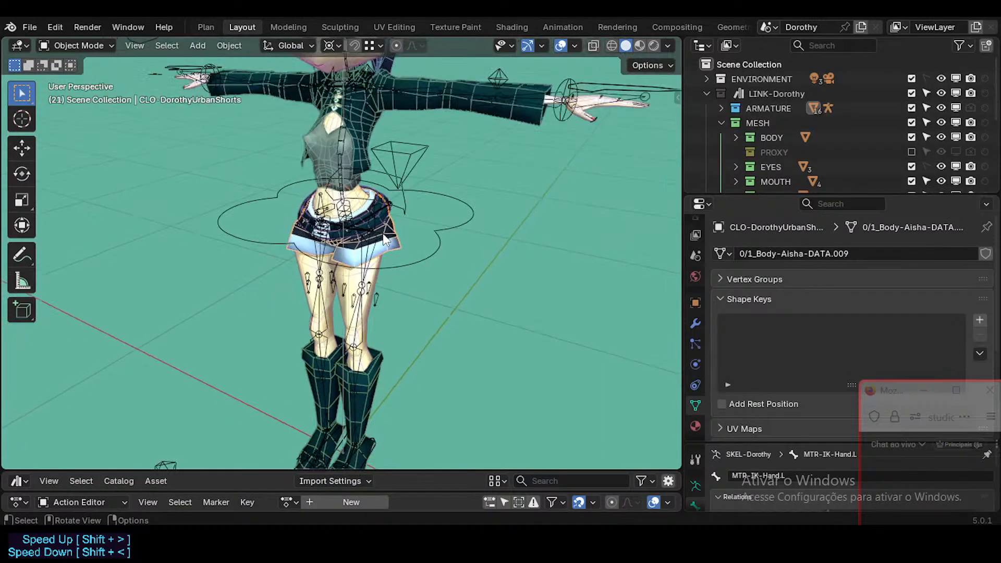
pyautogui.scroll(1, 385, 221)
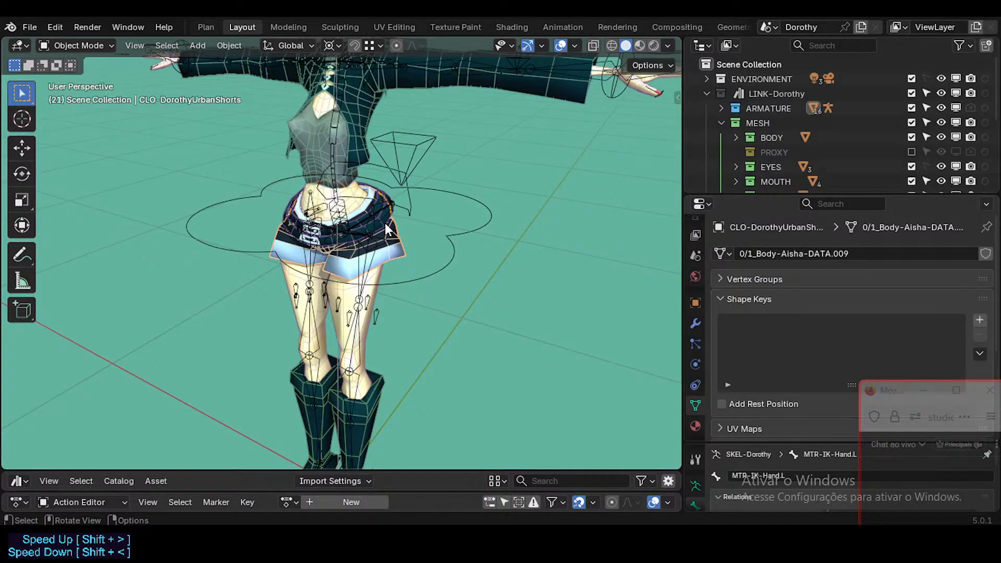
# Step: Examine the character's legs, knees and boots with their bones from the side and front
pyautogui.moveTo(412, 284); pyautogui.dragTo(156, 253, button='middle')
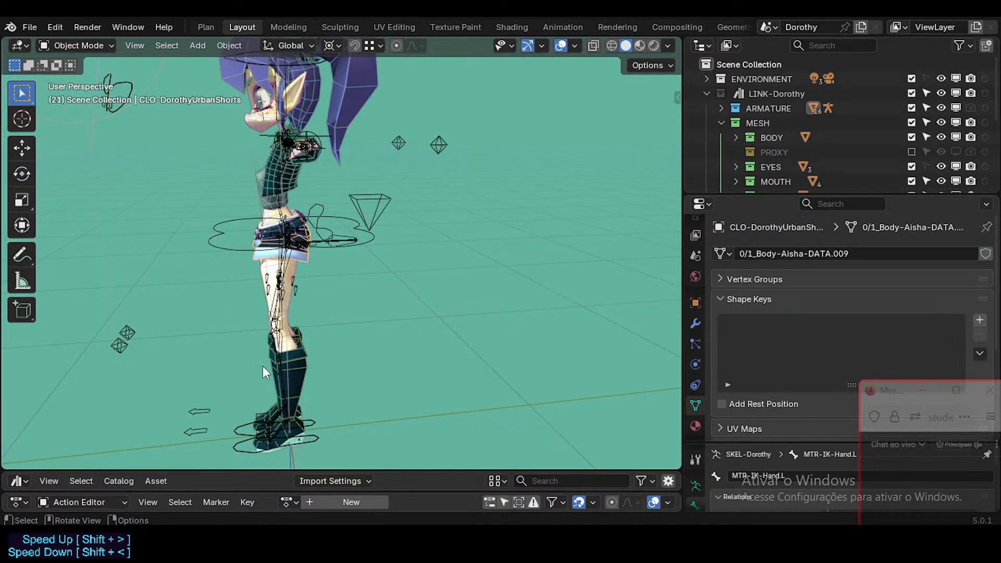
pyautogui.moveTo(286, 366); pyautogui.dragTo(373, 287, button='middle')
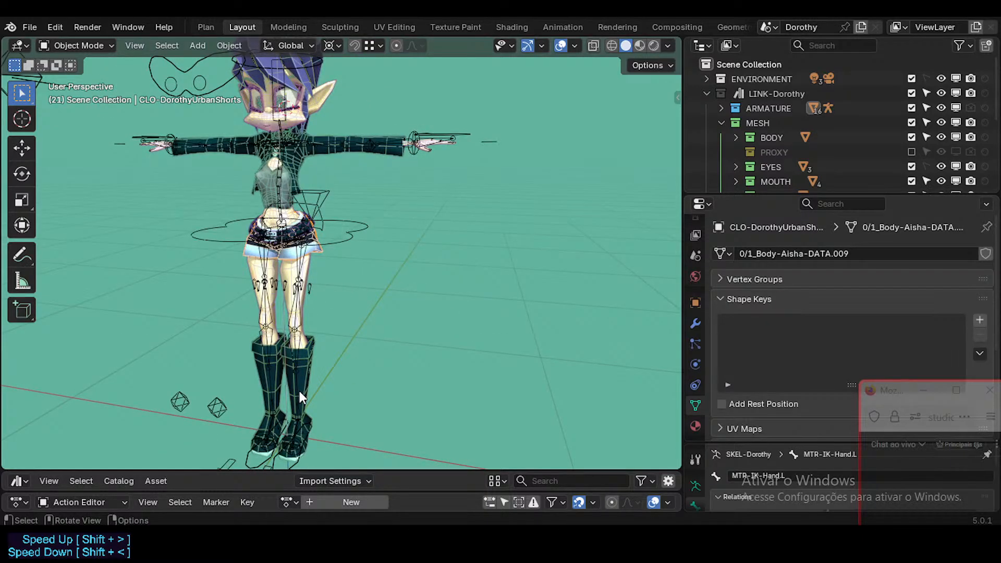
pyautogui.scroll(2, 297, 375)
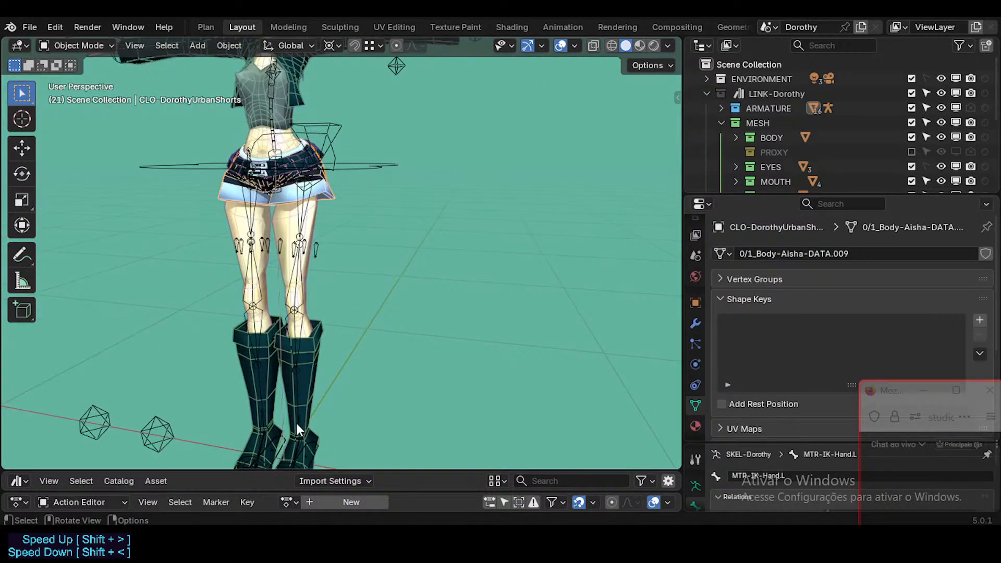
pyautogui.moveTo(296, 423); pyautogui.dragTo(272, 368, button='middle')
pyautogui.scroll(3, 272, 367)
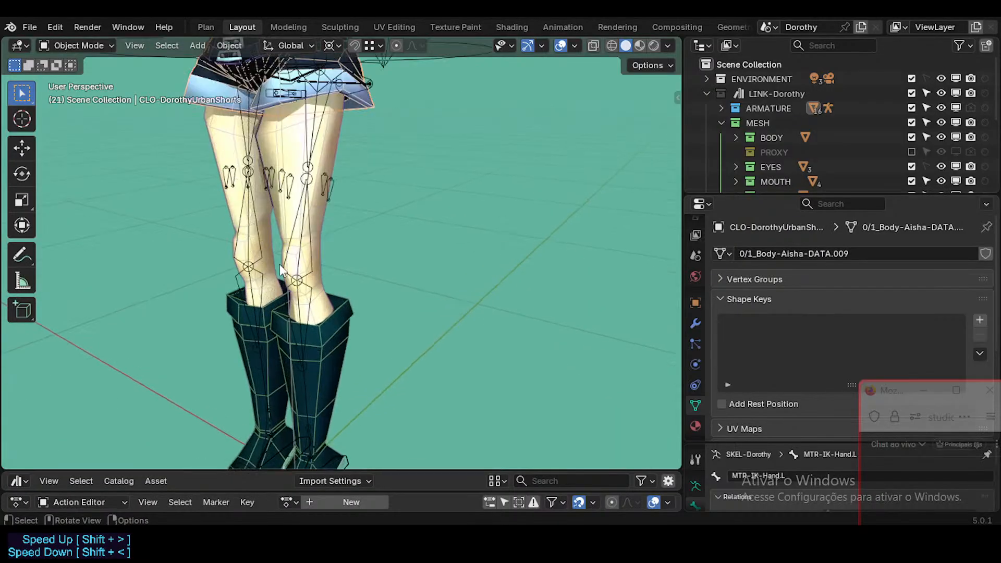
pyautogui.scroll(-3, 295, 240)
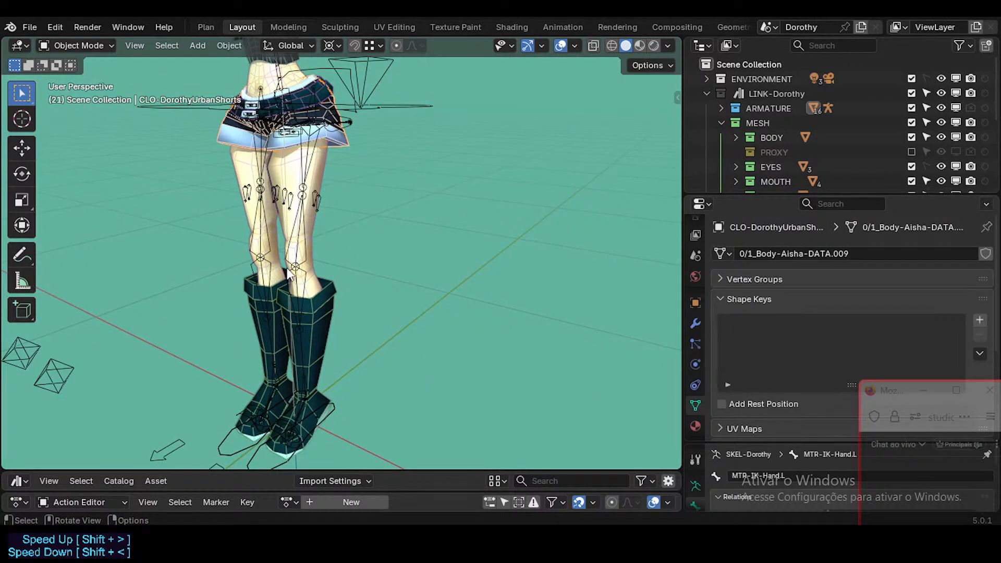
# Step: Examine the back of the character's left hand and the sleeve opening with the finger controls from above
pyautogui.moveTo(289, 277); pyautogui.dragTo(455, 236, button='middle')
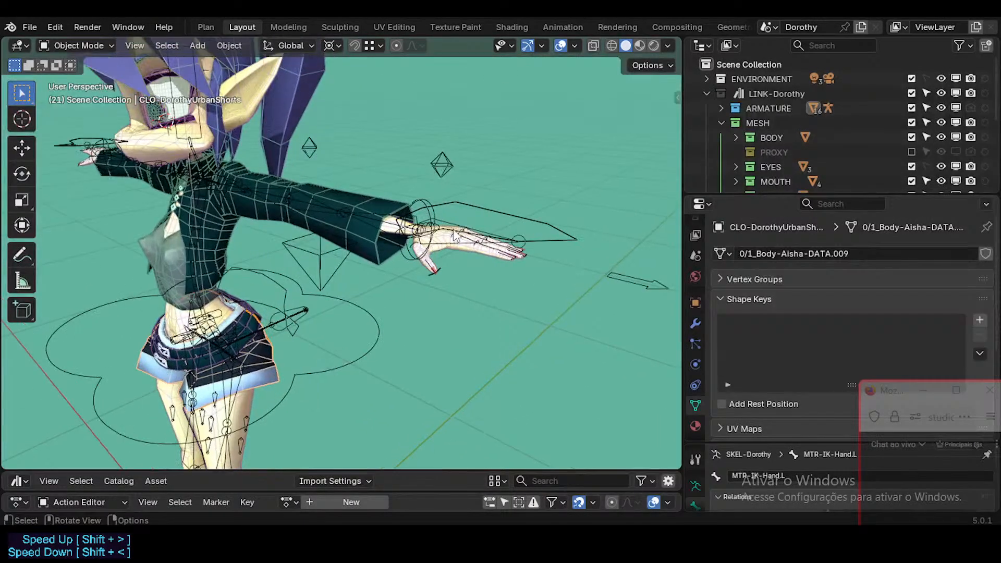
pyautogui.scroll(3, 452, 235)
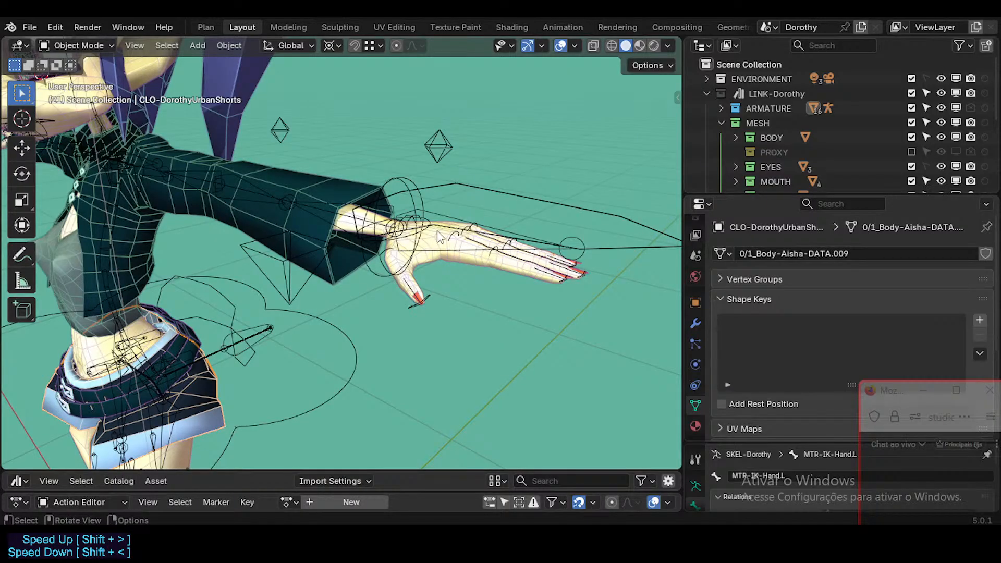
pyautogui.moveTo(437, 234); pyautogui.dragTo(412, 317, button='middle')
pyautogui.scroll(2, 517, 365)
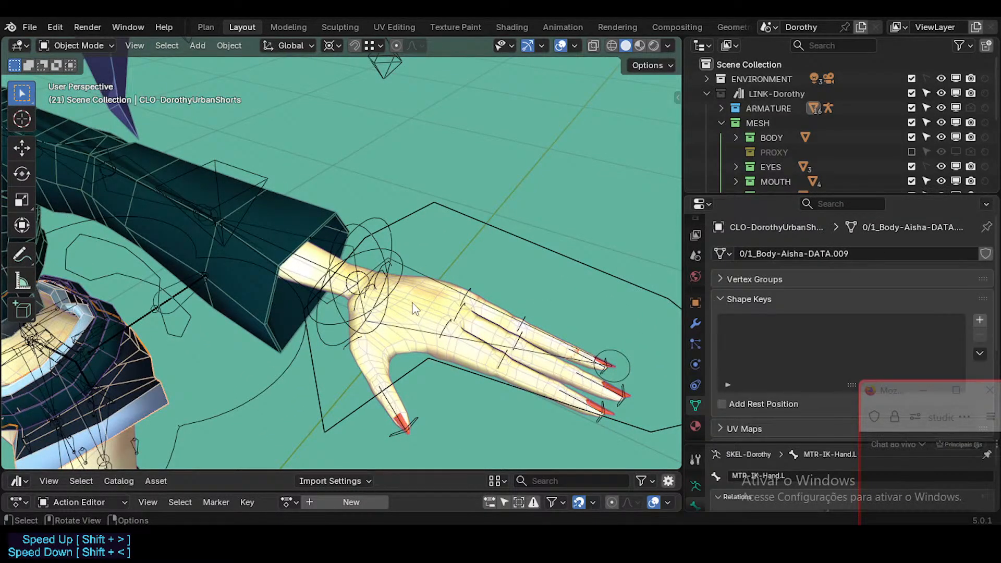
pyautogui.moveTo(444, 321); pyautogui.dragTo(489, 347, button='middle')
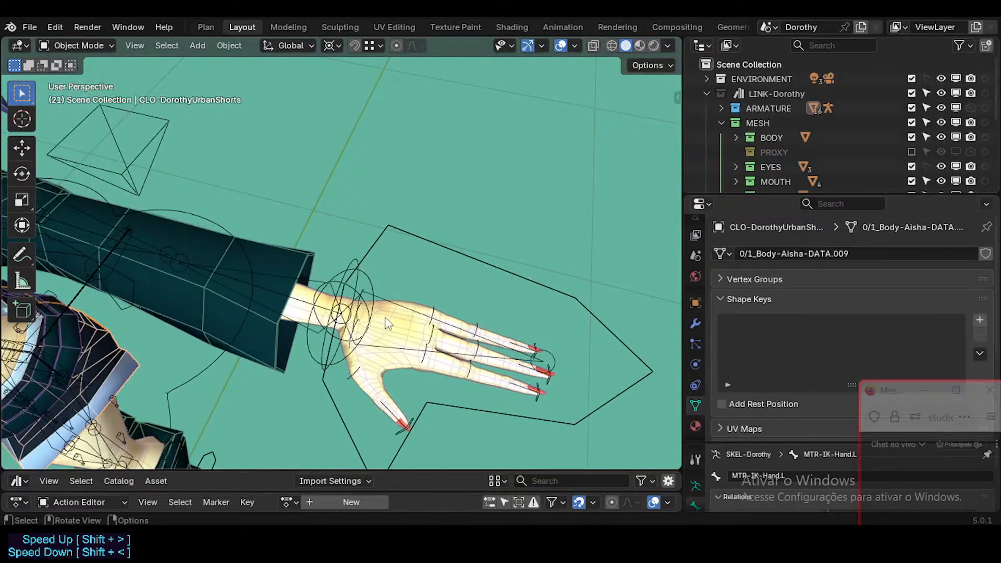
pyautogui.moveTo(586, 365); pyautogui.dragTo(405, 131, button='middle')
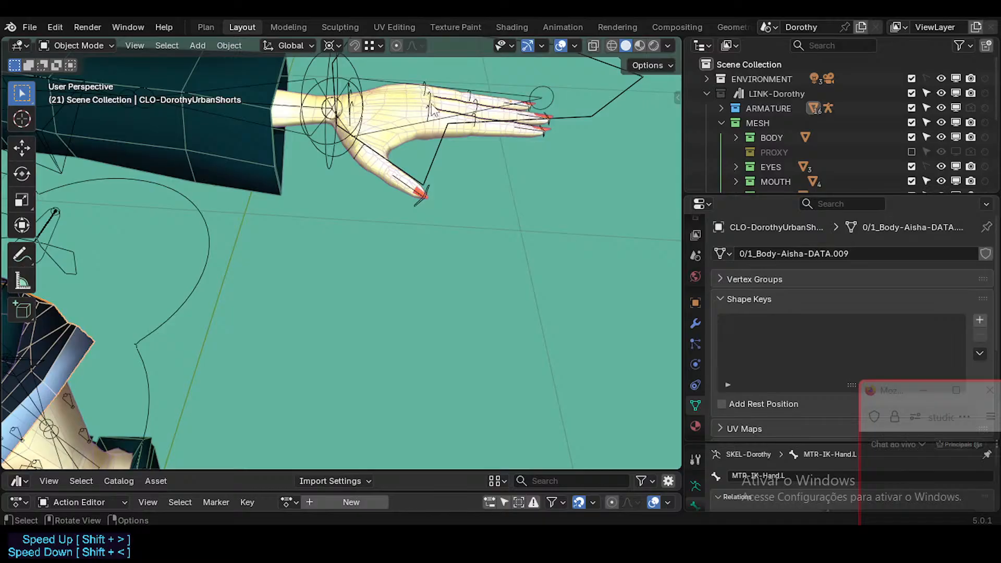
pyautogui.moveTo(426, 112); pyautogui.dragTo(388, 260, button='middle')
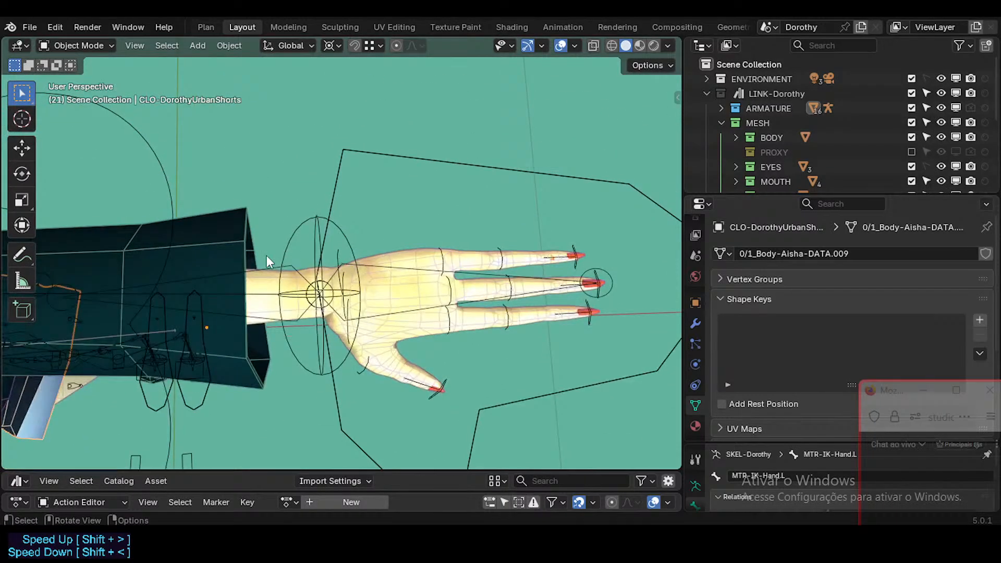
# Step: Examine the left hand's thumb, knuckles and finger mesh from the side at close range
pyautogui.moveTo(399, 336); pyautogui.dragTo(351, 183, button='middle')
pyautogui.scroll(2, 352, 187)
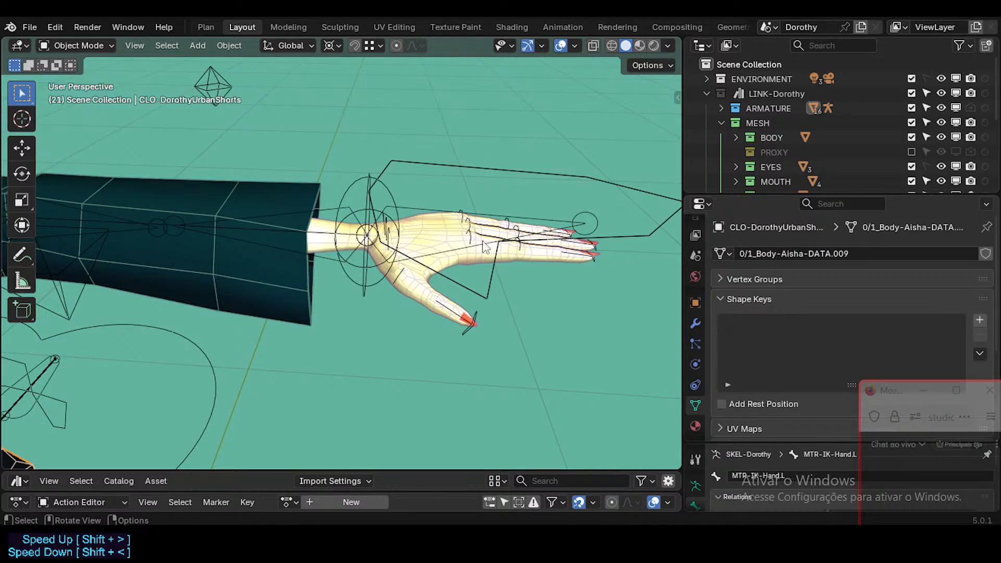
pyautogui.scroll(2, 472, 238)
pyautogui.scroll(-5, 470, 243)
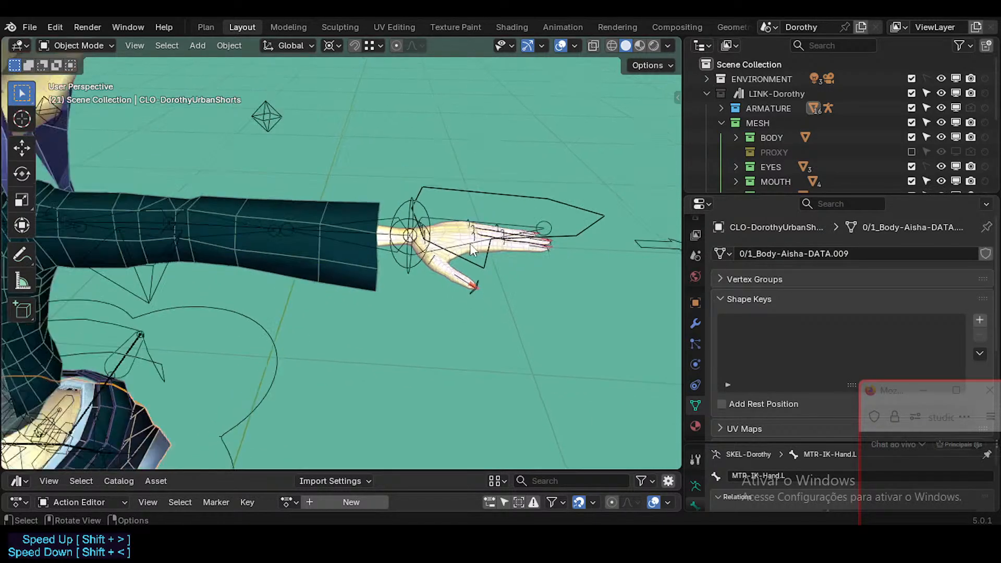
pyautogui.scroll(5, 480, 254)
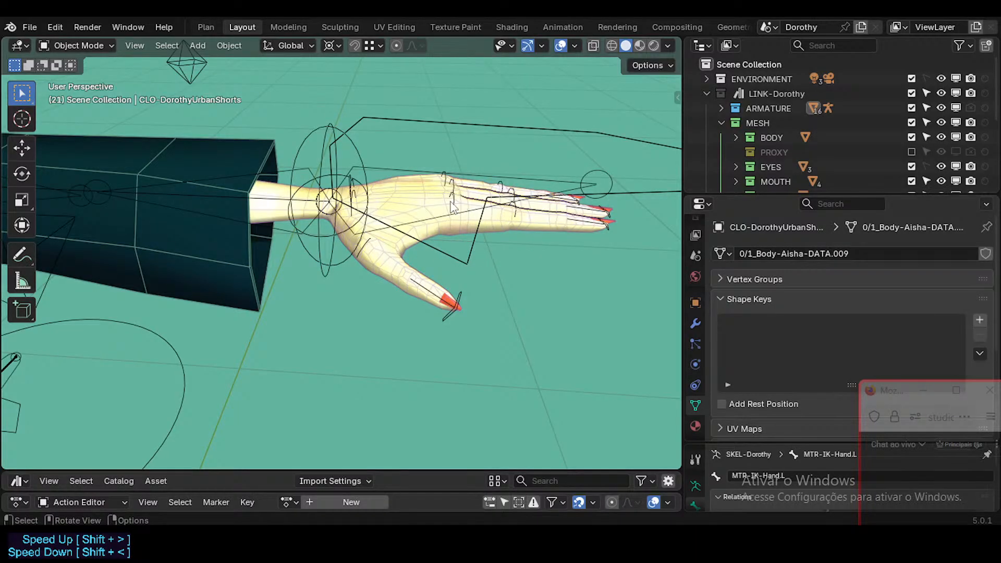
pyautogui.moveTo(443, 217); pyautogui.dragTo(397, 230, button='middle')
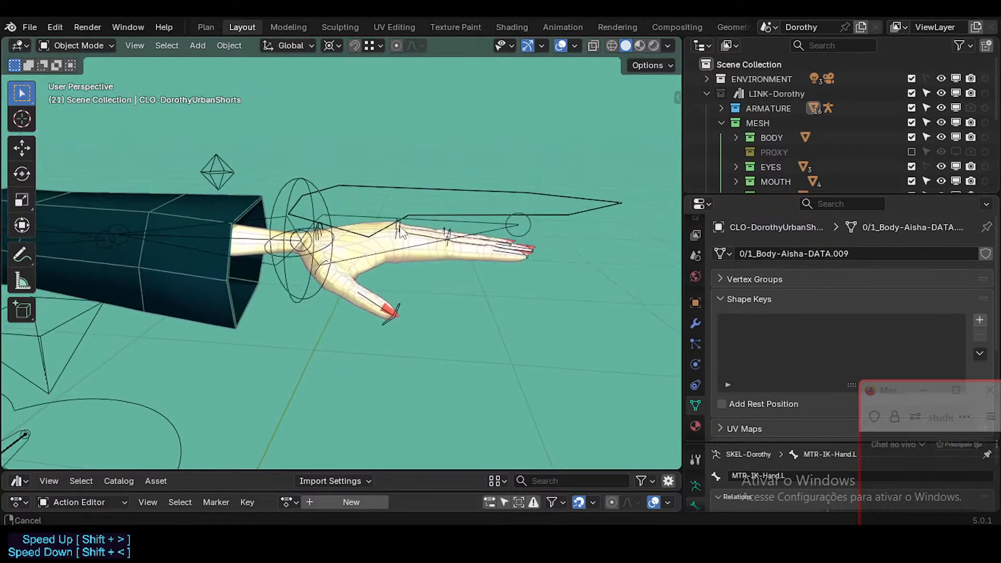
pyautogui.scroll(3, 395, 238)
# Step: Put the armature in Pose Mode, select the index fingertip control CTL-Index-Phalanx.L.002 and try moving it
pyautogui.click(394, 240)
pyautogui.hotkey('ctrl', 'Tab')
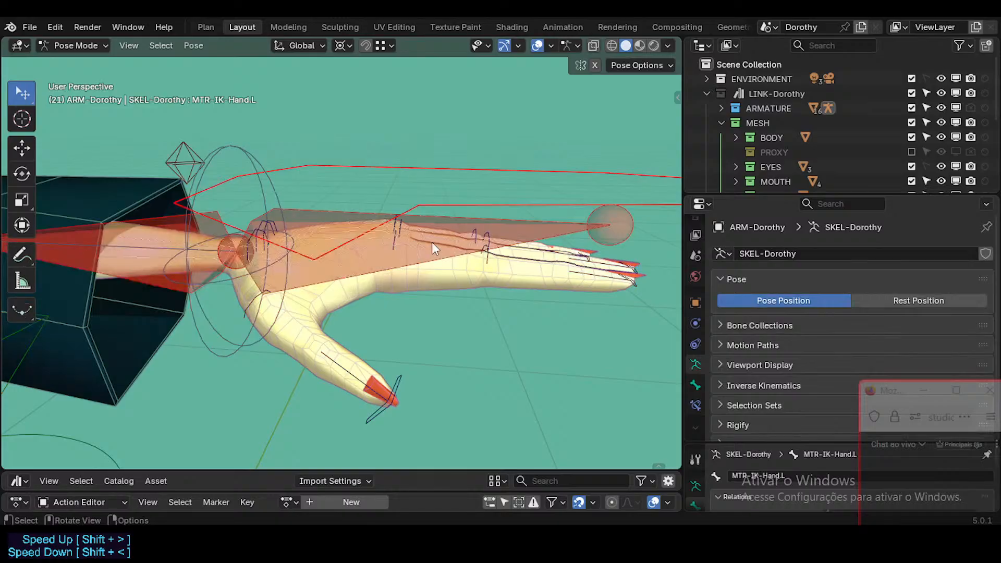
pyautogui.click(487, 253)
pyautogui.keyDown('shift'); pyautogui.moveTo(549, 274); pyautogui.dragTo(424, 273, button='middle'); pyautogui.keyUp('shift')
pyautogui.click(474, 277)
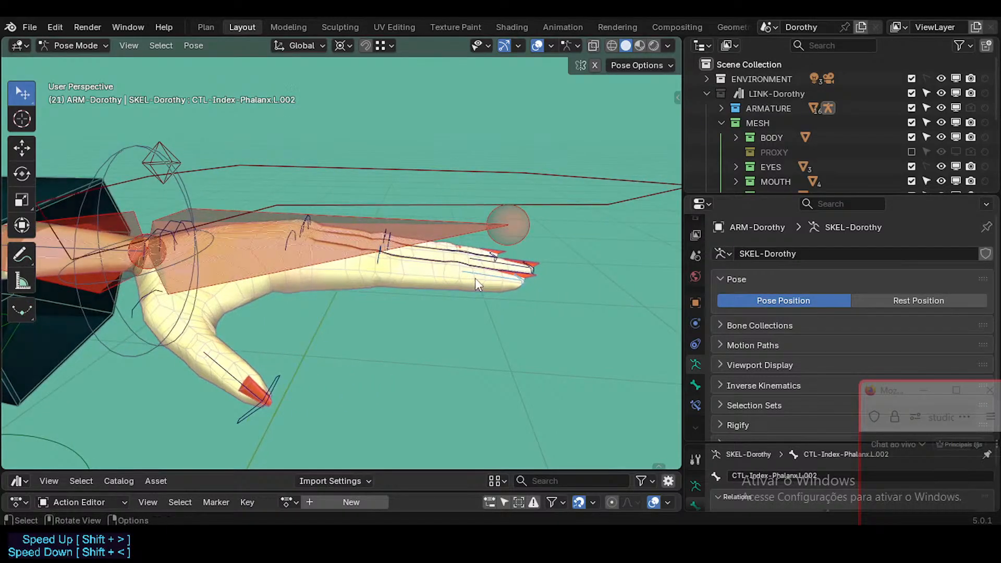
pyautogui.press('g')
pyautogui.rightClick(459, 310)
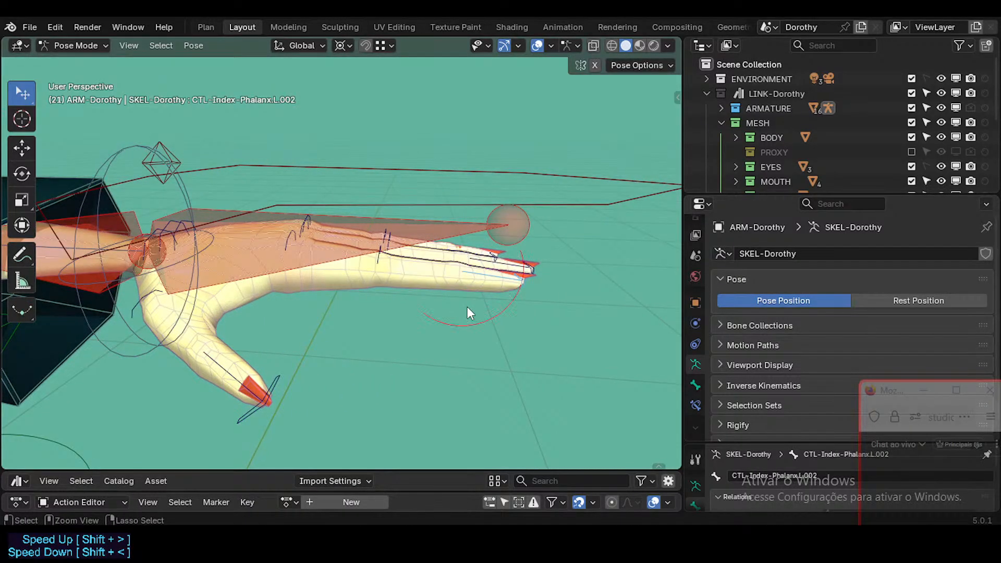
# Step: Try rotating and moving the index fingertip control CTL-Index-Phalanx.L.002 with the hand seen from the side
pyautogui.moveTo(434, 282); pyautogui.dragTo(492, 299, button='middle')
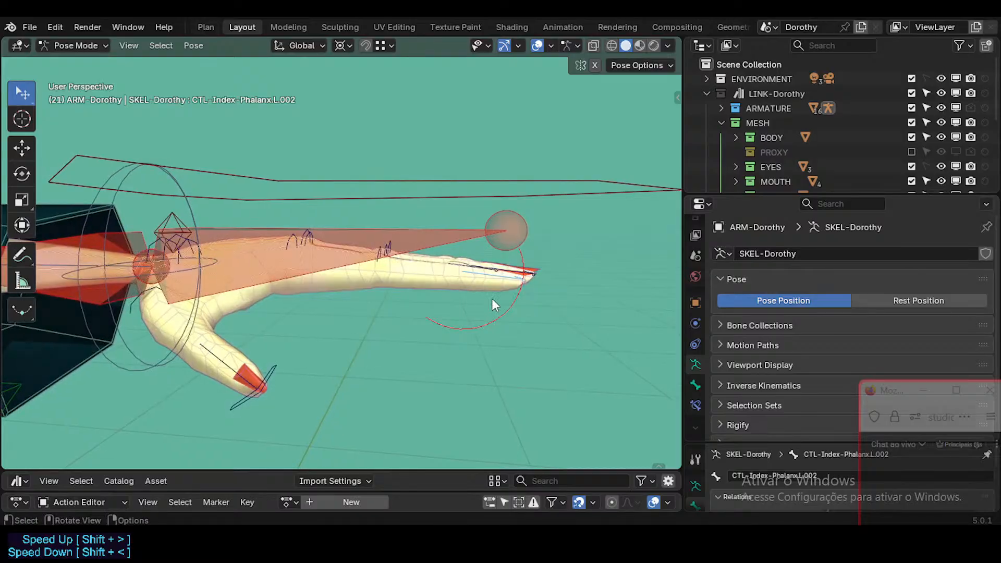
pyautogui.press('r')
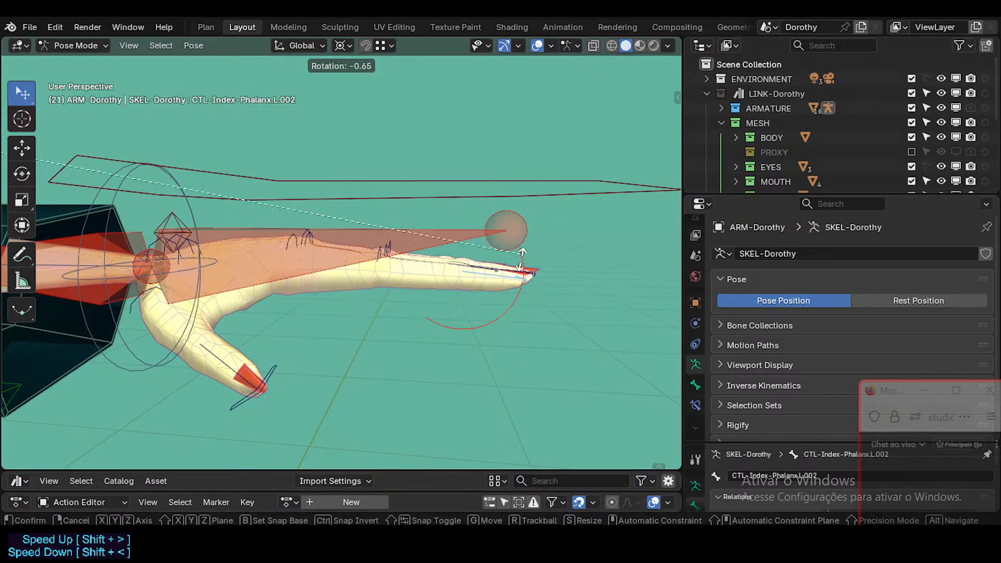
pyautogui.rightClick(523, 251)
pyautogui.press('r')
pyautogui.rightClick(508, 305)
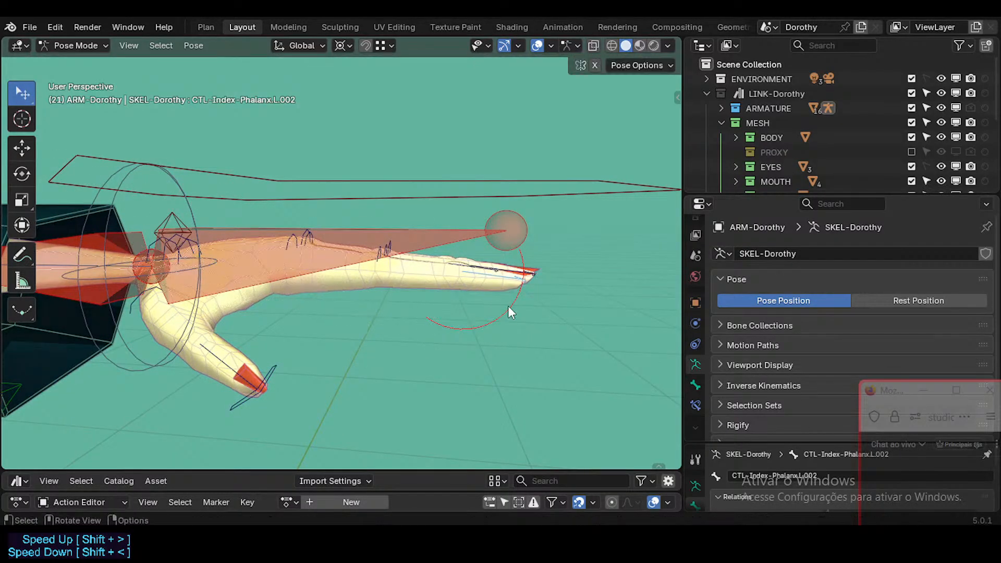
pyautogui.press('g')
pyautogui.rightClick(477, 283)
# Step: Set the transform pivot point to Individual Origins and try moving the index fingertip control
pyautogui.press('.')
pyautogui.click(446, 296)
pyautogui.press('g')
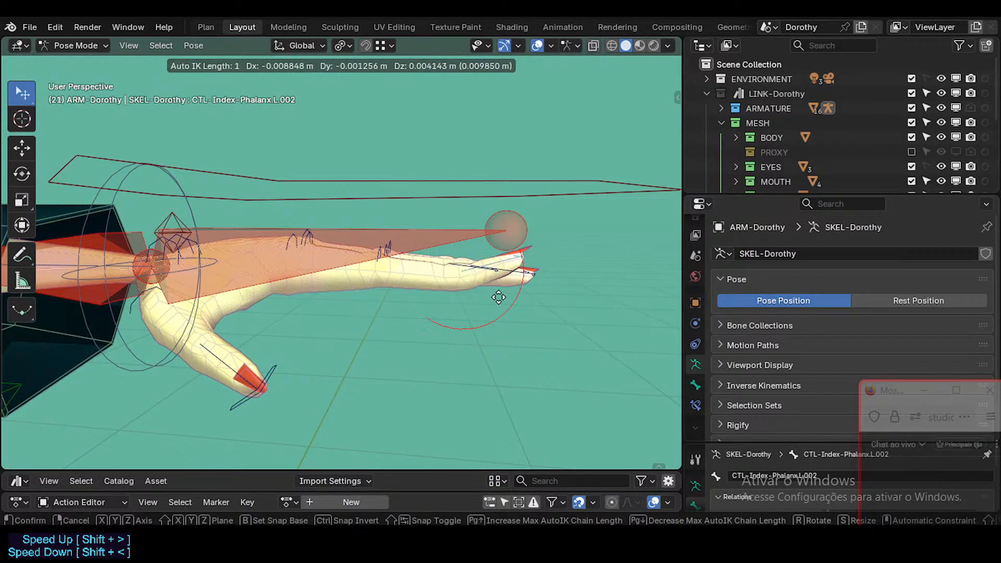
pyautogui.rightClick(463, 321)
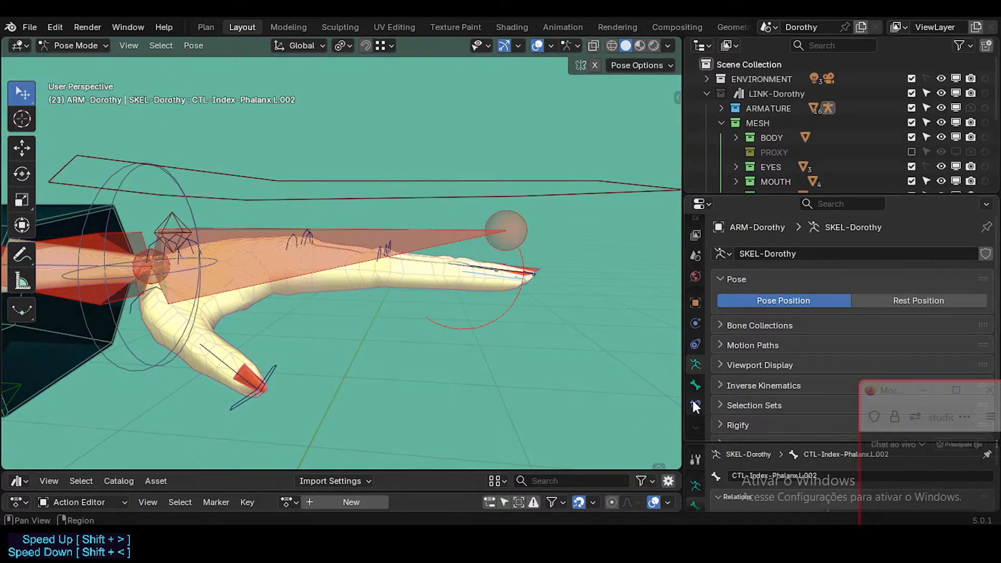
# Step: Examine the index fingertip control's bone properties, including its custom shape, IK axis locks and X rotation limits
pyautogui.click(695, 385)
pyautogui.scroll(-4, 749, 339)
pyautogui.scroll(-5, 753, 334)
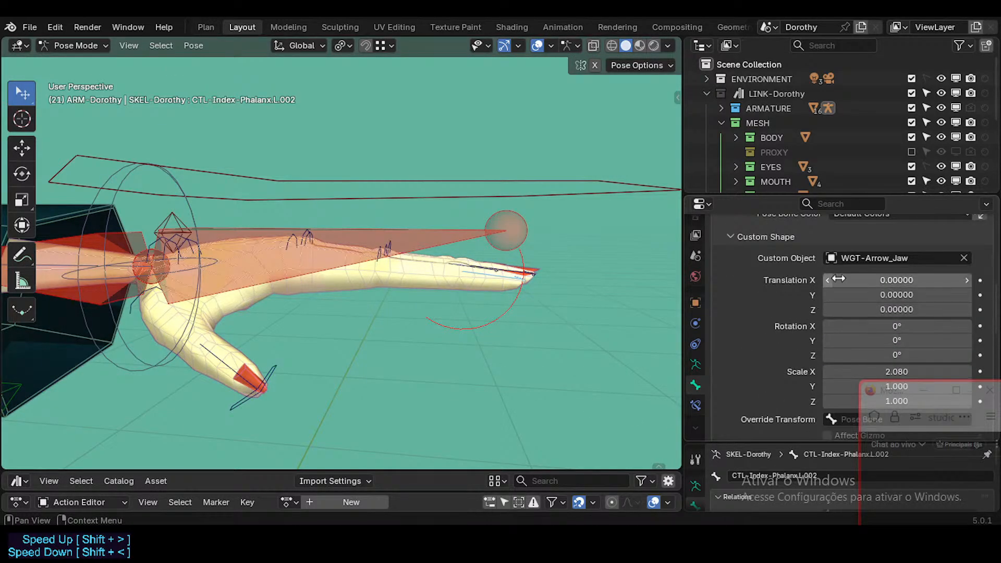
pyautogui.scroll(3, 820, 295)
pyautogui.scroll(-6, 805, 313)
pyautogui.scroll(-5, 805, 307)
pyautogui.scroll(1, 844, 287)
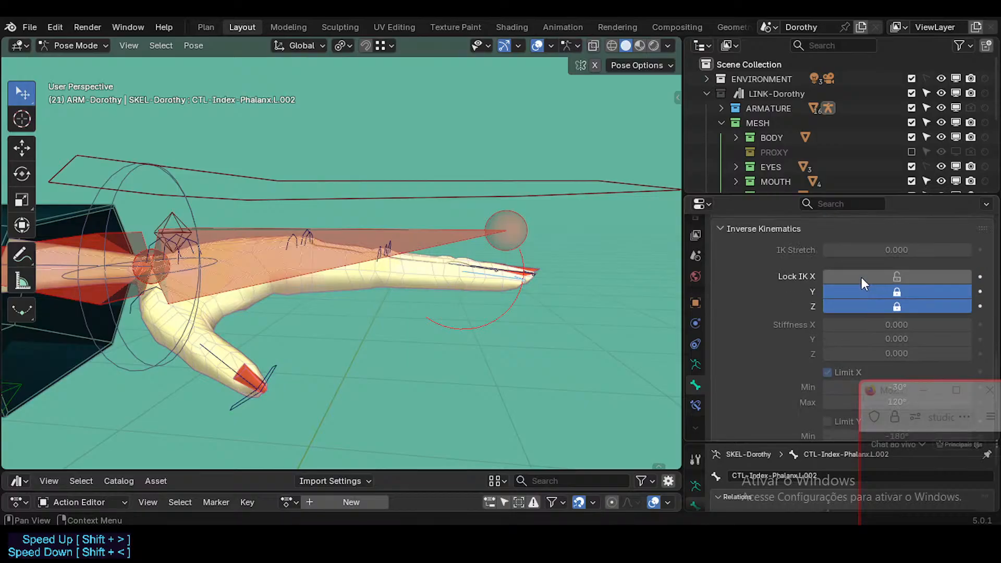
pyautogui.scroll(-2, 860, 327)
pyautogui.scroll(-1, 856, 324)
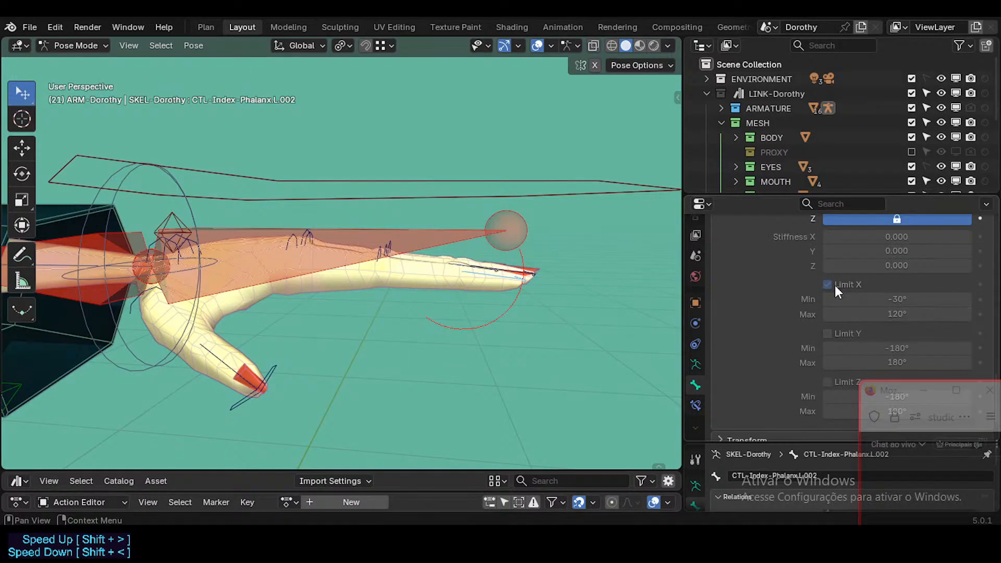
pyautogui.scroll(1, 834, 286)
# Step: Try moving the index finger's middle control CTL-Index-Phalanx.L.001 and bending the fingertip control CTL-Index-Phalanx.L.002 downward
pyautogui.moveTo(534, 272)
pyautogui.mouseDown()
pyautogui.moveTo(504, 310)
pyautogui.moveTo(520, 306)
pyautogui.moveTo(536, 279)
pyautogui.moveTo(527, 276)
pyautogui.mouseUp()
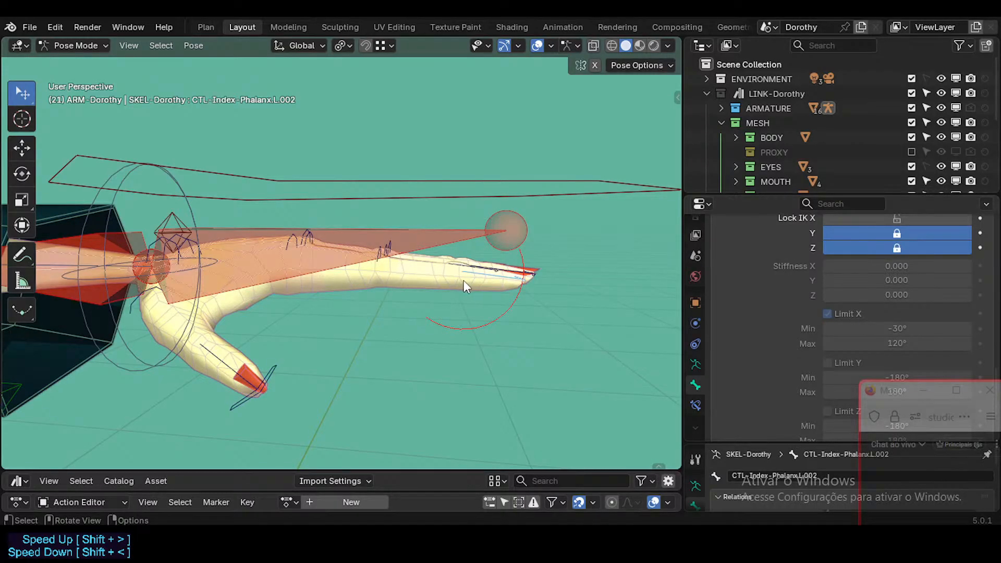
pyautogui.moveTo(527, 275); pyautogui.dragTo(430, 273)
pyautogui.click(401, 256)
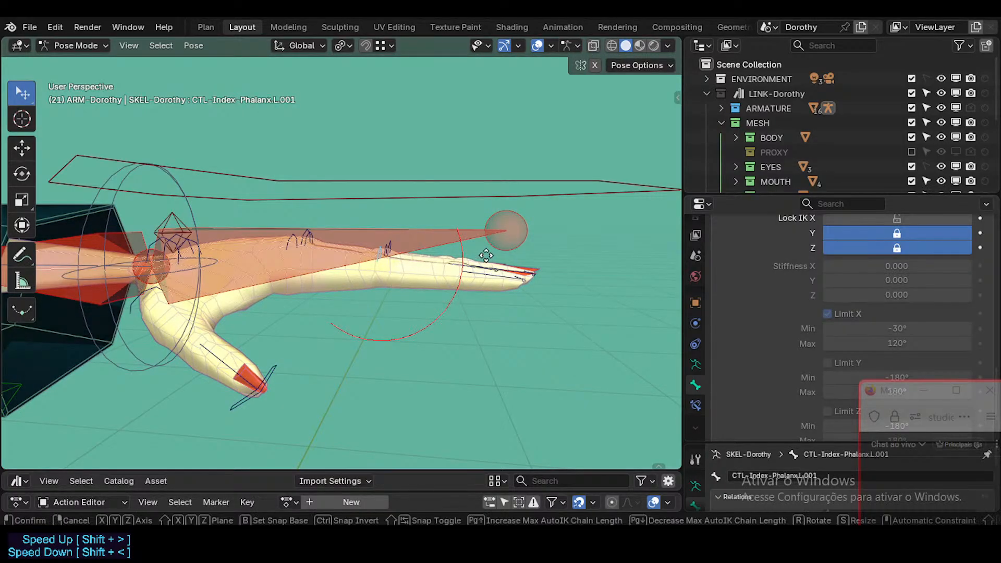
pyautogui.moveTo(390, 276); pyautogui.dragTo(479, 282)
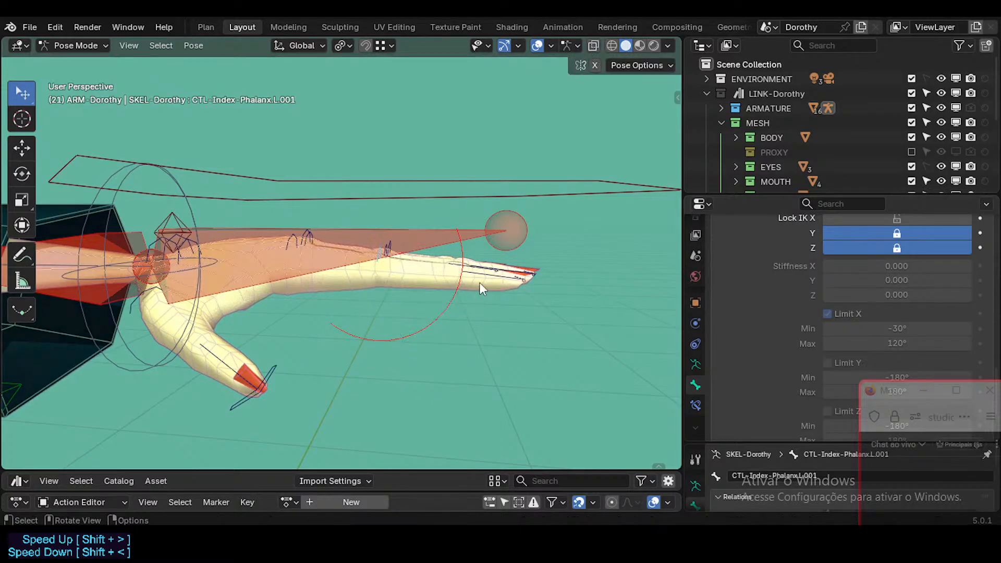
pyautogui.click(509, 283)
pyautogui.moveTo(470, 285)
pyautogui.mouseDown()
pyautogui.moveTo(441, 287)
pyautogui.moveTo(470, 295)
pyautogui.moveTo(391, 330)
pyautogui.moveTo(470, 302)
pyautogui.moveTo(467, 275)
pyautogui.mouseUp()
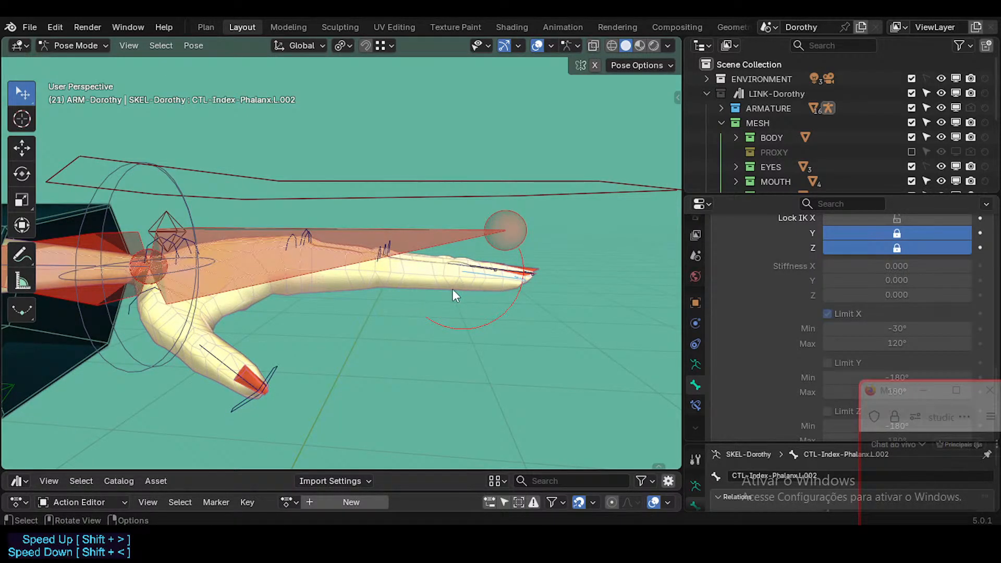
pyautogui.moveTo(499, 277); pyautogui.dragTo(440, 267)
pyautogui.moveTo(511, 292); pyautogui.dragTo(491, 326)
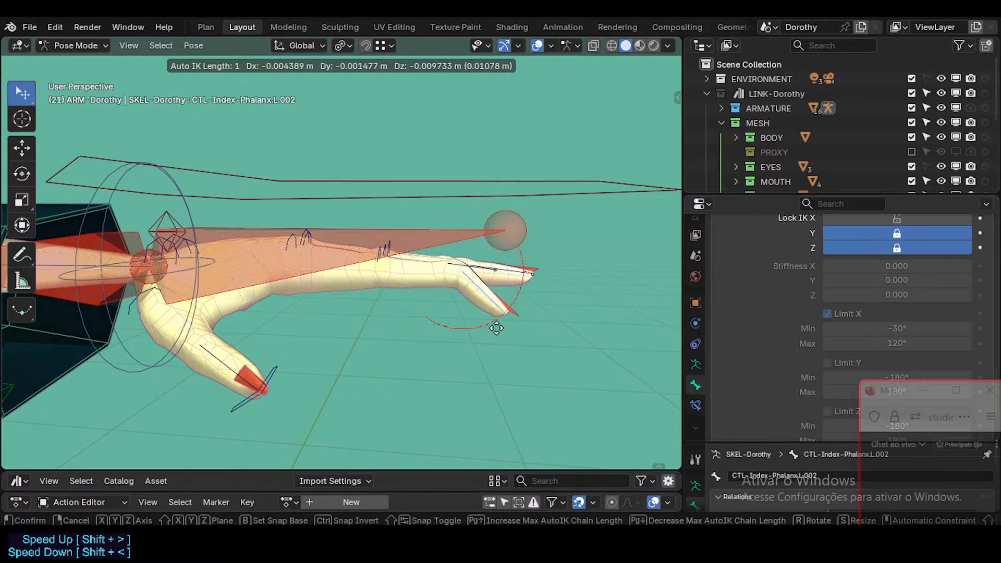
pyautogui.press('Escape')
# Step: Select the index finger's base control CTL-Index-Phalanx.L and try rotating the whole finger downward
pyautogui.click(381, 261)
pyautogui.click(286, 246)
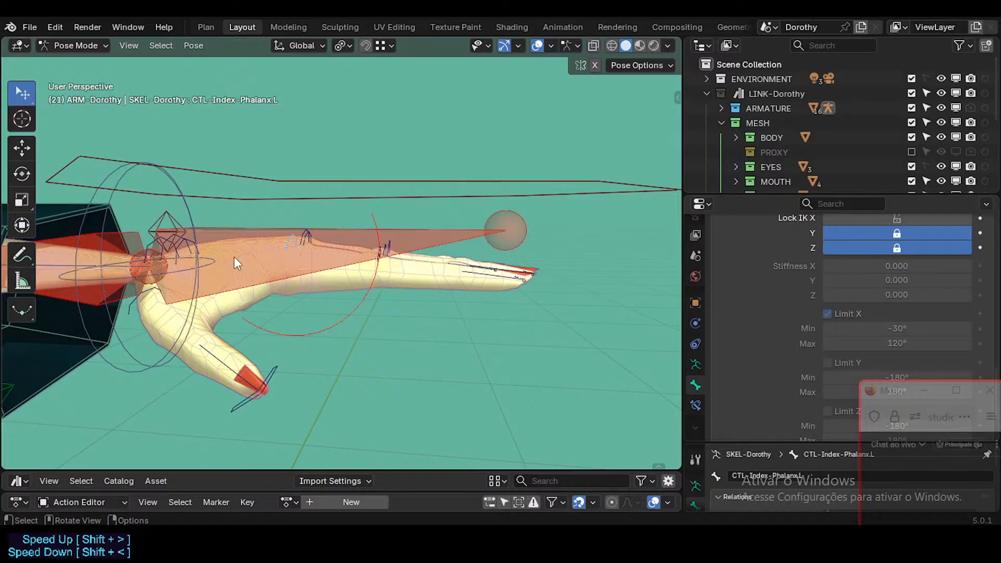
pyautogui.moveTo(160, 271); pyautogui.dragTo(290, 252, button='middle')
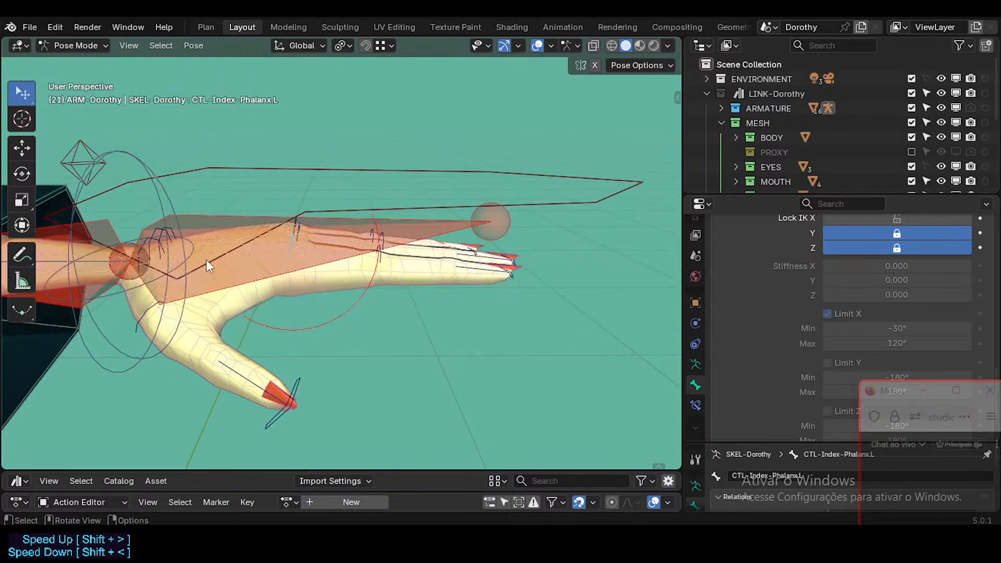
pyautogui.moveTo(207, 265); pyautogui.dragTo(331, 258, button='middle')
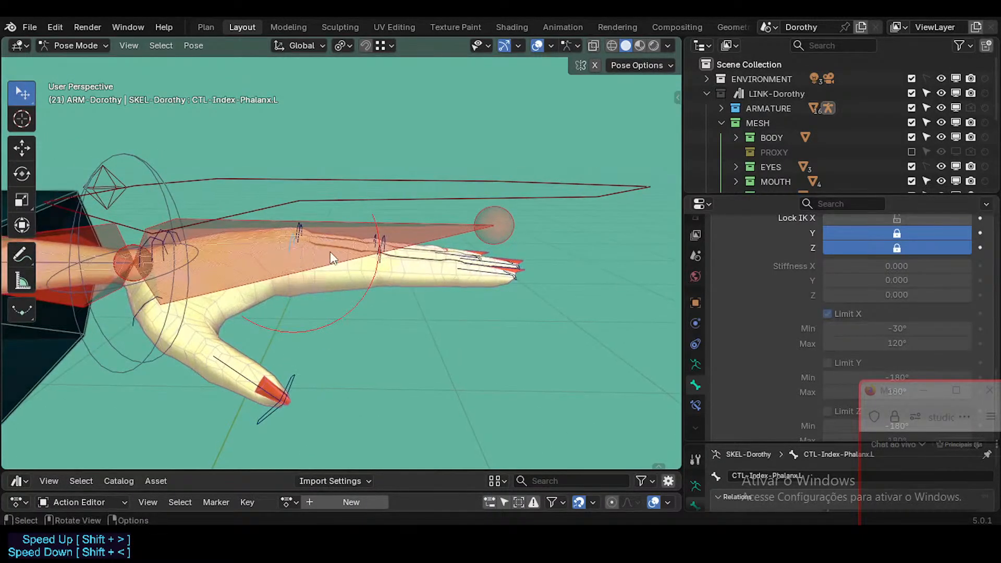
pyautogui.press('r')
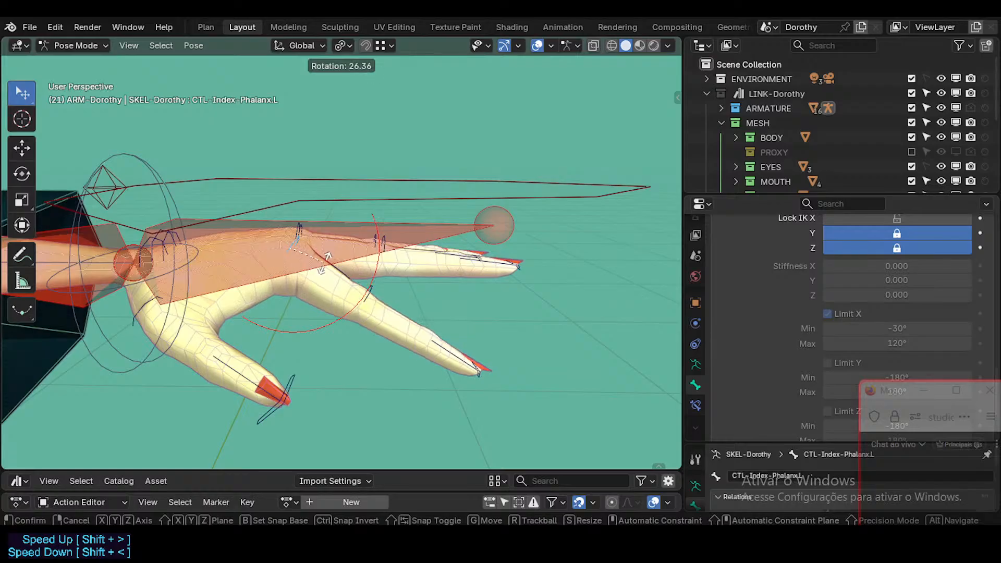
pyautogui.rightClick(324, 259)
# Step: Add the index finger's middle and fingertip controls to the selection and rotate all three about 16° to curl the finger
pyautogui.click(384, 259)
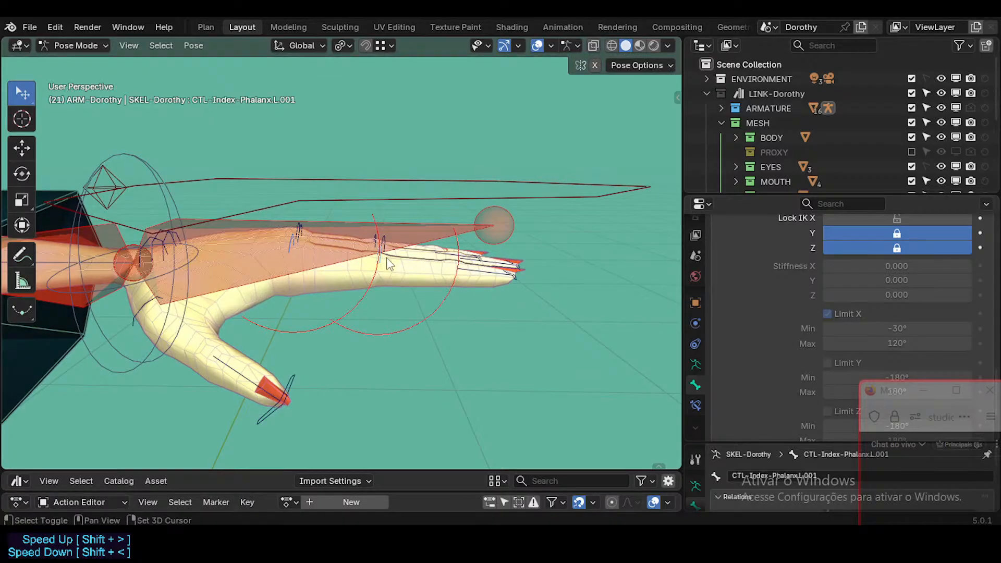
pyautogui.keyDown('shift'); pyautogui.click(493, 275); pyautogui.keyUp('shift')
pyautogui.moveTo(493, 272); pyautogui.dragTo(496, 231, button='middle')
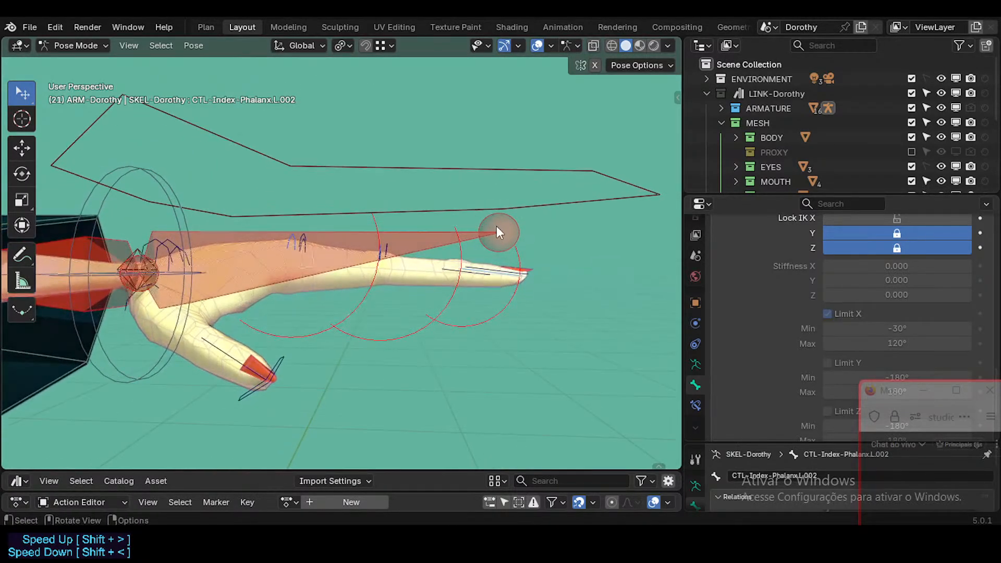
pyautogui.press('r')
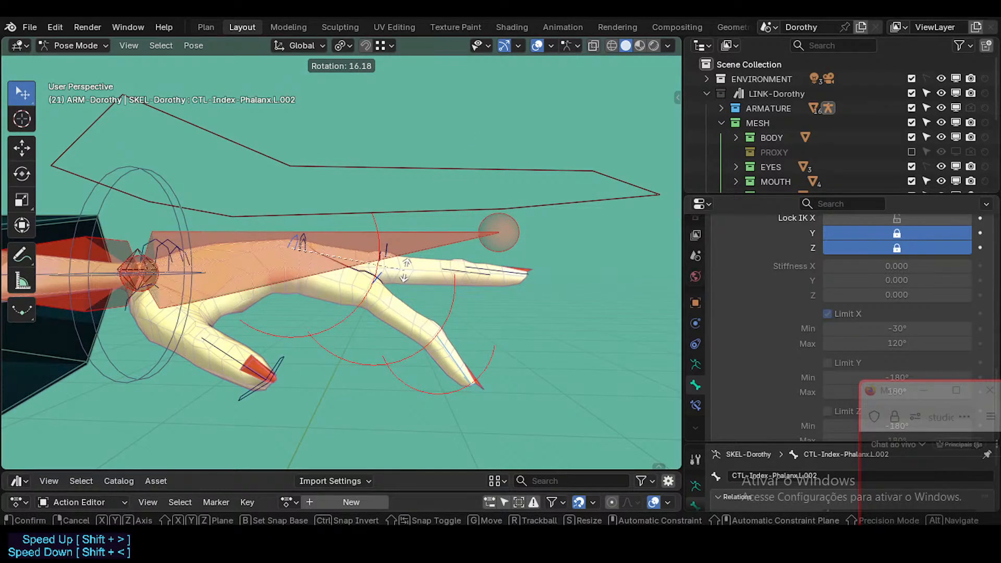
pyautogui.click(404, 269)
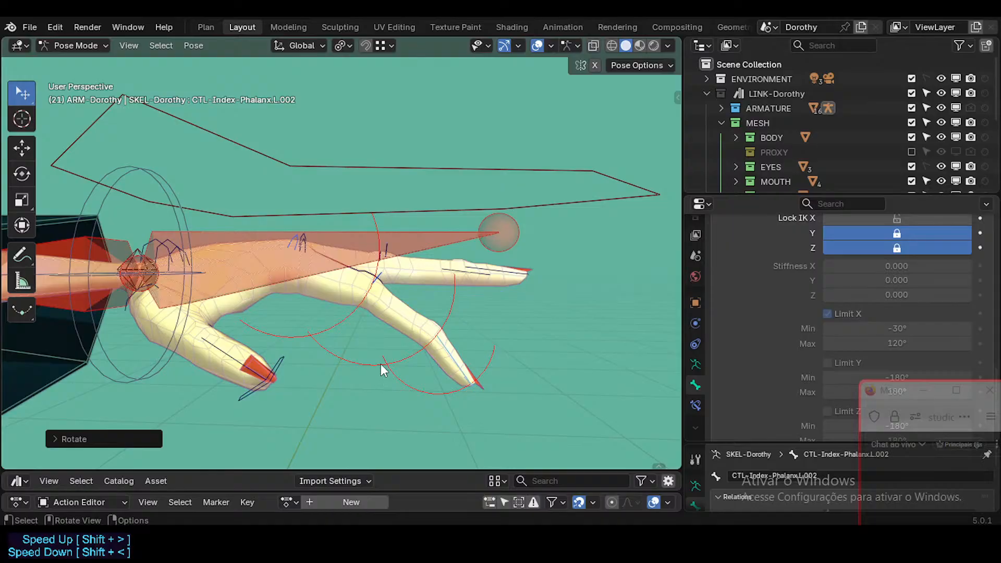
# Step: Select the left foot IK control MTR-IK-Foot.L in Pose Mode and move it forward and up to raise the leg
pyautogui.moveTo(370, 320); pyautogui.dragTo(409, 184, button='middle')
pyautogui.scroll(-11, 391, 315)
pyautogui.hotkey('ctrl', 'Tab')
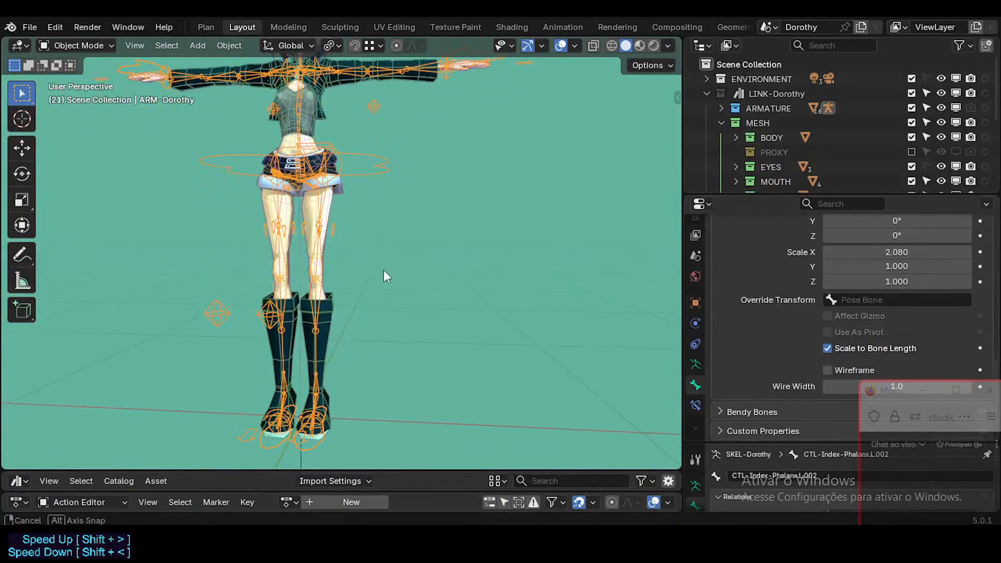
pyautogui.moveTo(383, 270); pyautogui.dragTo(349, 292, button='middle')
pyautogui.keyDown('shift'); pyautogui.moveTo(360, 253); pyautogui.dragTo(373, 286, button='middle'); pyautogui.keyUp('shift')
pyautogui.scroll(-3, 373, 287)
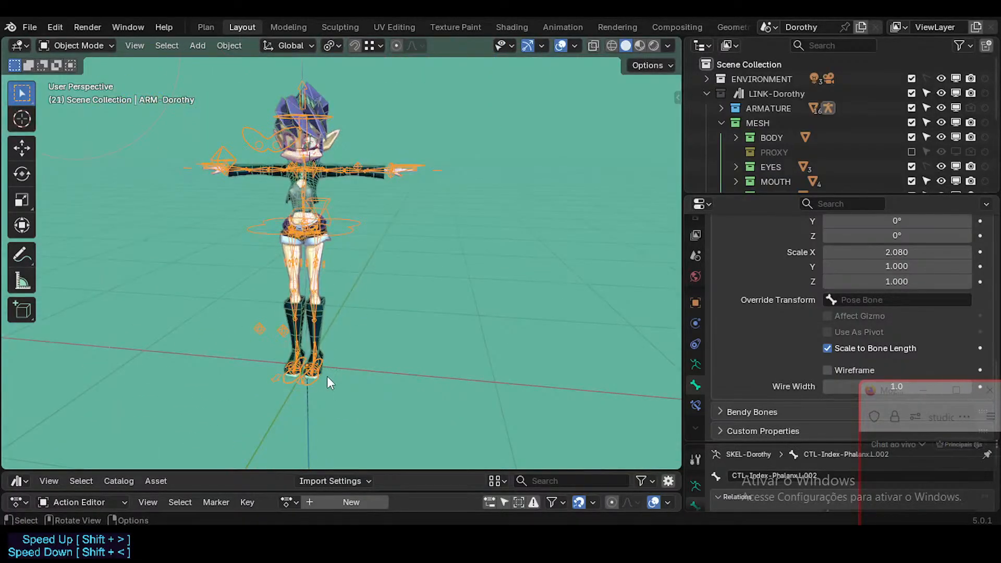
pyautogui.hotkey('ctrl', 'Tab')
pyautogui.click(315, 385)
pyautogui.moveTo(392, 365); pyautogui.dragTo(301, 358, button='middle')
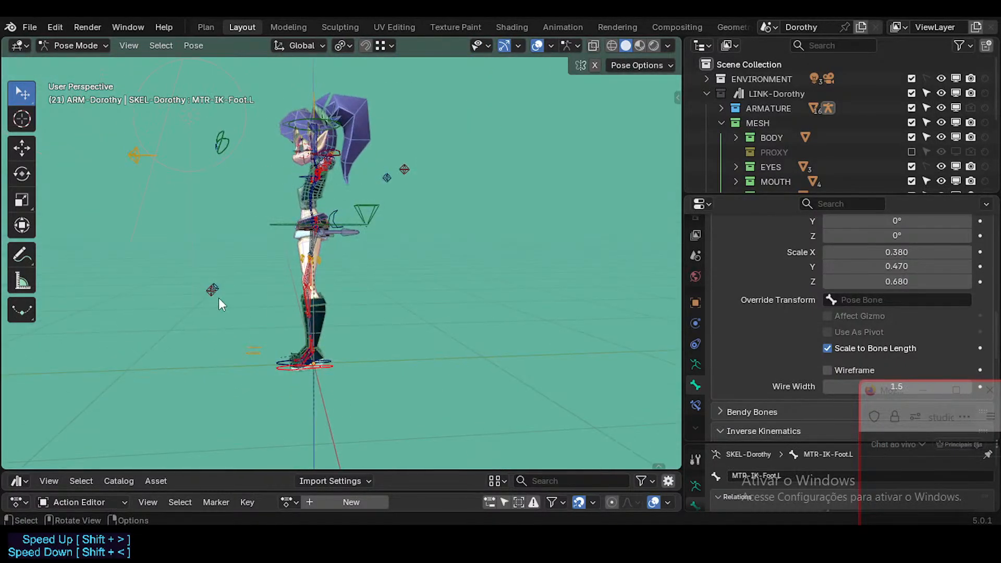
pyautogui.scroll(2, 215, 298)
pyautogui.press('g')
pyautogui.click(64, 227)
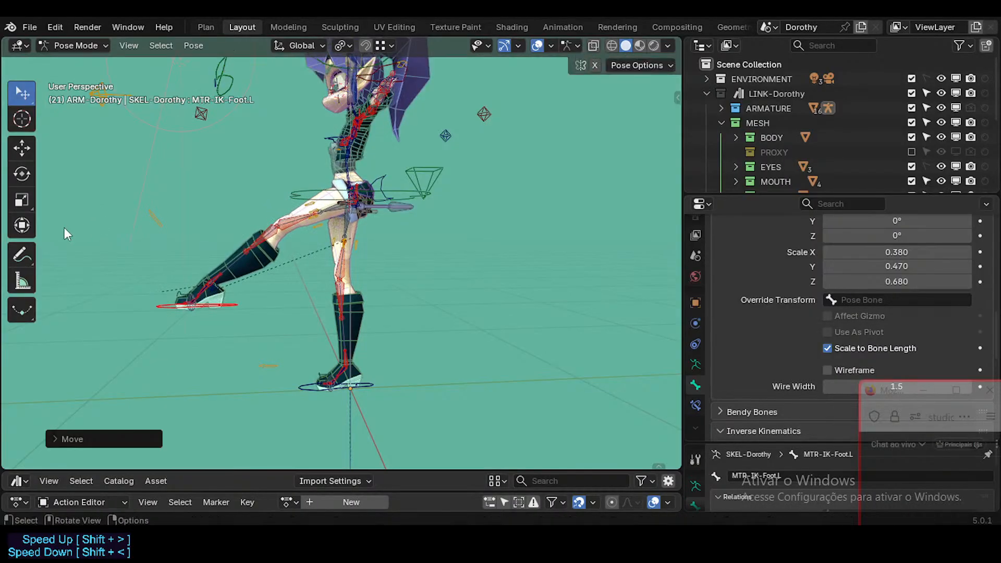
# Step: Move the left foot IK control out to the character's side from several viewing angles, leaving the leg raised sideways
pyautogui.moveTo(64, 227); pyautogui.dragTo(168, 368, button='middle')
pyautogui.press('g')
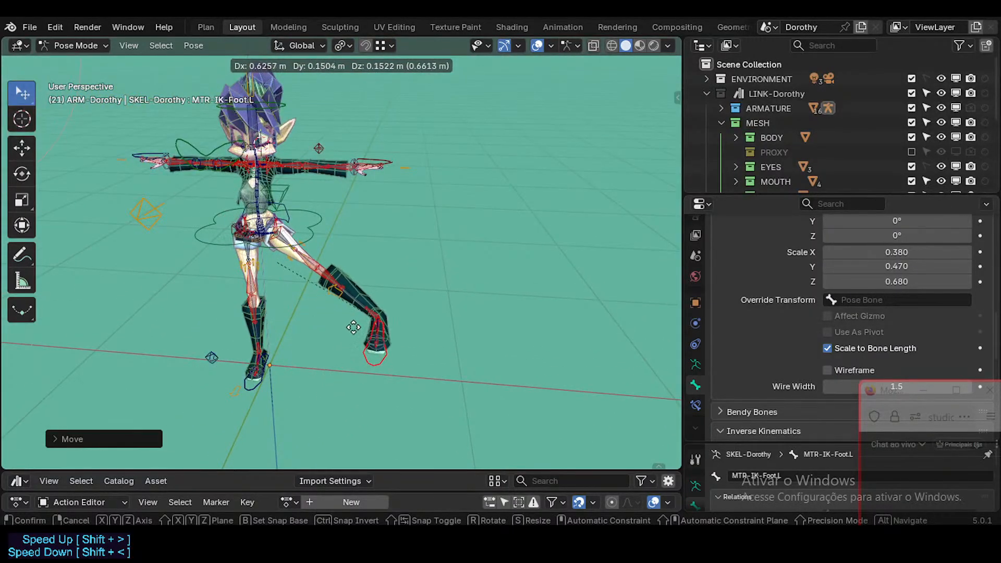
pyautogui.click(422, 315)
pyautogui.moveTo(422, 319); pyautogui.dragTo(412, 347, button='middle')
pyautogui.press('g')
pyautogui.click(521, 365)
pyautogui.moveTo(521, 364); pyautogui.dragTo(75, 344, button='middle')
pyautogui.press('g')
pyautogui.click(191, 333)
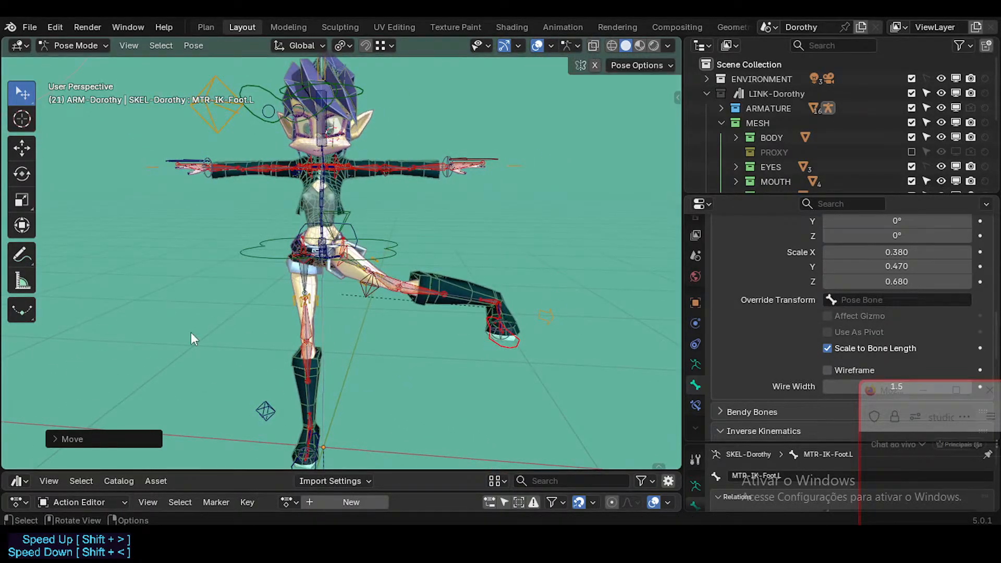
# Step: Move the small diamond control by the left knee slightly upward and rotate the left foot IK control about -62°
pyautogui.click(384, 295)
pyautogui.press('g')
pyautogui.click(387, 265)
pyautogui.click(509, 341)
pyautogui.press('r')
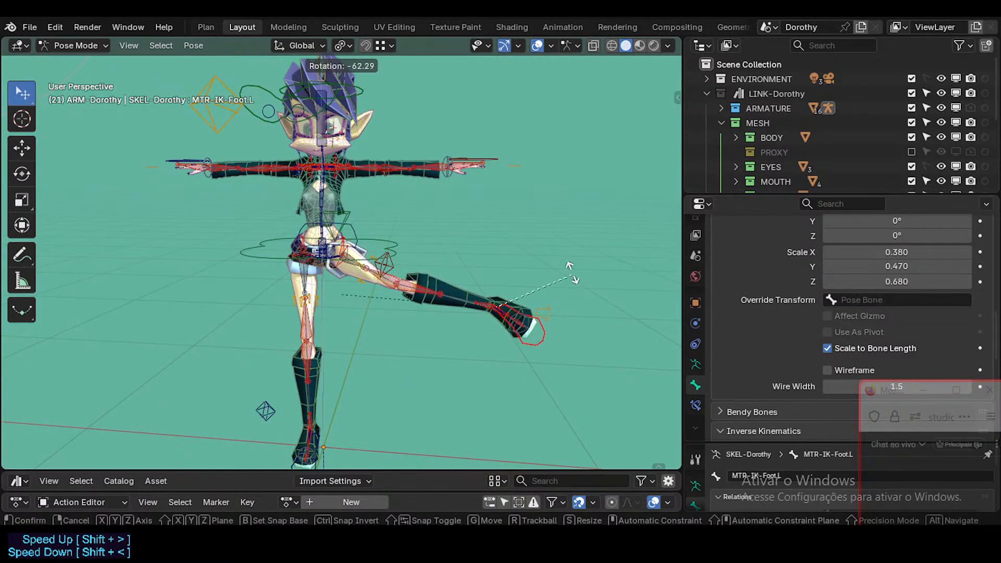
pyautogui.click(574, 273)
# Step: Reposition the rotated left foot IK control to adjust the bend of the raised leg, checking the pose from different sides
pyautogui.press('g')
pyautogui.click(496, 334)
pyautogui.press('g')
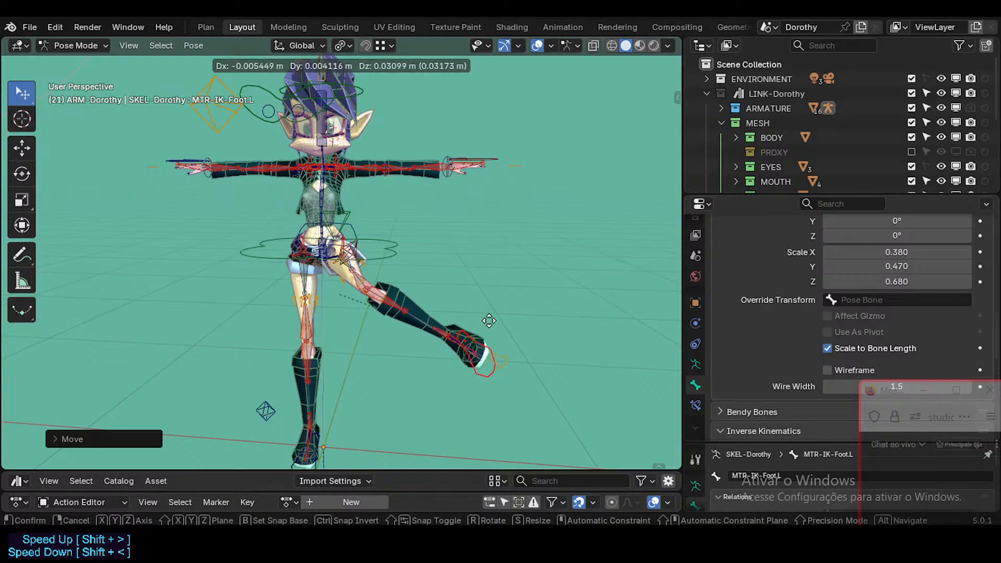
pyautogui.click(485, 322)
pyautogui.moveTo(484, 323); pyautogui.dragTo(393, 329, button='middle')
pyautogui.press('g')
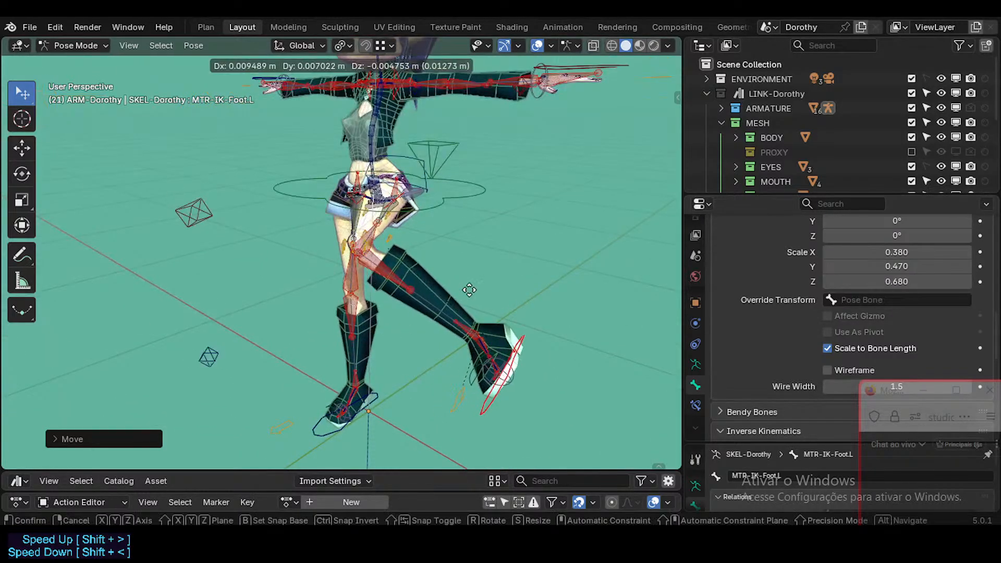
pyautogui.click(465, 286)
pyautogui.moveTo(465, 285); pyautogui.dragTo(438, 217, button='middle')
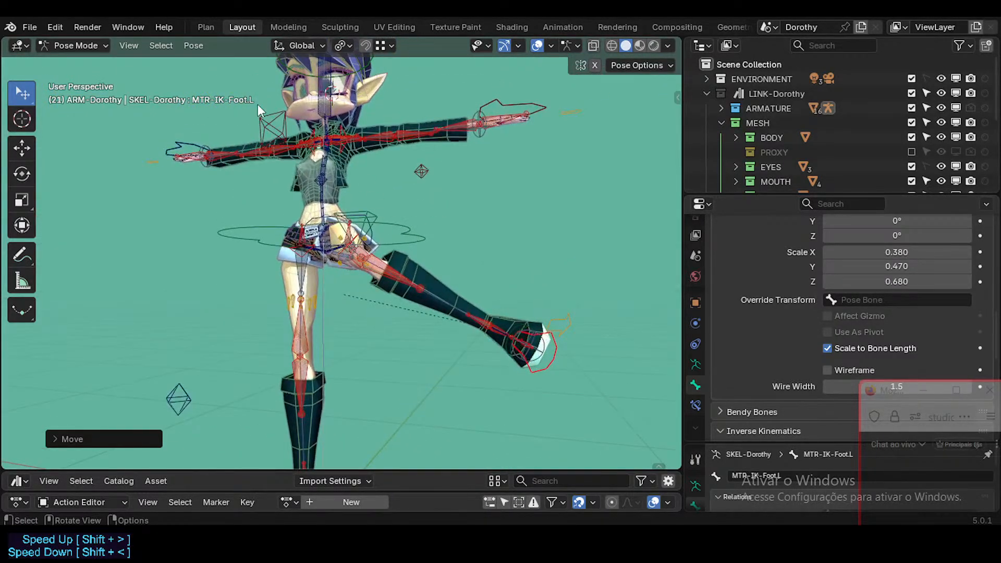
# Step: Move the left knee pole control POL-Knee.L toward the raised leg's side and rotate the left foot IK control slightly
pyautogui.click(267, 118)
pyautogui.press('g')
pyautogui.click(373, 73)
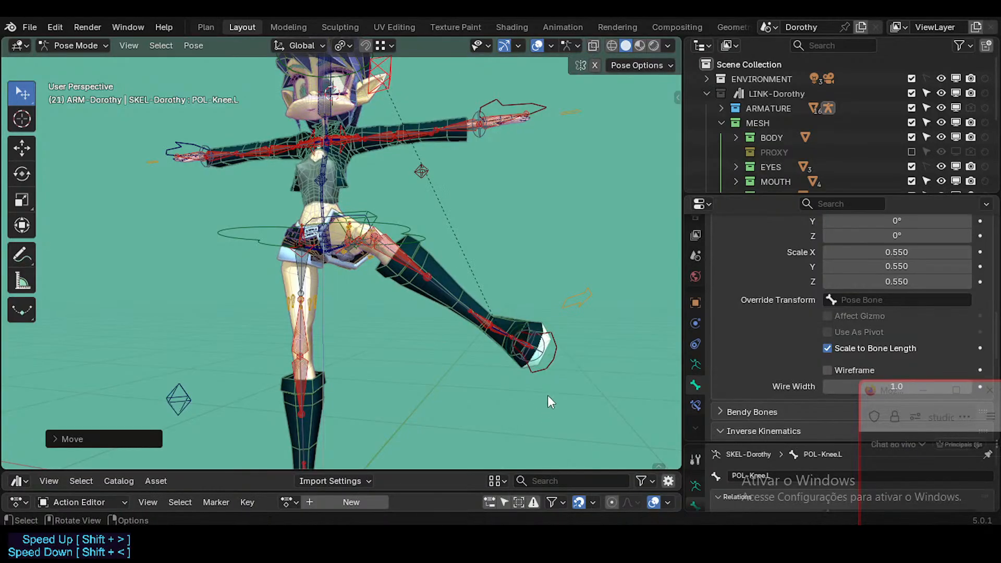
pyautogui.click(558, 359)
pyautogui.press('r')
pyautogui.click(584, 368)
# Step: Inspect the left knee's helper bones HLP3-FanKneeShin.L and HLP3-FanKneeThigh.L on the bent leg by selecting them
pyautogui.moveTo(583, 368); pyautogui.dragTo(393, 243, button='middle')
pyautogui.click(396, 239)
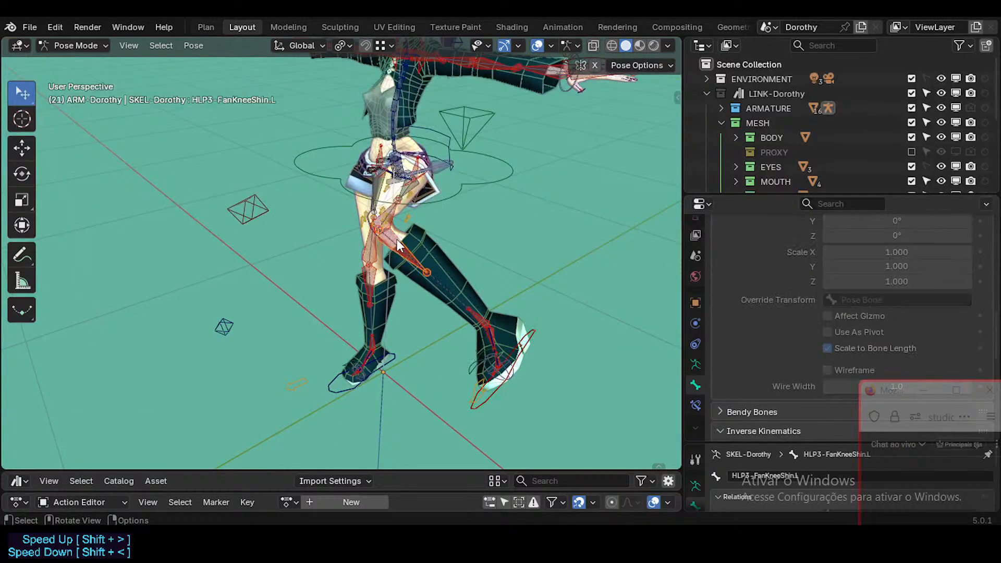
pyautogui.scroll(2, 396, 239)
pyautogui.click(383, 205)
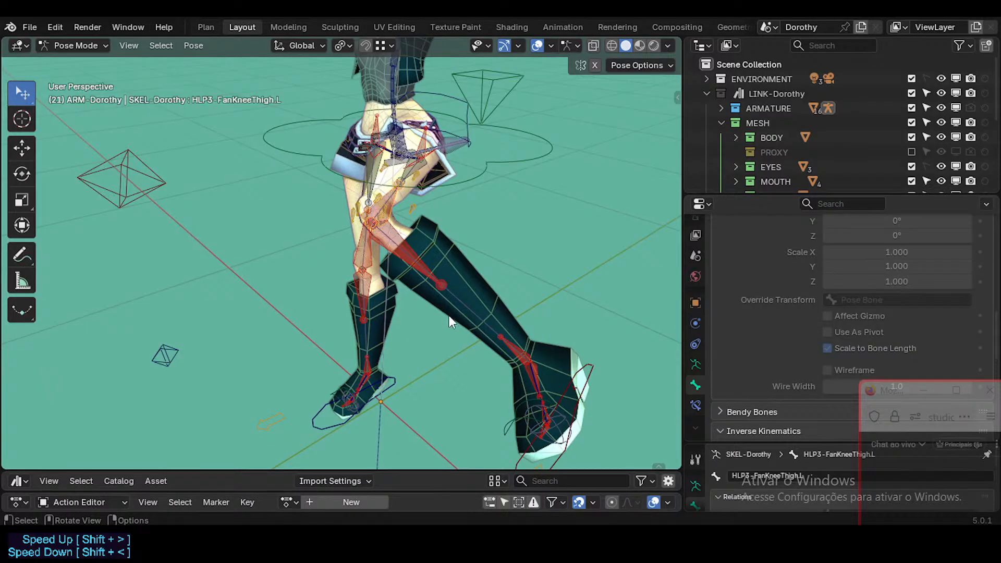
pyautogui.click(398, 241)
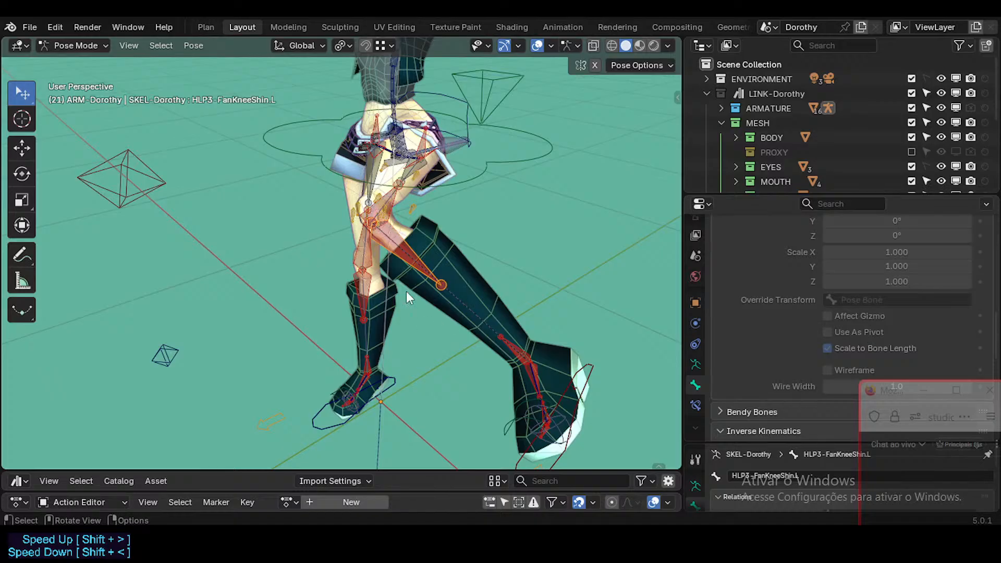
# Step: Select the left ankle helper bone HLP3-FanAnkleShin.L and examine the bent leg's deformation from several sides
pyautogui.moveTo(406, 290); pyautogui.dragTo(361, 227, button='middle')
pyautogui.moveTo(545, 331); pyautogui.dragTo(457, 346, button='middle')
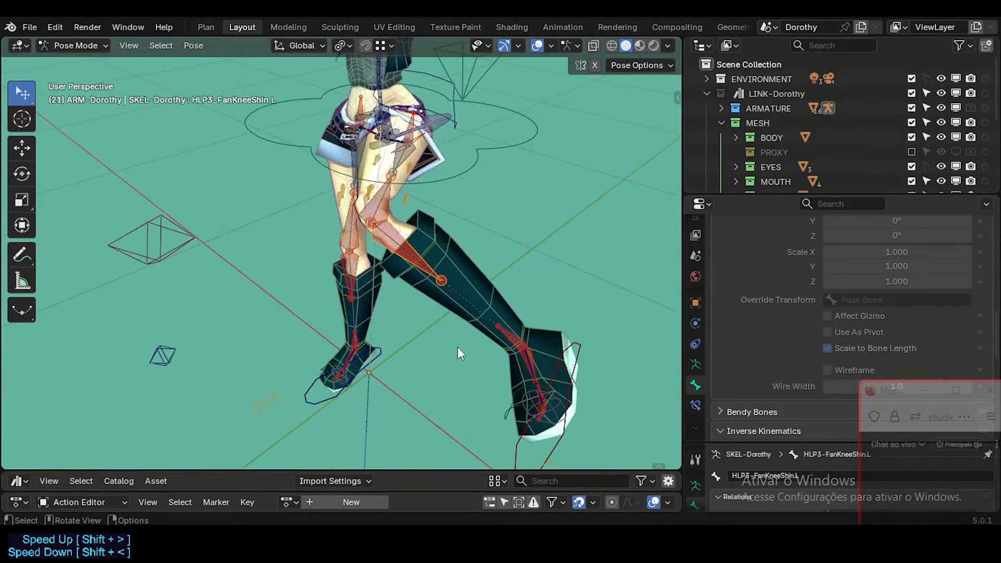
pyautogui.click(537, 350)
pyautogui.click(516, 335)
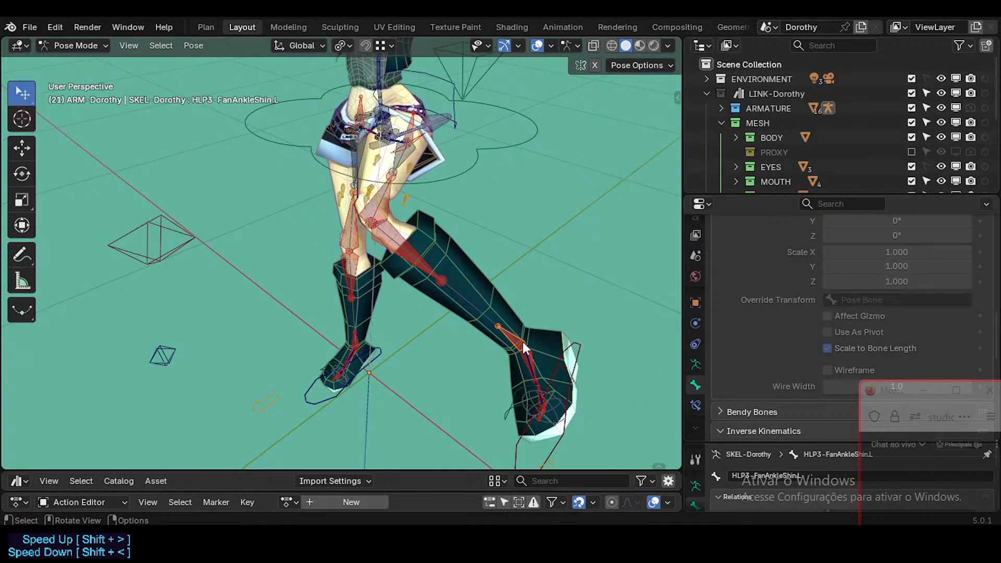
pyautogui.moveTo(282, 337); pyautogui.dragTo(499, 301, button='middle')
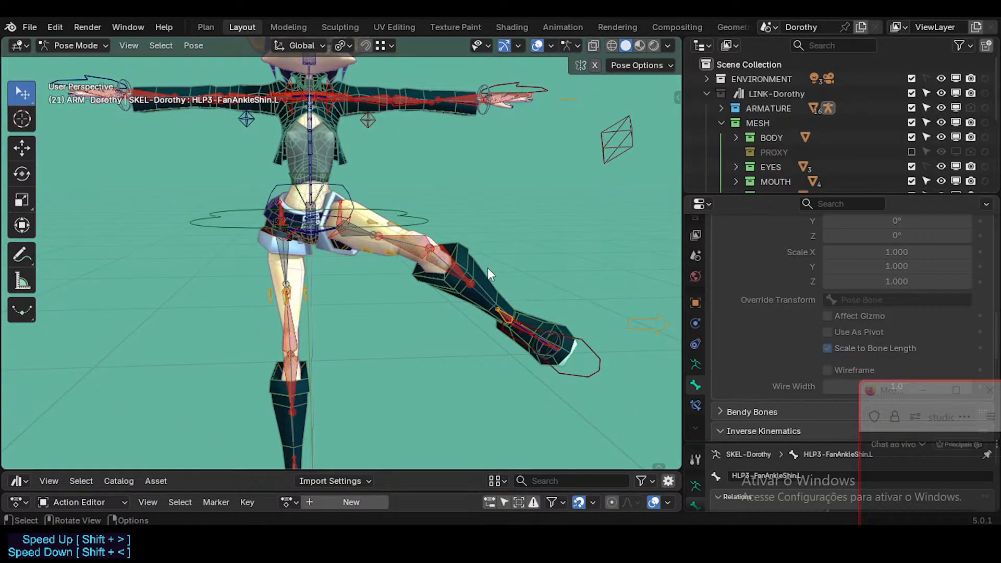
pyautogui.moveTo(423, 256); pyautogui.dragTo(381, 245, button='middle')
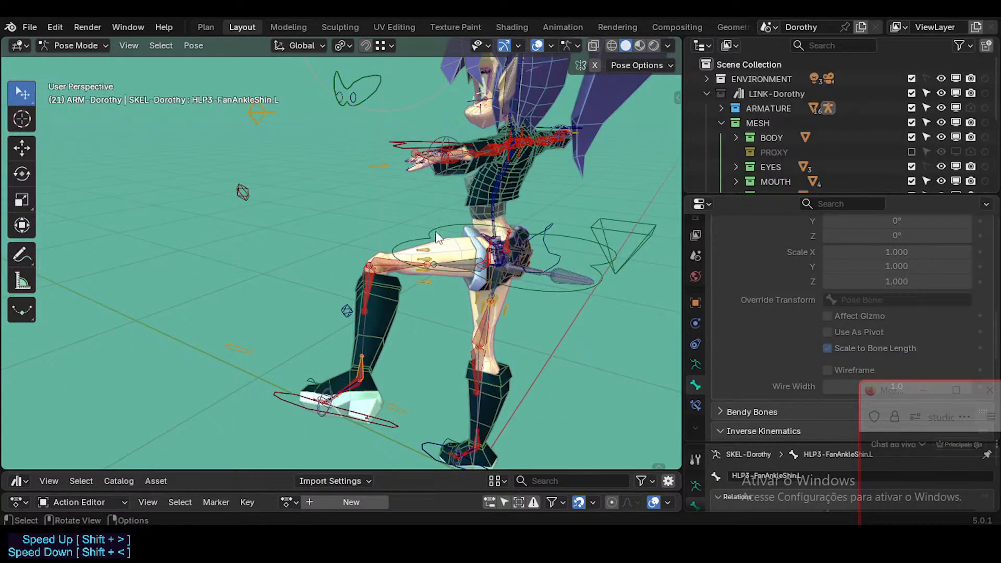
# Step: Enlarge the Outliner, enable the GP-ModelSheet collection and expand its contents
pyautogui.moveTo(782, 193); pyautogui.dragTo(780, 348)
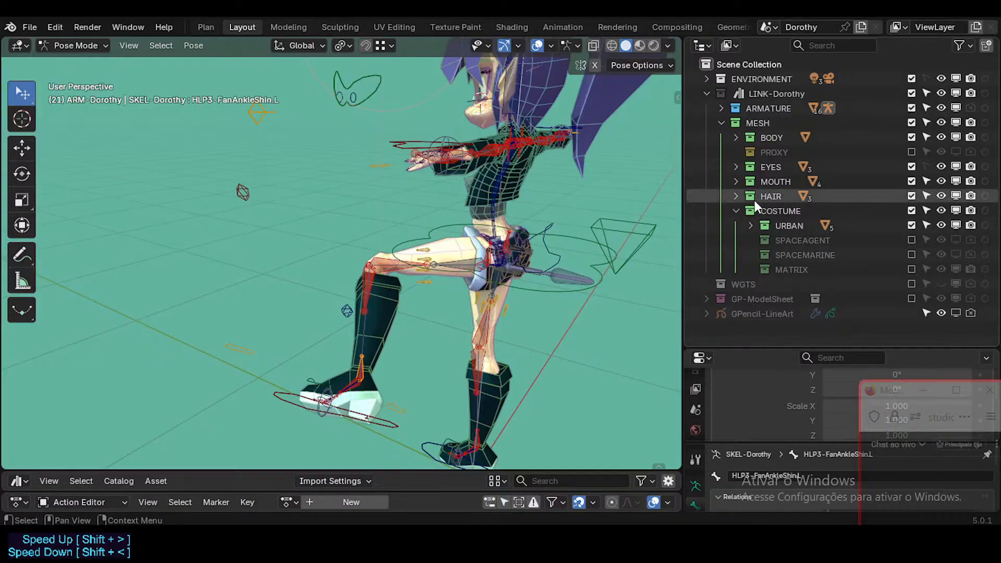
pyautogui.click(911, 299)
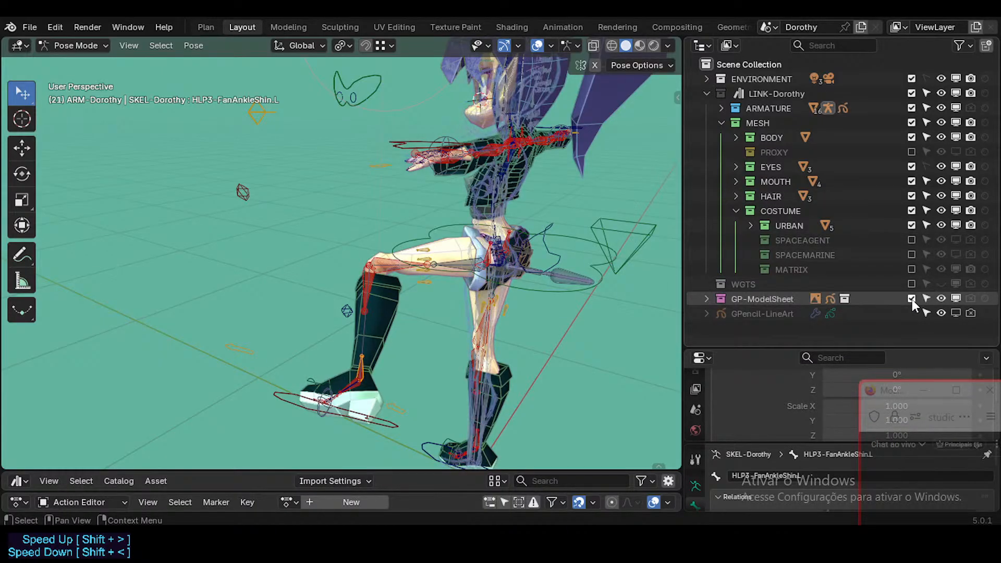
pyautogui.click(715, 298)
pyautogui.scroll(-2, 776, 306)
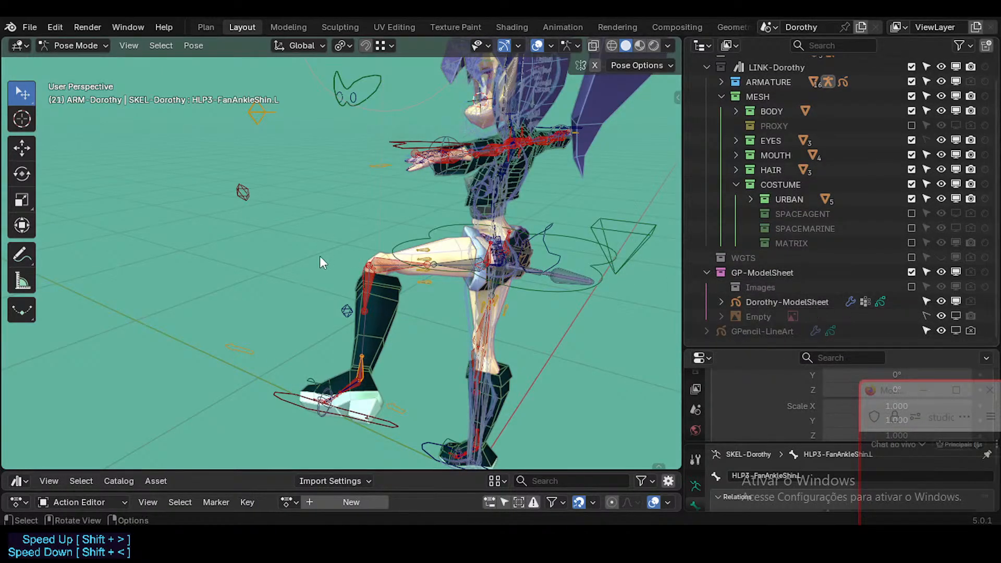
# Step: Compare the Dorothy model sheet drawing with the posed character in perspective and front views, from head to feet
pyautogui.moveTo(320, 255); pyautogui.dragTo(21, 226, button='middle')
pyautogui.scroll(5, 323, 264)
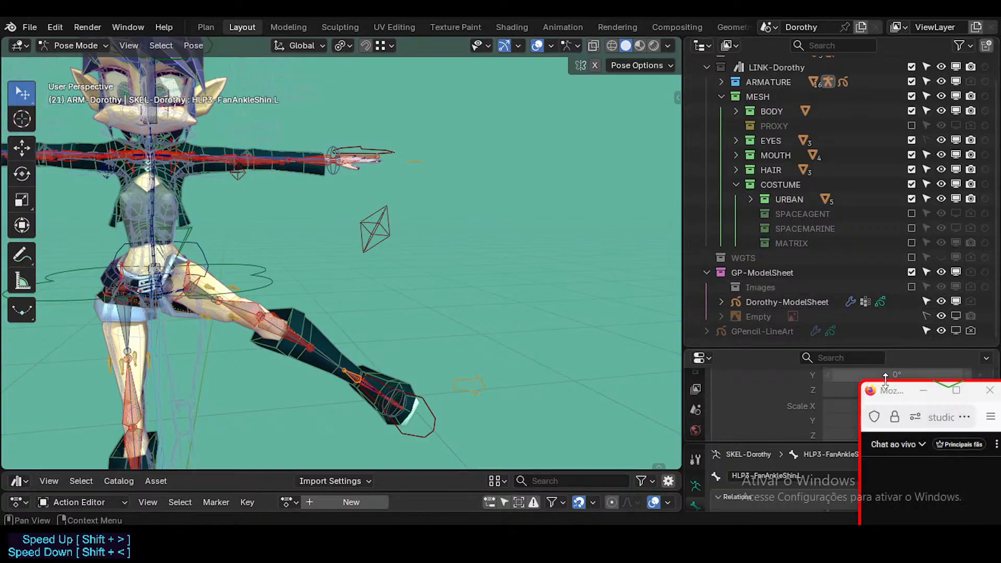
pyautogui.moveTo(892, 390); pyautogui.dragTo(890, 356)
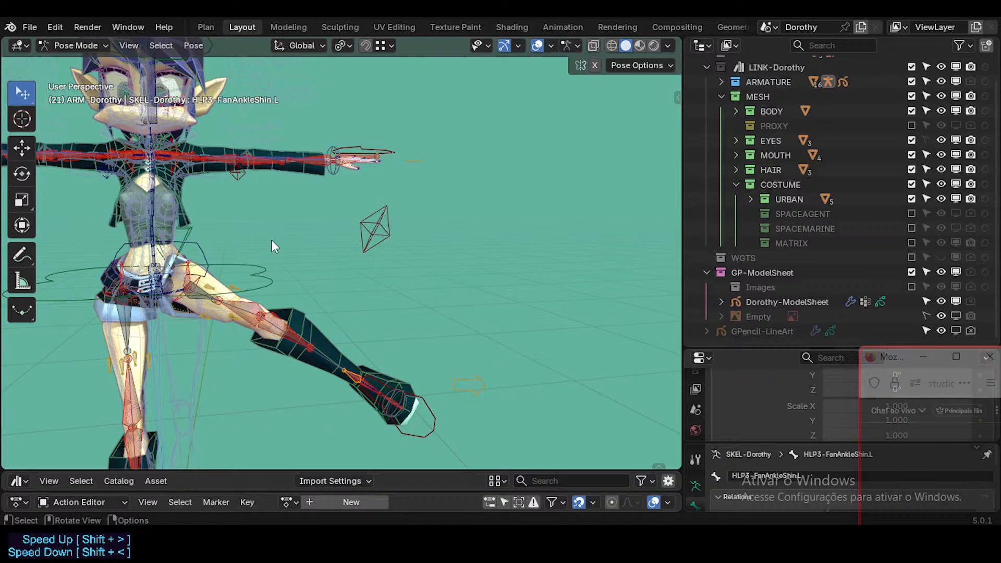
pyautogui.moveTo(272, 242); pyautogui.dragTo(235, 284, button='middle')
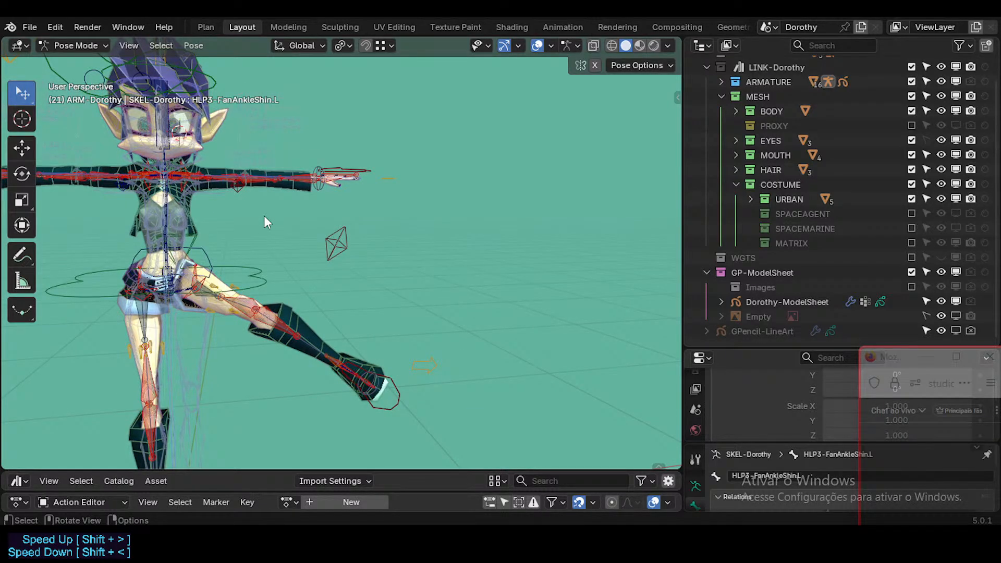
pyautogui.press('KP_1')
pyautogui.keyDown('shift'); pyautogui.moveTo(92, 366); pyautogui.dragTo(191, 228, button='middle'); pyautogui.keyUp('shift')
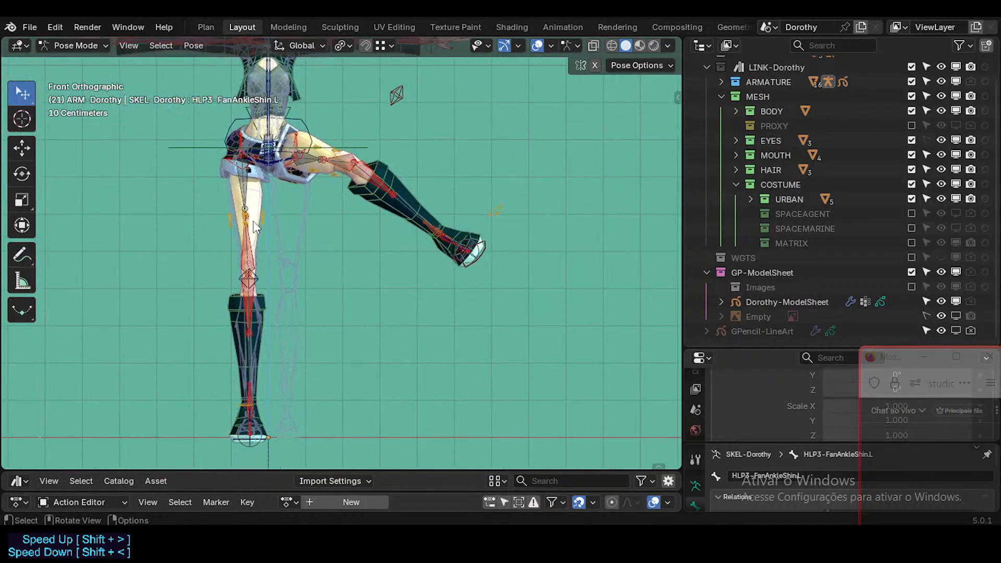
pyautogui.scroll(2, 252, 222)
pyautogui.keyDown('shift'); pyautogui.moveTo(355, 125); pyautogui.dragTo(343, 290, button='middle'); pyautogui.keyUp('shift')
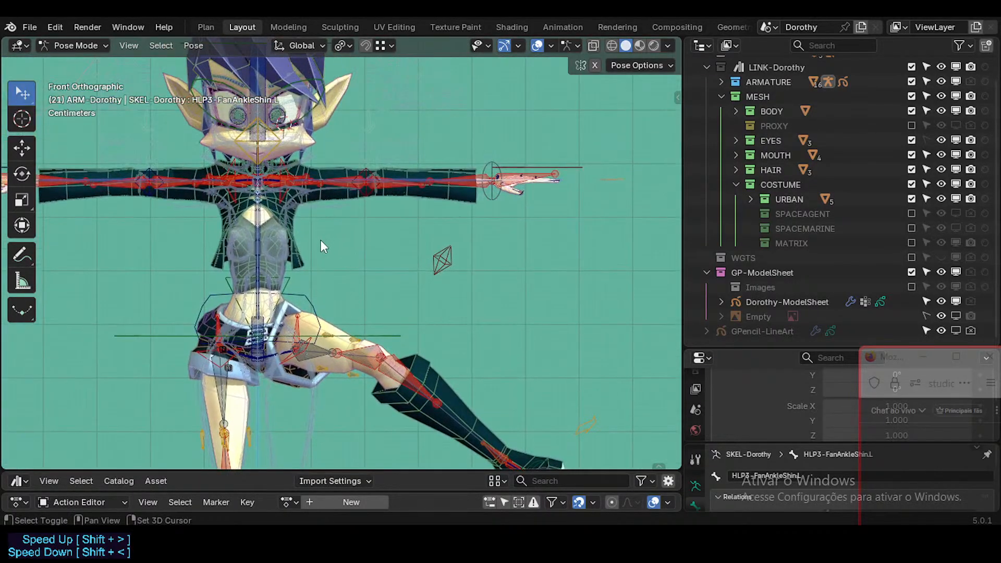
pyautogui.scroll(-2, 321, 242)
pyautogui.keyDown('shift'); pyautogui.moveTo(291, 342); pyautogui.dragTo(268, 257, button='middle'); pyautogui.keyUp('shift')
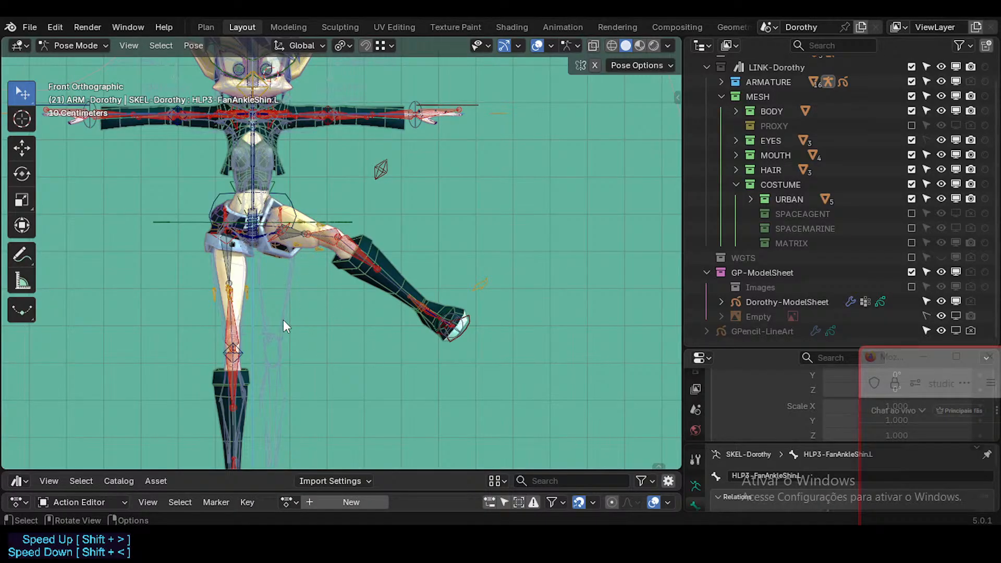
pyautogui.keyDown('shift'); pyautogui.moveTo(308, 210); pyautogui.dragTo(297, 157, button='middle'); pyautogui.keyUp('shift')
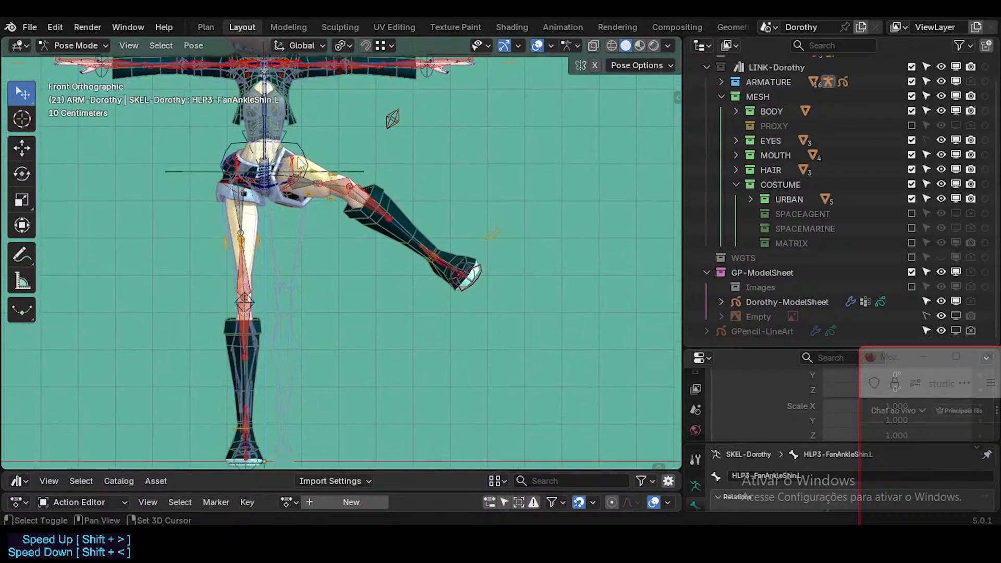
pyautogui.keyDown('shift'); pyautogui.moveTo(307, 243); pyautogui.dragTo(294, 313, button='middle'); pyautogui.keyUp('shift')
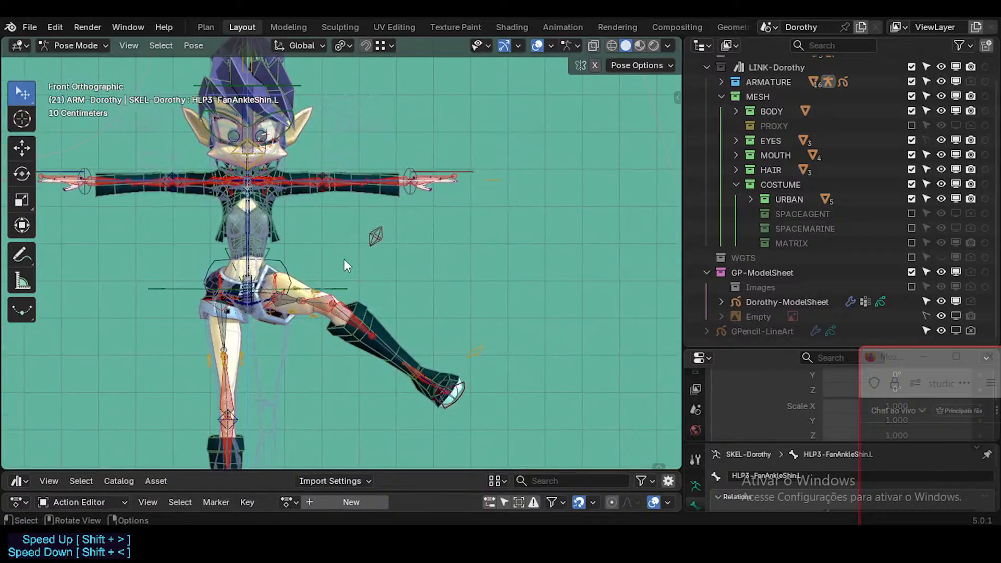
pyautogui.scroll(-2, 317, 255)
pyautogui.scroll(3, 311, 262)
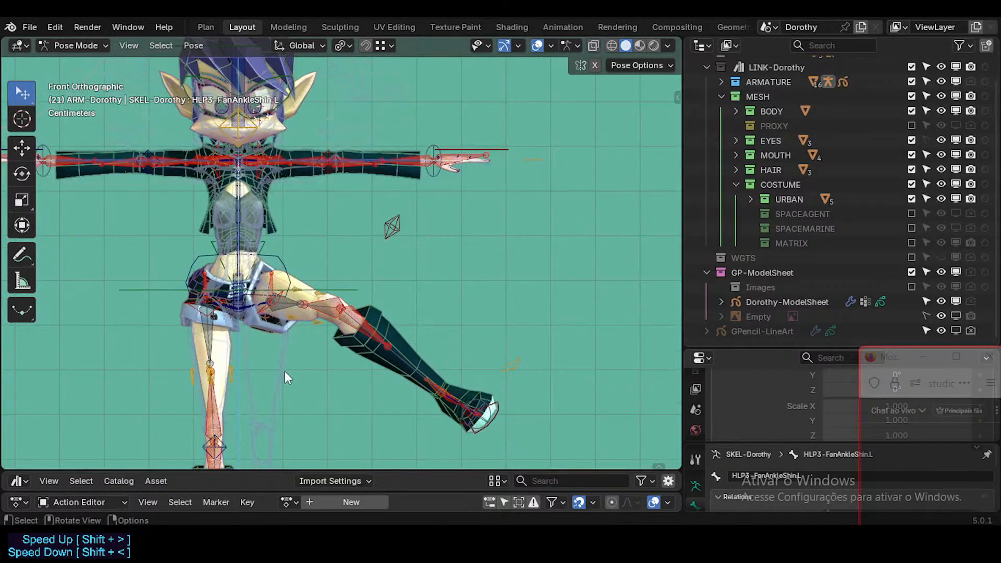
pyautogui.keyDown('shift'); pyautogui.moveTo(285, 371); pyautogui.dragTo(34, 324, button='middle'); pyautogui.keyUp('shift')
pyautogui.moveTo(245, 292); pyautogui.dragTo(268, 291, button='middle')
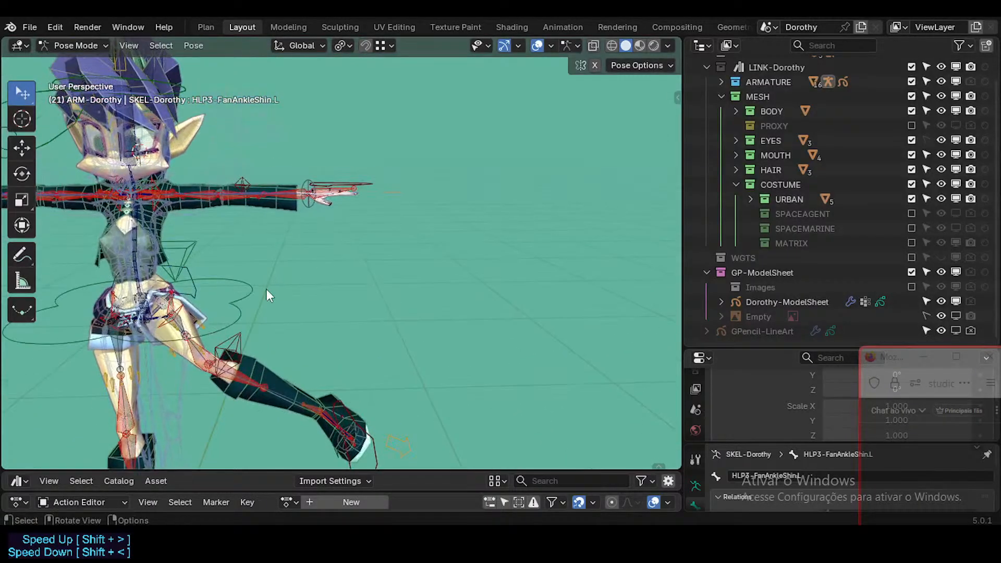
# Step: Disable the GP-ModelSheet collection and return to the front view of the character
pyautogui.click(911, 272)
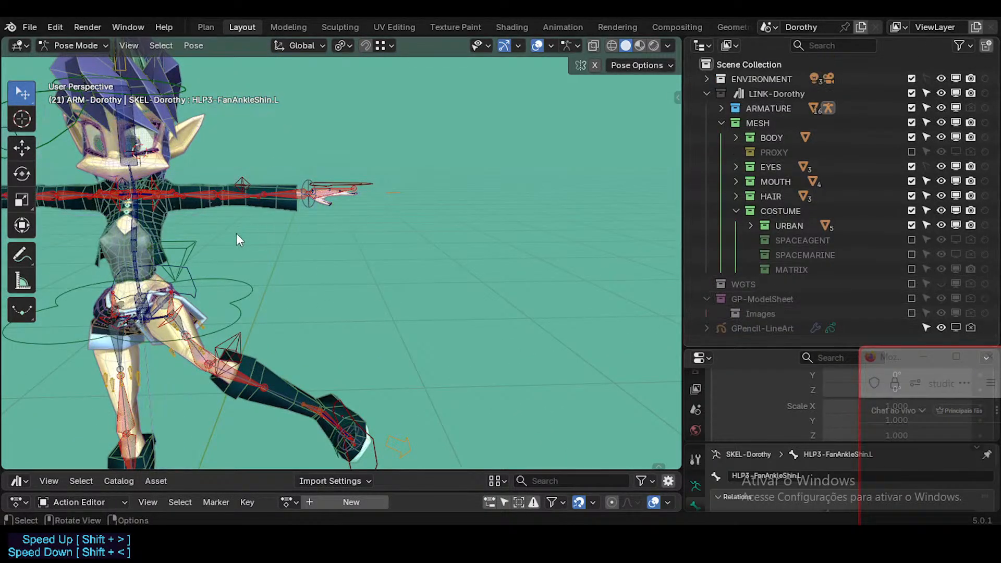
pyautogui.scroll(-2, 236, 233)
pyautogui.press('KP_1')
pyautogui.scroll(6, 236, 236)
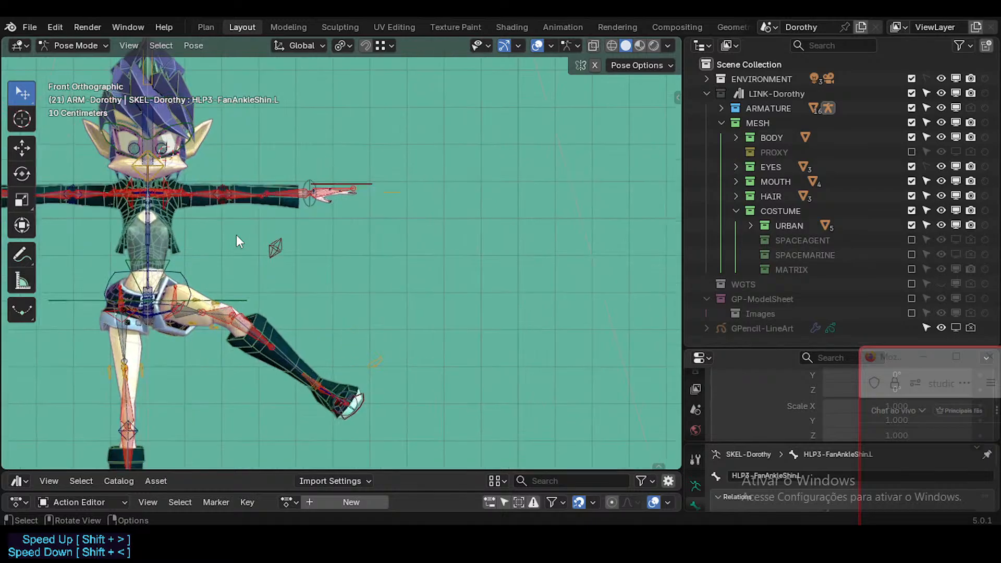
# Step: Move the left foot IK control MTR-IK-Foot.L repeatedly to stretch the raised leg outward and test the knee and hip deformation
pyautogui.keyDown('shift'); pyautogui.moveTo(310, 197); pyautogui.dragTo(292, 228, button='middle'); pyautogui.keyUp('shift')
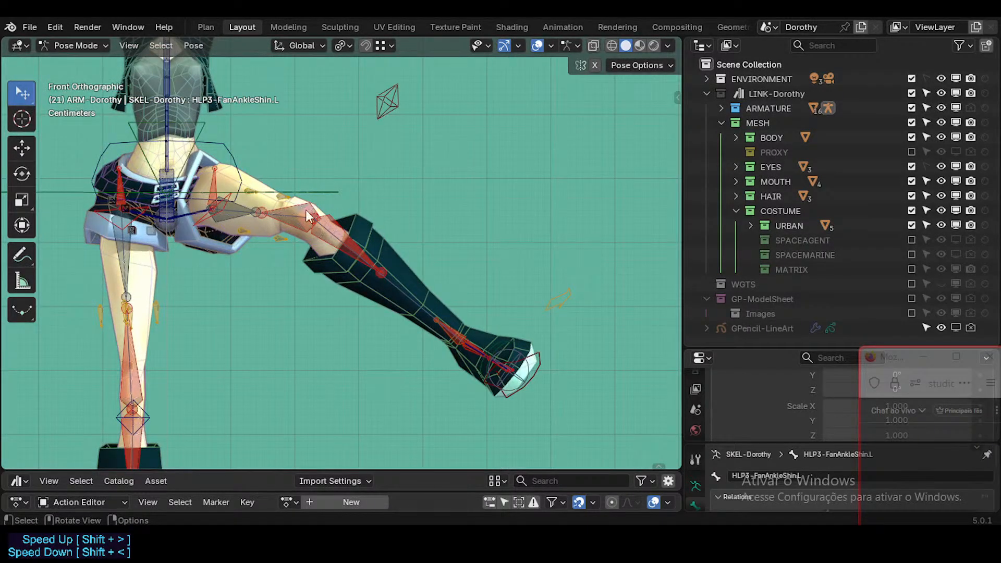
pyautogui.click(546, 362)
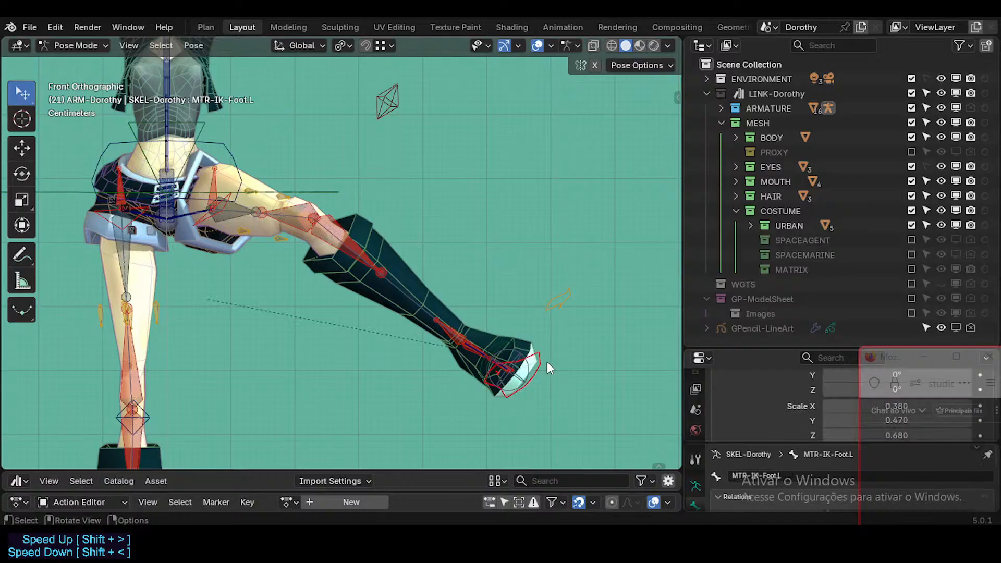
pyautogui.press('g')
pyautogui.click(551, 350)
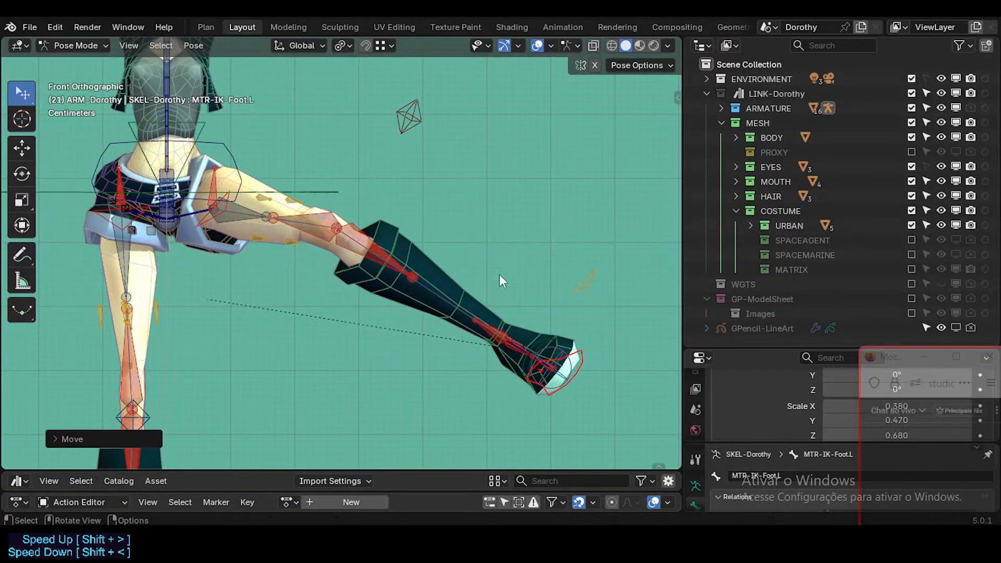
pyautogui.moveTo(498, 275); pyautogui.dragTo(470, 278, button='middle')
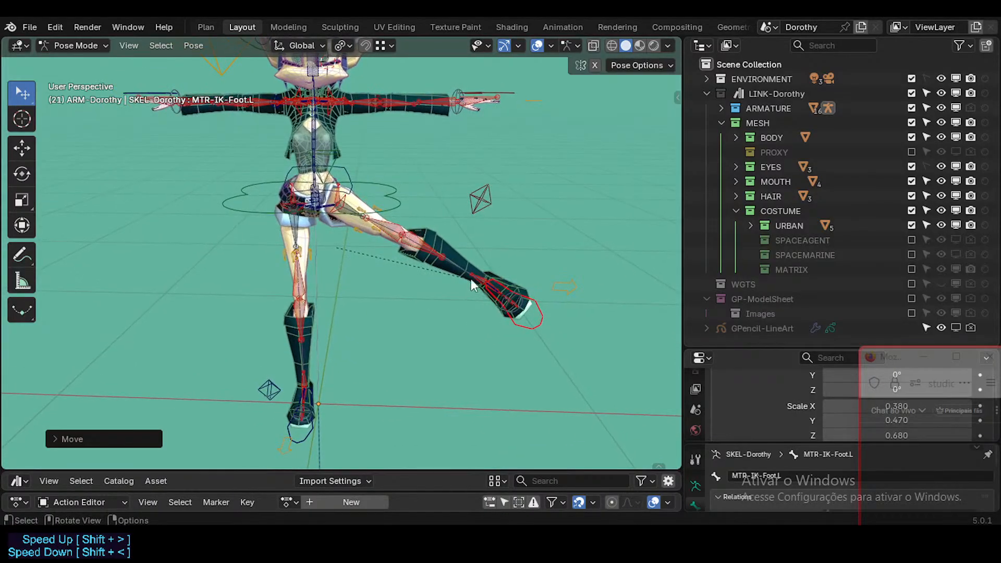
pyautogui.press('g')
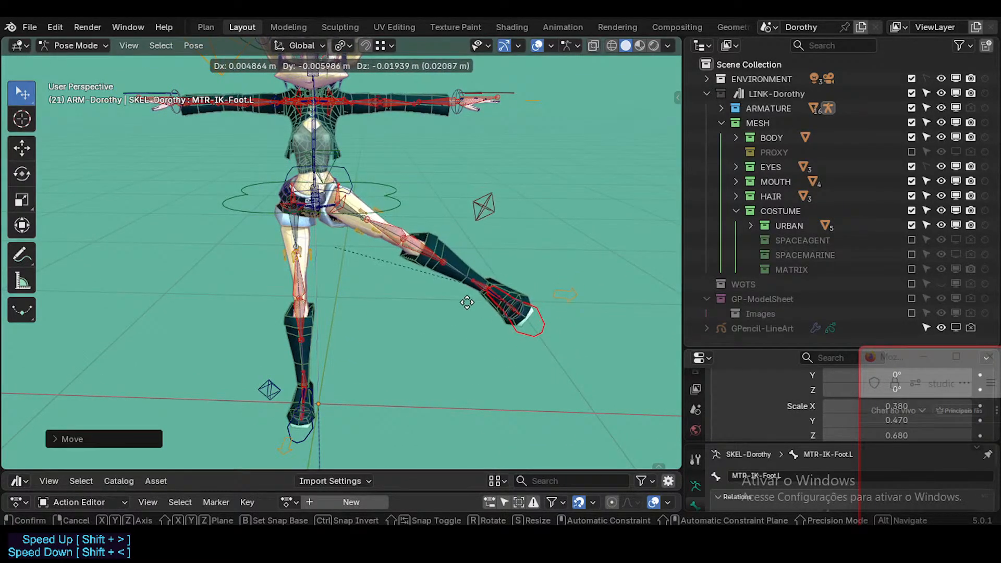
pyautogui.click(479, 283)
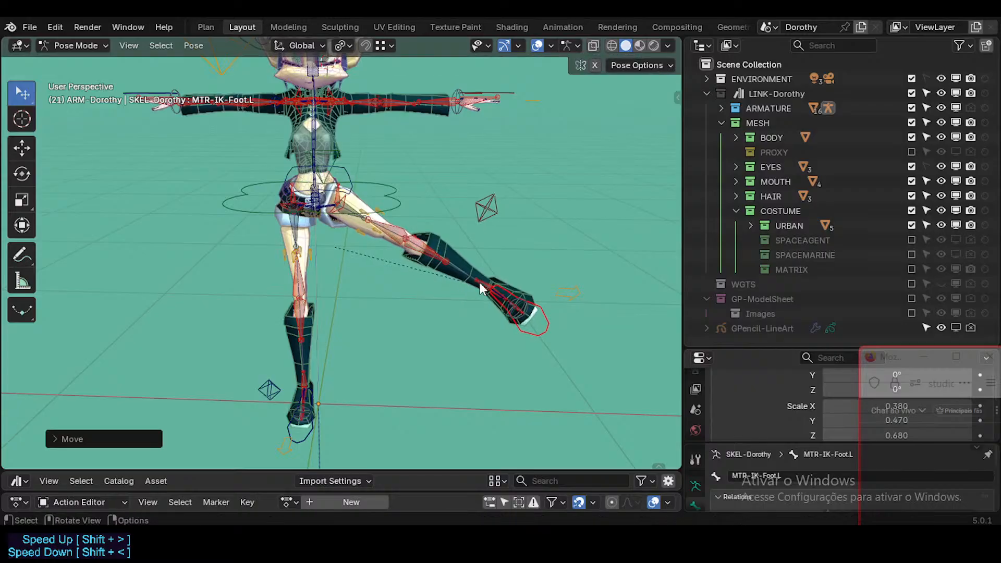
pyautogui.scroll(2, 440, 269)
pyautogui.press('g')
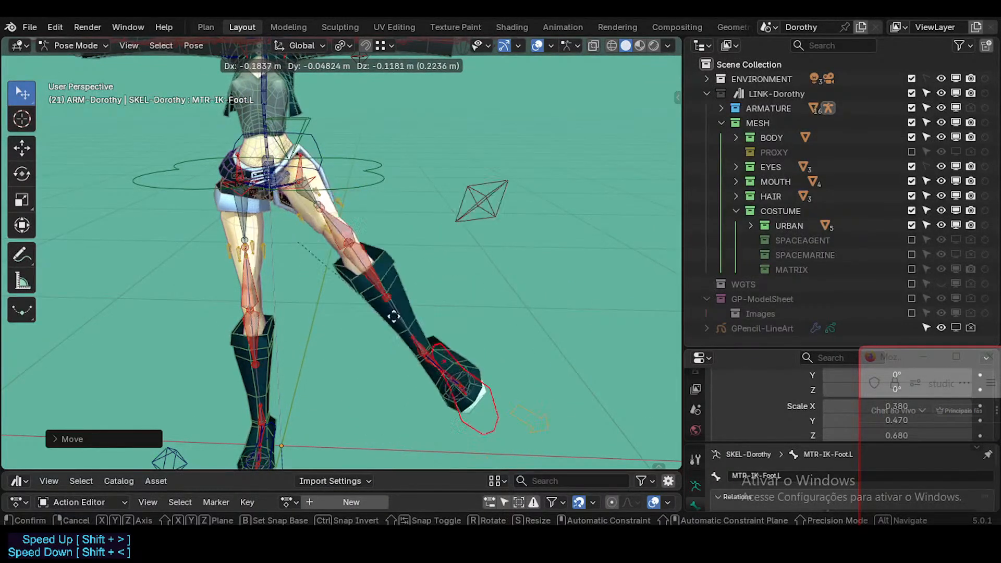
pyautogui.click(328, 204)
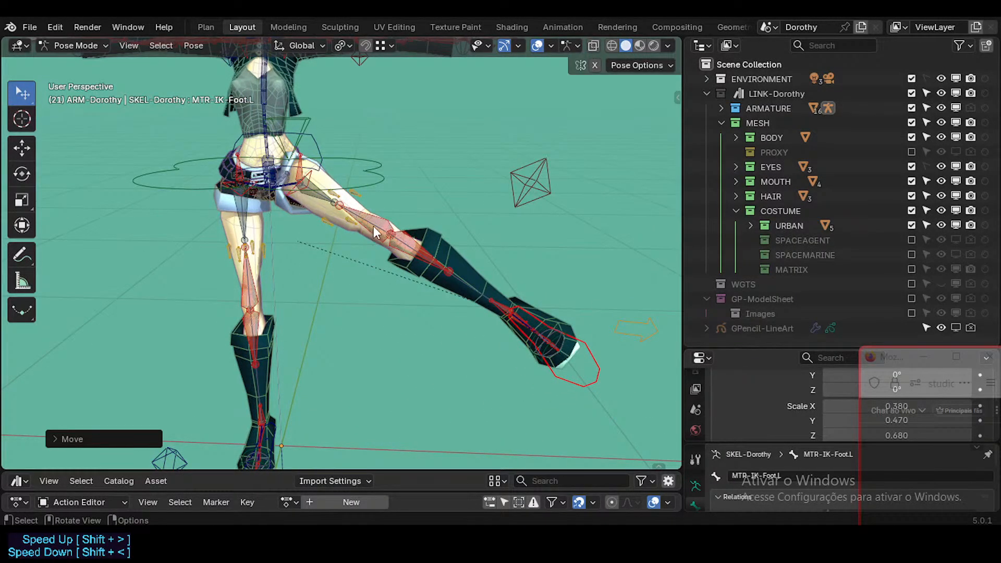
# Step: Examine the face of the 0-Dorothy_Body mesh around the eyes in Edit Mode, comparing its Basis shape with the Object Mode result
pyautogui.moveTo(340, 212); pyautogui.dragTo(386, 194, button='middle')
pyautogui.scroll(5, 365, 177)
pyautogui.scroll(-4, 324, 233)
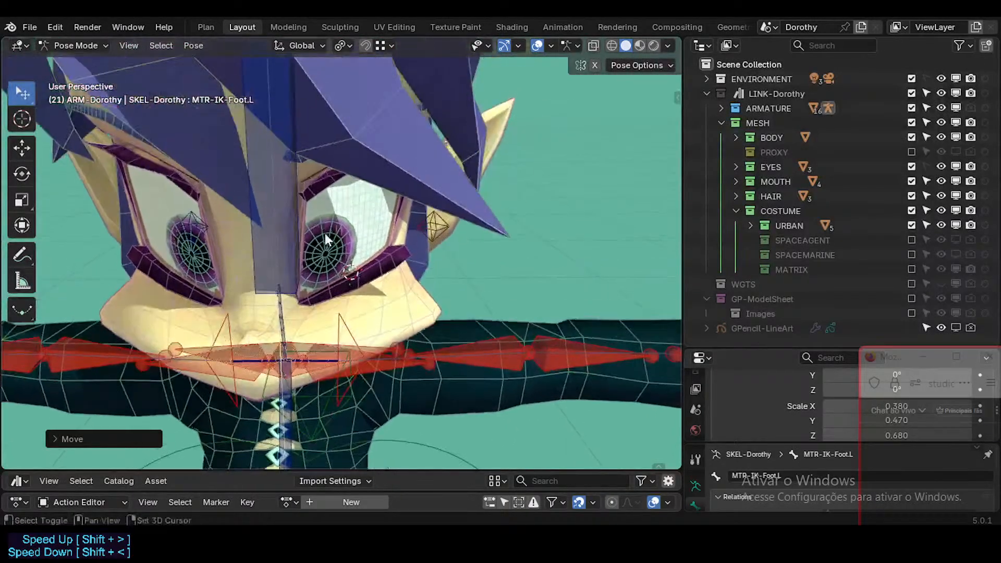
pyautogui.scroll(4, 339, 251)
pyautogui.hotkey('ctrl', 'Tab')
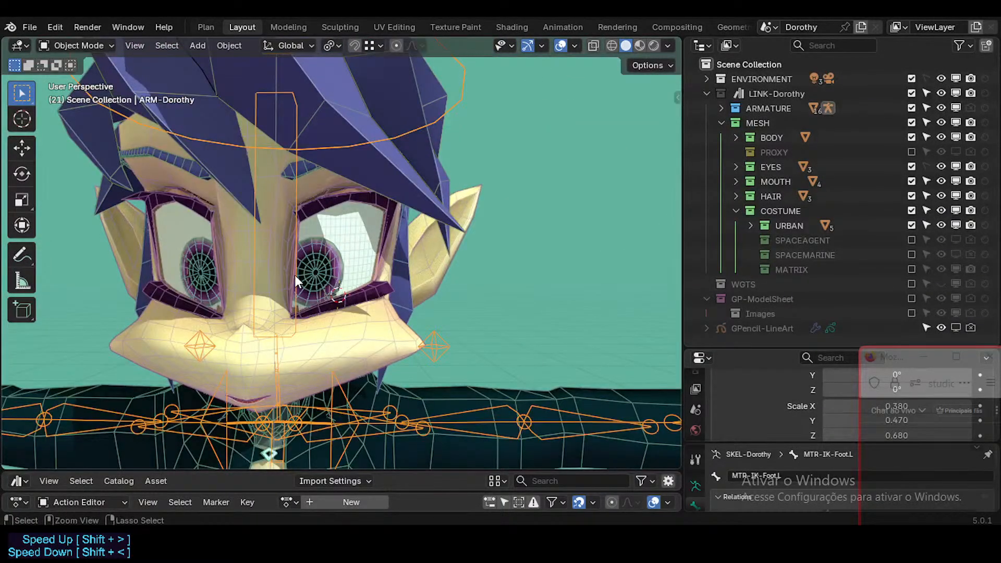
pyautogui.hotkey('ctrl', 'Tab')
pyautogui.hotkey('ctrl', 'Tab')
pyautogui.click(388, 328)
pyautogui.press('Tab')
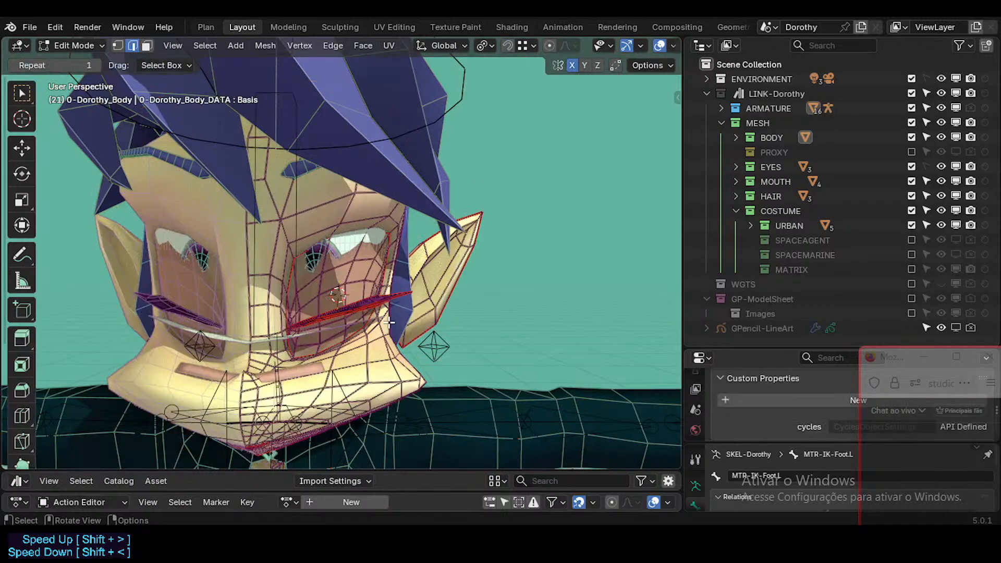
pyautogui.scroll(2, 292, 324)
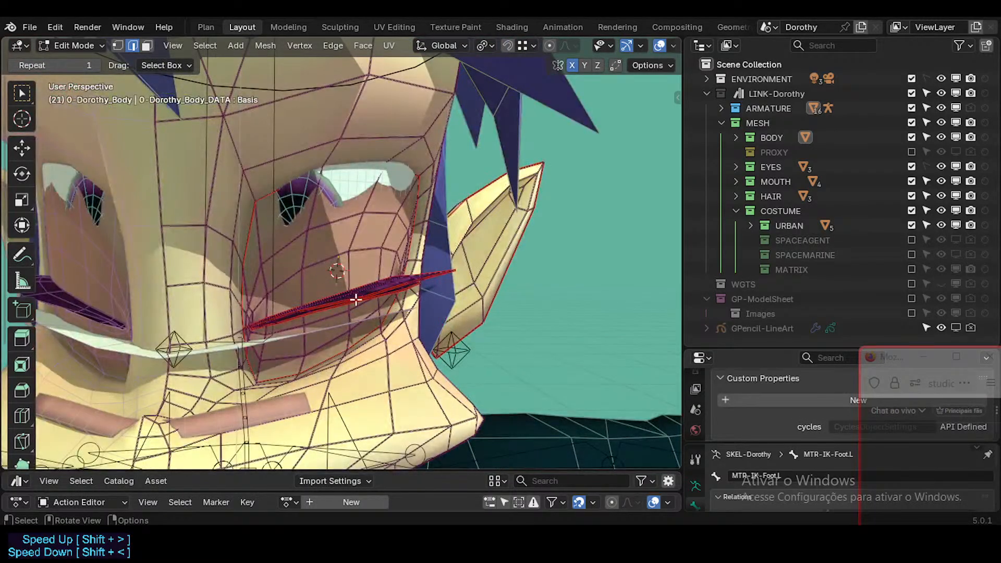
pyautogui.press('Tab')
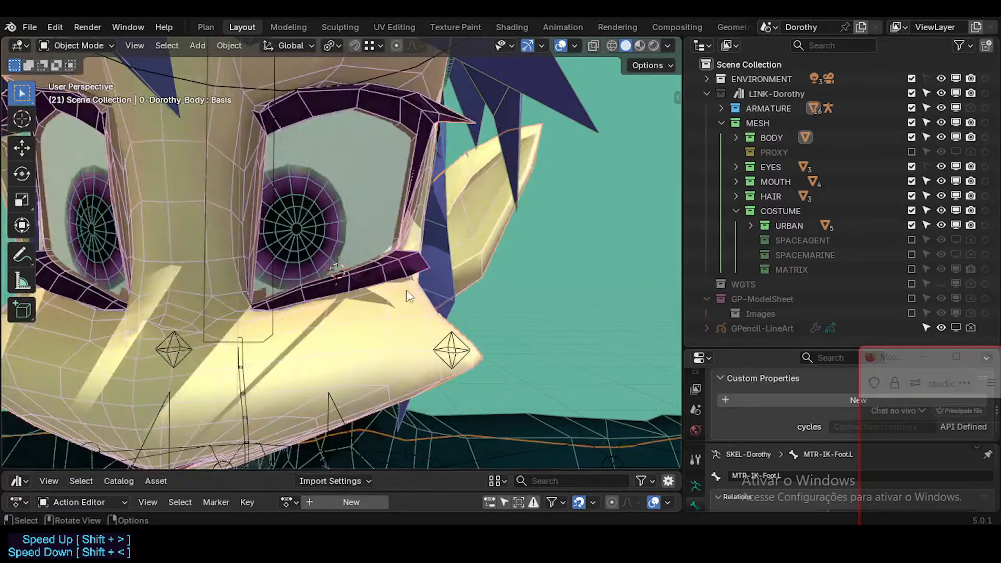
# Step: Un-solo all bone collections of ARM-Dorothy in Pose Mode and open the armature in Edit Mode to show the face bones
pyautogui.click(457, 350)
pyautogui.hotkey('ctrl', 'Tab')
pyautogui.press('q')
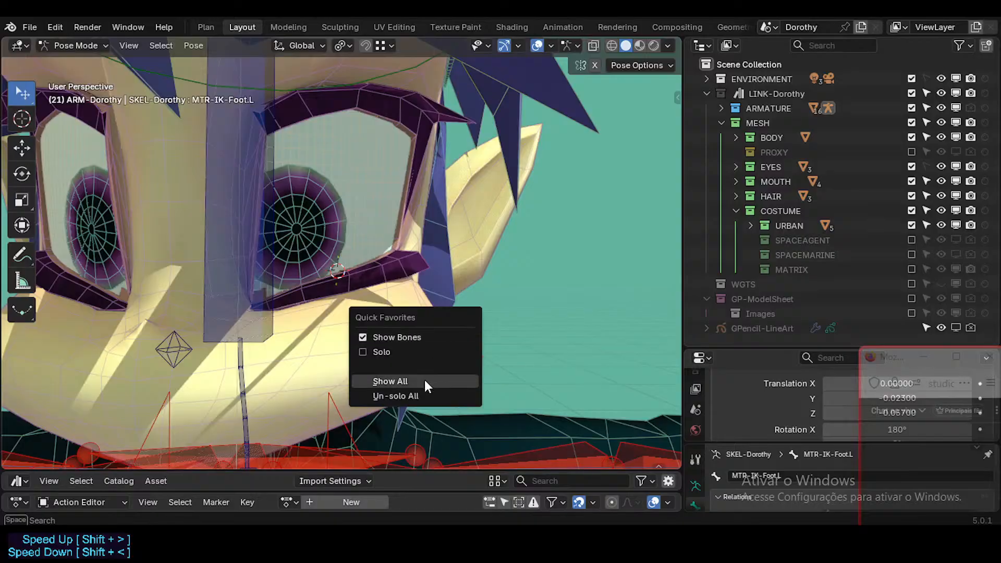
pyautogui.click(417, 396)
pyautogui.press('Tab')
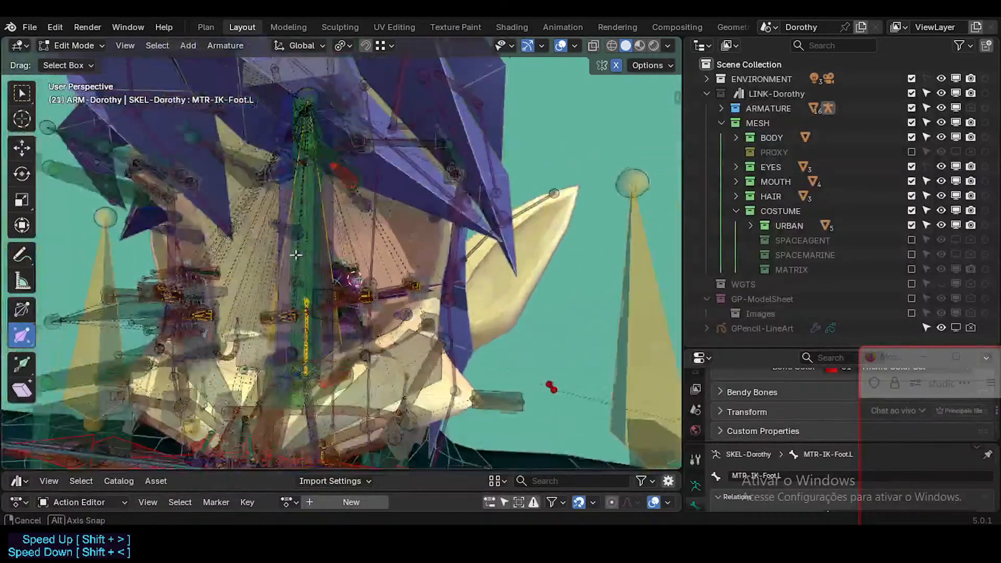
pyautogui.moveTo(296, 254); pyautogui.dragTo(356, 334, button='middle')
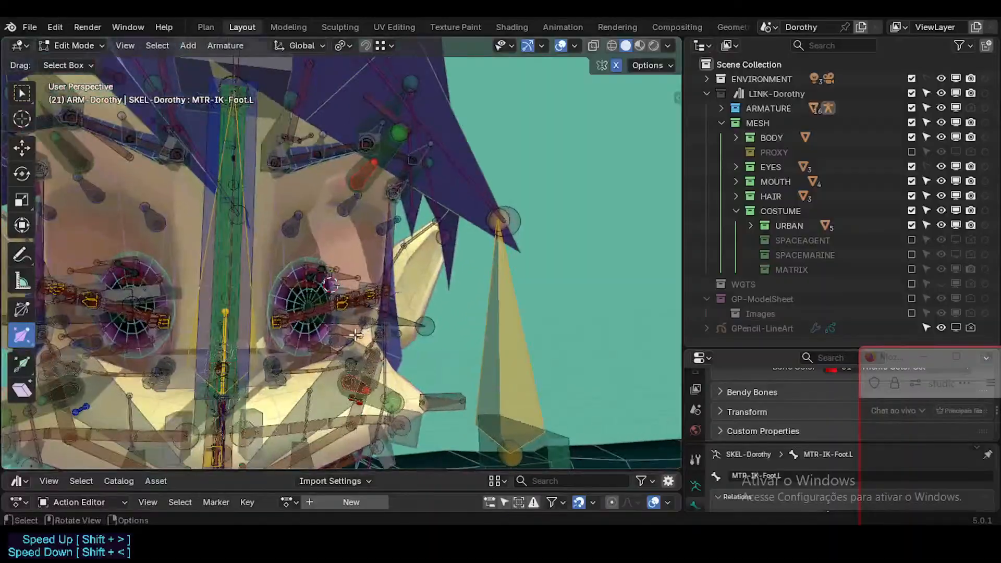
# Step: Reveal all hidden bones and select the left lower-eyelid bones DEF1-Eyelid-Bot.L.001 and DEF1-Eyelid-Bot.L
pyautogui.scroll(2, 355, 334)
pyautogui.hotkey('alt', 'h')
pyautogui.scroll(2, 336, 232)
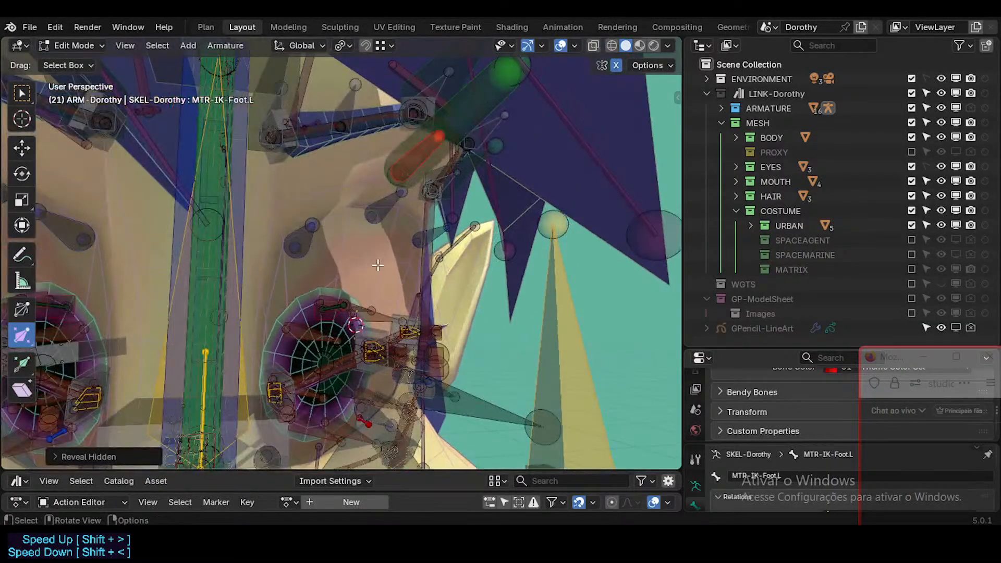
pyautogui.moveTo(377, 265); pyautogui.dragTo(307, 270, button='middle')
pyautogui.click(347, 253)
pyautogui.scroll(5, 387, 270)
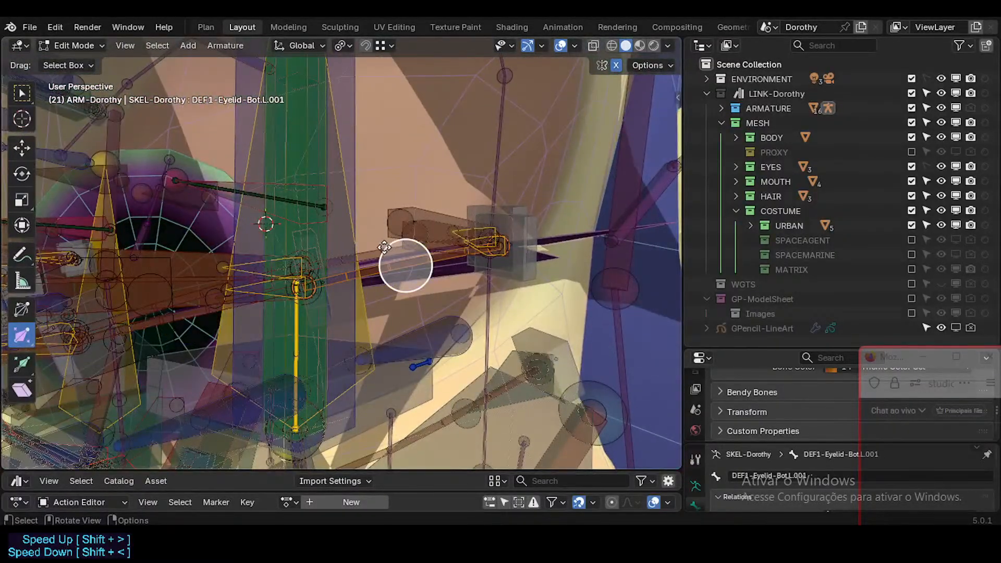
pyautogui.moveTo(389, 265); pyautogui.dragTo(235, 319, button='middle')
pyautogui.click(205, 307)
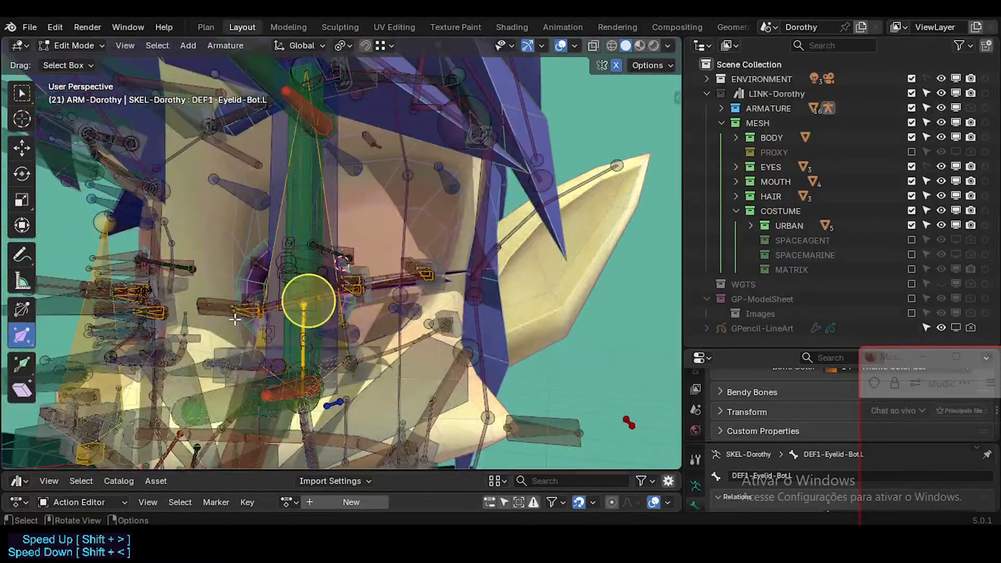
# Step: Select the upper-eyelid control TWK-IK-Eyelid-Top-Mid.L and compare its position in Edit Mode and Pose Mode
pyautogui.moveTo(400, 260); pyautogui.dragTo(355, 289, button='middle')
pyautogui.moveTo(397, 218); pyautogui.dragTo(343, 214, button='middle')
pyautogui.click(343, 214)
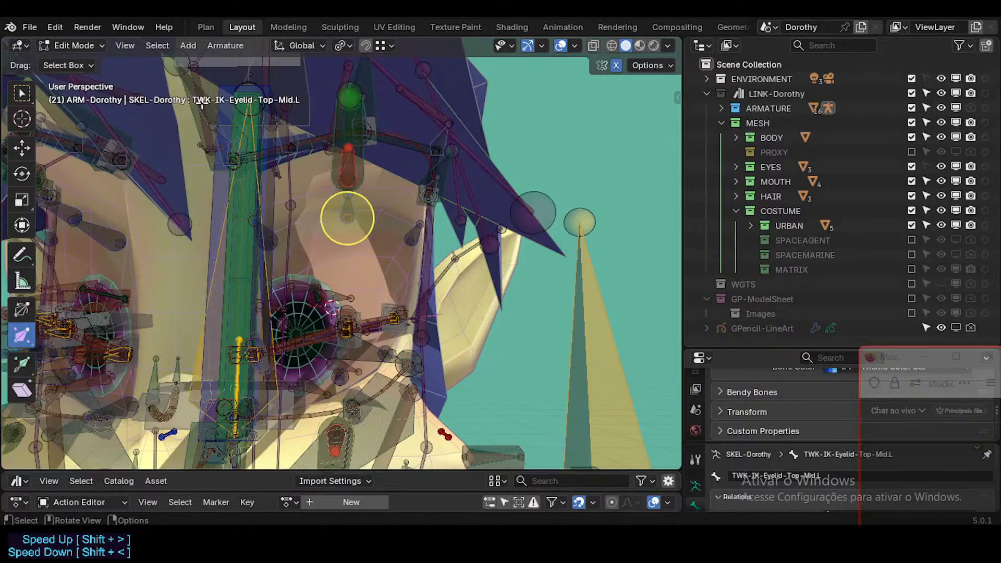
pyautogui.moveTo(368, 189); pyautogui.dragTo(293, 184, button='middle')
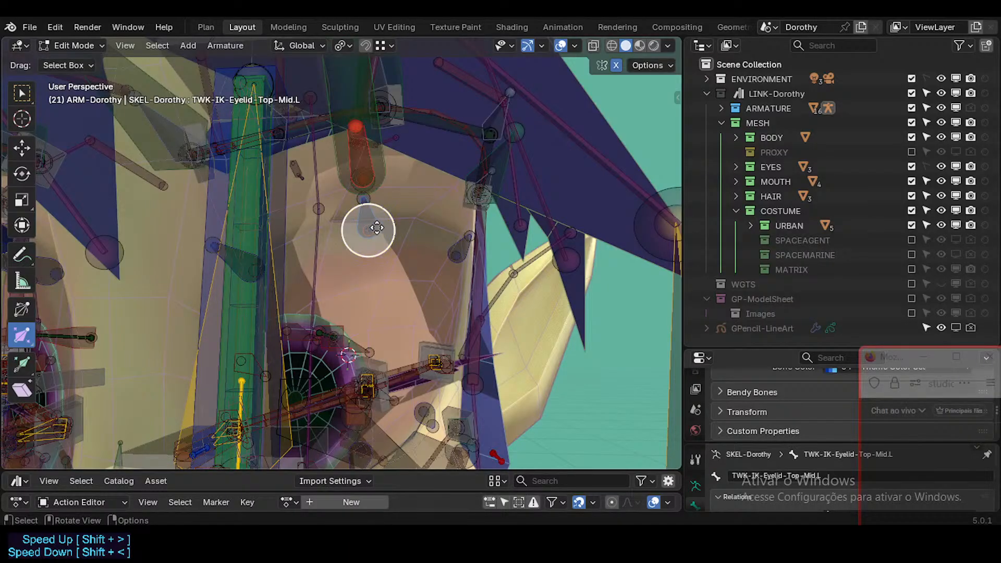
pyautogui.hotkey('ctrl', 'Tab')
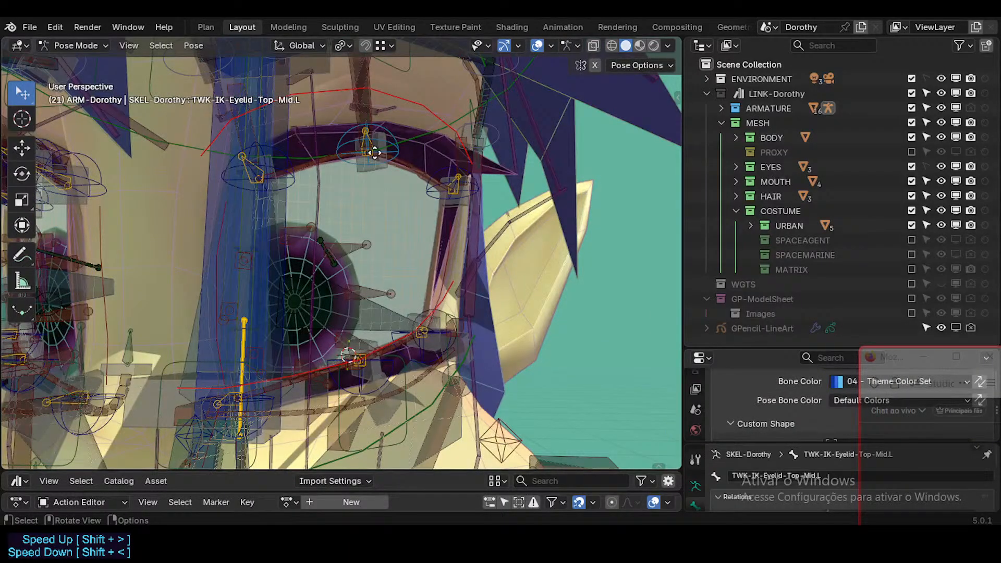
pyautogui.scroll(3, 374, 152)
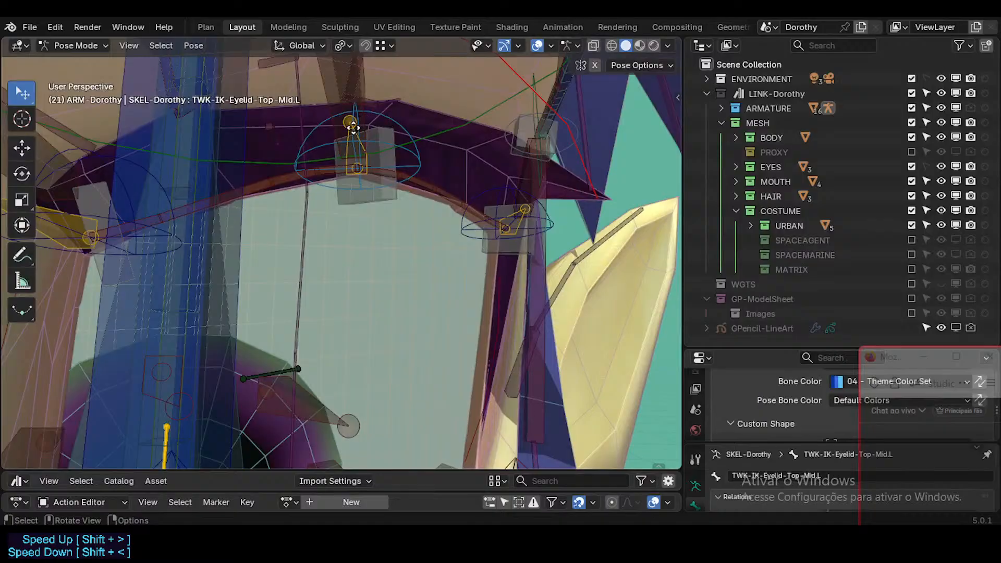
# Step: Select WARP-Eyelid-Top-Mid.L among the overlapping upper-eyelid bones in Pose Mode, try moving it, and return to Edit Mode
pyautogui.click(344, 148)
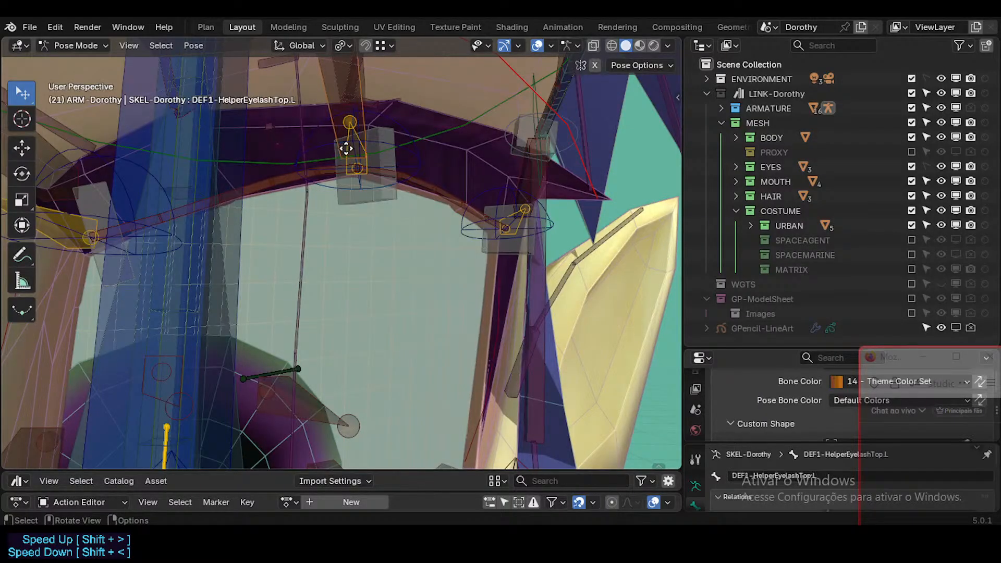
pyautogui.click(345, 149)
pyautogui.press('g')
pyautogui.rightClick(348, 171)
pyautogui.press('Tab')
pyautogui.scroll(-4, 345, 260)
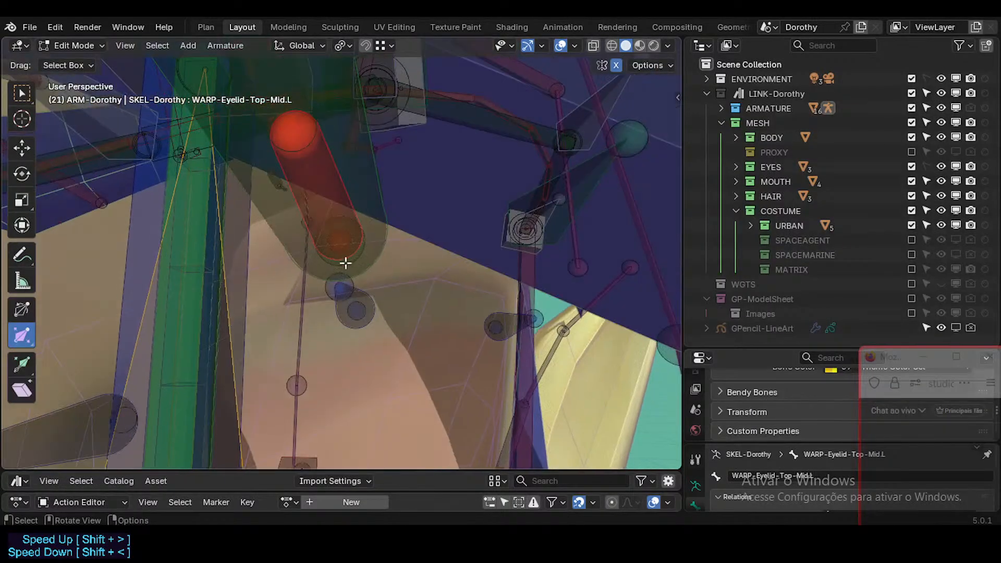
# Step: Inspect the parent relations of the upper eyelash bones DEF1-EyelashTop.L.001 and DEF1-HelperEyelashTop.L
pyautogui.keyDown('shift'); pyautogui.moveTo(344, 263); pyautogui.dragTo(346, 96, button='middle'); pyautogui.keyUp('shift')
pyautogui.scroll(-3, 346, 96)
pyautogui.moveTo(354, 252); pyautogui.dragTo(338, 352, button='middle')
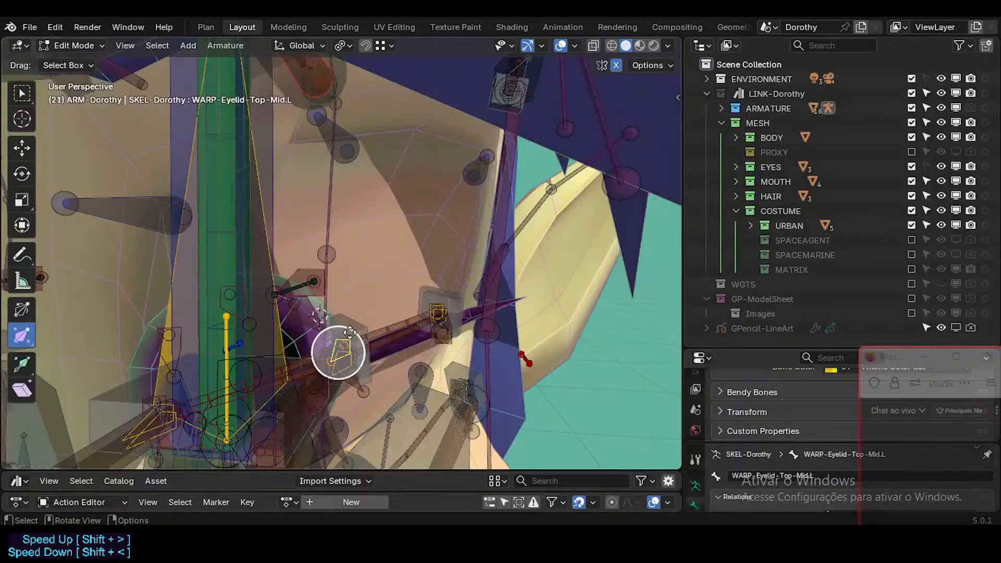
pyautogui.scroll(3, 341, 352)
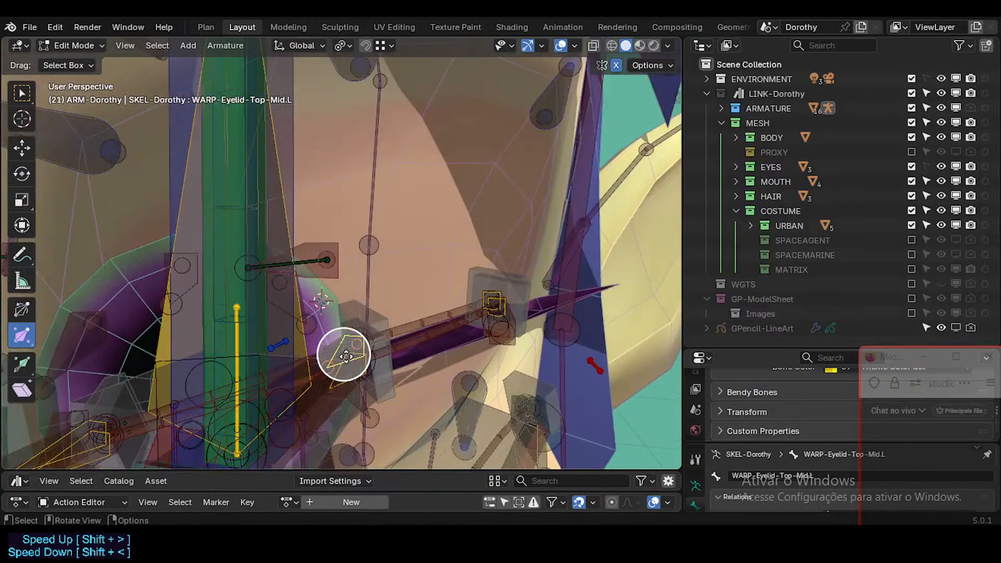
pyautogui.moveTo(346, 356); pyautogui.dragTo(280, 345, button='middle')
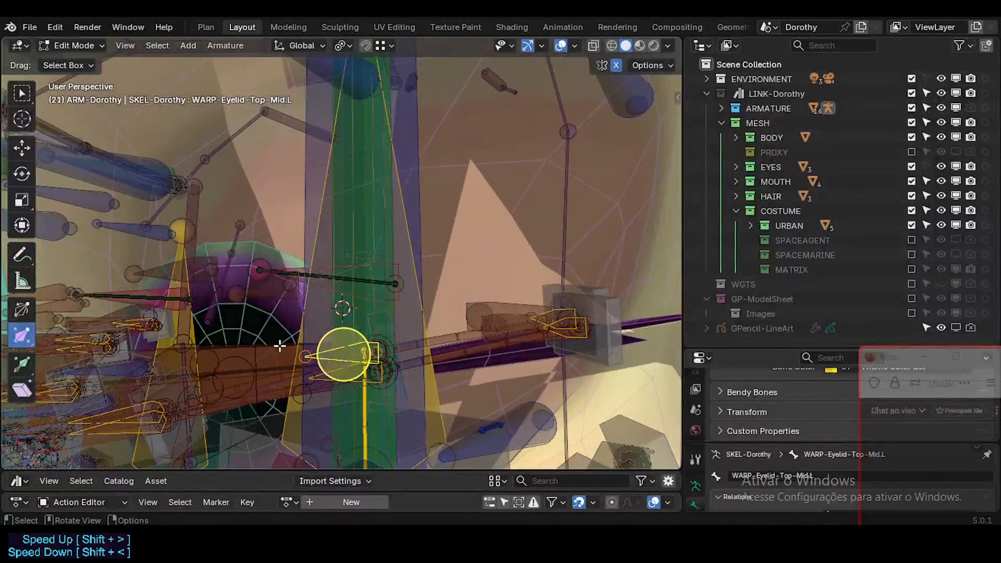
pyautogui.click(280, 346)
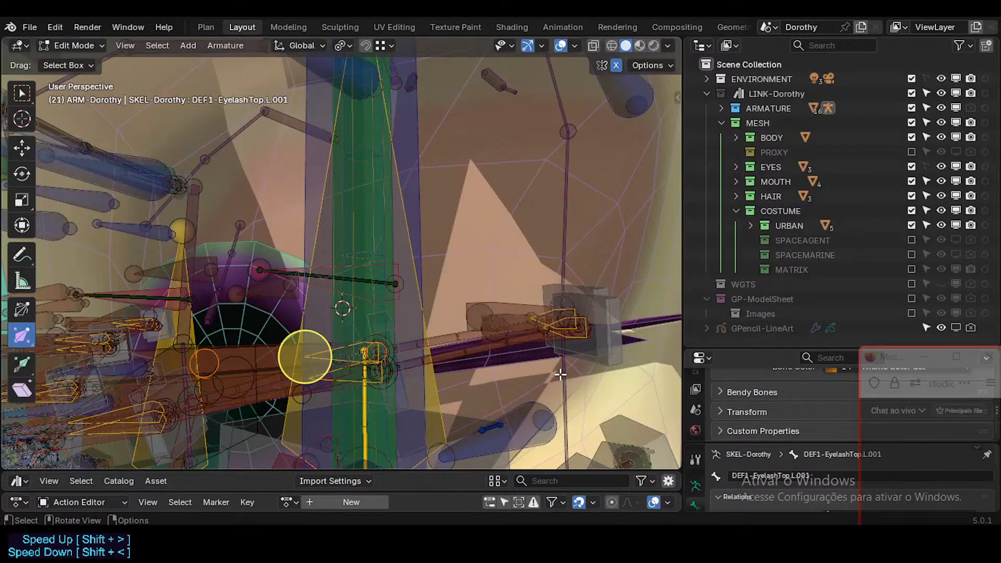
pyautogui.moveTo(761, 348); pyautogui.dragTo(758, 208)
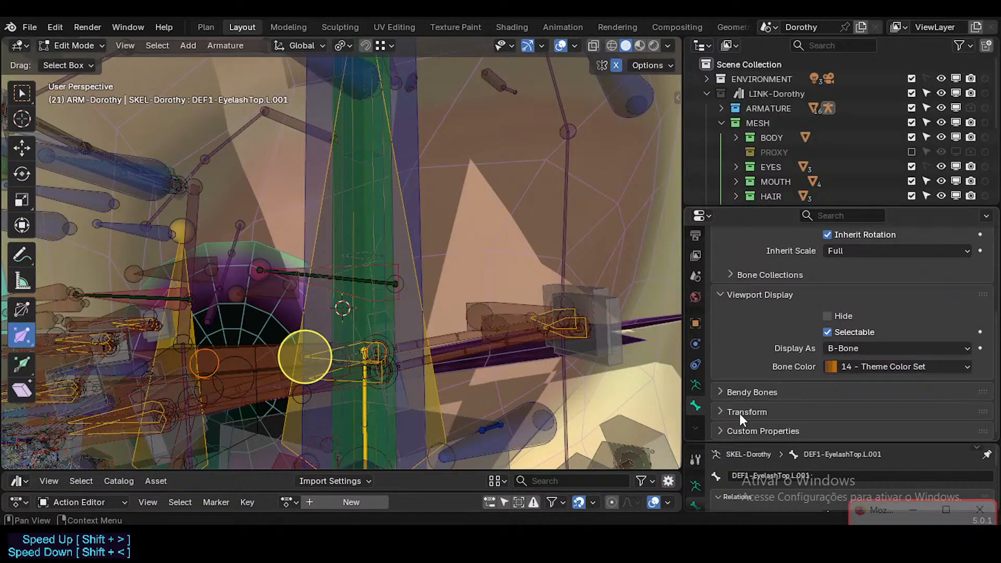
pyautogui.scroll(4, 760, 318)
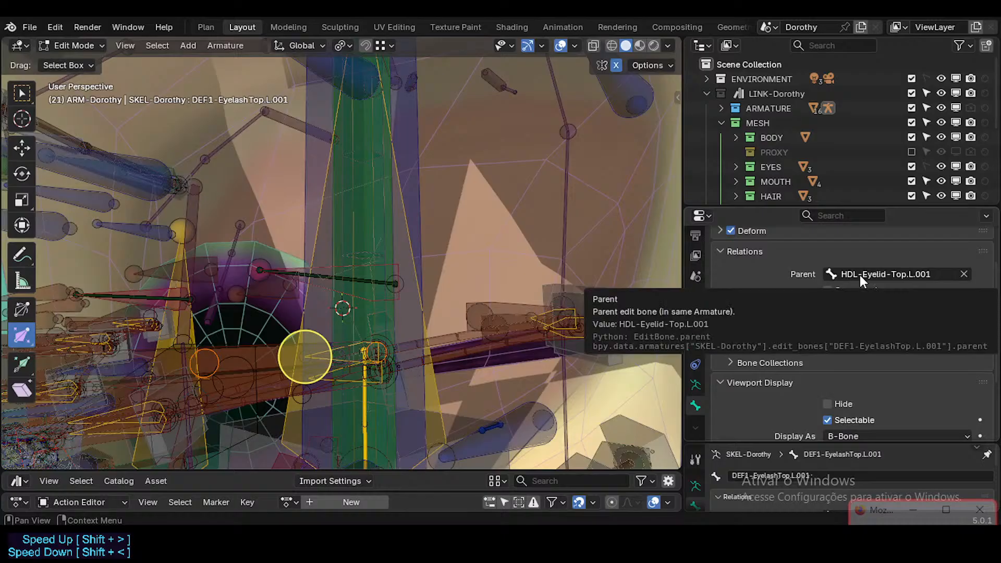
pyautogui.moveTo(337, 319); pyautogui.dragTo(324, 361, button='middle')
pyautogui.click(282, 361)
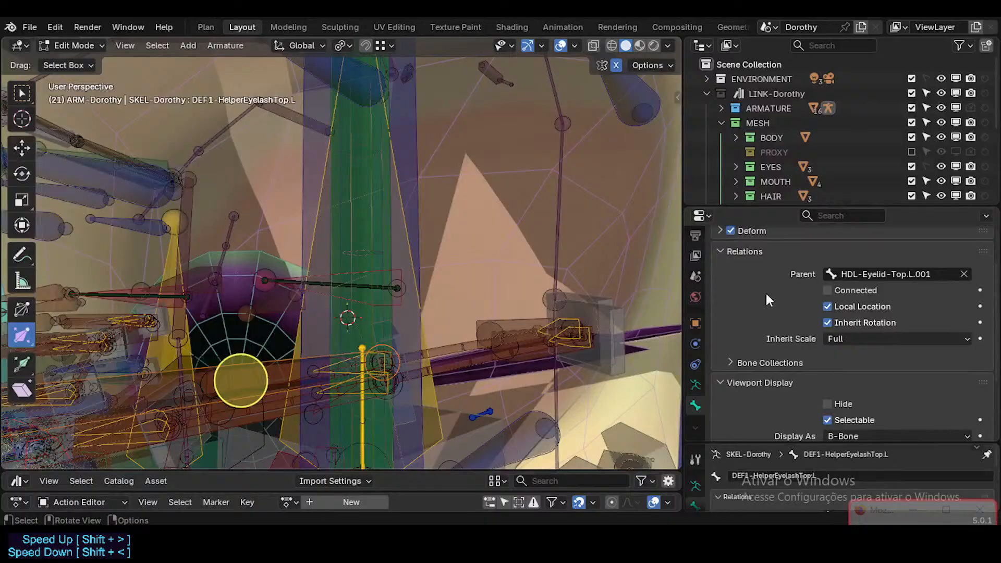
# Step: Select the eyelid handle bone HDL-Eyelid-Top.L.001 and try moving and rotating it to show its influence on the bendy eyelid bones
pyautogui.moveTo(393, 280); pyautogui.dragTo(314, 339, button='middle')
pyautogui.click(339, 317)
pyautogui.click(276, 364)
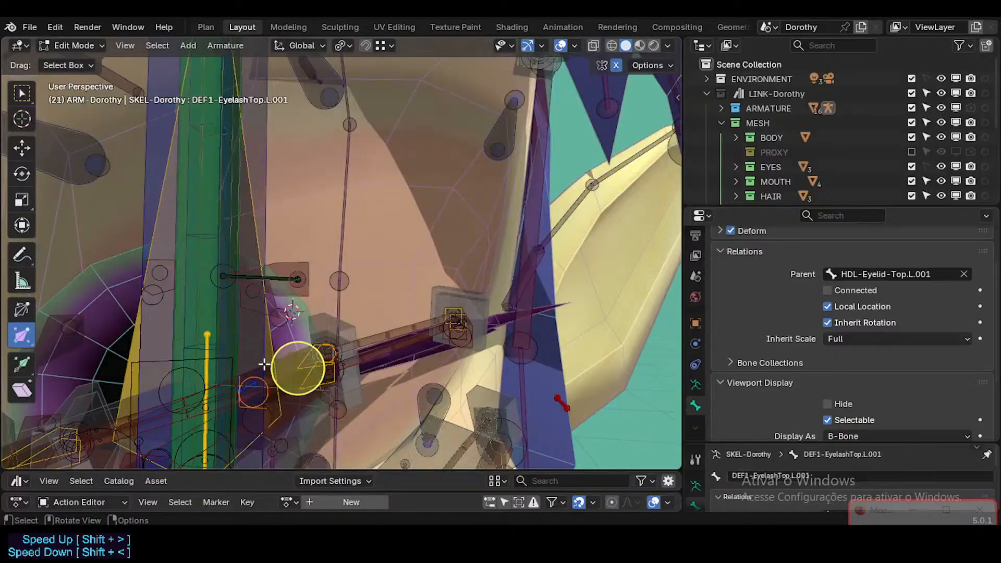
pyautogui.click(319, 312)
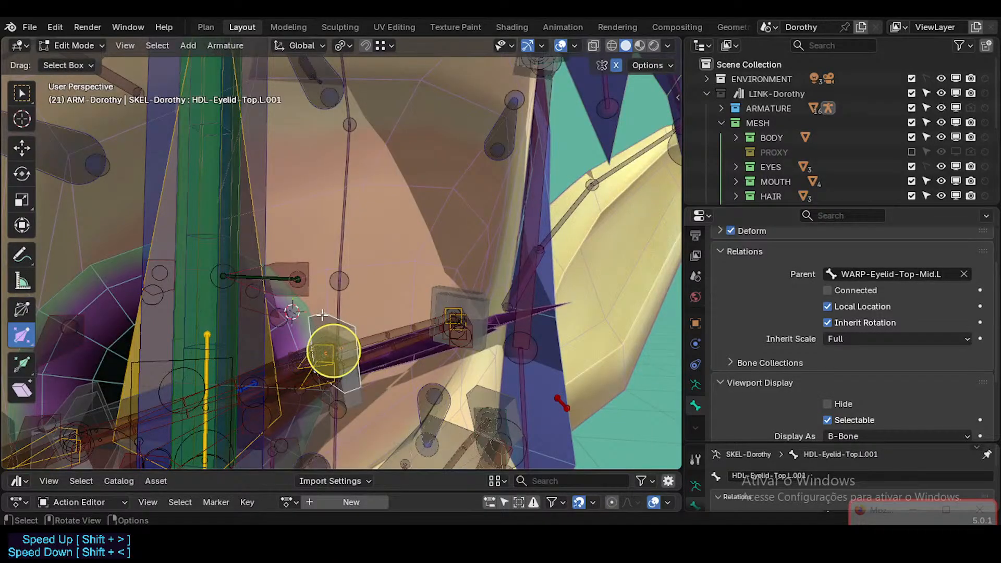
pyautogui.moveTo(322, 315); pyautogui.dragTo(350, 320, button='middle')
pyautogui.press('g')
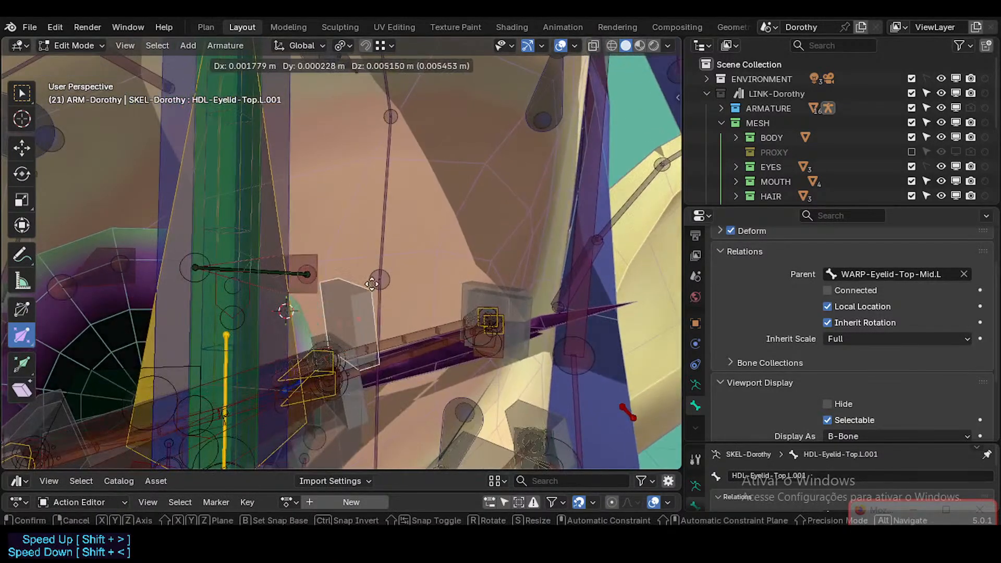
pyautogui.press('r')
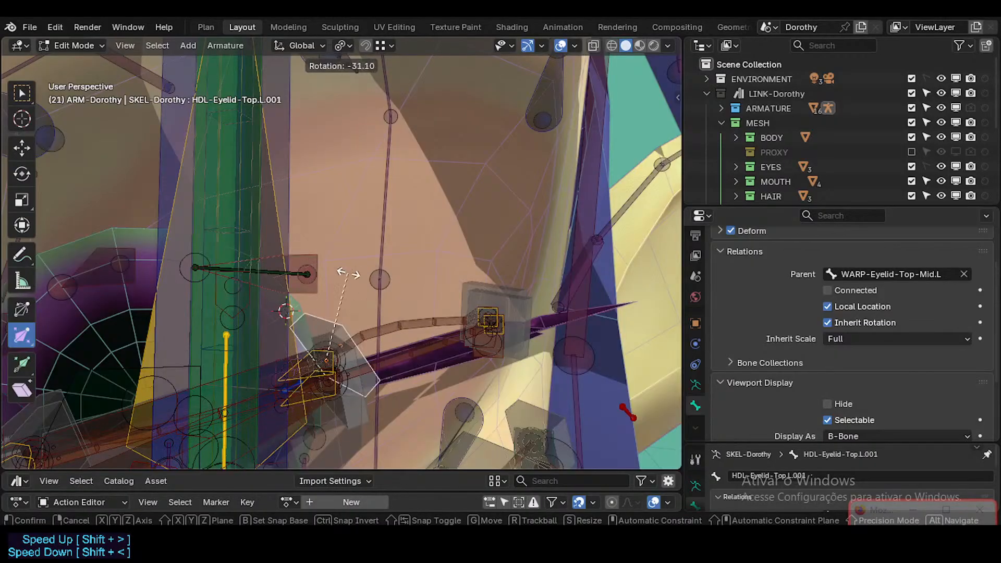
pyautogui.rightClick(388, 320)
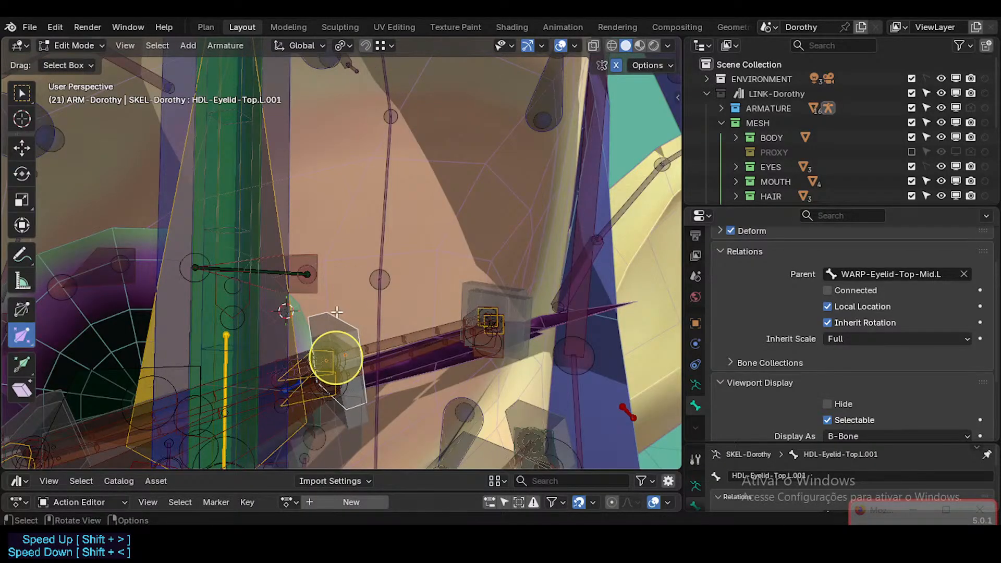
pyautogui.press('g')
pyautogui.rightClick(328, 292)
pyautogui.scroll(-1, 347, 304)
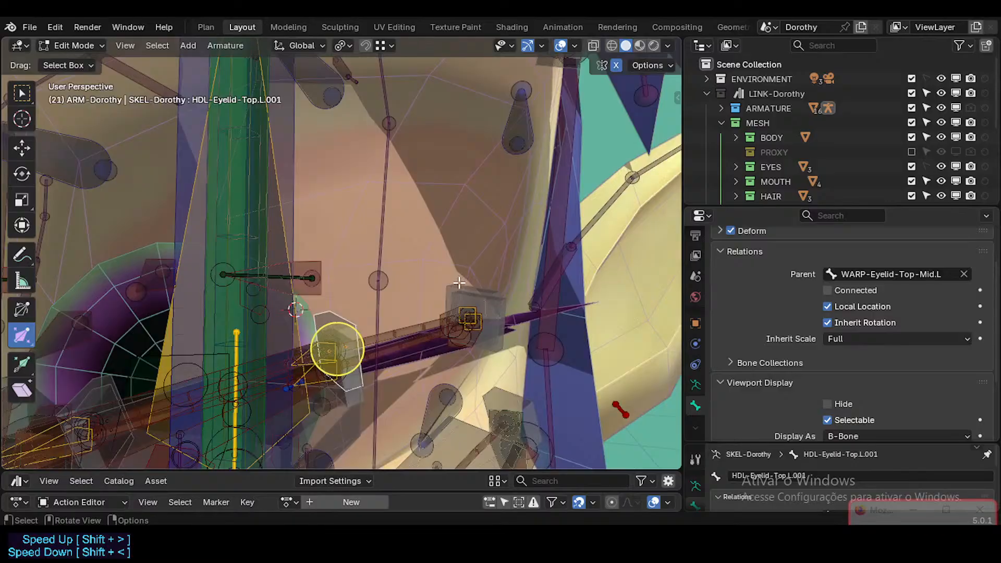
# Step: Try moving DEF1-Eyelid-Top.L.001 and its handle HDL-Eyelid-Top.L.001, then check the handle's parent bone
pyautogui.moveTo(458, 283); pyautogui.dragTo(393, 324, button='middle')
pyautogui.click(390, 325)
pyautogui.press('g')
pyautogui.rightClick(335, 314)
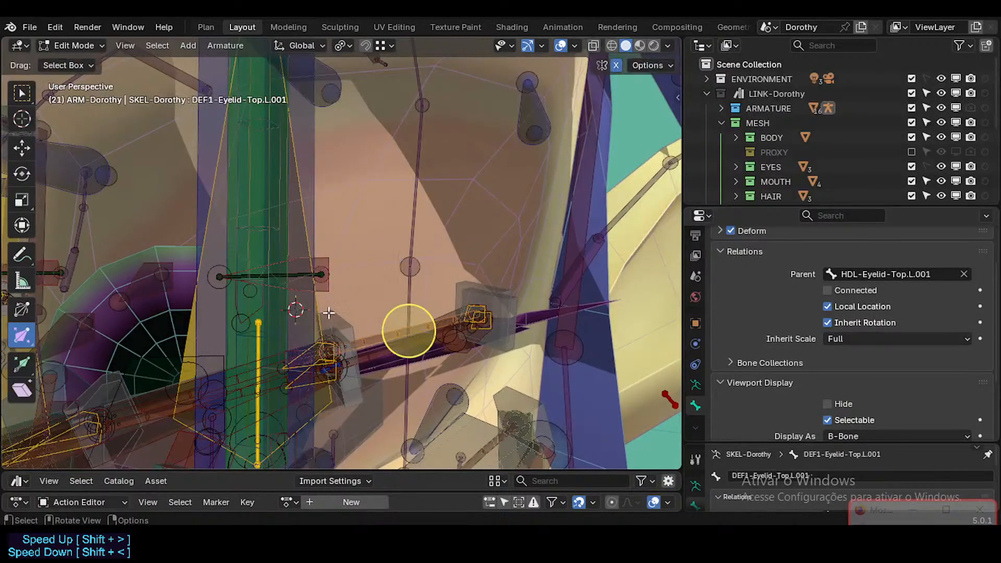
pyautogui.click(328, 313)
pyautogui.press('g')
pyautogui.rightClick(365, 280)
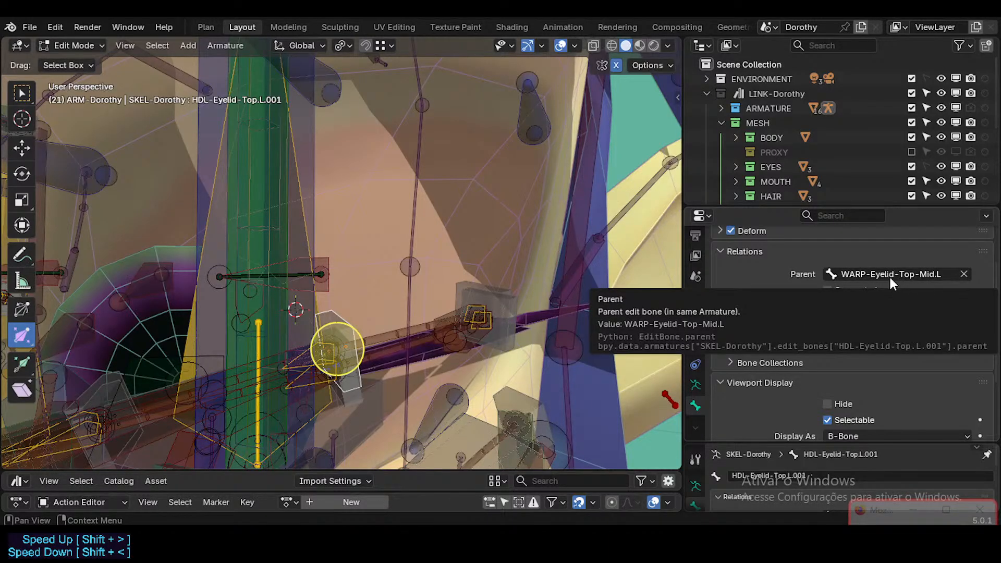
# Step: Select WARP-Eyelid-Top-Mid.L among the overlapping bones at the middle of the upper eyelid and check its parent relation
pyautogui.moveTo(383, 334); pyautogui.dragTo(315, 347, button='middle')
pyautogui.scroll(2, 289, 357)
pyautogui.click(318, 346)
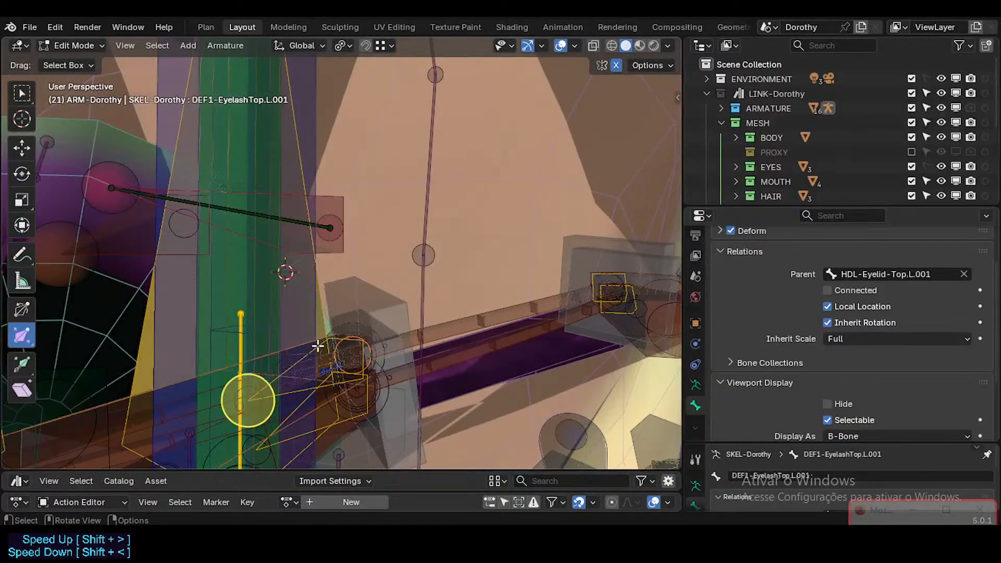
pyautogui.click(317, 345)
pyautogui.click(318, 346)
pyautogui.click(318, 346)
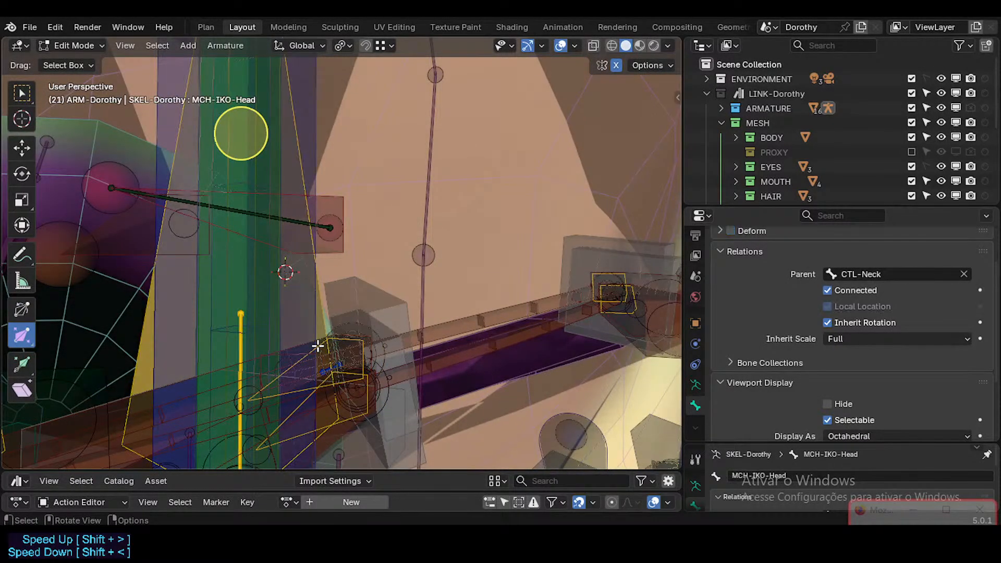
pyautogui.click(318, 345)
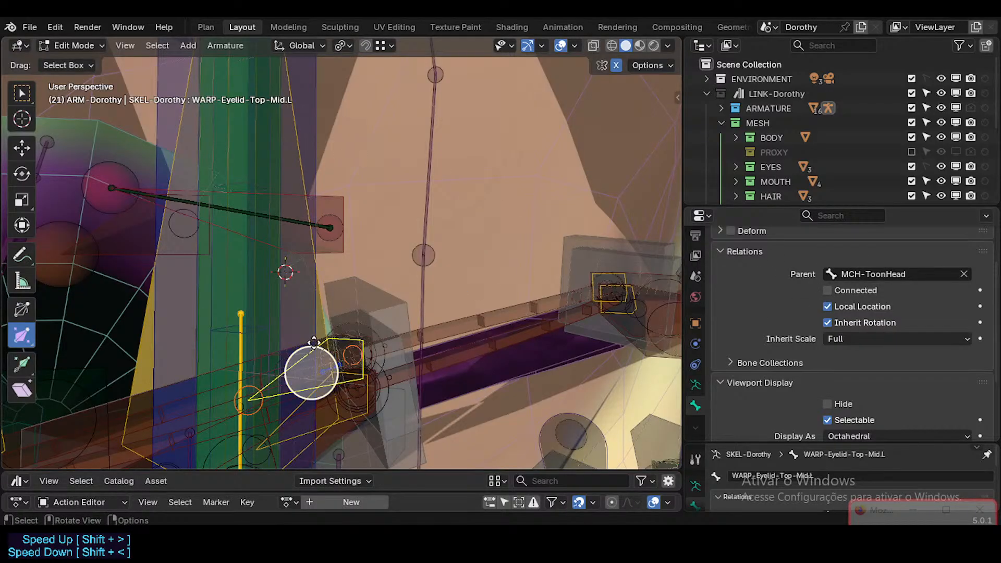
# Step: Compare the Copy Transforms constraints of WARP-Eyelid-Top-Mid.L and TWK-IK-Eyelid-Top-Mid.L in Pose Mode
pyautogui.moveTo(310, 313); pyautogui.dragTo(655, 381, button='middle')
pyautogui.hotkey('ctrl', 'Tab')
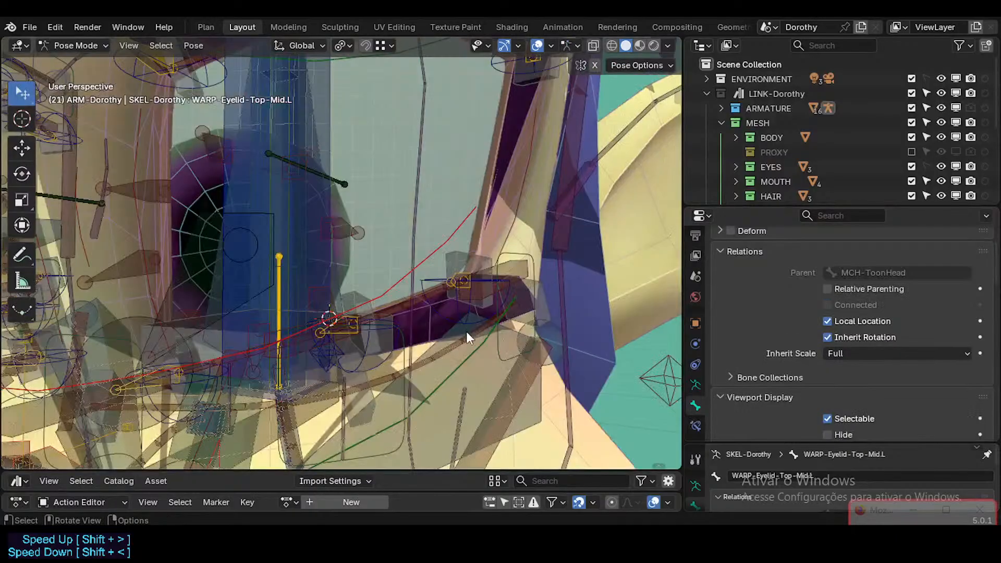
pyautogui.click(695, 425)
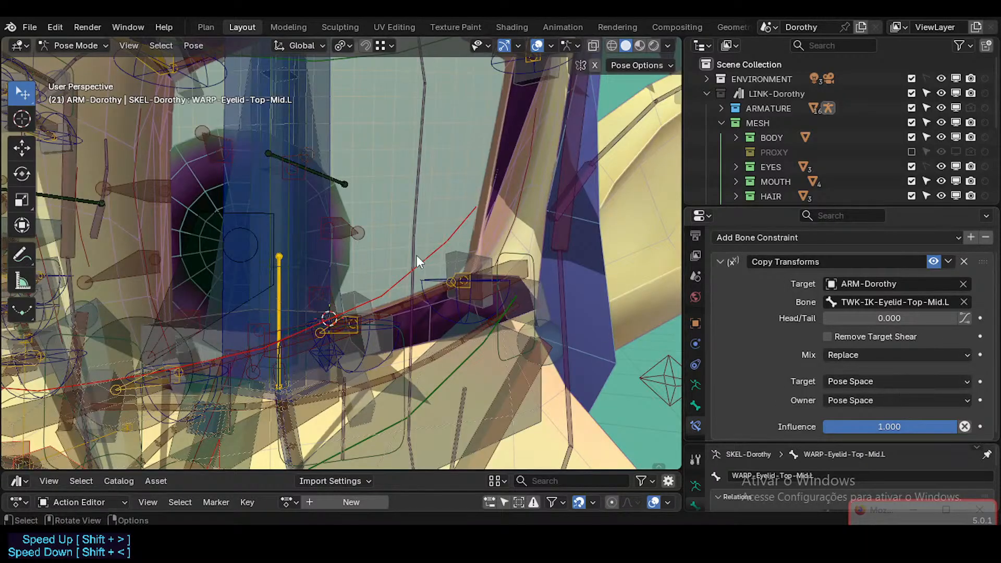
pyautogui.moveTo(417, 256); pyautogui.dragTo(424, 296, button='middle')
pyautogui.scroll(-2, 380, 255)
pyautogui.moveTo(434, 152); pyautogui.dragTo(393, 127, button='middle')
pyautogui.click(394, 114)
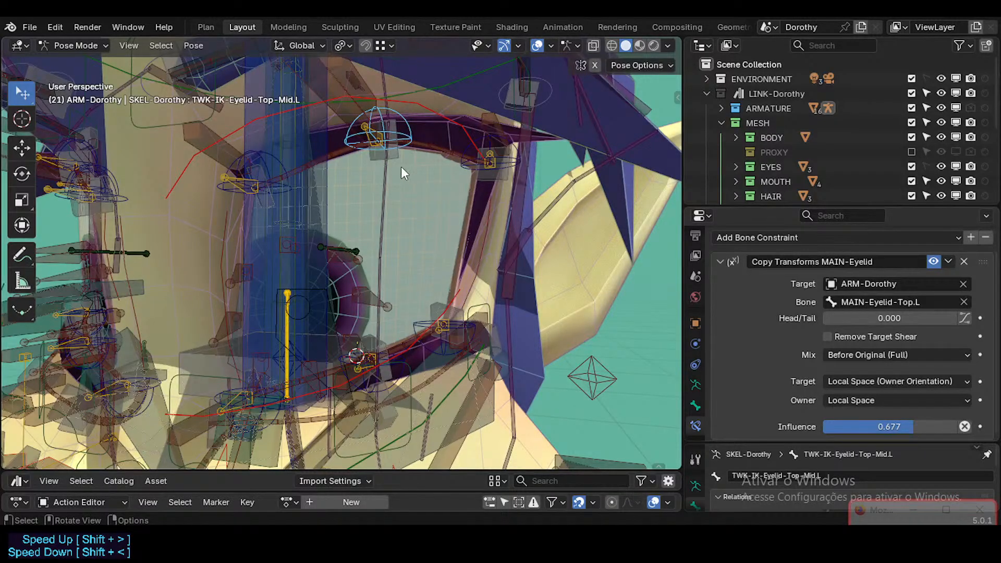
# Step: Try moving TWK-IK-Eyelid-Top-Mid.L down along the Z axis in Edit Mode and undo the move
pyautogui.press('Tab')
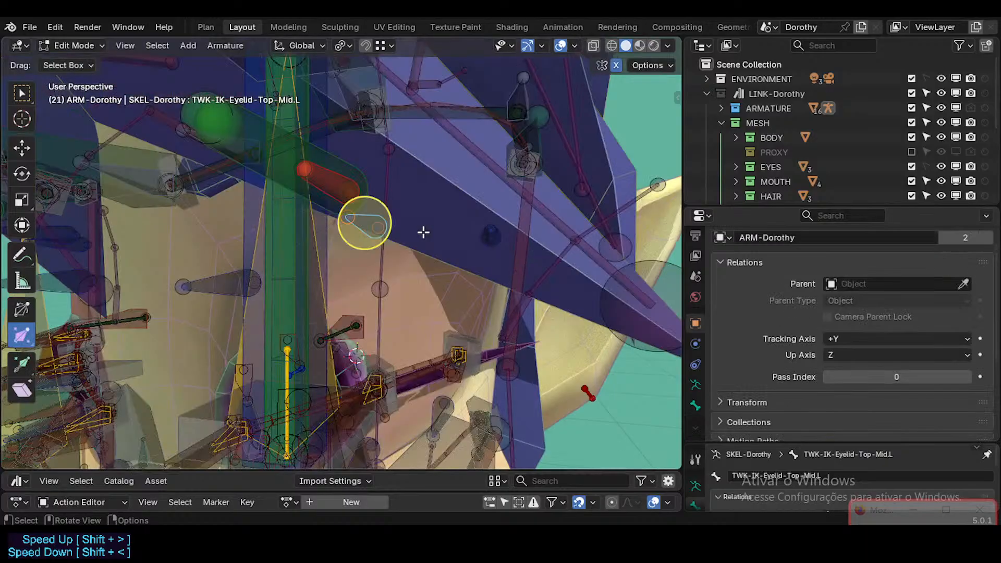
pyautogui.moveTo(381, 224); pyautogui.dragTo(377, 217, button='middle')
pyautogui.hotkey('ctrl', 'Tab')
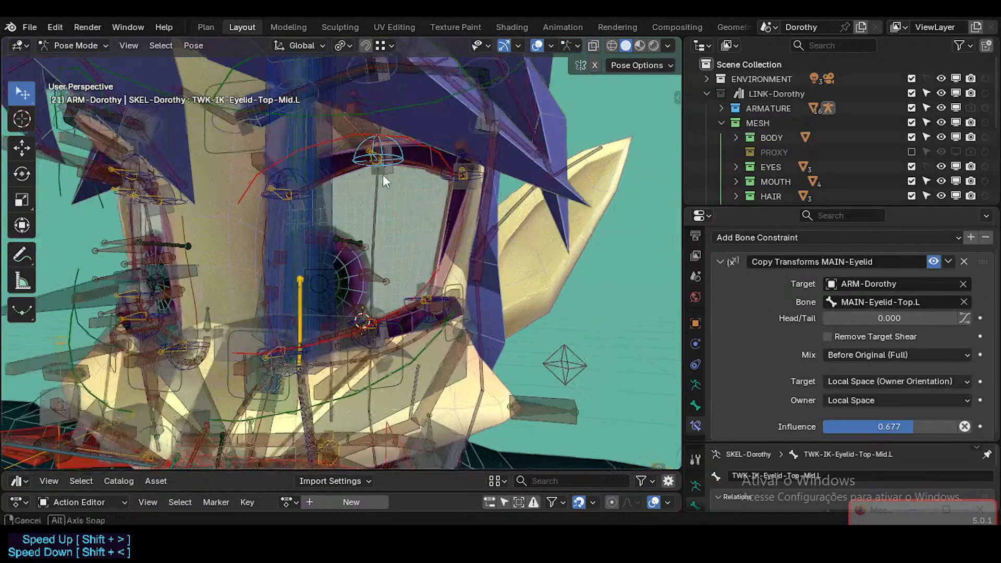
pyautogui.scroll(3, 383, 174)
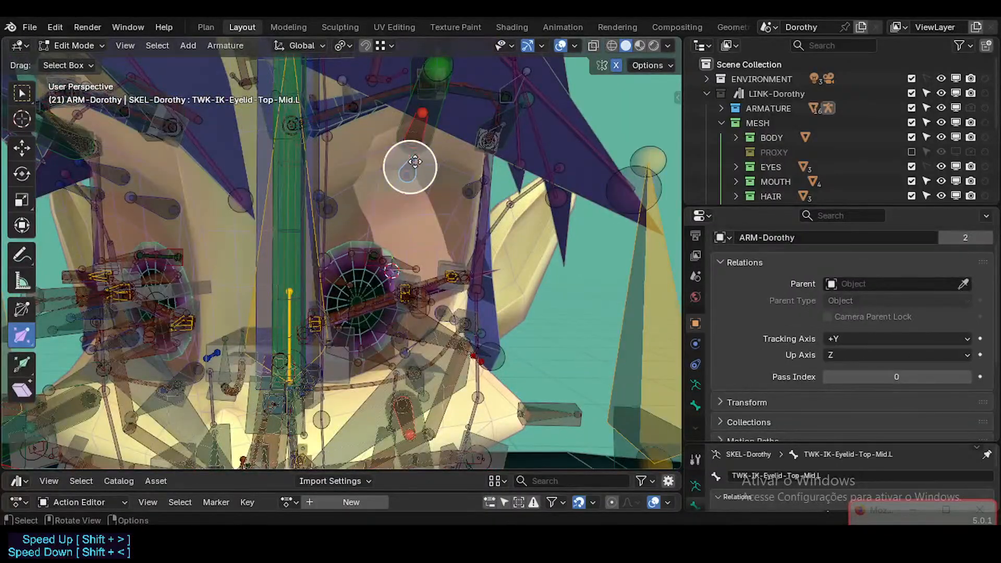
pyautogui.press('g')
pyautogui.press('z')
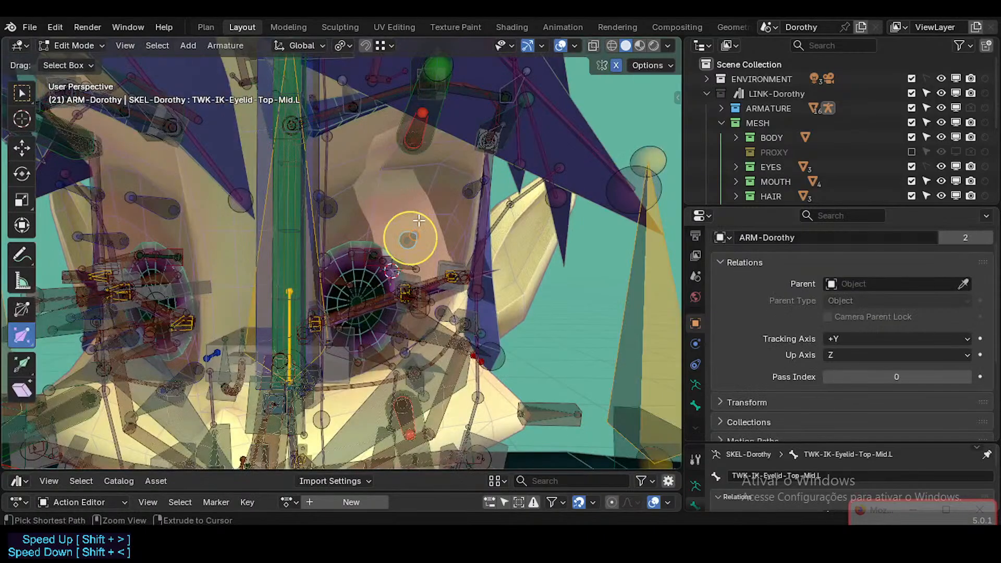
pyautogui.hotkey('ctrl', 'z')
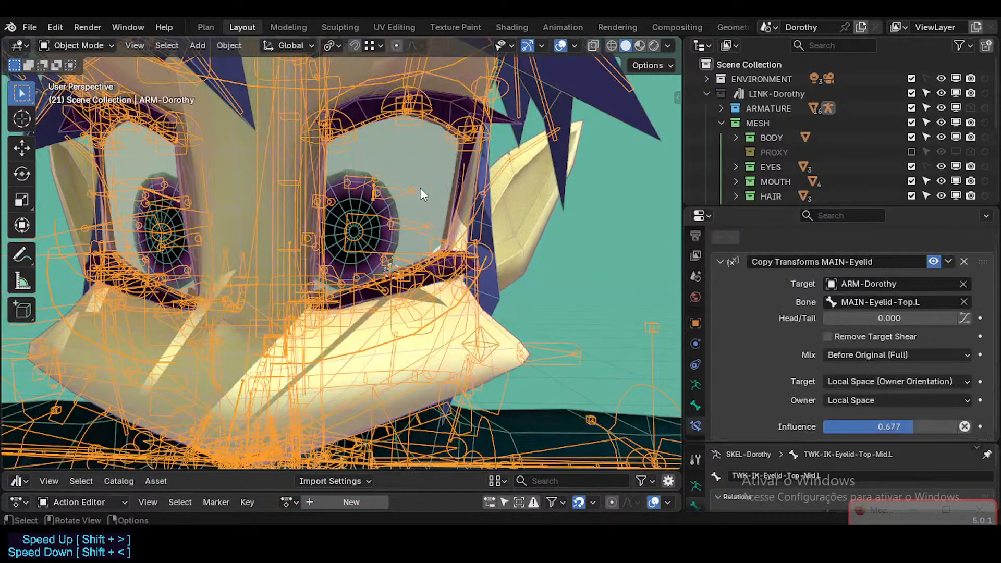
# Step: Reposition TWK-IK-Eyelid-Top-In.L and TWK-IK-Eyelid-Top-Out.L in armature Edit Mode and check the upper eyelids in Object Mode
pyautogui.moveTo(411, 127); pyautogui.dragTo(370, 171, button='middle')
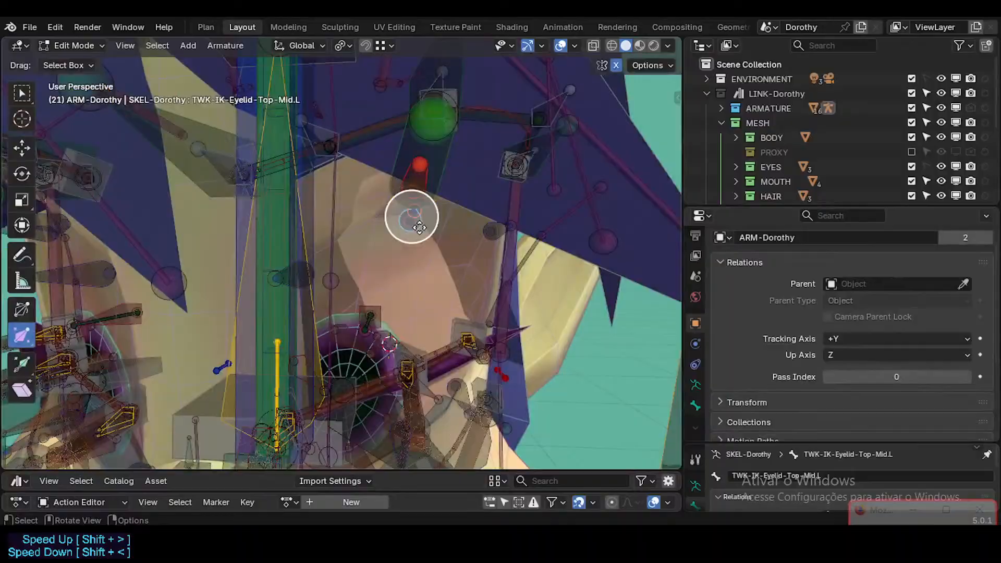
pyautogui.moveTo(417, 172); pyautogui.dragTo(458, 133, button='middle')
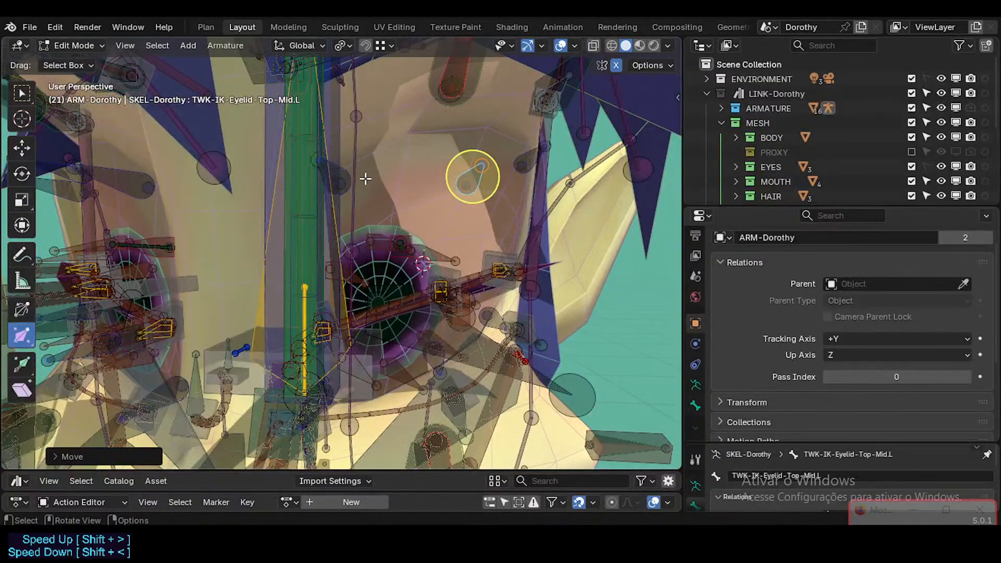
pyautogui.click(340, 182)
pyautogui.press('g')
pyautogui.click(337, 179)
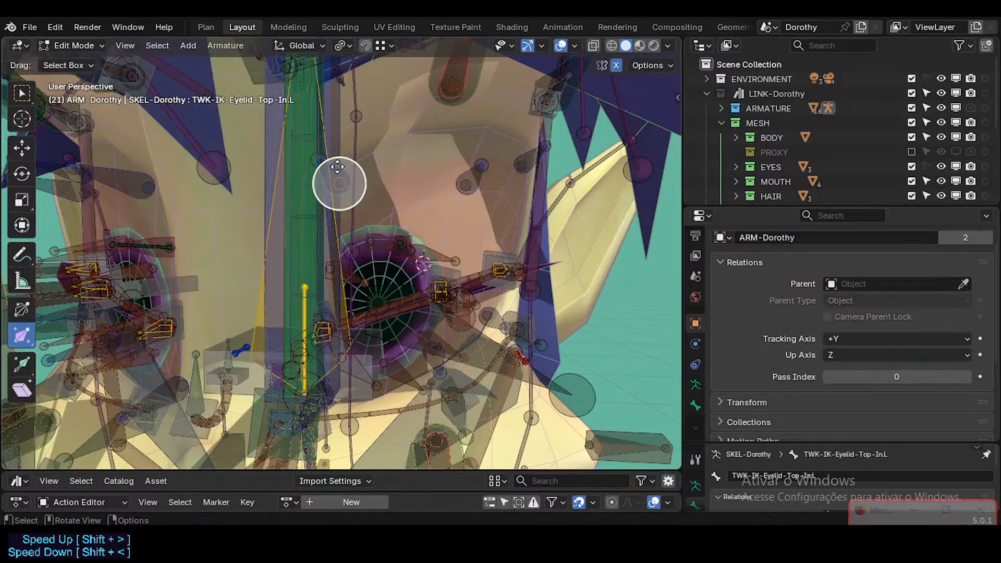
pyautogui.moveTo(340, 166); pyautogui.dragTo(348, 217)
pyautogui.moveTo(520, 161); pyautogui.dragTo(521, 208)
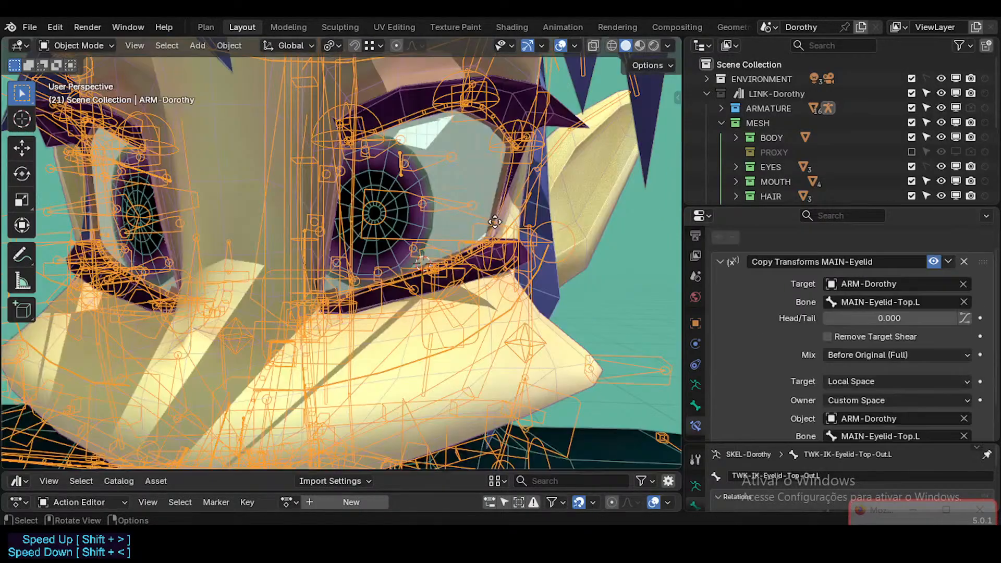
pyautogui.scroll(-3, 472, 221)
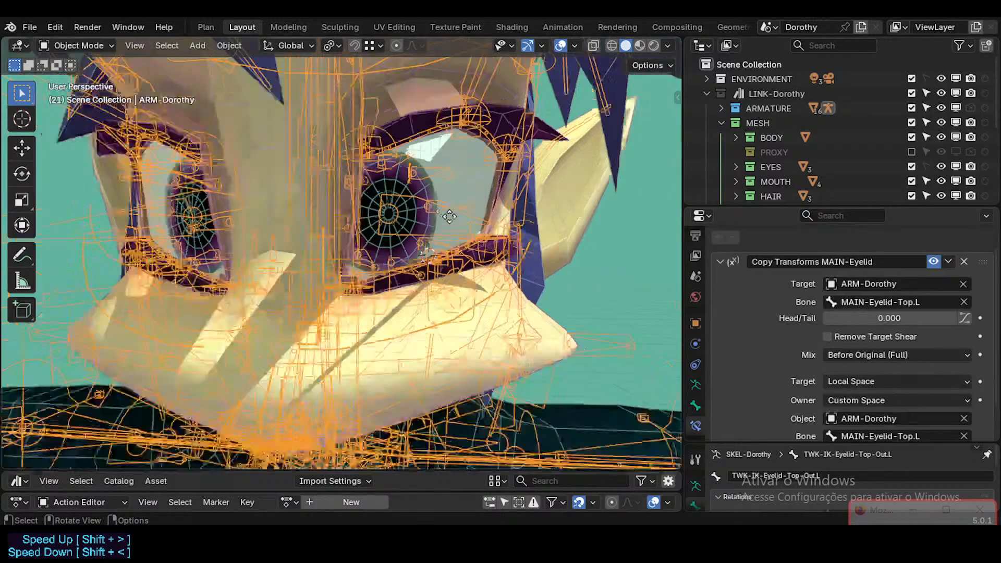
pyautogui.moveTo(245, 224); pyautogui.dragTo(402, 205, button='middle')
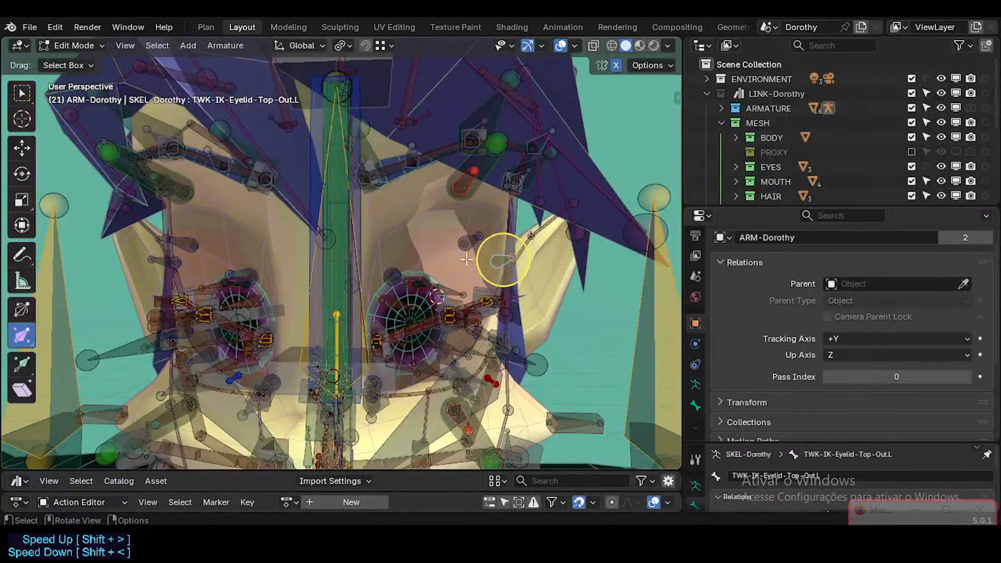
# Step: Adjust the rest position of TWK-IK-Eyelid-Top-Mid.L in Edit Mode and check the resulting eyelid shape in Object Mode
pyautogui.press('g')
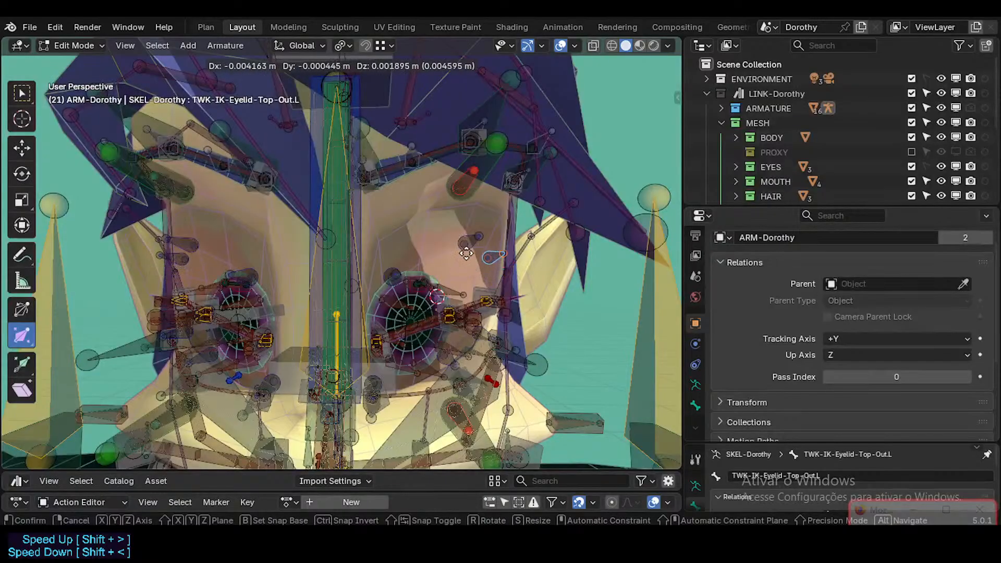
pyautogui.rightClick(500, 261)
pyautogui.click(464, 244)
pyautogui.press('g')
pyautogui.press('g')
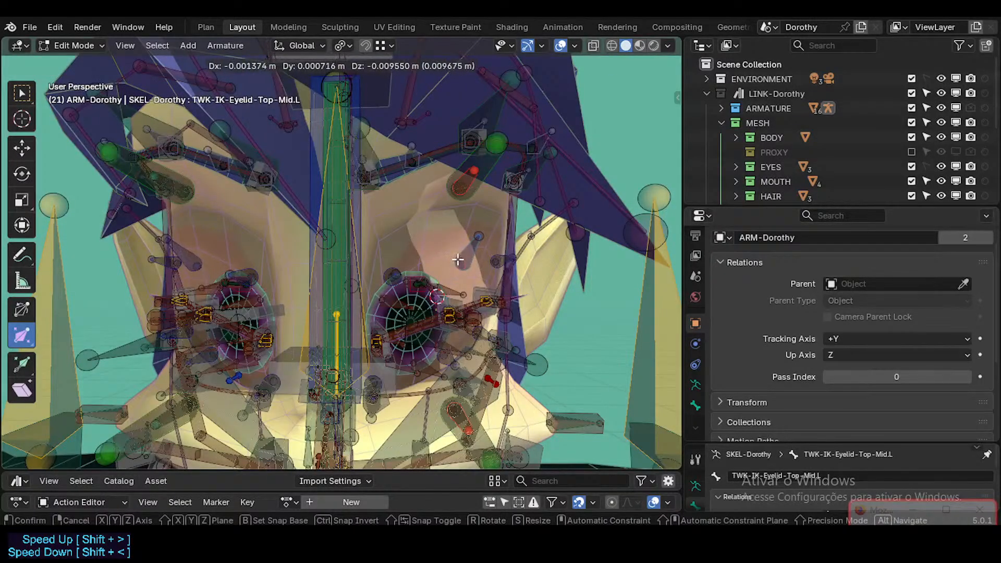
pyautogui.click(467, 239)
pyautogui.press('g')
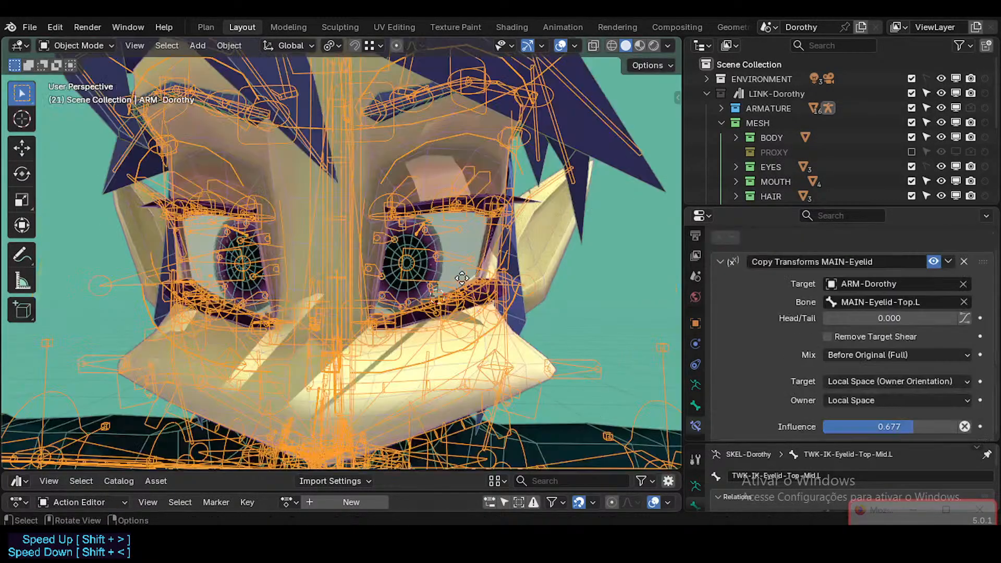
pyautogui.moveTo(360, 224); pyautogui.dragTo(426, 219, button='middle')
pyautogui.scroll(-2, 426, 219)
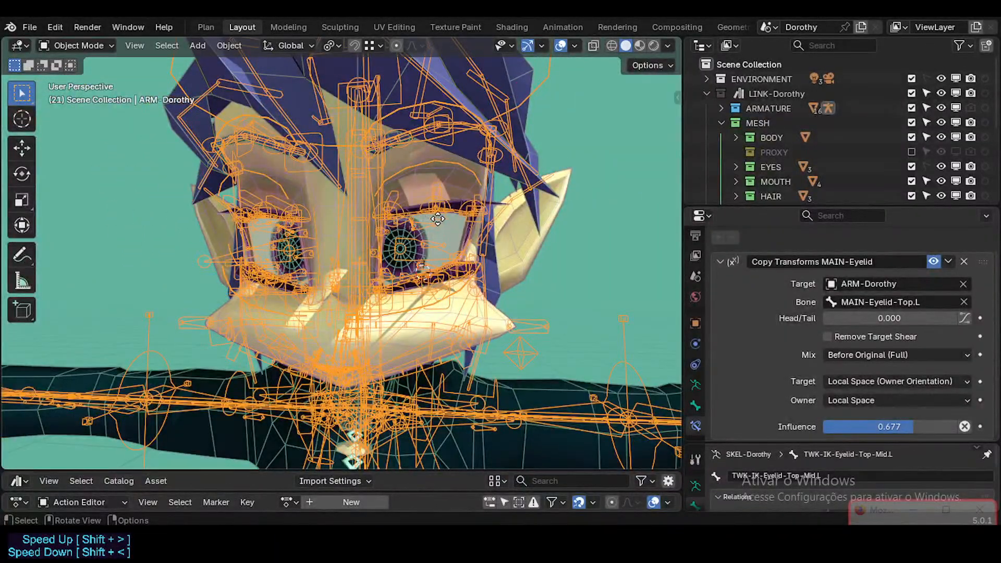
# Step: Hide the armature and mesh wireframe to examine Dorothy's eyelids from several angles, then restore both
pyautogui.press('h')
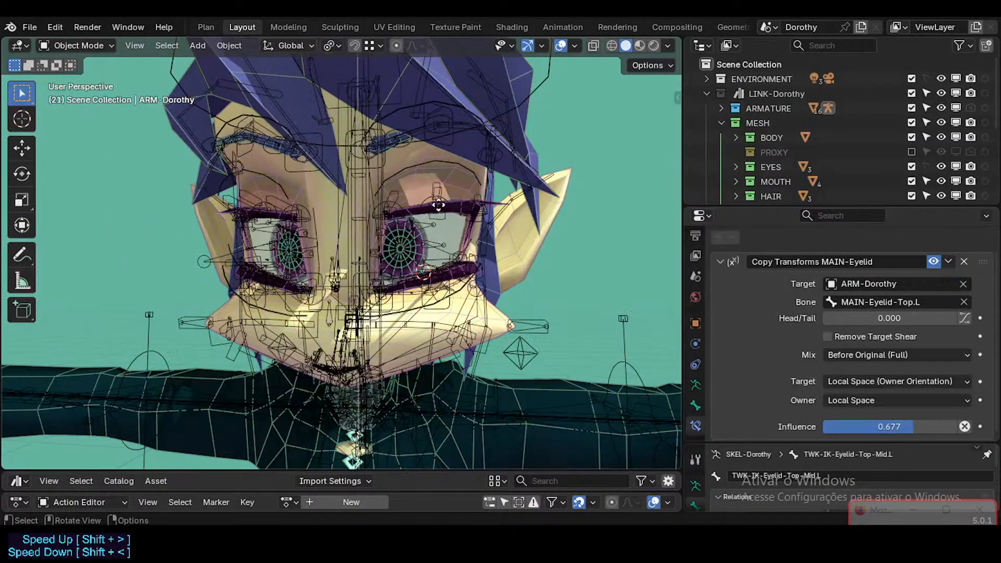
pyautogui.hotkey('alt', 'h')
pyautogui.press('h')
pyautogui.moveTo(465, 214); pyautogui.dragTo(433, 219, button='middle')
pyautogui.hotkey('alt', 'w')
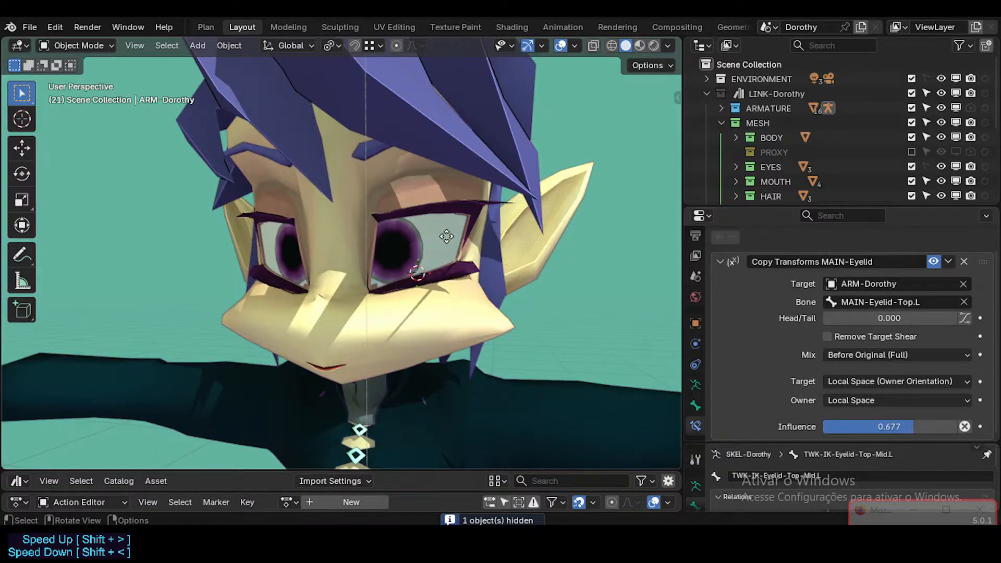
pyautogui.moveTo(388, 219); pyautogui.dragTo(430, 229, button='middle')
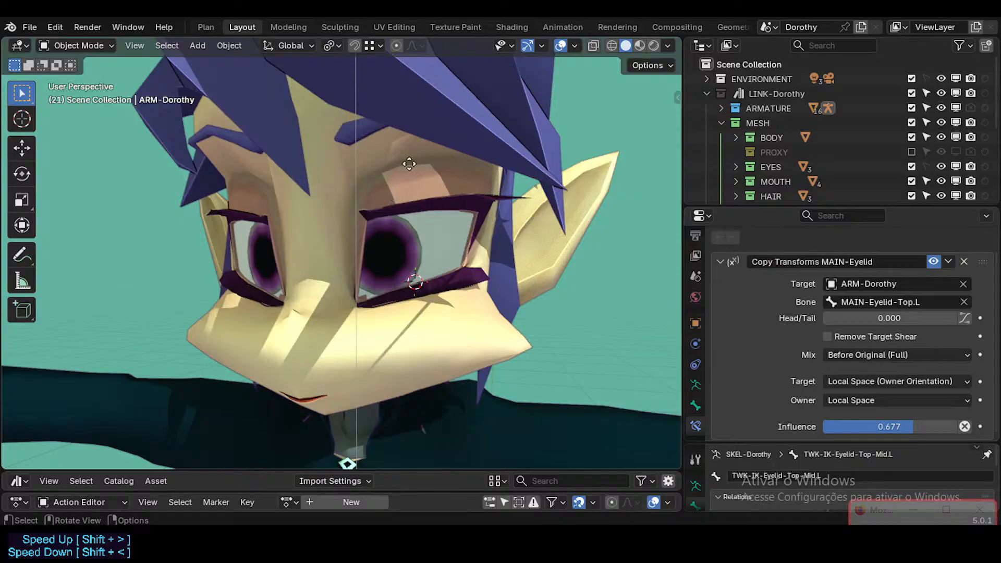
pyautogui.scroll(4, 409, 188)
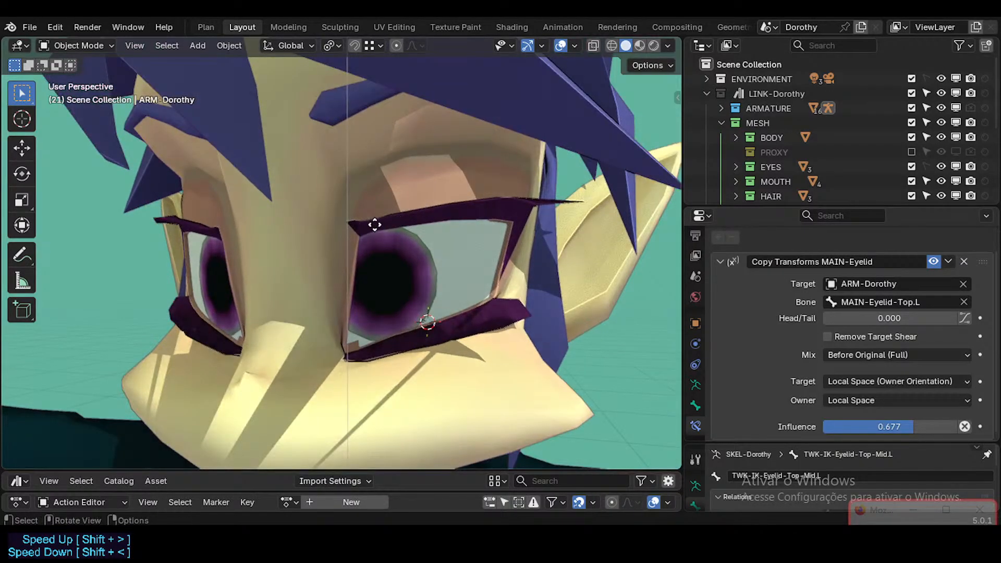
pyautogui.hotkey('alt', 'shift', 'z')
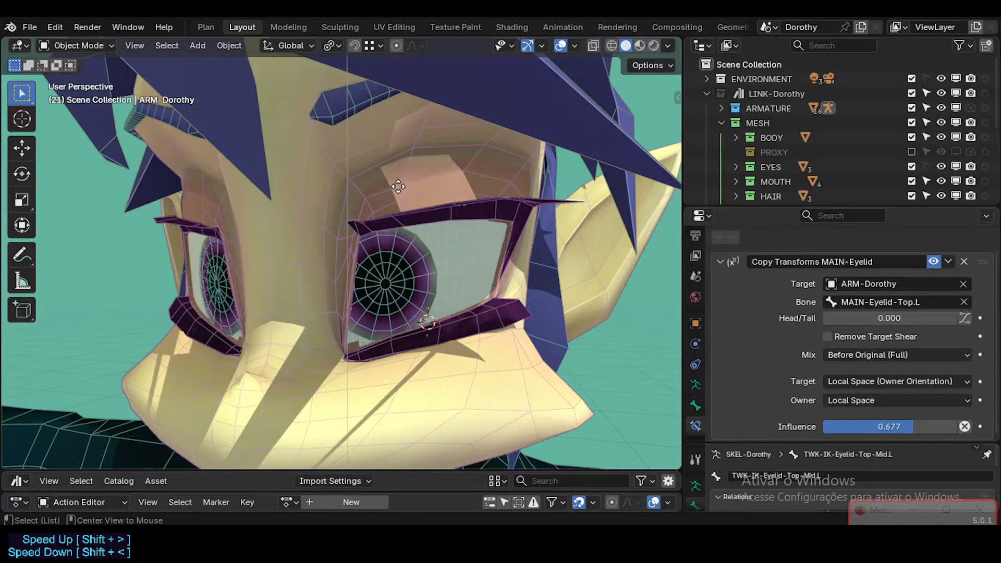
pyautogui.hotkey('alt', 'h')
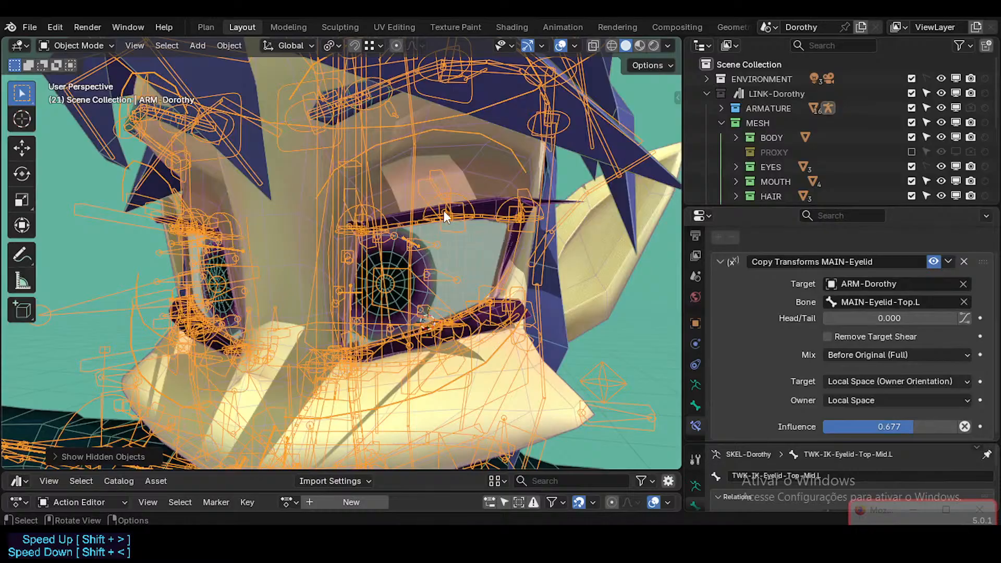
# Step: Open the 0-Dorothy_Body mesh in Edit Mode, examine the closed upper eyelid and lash topology, and return to Object Mode
pyautogui.hotkey('ctrl', 'Tab')
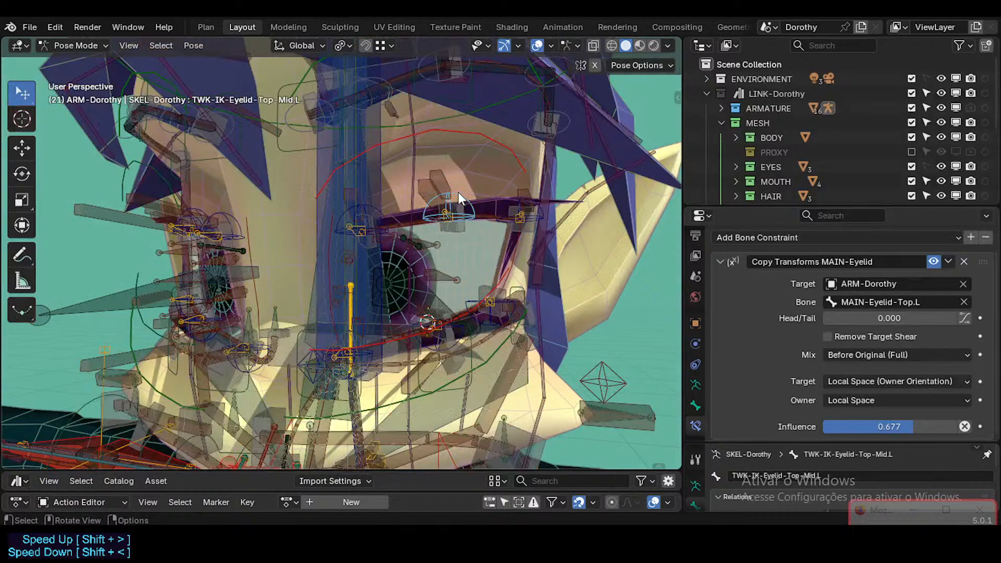
pyautogui.hotkey('ctrl', 'Tab')
pyautogui.click(471, 166)
pyautogui.press('Tab')
pyautogui.moveTo(465, 190); pyautogui.dragTo(390, 318, button='middle')
pyautogui.scroll(2, 386, 399)
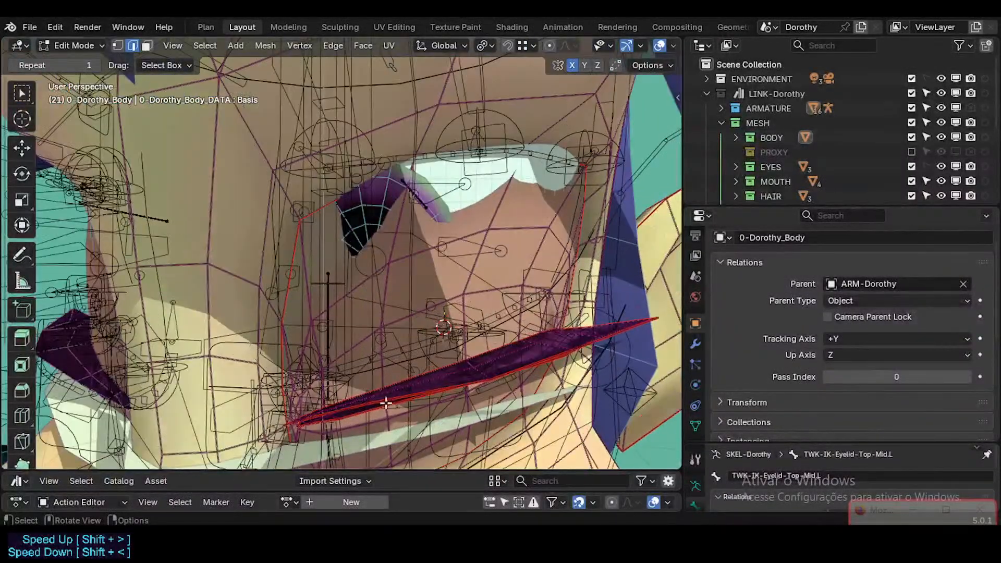
pyautogui.moveTo(384, 403); pyautogui.dragTo(407, 318, button='middle')
pyautogui.keyDown('shift'); pyautogui.moveTo(408, 318); pyautogui.dragTo(513, 319, button='middle'); pyautogui.keyUp('shift')
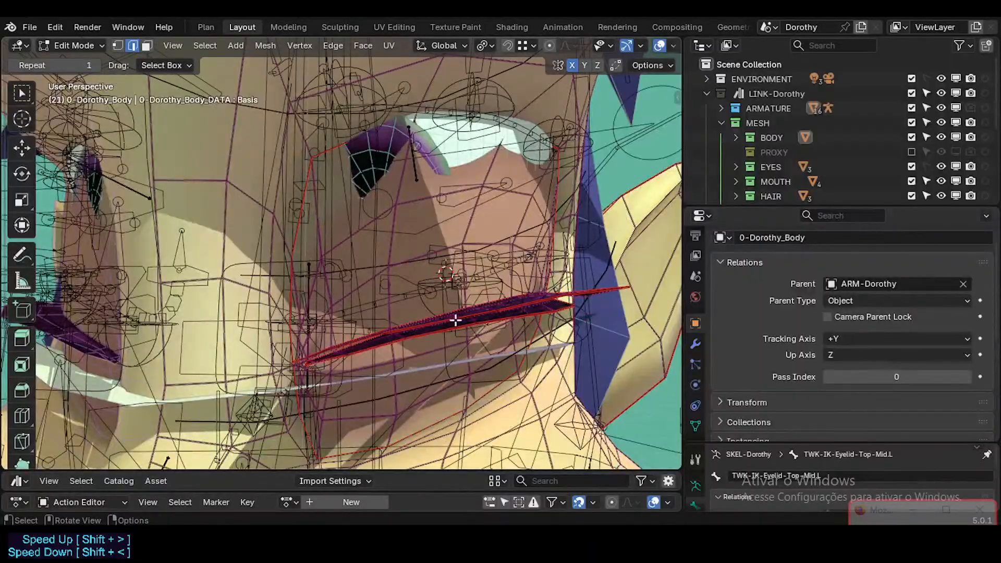
pyautogui.moveTo(428, 322); pyautogui.dragTo(398, 333, button='middle')
pyautogui.scroll(2, 375, 349)
pyautogui.keyDown('shift'); pyautogui.moveTo(329, 392); pyautogui.dragTo(311, 350, button='middle'); pyautogui.keyUp('shift')
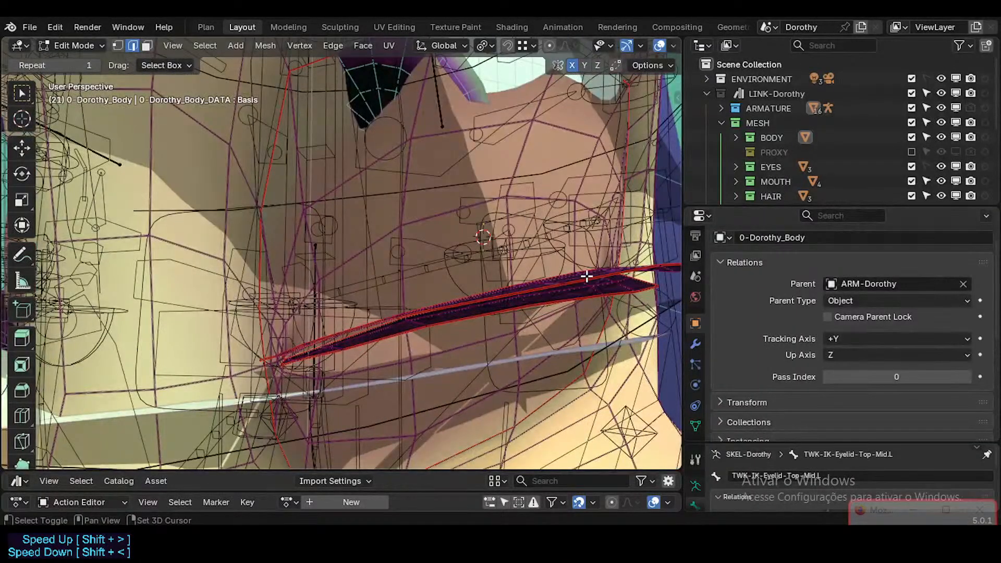
pyautogui.keyDown('shift'); pyautogui.moveTo(587, 276); pyautogui.dragTo(446, 311, button='middle'); pyautogui.keyUp('shift')
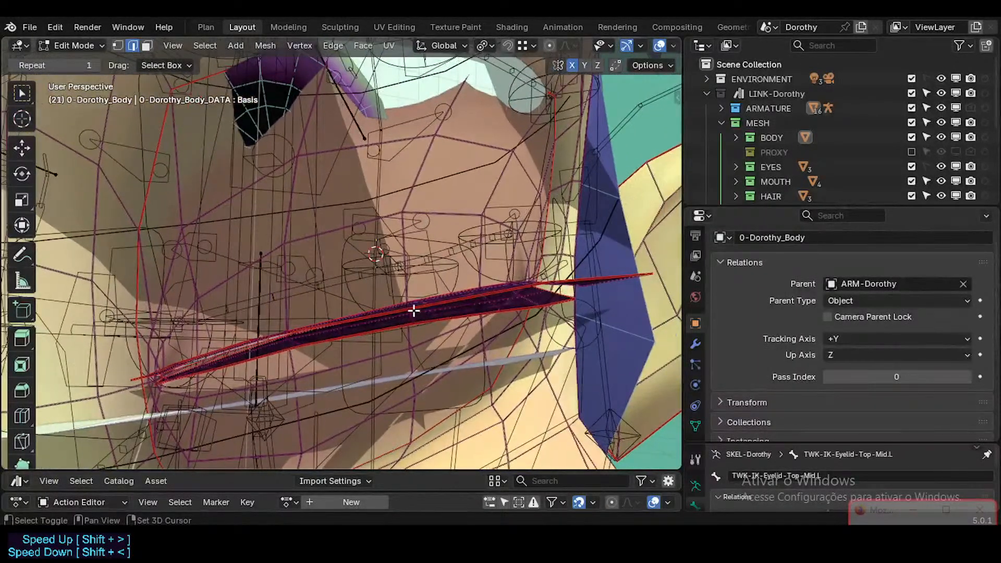
pyautogui.scroll(-2, 443, 266)
pyautogui.scroll(-2, 463, 194)
pyautogui.moveTo(463, 194); pyautogui.dragTo(327, 308, button='middle')
pyautogui.moveTo(396, 299); pyautogui.dragTo(351, 277, button='middle')
pyautogui.scroll(1, 351, 277)
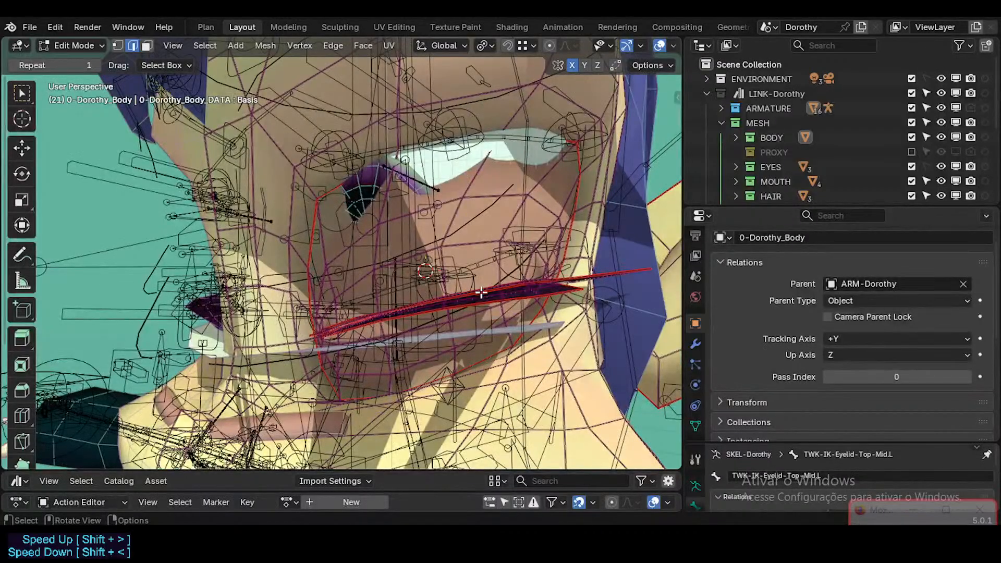
pyautogui.moveTo(481, 292); pyautogui.dragTo(442, 296, button='middle')
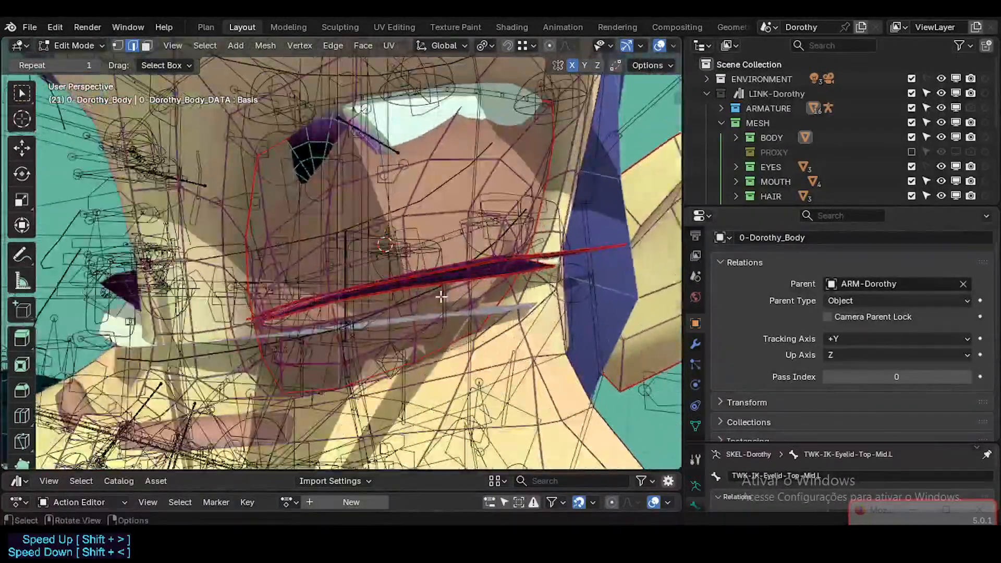
pyautogui.scroll(2, 441, 297)
pyautogui.moveTo(380, 288); pyautogui.dragTo(347, 276, button='middle')
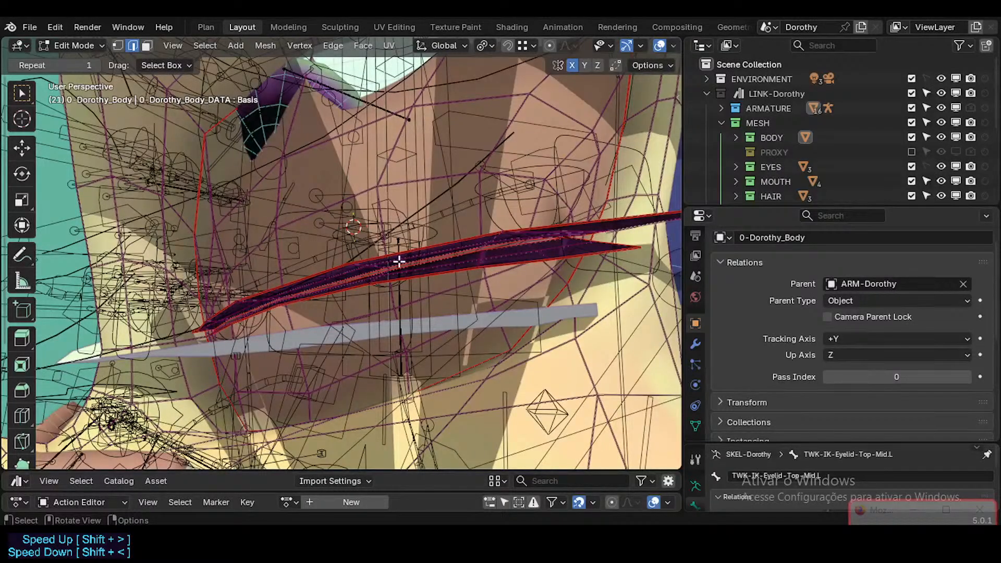
pyautogui.moveTo(488, 242); pyautogui.dragTo(192, 335, button='middle')
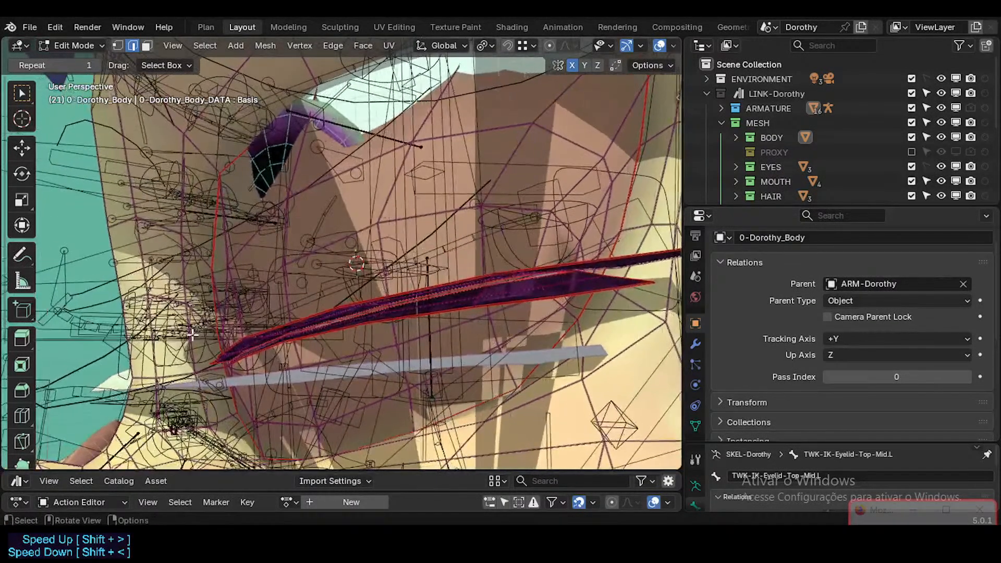
pyautogui.scroll(-4, 317, 280)
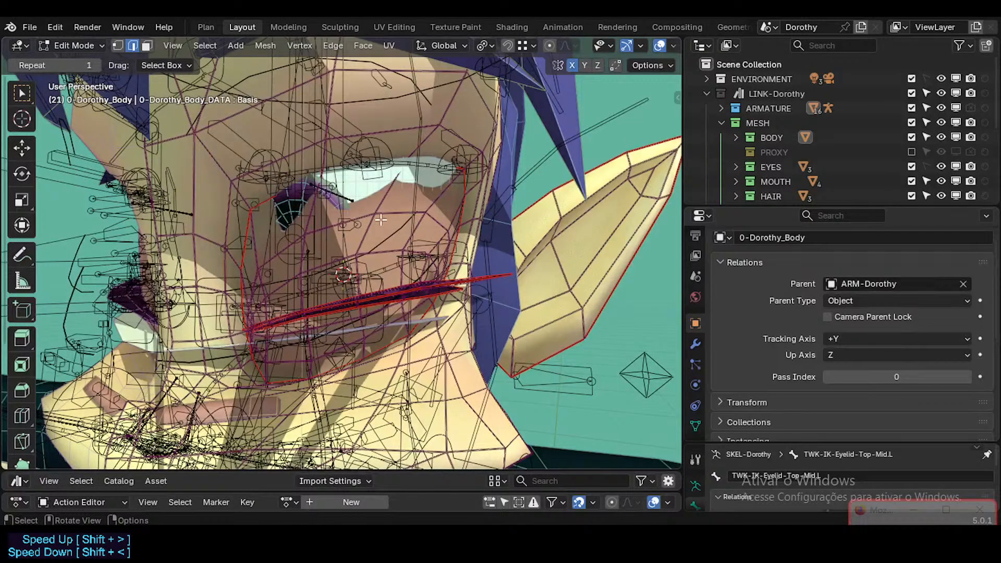
pyautogui.press('Tab')
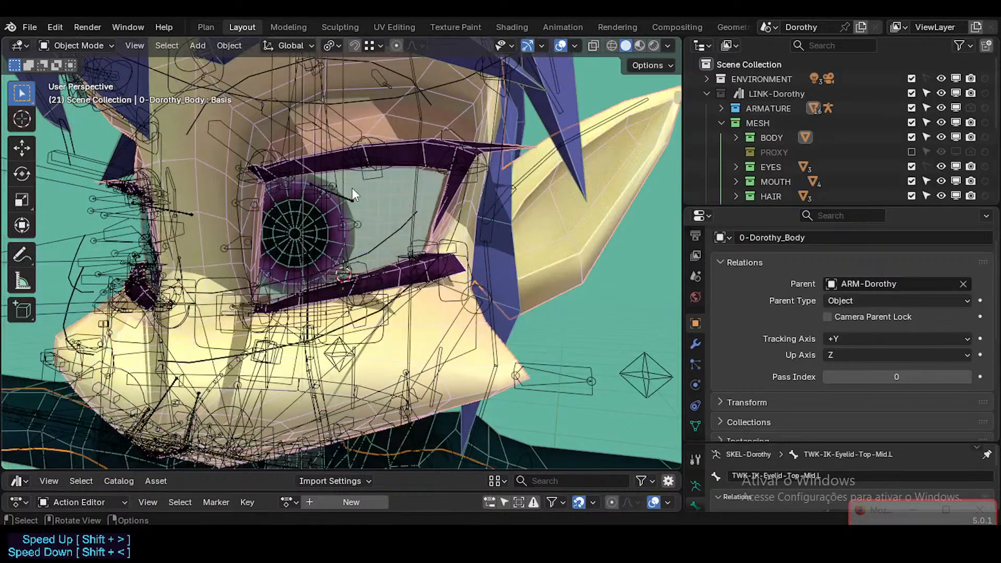
# Step: Raise TWK-IK-Eyelid-Top-Mid.L and TWK-IK-Eyelid-Top-Out.L on ARM-Dorothy in Pose Mode
pyautogui.click(371, 137)
pyautogui.hotkey('ctrl', 'Tab')
pyautogui.press('g')
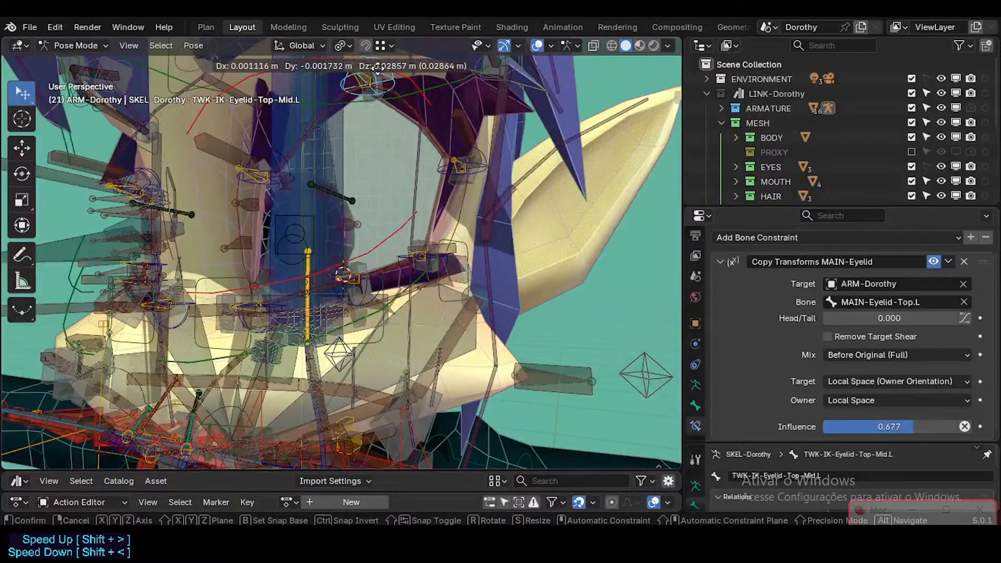
pyautogui.click(378, 83)
pyautogui.click(461, 143)
pyautogui.click(457, 147)
pyautogui.press('g')
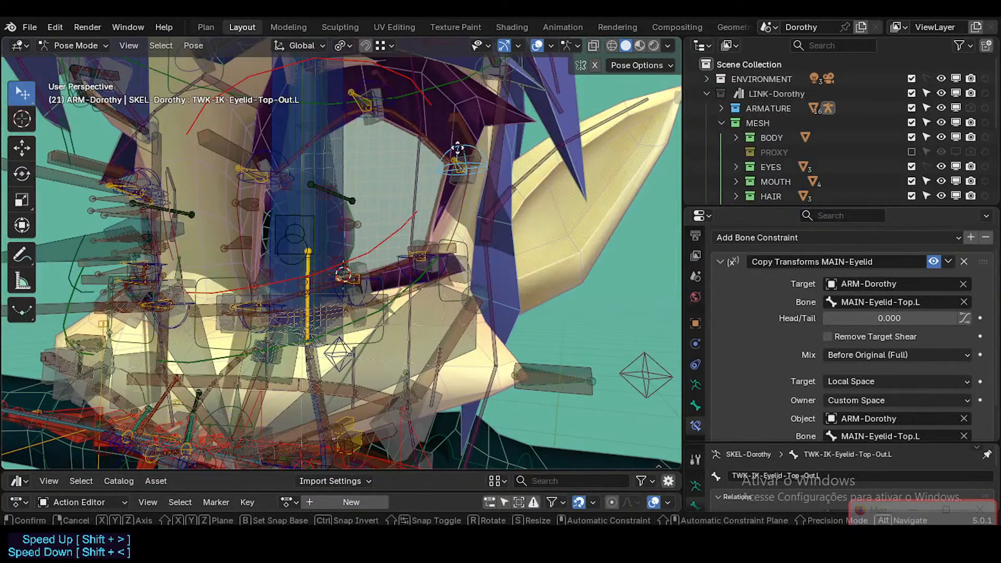
pyautogui.click(463, 115)
# Step: Raise TWK-IK-Eyelid-Top-In.L and refine its position at the inner corner of the upper eyelid
pyautogui.click(264, 159)
pyautogui.click(263, 148)
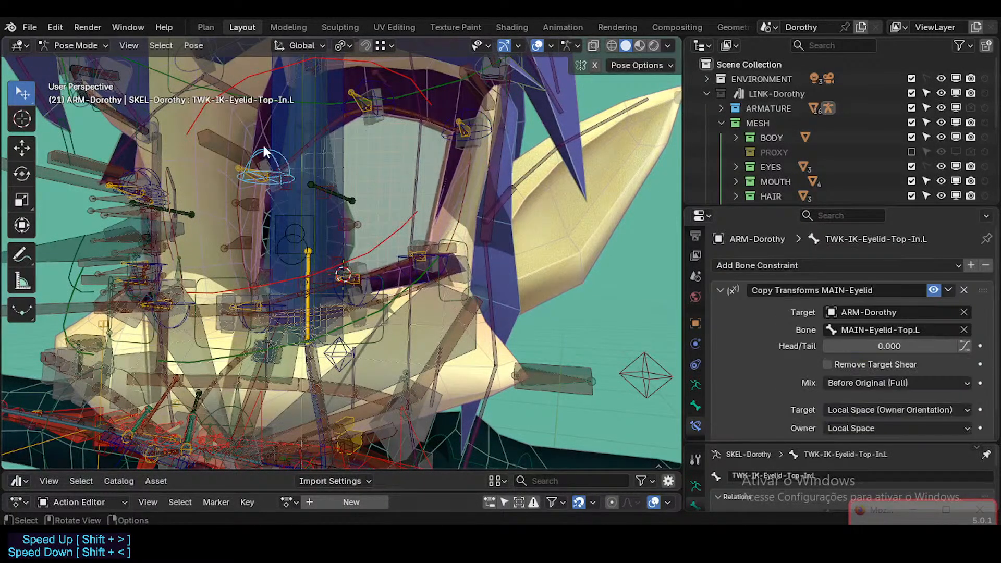
pyautogui.press('g')
pyautogui.click(252, 130)
pyautogui.moveTo(284, 183); pyautogui.dragTo(318, 203, button='middle')
pyautogui.press('g')
pyautogui.click(314, 199)
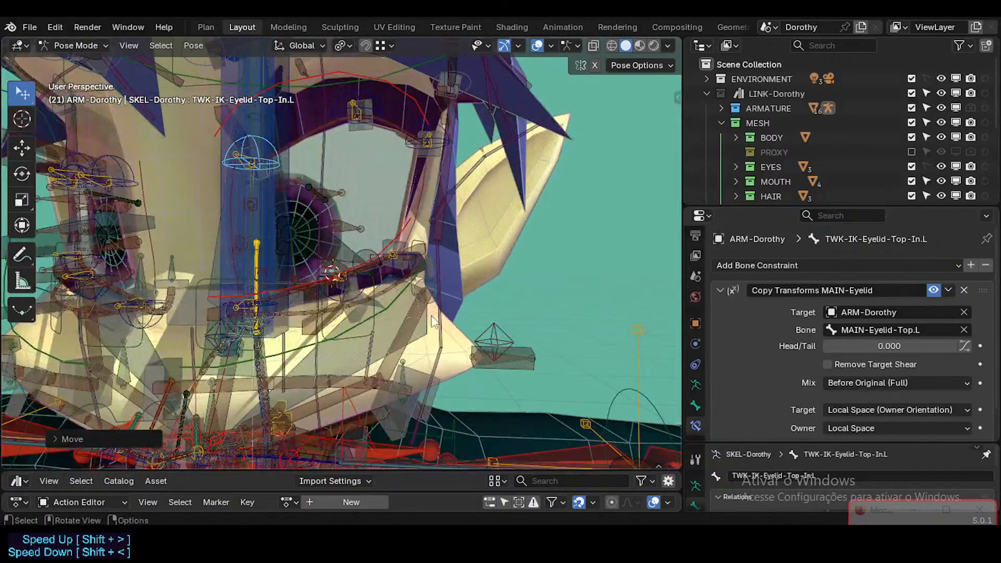
# Step: Raise TWK-IK-Eyelid-Bot-Mid.L and the outer lower-eyelid tweak bone beside it to lift the lower lid over the eye
pyautogui.moveTo(432, 321); pyautogui.dragTo(364, 291, button='middle')
pyautogui.click(364, 288)
pyautogui.press('g')
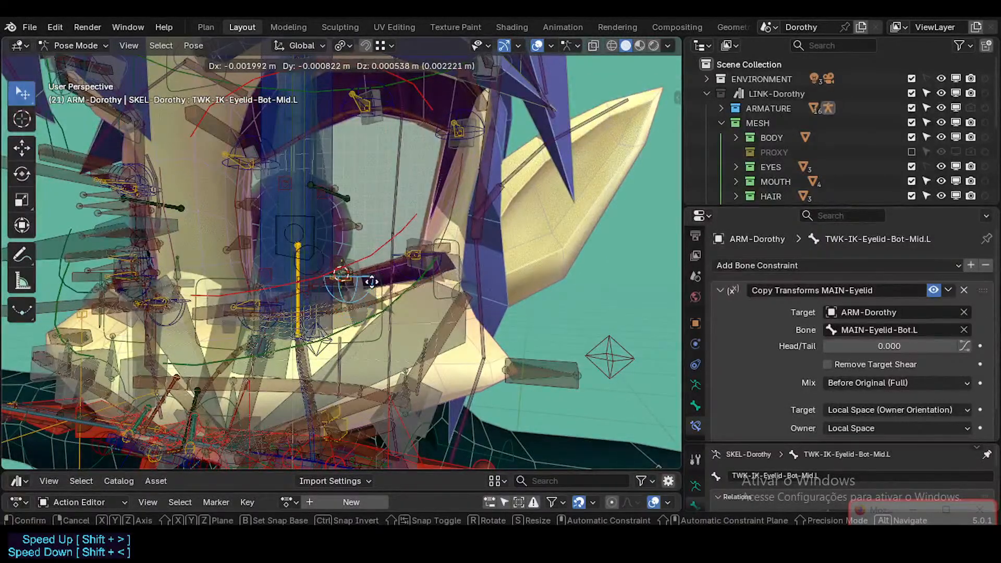
pyautogui.click(372, 281)
pyautogui.press('g')
pyautogui.click(394, 233)
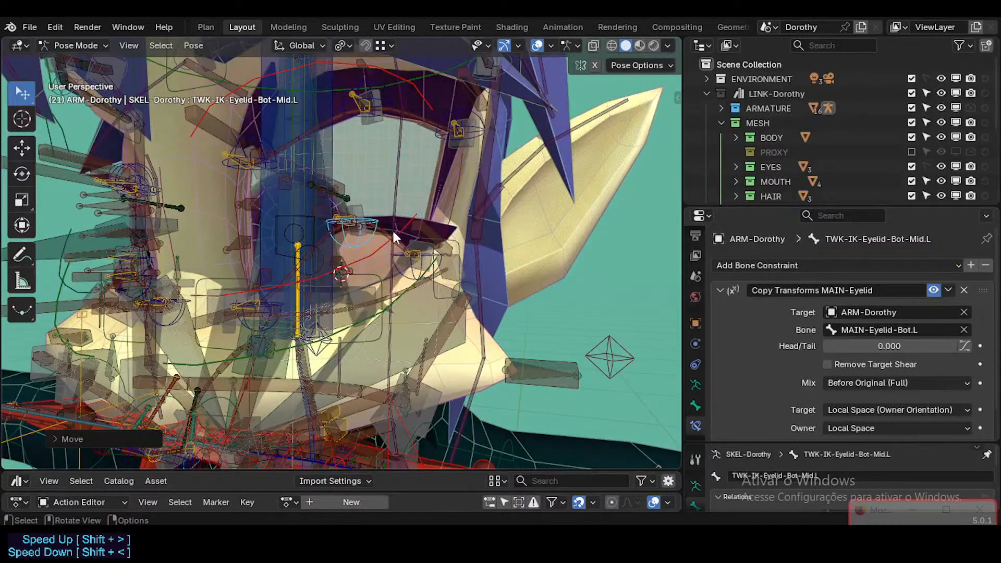
pyautogui.click(399, 267)
pyautogui.press('g')
pyautogui.click(394, 146)
# Step: Lower TWK-IK-Eyelid-Top-Mid.L toward the raised lower eyelid
pyautogui.click(382, 101)
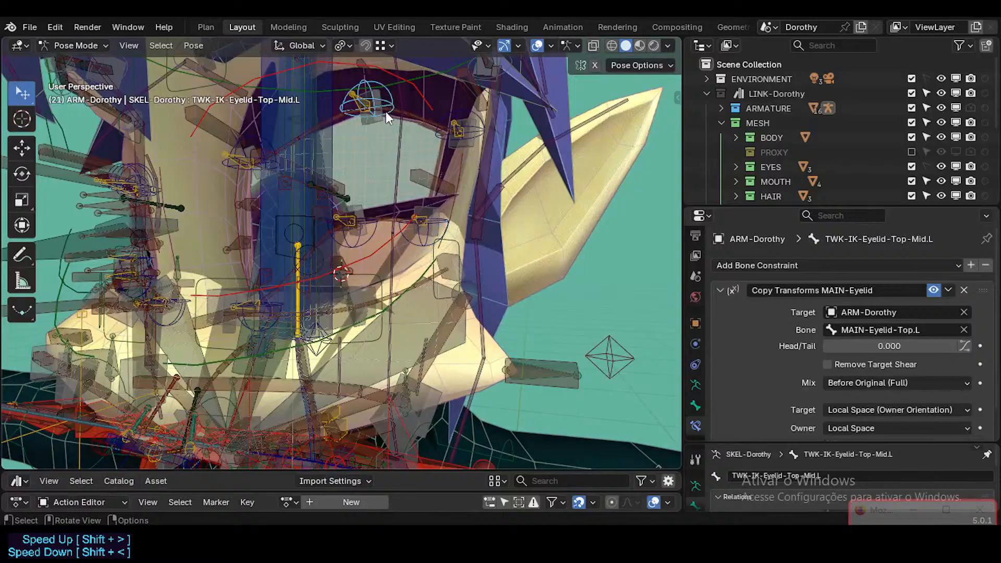
pyautogui.press('g')
pyautogui.click(370, 185)
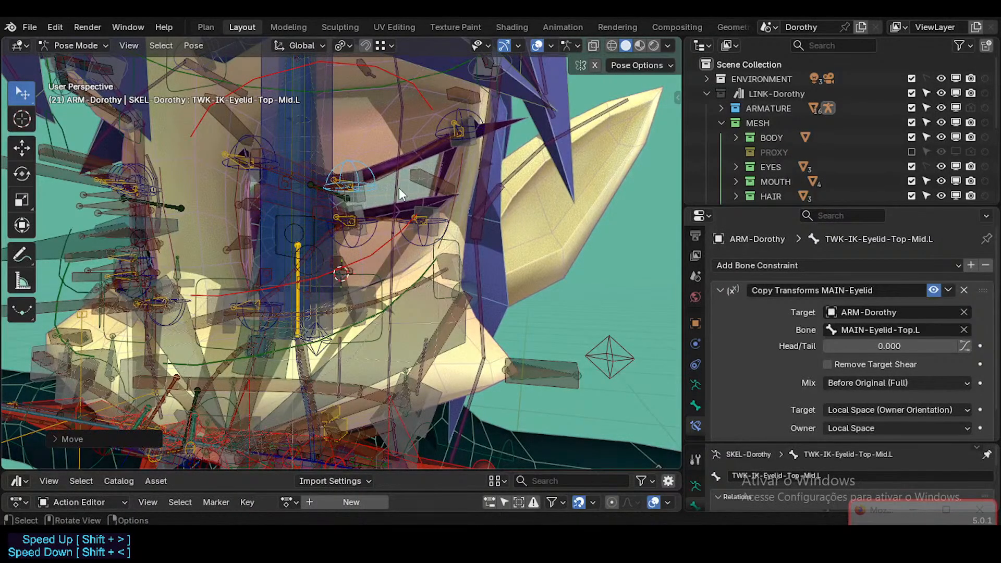
# Step: Lower TWK-IK-Eyelid-Top-Out.L toward the lower eyelid and nudge TWK-IK-Eyelid-Top-Mid.L slightly down beside it
pyautogui.scroll(1, 401, 186)
pyautogui.click(454, 106)
pyautogui.press('g')
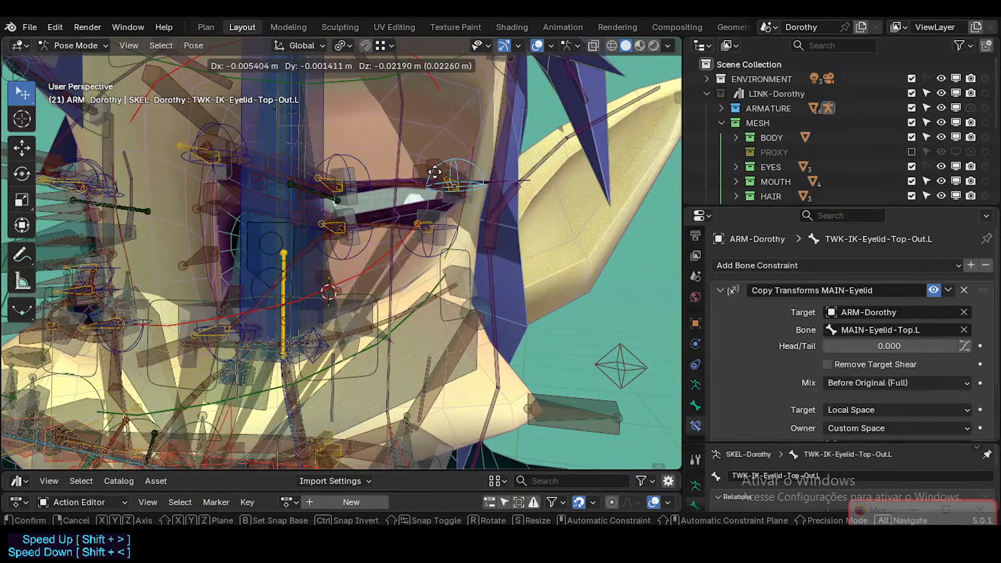
pyautogui.click(433, 176)
pyautogui.click(339, 180)
pyautogui.press('g')
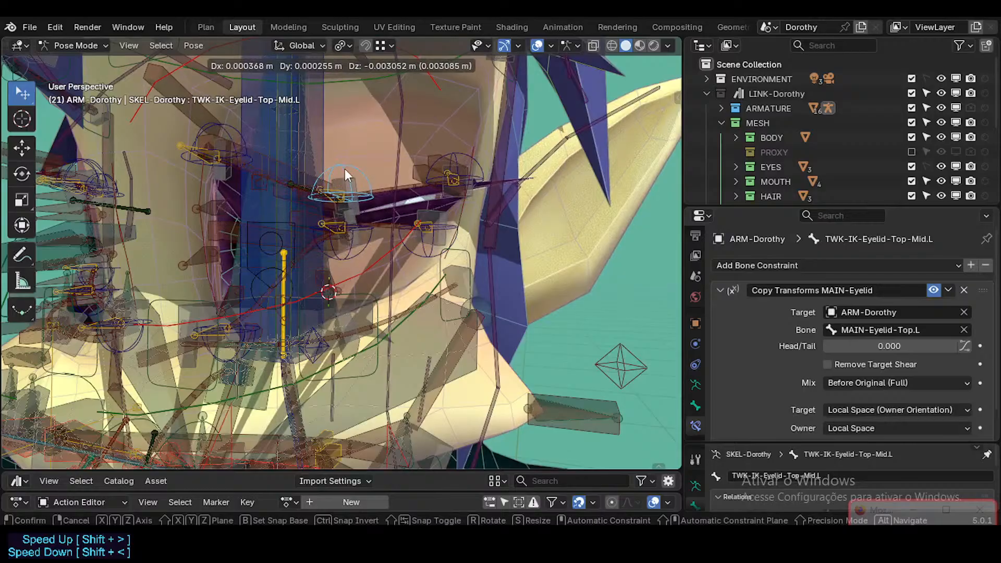
pyautogui.click(345, 166)
# Step: Lower TWK-IK-Eyelid-Top-Out.L and TWK-IK-Eyelid-Top-Mid.L a little further to close the upper lid over the eye
pyautogui.click(453, 155)
pyautogui.press('g')
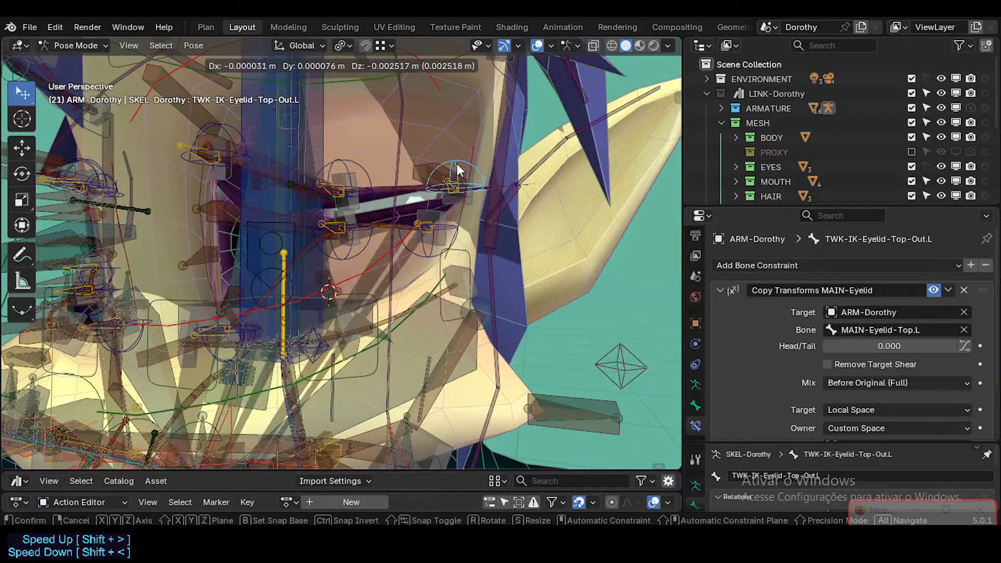
pyautogui.click(457, 164)
pyautogui.click(356, 158)
pyautogui.press('g')
pyautogui.click(358, 163)
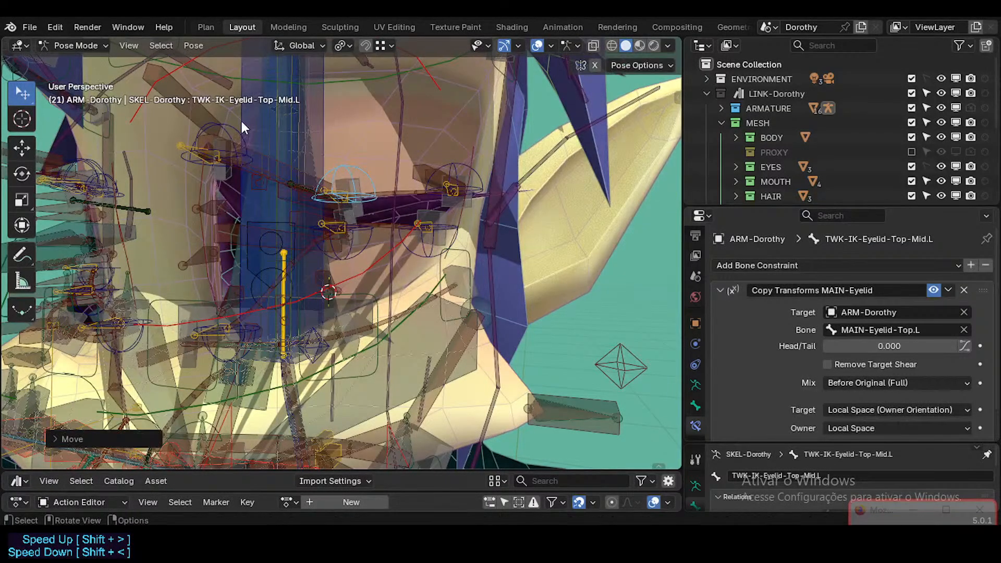
# Step: Lower TWK-IK-Eyelid-Top-In.L to bring the inner corner of the upper eyelid down in line with the closed lid
pyautogui.click(232, 120)
pyautogui.click(224, 176)
pyautogui.press('g')
pyautogui.click(229, 183)
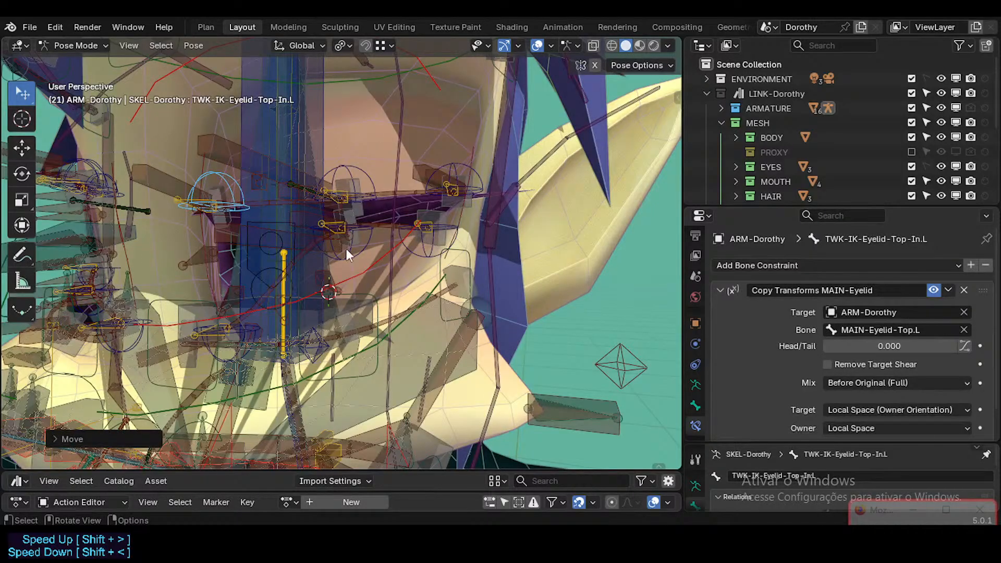
# Step: Select TWK-IK-Eyelid-Top-Out.L at the outer corner of the closed upper eyelid
pyautogui.scroll(3, 370, 229)
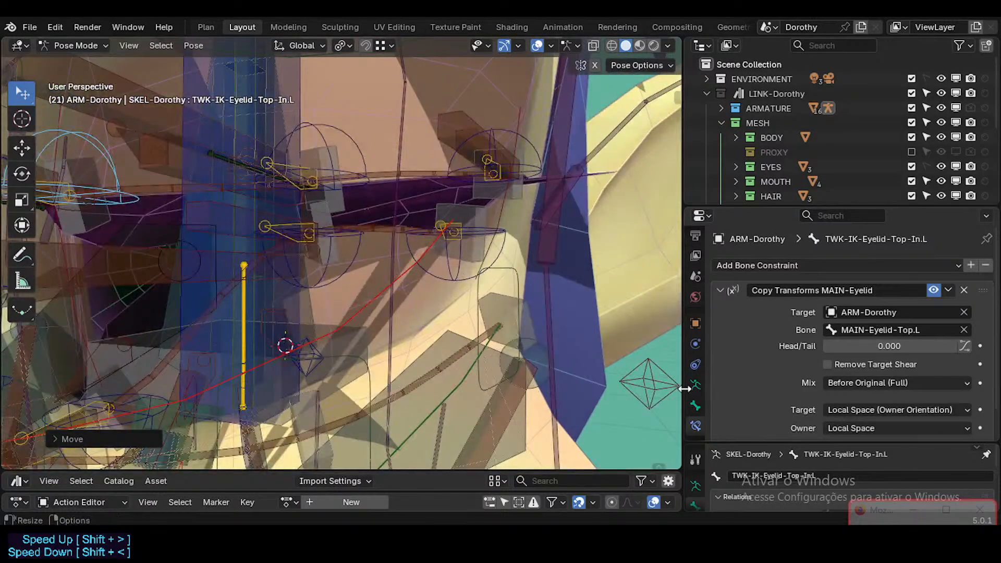
pyautogui.moveTo(444, 251); pyautogui.dragTo(396, 282, button='middle')
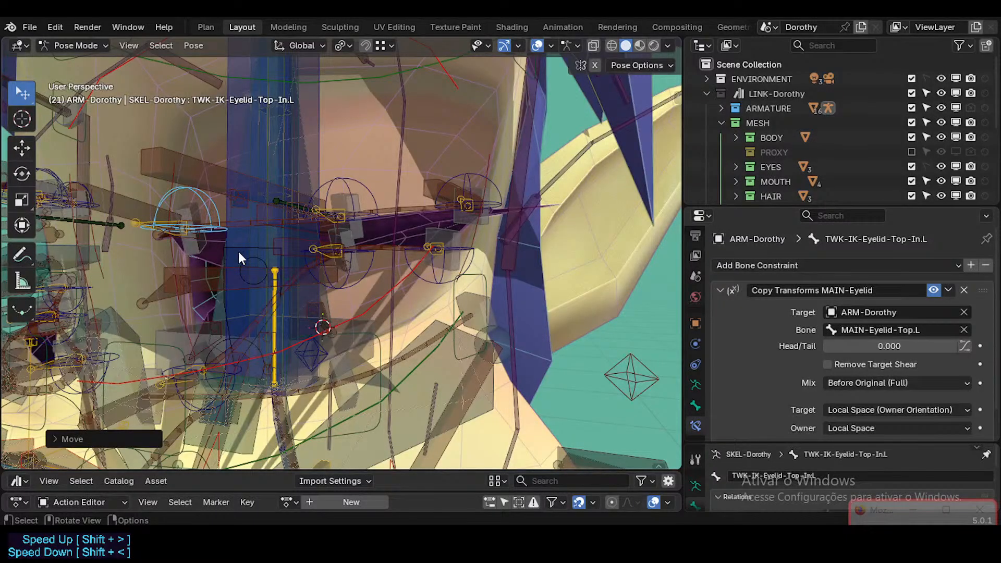
pyautogui.click(470, 200)
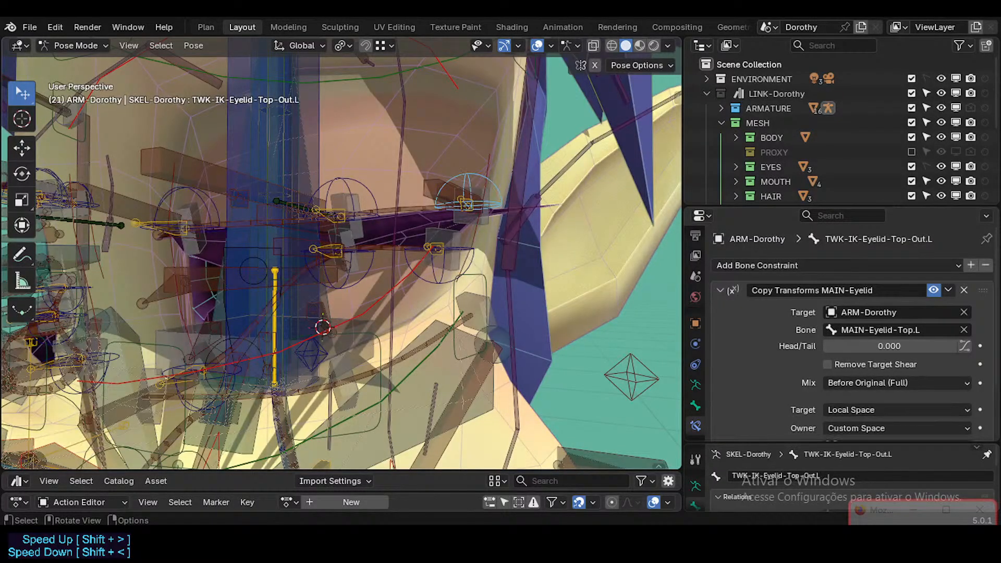
# Step: Rotate and raise the left eye's outer upper eyelid tweak bone
pyautogui.press('r')
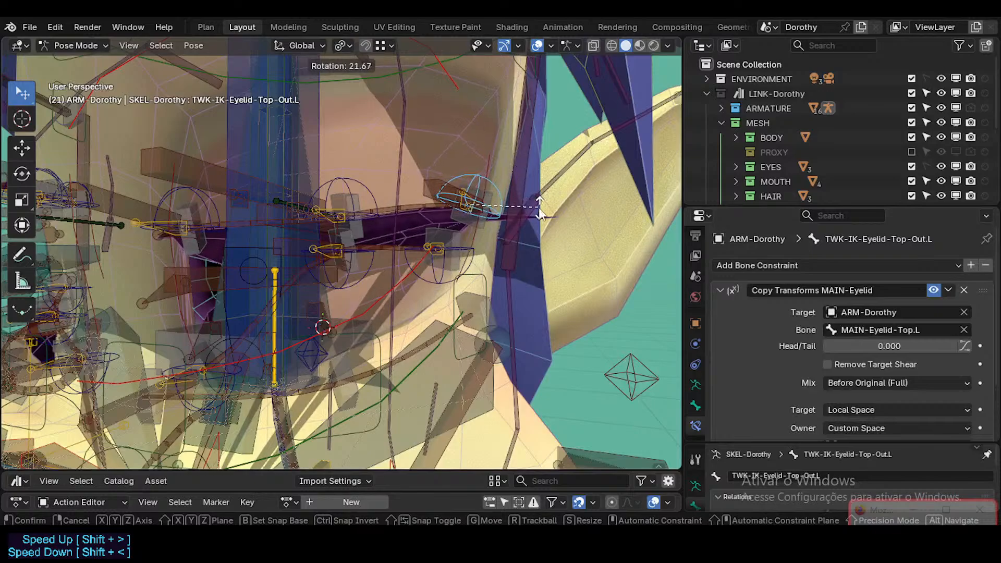
pyautogui.click(522, 146)
pyautogui.press('g')
pyautogui.click(524, 137)
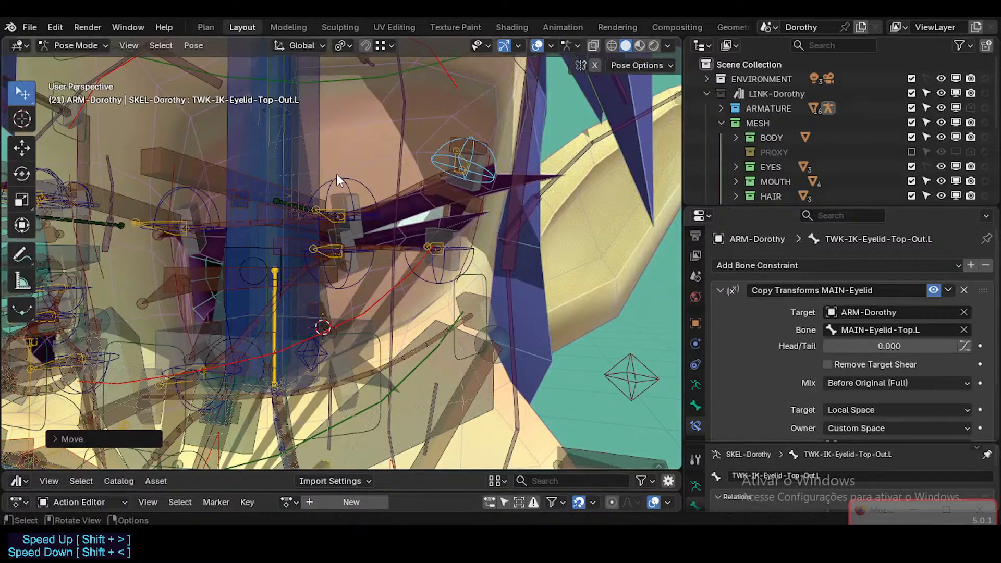
# Step: Raise the left eye's middle upper eyelid tweak bone to open the eyelid, then refine its position
pyautogui.click(333, 211)
pyautogui.press('g')
pyautogui.click(356, 94)
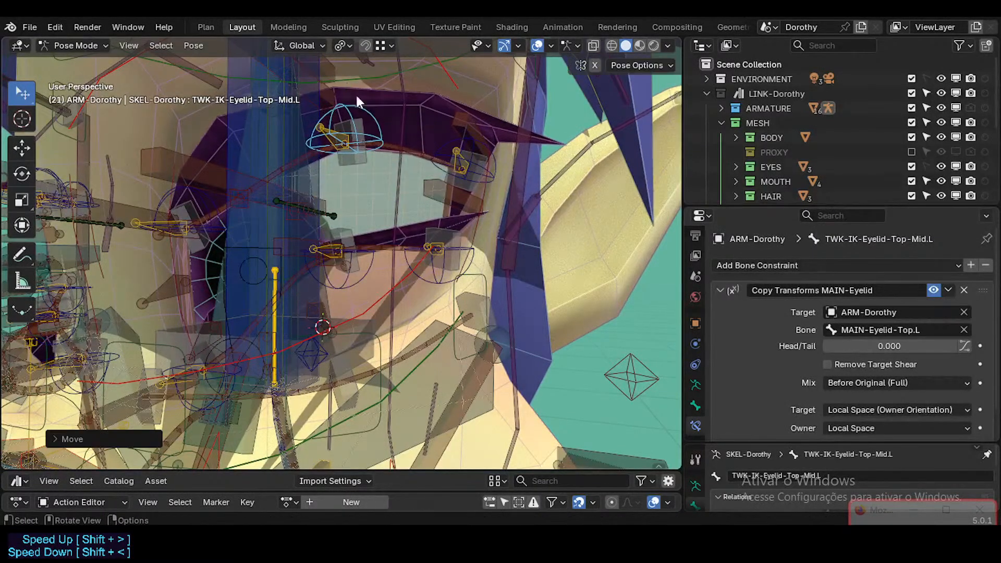
pyautogui.press('g')
pyautogui.click(351, 130)
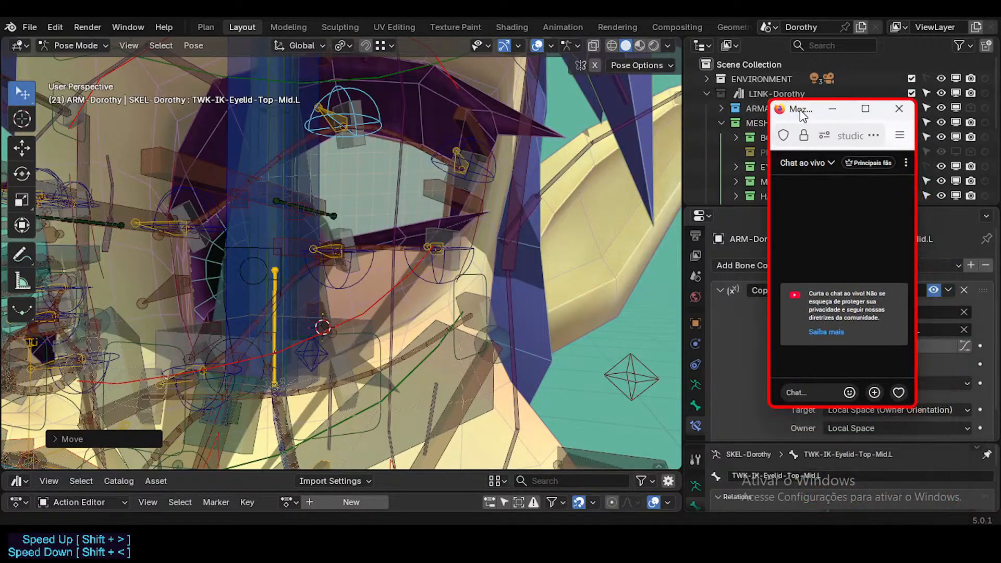
# Step: Switch to Discord and look over the deform-rig channel and the list of online friends
pyautogui.hotkey('alt', 'Tab')
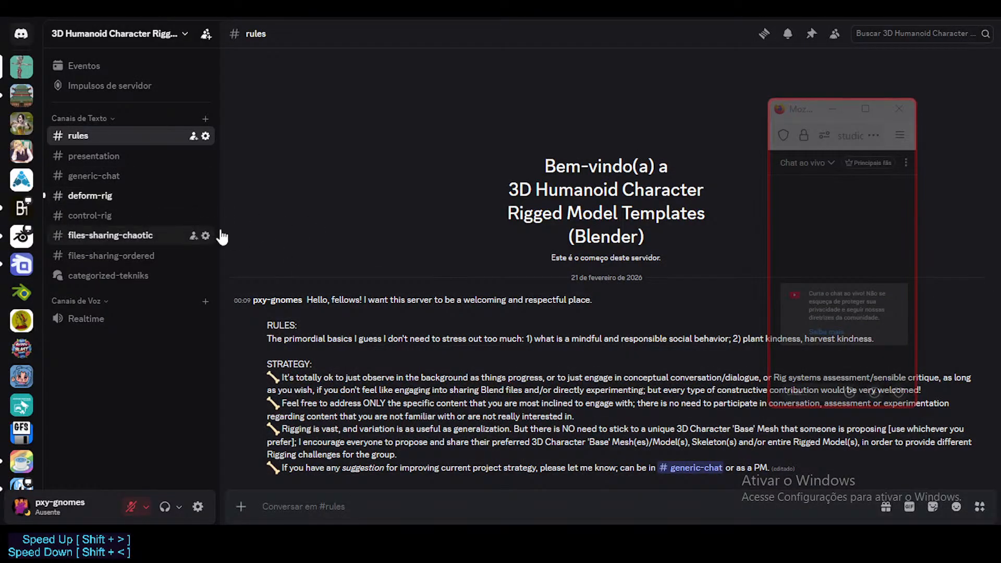
pyautogui.click(94, 197)
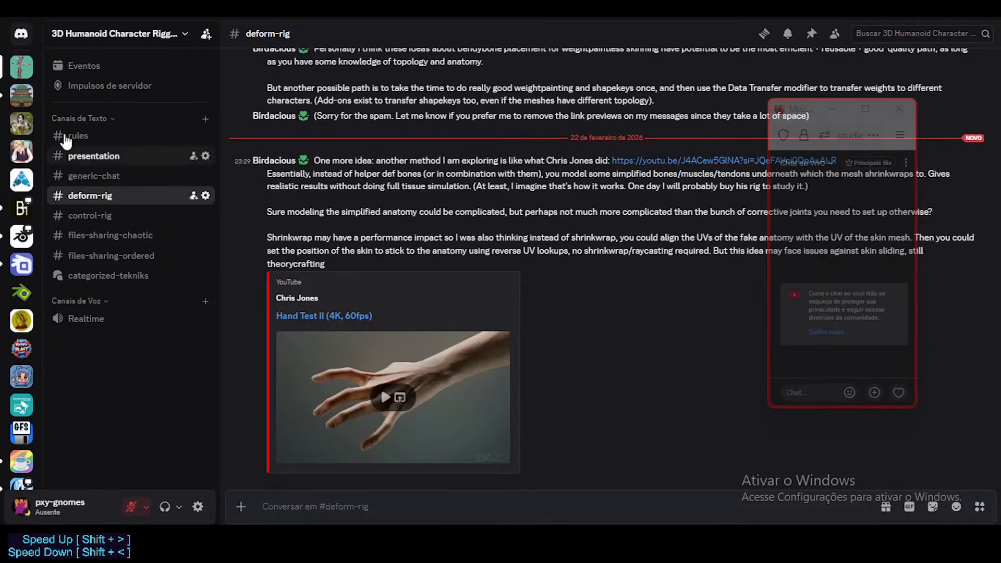
pyautogui.click(21, 35)
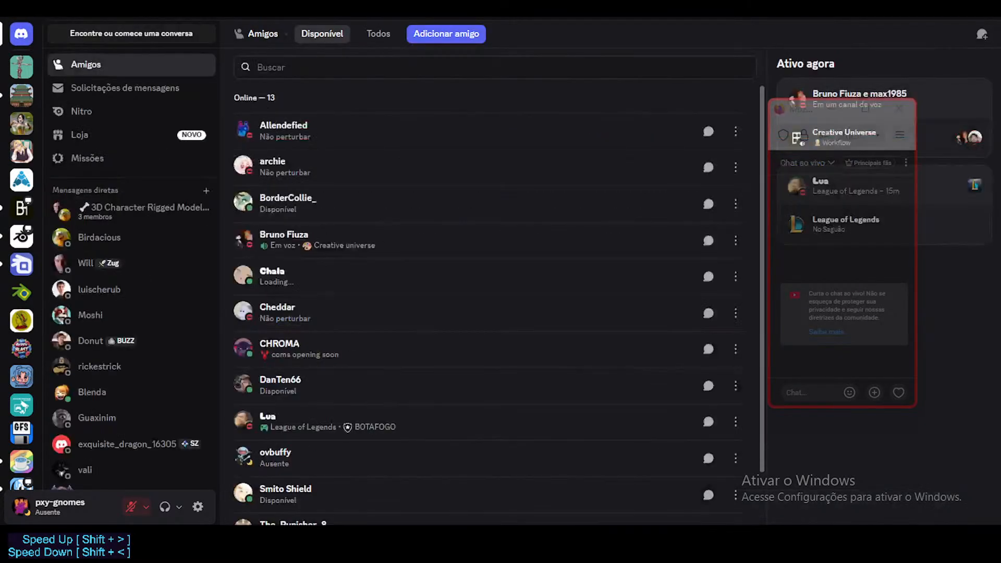
pyautogui.moveTo(575, 544)
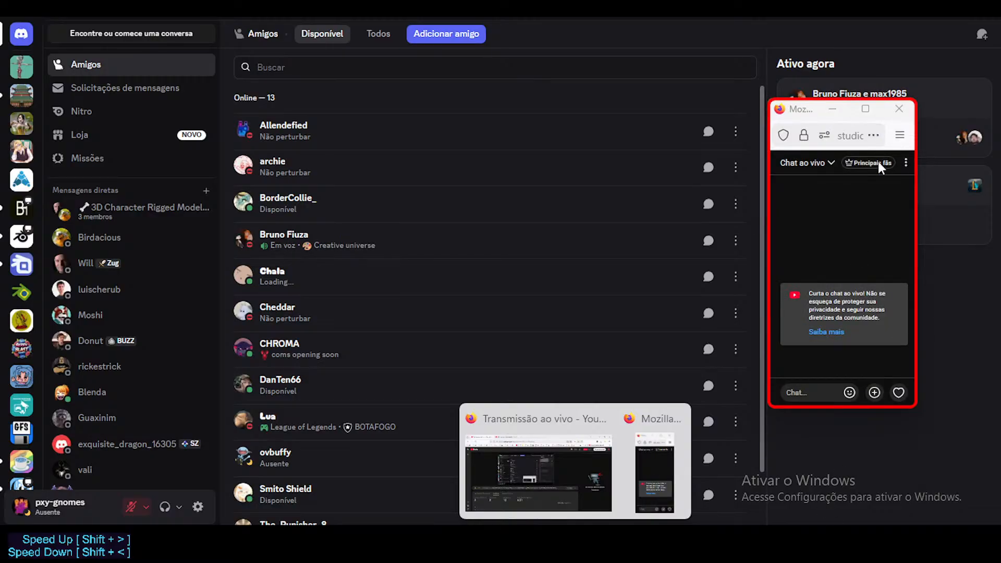
# Step: Close Discord, including its background process, and return to Blender
pyautogui.click(988, 11)
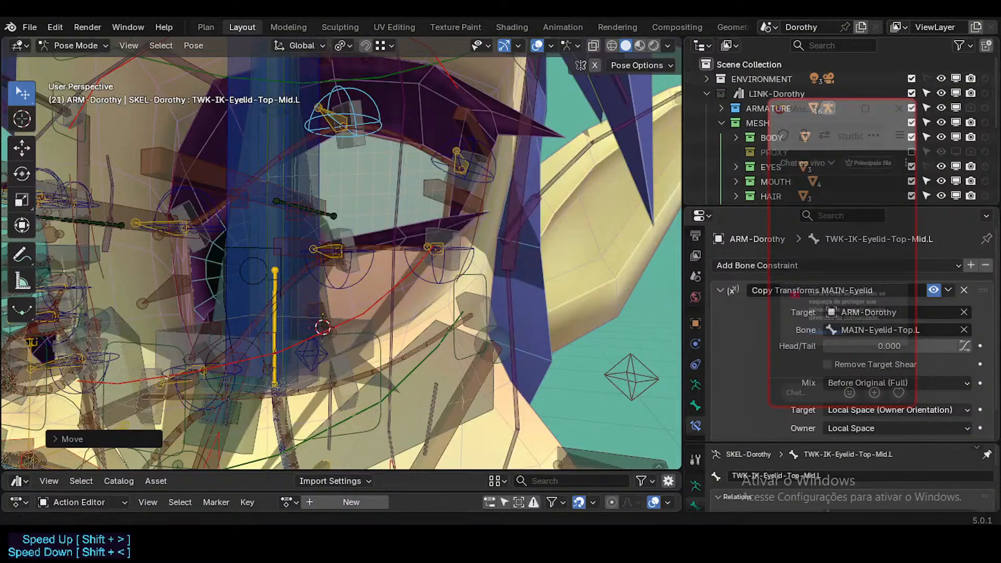
pyautogui.click(808, 542)
pyautogui.rightClick(754, 475)
pyautogui.click(793, 452)
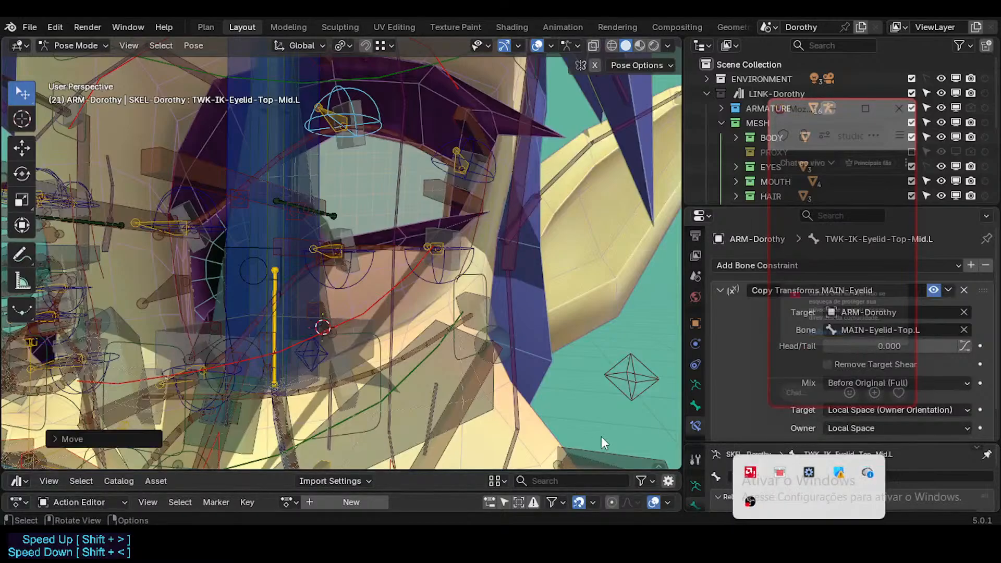
# Step: Reopen Dorothy.blend from the 01_Characters folder, discarding the unsaved pose changes
pyautogui.moveTo(583, 306); pyautogui.dragTo(452, 281, button='middle')
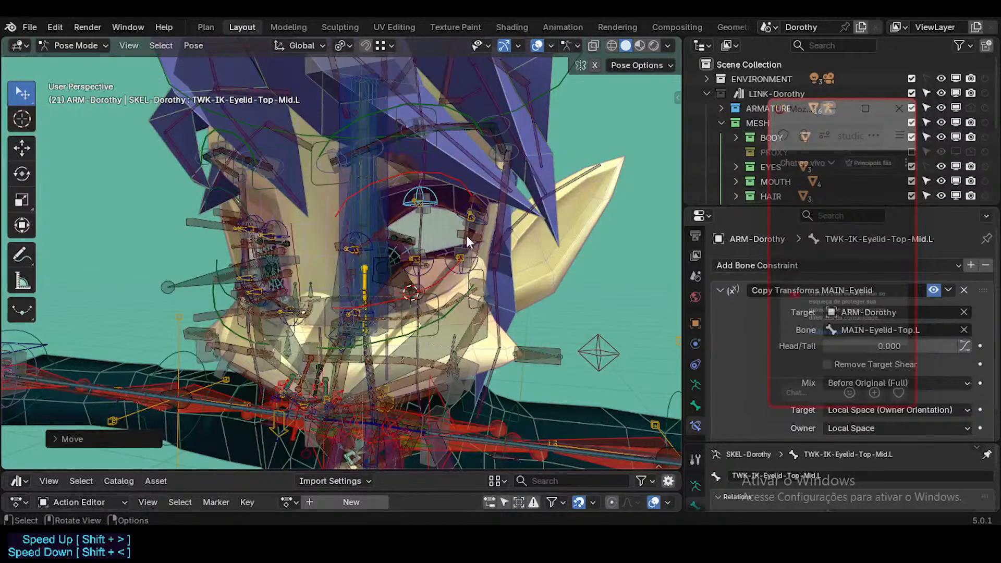
pyautogui.moveTo(466, 235); pyautogui.dragTo(437, 224, button='middle')
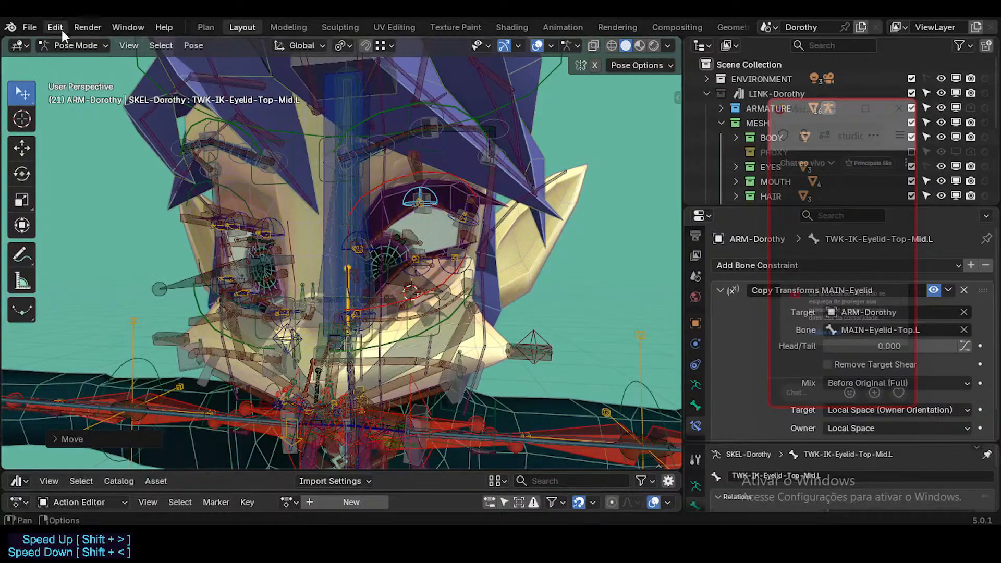
pyautogui.click(37, 25)
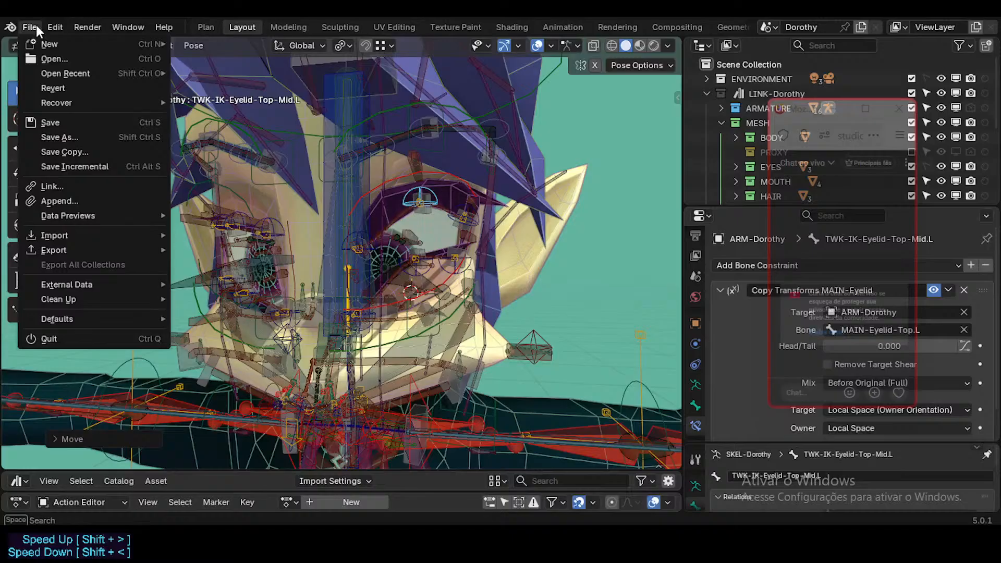
pyautogui.click(48, 57)
pyautogui.click(512, 292)
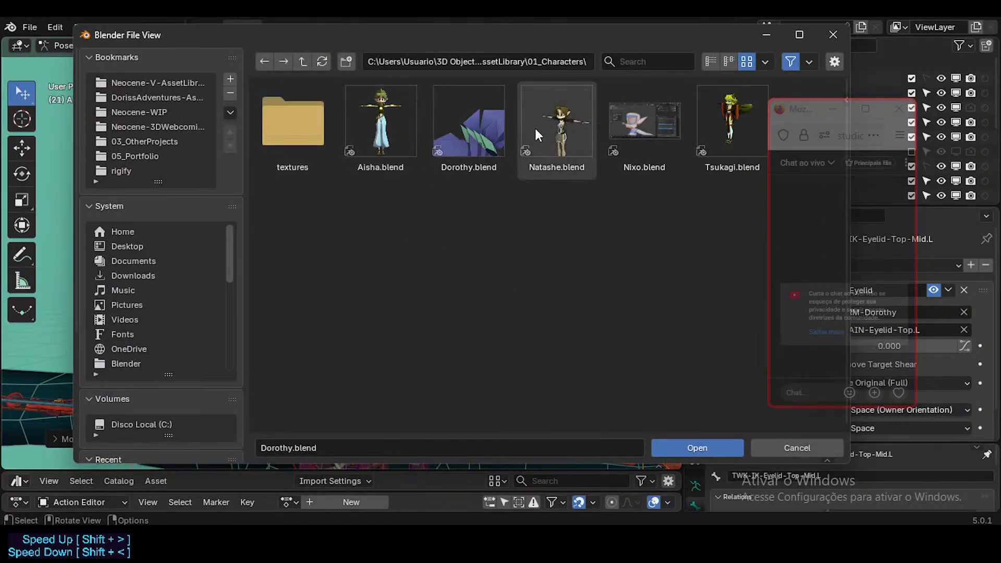
pyautogui.doubleClick(480, 130)
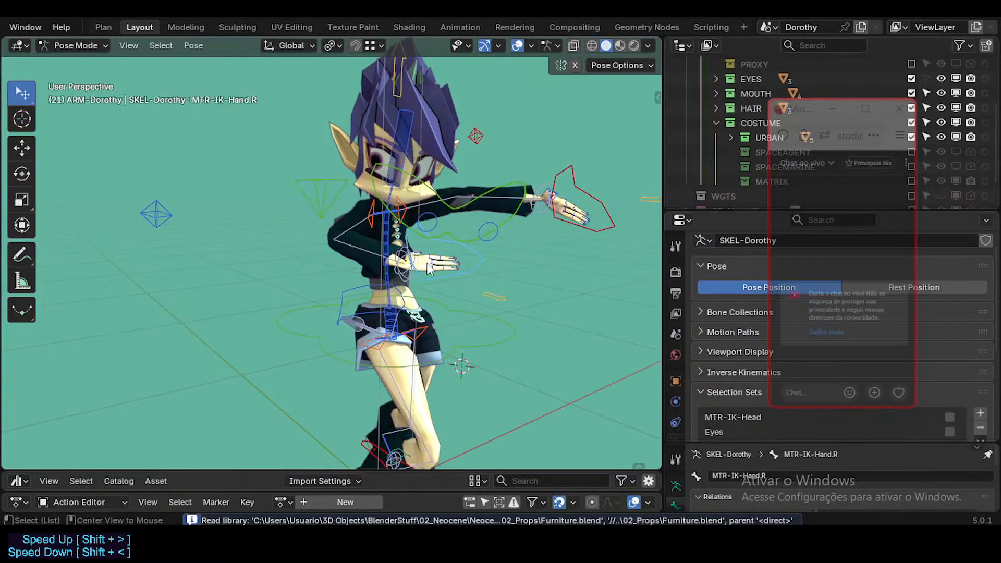
# Step: Clear the location and rotation of the posed control bones to return the character to its T-pose
pyautogui.hotkey('alt', 'g')
pyautogui.hotkey('alt', 'r')
pyautogui.moveTo(439, 258); pyautogui.dragTo(321, 276, button='middle')
pyautogui.scroll(-2, 405, 203)
pyautogui.keyDown('shift'); pyautogui.moveTo(412, 196); pyautogui.dragTo(364, 242, button='middle'); pyautogui.keyUp('shift')
# Step: Un-solo all bone collections of the armature and switch to Object Mode
pyautogui.press('q')
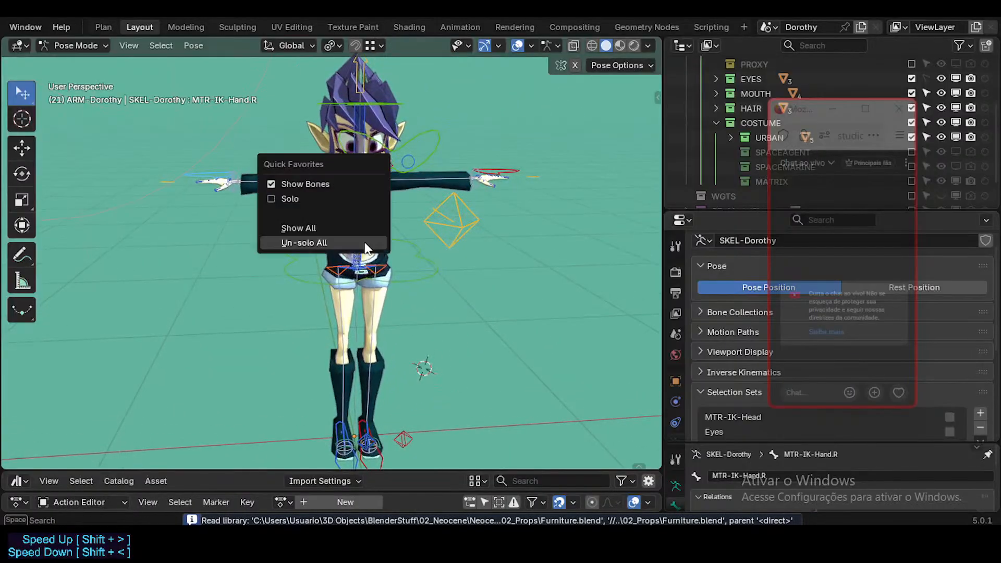
pyautogui.click(346, 242)
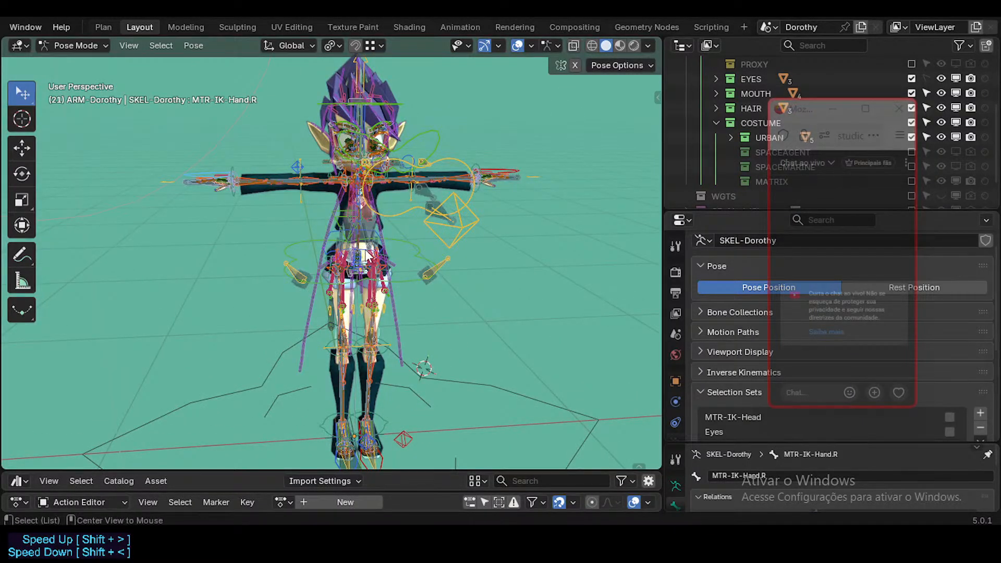
pyautogui.scroll(3, 408, 196)
pyautogui.keyDown('shift'); pyautogui.moveTo(398, 182); pyautogui.dragTo(368, 215, button='middle'); pyautogui.keyUp('shift')
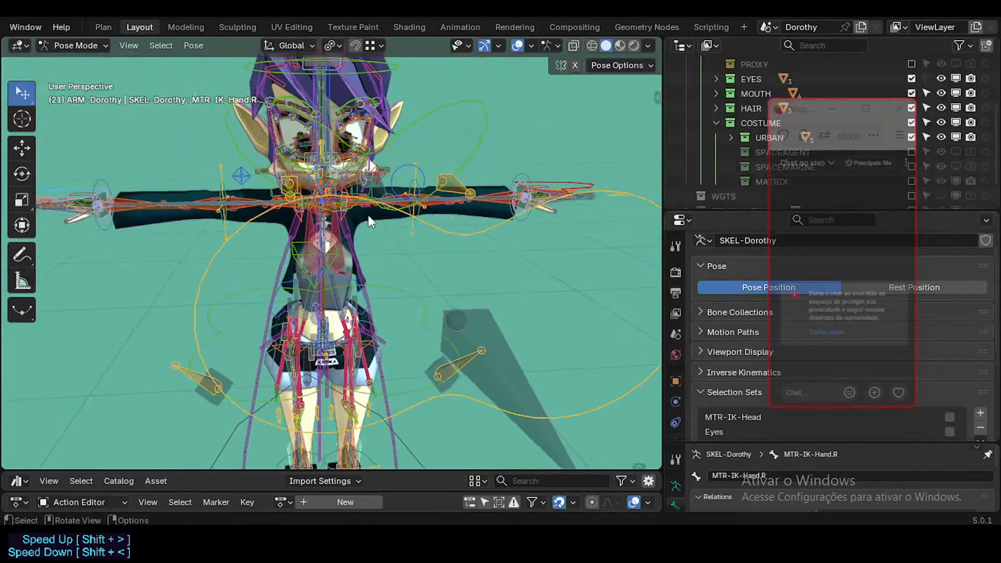
pyautogui.scroll(-4, 368, 215)
pyautogui.hotkey('ctrl', 'Tab')
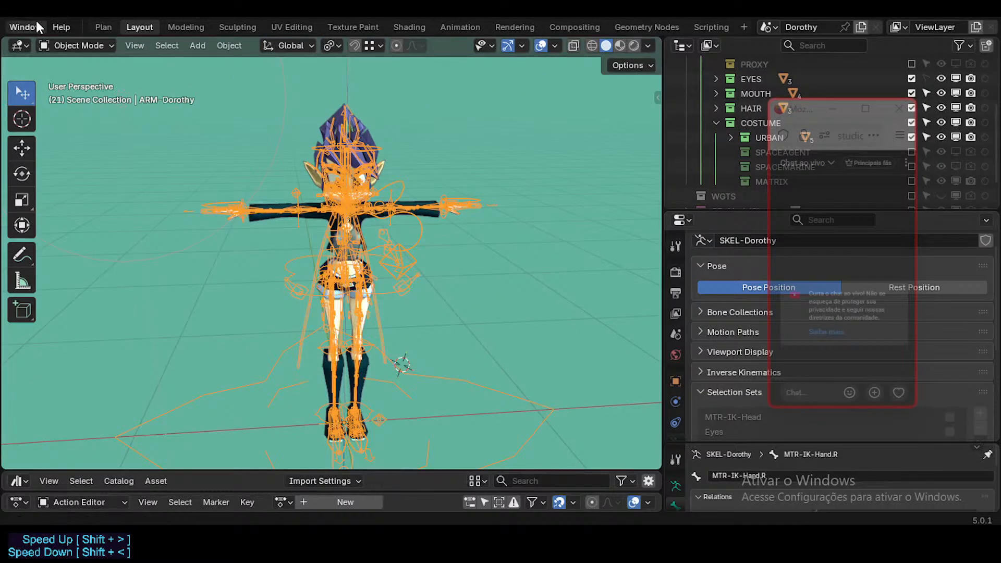
# Step: Save the file as Dorothy-BaseTemplate.blend in the 01_Characters folder
pyautogui.scroll(2, 63, 27)
pyautogui.scroll(2, 41, 27)
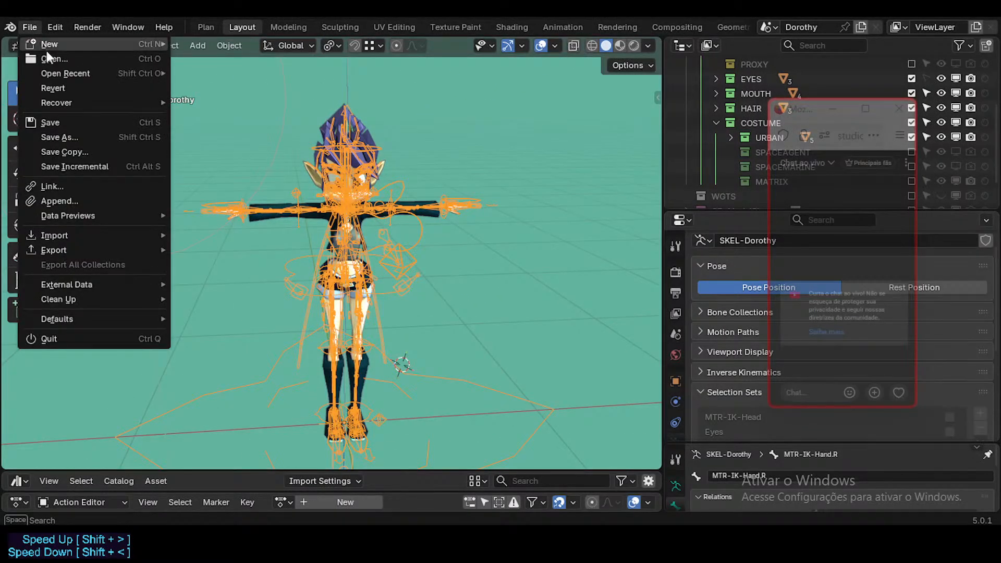
pyautogui.click(66, 133)
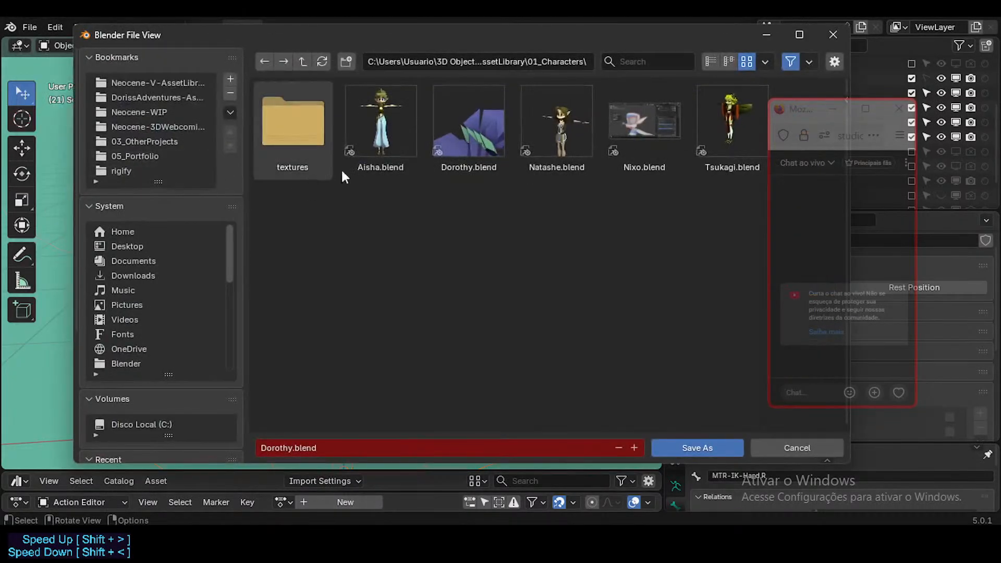
pyautogui.click(295, 449)
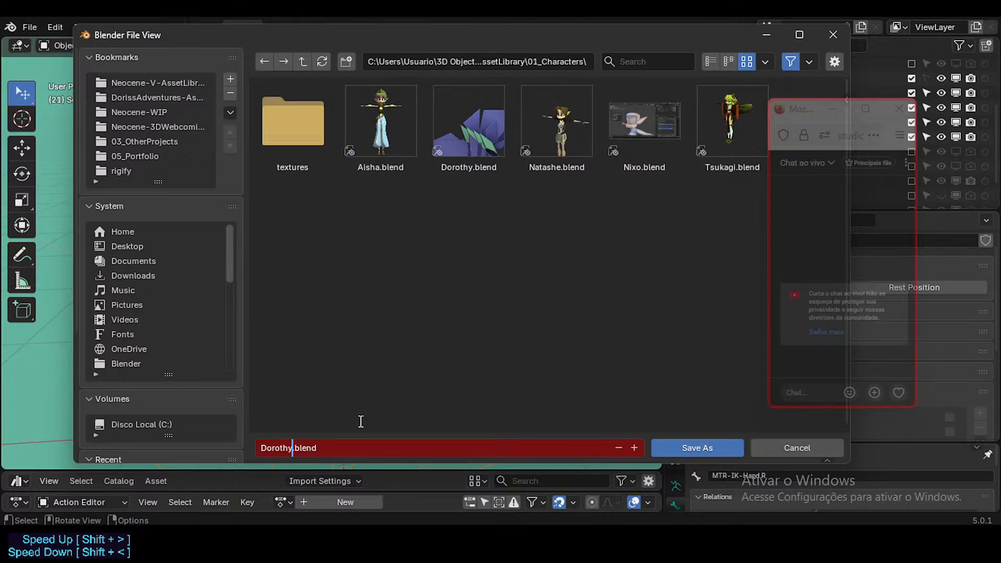
pyautogui.hotkey('shift', 'Home')
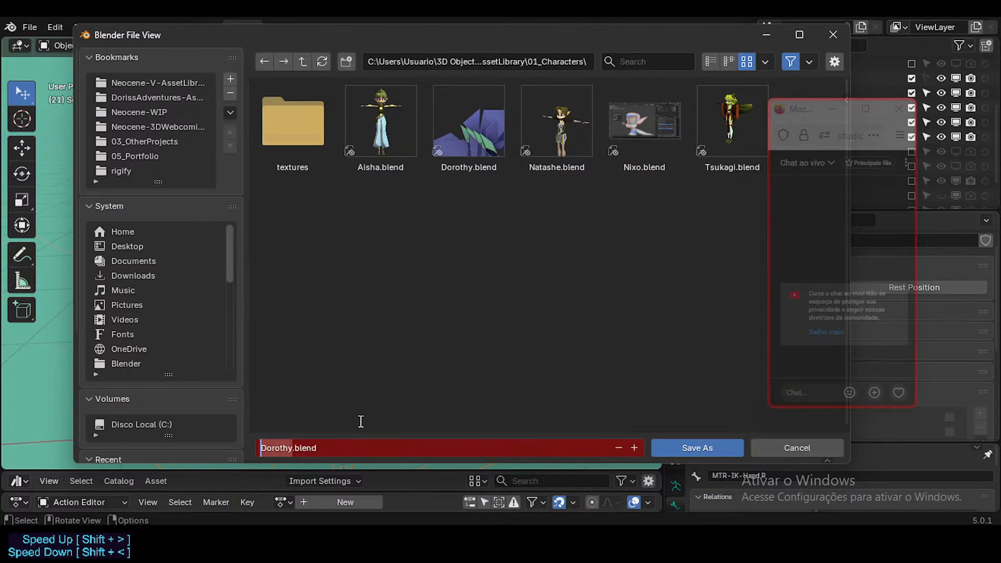
pyautogui.press('Right')
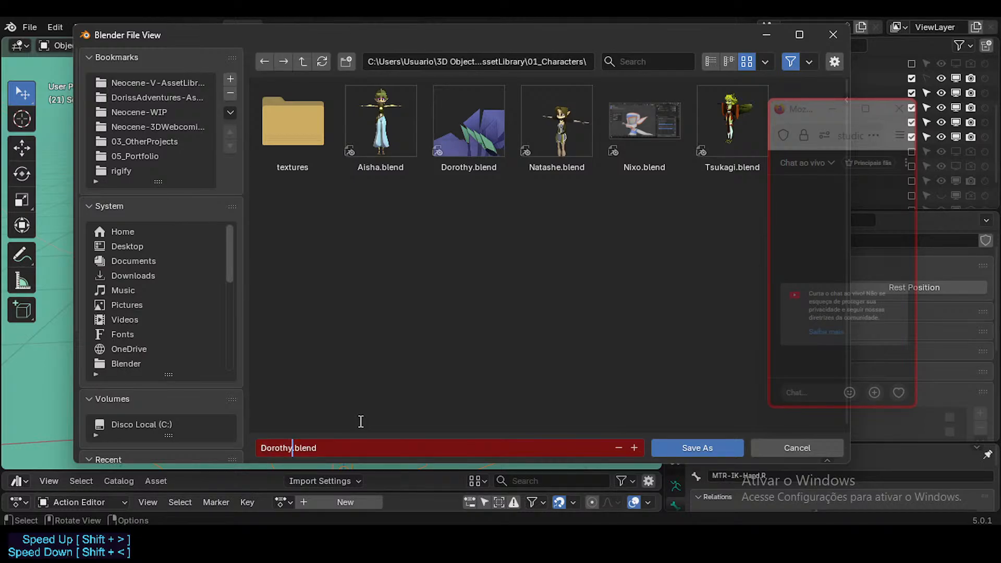
pyautogui.write('-BaseTemplate')
pyautogui.press('Home')
pyautogui.press('Right')
pyautogui.press('Right')
pyautogui.press('Right')
pyautogui.press('Right')
pyautogui.press('Right')
pyautogui.press('Right')
pyautogui.press('Right')
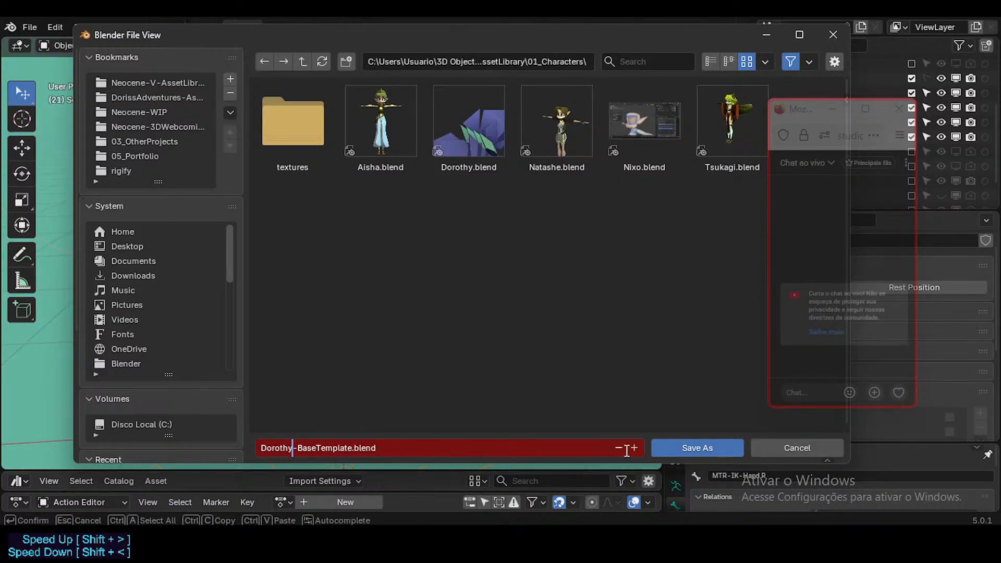
pyautogui.click(674, 445)
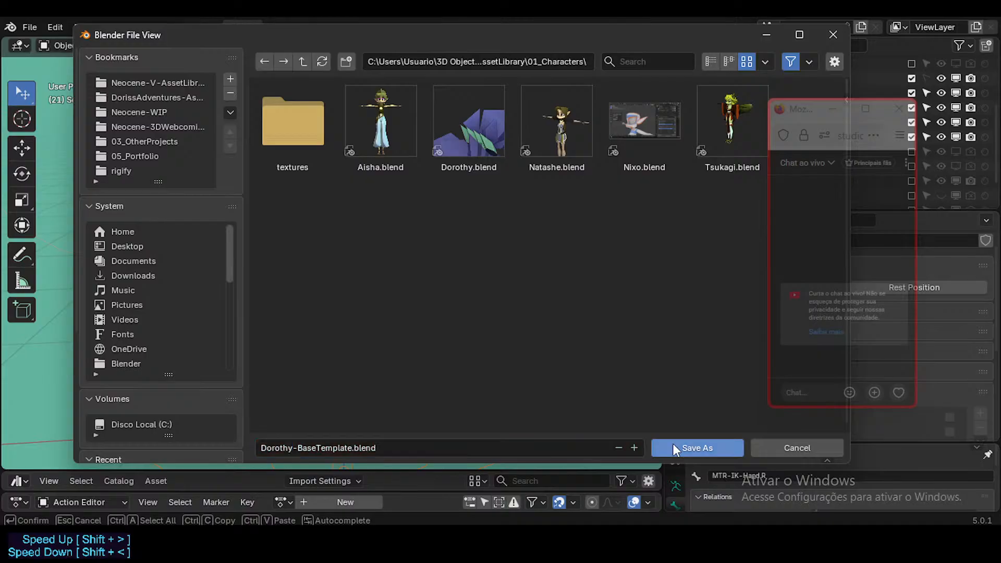
pyautogui.click(673, 446)
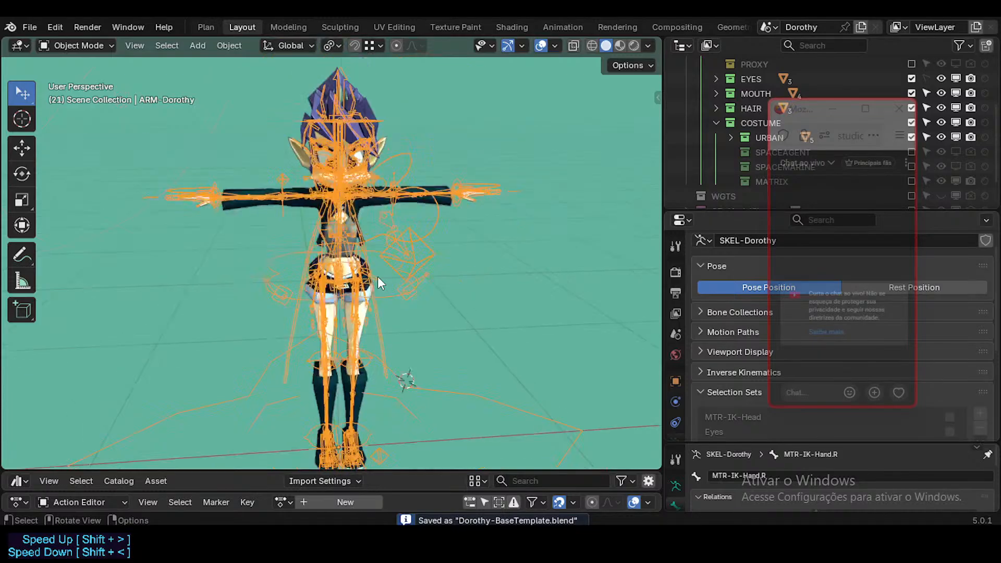
# Step: Enlarge the Outliner and delete the GPencil-LineArt object from the scene
pyautogui.click(803, 110)
pyautogui.moveTo(803, 111); pyautogui.dragTo(876, 283)
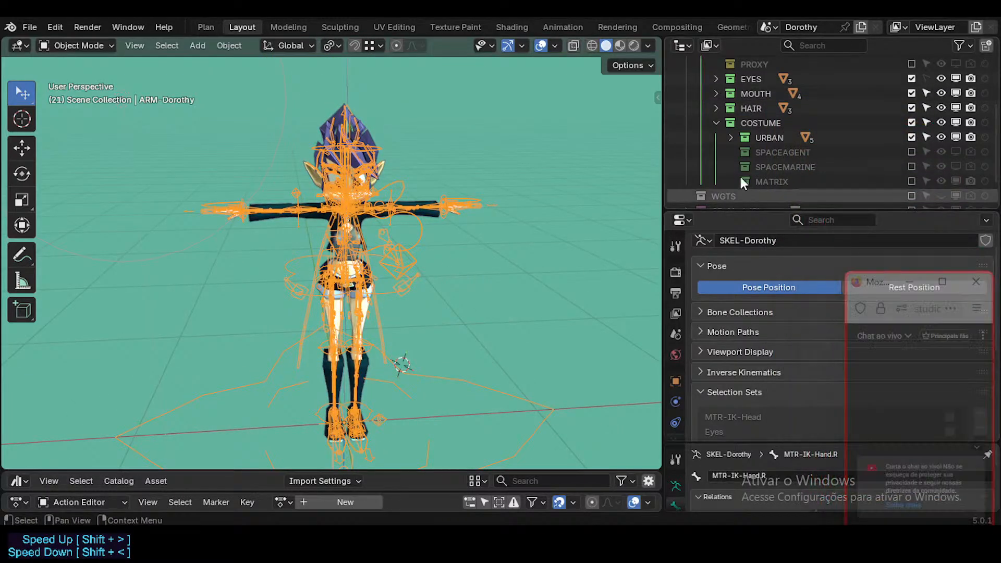
pyautogui.scroll(-2, 741, 189)
pyautogui.moveTo(750, 216); pyautogui.dragTo(744, 237)
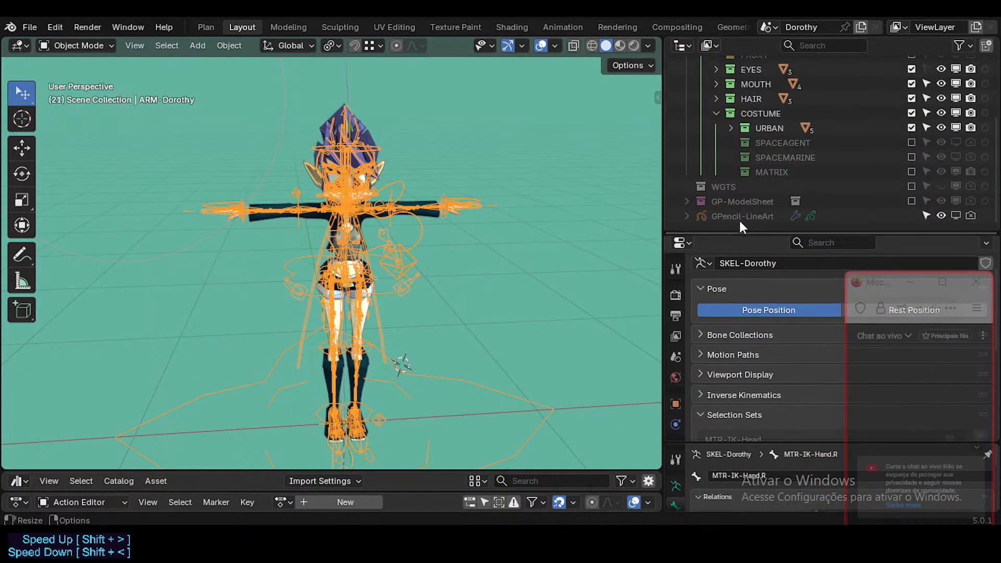
pyautogui.click(739, 217)
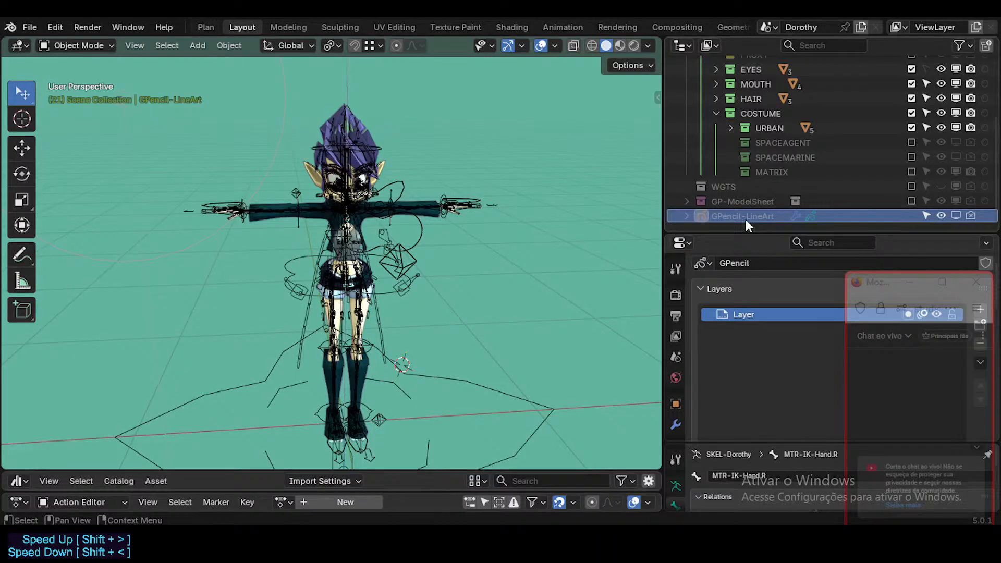
pyautogui.press('Delete')
# Step: Check the Images collection inside GP-ModelSheet by briefly enabling it, and delete that collection
pyautogui.click(686, 216)
pyautogui.scroll(-1, 753, 204)
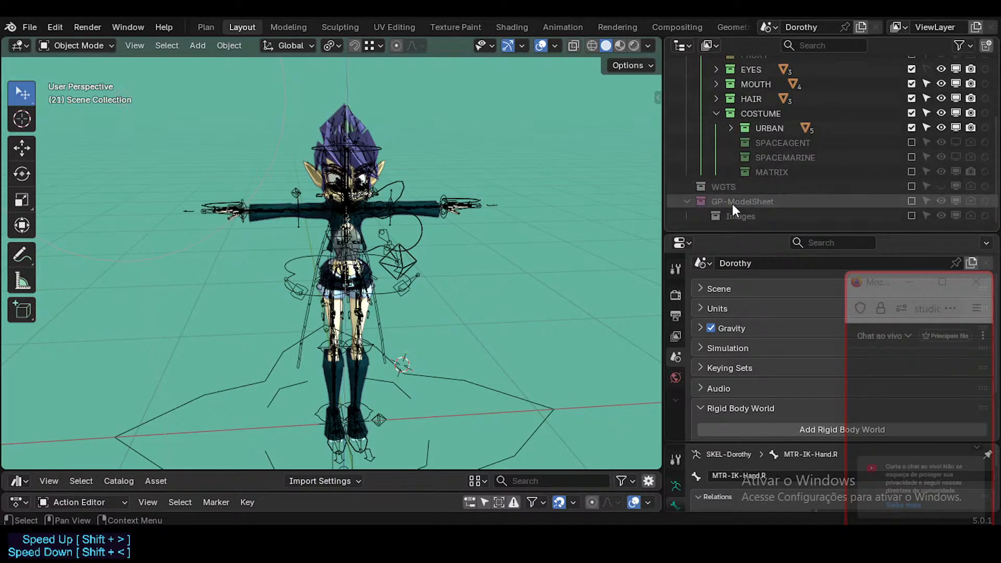
pyautogui.click(745, 215)
pyautogui.click(911, 216)
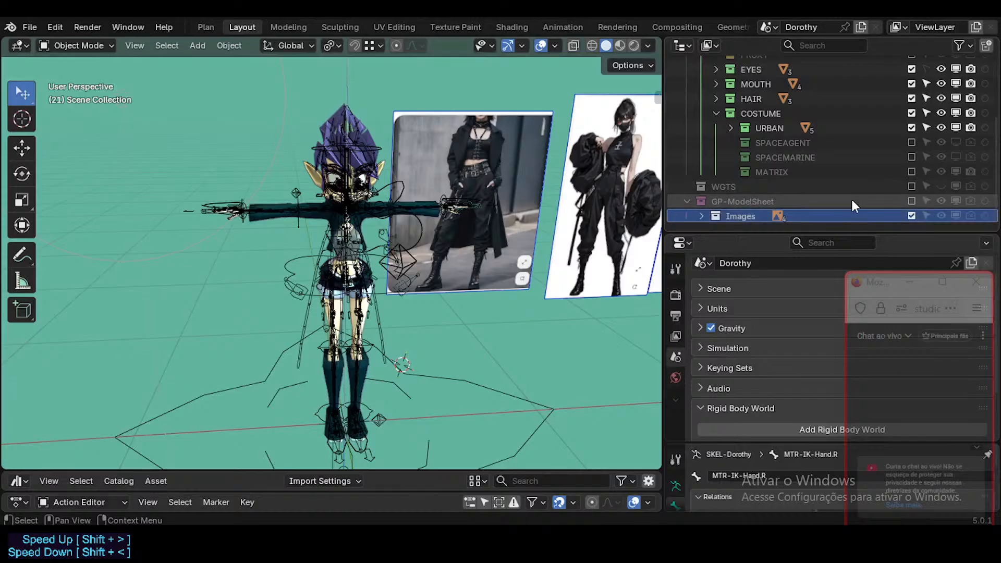
pyautogui.click(911, 215)
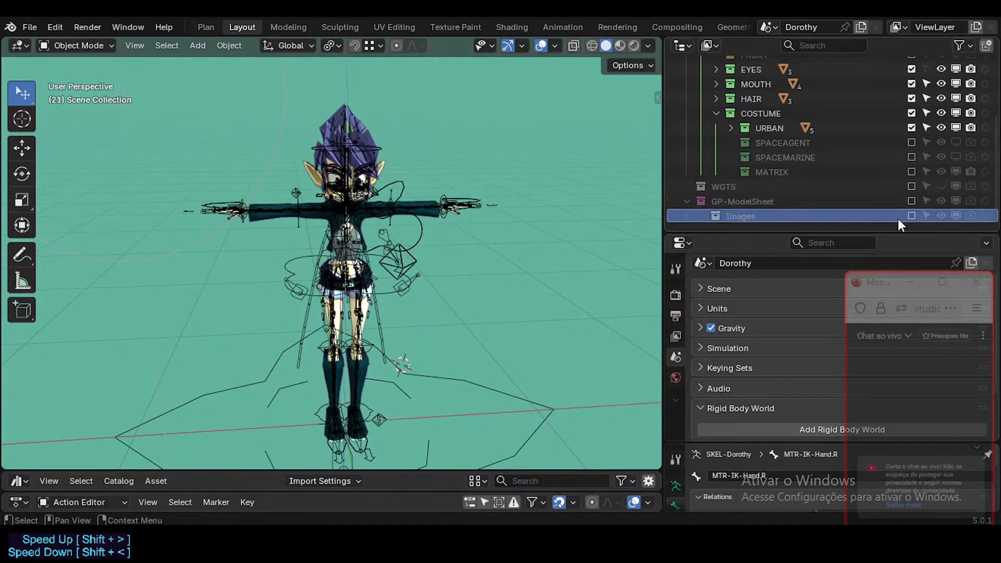
pyautogui.click(912, 215)
pyautogui.press('x')
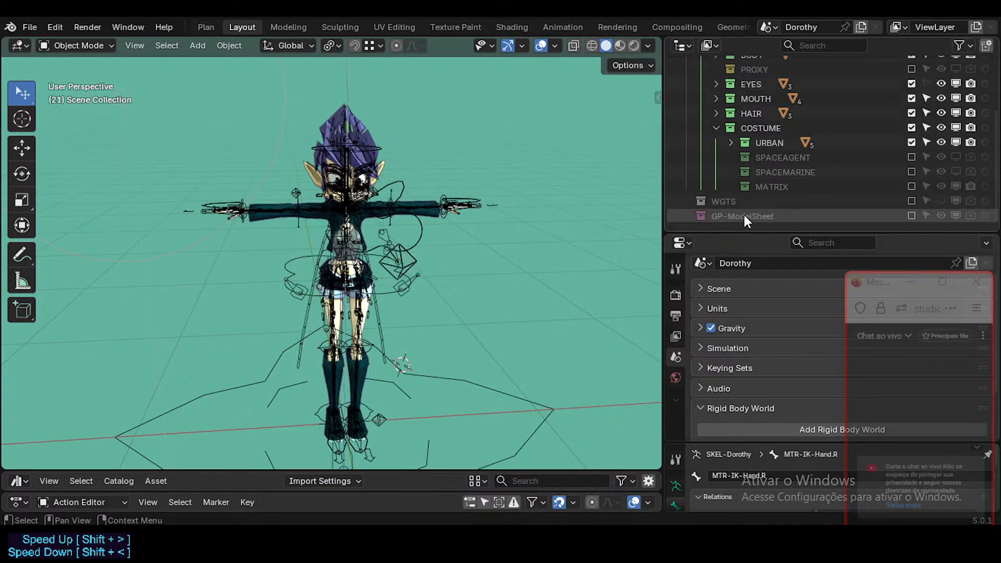
# Step: Enable the GP-ModelSheet collection in the view layer and bring its objects into view in the Outliner
pyautogui.click(743, 215)
pyautogui.click(911, 215)
pyautogui.scroll(-4, 682, 192)
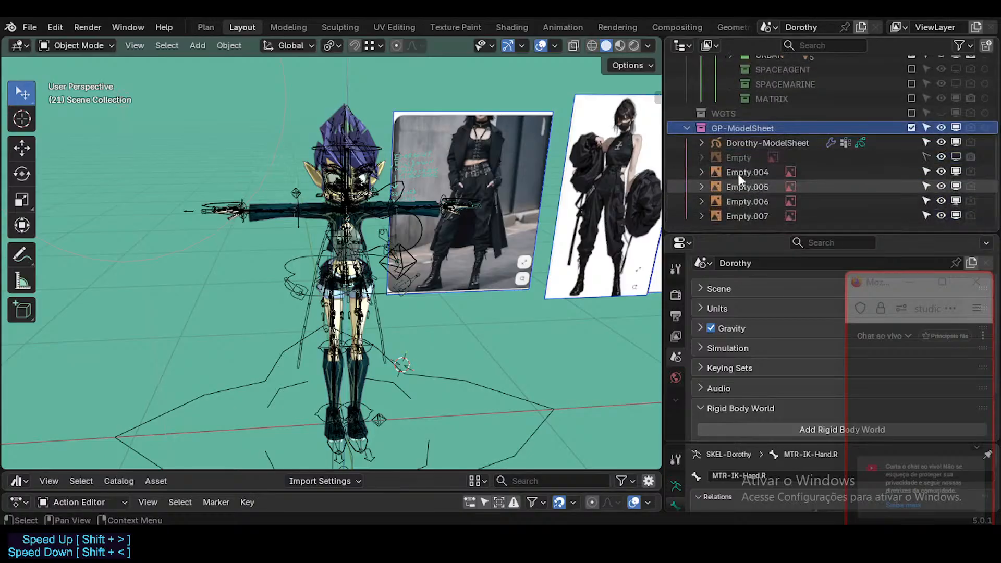
# Step: Delete the GP-ModelSheet collection together with its model sheet object and reference image empties
pyautogui.keyDown('shift'); pyautogui.click(743, 216); pyautogui.keyUp('shift')
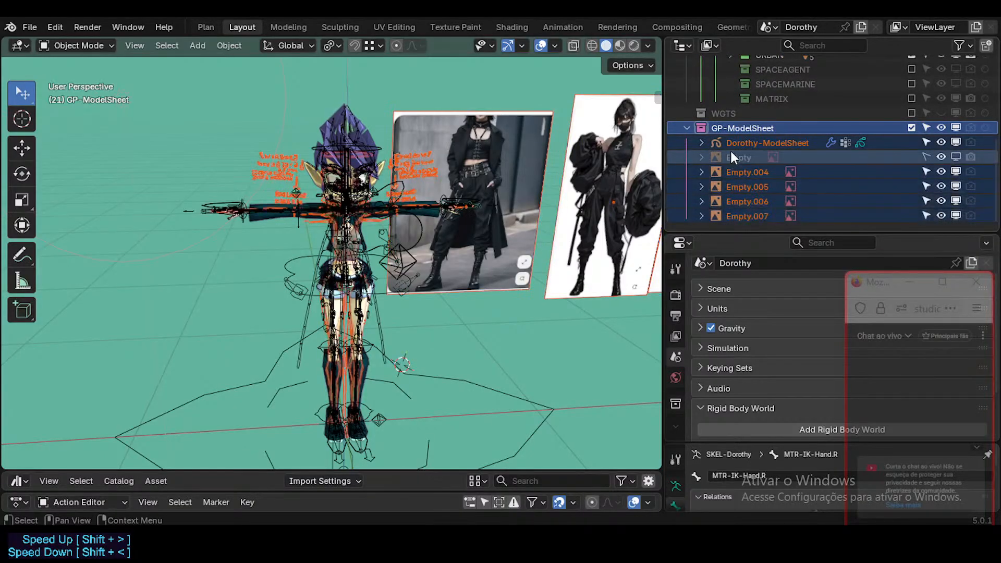
pyautogui.press('x')
# Step: Enable the WGTS collection in the view layer and unhide its objects in the viewport
pyautogui.click(715, 216)
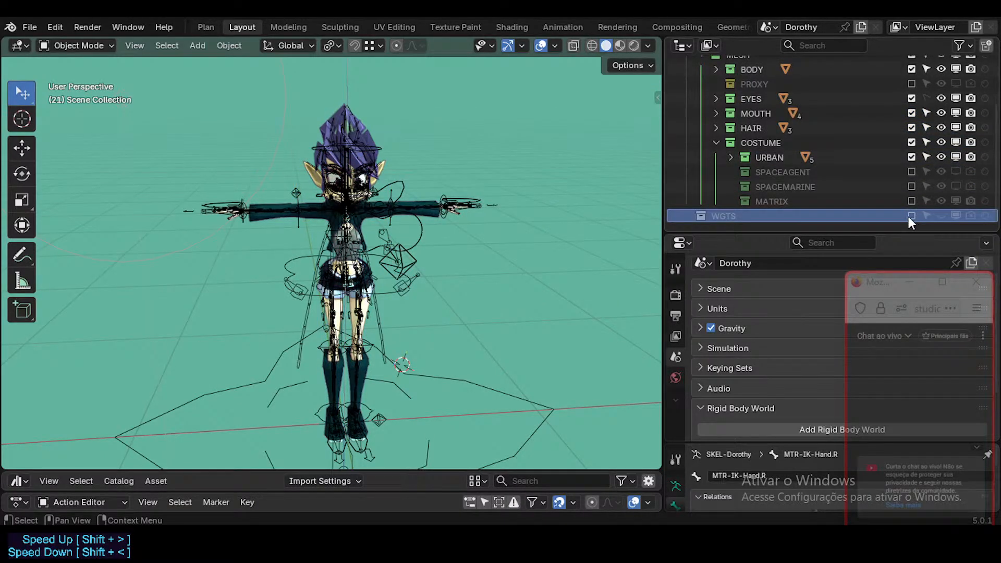
pyautogui.click(909, 215)
pyautogui.scroll(5, 364, 264)
pyautogui.scroll(-2, 346, 261)
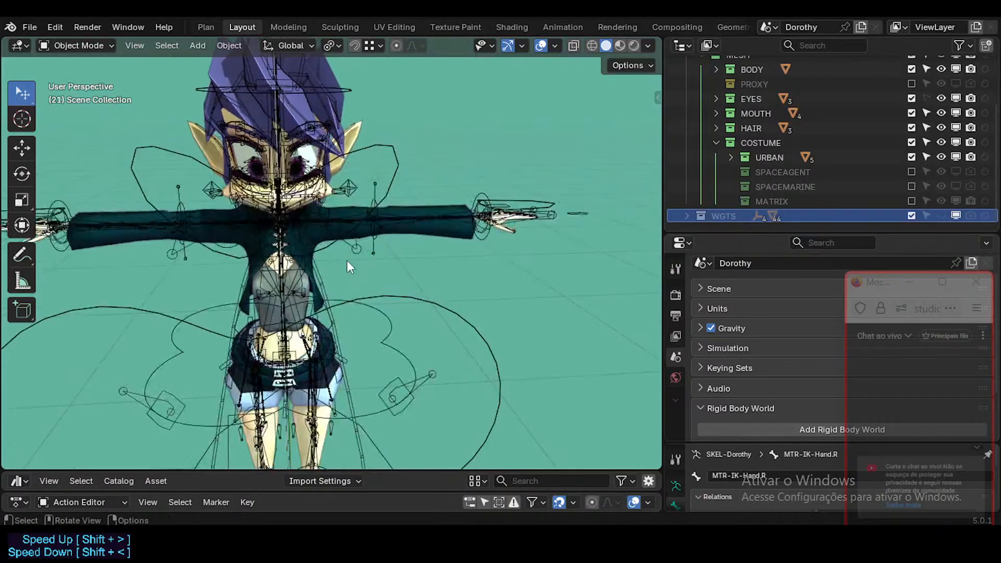
pyautogui.scroll(4, 347, 261)
pyautogui.scroll(-2, 273, 229)
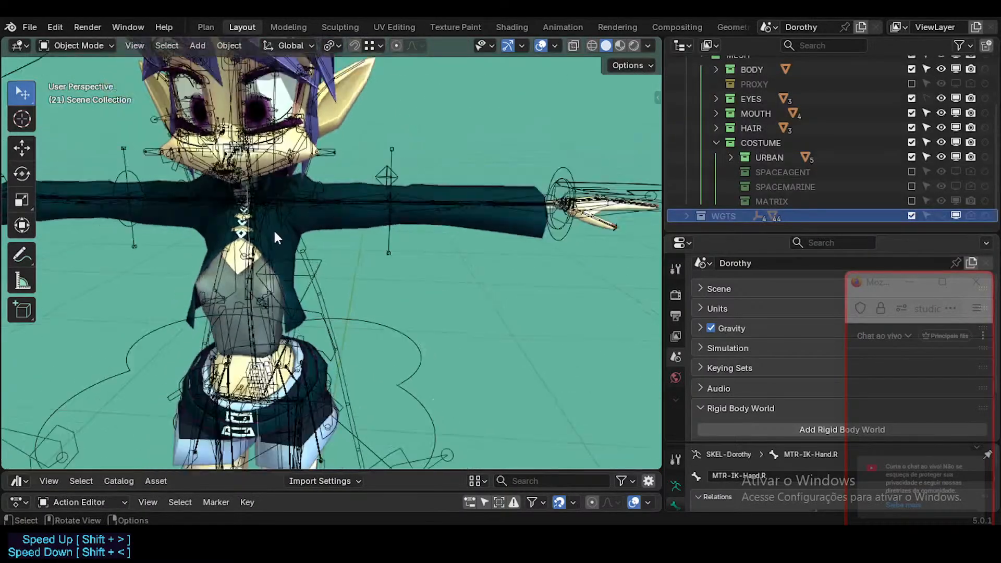
pyautogui.scroll(-3, 274, 237)
pyautogui.moveTo(219, 133); pyautogui.dragTo(195, 217, button='middle')
pyautogui.scroll(3, 233, 215)
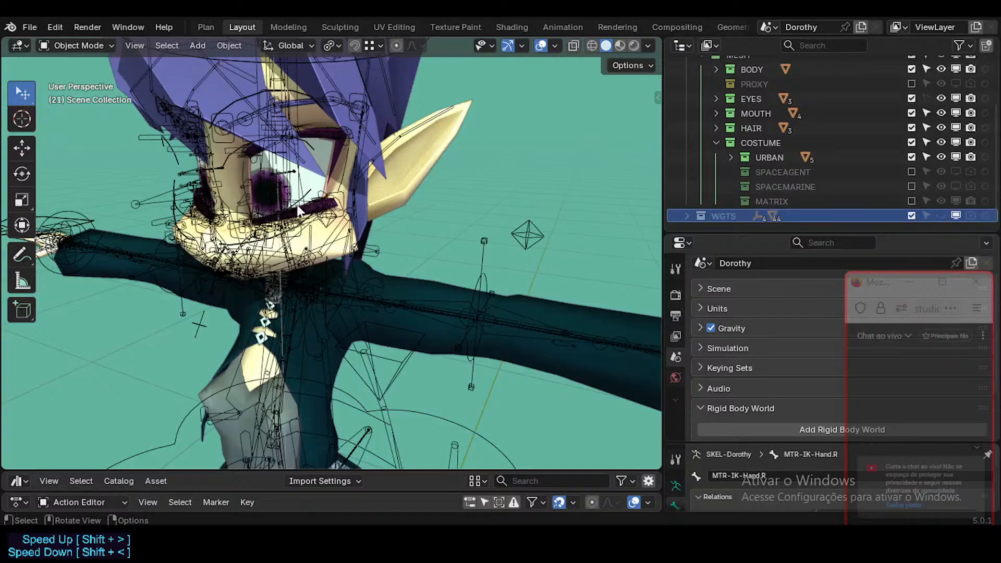
pyautogui.moveTo(359, 285); pyautogui.dragTo(438, 261, button='middle')
pyautogui.scroll(-2, 459, 250)
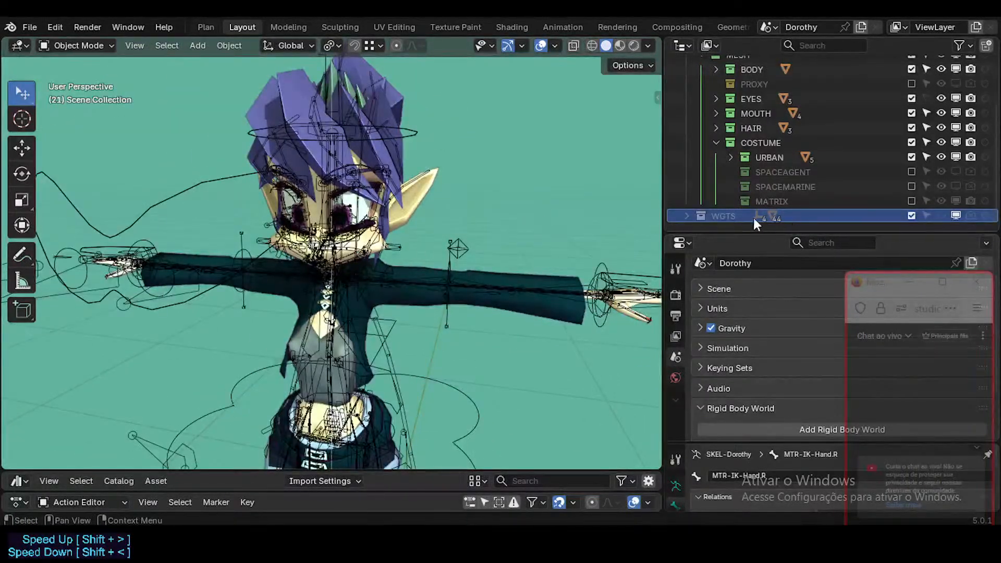
pyautogui.click(945, 212)
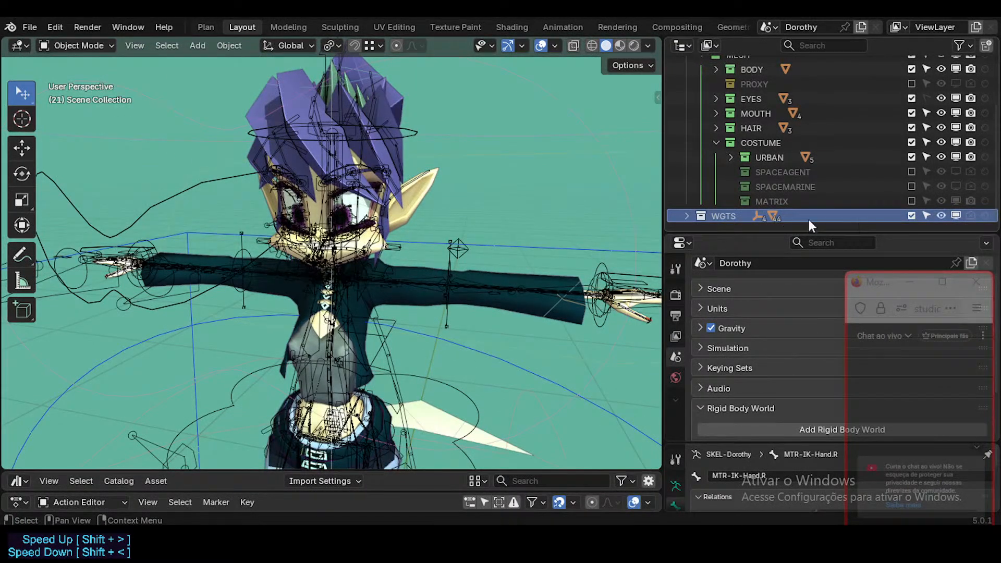
# Step: Enlarge the Outliner and examine the widget objects inside the WGTS collection, then collapse it
pyautogui.click(687, 215)
pyautogui.moveTo(721, 232); pyautogui.dragTo(721, 305)
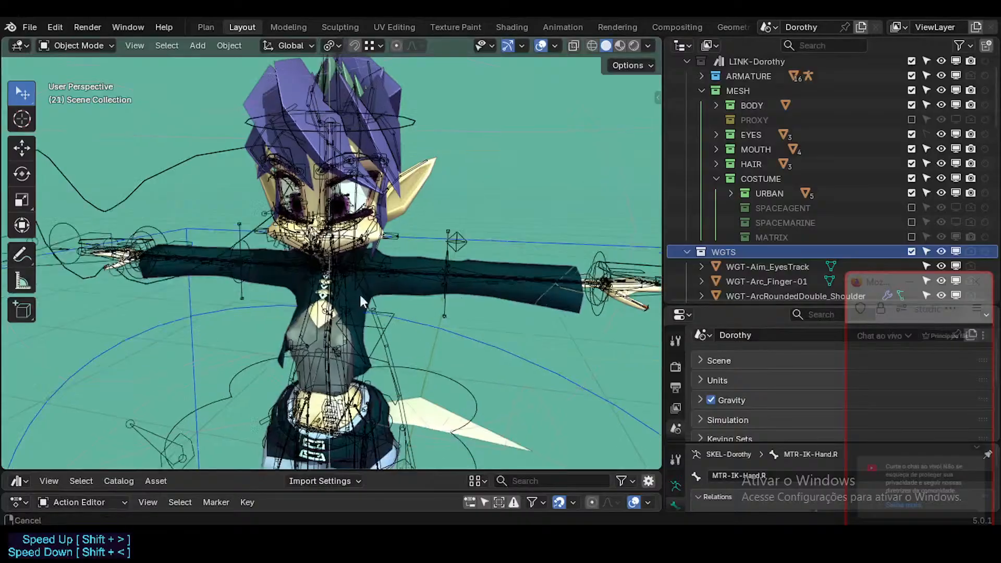
pyautogui.keyDown('shift'); pyautogui.moveTo(360, 295); pyautogui.dragTo(339, 256, button='middle'); pyautogui.keyUp('shift')
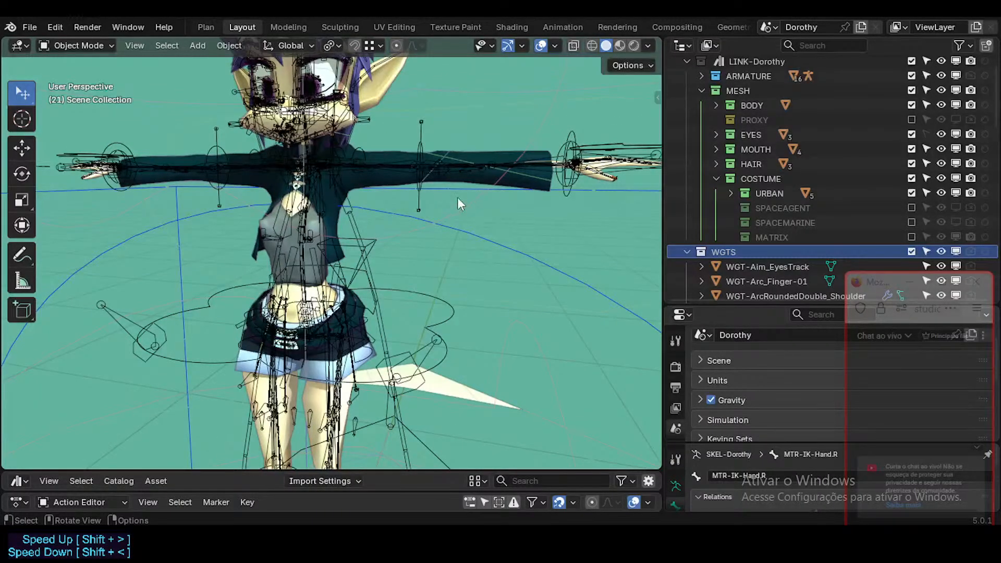
pyautogui.moveTo(458, 204); pyautogui.dragTo(521, 227, button='middle')
pyautogui.scroll(-8, 730, 240)
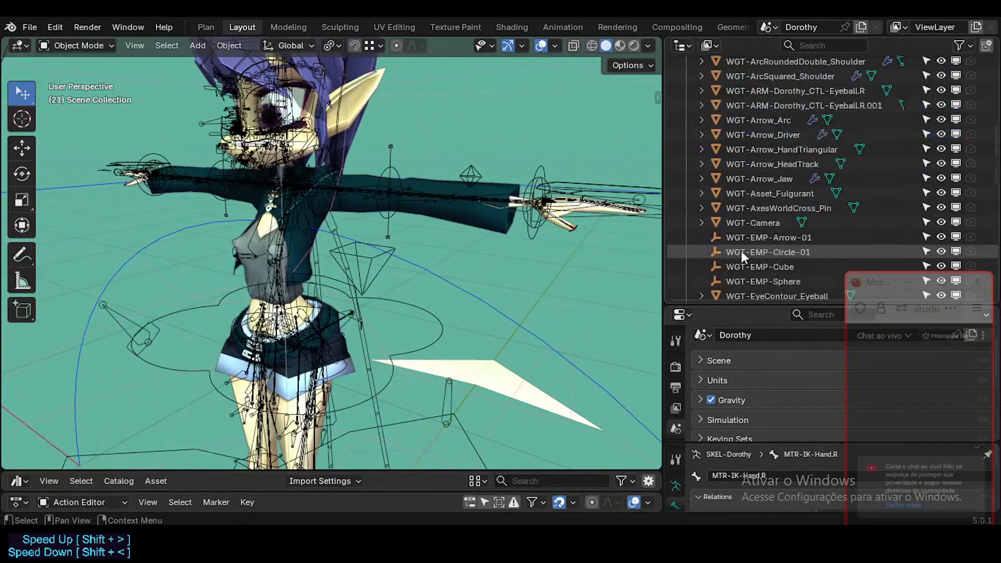
pyautogui.scroll(7, 734, 241)
pyautogui.click(687, 225)
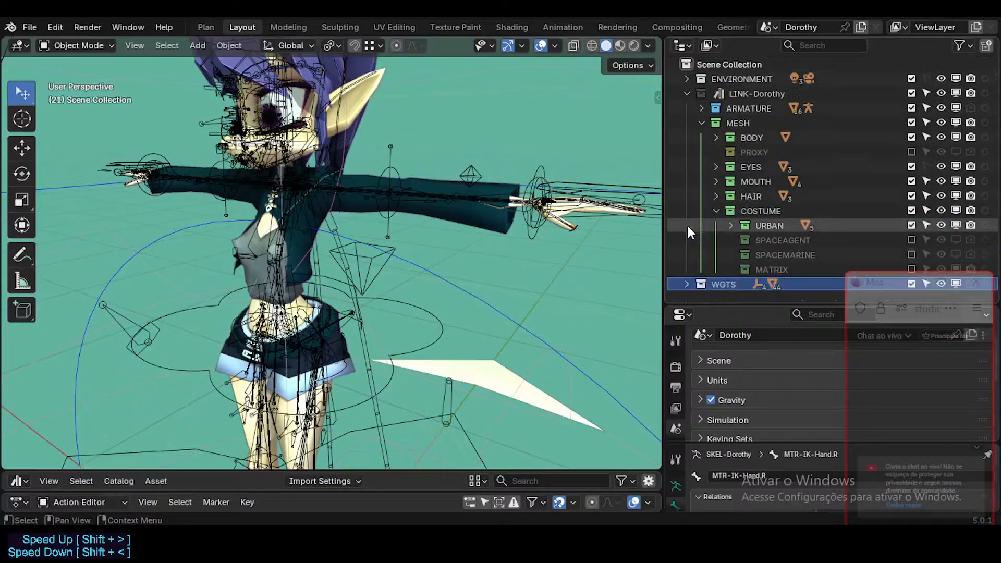
pyautogui.keyDown('shift'); pyautogui.moveTo(466, 166); pyautogui.dragTo(443, 256, button='middle'); pyautogui.keyUp('shift')
pyautogui.scroll(2, 448, 255)
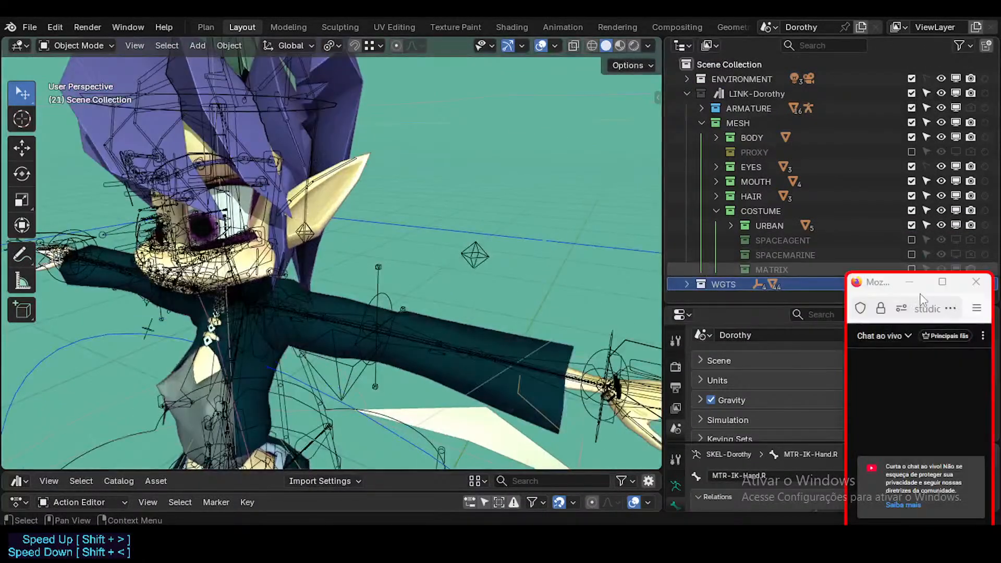
# Step: Enable the SPACEAGENT, SPACEMARINE and MATRIX costume collections in the view layer and show them in the viewport
pyautogui.moveTo(875, 283); pyautogui.dragTo(848, 350)
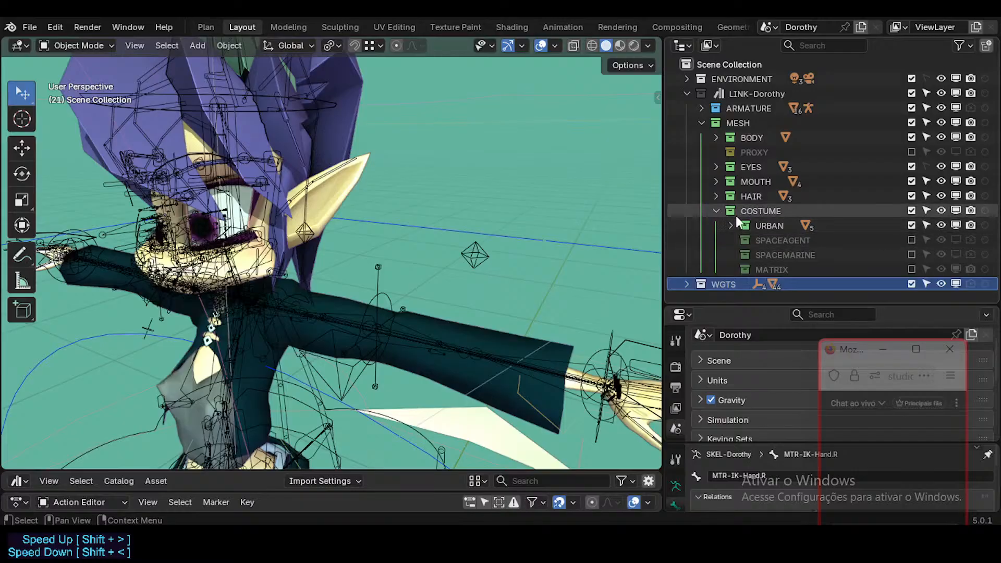
pyautogui.click(911, 269)
pyautogui.click(911, 254)
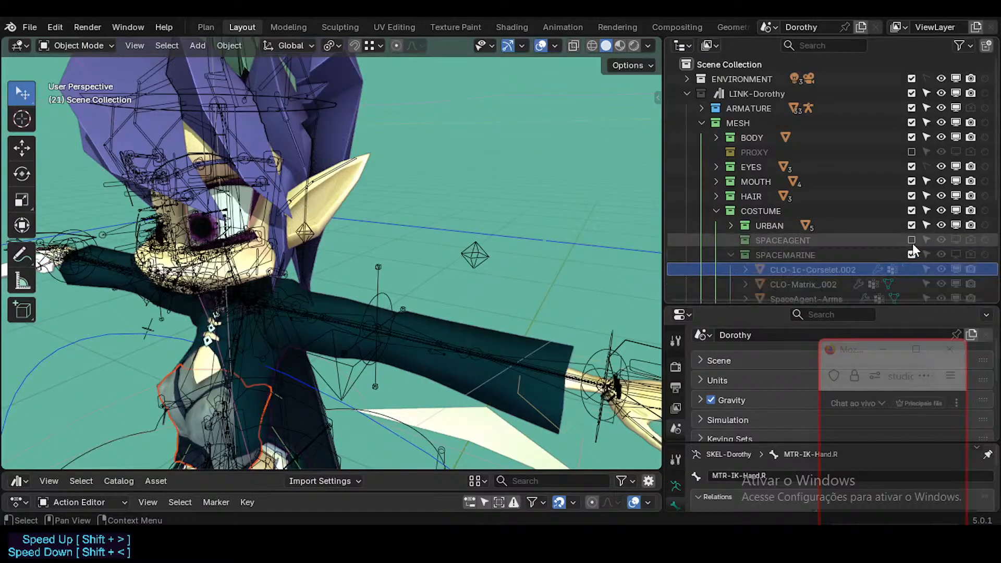
pyautogui.click(911, 241)
pyautogui.scroll(-2, 803, 258)
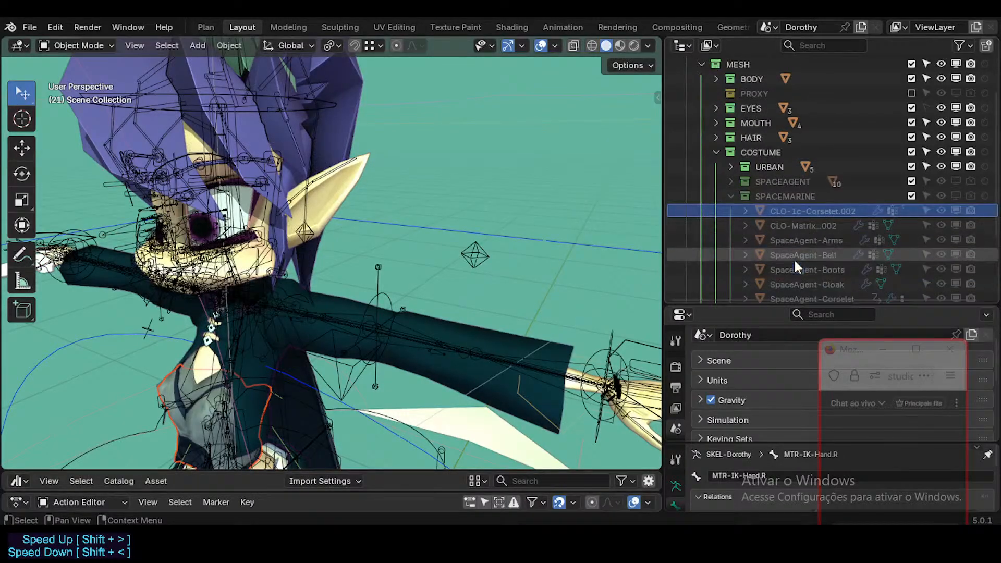
pyautogui.click(730, 197)
pyautogui.moveTo(955, 241); pyautogui.dragTo(954, 254)
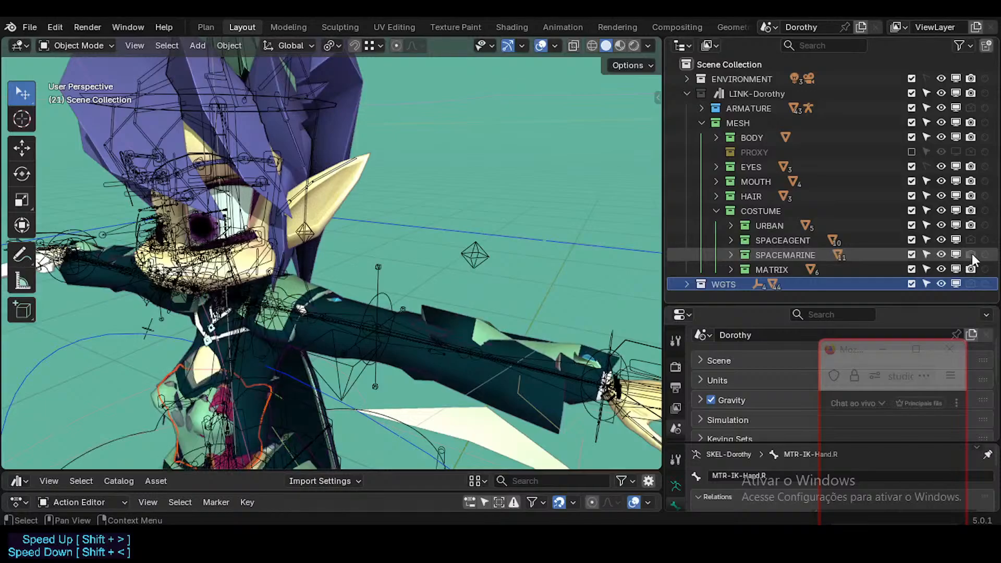
pyautogui.scroll(-5, 402, 287)
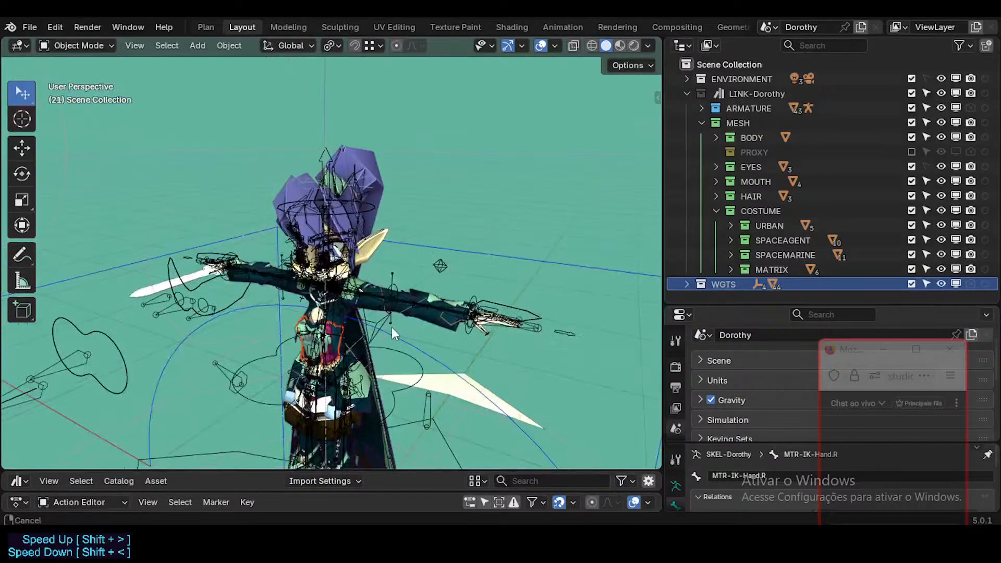
pyautogui.keyDown('shift'); pyautogui.moveTo(392, 327); pyautogui.dragTo(398, 234, button='middle'); pyautogui.keyUp('shift')
pyautogui.scroll(-3, 399, 234)
pyautogui.scroll(1, 424, 265)
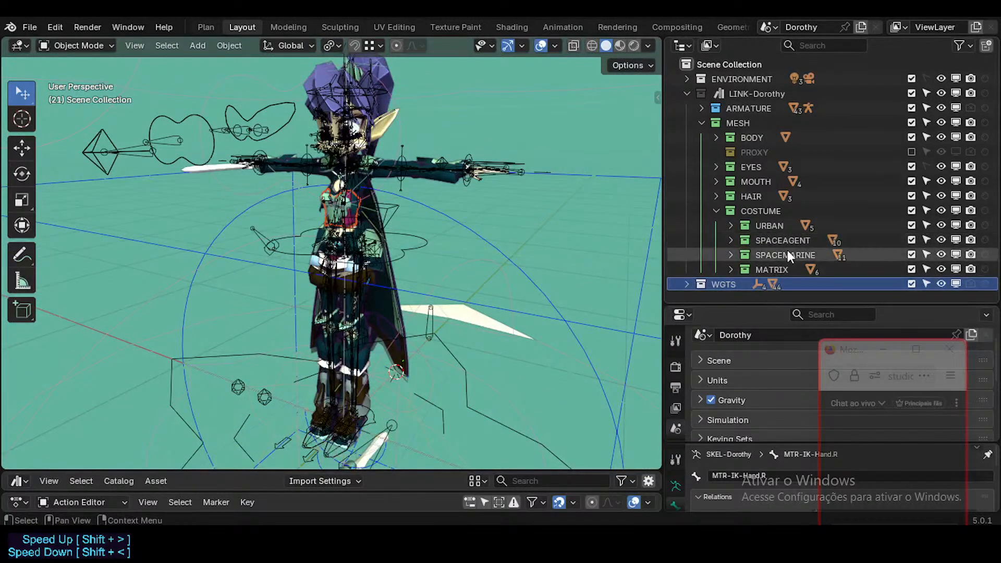
pyautogui.click(771, 269)
pyautogui.keyDown('shift'); pyautogui.click(765, 227); pyautogui.keyUp('shift')
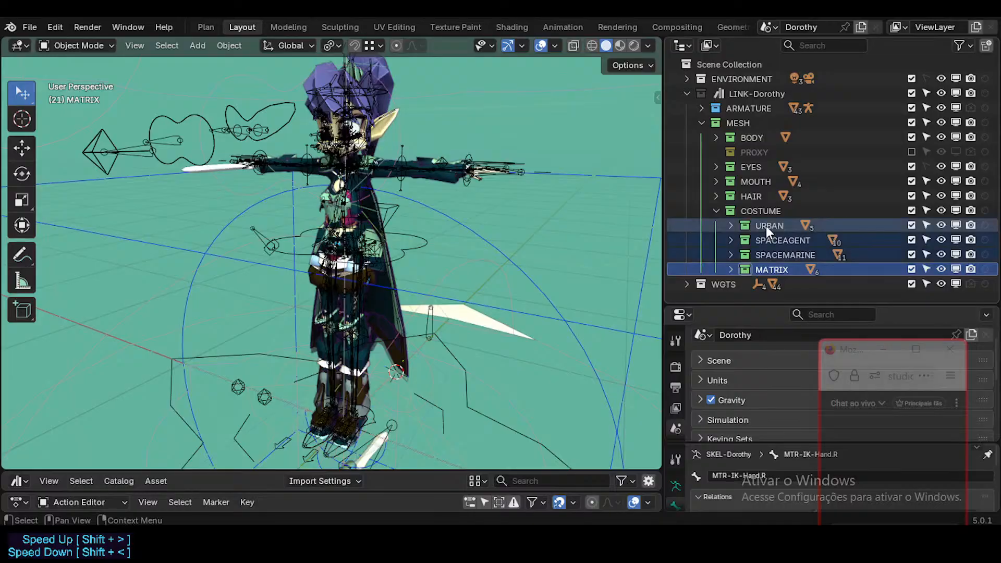
pyautogui.keyDown('shift'); pyautogui.click(753, 211); pyautogui.keyUp('shift')
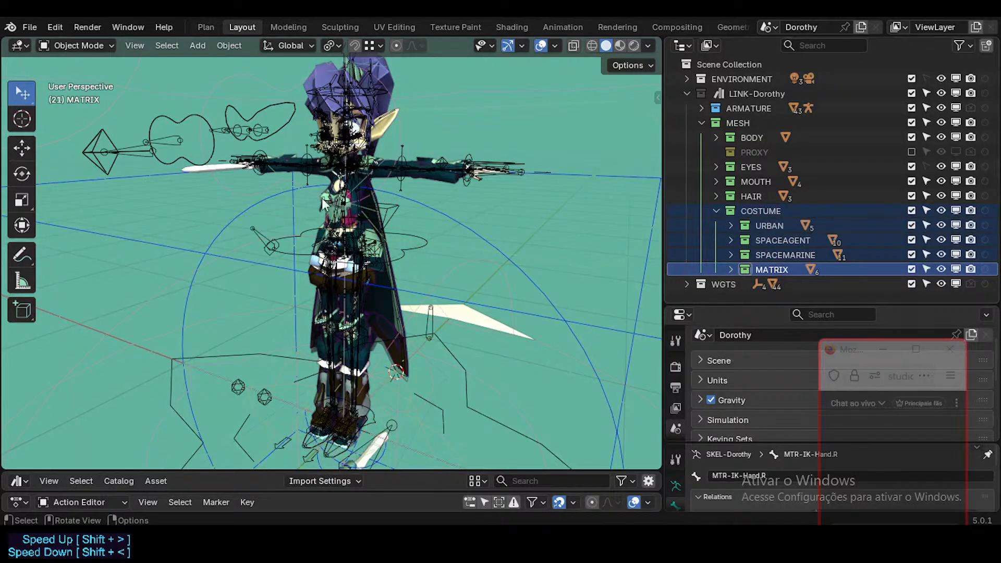
pyautogui.click(749, 211)
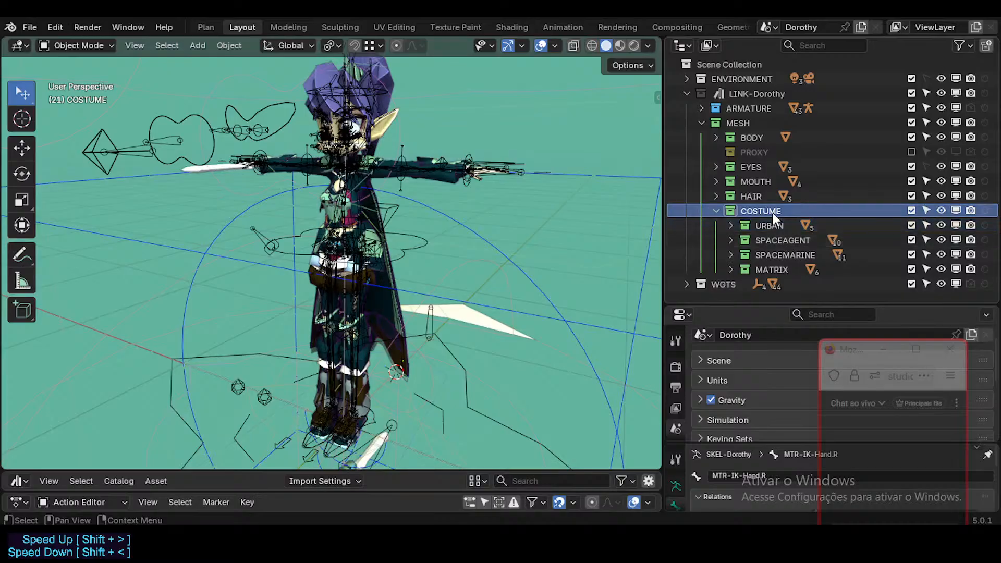
pyautogui.moveTo(773, 213); pyautogui.dragTo(770, 274)
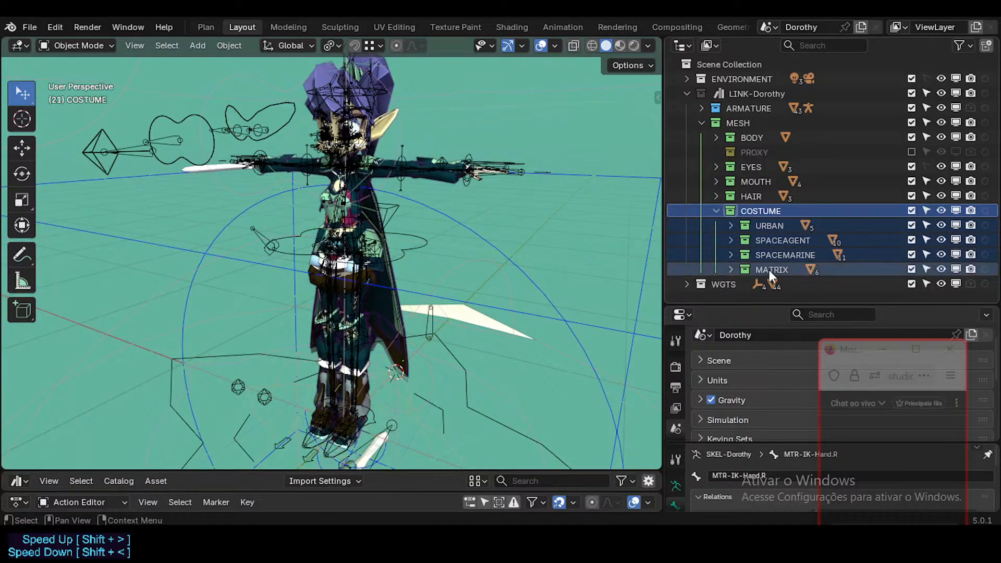
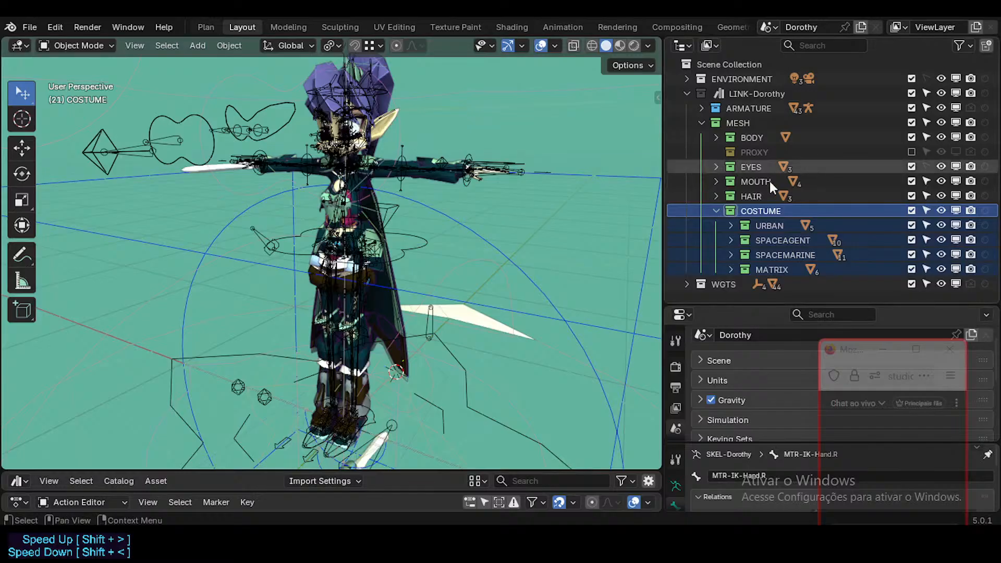
pyautogui.click(755, 211)
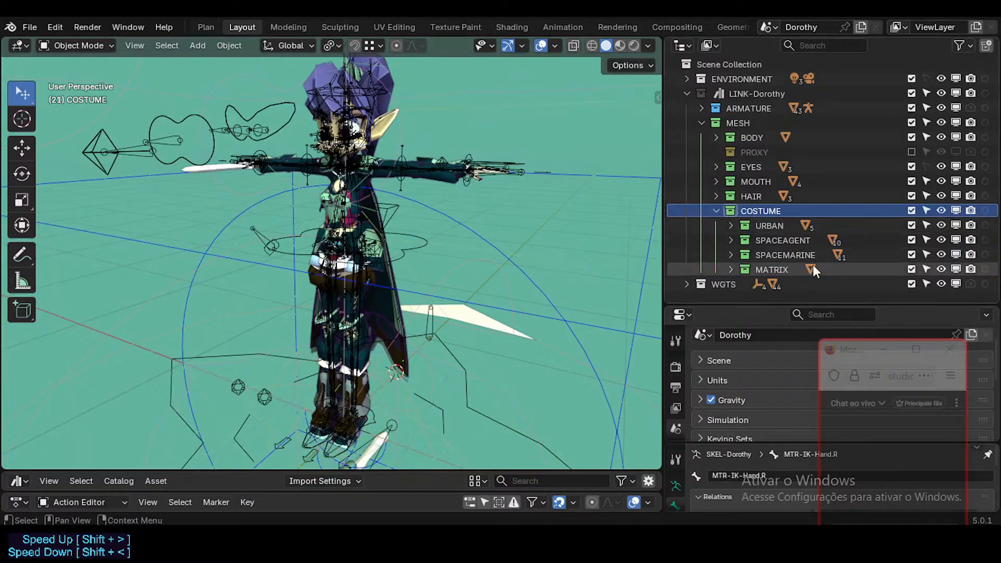
pyautogui.click(769, 225)
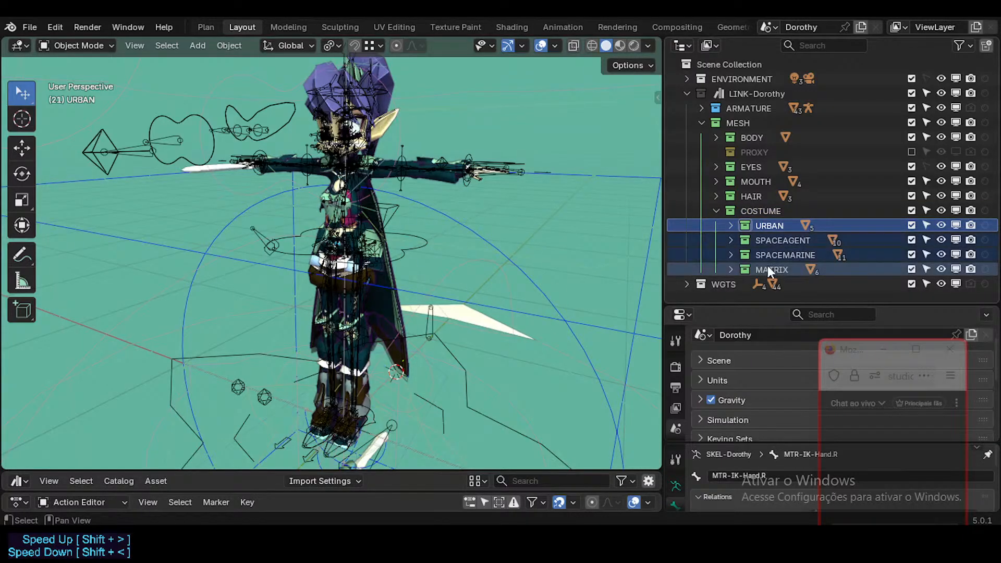
pyautogui.keyDown('shift'); pyautogui.click(770, 269); pyautogui.keyUp('shift')
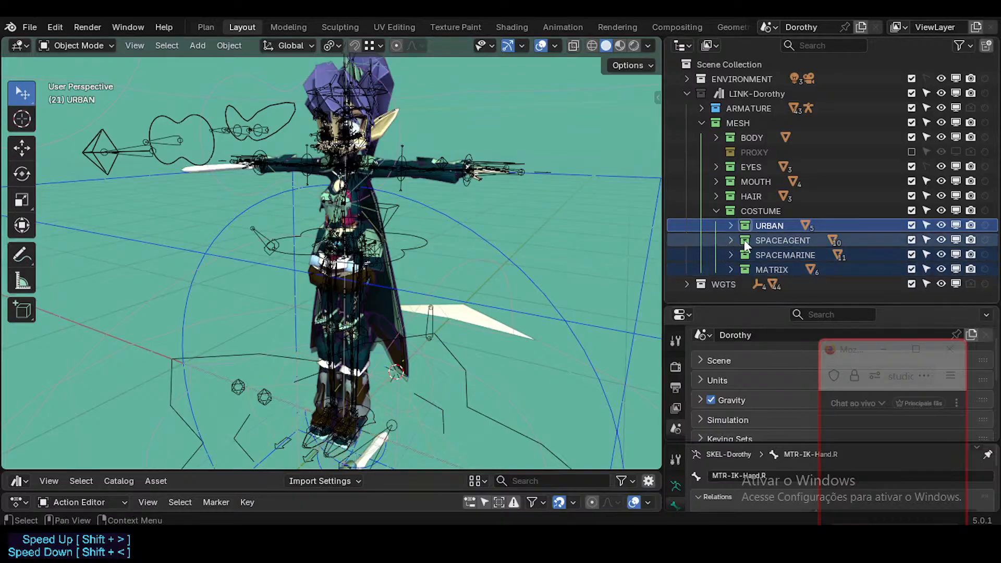
# Step: Delete the COSTUME collection with its whole hierarchy, including the URBAN, SPACEAGENT, SPACEMARINE and MATRIX collections
pyautogui.click(760, 210)
pyautogui.keyDown('ctrl'); pyautogui.click(762, 269); pyautogui.keyUp('ctrl')
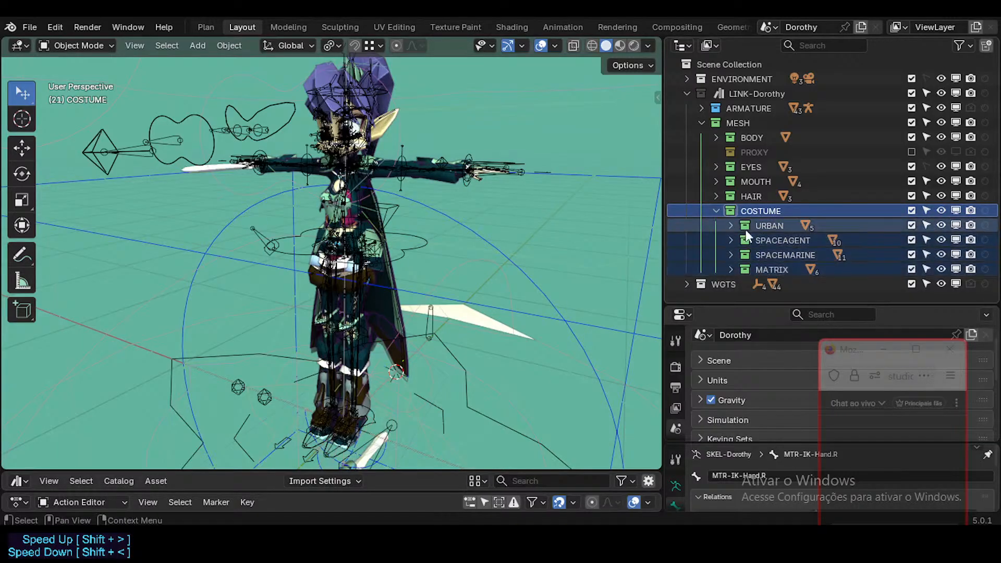
pyautogui.rightClick(752, 213)
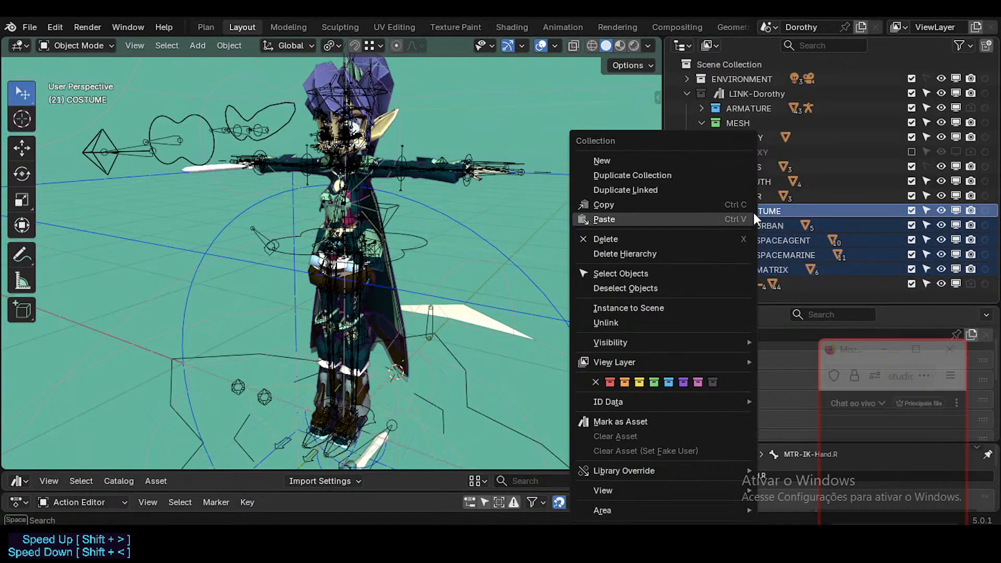
pyautogui.click(662, 253)
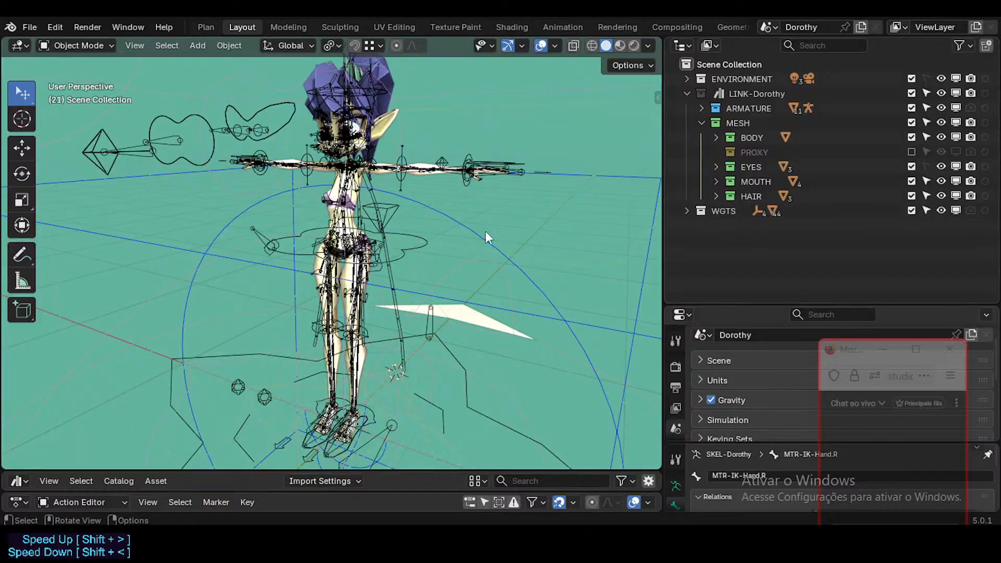
# Step: Set the viewport shading's wireframe color to Theme and its object color to Object
pyautogui.moveTo(404, 213); pyautogui.dragTo(383, 204, button='middle')
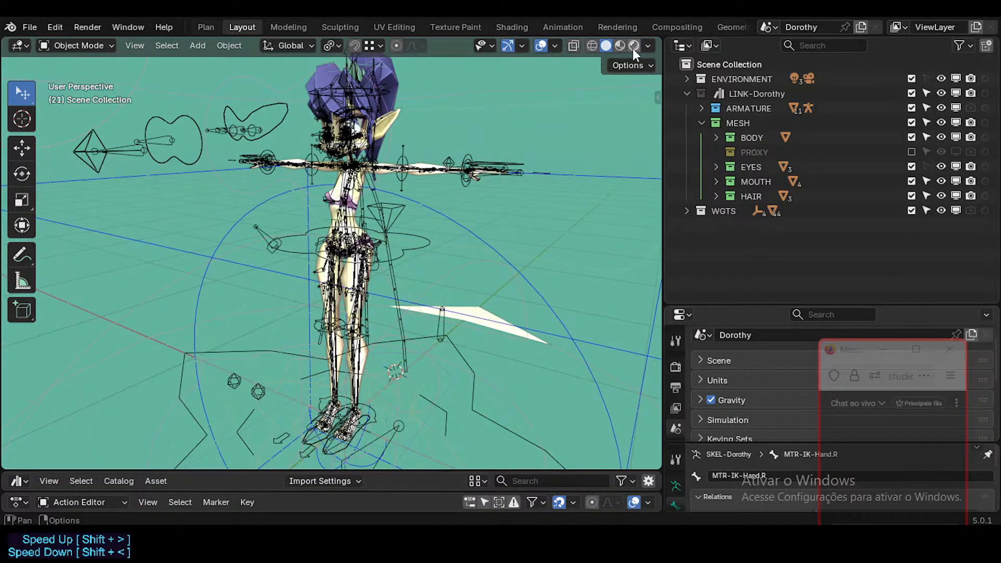
pyautogui.click(647, 46)
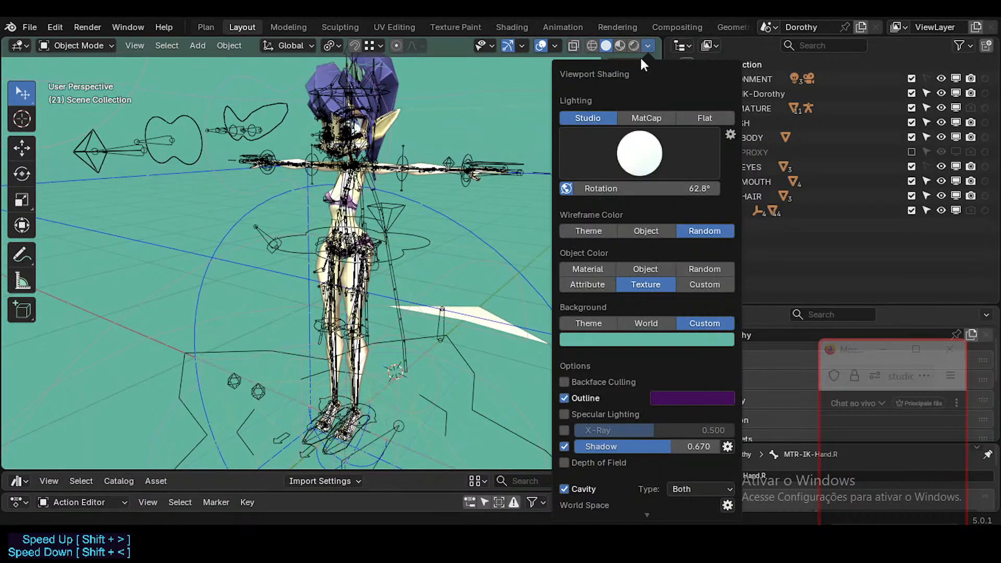
pyautogui.click(586, 233)
pyautogui.click(639, 269)
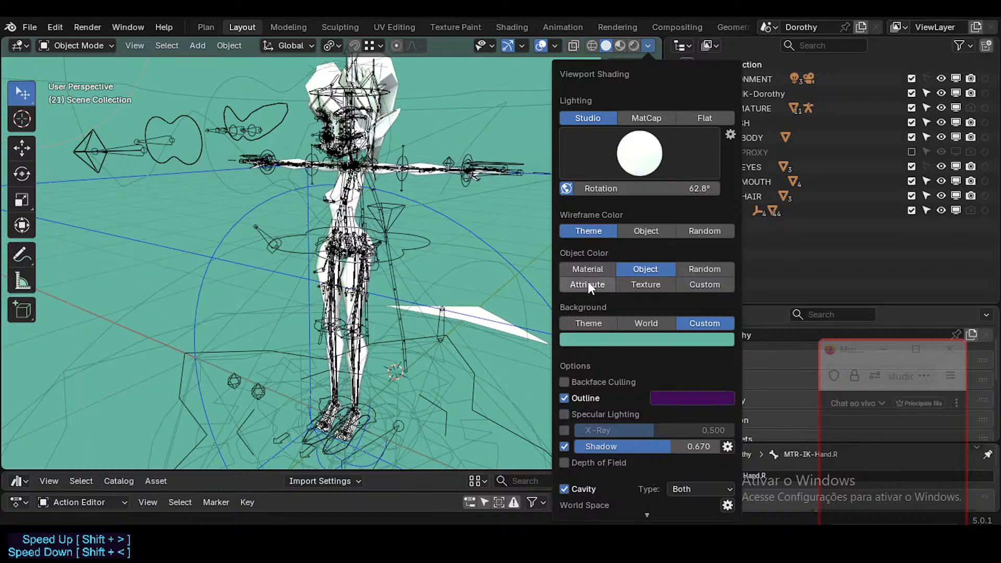
pyautogui.click(587, 284)
pyautogui.click(636, 271)
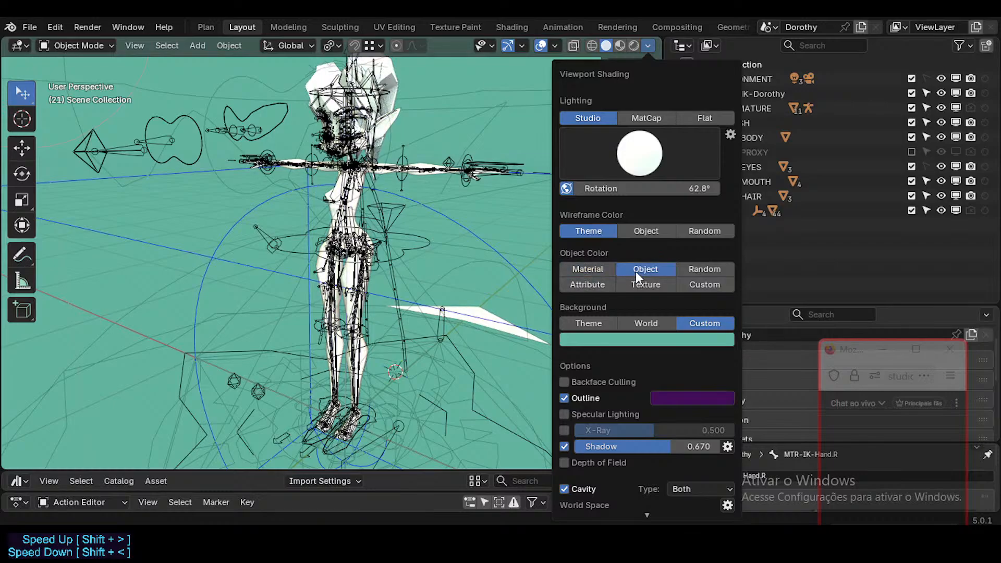
# Step: Change the solid shading's studio light to the pale bluish-grey sphere preset
pyautogui.click(636, 161)
pyautogui.click(430, 203)
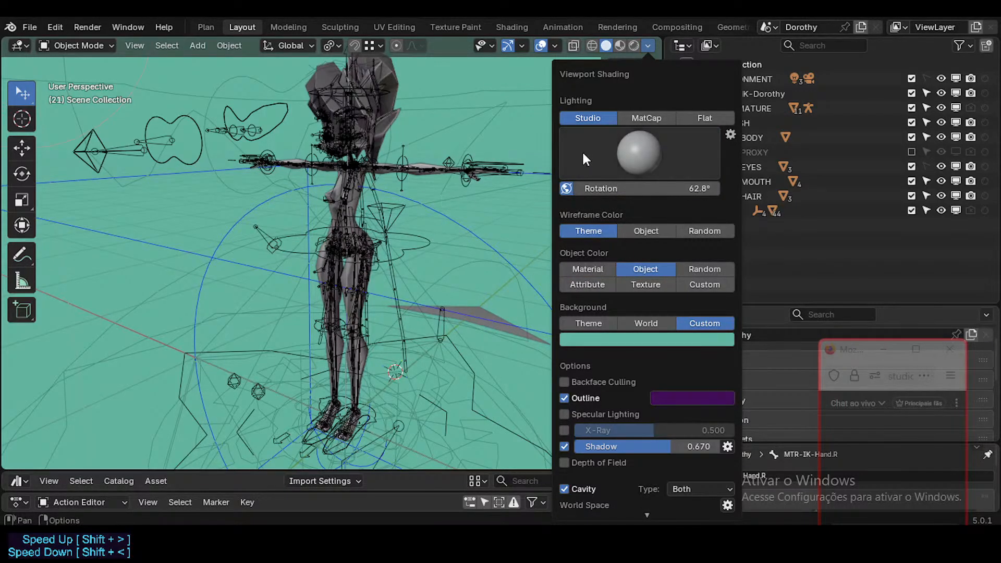
pyautogui.click(631, 153)
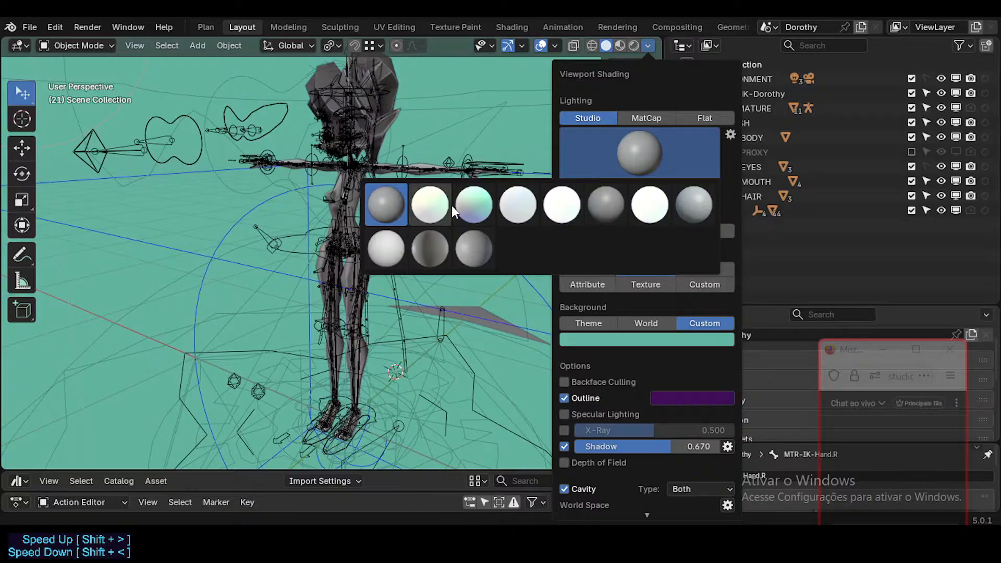
pyautogui.click(693, 211)
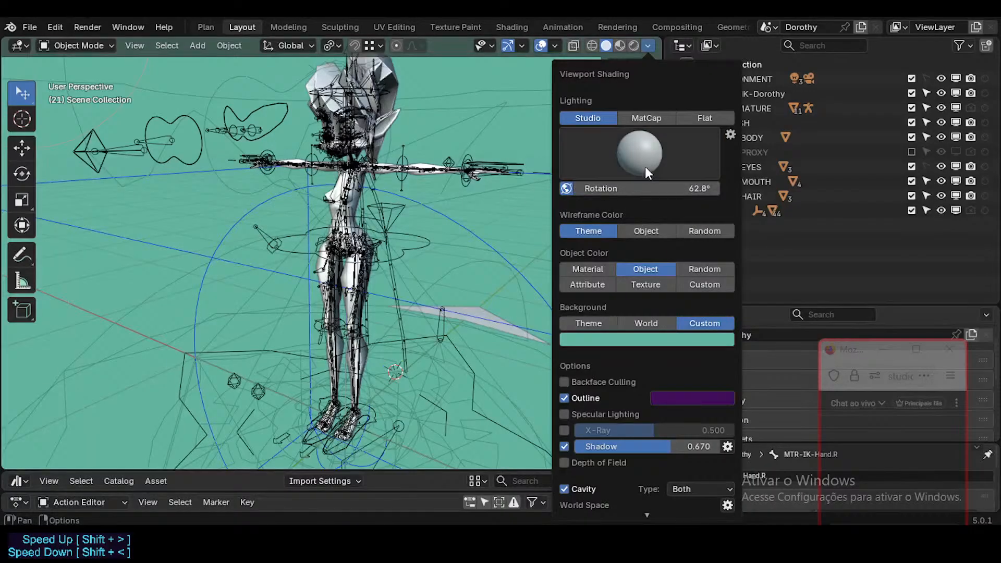
# Step: Turn Cavity shading off and back on to compare its effect on the model's head and torso
pyautogui.scroll(-3, 602, 398)
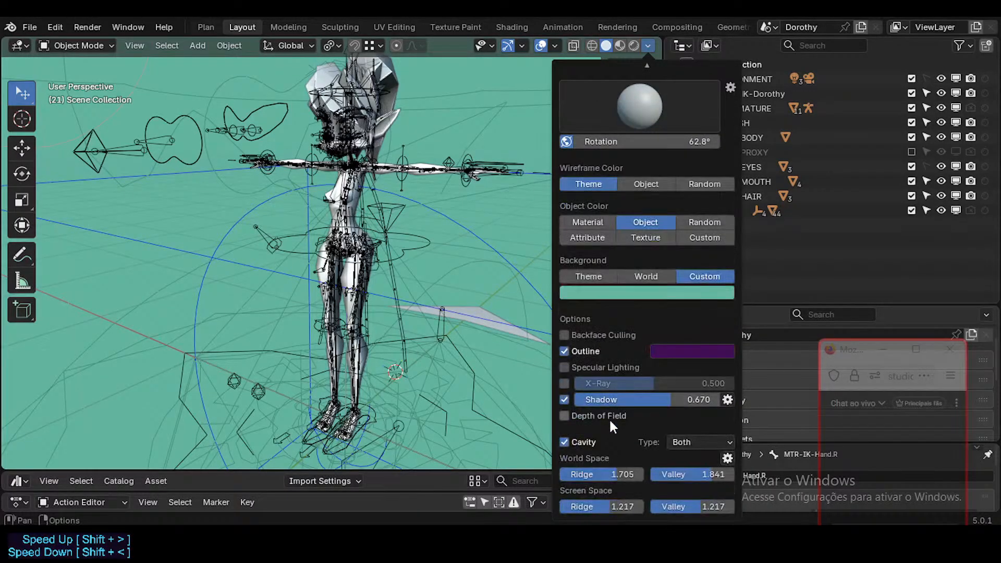
pyautogui.click(565, 442)
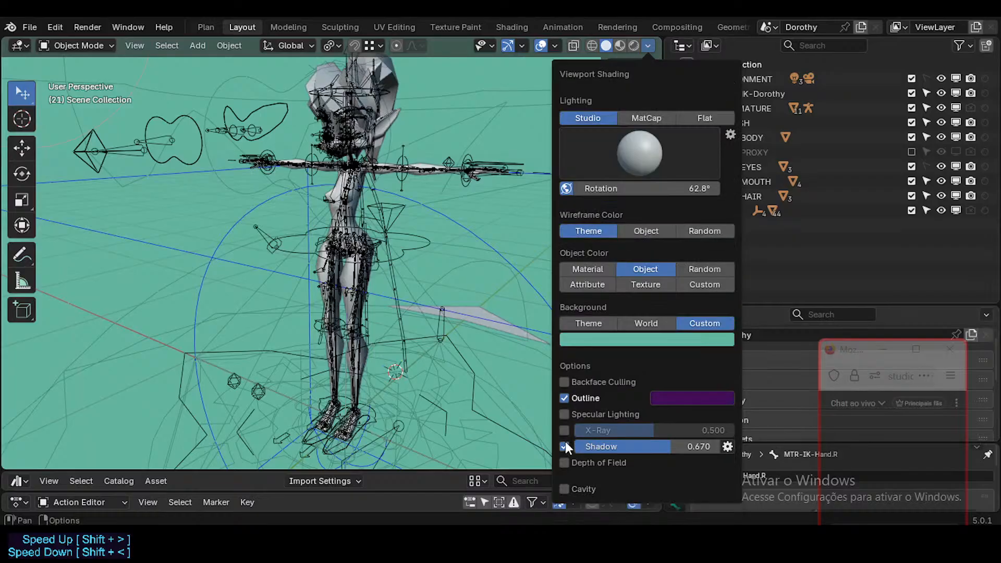
pyautogui.click(564, 488)
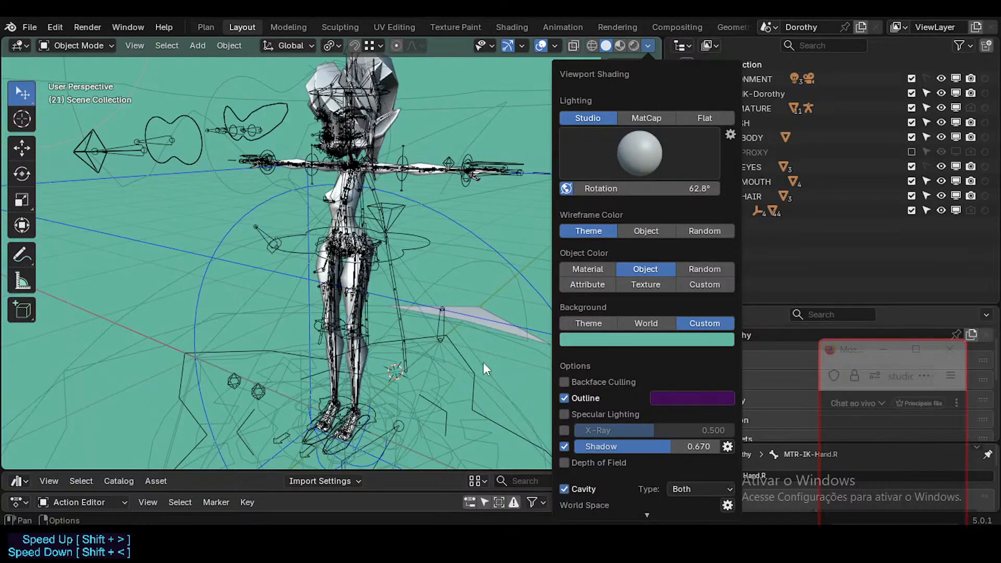
pyautogui.scroll(3, 447, 135)
pyautogui.moveTo(393, 150); pyautogui.dragTo(375, 304, button='middle')
pyautogui.scroll(4, 375, 302)
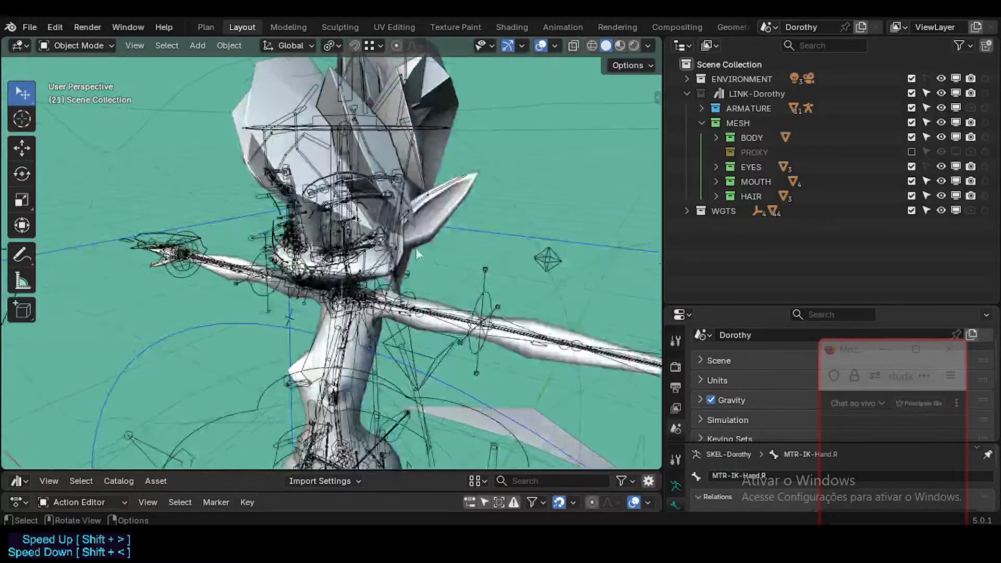
pyautogui.scroll(-2, 415, 248)
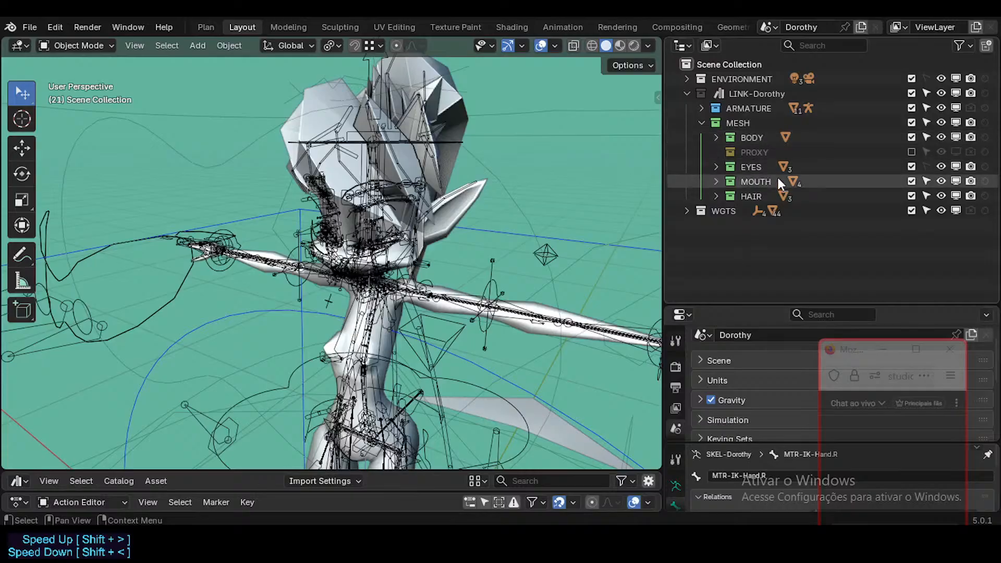
# Step: Select the ARM-Dorothy armature and enlarge the Properties editor to show all its armature data settings
pyautogui.click(716, 197)
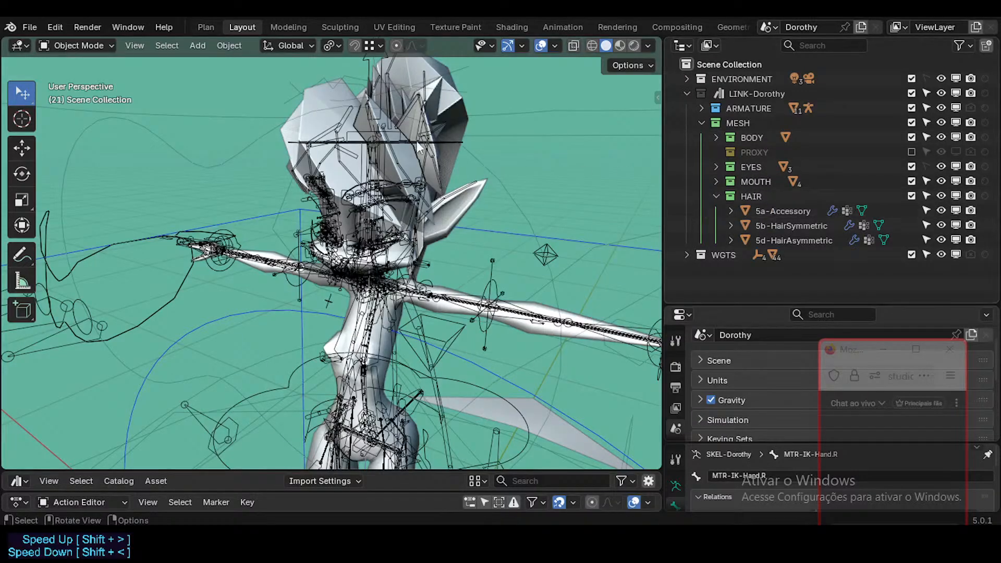
pyautogui.click(431, 121)
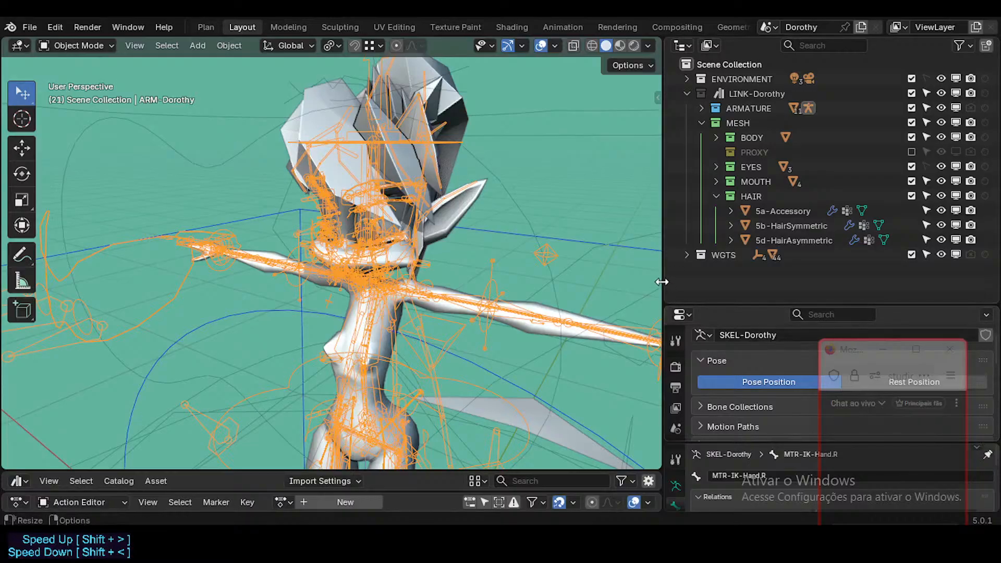
pyautogui.moveTo(663, 282); pyautogui.dragTo(643, 281)
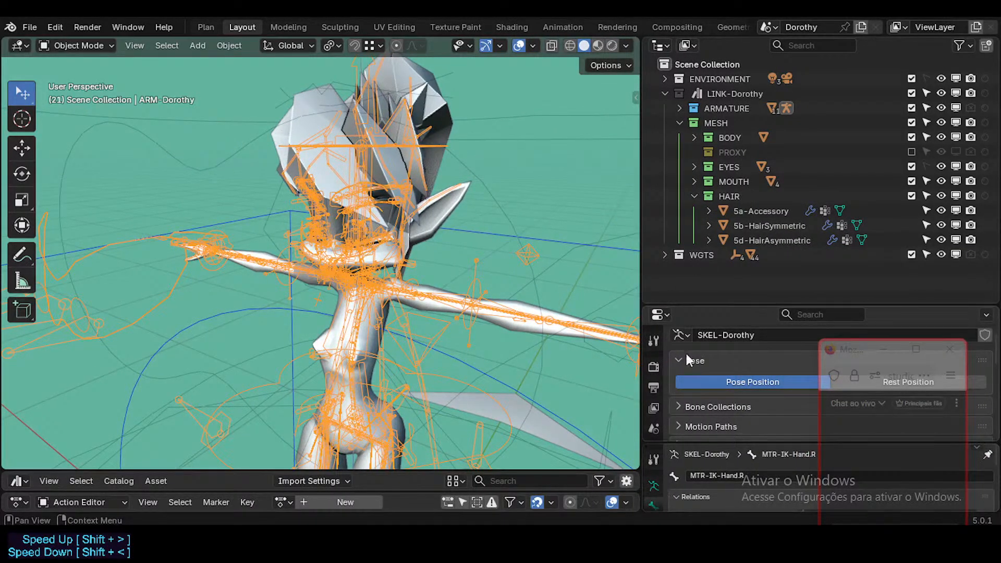
pyautogui.moveTo(698, 305); pyautogui.dragTo(699, 155)
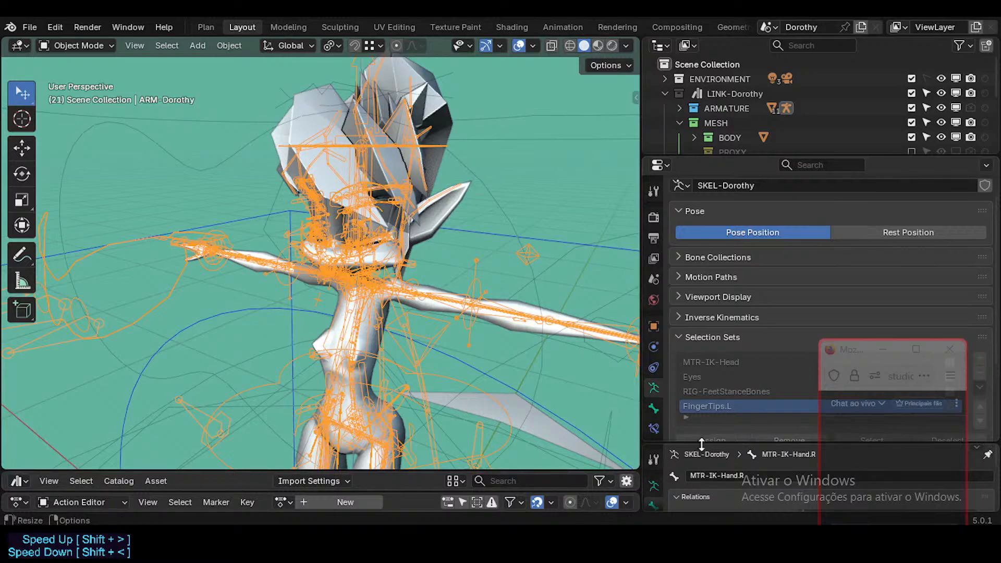
pyautogui.scroll(-5, 712, 298)
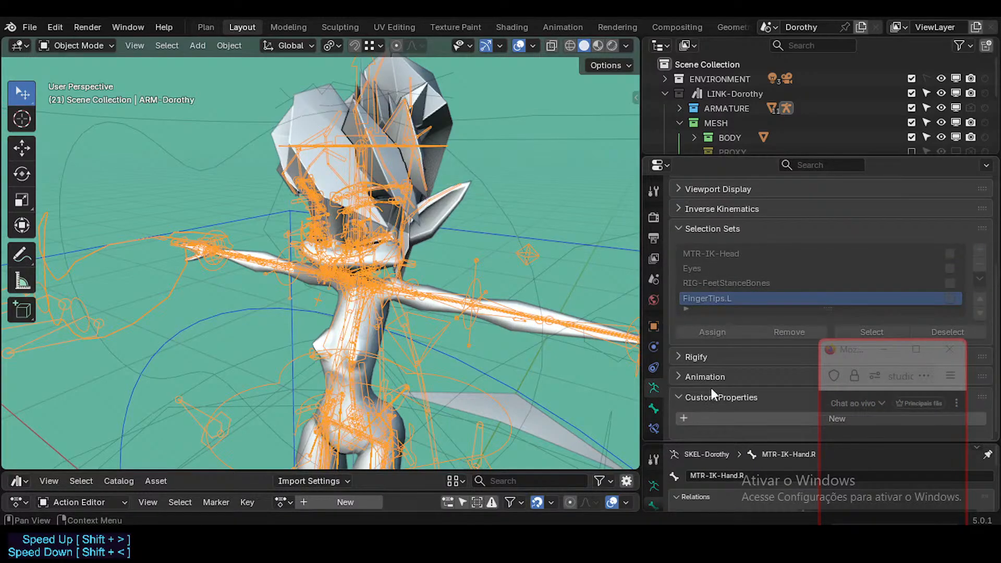
pyautogui.moveTo(886, 349); pyautogui.dragTo(874, 454)
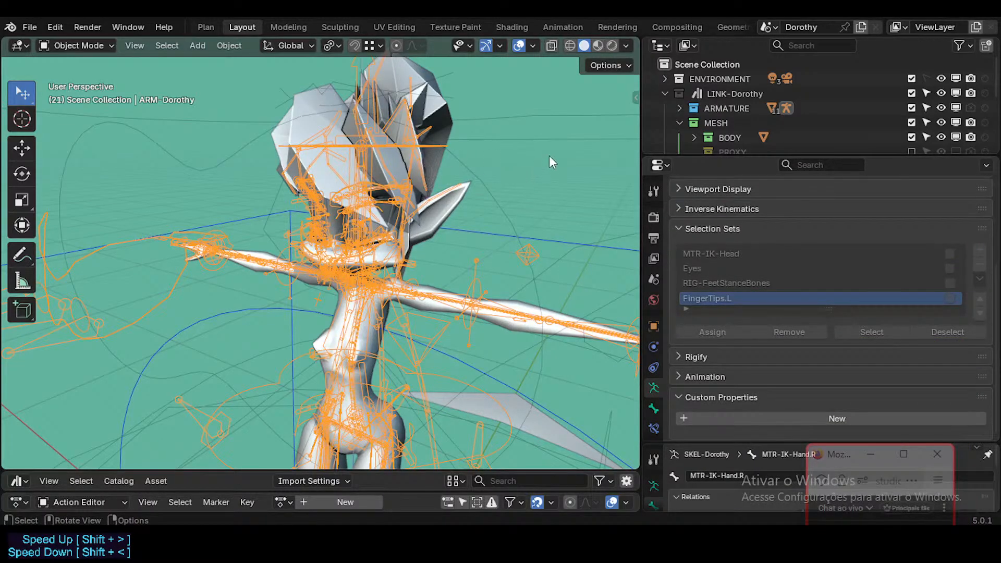
# Step: Deselect everything in the viewport and save the Dorothy-BaseTemplate.blend file
pyautogui.hotkey('ctrl', 's')
pyautogui.press('Escape')
pyautogui.click(524, 192)
pyautogui.hotkey('ctrl', 's')
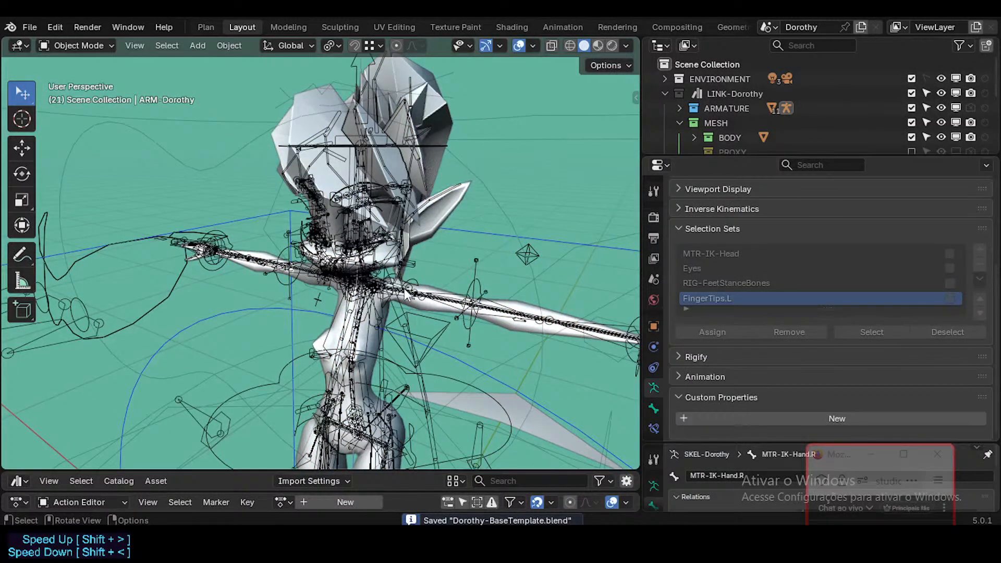
# Step: Collapse the armature's Selection Sets and examine its Viewport Display and Custom Properties settings
pyautogui.scroll(3, 405, 294)
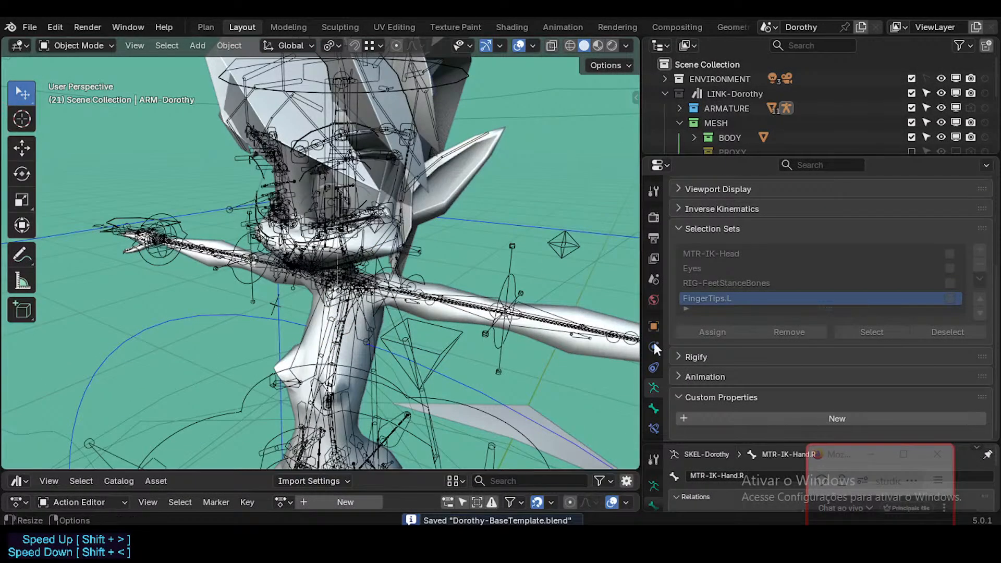
pyautogui.click(696, 229)
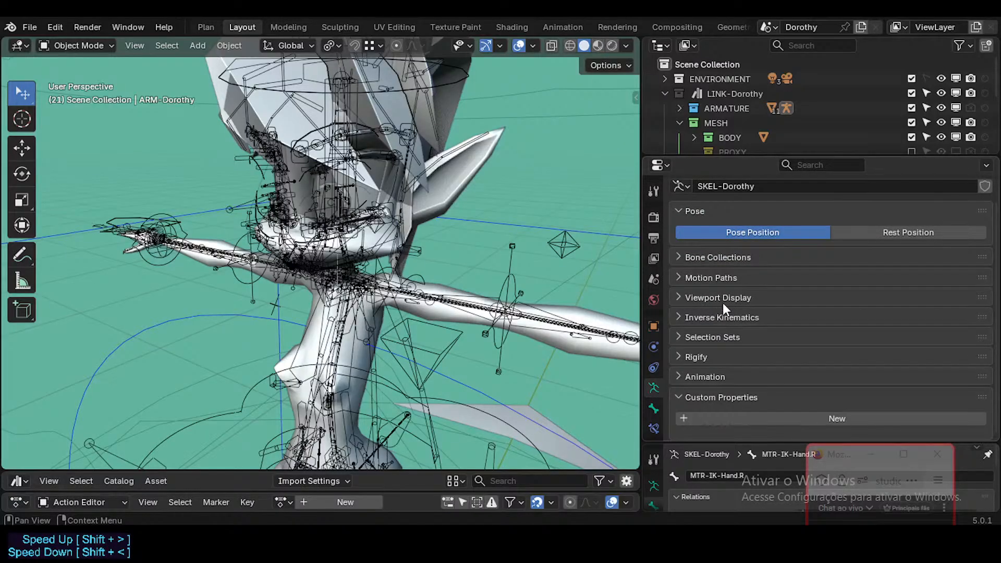
pyautogui.scroll(-1, 658, 391)
pyautogui.click(707, 398)
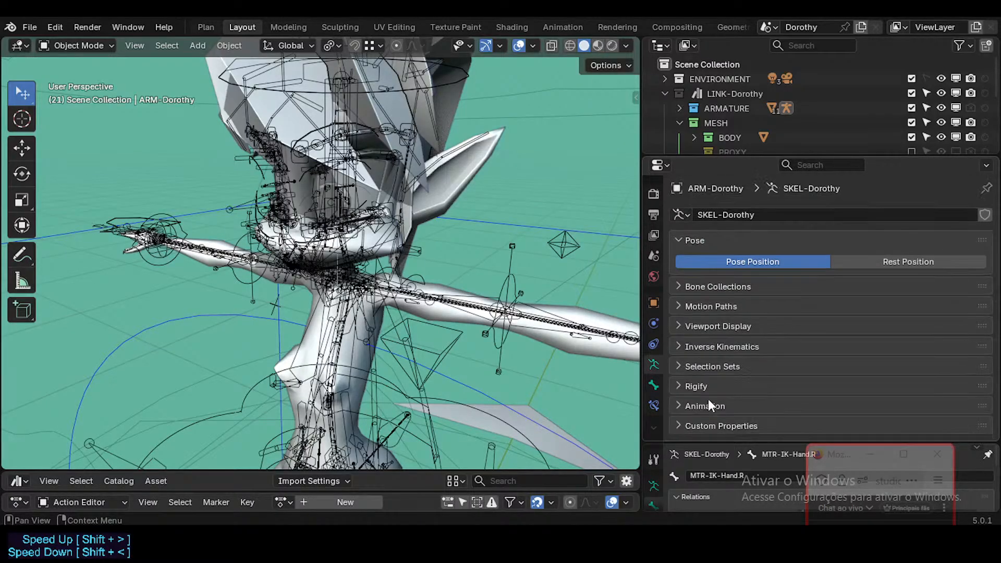
pyautogui.click(713, 327)
pyautogui.scroll(-5, 786, 352)
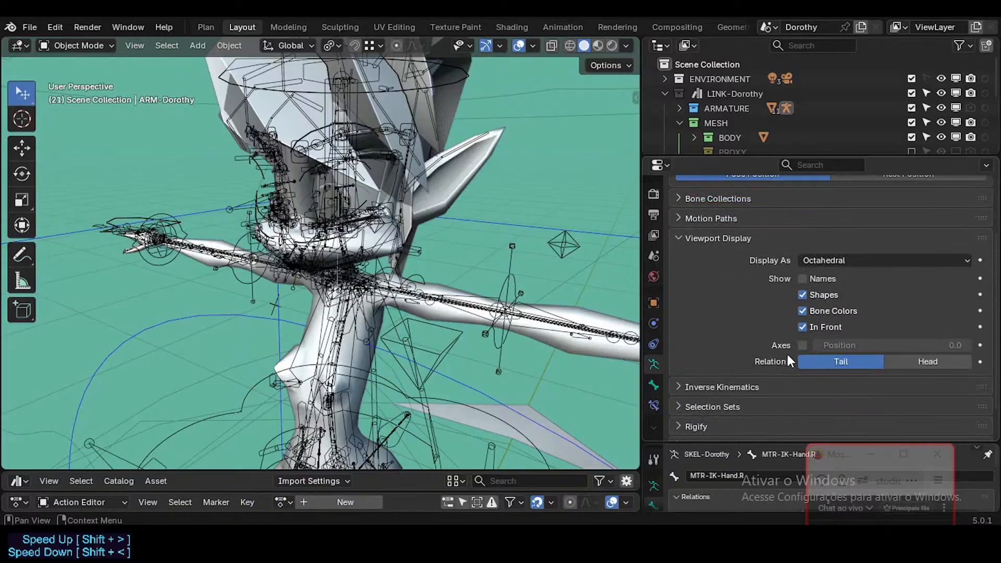
pyautogui.scroll(4, 699, 338)
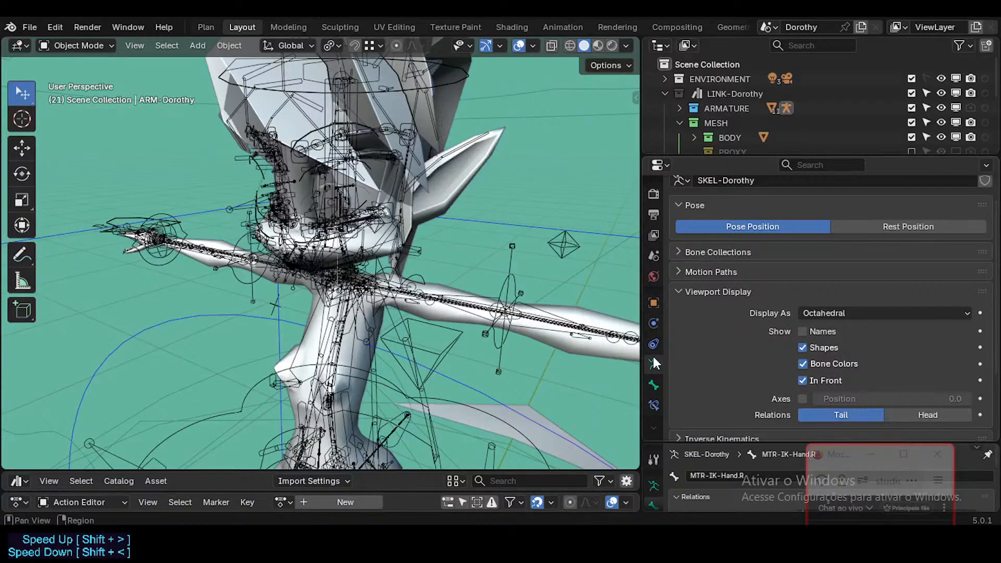
pyautogui.click(693, 293)
pyautogui.click(704, 424)
pyautogui.scroll(-1, 745, 384)
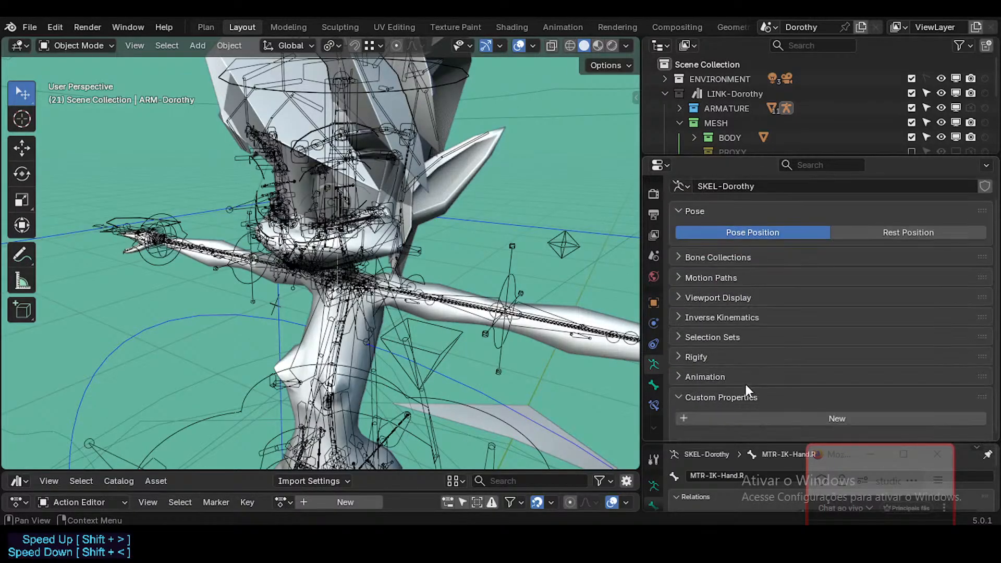
# Step: Examine the armature's Rigify settings, collapse them, and check its Custom Properties for entries
pyautogui.click(702, 396)
pyautogui.click(704, 383)
pyautogui.scroll(-4, 735, 370)
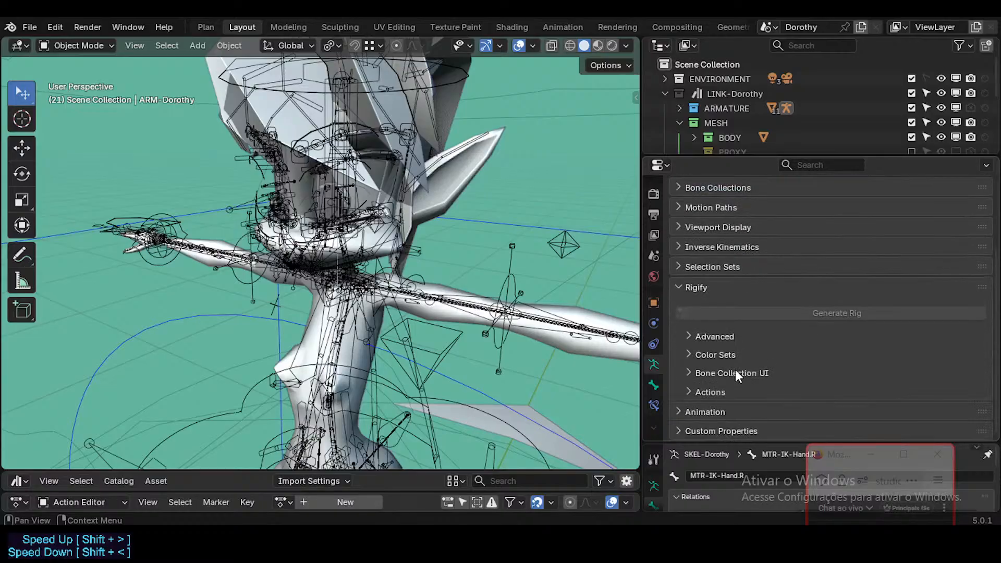
pyautogui.click(708, 287)
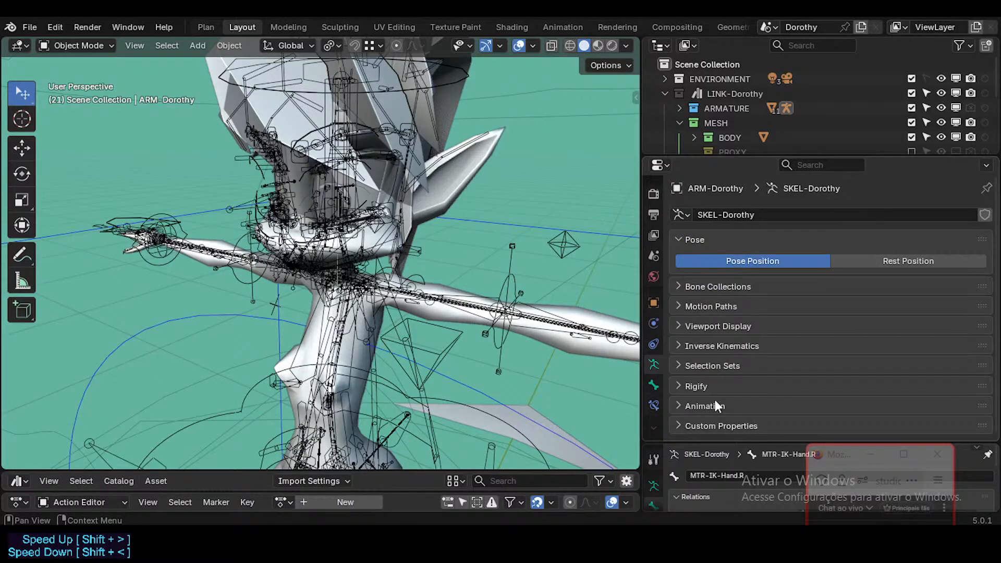
pyautogui.click(708, 423)
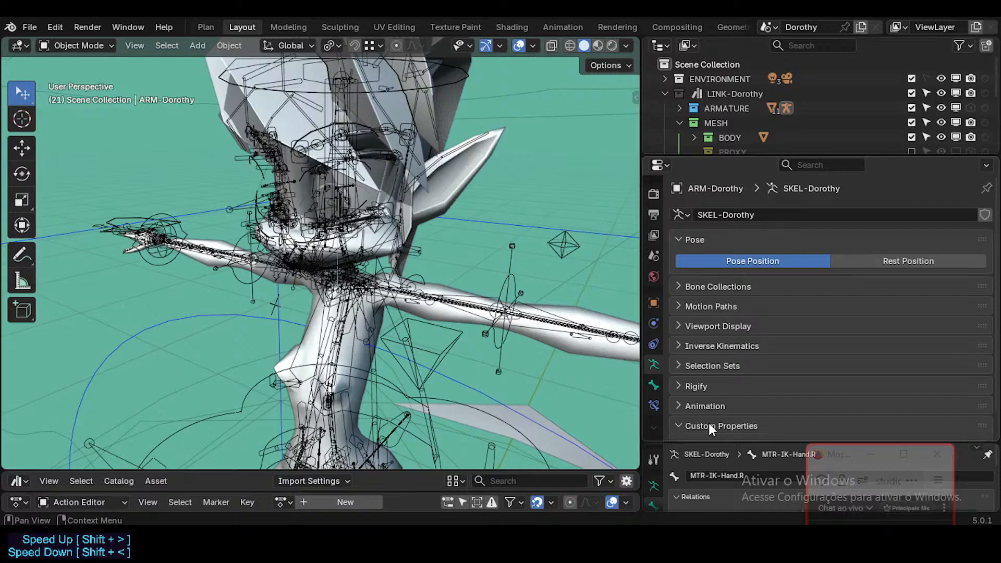
pyautogui.scroll(-1, 708, 423)
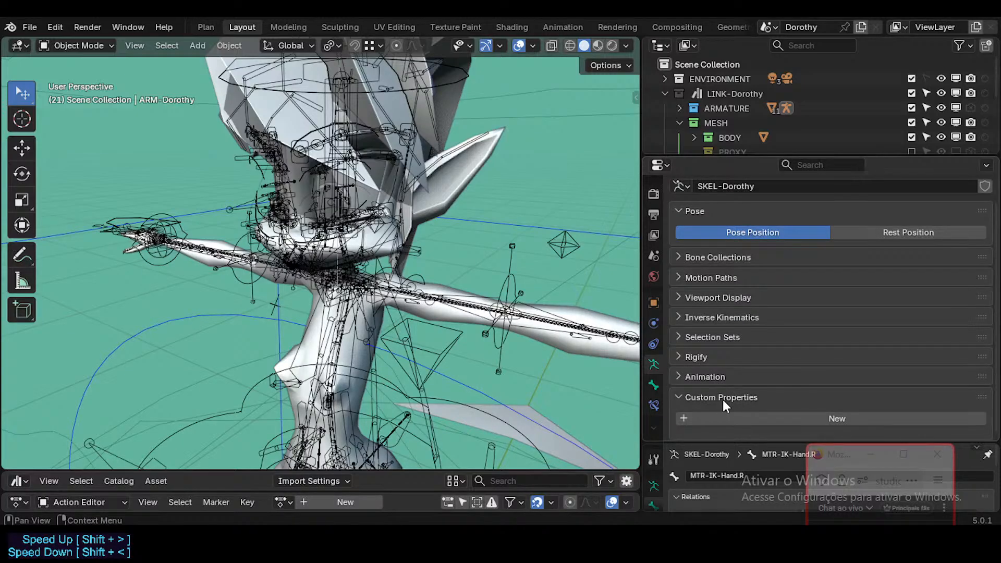
pyautogui.scroll(1, 722, 400)
# Step: Show ARM-Dorothy's object properties and collapse the Custom Properties and Relations sections
pyautogui.click(653, 303)
pyautogui.scroll(-4, 770, 385)
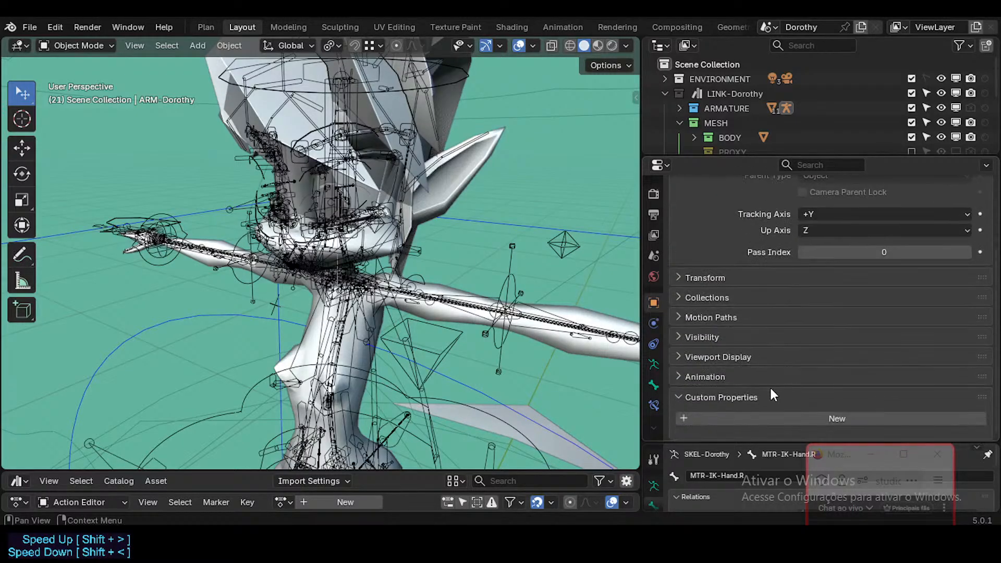
pyautogui.click(695, 396)
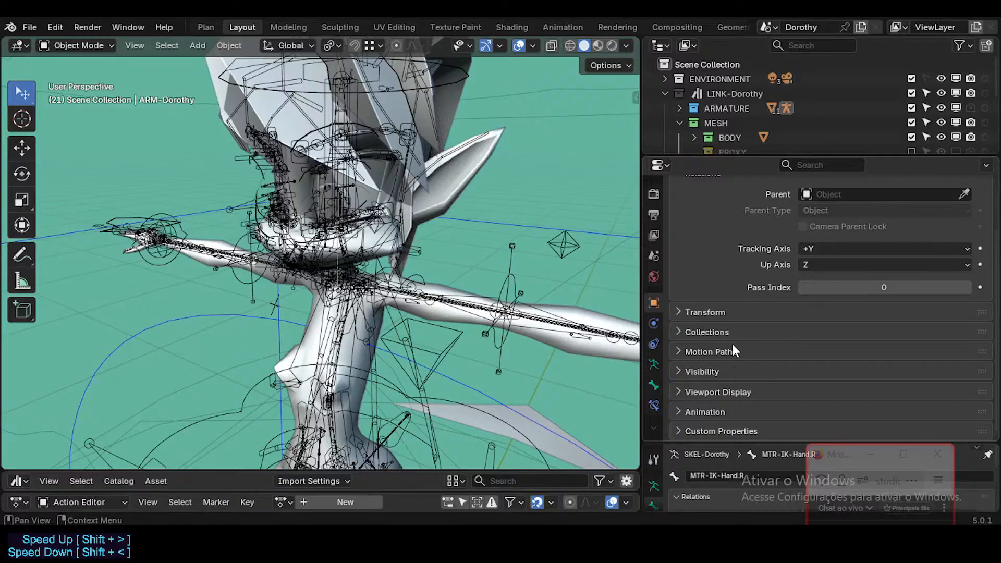
pyautogui.scroll(2, 718, 345)
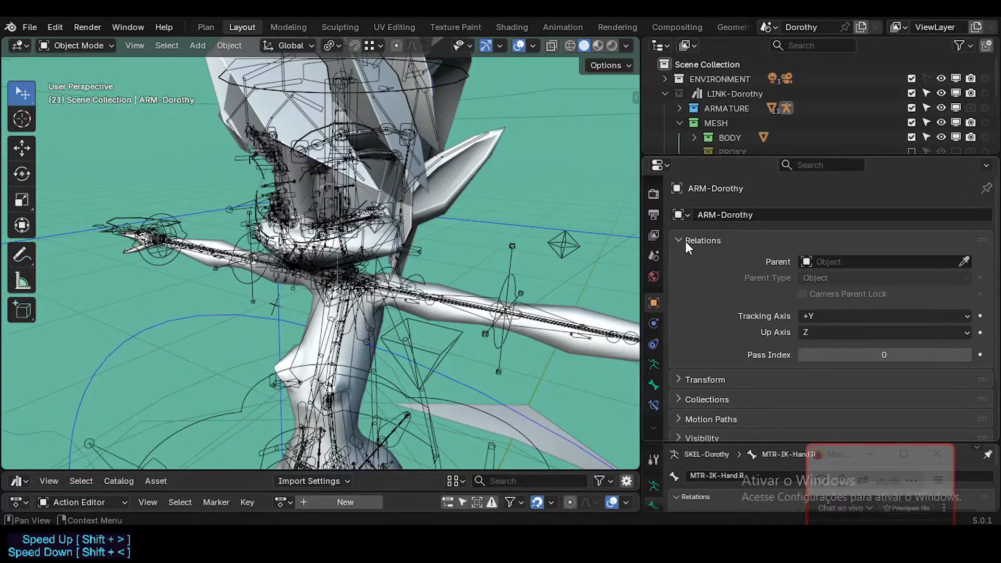
pyautogui.click(685, 240)
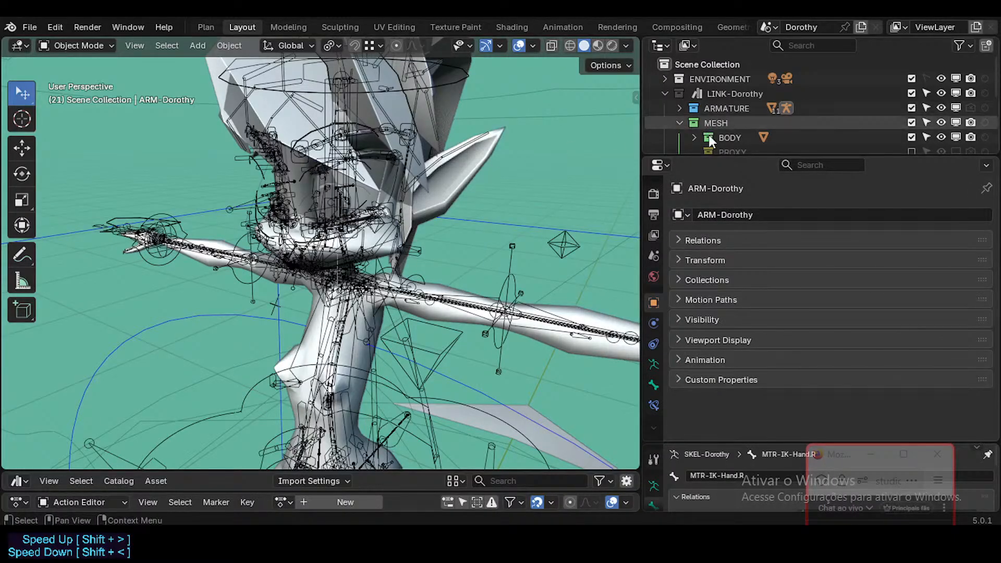
# Step: Delete the HAIR collection together with its 5a-Accessory, 5b-HairSymmetric and 5d-HairAsymmetric objects
pyautogui.moveTo(714, 154); pyautogui.dragTo(710, 276)
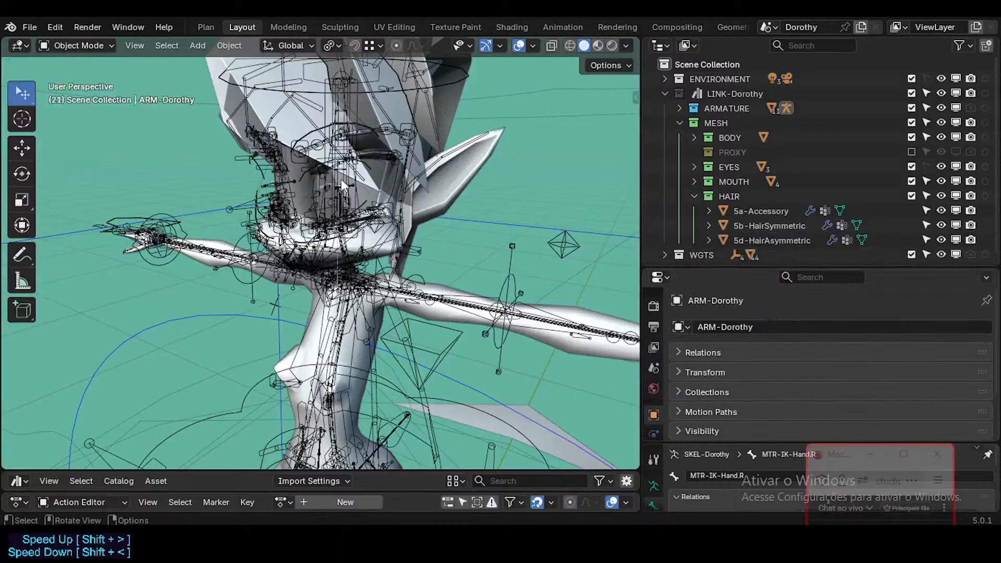
pyautogui.scroll(-4, 365, 230)
pyautogui.moveTo(407, 305); pyautogui.dragTo(443, 311, button='middle')
pyautogui.scroll(3, 292, 307)
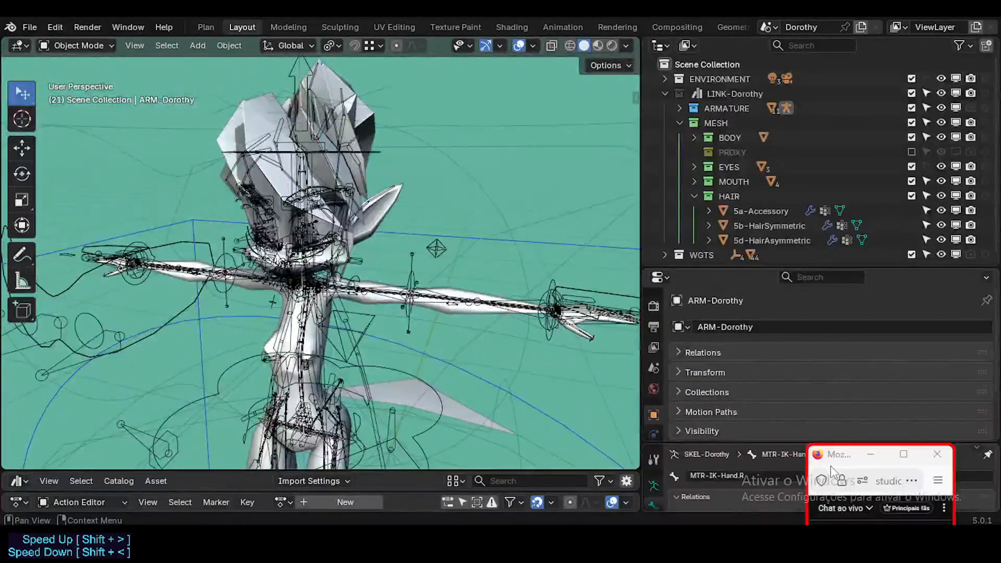
pyautogui.scroll(-1, 760, 232)
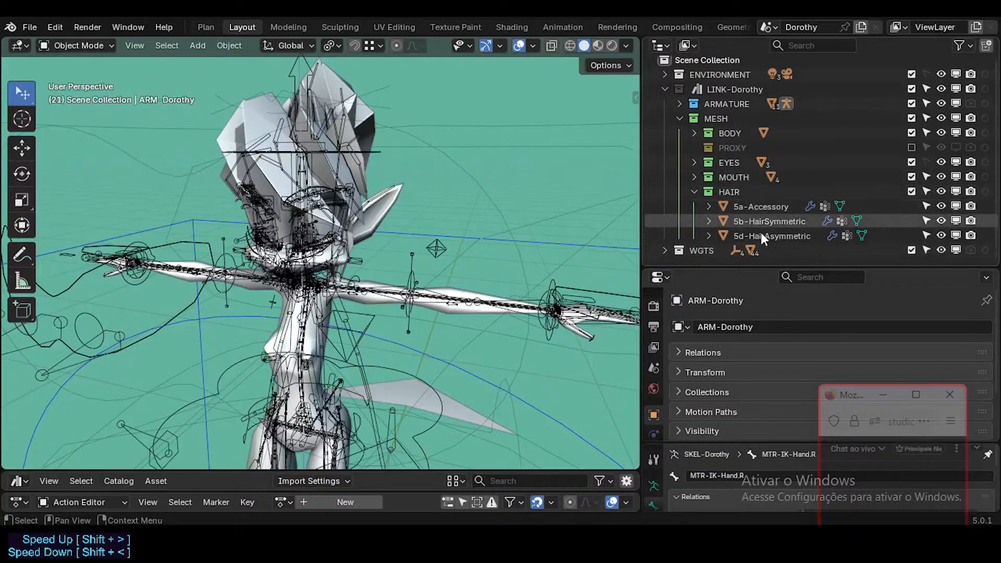
pyautogui.moveTo(367, 233); pyautogui.dragTo(394, 227, button='middle')
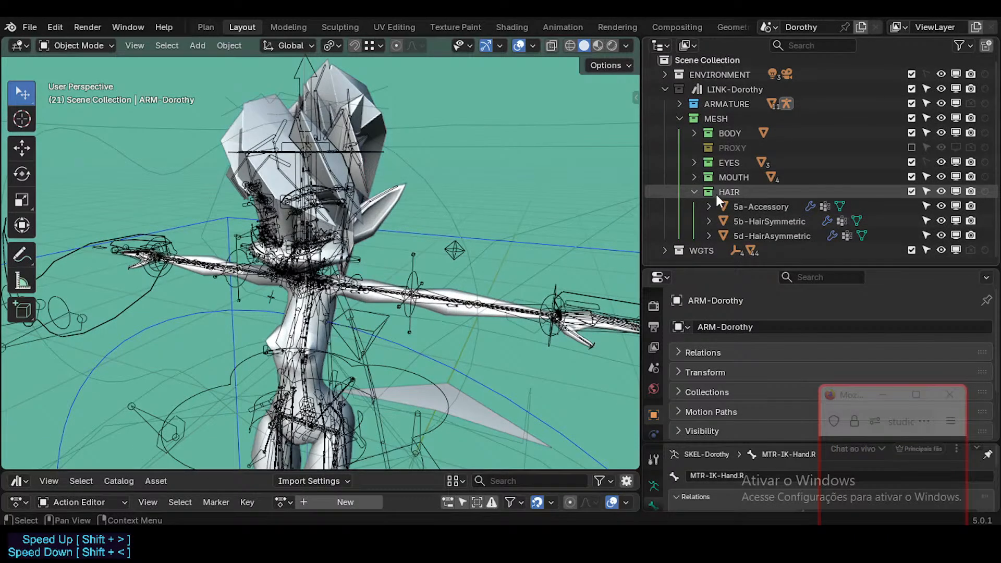
pyautogui.click(756, 192)
pyautogui.keyDown('shift'); pyautogui.click(760, 236); pyautogui.keyUp('shift')
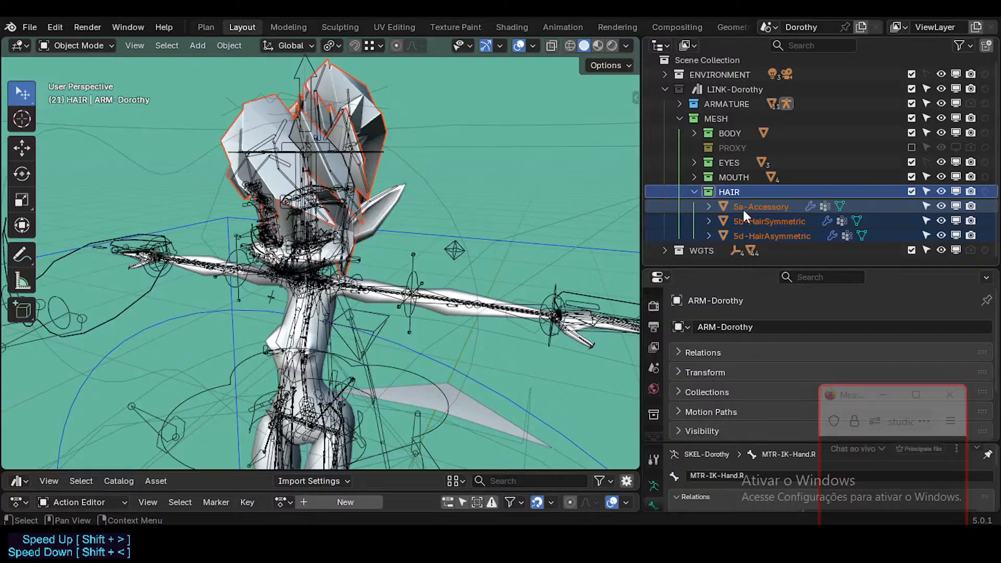
pyautogui.press('Delete')
pyautogui.moveTo(517, 171); pyautogui.dragTo(524, 249, button='middle')
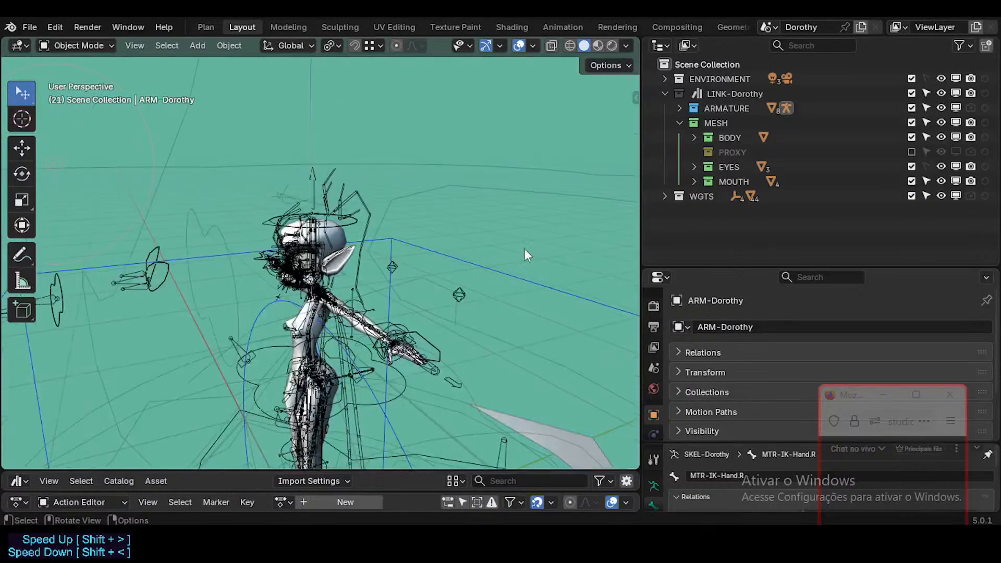
# Step: Examine the mouth objects in the MOUTH collection on the head, from 12a-ArcadeTop to 12d-EyeballsCulling
pyautogui.click(737, 179)
pyautogui.click(694, 181)
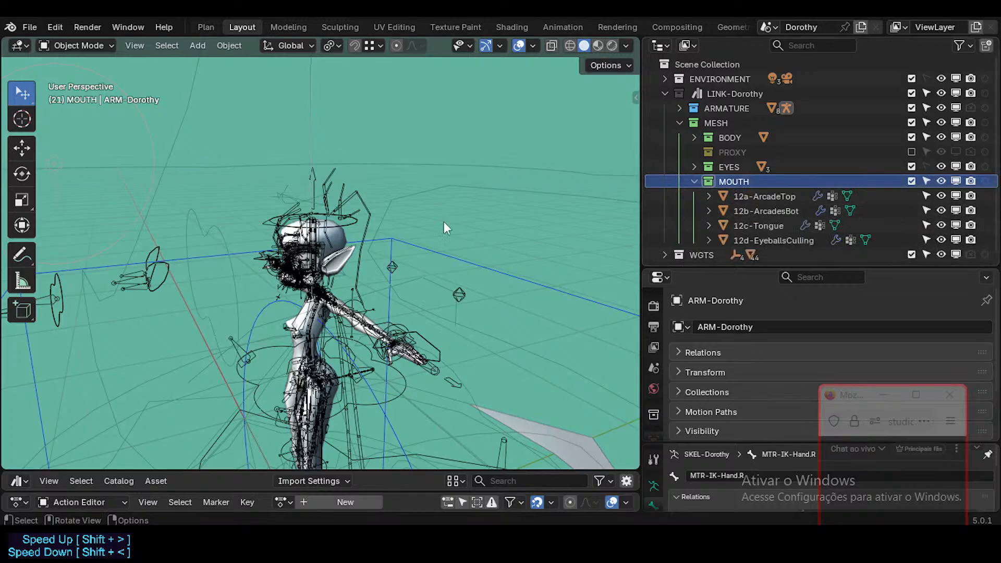
pyautogui.moveTo(443, 221); pyautogui.dragTo(412, 266, button='middle')
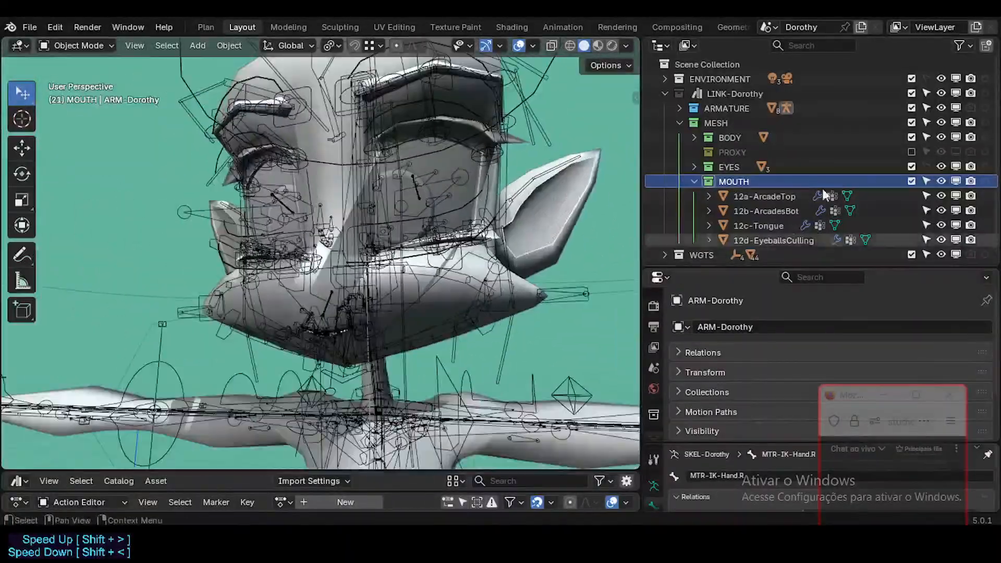
pyautogui.click(767, 227)
pyautogui.moveTo(462, 308); pyautogui.dragTo(525, 326, button='middle')
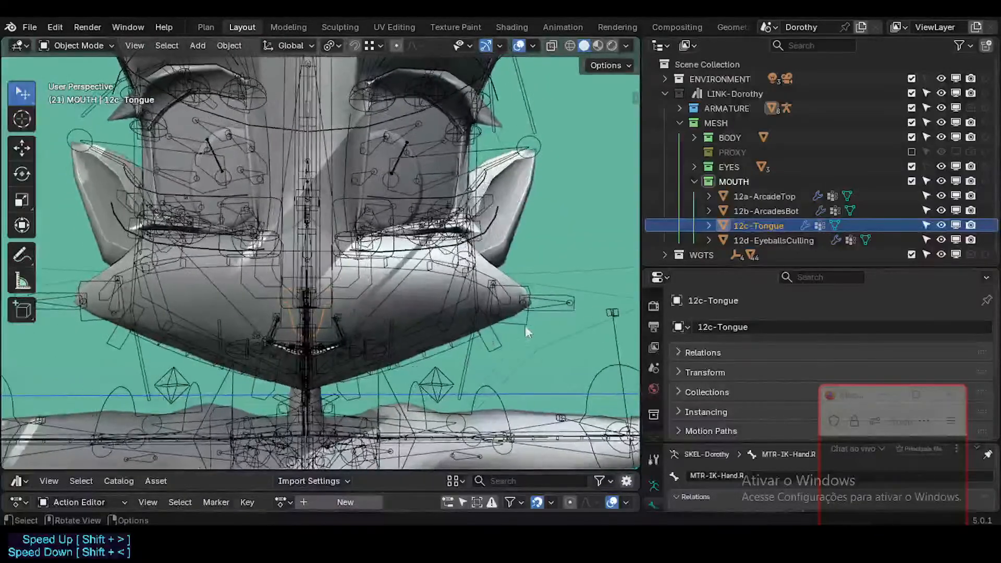
pyautogui.click(765, 238)
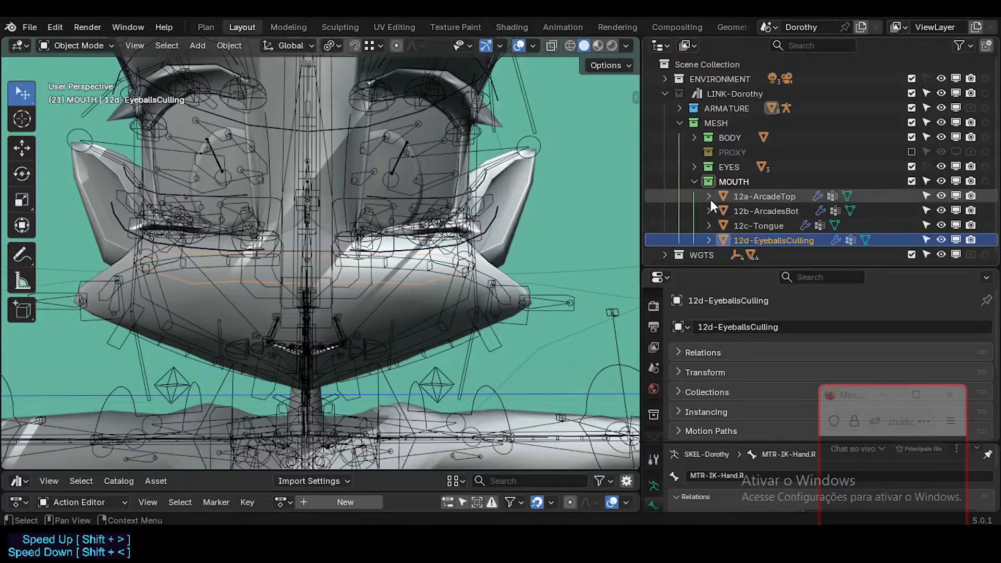
pyautogui.click(723, 183)
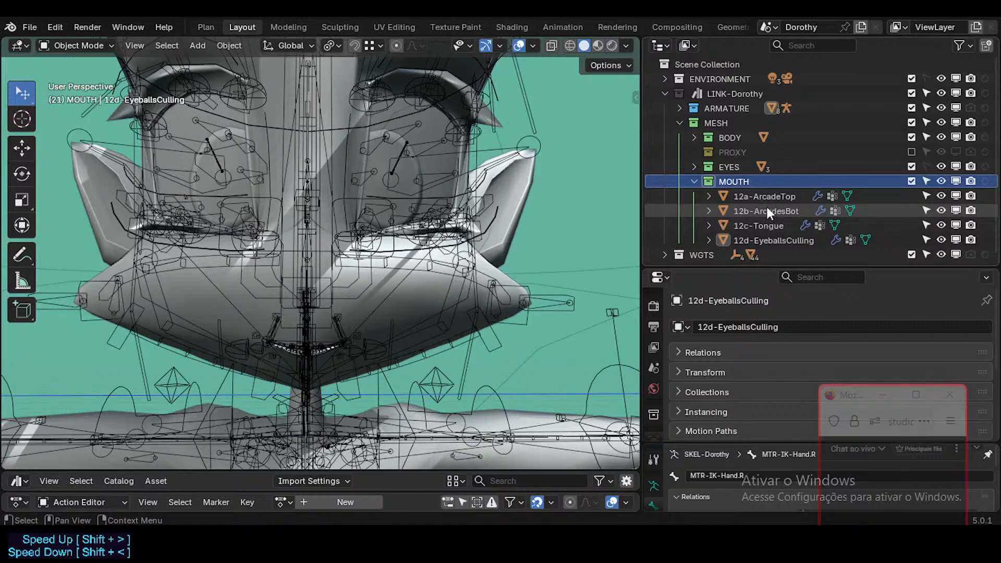
pyautogui.moveTo(767, 237); pyautogui.dragTo(772, 192)
pyautogui.keyDown('shift'); pyautogui.click(770, 192); pyautogui.keyUp('shift')
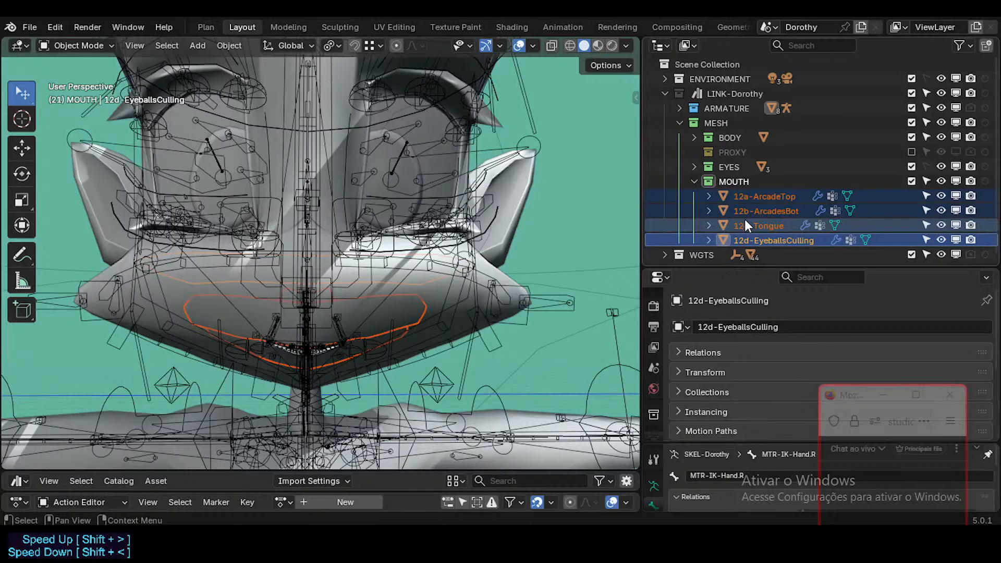
# Step: Collapse the MOUTH collection and exclude it from the view layer
pyautogui.click(732, 182)
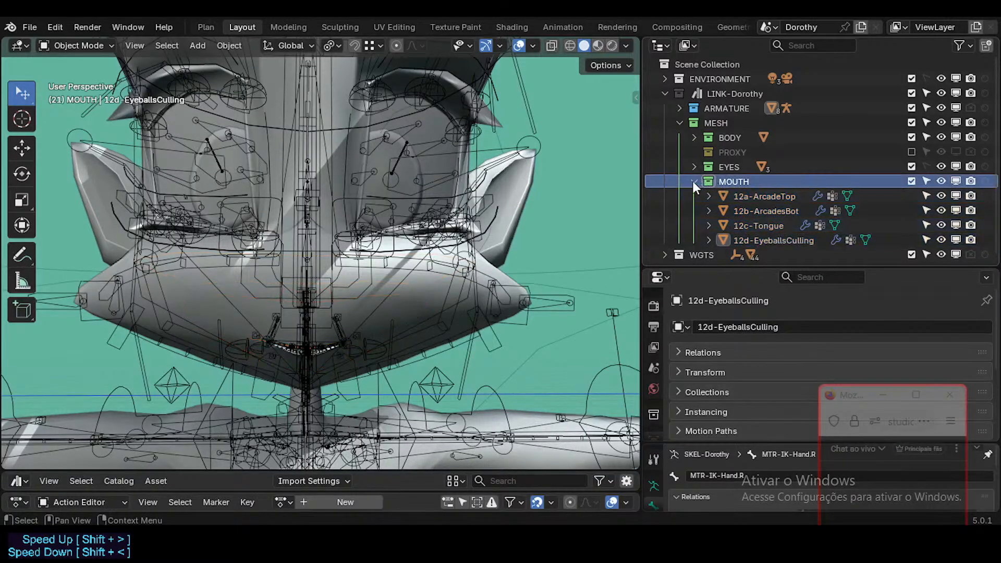
pyautogui.click(694, 181)
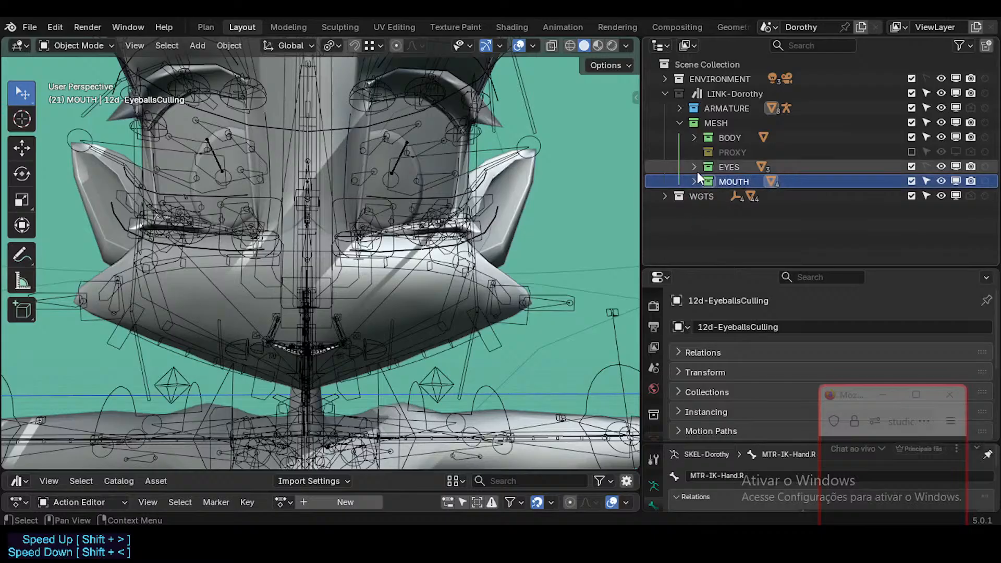
pyautogui.click(911, 181)
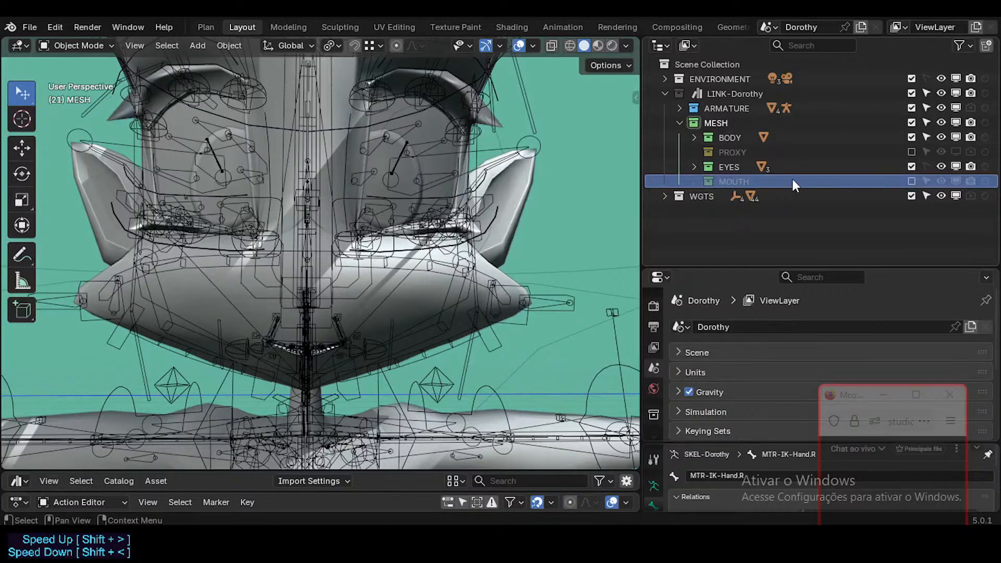
# Step: Examine the 11a-Eyeballs, 11b-Eyecoins and 11d-Eyebrows objects in the EYES collection, then collapse it
pyautogui.click(695, 166)
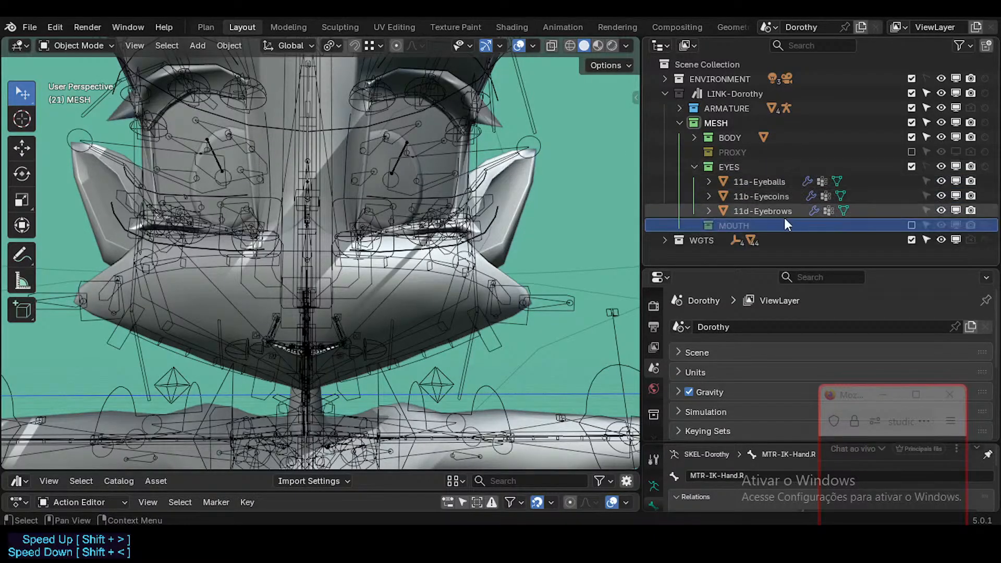
pyautogui.click(769, 181)
pyautogui.click(775, 196)
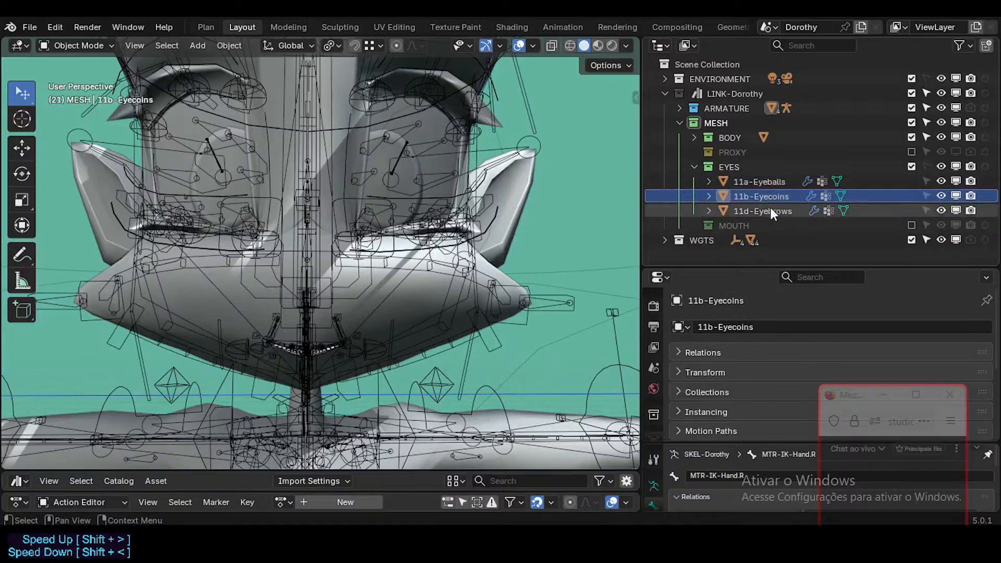
pyautogui.click(775, 211)
pyautogui.click(693, 167)
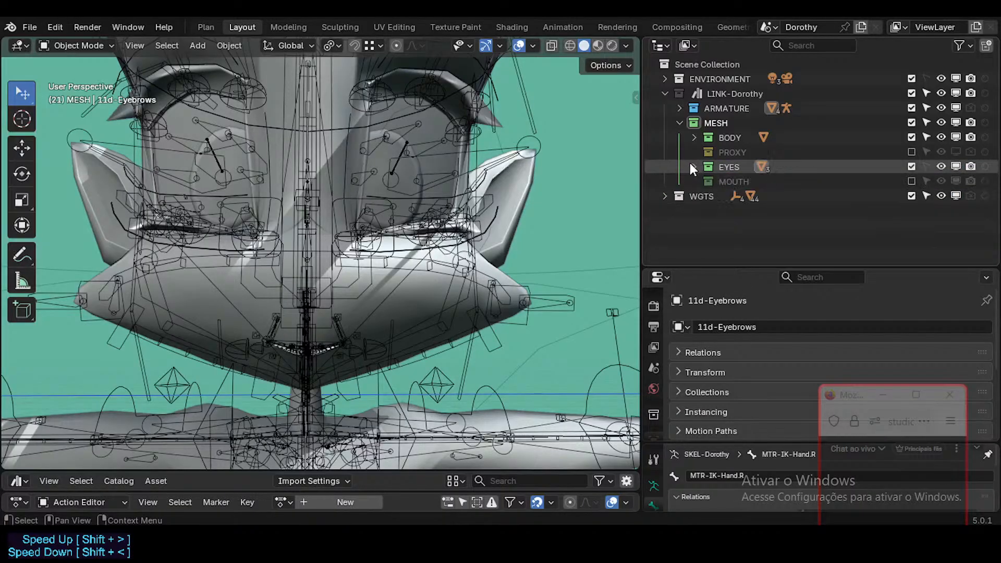
pyautogui.moveTo(486, 136); pyautogui.dragTo(443, 235, button='middle')
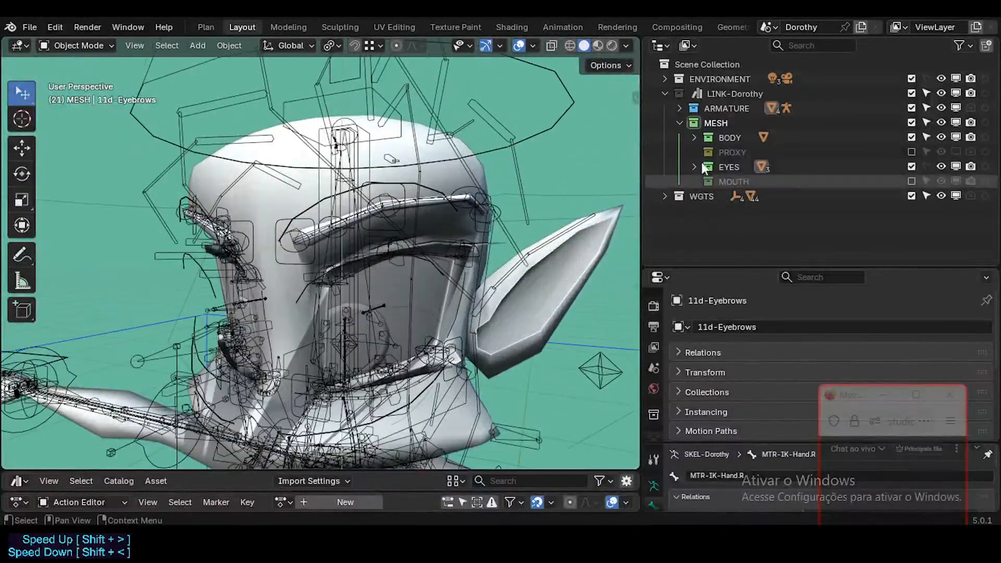
# Step: Include the PROXY collection in the view layer and inspect its 12a-PROXY-Face object on the head
pyautogui.click(910, 152)
pyautogui.click(941, 152)
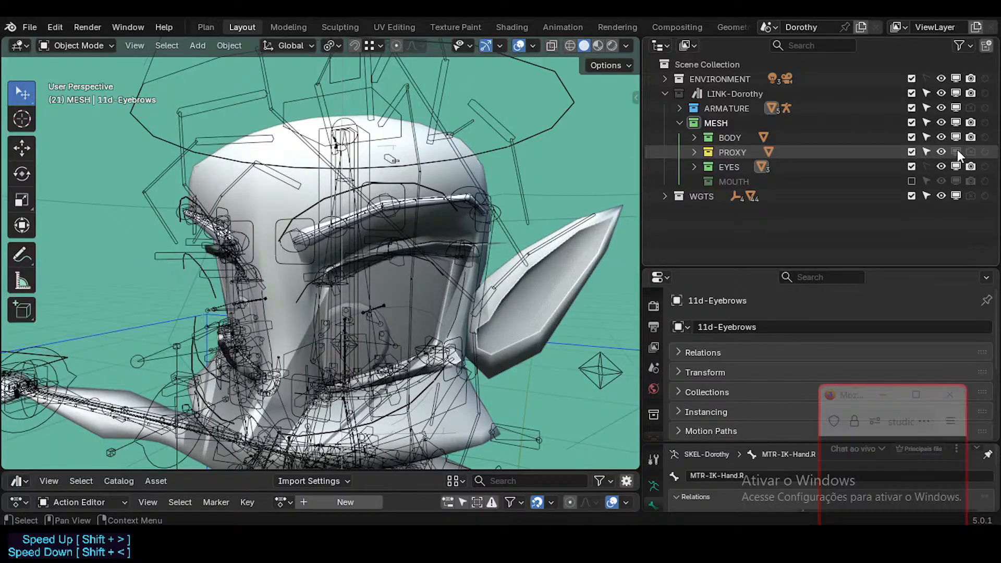
pyautogui.click(695, 151)
pyautogui.click(762, 166)
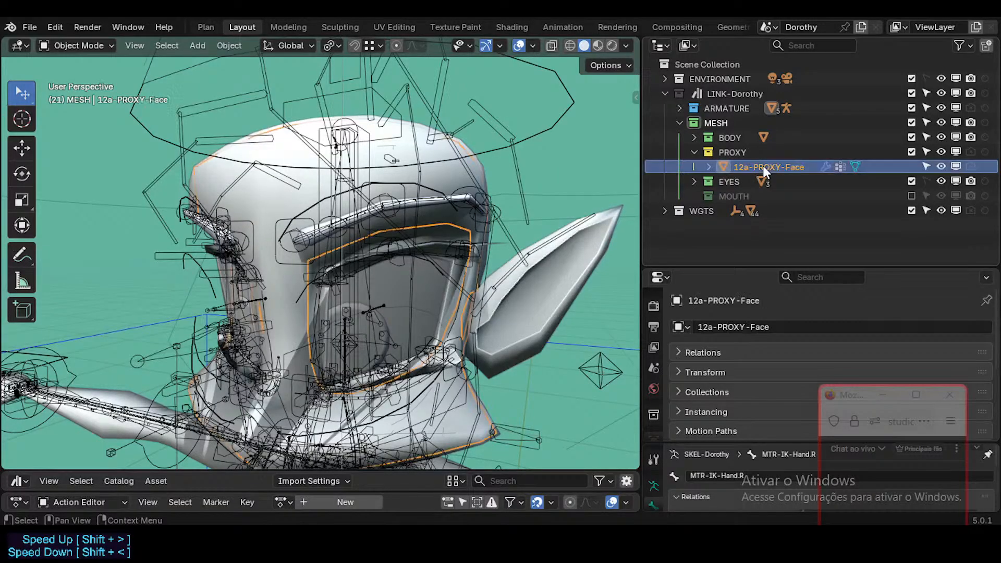
pyautogui.click(695, 151)
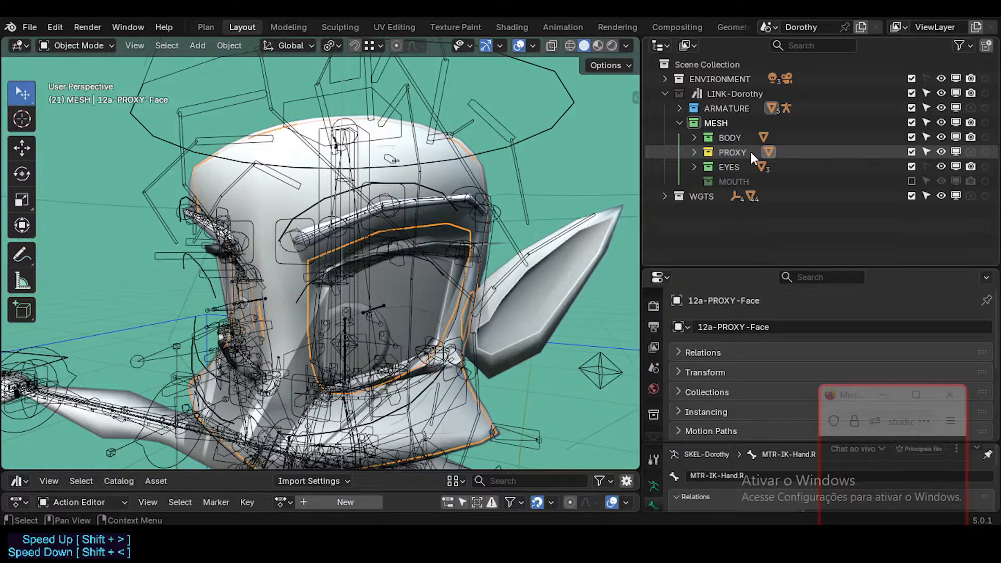
# Step: Disable the PROXY collection in viewports and exclude it from the view layer
pyautogui.click(911, 152)
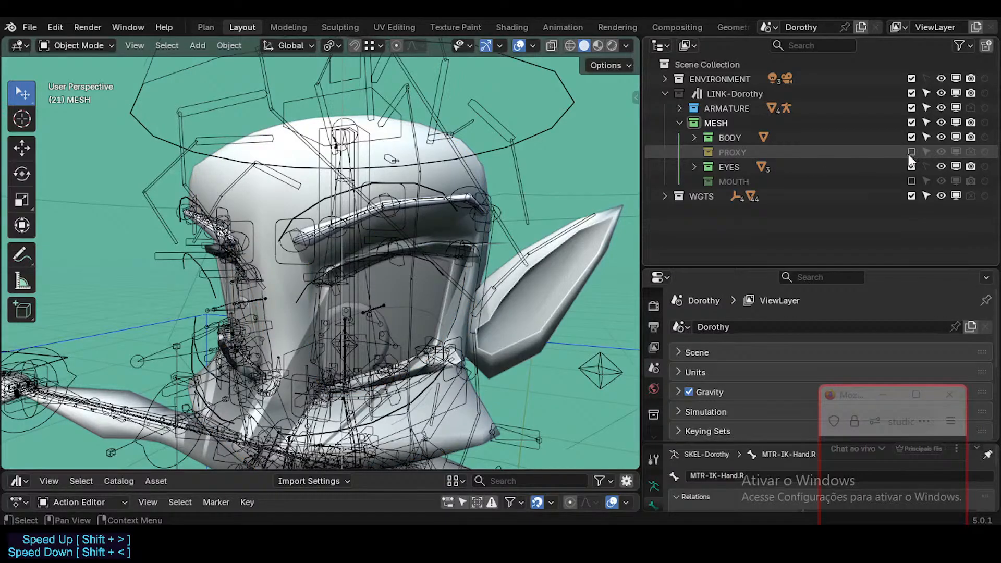
pyautogui.click(911, 152)
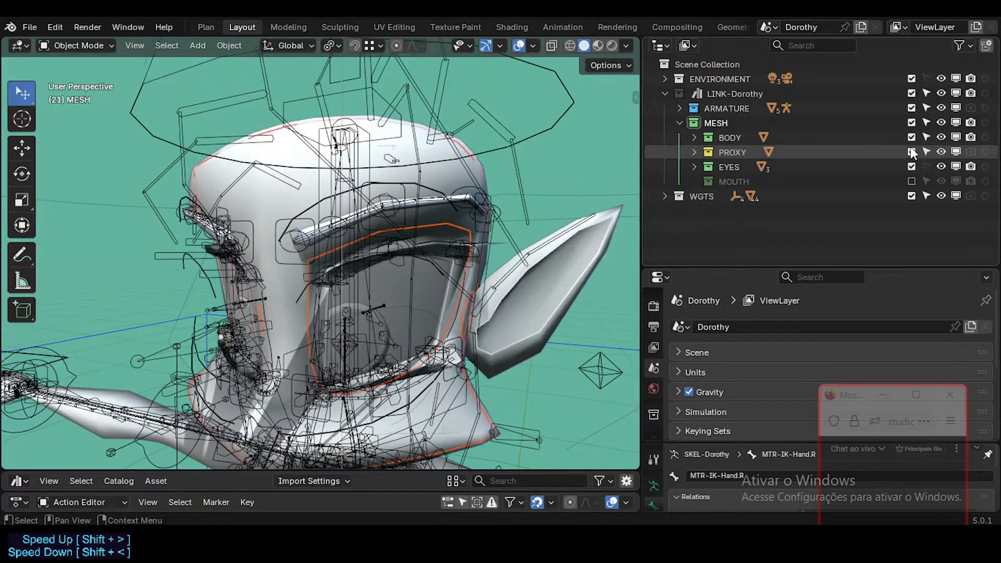
pyautogui.click(954, 151)
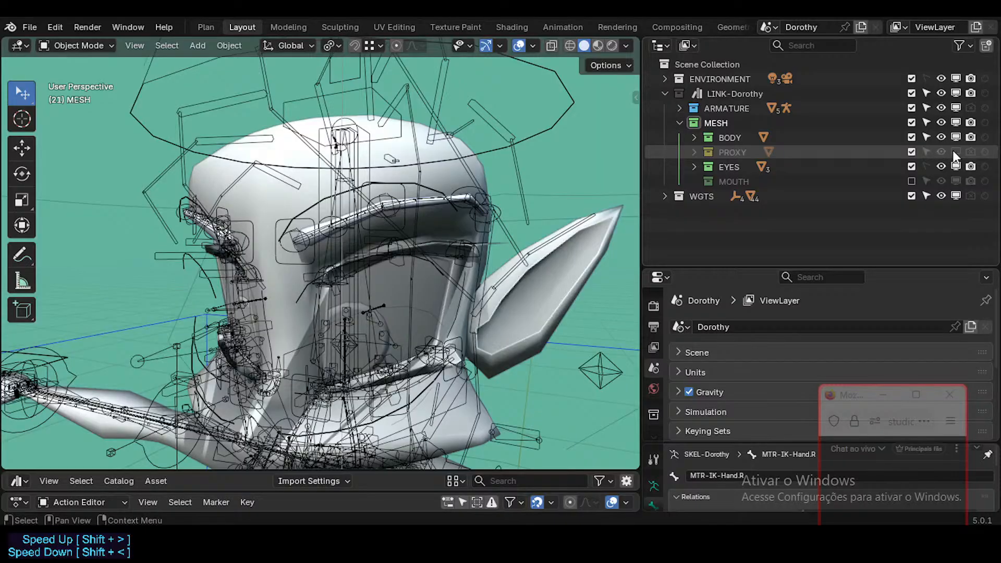
pyautogui.click(911, 152)
# Step: Select 0-Dorothy_Body in the BODY collection and examine the whole character with its surrounding rig
pyautogui.click(693, 137)
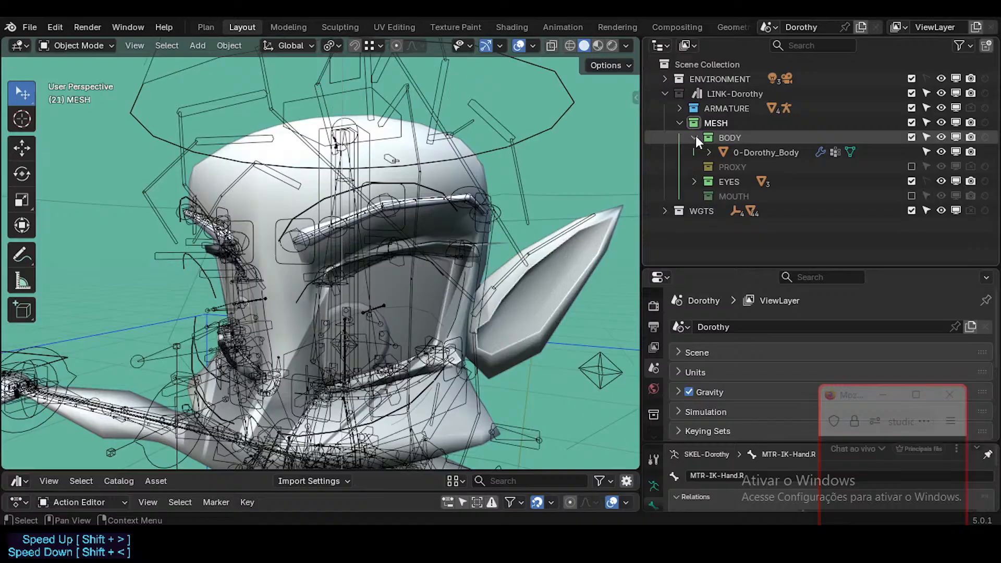
pyautogui.click(755, 155)
pyautogui.scroll(-3, 515, 281)
pyautogui.moveTo(401, 236); pyautogui.dragTo(472, 182, button='middle')
pyautogui.scroll(-4, 471, 183)
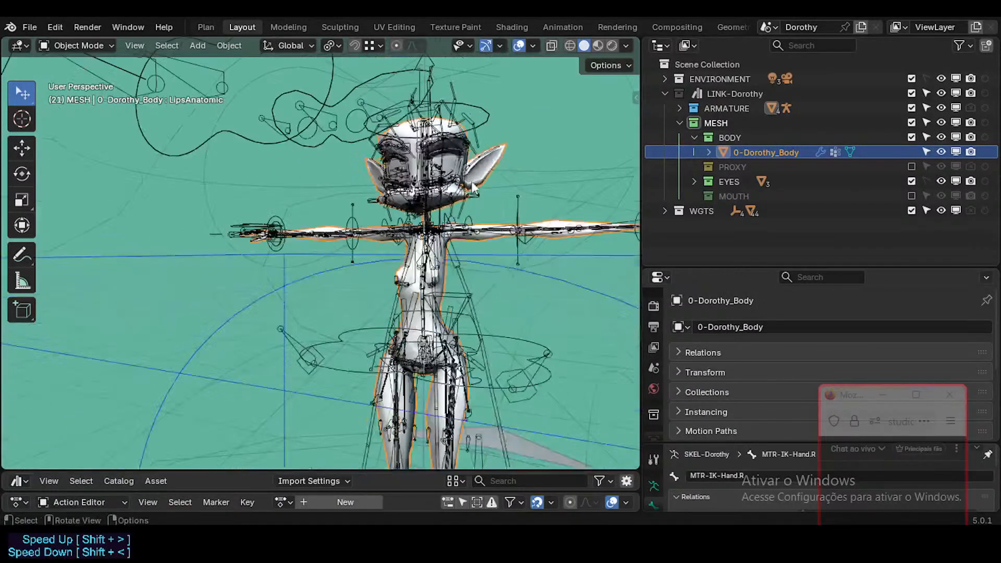
pyautogui.scroll(-3, 474, 190)
pyautogui.keyDown('shift'); pyautogui.moveTo(482, 237); pyautogui.dragTo(374, 259, button='middle'); pyautogui.keyUp('shift')
pyautogui.scroll(-3, 373, 259)
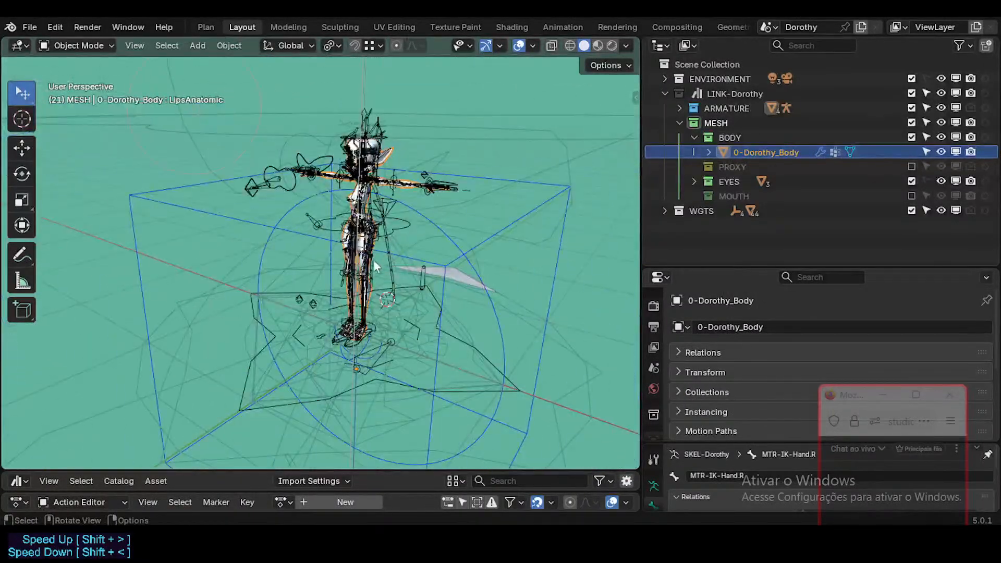
# Step: Delete the WGTS collection together with all of its widget objects
pyautogui.click(665, 211)
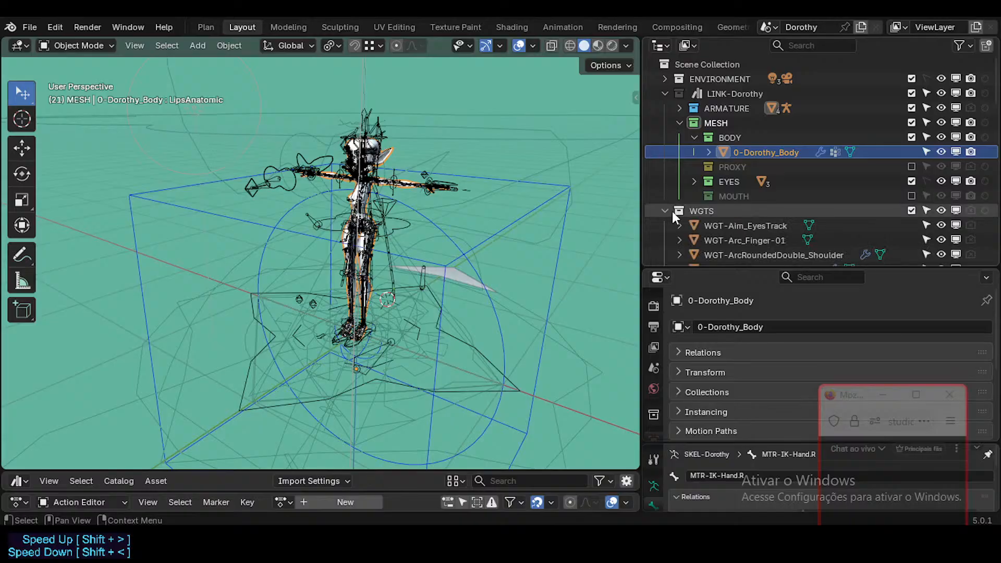
pyautogui.click(702, 210)
pyautogui.moveTo(730, 268); pyautogui.dragTo(729, 330)
pyautogui.scroll(-2, 716, 276)
pyautogui.scroll(-15, 715, 277)
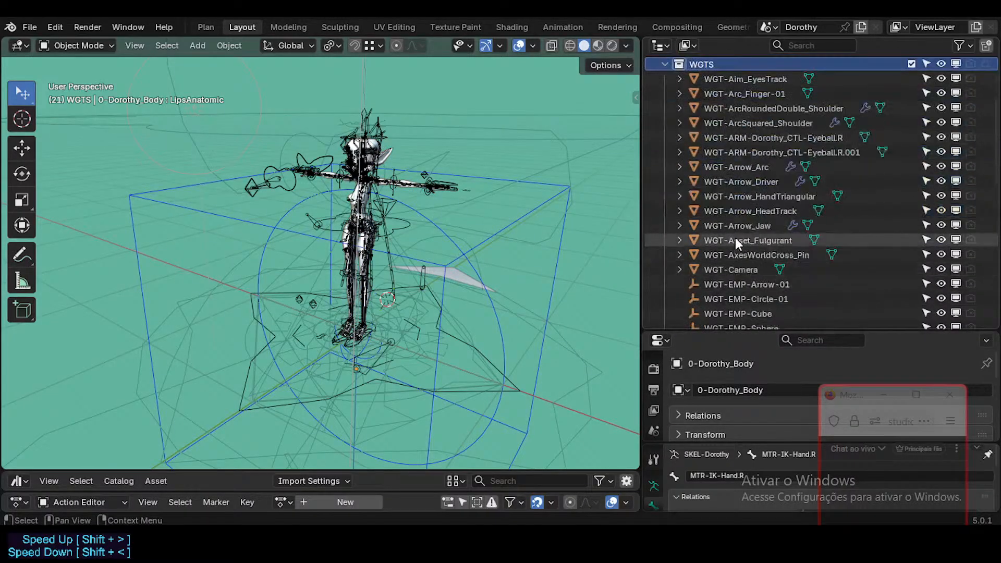
pyautogui.keyDown('shift'); pyautogui.click(708, 294); pyautogui.keyUp('shift')
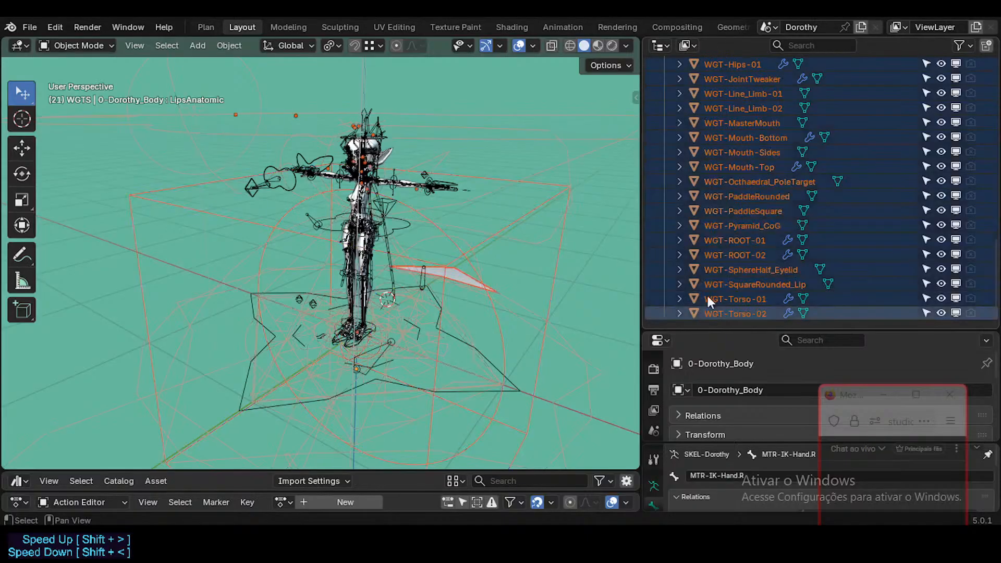
pyautogui.scroll(18, 727, 245)
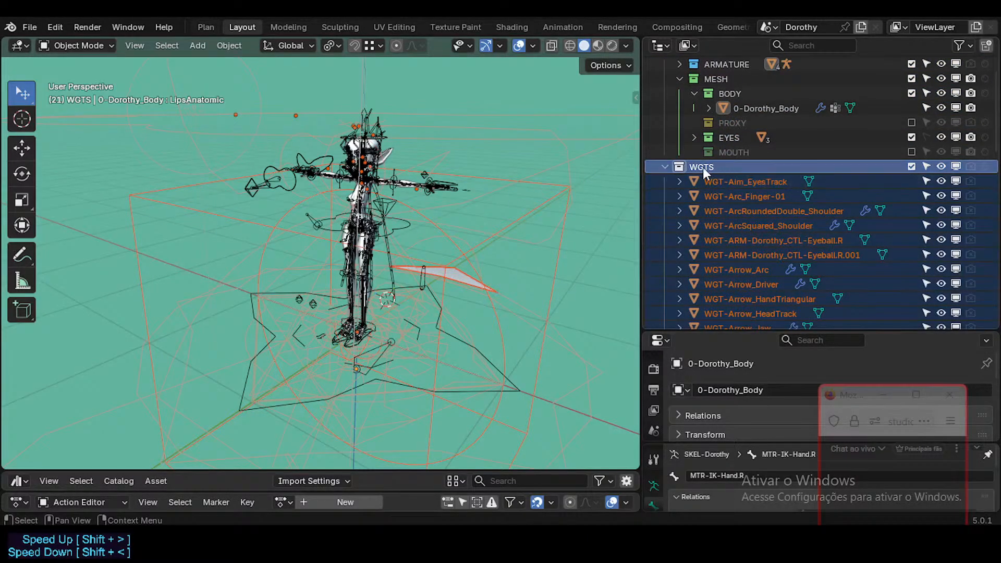
pyautogui.scroll(1, 416, 208)
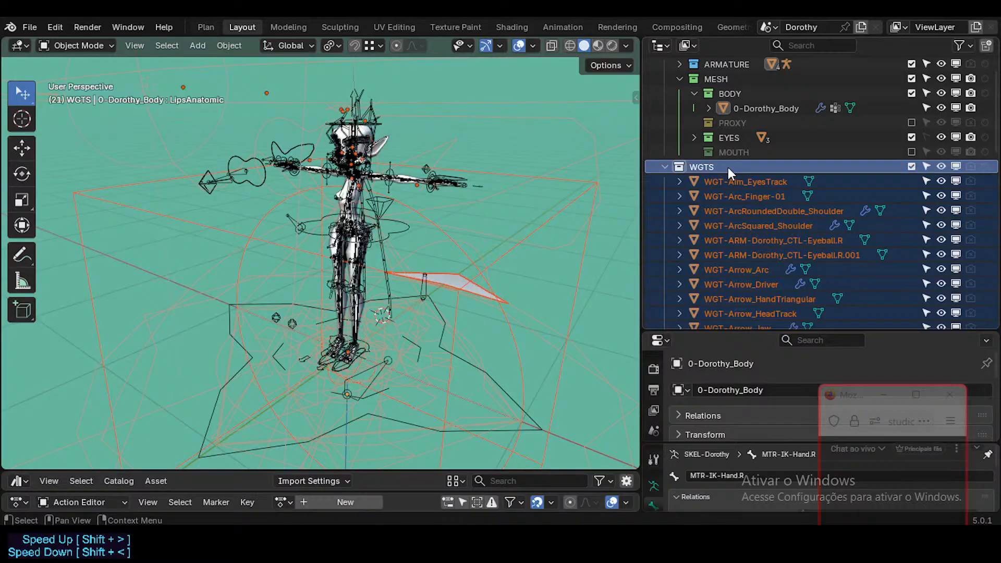
pyautogui.moveTo(465, 194); pyautogui.dragTo(444, 211, button='middle')
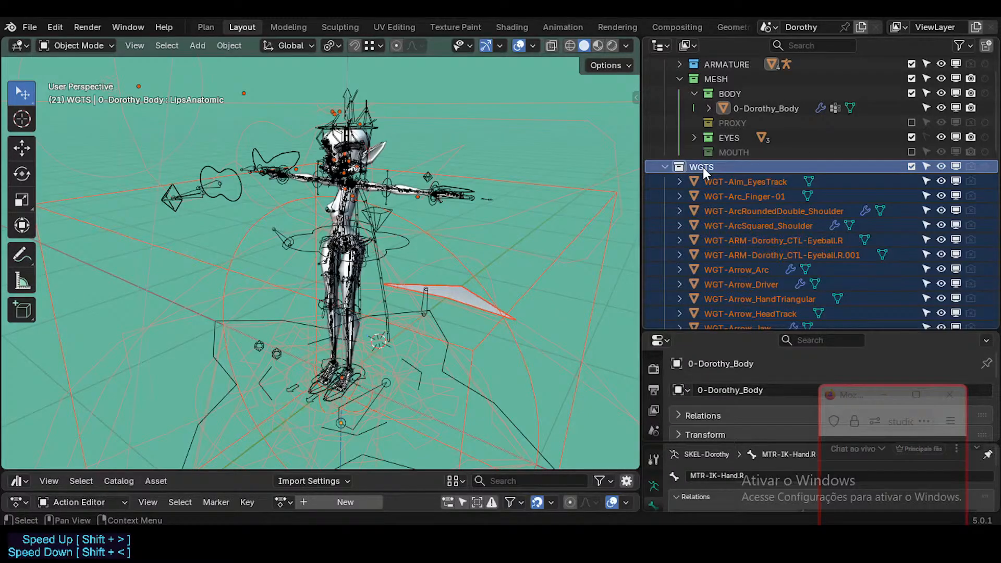
pyautogui.press('Delete')
# Step: Check the character without widget shapes and save Dorothy-BaseTemplate.blend
pyautogui.moveTo(557, 177); pyautogui.dragTo(405, 214, button='middle')
pyautogui.scroll(2, 462, 277)
pyautogui.keyDown('shift'); pyautogui.moveTo(390, 144); pyautogui.dragTo(433, 200, button='middle'); pyautogui.keyUp('shift')
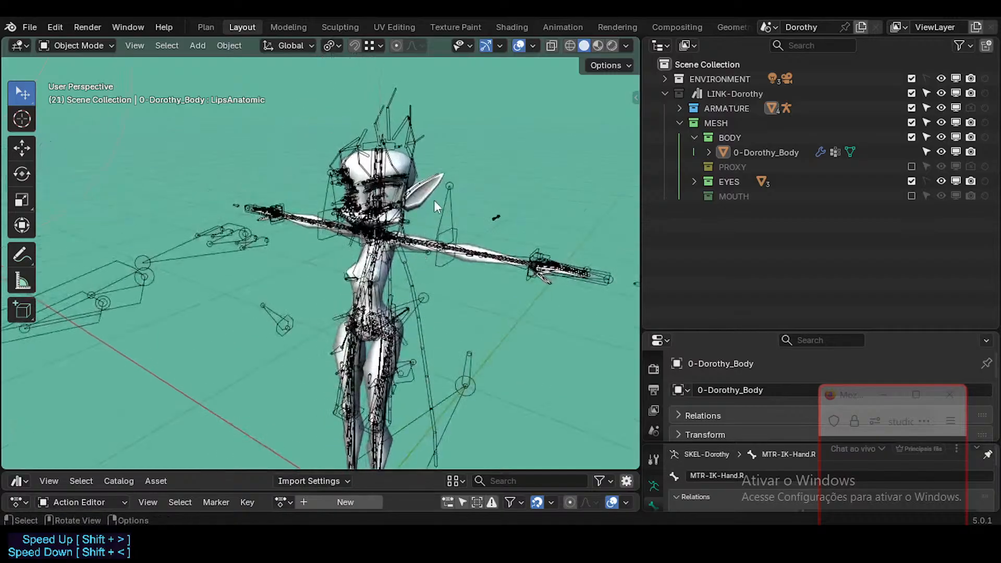
pyautogui.hotkey('ctrl', 's')
# Step: Put ARM-Dorothy in Edit Mode, show its Bone Collections and widen the 3D viewport
pyautogui.click(378, 130)
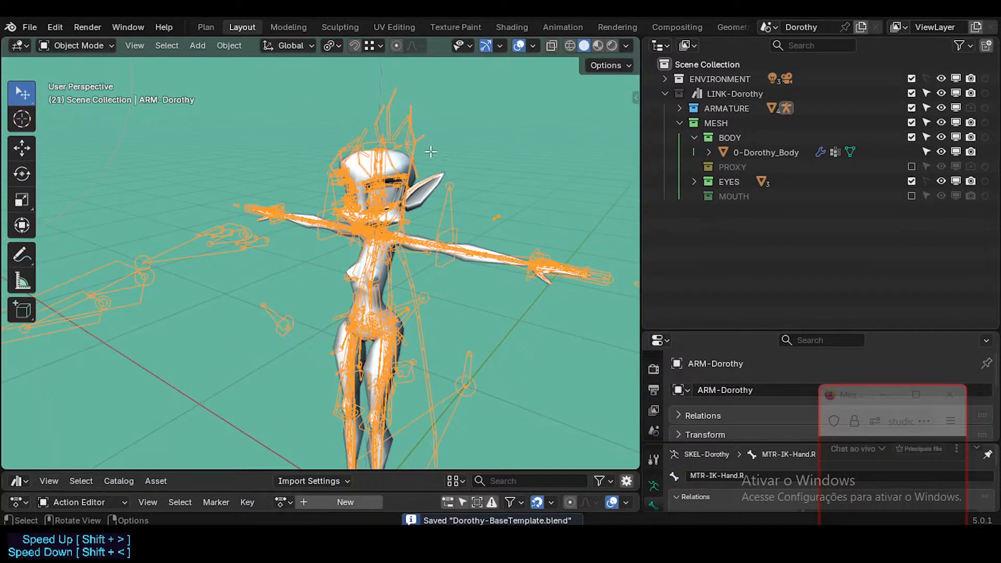
pyautogui.press('Tab')
pyautogui.press('n')
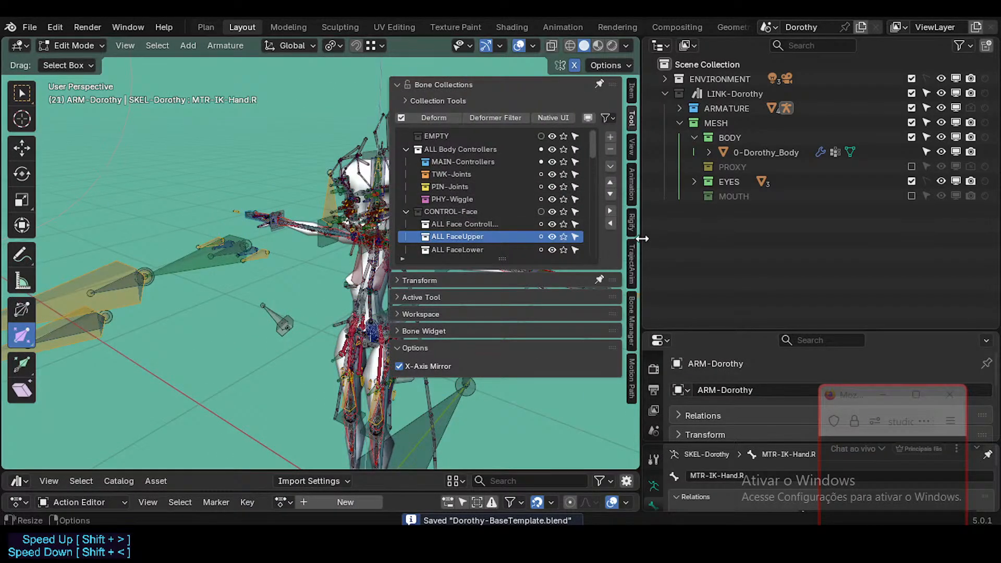
pyautogui.moveTo(642, 238); pyautogui.dragTo(768, 238)
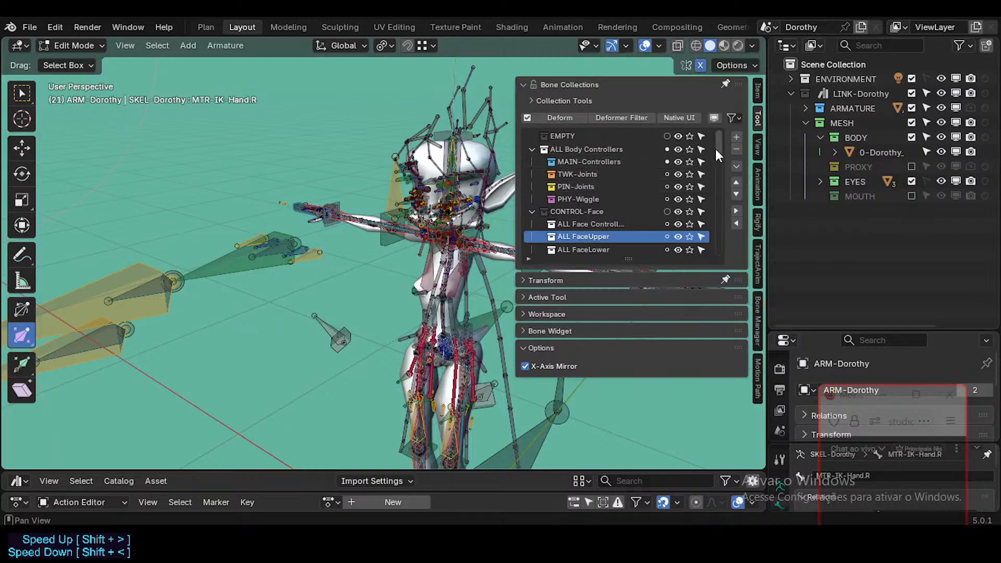
# Step: Examine the bone collections under MIXED with all bones selected, and make DangerousBC the active collection
pyautogui.moveTo(716, 149); pyautogui.dragTo(705, 312)
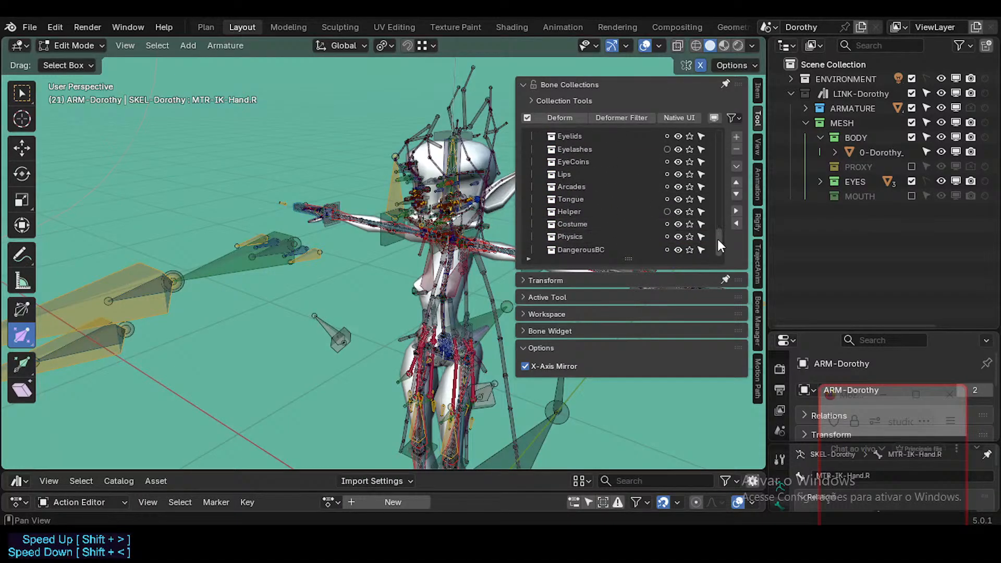
pyautogui.moveTo(718, 245); pyautogui.dragTo(611, 208)
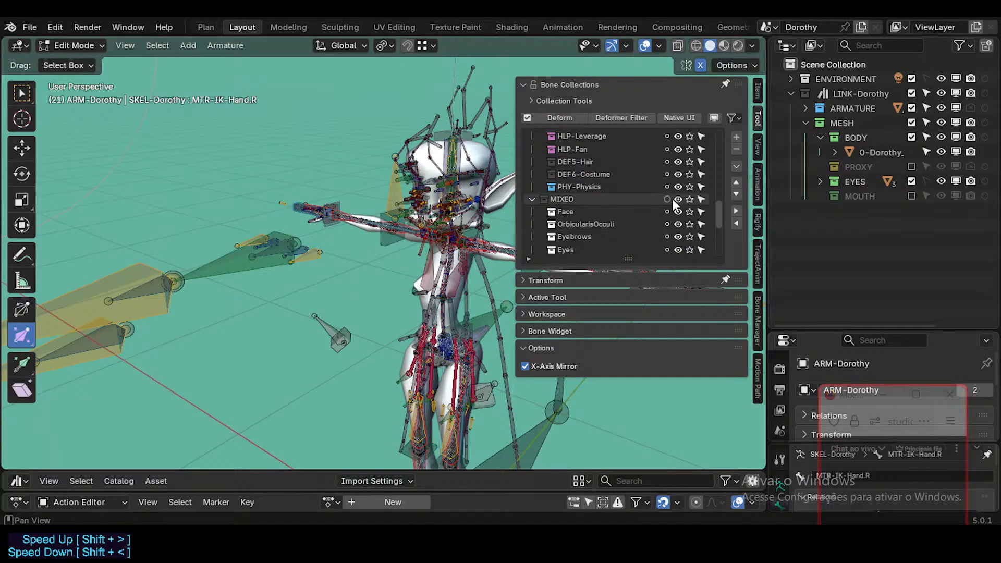
pyautogui.click(588, 199)
pyautogui.click(577, 223)
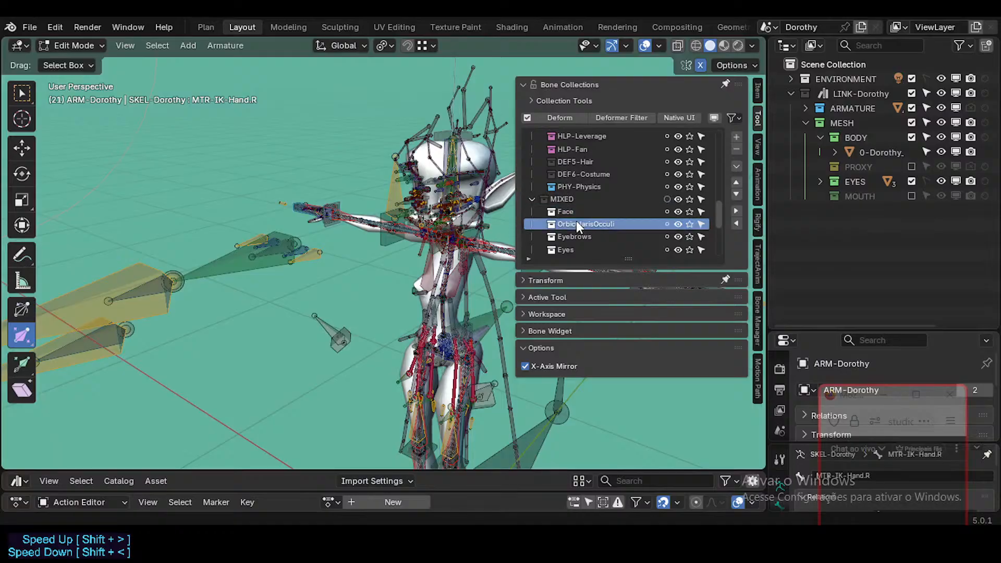
pyautogui.scroll(-5, 588, 233)
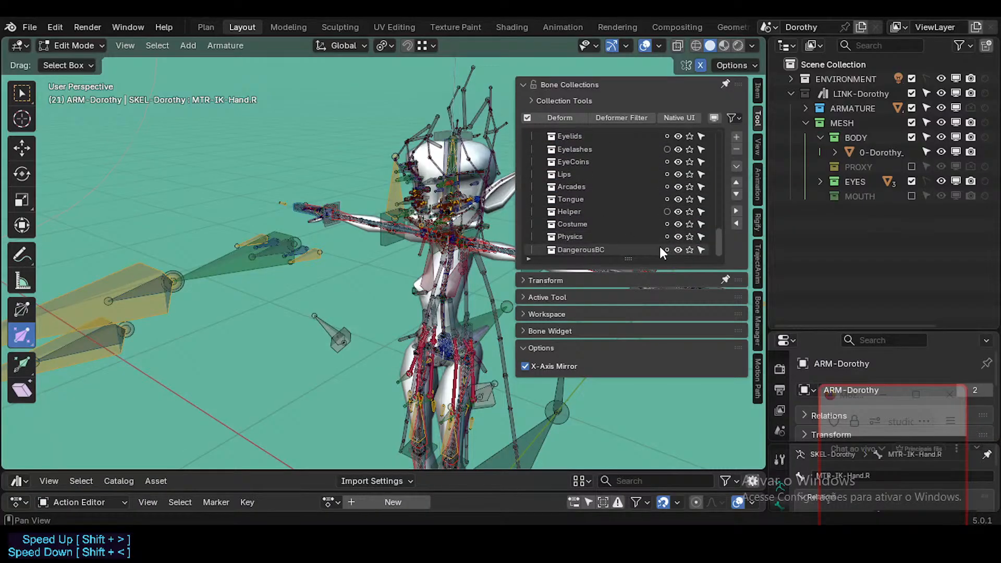
pyautogui.press('a')
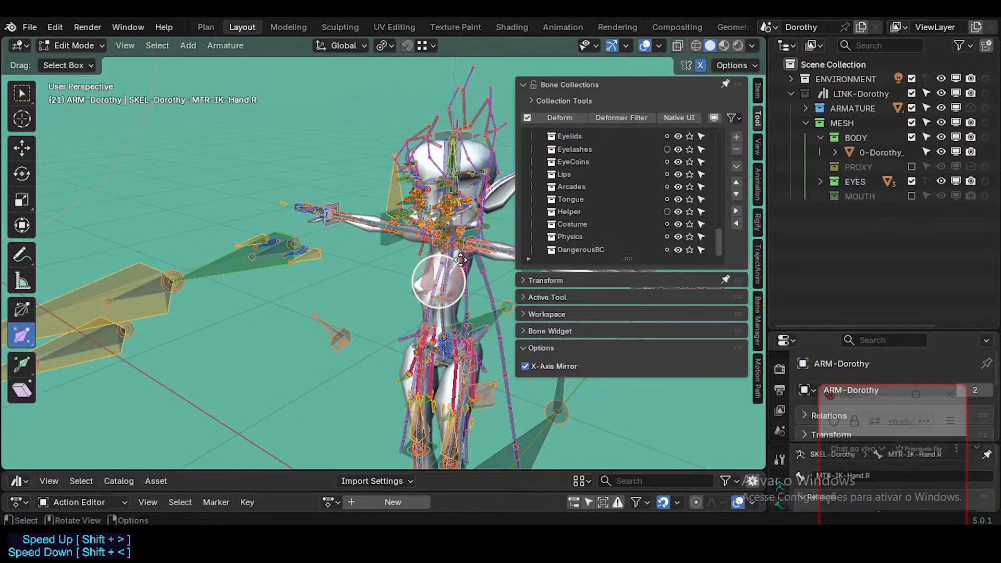
pyautogui.click(579, 250)
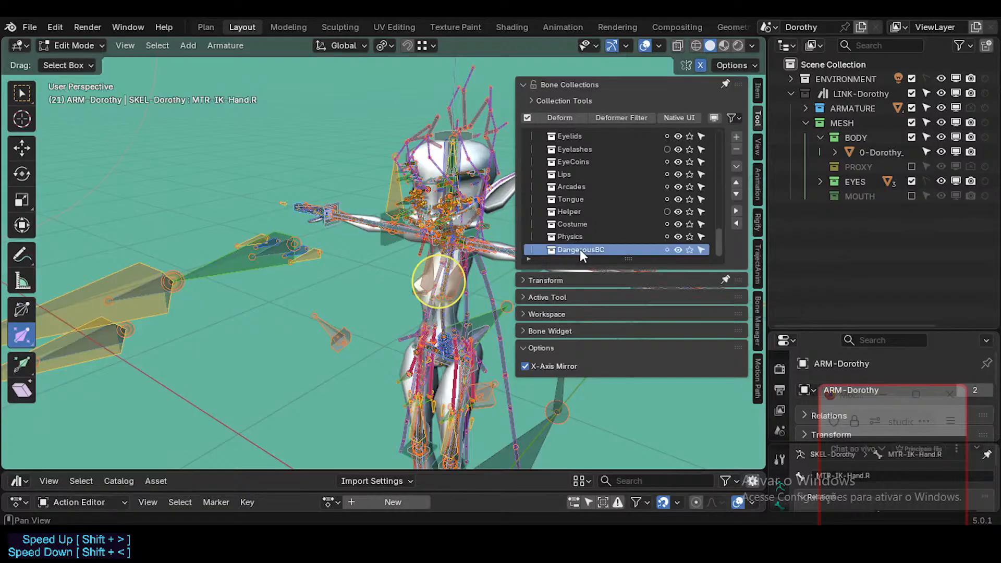
pyautogui.rightClick(580, 249)
pyautogui.press('Escape')
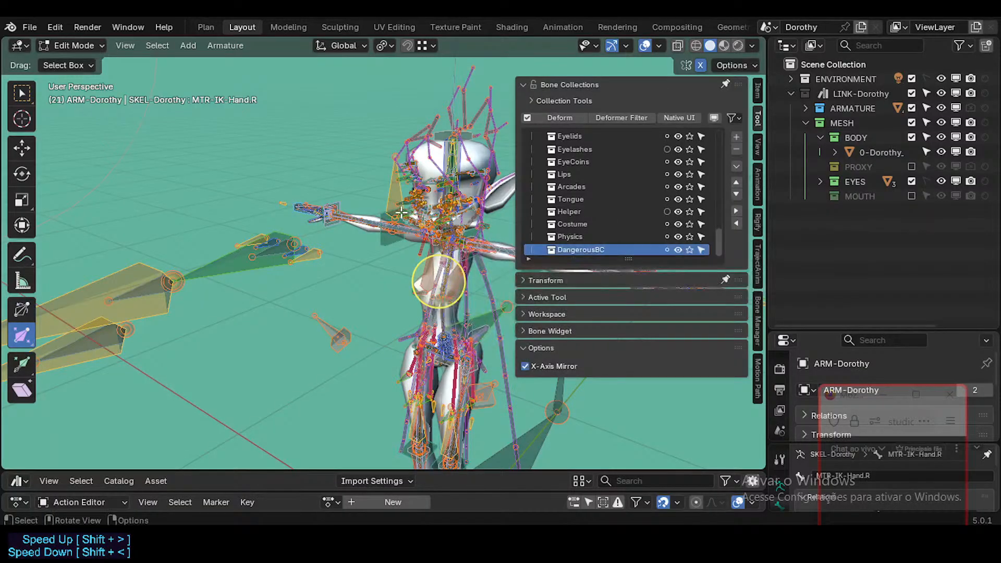
pyautogui.hotkey('alt', 'a')
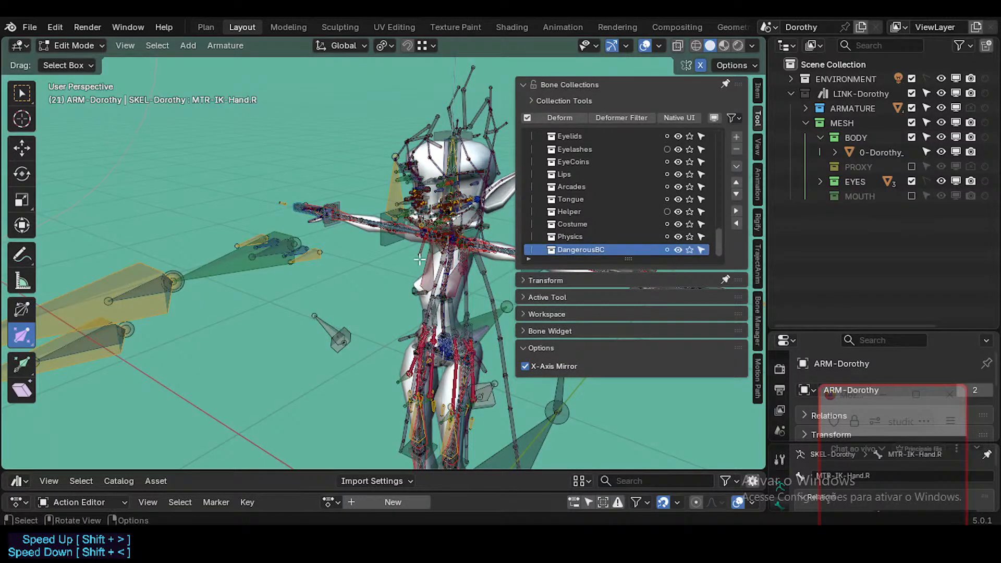
# Step: Remove every subcollection of MIXED, from DangerousBC up to Face, together with the MIXED bone collection itself
pyautogui.moveTo(718, 246); pyautogui.dragTo(729, 271)
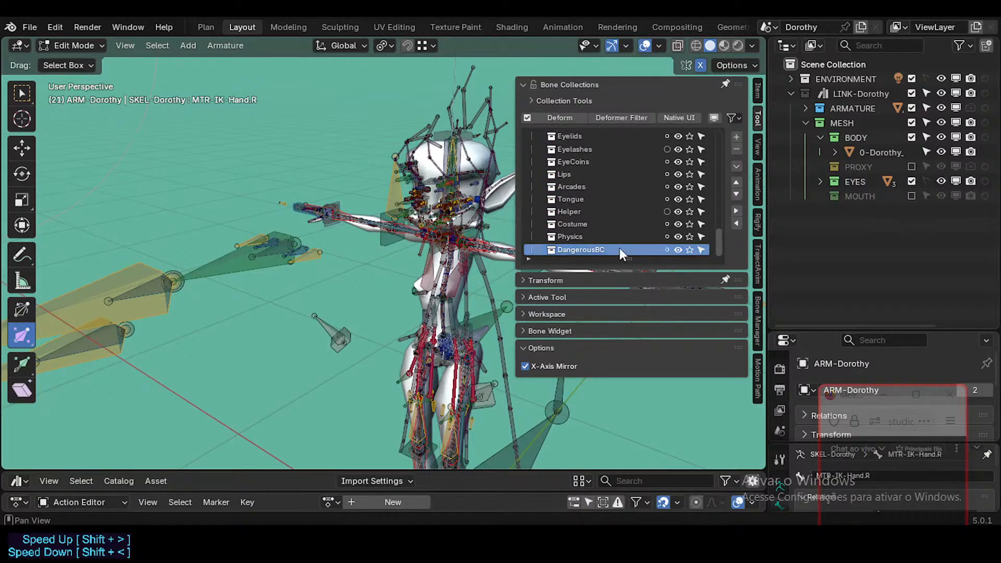
pyautogui.click(734, 151)
pyautogui.click(735, 150)
pyautogui.click(735, 151)
pyautogui.click(735, 150)
pyautogui.click(734, 150)
pyautogui.click(734, 150)
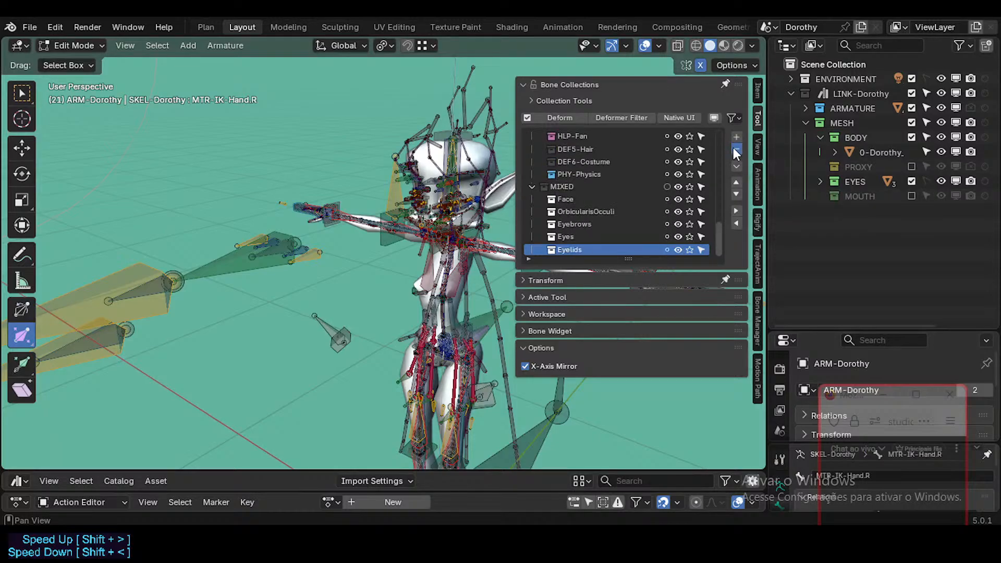
pyautogui.click(734, 151)
pyautogui.click(734, 150)
pyautogui.click(734, 150)
pyautogui.click(734, 150)
pyautogui.click(733, 150)
pyautogui.click(734, 150)
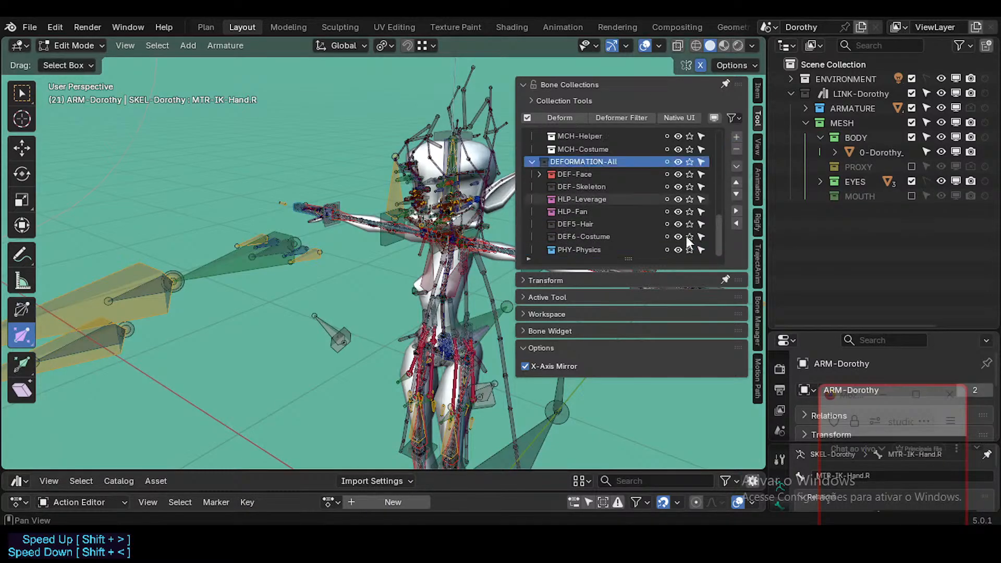
# Step: Isolate the PHY-Physics bone collection so only its bones show around the character
pyautogui.click(595, 249)
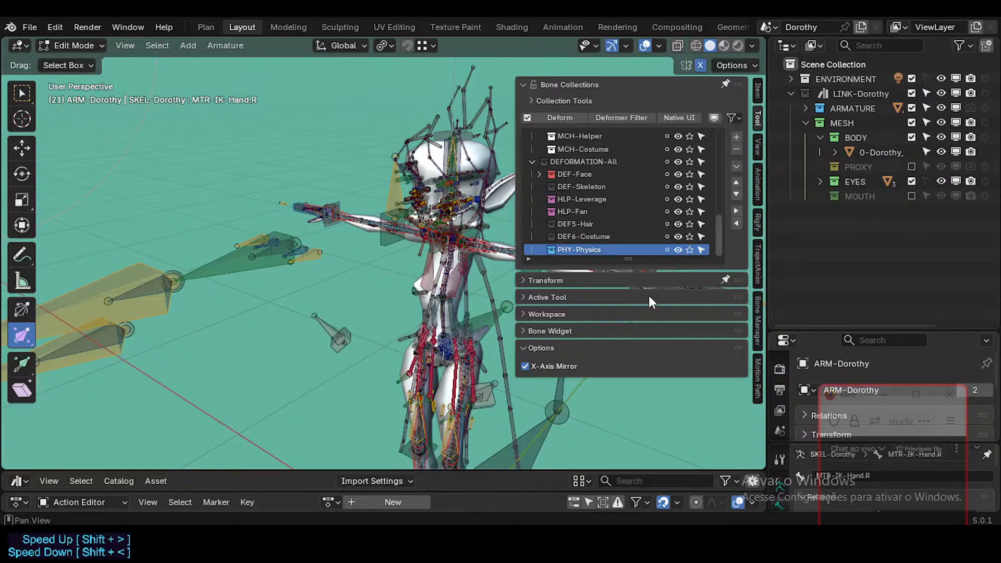
pyautogui.scroll(2, 469, 261)
pyautogui.keyDown('shift'); pyautogui.moveTo(469, 260); pyautogui.dragTo(348, 261, button='middle'); pyautogui.keyUp('shift')
pyautogui.click(689, 250)
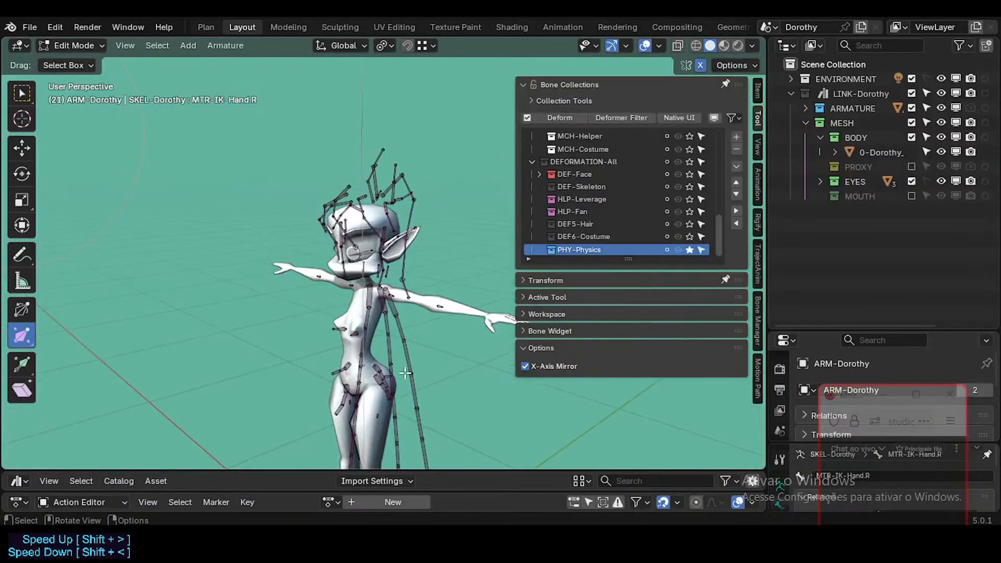
# Step: Delete the hair bones around the head and the costume bone chains hanging from the chest and hips
pyautogui.scroll(3, 358, 341)
pyautogui.moveTo(365, 341); pyautogui.dragTo(360, 275, button='middle')
pyautogui.click(405, 301)
pyautogui.scroll(2, 396, 286)
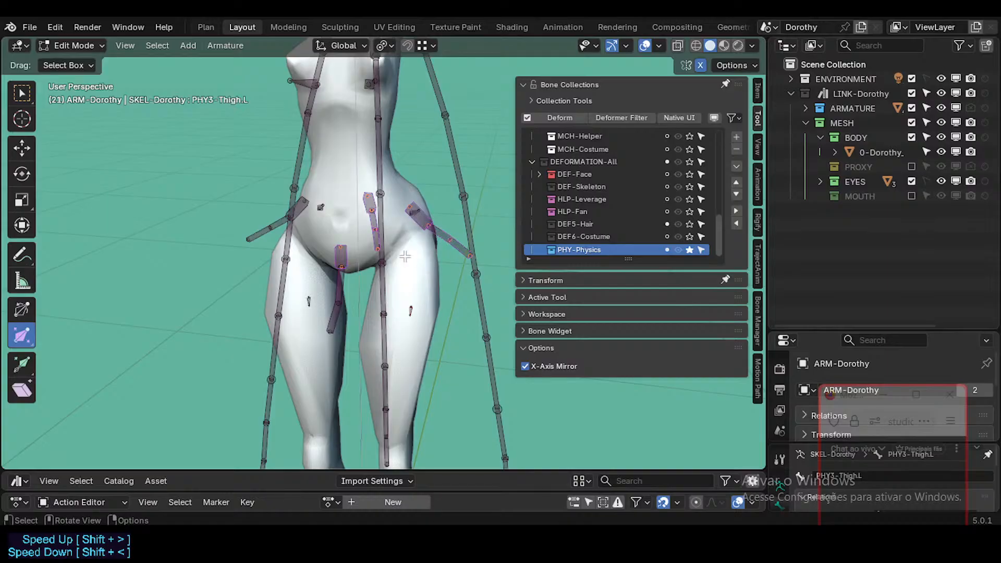
pyautogui.scroll(-3, 342, 289)
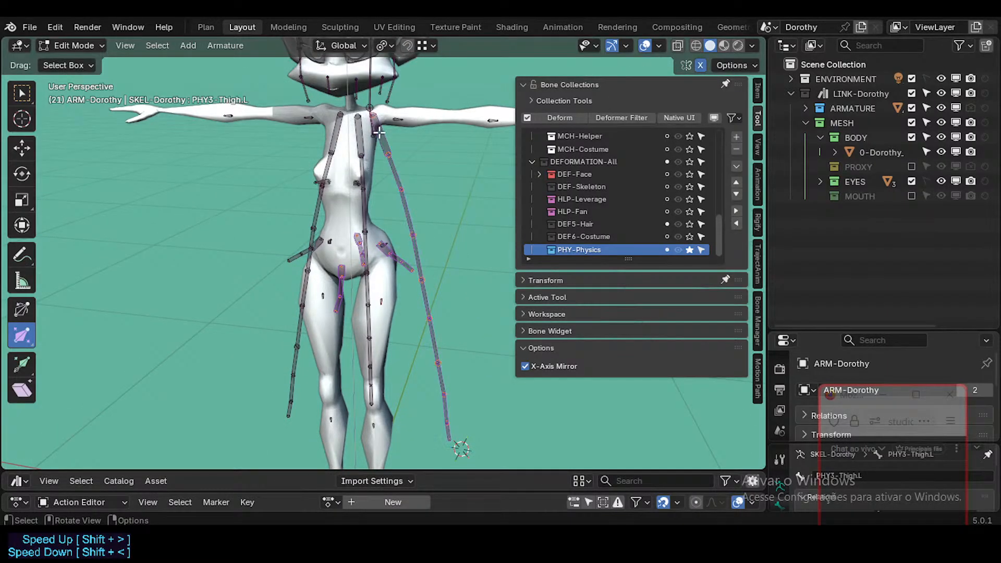
pyautogui.press('.')
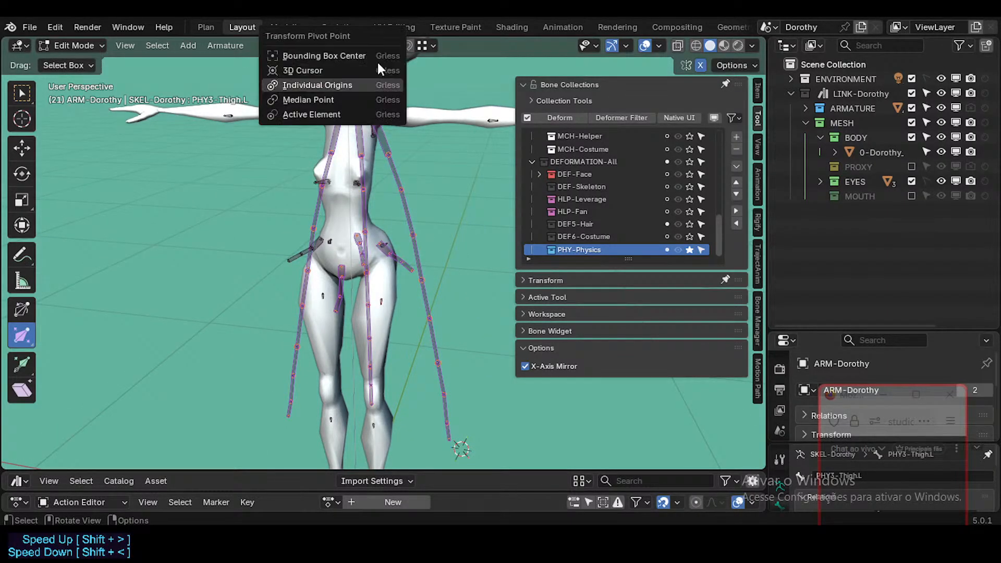
pyautogui.click(378, 74)
pyautogui.keyDown('shift'); pyautogui.moveTo(411, 81); pyautogui.dragTo(385, 216, button='middle'); pyautogui.keyUp('shift')
pyautogui.moveTo(386, 217); pyautogui.dragTo(270, 268, button='middle')
pyautogui.hotkey('ctrl', 'z')
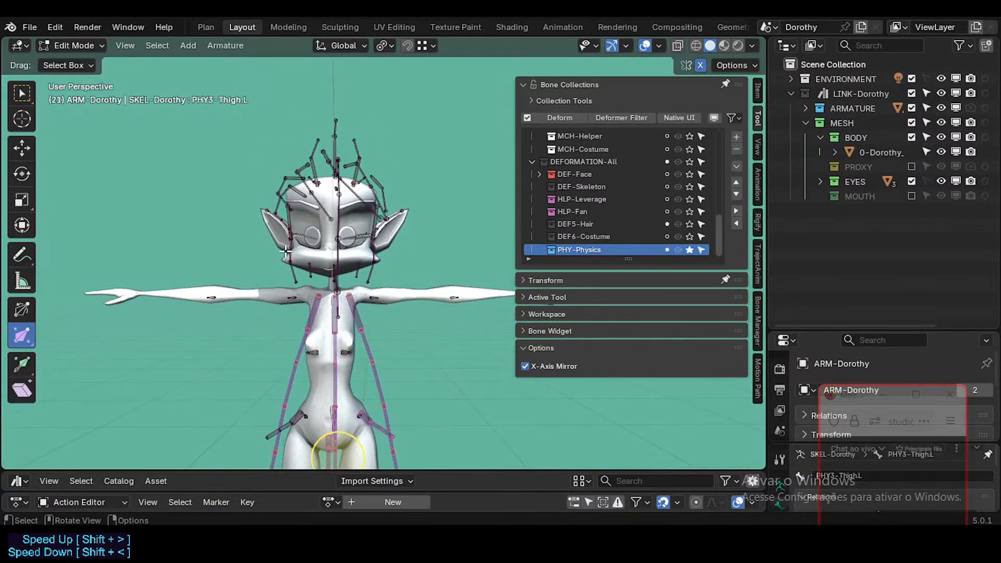
pyautogui.press('b')
pyautogui.moveTo(406, 117); pyautogui.dragTo(410, 111)
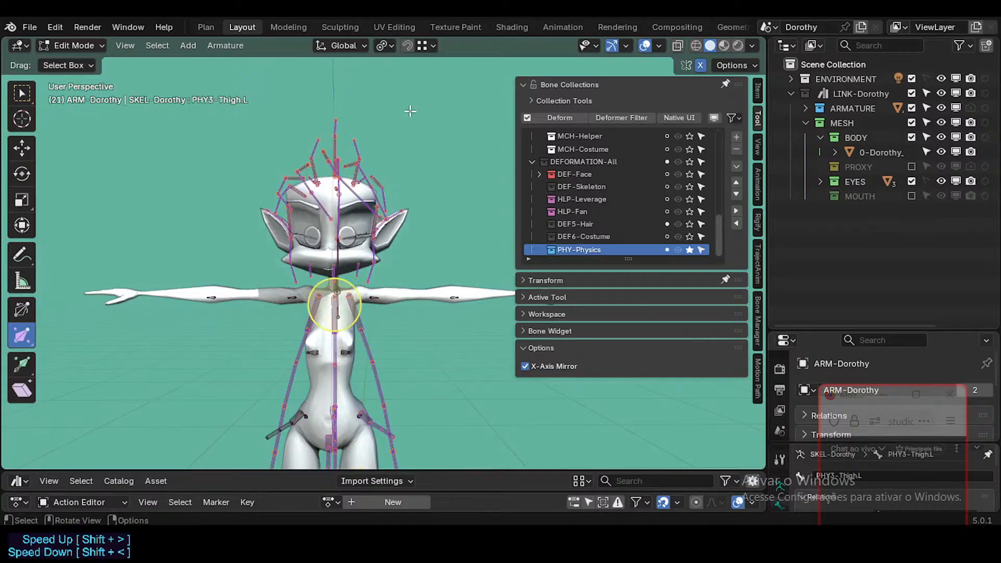
pyautogui.scroll(1, 379, 233)
pyautogui.moveTo(379, 233); pyautogui.dragTo(315, 266, button='middle')
pyautogui.scroll(2, 331, 244)
pyautogui.scroll(2, 316, 266)
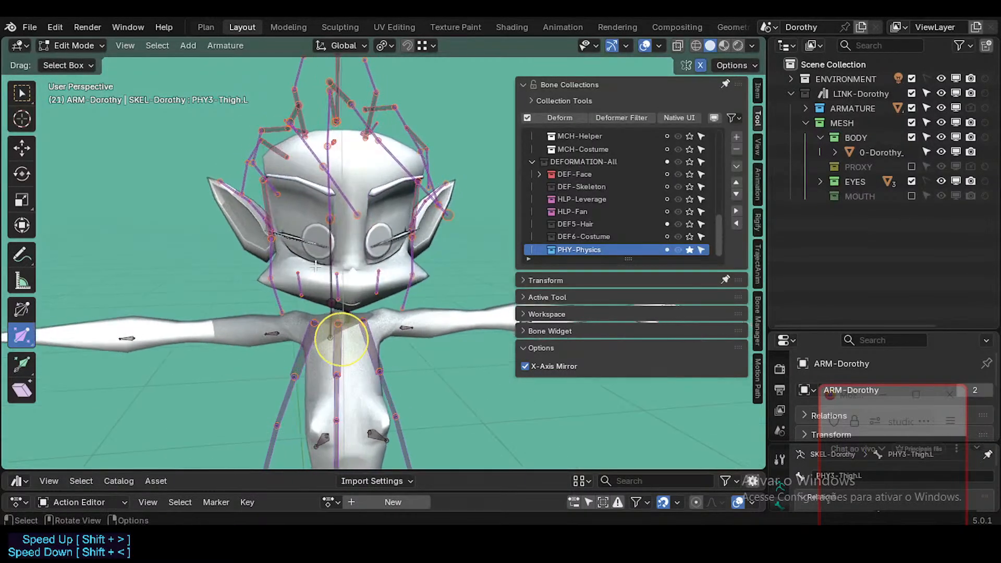
pyautogui.keyDown('shift'); pyautogui.moveTo(445, 53); pyautogui.dragTo(444, 54); pyautogui.keyUp('shift')
pyautogui.scroll(-4, 392, 193)
pyautogui.scroll(2, 405, 151)
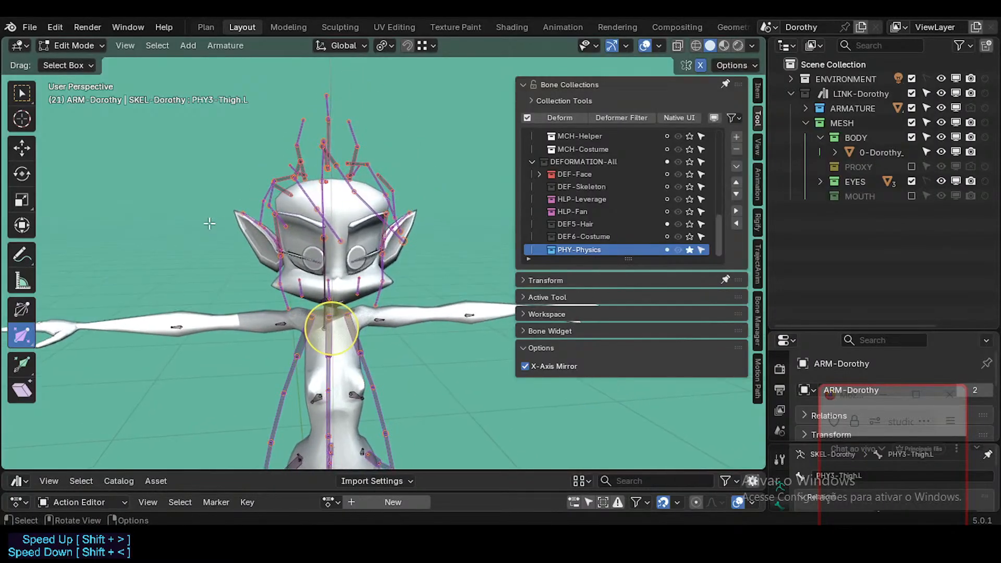
pyautogui.press('x')
pyautogui.click(365, 156)
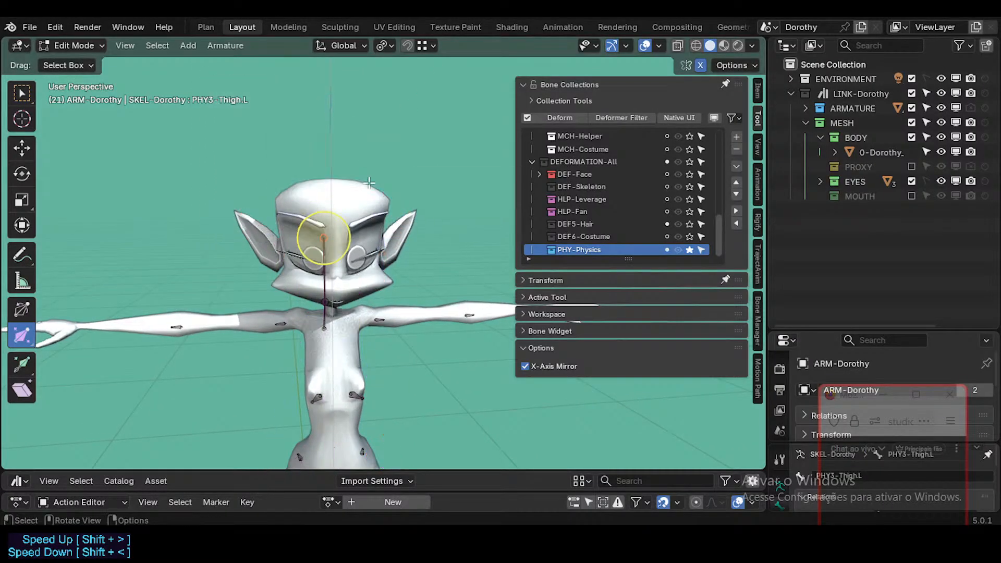
# Step: Delete the leftover ponytail bones floating behind the head
pyautogui.moveTo(369, 219); pyautogui.dragTo(315, 300, button='middle')
pyautogui.scroll(2, 341, 250)
pyautogui.click(324, 302)
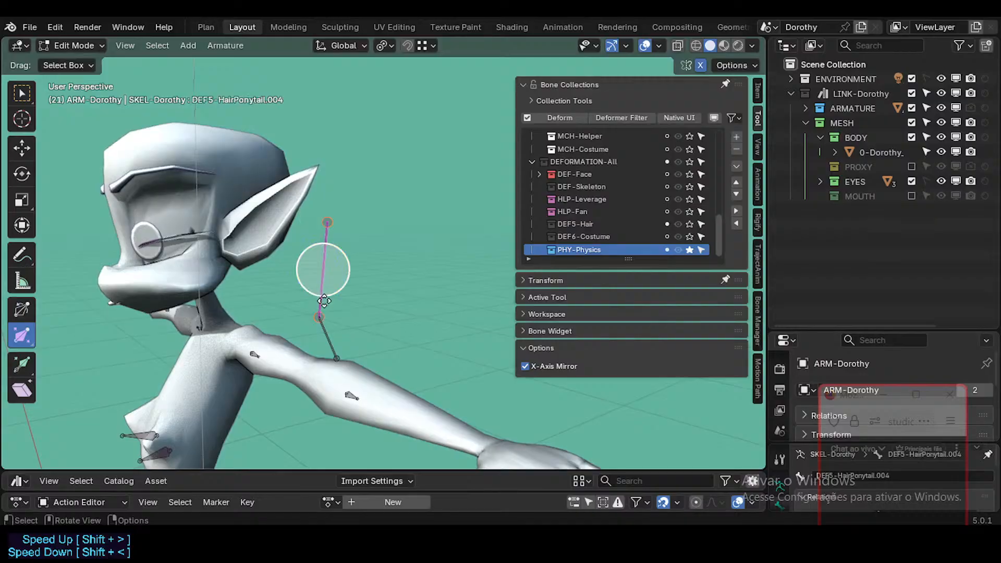
pyautogui.press('x')
pyautogui.click(329, 335)
pyautogui.moveTo(330, 335); pyautogui.dragTo(321, 339, button='middle')
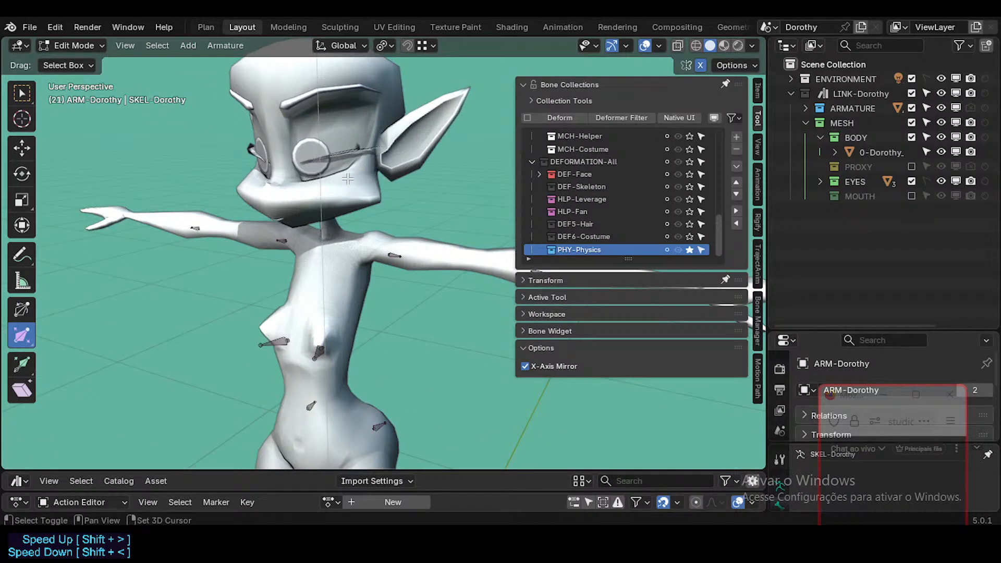
# Step: Examine the physics bones left on the head, arms and torso from several angles
pyautogui.moveTo(347, 179); pyautogui.dragTo(299, 239, button='middle')
pyautogui.scroll(-6, 386, 263)
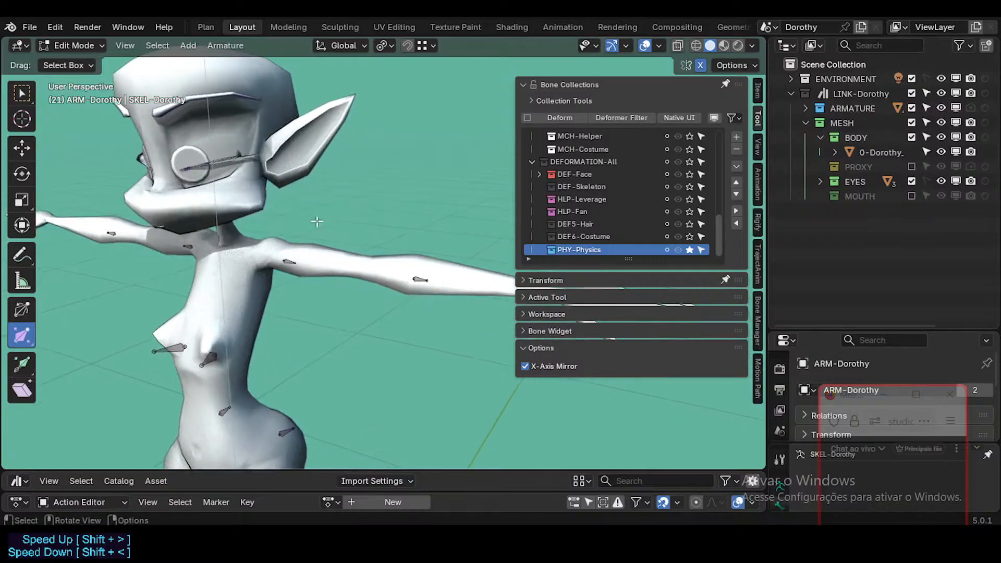
pyautogui.moveTo(385, 263); pyautogui.dragTo(348, 422, button='middle')
pyautogui.scroll(6, 345, 237)
pyautogui.keyDown('shift'); pyautogui.moveTo(341, 135); pyautogui.dragTo(333, 348, button='middle'); pyautogui.keyUp('shift')
pyautogui.moveTo(344, 287); pyautogui.dragTo(323, 328, button='middle')
pyautogui.keyDown('shift'); pyautogui.moveTo(322, 235); pyautogui.dragTo(319, 311, button='middle'); pyautogui.keyUp('shift')
pyautogui.scroll(-1, 320, 312)
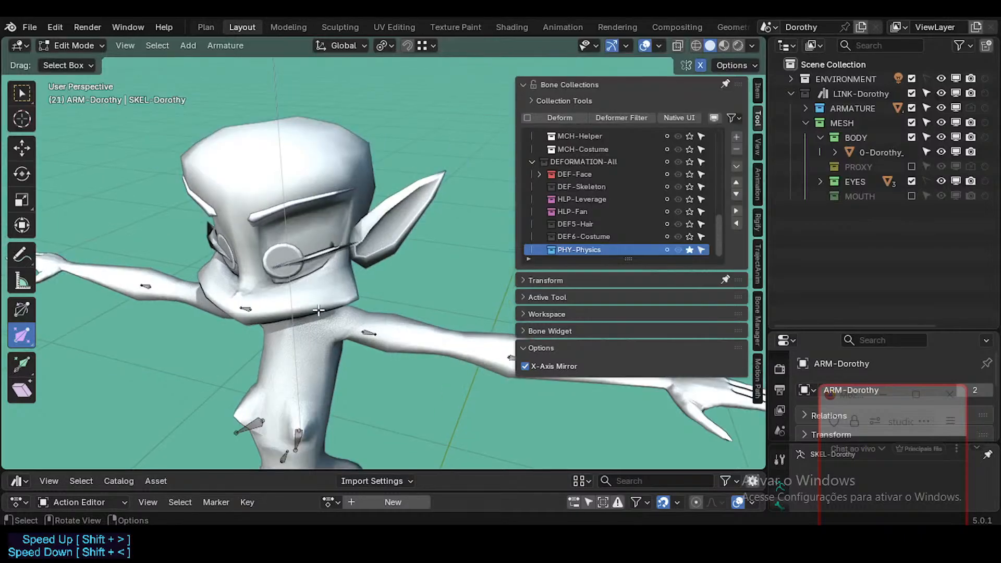
pyautogui.moveTo(855, 397); pyautogui.dragTo(881, 304)
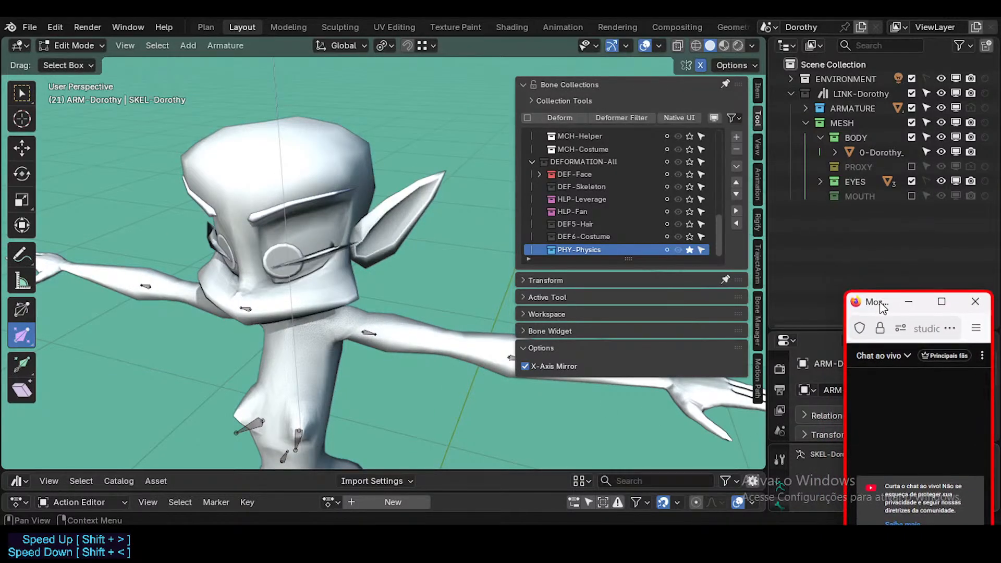
pyautogui.scroll(-3, 262, 288)
pyautogui.moveTo(261, 287); pyautogui.dragTo(284, 302, button='middle')
pyautogui.scroll(4, 285, 361)
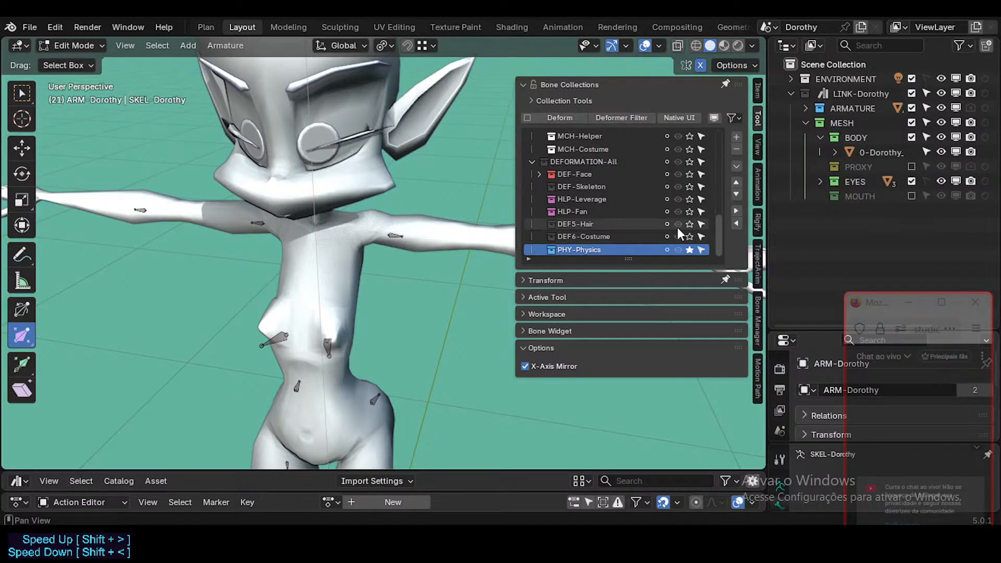
# Step: Isolate the DEF6-Costume bone collection instead of PHY-Physics and delete all of its bones
pyautogui.moveTo(718, 234); pyautogui.dragTo(696, 264)
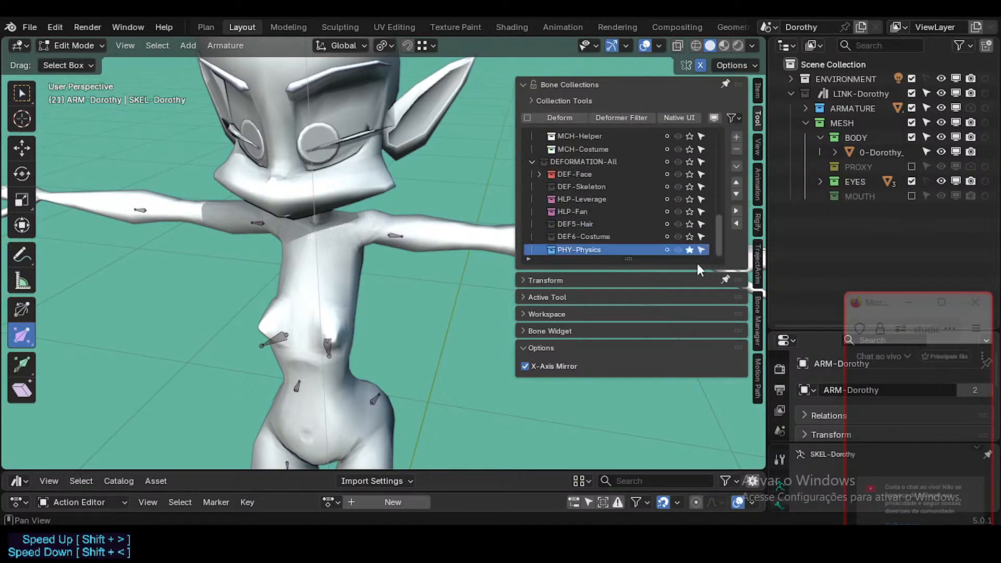
pyautogui.click(688, 249)
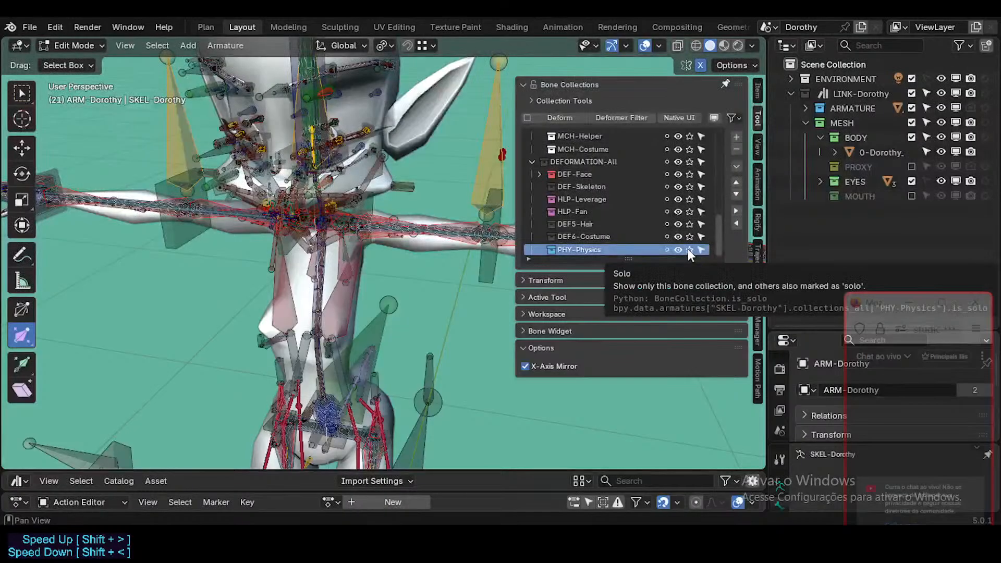
pyautogui.click(690, 237)
pyautogui.moveTo(344, 234); pyautogui.dragTo(322, 234, button='middle')
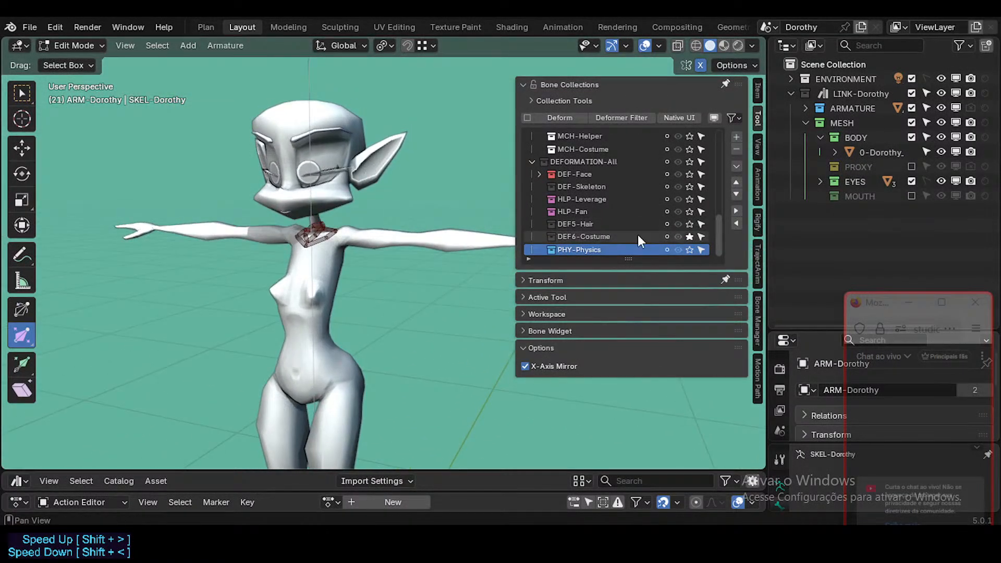
pyautogui.click(690, 238)
pyautogui.click(690, 238)
pyautogui.scroll(-4, 409, 216)
pyautogui.moveTo(443, 201); pyautogui.dragTo(361, 233, button='middle')
pyautogui.press('x')
pyautogui.click(367, 224)
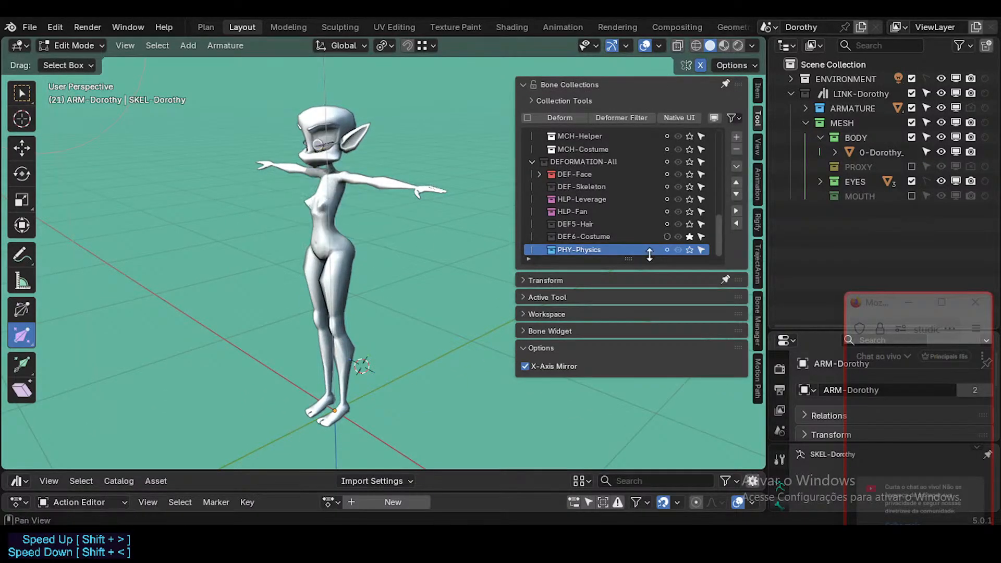
# Step: Return the armature to Object Mode and remove the DEF6-Costume bone collection
pyautogui.click(599, 237)
pyautogui.press('Tab')
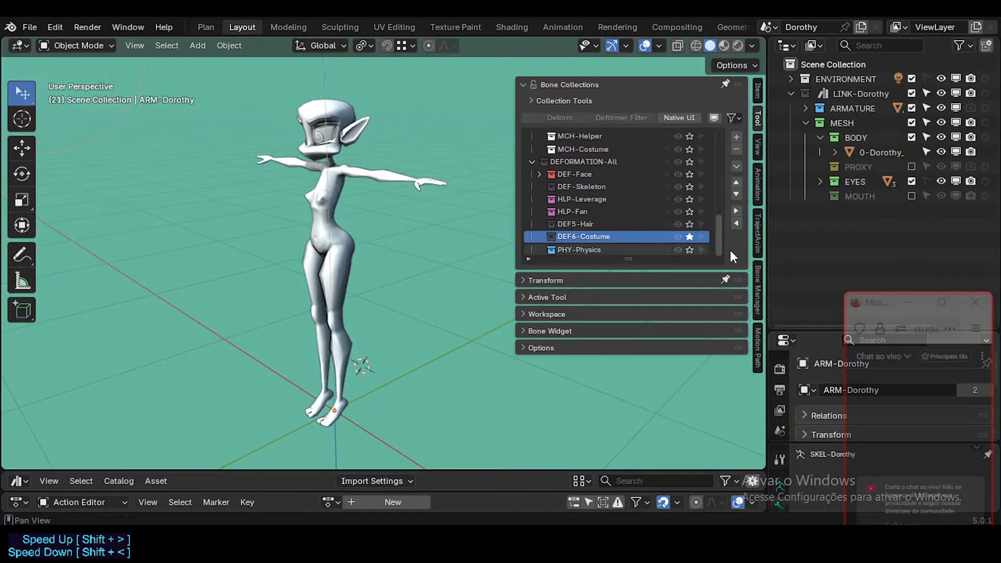
pyautogui.click(737, 150)
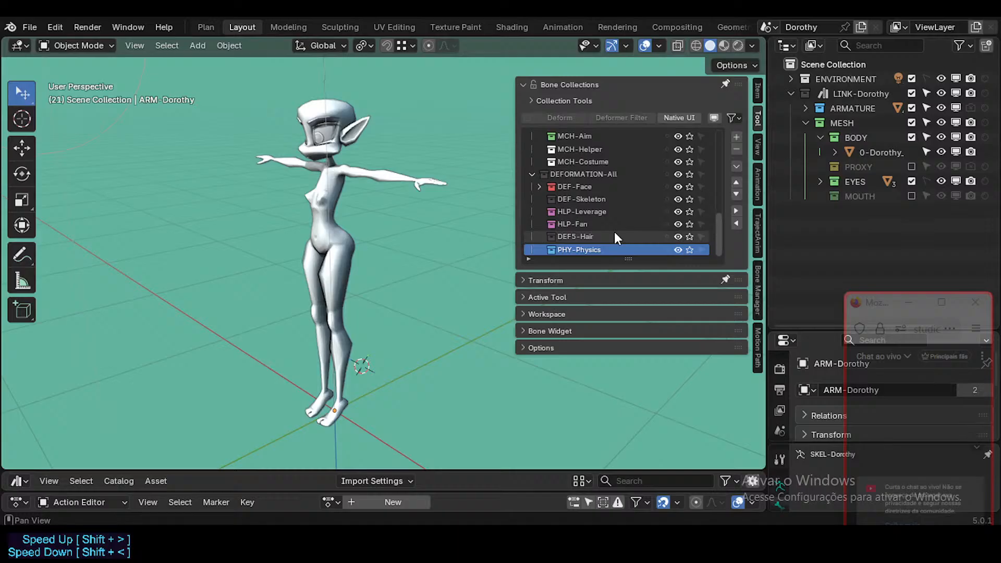
# Step: Isolate the DEF5-Hair bone collection and examine which bones it still holds
pyautogui.click(692, 237)
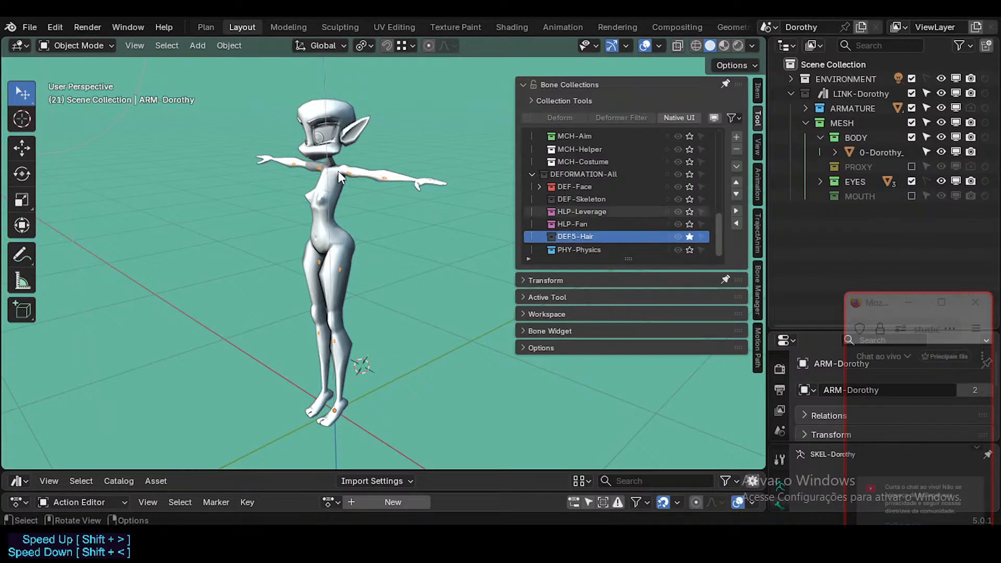
pyautogui.scroll(3, 338, 171)
pyautogui.moveTo(338, 170); pyautogui.dragTo(398, 228, button='middle')
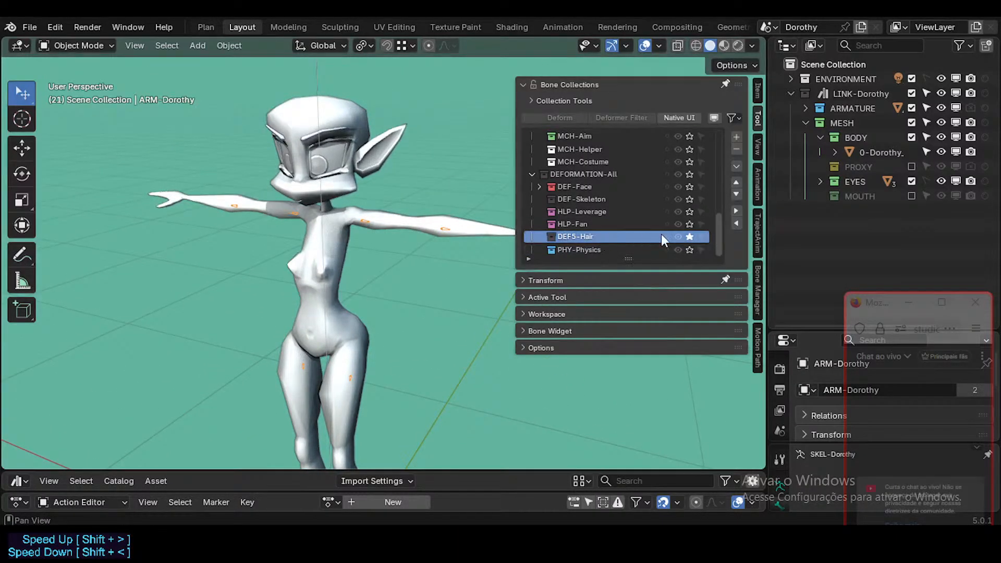
# Step: Stop isolating the DEF5-Hair bone collection and remove it from the armature
pyautogui.click(690, 237)
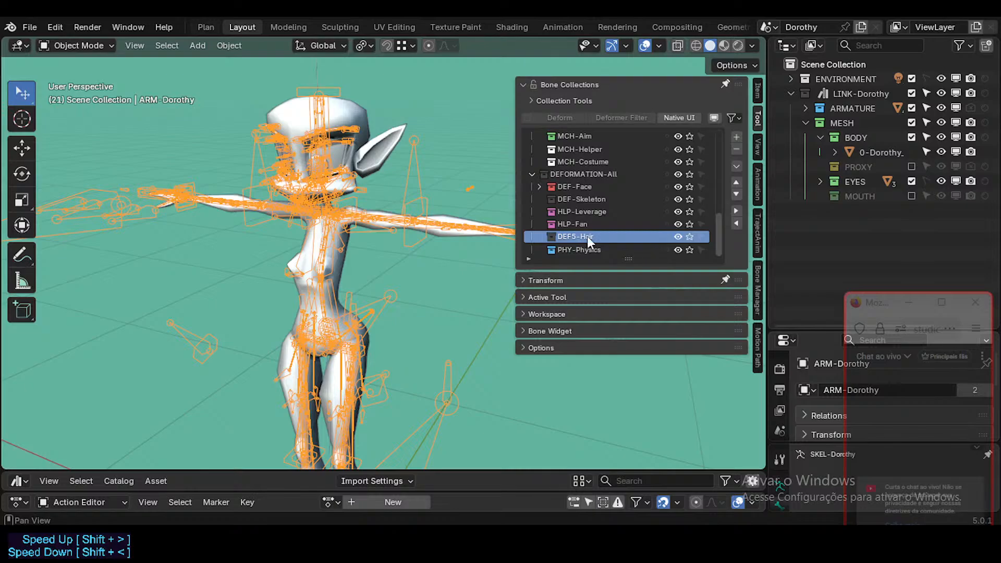
pyautogui.click(736, 149)
pyautogui.click(631, 234)
# Step: Isolate the HLP-Fan bone collection to examine its helper bones, and show all collections again
pyautogui.click(690, 237)
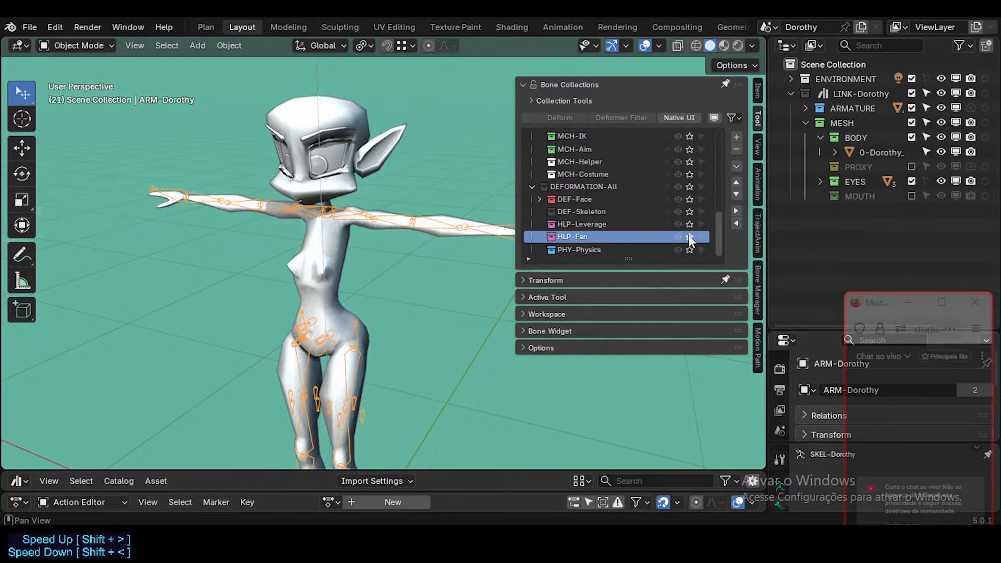
pyautogui.scroll(4, 329, 217)
pyautogui.moveTo(328, 218); pyautogui.dragTo(443, 217, button='middle')
pyautogui.click(690, 236)
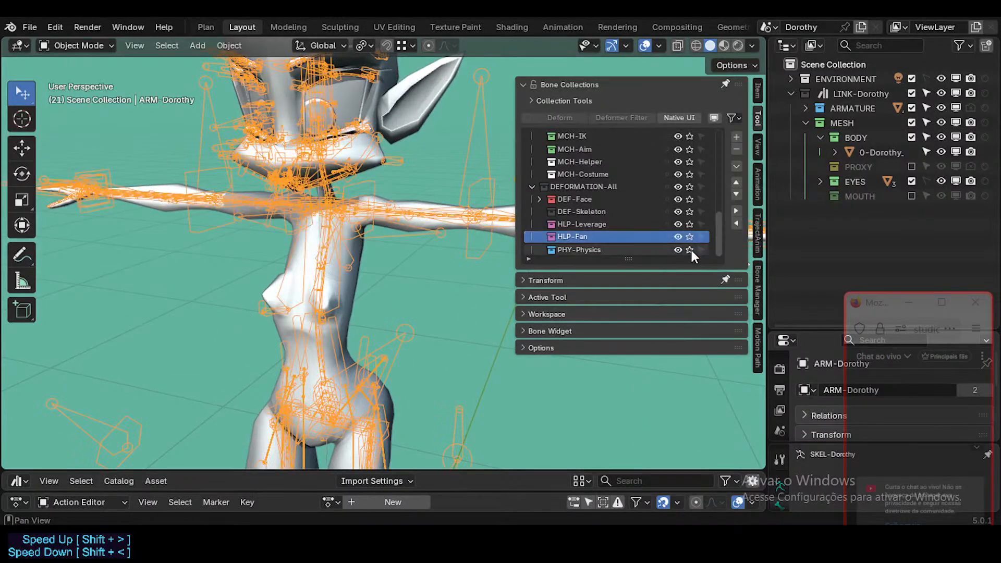
# Step: Isolate the PHY-Physics bone collection, examine its bones around the chest and arms, and save the file
pyautogui.click(690, 250)
pyautogui.scroll(-3, 413, 270)
pyautogui.moveTo(413, 271); pyautogui.dragTo(239, 340, button='middle')
pyautogui.scroll(3, 328, 308)
pyautogui.moveTo(232, 265); pyautogui.dragTo(328, 275, button='middle')
pyautogui.scroll(2, 389, 231)
pyautogui.scroll(2, 301, 294)
pyautogui.hotkey('ctrl', 's')
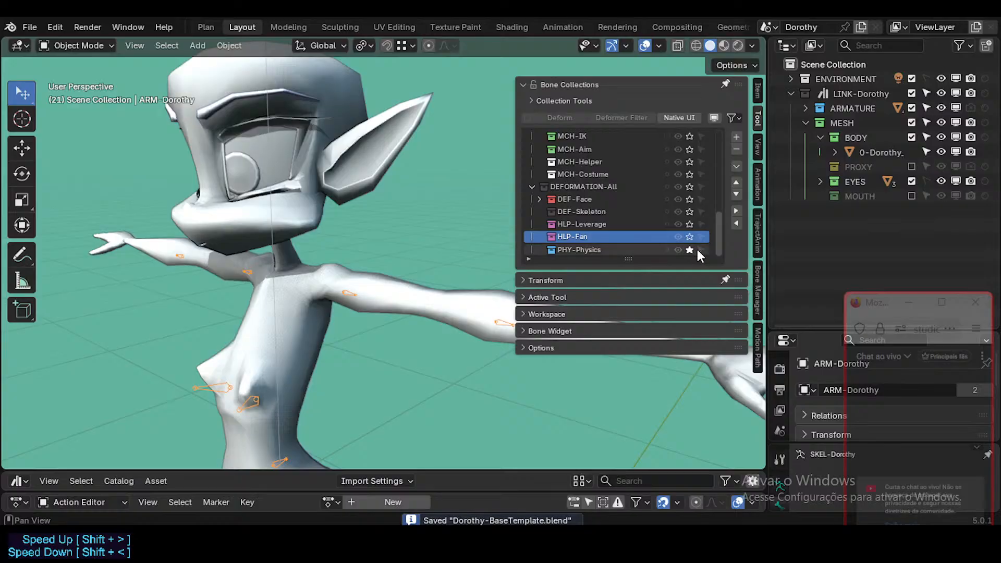
# Step: Isolate the HLP-Fan bone collection instead of PHY-Physics
pyautogui.click(689, 250)
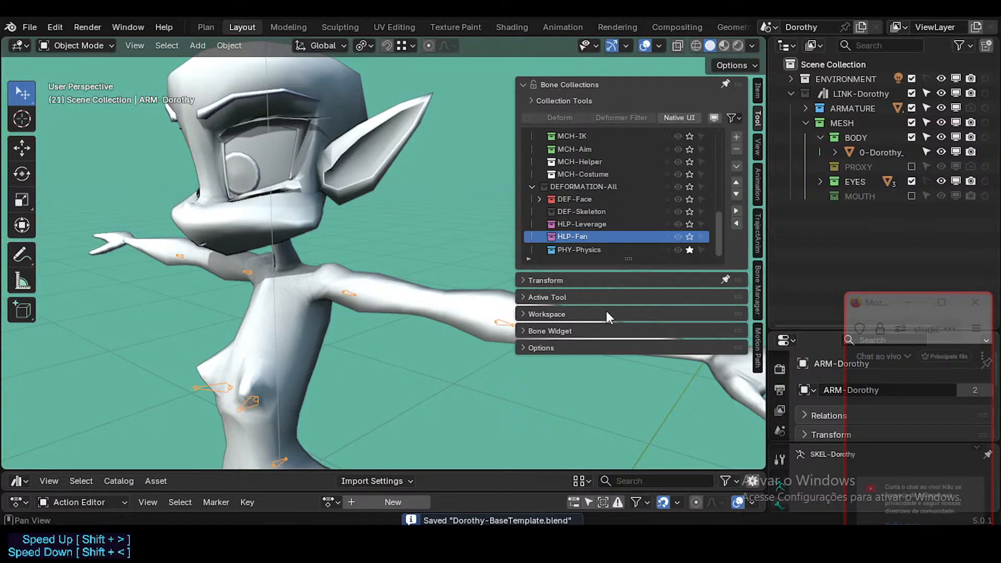
pyautogui.click(690, 238)
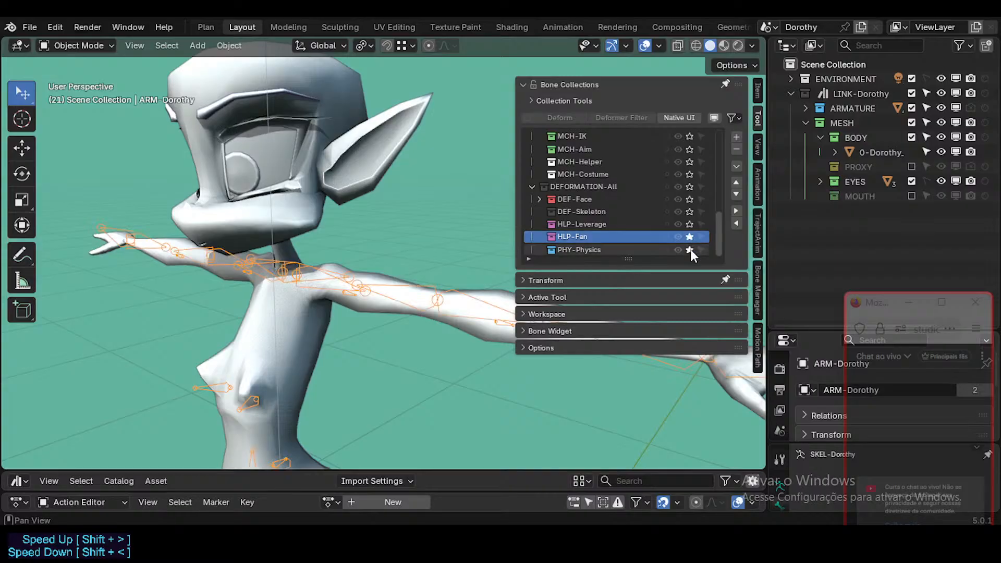
pyautogui.click(690, 249)
pyautogui.click(690, 234)
pyautogui.click(689, 234)
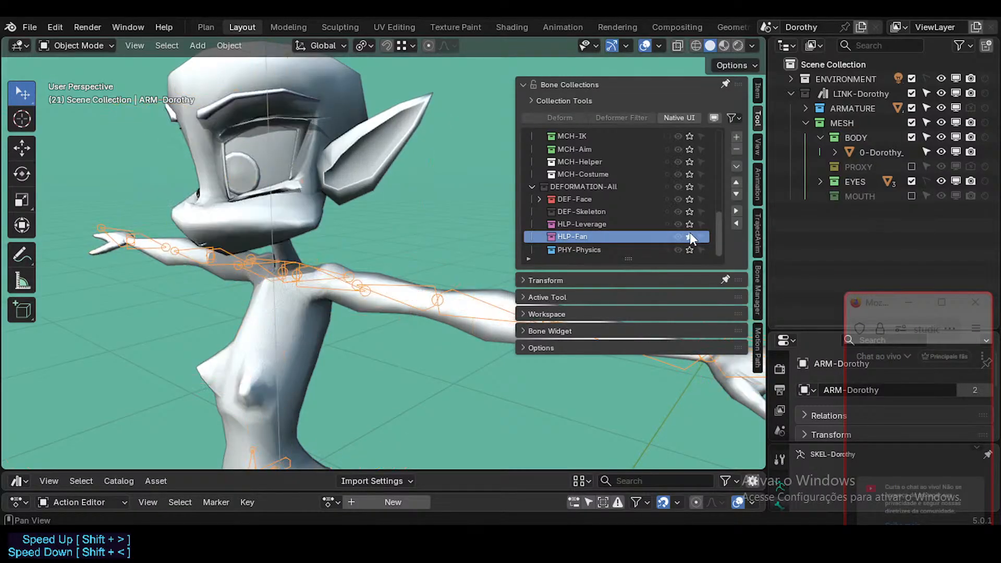
# Step: Select the ARM-Dorothy armature and switch it to Pose Mode to examine the fan bones
pyautogui.click(402, 291)
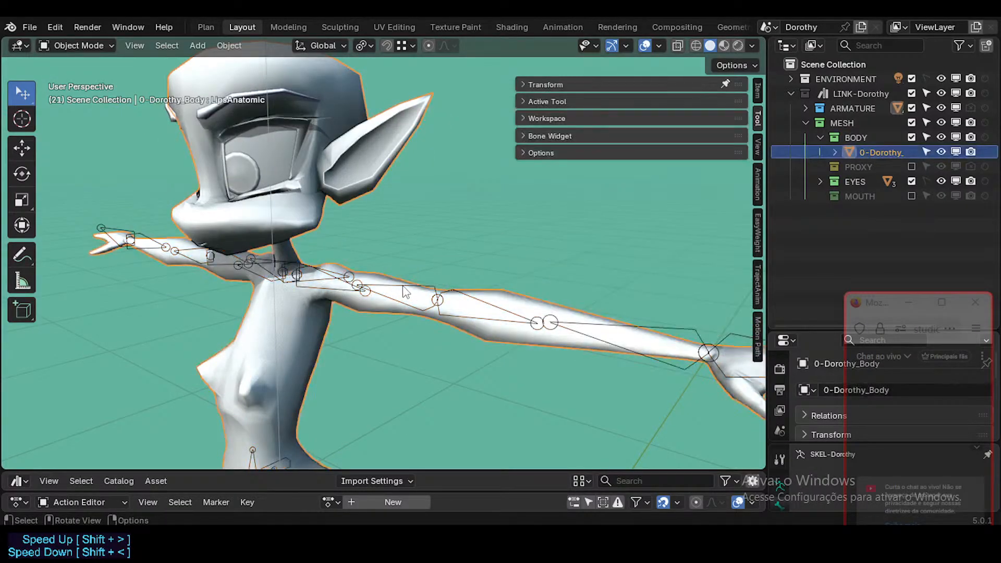
pyautogui.click(404, 288)
pyautogui.hotkey('ctrl', 'Tab')
pyautogui.moveTo(402, 285); pyautogui.dragTo(382, 351, button='middle')
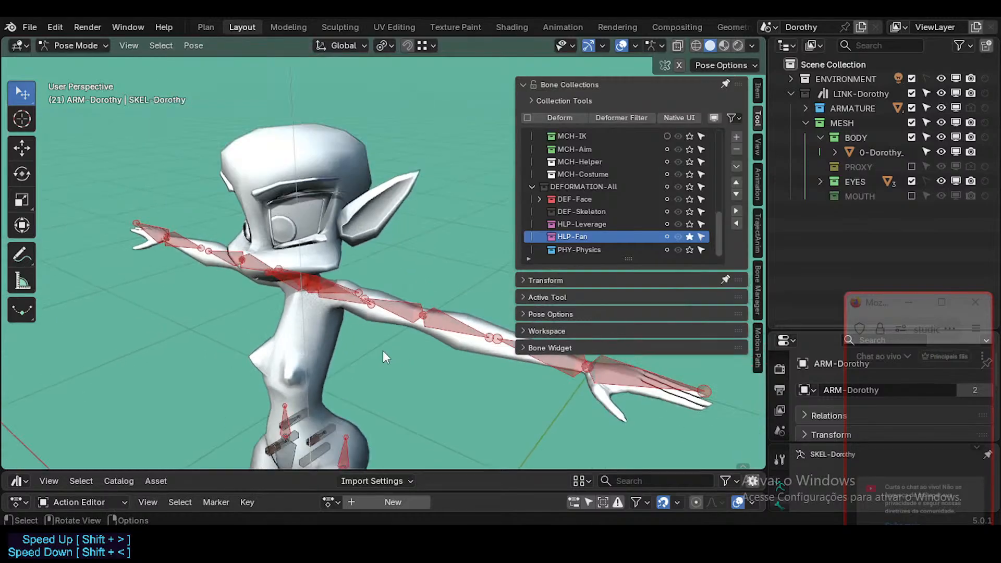
pyautogui.scroll(-3, 383, 350)
pyautogui.scroll(4, 383, 350)
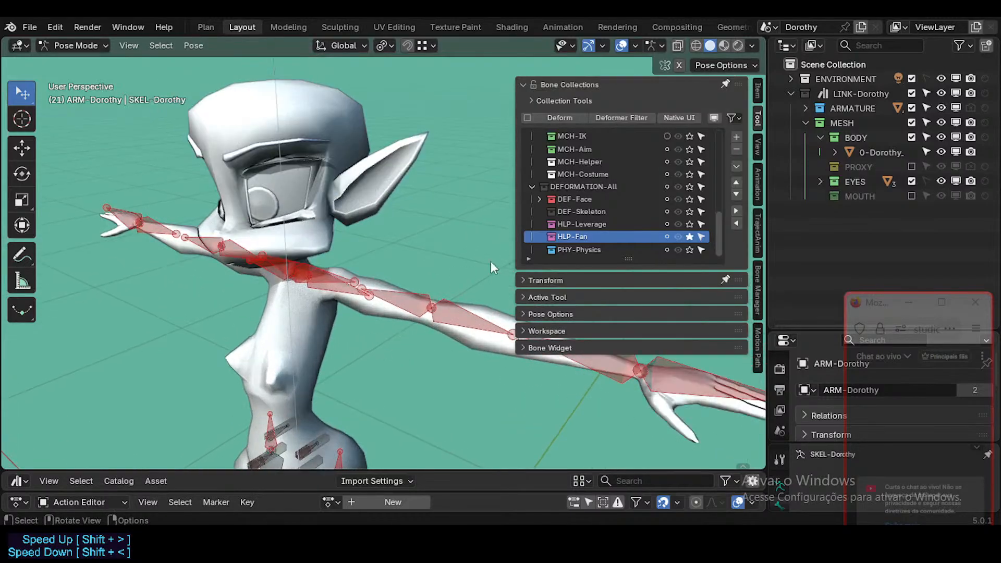
# Step: Isolate the HLP-Leverage bone collection instead of HLP-Fan and examine its bones on the torso and back
pyautogui.click(689, 236)
pyautogui.click(692, 223)
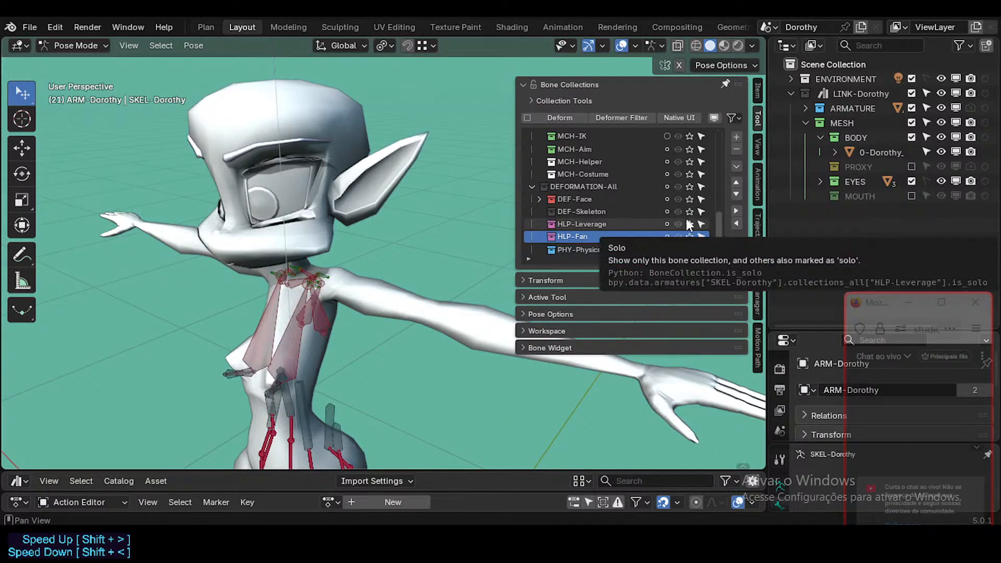
pyautogui.moveTo(332, 292); pyautogui.dragTo(343, 249, button='middle')
pyautogui.scroll(3, 342, 246)
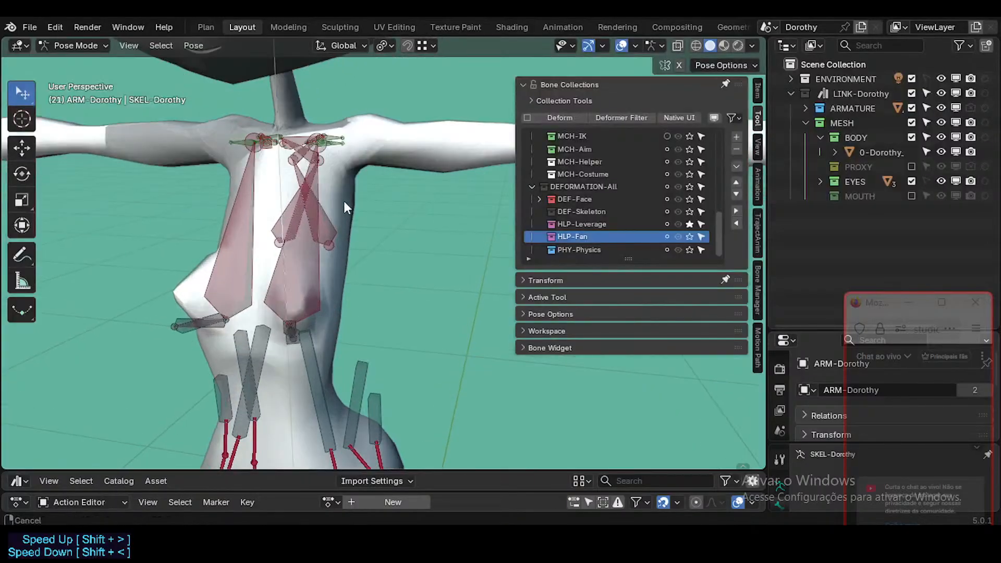
pyautogui.moveTo(344, 207); pyautogui.dragTo(327, 271, button='middle')
# Step: Select the TGT-IK-Scapula.L bone and try moving it in both Pose Mode and Edit Mode
pyautogui.click(282, 271)
pyautogui.press('g')
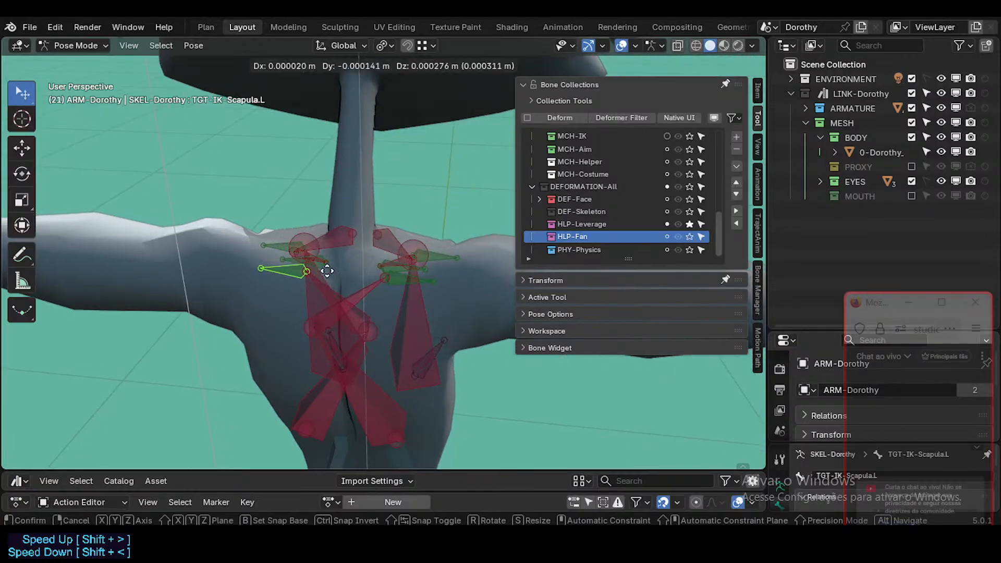
pyautogui.press('x')
pyautogui.rightClick(279, 285)
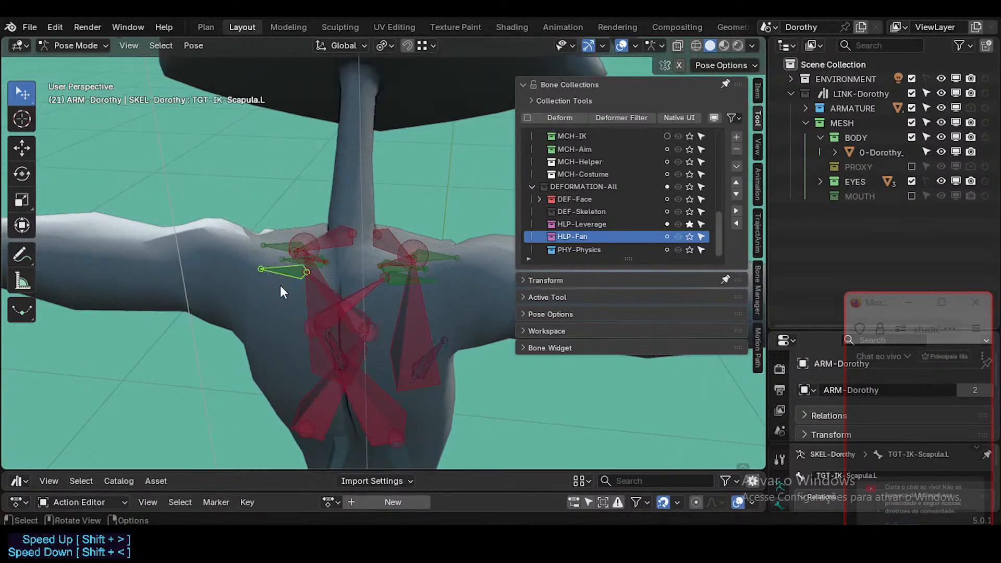
pyautogui.press('Tab')
pyautogui.moveTo(327, 234); pyautogui.dragTo(324, 298, button='middle')
pyautogui.press('g')
pyautogui.rightClick(259, 216)
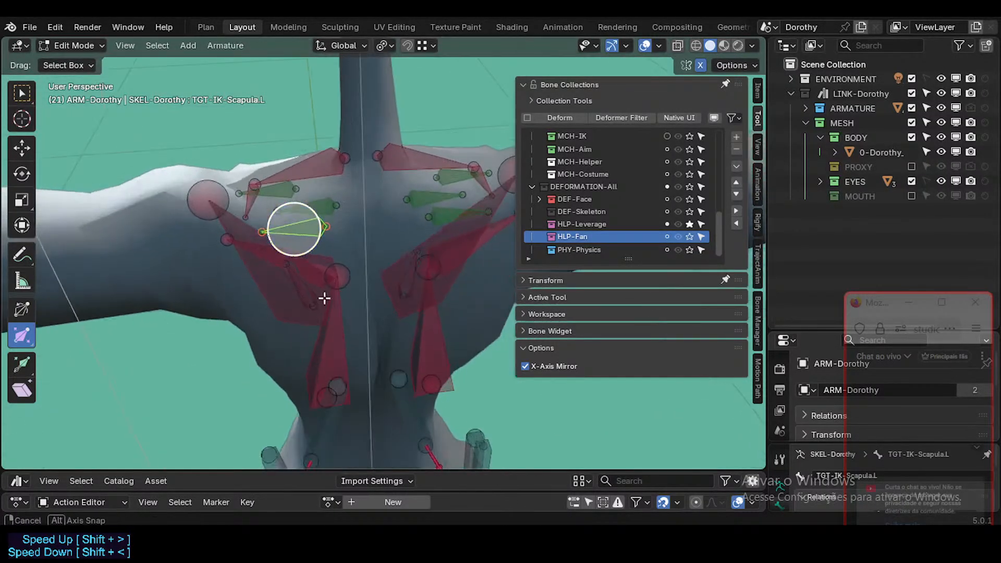
# Step: Compare the leverage bones' positions in Edit Mode and Pose Mode, mainly from the front view
pyautogui.press('Tab')
pyautogui.moveTo(291, 200)
pyautogui.mouseDown(button='middle')
pyautogui.moveTo(286, 134)
pyautogui.moveTo(286, 206)
pyautogui.mouseUp(button='middle')
pyautogui.moveTo(286, 246); pyautogui.dragTo(299, 244, button='middle')
pyautogui.press('Tab')
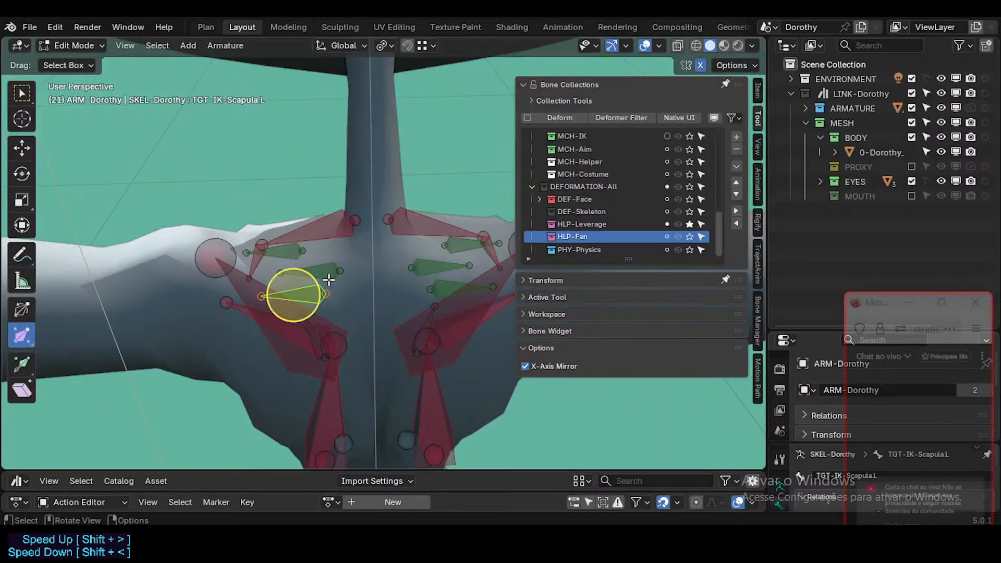
pyautogui.press('KP_1')
pyautogui.press('Tab')
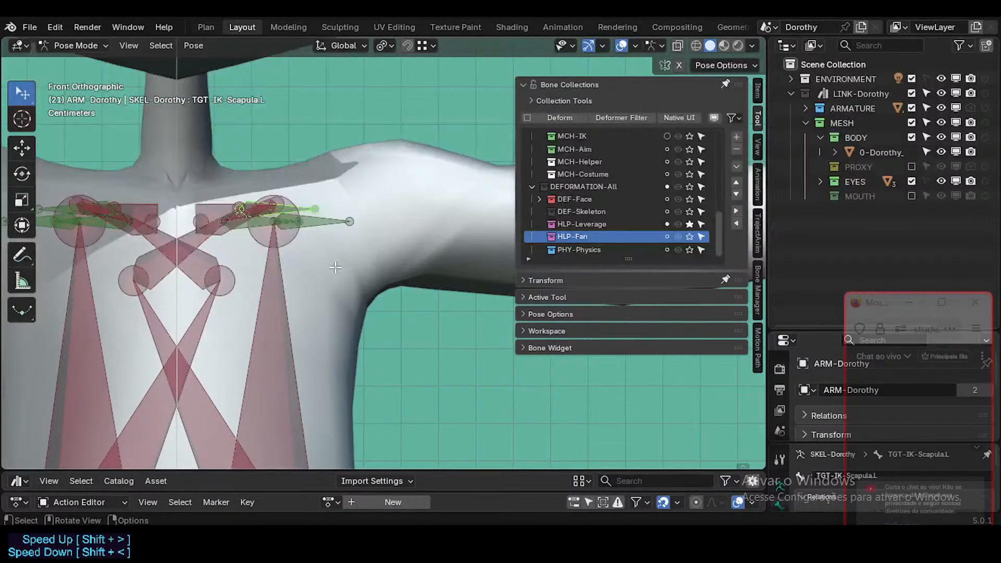
pyautogui.press('Tab')
pyautogui.press('Tab')
pyautogui.press('Tab')
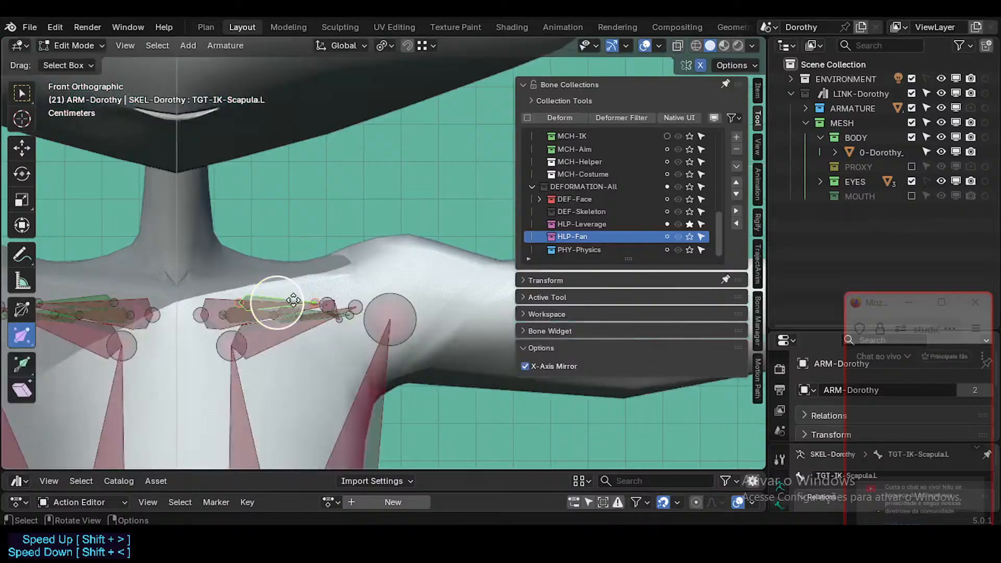
pyautogui.press('Tab')
pyautogui.press('Tab')
pyautogui.press('Tab')
pyautogui.press('Tab')
pyautogui.press('Tab')
pyautogui.scroll(-3, 285, 282)
pyautogui.press('Tab')
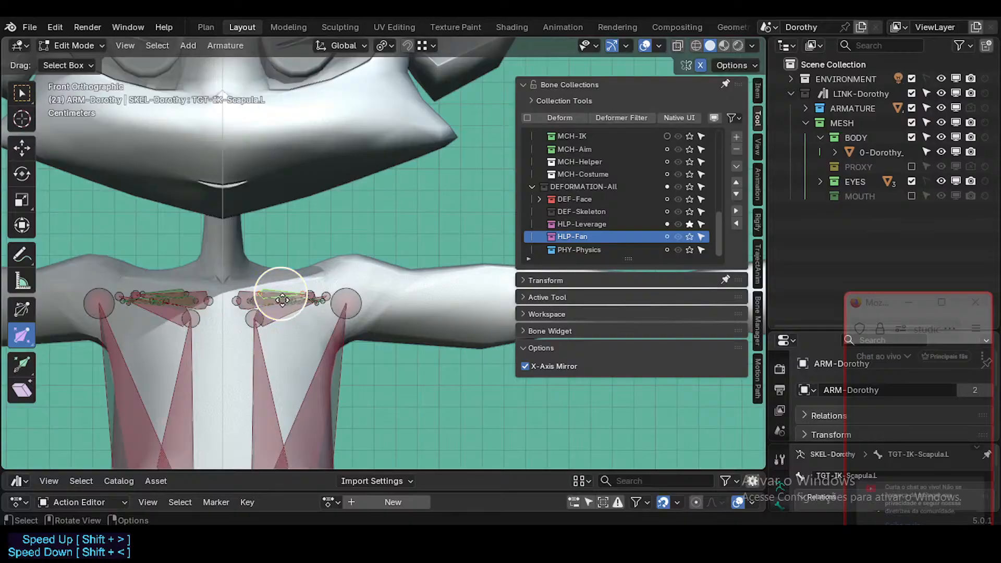
pyautogui.press('Tab')
pyautogui.press('Tab')
pyautogui.scroll(-4, 275, 292)
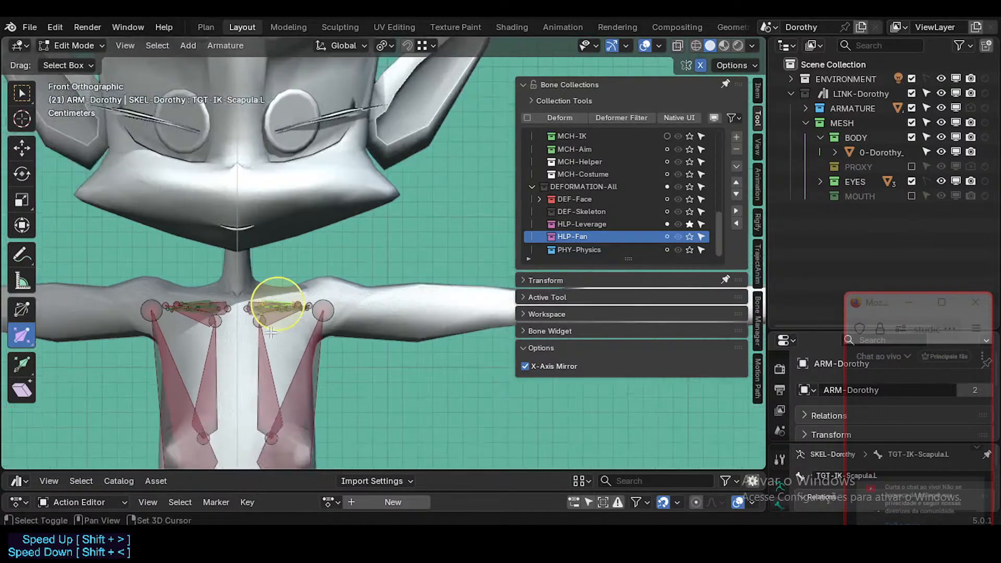
pyautogui.press('Tab')
pyautogui.press('Tab')
pyautogui.press('Tab')
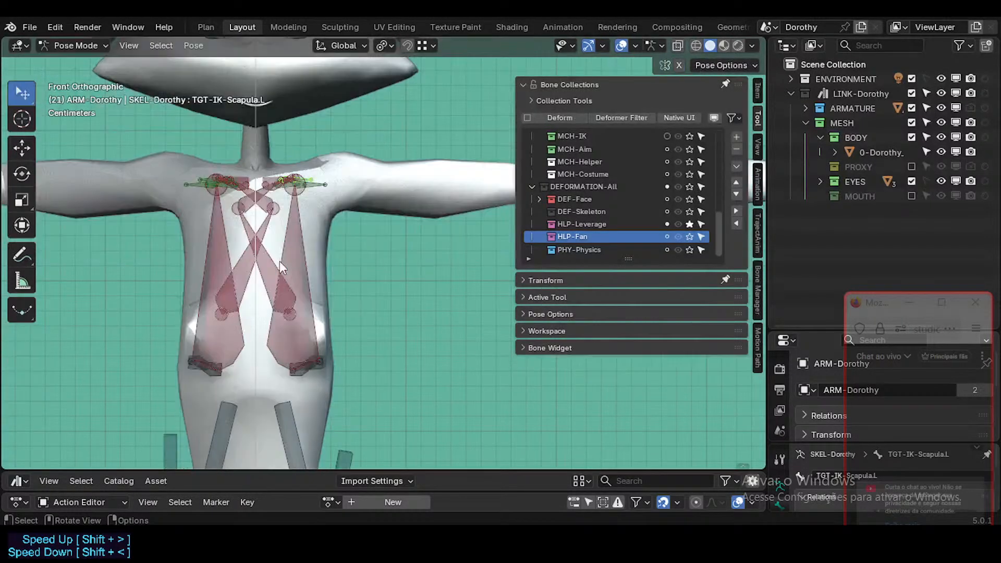
pyautogui.press('Tab')
pyautogui.press('Tab')
pyautogui.press('Tab')
pyautogui.press('Tab')
pyautogui.scroll(-4, 267, 277)
pyautogui.press('Tab')
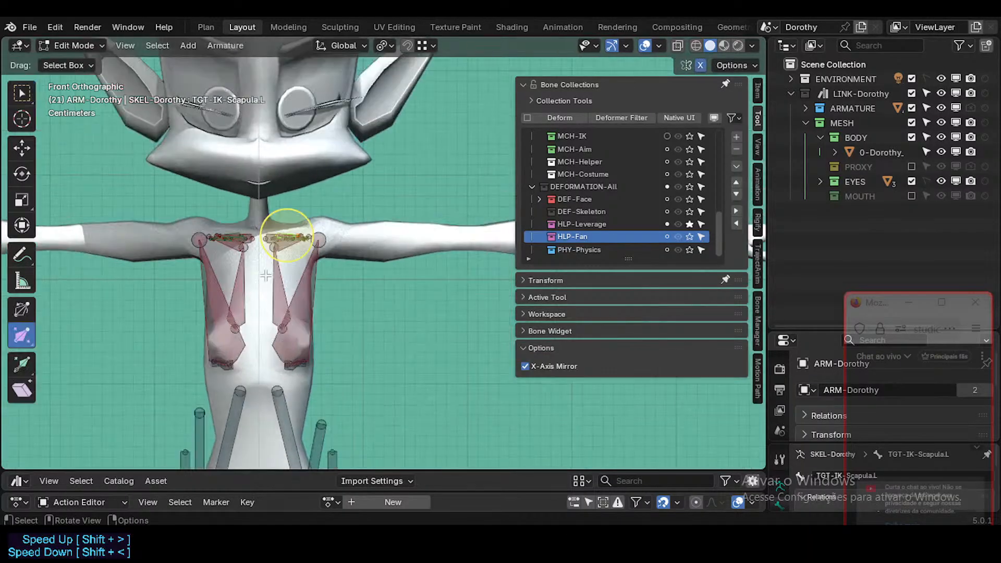
pyautogui.keyDown('shift'); pyautogui.scroll(-5, 276, 253); pyautogui.keyUp('shift')
pyautogui.press('Tab')
pyautogui.press('Tab')
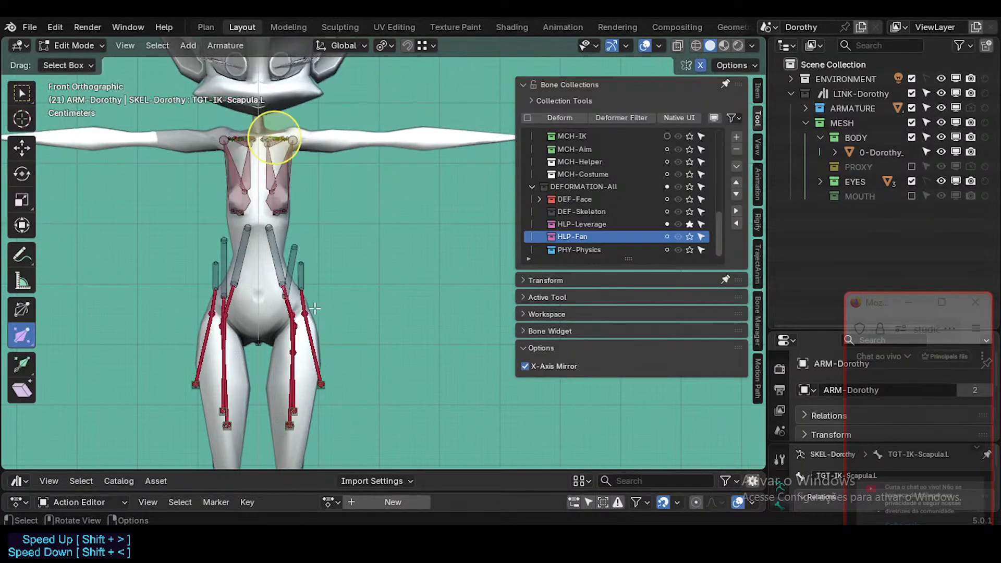
pyautogui.press('Tab')
pyautogui.press('Tab')
pyautogui.scroll(6, 289, 223)
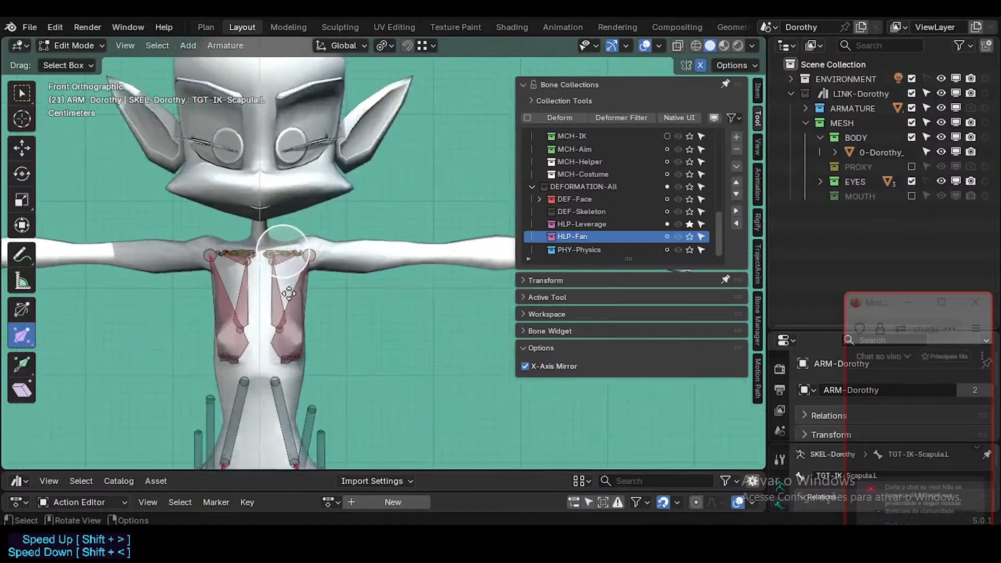
# Step: Compare the scapula and back leverage bones in Pose Mode and Edit Mode from behind
pyautogui.press('Tab')
pyautogui.scroll(2, 302, 220)
pyautogui.moveTo(299, 222); pyautogui.dragTo(242, 248, button='middle')
pyautogui.scroll(-5, 346, 266)
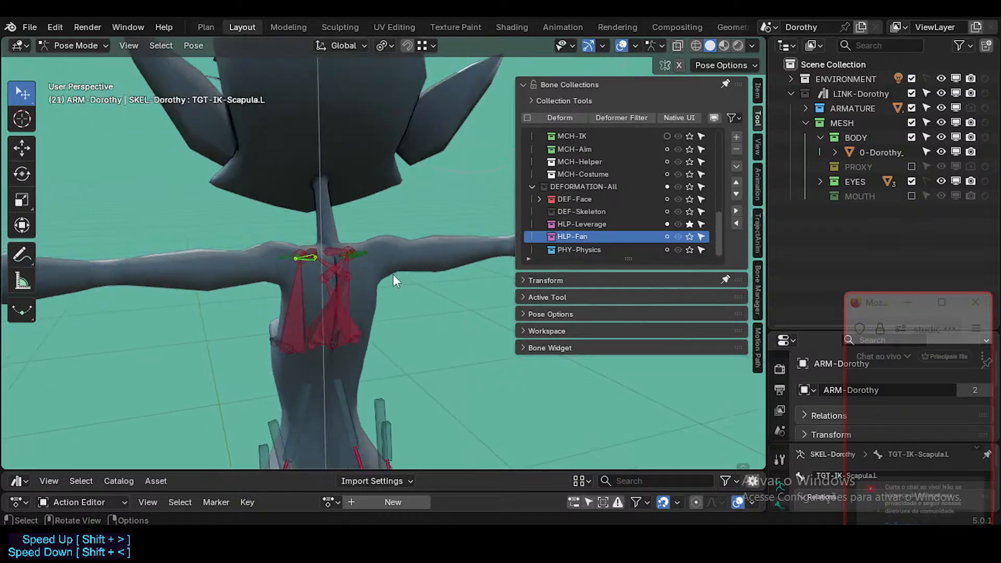
pyautogui.keyDown('shift'); pyautogui.moveTo(347, 323); pyautogui.dragTo(265, 224, button='middle'); pyautogui.keyUp('shift')
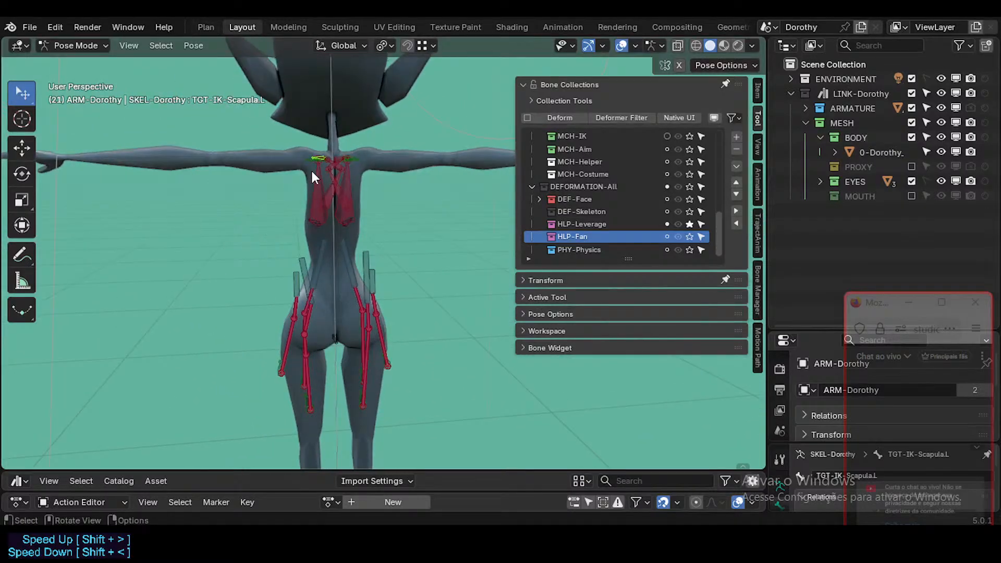
pyautogui.scroll(2, 310, 168)
pyautogui.press('Tab')
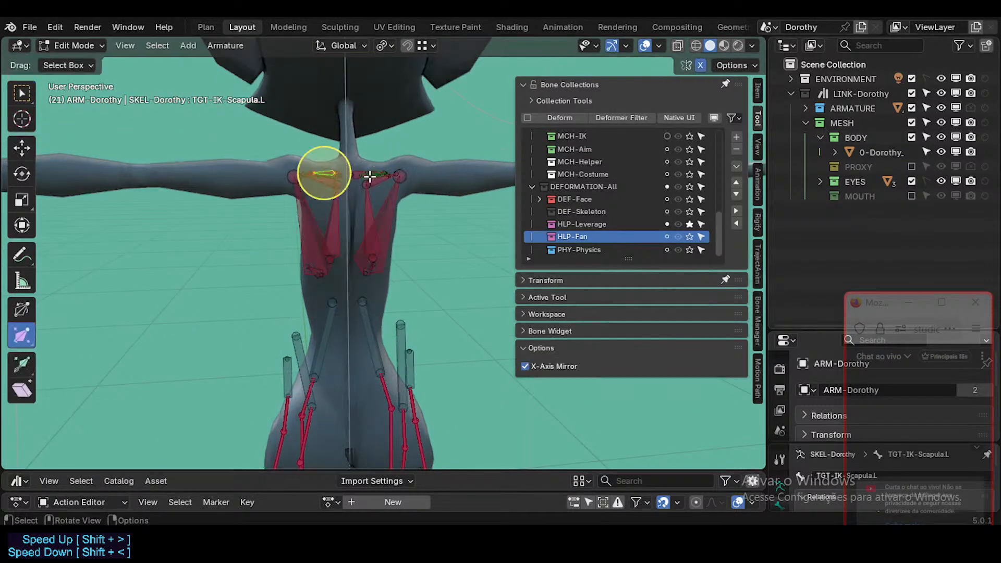
pyautogui.keyDown('shift'); pyautogui.moveTo(342, 190); pyautogui.dragTo(328, 297, button='middle'); pyautogui.keyUp('shift')
pyautogui.press('Tab')
pyautogui.scroll(4, 328, 297)
pyautogui.press('Tab')
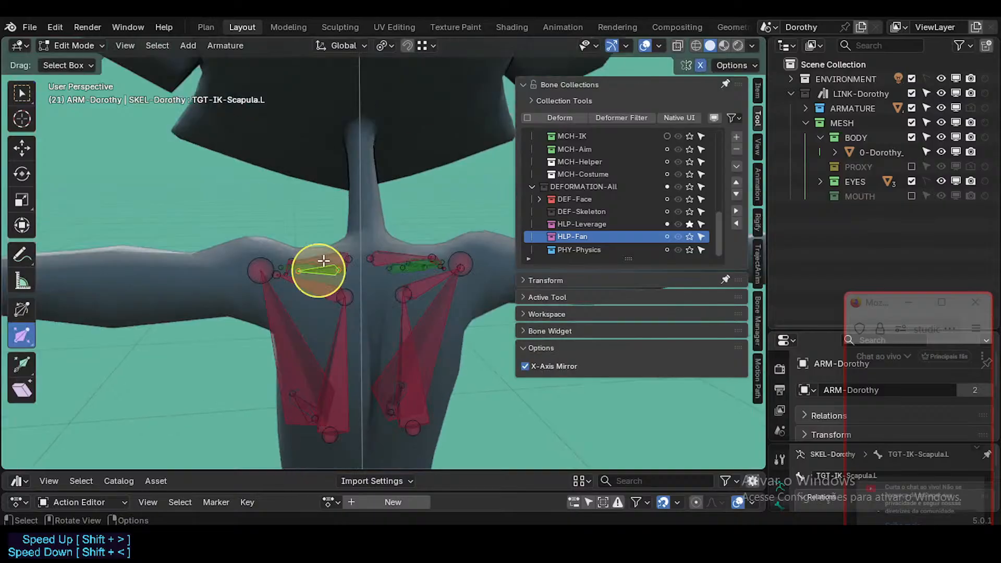
# Step: Return to Pose Mode in the back view and try moving TGT-IK-Scapula.L outward to test the scapula chain
pyautogui.moveTo(323, 261); pyautogui.dragTo(323, 260, button='middle')
pyautogui.press('Tab')
pyautogui.press('Tab')
pyautogui.press('Tab')
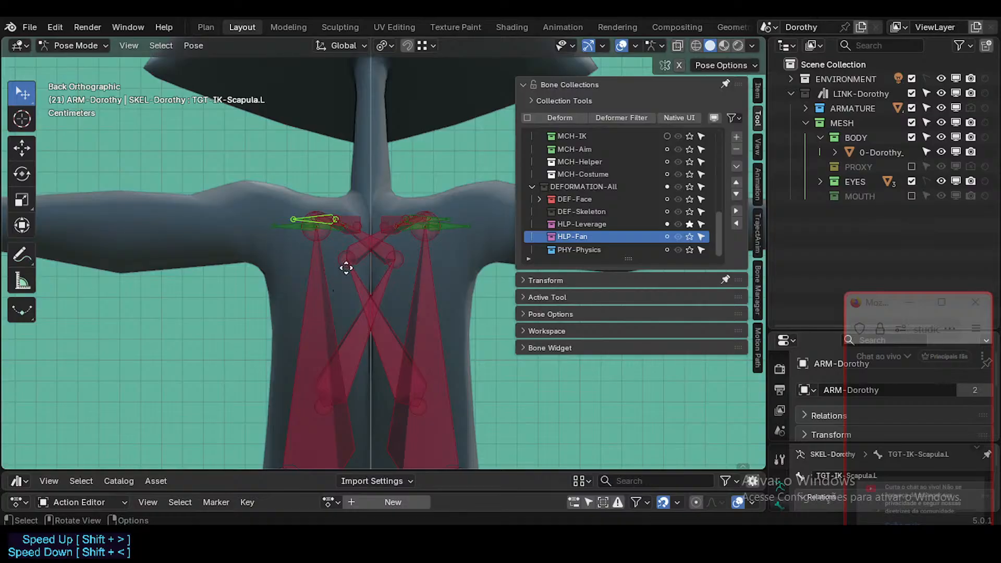
pyautogui.press('g')
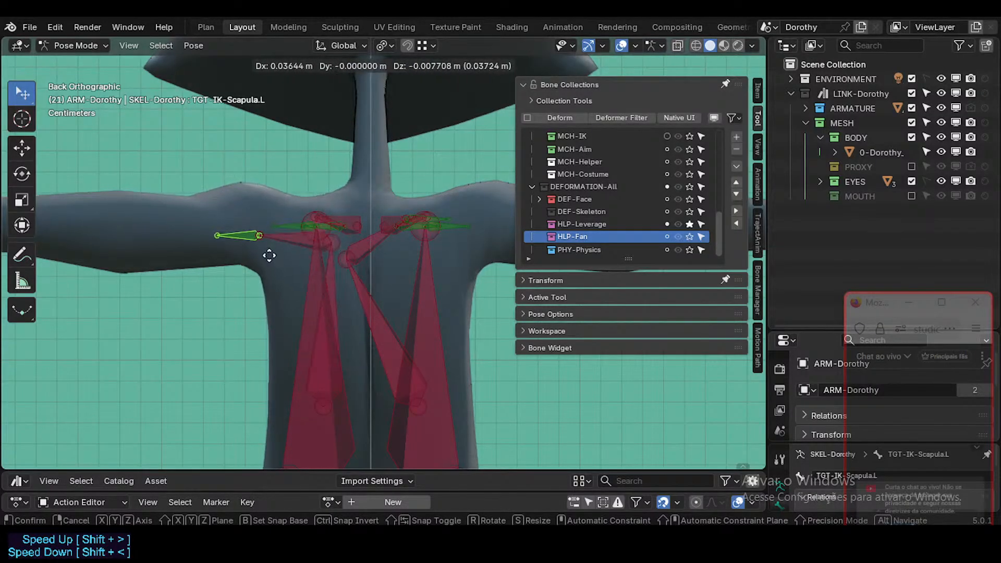
pyautogui.click(276, 238)
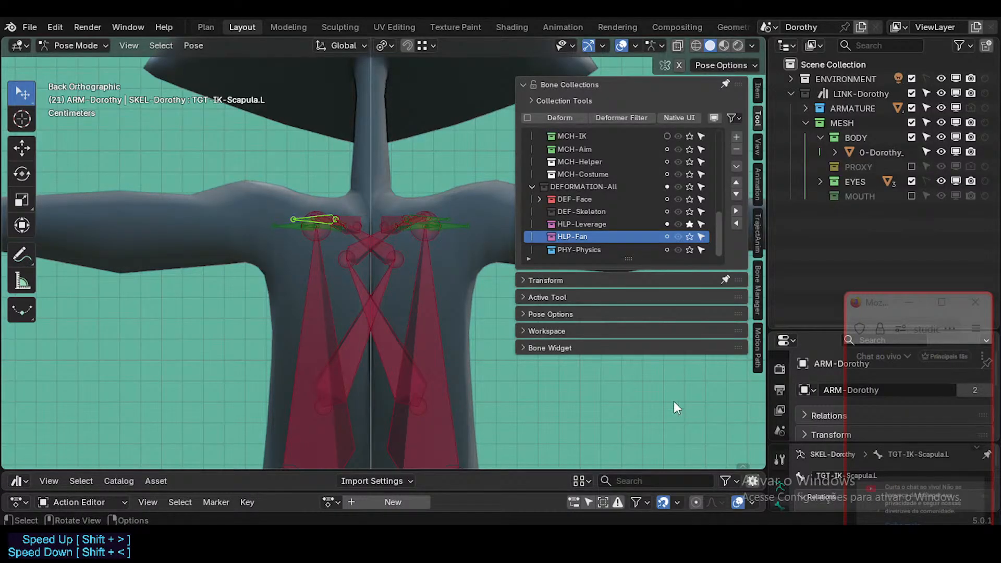
# Step: Enlarge the property editors and inspect the constraints and relations of the TGT-IK-Scapula.L bone
pyautogui.moveTo(809, 332); pyautogui.dragTo(809, 191)
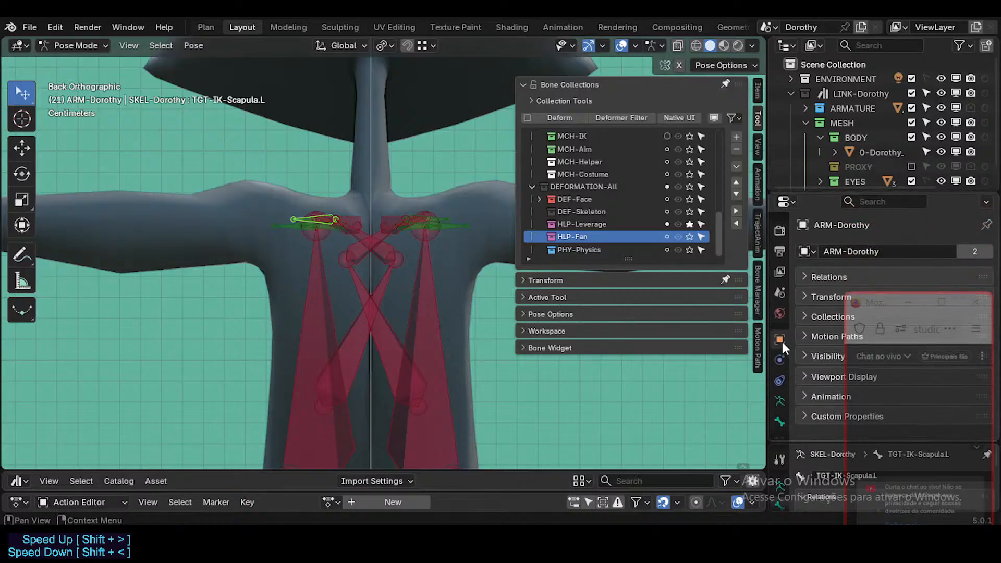
pyautogui.click(780, 405)
pyautogui.moveTo(880, 305); pyautogui.dragTo(589, 370)
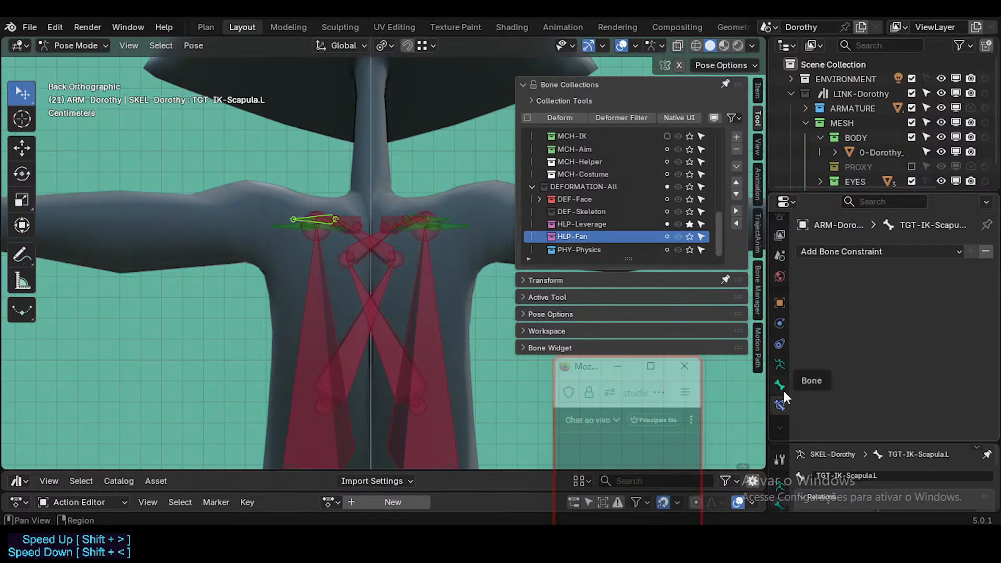
pyautogui.moveTo(813, 445); pyautogui.dragTo(813, 360)
pyautogui.scroll(-2, 886, 452)
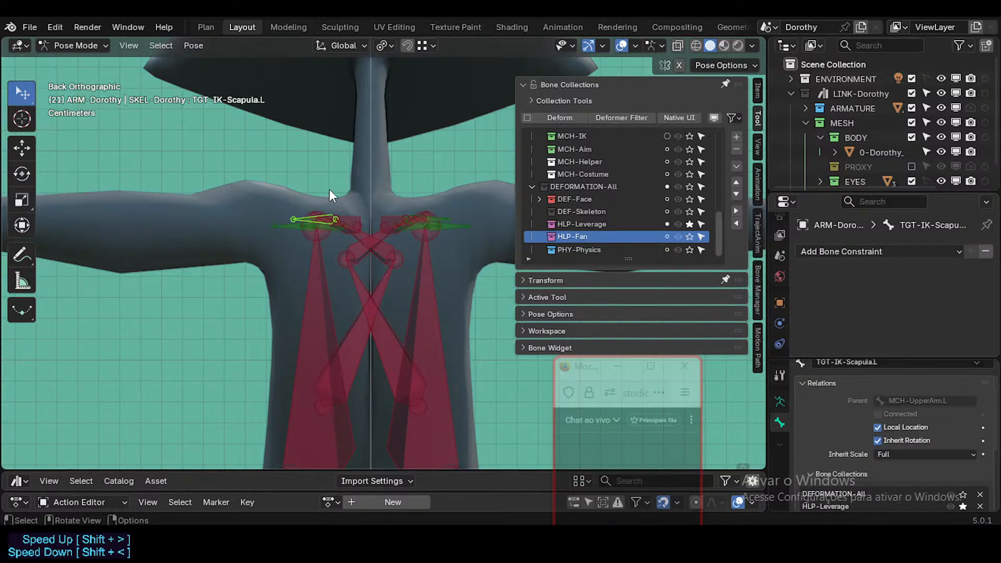
pyautogui.scroll(-3, 372, 208)
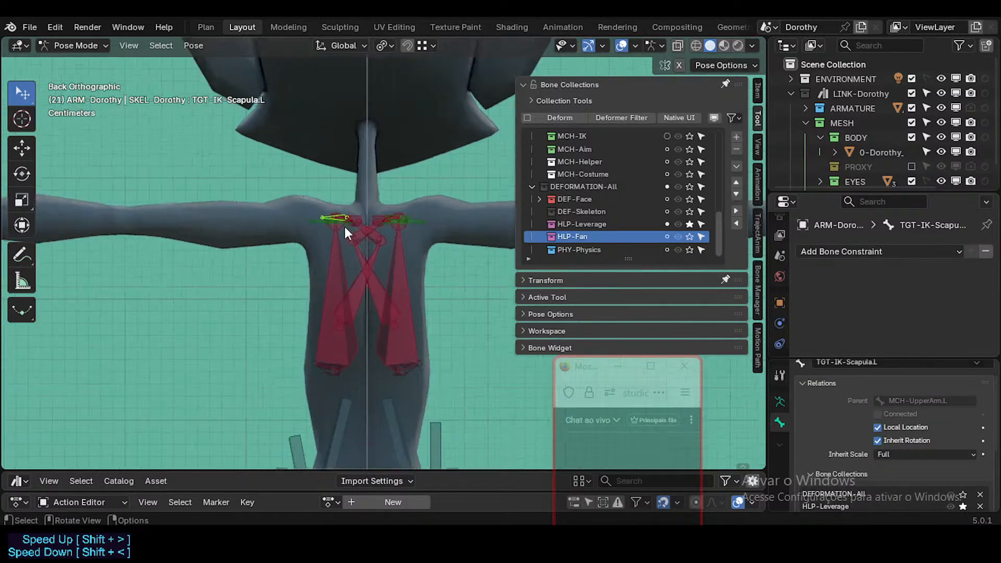
# Step: Switch the soloed bone collection from HLP-Leverage to DEF-Skeleton so the deform bones are isolated on the body
pyautogui.moveTo(223, 257); pyautogui.dragTo(397, 264, button='middle')
pyautogui.scroll(-3, 396, 258)
pyautogui.press('q')
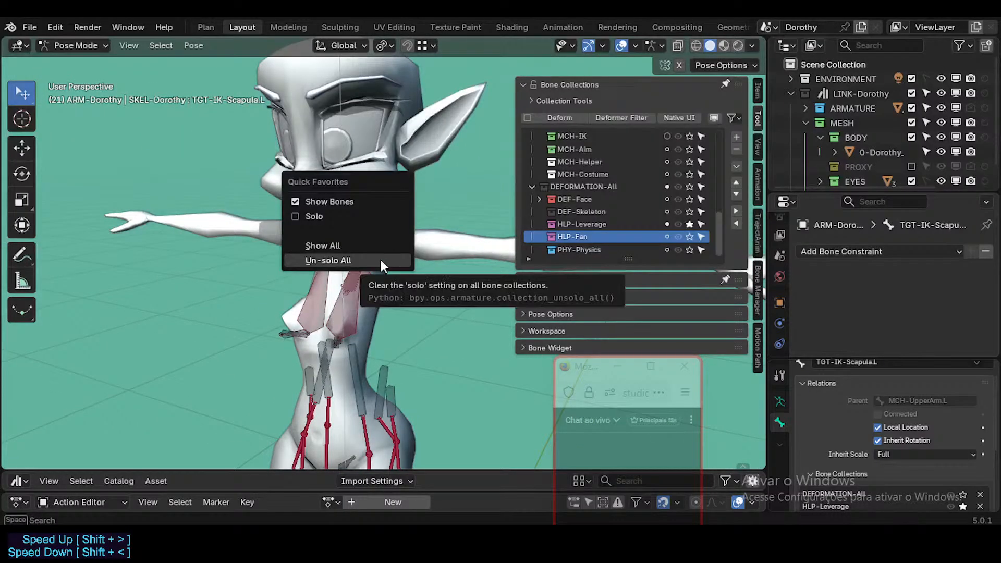
pyautogui.click(690, 214)
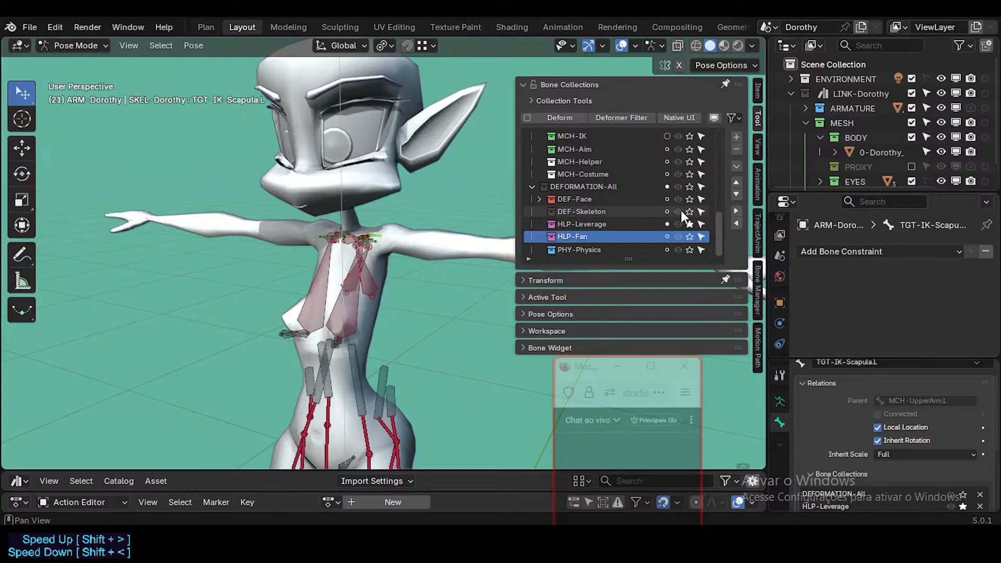
pyautogui.click(690, 222)
pyautogui.press('n')
pyautogui.moveTo(365, 237); pyautogui.dragTo(327, 226, button='middle')
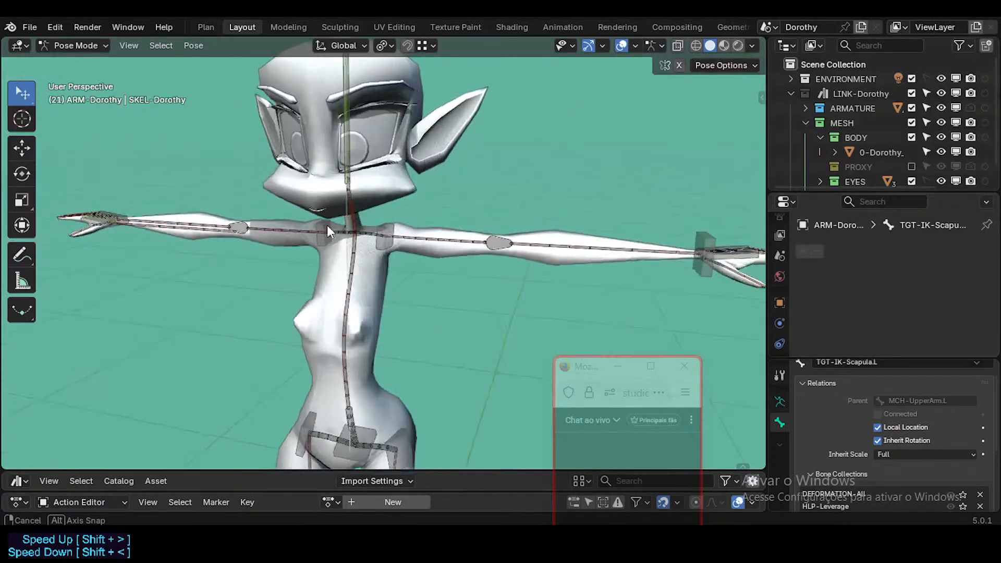
# Step: Select HLP4-StealerElbow.L on the left arm and inspect its constraints and relations
pyautogui.scroll(-4, 365, 247)
pyautogui.keyDown('shift'); pyautogui.moveTo(372, 249); pyautogui.dragTo(375, 219, button='middle'); pyautogui.keyUp('shift')
pyautogui.scroll(7, 389, 211)
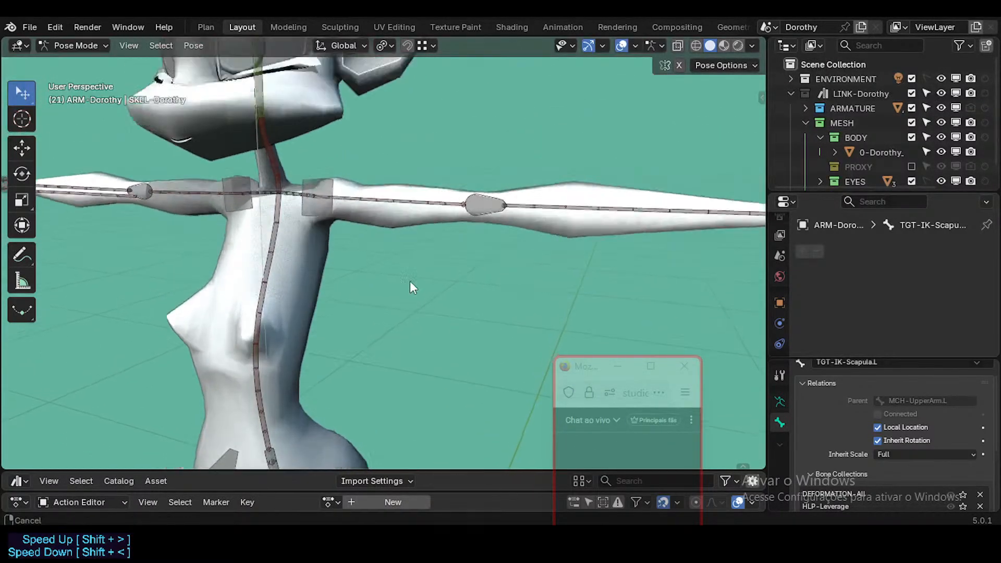
pyautogui.click(460, 269)
pyautogui.moveTo(462, 268); pyautogui.dragTo(413, 295, button='middle')
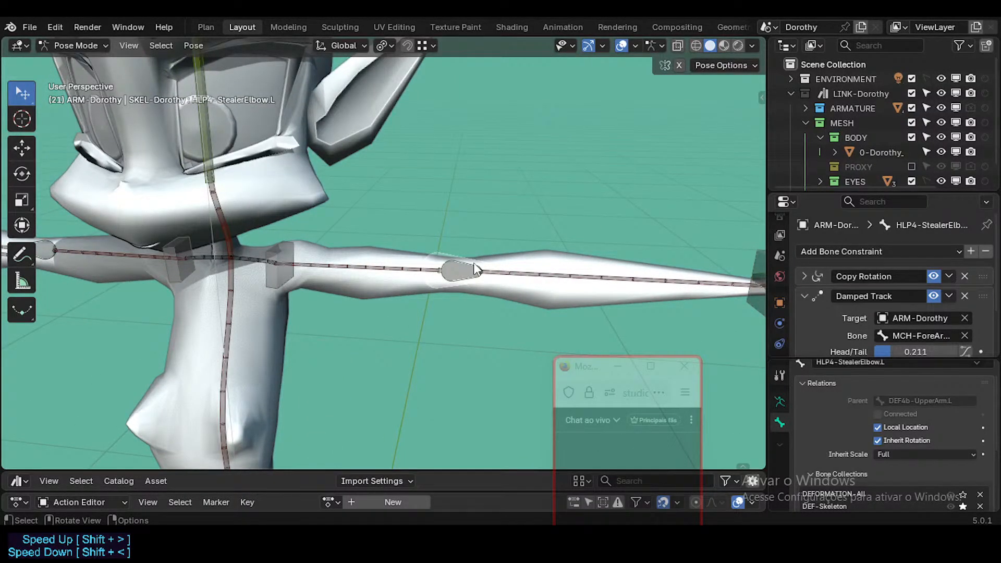
pyautogui.scroll(-3, 469, 286)
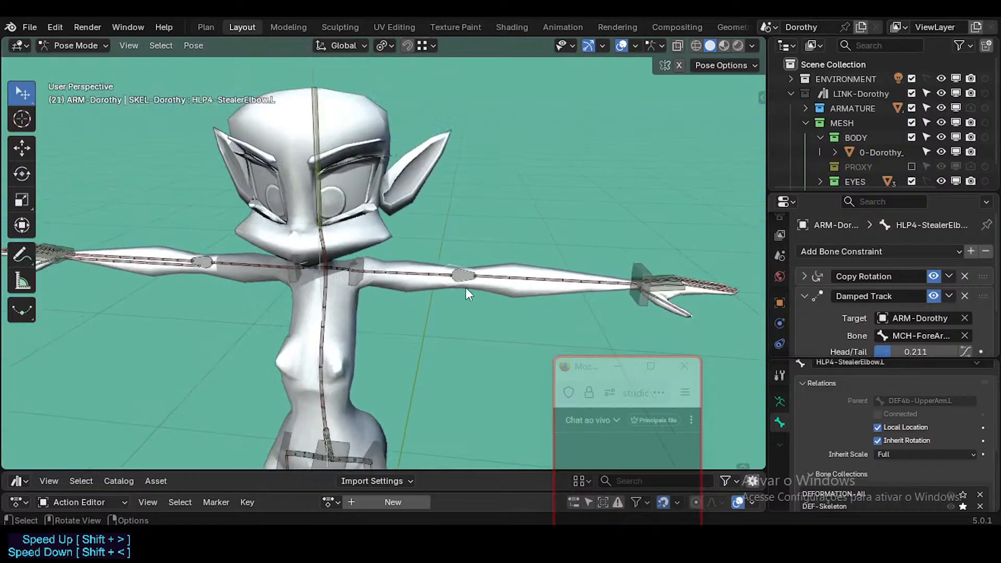
# Step: Select HLP3-StealerKnee.L in the right view and try moving it to check its constraint
pyautogui.scroll(3, 431, 288)
pyautogui.moveTo(282, 323); pyautogui.dragTo(239, 271, button='middle')
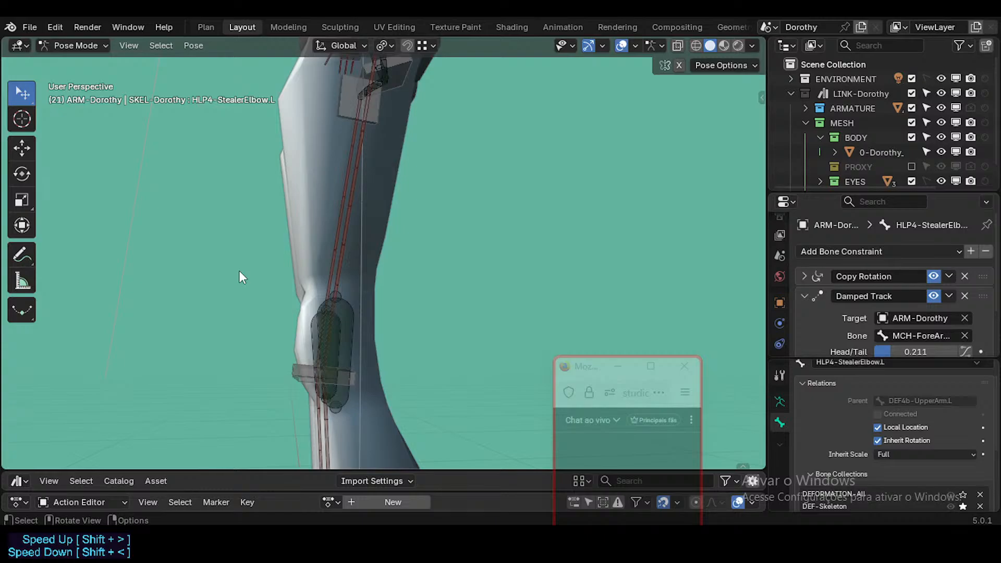
pyautogui.press('KP_3')
pyautogui.scroll(3, 379, 366)
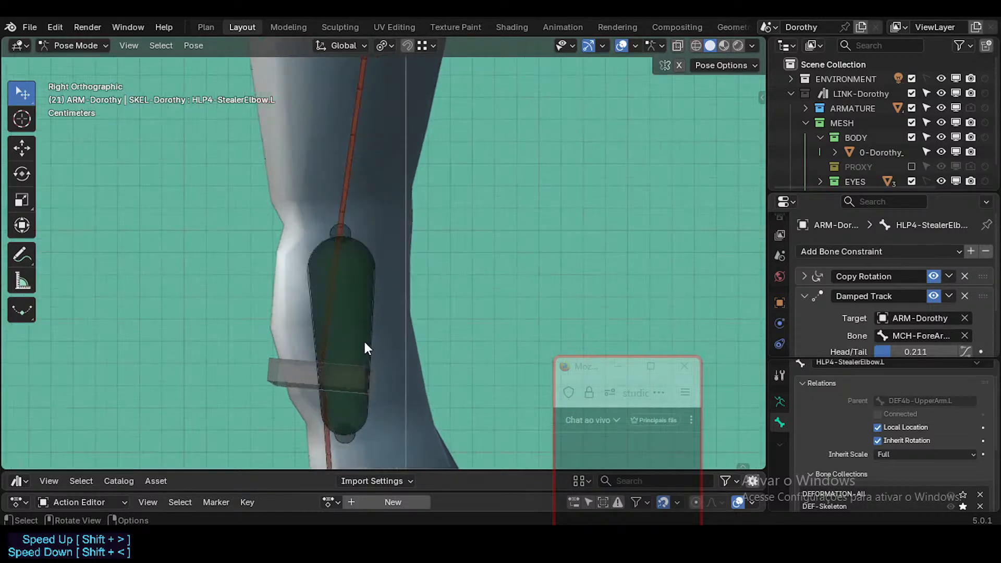
pyautogui.click(367, 352)
pyautogui.press('g')
pyautogui.rightClick(370, 269)
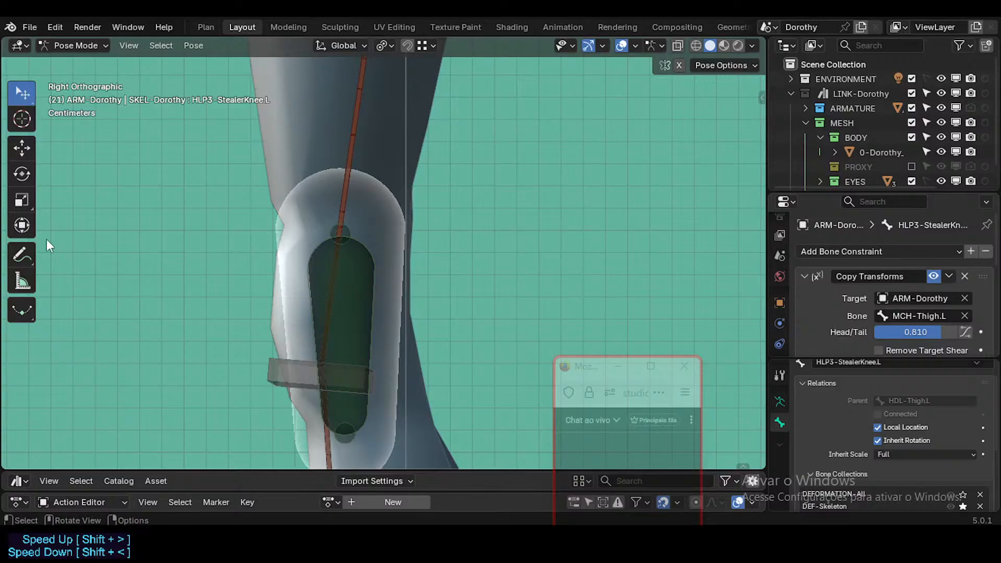
# Step: Examine the placement of HLP3-StealerKnee.L around the left knee from several angles
pyautogui.scroll(-2, 311, 322)
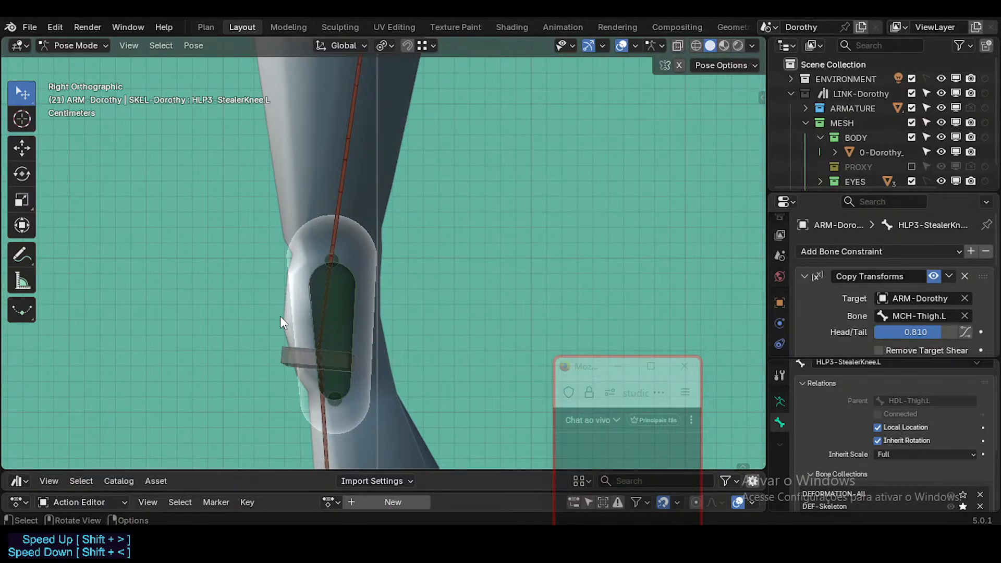
pyautogui.moveTo(280, 316); pyautogui.dragTo(305, 284, button='middle')
pyautogui.moveTo(308, 238); pyautogui.dragTo(332, 268, button='middle')
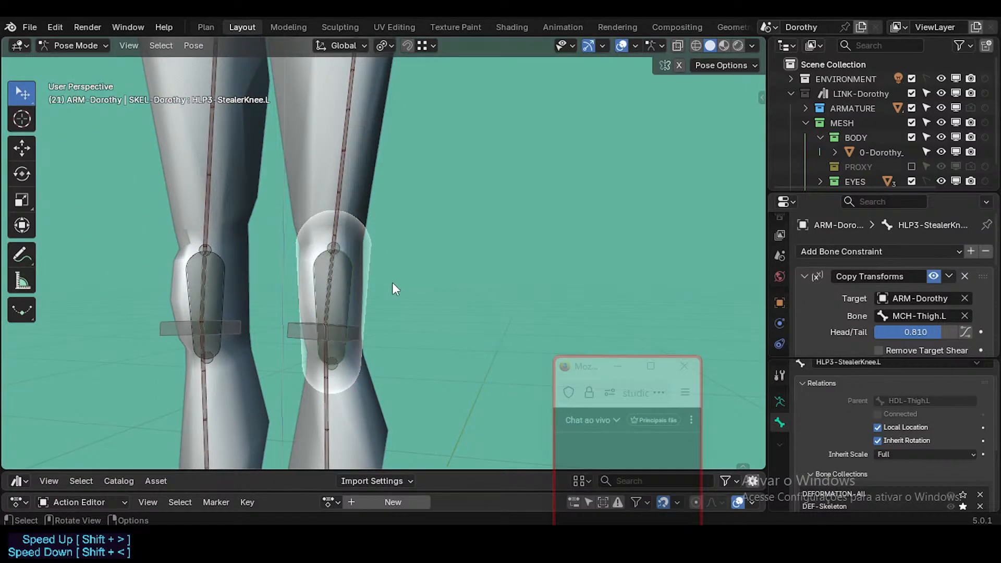
pyautogui.moveTo(392, 290); pyautogui.dragTo(230, 291, button='middle')
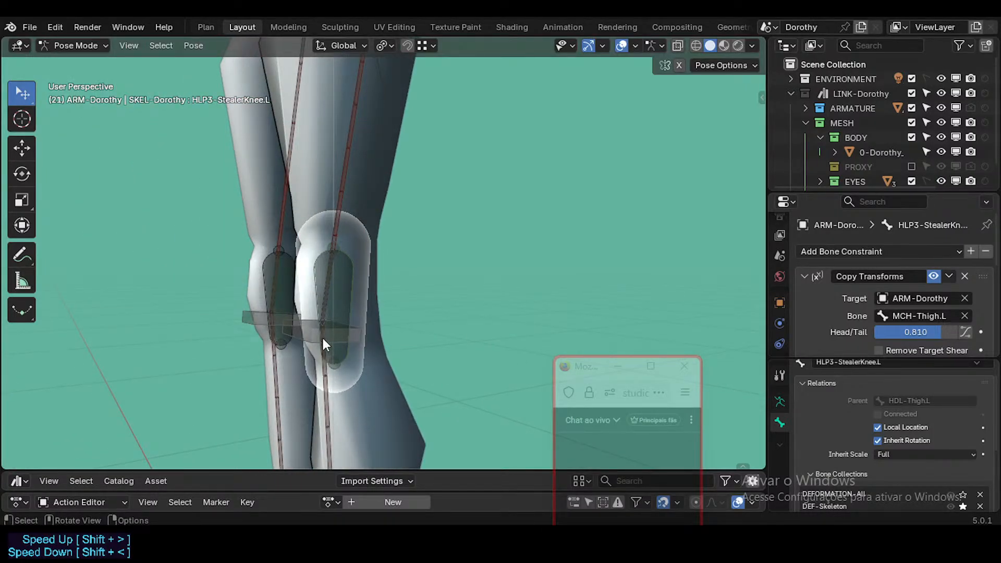
pyautogui.moveTo(327, 314); pyautogui.dragTo(320, 319, button='middle')
# Step: Check how DEF3b-Thigh.L and DEF3c-Shin.L meet at the left knee, and review their relations
pyautogui.click(320, 322)
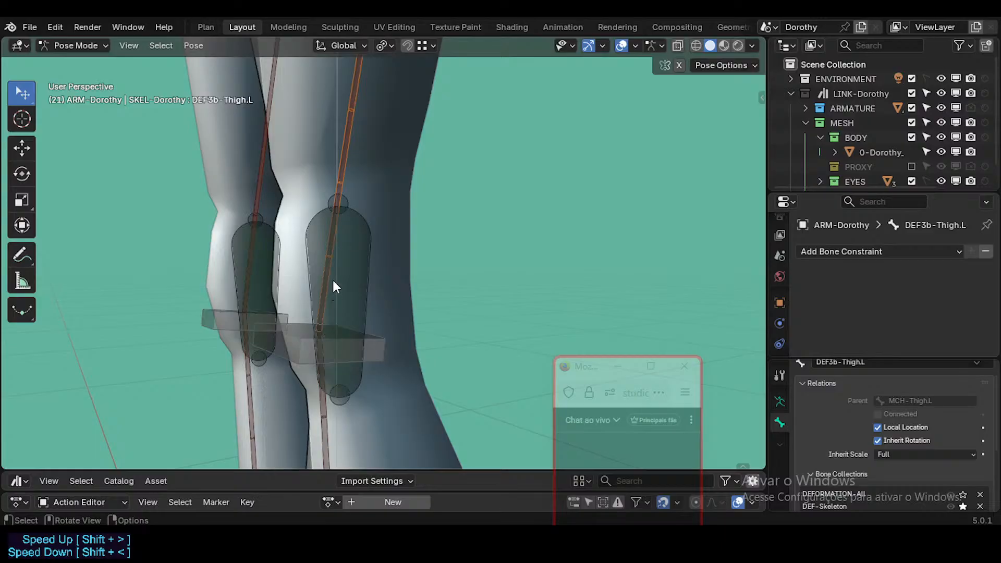
pyautogui.click(321, 415)
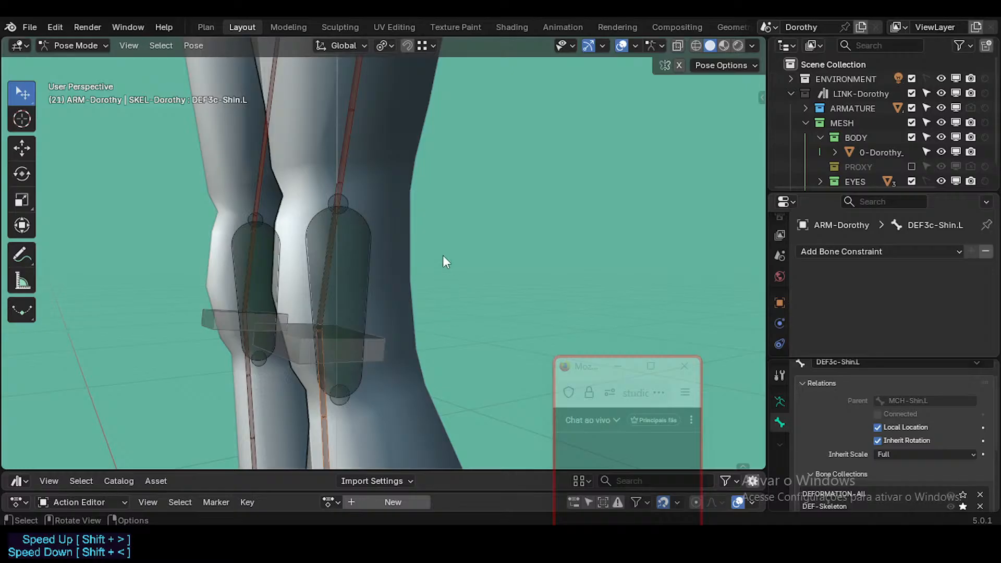
pyautogui.moveTo(441, 282); pyautogui.dragTo(334, 337, button='middle')
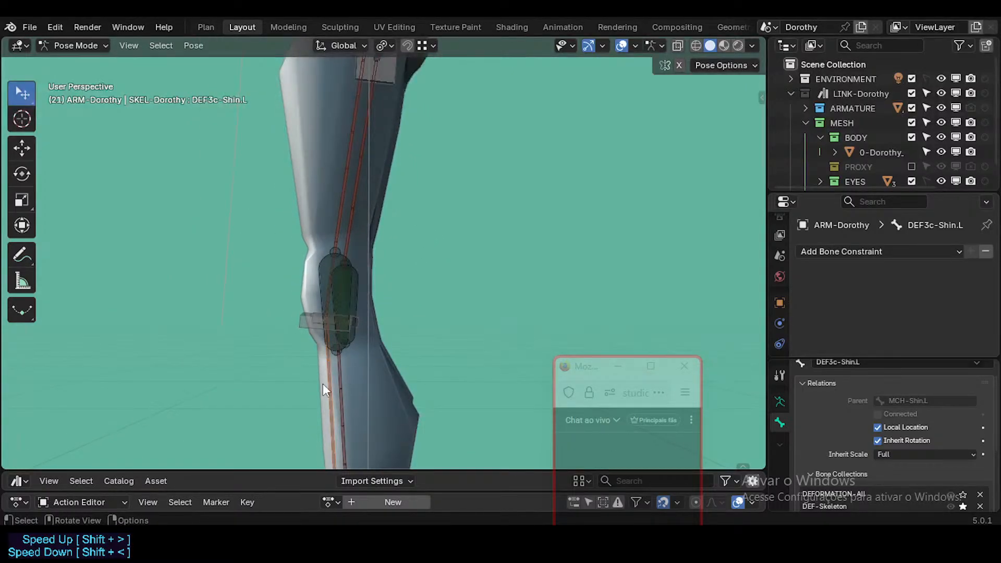
pyautogui.moveTo(323, 390); pyautogui.dragTo(367, 425, button='middle')
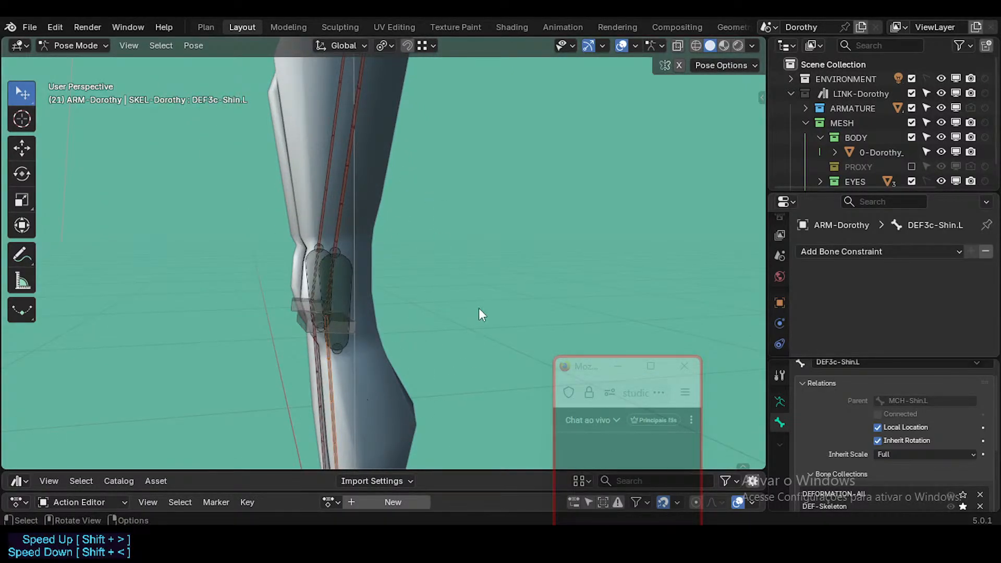
pyautogui.moveTo(337, 348); pyautogui.dragTo(330, 297, button='middle')
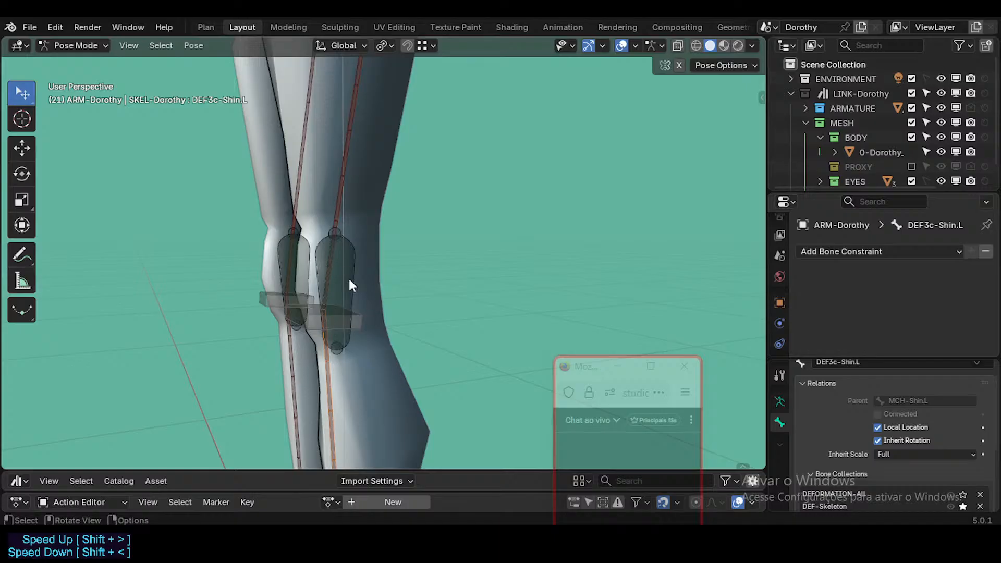
# Step: Show the mesh wireframe and compare HLP3-StealerKnee.L with the DEF3b-Thigh.L and DEF3c-Shin.L bones
pyautogui.click(334, 259)
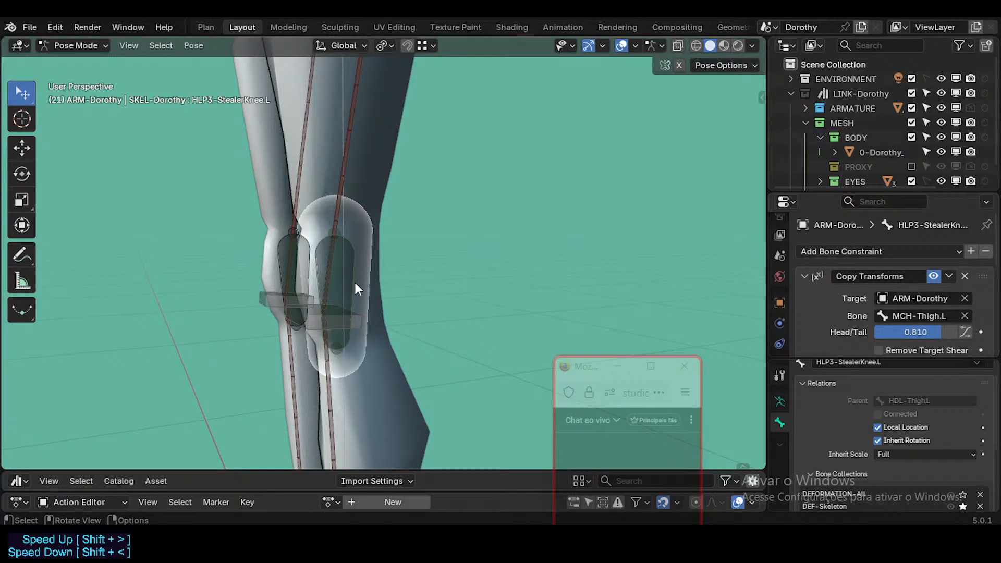
pyautogui.hotkey('alt', 'shift', 'w')
pyautogui.click(338, 173)
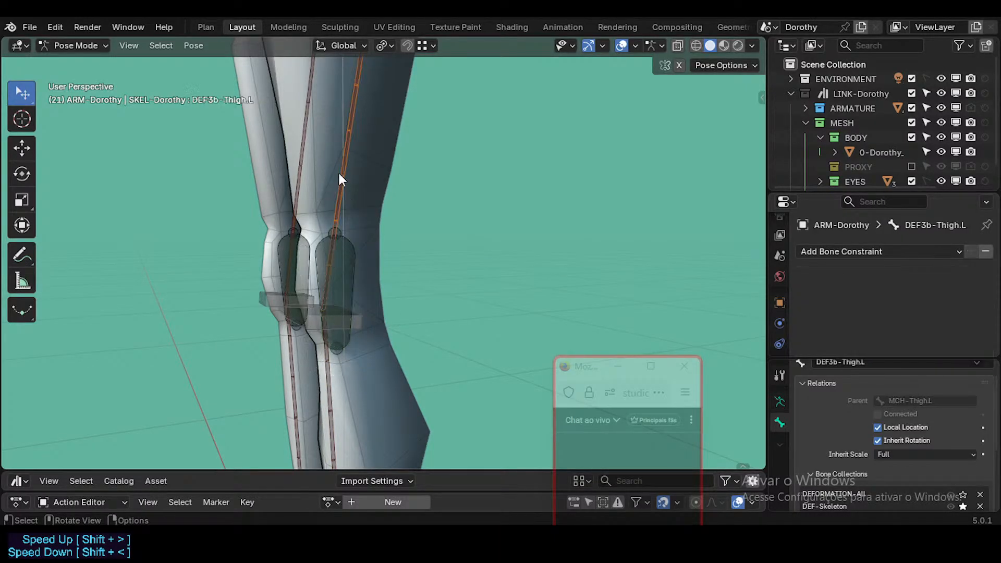
pyautogui.click(330, 376)
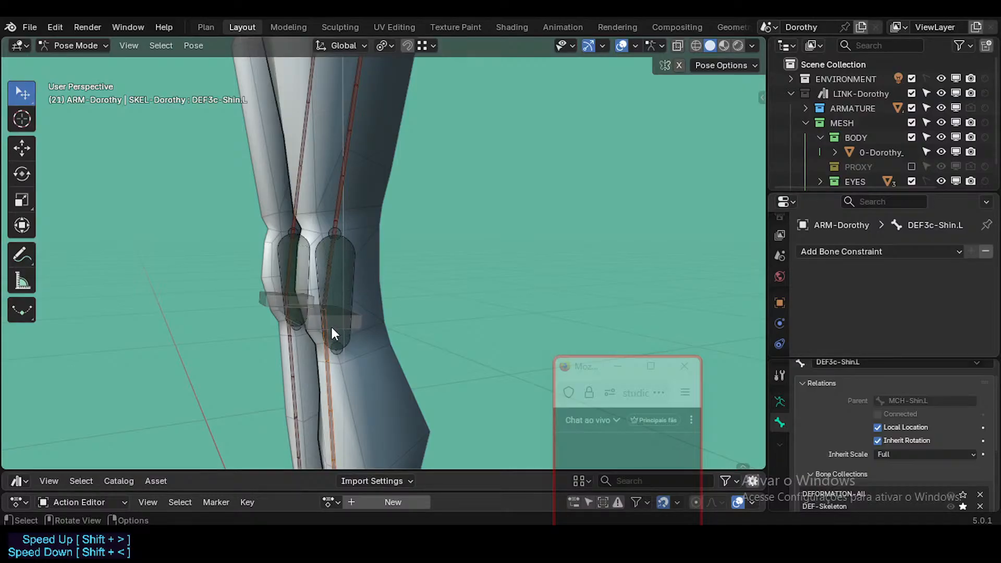
pyautogui.click(338, 180)
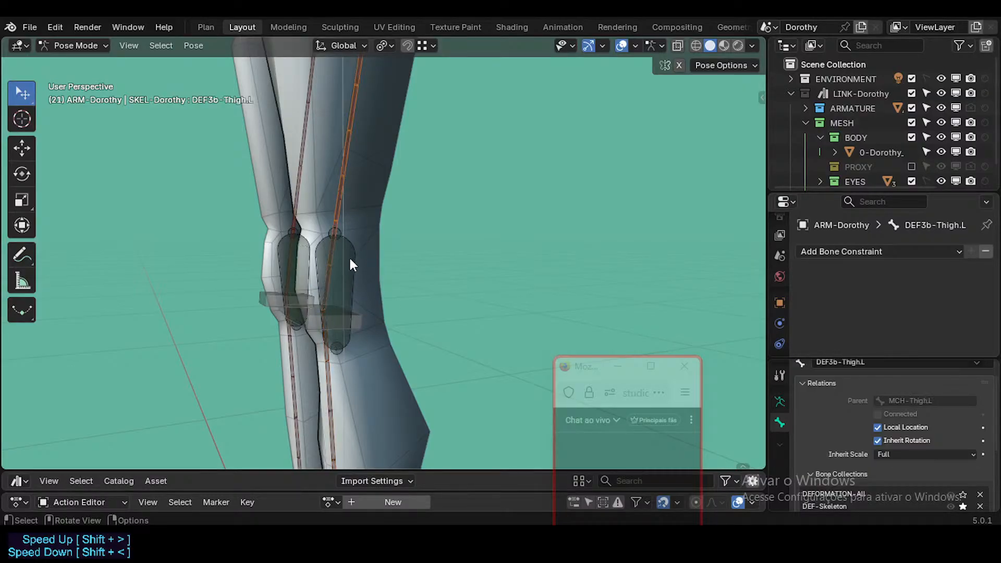
pyautogui.click(347, 268)
pyautogui.click(337, 168)
pyautogui.click(347, 255)
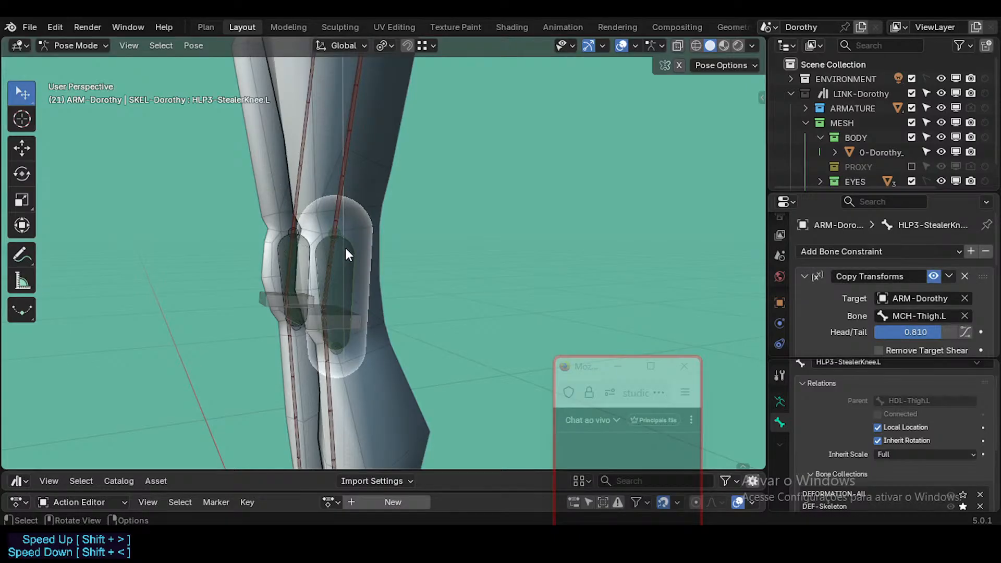
pyautogui.click(337, 218)
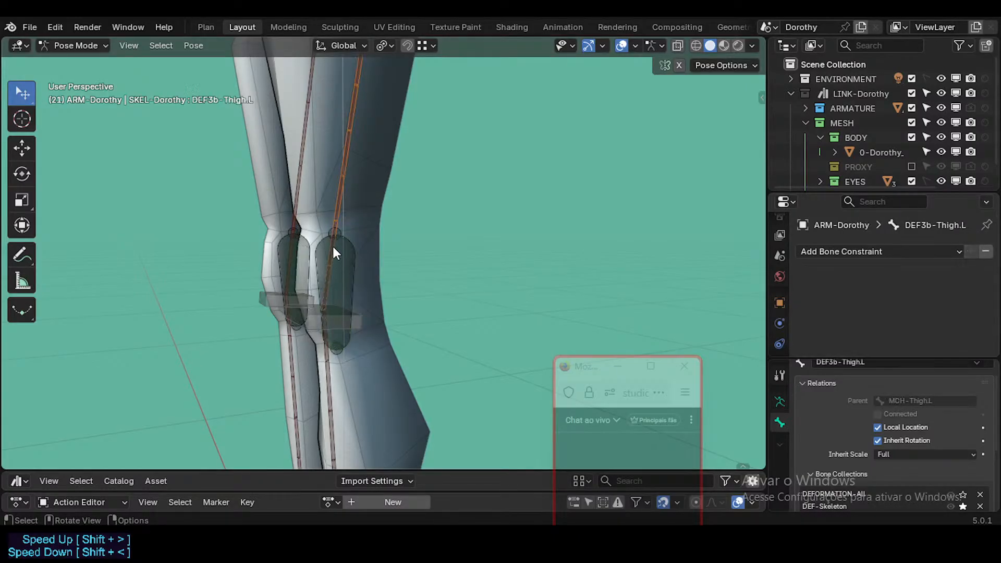
pyautogui.click(321, 363)
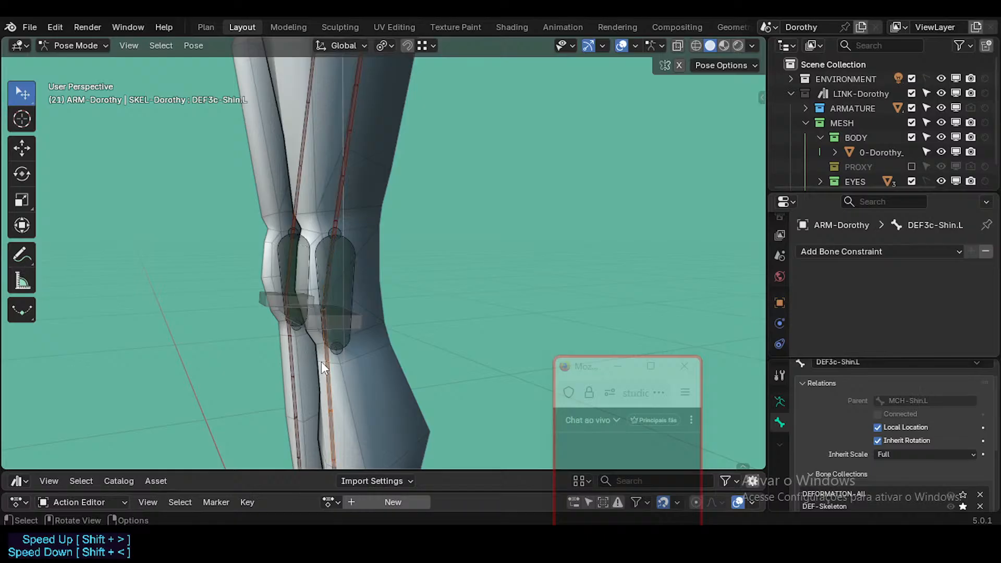
# Step: Inspect HLP3-StealerKnee.L, HDL-Thigh.L and the adjoining thigh and shin deform bones close up at the left knee
pyautogui.scroll(2, 326, 349)
pyautogui.click(339, 262)
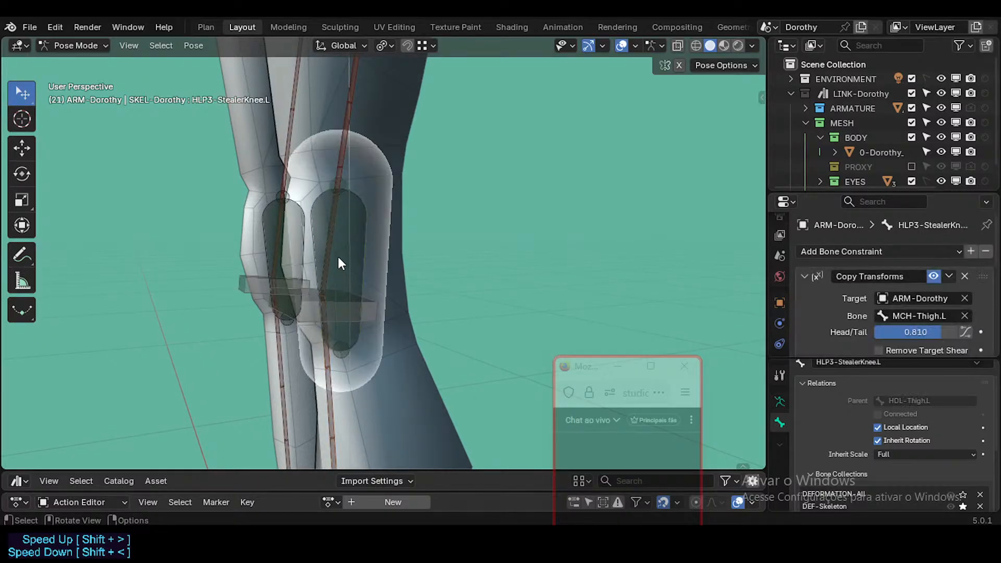
pyautogui.click(304, 318)
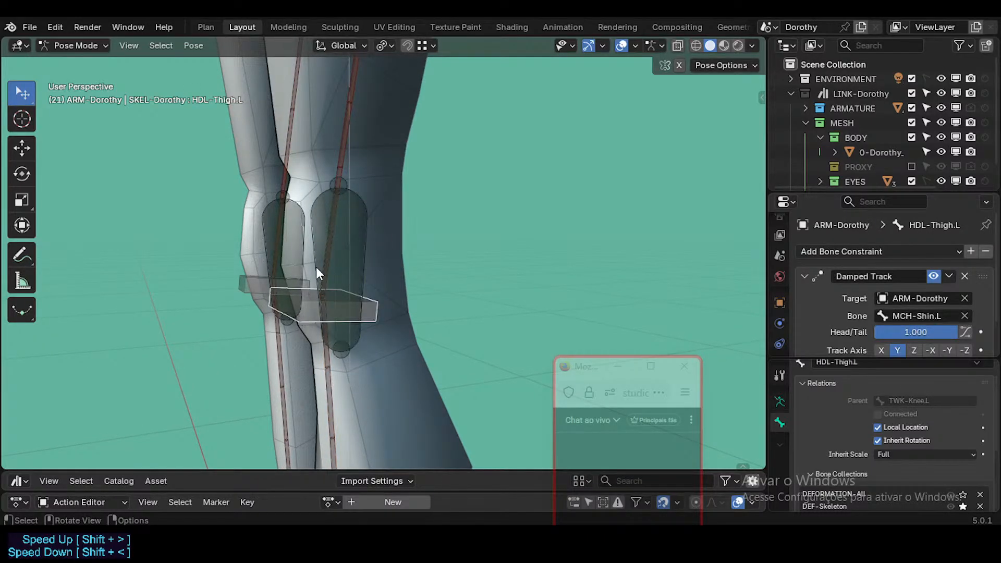
pyautogui.click(338, 176)
pyautogui.click(338, 190)
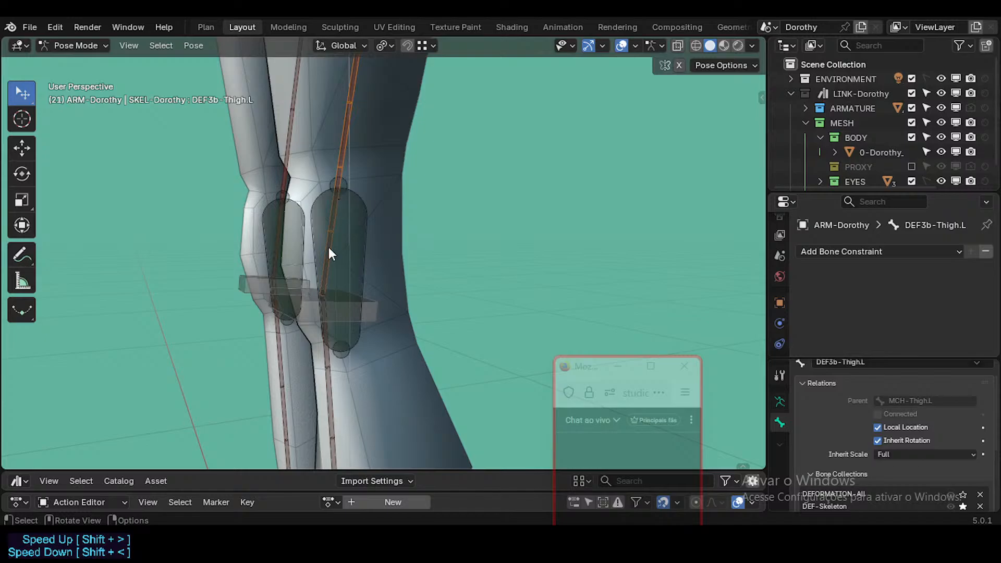
pyautogui.click(328, 386)
pyautogui.moveTo(336, 348); pyautogui.dragTo(386, 347, button='middle')
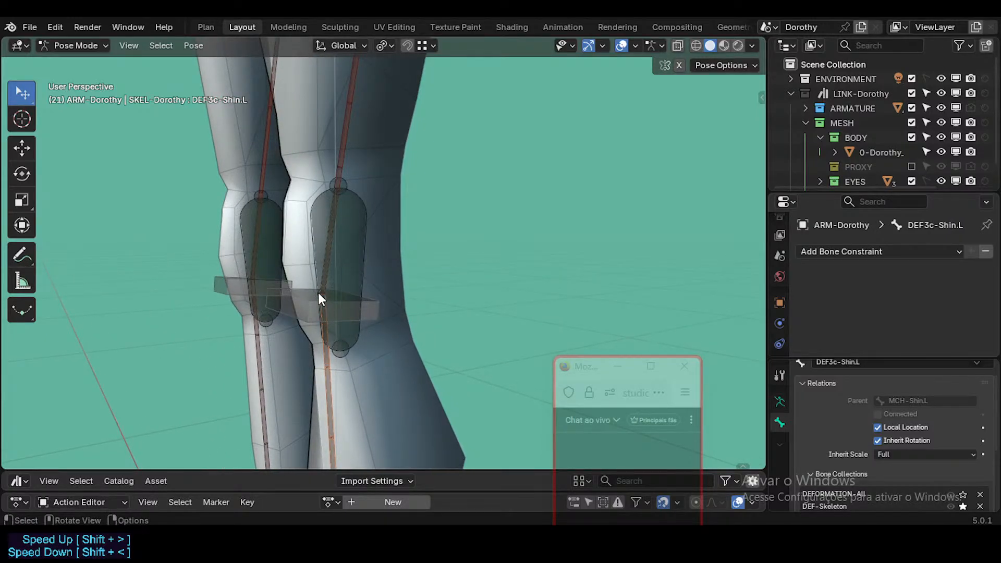
pyautogui.moveTo(319, 298); pyautogui.dragTo(383, 258, button='middle')
# Step: Solo the MAIN-Controllers bone collection together with DEF-Skeleton
pyautogui.press('n')
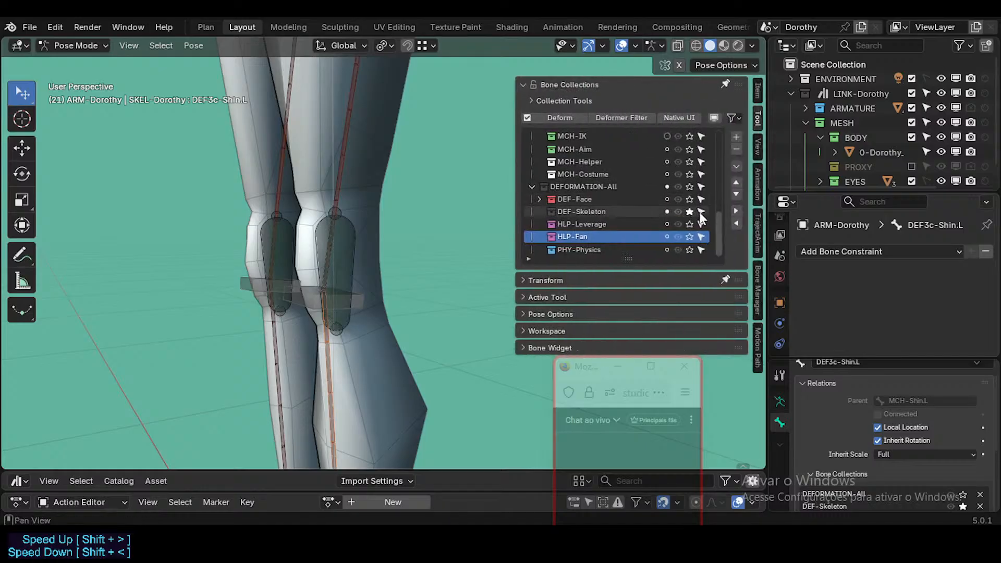
pyautogui.moveTo(720, 206); pyautogui.dragTo(723, 128)
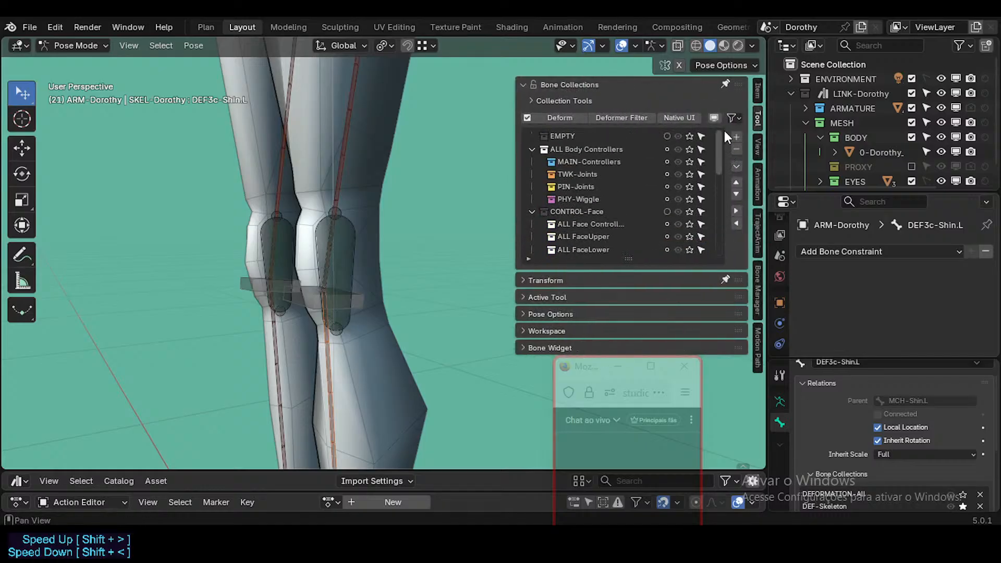
pyautogui.click(688, 163)
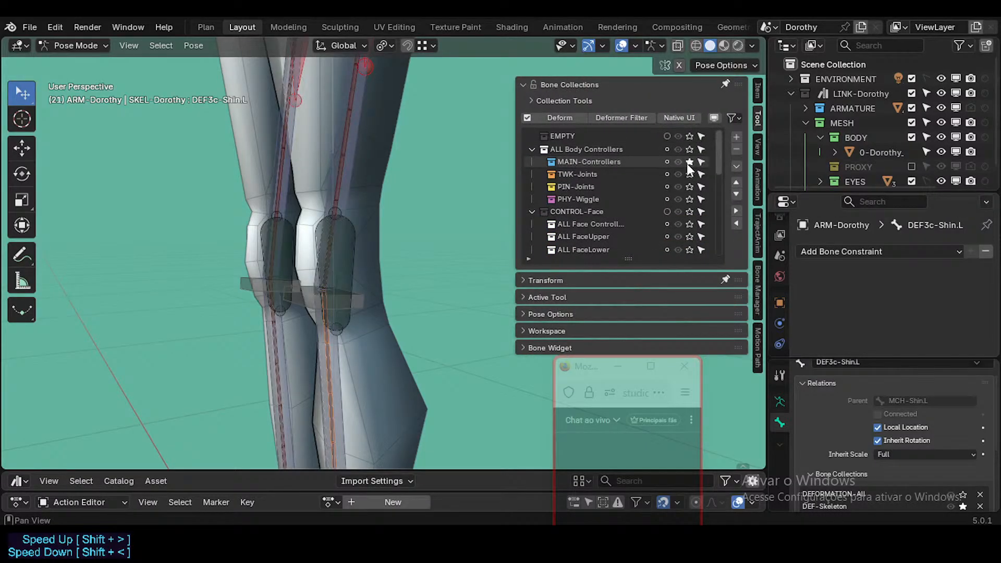
# Step: Select DEF3b-Thigh.L and examine its alignment with the main controllers from hip to knee
pyautogui.moveTo(312, 289); pyautogui.dragTo(325, 234, button='middle')
pyautogui.click(360, 144)
pyautogui.click(354, 115)
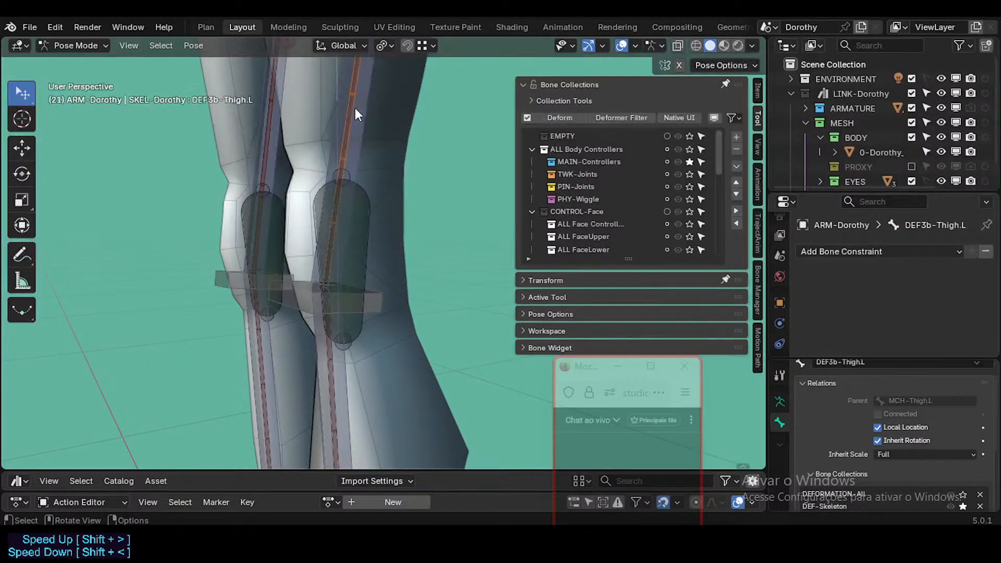
pyautogui.scroll(-2, 355, 106)
pyautogui.moveTo(378, 89); pyautogui.dragTo(315, 277, button='middle')
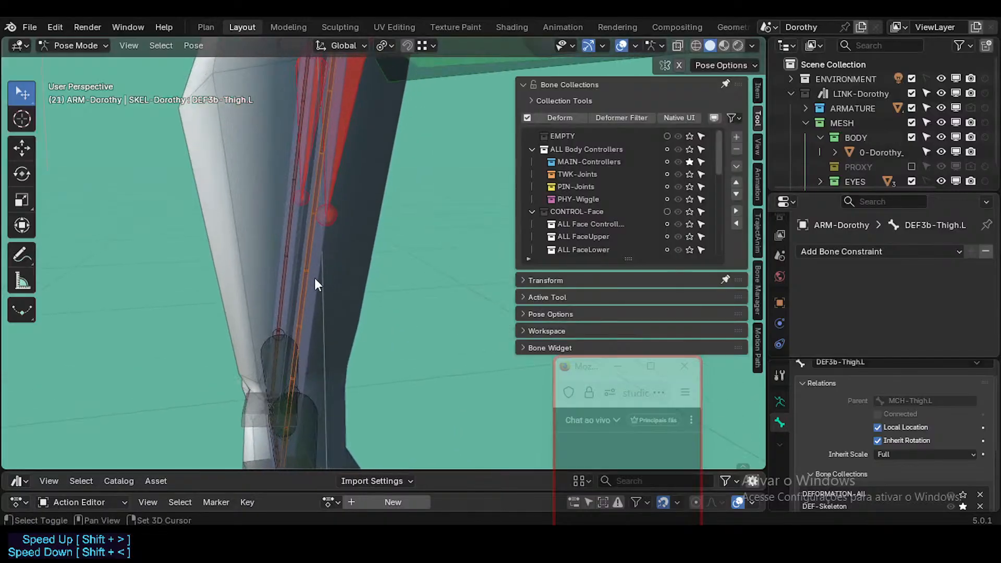
pyautogui.scroll(-2, 314, 277)
pyautogui.moveTo(346, 216); pyautogui.dragTo(346, 122, button='middle')
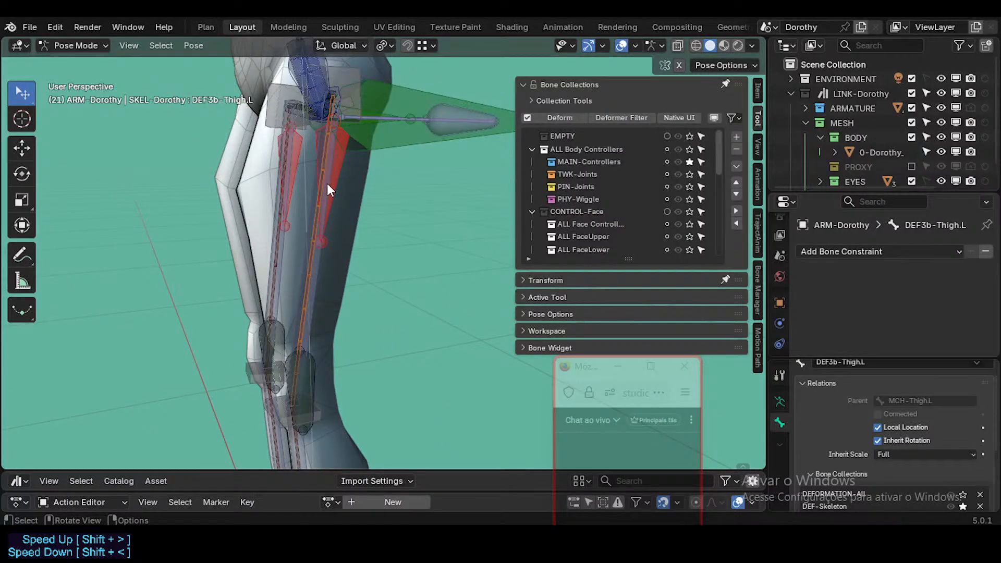
pyautogui.moveTo(299, 336)
pyautogui.mouseDown(button='middle')
pyautogui.moveTo(303, 380)
pyautogui.moveTo(234, 381)
pyautogui.moveTo(228, 360)
pyautogui.moveTo(283, 327)
pyautogui.moveTo(297, 340)
pyautogui.mouseUp(button='middle')
pyautogui.scroll(2, 303, 379)
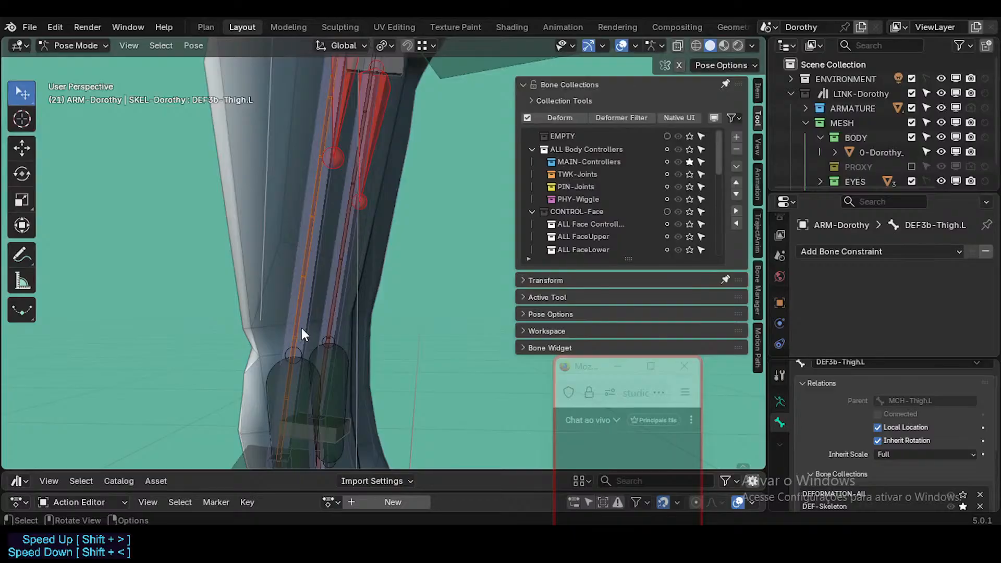
# Step: Select HLP3-StealerKnee.L and review its Copy Transforms and Damped Track constraint settings
pyautogui.moveTo(251, 365); pyautogui.dragTo(368, 250, button='middle')
pyautogui.moveTo(368, 250); pyautogui.dragTo(364, 291, button='middle')
pyautogui.click(376, 265)
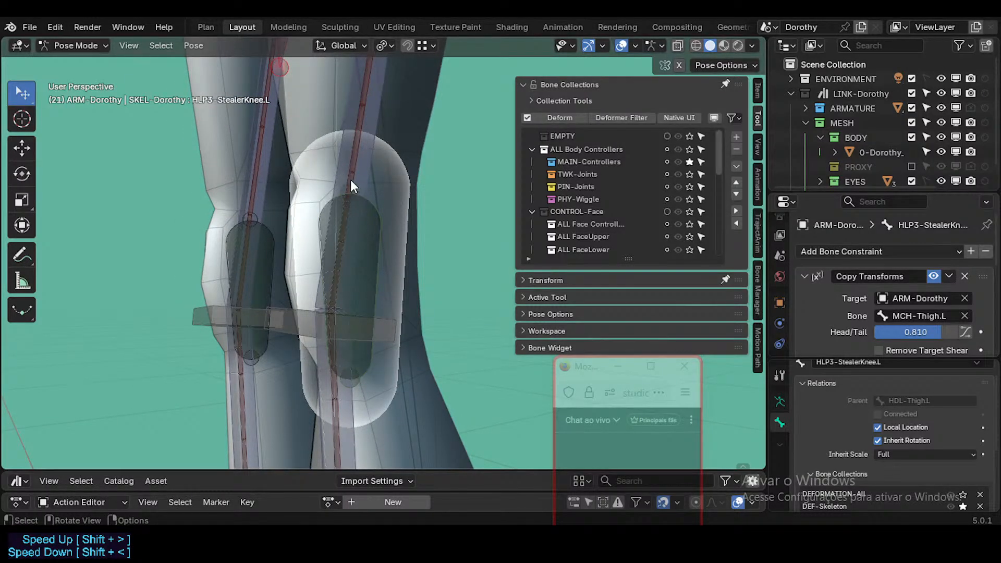
pyautogui.moveTo(356, 198); pyautogui.dragTo(380, 208, button='middle')
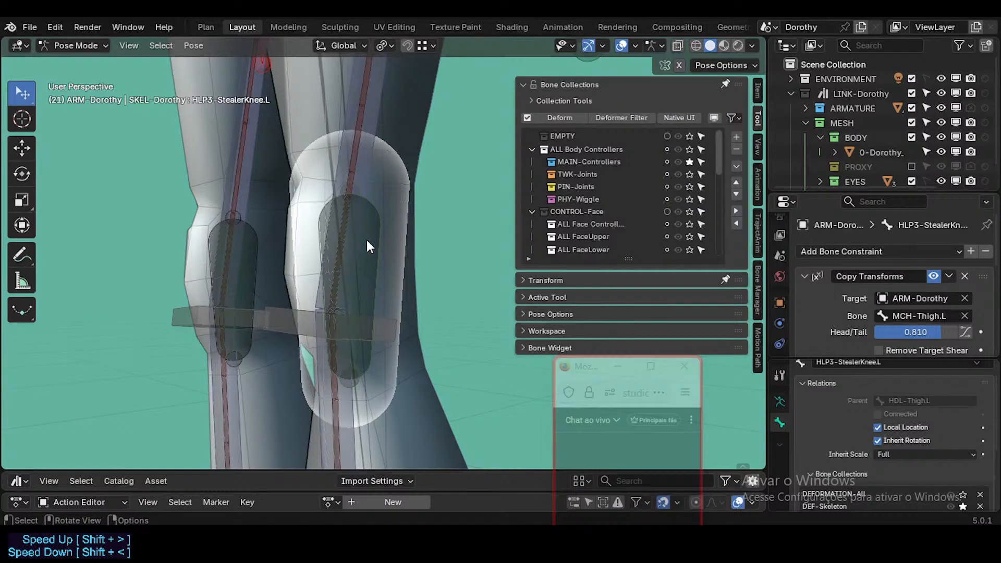
pyautogui.scroll(-6, 878, 321)
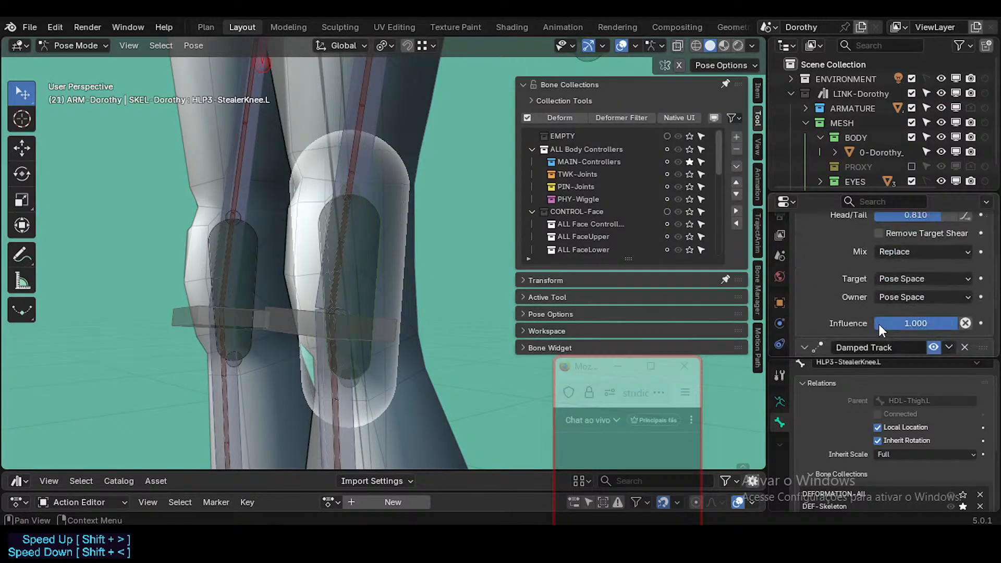
pyautogui.scroll(8, 874, 320)
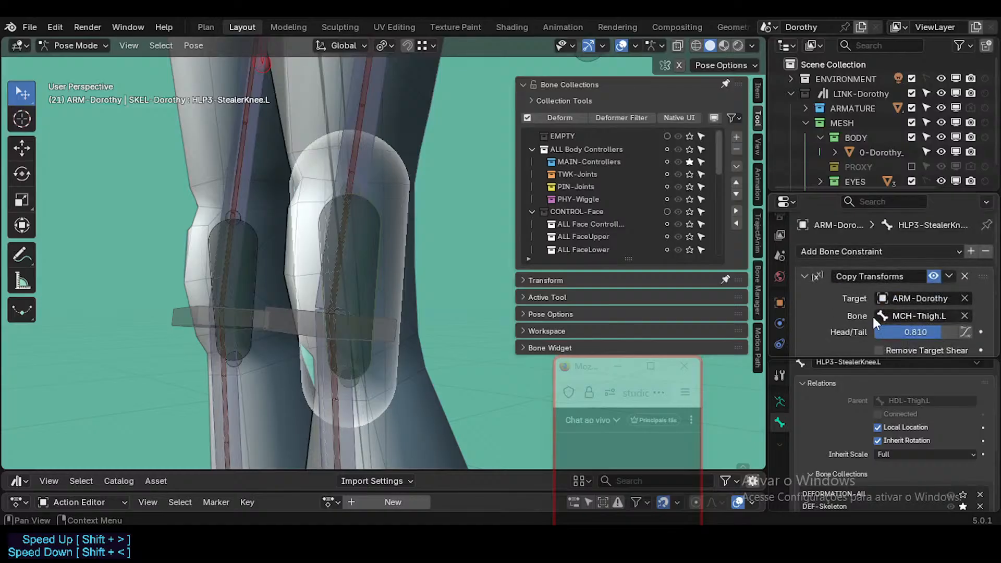
pyautogui.scroll(-7, 860, 305)
pyautogui.scroll(5, 852, 311)
pyautogui.scroll(-6, 857, 314)
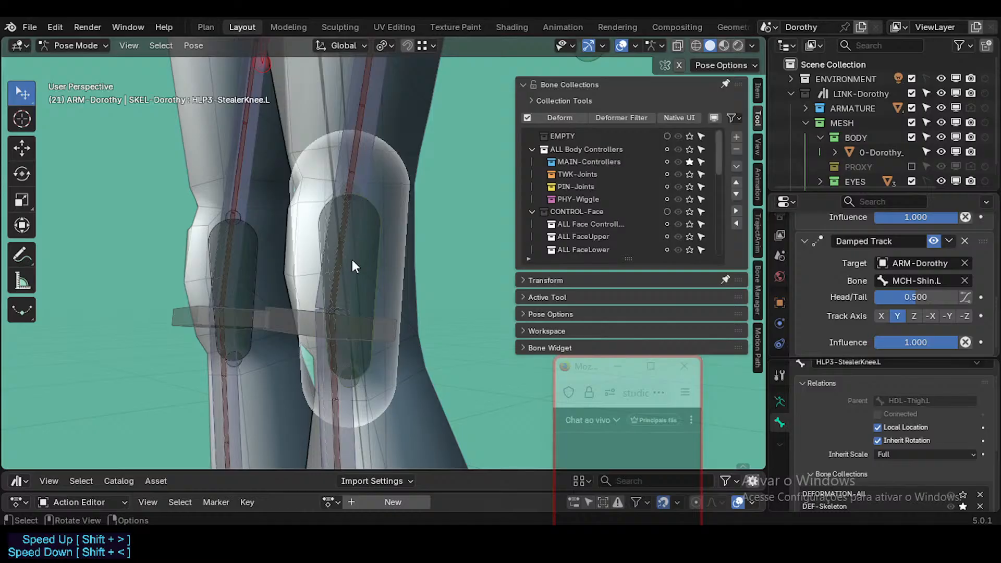
# Step: Examine how HLP3-StealerKnee.L bridges the left thigh and shin, both close up and with the whole leg in view
pyautogui.moveTo(589, 368); pyautogui.dragTo(624, 374)
pyautogui.scroll(-5, 360, 247)
pyautogui.moveTo(361, 247); pyautogui.dragTo(426, 318, button='middle')
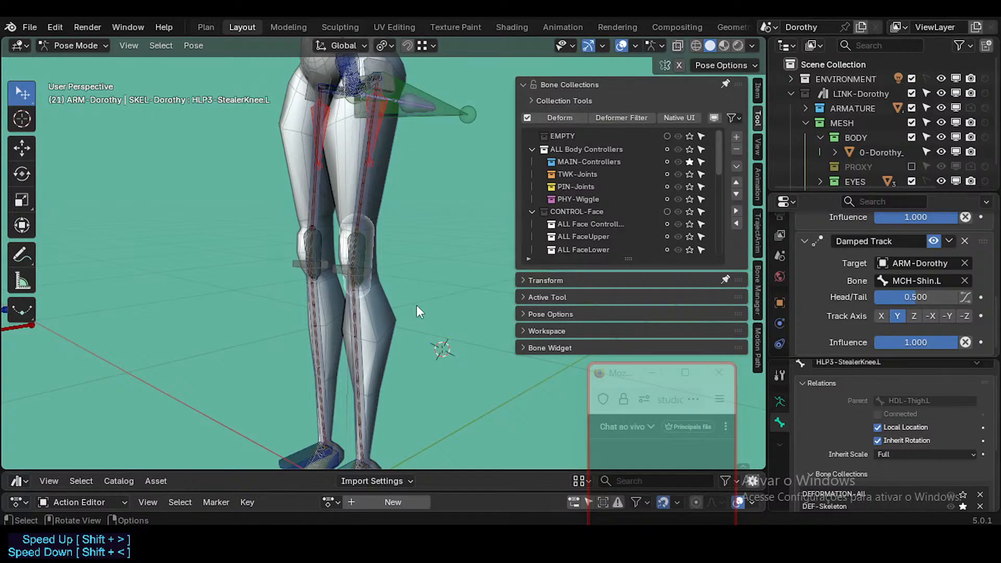
pyautogui.scroll(8, 355, 265)
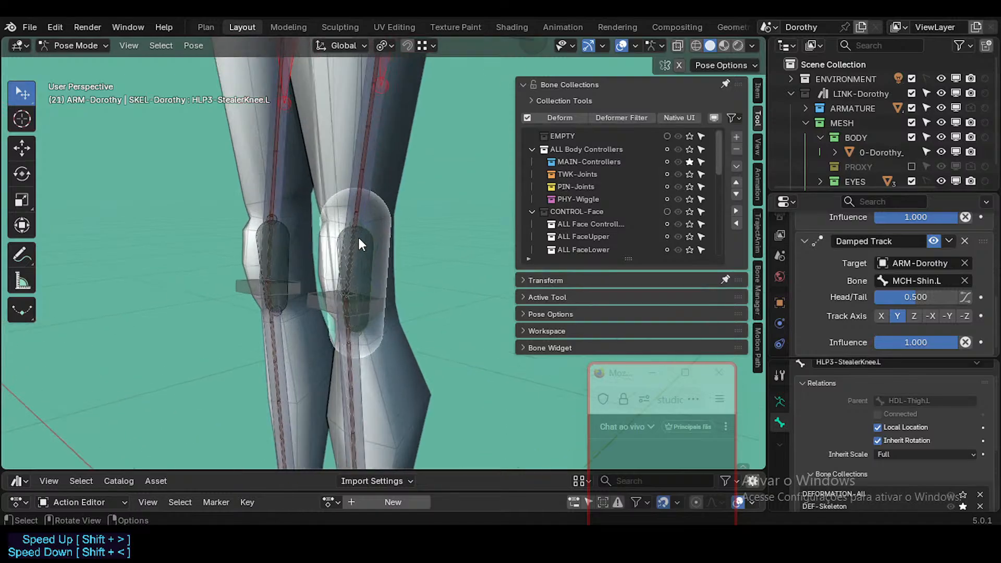
pyautogui.scroll(2, 355, 265)
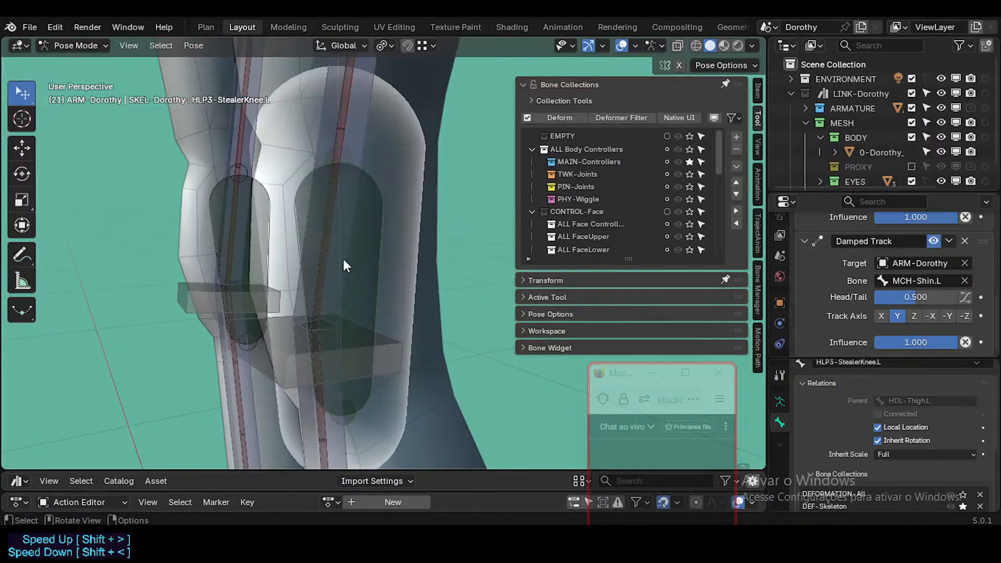
pyautogui.scroll(-6, 346, 286)
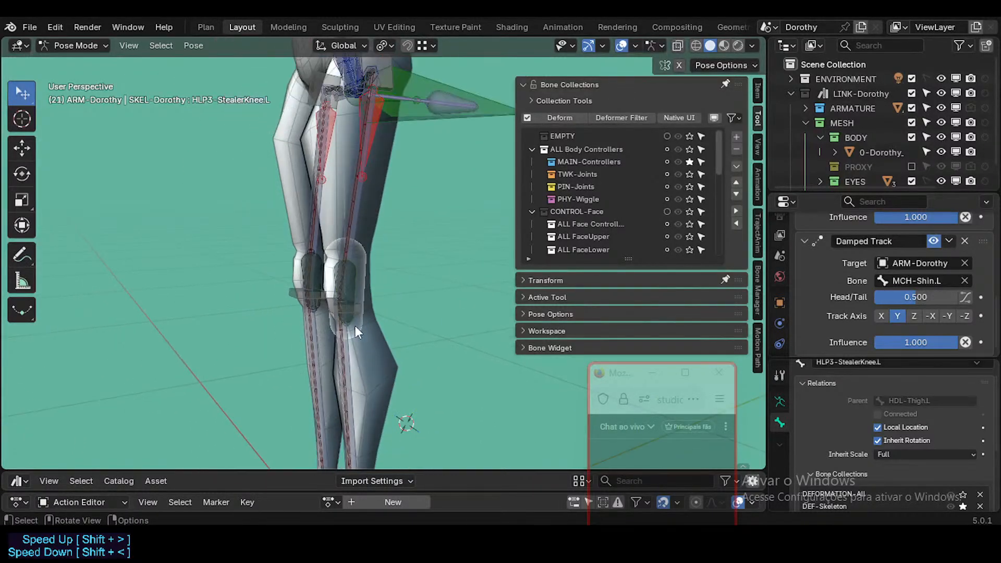
pyautogui.moveTo(355, 327); pyautogui.dragTo(371, 342, button='middle')
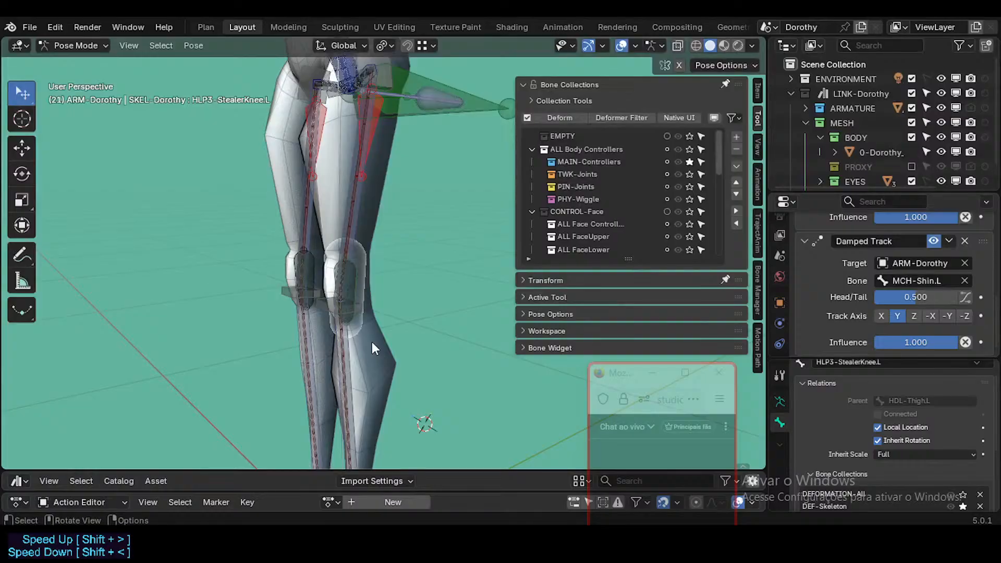
pyautogui.scroll(3, 365, 344)
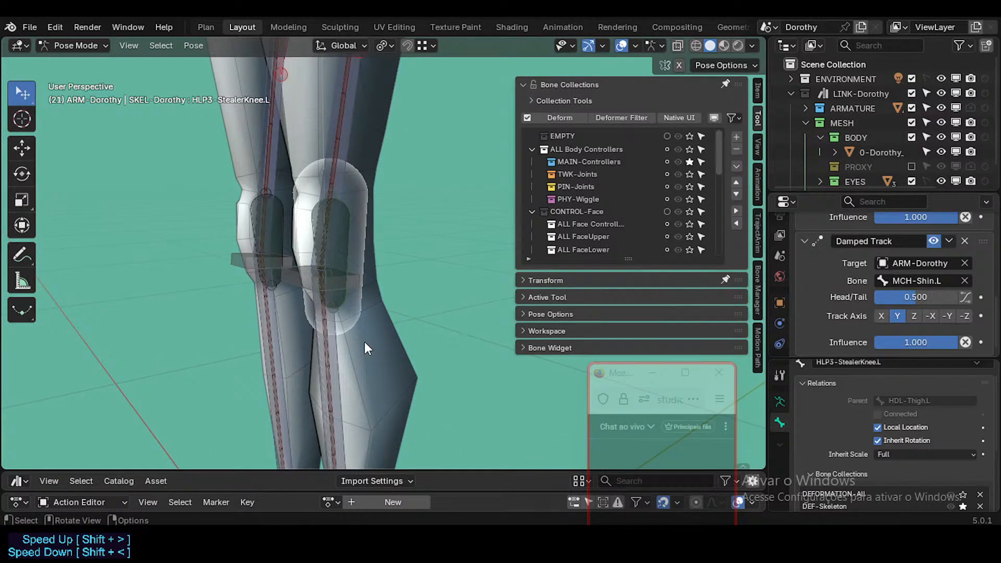
pyautogui.scroll(-3, 350, 333)
pyautogui.moveTo(346, 336); pyautogui.dragTo(320, 390, button='middle')
pyautogui.scroll(3, 338, 376)
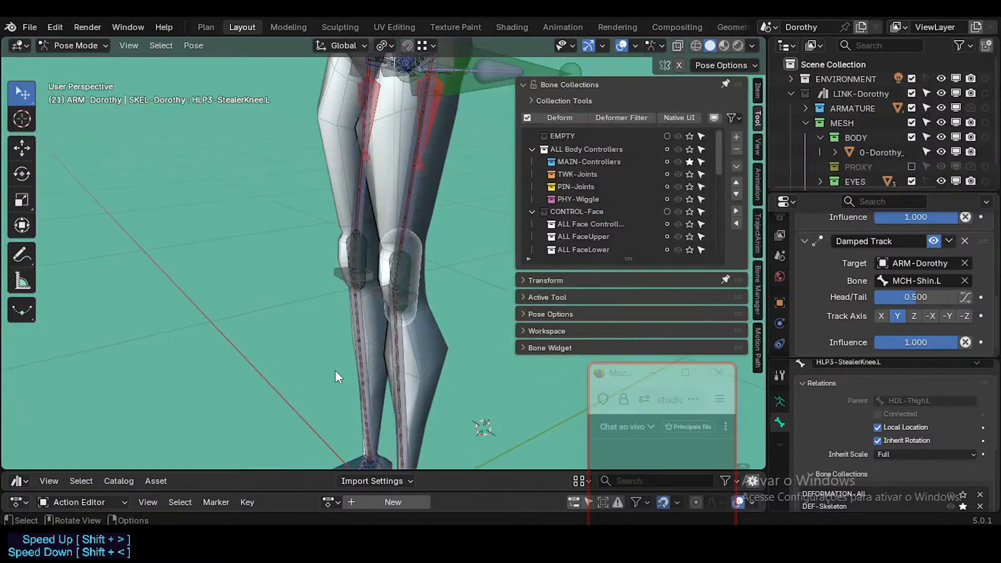
pyautogui.moveTo(411, 330); pyautogui.dragTo(393, 359, button='middle')
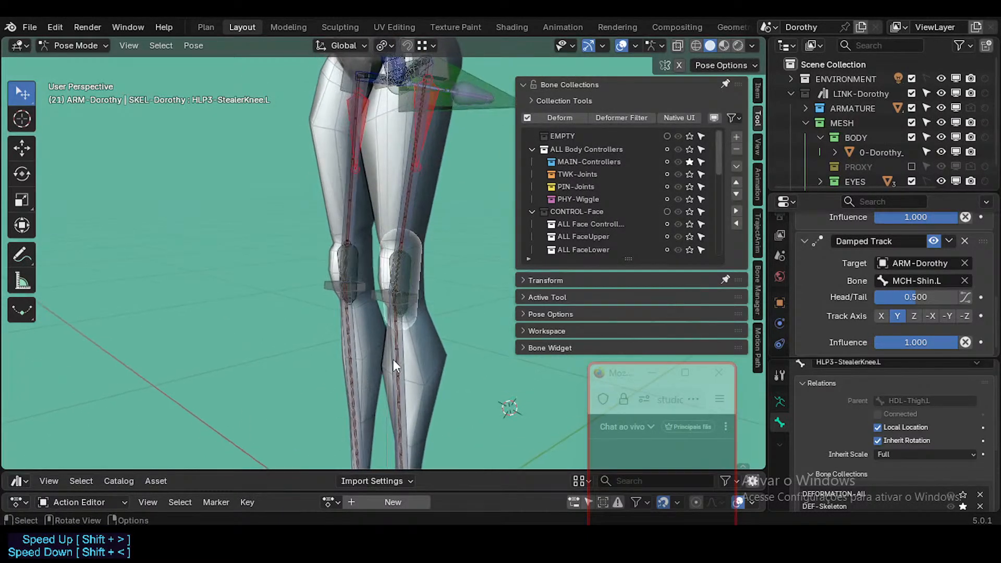
pyautogui.scroll(2, 408, 275)
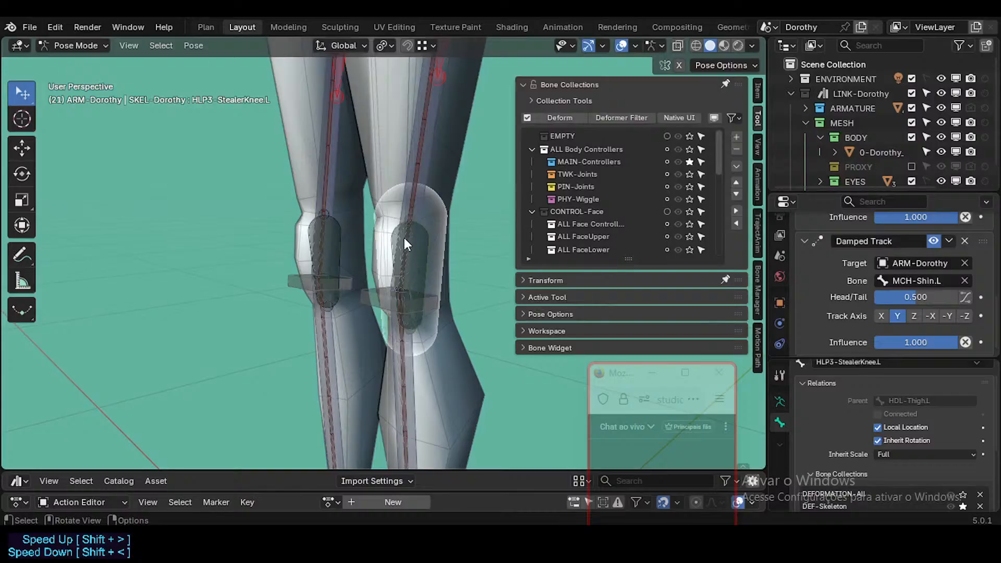
pyautogui.scroll(3, 417, 245)
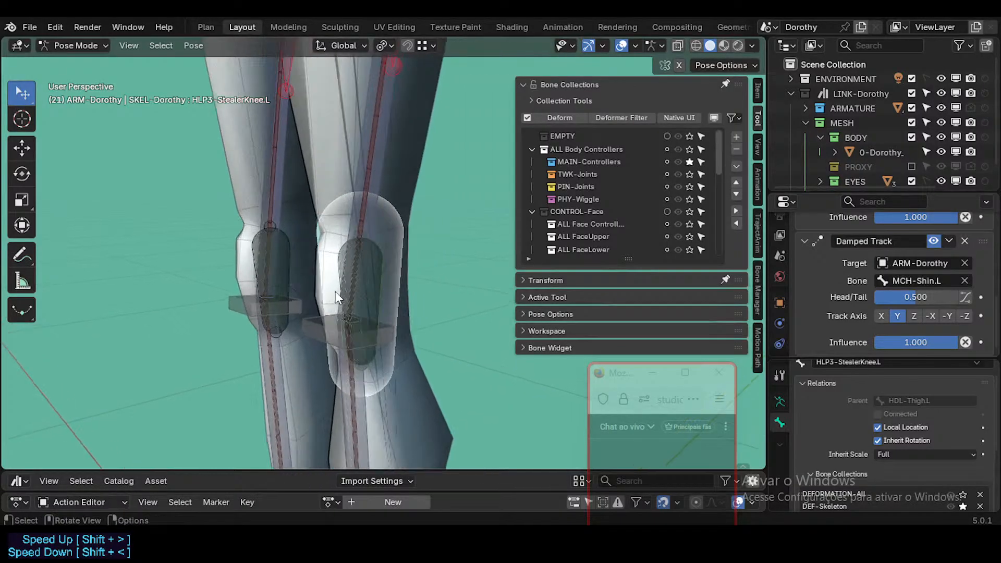
pyautogui.scroll(-2, 359, 326)
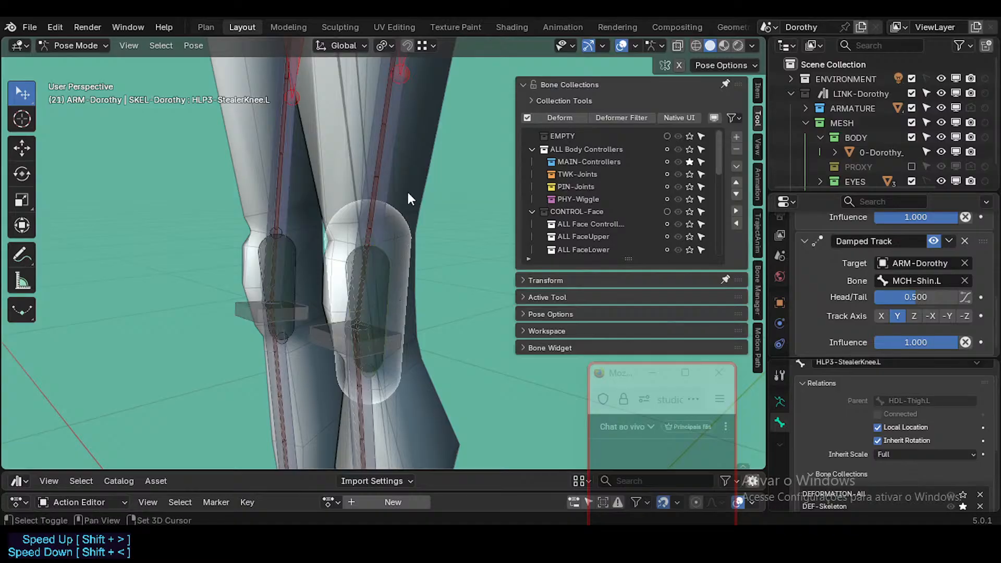
# Step: Trace the left leg's deform bones and controllers from the hip past the knee down to the ankle
pyautogui.keyDown('shift'); pyautogui.moveTo(406, 190); pyautogui.dragTo(381, 229, button='middle'); pyautogui.keyUp('shift')
pyautogui.scroll(-2, 356, 239)
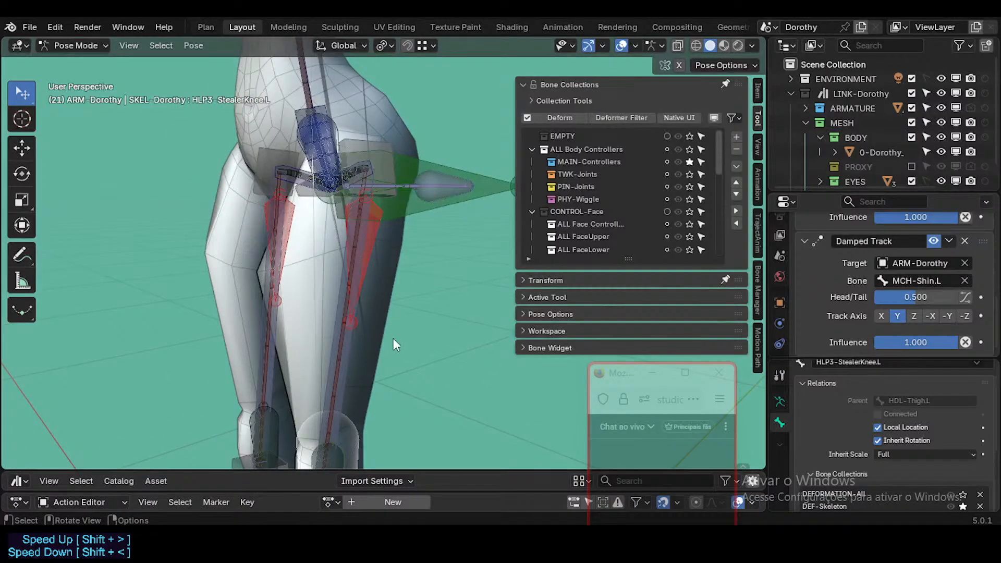
pyautogui.keyDown('shift'); pyautogui.moveTo(373, 359); pyautogui.dragTo(346, 306, button='middle'); pyautogui.keyUp('shift')
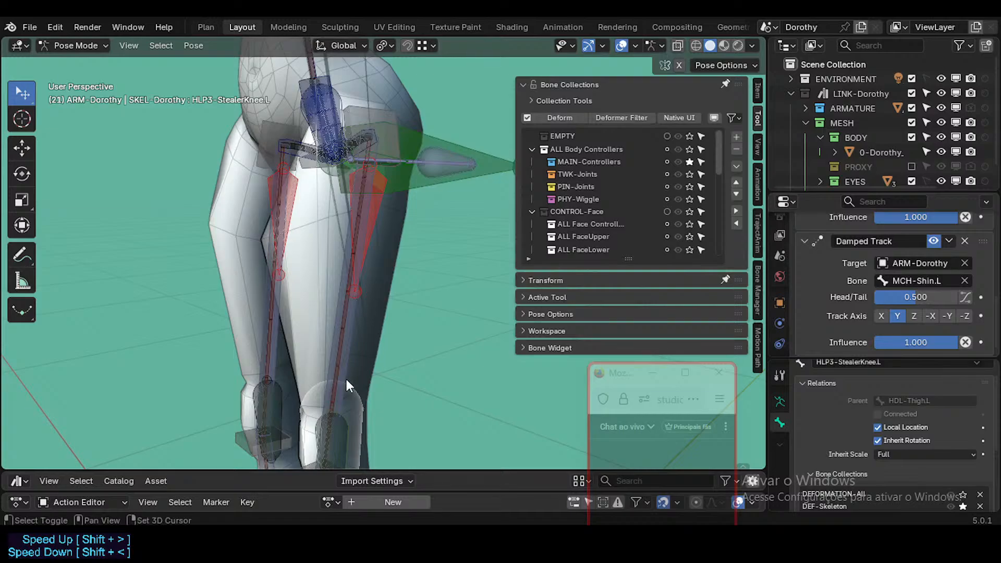
pyautogui.keyDown('shift'); pyautogui.moveTo(346, 384); pyautogui.dragTo(339, 311, button='middle'); pyautogui.keyUp('shift')
pyautogui.scroll(-2, 359, 248)
pyautogui.scroll(5, 338, 308)
pyautogui.scroll(-3, 361, 232)
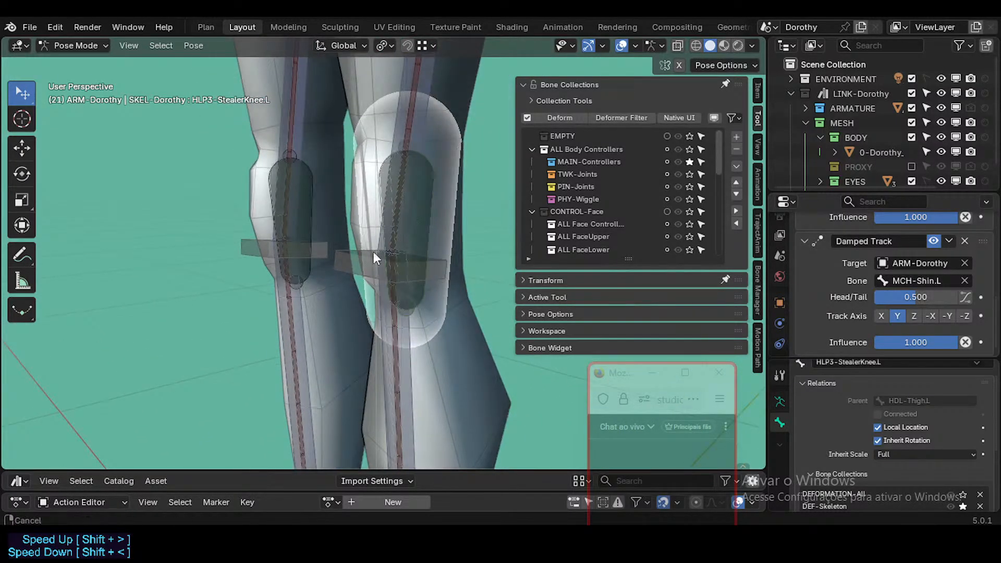
pyautogui.scroll(-2, 399, 185)
pyautogui.keyDown('shift'); pyautogui.moveTo(373, 252); pyautogui.dragTo(395, 223, button='middle'); pyautogui.keyUp('shift')
pyautogui.keyDown('shift'); pyautogui.moveTo(401, 312); pyautogui.dragTo(397, 213, button='middle'); pyautogui.keyUp('shift')
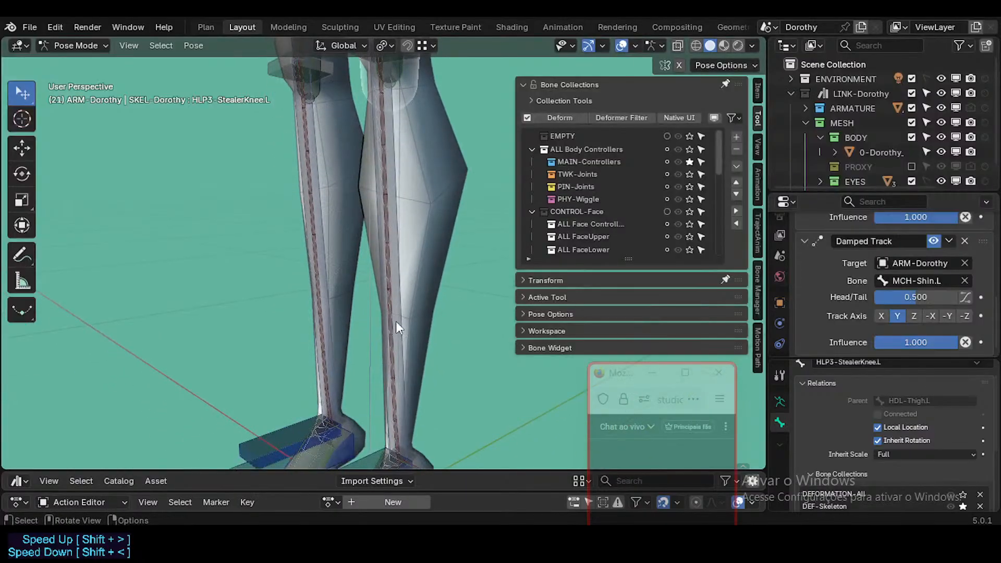
# Step: Select DEF3c-Shin.L and examine its placement relative to the knee helper, thigh bone and foot controllers
pyautogui.click(396, 323)
pyautogui.click(391, 409)
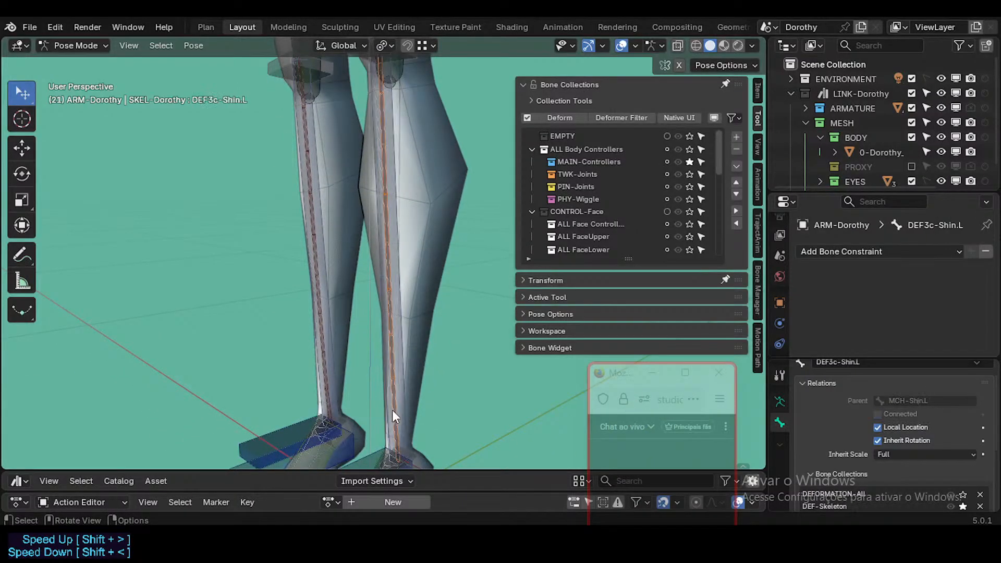
pyautogui.moveTo(392, 410); pyautogui.dragTo(362, 251, button='middle')
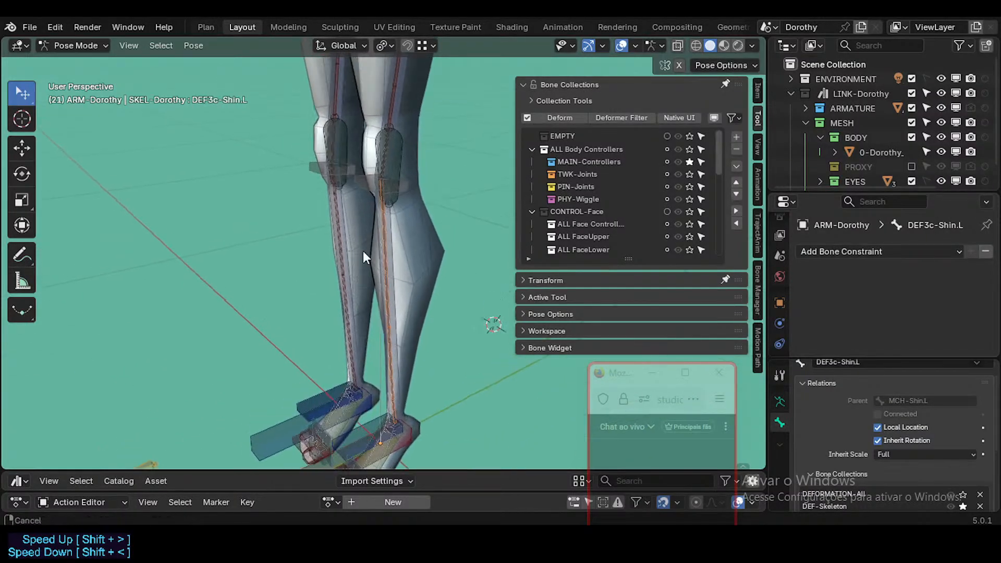
pyautogui.keyDown('shift'); pyautogui.moveTo(361, 83); pyautogui.dragTo(339, 196, button='middle'); pyautogui.keyUp('shift')
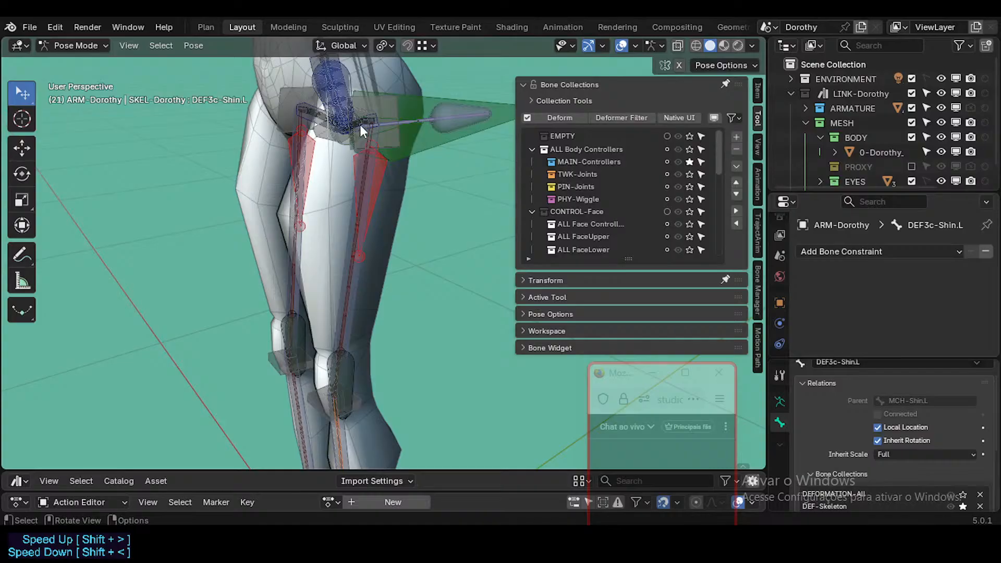
pyautogui.moveTo(364, 131); pyautogui.dragTo(394, 160, button='middle')
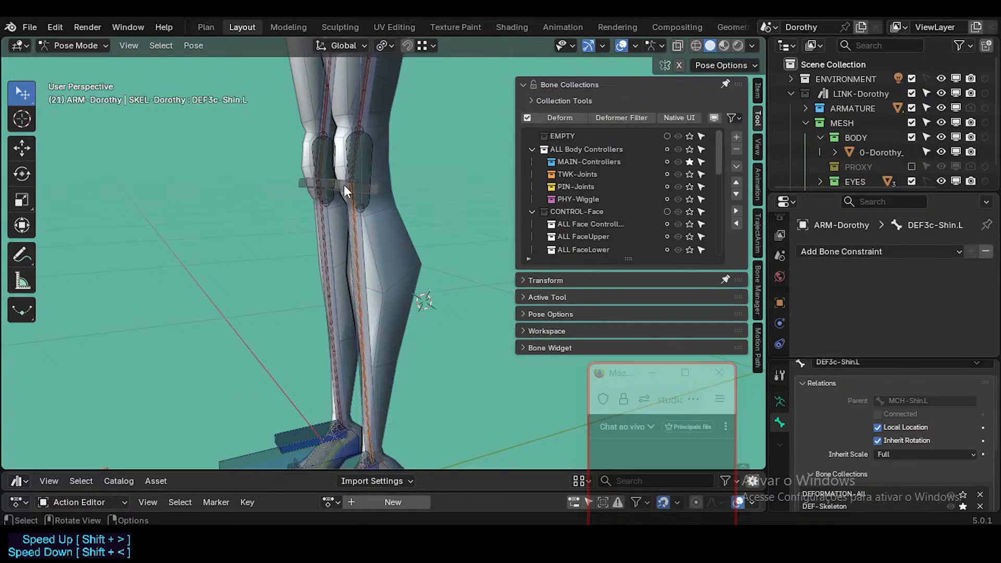
pyautogui.moveTo(383, 199); pyautogui.dragTo(412, 219, button='middle')
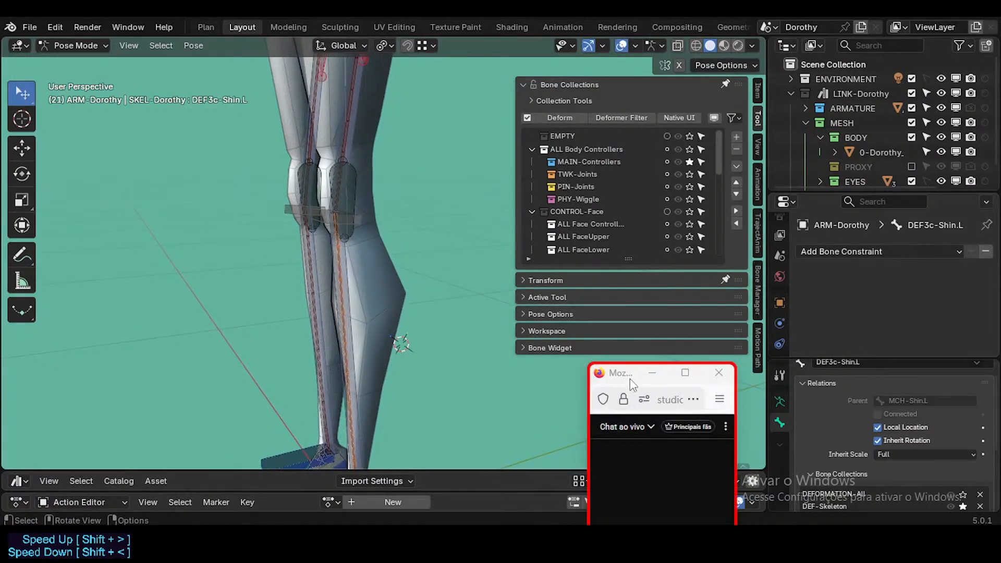
pyautogui.moveTo(633, 375); pyautogui.dragTo(825, 221)
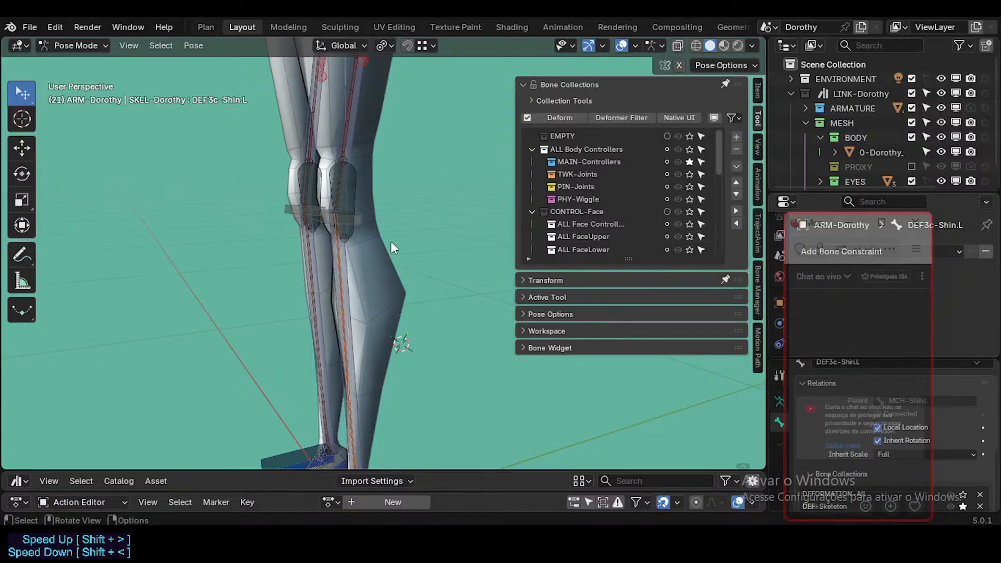
pyautogui.moveTo(390, 241); pyautogui.dragTo(383, 268, button='middle')
pyautogui.scroll(5, 373, 278)
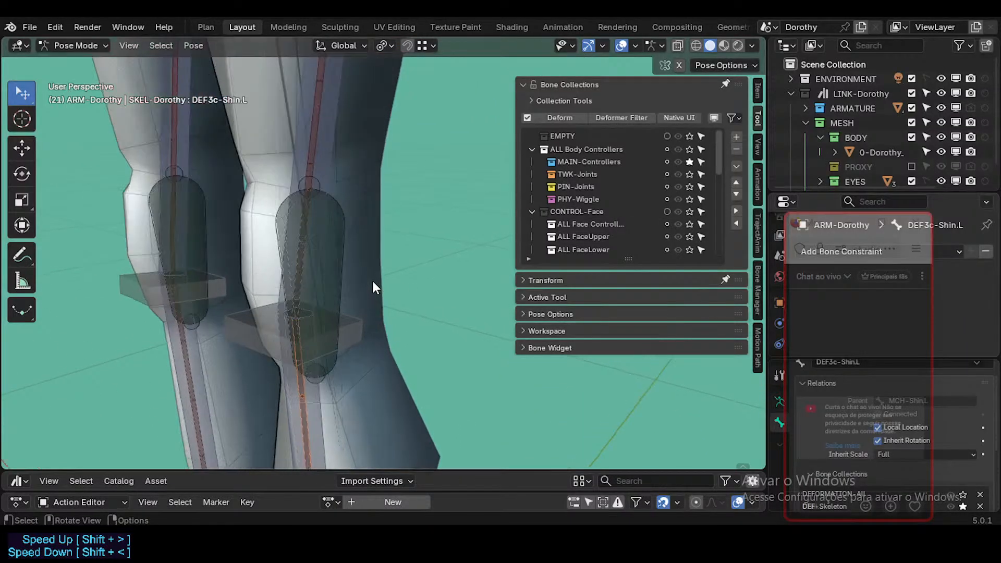
pyautogui.scroll(-8, 372, 281)
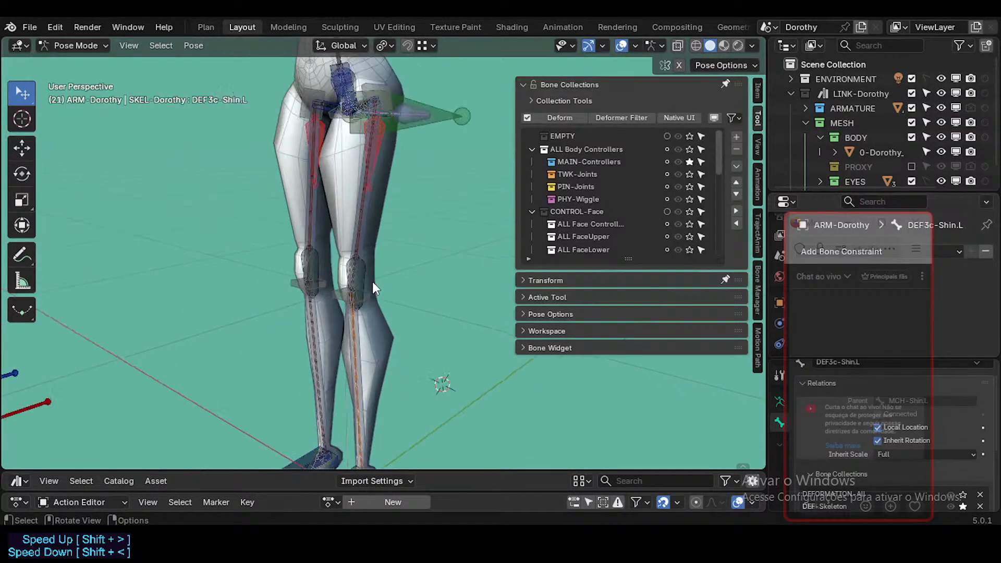
pyautogui.moveTo(352, 209); pyautogui.dragTo(336, 242, button='middle')
pyautogui.scroll(6, 339, 250)
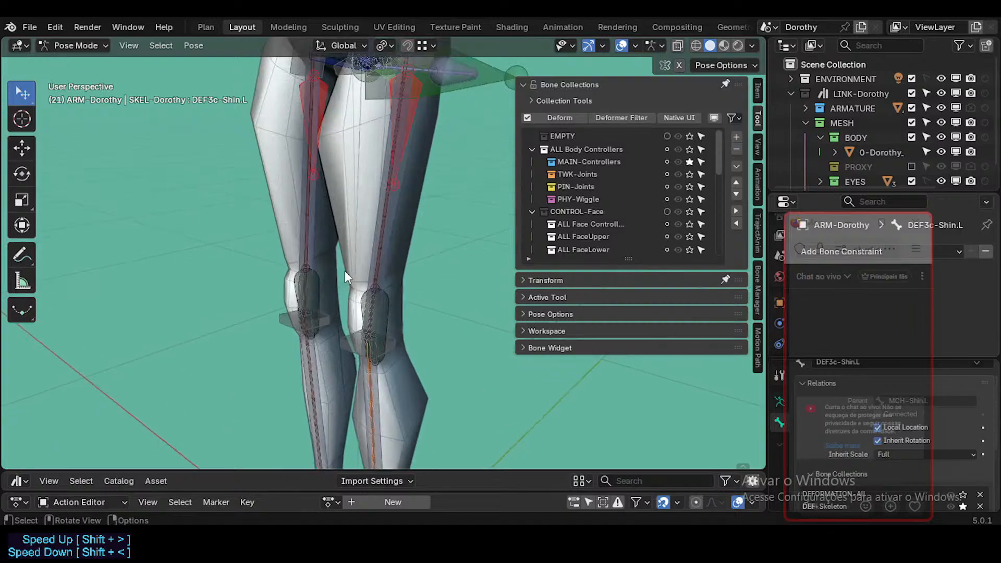
pyautogui.scroll(-5, 373, 308)
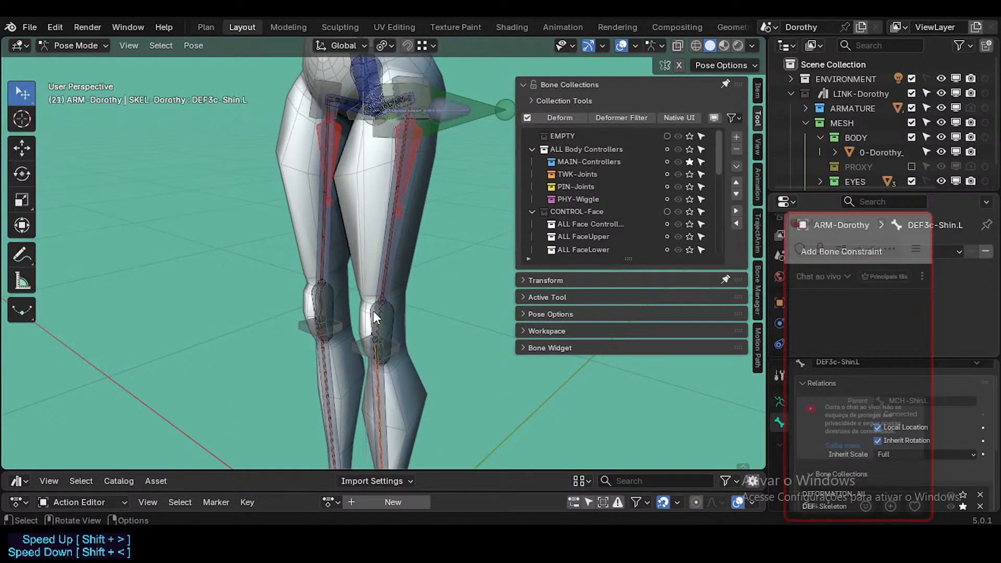
# Step: Reselect HLP3-StealerKnee.L and look up the helper collections under DEFORMATION-All in the bone collections
pyautogui.click(384, 332)
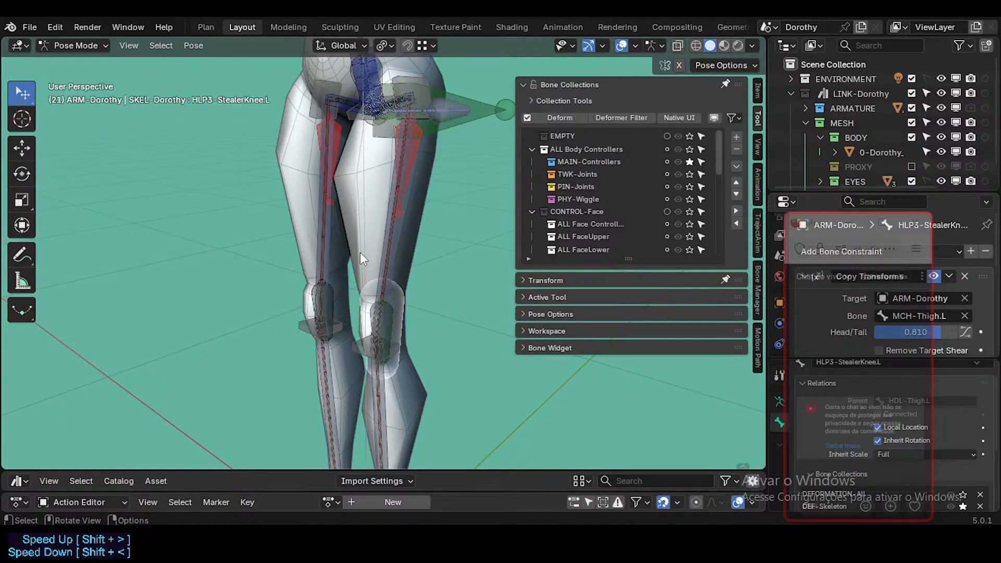
pyautogui.scroll(-8, 673, 229)
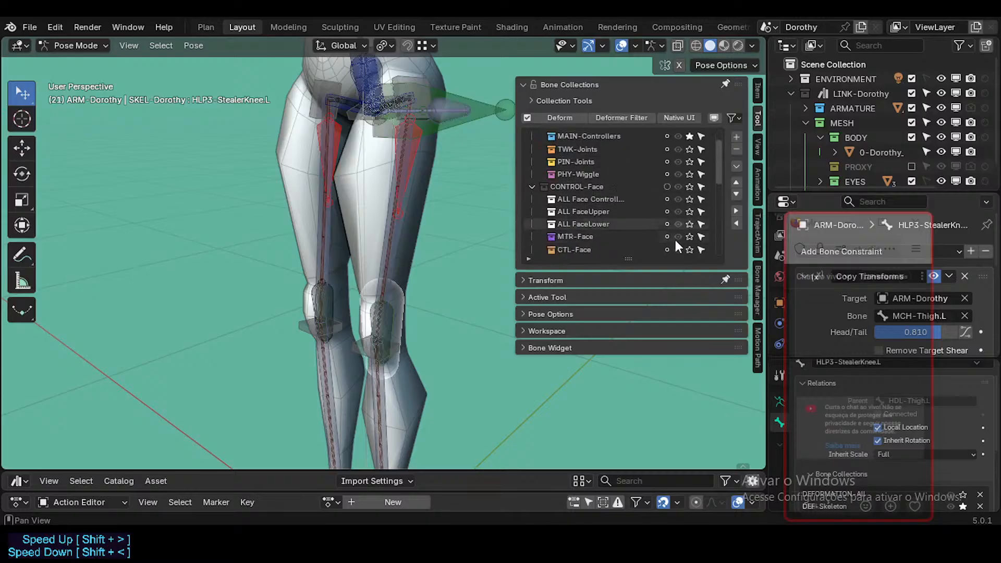
pyautogui.scroll(-10, 677, 196)
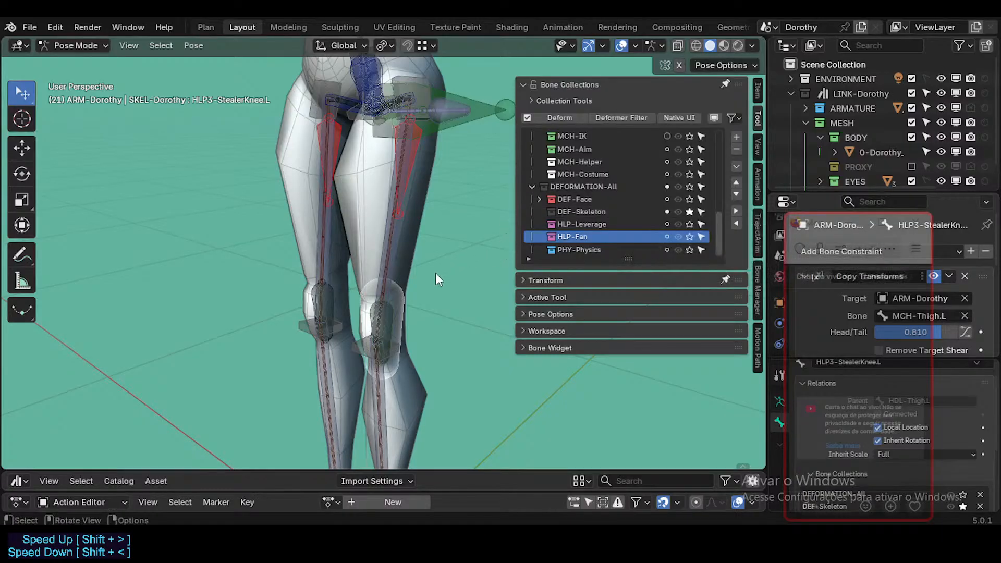
# Step: Select HLP4-StealerElbow.L on the left arm and examine how it bridges the upper arm and forearm
pyautogui.moveTo(422, 321); pyautogui.dragTo(427, 239, button='middle')
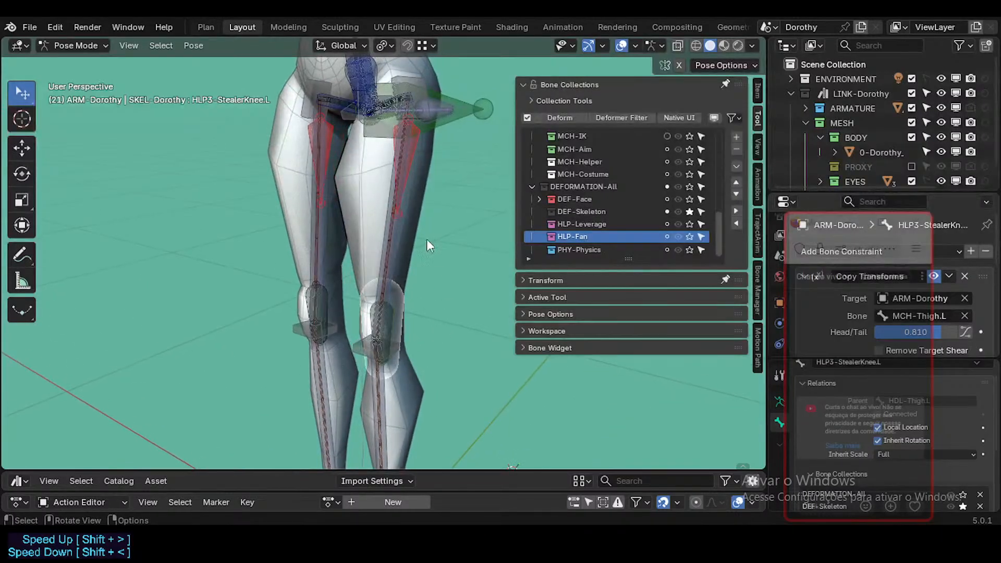
pyautogui.keyDown('shift'); pyautogui.moveTo(384, 114); pyautogui.dragTo(423, 294, button='middle'); pyautogui.keyUp('shift')
pyautogui.keyDown('ctrl'); pyautogui.moveTo(315, 343); pyautogui.dragTo(251, 288, button='middle'); pyautogui.keyUp('ctrl')
pyautogui.scroll(-2, 307, 273)
pyautogui.keyDown('shift'); pyautogui.moveTo(307, 276); pyautogui.dragTo(253, 293, button='middle'); pyautogui.keyUp('shift')
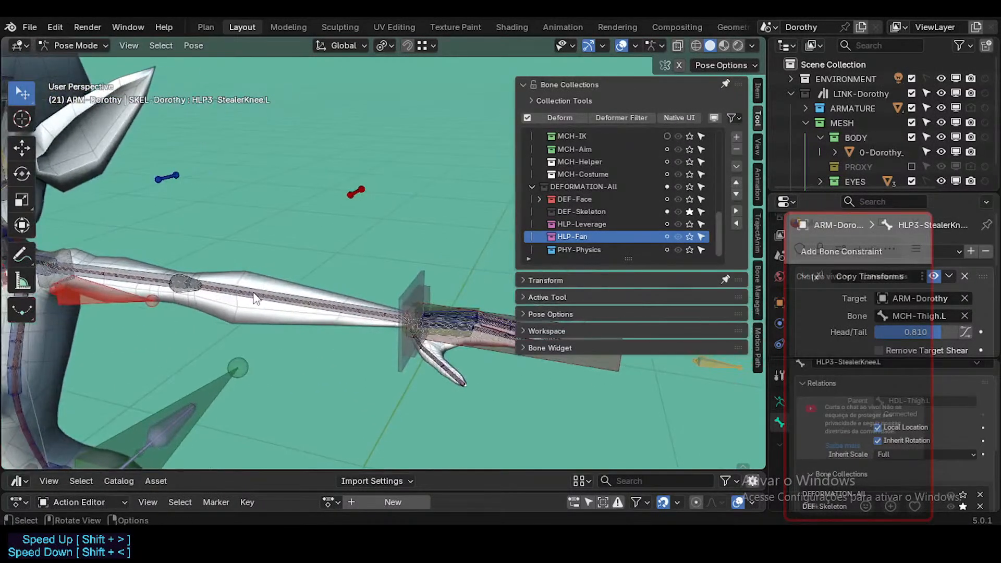
pyautogui.click(183, 287)
pyautogui.scroll(4, 172, 293)
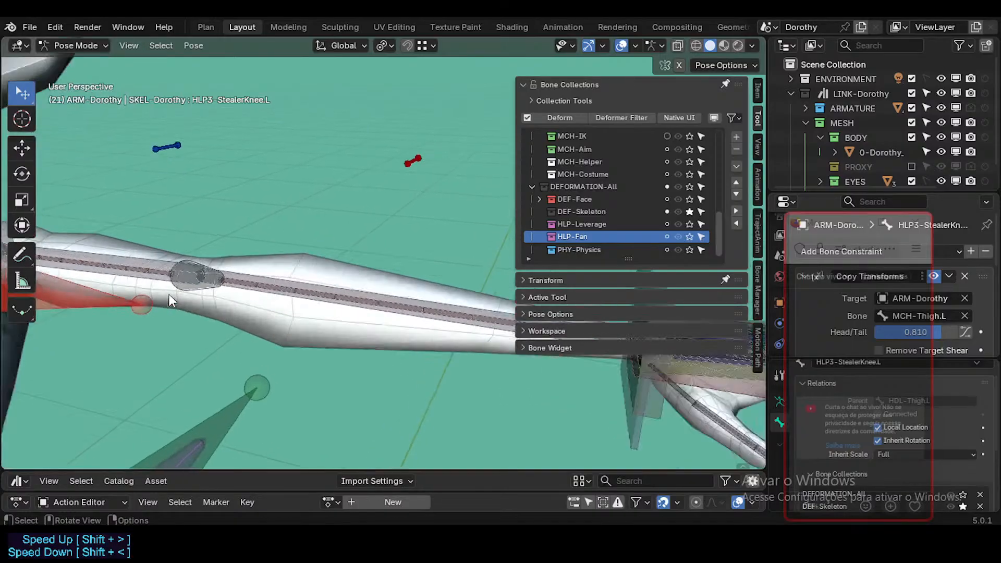
pyautogui.moveTo(183, 293); pyautogui.dragTo(362, 287, button='middle')
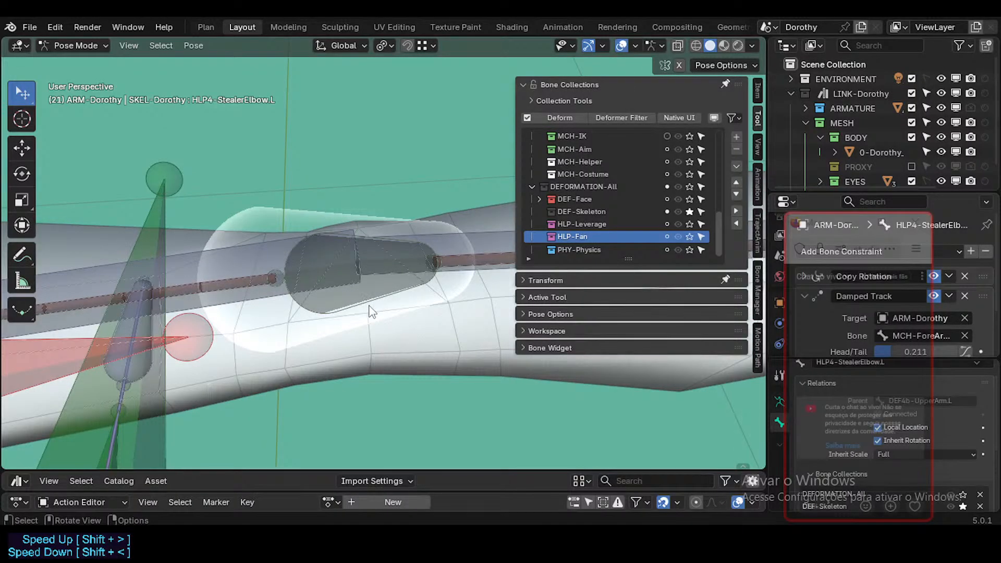
pyautogui.moveTo(430, 350); pyautogui.dragTo(358, 324, button='middle')
pyautogui.scroll(-8, 356, 325)
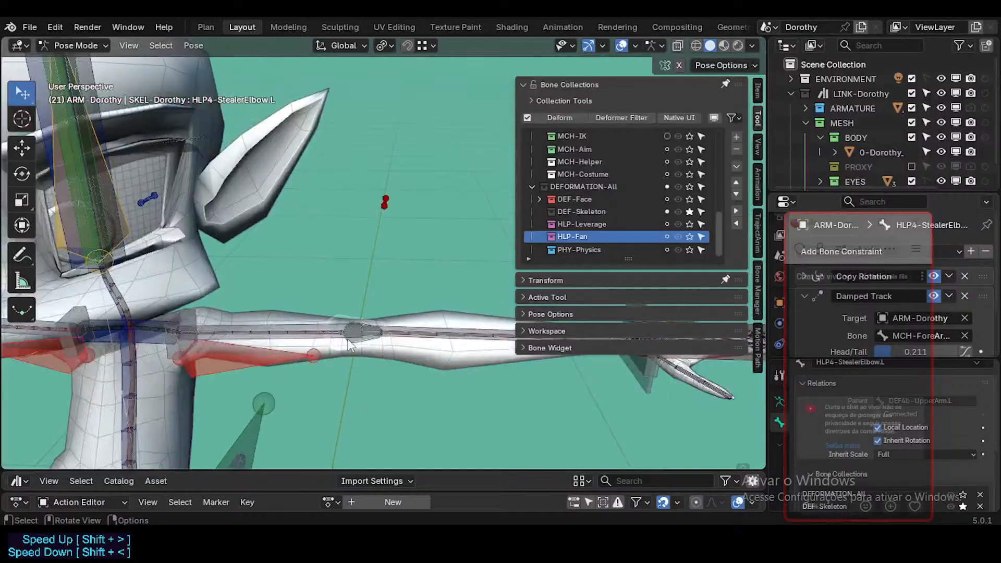
# Step: Try moving HLP4-StealerElbow.L at the left elbow and briefly view it in Edit Mode
pyautogui.keyDown('shift'); pyautogui.moveTo(331, 359); pyautogui.dragTo(355, 269, button='middle'); pyautogui.keyUp('shift')
pyautogui.keyDown('shift'); pyautogui.moveTo(379, 200); pyautogui.dragTo(343, 271, button='middle'); pyautogui.keyUp('shift')
pyautogui.scroll(6, 342, 271)
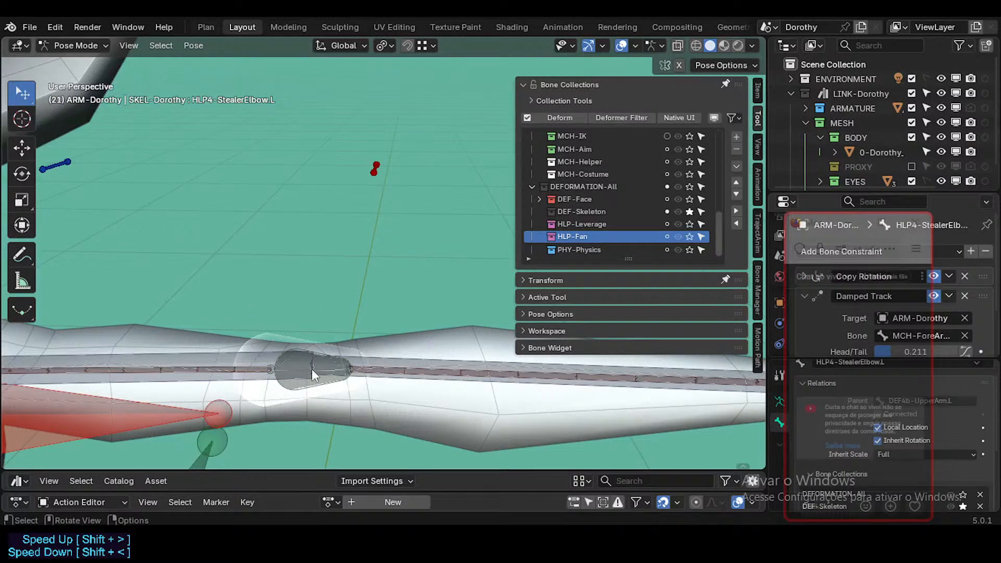
pyautogui.press('g')
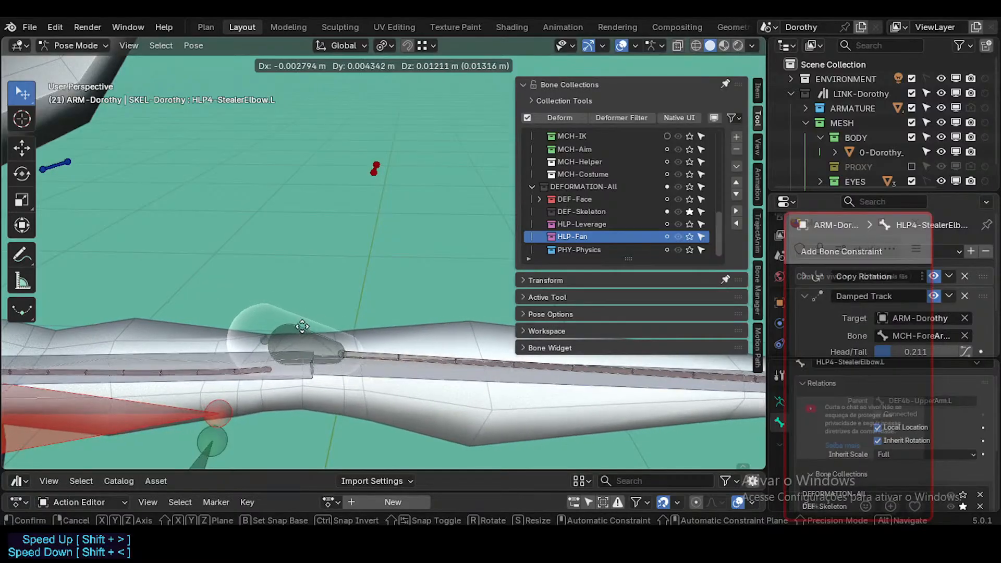
pyautogui.rightClick(299, 346)
pyautogui.press('Tab')
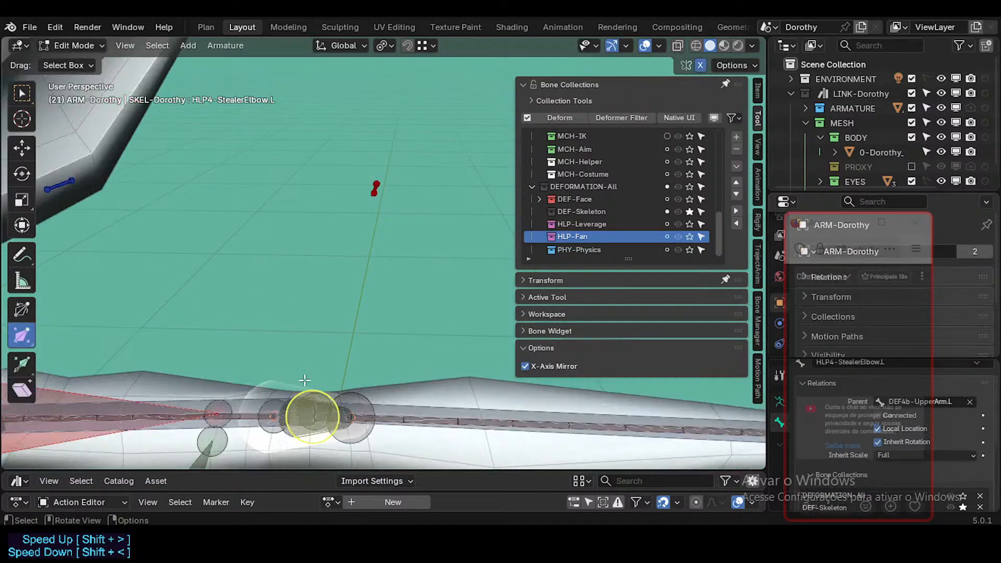
pyautogui.scroll(-3, 306, 384)
pyautogui.press('Tab')
# Step: Go back to the left leg and reselect HLP3-StealerKnee.L to compare it with the elbow helper
pyautogui.keyDown('shift'); pyautogui.moveTo(301, 413); pyautogui.dragTo(339, 260, button='middle'); pyautogui.keyUp('shift')
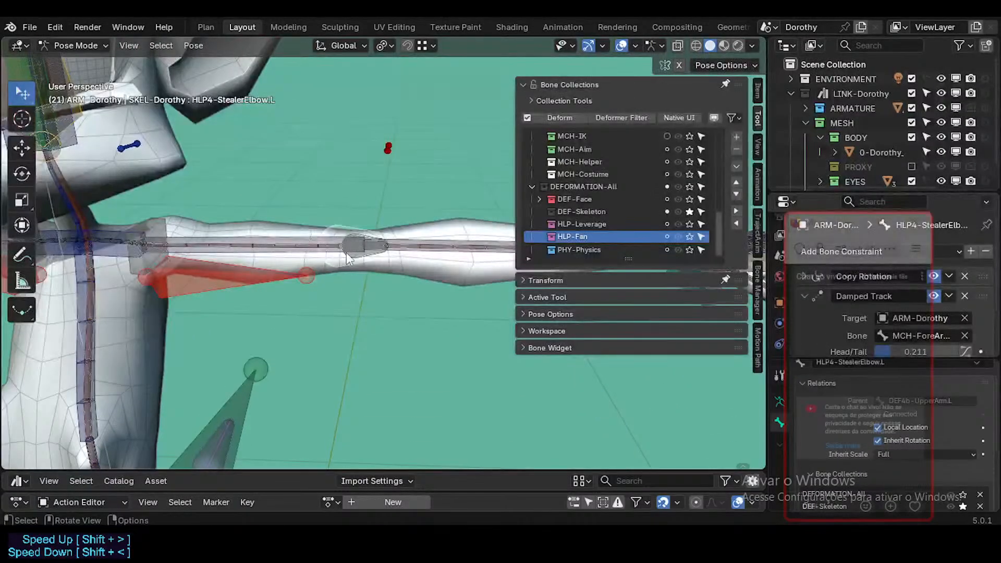
pyautogui.keyDown('shift'); pyautogui.moveTo(344, 313); pyautogui.dragTo(362, 218, button='middle'); pyautogui.keyUp('shift')
pyautogui.scroll(-3, 363, 218)
pyautogui.keyDown('shift'); pyautogui.moveTo(332, 364); pyautogui.dragTo(336, 293, button='middle'); pyautogui.keyUp('shift')
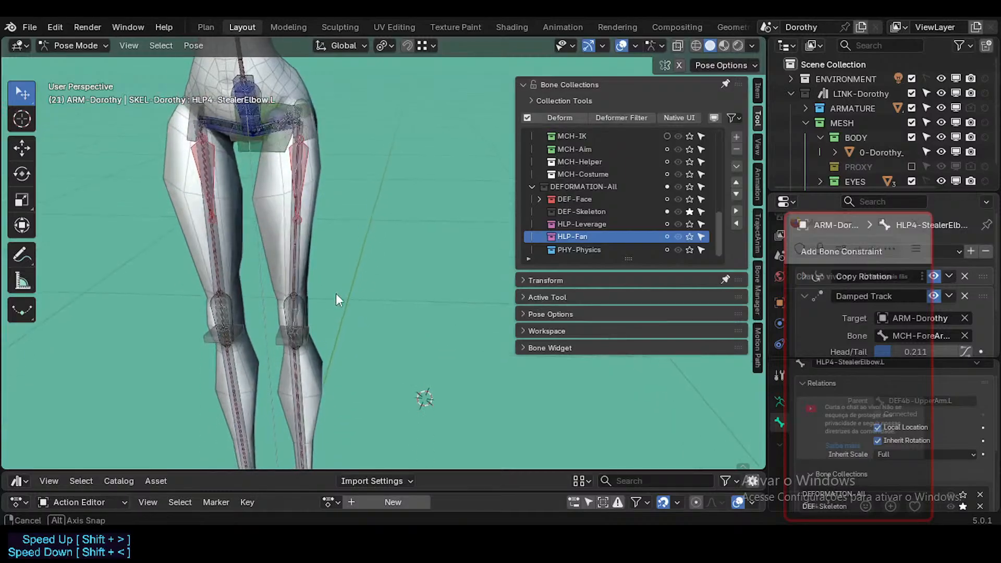
pyautogui.scroll(6, 327, 312)
pyautogui.click(268, 275)
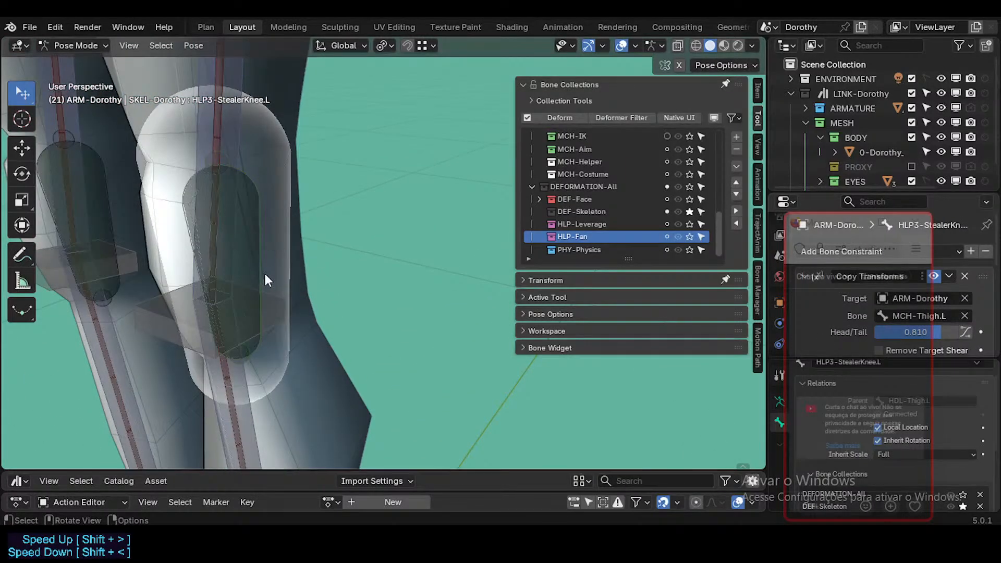
# Step: Examine the deform bones from the left knee up through the torso to the left shoulder and upper arm
pyautogui.scroll(-3, 282, 272)
pyautogui.moveTo(267, 276); pyautogui.dragTo(300, 319, button='middle')
pyautogui.keyDown('shift'); pyautogui.moveTo(304, 209); pyautogui.dragTo(235, 236, button='middle'); pyautogui.keyUp('shift')
pyautogui.scroll(-3, 250, 213)
pyautogui.keyDown('shift'); pyautogui.moveTo(292, 144); pyautogui.dragTo(292, 333, button='middle'); pyautogui.keyUp('shift')
pyautogui.moveTo(292, 334); pyautogui.dragTo(320, 339, button='middle')
pyautogui.scroll(2, 321, 273)
pyautogui.keyDown('shift'); pyautogui.moveTo(220, 241); pyautogui.dragTo(245, 319, button='middle'); pyautogui.keyUp('shift')
pyautogui.keyDown('shift'); pyautogui.moveTo(340, 320); pyautogui.dragTo(506, 328, button='middle'); pyautogui.keyUp('shift')
pyautogui.keyDown('shift'); pyautogui.moveTo(261, 299); pyautogui.dragTo(292, 277, button='middle'); pyautogui.keyUp('shift')
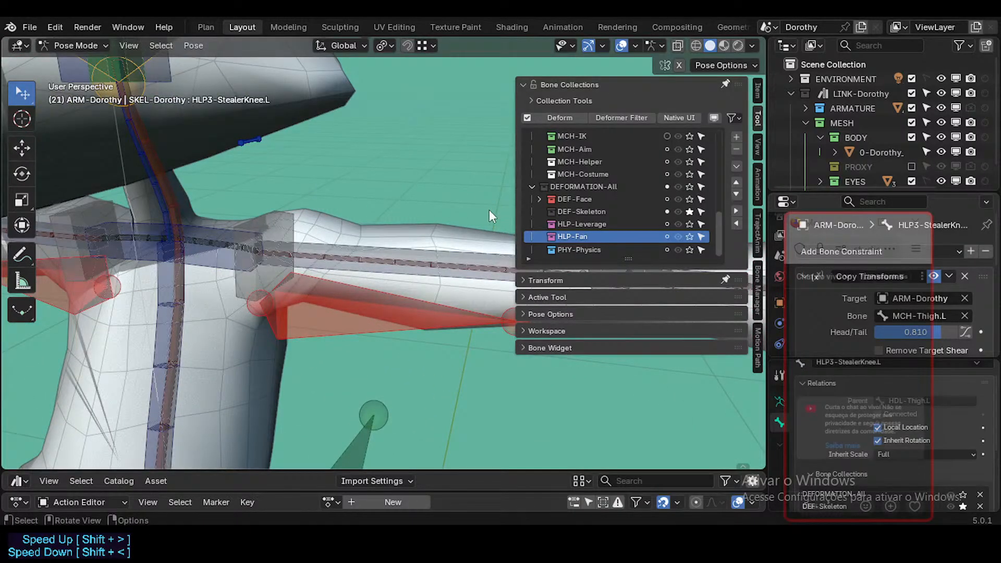
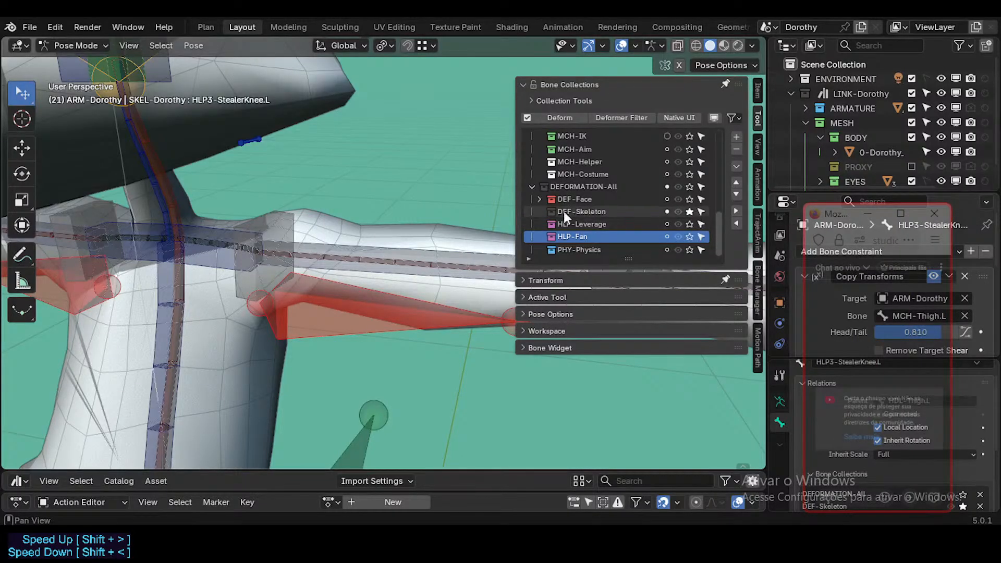
# Step: Turn off solo for DEF-Skeleton, and temporarily isolate DEF-Face and DEFORMATION-All to inspect their bones
pyautogui.scroll(-7, 411, 261)
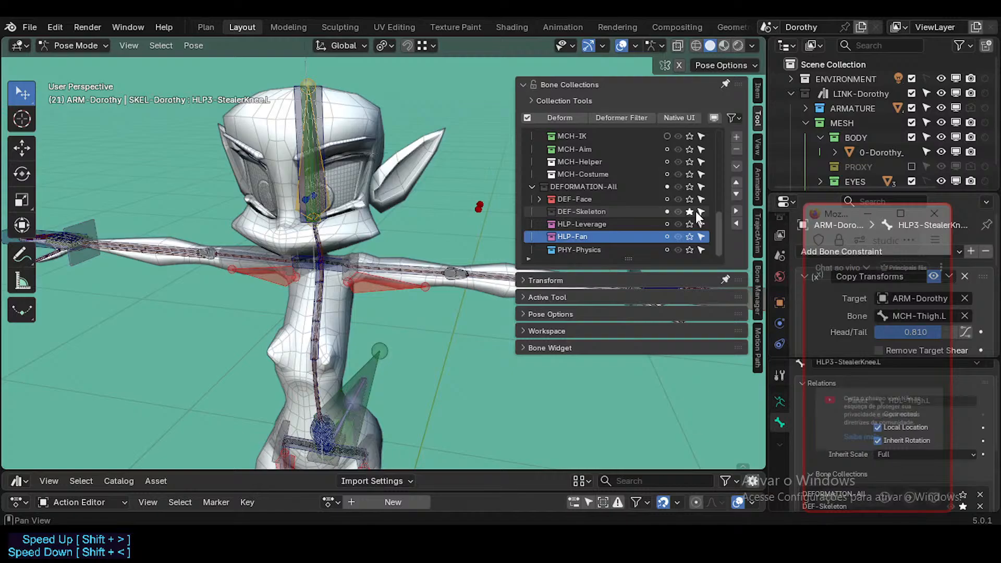
pyautogui.click(690, 212)
pyautogui.click(688, 199)
pyautogui.moveTo(396, 196); pyautogui.dragTo(368, 185, button='middle')
pyautogui.scroll(1, 368, 185)
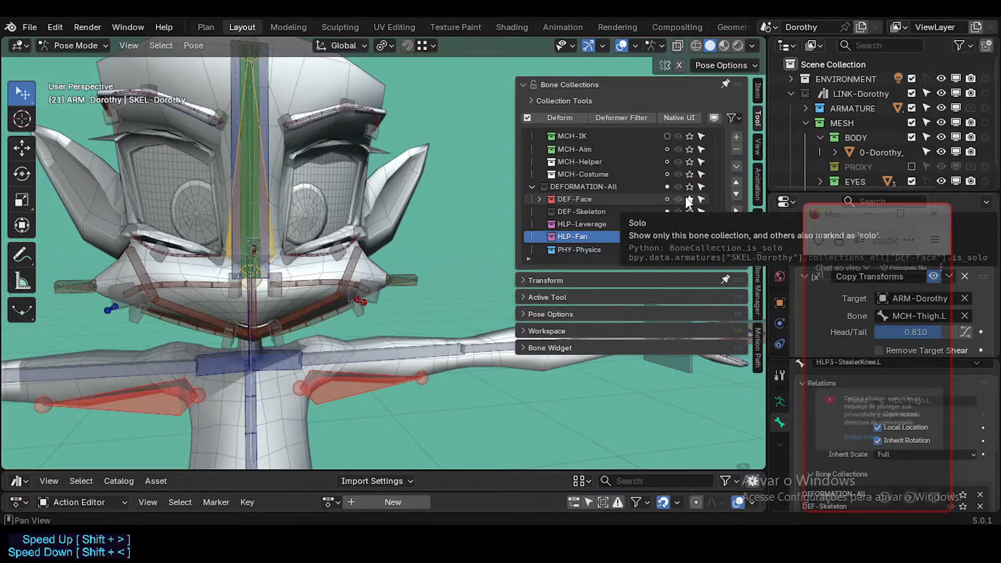
pyautogui.click(688, 199)
pyautogui.click(692, 187)
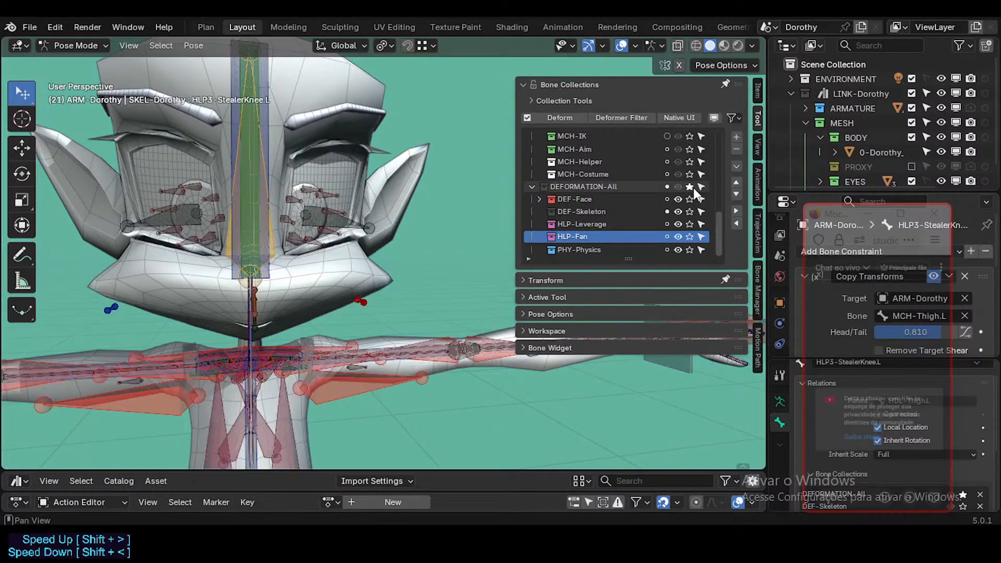
pyautogui.click(692, 187)
# Step: Look through the sub-collections of DEF-Face and collapse the DEFORMATION-All group
pyautogui.click(539, 198)
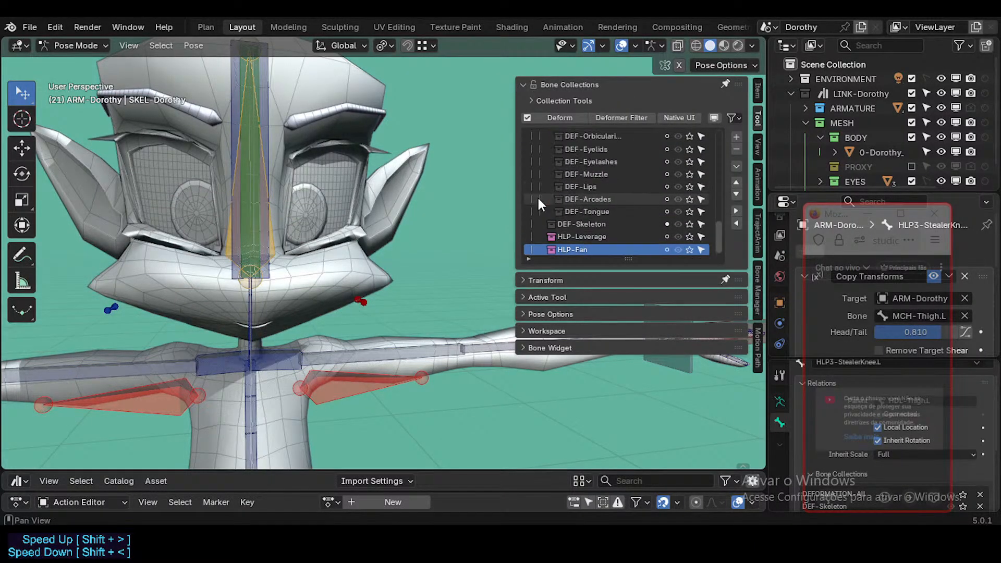
pyautogui.scroll(5, 599, 238)
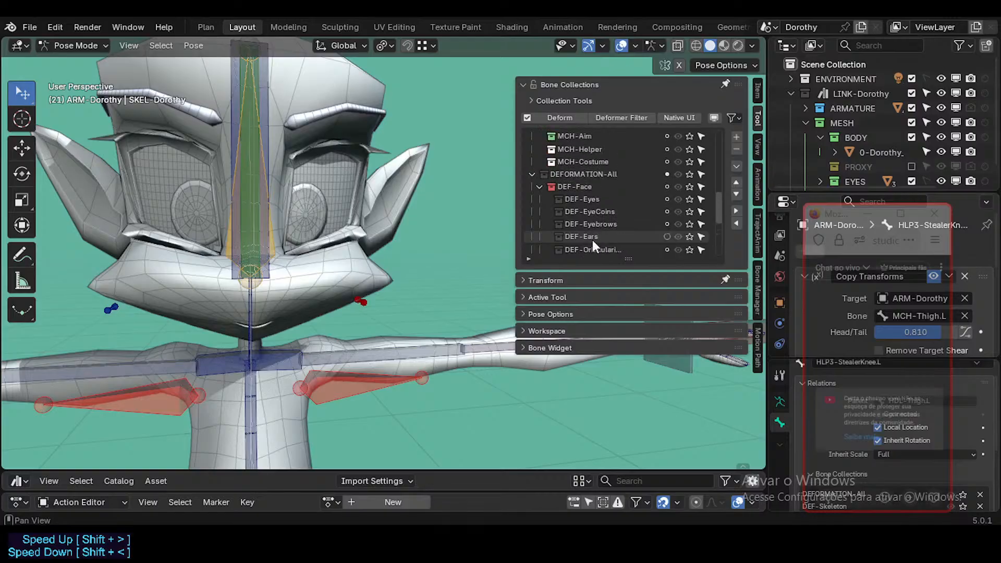
pyautogui.click(535, 212)
pyautogui.click(532, 200)
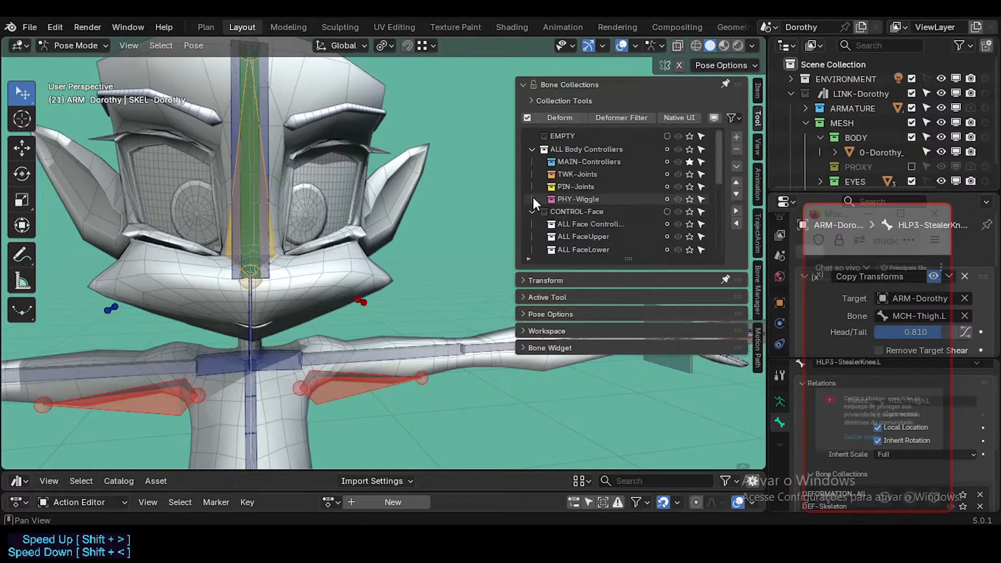
# Step: Set CONTROL-Face and all its sub-collections to solo, from ALL Face Controllers through XTR-Face
pyautogui.scroll(-3, 646, 224)
pyautogui.scroll(1, 644, 217)
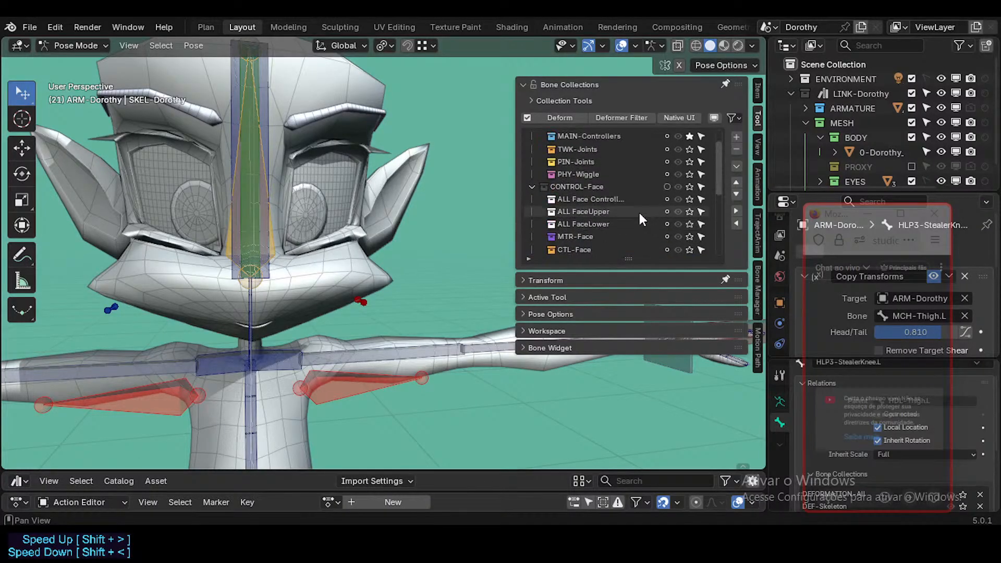
pyautogui.moveTo(718, 163)
pyautogui.mouseDown()
pyautogui.moveTo(715, 218)
pyautogui.moveTo(713, 177)
pyautogui.mouseUp()
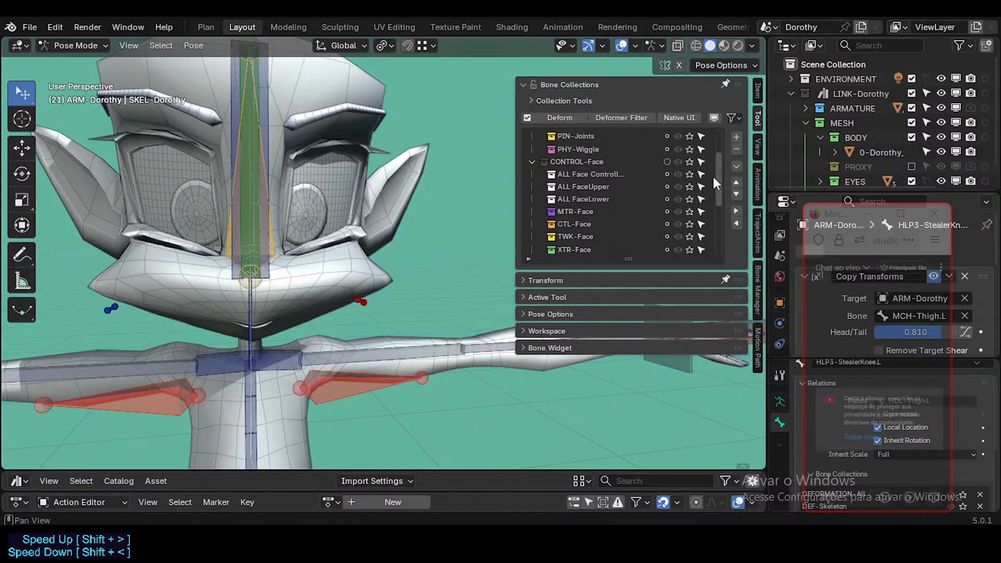
pyautogui.click(574, 173)
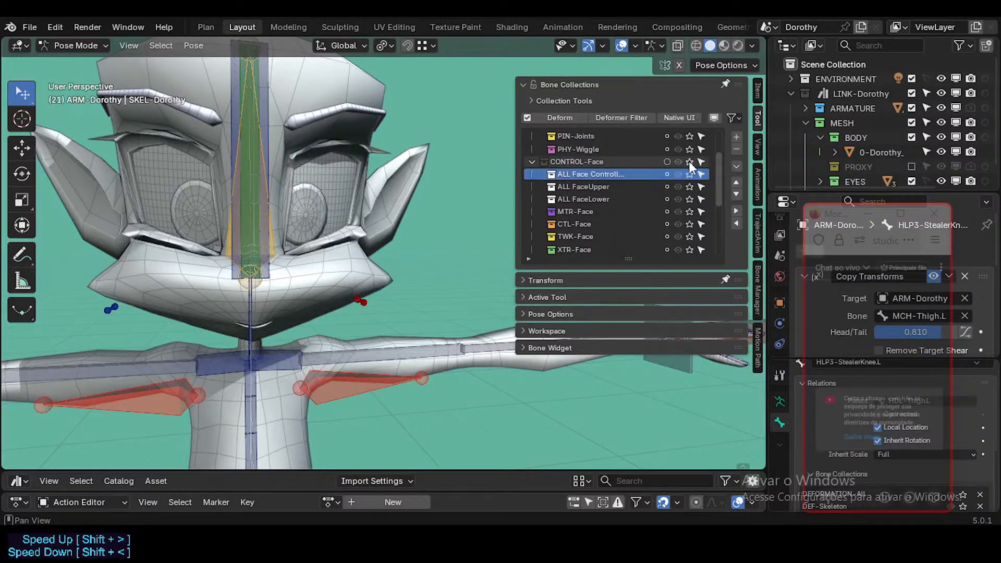
pyautogui.click(690, 161)
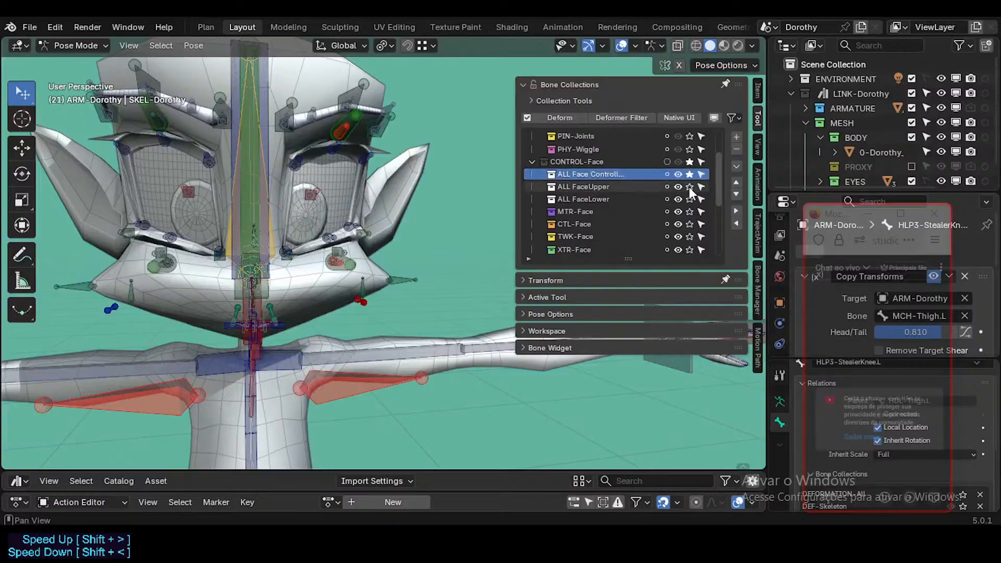
pyautogui.click(689, 186)
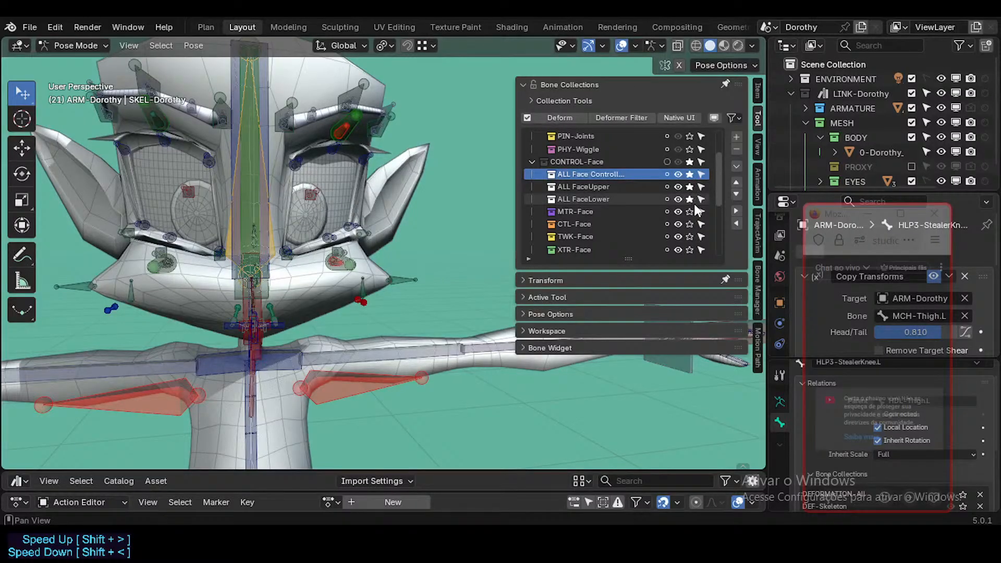
pyautogui.click(689, 199)
pyautogui.scroll(-2, 692, 193)
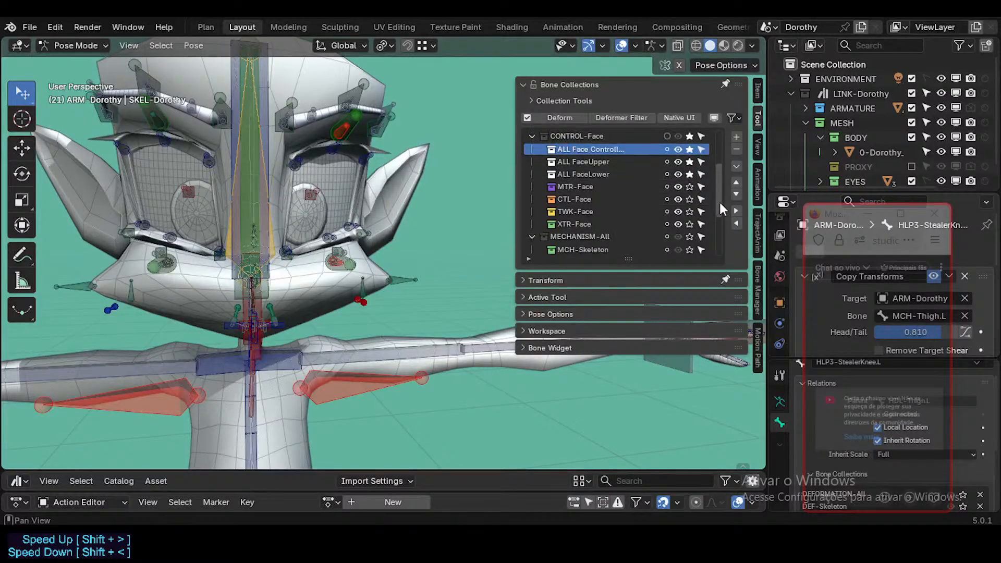
pyautogui.click(689, 199)
pyautogui.click(689, 211)
pyautogui.click(689, 224)
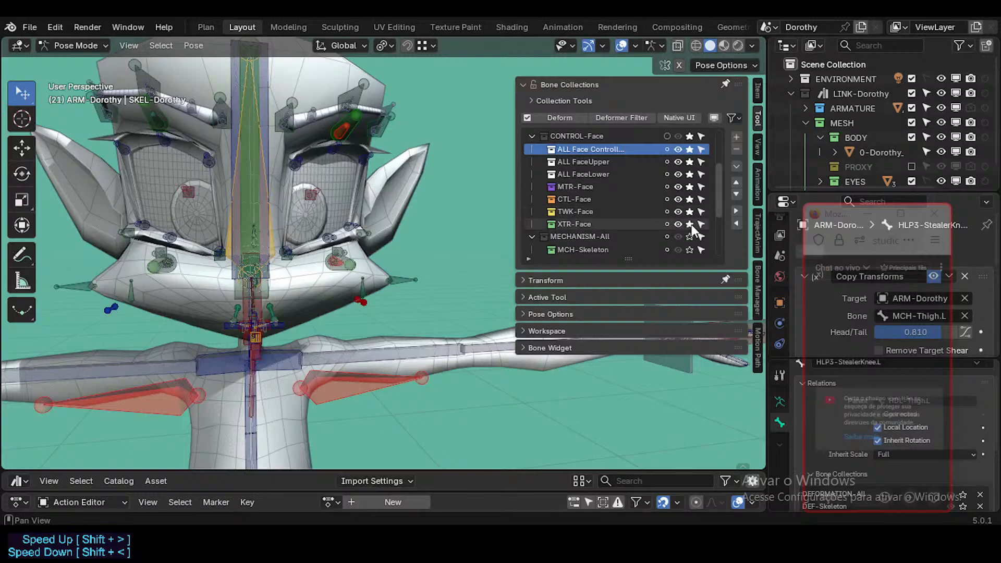
# Step: Inspect the full-body controllers, select CTL-Thigh.L and look through the whole bone collections list
pyautogui.moveTo(471, 224); pyautogui.dragTo(375, 334, button='middle')
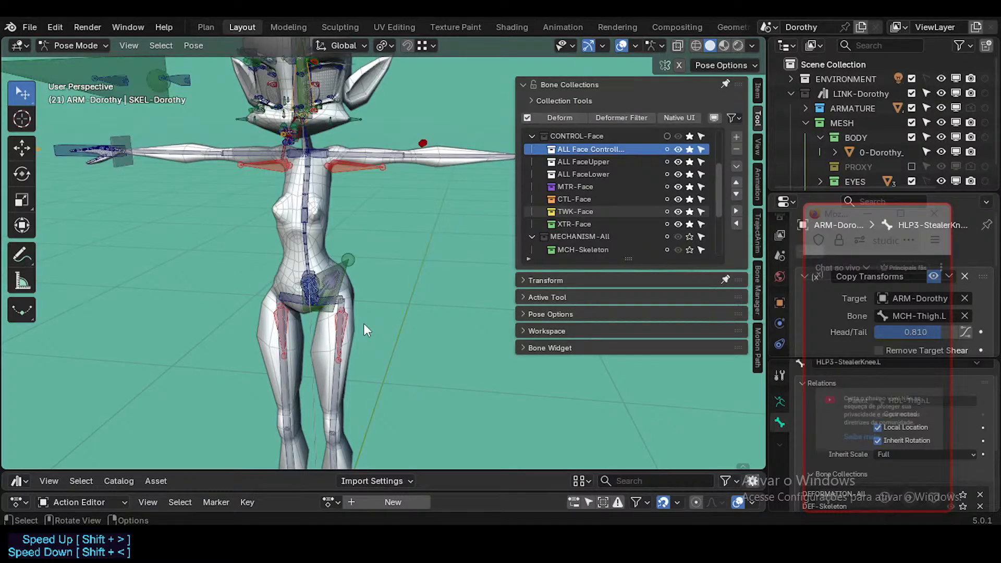
pyautogui.scroll(-4, 364, 323)
pyautogui.moveTo(364, 323); pyautogui.dragTo(284, 282, button='middle')
pyautogui.scroll(4, 361, 320)
pyautogui.scroll(3, 283, 282)
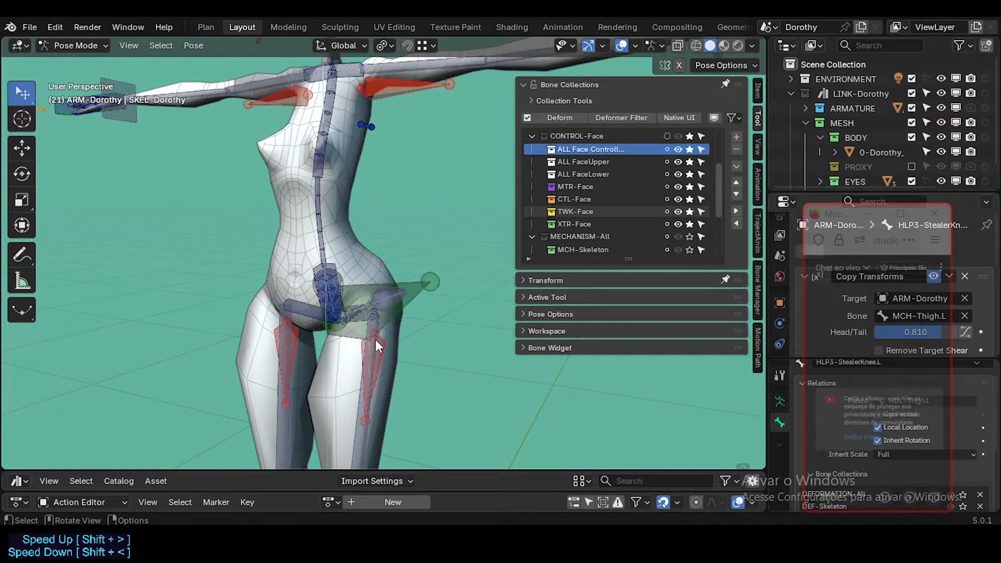
pyautogui.click(346, 434)
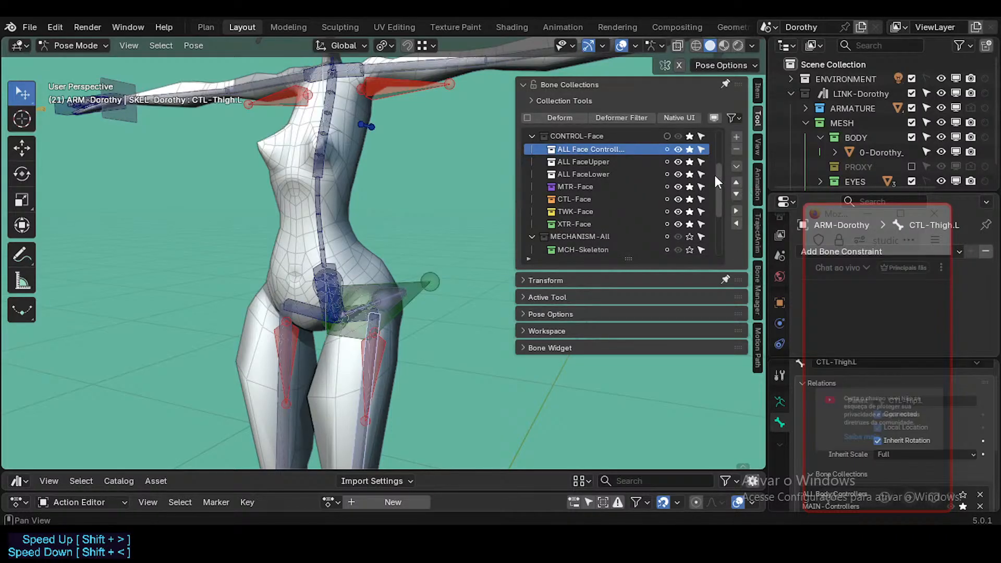
pyautogui.scroll(-7, 717, 180)
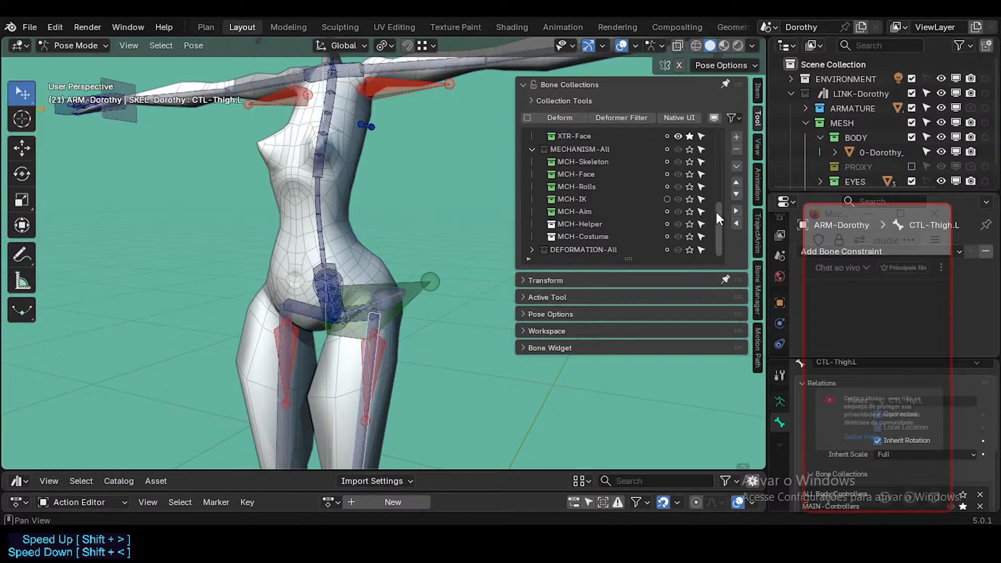
pyautogui.moveTo(716, 213); pyautogui.dragTo(713, 125)
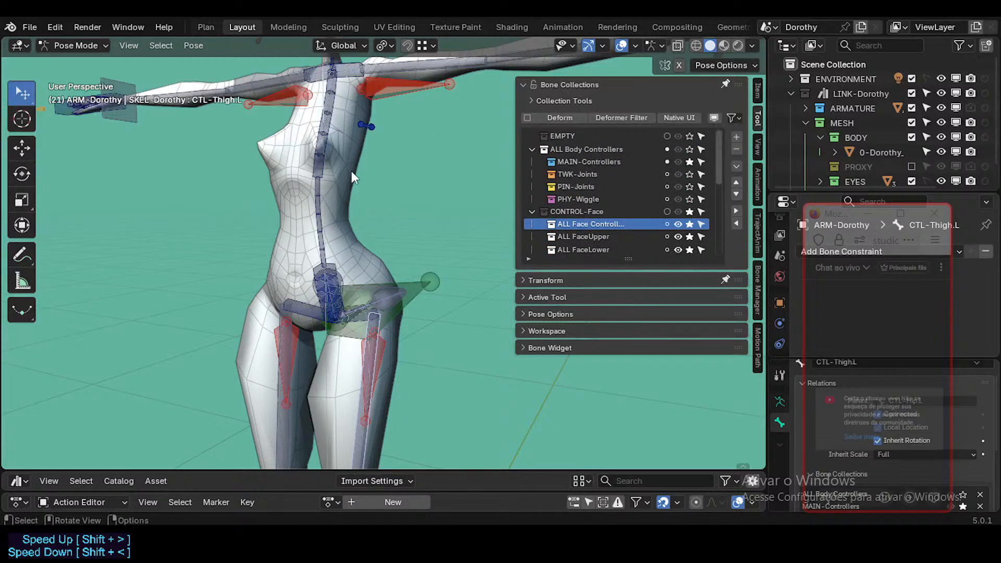
# Step: Select CTL-Chest, make TWK-Joints the active bone collection and examine the controllers along the left arm
pyautogui.click(318, 123)
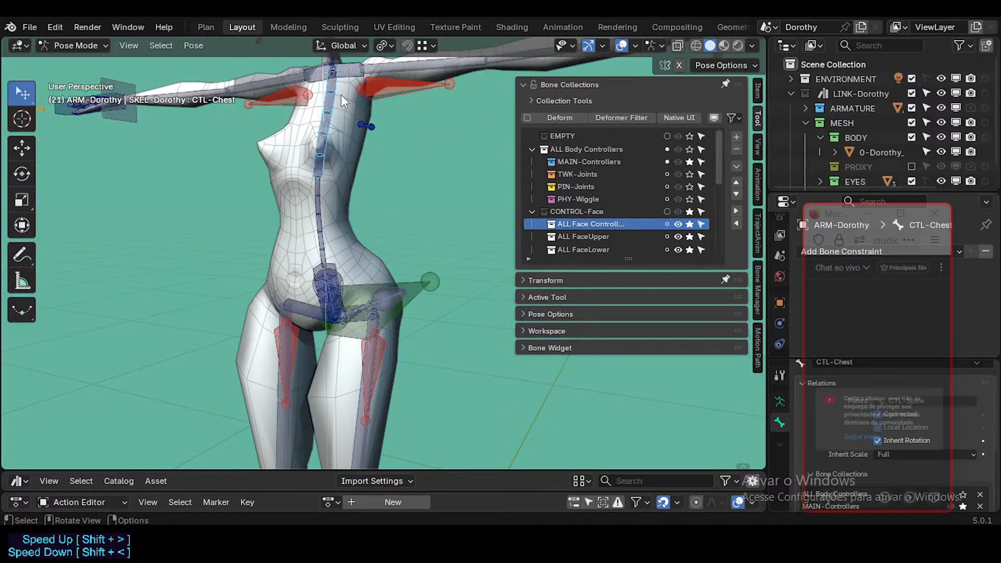
pyautogui.keyDown('shift'); pyautogui.moveTo(341, 95); pyautogui.dragTo(503, 212, button='middle'); pyautogui.keyUp('shift')
pyautogui.keyDown('shift'); pyautogui.moveTo(363, 182); pyautogui.dragTo(392, 264, button='middle'); pyautogui.keyUp('shift')
pyautogui.keyDown('shift'); pyautogui.moveTo(443, 206); pyautogui.dragTo(374, 217, button='middle'); pyautogui.keyUp('shift')
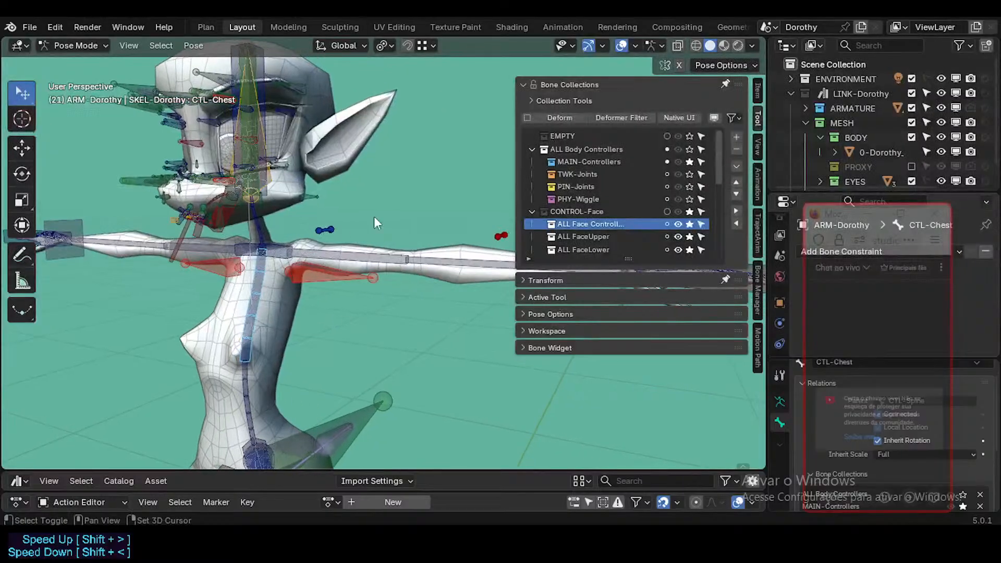
pyautogui.click(598, 172)
pyautogui.keyDown('shift'); pyautogui.moveTo(435, 224); pyautogui.dragTo(380, 224, button='middle'); pyautogui.keyUp('shift')
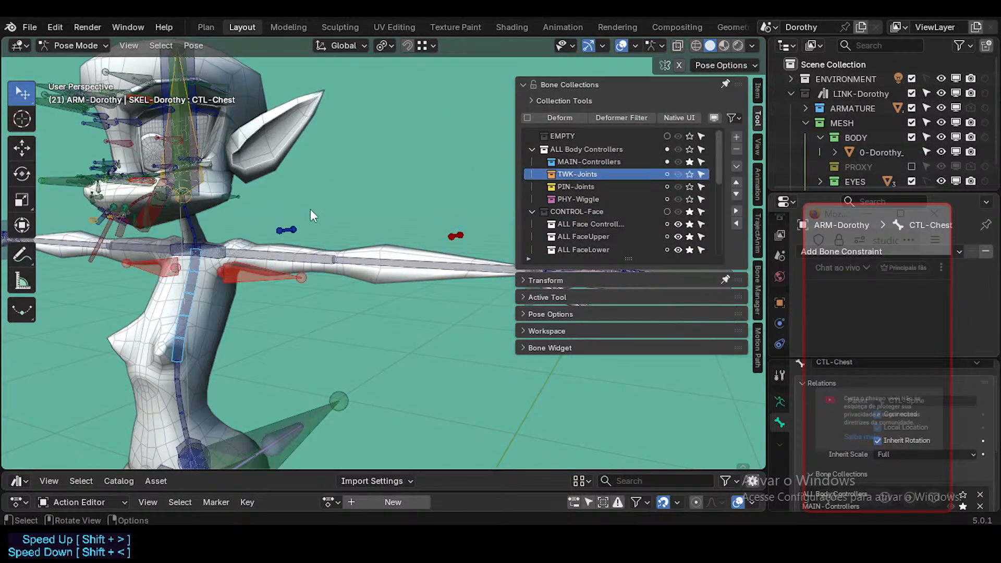
pyautogui.moveTo(310, 209); pyautogui.dragTo(283, 243, button='middle')
pyautogui.scroll(2, 418, 279)
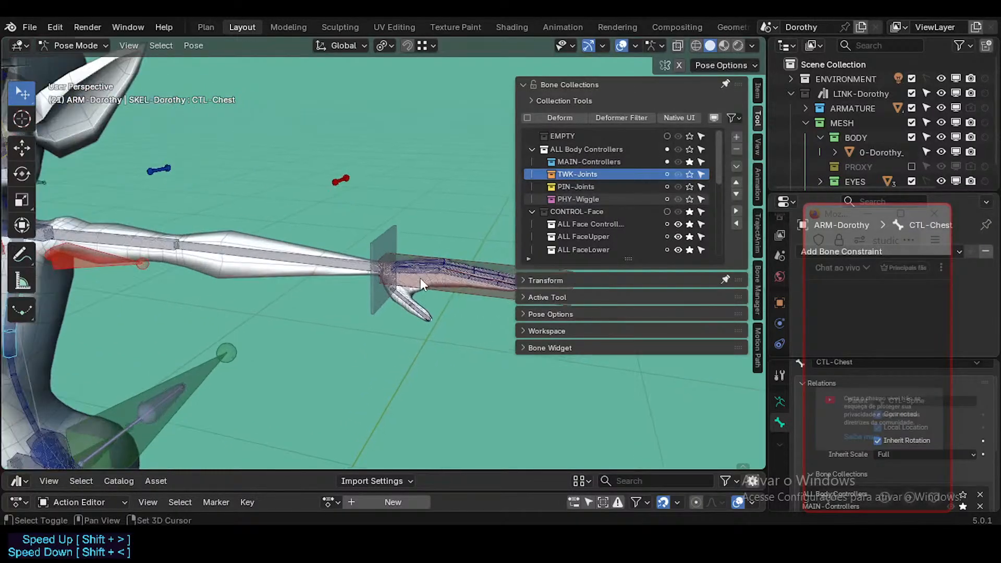
# Step: Solo the TWK-Joints bone collection alone by removing the solo from MAIN-Controllers, CONTROL-Face and all face sub-collections
pyautogui.keyDown('shift'); pyautogui.moveTo(420, 278); pyautogui.dragTo(345, 283, button='middle'); pyautogui.keyUp('shift')
pyautogui.click(690, 176)
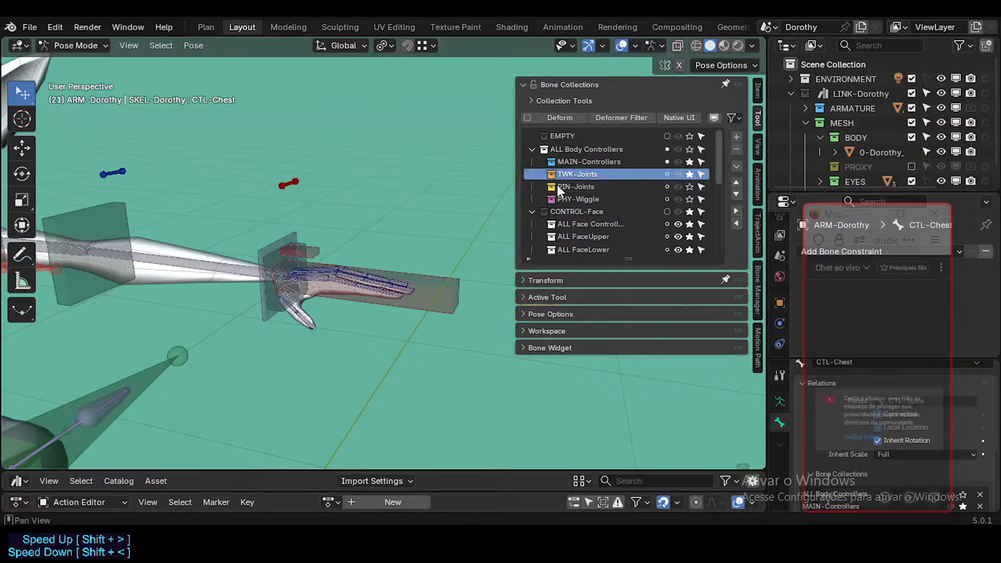
pyautogui.scroll(-3, 253, 290)
pyautogui.moveTo(252, 289); pyautogui.dragTo(413, 196, button='middle')
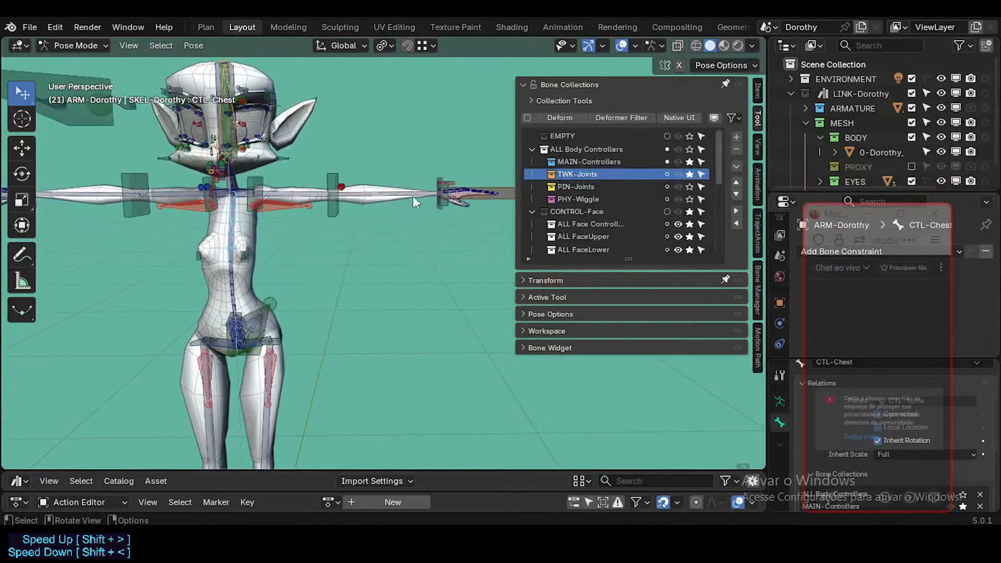
pyautogui.click(690, 162)
pyautogui.click(690, 213)
pyautogui.click(690, 225)
pyautogui.click(690, 238)
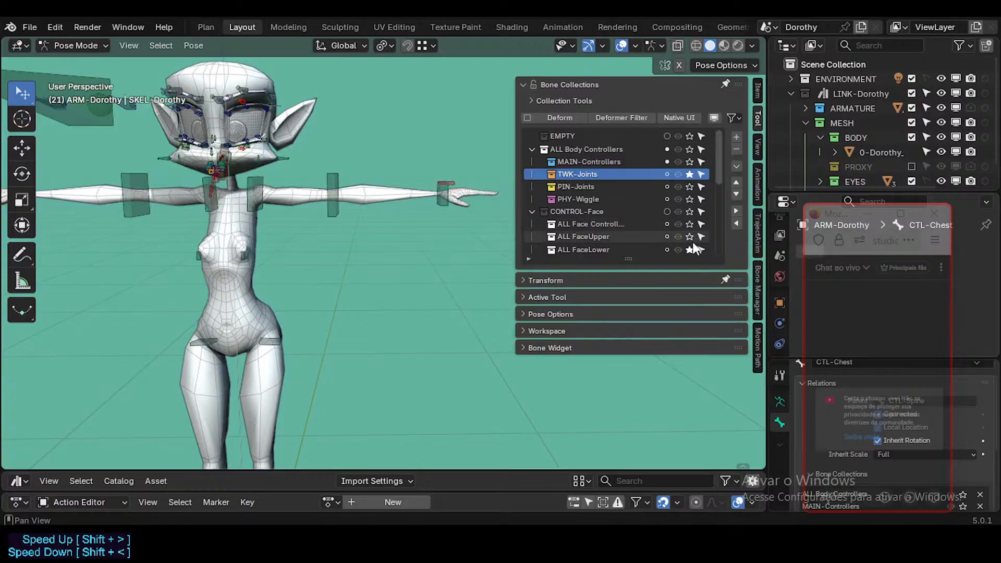
pyautogui.scroll(-4, 690, 238)
pyautogui.moveTo(690, 202); pyautogui.dragTo(723, 149)
pyautogui.scroll(-9, 684, 238)
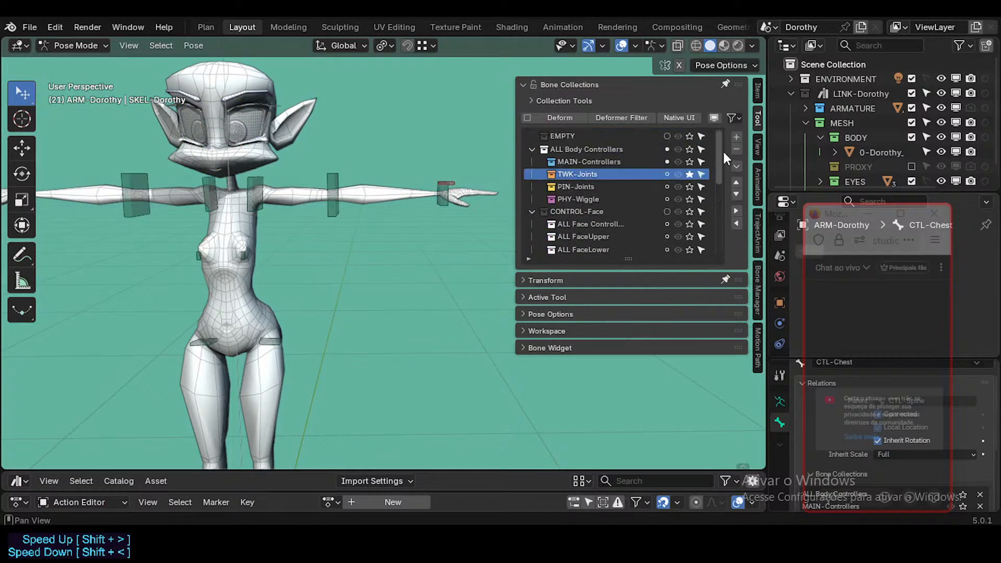
# Step: Examine the TWK-Joints controllers on the torso, the left arm and the left hand
pyautogui.moveTo(417, 233); pyautogui.dragTo(368, 256, button='middle')
pyautogui.scroll(1, 368, 256)
pyautogui.scroll(3, 368, 257)
pyautogui.moveTo(324, 264); pyautogui.dragTo(259, 281, button='middle')
pyautogui.keyDown('shift'); pyautogui.moveTo(155, 177); pyautogui.dragTo(212, 241, button='middle'); pyautogui.keyUp('shift')
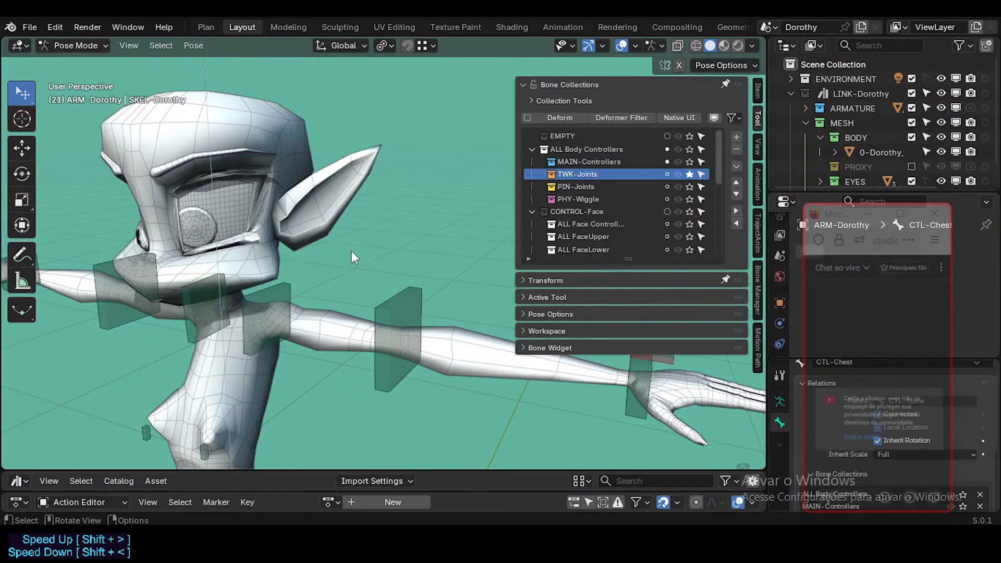
pyautogui.keyDown('shift'); pyautogui.moveTo(348, 271); pyautogui.dragTo(403, 269, button='middle'); pyautogui.keyUp('shift')
pyautogui.keyDown('shift'); pyautogui.moveTo(388, 264); pyautogui.dragTo(231, 263, button='middle'); pyautogui.keyUp('shift')
pyautogui.scroll(2, 327, 282)
pyautogui.moveTo(327, 282); pyautogui.dragTo(362, 301, button='middle')
# Step: Temporarily solo PIN-Joints to check its elbow controllers, and look over the tweak joints on the arm and shoulders
pyautogui.click(691, 186)
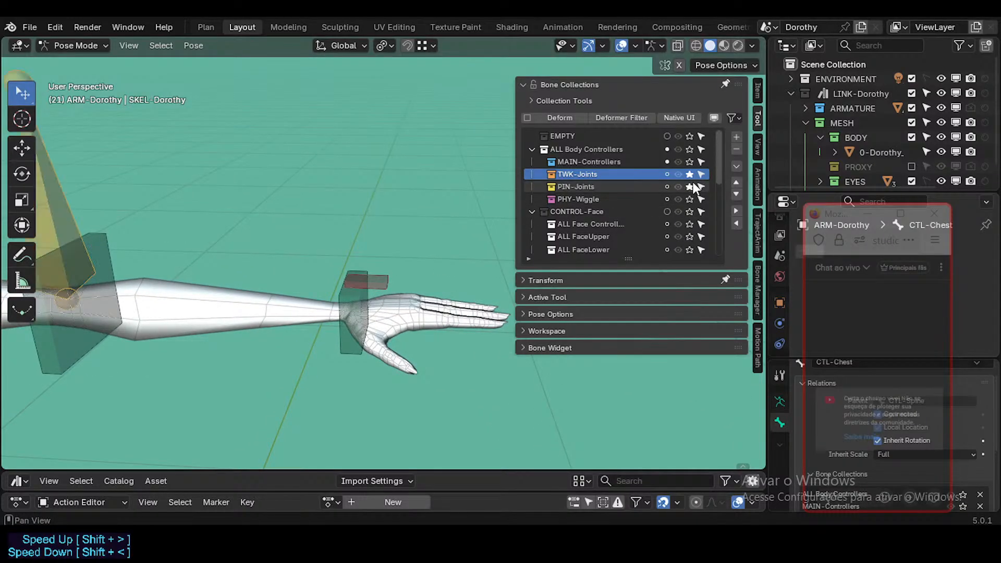
pyautogui.click(691, 186)
pyautogui.keyDown('shift'); pyautogui.moveTo(135, 271); pyautogui.dragTo(445, 271, button='middle'); pyautogui.keyUp('shift')
pyautogui.scroll(-3, 196, 248)
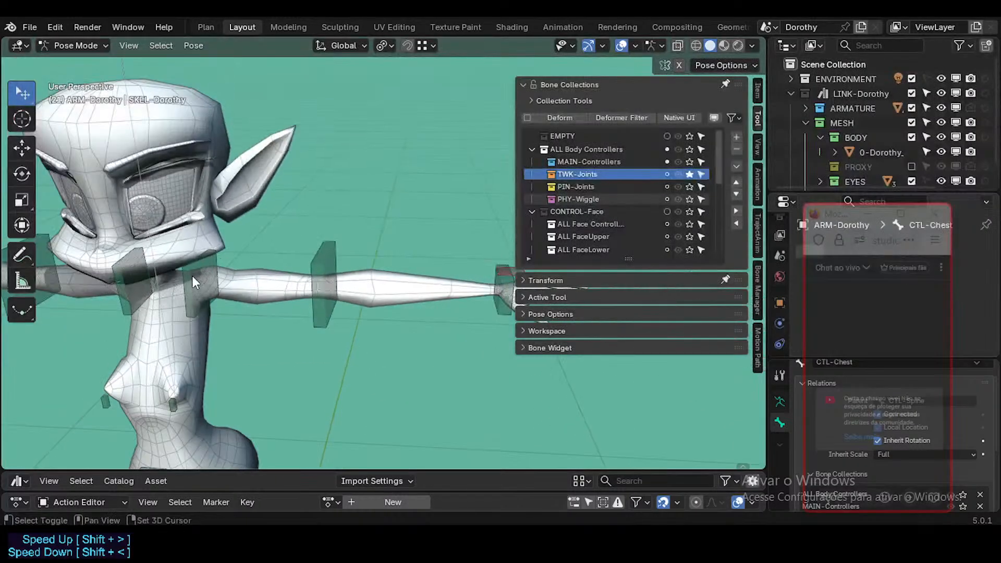
pyautogui.keyDown('shift'); pyautogui.moveTo(196, 248); pyautogui.dragTo(348, 279, button='middle'); pyautogui.keyUp('shift')
pyautogui.moveTo(266, 237); pyautogui.dragTo(185, 243, button='middle')
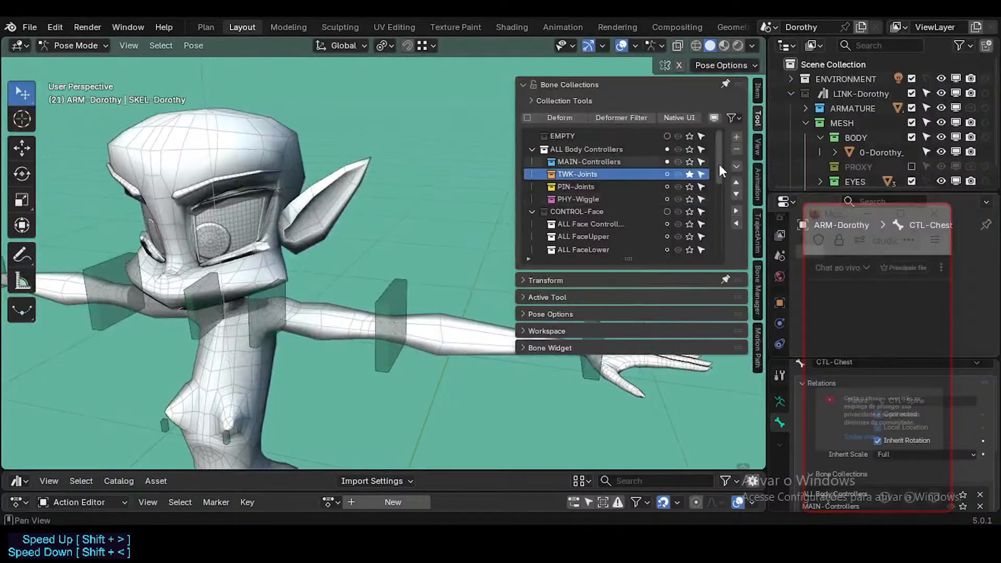
# Step: Compare MAIN-Controllers with the tweak joints by soloing it, and clear the solo from both MAIN-Controllers and TWK-Joints
pyautogui.click(691, 162)
pyautogui.moveTo(393, 232); pyautogui.dragTo(319, 251, button='middle')
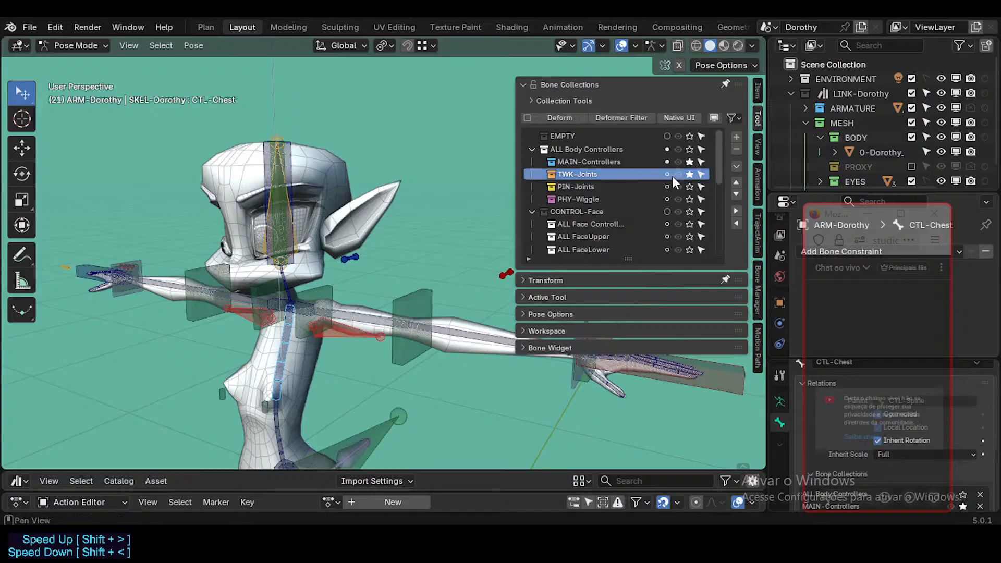
pyautogui.click(689, 161)
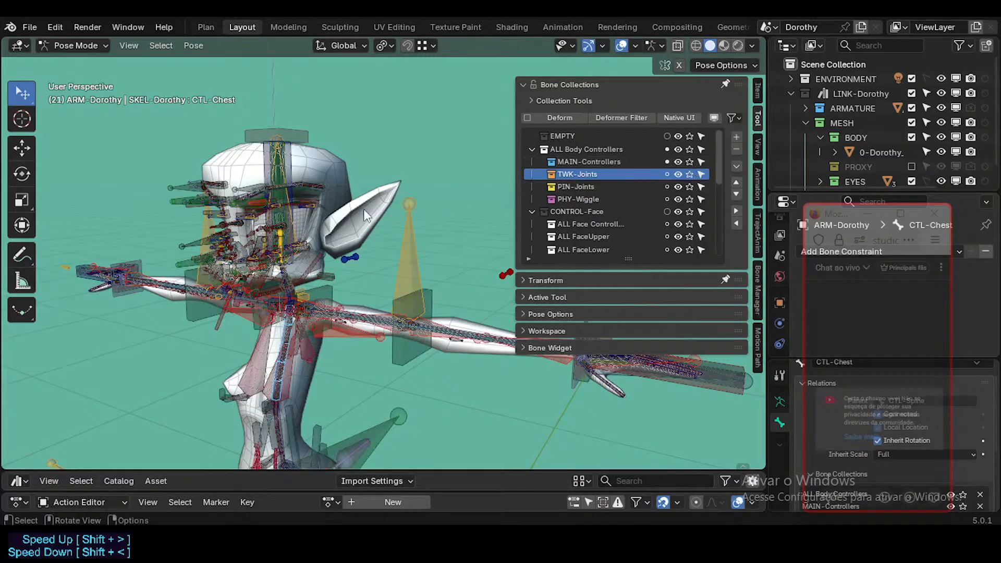
pyautogui.moveTo(292, 229); pyautogui.dragTo(125, 241, button='middle')
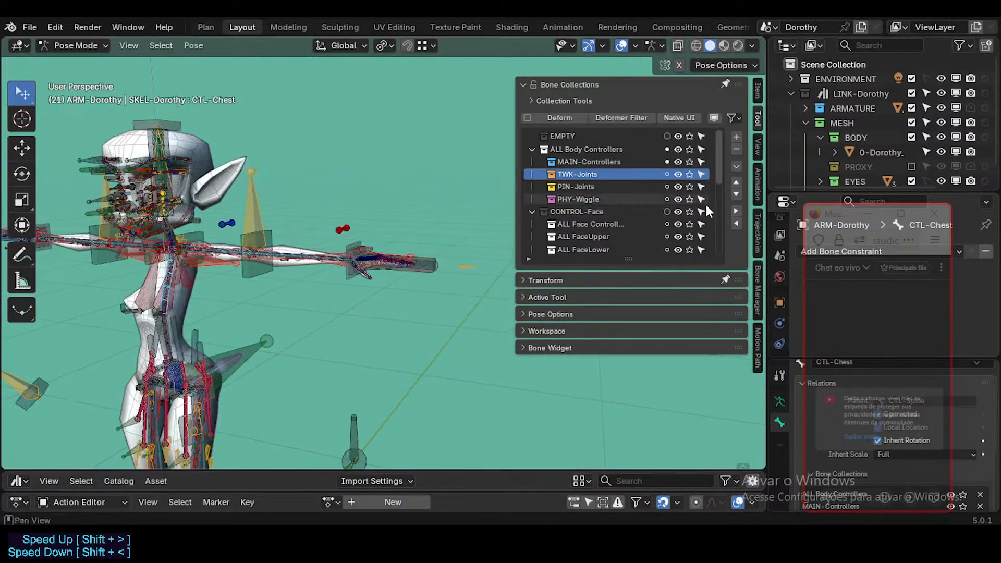
pyautogui.moveTo(719, 169)
pyautogui.mouseDown()
pyautogui.moveTo(719, 255)
pyautogui.moveTo(718, 160)
pyautogui.mouseUp()
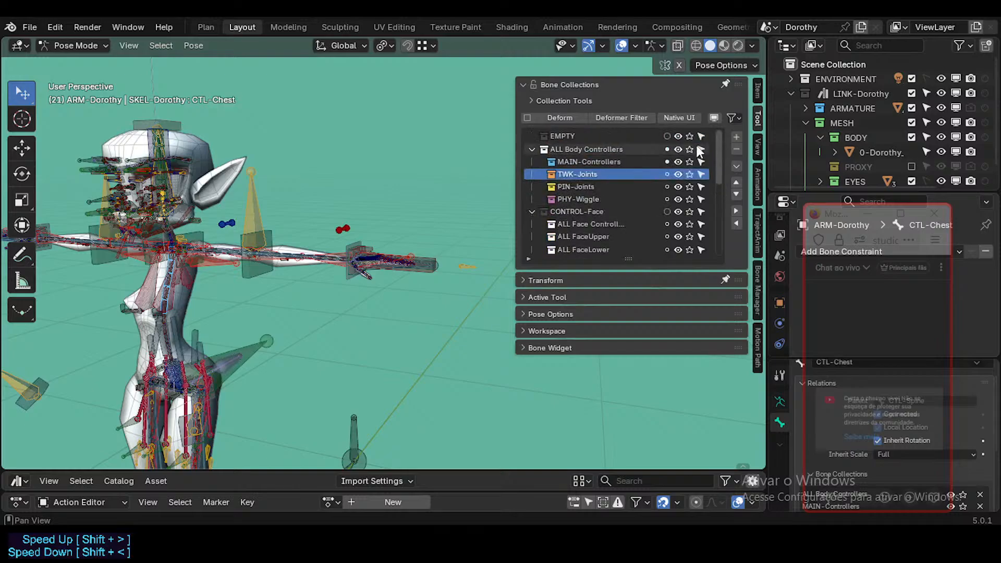
pyautogui.moveTo(292, 271); pyautogui.dragTo(349, 343, button='middle')
# Step: Select the ROOT-RigScaler and PROPS bones in turn and inspect the constraint, relations and collection settings of PROPS
pyautogui.click(353, 361)
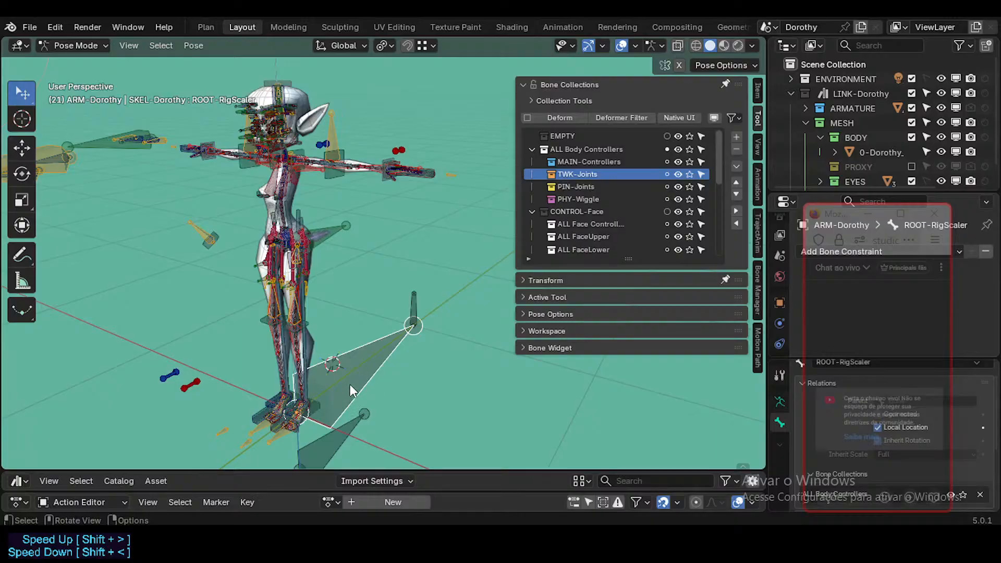
pyautogui.click(416, 296)
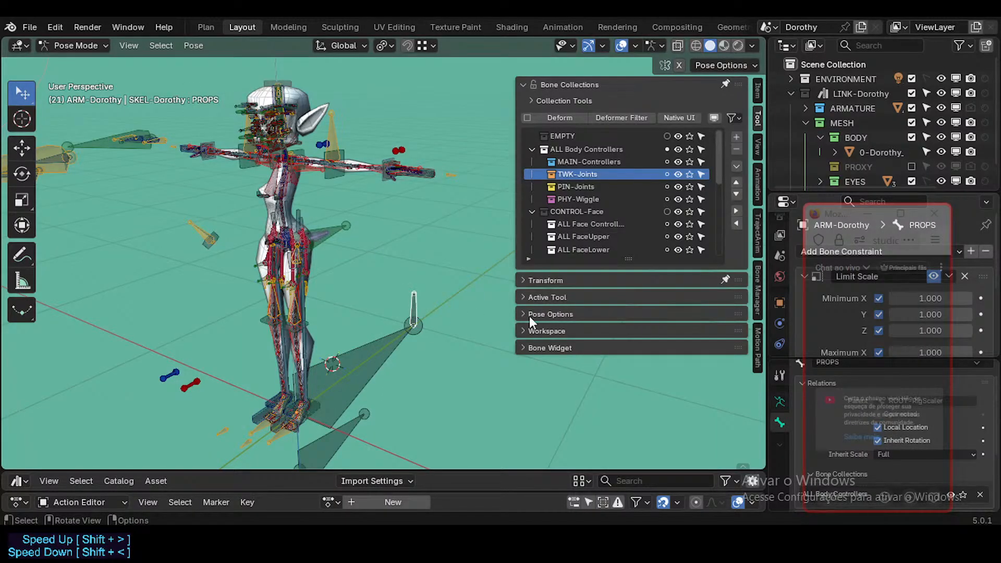
pyautogui.moveTo(837, 218); pyautogui.dragTo(615, 173)
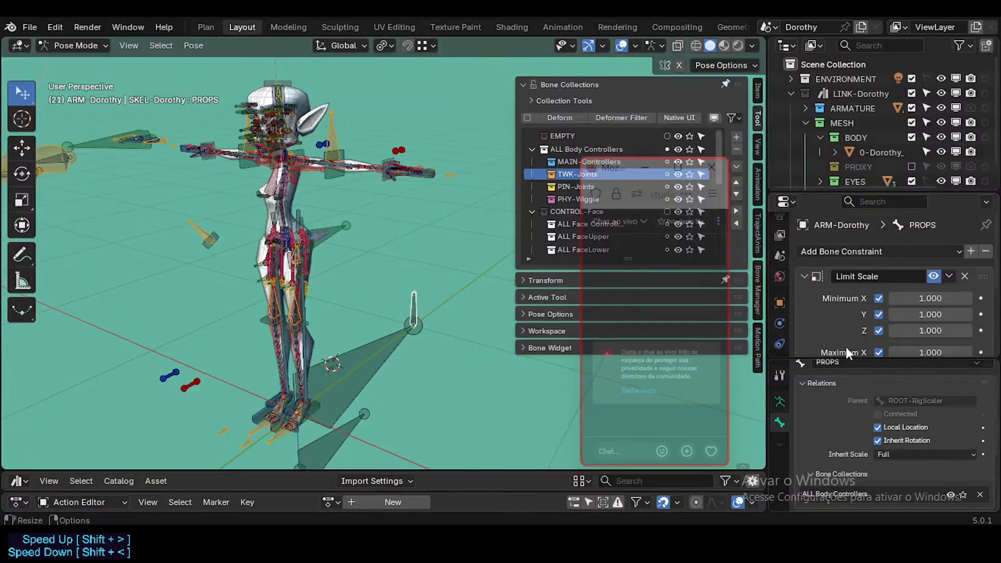
pyautogui.scroll(-4, 887, 452)
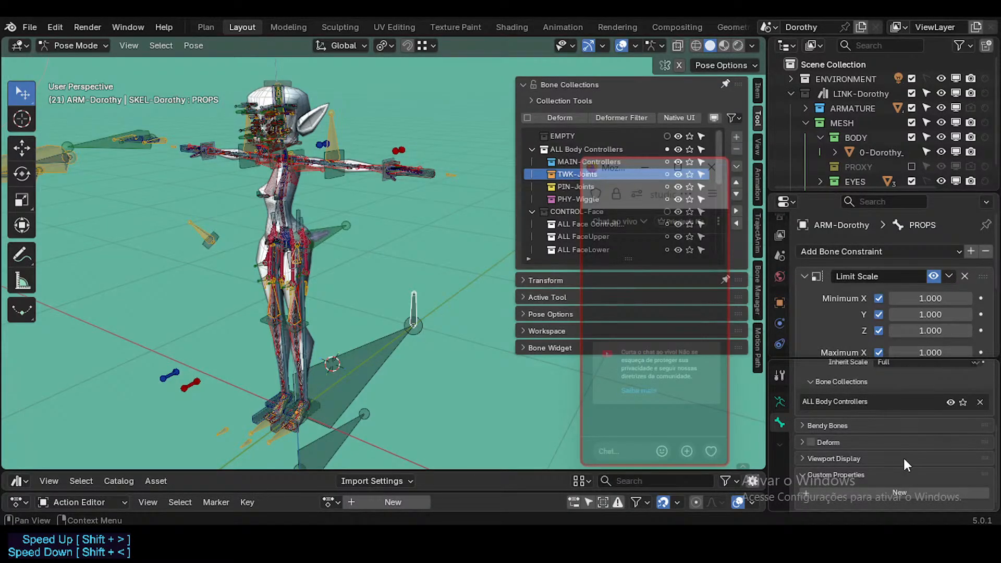
pyautogui.scroll(3, 902, 458)
pyautogui.scroll(-3, 903, 459)
pyautogui.scroll(2, 903, 456)
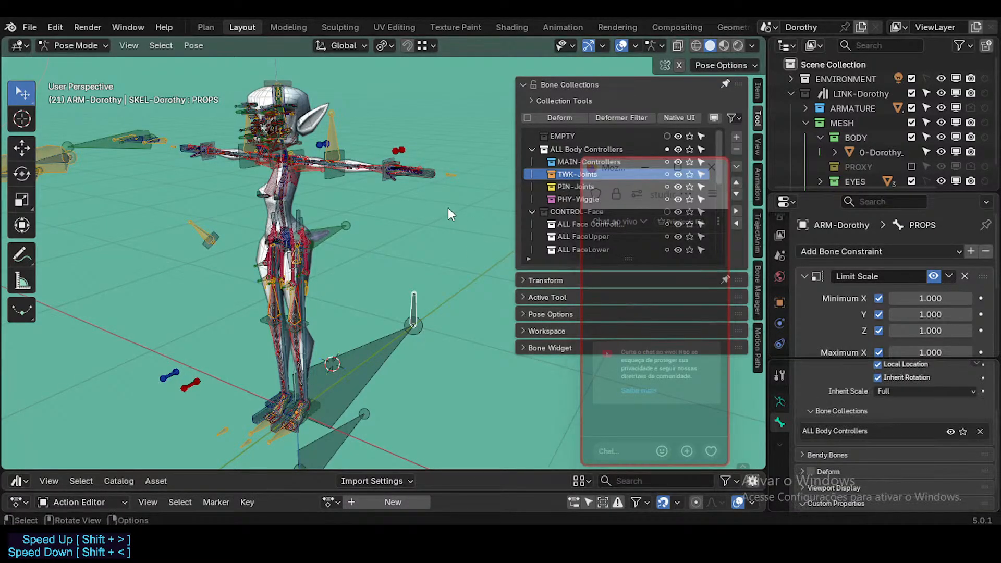
pyautogui.scroll(2, 385, 331)
pyautogui.click(416, 315)
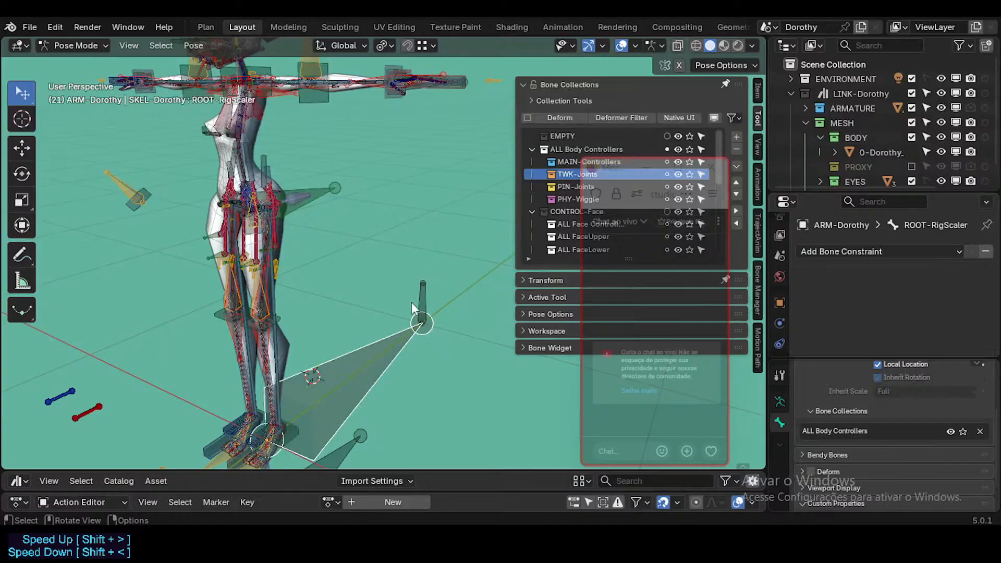
pyautogui.click(421, 301)
pyautogui.moveTo(614, 172); pyautogui.dragTo(744, 147)
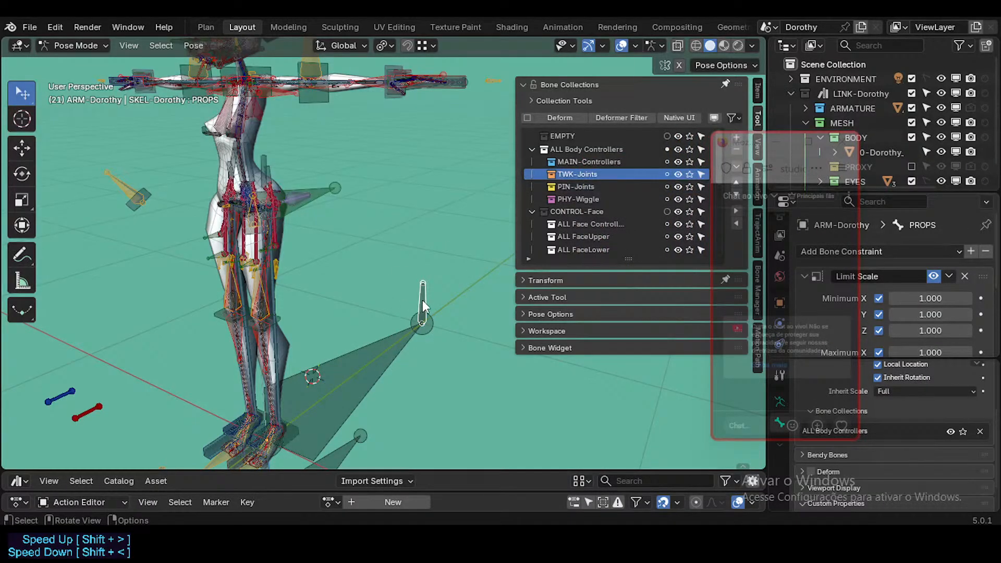
# Step: Delete the GP-Floor bone beneath the character's feet in Edit Mode
pyautogui.click(359, 365)
pyautogui.keyDown('shift'); pyautogui.click(426, 298); pyautogui.keyUp('shift')
pyautogui.keyDown('shift'); pyautogui.moveTo(361, 435); pyautogui.dragTo(375, 353, button='middle'); pyautogui.keyUp('shift')
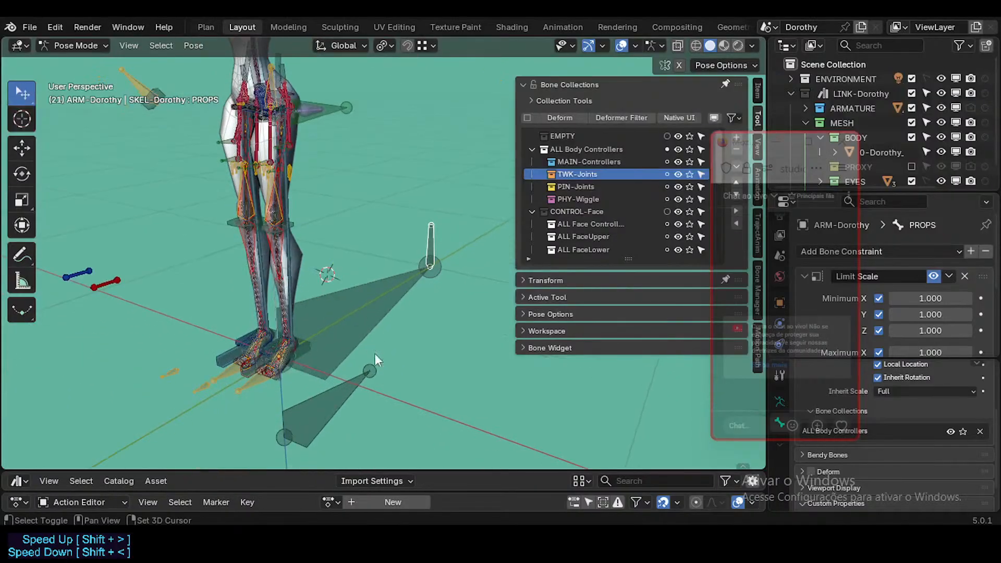
pyautogui.click(361, 390)
pyautogui.press('Tab')
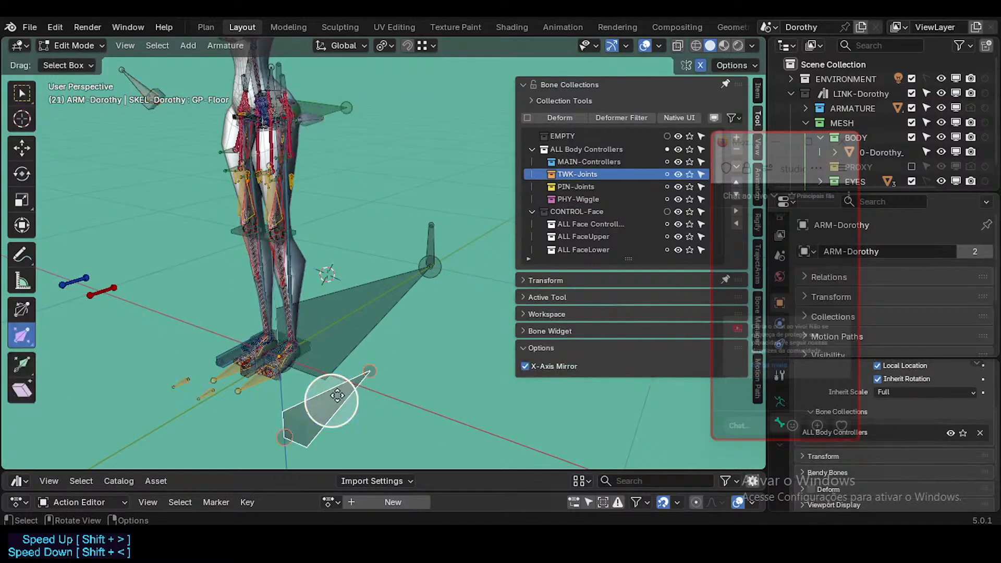
pyautogui.press('x')
pyautogui.click(342, 398)
# Step: Select all bones except ROOT-RigScaler and PROPS, review them along with the bone collections list, and clear the selection
pyautogui.click(364, 313)
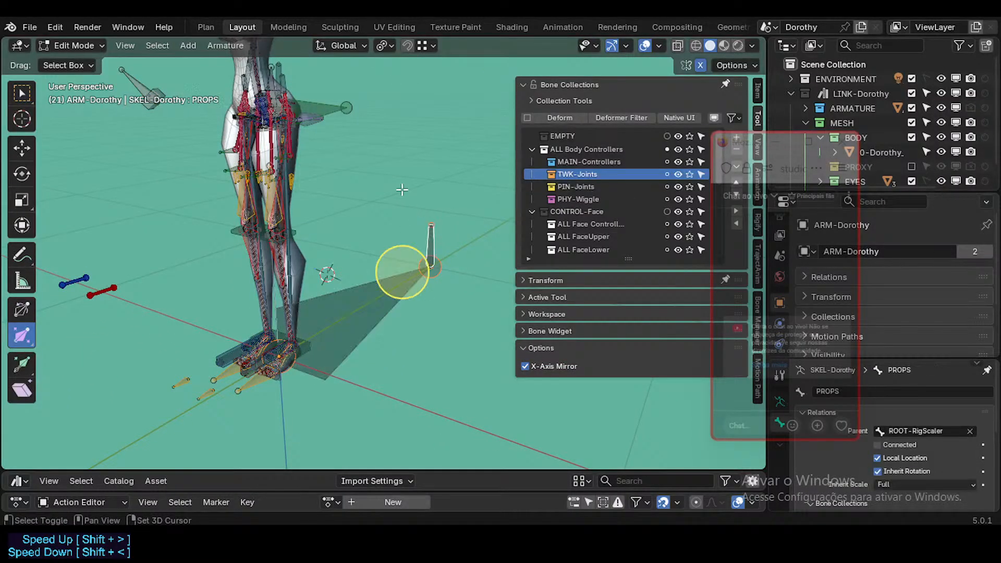
pyautogui.scroll(-3, 387, 291)
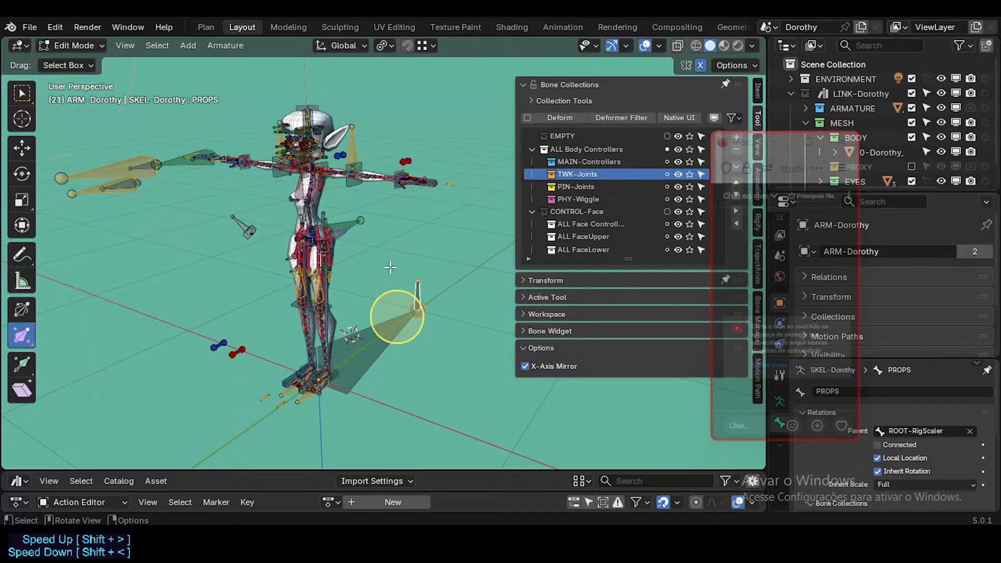
pyautogui.press('a')
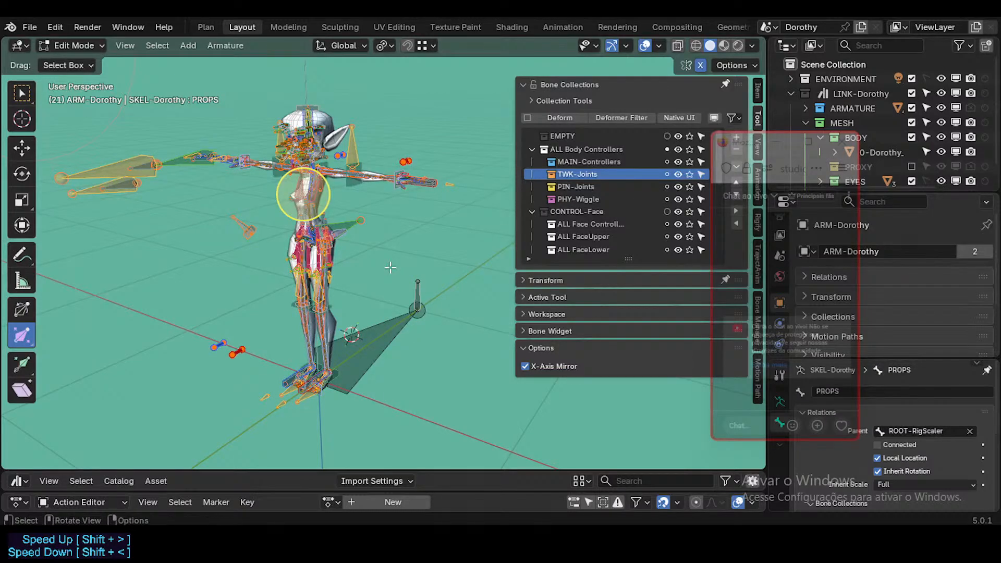
pyautogui.moveTo(390, 268); pyautogui.dragTo(334, 241, button='middle')
pyautogui.keyDown('shift'); pyautogui.moveTo(337, 179); pyautogui.dragTo(323, 302, button='middle'); pyautogui.keyUp('shift')
pyautogui.scroll(1, 385, 250)
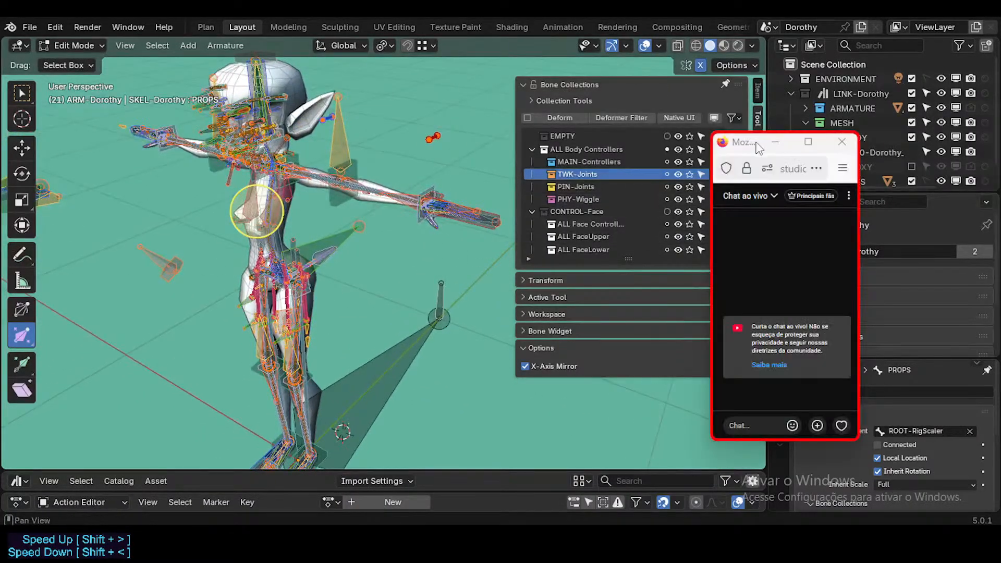
pyautogui.moveTo(743, 151); pyautogui.dragTo(854, 167)
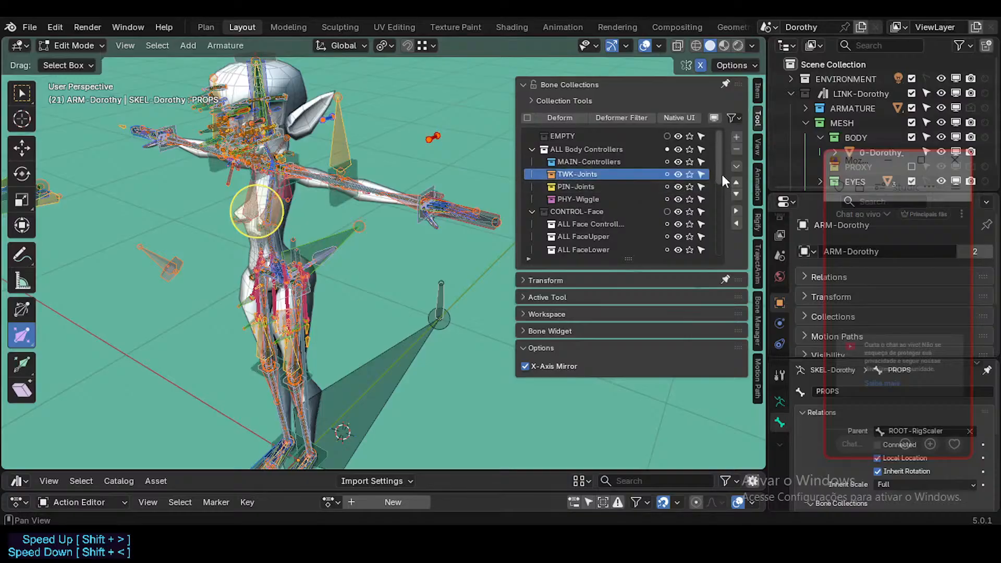
pyautogui.moveTo(718, 170); pyautogui.dragTo(715, 256)
pyautogui.scroll(6, 311, 274)
pyautogui.scroll(-5, 314, 263)
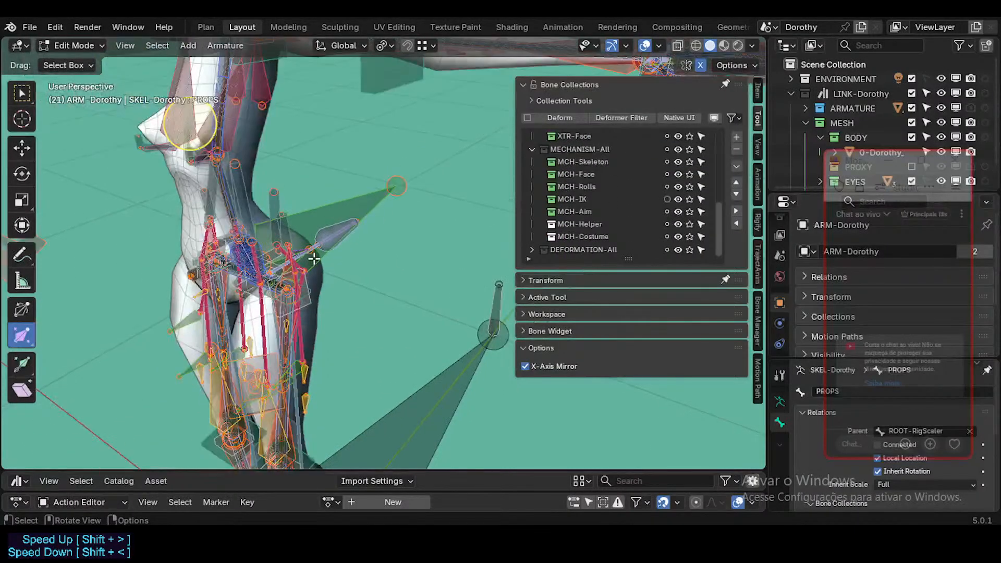
pyautogui.click(349, 254)
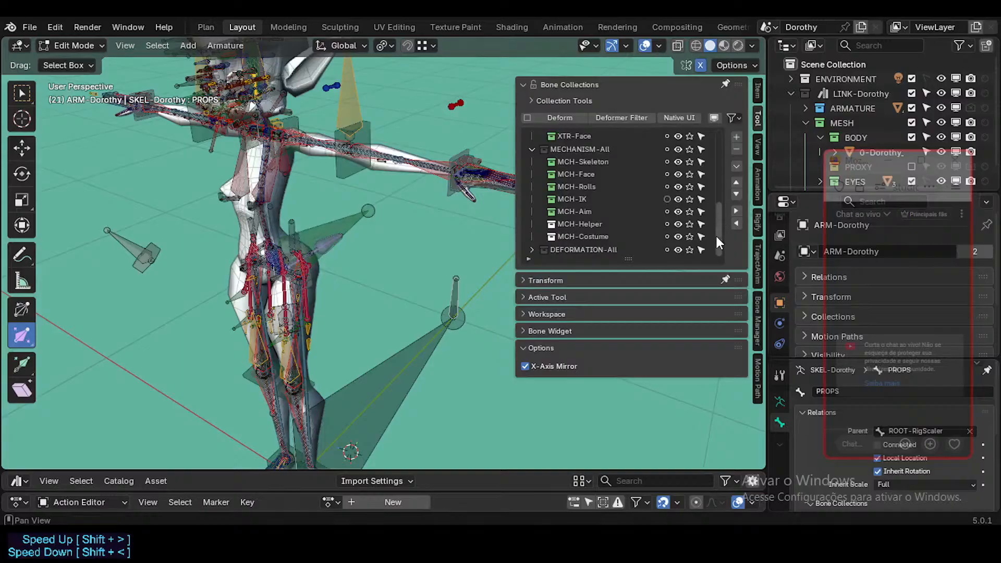
# Step: Solo the ALL Body Controllers bone collection to isolate the body controllers
pyautogui.moveTo(717, 230); pyautogui.dragTo(724, 145)
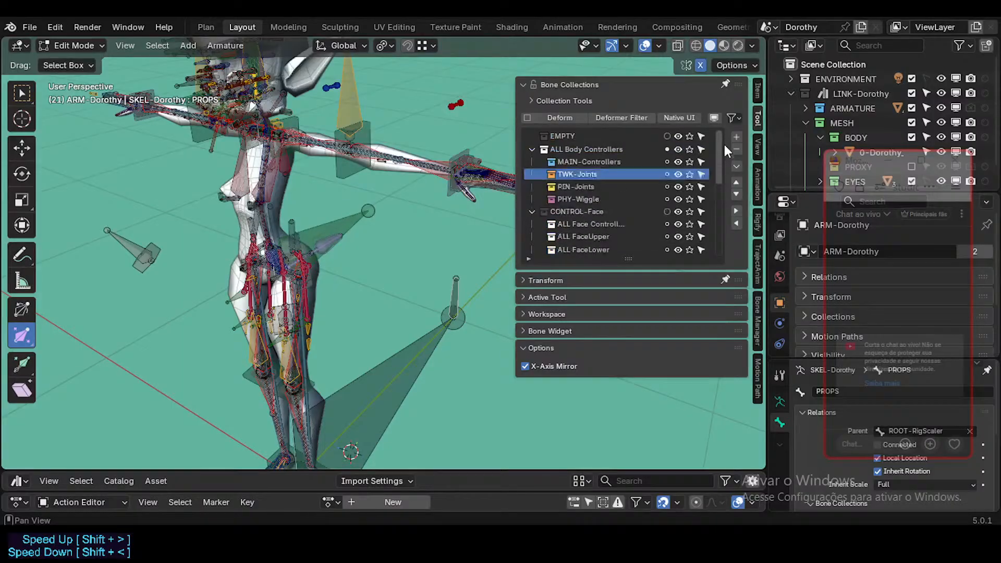
pyautogui.click(690, 151)
pyautogui.scroll(-3, 415, 203)
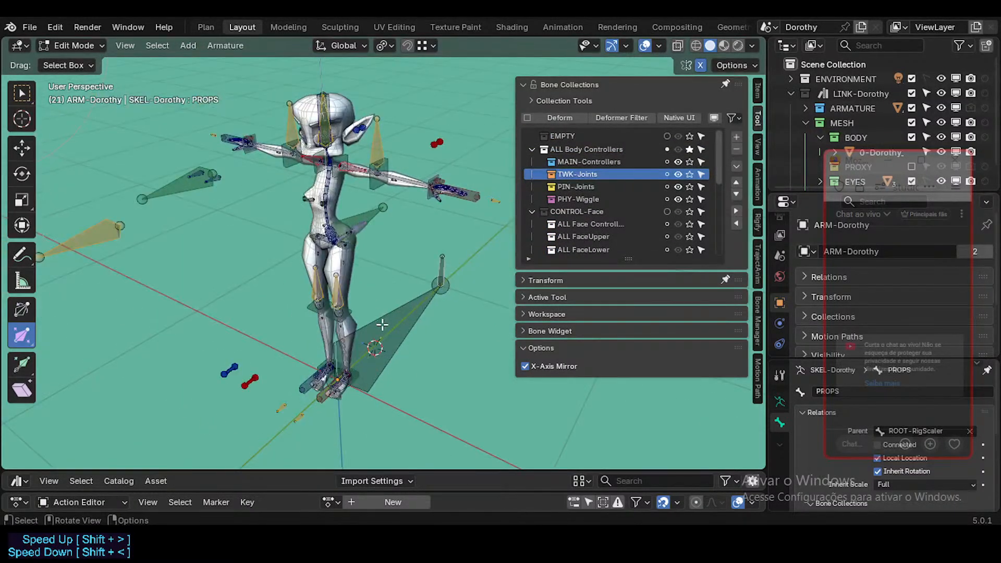
# Step: Select ROOT-RigScaler and PROPS, invert the selection to the other body controllers, and try to delete the selected bones
pyautogui.click(396, 325)
pyautogui.click(441, 268)
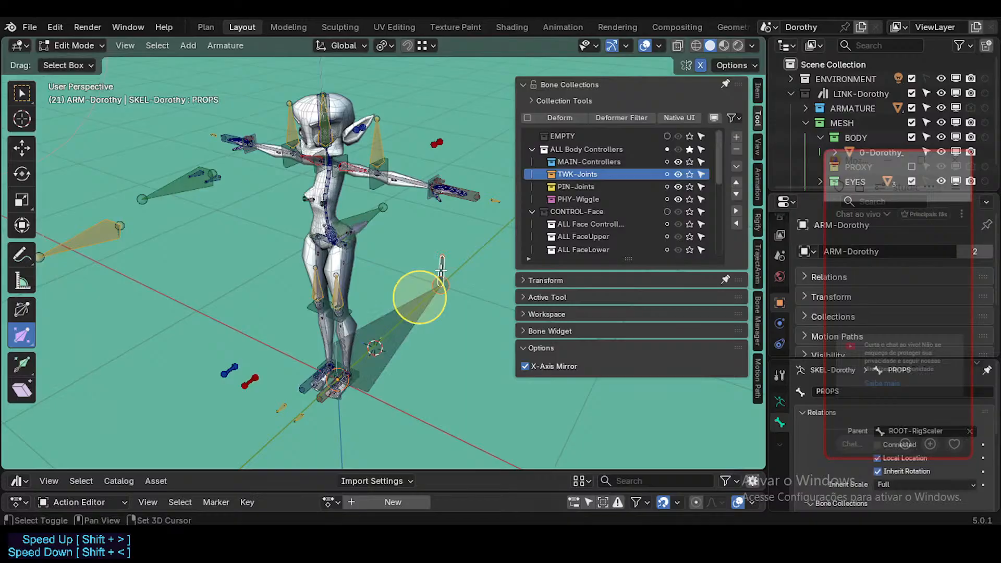
pyautogui.hotkey('ctrl', 'i')
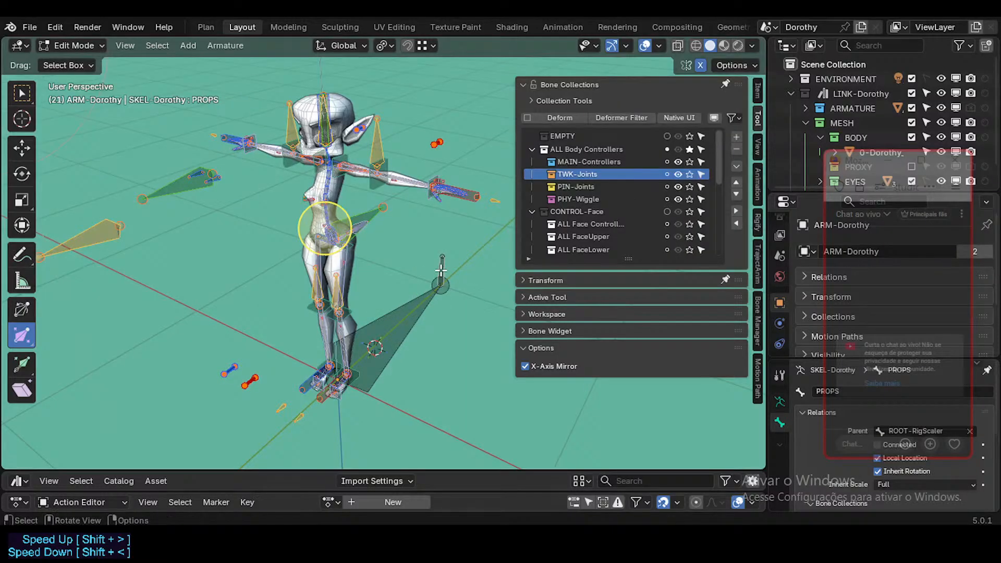
pyautogui.press('x')
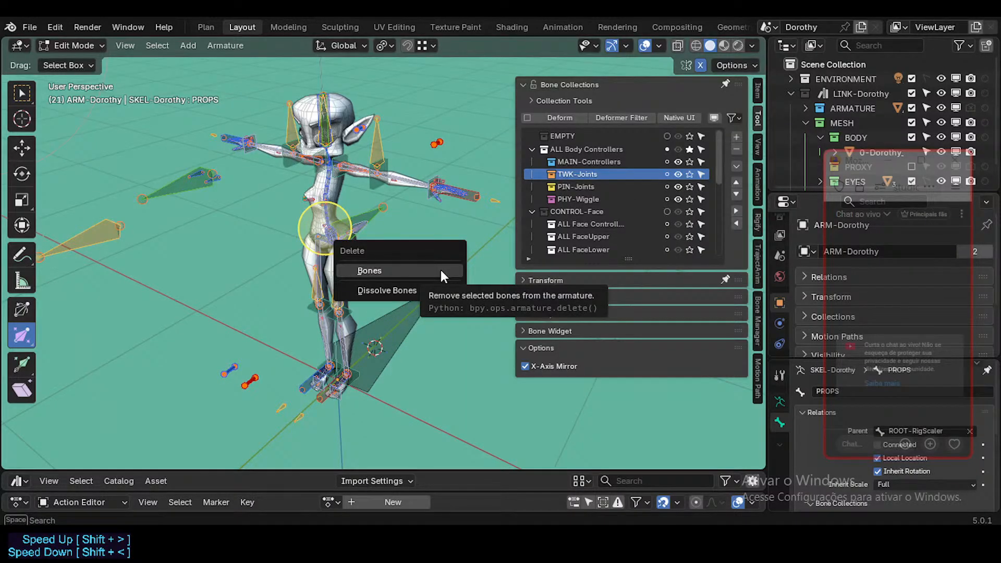
pyautogui.click(441, 271)
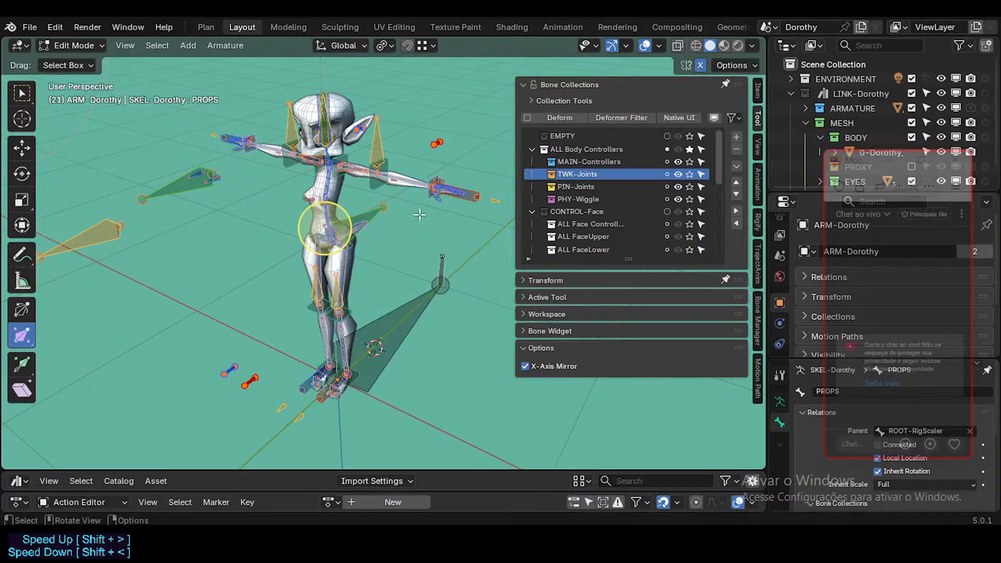
pyautogui.scroll(5, 404, 189)
pyautogui.scroll(4, 404, 188)
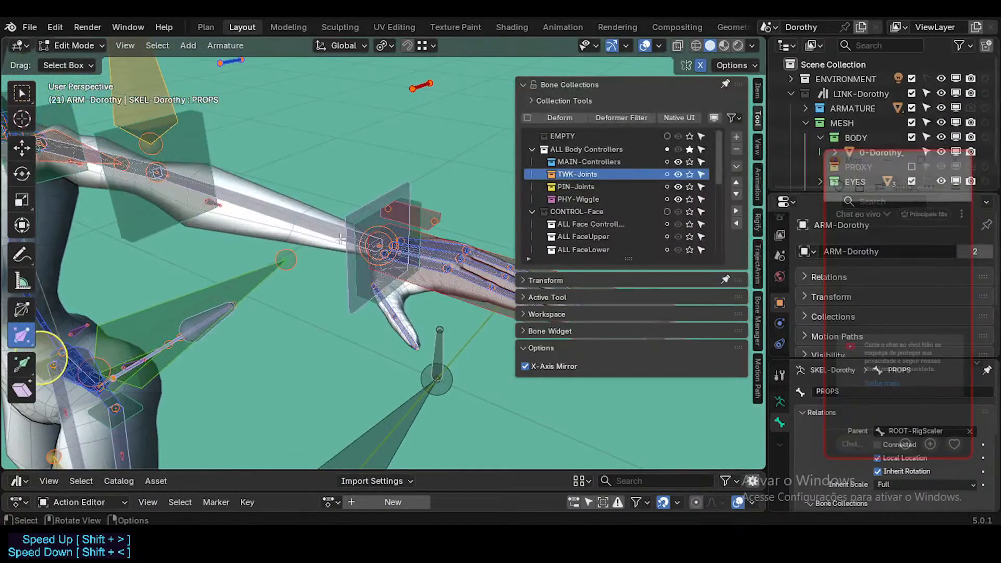
# Step: Examine the soloed body controller bones around the hand, arms, hips and upper legs
pyautogui.scroll(-2, 395, 254)
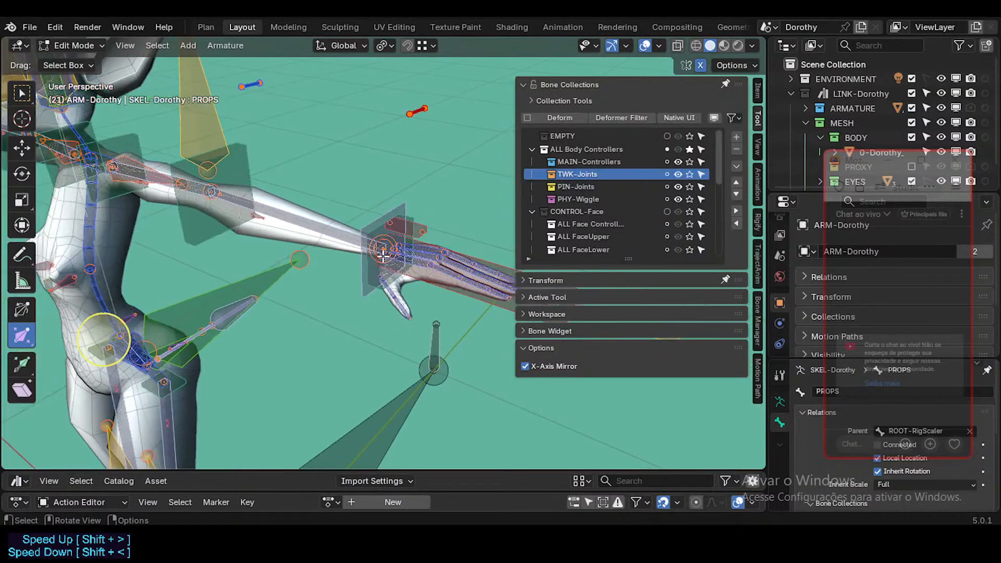
pyautogui.scroll(-3, 313, 252)
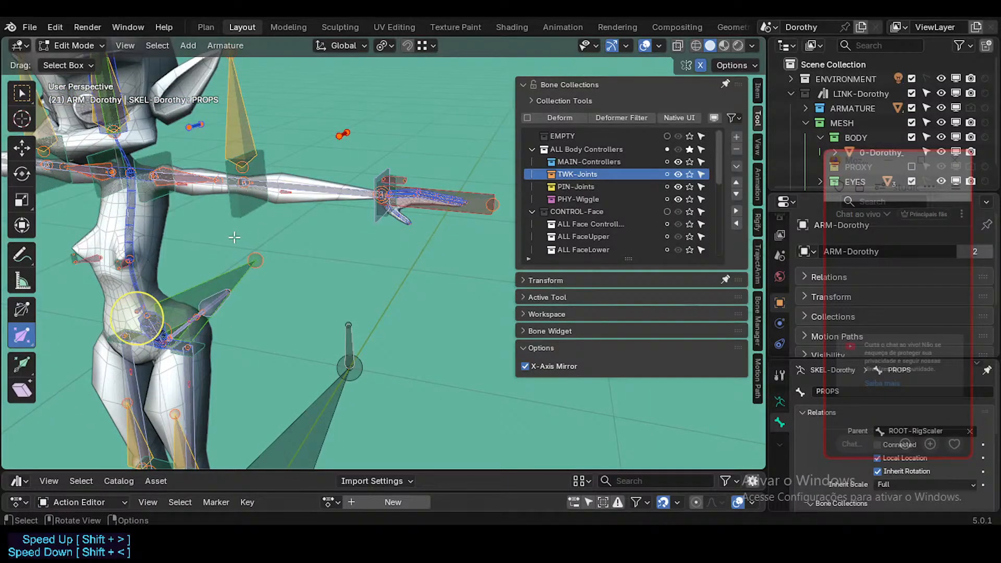
pyautogui.scroll(-3, 233, 237)
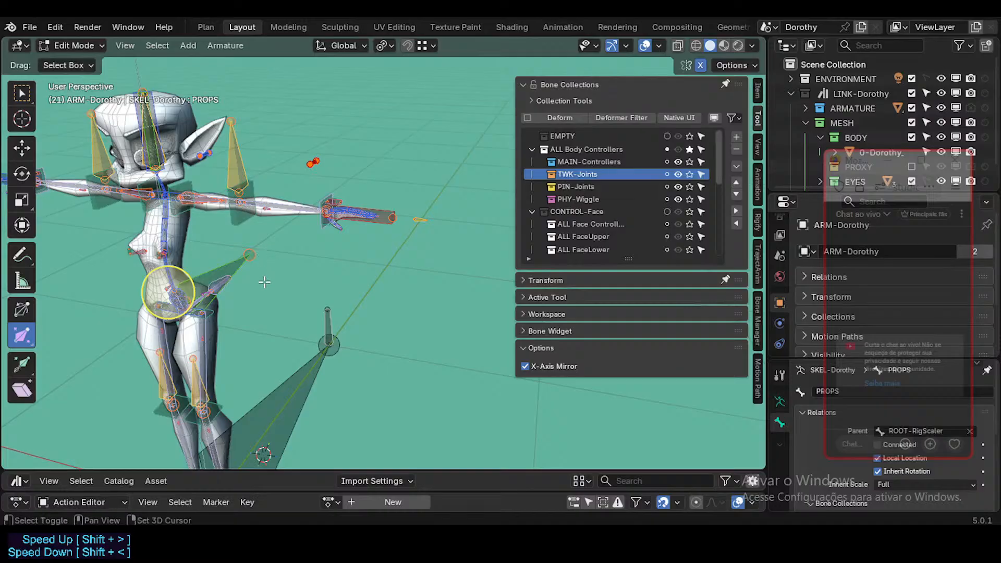
pyautogui.moveTo(264, 282)
pyautogui.keyDown('shift'); pyautogui.mouseDown(button='middle')
pyautogui.moveTo(292, 275)
pyautogui.moveTo(251, 290)
pyautogui.mouseUp(button='middle'); pyautogui.keyUp('shift')
pyautogui.scroll(2, 289, 277)
pyautogui.scroll(2, 252, 290)
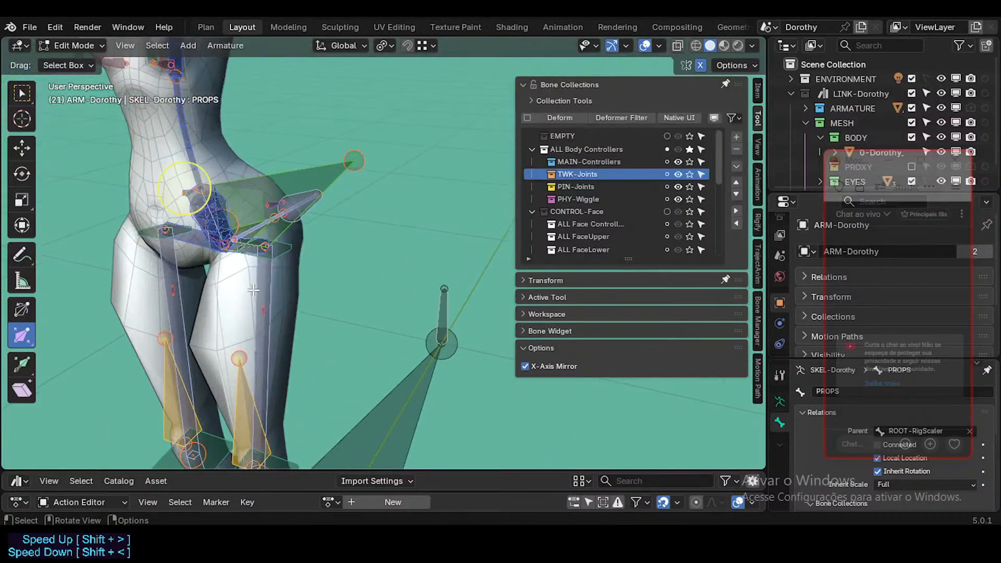
pyautogui.scroll(-2, 247, 280)
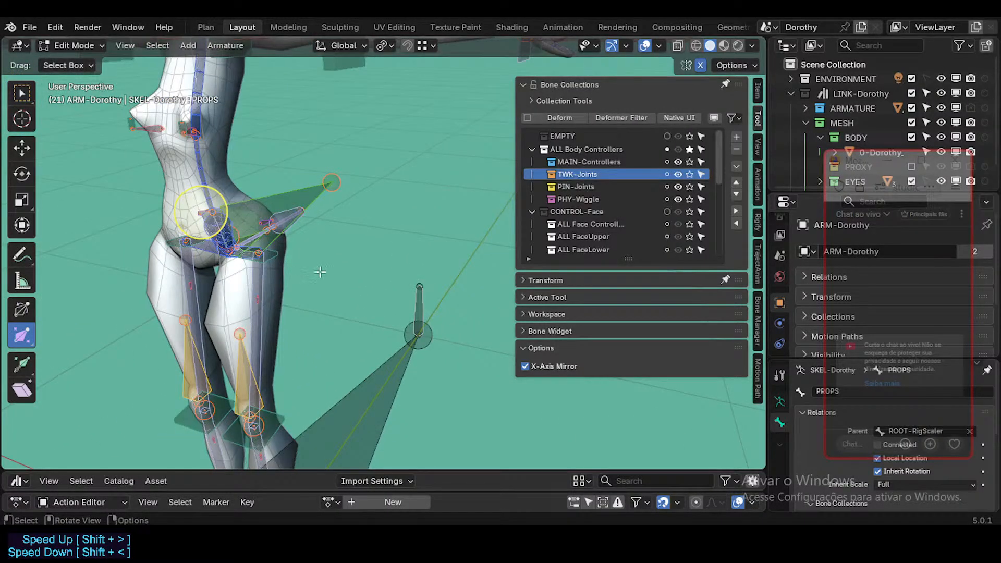
# Step: Stop soloing ALL Body Controllers and solo the TWK-Joints, PIN-Joints and PHY-Wiggle bone collections instead
pyautogui.click(690, 161)
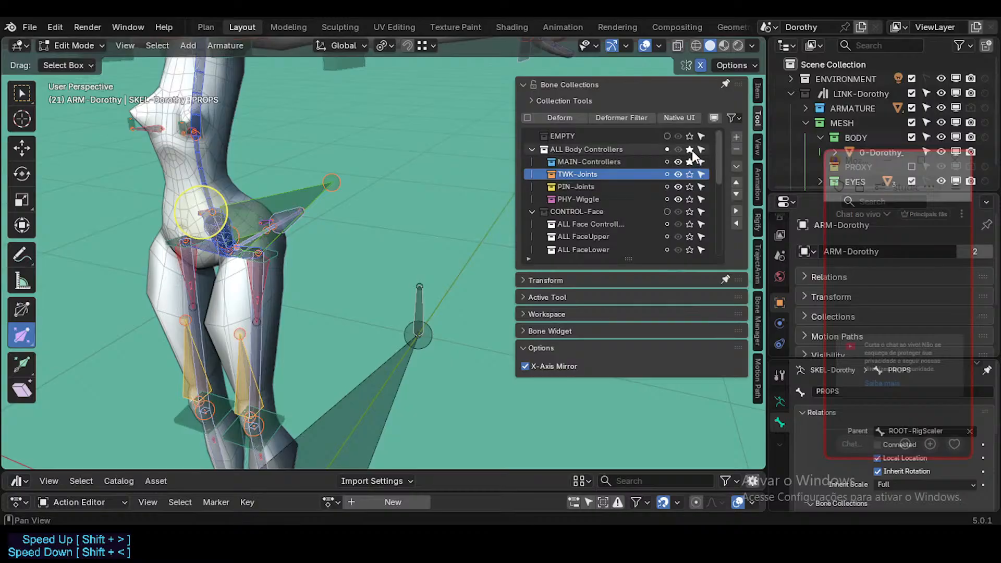
pyautogui.click(692, 150)
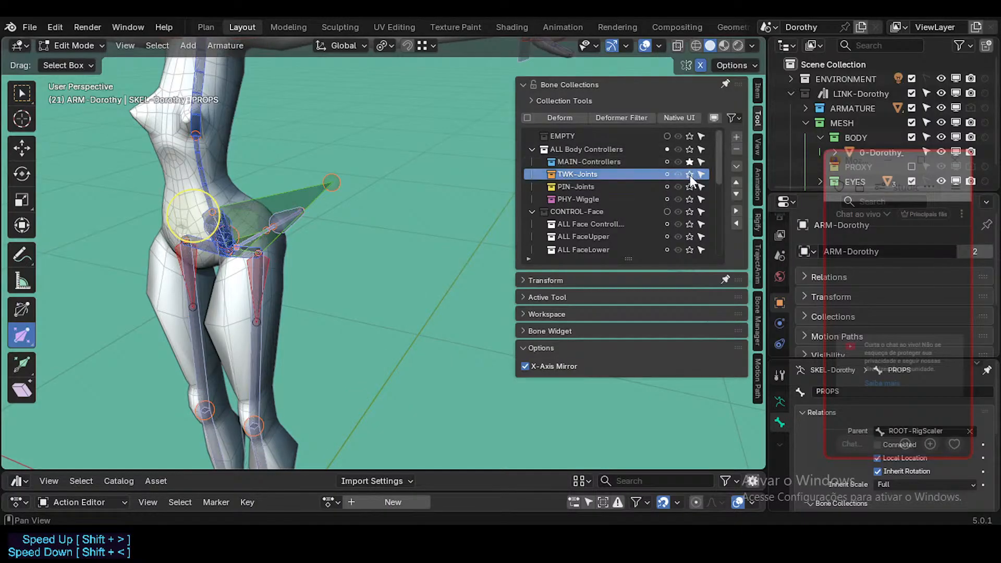
pyautogui.click(689, 163)
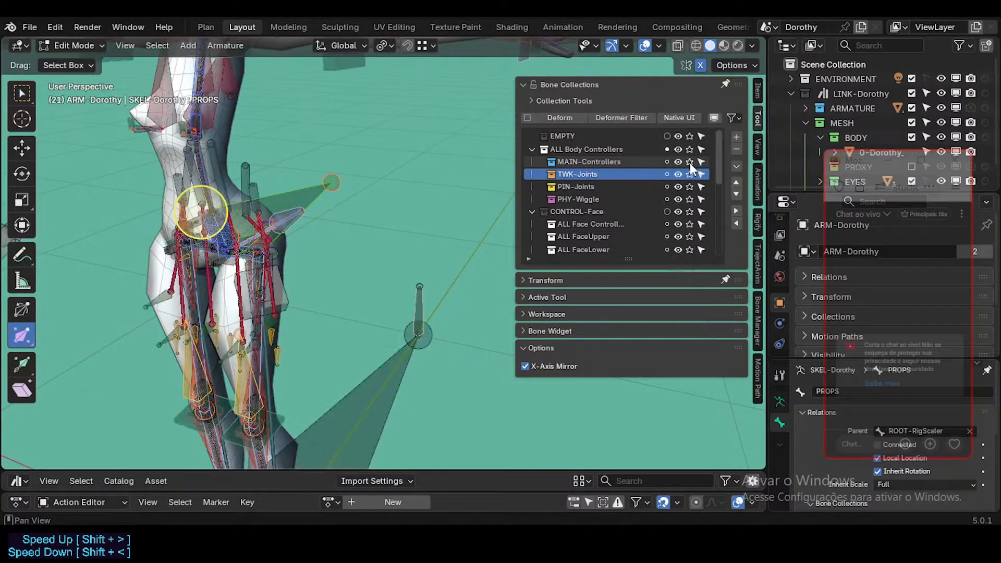
pyautogui.click(689, 174)
pyautogui.click(689, 187)
pyautogui.click(690, 199)
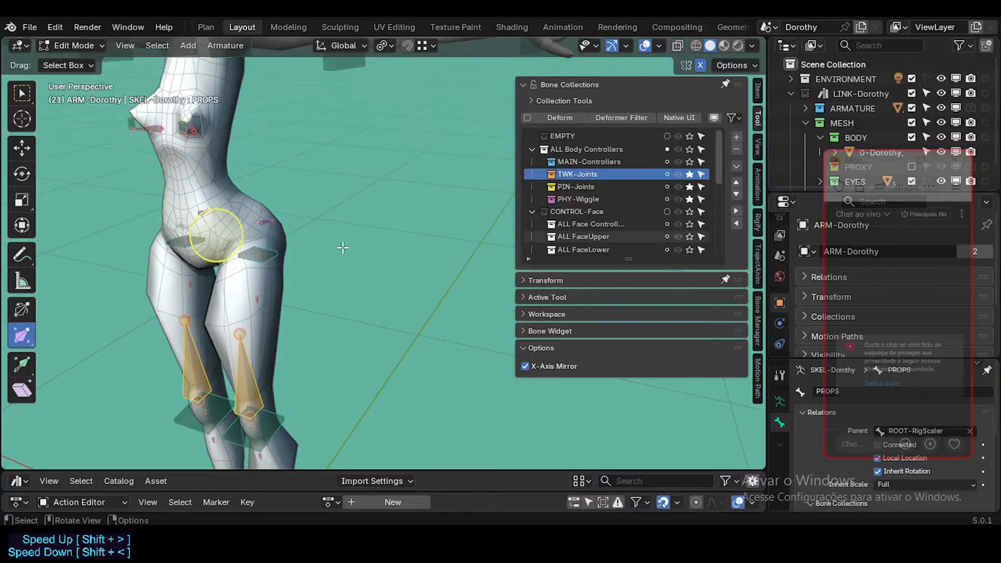
# Step: Check the hip and leg bones from the side and remove PHY-Wiggle from the soloed bone collections
pyautogui.scroll(-4, 343, 248)
pyautogui.moveTo(343, 249); pyautogui.dragTo(365, 219, button='middle')
pyautogui.scroll(4, 292, 255)
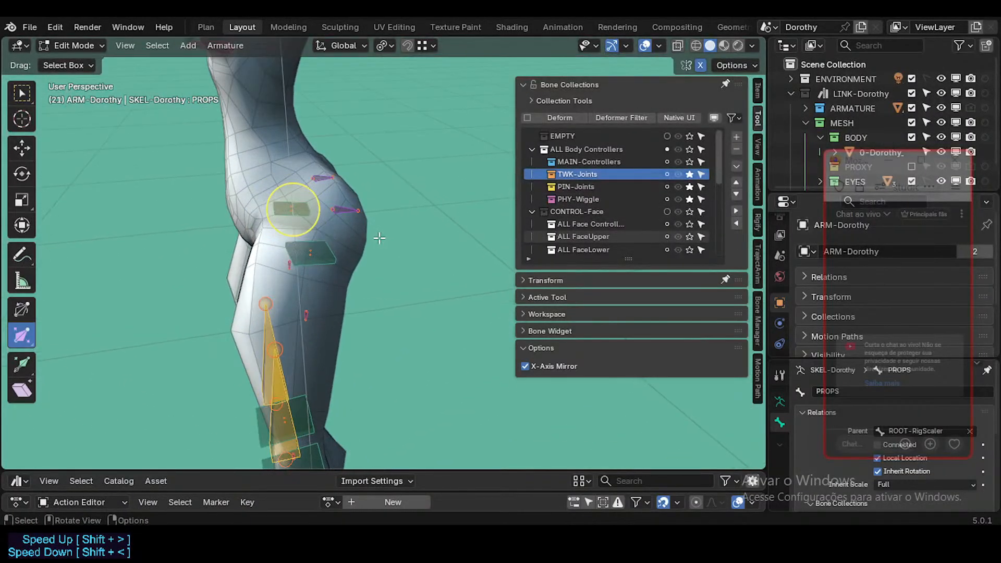
pyautogui.click(689, 199)
# Step: Delete the selected bones in the soloed TWK-Joints and PIN-Joints collections and make PIN-Joints the active collection
pyautogui.scroll(-4, 350, 223)
pyautogui.scroll(-2, 337, 306)
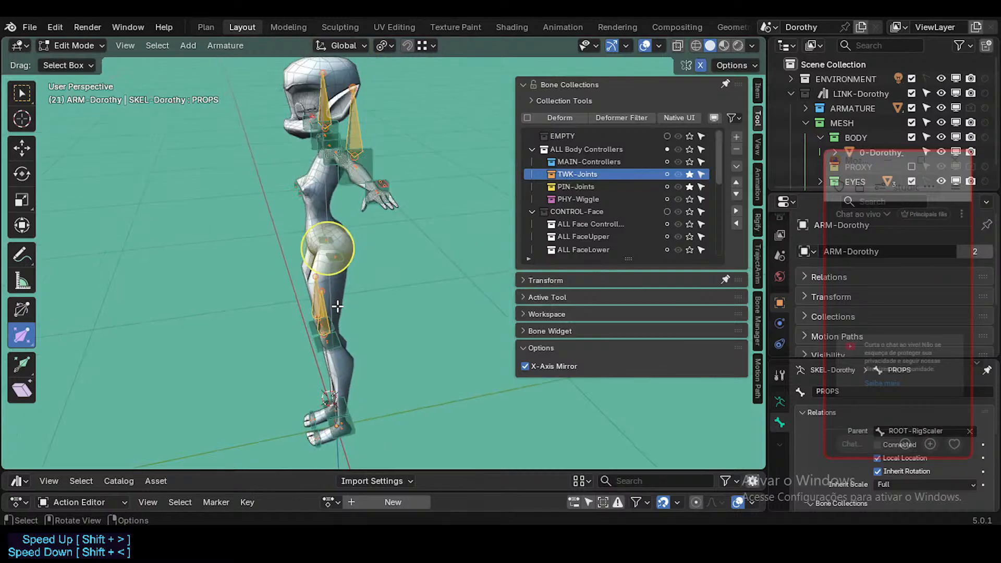
pyautogui.moveTo(261, 298); pyautogui.dragTo(363, 245, button='middle')
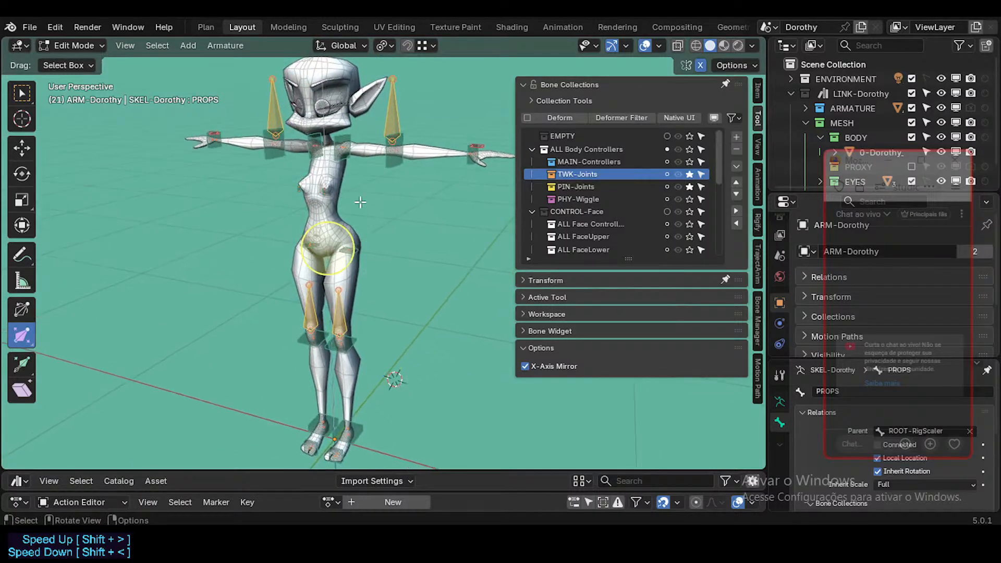
pyautogui.press('x')
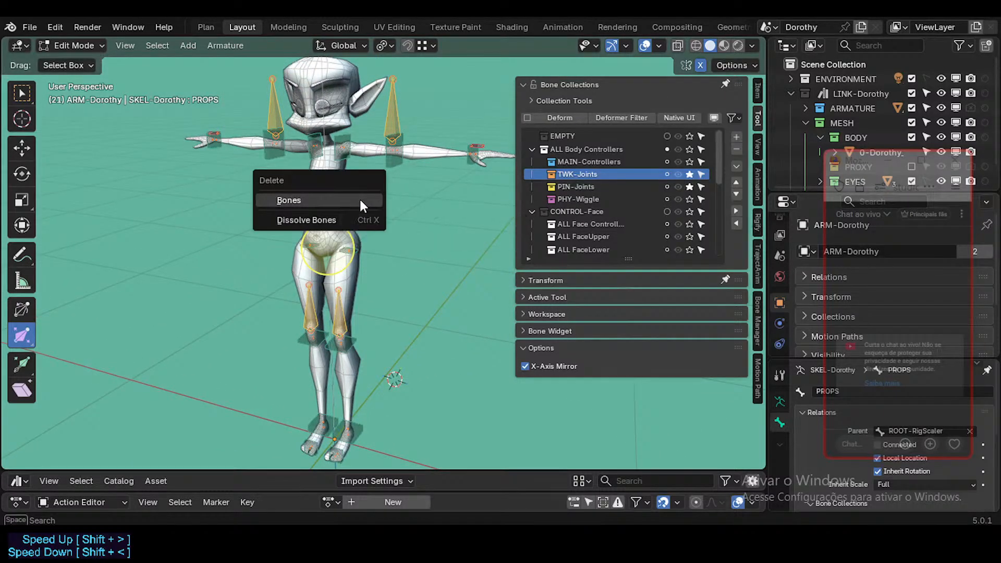
pyautogui.click(358, 198)
pyautogui.click(705, 187)
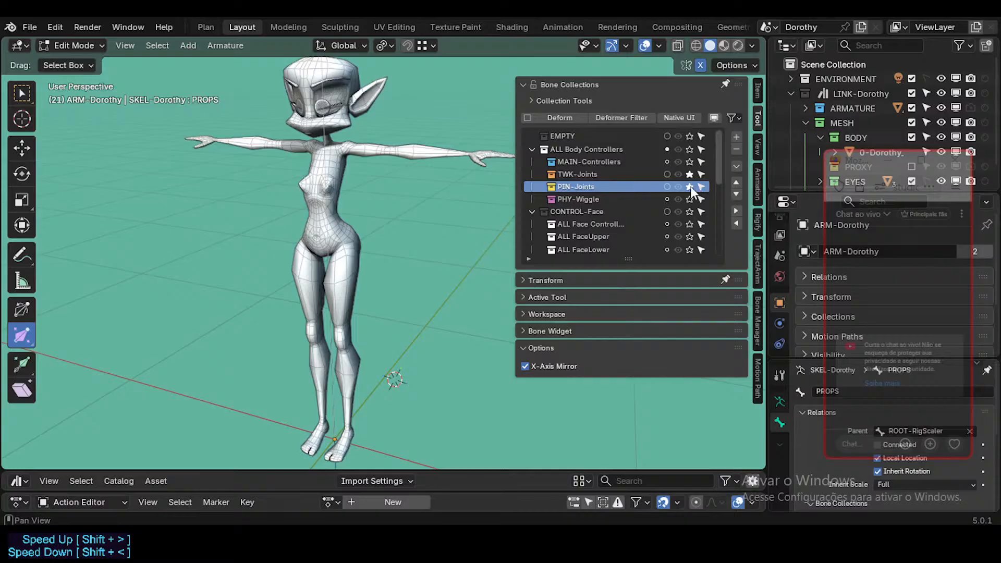
# Step: Toggle solo visibility of the TWK-Joints bone collection to check its contents, leaving solo off
pyautogui.click(687, 172)
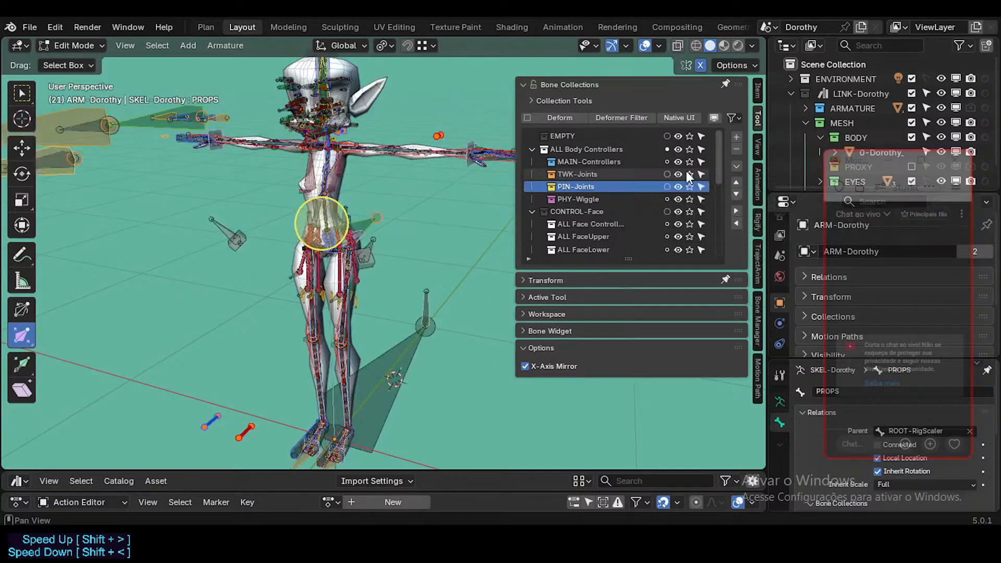
pyautogui.click(690, 174)
pyautogui.click(691, 176)
pyautogui.click(690, 174)
pyautogui.click(690, 174)
pyautogui.click(690, 174)
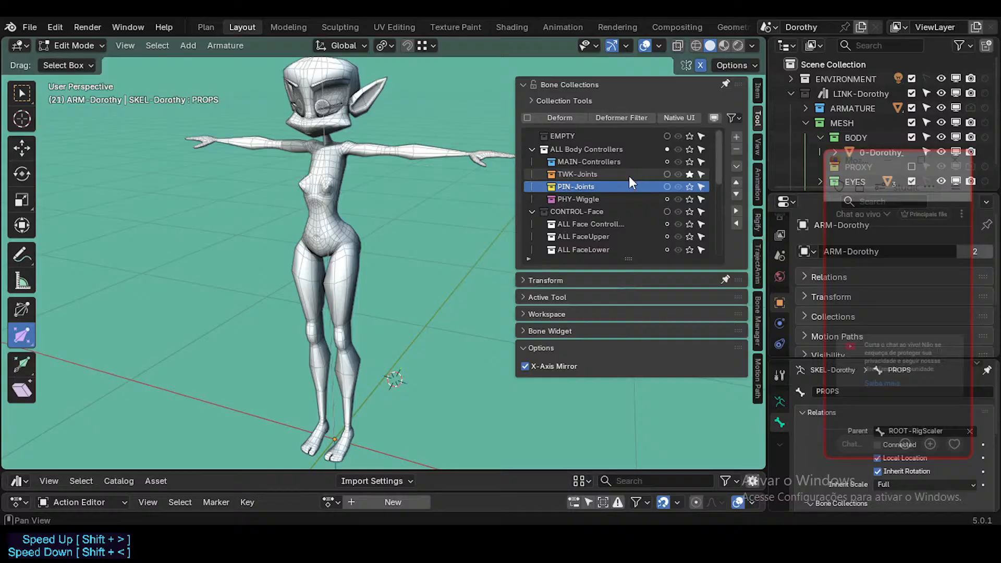
pyautogui.click(689, 174)
# Step: Delete the TWK-Joints, PIN-Joints, PHY-Wiggle and EMPTY bone collections
pyautogui.click(577, 176)
pyautogui.click(736, 150)
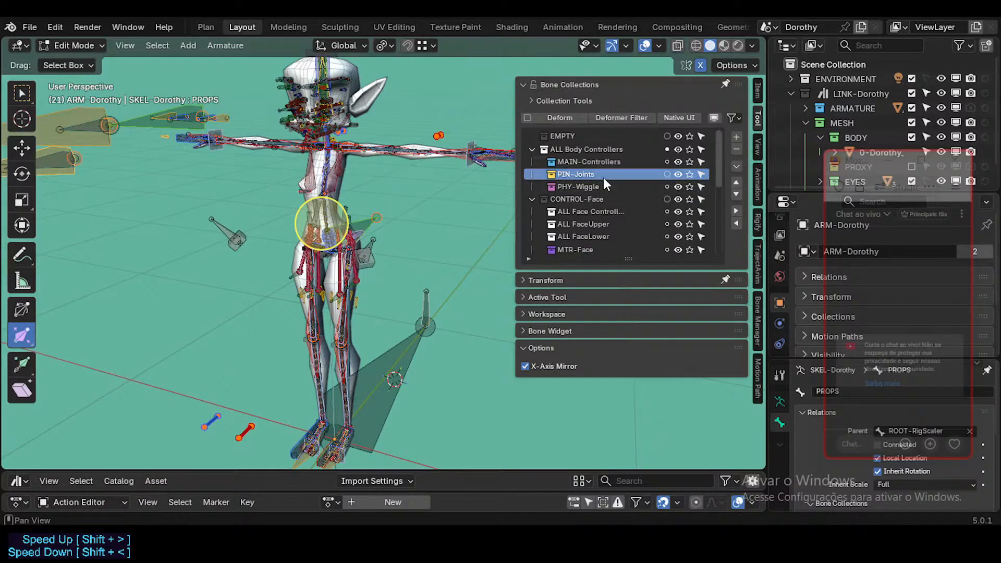
pyautogui.click(736, 150)
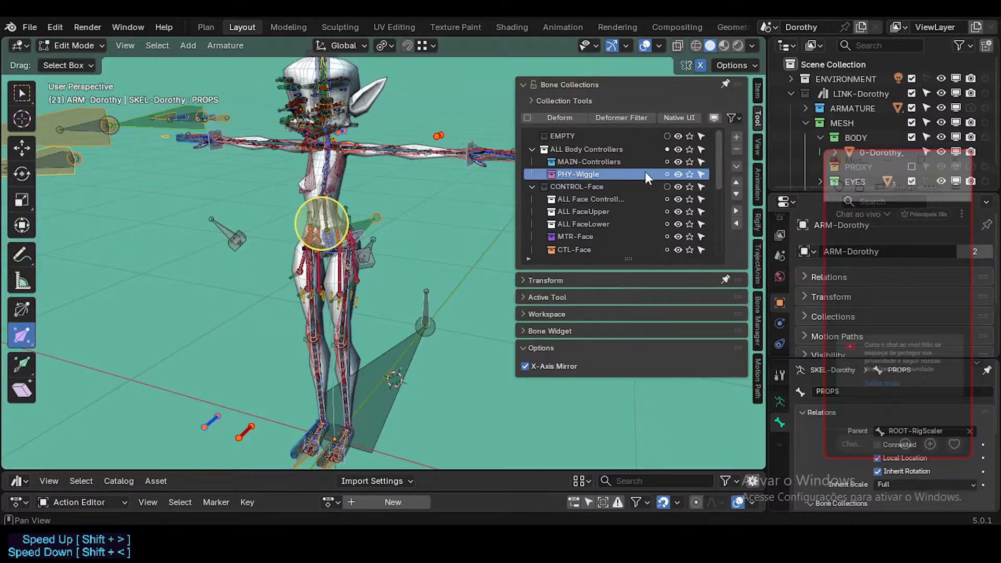
pyautogui.click(736, 149)
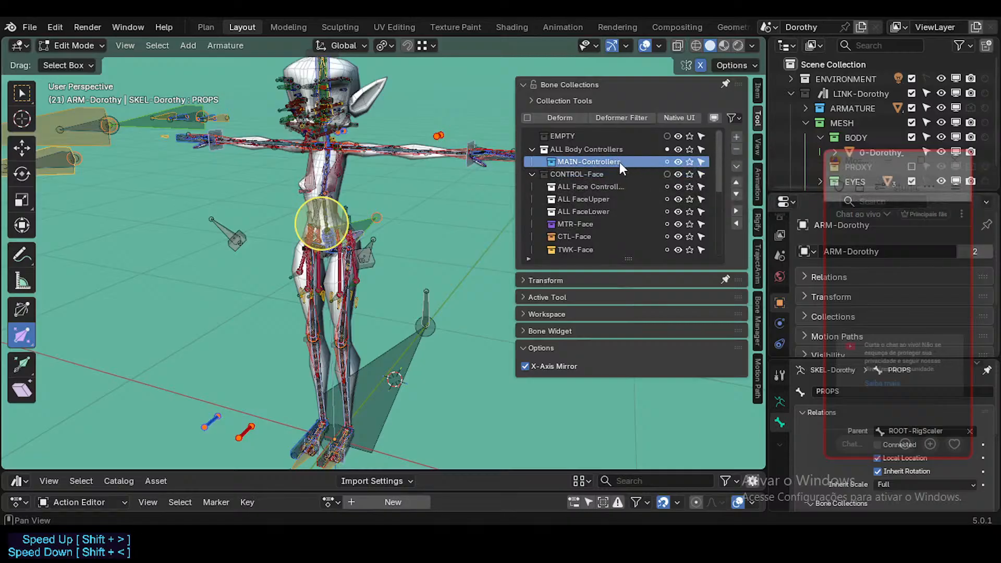
pyautogui.click(610, 135)
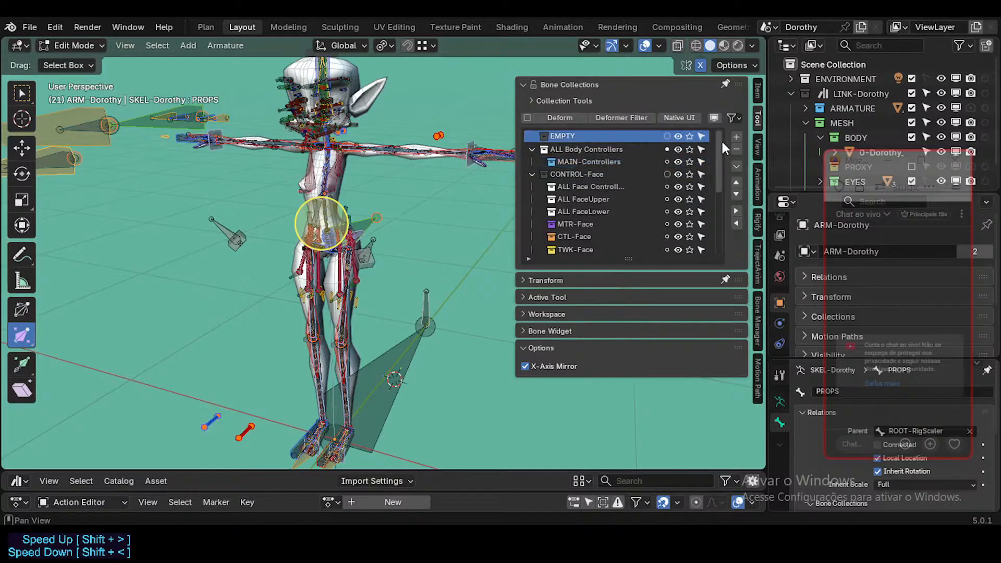
pyautogui.click(734, 148)
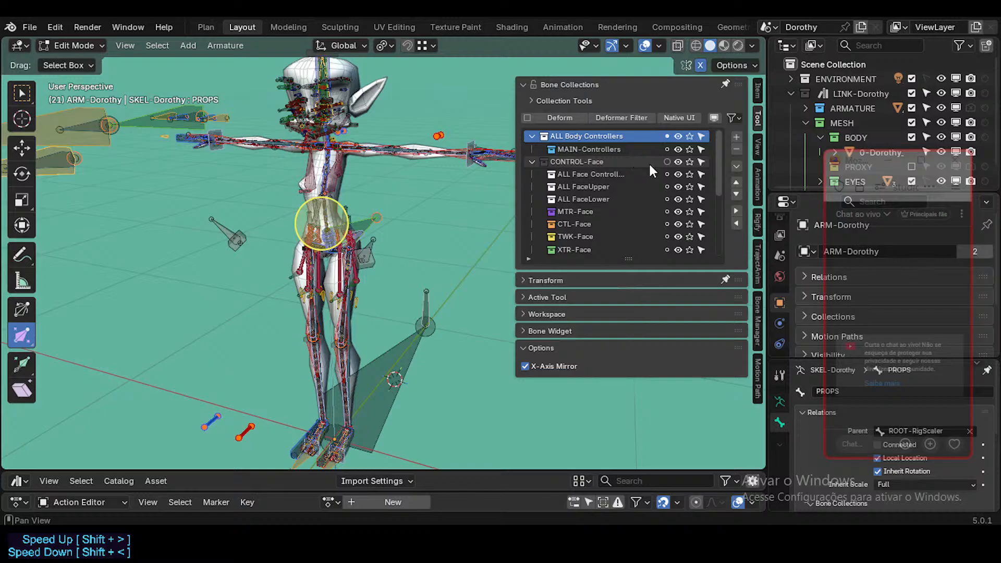
# Step: Solo the MAIN-Controllers collection and select all bones similar in color to the CTL-Chest bone
pyautogui.click(690, 150)
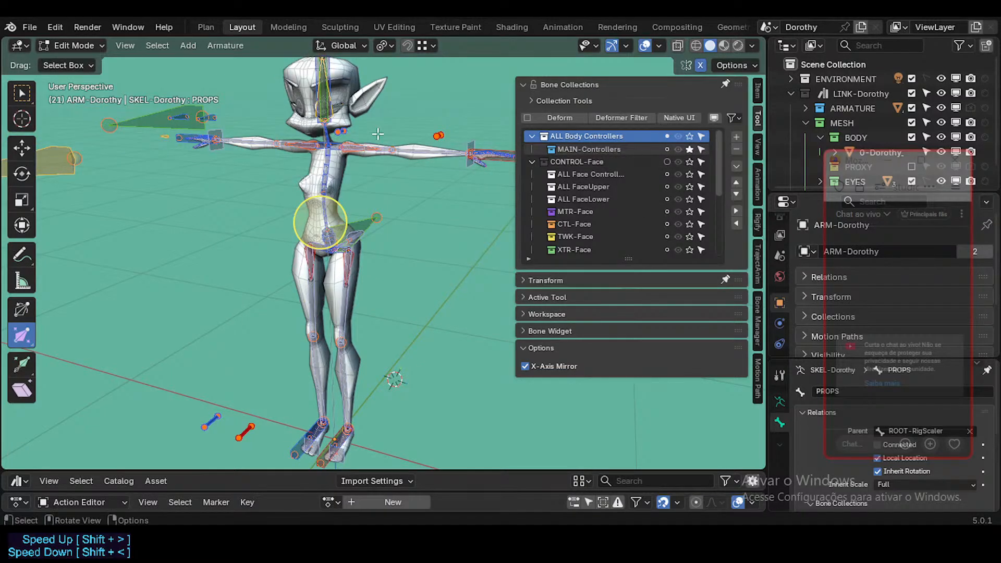
pyautogui.keyDown('shift'); pyautogui.moveTo(372, 134); pyautogui.dragTo(311, 246, button='middle'); pyautogui.keyUp('shift')
pyautogui.scroll(3, 327, 249)
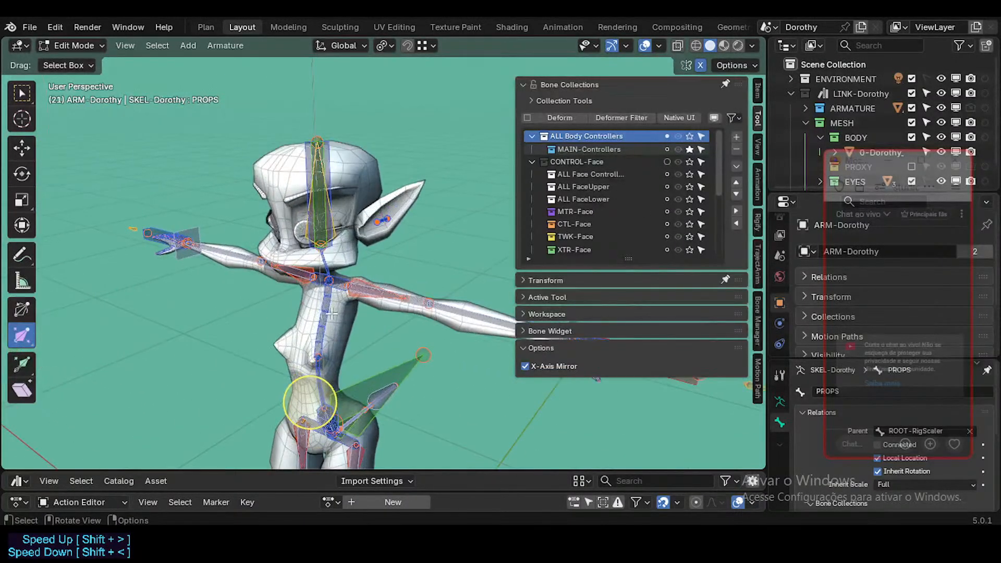
pyautogui.click(329, 312)
pyautogui.scroll(4, 328, 302)
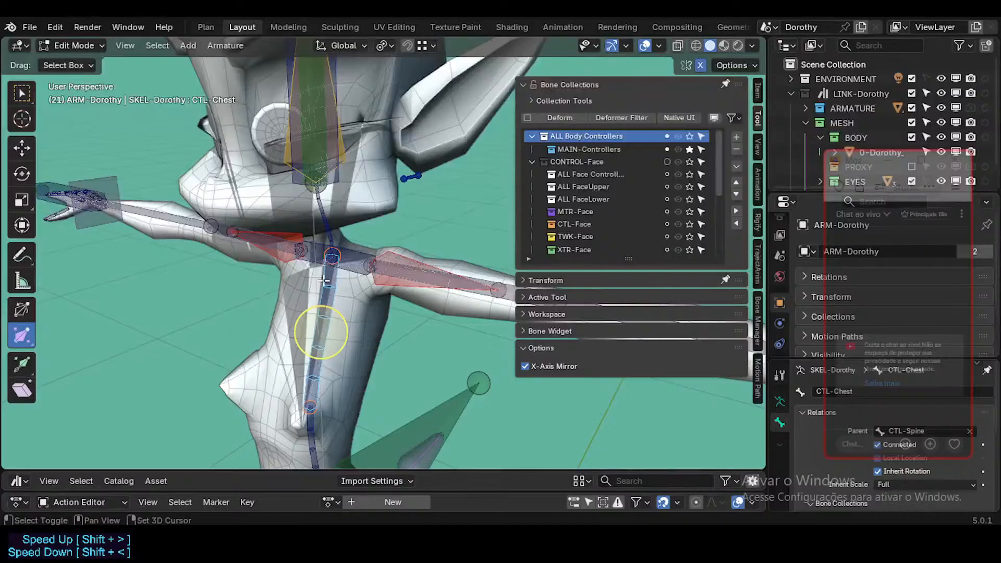
pyautogui.hotkey('shift', 'g')
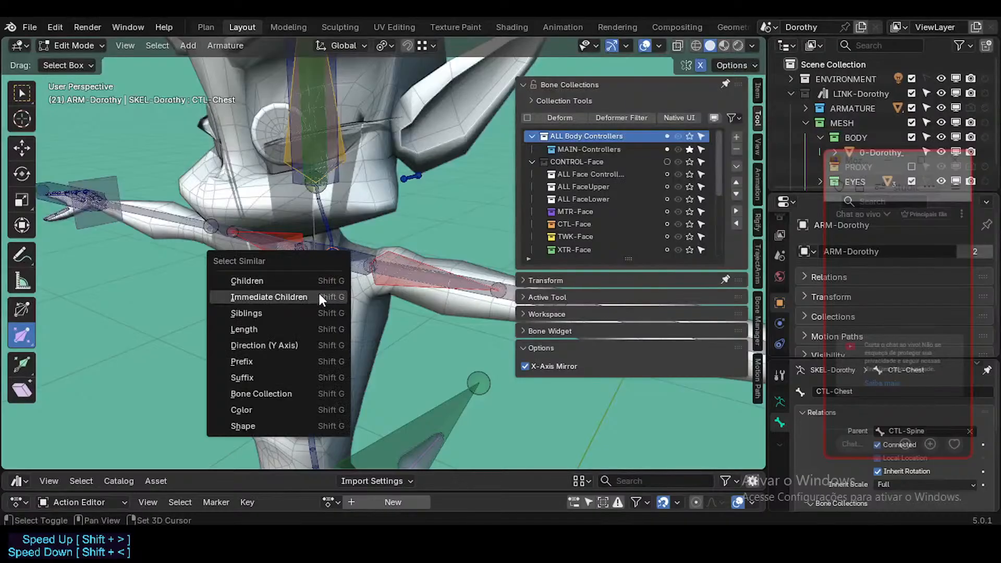
pyautogui.click(258, 406)
# Step: Add CTL-ForeArm.L to the selection and extend it to bones of similar color, showing the operator's settings
pyautogui.moveTo(258, 407); pyautogui.dragTo(335, 283, button='middle')
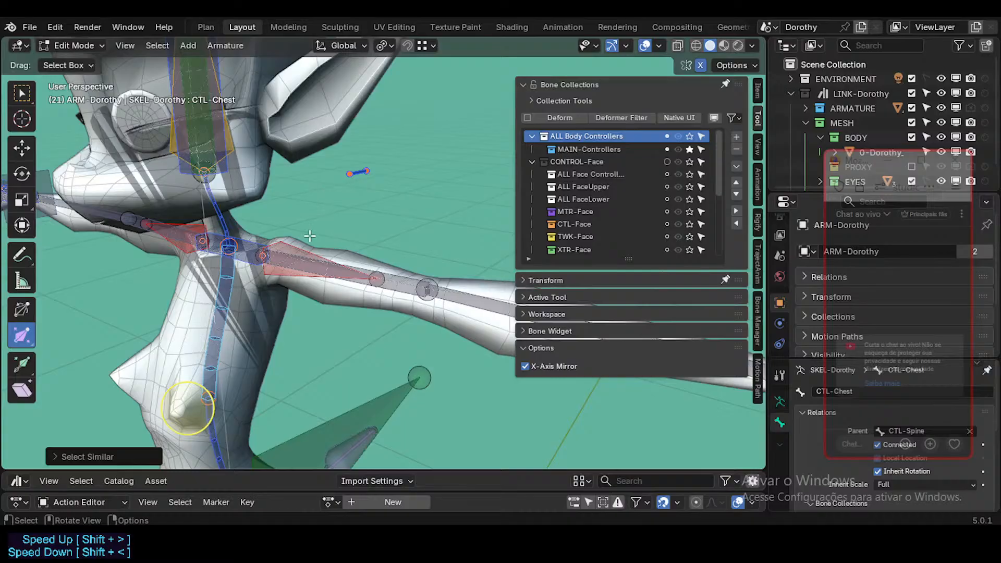
pyautogui.moveTo(341, 269); pyautogui.dragTo(374, 278, button='middle')
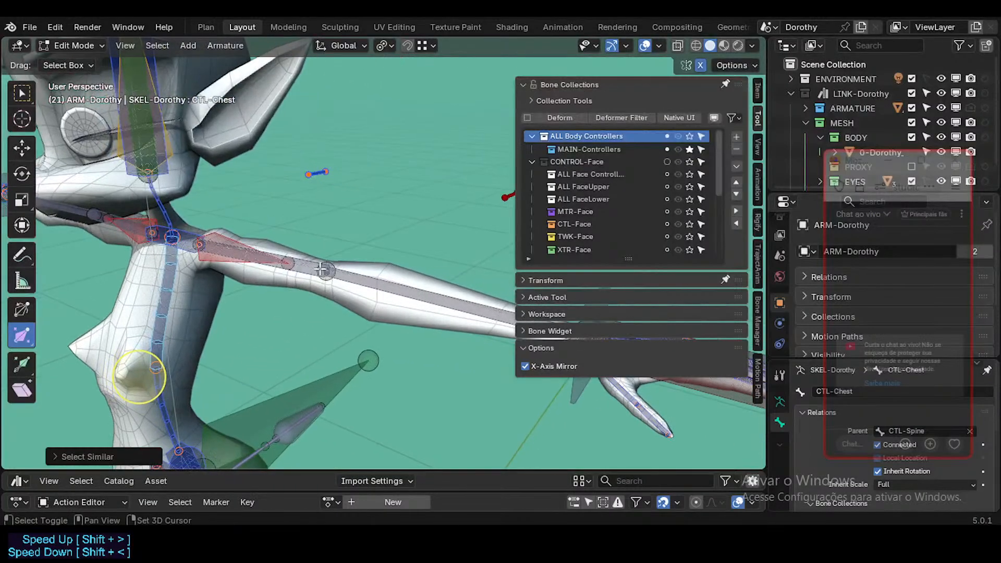
pyautogui.keyDown('shift'); pyautogui.click(373, 278); pyautogui.keyUp('shift')
pyautogui.hotkey('shift', 'g')
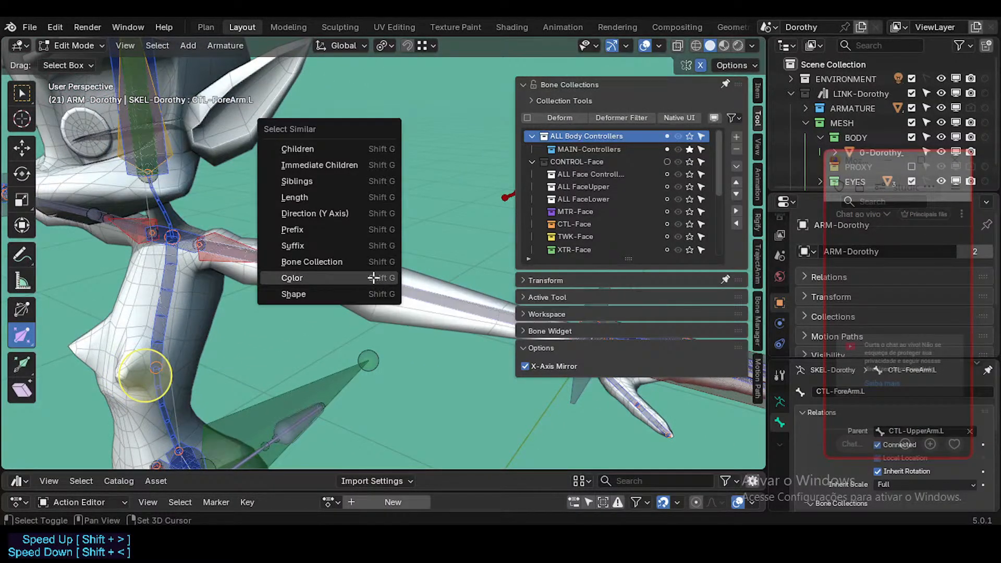
pyautogui.click(373, 276)
pyautogui.click(110, 460)
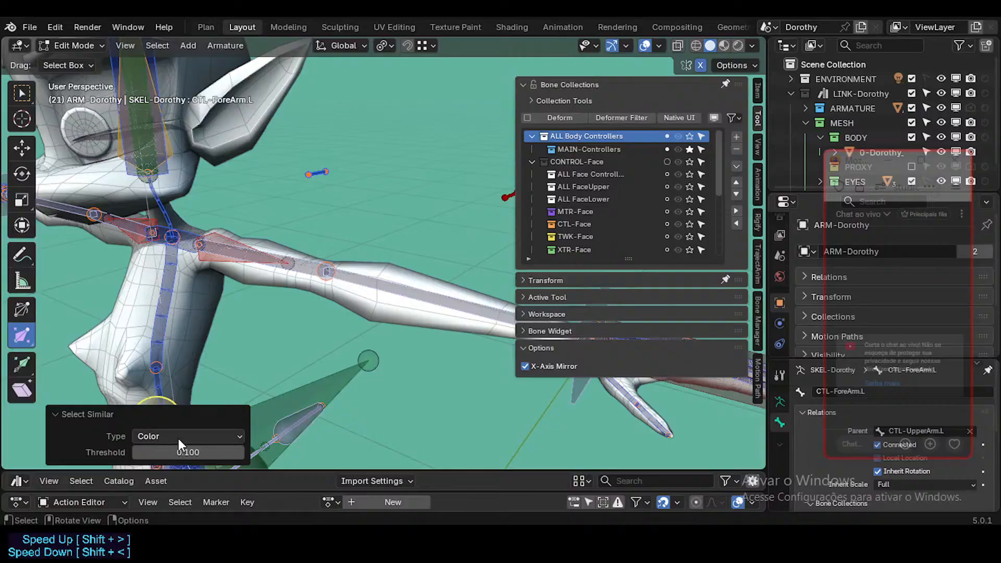
# Step: Try moving the selected control bones to test which ones the selection includes
pyautogui.scroll(-2, 316, 336)
pyautogui.keyDown('shift'); pyautogui.moveTo(316, 337); pyautogui.dragTo(310, 271, button='middle'); pyautogui.keyUp('shift')
pyautogui.scroll(-1, 352, 339)
pyautogui.scroll(-1, 310, 271)
pyautogui.press('g')
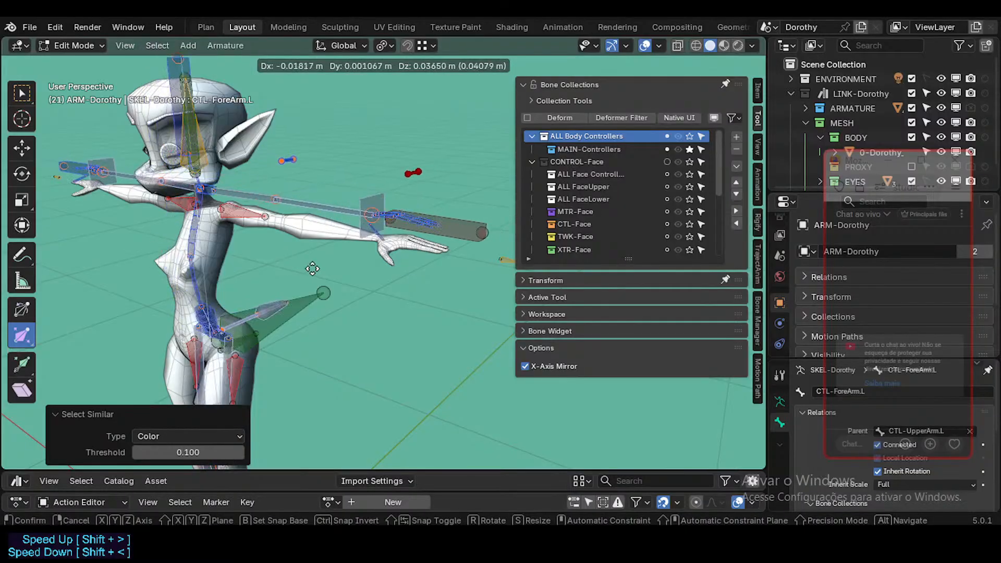
pyautogui.click(281, 260)
# Step: Examine the selected control bones around the legs, torso, arms and hands for missing or unwanted bones
pyautogui.moveTo(332, 296); pyautogui.dragTo(348, 268, button='middle')
pyautogui.keyDown('shift'); pyautogui.moveTo(348, 268); pyautogui.dragTo(344, 224, button='middle'); pyautogui.keyUp('shift')
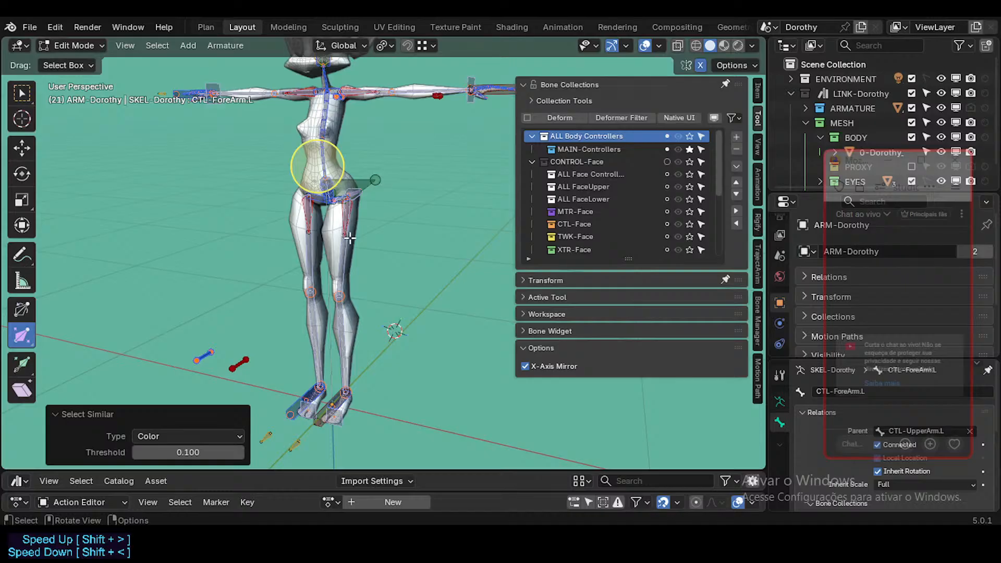
pyautogui.moveTo(394, 188); pyautogui.dragTo(375, 265, button='middle')
pyautogui.keyDown('shift'); pyautogui.moveTo(388, 229); pyautogui.dragTo(347, 243, button='middle'); pyautogui.keyUp('shift')
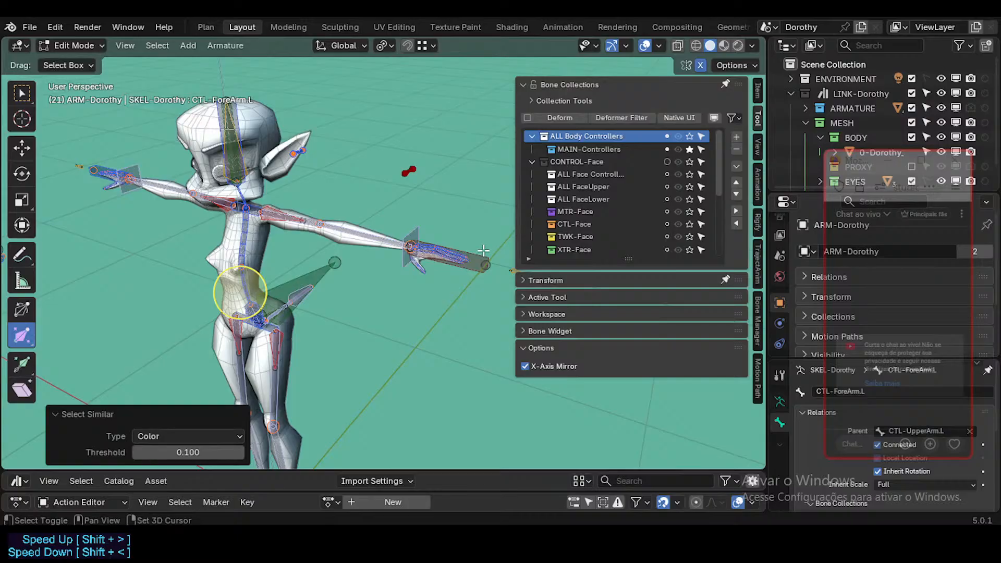
pyautogui.scroll(6, 482, 253)
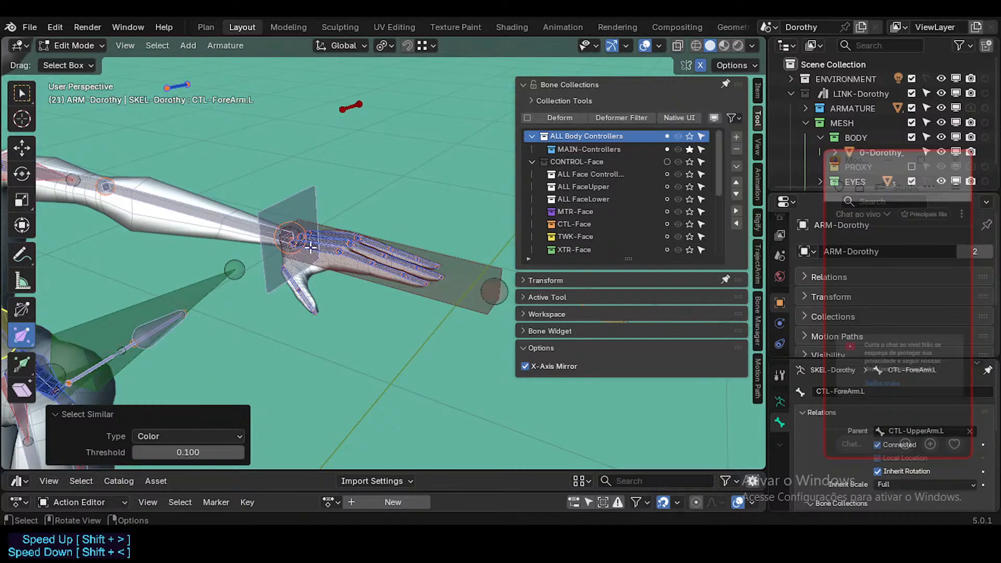
pyautogui.moveTo(310, 248); pyautogui.dragTo(303, 271, button='middle')
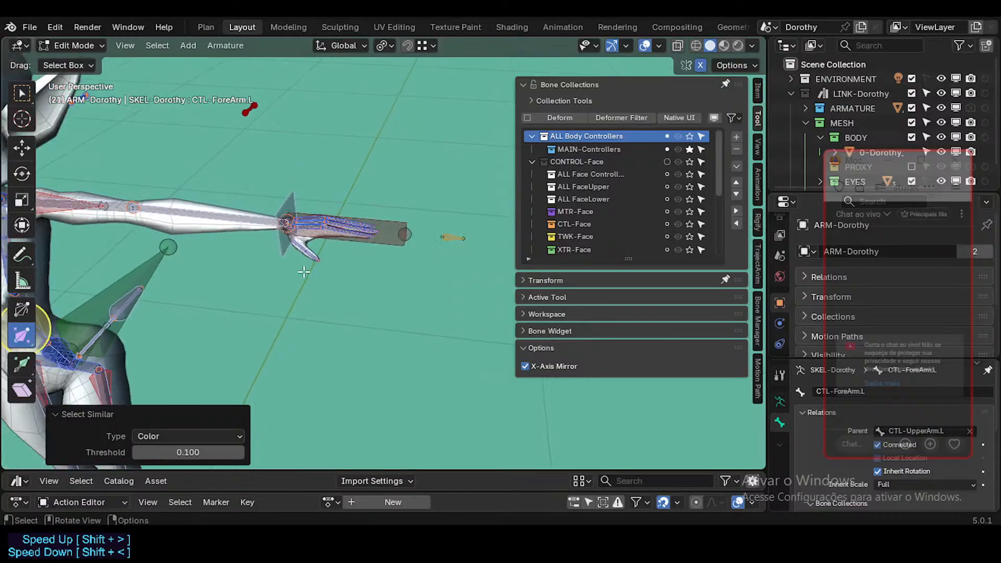
pyautogui.keyDown('shift'); pyautogui.moveTo(210, 295); pyautogui.dragTo(302, 248, button='middle'); pyautogui.keyUp('shift')
pyautogui.scroll(-2, 285, 258)
pyautogui.moveTo(260, 283); pyautogui.dragTo(287, 237, button='middle')
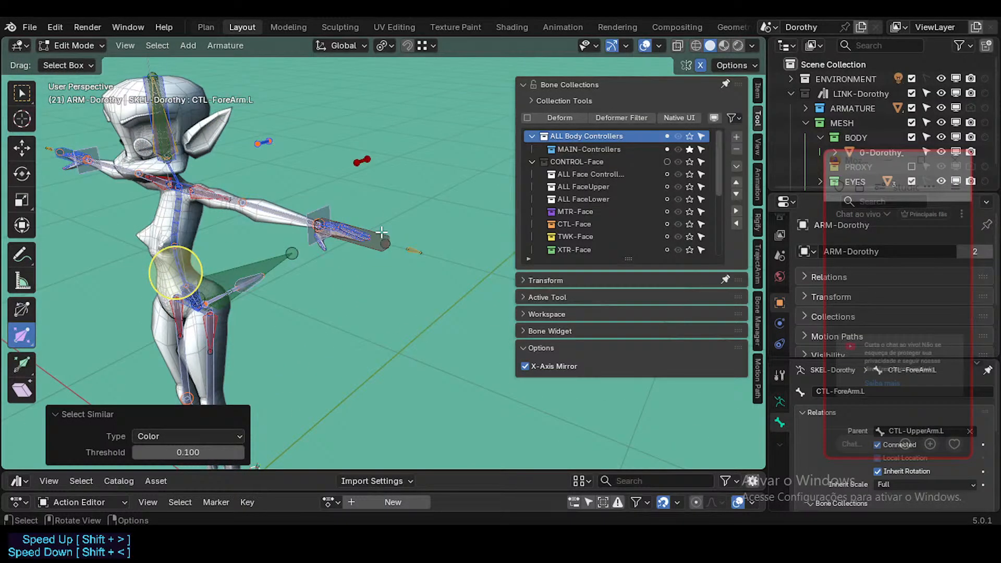
pyautogui.moveTo(264, 283); pyautogui.dragTo(395, 240, button='middle')
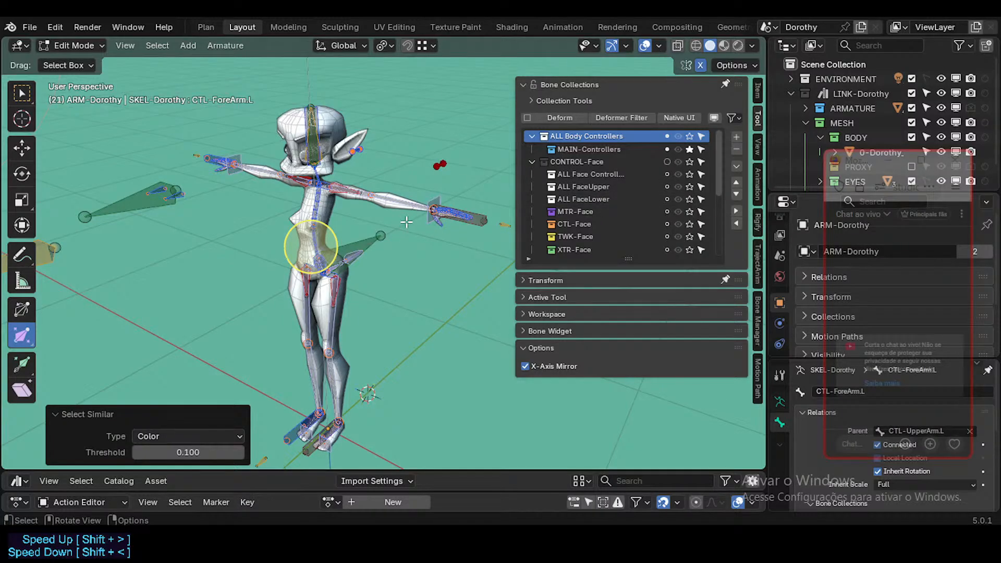
# Step: Invert the bone selection and delete the bones outside the color-matched group
pyautogui.hotkey('ctrl', 'z')
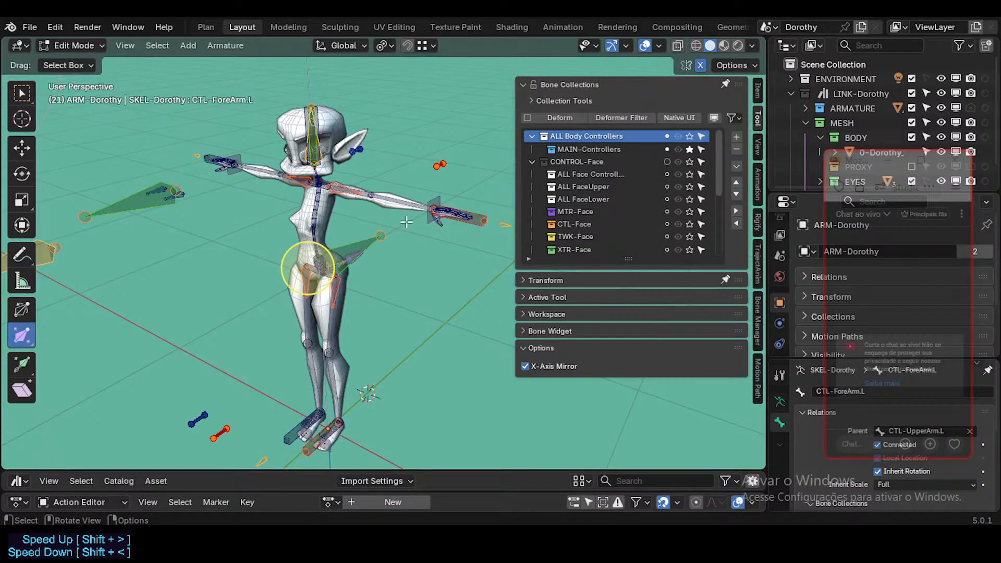
pyautogui.press('x')
pyautogui.click(405, 219)
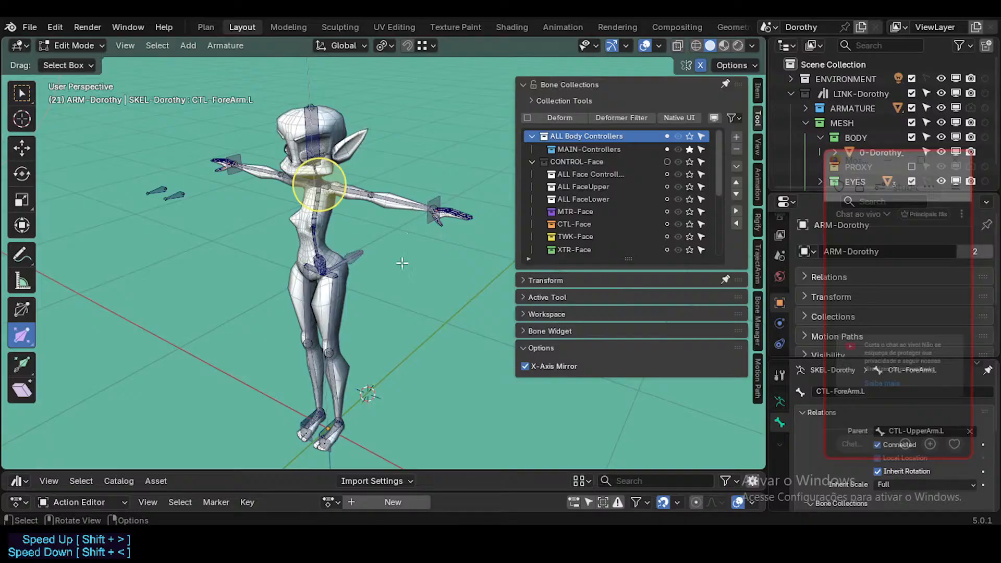
# Step: Select PIN-FingerTips.L at the left wrist and check the arm's behavior in Pose Mode before returning to Edit Mode
pyautogui.click(438, 195)
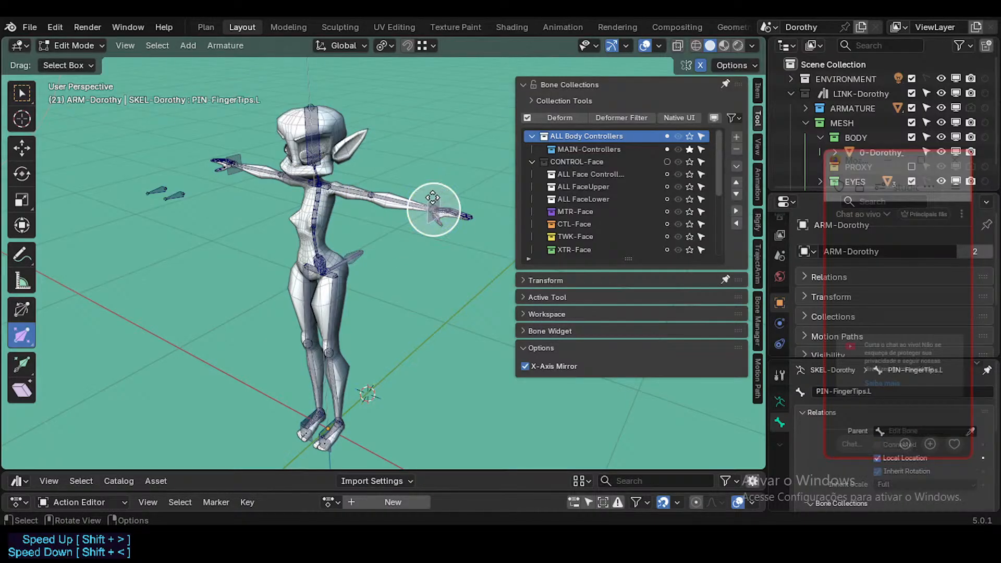
pyautogui.scroll(3, 437, 197)
pyautogui.hotkey('ctrl', 'Tab')
pyautogui.click(424, 242)
pyautogui.scroll(-3, 360, 289)
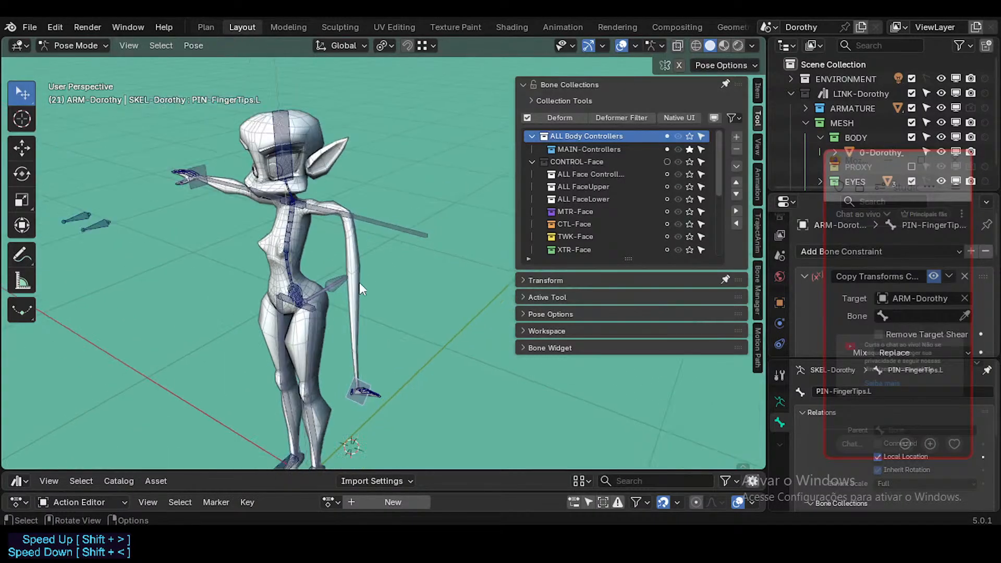
pyautogui.press('a')
pyautogui.press('Tab')
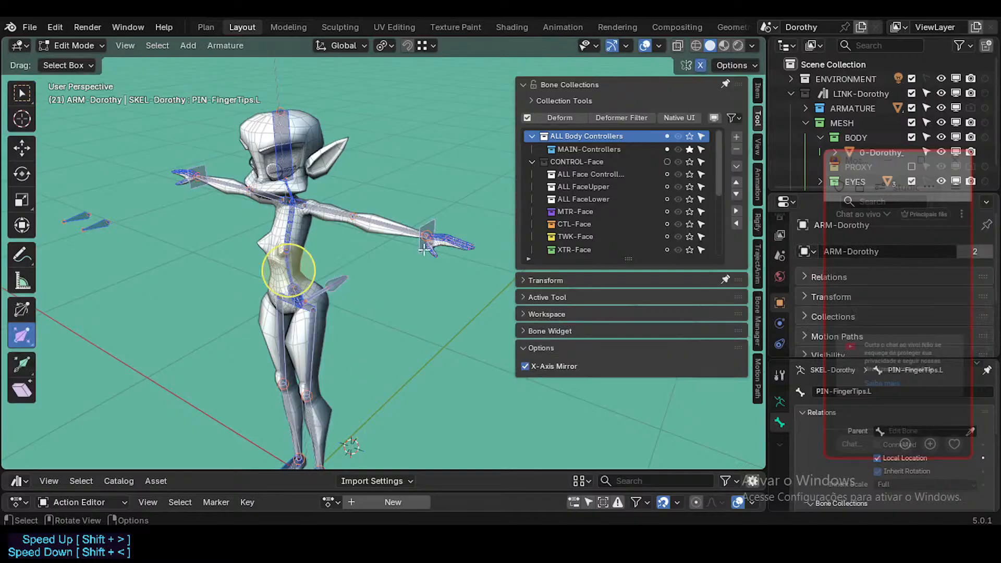
# Step: Delete the PIN-FingerTips.L bone at the left wrist together with its mirrored counterpart
pyautogui.click(429, 219)
pyautogui.press('KP_Decimal')
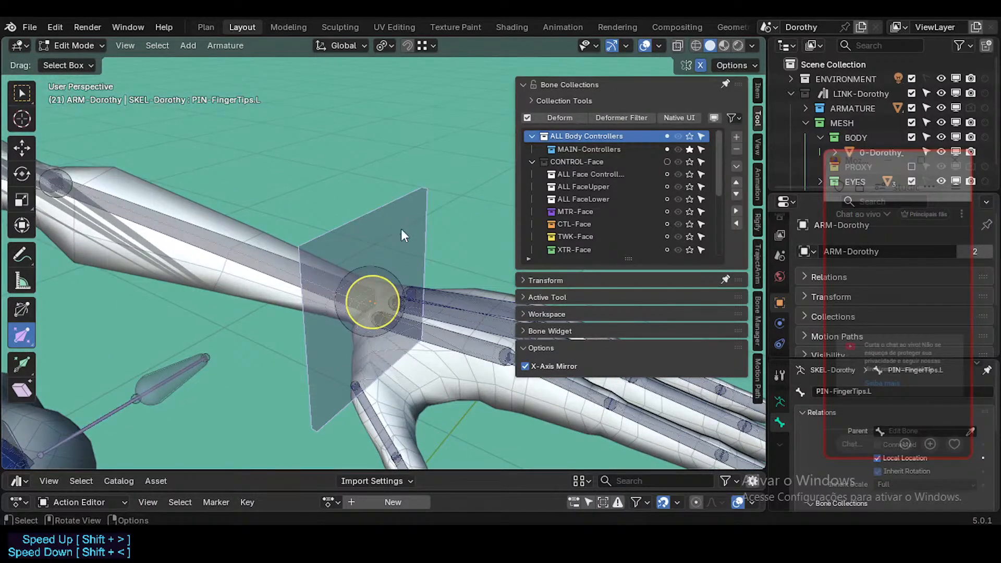
pyautogui.press('x')
pyautogui.click(401, 229)
pyautogui.scroll(-7, 401, 230)
# Step: Test the left arm in Pose Mode by moving CTL-ForeArm.L, then cancel the move
pyautogui.press('Tab')
pyautogui.moveTo(316, 265); pyautogui.dragTo(304, 251, button='middle')
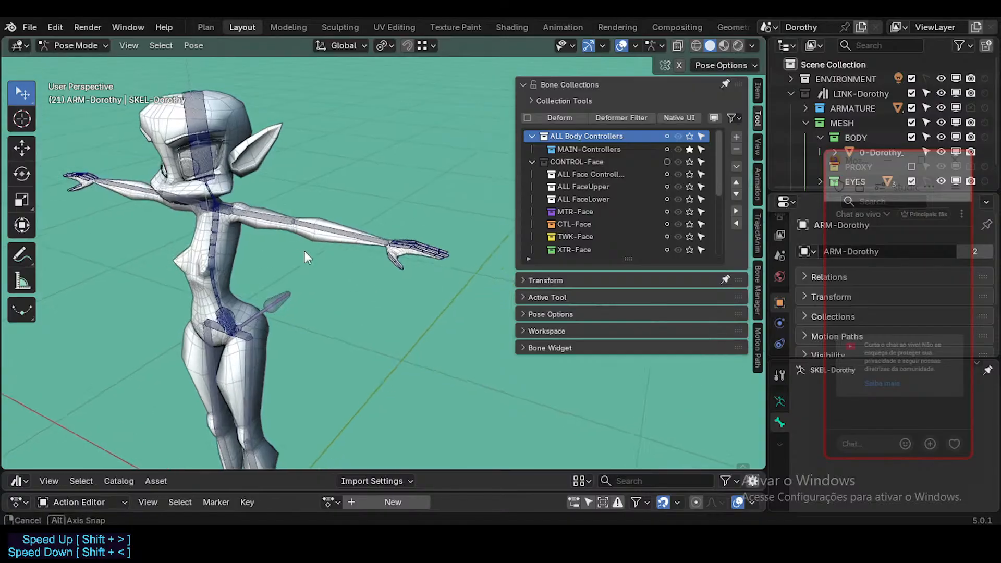
pyautogui.click(375, 231)
pyautogui.press('g')
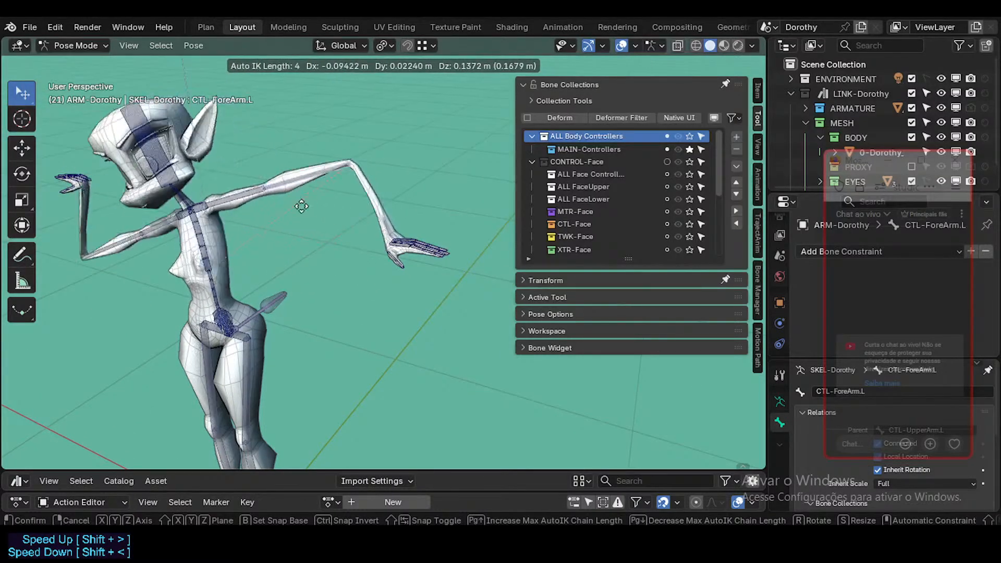
pyautogui.rightClick(352, 229)
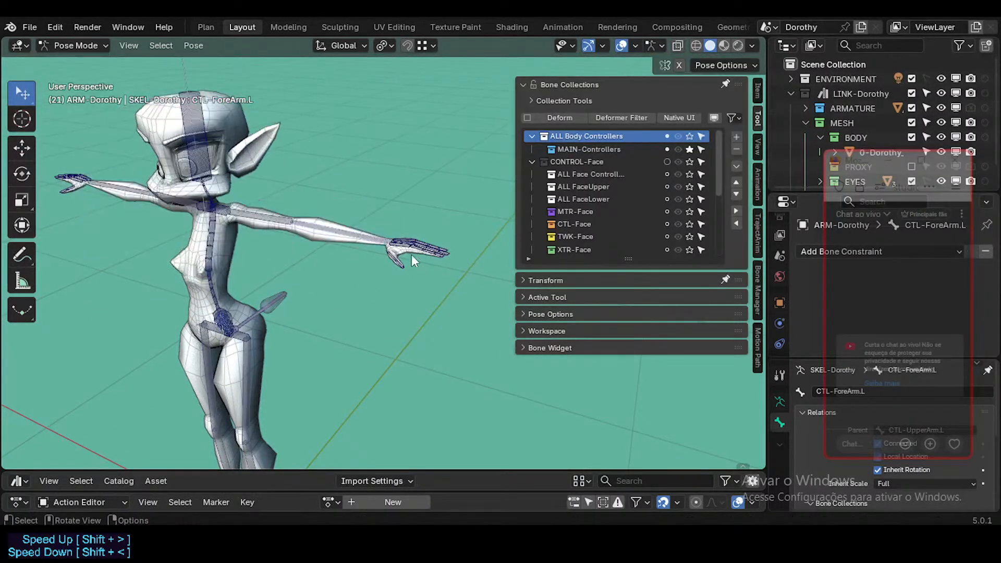
# Step: Test the body pivot by moving CMD-PivotBody, then cancel the move
pyautogui.keyDown('shift'); pyautogui.moveTo(338, 257); pyautogui.dragTo(391, 240, button='middle'); pyautogui.keyUp('shift')
pyautogui.click(324, 287)
pyautogui.press('g')
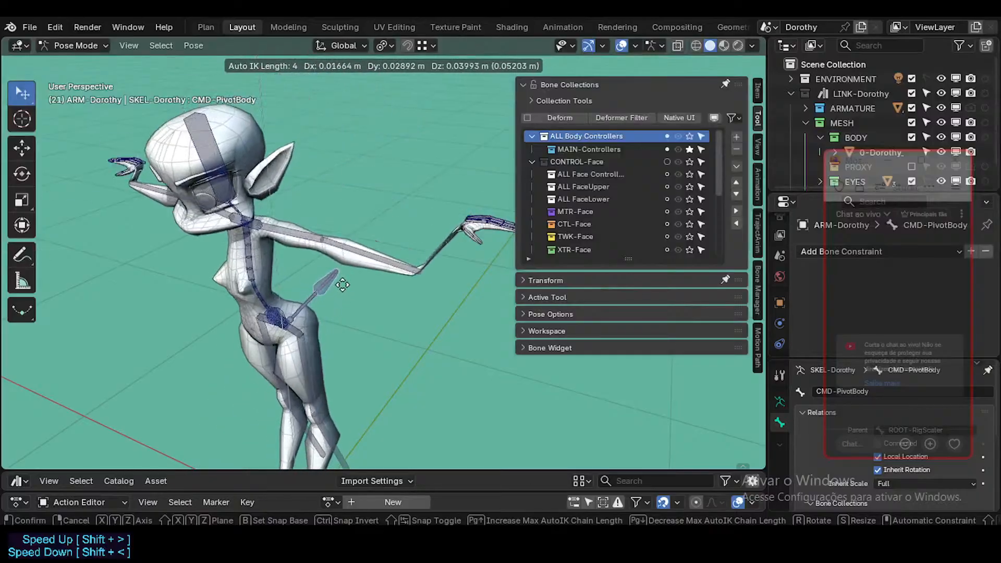
pyautogui.rightClick(324, 296)
# Step: Examine the parenting of CMD-PivotBody, CTL-Torso.001 and CTL-Hips around the pelvis in Edit Mode
pyautogui.press('Tab')
pyautogui.scroll(5, 324, 296)
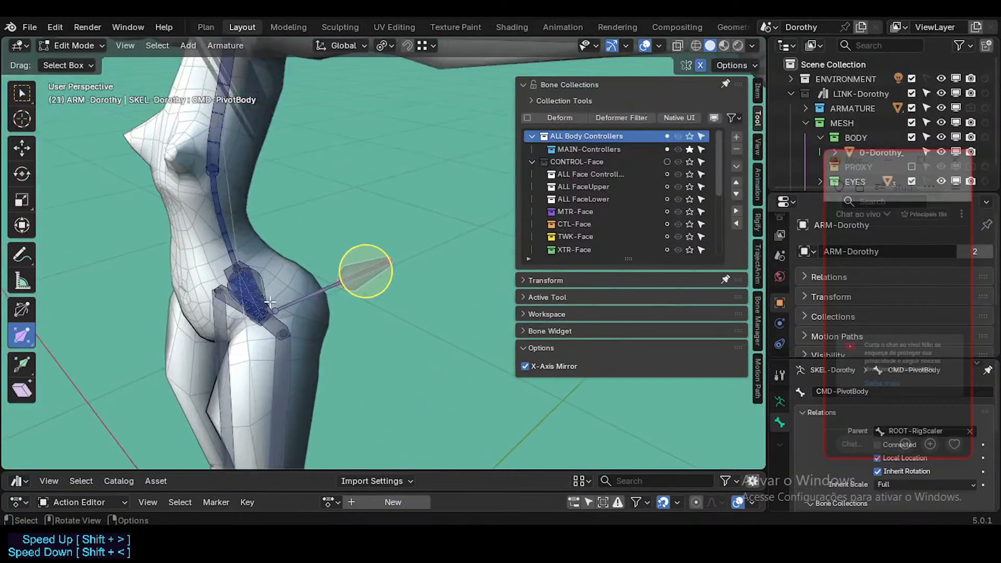
pyautogui.scroll(3, 269, 301)
pyautogui.moveTo(405, 253); pyautogui.dragTo(327, 280, button='middle')
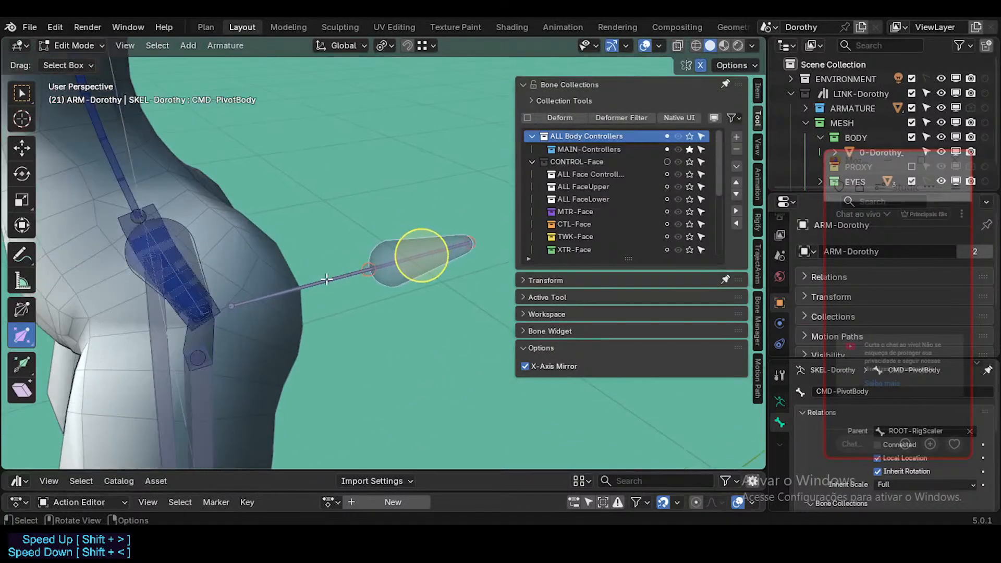
pyautogui.click(346, 279)
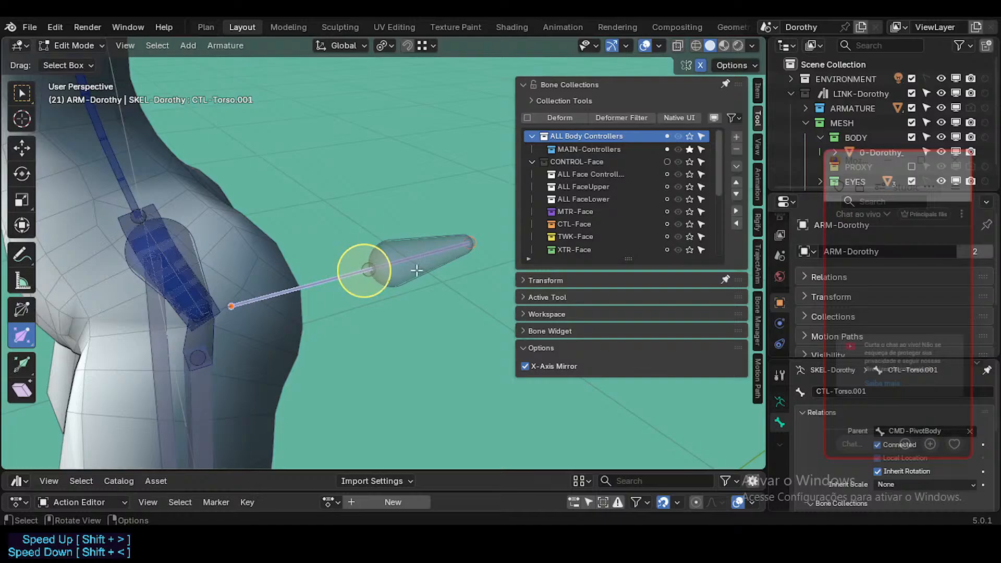
pyautogui.click(417, 246)
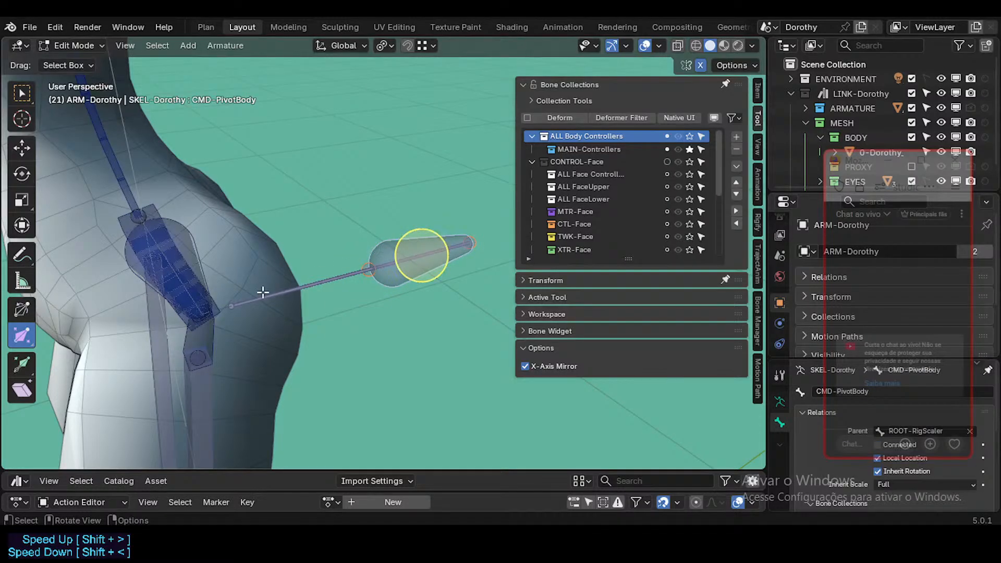
pyautogui.moveTo(262, 292); pyautogui.dragTo(219, 245, button='middle')
pyautogui.click(191, 273)
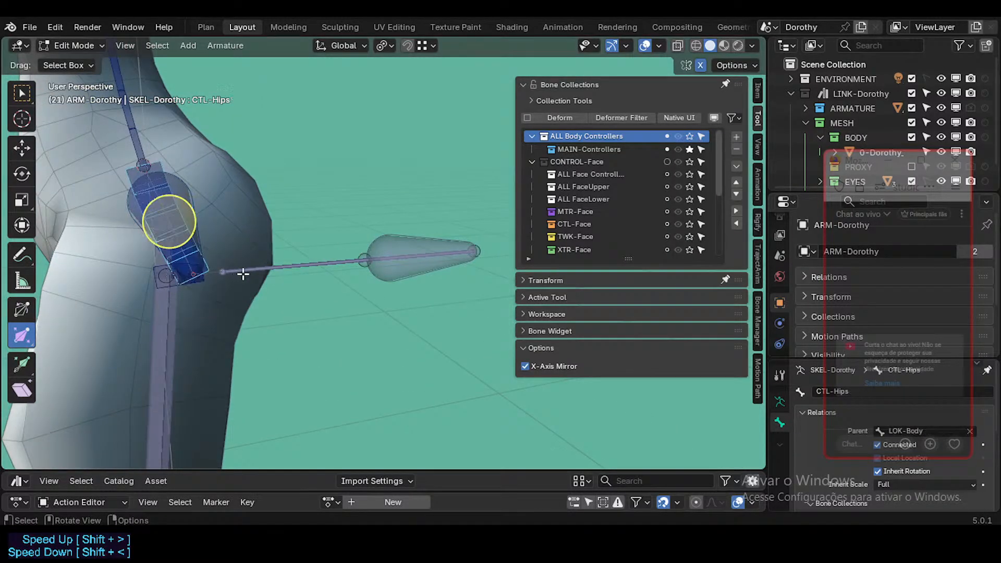
# Step: Delete the CTL-Torso.001 and CMD-PivotBody bones behind the hips
pyautogui.click(358, 260)
pyautogui.click(222, 271)
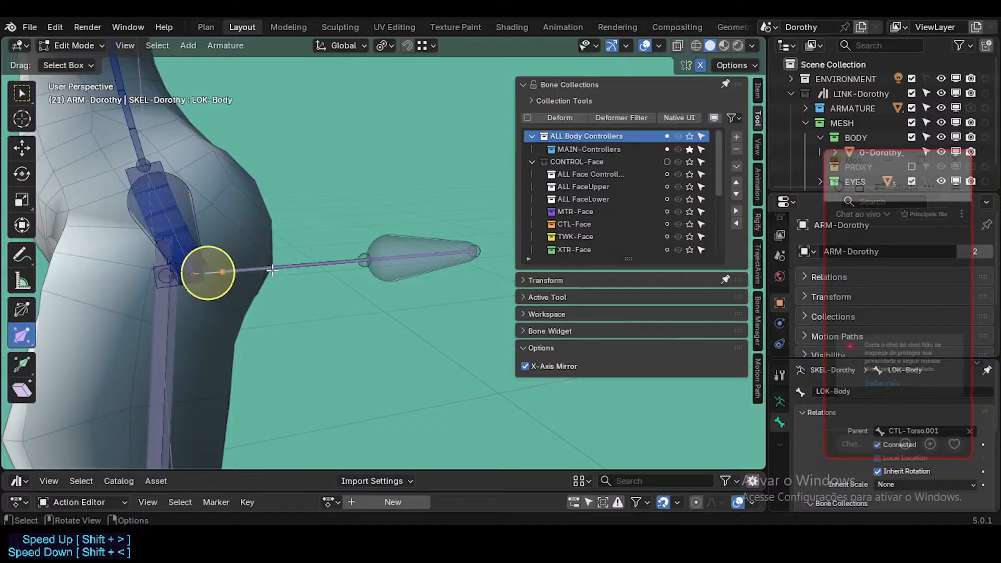
pyautogui.keyDown('shift'); pyautogui.click(359, 260); pyautogui.keyUp('shift')
pyautogui.press('x')
pyautogui.click(415, 248)
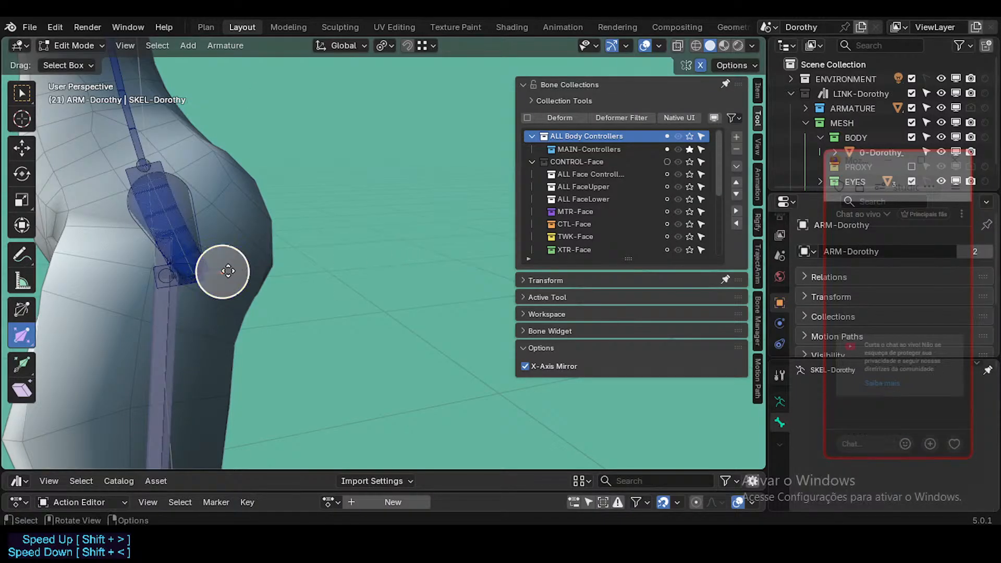
# Step: Select LOK-Body at the hips and test it in Pose Mode with a move, then cancel the move
pyautogui.click(225, 272)
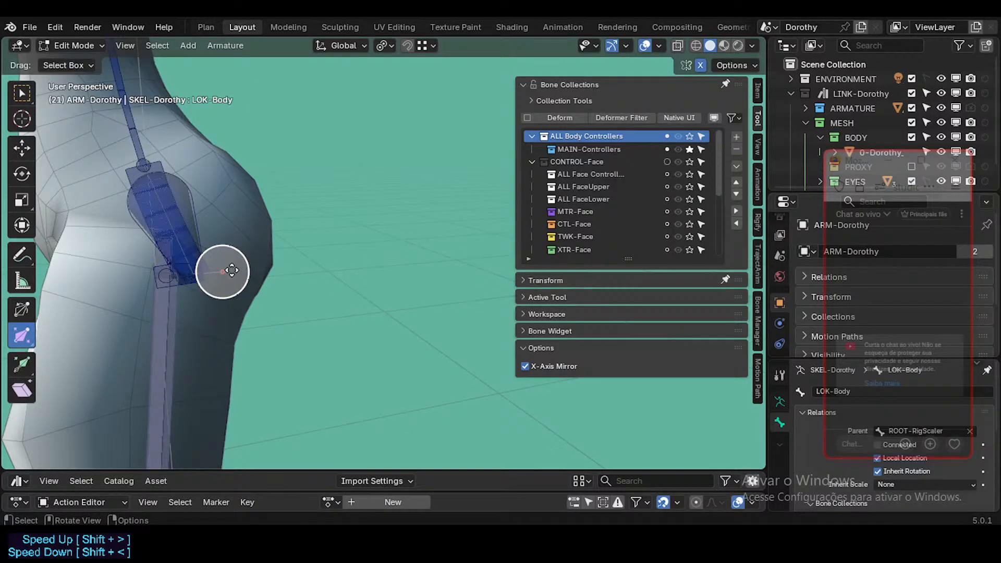
pyautogui.press('Tab')
pyautogui.scroll(-3, 229, 270)
pyautogui.press('g')
pyautogui.rightClick(245, 252)
# Step: Test the upper torso by moving CTL-Chest, then cancel the move
pyautogui.scroll(-5, 245, 251)
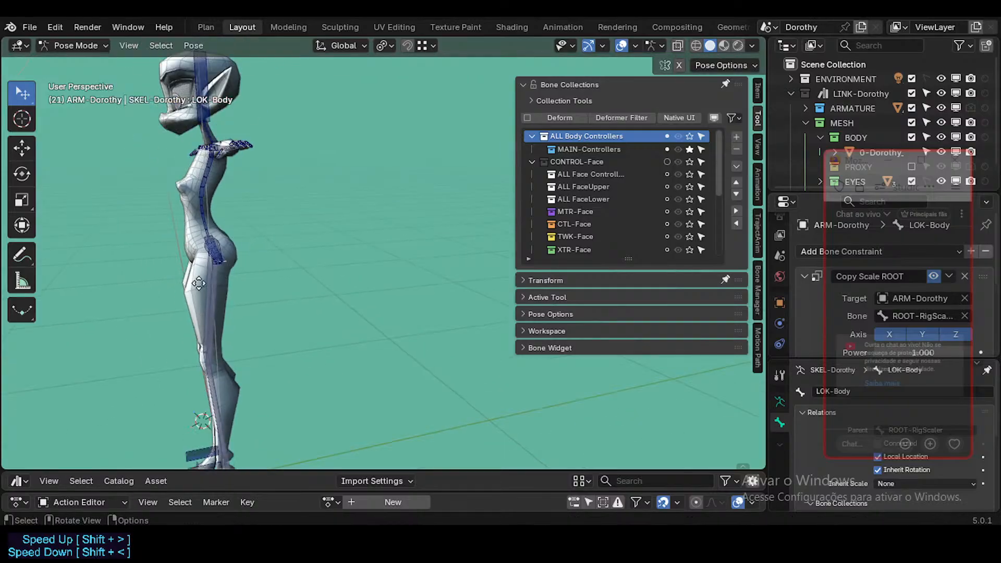
pyautogui.moveTo(240, 245); pyautogui.dragTo(292, 271, button='middle')
pyautogui.click(221, 175)
pyautogui.press('g')
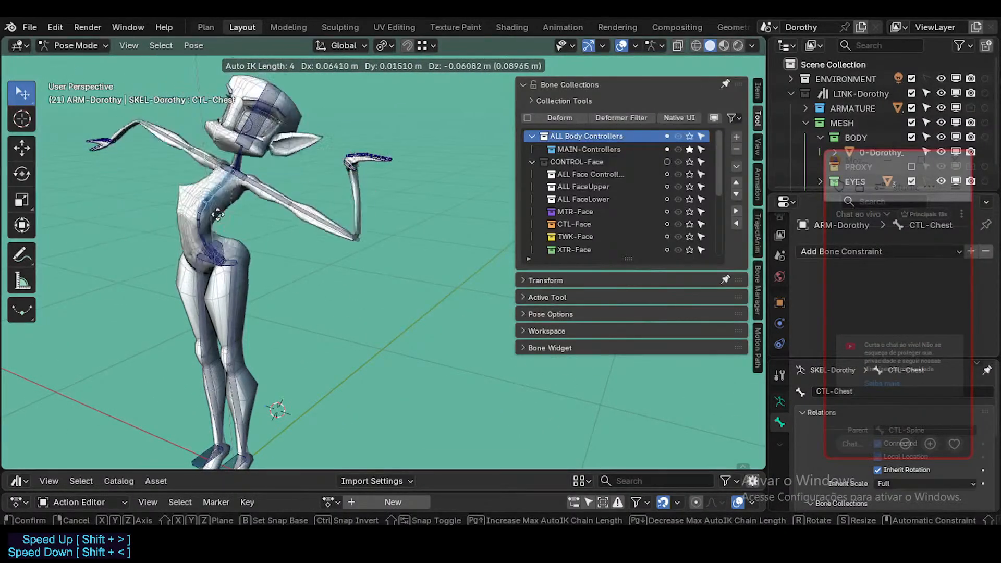
pyautogui.rightClick(199, 271)
# Step: Test the left leg by moving CTL-Shin.L and CTL-IKT-LeverageAnkle.L, cancelling each move
pyautogui.keyDown('shift'); pyautogui.moveTo(221, 314); pyautogui.dragTo(274, 251, button='middle'); pyautogui.keyUp('shift')
pyautogui.click(287, 408)
pyautogui.press('g')
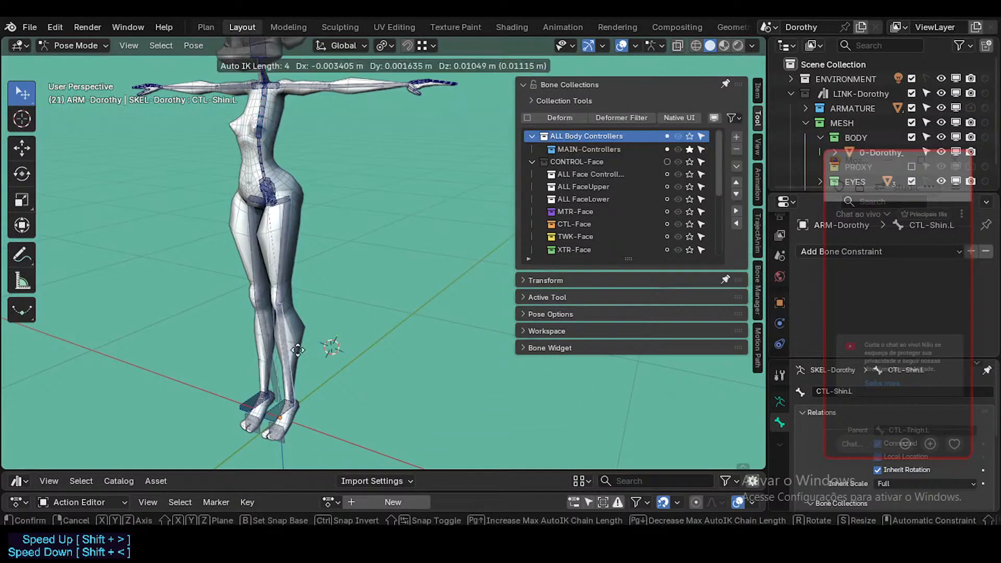
pyautogui.rightClick(320, 376)
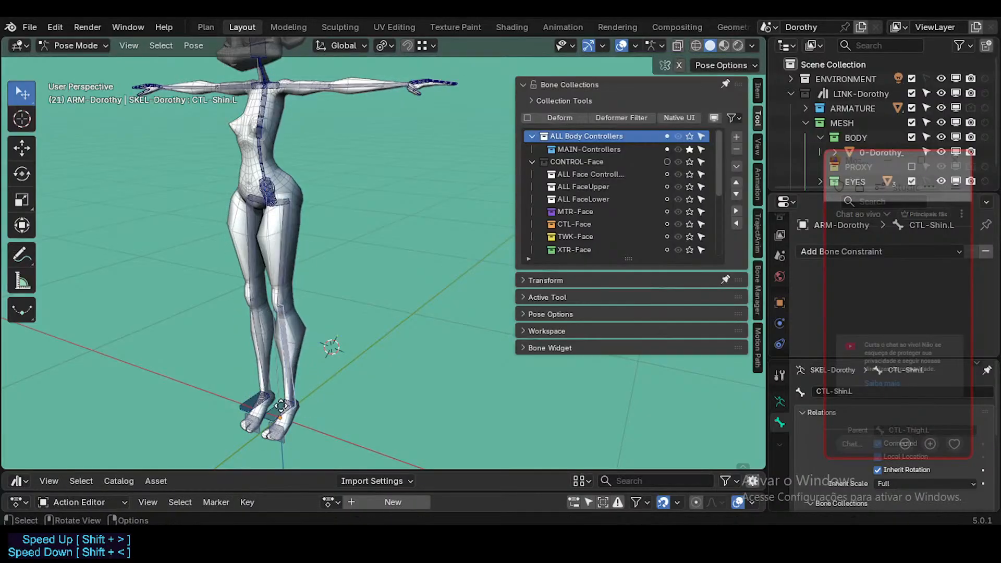
pyautogui.click(309, 394)
pyautogui.press('g')
pyautogui.rightClick(320, 426)
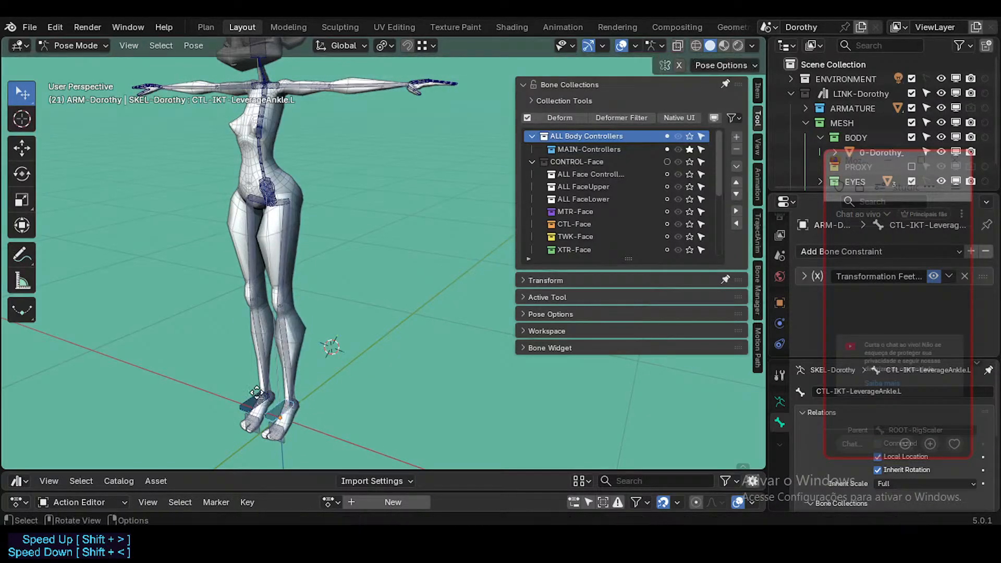
# Step: Delete the PIN-Toes.L bone at the left toes together with its mirrored counterpart in Edit Mode
pyautogui.click(250, 406)
pyautogui.scroll(6, 281, 416)
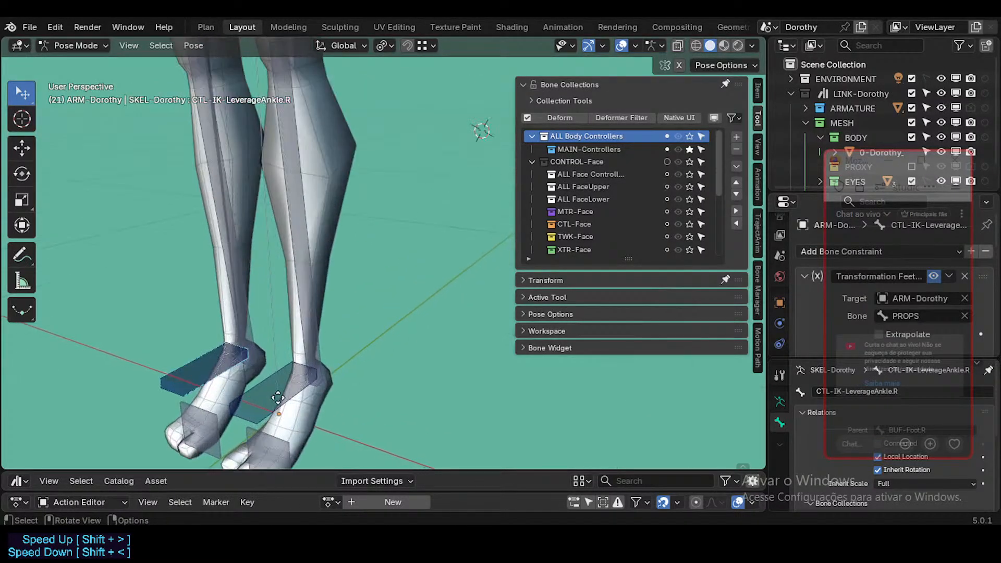
pyautogui.click(277, 390)
pyautogui.keyDown('shift'); pyautogui.moveTo(296, 451); pyautogui.dragTo(307, 364, button='middle'); pyautogui.keyUp('shift')
pyautogui.click(282, 371)
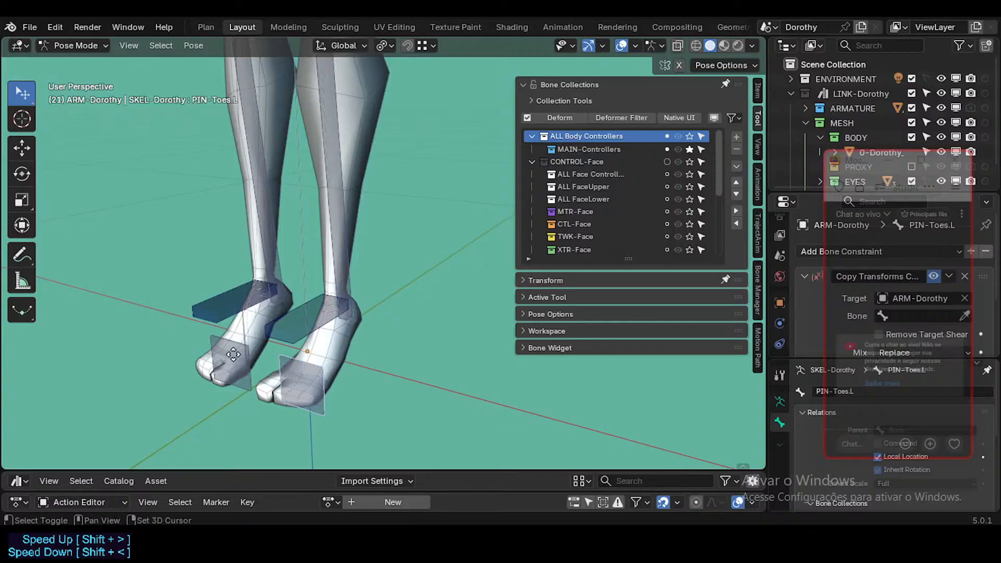
pyautogui.press('Tab')
pyautogui.click(313, 385)
pyautogui.press('x')
pyautogui.press('Escape')
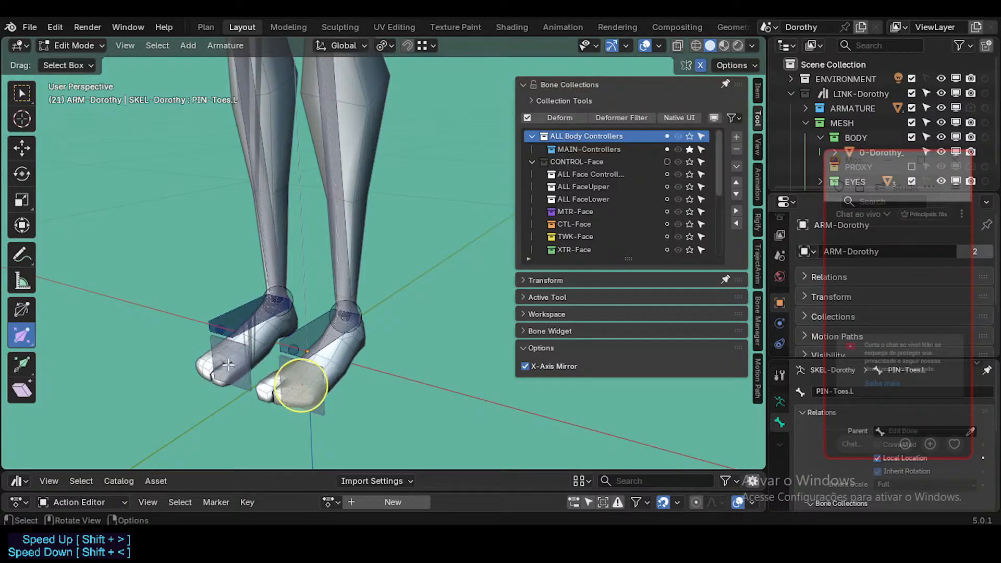
pyautogui.press('Delete')
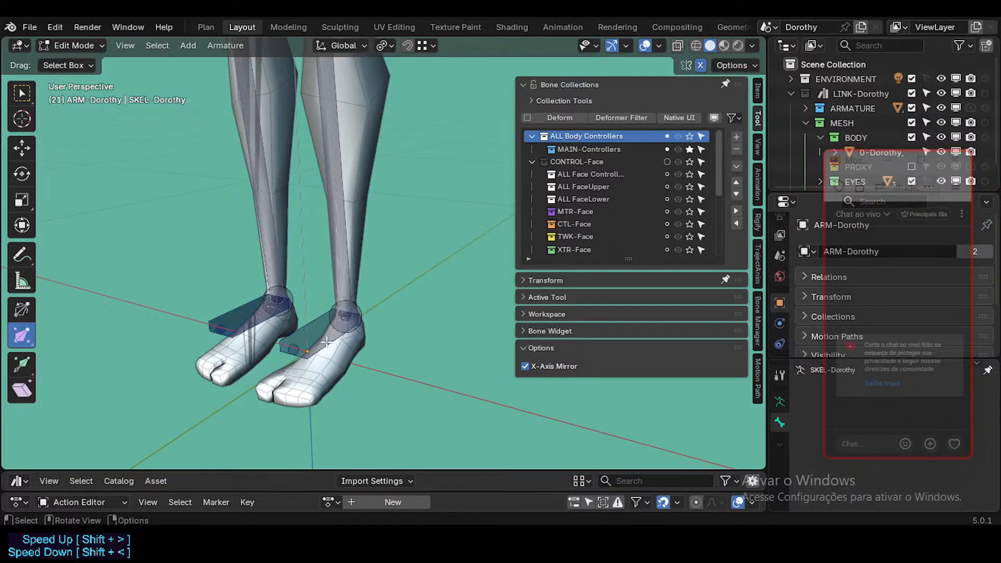
# Step: Test the left foot in Pose Mode by moving CTL-IKT-LeverageAnkle.L, leaving the bone in its place
pyautogui.click(326, 342)
pyautogui.press('Tab')
pyautogui.press('g')
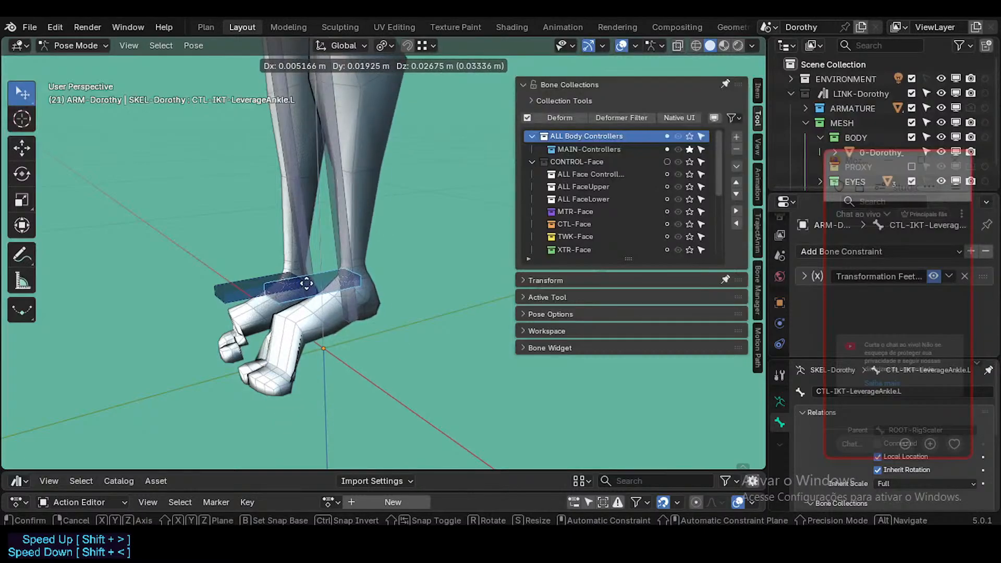
pyautogui.click(306, 283)
pyautogui.moveTo(307, 283); pyautogui.dragTo(324, 327, button='middle')
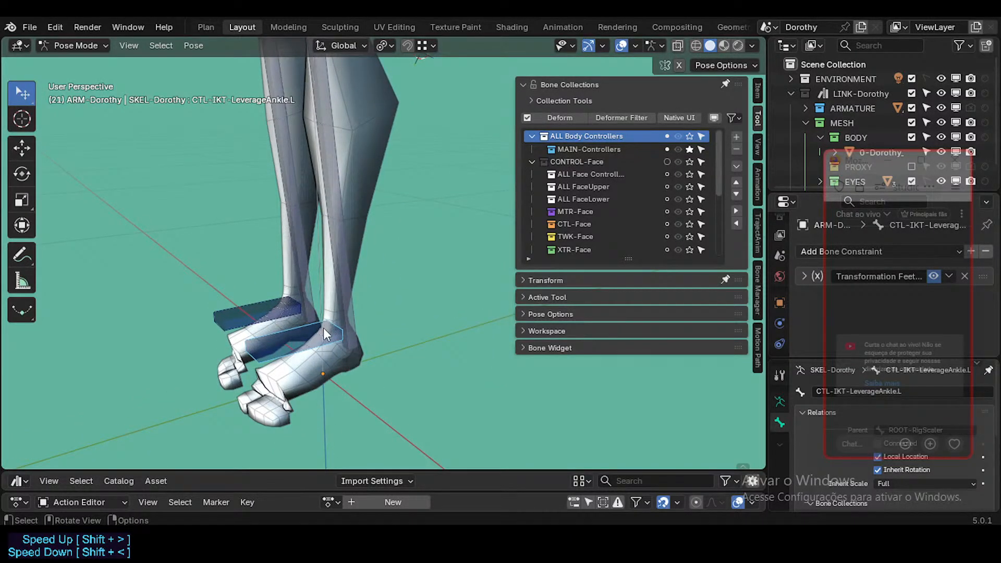
pyautogui.press('g')
pyautogui.rightClick(342, 286)
# Step: Compare moving CTL-IKT-LeverageAnkle.L in Edit Mode and in Pose Mode, cancelling both moves
pyautogui.press('Tab')
pyautogui.press('g')
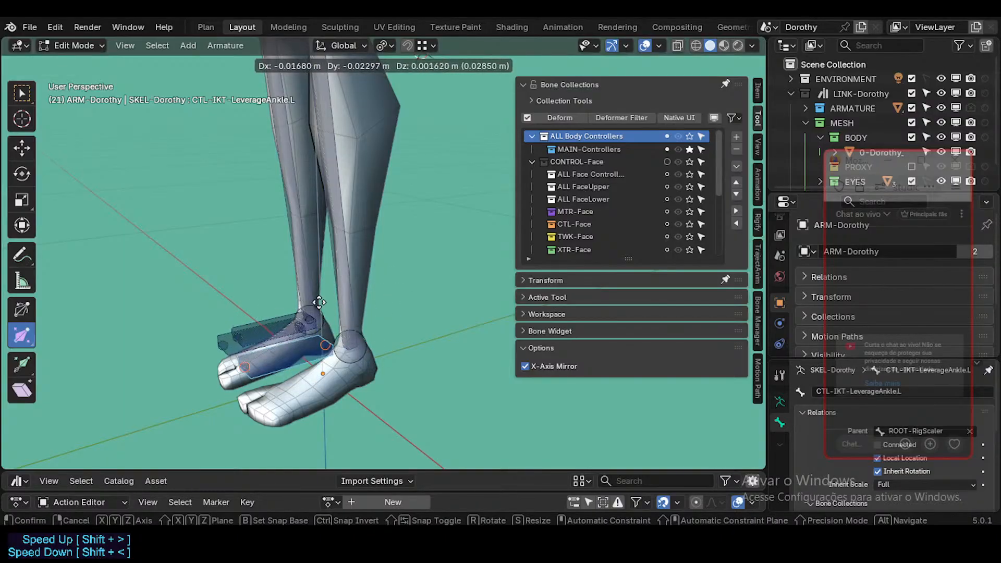
pyautogui.rightClick(316, 310)
pyautogui.press('Tab')
pyautogui.press('g')
pyautogui.rightClick(298, 338)
# Step: Try moving CTL-IK-LeverageAnkle.R in Edit Mode, cancel, and look for its counterpart with Select Mirror
pyautogui.press('Tab')
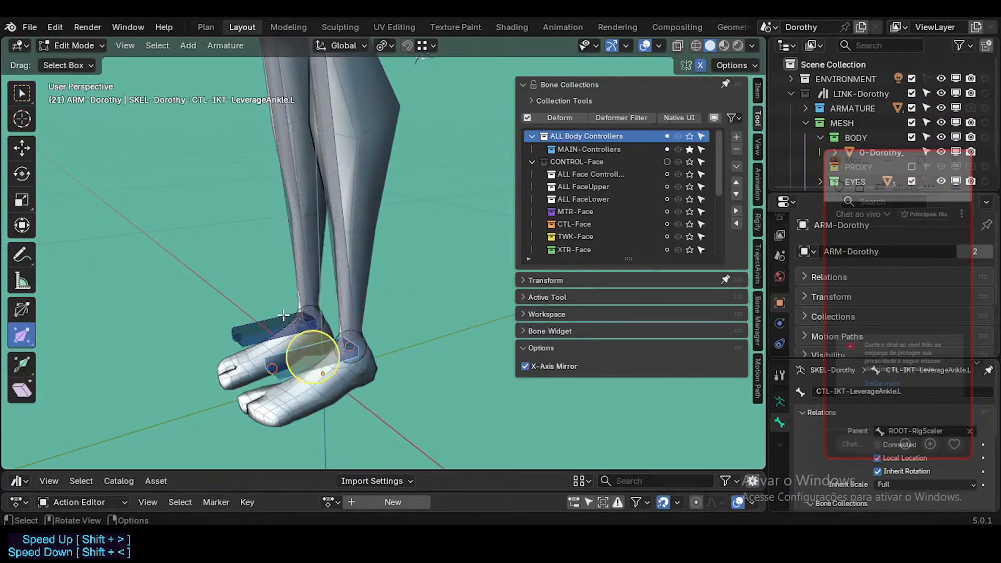
pyautogui.click(267, 320)
pyautogui.press('g')
pyautogui.rightClick(299, 317)
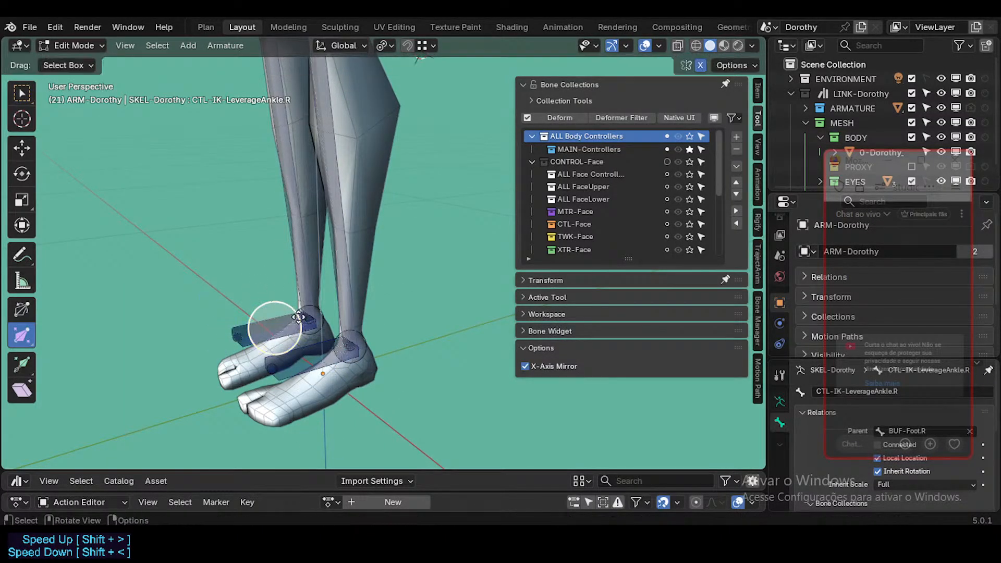
pyautogui.hotkey('ctrl', 'shift', 'm')
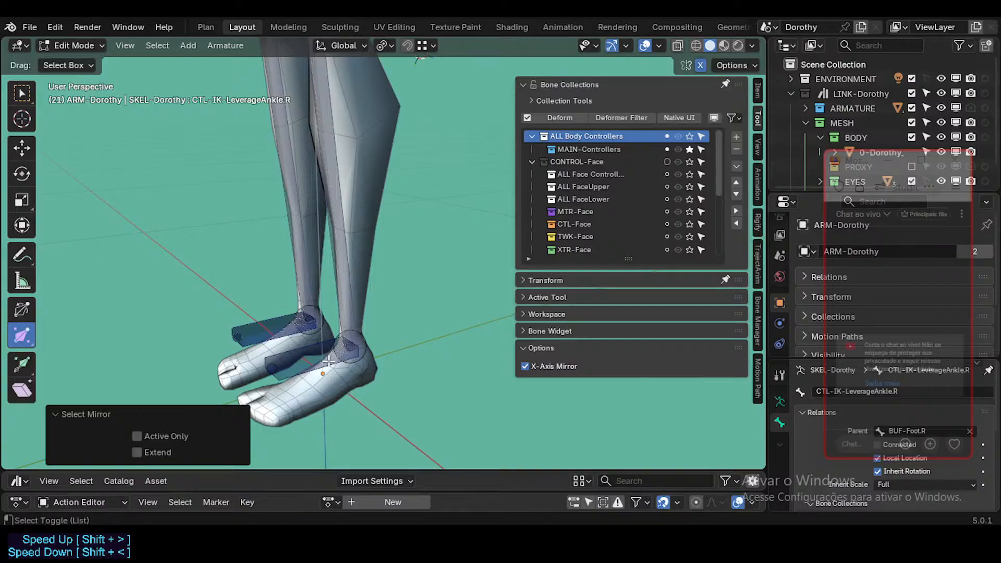
pyautogui.press('c')
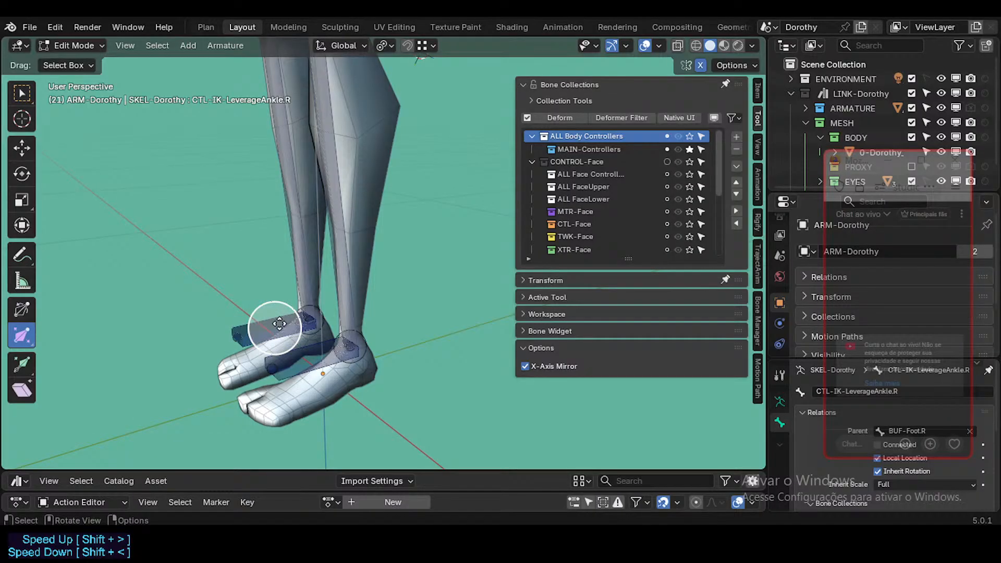
# Step: Check which bone mirrors CTL-IKT-LeverageAnkle.L by applying Select Mirror in both directions
pyautogui.hotkey('ctrl', 'shift', 'm')
pyautogui.click(313, 348)
pyautogui.hotkey('ctrl', 'shift', 'm')
pyautogui.hotkey('ctrl', 'shift', 'm')
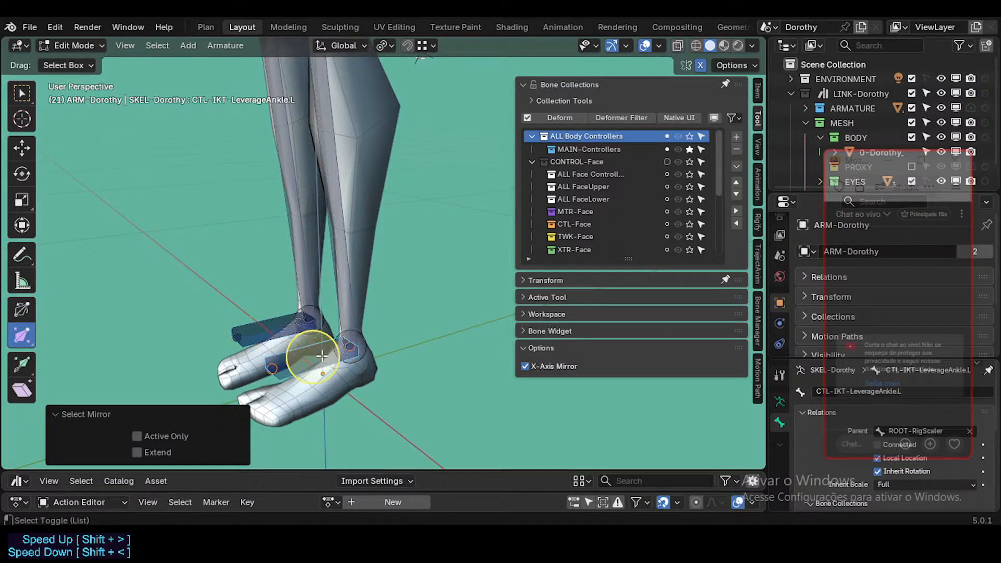
# Step: Delete the unpaired CTL-IK-LeverageAnkle.R bone that overlaps CTL-IKT-LeverageAnkle.R at the right foot
pyautogui.click(270, 323)
pyautogui.click(314, 354)
pyautogui.click(282, 331)
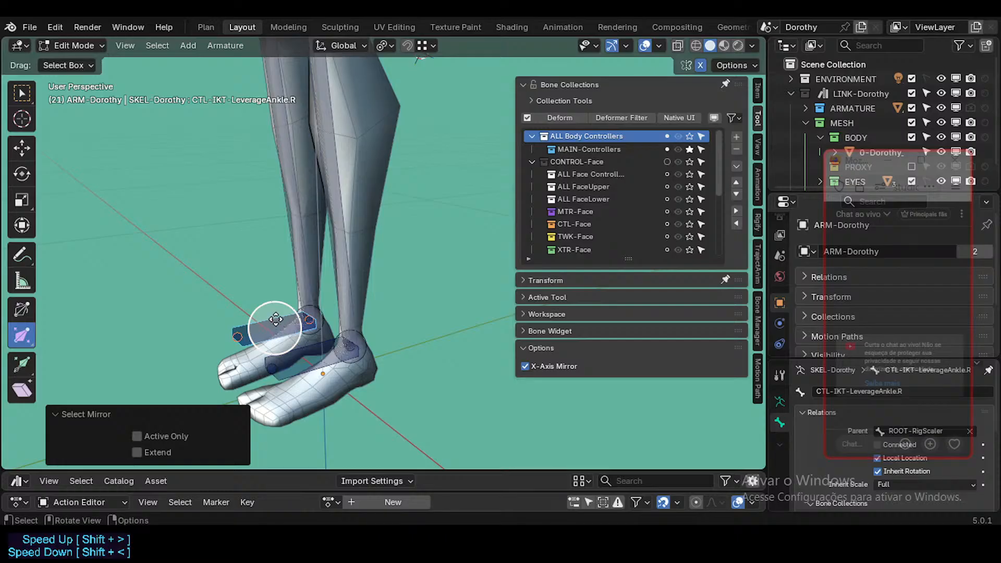
pyautogui.click(274, 317)
pyautogui.press('x')
pyautogui.click(274, 318)
# Step: Retest CTL-IKT-LeverageAnkle.L with a move in Edit Mode and another in Pose Mode, cancelling each
pyautogui.scroll(-2, 284, 339)
pyautogui.click(307, 353)
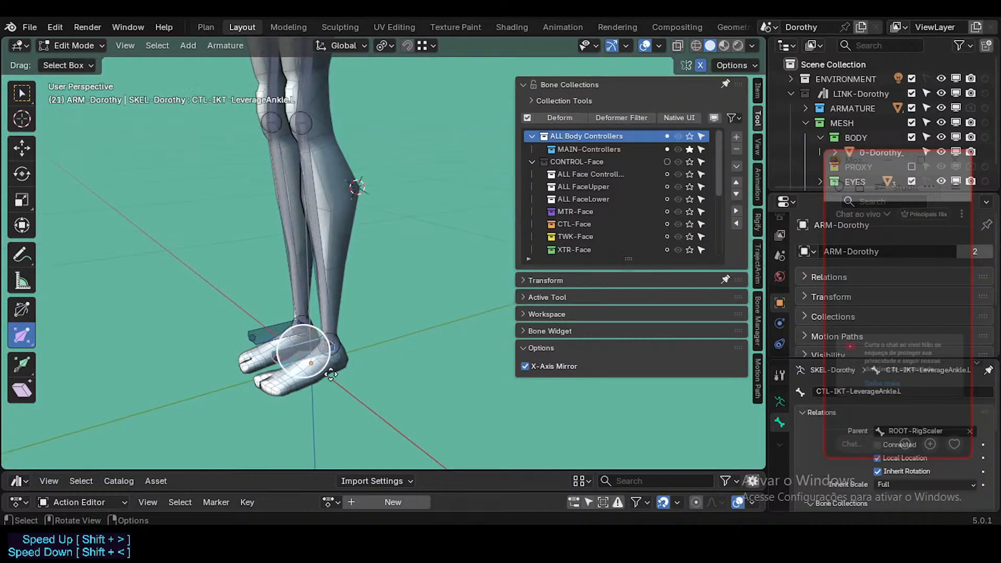
pyautogui.press('g')
pyautogui.rightClick(314, 369)
pyautogui.hotkey('ctrl', 'Tab')
pyautogui.click(308, 441)
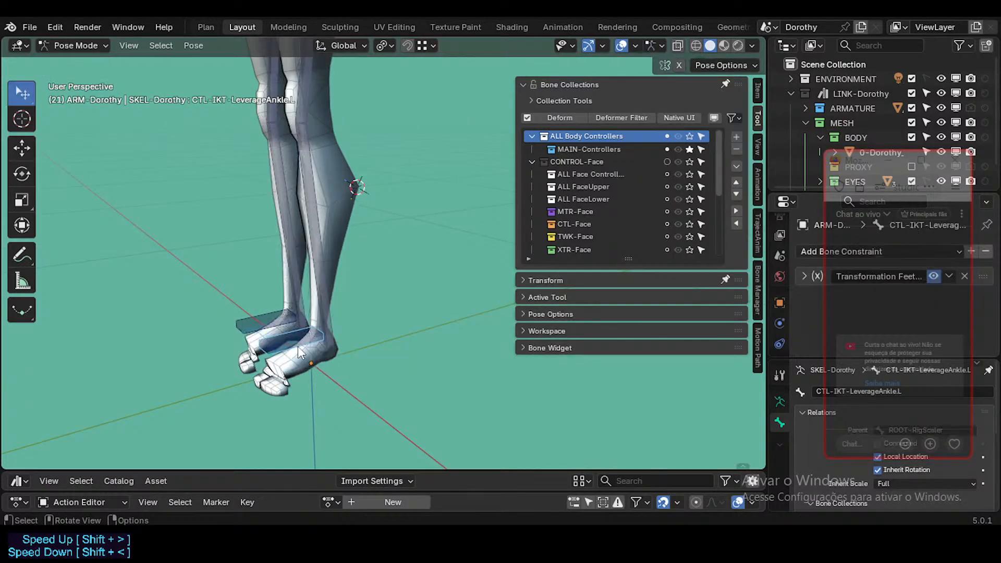
pyautogui.press('g')
pyautogui.rightClick(325, 298)
# Step: Try rotating the ankle controller CTL-IKT-LeverageAnkle.L about the X axis in Pose Mode
pyautogui.keyDown('shift'); pyautogui.moveTo(325, 298); pyautogui.dragTo(329, 329, button='middle'); pyautogui.keyUp('shift')
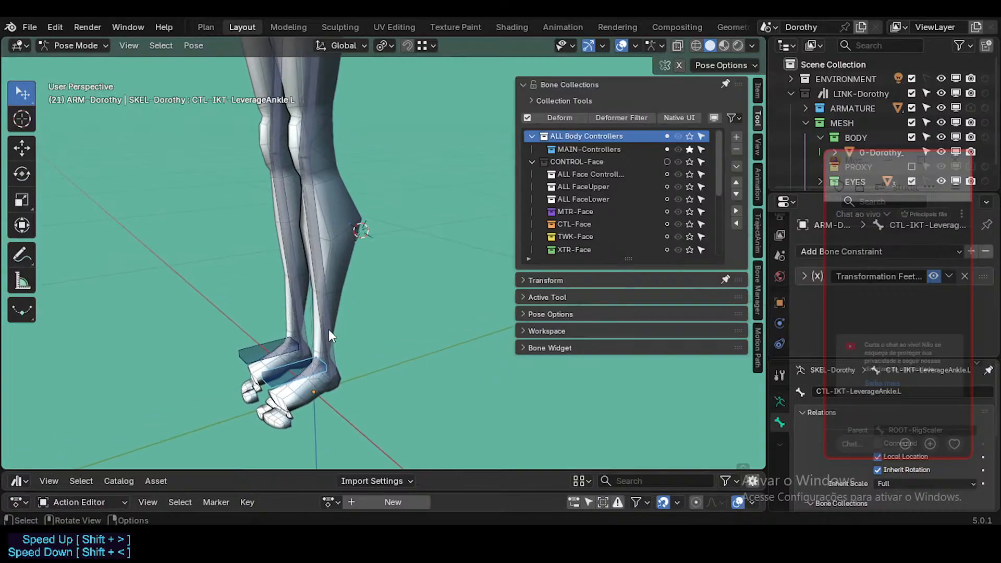
pyautogui.scroll(-2, 319, 343)
pyautogui.keyDown('shift'); pyautogui.moveTo(305, 299); pyautogui.dragTo(312, 331, button='middle'); pyautogui.keyUp('shift')
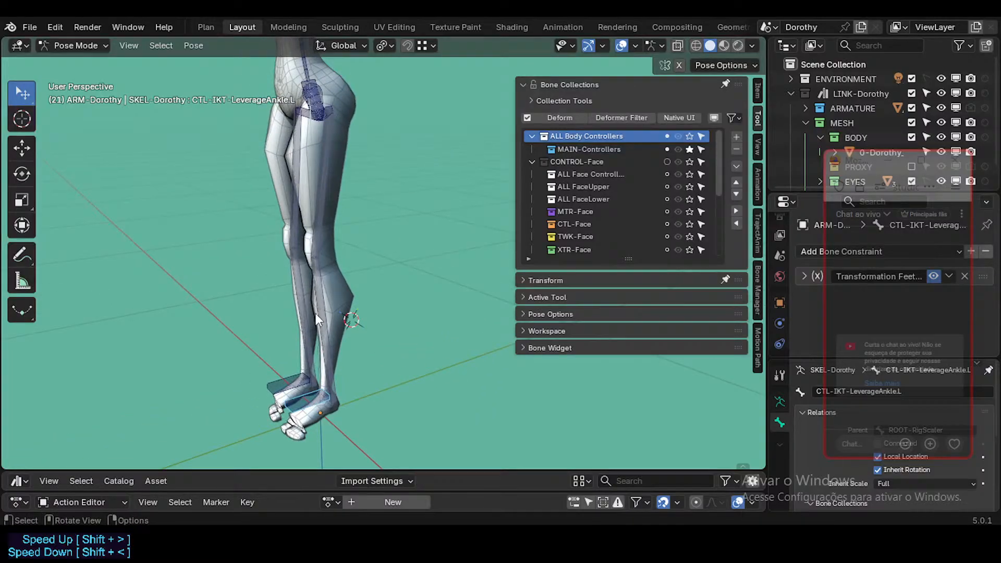
pyautogui.press('r')
pyautogui.press('x')
pyautogui.click(356, 398)
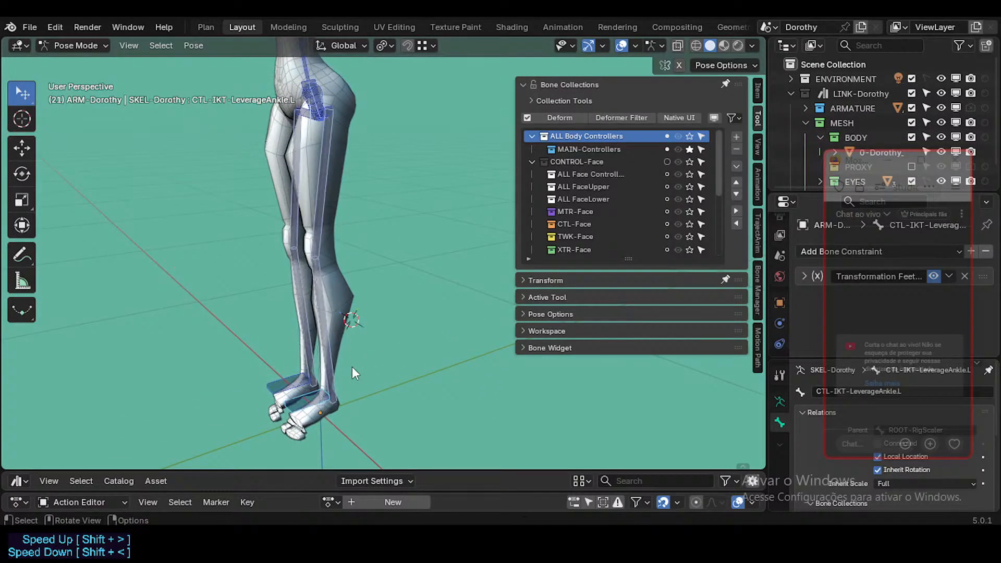
# Step: Test the torso by moving CTL-Spine and CTL-HipsSway, cancelling each move
pyautogui.moveTo(352, 367); pyautogui.dragTo(327, 183, button='middle')
pyautogui.click(326, 182)
pyautogui.press('g')
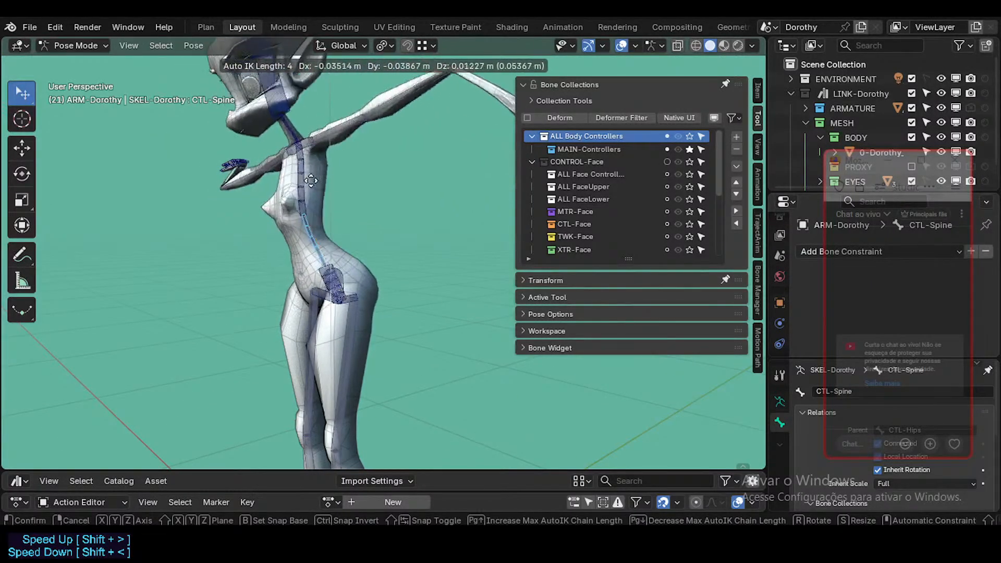
pyautogui.rightClick(341, 294)
pyautogui.click(345, 280)
pyautogui.press('g')
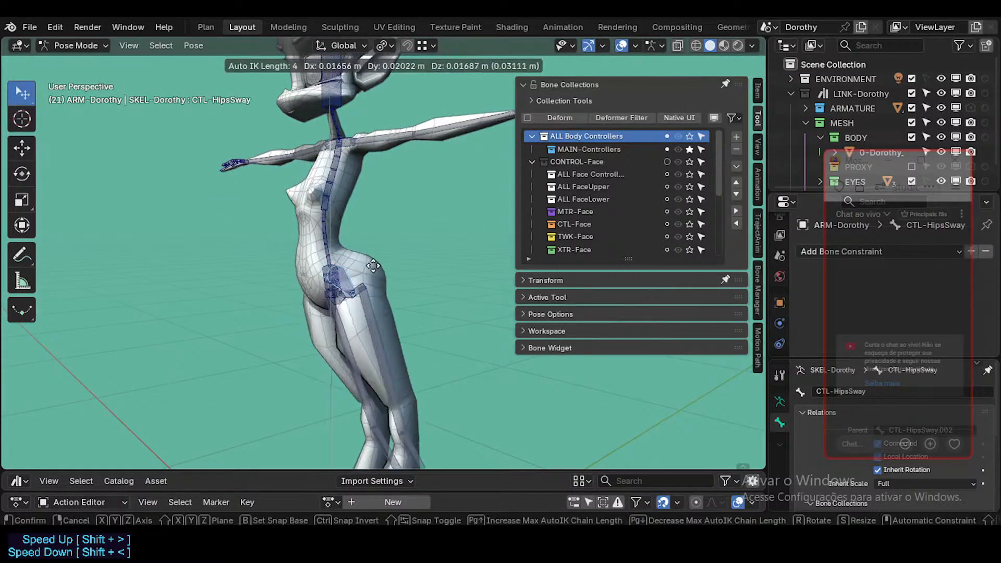
pyautogui.rightClick(330, 322)
# Step: Test the left leg in Pose Mode by moving the shin controller CTL-Shin.L
pyautogui.moveTo(331, 321); pyautogui.dragTo(380, 337, button='middle')
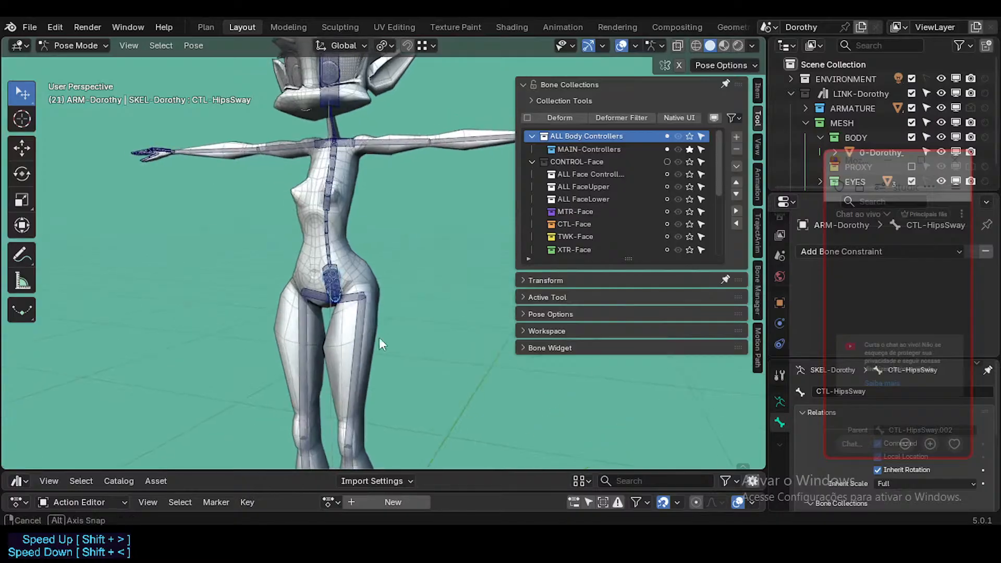
pyautogui.scroll(-3, 319, 297)
pyautogui.keyDown('shift'); pyautogui.moveTo(314, 272); pyautogui.dragTo(246, 205, button='middle'); pyautogui.keyUp('shift')
pyautogui.click(282, 383)
pyautogui.press('g')
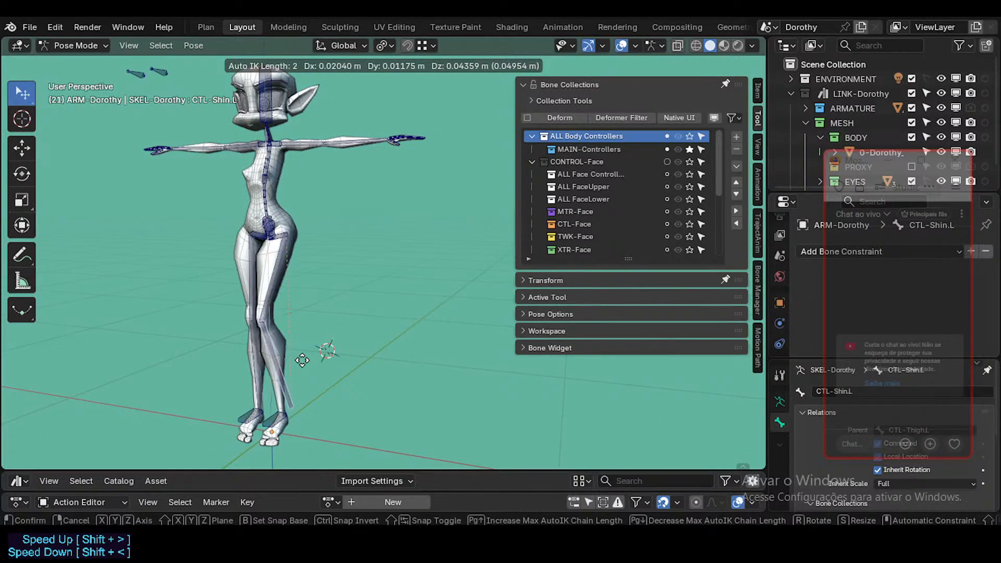
pyautogui.click(288, 303)
# Step: Rotate CTL-Thigh.L about the X axis, then try moving the left ankle controller and cancel that move
pyautogui.click(285, 299)
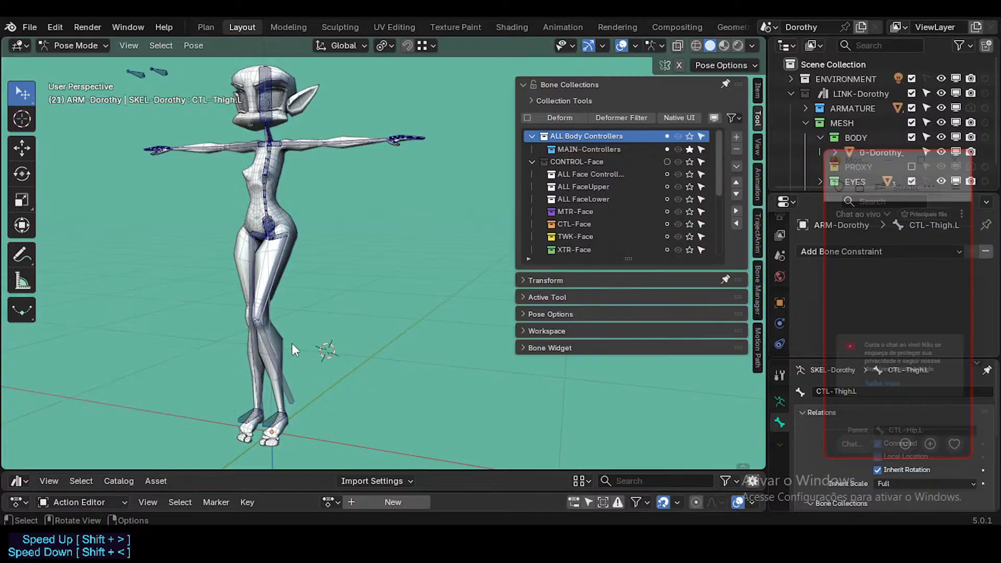
pyautogui.press('r')
pyautogui.press('x')
pyautogui.click(307, 332)
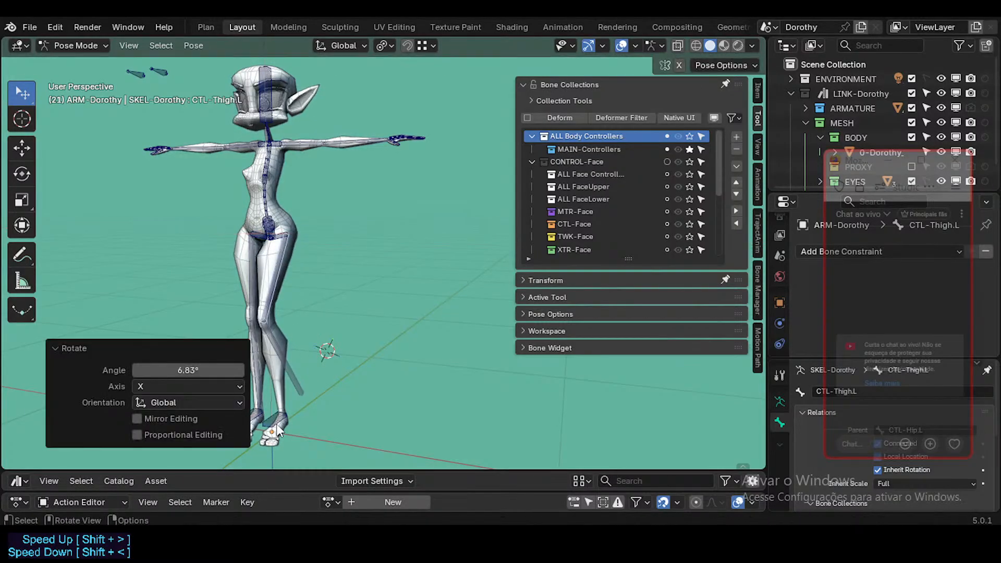
pyautogui.click(276, 424)
pyautogui.press('g')
pyautogui.rightClick(313, 369)
# Step: Clear the location and rotation of all bones to restore the rest pose
pyautogui.keyDown('shift'); pyautogui.moveTo(297, 209); pyautogui.dragTo(289, 359, button='middle'); pyautogui.keyUp('shift')
pyautogui.press('a')
pyautogui.hotkey('alt', 'g')
pyautogui.hotkey('alt', 'r')
pyautogui.scroll(3, 174, 274)
pyautogui.moveTo(174, 274); pyautogui.dragTo(292, 319, button='middle')
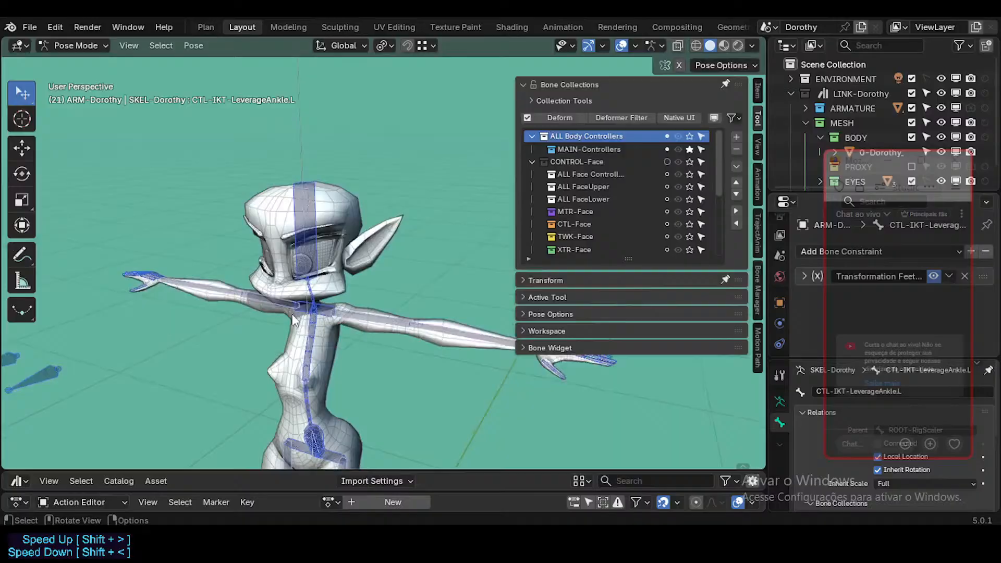
# Step: Test the head by moving CTL-Head several times with Auto IK
pyautogui.click(303, 240)
pyautogui.press('g')
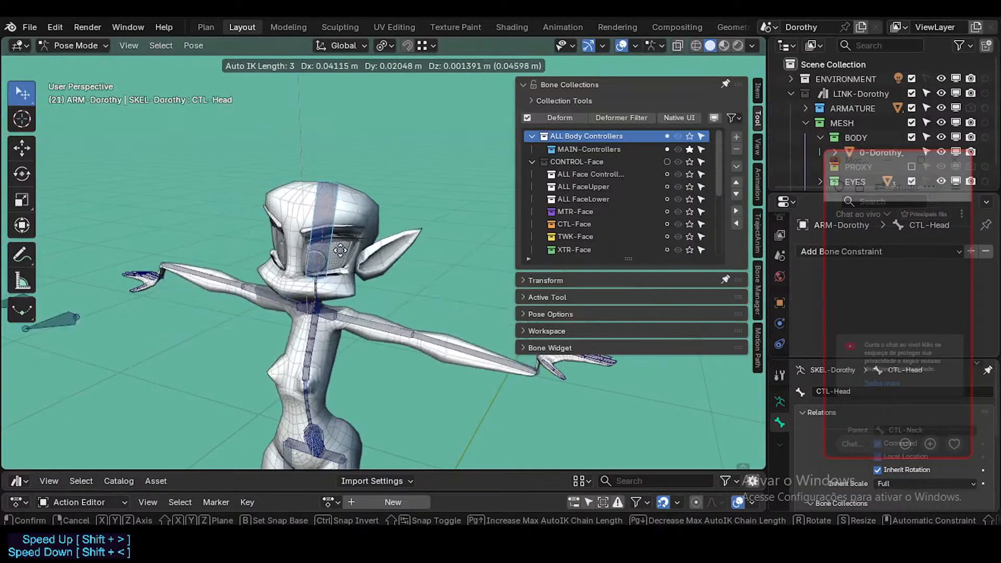
pyautogui.click(362, 242)
pyautogui.press('g')
pyautogui.click(354, 273)
pyautogui.press('g')
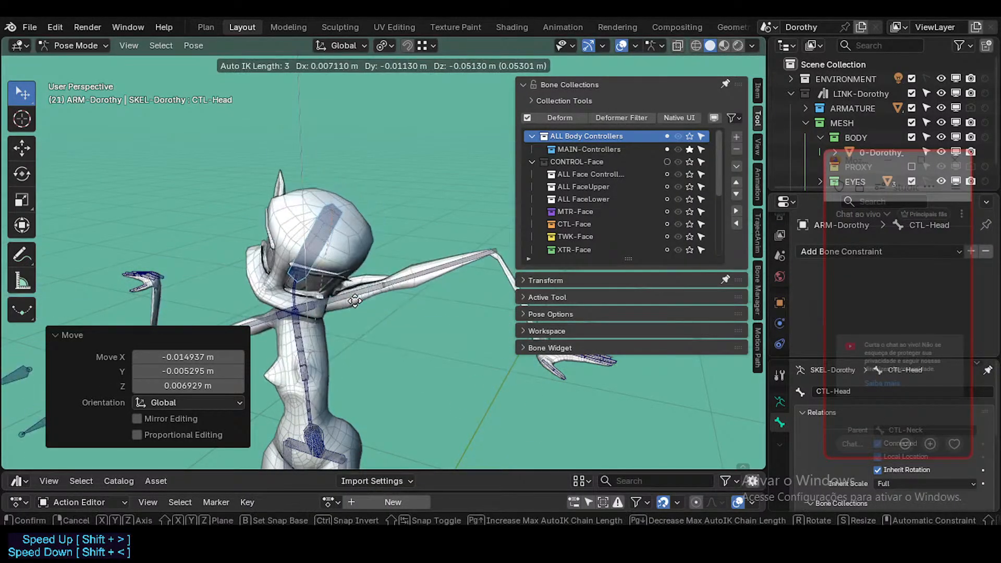
pyautogui.click(338, 300)
pyautogui.click(108, 337)
pyautogui.scroll(-3, 108, 340)
pyautogui.press('g')
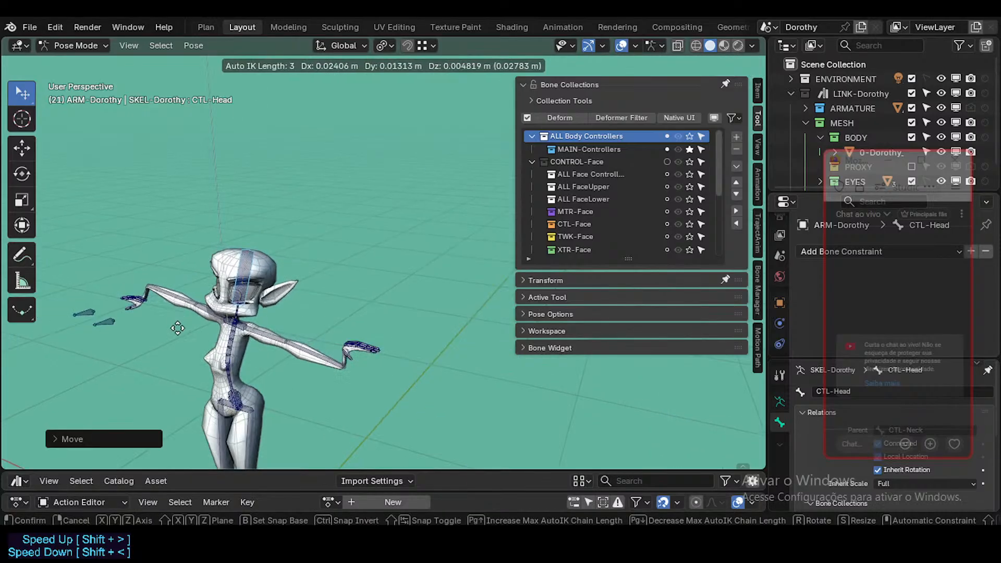
pyautogui.click(114, 332)
# Step: Delete the eye controller CTL-Eye.L and its mirrored partner in Edit Mode, then return to Pose Mode
pyautogui.click(104, 337)
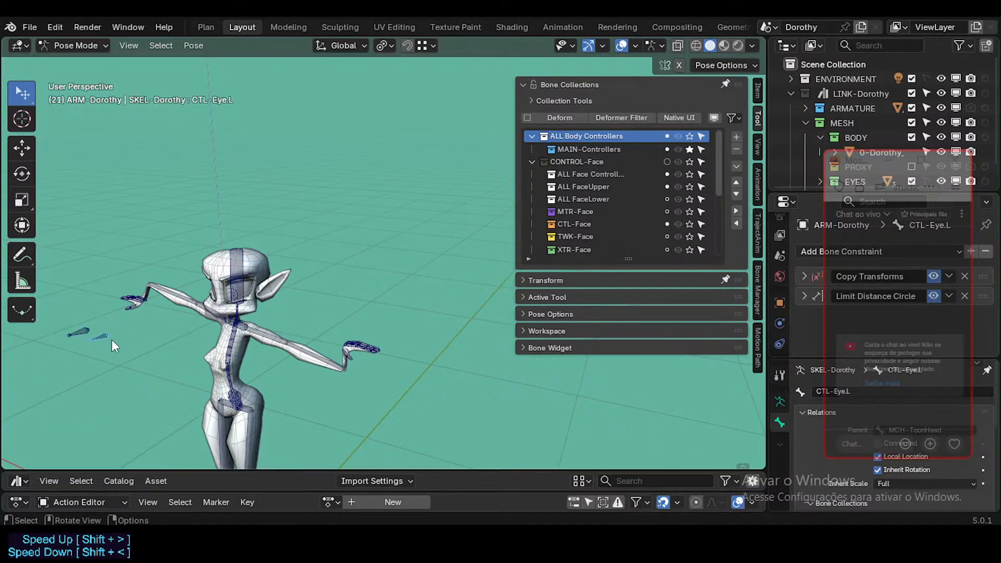
pyautogui.scroll(2, 271, 325)
pyautogui.keyDown('shift'); pyautogui.moveTo(243, 317); pyautogui.dragTo(367, 283, button='middle'); pyautogui.keyUp('shift')
pyautogui.scroll(-1, 216, 300)
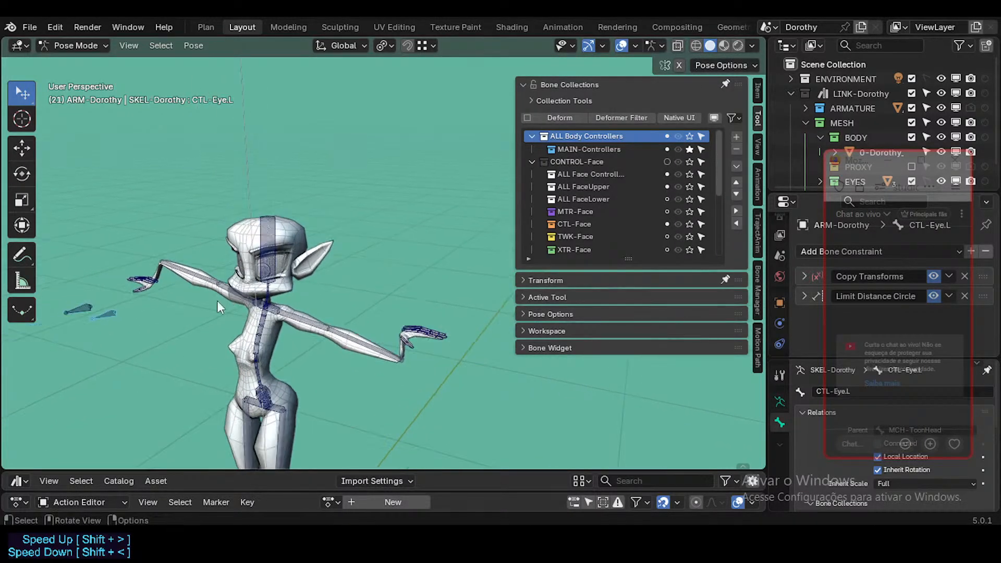
pyautogui.scroll(2, 110, 316)
pyautogui.scroll(-2, 118, 311)
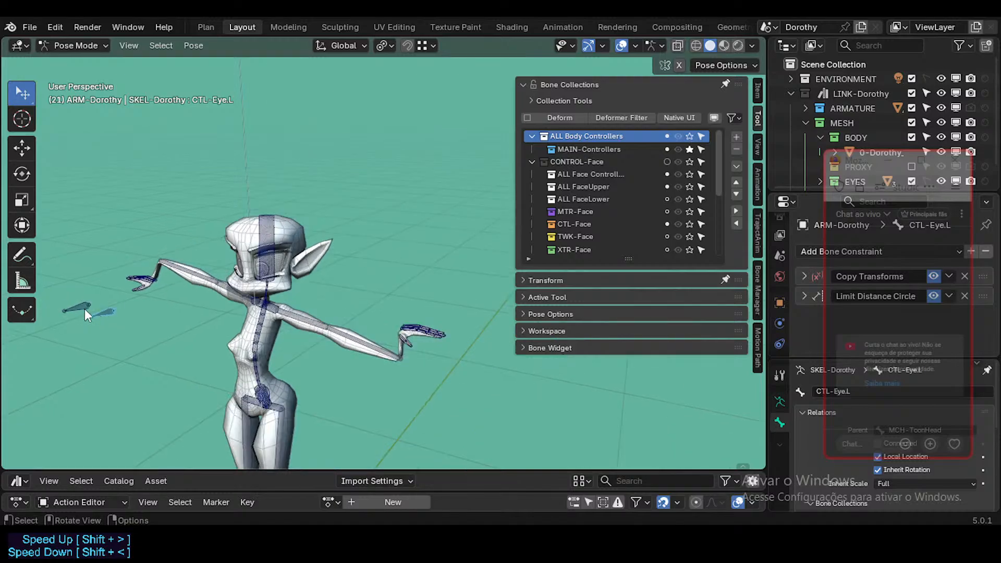
pyautogui.press('Tab')
pyautogui.scroll(2, 116, 341)
pyautogui.moveTo(117, 341)
pyautogui.keyDown('shift'); pyautogui.mouseDown(button='middle')
pyautogui.moveTo(188, 357)
pyautogui.moveTo(198, 347)
pyautogui.moveTo(131, 348)
pyautogui.mouseUp(button='middle'); pyautogui.keyUp('shift')
pyautogui.press('x')
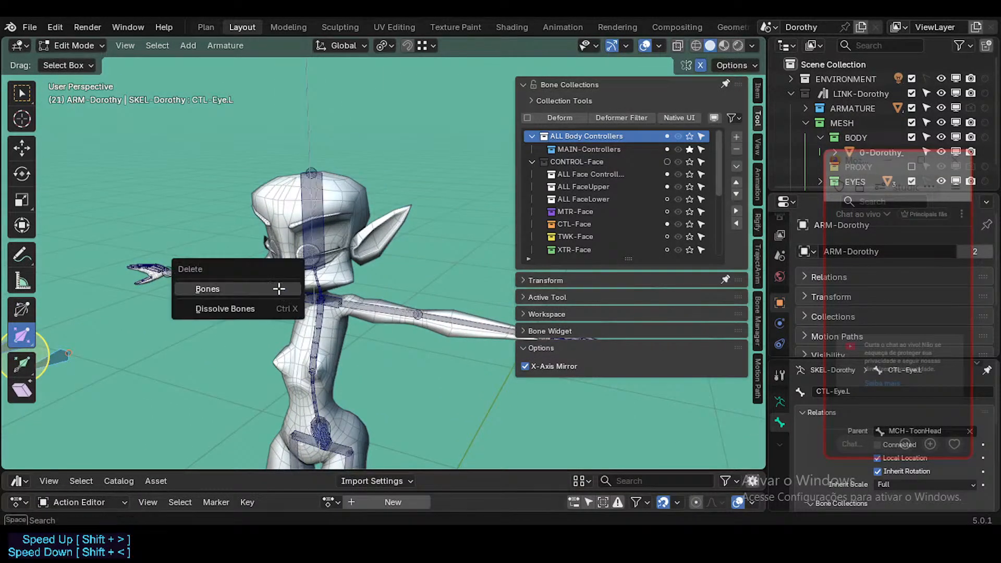
pyautogui.click(279, 288)
pyautogui.scroll(2, 306, 266)
pyautogui.press('Tab')
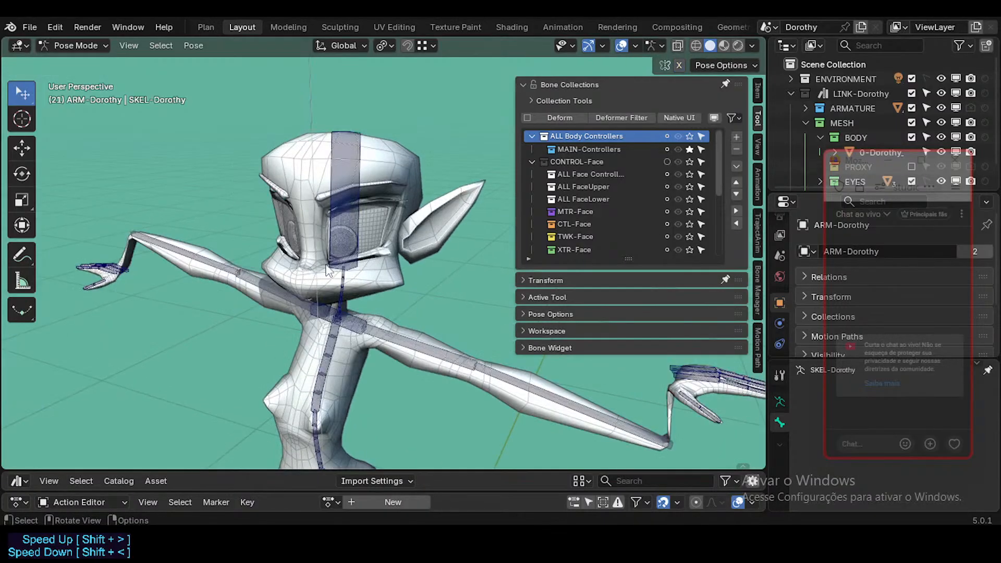
# Step: Retest CTL-Head with a short move and cancel it
pyautogui.click(352, 195)
pyautogui.press('g')
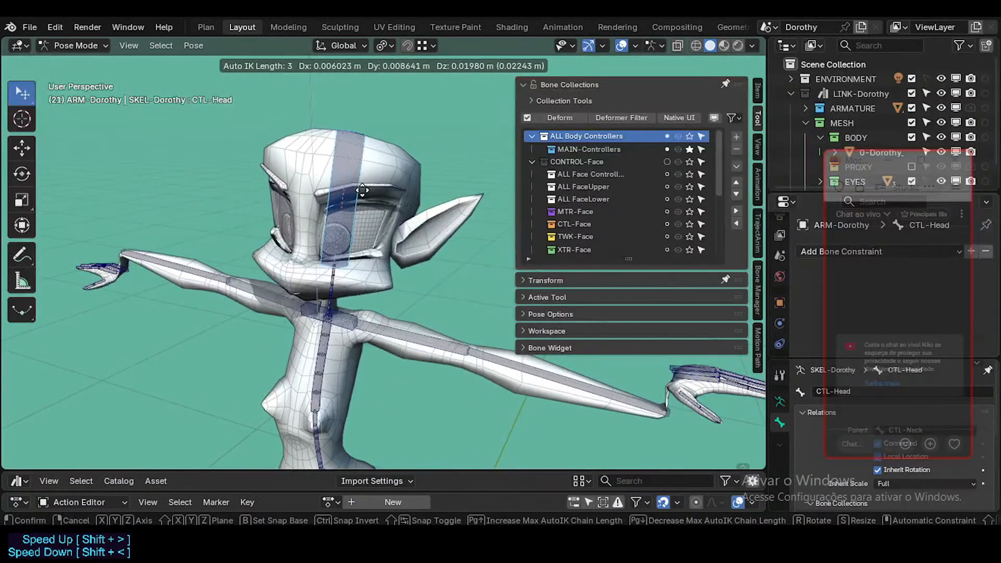
pyautogui.rightClick(439, 236)
pyautogui.moveTo(439, 236); pyautogui.dragTo(414, 314, button='middle')
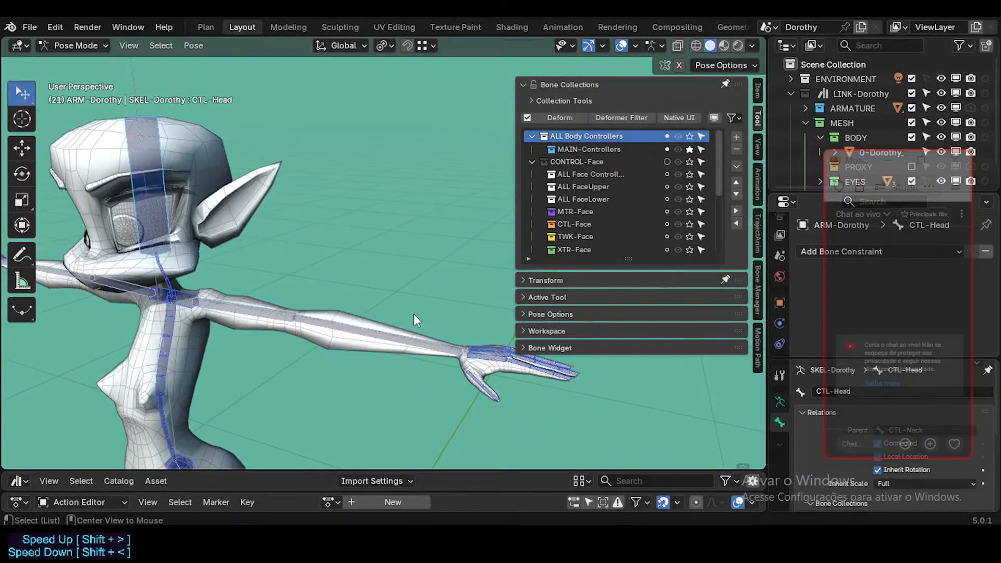
# Step: Test the left hand by moving CTL-Index-Metacarpal.L, then CTL-Index-Phalanx.L.002 and CTL-Thumb-Phalanx.L.001, cancelling the two phalanx moves
pyautogui.click(468, 345)
pyautogui.press('g')
pyautogui.click(529, 376)
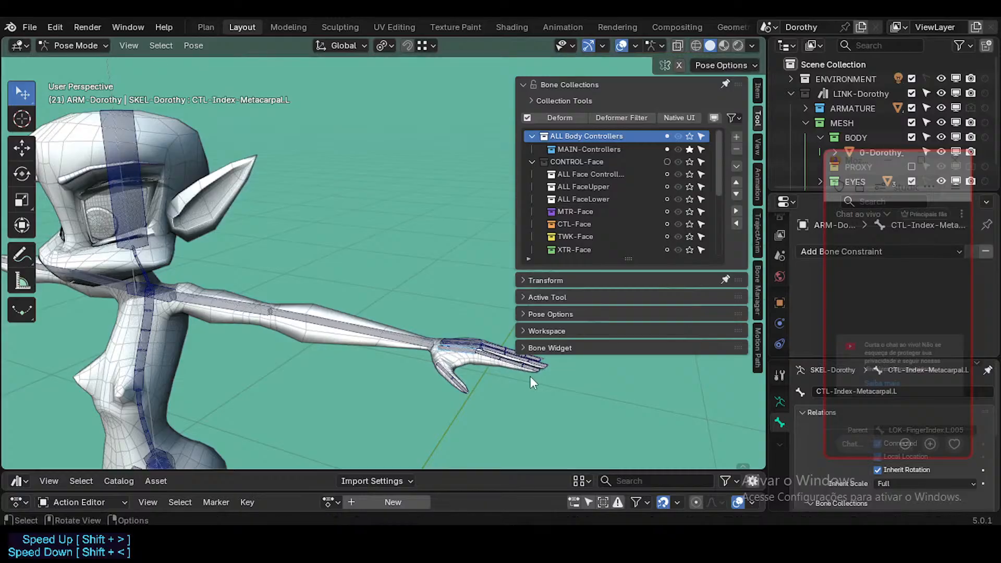
pyautogui.click(521, 368)
pyautogui.press('g')
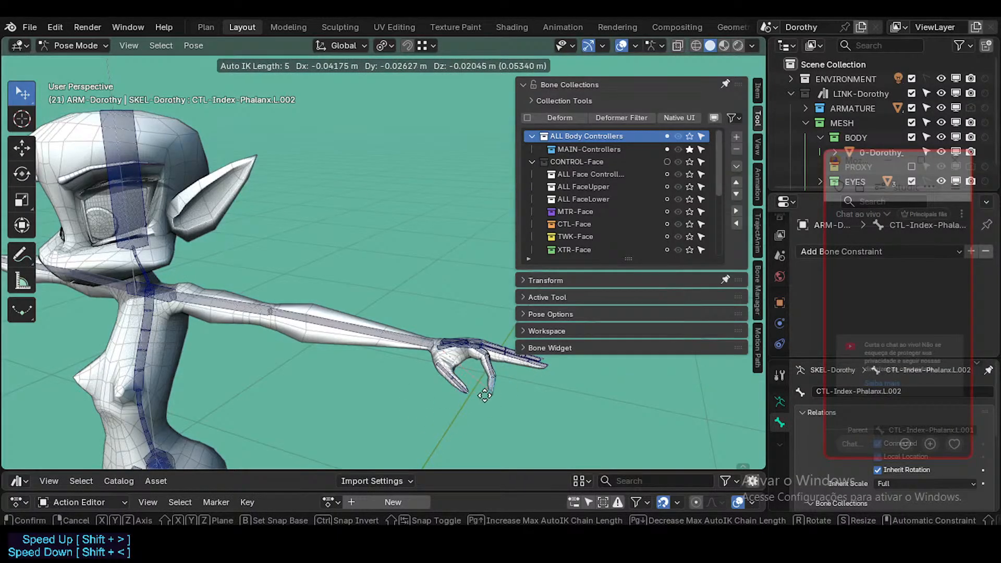
pyautogui.rightClick(485, 395)
pyautogui.click(462, 386)
pyautogui.press('g')
pyautogui.rightClick(447, 359)
pyautogui.scroll(2, 448, 356)
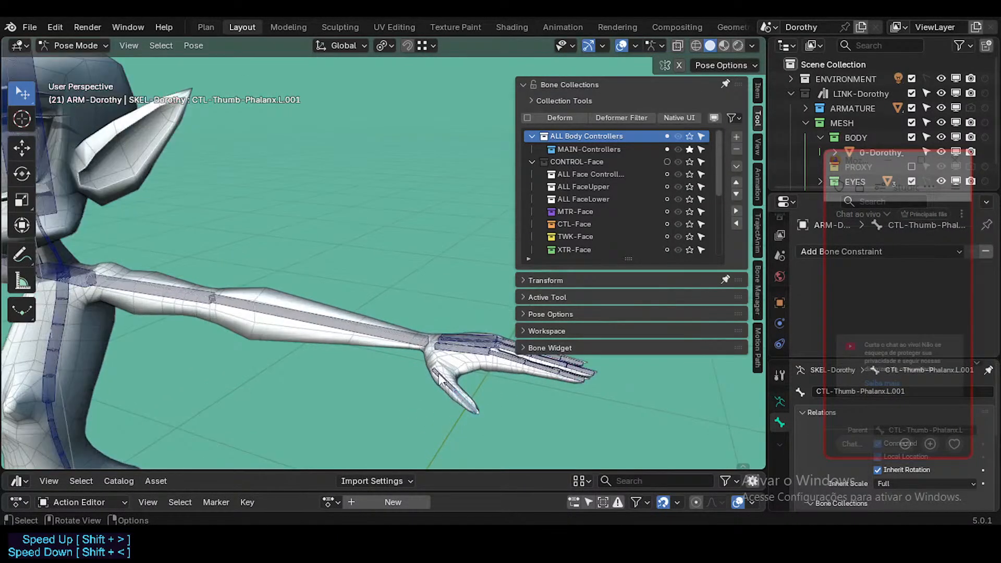
# Step: Try moving the left hand's metacarpal bones, including CTL-Ring-Metacarpal.L, in Edit Mode and cancel the move
pyautogui.press('Tab')
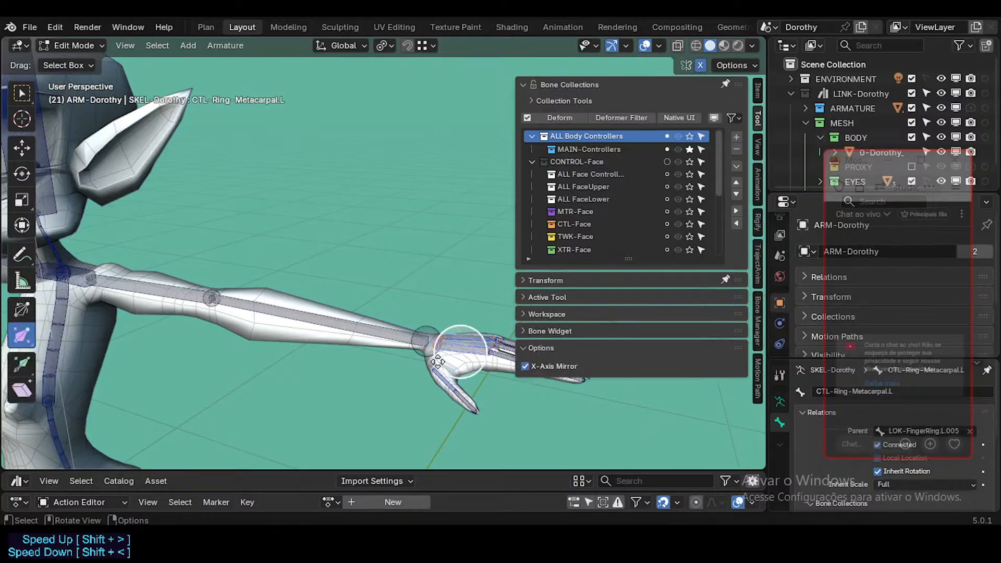
pyautogui.press('g')
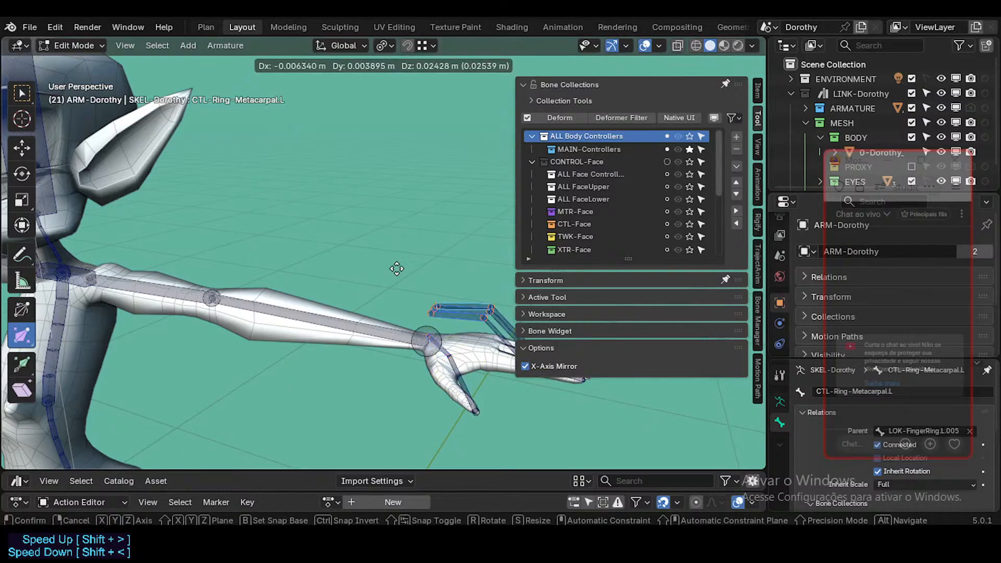
pyautogui.rightClick(397, 299)
# Step: Select CTL-ForeArm.L in Edit Mode and snap the 3D cursor to the active bone
pyautogui.moveTo(429, 335); pyautogui.dragTo(333, 292, button='middle')
pyautogui.click(383, 324)
pyautogui.hotkey('shift', 's')
pyautogui.press('3')
pyautogui.scroll(-2, 387, 308)
pyautogui.keyDown('shift'); pyautogui.moveTo(136, 336); pyautogui.dragTo(243, 274, button='middle'); pyautogui.keyUp('shift')
pyautogui.keyDown('shift'); pyautogui.moveTo(244, 294); pyautogui.dragTo(358, 284); pyautogui.keyUp('shift')
pyautogui.moveTo(357, 284); pyautogui.dragTo(313, 298, button='middle')
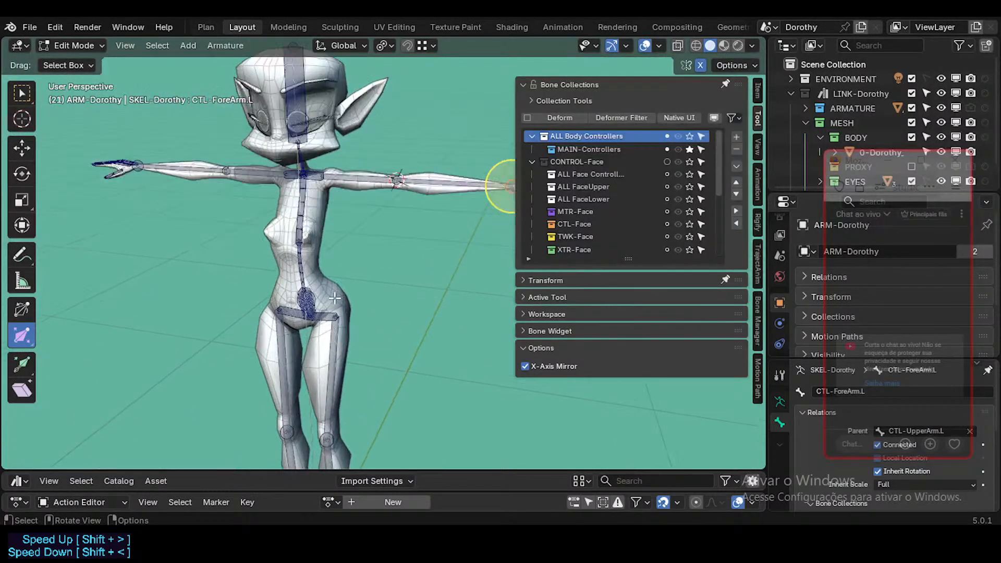
# Step: Return to Pose Mode and select the left ankle controller CTL-IKT-LeverageAnkle.L
pyautogui.scroll(4, 311, 300)
pyautogui.scroll(-4, 310, 300)
pyautogui.moveTo(464, 208); pyautogui.dragTo(393, 234, button='middle')
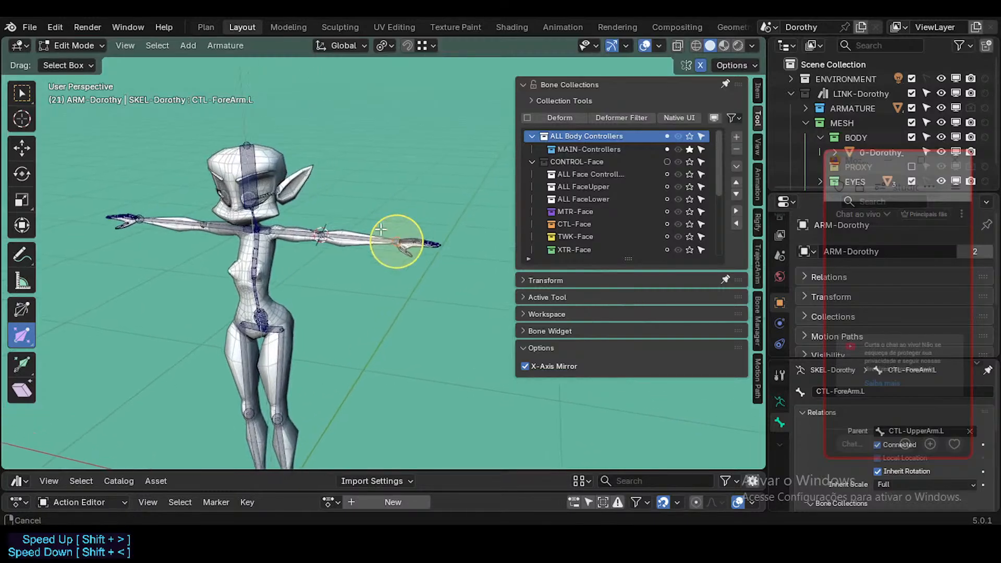
pyautogui.scroll(4, 385, 245)
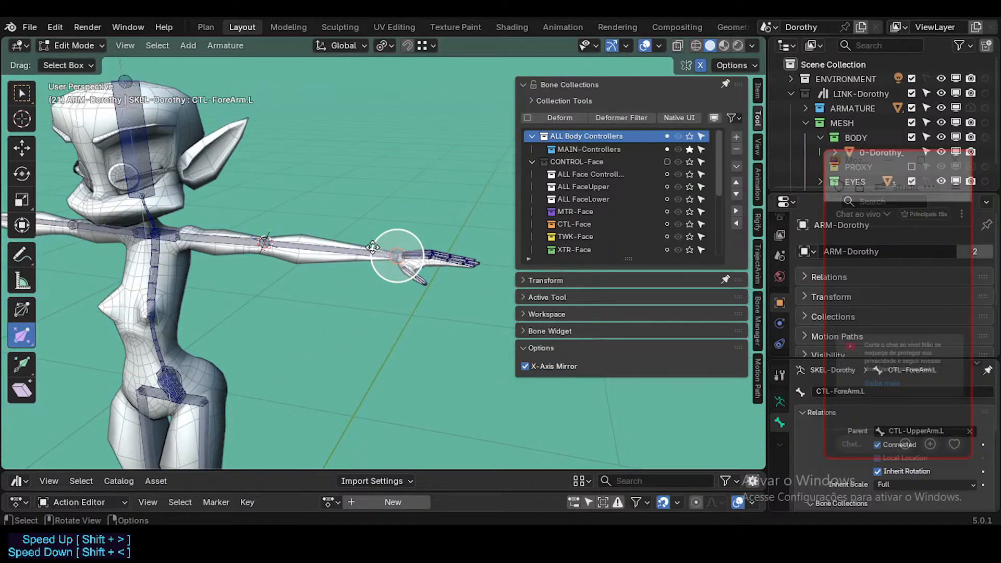
pyautogui.scroll(-3, 332, 250)
pyautogui.moveTo(330, 272); pyautogui.dragTo(338, 233, button='middle')
pyautogui.hotkey('ctrl', 'Tab')
pyautogui.keyDown('shift'); pyautogui.moveTo(302, 344); pyautogui.dragTo(360, 261, button='middle'); pyautogui.keyUp('shift')
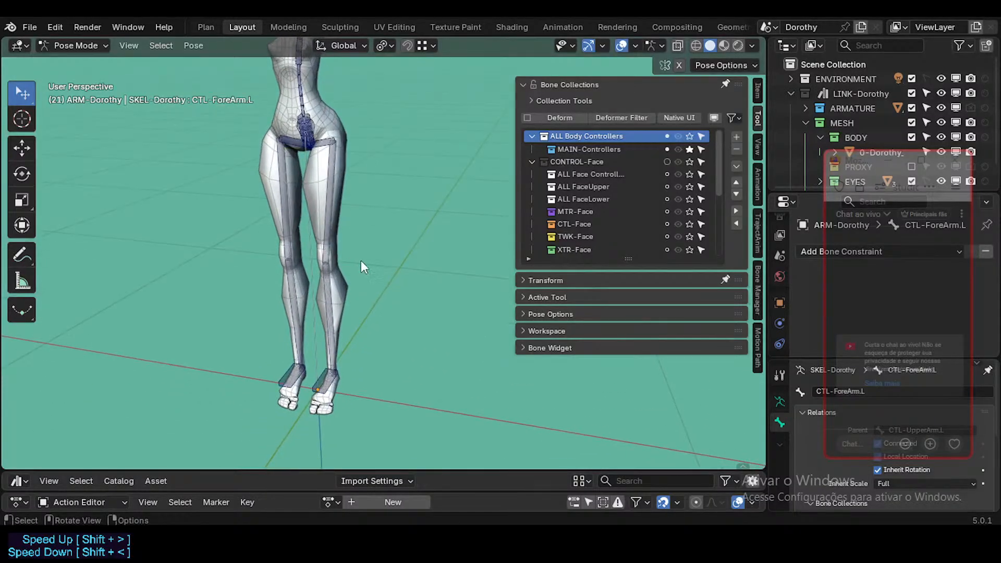
pyautogui.click(332, 371)
pyautogui.keyDown('shift'); pyautogui.moveTo(404, 99); pyautogui.dragTo(299, 326, button='middle'); pyautogui.keyUp('shift')
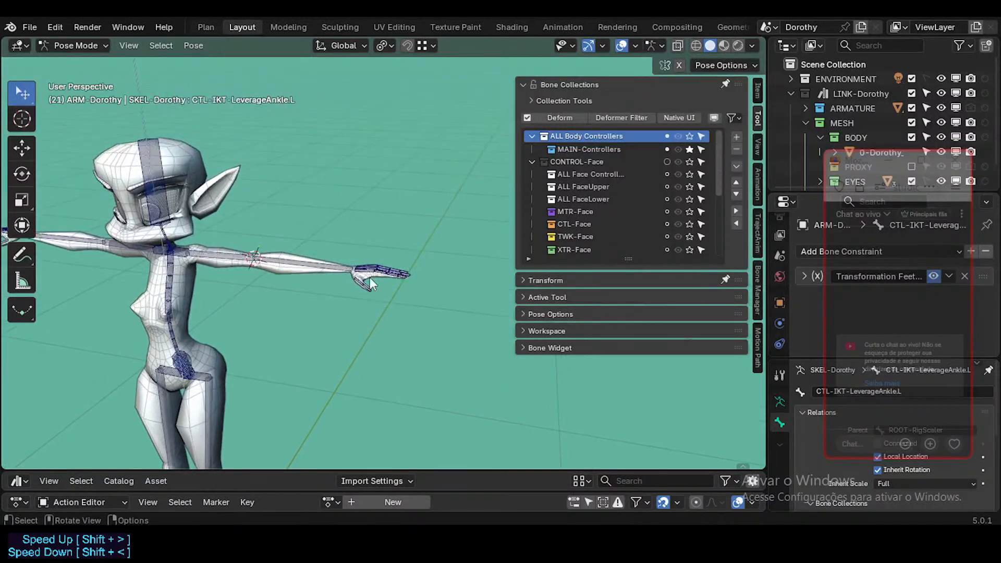
# Step: Check the left wrist between forearm and hand bones, then test-move CTL-ForeArm.L and cancel the move
pyautogui.scroll(5, 380, 268)
pyautogui.scroll(2, 372, 268)
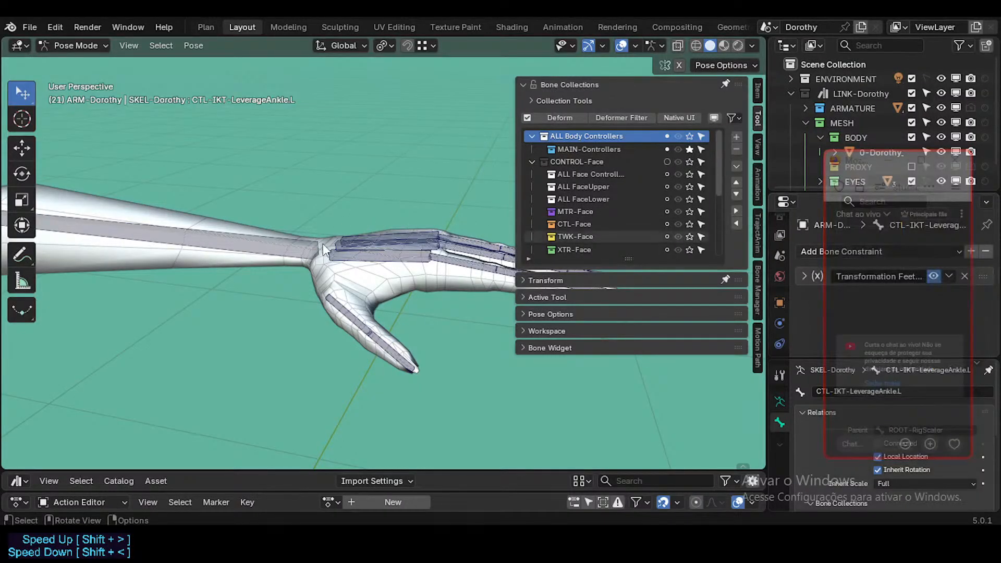
pyautogui.moveTo(323, 245); pyautogui.dragTo(341, 313, button='middle')
pyautogui.keyDown('shift'); pyautogui.moveTo(359, 360); pyautogui.dragTo(379, 156, button='middle'); pyautogui.keyUp('shift')
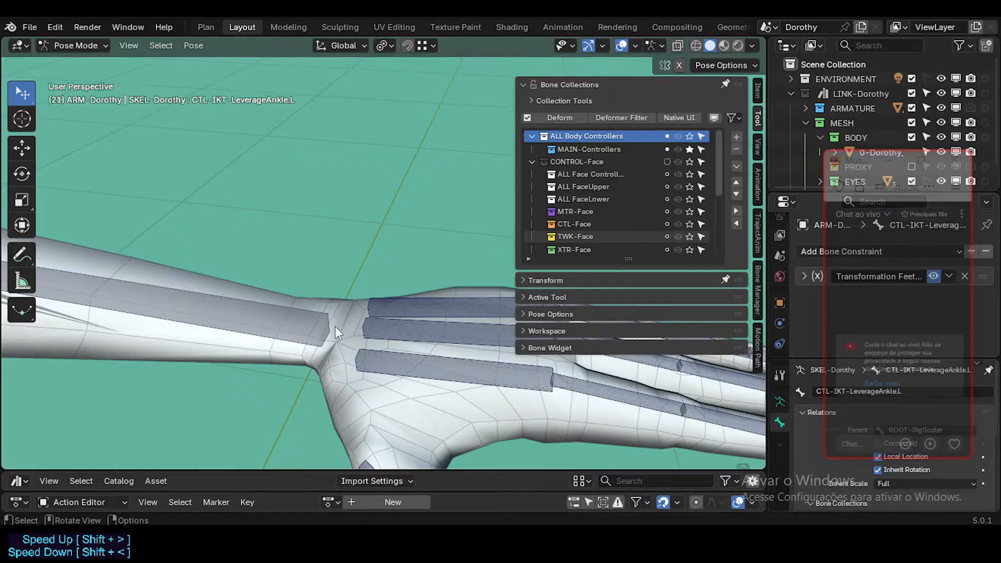
pyautogui.scroll(-3, 447, 319)
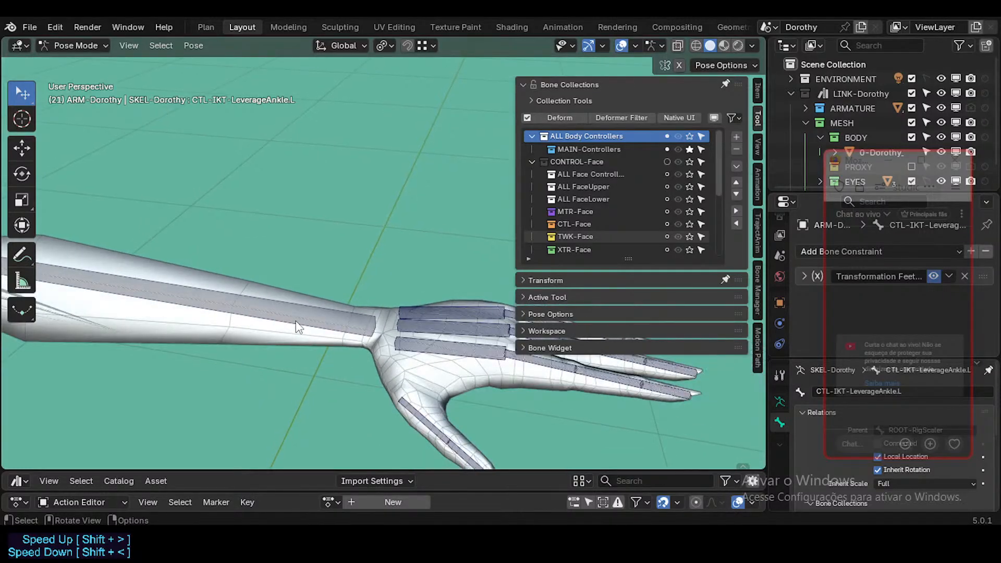
pyautogui.click(286, 302)
pyautogui.moveTo(286, 302); pyautogui.dragTo(291, 277, button='middle')
pyautogui.press('g')
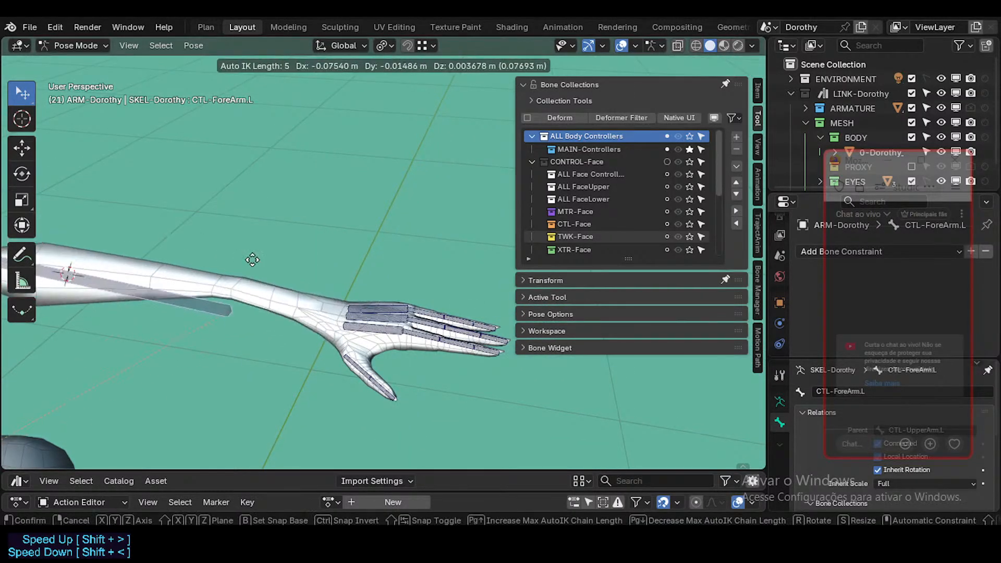
pyautogui.rightClick(163, 277)
# Step: Move CTL-ForeArm.L with Auto IK, raising and lowering the maximum chain length during the move
pyautogui.keyDown('shift'); pyautogui.moveTo(160, 277); pyautogui.dragTo(393, 309, button='middle'); pyautogui.keyUp('shift')
pyautogui.scroll(-3, 386, 302)
pyautogui.press('g')
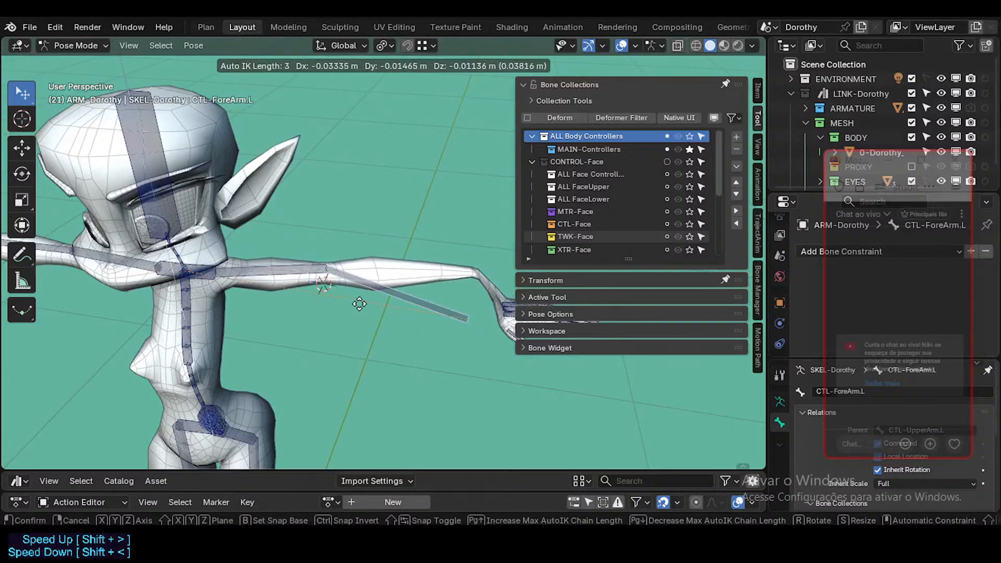
pyautogui.press('pageup')
pyautogui.press('pagedown')
pyautogui.click(394, 295)
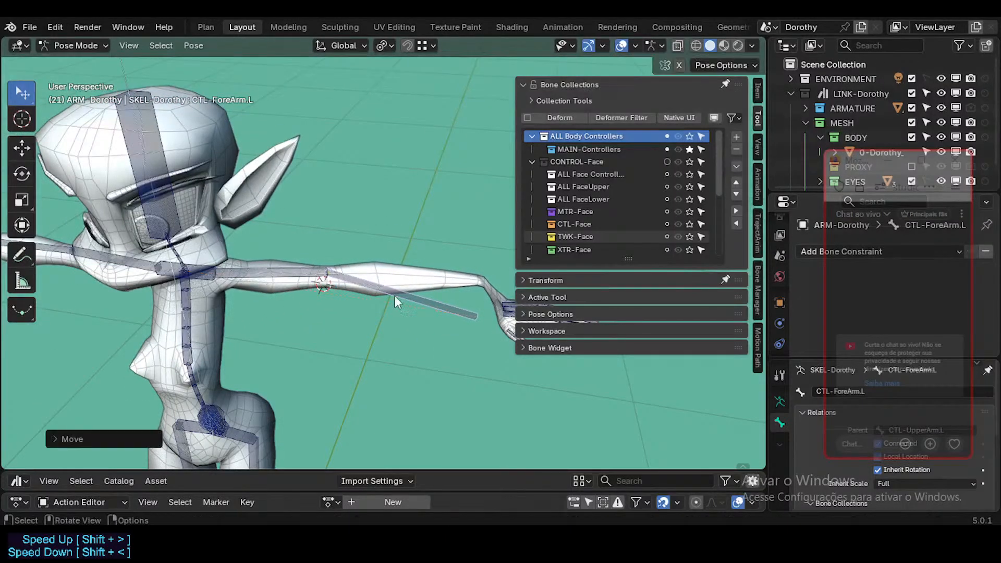
# Step: Test CTL-ForeArm.L with further Auto IK moves using a chain length of 3
pyautogui.moveTo(394, 295)
pyautogui.mouseDown(button='middle')
pyautogui.moveTo(380, 296)
pyautogui.moveTo(385, 303)
pyautogui.mouseUp(button='middle')
pyautogui.press('g')
pyautogui.click(420, 318)
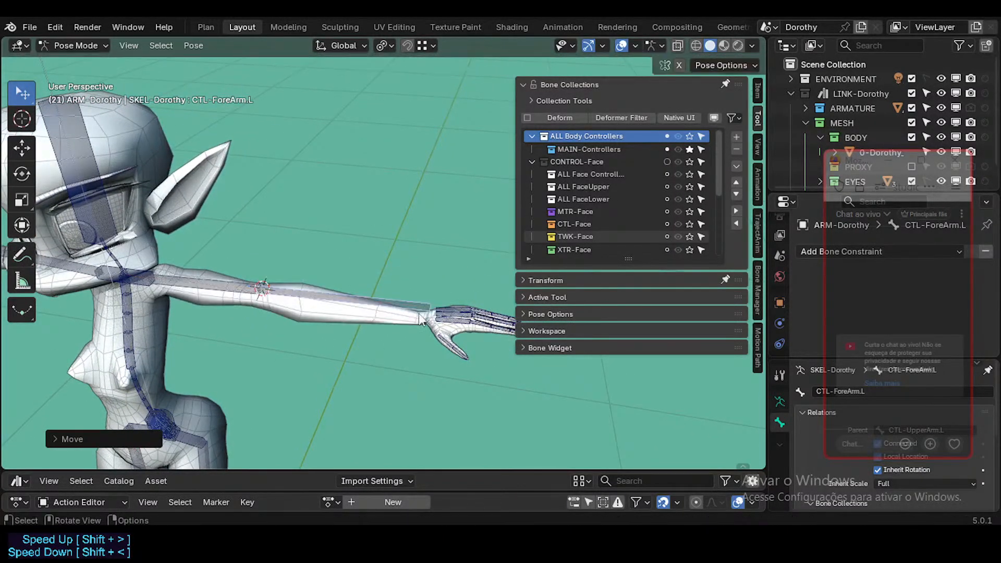
pyautogui.press('g')
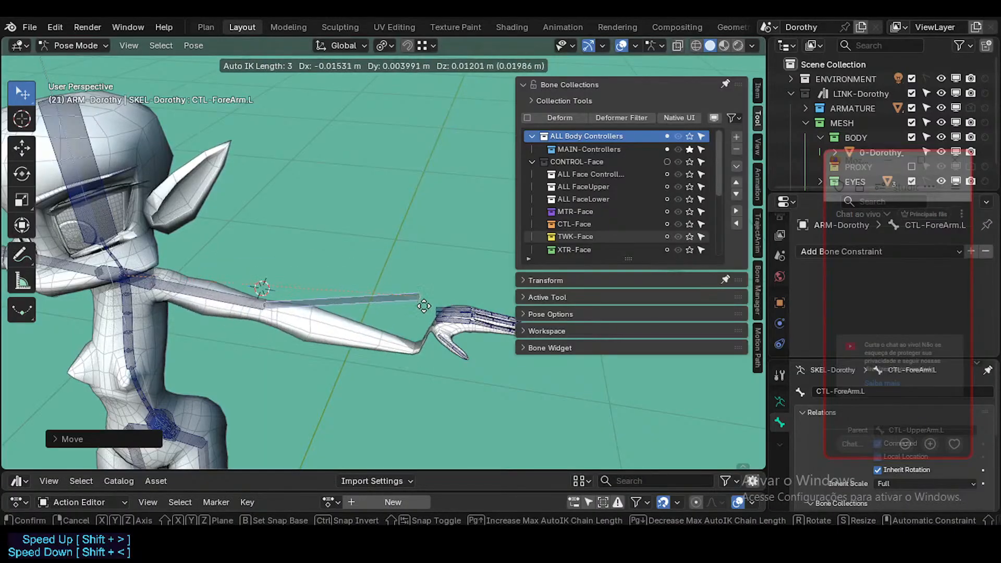
pyautogui.click(417, 312)
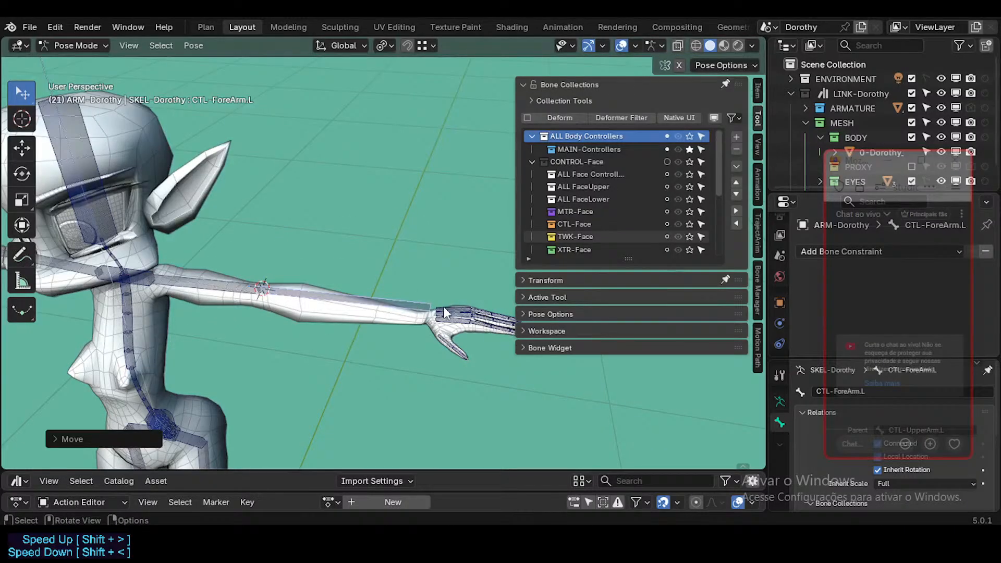
# Step: Parent the left hand's metacarpal bones, including CTL-Ring-Metacarpal.L, to CTL-ForeArm.L in Edit Mode and return to Pose Mode
pyautogui.scroll(1, 443, 313)
pyautogui.keyDown('shift'); pyautogui.click(455, 318); pyautogui.keyUp('shift')
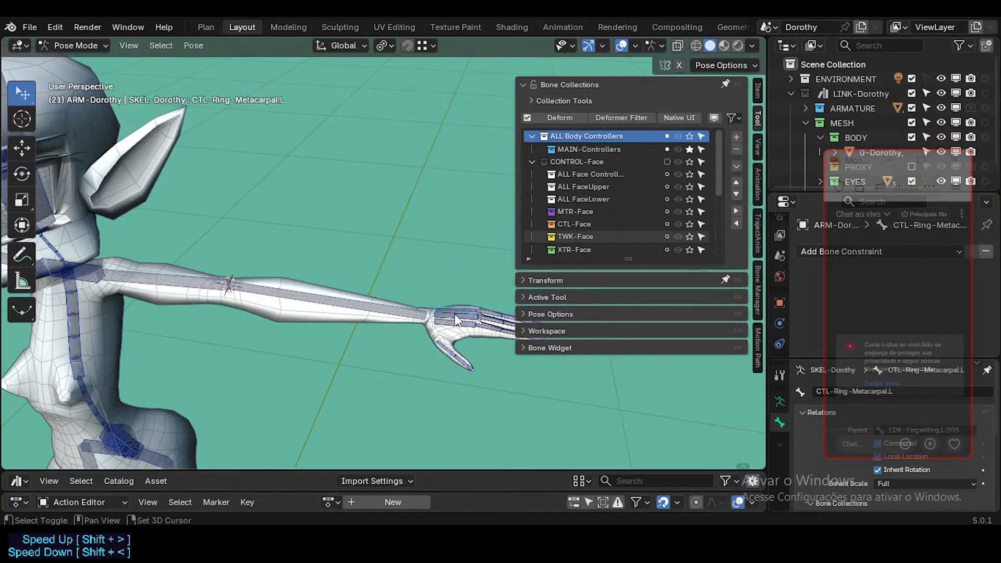
pyautogui.click(435, 348)
pyautogui.keyDown('shift'); pyautogui.click(407, 307); pyautogui.keyUp('shift')
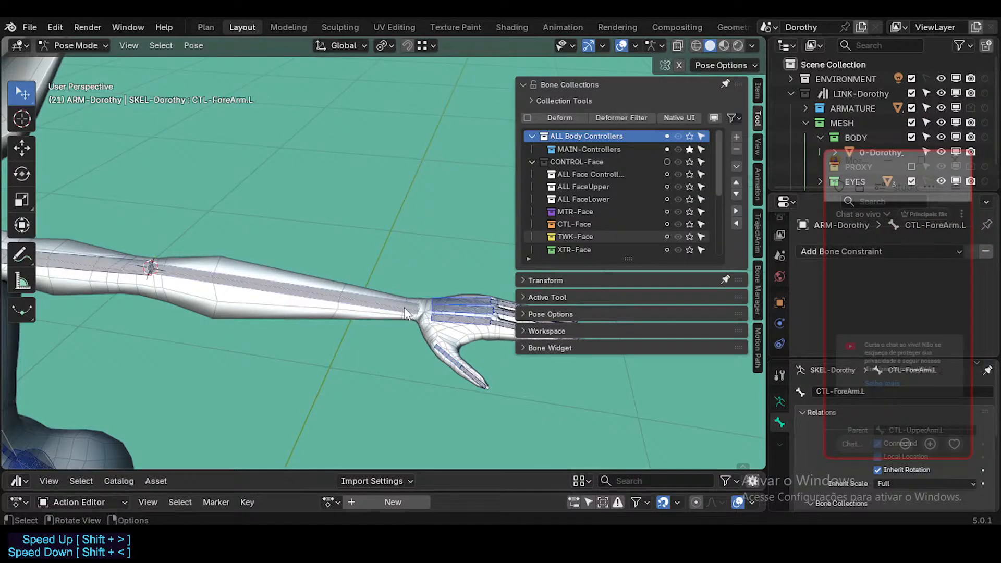
pyautogui.press('Tab')
pyautogui.hotkey('ctrl', 'p')
pyautogui.click(403, 308)
pyautogui.press('Tab')
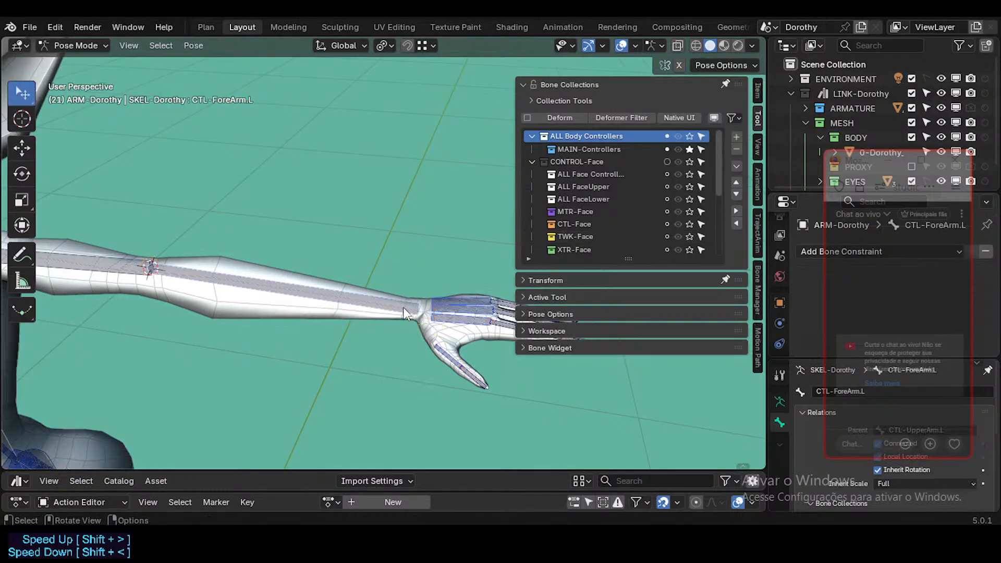
# Step: Test-move the left metacarpal bones and CTL-ForeArm.L, cancelling each move
pyautogui.click(441, 308)
pyautogui.press('g')
pyautogui.rightClick(404, 324)
pyautogui.click(442, 304)
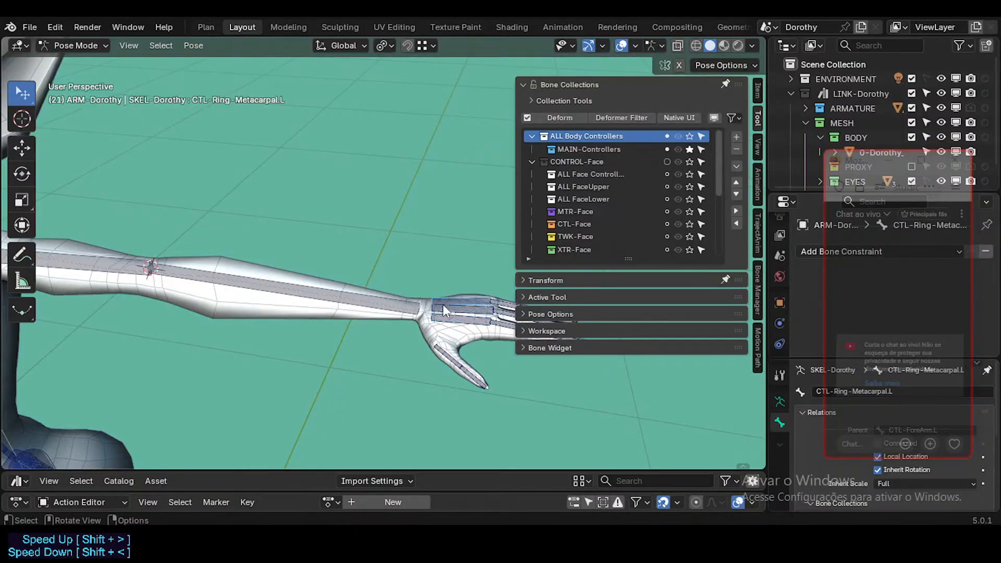
pyautogui.press('g')
pyautogui.rightClick(408, 303)
pyautogui.click(354, 298)
pyautogui.press('g')
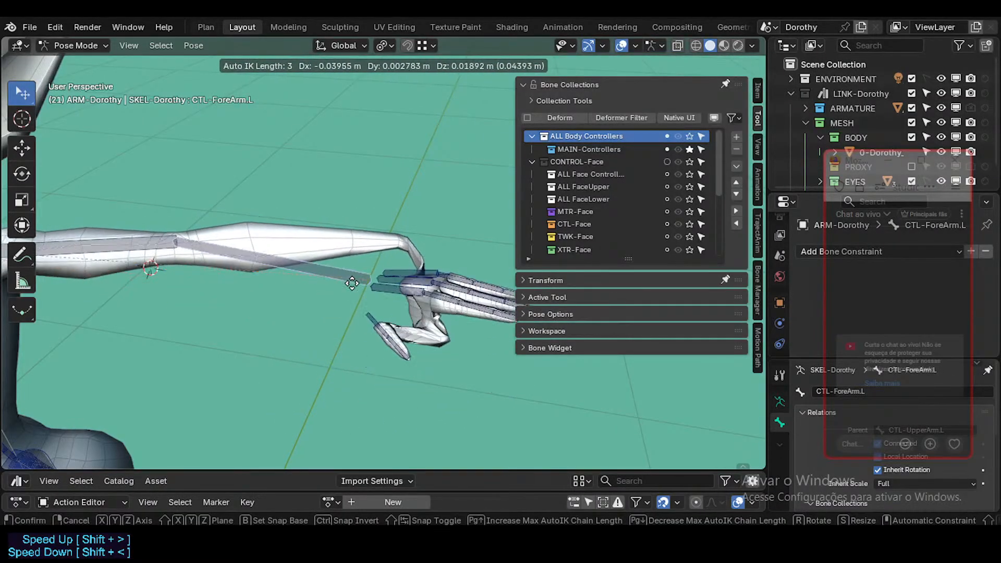
pyautogui.rightClick(380, 279)
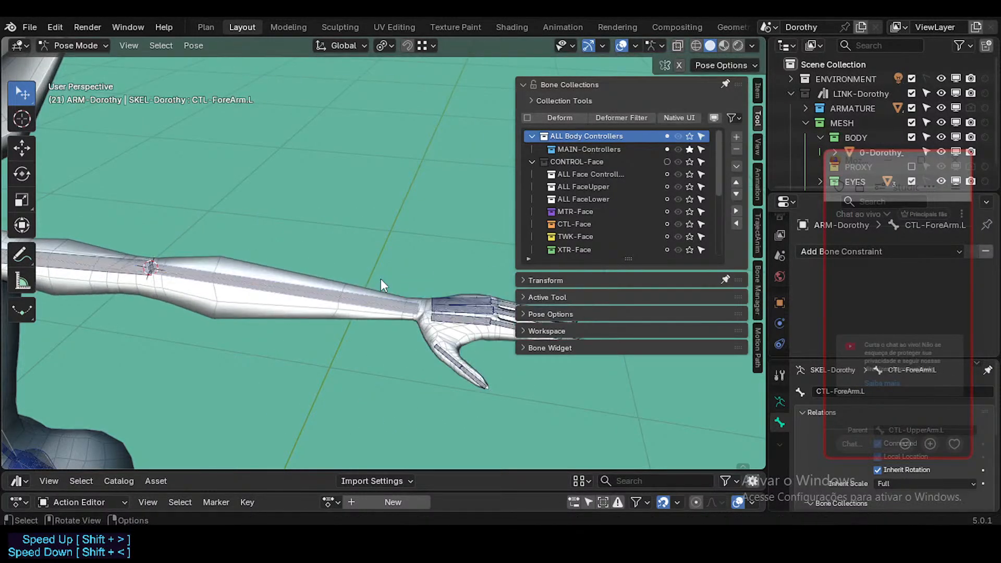
# Step: Select CTL-Head, show the head in front orthographic view, and shift the live chat window downward away from the outliner
pyautogui.moveTo(381, 279); pyautogui.dragTo(167, 308, button='middle')
pyautogui.scroll(3, 255, 285)
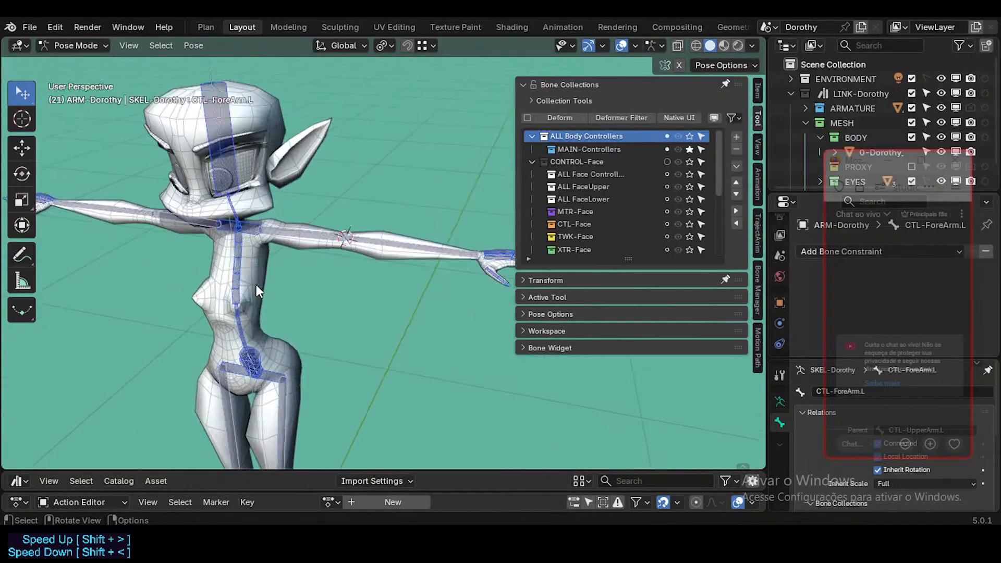
pyautogui.click(229, 175)
pyautogui.scroll(-3, 274, 363)
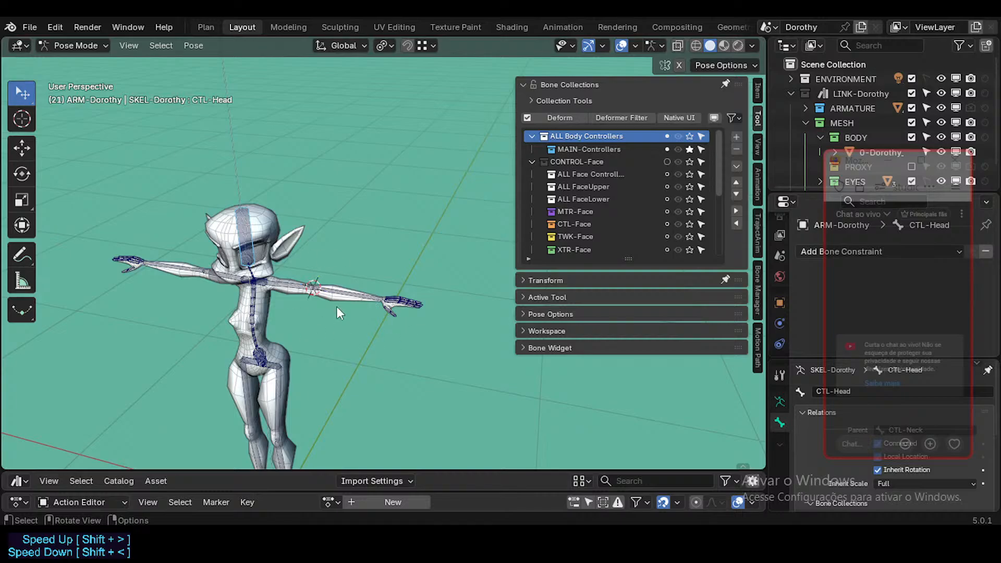
pyautogui.scroll(4, 337, 307)
pyautogui.scroll(-4, 274, 295)
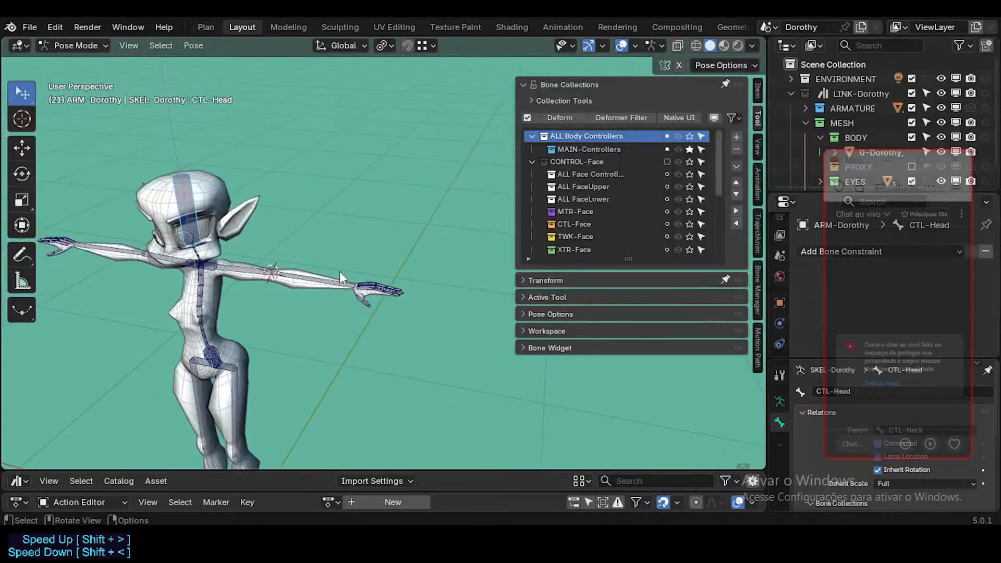
pyautogui.scroll(4, 259, 272)
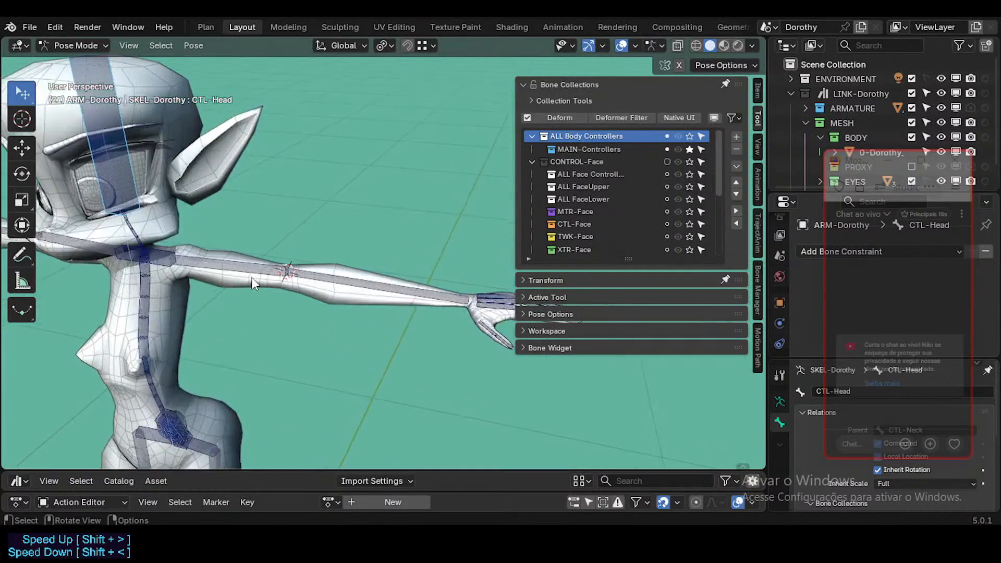
pyautogui.scroll(-3, 229, 361)
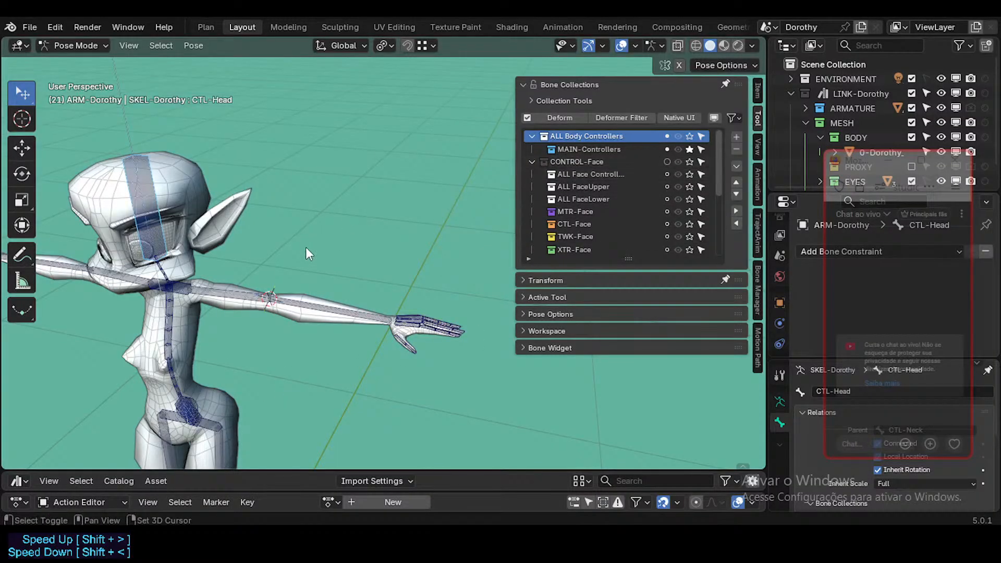
pyautogui.scroll(5, 286, 235)
pyautogui.press('KP_1')
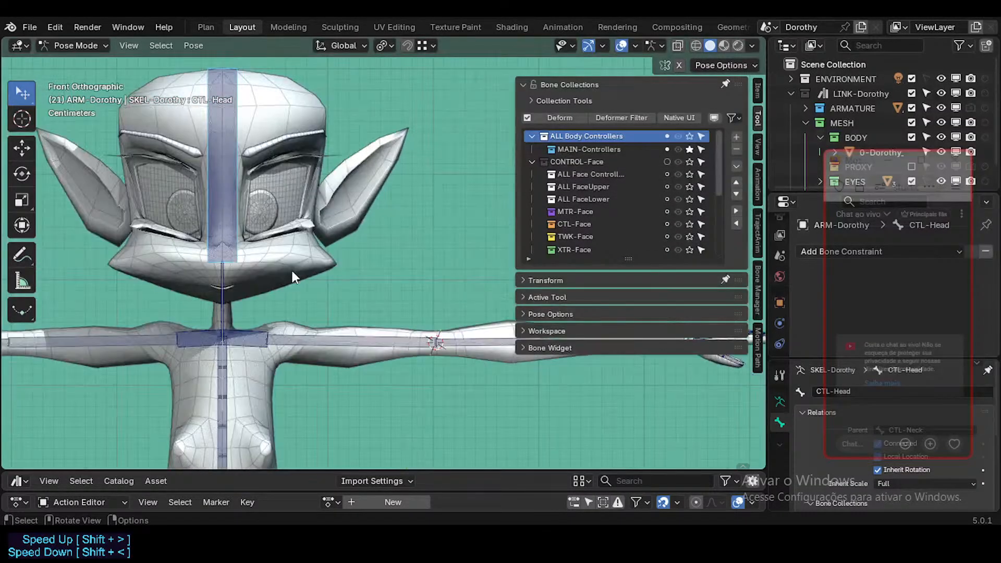
pyautogui.moveTo(852, 161); pyautogui.dragTo(844, 259)
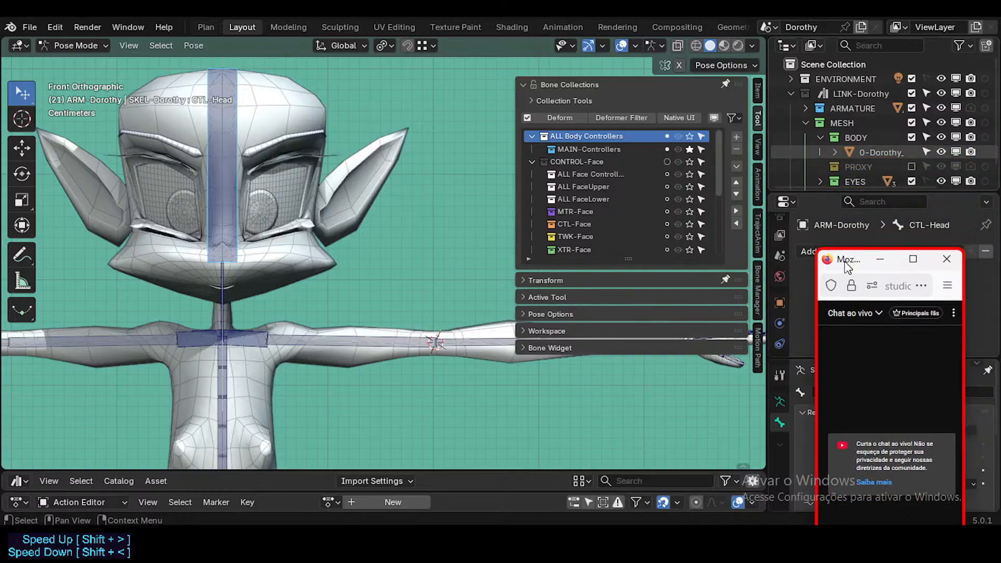
# Step: Solo the CONTROL-Face sub-collections: ALL Face Controllers, ALL FaceUpper, ALL FaceLower, MTR-Face, CTL-Face, TWK-Face and XTR-Face
pyautogui.scroll(-2, 715, 167)
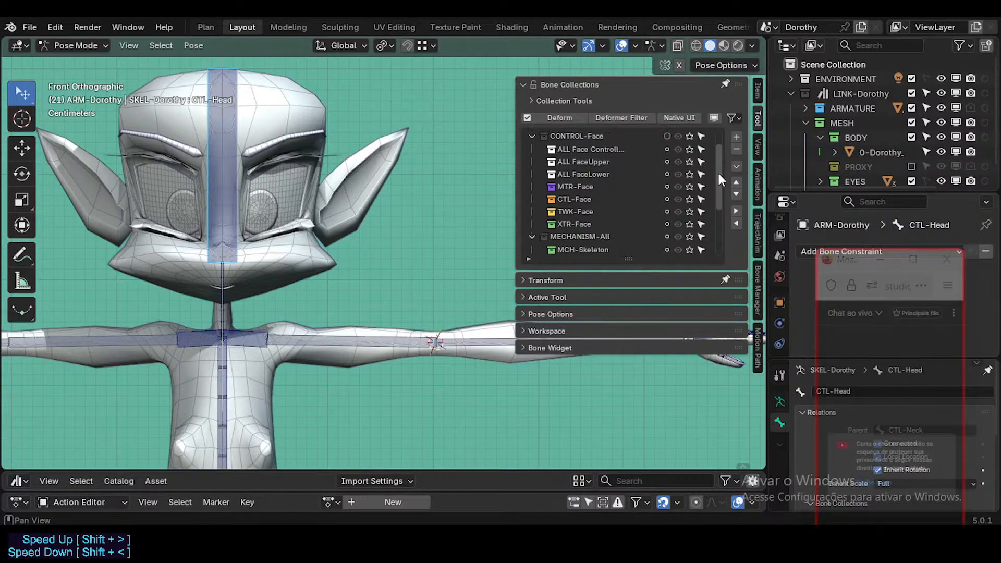
pyautogui.click(692, 148)
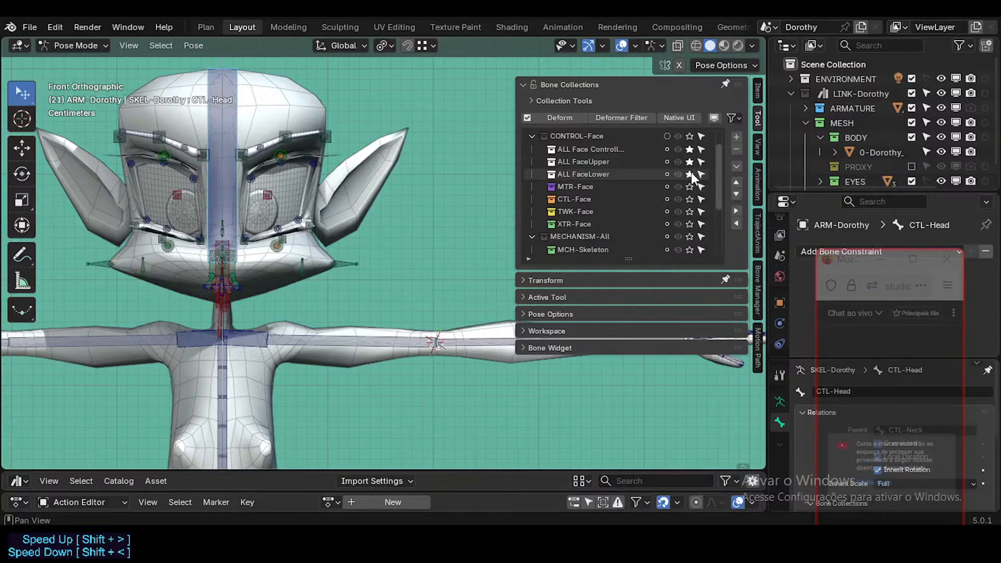
pyautogui.click(690, 174)
pyautogui.click(689, 187)
pyautogui.click(689, 199)
pyautogui.click(690, 212)
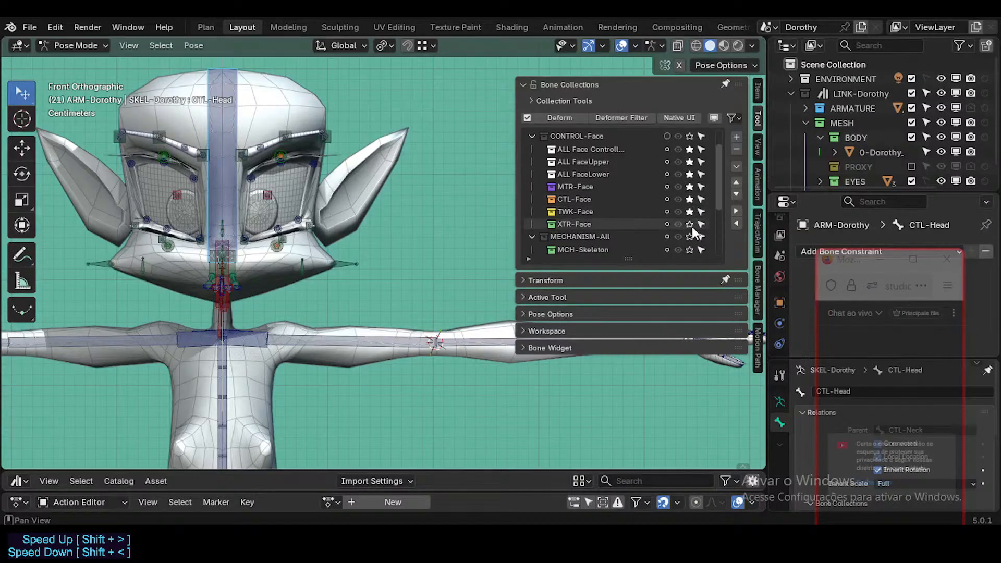
pyautogui.click(690, 224)
# Step: Examine the face controllers around the eyes, brows and mouth from the front and the side
pyautogui.moveTo(392, 202); pyautogui.dragTo(336, 231, button='middle')
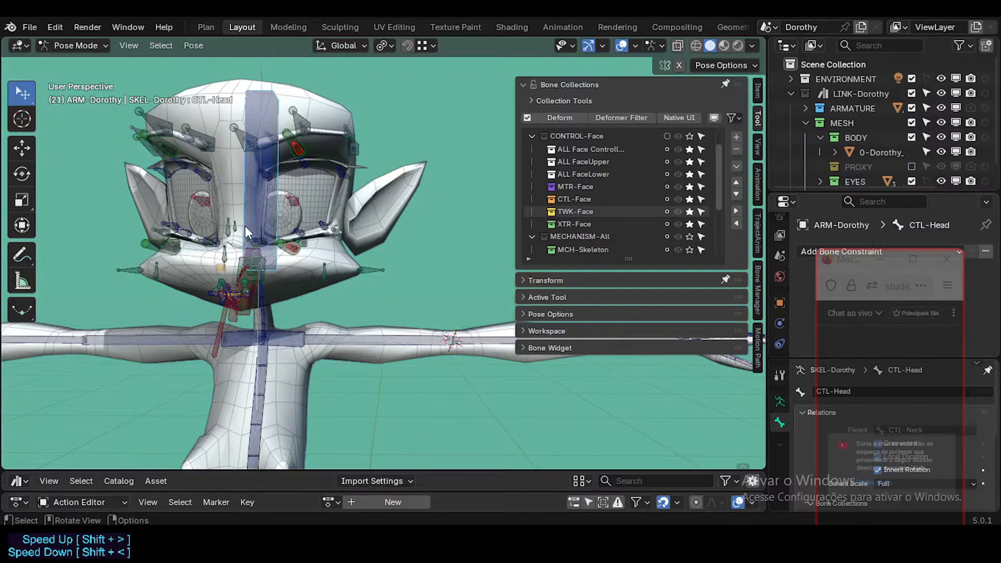
pyautogui.moveTo(247, 231); pyautogui.dragTo(167, 222, button='middle')
pyautogui.moveTo(238, 232); pyautogui.dragTo(114, 251, button='middle')
pyautogui.moveTo(287, 251); pyautogui.dragTo(290, 307, button='middle')
pyautogui.scroll(2, 227, 277)
pyautogui.scroll(-2, 208, 238)
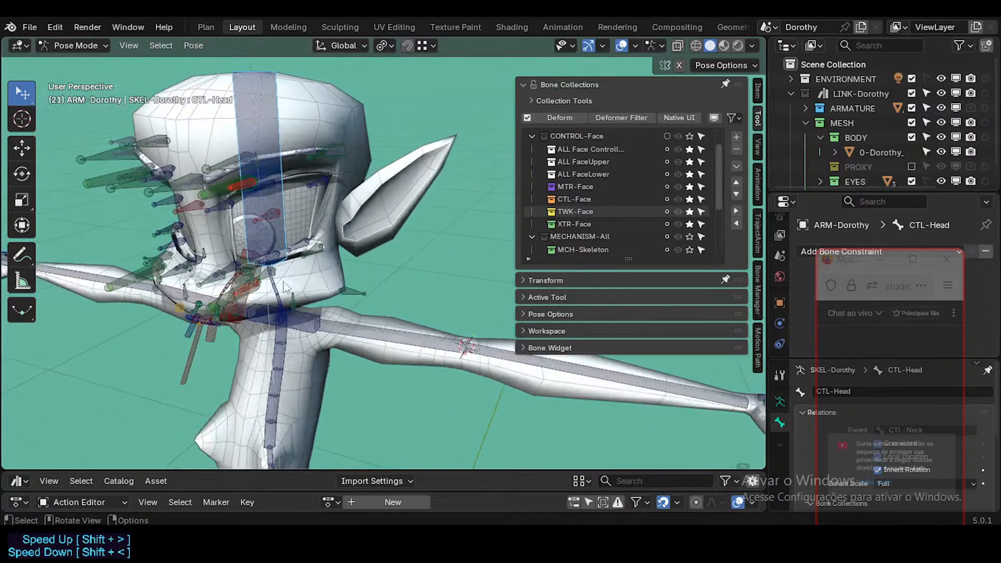
pyautogui.moveTo(261, 245); pyautogui.dragTo(428, 261, button='middle')
# Step: Solo the MECHANISM-All sub-collections: MCH-Skeleton, MCH-Face, MCH-Rolls, MCH-IK, MCH-Aim, MCH-Helper and MCH-Costume
pyautogui.scroll(-5, 649, 210)
pyautogui.scroll(-2, 648, 210)
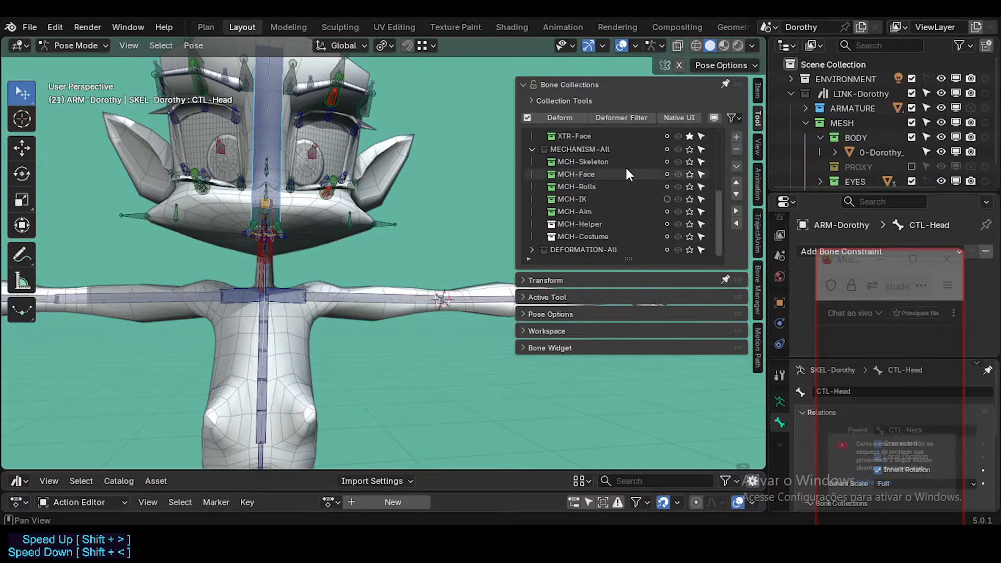
pyautogui.click(594, 151)
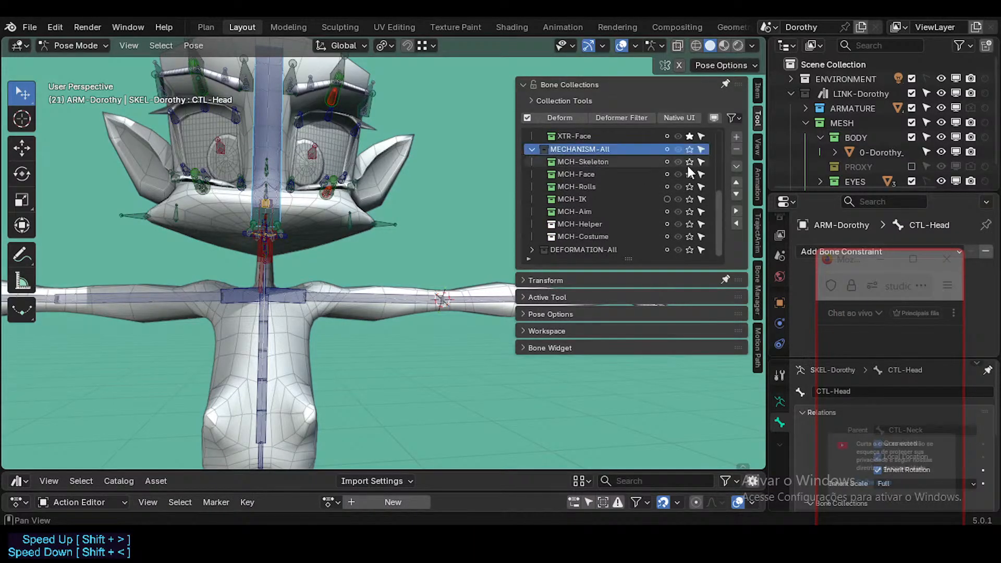
pyautogui.click(688, 163)
pyautogui.click(690, 175)
pyautogui.click(689, 186)
pyautogui.click(689, 199)
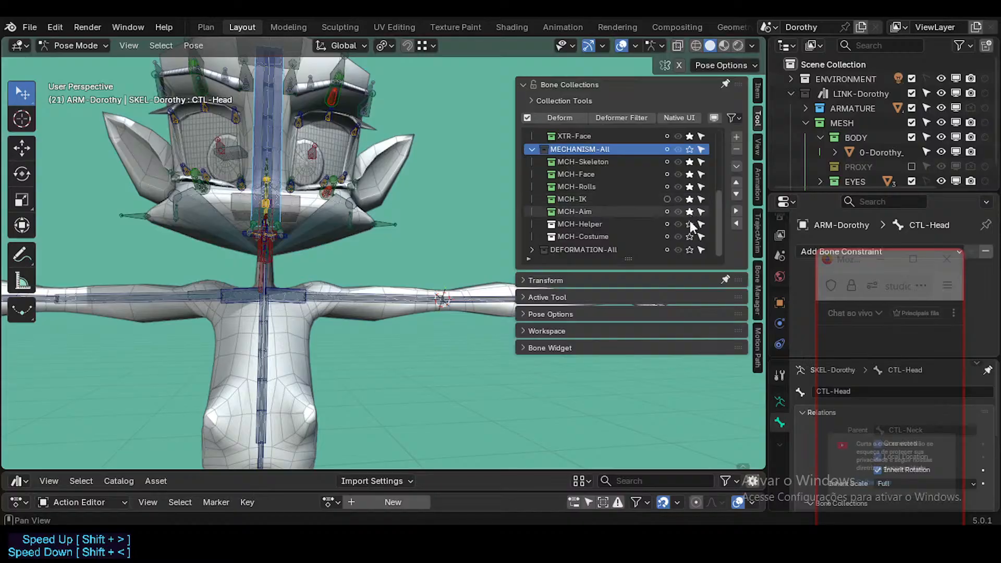
pyautogui.click(689, 211)
pyautogui.click(689, 224)
pyautogui.click(689, 237)
# Step: Check the mechanism bones on the character, then turn off solo for every MECHANISM-All sub-collection except MCH-Costume
pyautogui.moveTo(344, 232); pyautogui.dragTo(273, 249, button='middle')
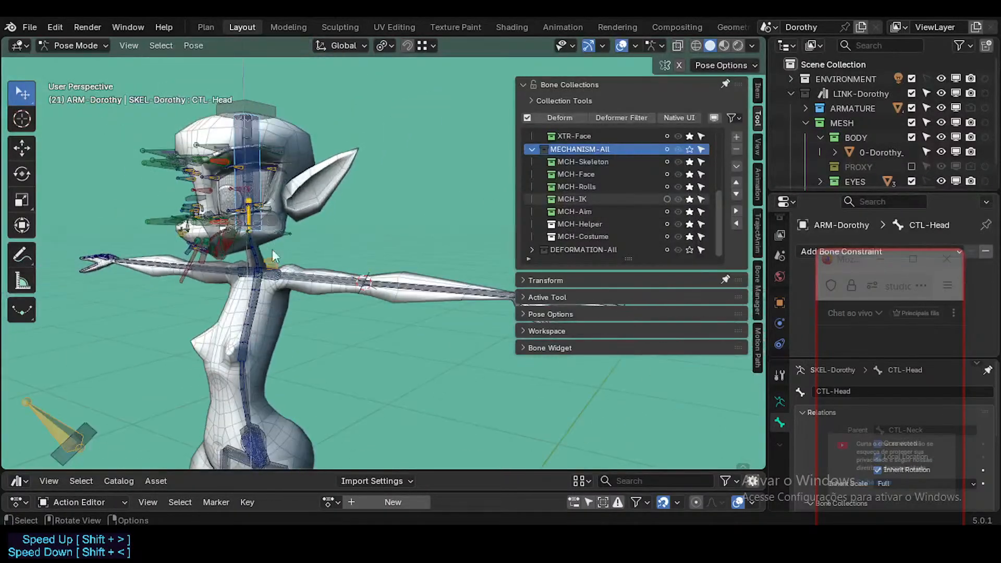
pyautogui.scroll(6, 717, 224)
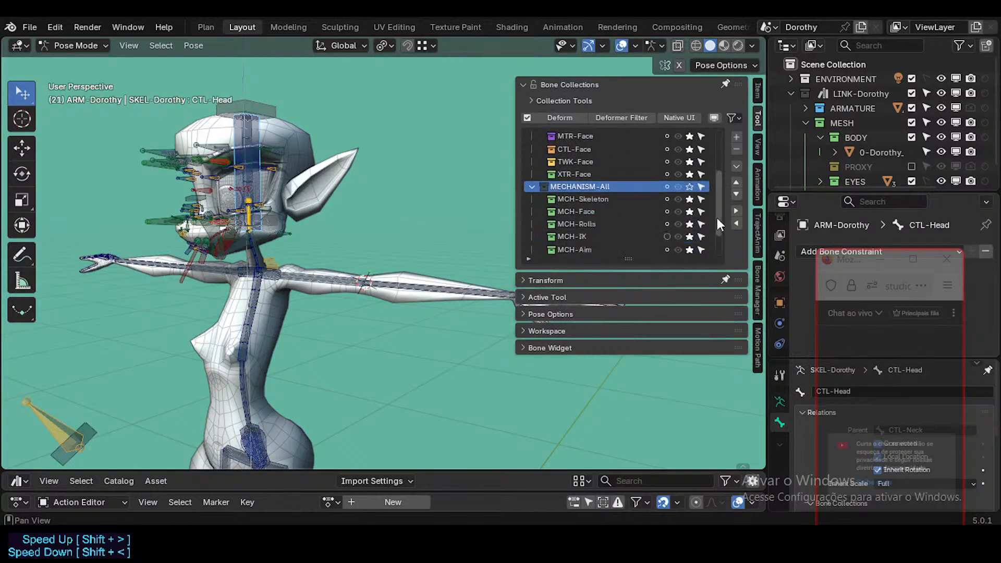
pyautogui.scroll(-6, 717, 218)
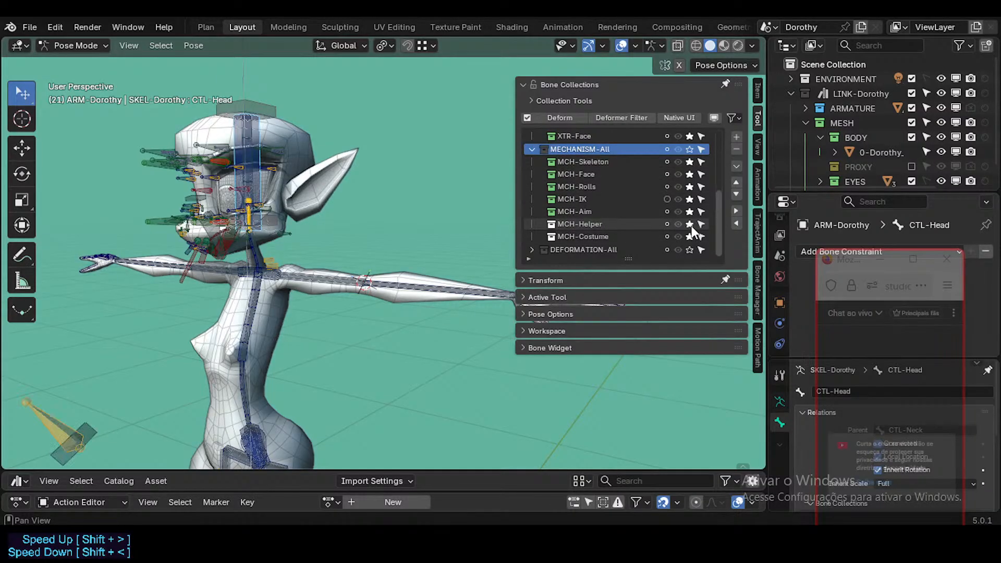
pyautogui.moveTo(693, 229); pyautogui.dragTo(690, 188)
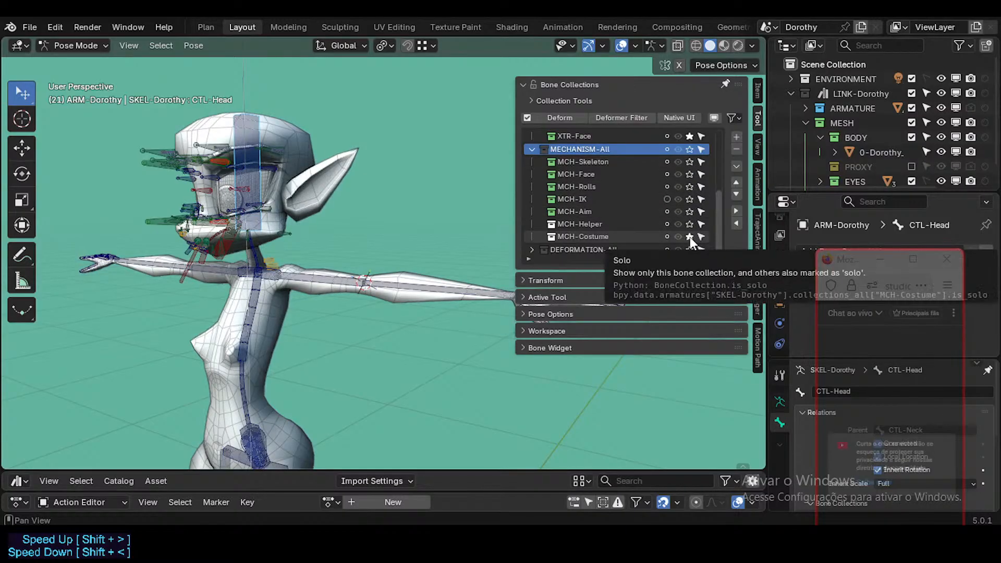
# Step: Delete MAP-CloakPauldronTop and the adjoining cloak pauldron bone in Edit Mode, and remove the MCH-Costume bone collection
pyautogui.click(595, 238)
pyautogui.scroll(4, 309, 243)
pyautogui.click(228, 278)
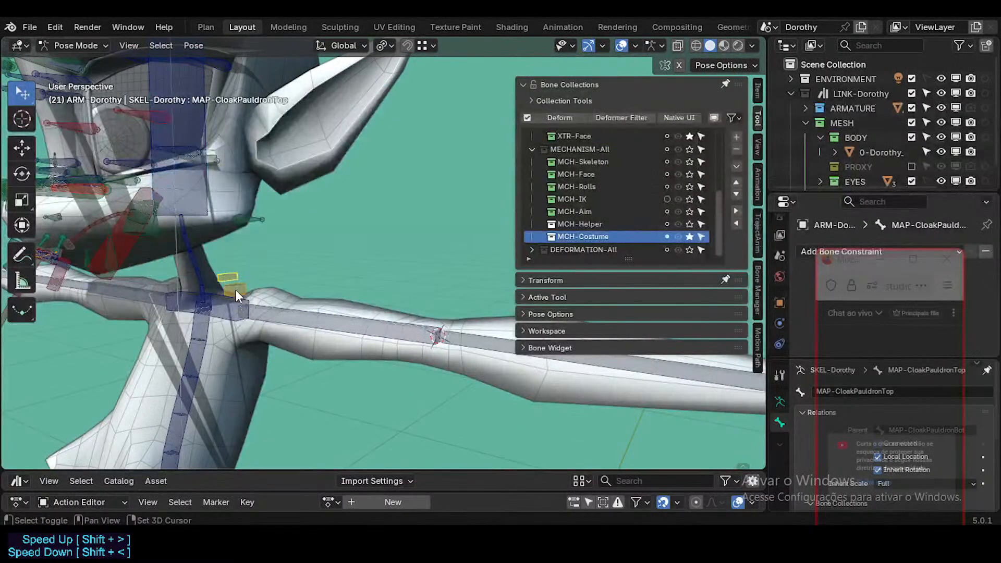
pyautogui.keyDown('shift'); pyautogui.click(235, 290); pyautogui.keyUp('shift')
pyautogui.press('Tab')
pyautogui.press('x')
pyautogui.click(235, 291)
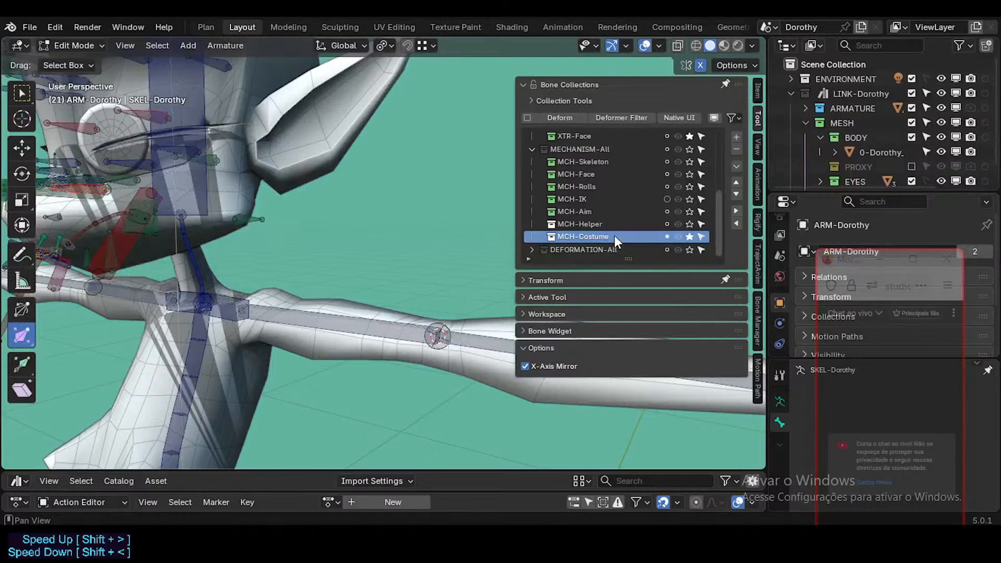
pyautogui.scroll(3, 711, 224)
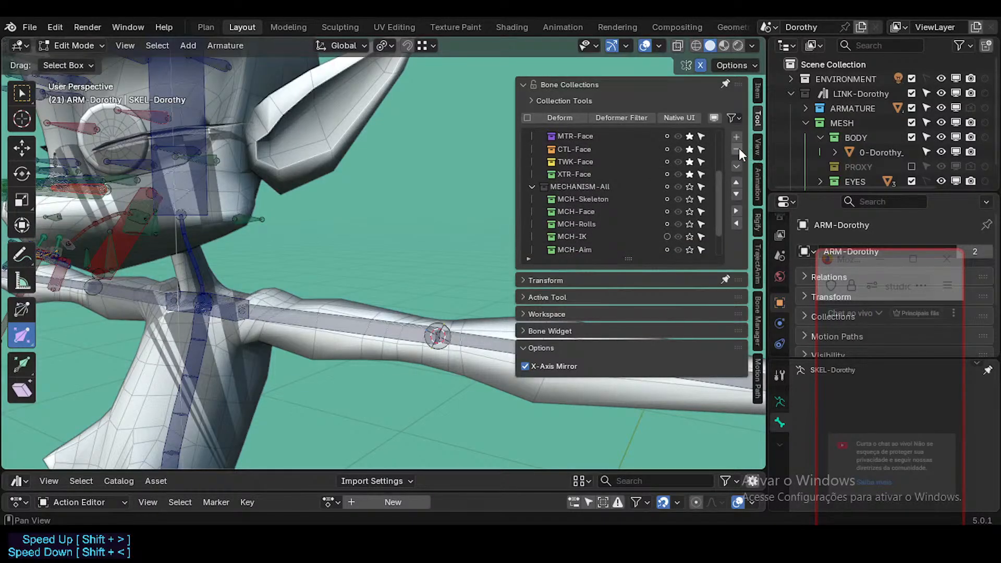
pyautogui.scroll(-2, 626, 214)
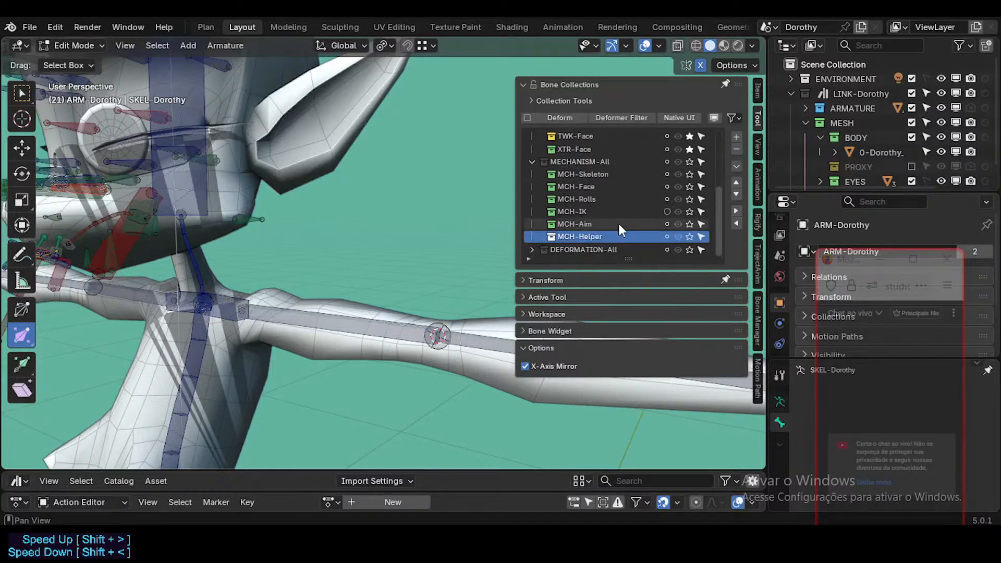
# Step: Solo MCH-Helper and turn off solo for the face and body controller collections to isolate the helper bones
pyautogui.click(687, 236)
pyautogui.scroll(-6, 335, 231)
pyautogui.keyDown('shift'); pyautogui.moveTo(335, 302); pyautogui.dragTo(346, 196, button='middle'); pyautogui.keyUp('shift')
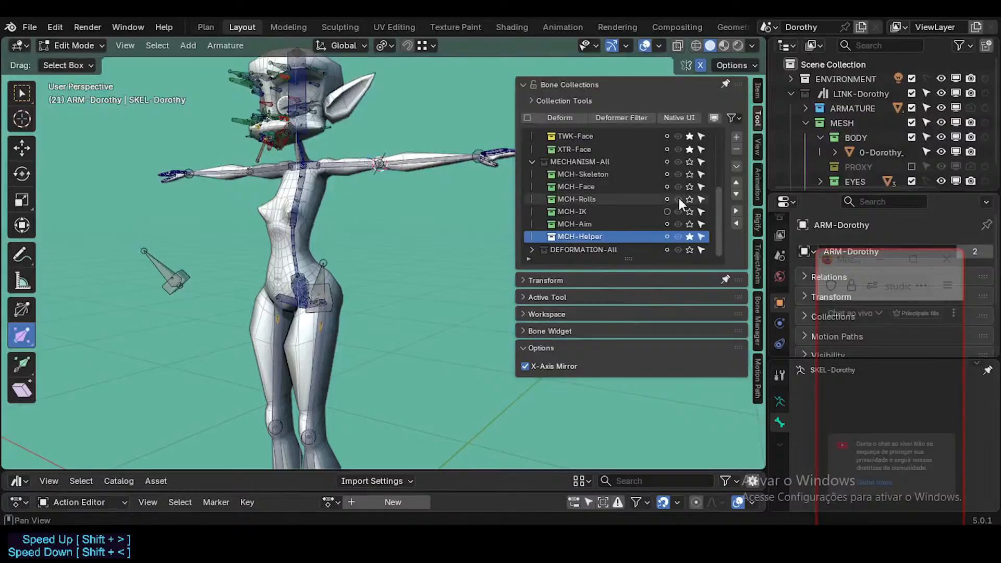
pyautogui.scroll(3, 688, 156)
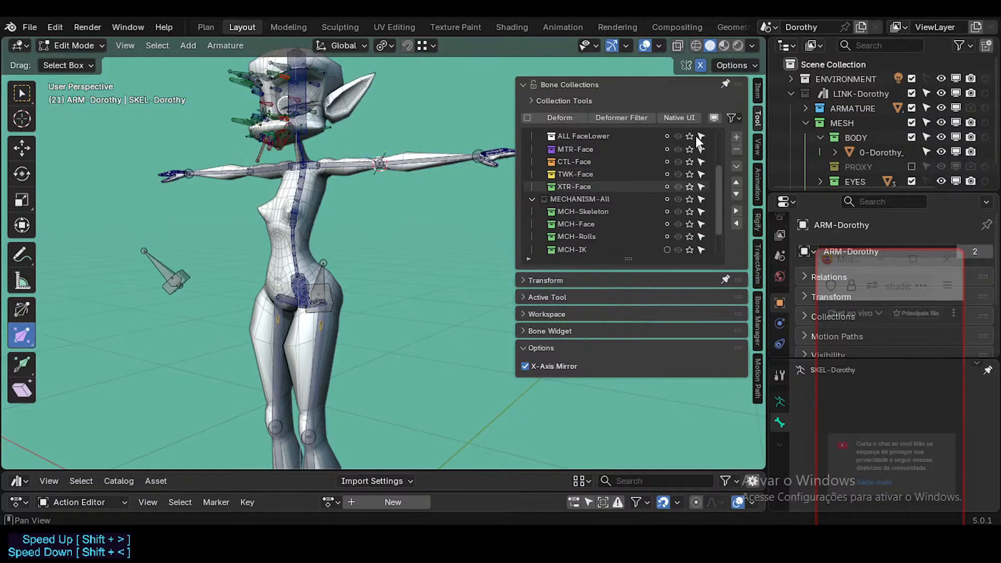
pyautogui.scroll(5, 686, 162)
pyautogui.moveTo(689, 187); pyautogui.dragTo(689, 149)
pyautogui.scroll(-5, 678, 180)
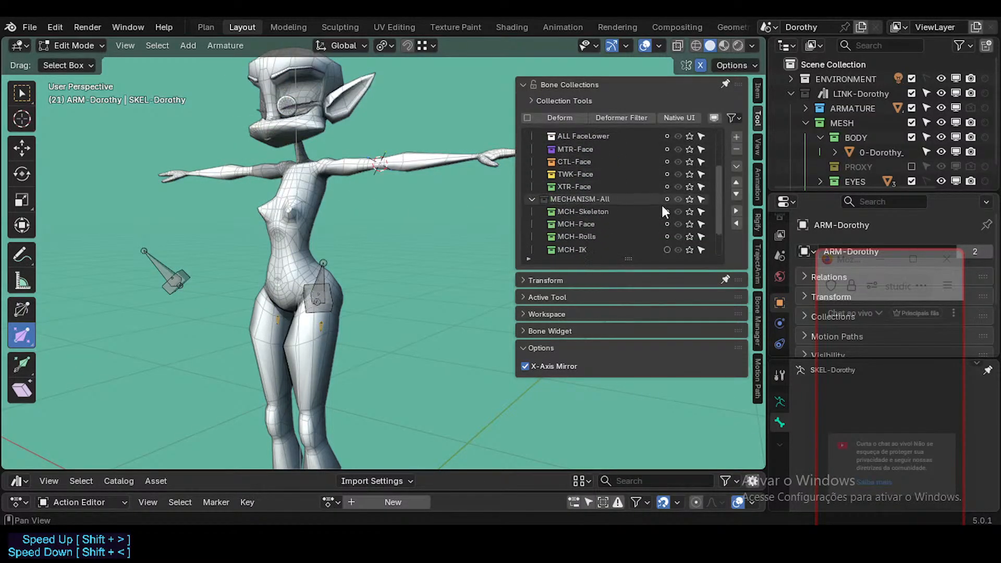
pyautogui.scroll(-3, 663, 211)
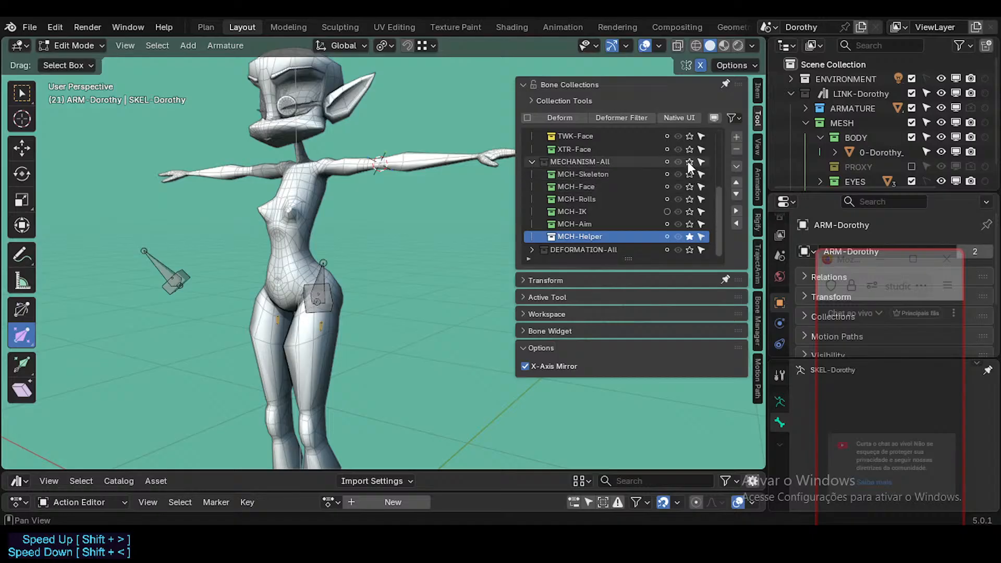
# Step: Turn off solo for MCH-Helper and toggle solo on the parent MECHANISM-All collection to compare the visible mechanism bones
pyautogui.click(689, 163)
pyautogui.click(688, 237)
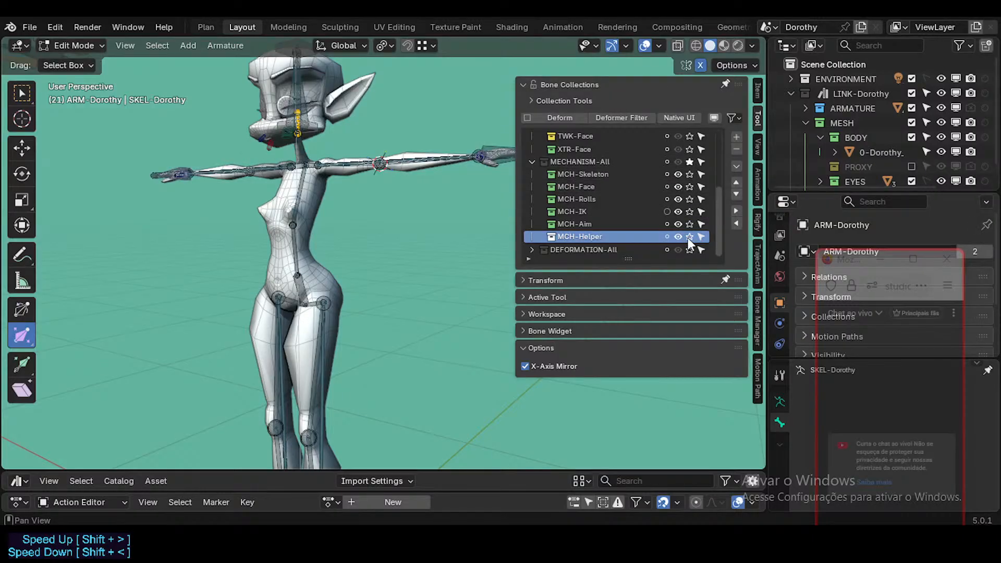
pyautogui.click(690, 161)
pyautogui.click(690, 160)
pyautogui.click(689, 161)
pyautogui.click(690, 161)
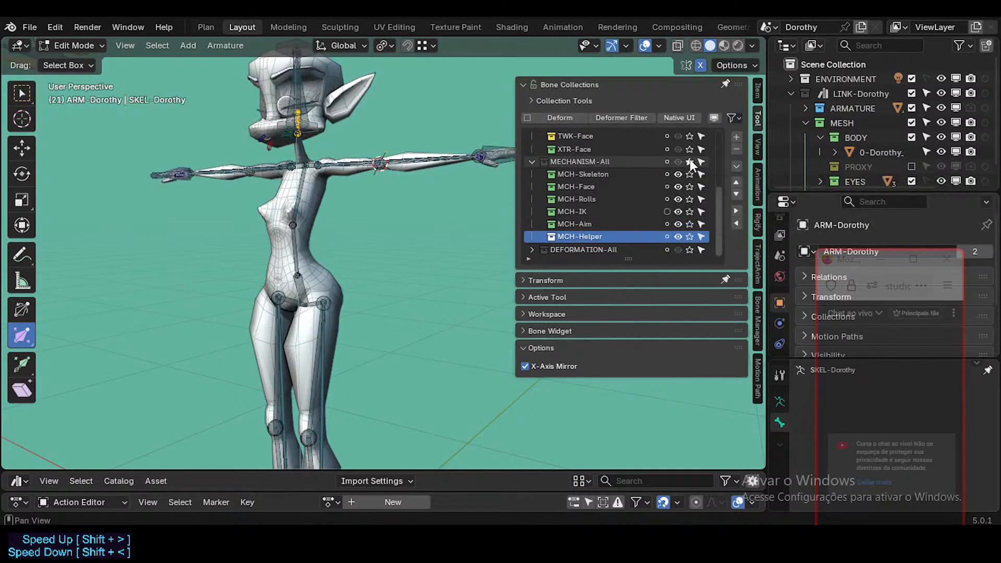
# Step: Turn off solo for MECHANISM-All, solo only MCH-Helper, and select the MAP-DeltaThigh.L helper bone
pyautogui.click(689, 160)
pyautogui.click(687, 236)
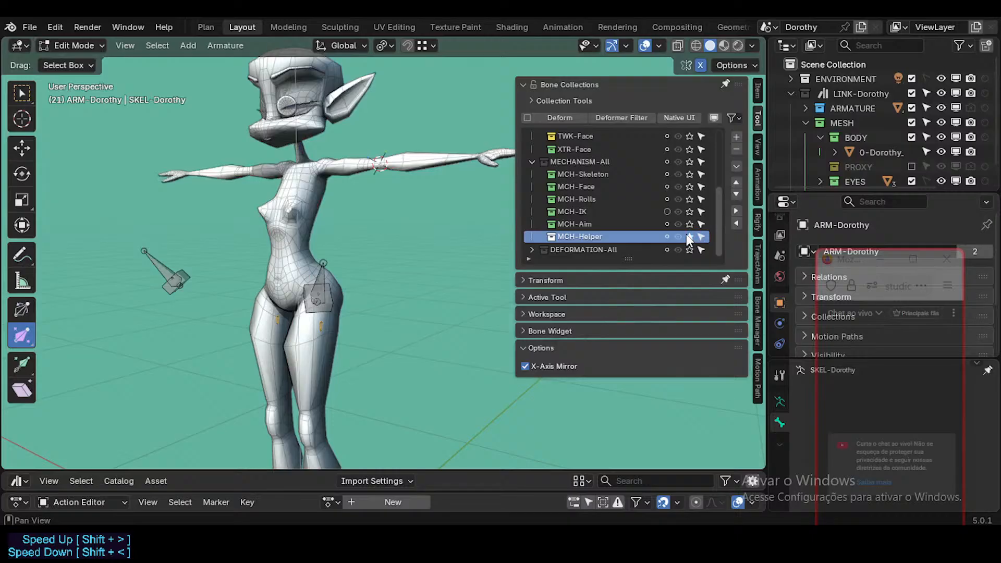
pyautogui.click(687, 237)
pyautogui.click(687, 237)
pyautogui.moveTo(256, 256); pyautogui.dragTo(173, 276, button='middle')
pyautogui.click(259, 309)
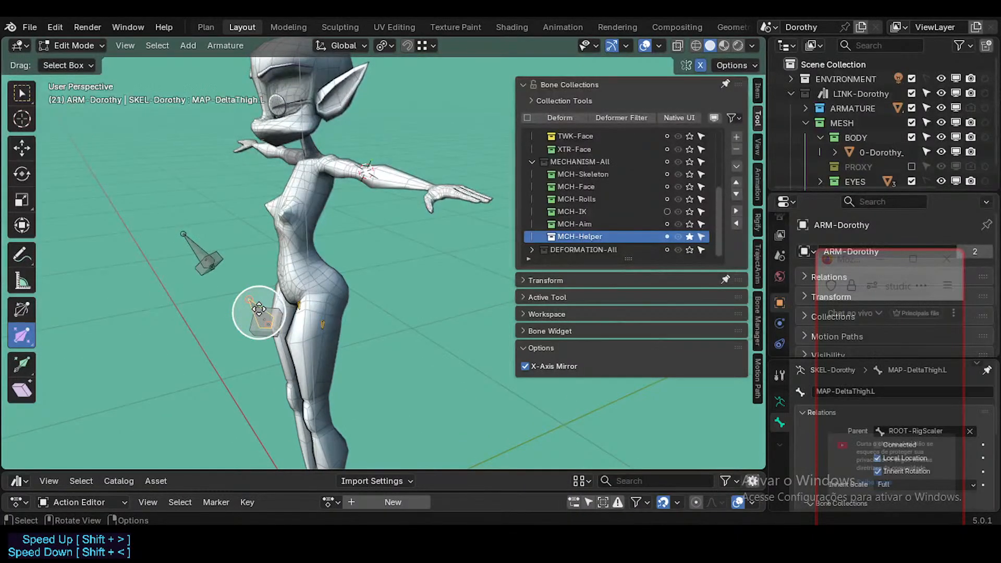
# Step: Examine the overlapping MAP-DeltaThigh.L and MCH-DeltaThigh.L helper bones by selecting each one beside the left thigh
pyautogui.scroll(2, 282, 302)
pyautogui.moveTo(252, 324); pyautogui.dragTo(340, 325, button='middle')
pyautogui.click(260, 322)
pyautogui.click(307, 303)
pyautogui.click(345, 331)
pyautogui.scroll(4, 368, 270)
pyautogui.scroll(-3, 368, 270)
pyautogui.click(375, 352)
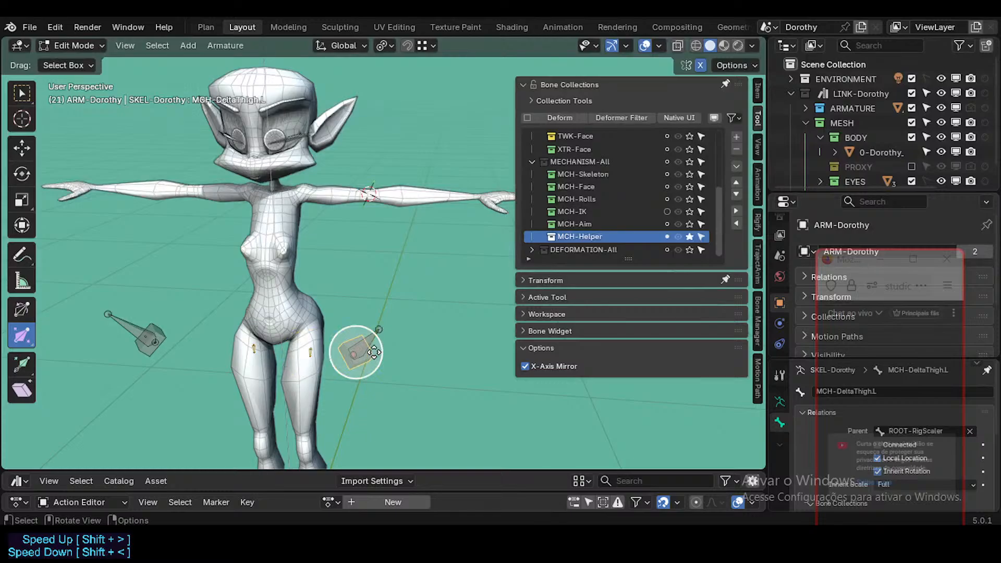
pyautogui.scroll(3, 372, 352)
pyautogui.click(358, 335)
pyautogui.click(353, 354)
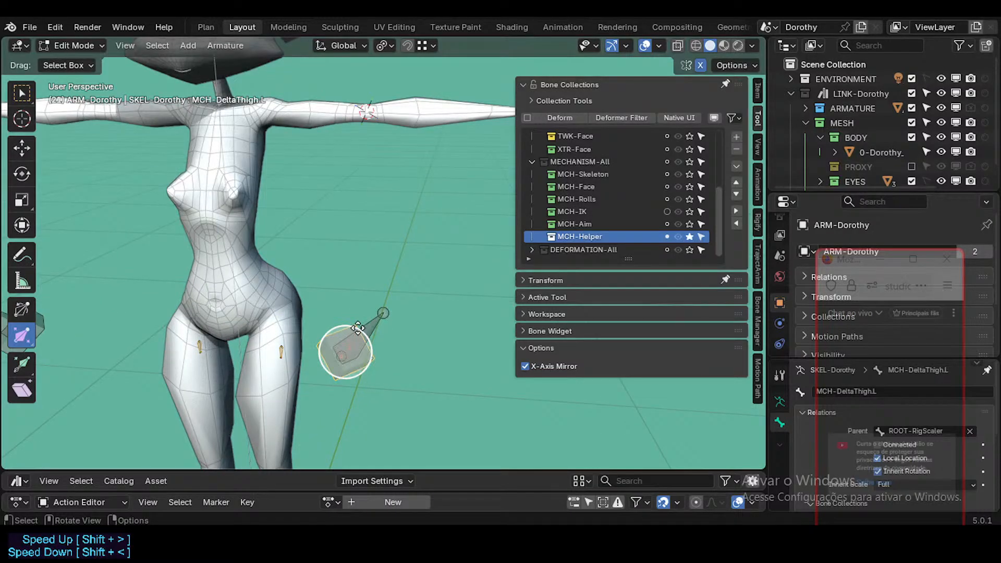
pyautogui.click(352, 354)
pyautogui.click(349, 356)
pyautogui.click(359, 338)
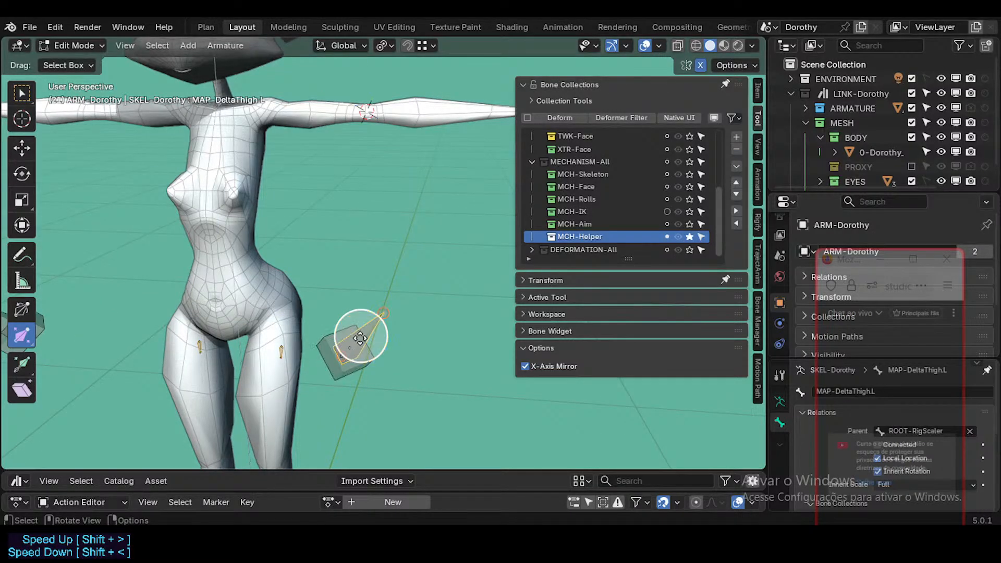
pyautogui.click(350, 356)
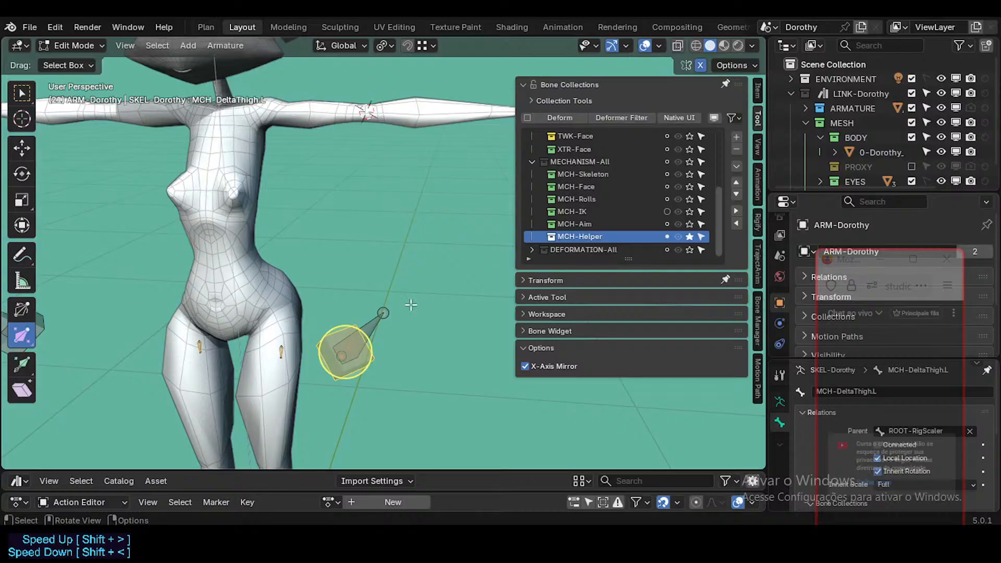
pyautogui.click(691, 236)
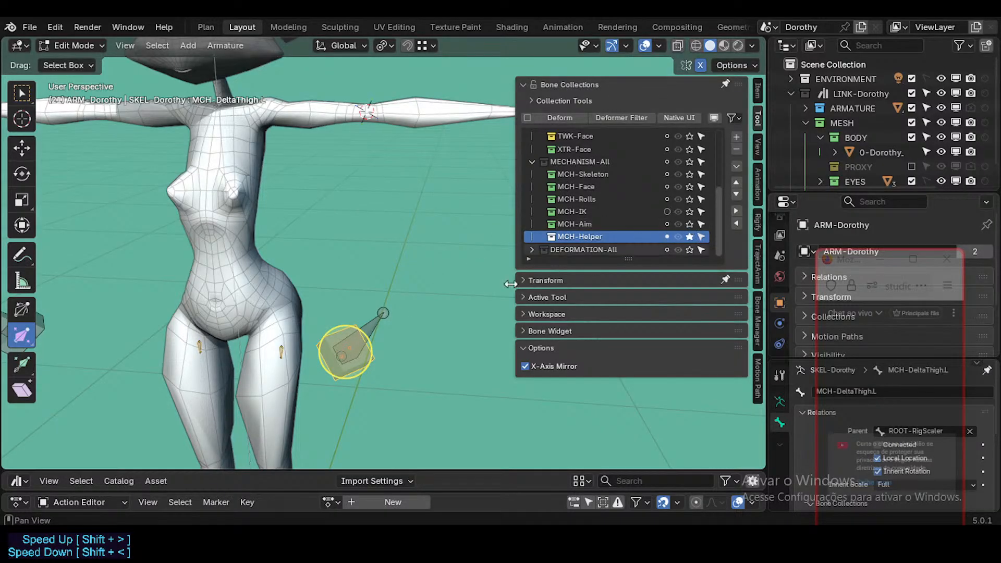
# Step: Select MAP-DeltaThigh.L, switch the armature to Pose Mode, and check the helper bones against the whole character
pyautogui.click(365, 330)
pyautogui.hotkey('ctrl', 'Tab')
pyautogui.scroll(-4, 365, 330)
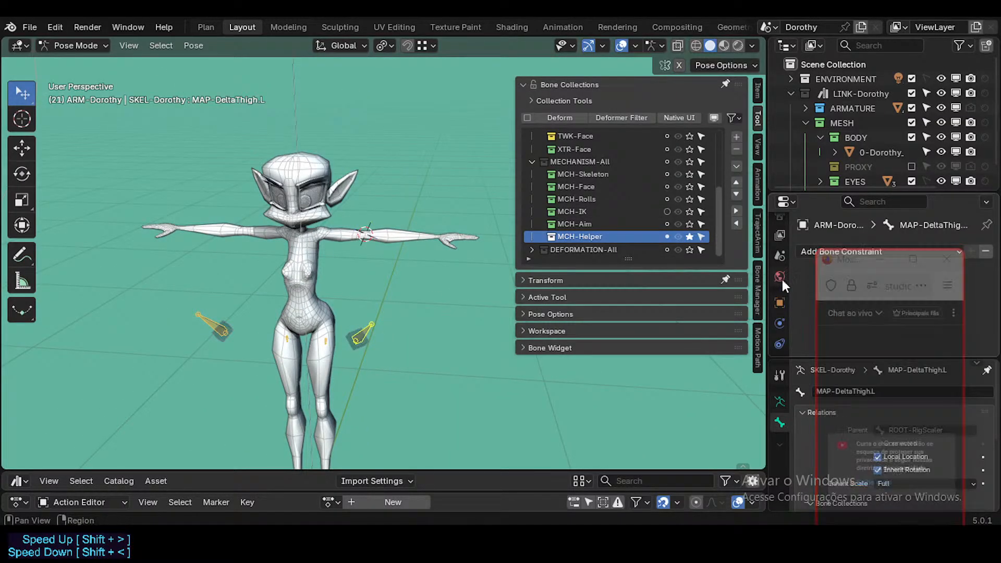
pyautogui.moveTo(717, 211); pyautogui.dragTo(708, 152)
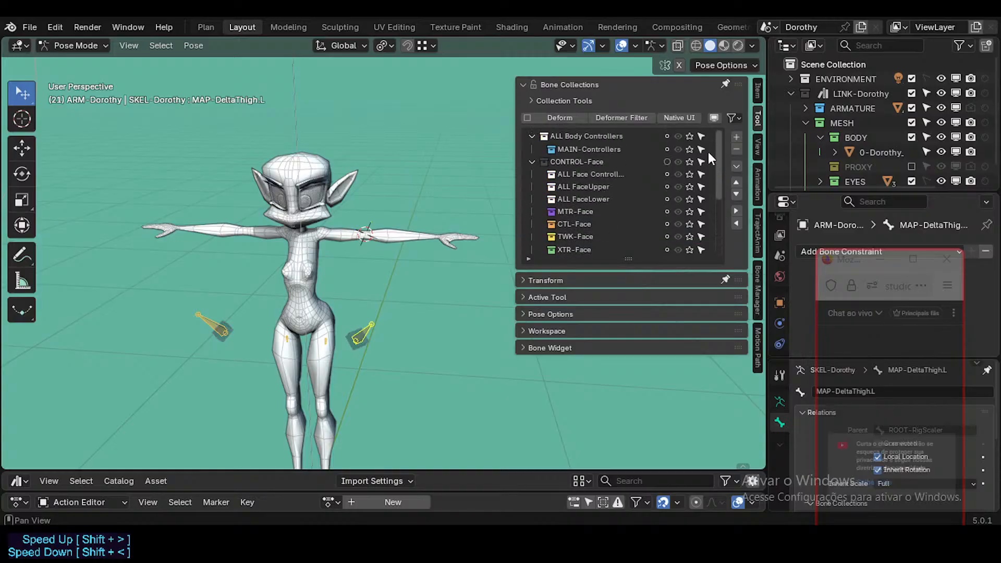
pyautogui.scroll(8, 327, 273)
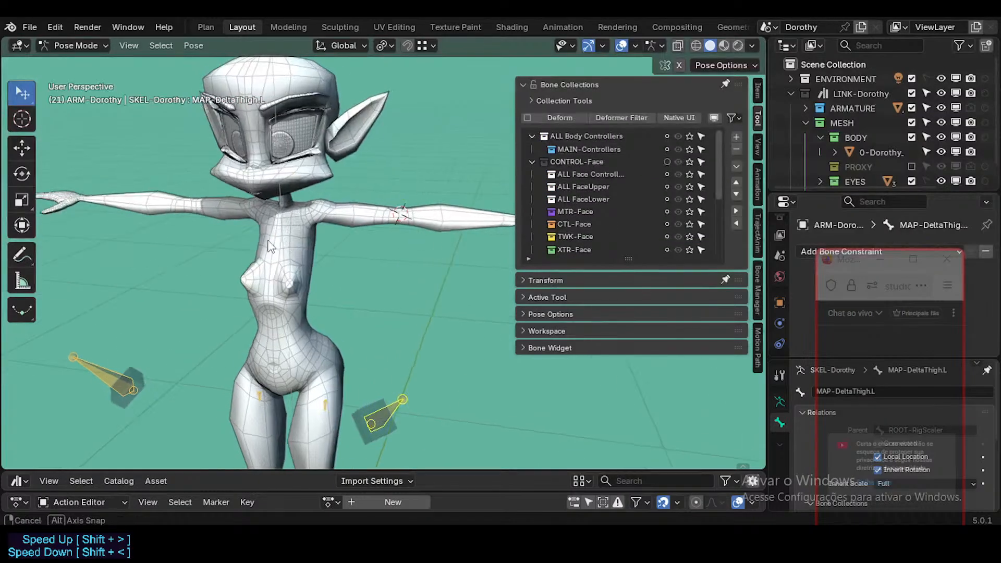
pyautogui.scroll(-6, 289, 156)
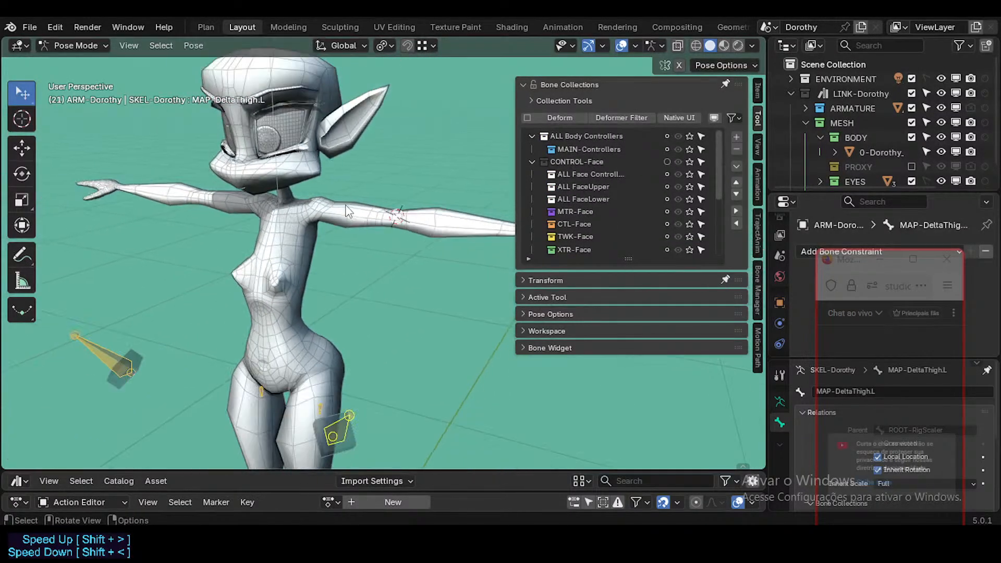
pyautogui.moveTo(292, 161); pyautogui.dragTo(314, 260, button='middle')
pyautogui.scroll(6, 323, 315)
# Step: Select Dorothy's body mesh in Object Mode, then reselect the armature and return it to Pose Mode
pyautogui.hotkey('ctrl', 'Tab')
pyautogui.click(298, 271)
pyautogui.scroll(-3, 267, 293)
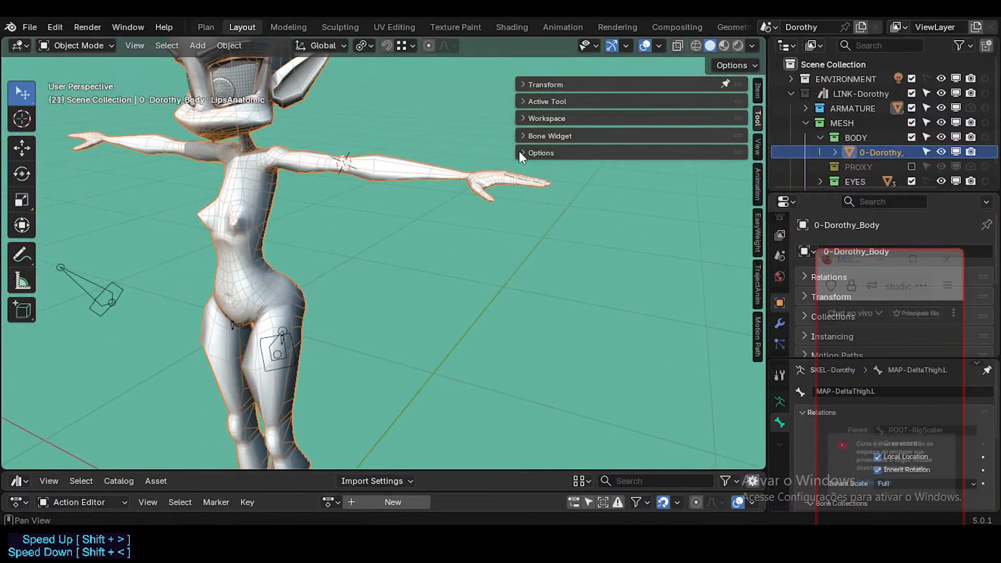
pyautogui.click(270, 337)
pyautogui.hotkey('ctrl', 'Tab')
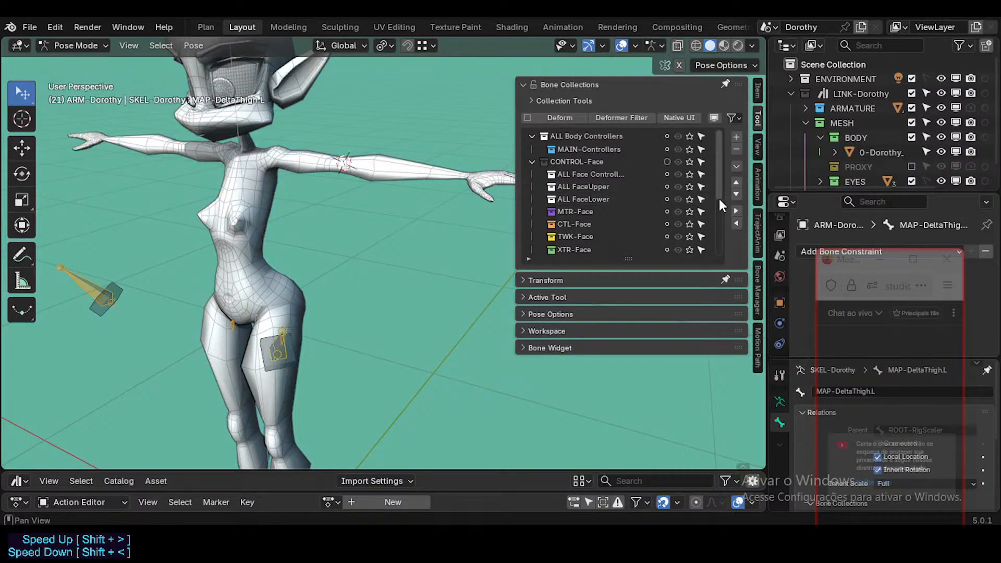
# Step: Review the bone collection list, make ALL FaceUpper active, and enlarge the Outliner area
pyautogui.moveTo(718, 181); pyautogui.dragTo(714, 244)
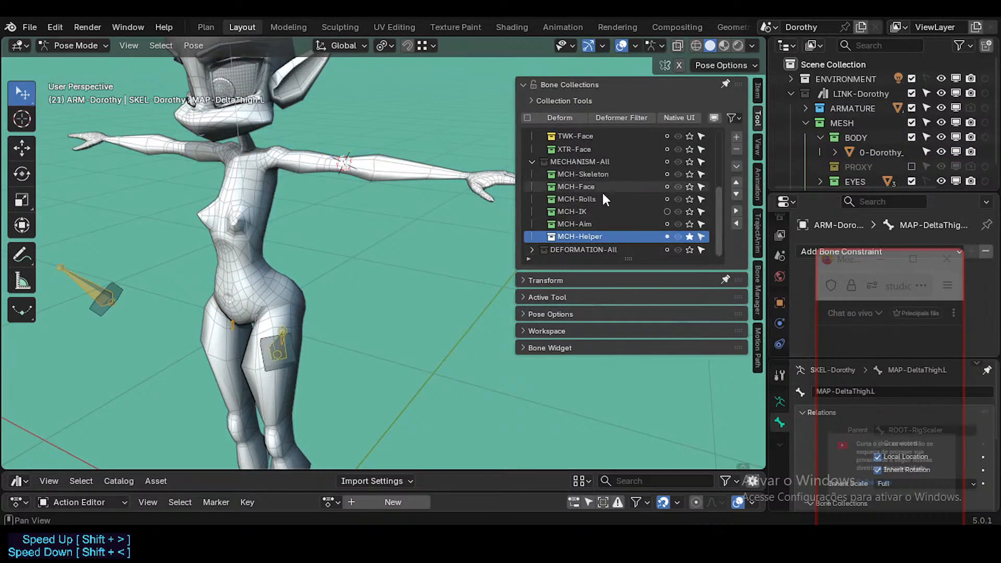
pyautogui.scroll(5, 603, 198)
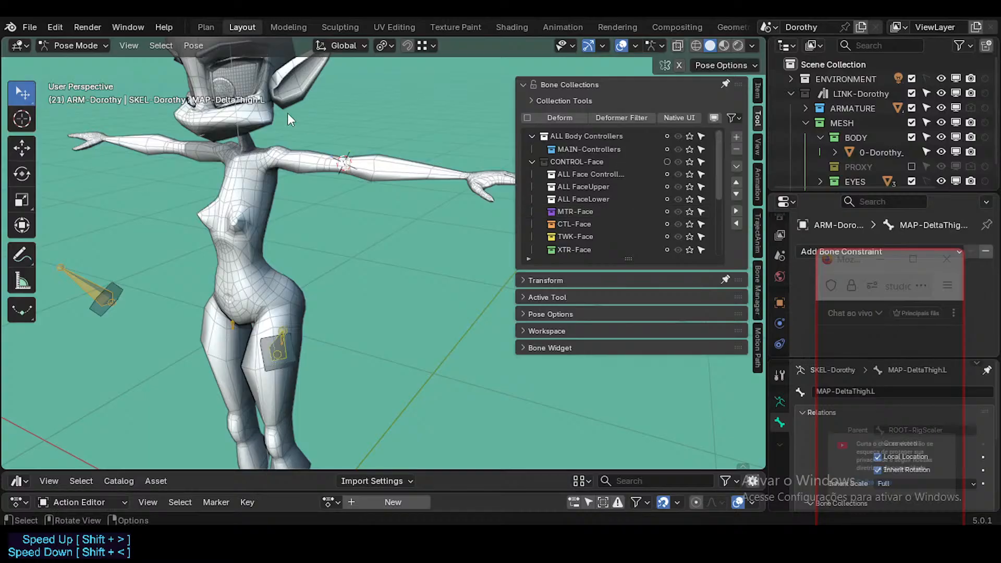
pyautogui.moveTo(721, 158)
pyautogui.mouseDown()
pyautogui.moveTo(707, 272)
pyautogui.moveTo(711, 142)
pyautogui.mouseUp()
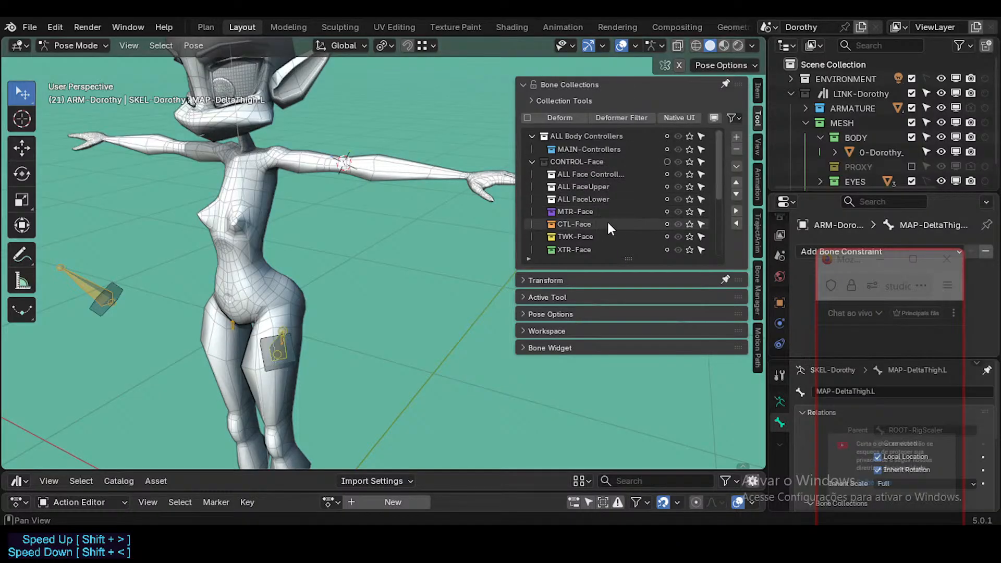
pyautogui.click(602, 186)
pyautogui.moveTo(254, 114); pyautogui.dragTo(306, 231, button='middle')
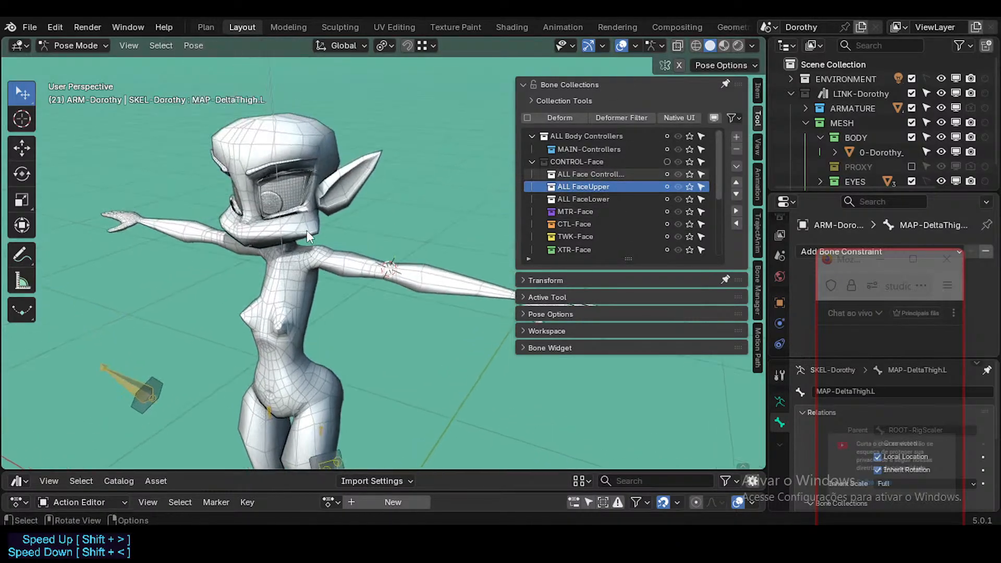
pyautogui.press('a')
pyautogui.moveTo(821, 191); pyautogui.dragTo(868, 284)
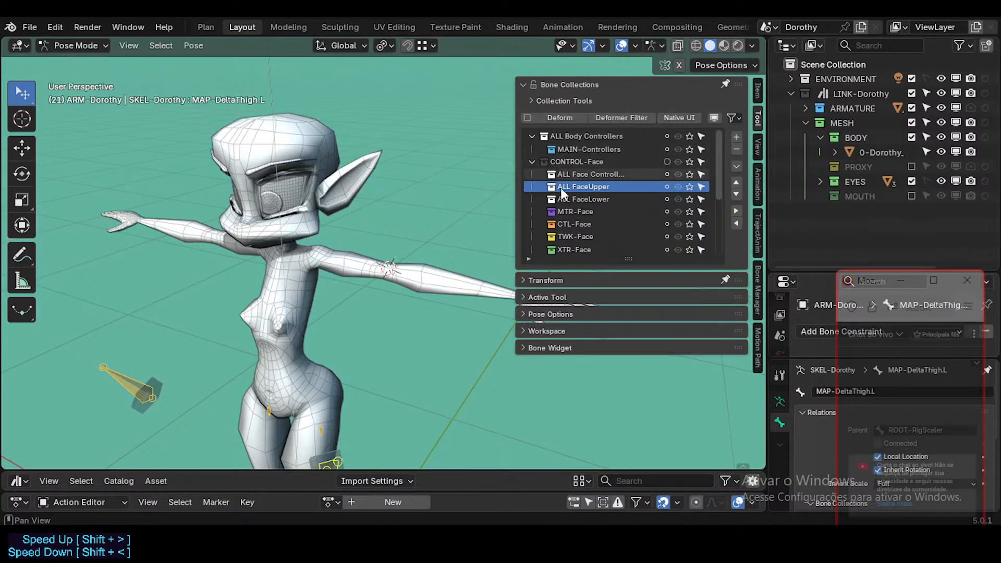
# Step: Make ALL Face Controllers active, un-solo all bone collections, and view the face from the front
pyautogui.click(597, 174)
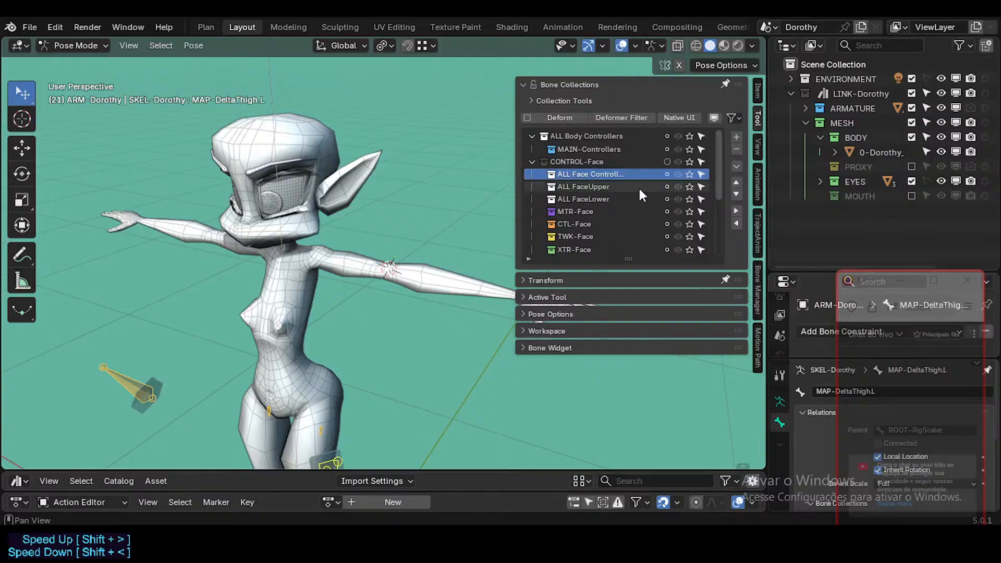
pyautogui.press('q')
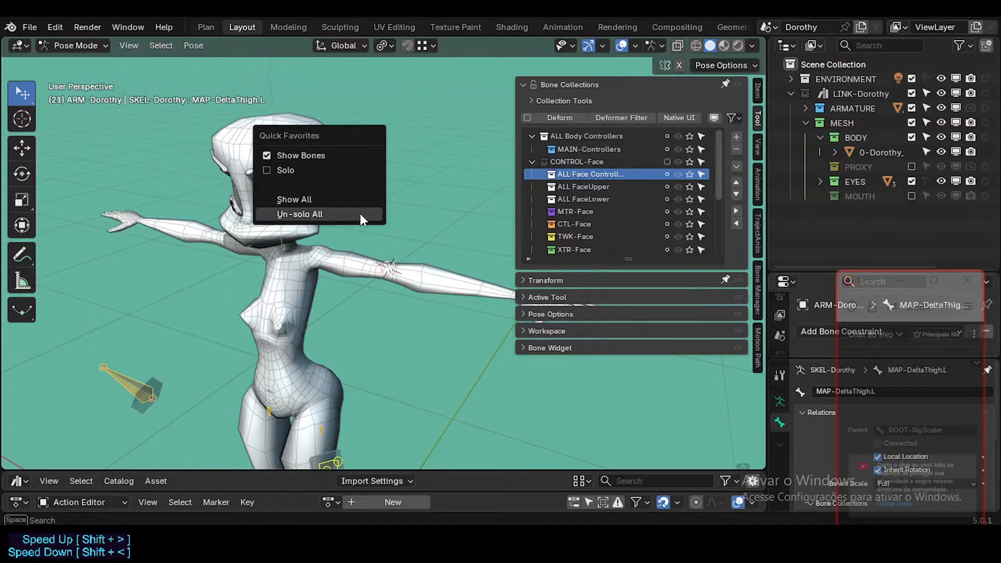
pyautogui.click(300, 214)
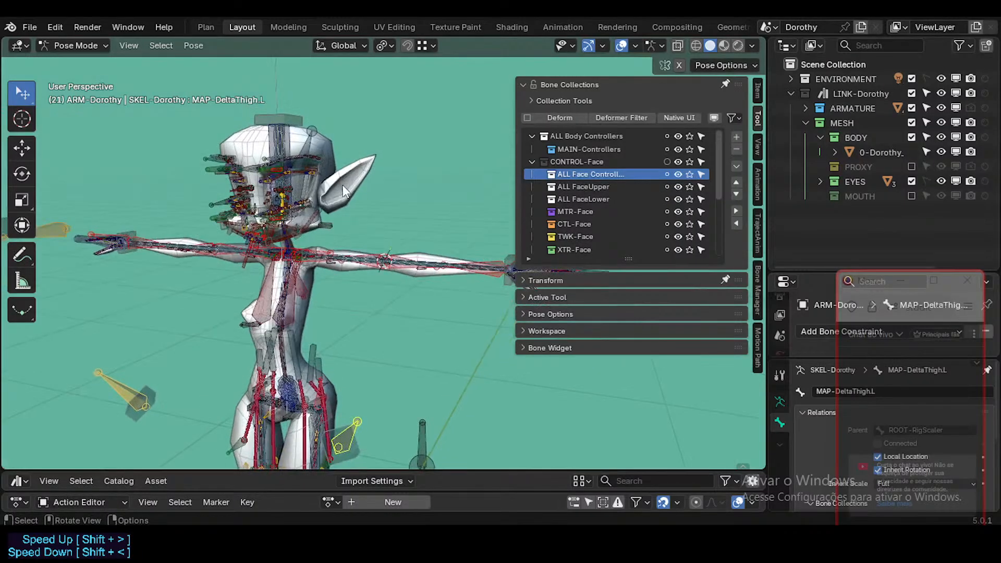
pyautogui.press('KP_1')
pyautogui.scroll(4, 343, 186)
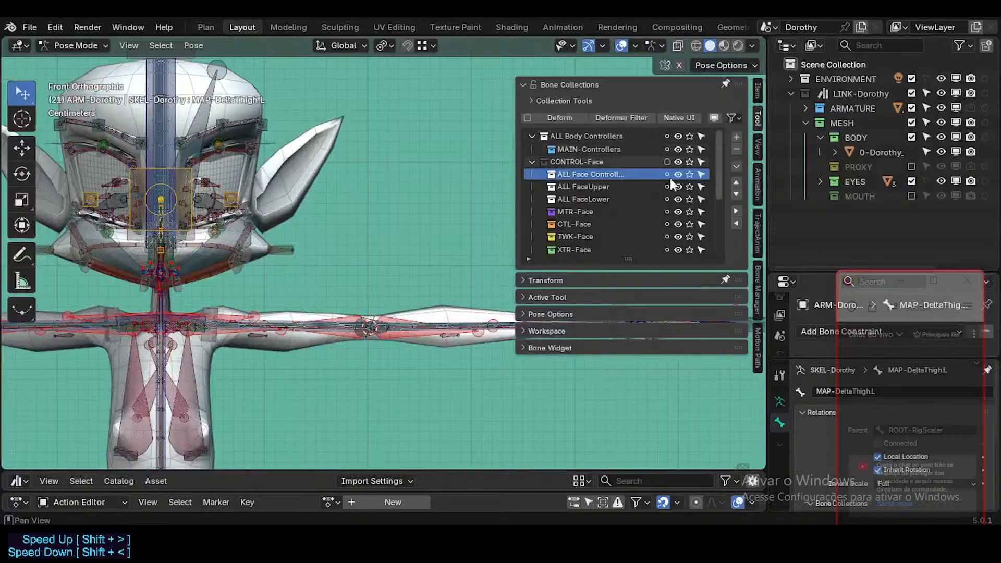
# Step: Solo every sub-collection of CONTROL-Face, from ALL Face Controllers through XTR-Face
pyautogui.click(690, 174)
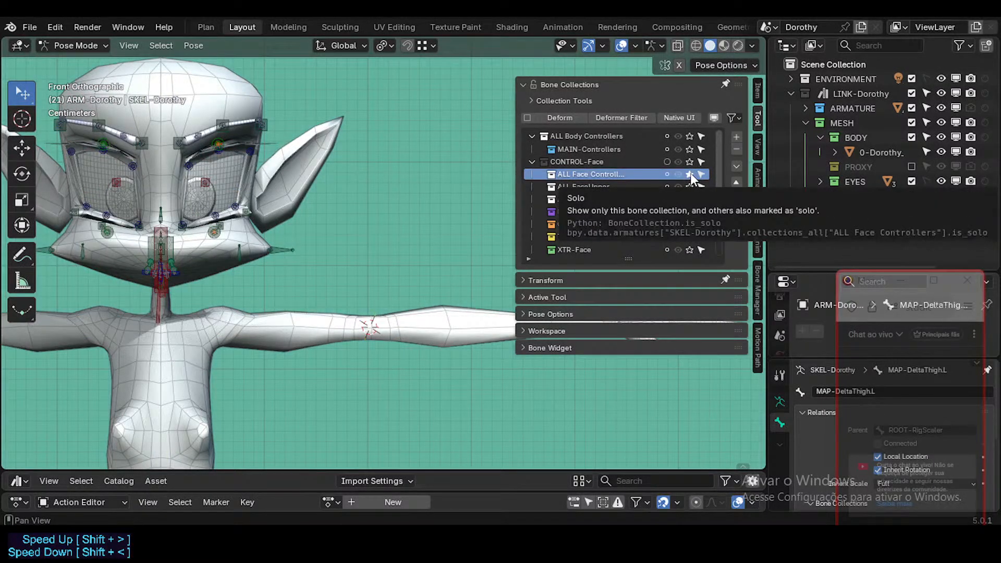
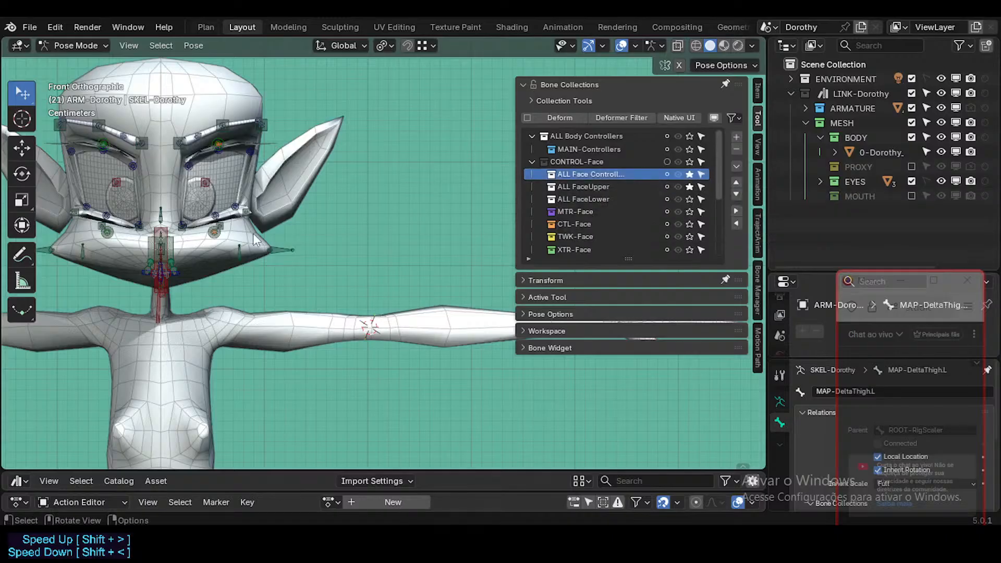
pyautogui.press('KP_3')
pyautogui.keyDown('shift'); pyautogui.moveTo(252, 233); pyautogui.dragTo(64, 238, button='middle'); pyautogui.keyUp('shift')
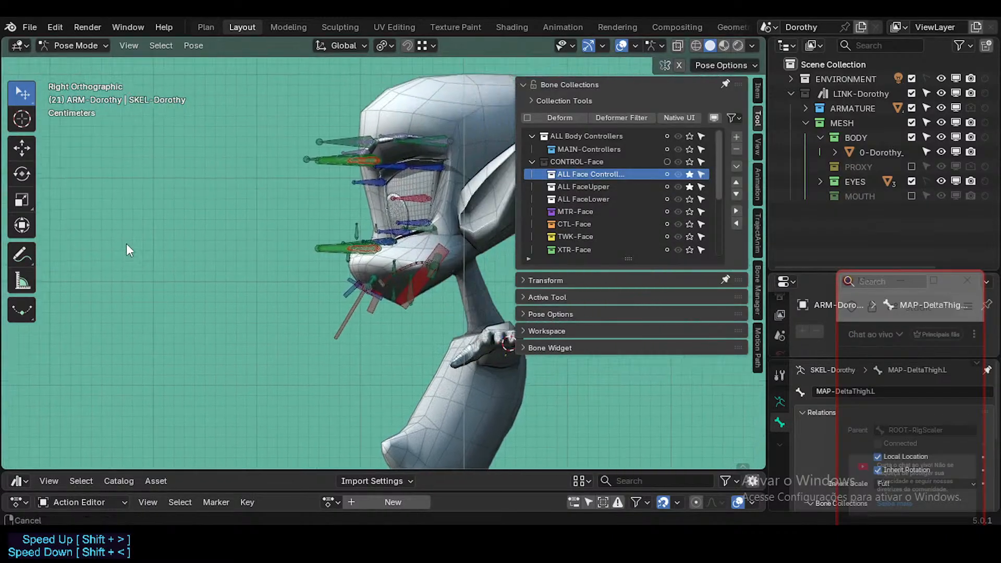
pyautogui.keyDown('shift'); pyautogui.moveTo(252, 196); pyautogui.dragTo(191, 234, button='middle'); pyautogui.keyUp('shift')
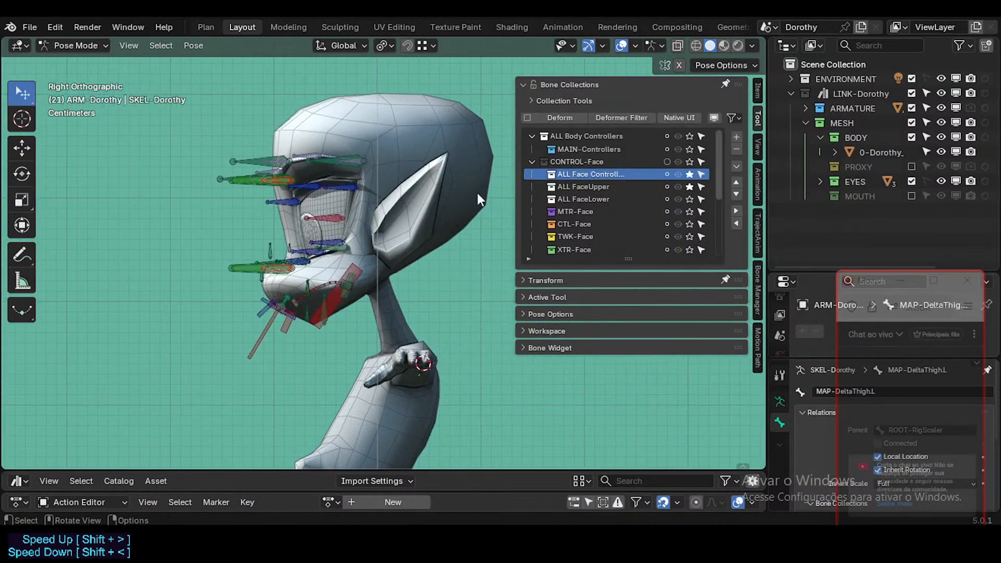
pyautogui.click(689, 200)
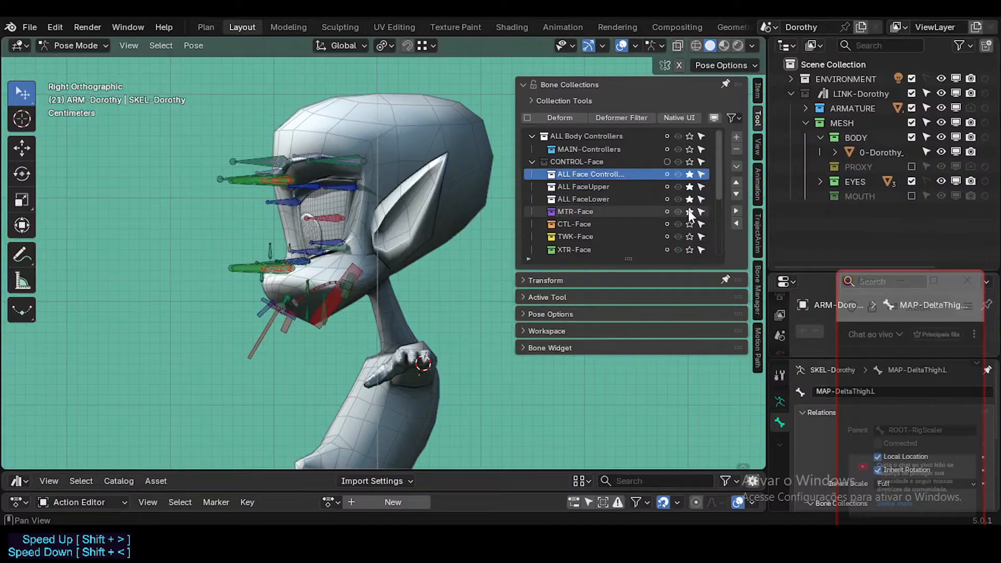
pyautogui.scroll(-1, 688, 219)
pyautogui.click(689, 211)
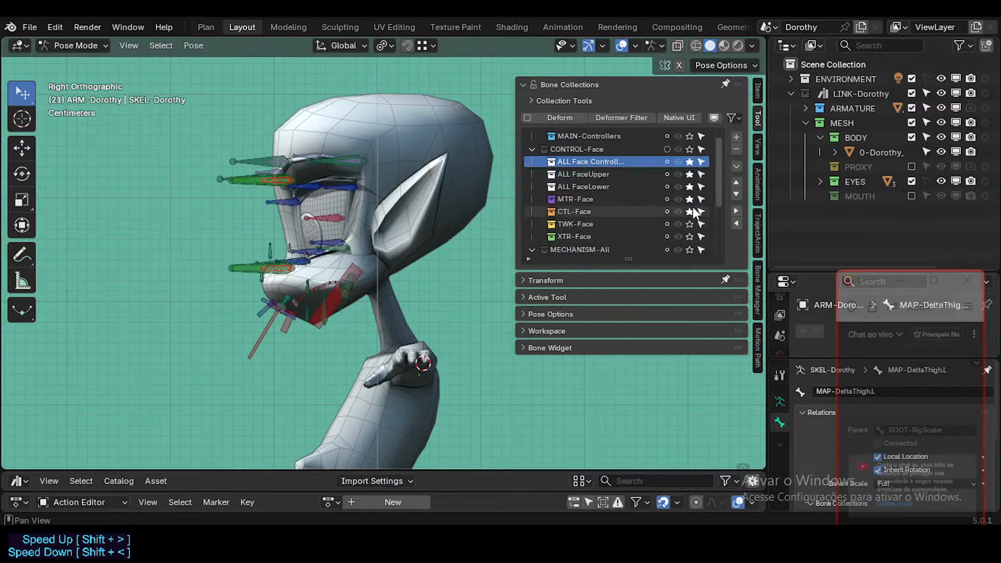
pyautogui.click(689, 224)
pyautogui.click(689, 236)
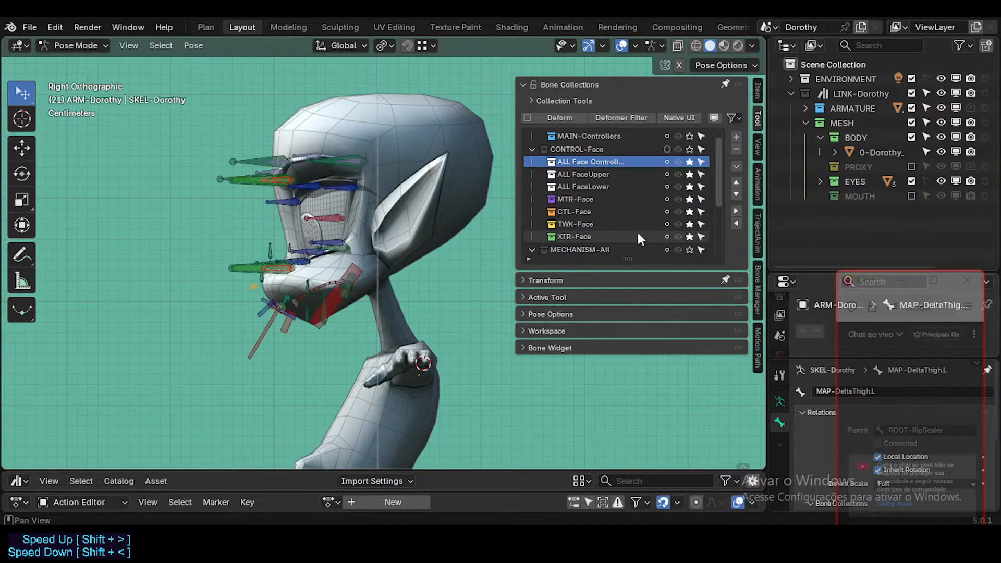
# Step: Switch the armature to Edit Mode and inspect the soloed face controller bones around the head
pyautogui.moveTo(183, 242); pyautogui.dragTo(415, 202, button='middle')
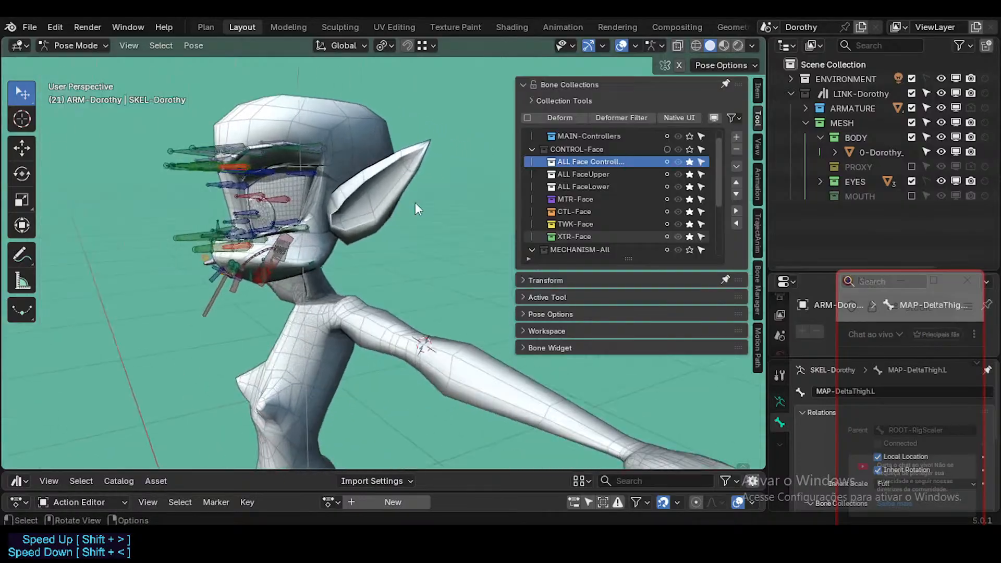
pyautogui.moveTo(309, 170); pyautogui.dragTo(425, 203, button='middle')
pyautogui.keyDown('shift'); pyautogui.moveTo(127, 201); pyautogui.dragTo(329, 266, button='middle'); pyautogui.keyUp('shift')
pyautogui.scroll(4, 333, 229)
pyautogui.scroll(-4, 308, 207)
pyautogui.press('Tab')
pyautogui.scroll(5, 247, 290)
pyautogui.scroll(-6, 330, 267)
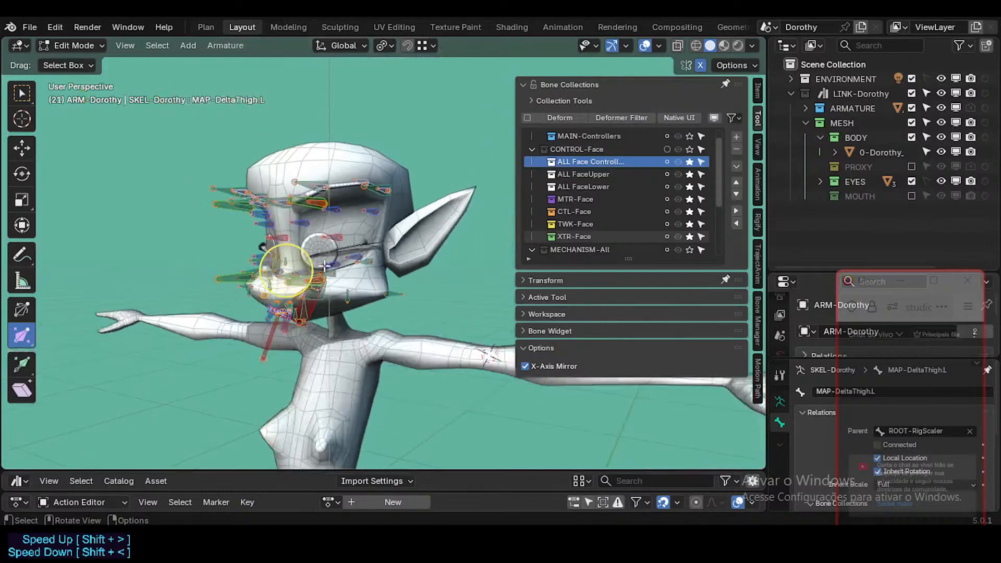
pyautogui.scroll(5, 320, 278)
pyautogui.moveTo(320, 278); pyautogui.dragTo(402, 205, button='middle')
pyautogui.scroll(2, 297, 225)
pyautogui.scroll(-1, 478, 207)
# Step: Reveal the hidden bones in the soloed face collections and delete all the face controller bones
pyautogui.hotkey('alt', 'h')
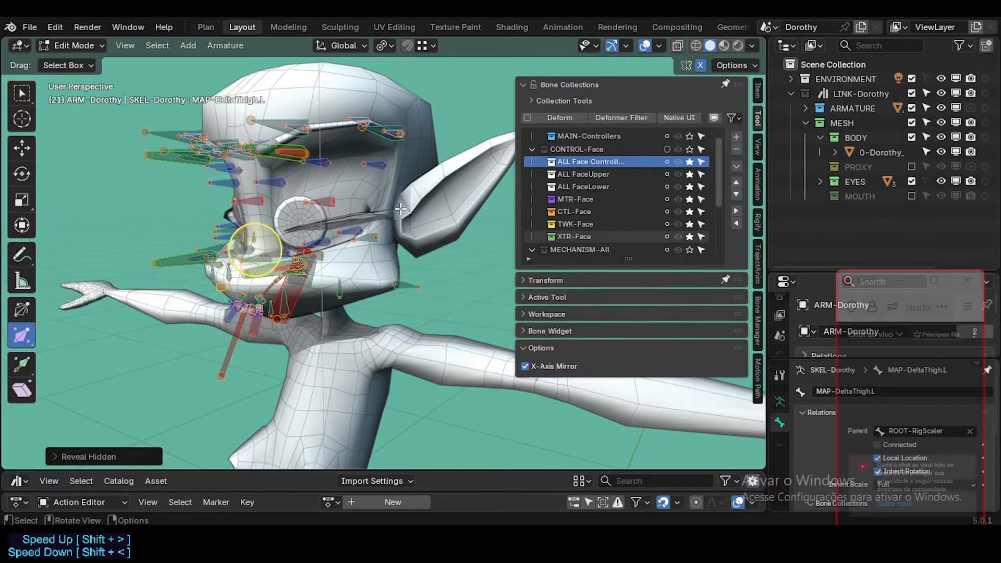
pyautogui.press('x')
pyautogui.click(399, 205)
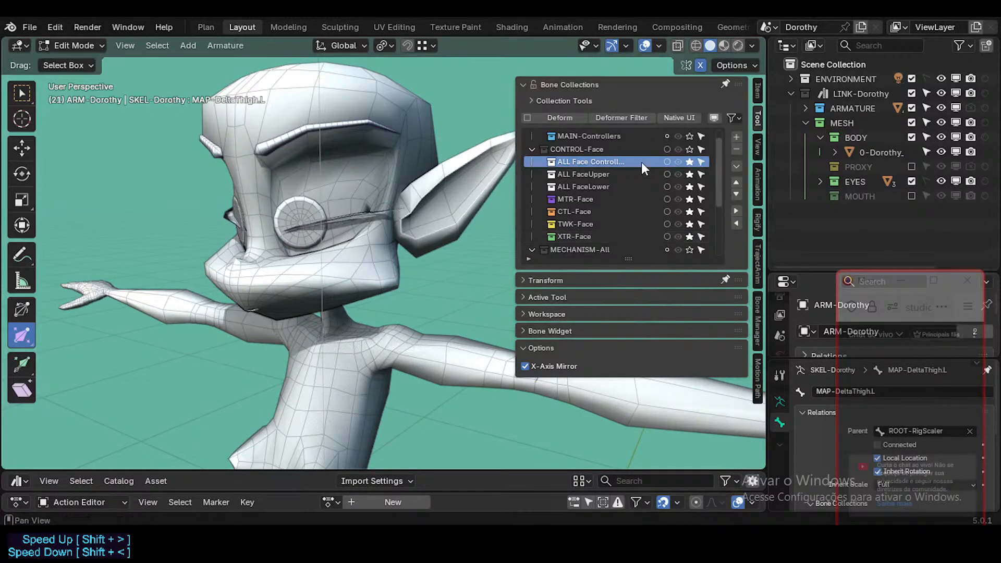
# Step: Delete the CONTROL-Face bone collection and all its sub-collections, from XTR-Face back to ALL Face Controllers
pyautogui.click(592, 149)
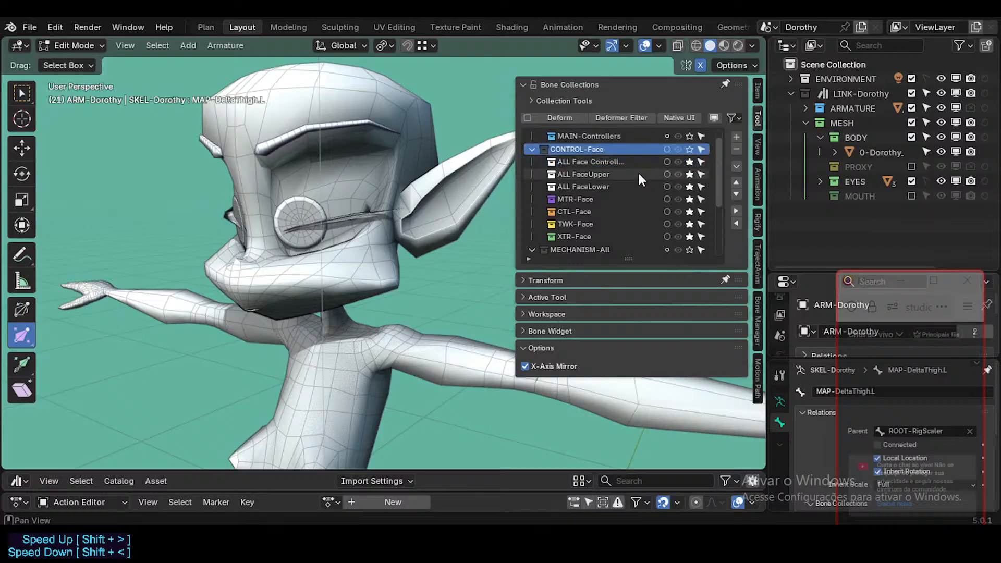
pyautogui.click(586, 237)
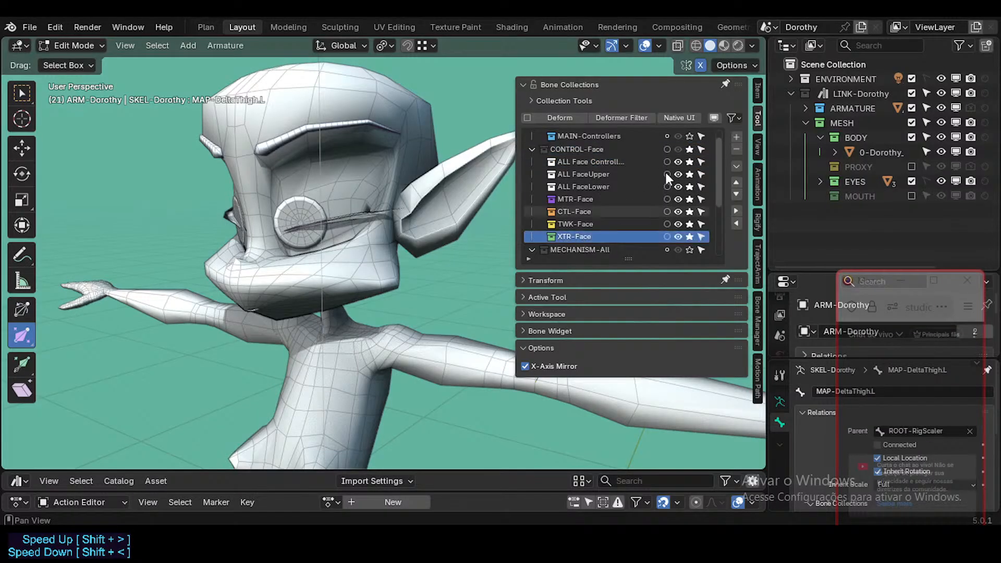
pyautogui.click(737, 148)
pyautogui.click(737, 148)
pyautogui.click(738, 148)
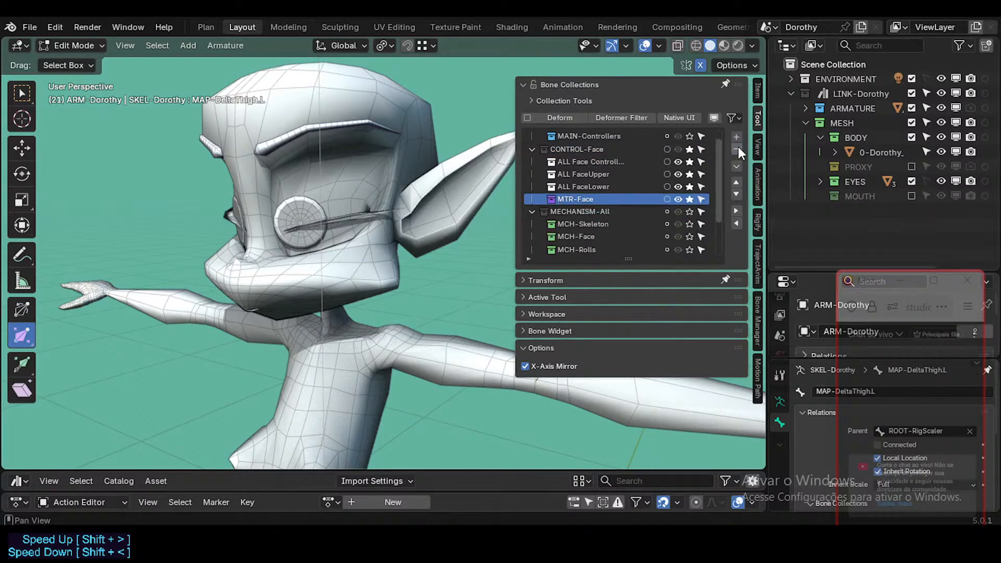
pyautogui.click(737, 148)
pyautogui.click(737, 148)
pyautogui.click(737, 148)
pyautogui.click(737, 149)
pyautogui.click(737, 149)
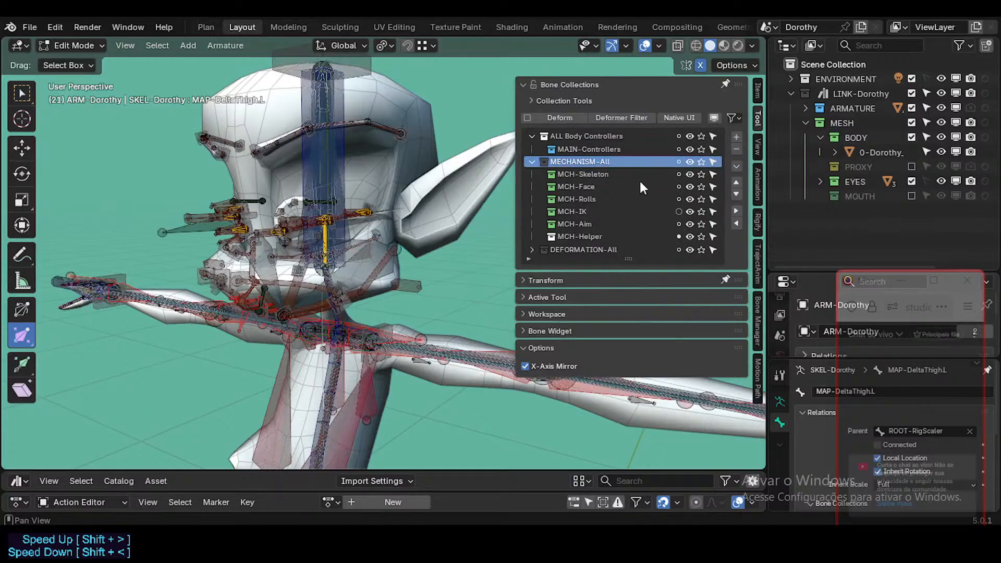
# Step: Isolate the MCH-Face collection, reveal and delete its bones around the head, and release the isolation
pyautogui.click(592, 147)
pyautogui.click(587, 135)
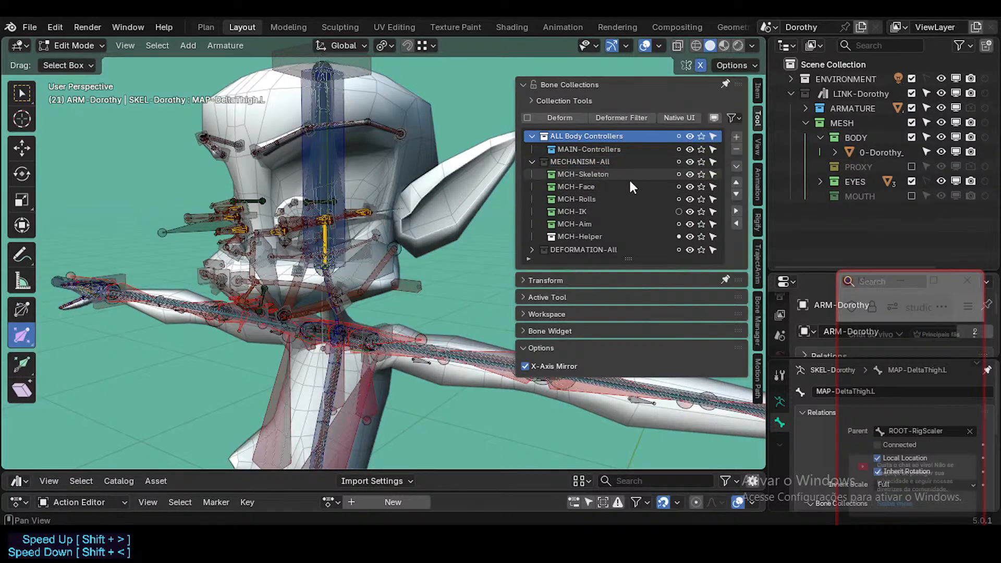
pyautogui.click(702, 173)
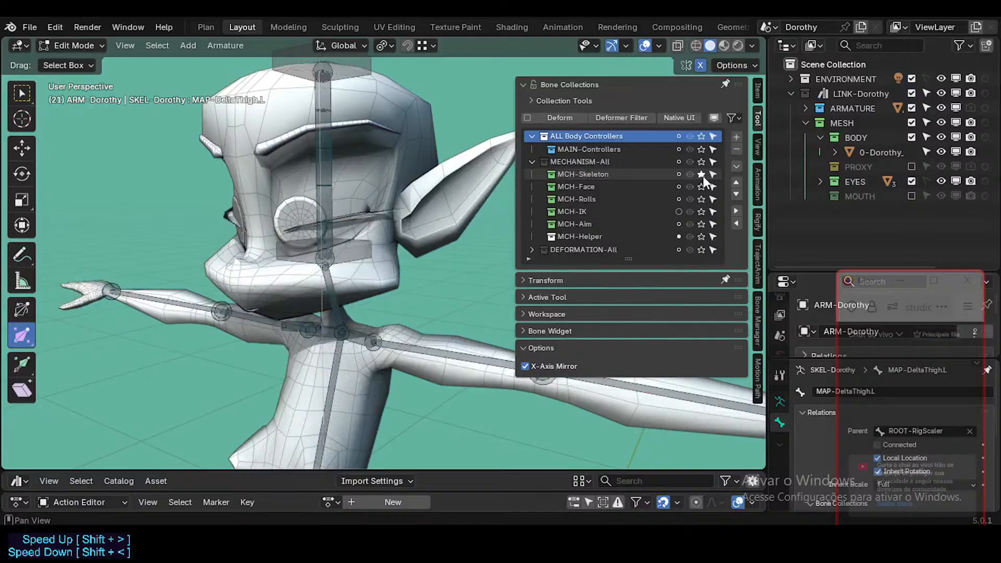
pyautogui.click(703, 177)
pyautogui.moveTo(151, 287); pyautogui.dragTo(198, 282, button='middle')
pyautogui.moveTo(125, 188); pyautogui.dragTo(388, 340)
pyautogui.moveTo(344, 319); pyautogui.dragTo(328, 254, button='middle')
pyautogui.hotkey('alt', 'h')
pyautogui.press('x')
pyautogui.click(349, 265)
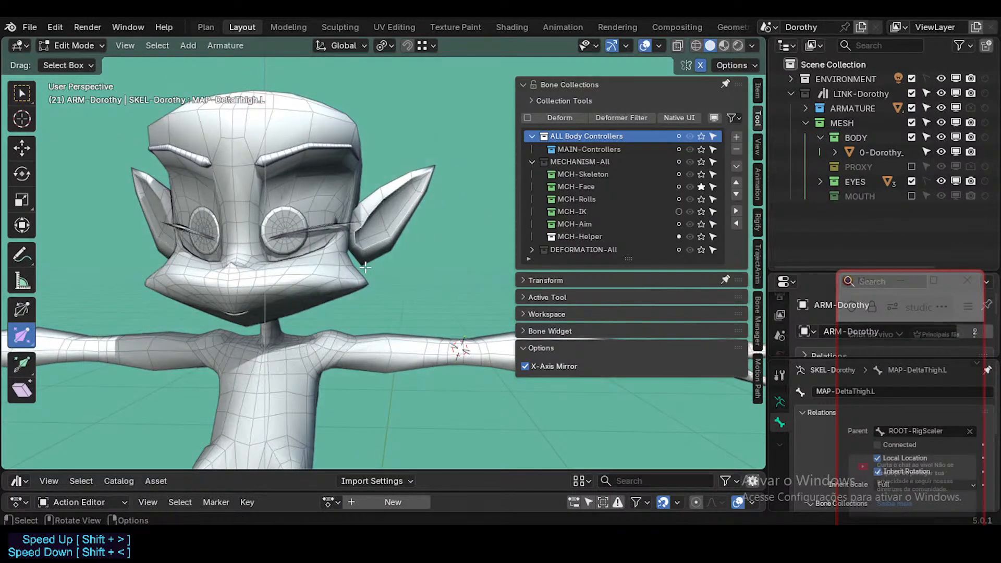
pyautogui.click(700, 187)
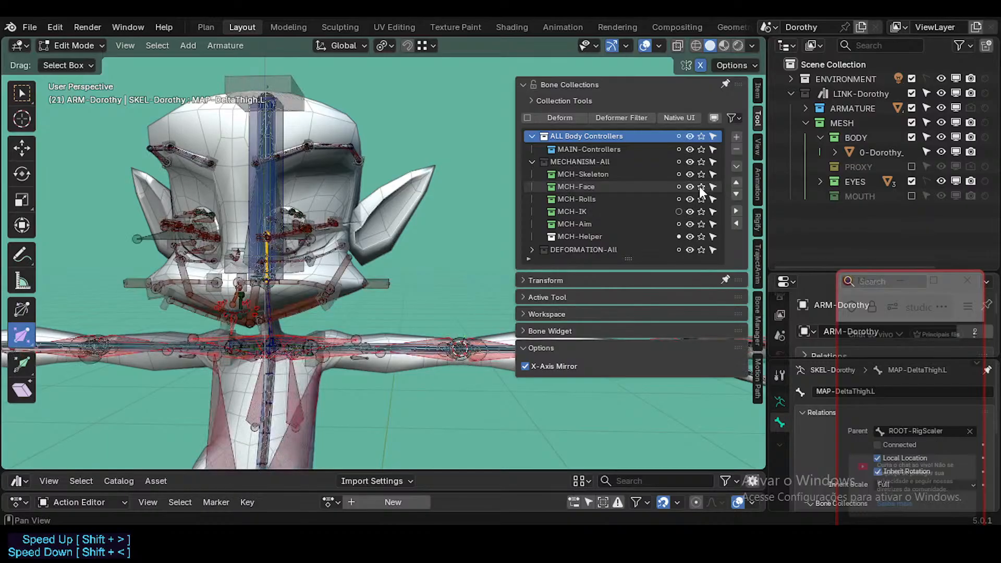
# Step: Isolate the MCH-Rolls collection and select the left foot roll bone, MAP-FootRoll.L
pyautogui.click(699, 196)
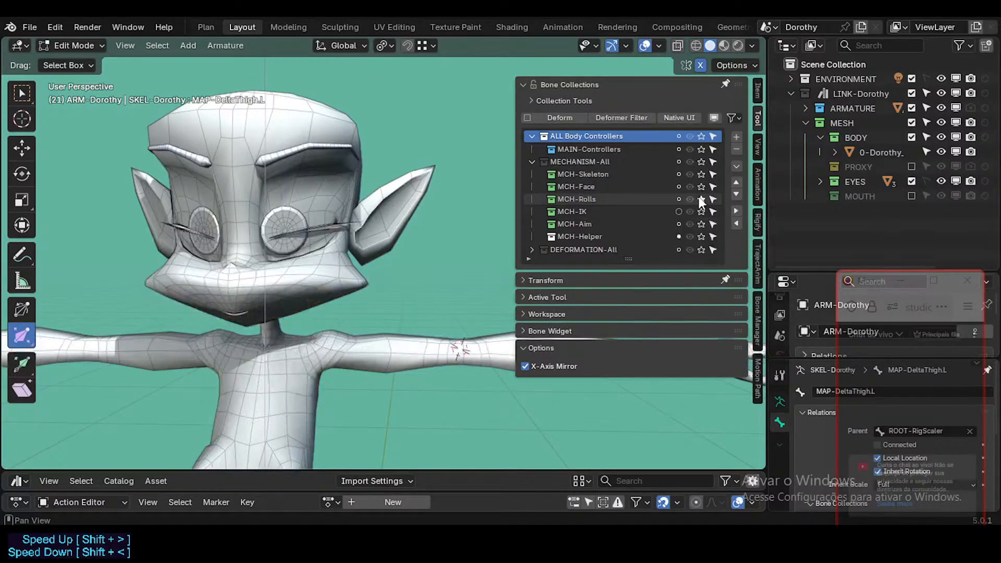
pyautogui.click(699, 196)
pyautogui.click(699, 196)
pyautogui.scroll(-3, 393, 283)
pyautogui.moveTo(393, 284); pyautogui.dragTo(338, 323, button='middle')
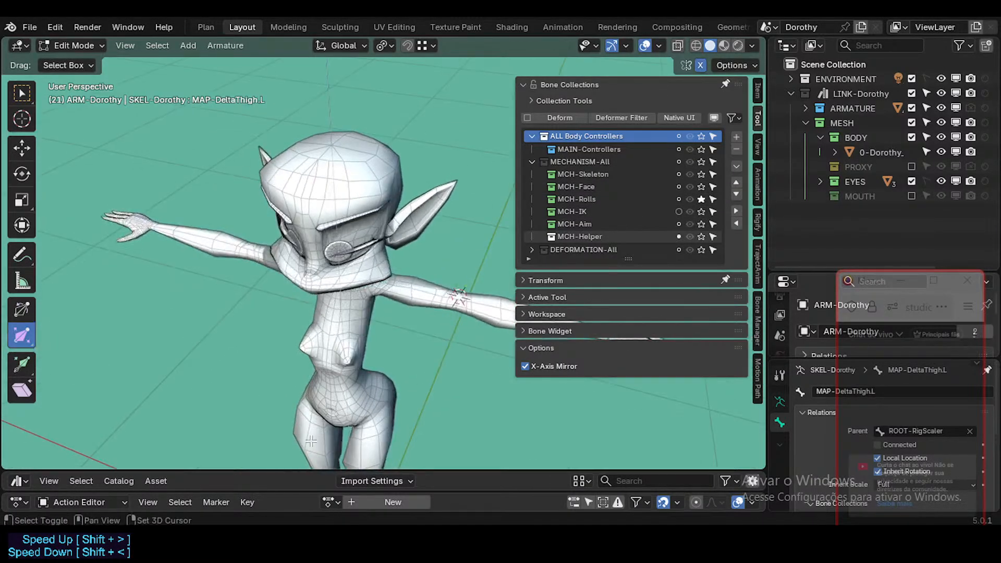
pyautogui.keyDown('shift'); pyautogui.moveTo(334, 406); pyautogui.dragTo(296, 273, button='middle'); pyautogui.keyUp('shift')
pyautogui.scroll(-2, 313, 280)
pyautogui.press('a')
pyautogui.scroll(6, 307, 370)
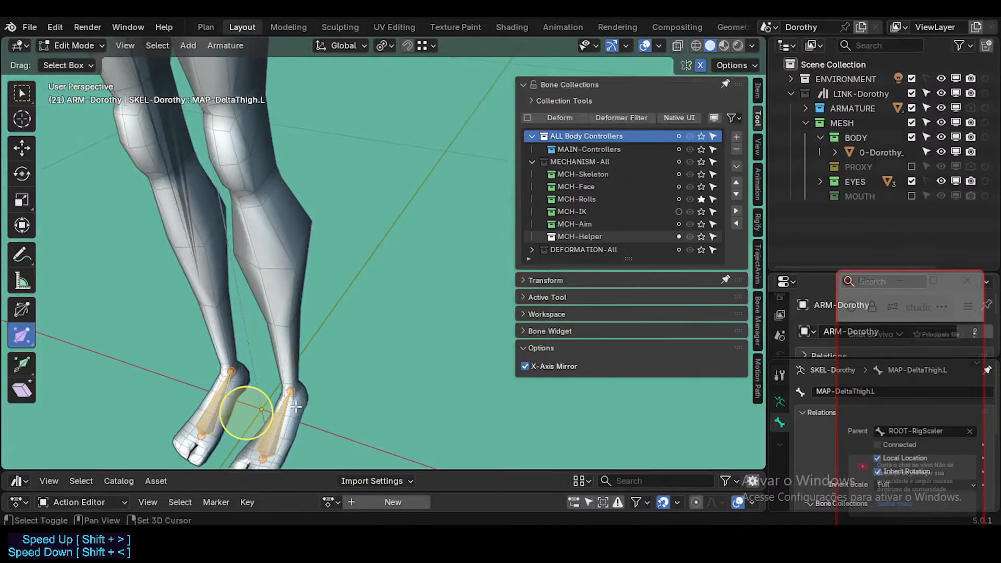
pyautogui.keyDown('shift'); pyautogui.moveTo(289, 401); pyautogui.dragTo(308, 271, button='middle'); pyautogui.keyUp('shift')
pyautogui.moveTo(307, 271); pyautogui.dragTo(265, 251, button='middle')
pyautogui.scroll(3, 265, 251)
pyautogui.click(313, 292)
pyautogui.click(333, 302)
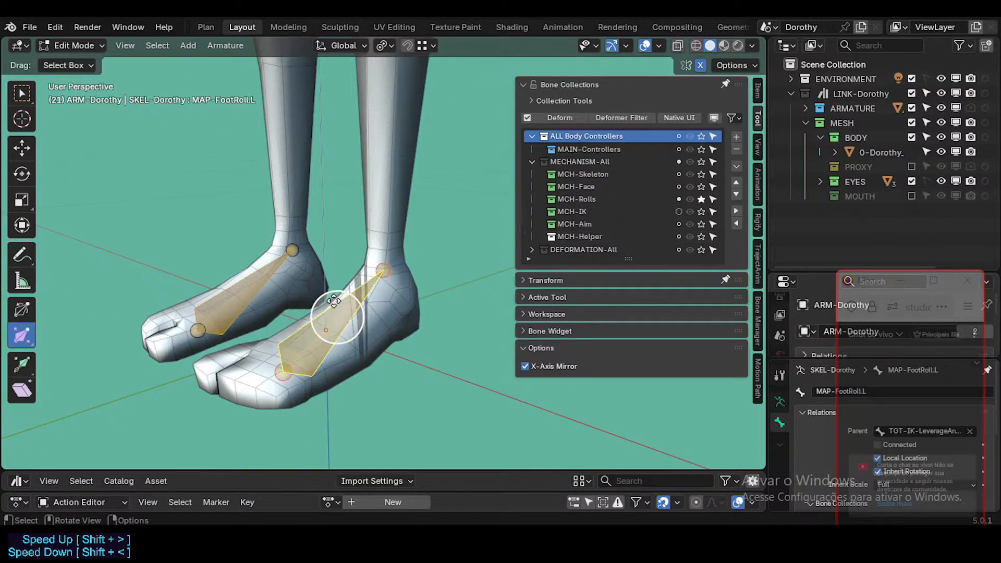
# Step: Enlarge the upper Properties editor by shrinking the Outliner and the lower bone properties area
pyautogui.keyDown('shift'); pyautogui.moveTo(342, 206); pyautogui.dragTo(341, 334, button='middle'); pyautogui.keyUp('shift')
pyautogui.scroll(-3, 338, 270)
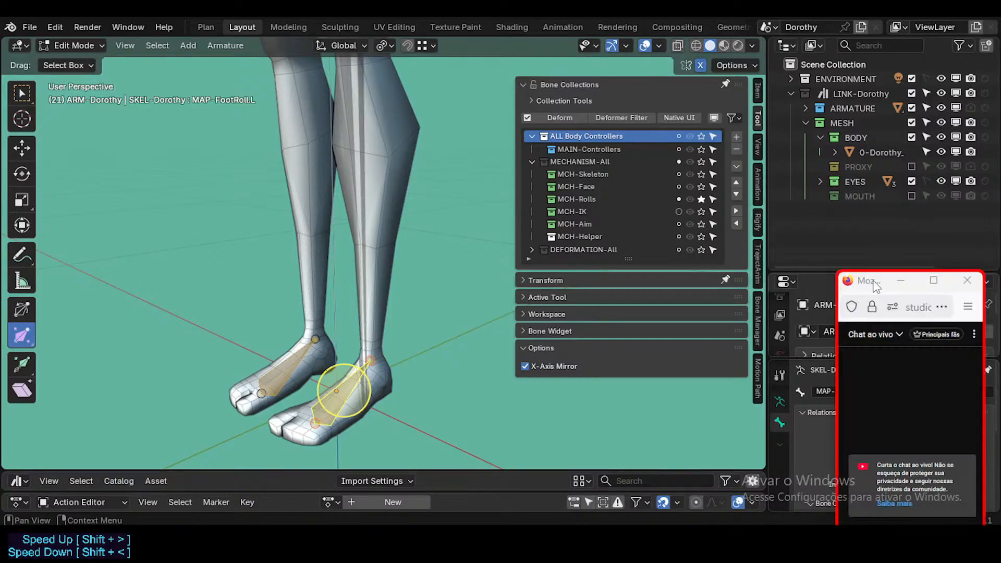
pyautogui.scroll(-5, 814, 419)
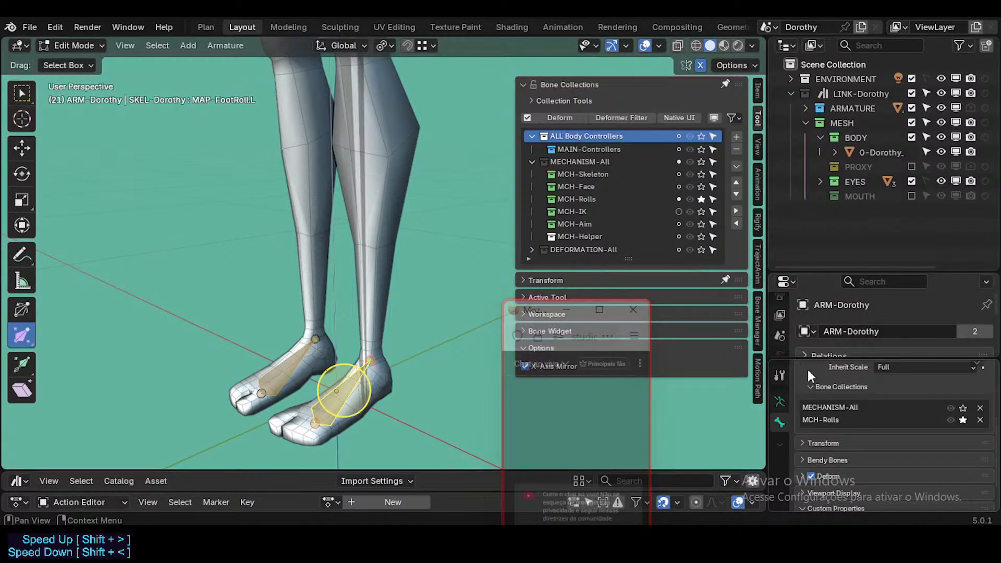
pyautogui.moveTo(846, 271); pyautogui.dragTo(847, 201)
pyautogui.scroll(-5, 818, 317)
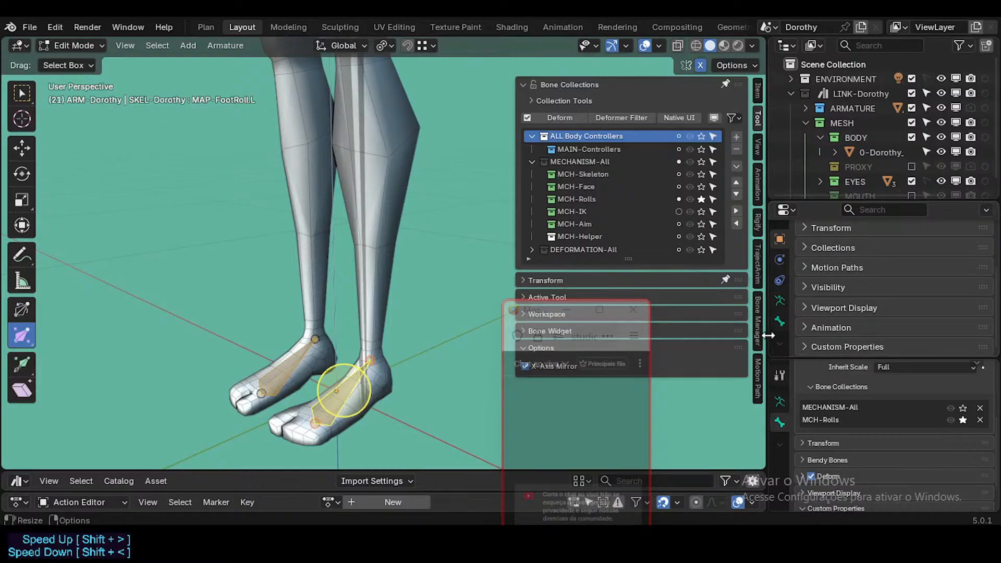
pyautogui.moveTo(821, 360); pyautogui.dragTo(821, 396)
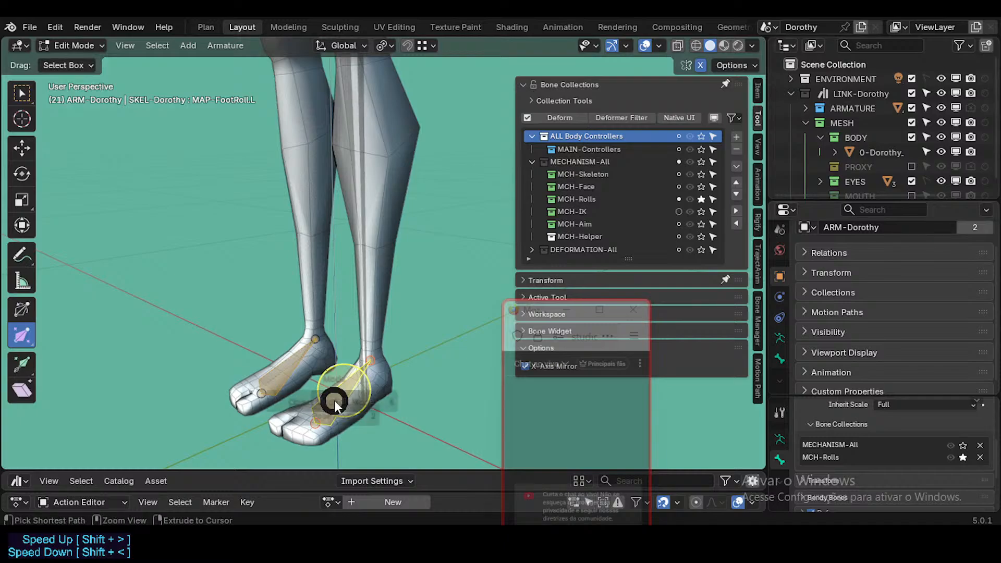
# Step: Remove the Stretch To constraints from MAP-FootRoll.L and MAP-FootRoll.R in Pose Mode
pyautogui.hotkey('ctrl', 'Tab')
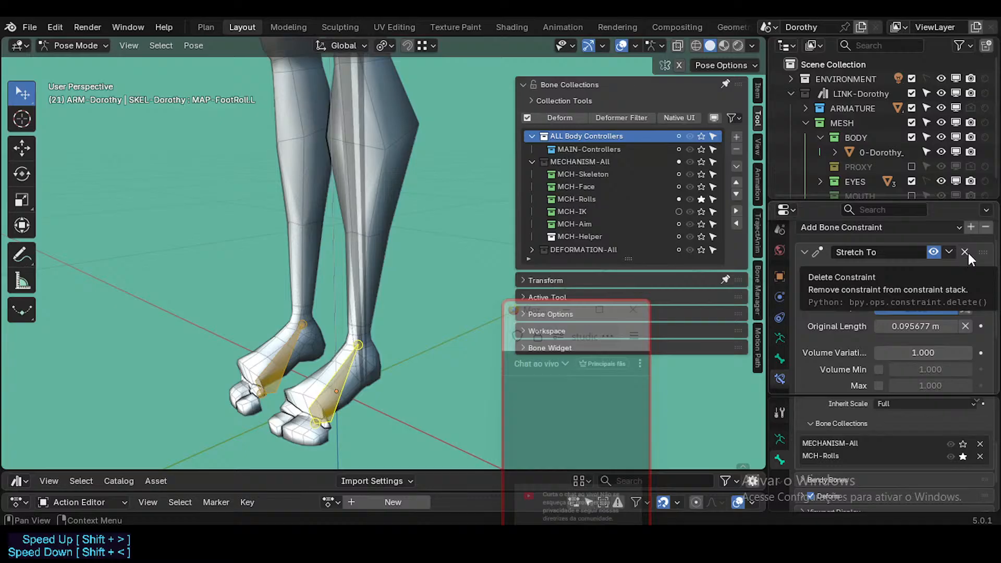
pyautogui.click(964, 254)
pyautogui.click(295, 349)
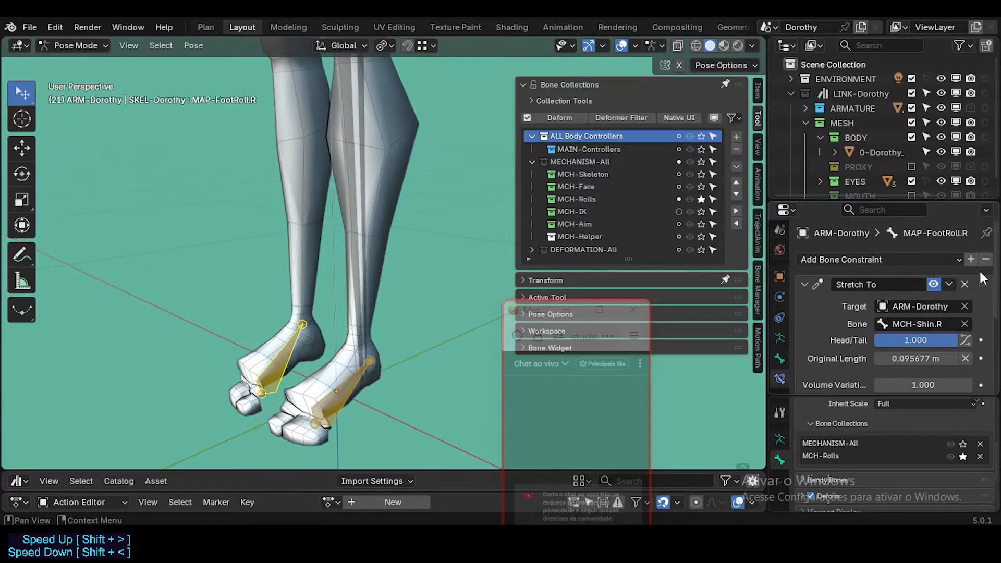
pyautogui.click(964, 284)
# Step: Delete both foot roll bones in Edit Mode and return to Pose Mode
pyautogui.press('Tab')
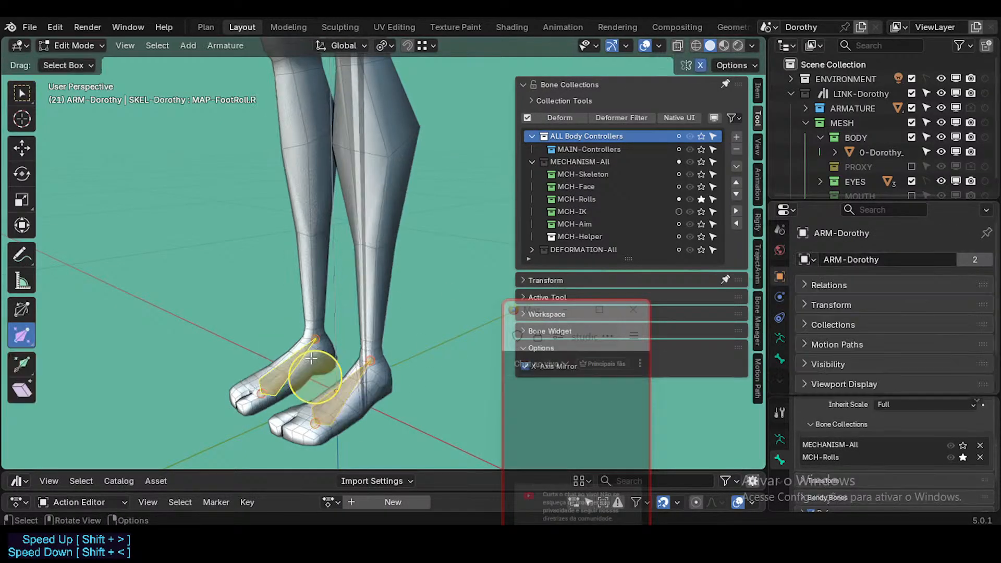
pyautogui.press('x')
pyautogui.click(312, 363)
pyautogui.press('Tab')
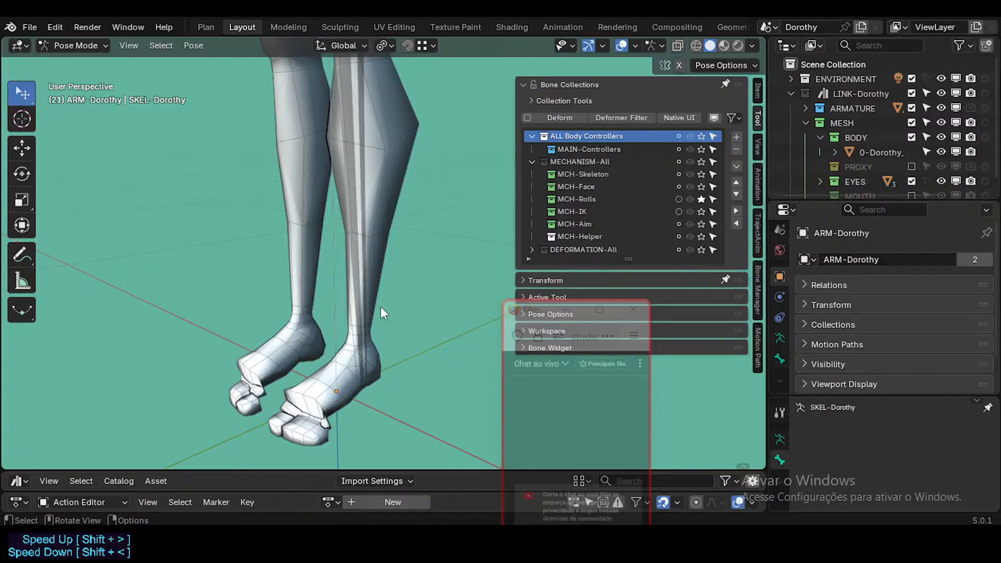
# Step: Check the MCH-Rolls collection in isolation and delete it from MECHANISM-All
pyautogui.click(602, 237)
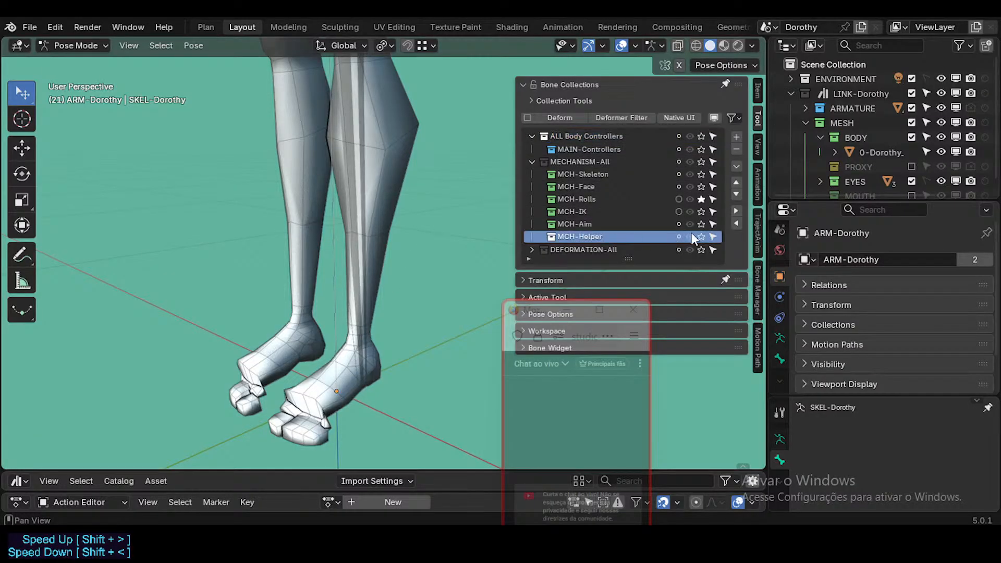
pyautogui.click(701, 198)
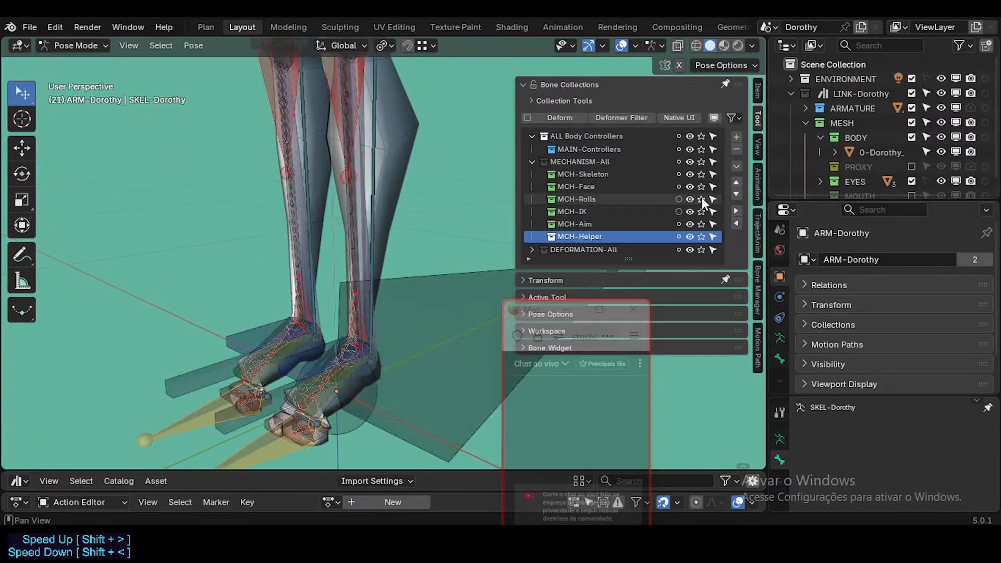
pyautogui.click(701, 198)
pyautogui.click(620, 197)
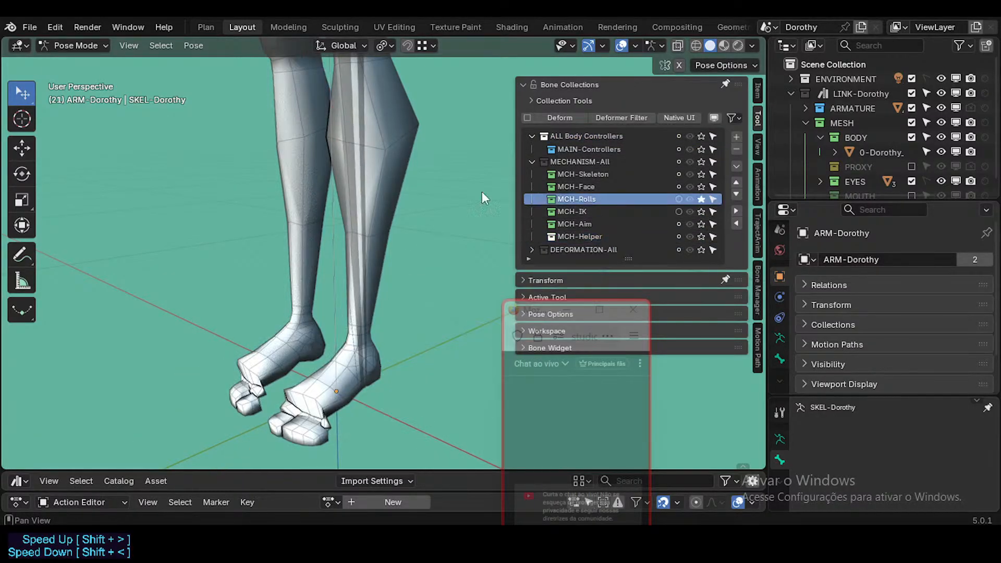
pyautogui.click(736, 149)
# Step: Isolate the MCH-Helper collection to examine its bones around the hips, and release the isolation
pyautogui.keyDown('ctrl'); pyautogui.moveTo(365, 341); pyautogui.dragTo(388, 213, button='middle'); pyautogui.keyUp('ctrl')
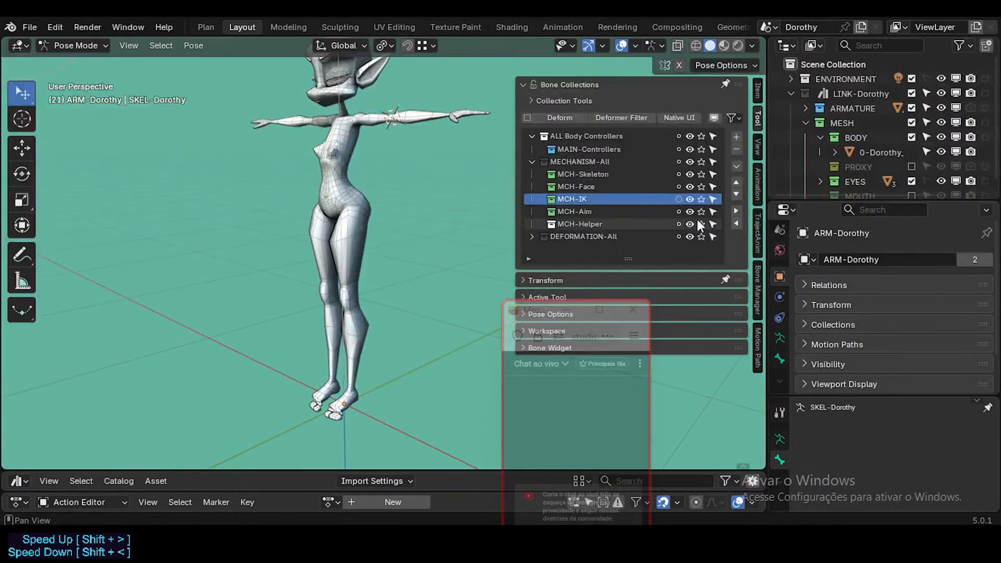
pyautogui.click(701, 225)
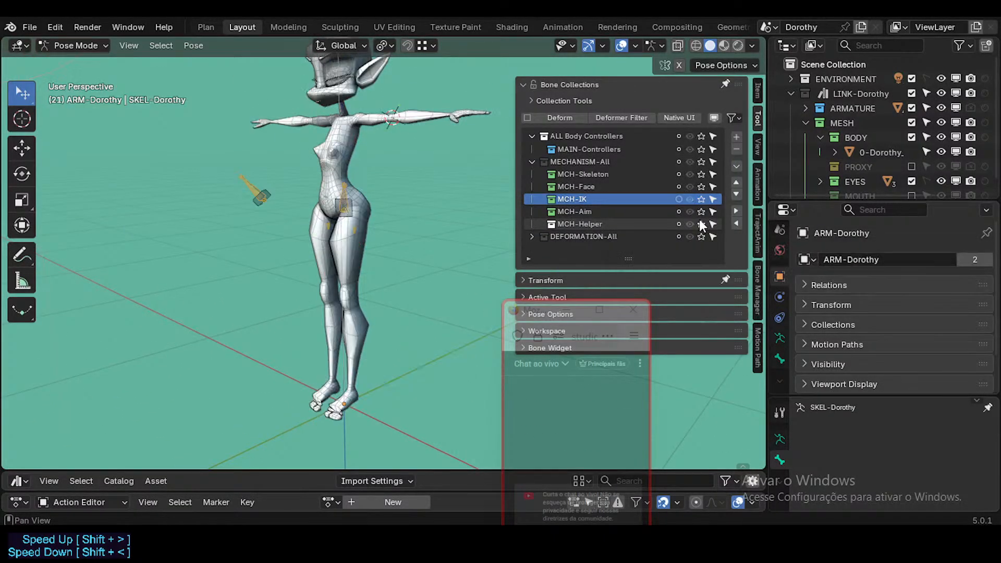
pyautogui.scroll(1, 443, 235)
pyautogui.scroll(4, 442, 230)
pyautogui.keyDown('shift'); pyautogui.moveTo(213, 217); pyautogui.dragTo(253, 272, button='middle'); pyautogui.keyUp('shift')
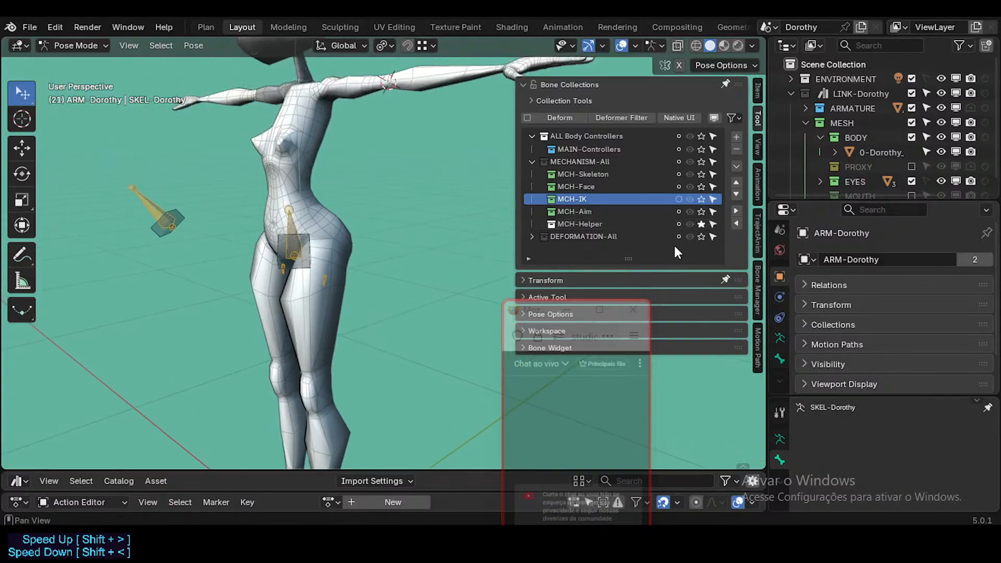
pyautogui.click(702, 224)
# Step: Isolate the MCH-Aim collection and delete the MAP-TrackHeadEyes bone in Edit Mode
pyautogui.click(702, 211)
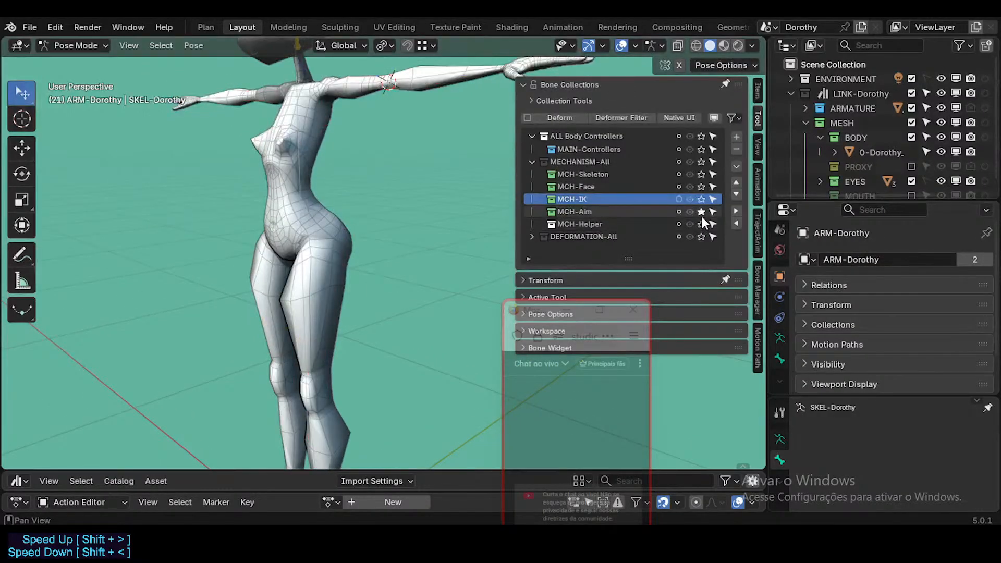
pyautogui.scroll(-5, 406, 192)
pyautogui.scroll(4, 350, 199)
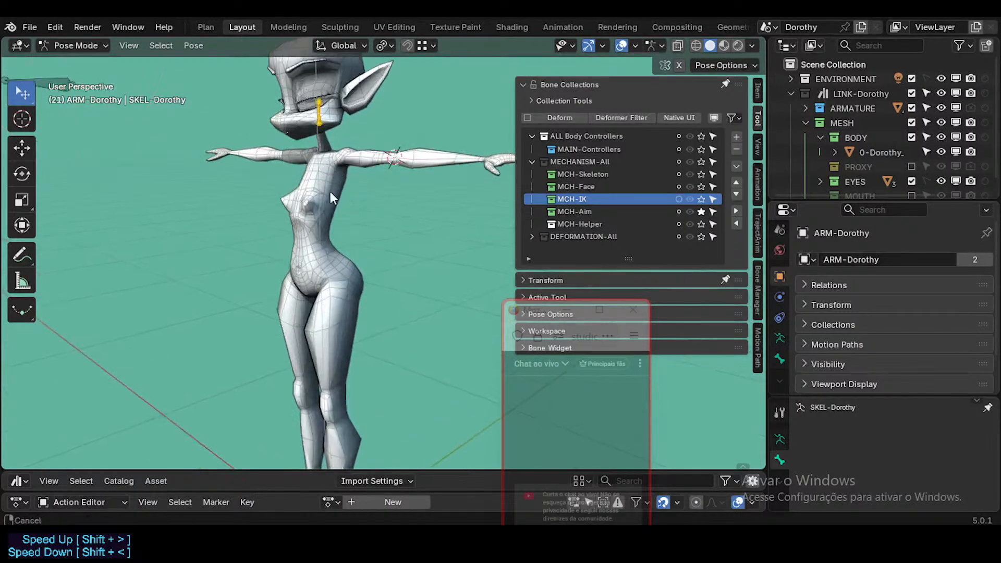
pyautogui.click(315, 214)
pyautogui.scroll(2, 310, 218)
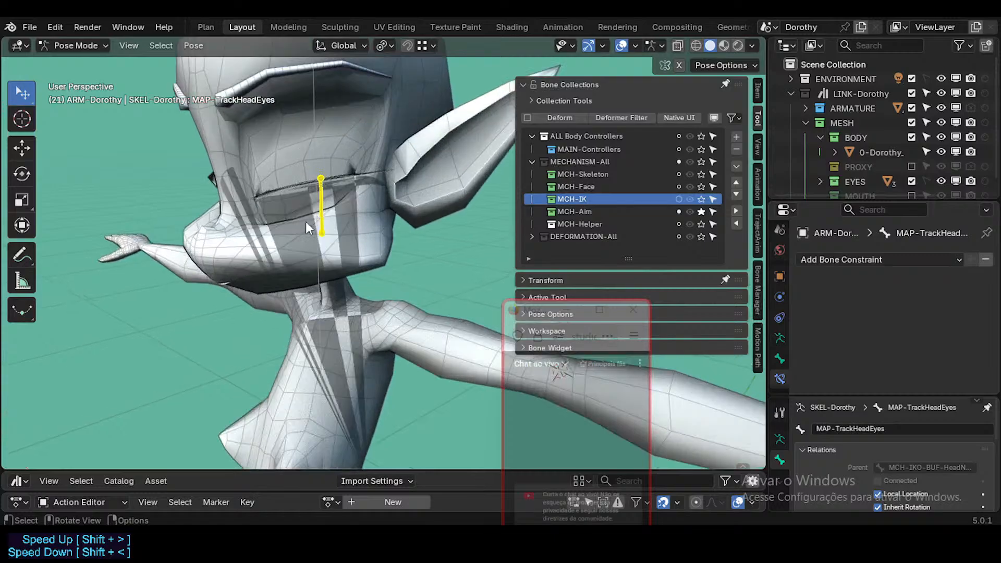
pyautogui.scroll(-5, 306, 221)
pyautogui.scroll(-2, 166, 287)
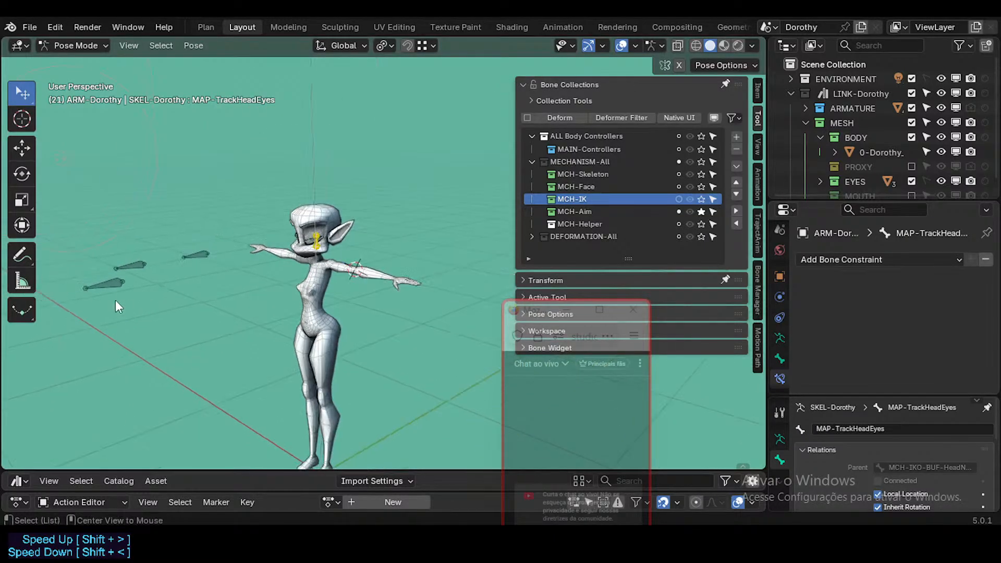
pyautogui.press('Tab')
pyautogui.scroll(2, 328, 249)
pyautogui.press('x')
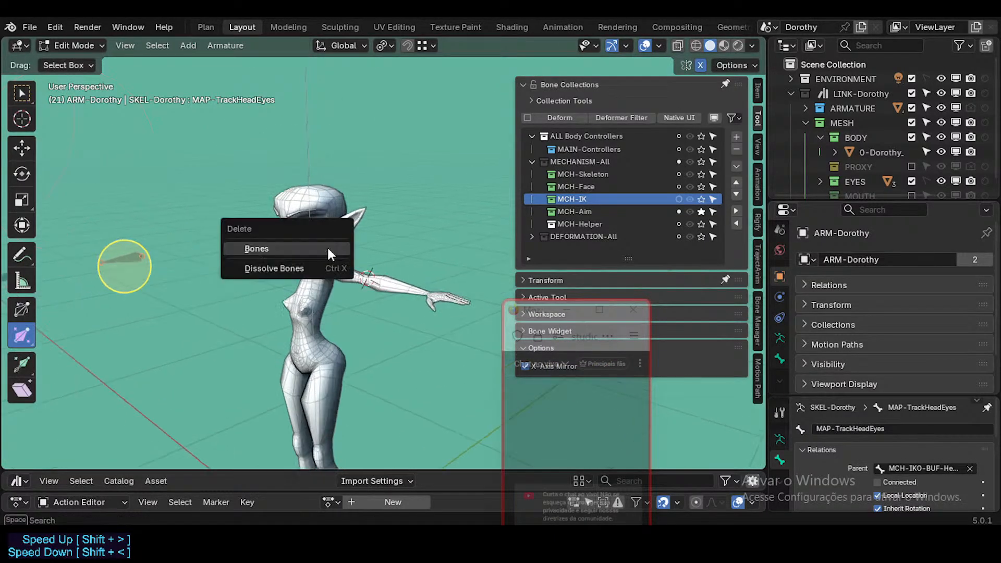
pyautogui.click(328, 255)
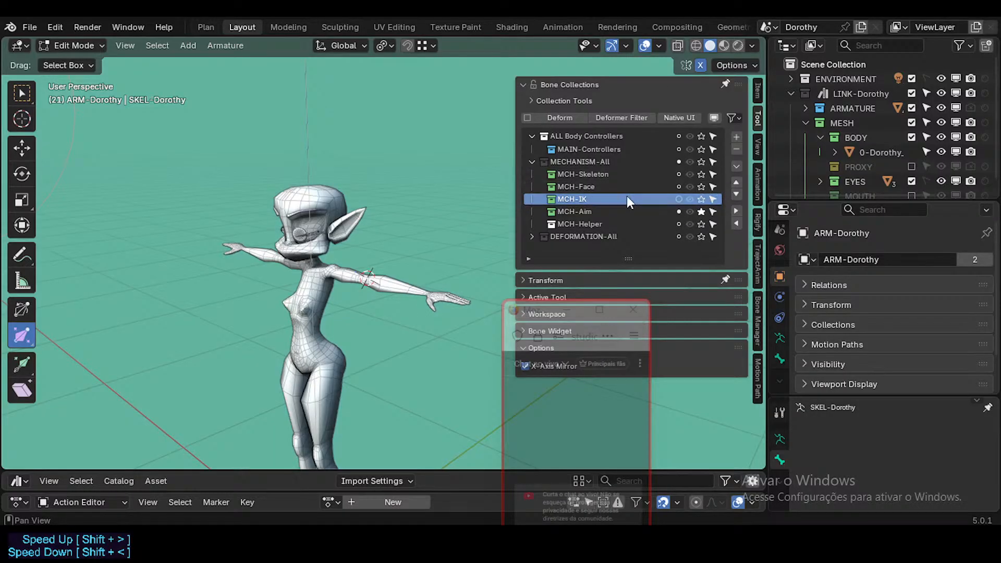
# Step: Isolate the MCH-IK and MCH-Face collections and delete the remaining face bone floating in front of the head
pyautogui.keyDown('shift'); pyautogui.moveTo(343, 339); pyautogui.dragTo(313, 196, button='middle'); pyautogui.keyUp('shift')
pyautogui.scroll(-1, 313, 195)
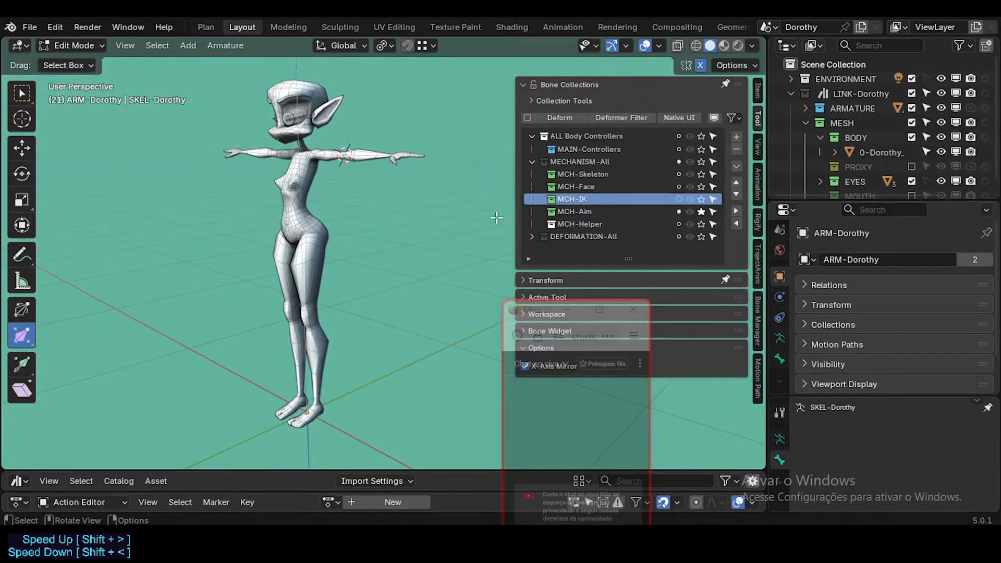
pyautogui.click(704, 201)
pyautogui.click(569, 212)
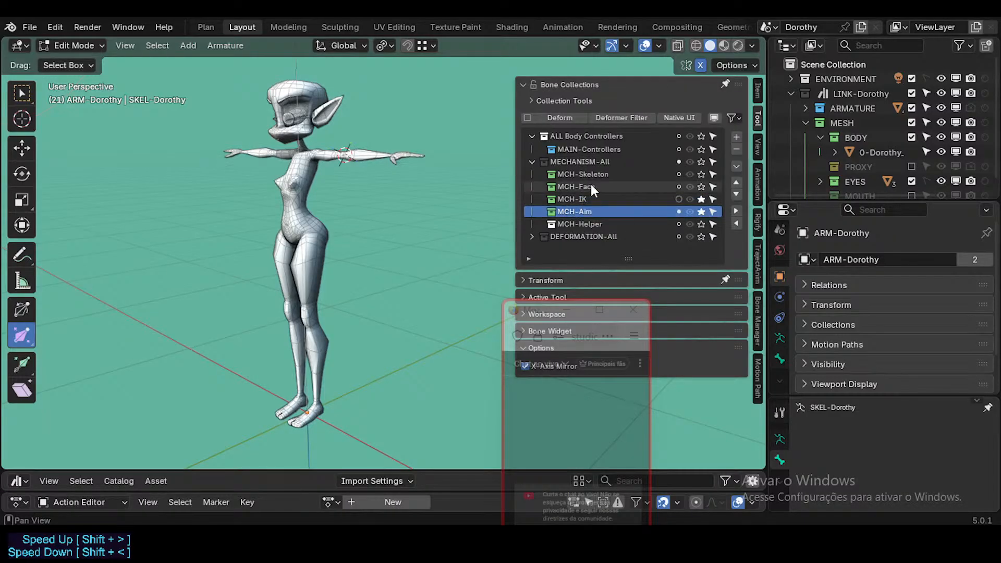
pyautogui.scroll(-4, 206, 197)
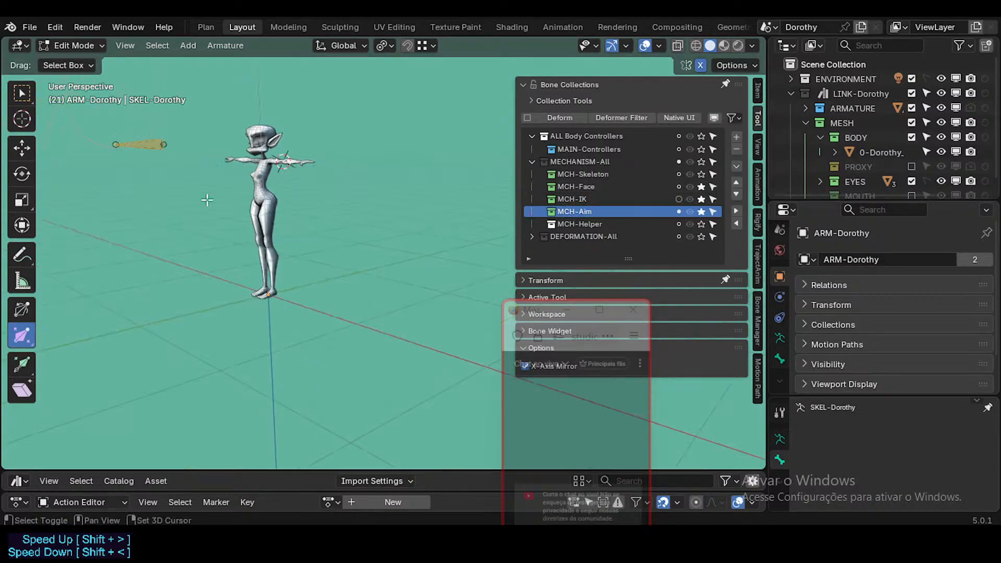
pyautogui.keyDown('shift'); pyautogui.moveTo(205, 199); pyautogui.dragTo(246, 230, button='middle'); pyautogui.keyUp('shift')
pyautogui.scroll(3, 250, 226)
pyautogui.press('x')
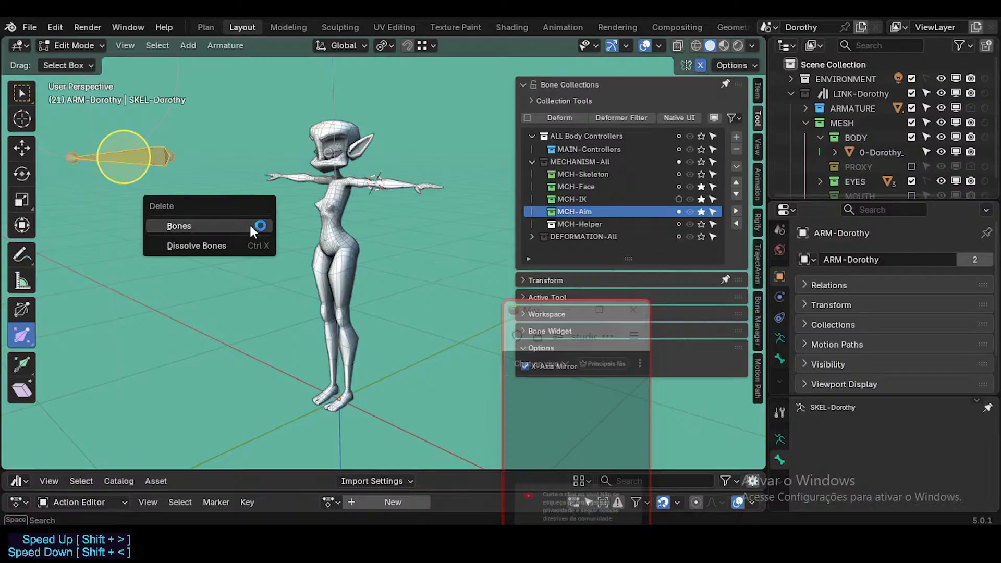
pyautogui.click(249, 224)
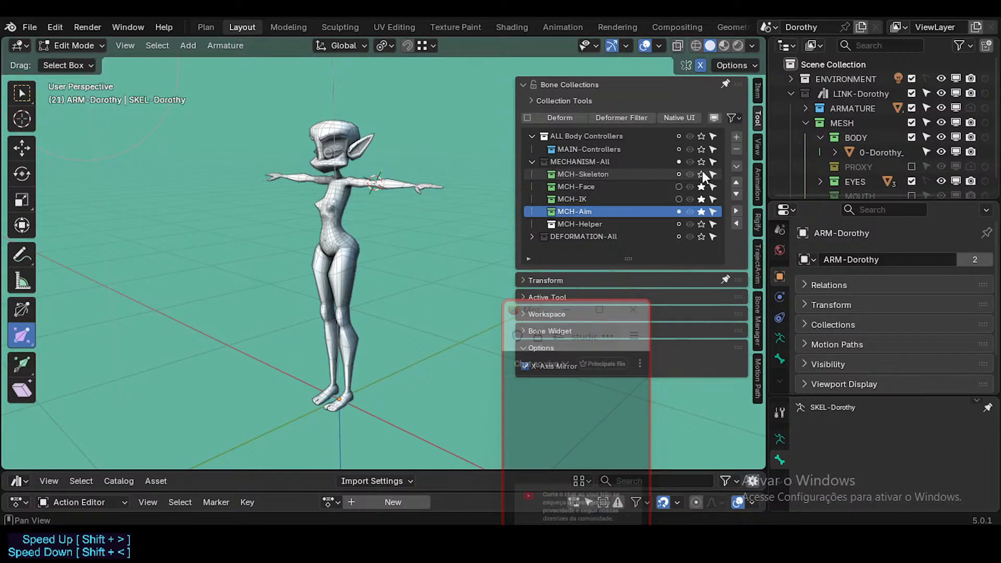
# Step: Add MCH-Skeleton to the isolated collections and delete the LMT-EyeCircle bones in front of the face
pyautogui.click(702, 173)
pyautogui.scroll(5, 214, 257)
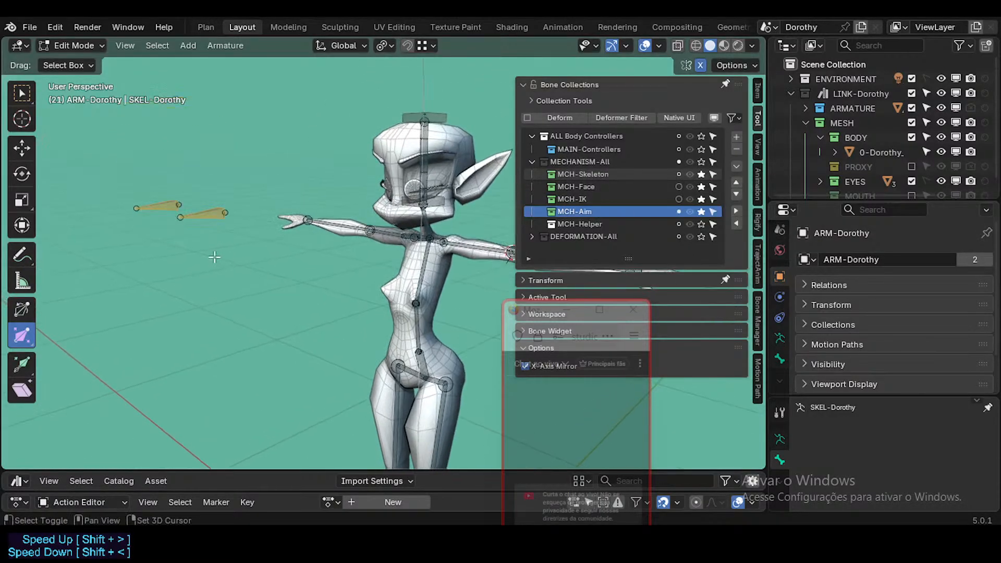
pyautogui.click(204, 212)
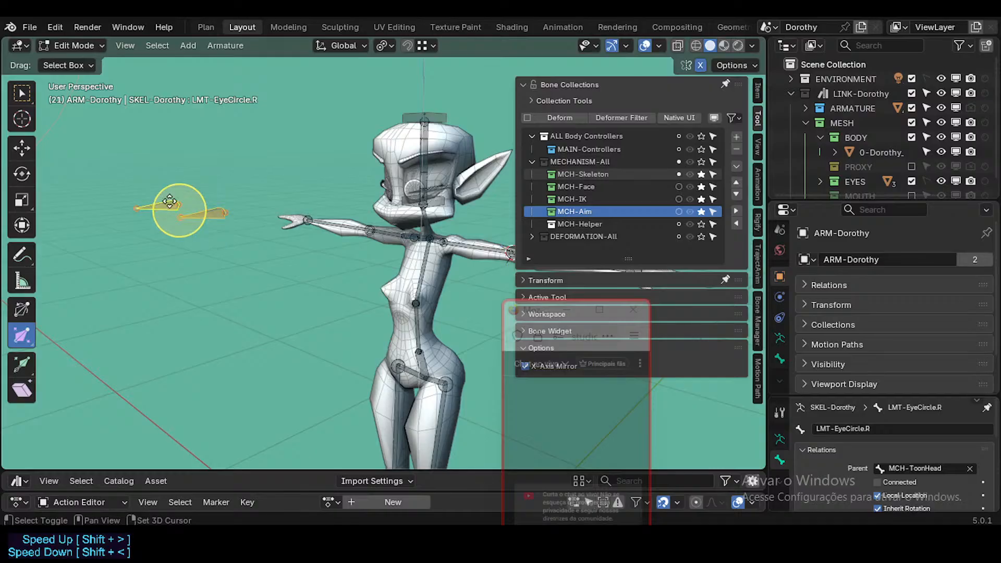
pyautogui.press('x')
pyautogui.click(200, 206)
# Step: Try moving the MCH-ToonHead bone inside the head, then cancel the move
pyautogui.moveTo(201, 209); pyautogui.dragTo(319, 237, button='middle')
pyautogui.scroll(3, 343, 185)
pyautogui.click(303, 99)
pyautogui.keyDown('shift'); pyautogui.click(297, 125); pyautogui.keyUp('shift')
pyautogui.scroll(2, 313, 157)
pyautogui.keyDown('shift'); pyautogui.click(332, 243); pyautogui.keyUp('shift')
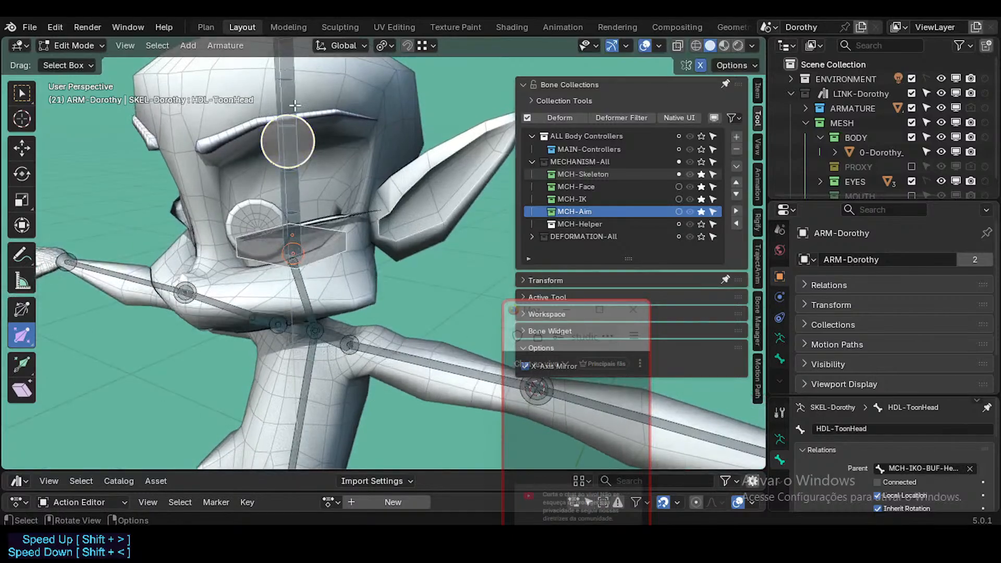
pyautogui.click(284, 120)
pyautogui.keyDown('shift'); pyautogui.moveTo(288, 148); pyautogui.dragTo(311, 197, button='middle'); pyautogui.keyUp('shift')
pyautogui.scroll(2, 295, 200)
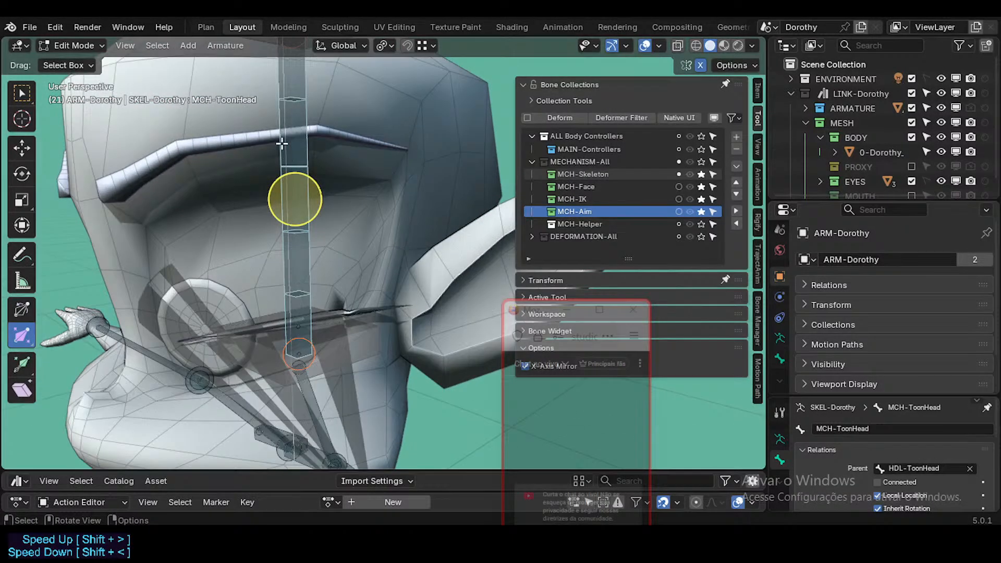
pyautogui.press('g')
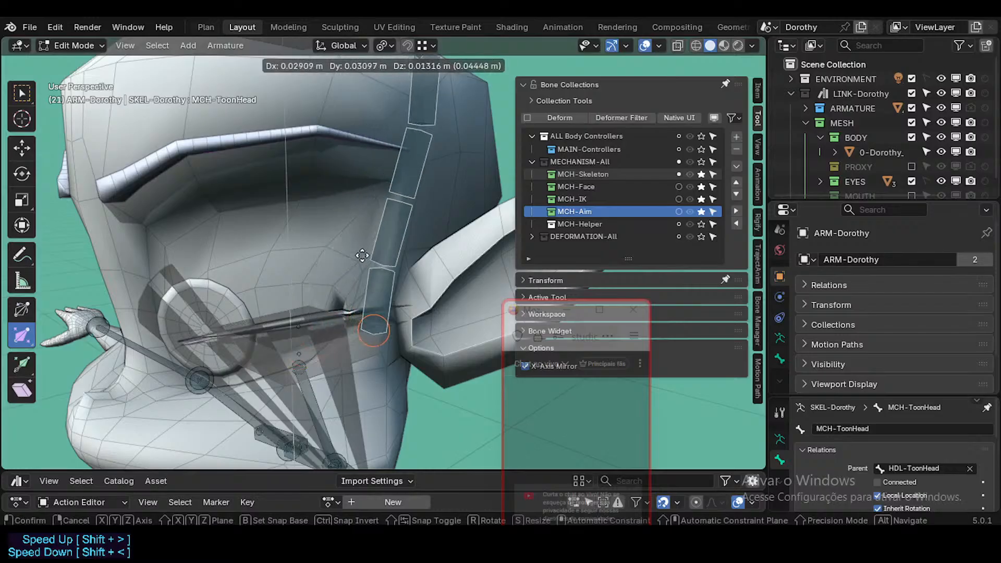
pyautogui.rightClick(325, 302)
# Step: Select MCH-ToonHead together with the toon head handle bones at its base and tip, and delete them
pyautogui.click(342, 347)
pyautogui.scroll(-4, 339, 215)
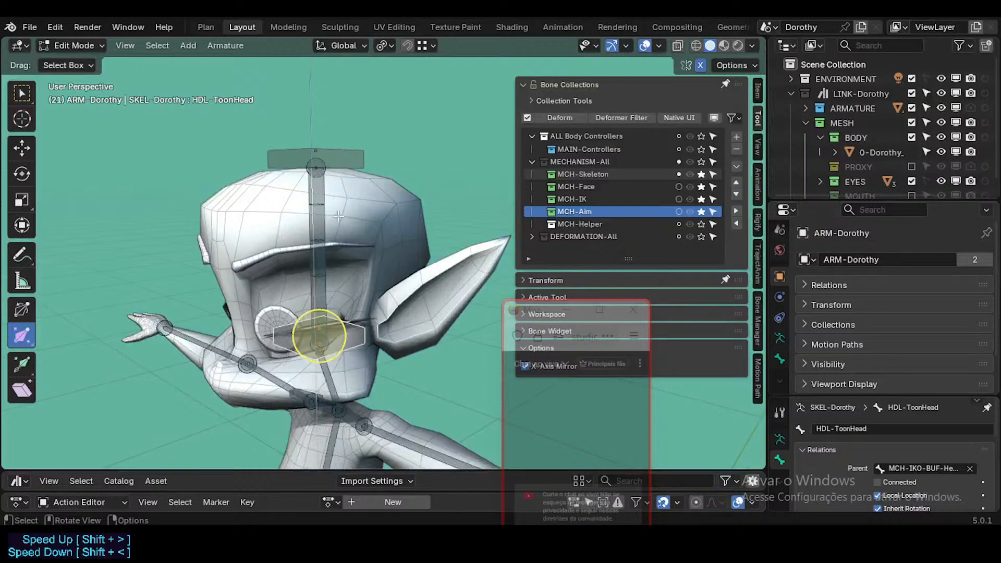
pyautogui.keyDown('shift'); pyautogui.click(338, 163); pyautogui.keyUp('shift')
pyautogui.scroll(2, 318, 254)
pyautogui.click(325, 250)
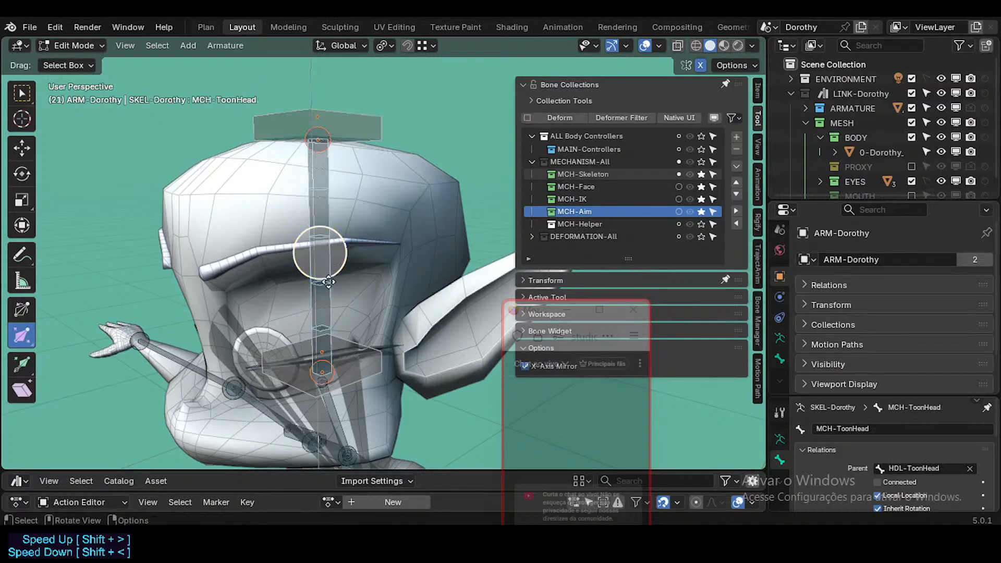
pyautogui.moveTo(325, 250); pyautogui.dragTo(343, 246, button='middle')
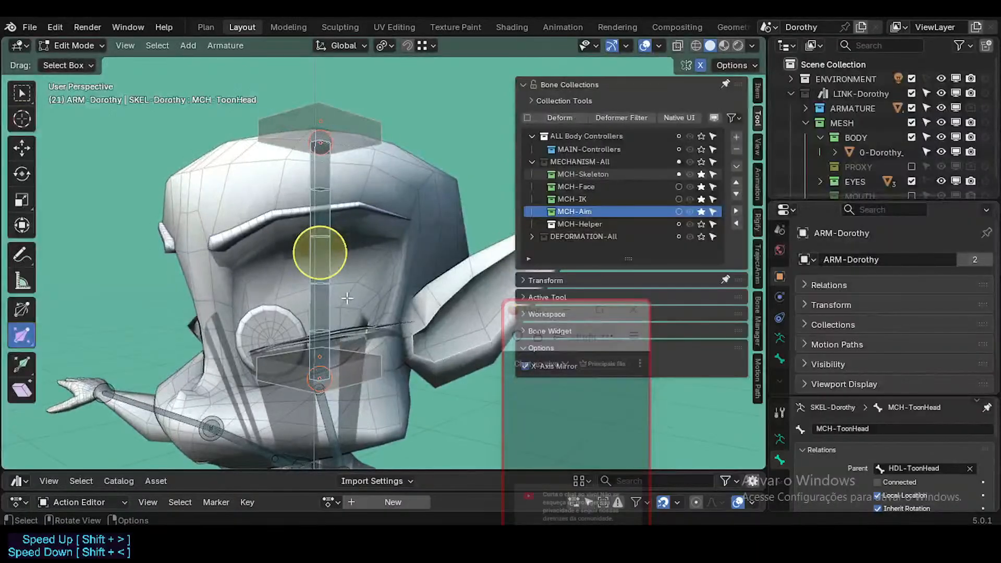
pyautogui.press('x')
pyautogui.click(348, 281)
# Step: Examine the MCH-Neck bone and compare the mechanism bones by toggling isolation of the MECHANISM-All collection
pyautogui.moveTo(350, 334); pyautogui.dragTo(380, 283, button='middle')
pyautogui.click(382, 292)
pyautogui.keyDown('shift'); pyautogui.moveTo(384, 339); pyautogui.dragTo(330, 195, button='middle'); pyautogui.keyUp('shift')
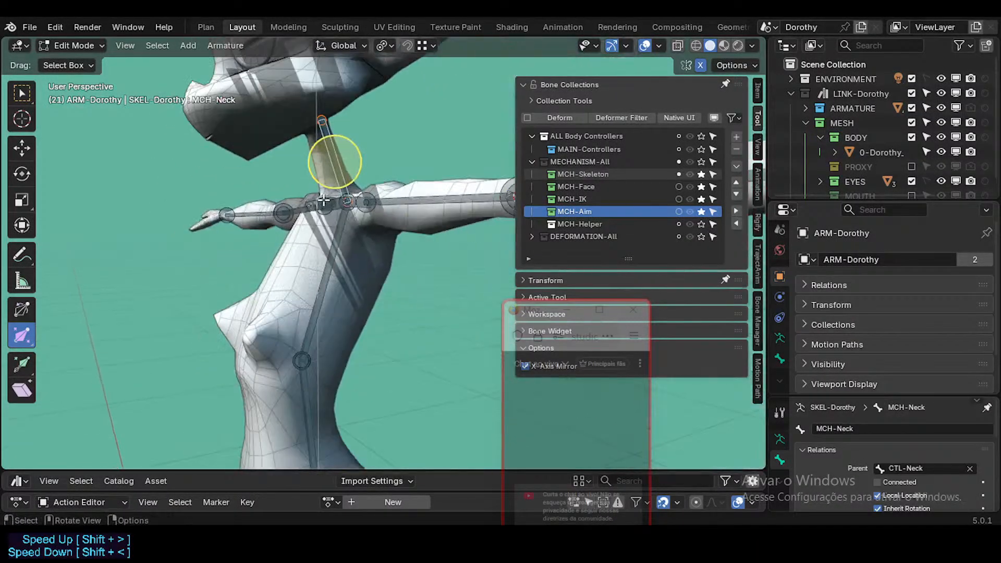
pyautogui.moveTo(482, 229); pyautogui.dragTo(508, 200, button='middle')
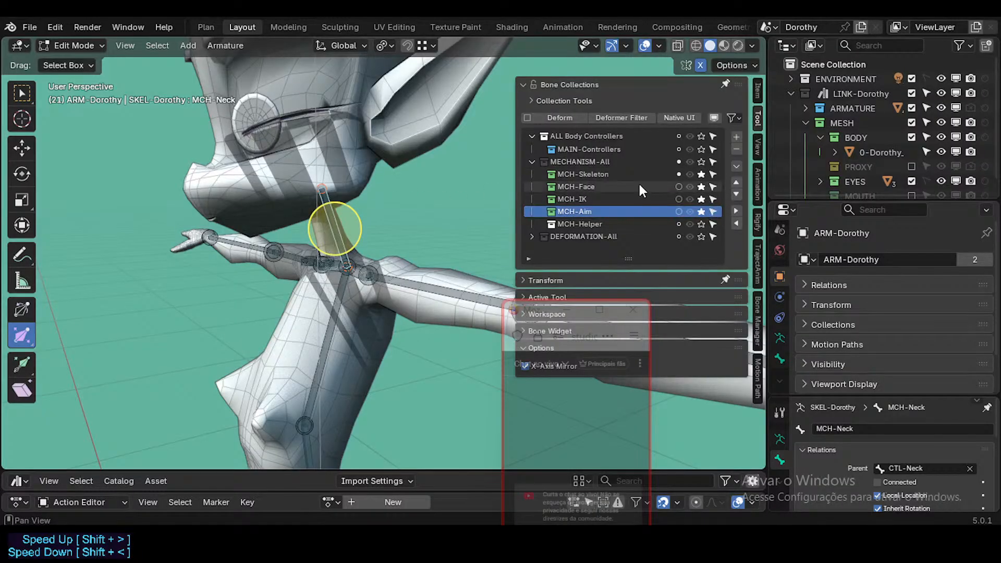
pyautogui.click(702, 159)
pyautogui.click(701, 160)
pyautogui.click(700, 159)
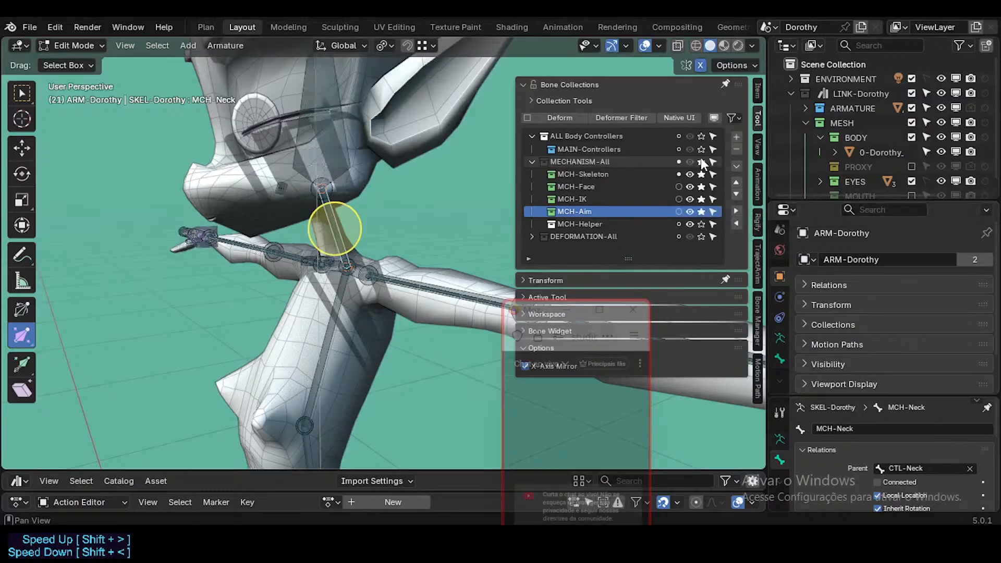
pyautogui.click(701, 159)
pyautogui.click(700, 160)
pyautogui.moveTo(272, 208); pyautogui.dragTo(297, 210, button='middle')
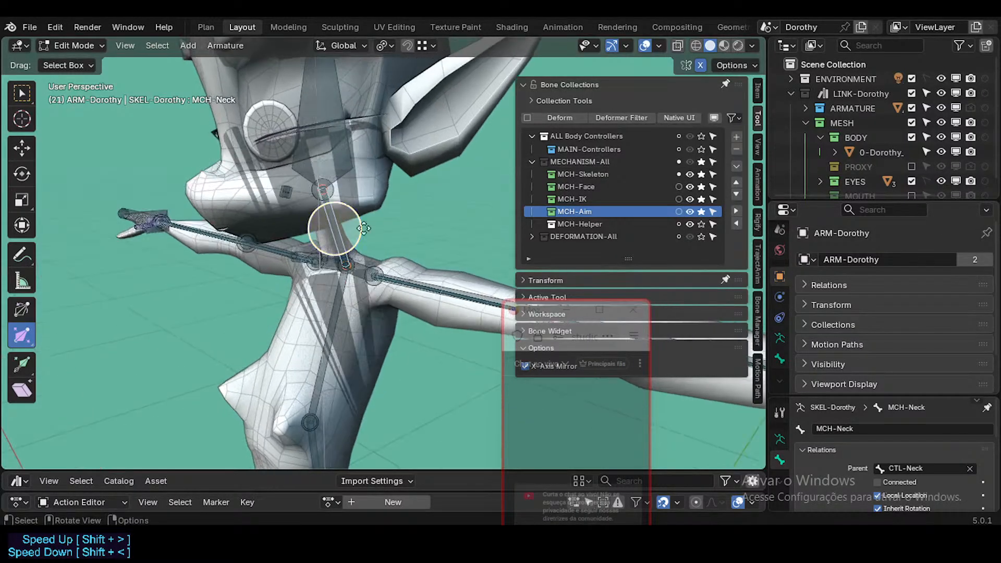
# Step: Select the POL-Arm.L bone in the arm and switch the selection to its mirrored counterpart
pyautogui.keyDown('shift'); pyautogui.moveTo(392, 223); pyautogui.dragTo(228, 204, button='middle'); pyautogui.keyUp('shift')
pyautogui.keyDown('shift'); pyautogui.moveTo(334, 245); pyautogui.dragTo(271, 230, button='middle'); pyautogui.keyUp('shift')
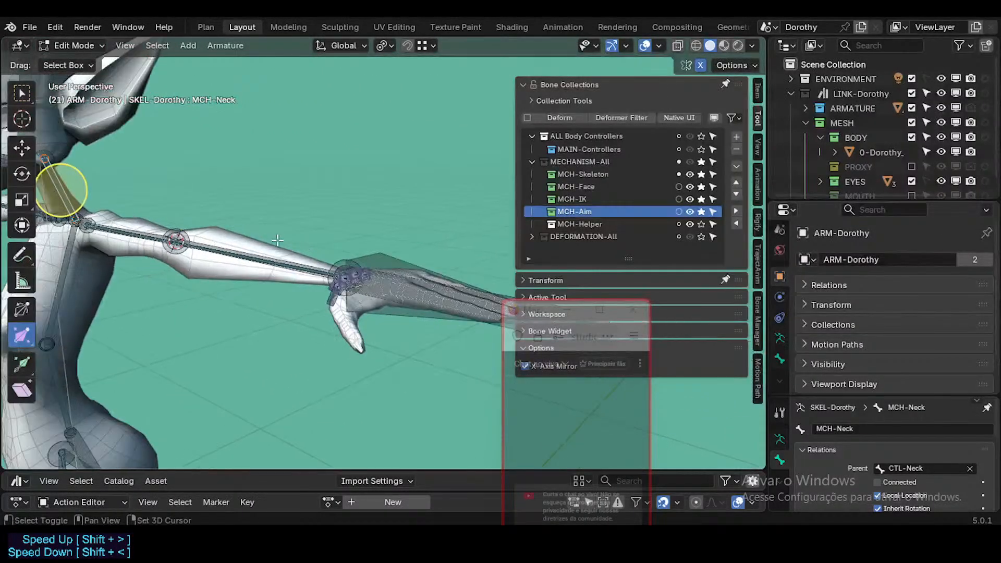
pyautogui.keyDown('shift'); pyautogui.moveTo(323, 271); pyautogui.dragTo(276, 277, button='middle'); pyautogui.keyUp('shift')
pyautogui.moveTo(276, 276); pyautogui.dragTo(290, 278, button='middle')
pyautogui.scroll(3, 287, 274)
pyautogui.click(258, 242)
pyautogui.click(259, 241)
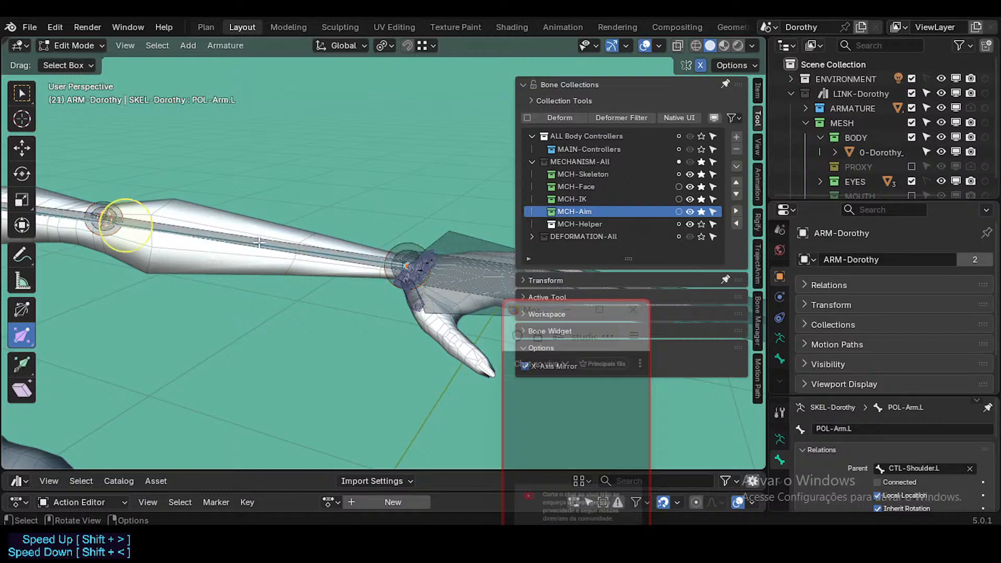
pyautogui.hotkey('ctrl', 'shift', 'm')
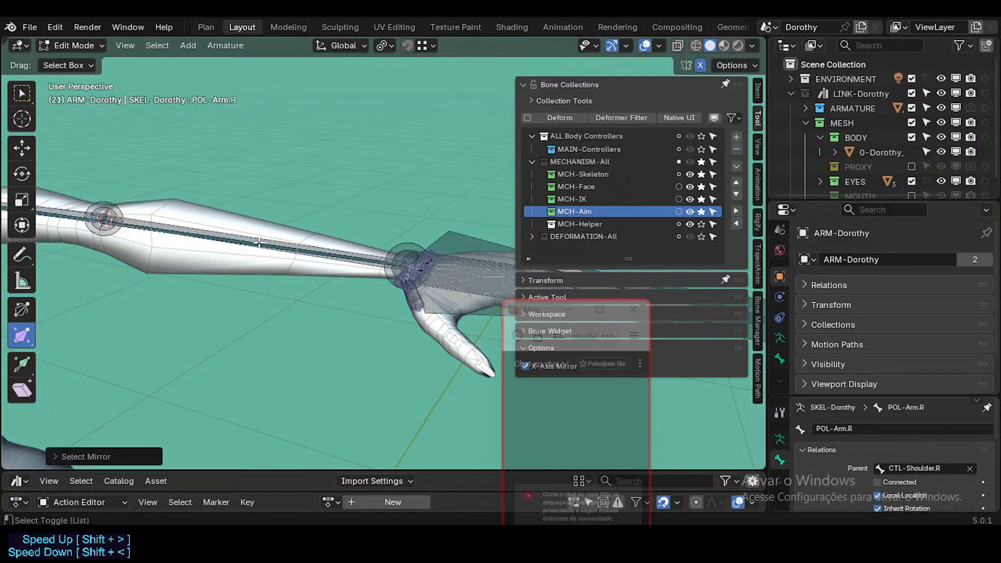
pyautogui.scroll(-4, 259, 242)
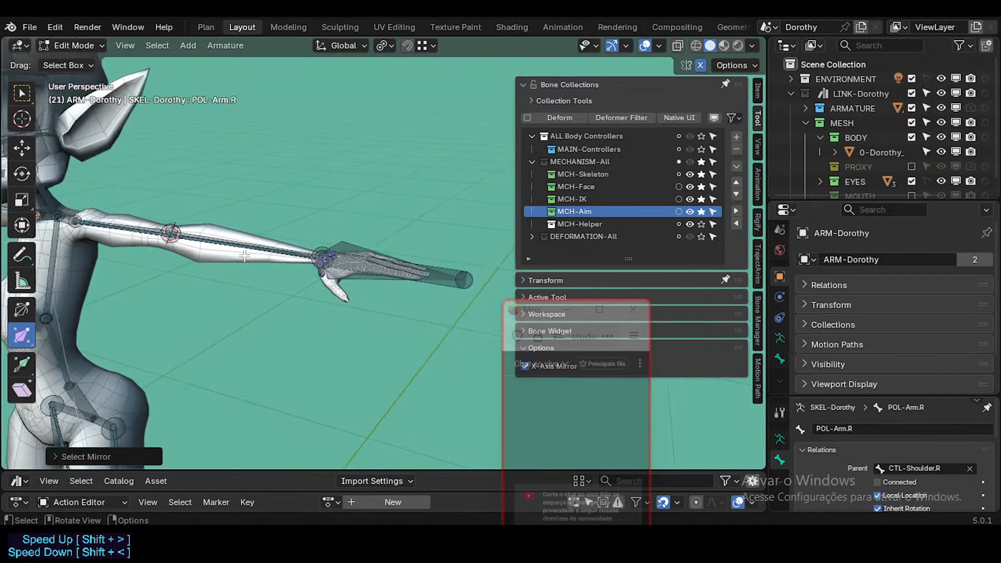
# Step: Release the collection isolation, reveal hidden bones, and delete the empty MCH-IK and MCH-Aim bone collections
pyautogui.click(702, 162)
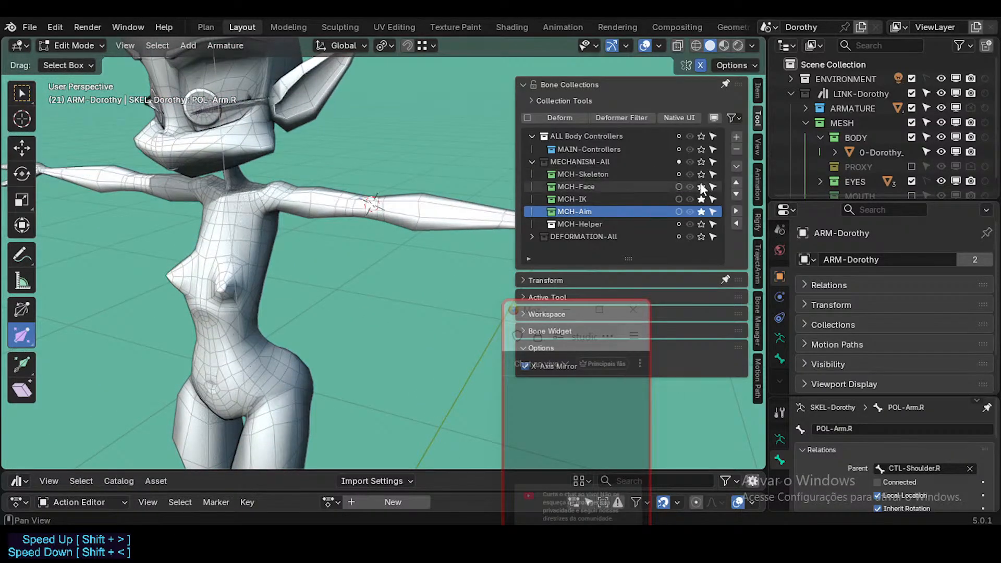
pyautogui.click(702, 211)
pyautogui.click(701, 199)
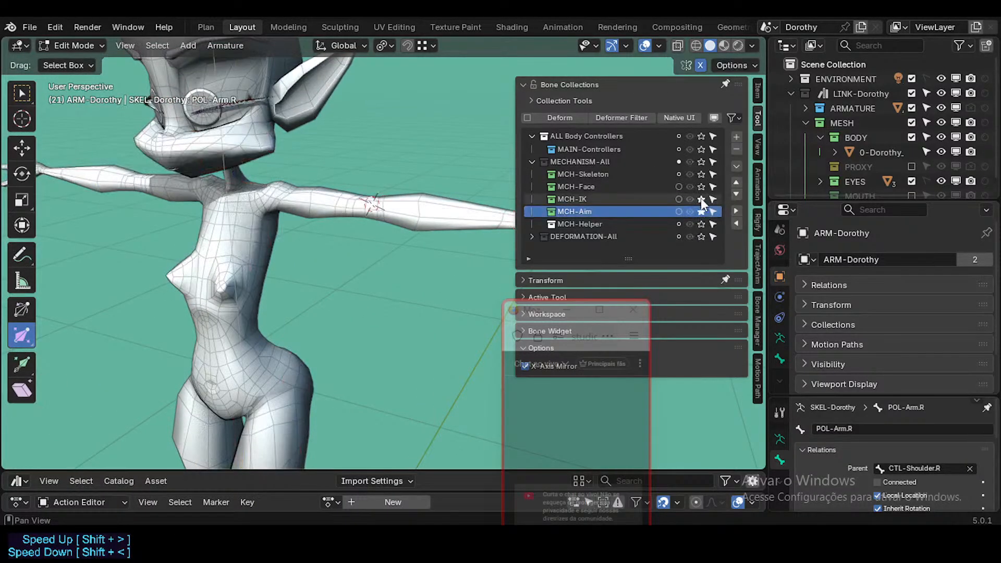
pyautogui.hotkey('alt', 'h')
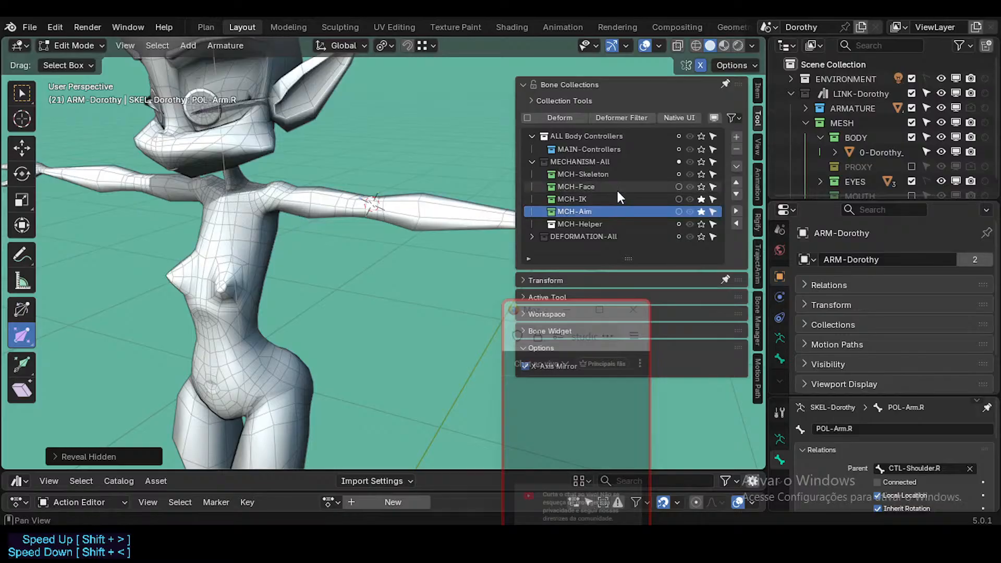
pyautogui.click(701, 199)
pyautogui.click(581, 198)
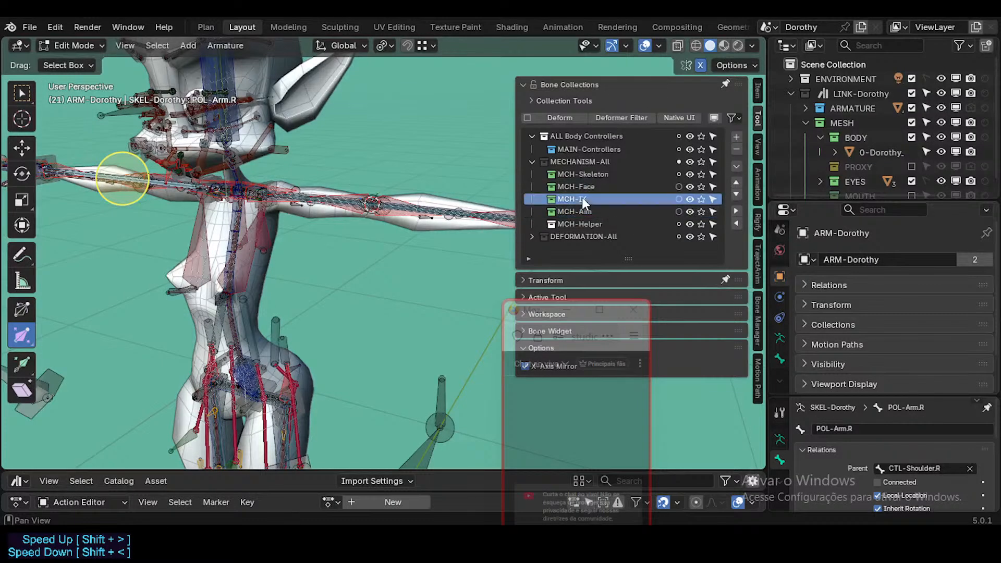
pyautogui.click(737, 148)
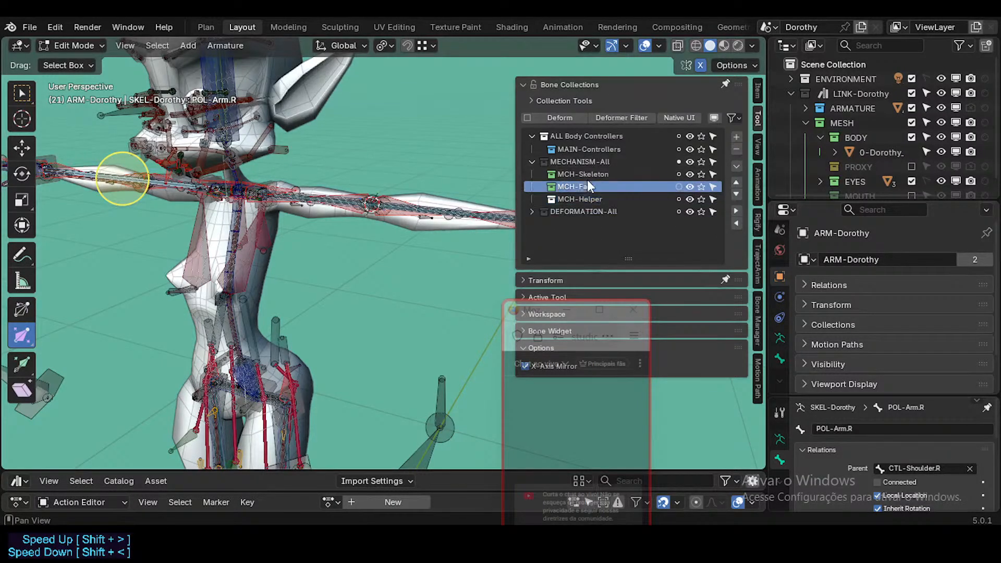
# Step: Check the MCH-Face collection in isolation and delete it from MECHANISM-All
pyautogui.click(701, 187)
pyautogui.scroll(-3, 230, 167)
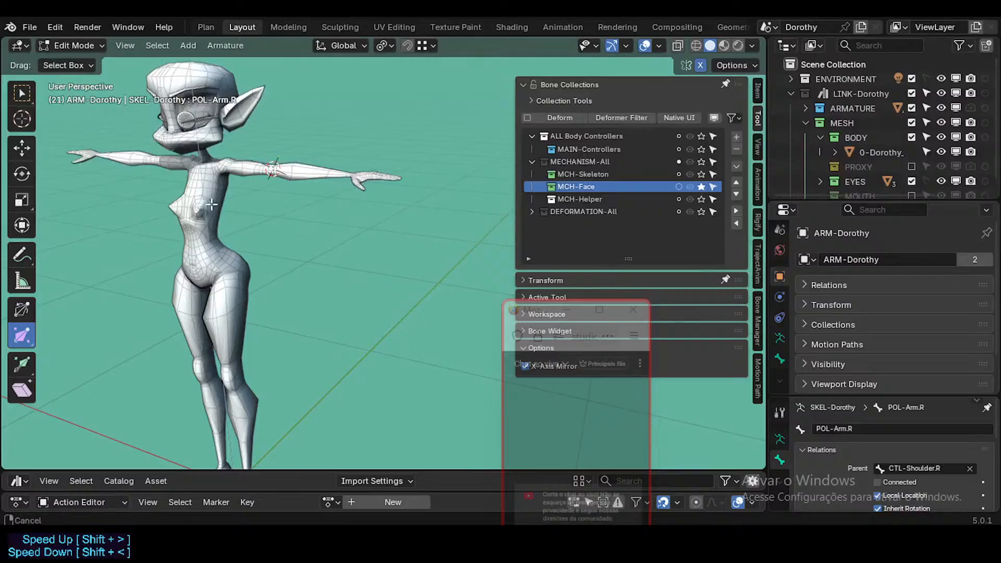
pyautogui.scroll(2, 211, 205)
pyautogui.click(736, 149)
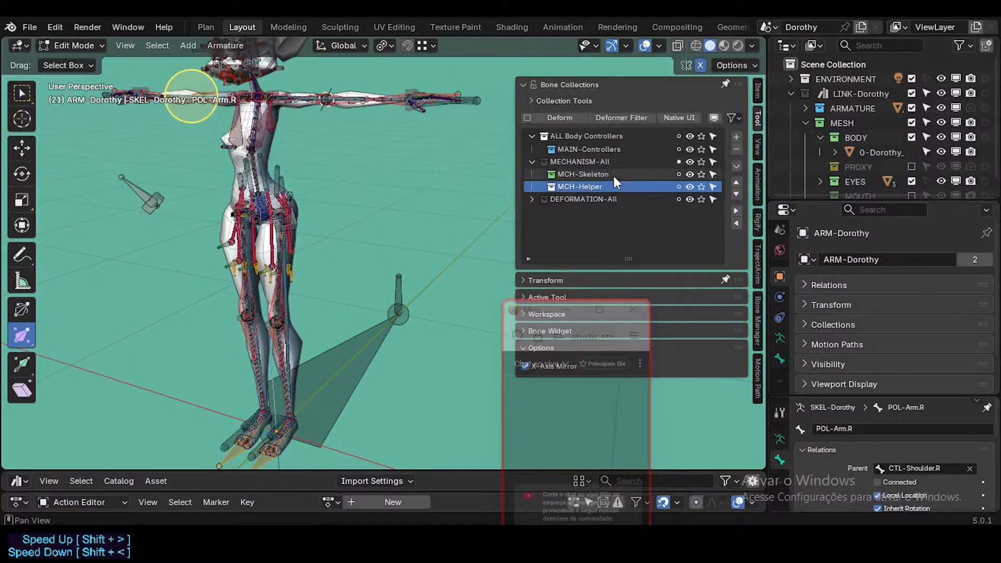
# Step: Examine the MCH-Skeleton collection in isolation and switch the isolation to MECHANISM-All
pyautogui.click(599, 174)
pyautogui.click(701, 174)
pyautogui.scroll(6, 306, 173)
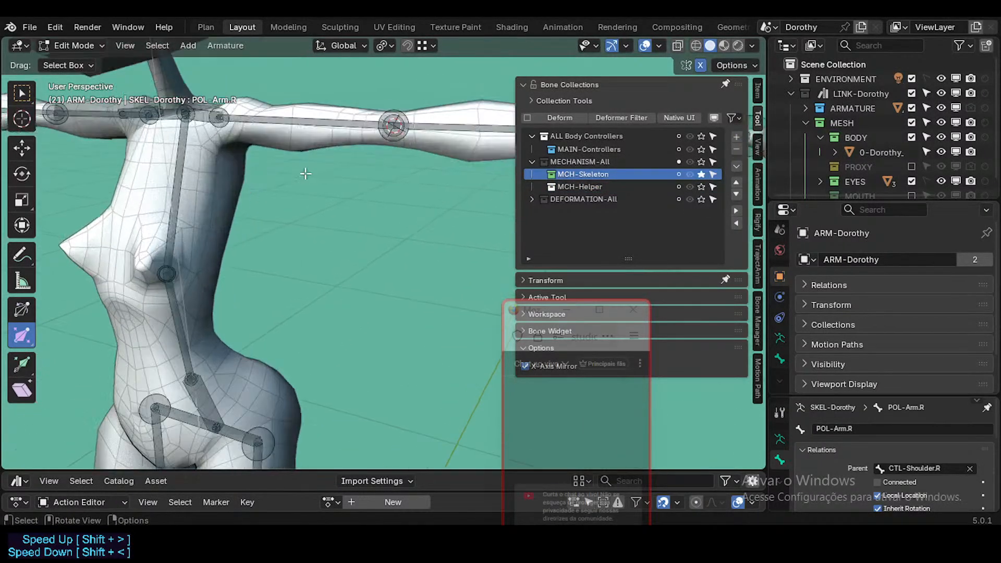
pyautogui.keyDown('shift'); pyautogui.moveTo(305, 174); pyautogui.dragTo(472, 235, button='middle'); pyautogui.keyUp('shift')
pyautogui.click(701, 174)
pyautogui.click(701, 162)
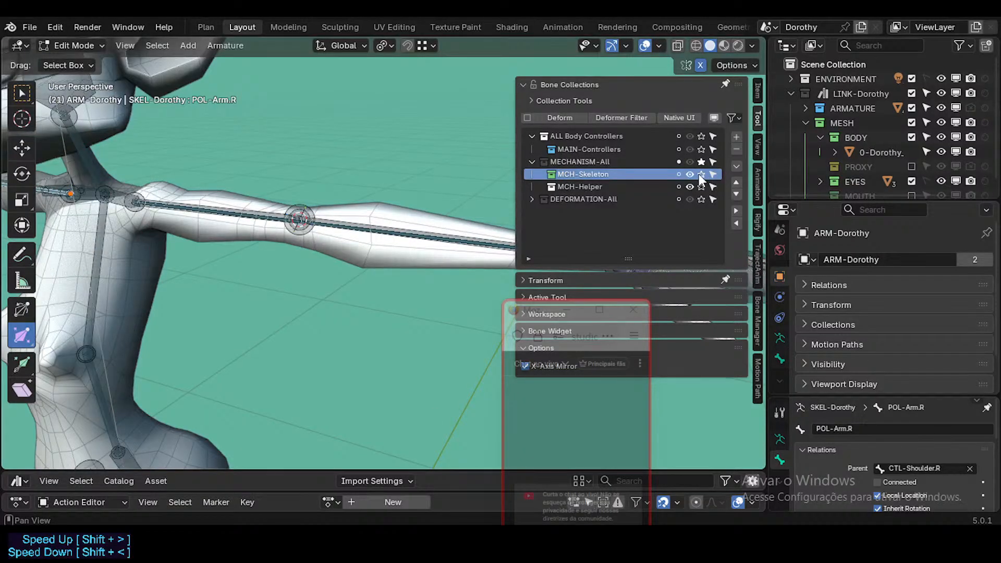
# Step: Select the POL-Arm and POL-Leg bones on both sides with Select Mirror set to Extend, and delete them
pyautogui.click(328, 224)
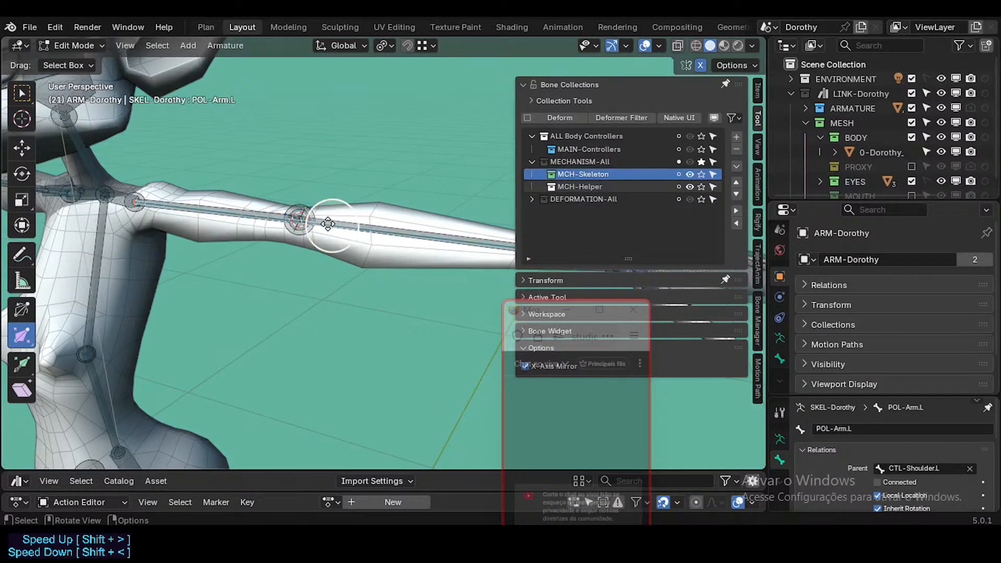
pyautogui.hotkey('ctrl', 'shift', 'm')
pyautogui.keyDown('shift'); pyautogui.moveTo(141, 317); pyautogui.dragTo(271, 107, button='middle'); pyautogui.keyUp('shift')
pyautogui.click(112, 457)
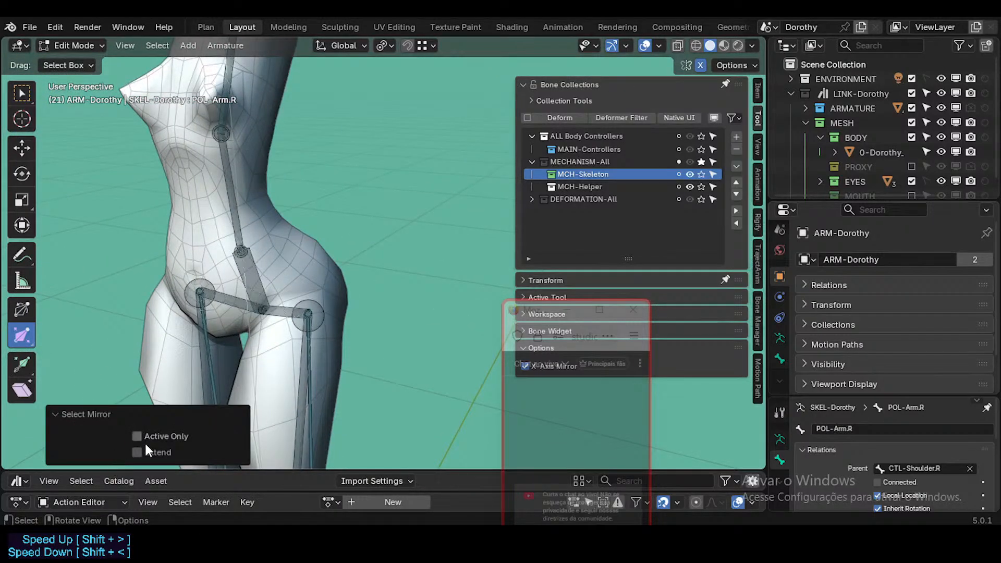
pyautogui.keyDown('shift'); pyautogui.click(313, 391); pyautogui.keyUp('shift')
pyautogui.hotkey('ctrl', 'shift', 'm')
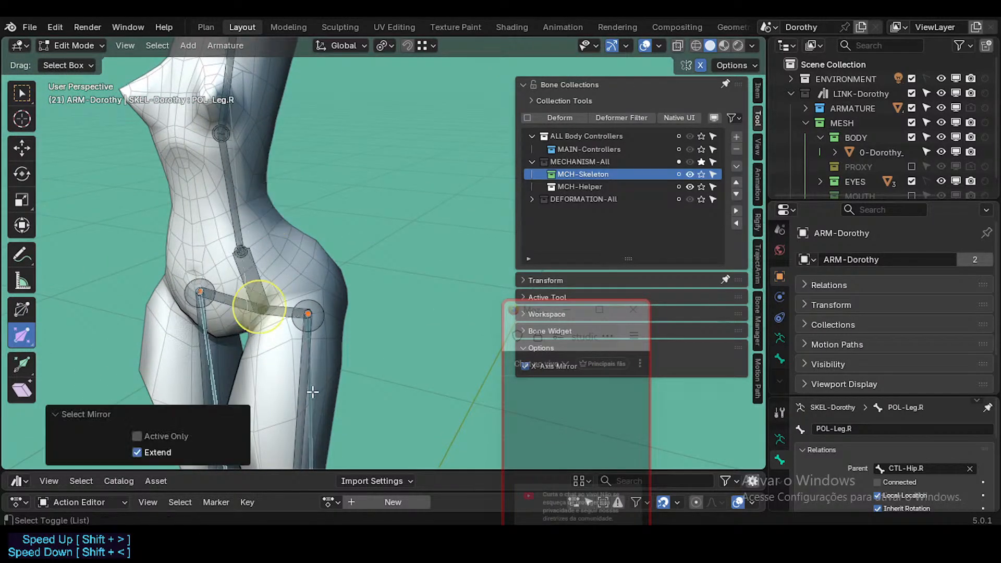
pyautogui.scroll(-3, 333, 338)
pyautogui.press('x')
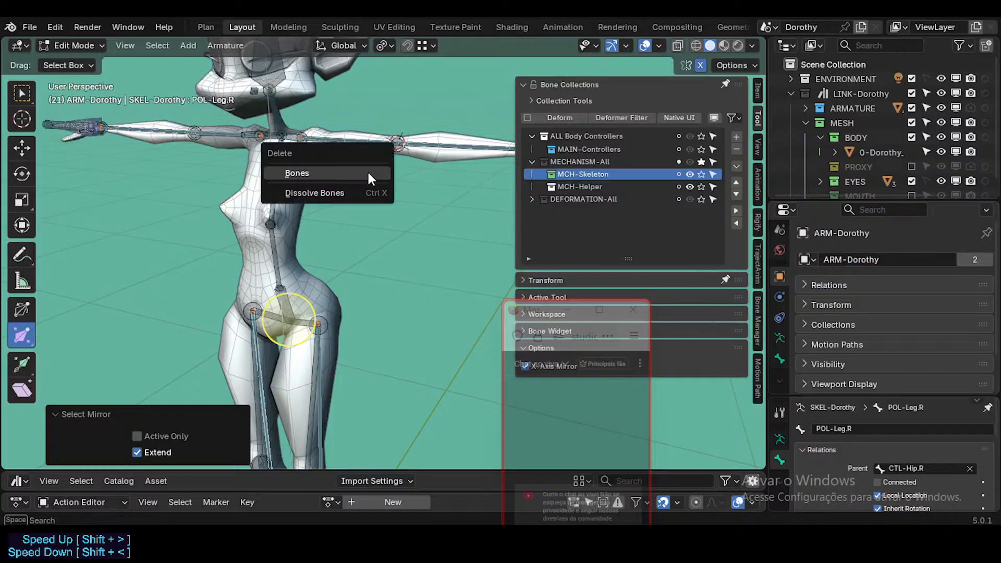
pyautogui.click(367, 170)
pyautogui.moveTo(367, 170); pyautogui.dragTo(335, 268, button='middle')
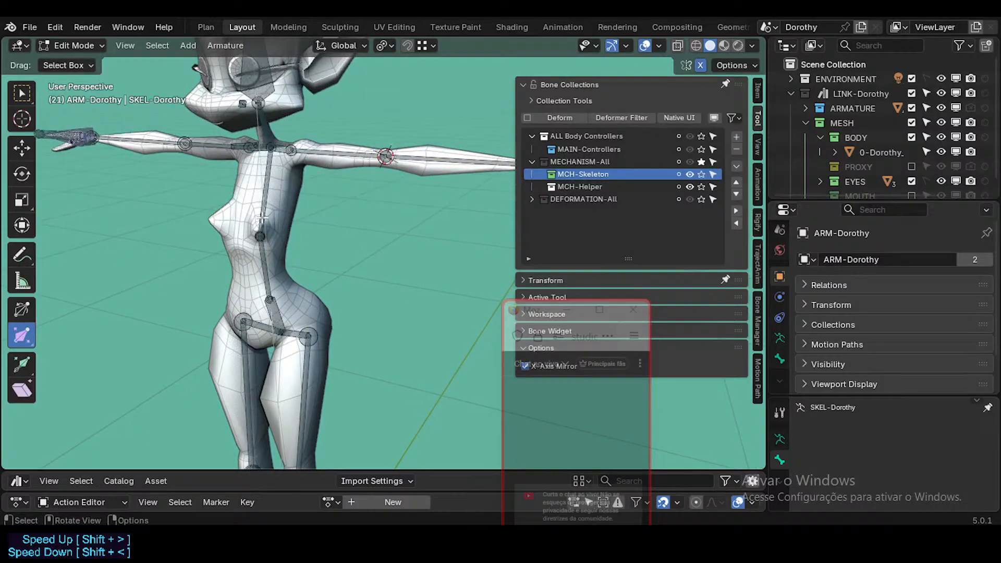
pyautogui.scroll(-2, 262, 217)
pyautogui.scroll(3, 352, 249)
pyautogui.click(362, 227)
pyautogui.scroll(3, 363, 227)
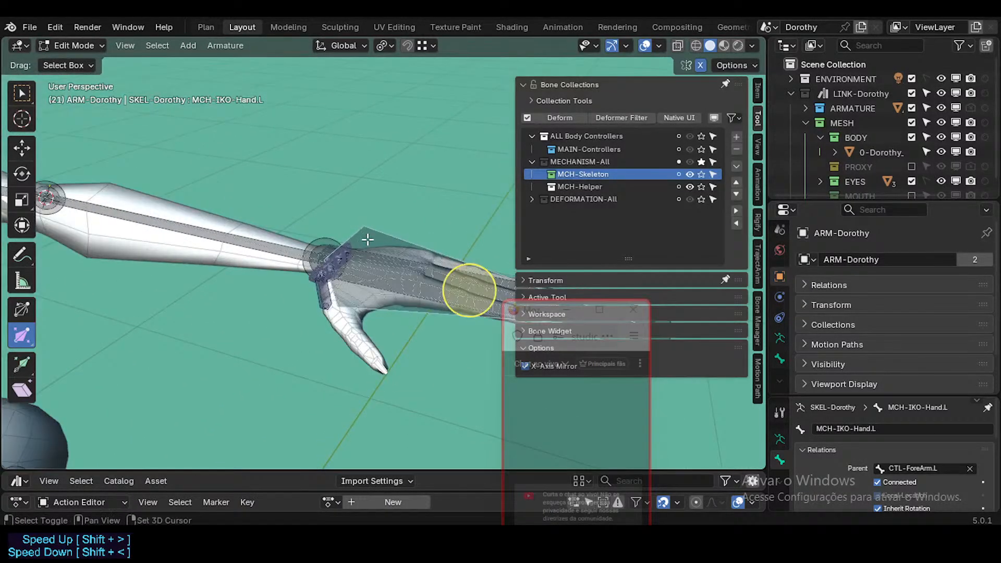
pyautogui.hotkey('ctrl', 'shift', 'm')
# Step: Delete the TGT-IK-LeverageAnkle and BUF-Foot bones on both feet, along with the small bones inside the buffers
pyautogui.scroll(-4, 269, 306)
pyautogui.moveTo(269, 307); pyautogui.dragTo(355, 148, button='middle')
pyautogui.scroll(4, 338, 235)
pyautogui.moveTo(339, 365); pyautogui.dragTo(346, 384, button='middle')
pyautogui.scroll(-3, 344, 333)
pyautogui.moveTo(341, 318)
pyautogui.mouseDown(button='middle')
pyautogui.moveTo(338, 293)
pyautogui.moveTo(338, 319)
pyautogui.mouseUp(button='middle')
pyautogui.scroll(3, 338, 319)
pyautogui.click(353, 372)
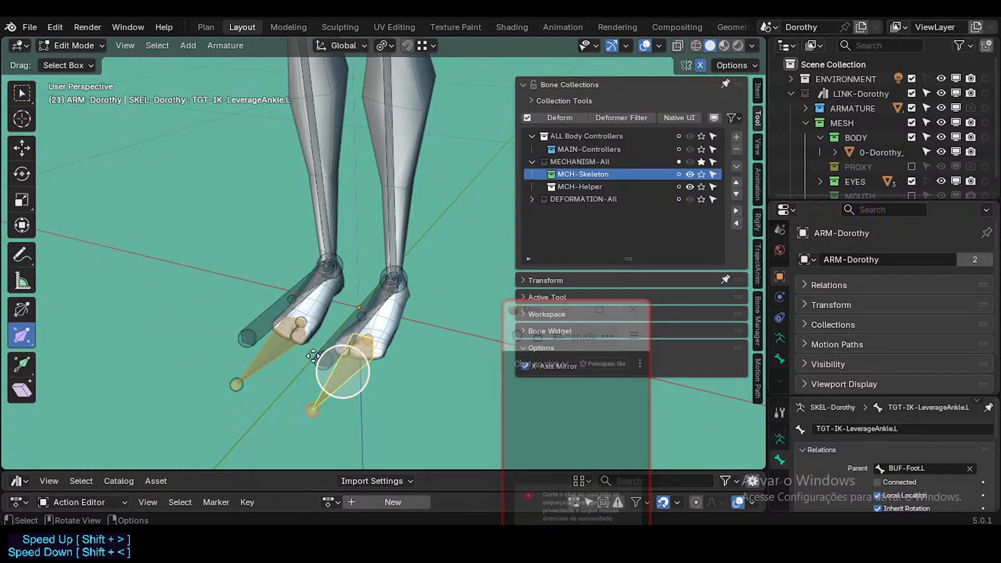
pyautogui.keyDown('shift'); pyautogui.click(273, 360); pyautogui.keyUp('shift')
pyautogui.moveTo(276, 363); pyautogui.dragTo(250, 304, button='middle')
pyautogui.scroll(2, 253, 371)
pyautogui.click(369, 309)
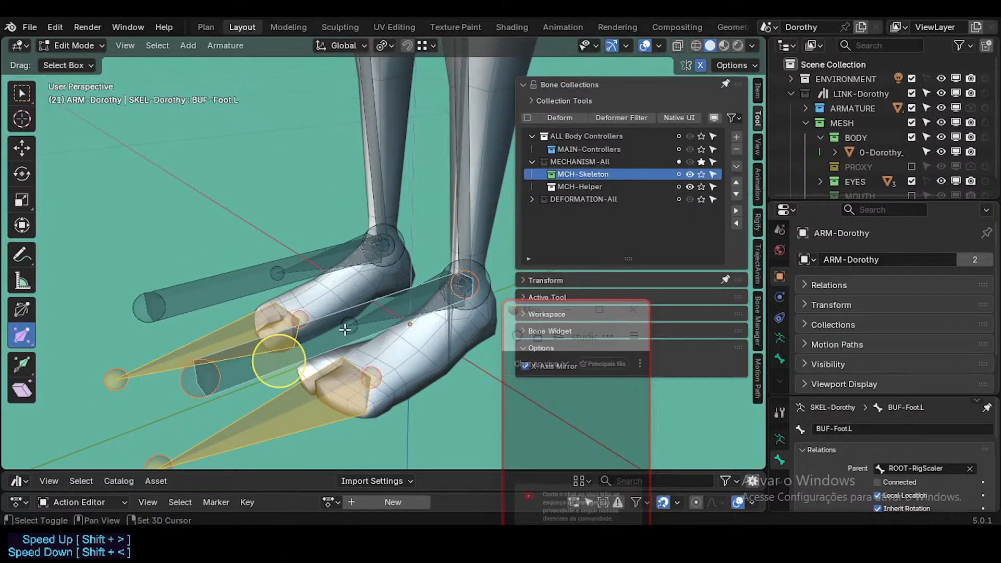
pyautogui.keyDown('shift'); pyautogui.click(294, 261); pyautogui.keyUp('shift')
pyautogui.press('x')
pyautogui.click(350, 273)
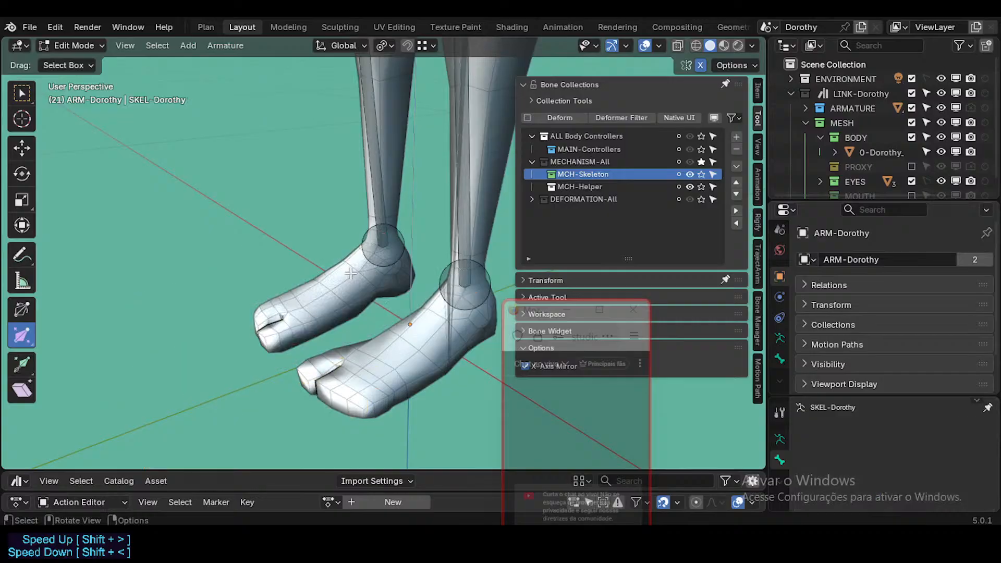
# Step: Select the MCH-IKO-Hand bones on both sides with Select Mirror set to Extend, and delete them
pyautogui.scroll(-5, 350, 273)
pyautogui.keyDown('shift'); pyautogui.moveTo(348, 123); pyautogui.dragTo(339, 265, button='middle'); pyautogui.keyUp('shift')
pyautogui.moveTo(339, 266); pyautogui.dragTo(307, 315, button='middle')
pyautogui.scroll(-2, 307, 315)
pyautogui.keyDown('shift'); pyautogui.moveTo(299, 357); pyautogui.dragTo(293, 387, button='middle'); pyautogui.keyUp('shift')
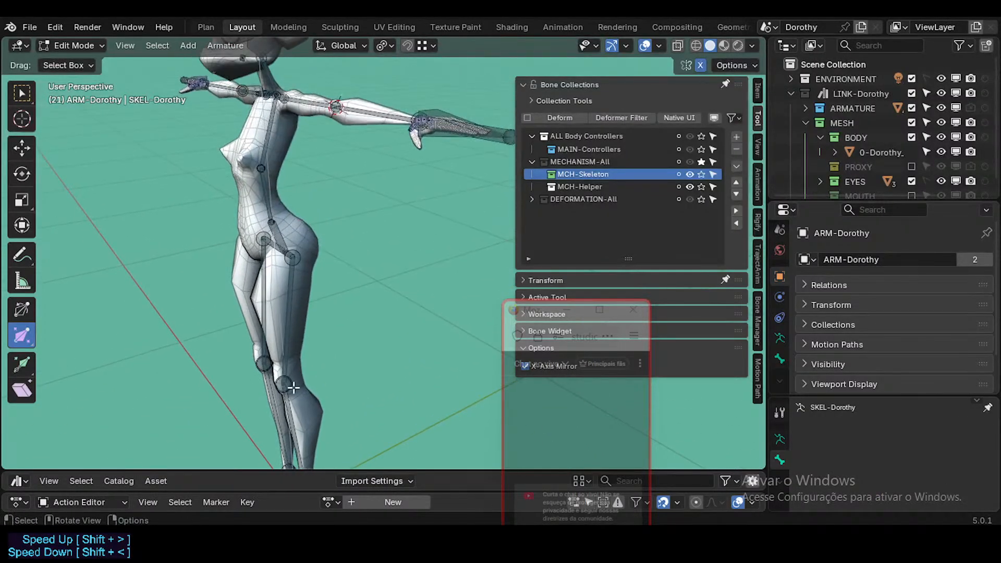
pyautogui.keyDown('shift'); pyautogui.moveTo(307, 263); pyautogui.dragTo(309, 333, button='middle'); pyautogui.keyUp('shift')
pyautogui.moveTo(292, 240); pyautogui.dragTo(312, 275, button='middle')
pyautogui.scroll(2, 365, 250)
pyautogui.click(408, 271)
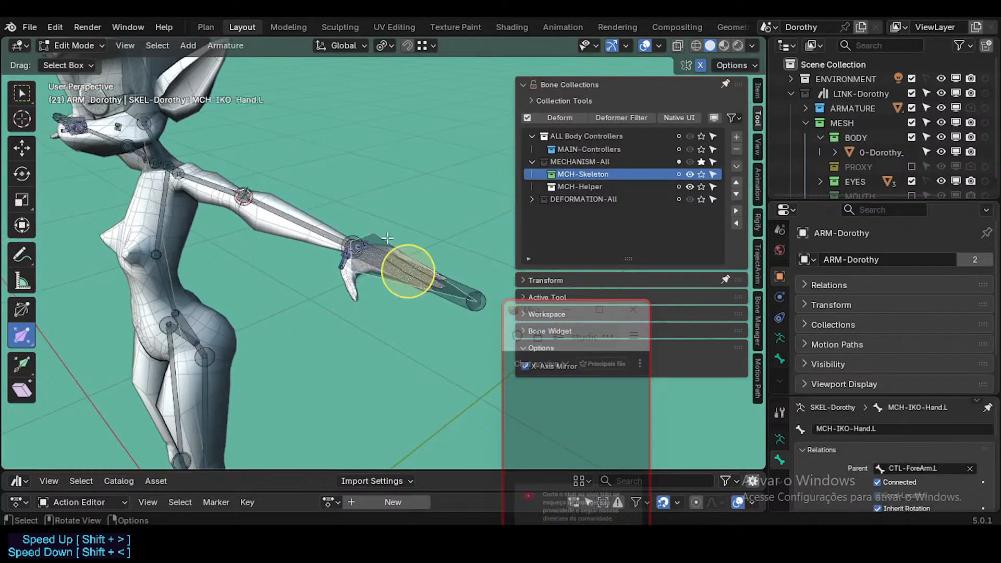
pyautogui.hotkey('ctrl', 'shift', 'm')
pyautogui.press('x')
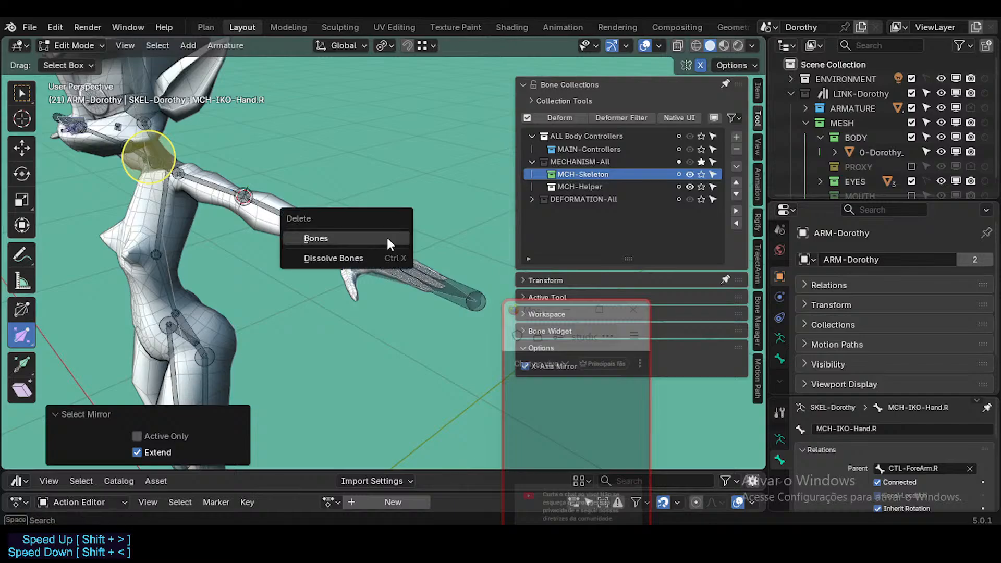
pyautogui.click(386, 239)
# Step: Select the BUF-Hand.L bone along the left hand and delete it
pyautogui.click(408, 271)
pyautogui.moveTo(362, 248); pyautogui.dragTo(403, 249, button='middle')
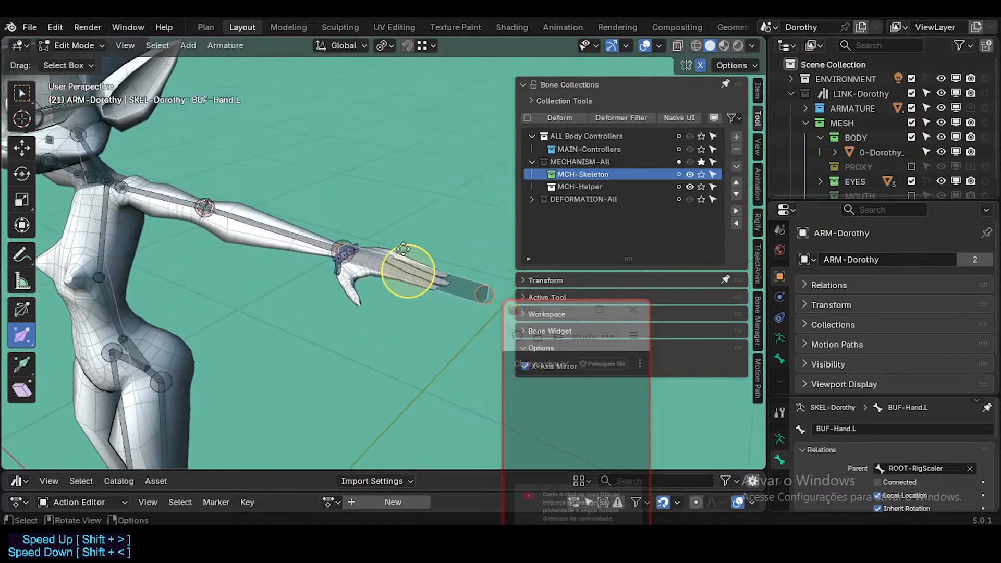
pyautogui.scroll(3, 325, 251)
pyautogui.moveTo(325, 251); pyautogui.dragTo(362, 271, button='middle')
pyautogui.scroll(2, 381, 255)
pyautogui.moveTo(363, 271); pyautogui.dragTo(349, 290, button='middle')
pyautogui.press('x')
pyautogui.click(345, 286)
# Step: Box-select the cluster of finger mechanism bones at the left wrist, mirror the selection, and delete the bones
pyautogui.scroll(3, 347, 287)
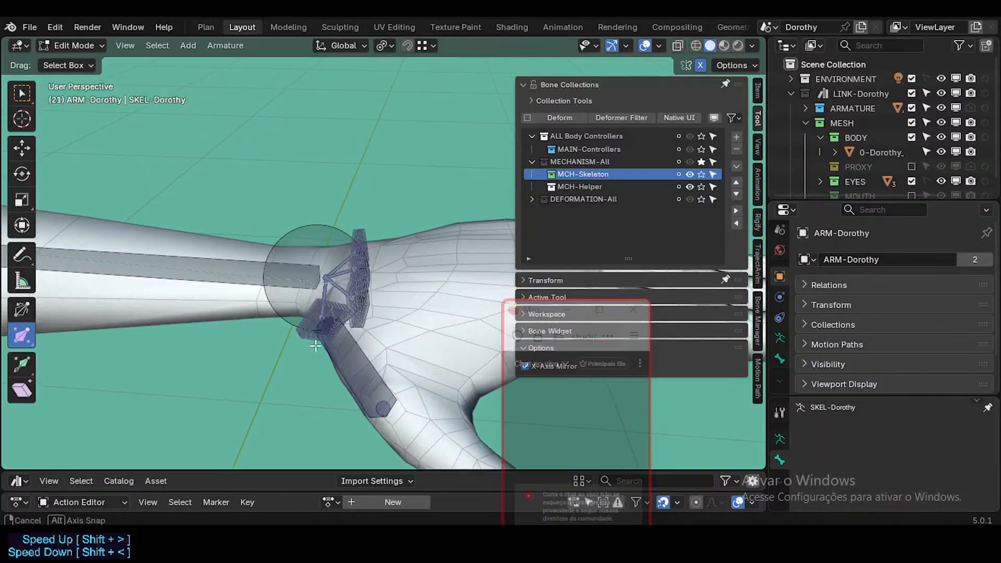
pyautogui.press('b')
pyautogui.moveTo(367, 292); pyautogui.dragTo(322, 375)
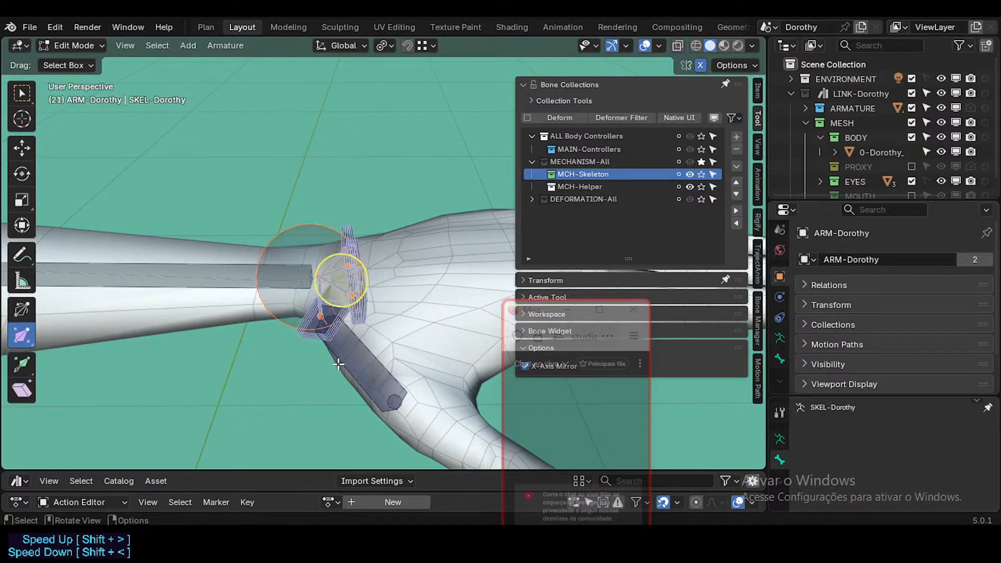
pyautogui.click(342, 363)
pyautogui.scroll(1, 340, 344)
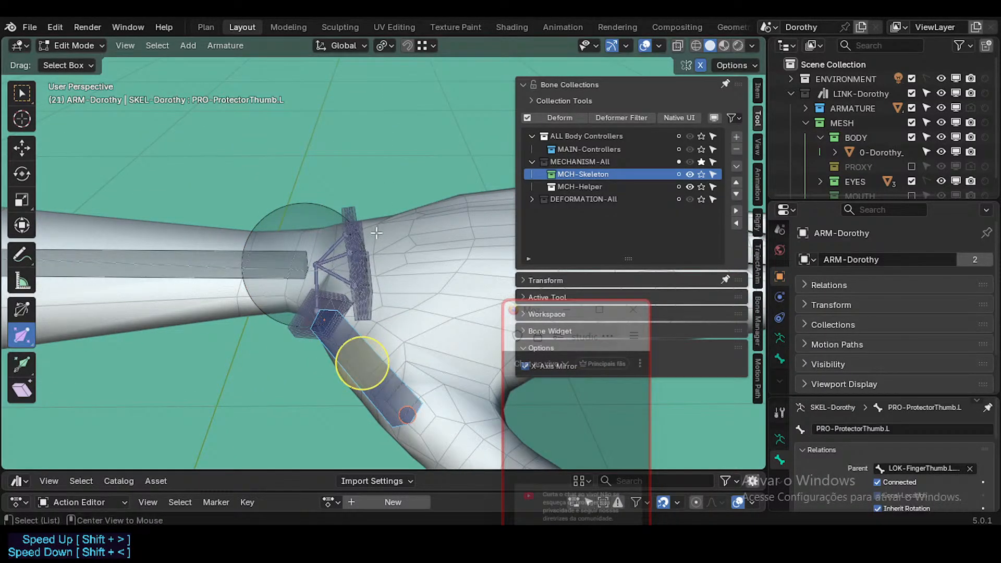
pyautogui.hotkey('alt', 'a')
pyautogui.moveTo(393, 183); pyautogui.dragTo(311, 369)
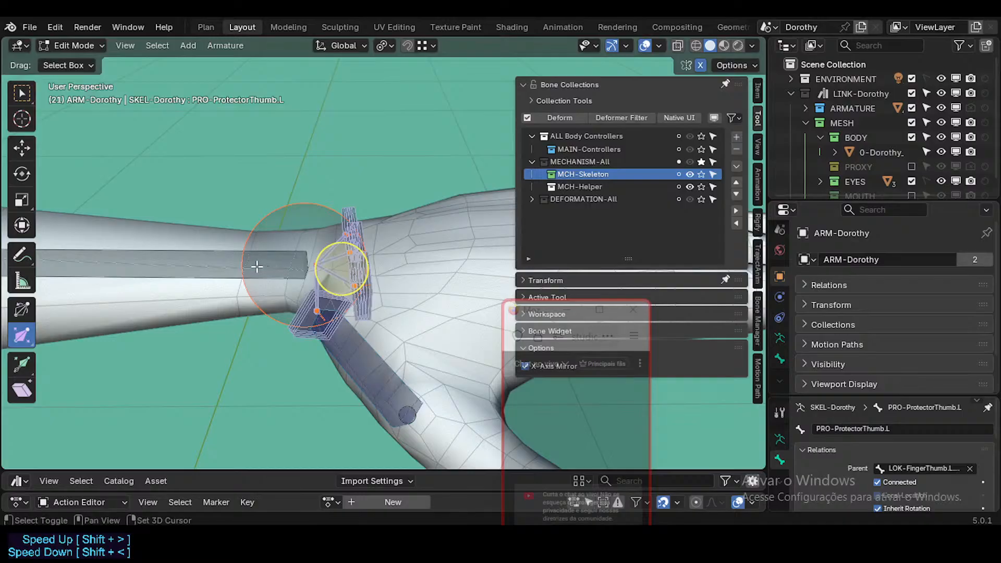
pyautogui.hotkey('shift', 'ctrl', 'm')
pyautogui.press('x')
pyautogui.click(348, 293)
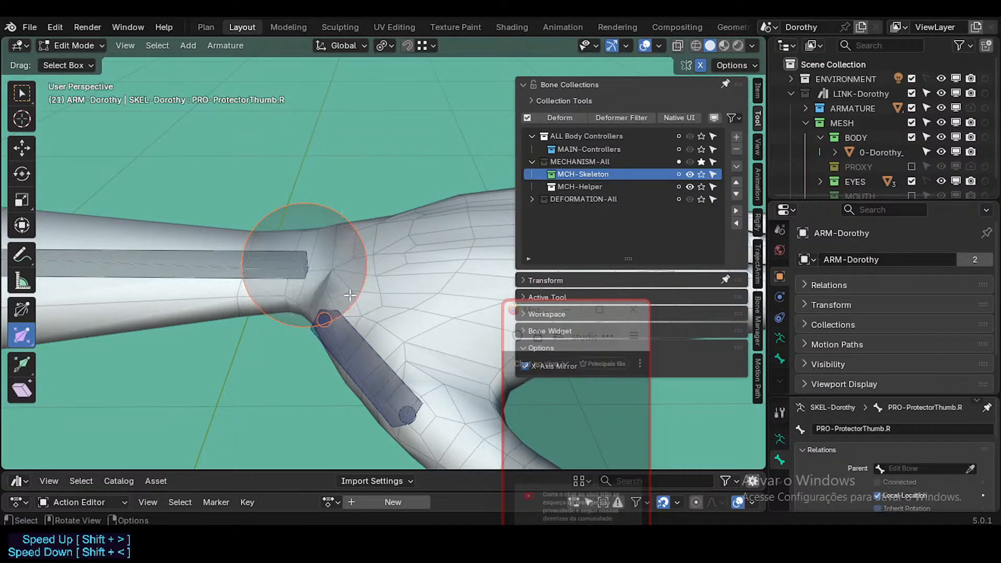
# Step: Delete the remaining thumb bone next to the wrist
pyautogui.scroll(-2, 353, 338)
pyautogui.press('x')
pyautogui.click(355, 338)
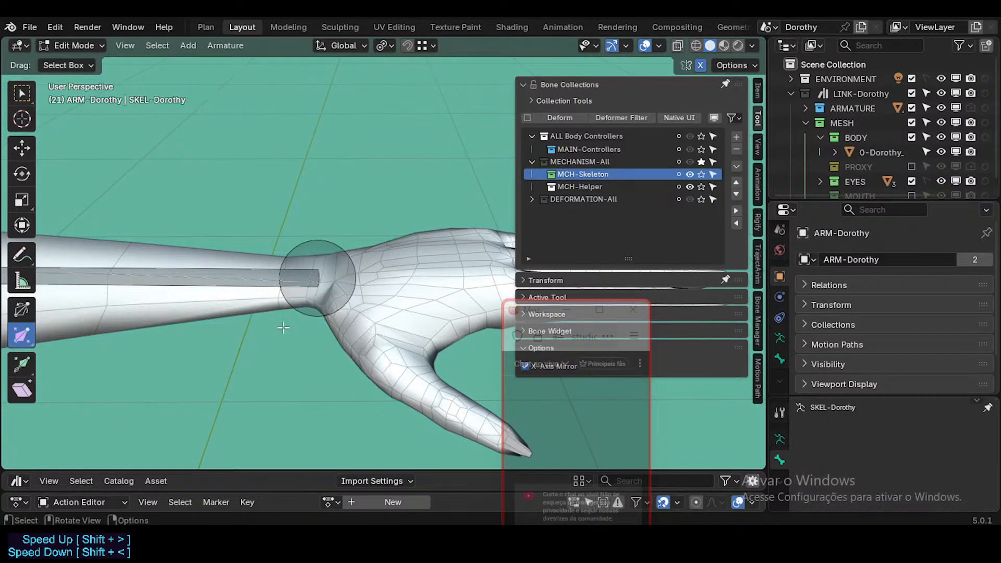
# Step: Delete the MCH-Shoulder.R.001 bone at the character's right shoulder
pyautogui.scroll(-2, 227, 347)
pyautogui.keyDown('shift'); pyautogui.moveTo(227, 347); pyautogui.dragTo(342, 293, button='middle'); pyautogui.keyUp('shift')
pyautogui.keyDown('shift'); pyautogui.moveTo(58, 271); pyautogui.dragTo(286, 245, button='middle'); pyautogui.keyUp('shift')
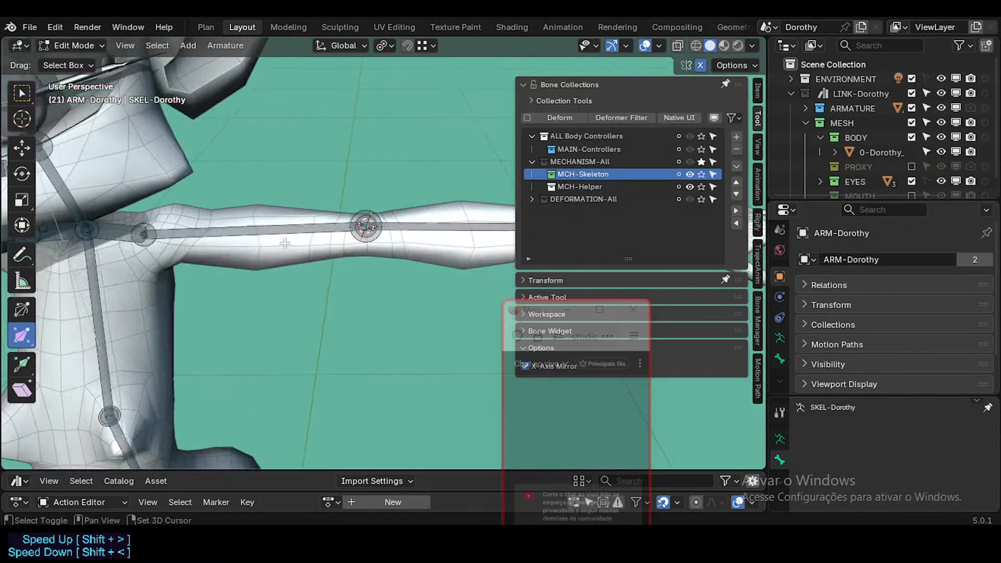
pyautogui.scroll(-2, 272, 253)
pyautogui.keyDown('shift'); pyautogui.moveTo(192, 275); pyautogui.dragTo(335, 297, button='middle'); pyautogui.keyUp('shift')
pyautogui.moveTo(271, 303); pyautogui.dragTo(251, 266, button='middle')
pyautogui.scroll(3, 219, 258)
pyautogui.click(193, 251)
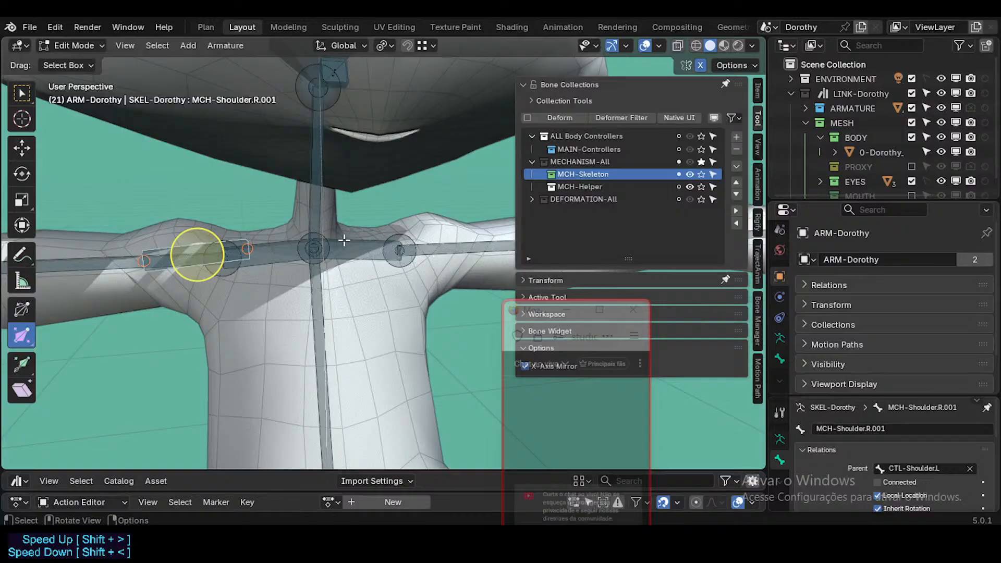
pyautogui.click(235, 241)
pyautogui.click(195, 247)
pyautogui.press('x')
pyautogui.click(197, 247)
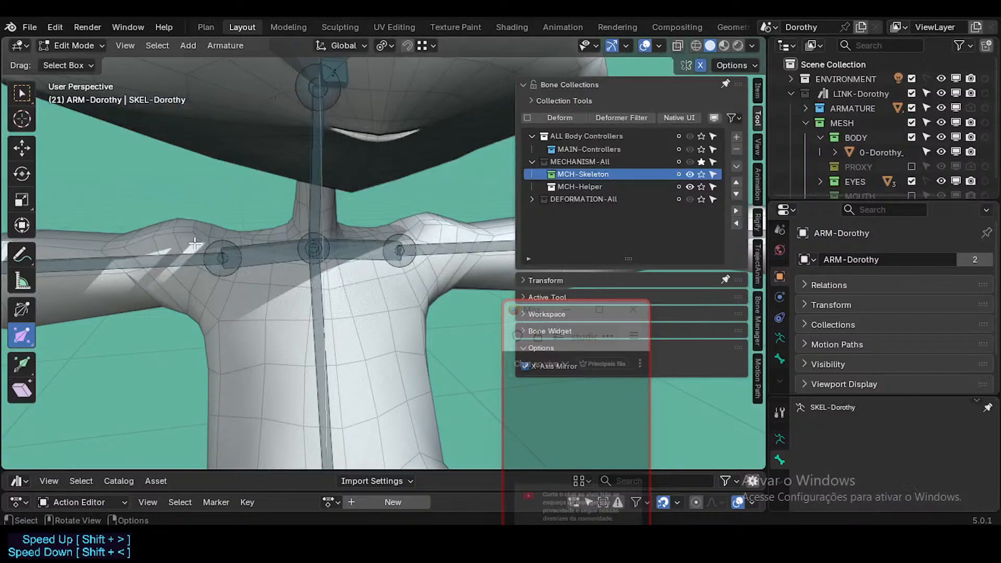
# Step: Delete the leftover mechanism bone on the character's right hand
pyautogui.scroll(-4, 196, 248)
pyautogui.keyDown('shift'); pyautogui.moveTo(21, 284); pyautogui.dragTo(149, 313, button='middle'); pyautogui.keyUp('shift')
pyautogui.click(94, 289)
pyautogui.press('x')
pyautogui.click(95, 291)
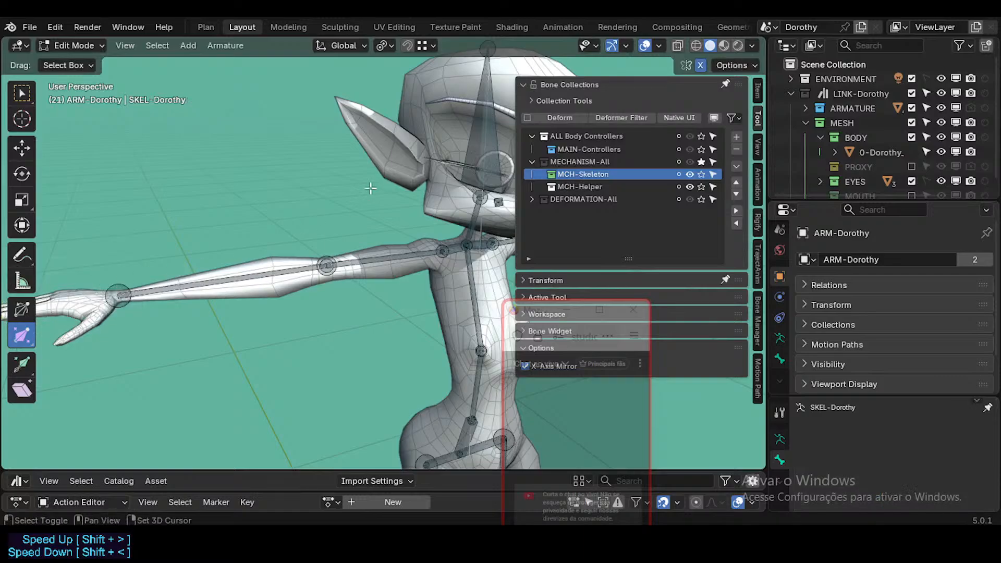
# Step: Delete the large bone running up through the head
pyautogui.keyDown('shift'); pyautogui.moveTo(458, 177); pyautogui.dragTo(375, 209, button='middle'); pyautogui.keyUp('shift')
pyautogui.moveTo(376, 209); pyautogui.dragTo(274, 211, button='middle')
pyautogui.click(364, 223)
pyautogui.scroll(3, 273, 211)
pyautogui.keyDown('shift'); pyautogui.moveTo(274, 211); pyautogui.dragTo(308, 216, button='middle'); pyautogui.keyUp('shift')
pyautogui.press('x')
pyautogui.click(308, 214)
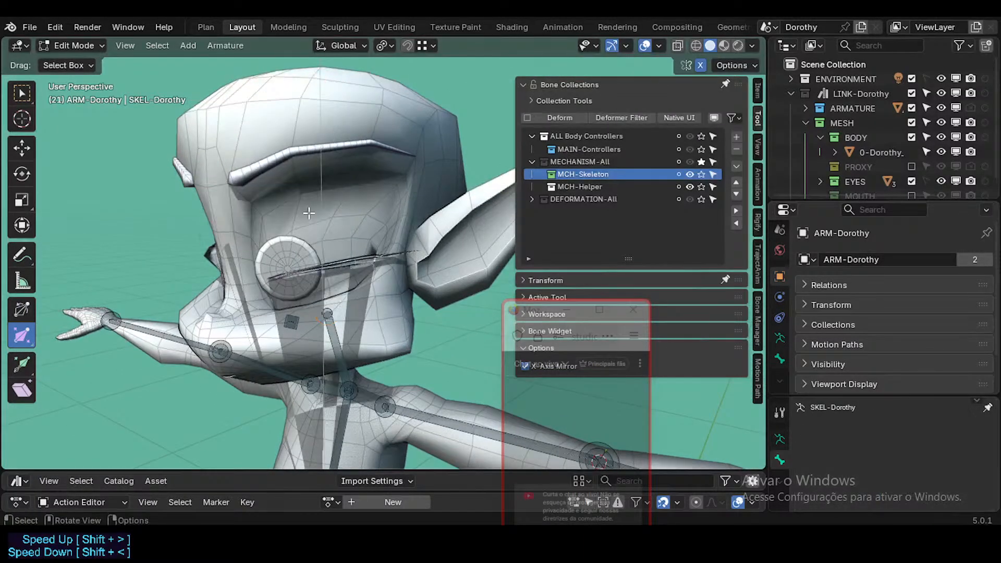
# Step: Delete the LOK-Tongue.001 bone inside the mouth
pyautogui.moveTo(197, 300); pyautogui.dragTo(301, 362, button='middle')
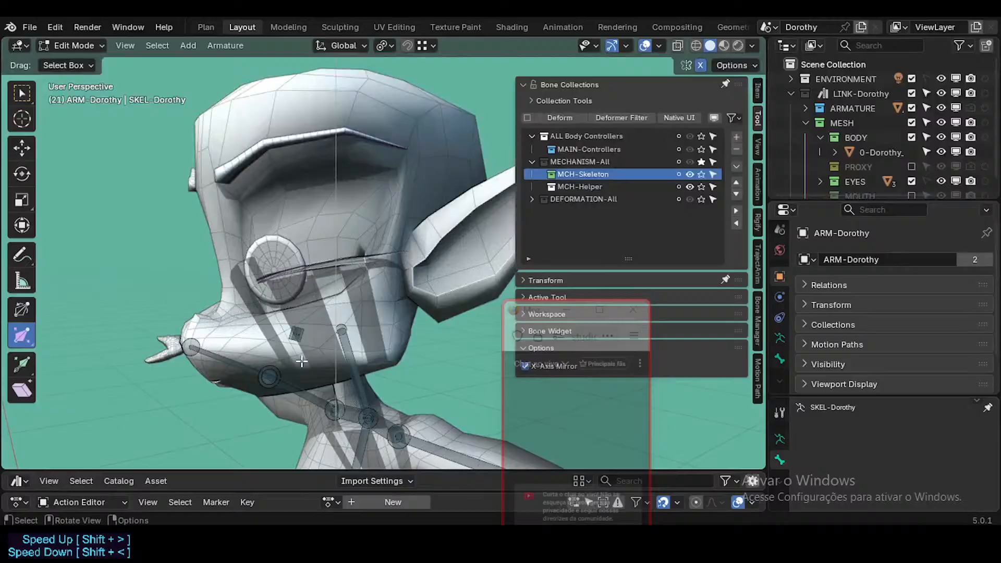
pyautogui.moveTo(281, 328); pyautogui.dragTo(296, 321, button='middle')
pyautogui.click(278, 341)
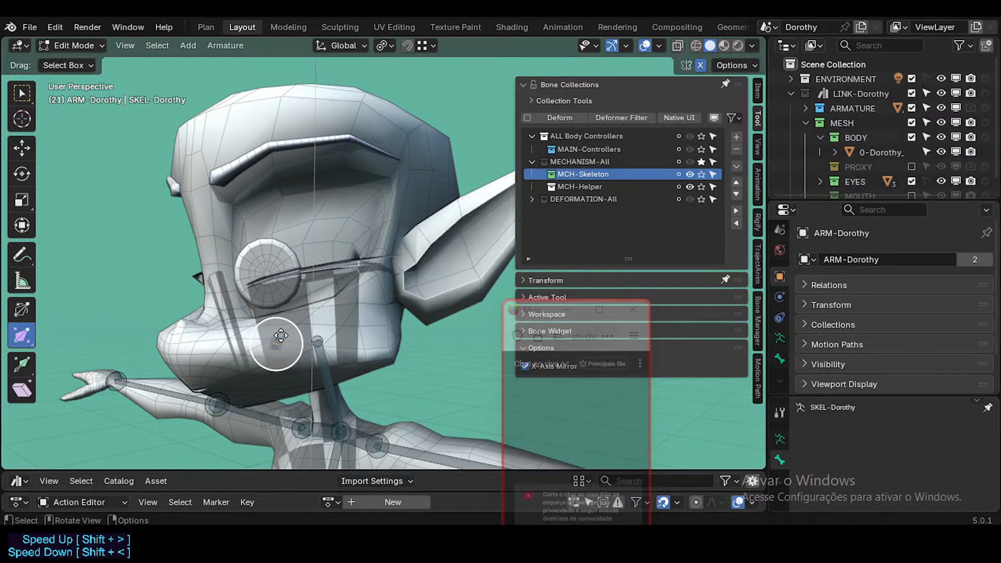
pyautogui.scroll(2, 278, 360)
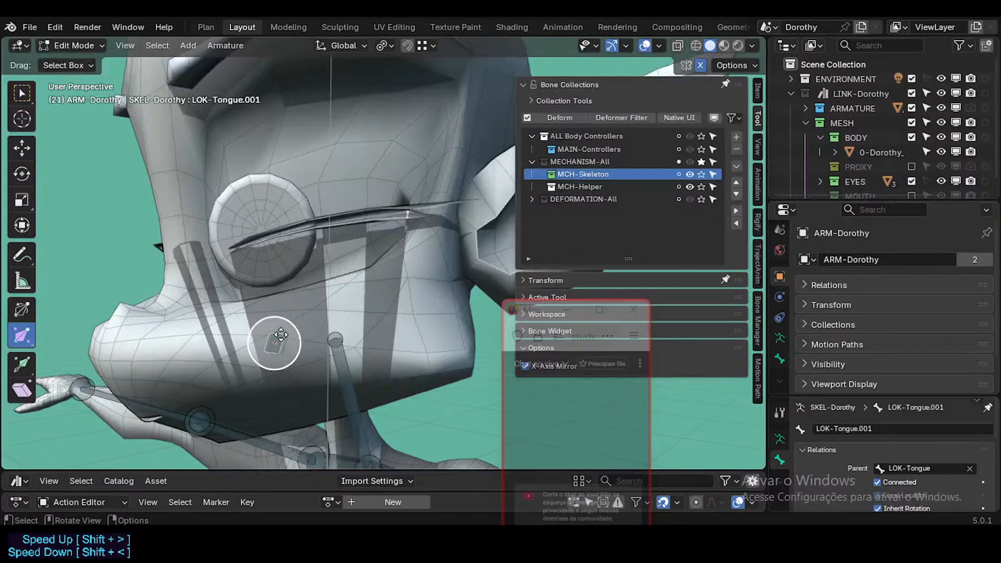
pyautogui.press('x')
pyautogui.click(287, 341)
# Step: Check the remaining mechanism bones from head to legs and save the file
pyautogui.scroll(-5, 374, 316)
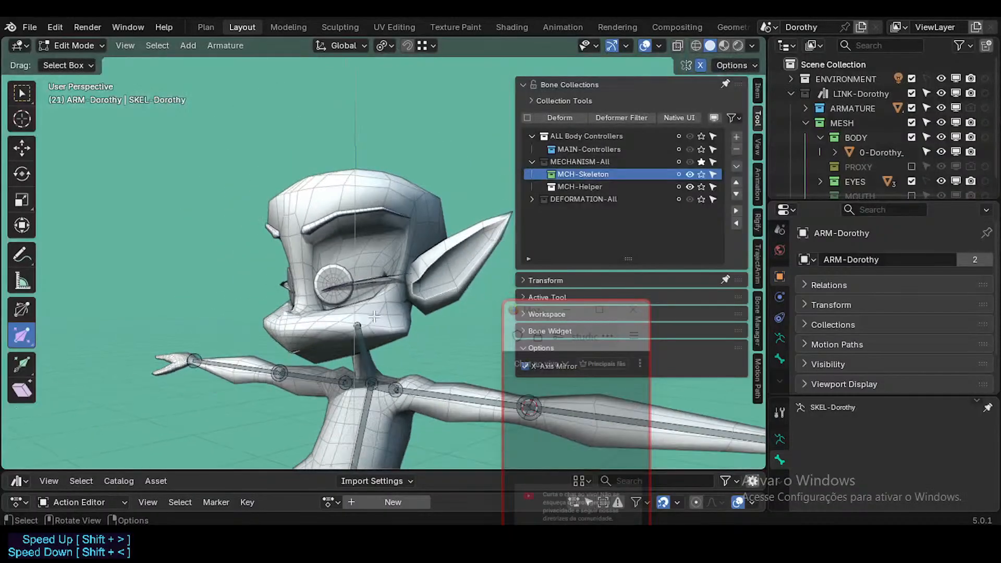
pyautogui.keyDown('shift'); pyautogui.moveTo(361, 332); pyautogui.dragTo(359, 172, button='middle'); pyautogui.keyUp('shift')
pyautogui.moveTo(359, 172); pyautogui.dragTo(329, 180, button='middle')
pyautogui.keyDown('shift'); pyautogui.moveTo(365, 323); pyautogui.dragTo(353, 155, button='middle'); pyautogui.keyUp('shift')
pyautogui.scroll(3, 337, 244)
pyautogui.scroll(-4, 308, 321)
pyautogui.keyDown('shift'); pyautogui.moveTo(308, 321); pyautogui.dragTo(306, 139, button='middle'); pyautogui.keyUp('shift')
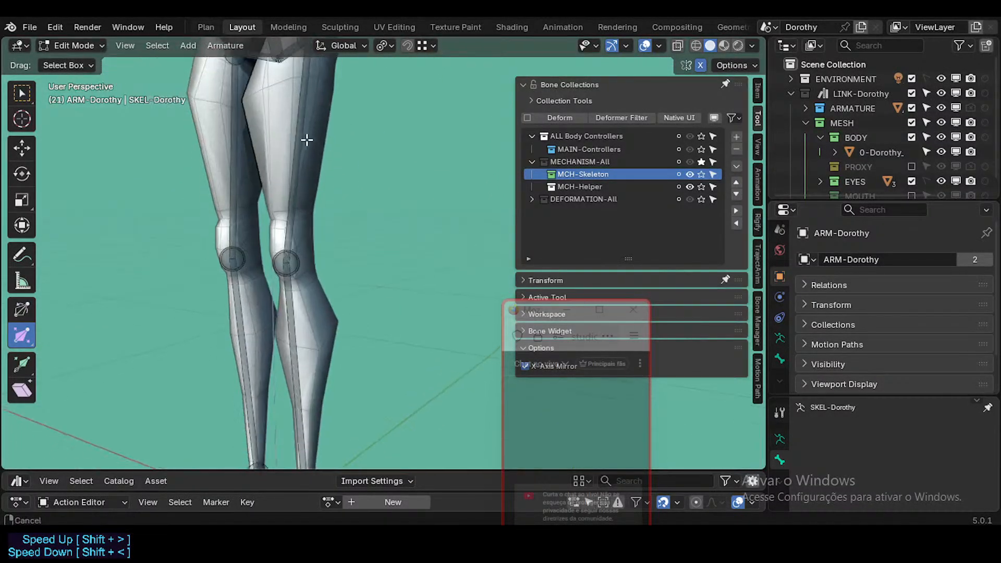
pyautogui.keyDown('shift'); pyautogui.moveTo(318, 268); pyautogui.dragTo(364, 158, button='middle'); pyautogui.keyUp('shift')
pyautogui.keyDown('shift'); pyautogui.moveTo(333, 44); pyautogui.dragTo(343, 348, button='middle'); pyautogui.keyUp('shift')
pyautogui.hotkey('ctrl', 's')
pyautogui.keyDown('shift'); pyautogui.moveTo(397, 123); pyautogui.dragTo(401, 224, button='middle'); pyautogui.keyUp('shift')
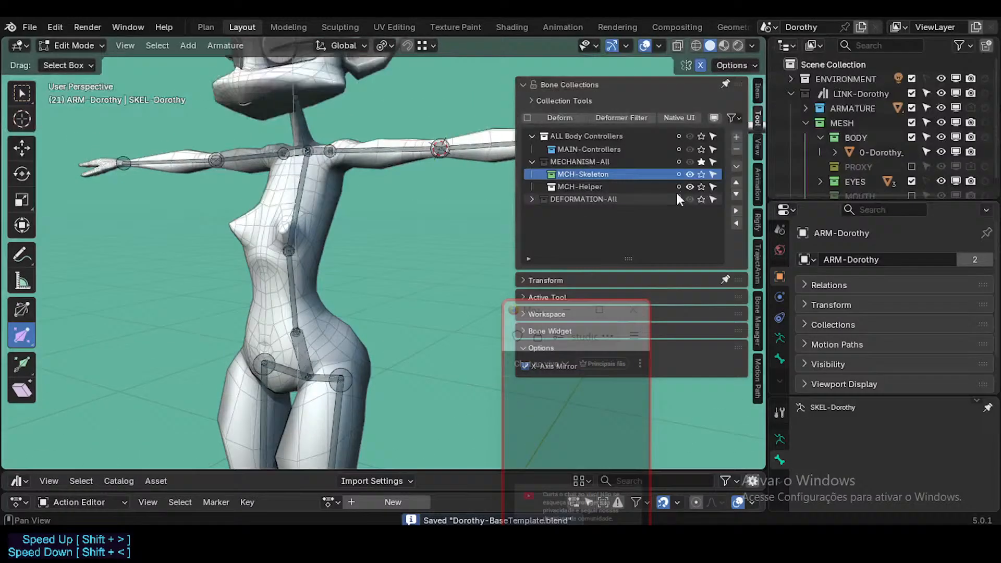
# Step: Release the isolation of MECHANISM-All and delete that parent collection, keeping MCH-Skeleton and MCH-Helper
pyautogui.click(703, 172)
pyautogui.click(702, 161)
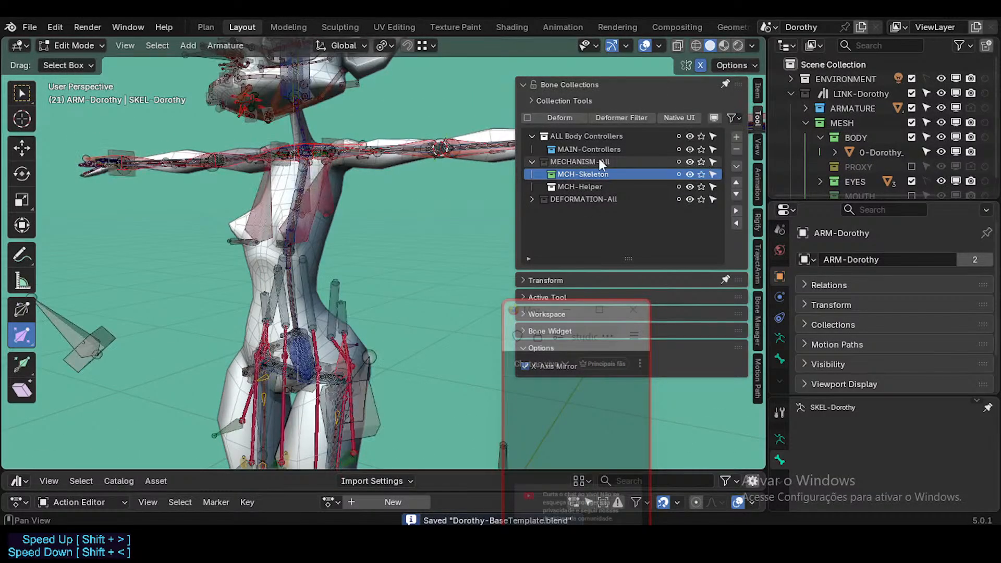
pyautogui.click(598, 160)
pyautogui.click(702, 159)
pyautogui.click(703, 159)
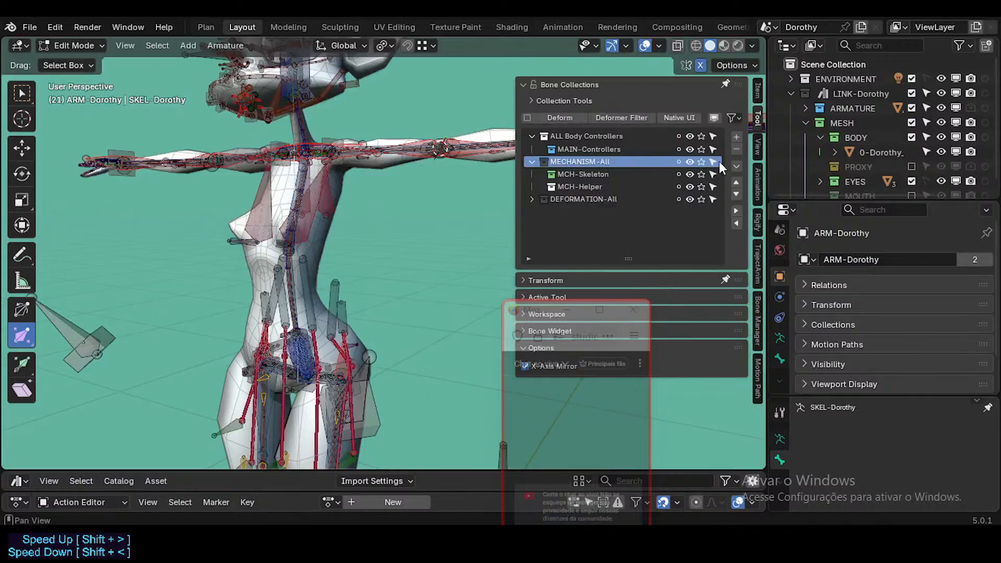
pyautogui.click(736, 149)
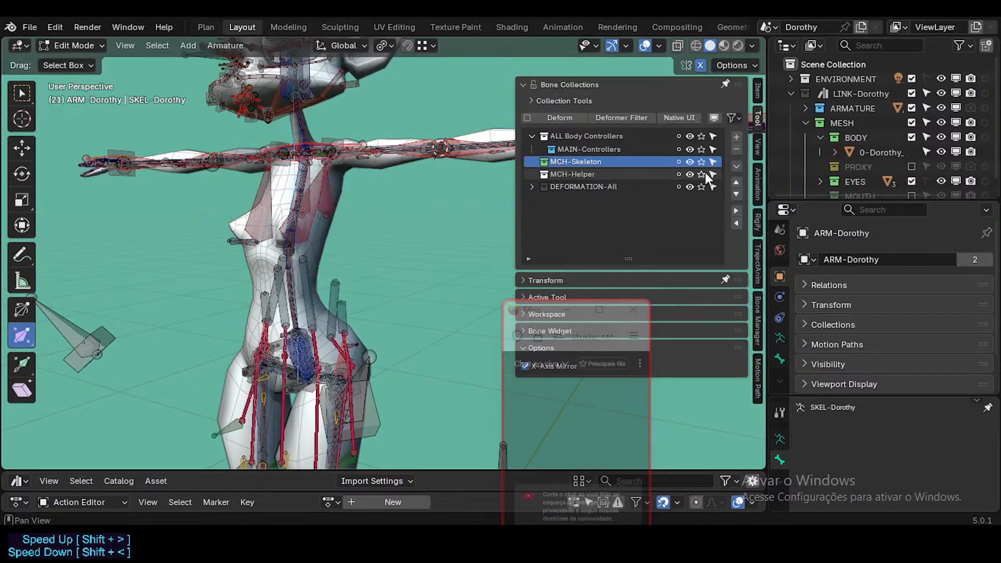
# Step: Isolate the MCH-Helper collection, make it active, and select all of its bones
pyautogui.click(702, 174)
pyautogui.scroll(-3, 332, 214)
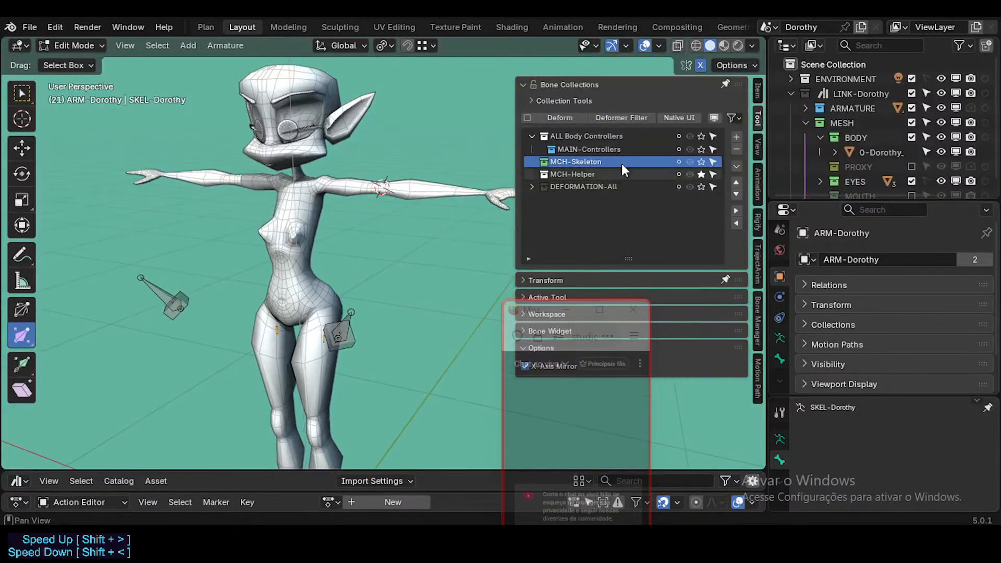
pyautogui.click(607, 174)
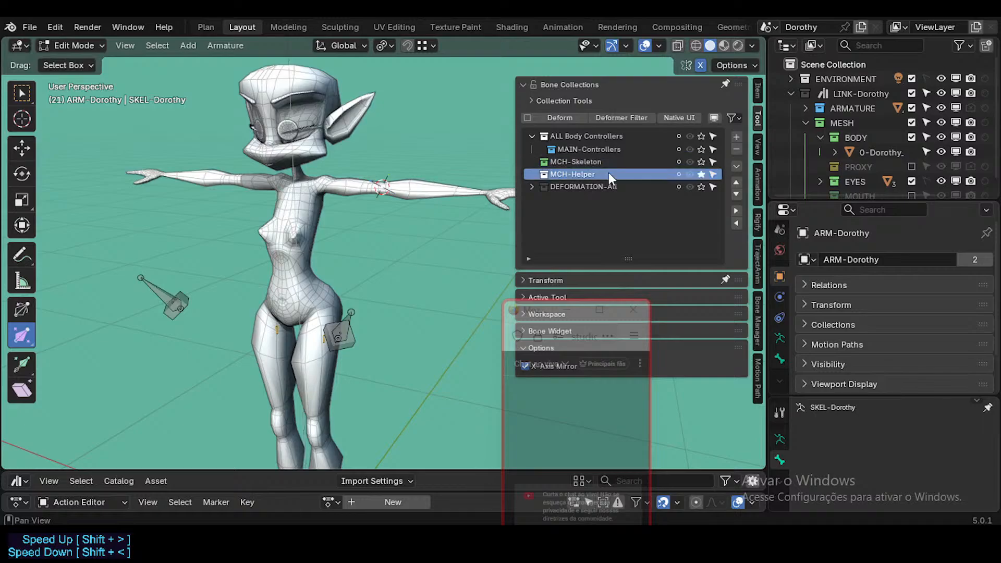
pyautogui.press('a')
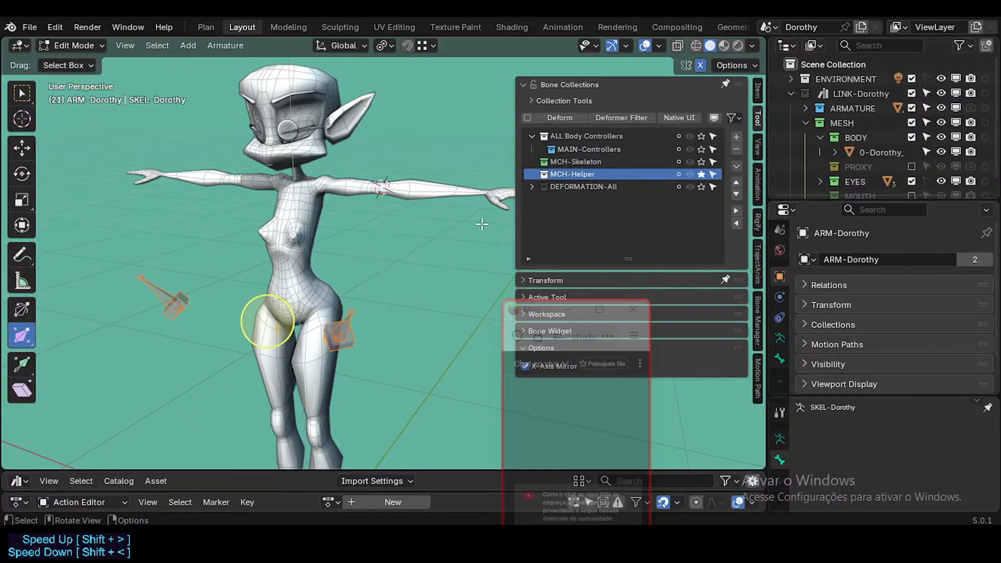
# Step: Expand DEFORMATION-All and check the HLP-Leverage and HLP-Fan collections one at a time alongside MCH-Helper
pyautogui.click(529, 186)
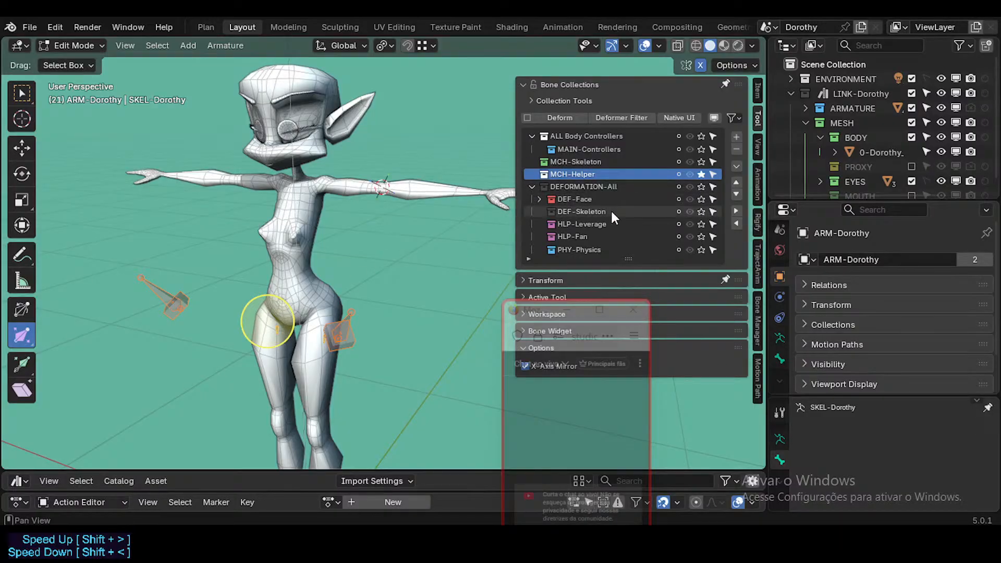
pyautogui.click(700, 223)
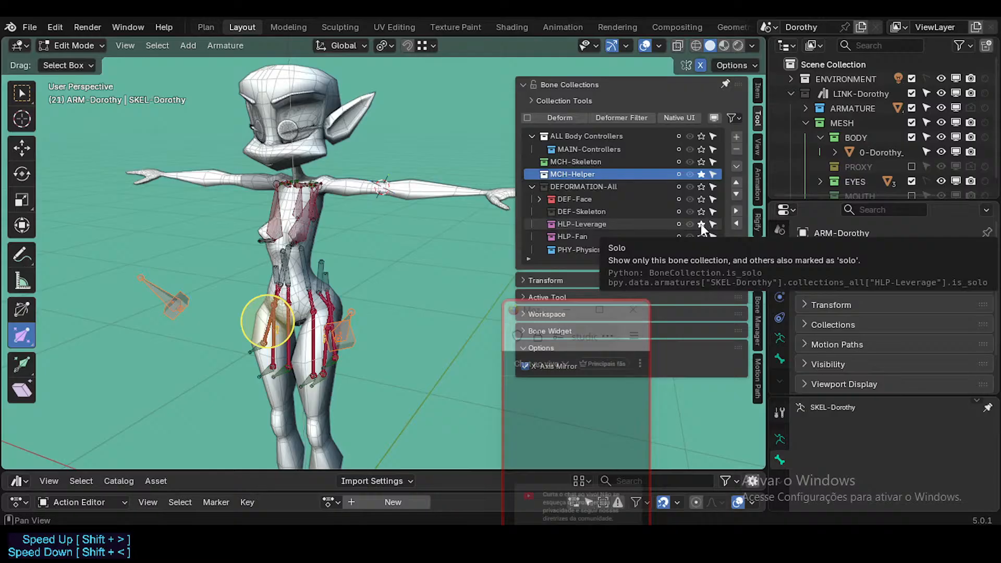
pyautogui.click(700, 224)
pyautogui.click(702, 236)
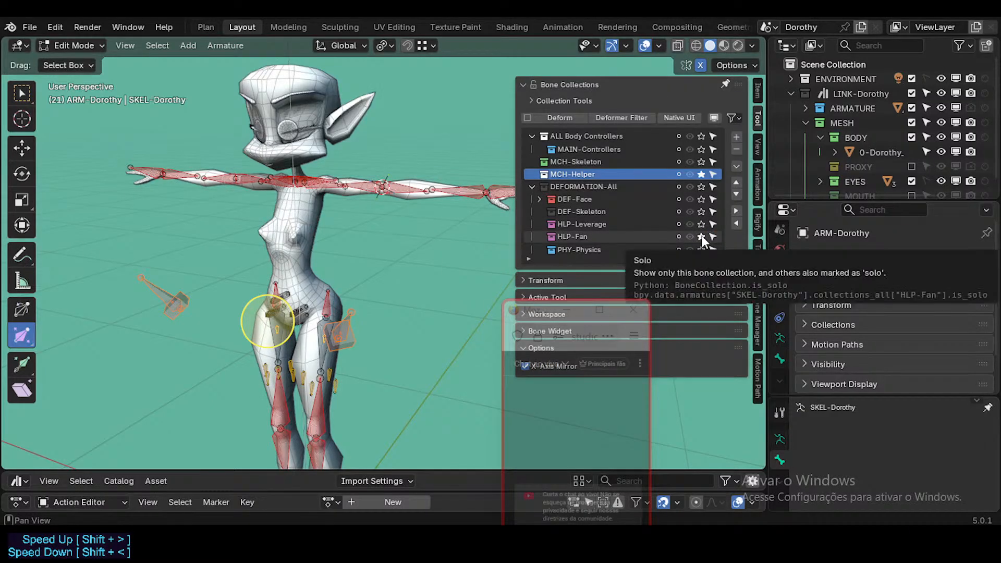
pyautogui.click(702, 236)
pyautogui.hotkey('shift', 'm')
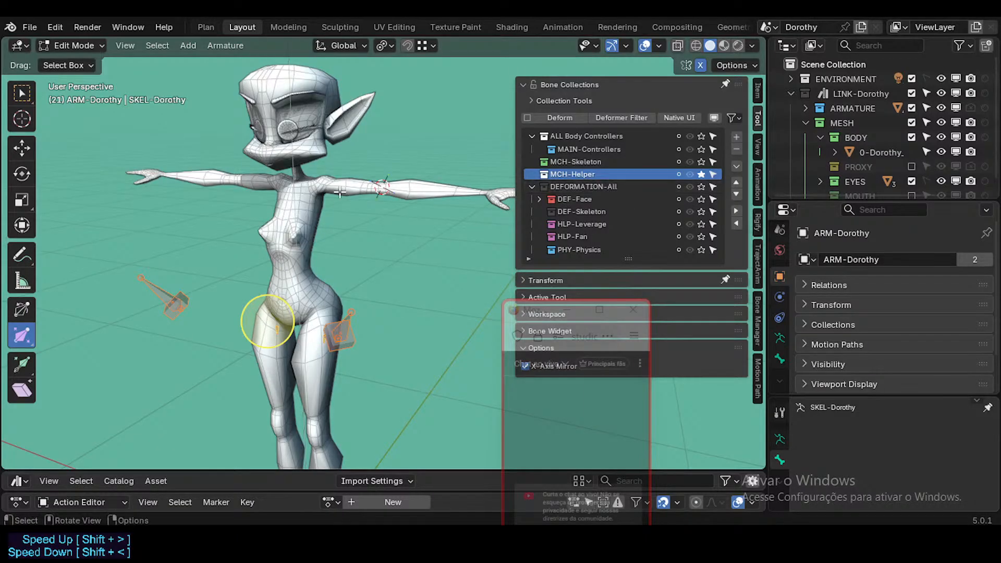
# Step: Move the selected MCH-Helper bones to the HLP-Fan collection and delete the MCH-Helper collection
pyautogui.hotkey('shift', 'm')
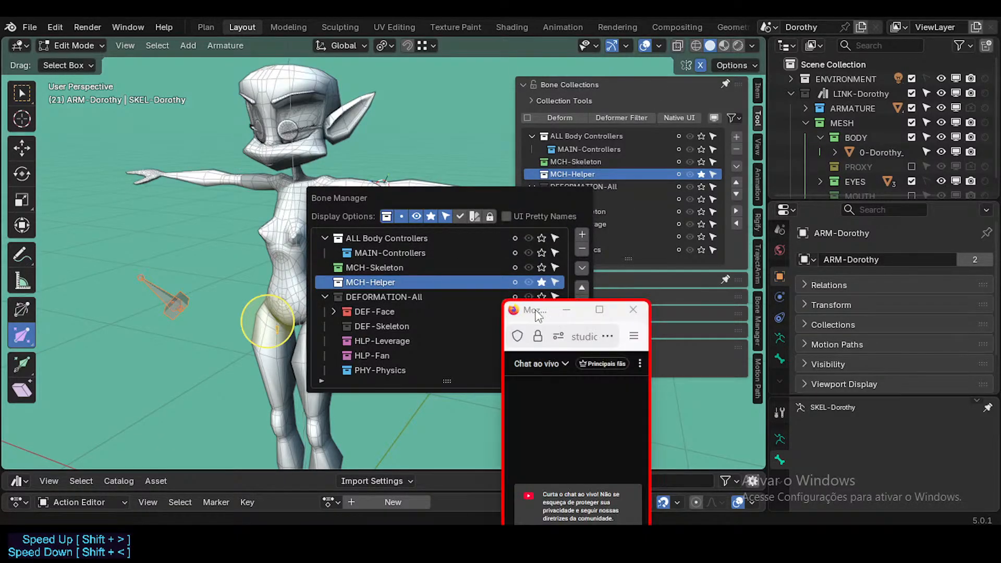
pyautogui.hotkey('shift', 'm')
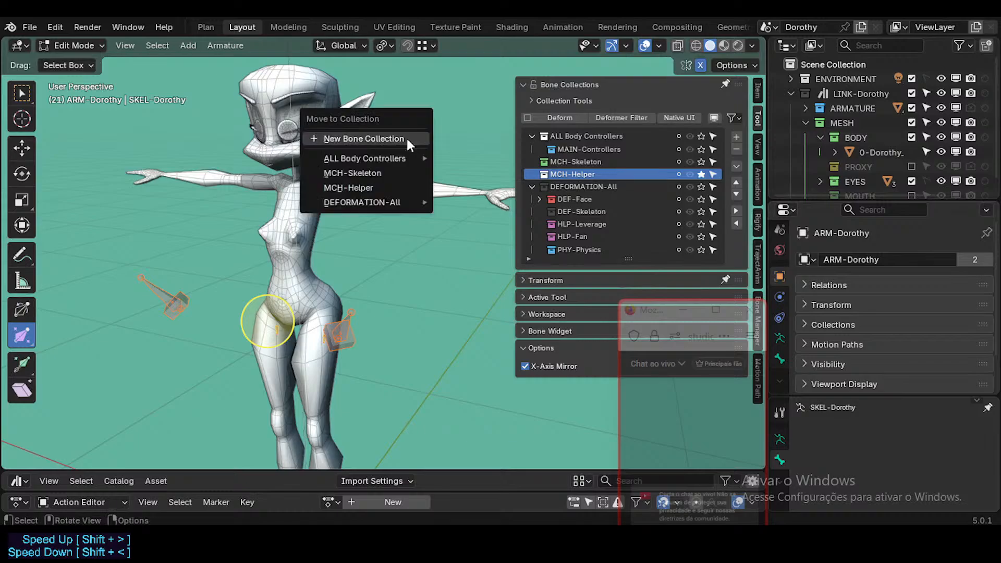
pyautogui.moveTo(386, 160)
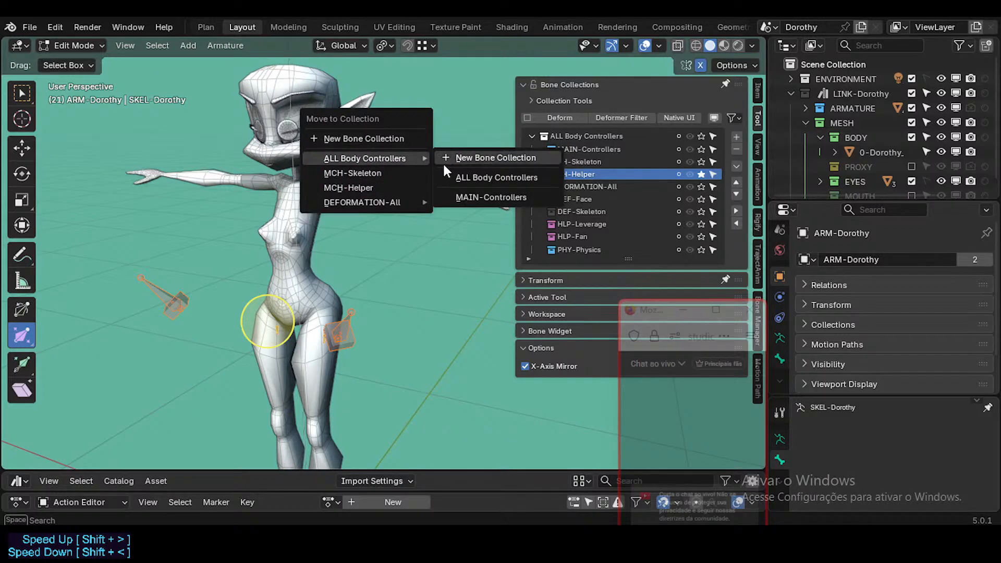
pyautogui.moveTo(378, 204)
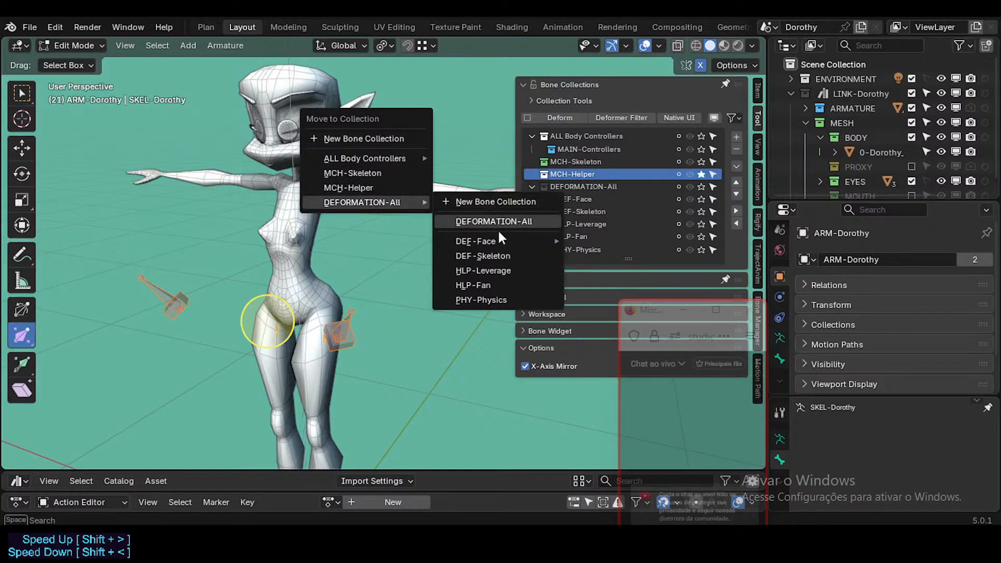
pyautogui.click(493, 283)
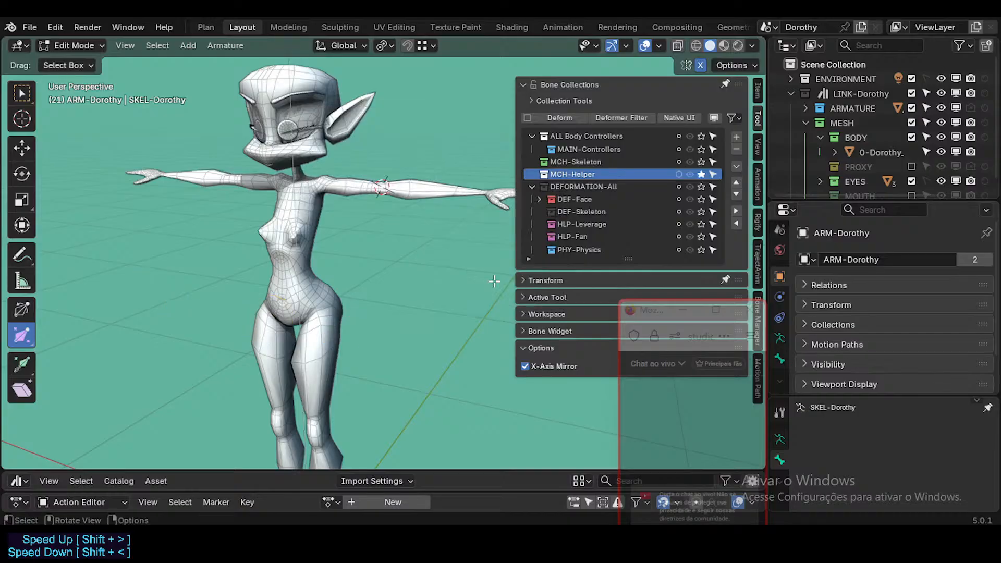
pyautogui.click(735, 151)
# Step: Make MAIN-Controllers the active collection and isolate it to view its bones around the pelvis
pyautogui.click(658, 149)
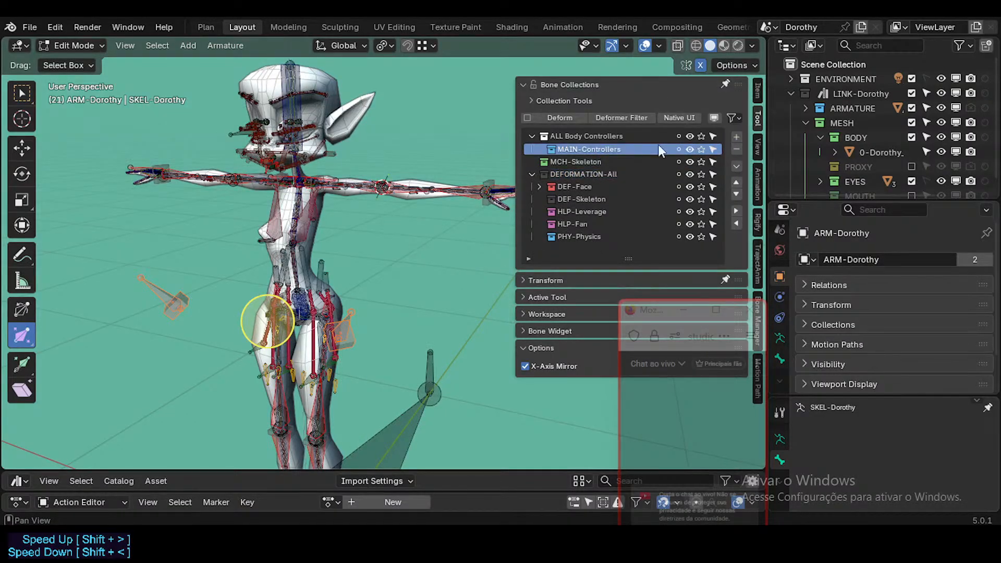
pyautogui.click(702, 150)
pyautogui.moveTo(321, 174); pyautogui.dragTo(239, 308, button='middle')
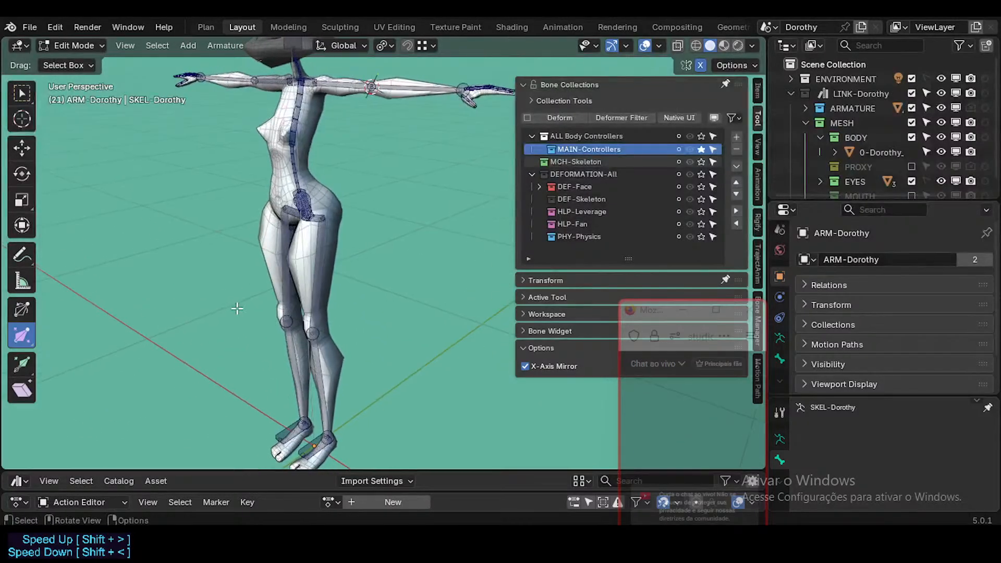
pyautogui.scroll(3, 239, 308)
pyautogui.moveTo(198, 245); pyautogui.dragTo(271, 206, button='middle')
# Step: Lengthen the LOK-Body bone behind the pelvis by moving its outer end backward along the Y axis
pyautogui.click(389, 216)
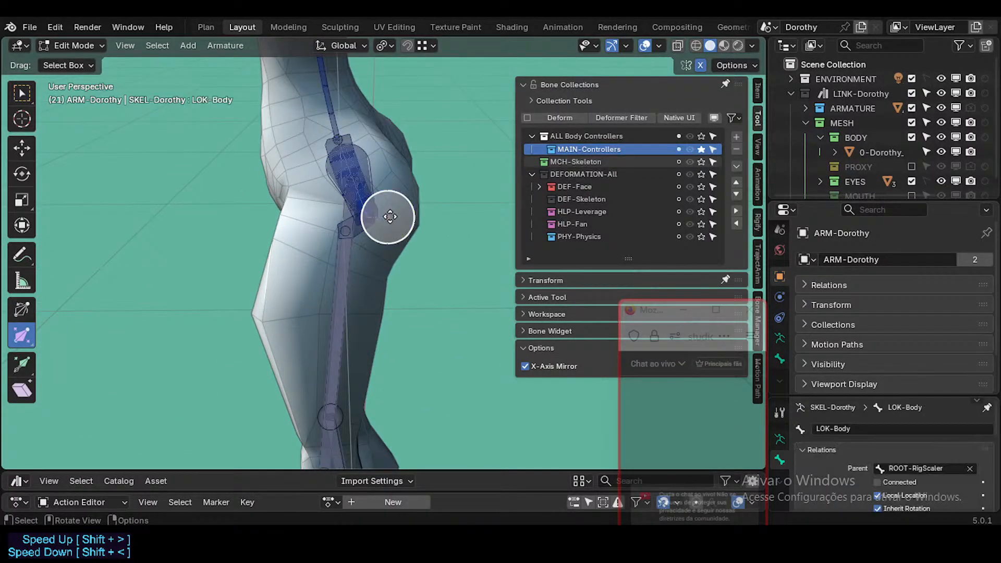
pyautogui.press('s')
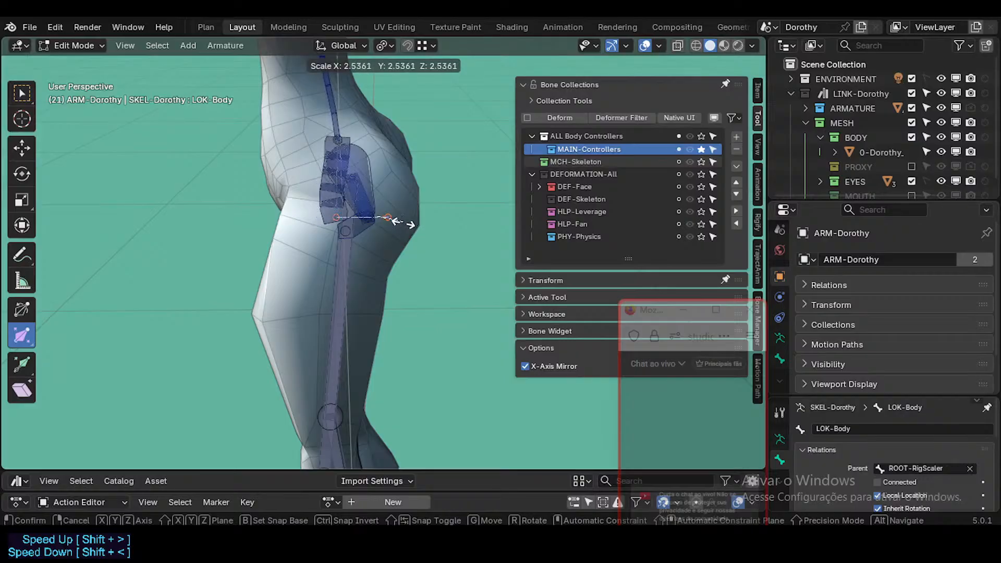
pyautogui.click(390, 218)
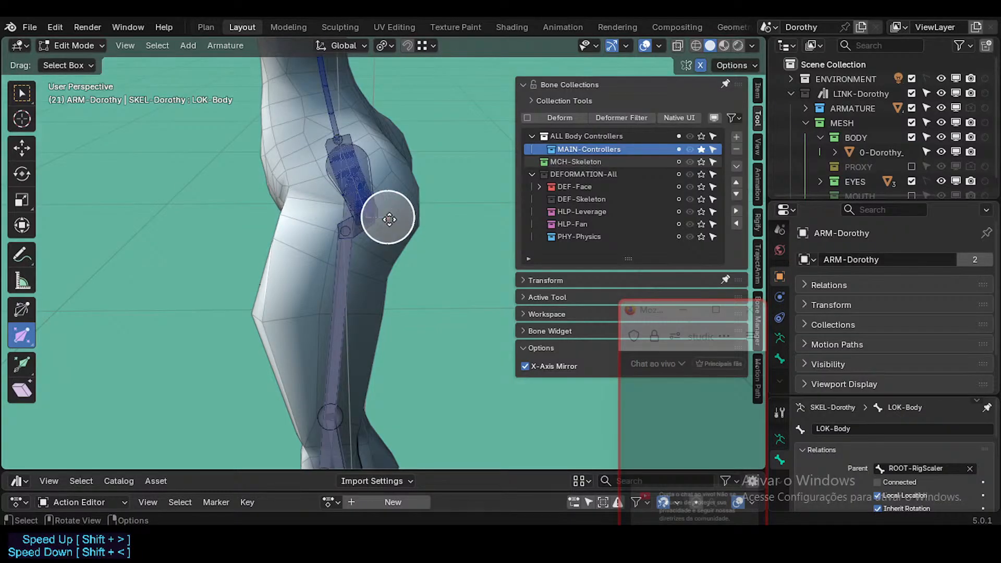
pyautogui.moveTo(385, 217); pyautogui.dragTo(397, 214, button='middle')
pyautogui.press('g')
pyautogui.press('y')
pyautogui.click(510, 199)
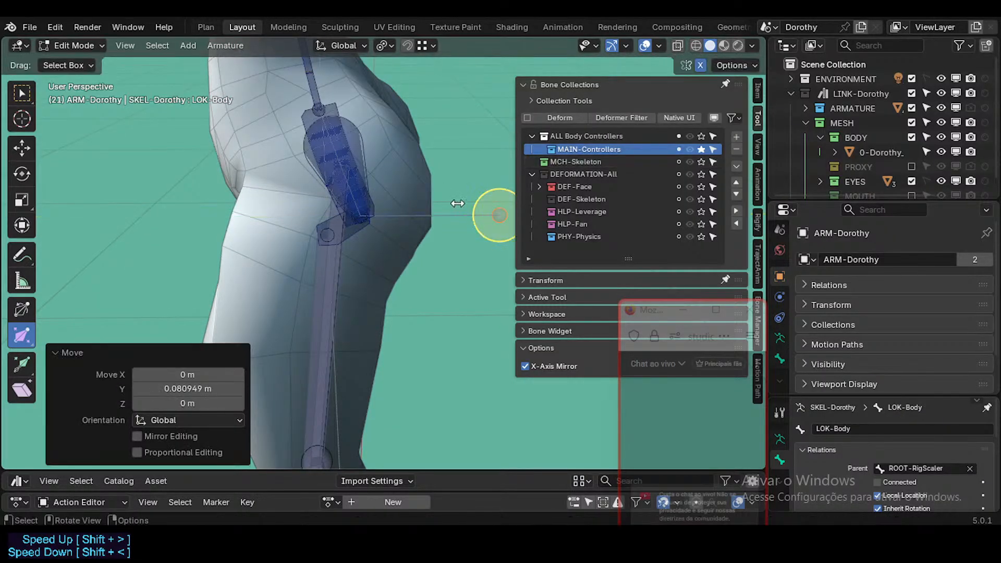
pyautogui.moveTo(458, 203); pyautogui.dragTo(350, 217, button='middle')
pyautogui.press('g')
pyautogui.press('y')
pyautogui.click(397, 208)
# Step: Select the whole LOK-Body bone, make its displayed shape thicker, and save the file
pyautogui.click(407, 206)
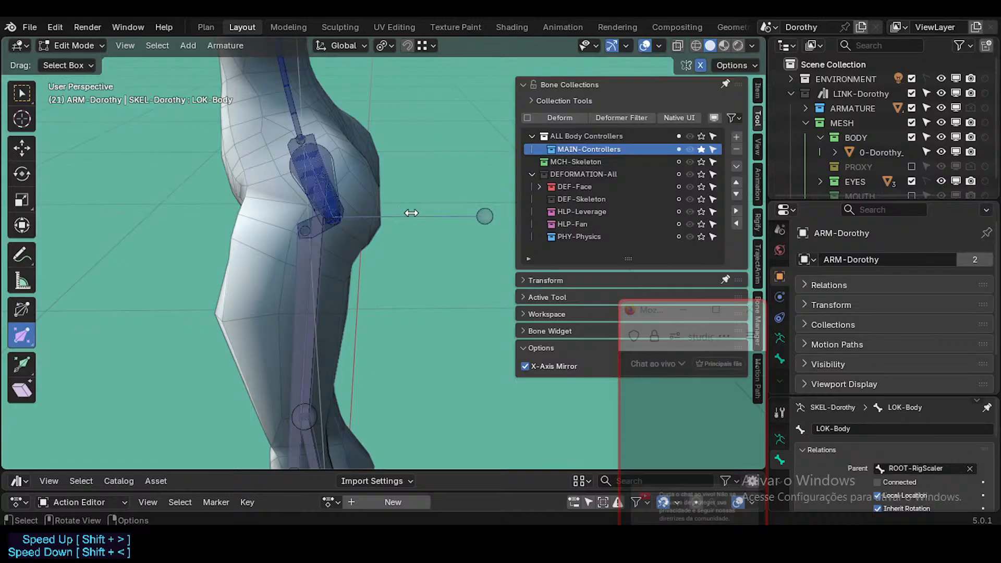
pyautogui.click(409, 214)
pyautogui.hotkey('shift', 'alt', 'b')
pyautogui.click(386, 210)
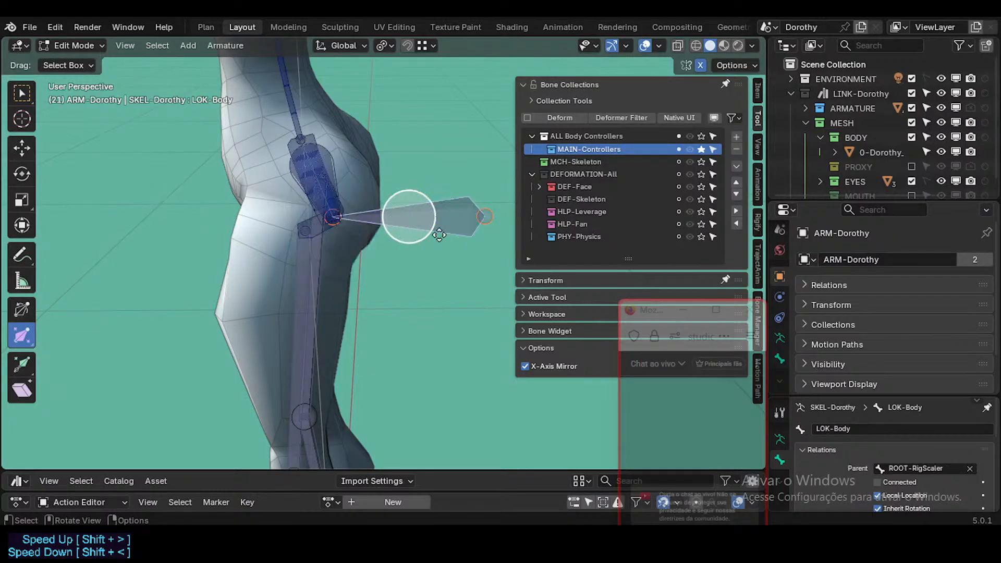
pyautogui.moveTo(387, 210); pyautogui.dragTo(423, 244, button='middle')
pyautogui.press('r')
pyautogui.rightClick(447, 213)
pyautogui.scroll(-2, 447, 213)
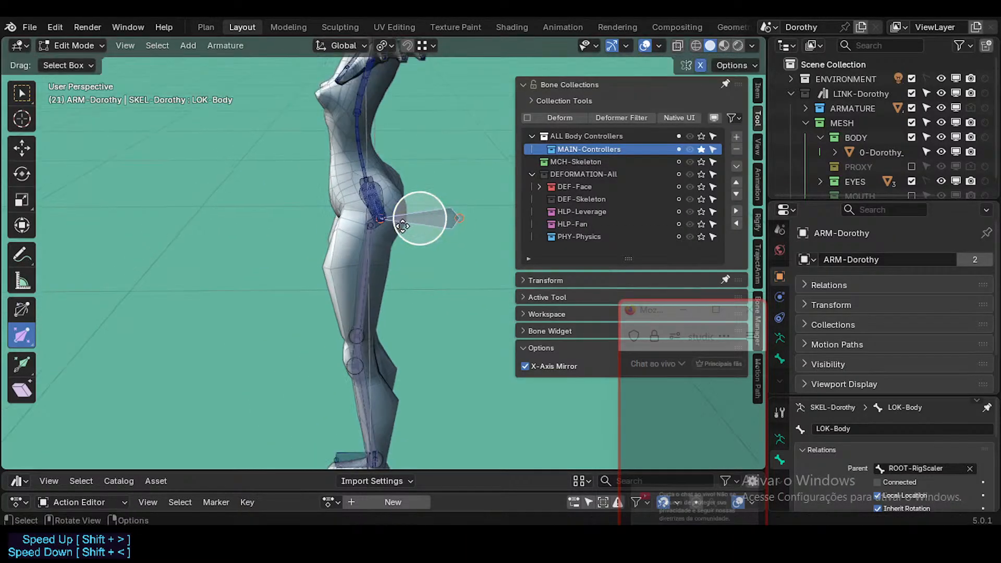
pyautogui.moveTo(271, 229); pyautogui.dragTo(327, 250, button='middle')
pyautogui.scroll(-2, 326, 256)
pyautogui.hotkey('ctrl', 's')
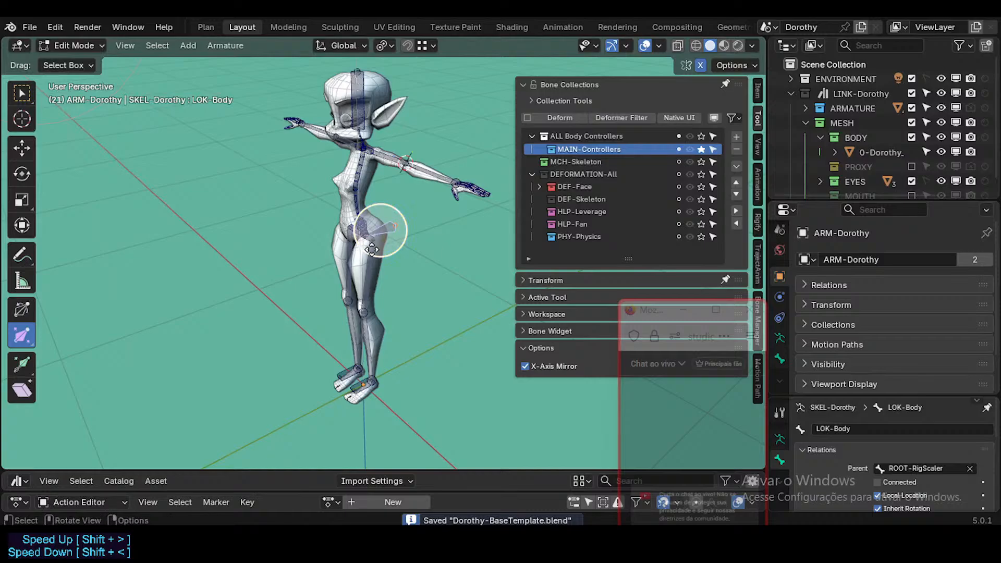
# Step: Switch the armature to Pose Mode and isolate ALL Body Controllers together with MAIN-Controllers, keeping MAIN-Controllers as the active collection
pyautogui.scroll(3, 368, 325)
pyautogui.keyDown('shift'); pyautogui.moveTo(371, 336); pyautogui.dragTo(362, 268, button='middle'); pyautogui.keyUp('shift')
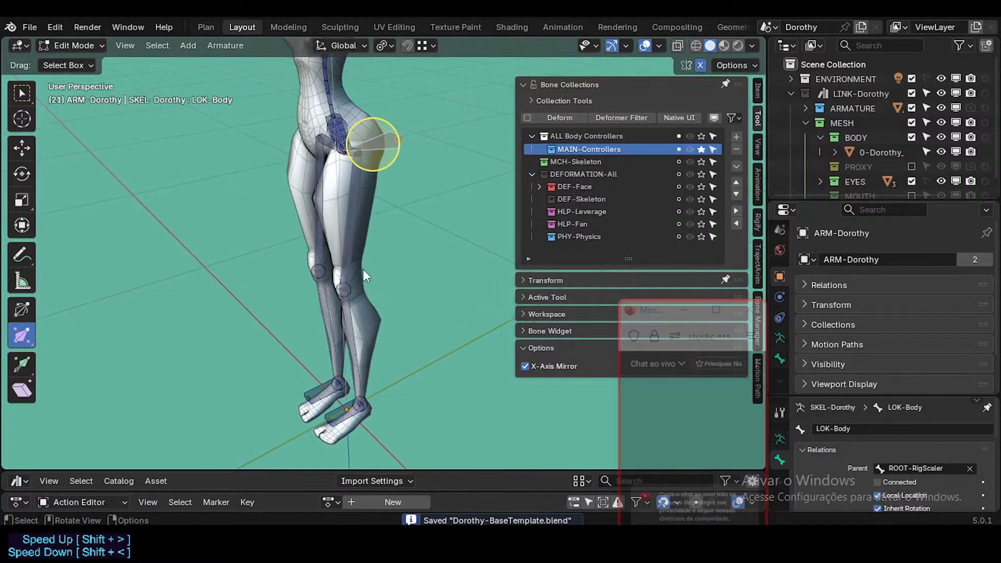
pyautogui.scroll(-2, 362, 266)
pyautogui.hotkey('ctrl', 'Tab')
pyautogui.click(359, 322)
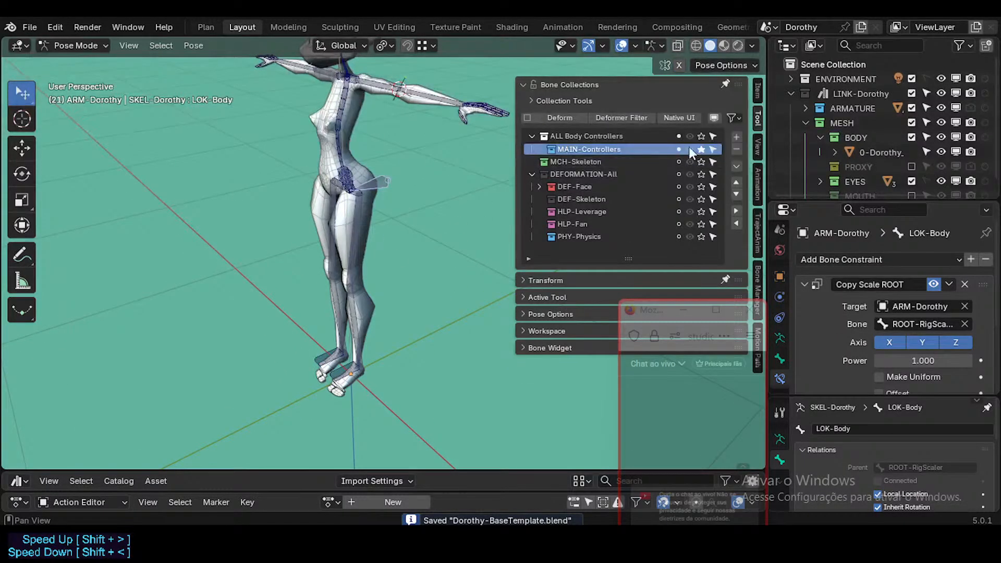
pyautogui.click(630, 136)
pyautogui.click(704, 137)
pyautogui.click(704, 137)
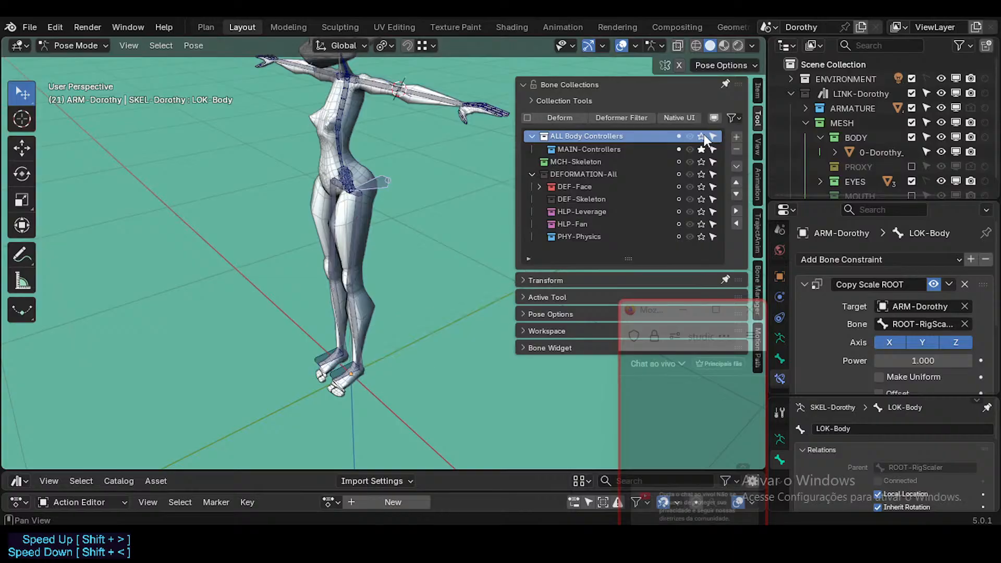
pyautogui.click(704, 137)
pyautogui.keyDown('shift'); pyautogui.moveTo(416, 143); pyautogui.dragTo(348, 193, button='middle'); pyautogui.keyUp('shift')
pyautogui.scroll(-3, 330, 319)
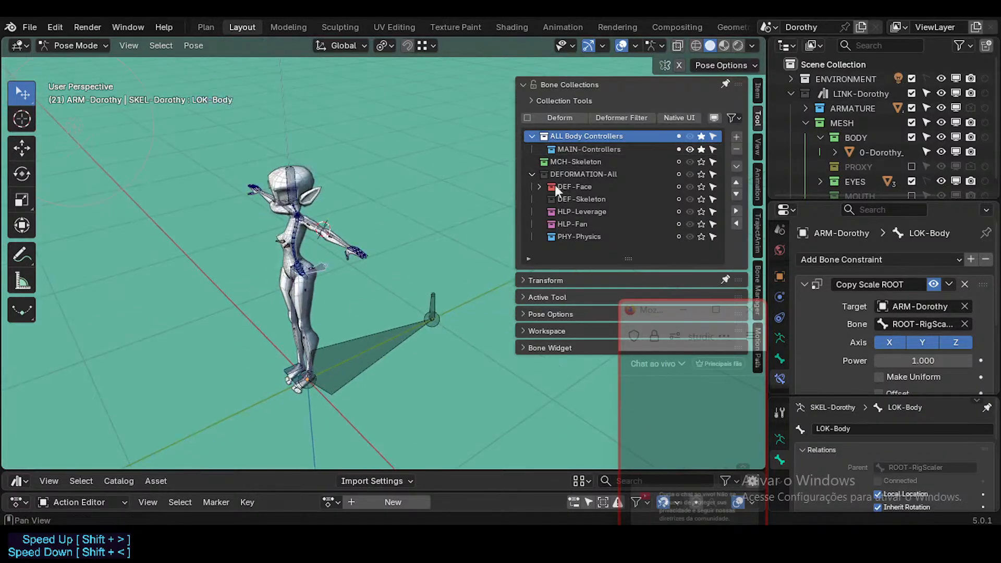
pyautogui.click(607, 150)
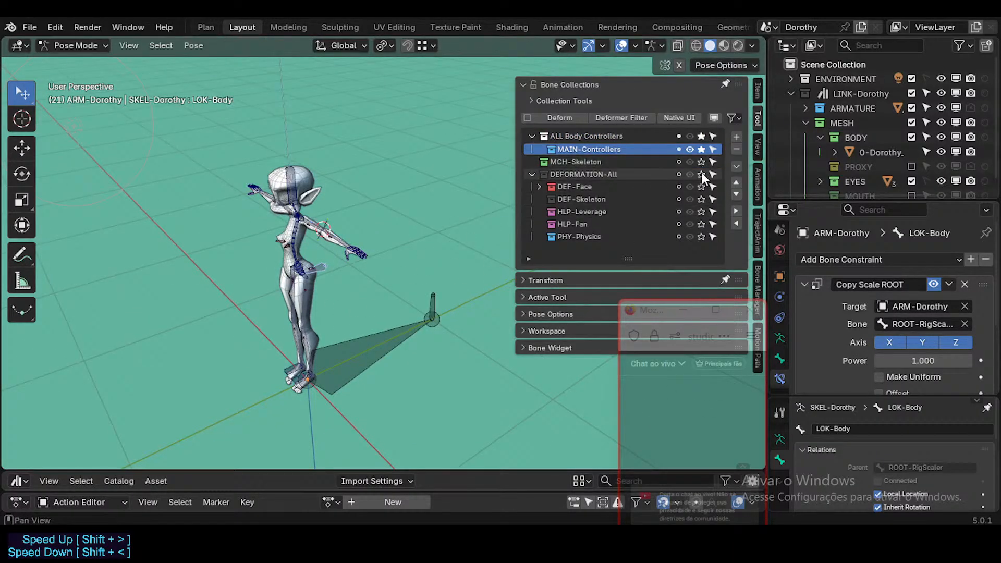
# Step: Try moving the two chest physics bones to the PHY-Physics collection, and undo the move
pyautogui.scroll(3, 333, 335)
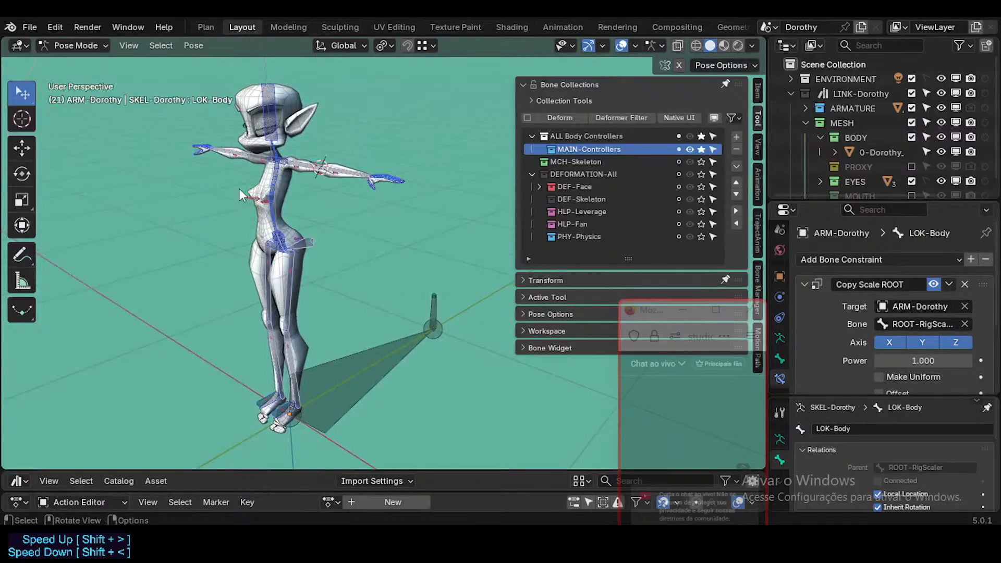
pyautogui.scroll(5, 238, 209)
pyautogui.click(272, 261)
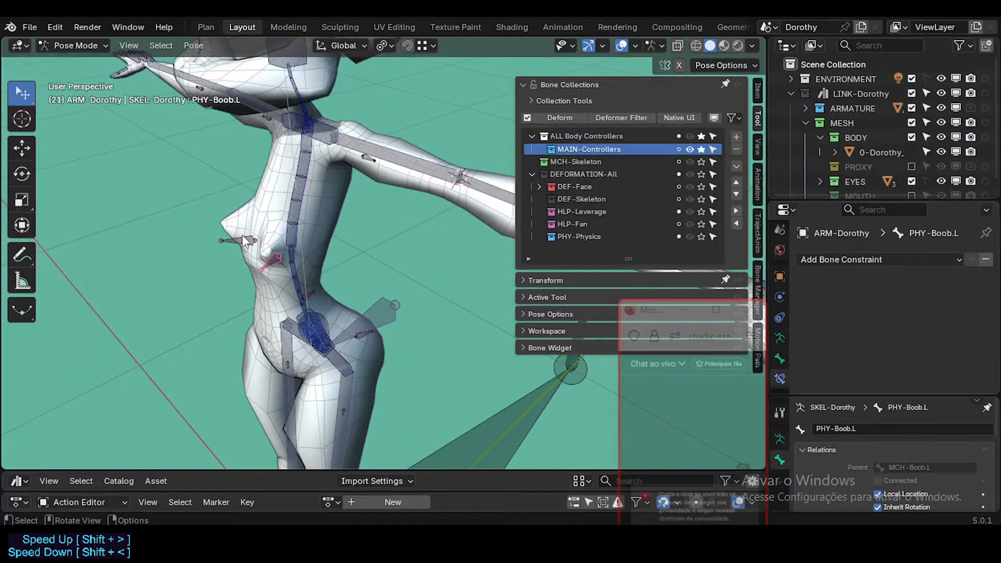
pyautogui.click(253, 251)
pyautogui.press('m')
pyautogui.click(430, 343)
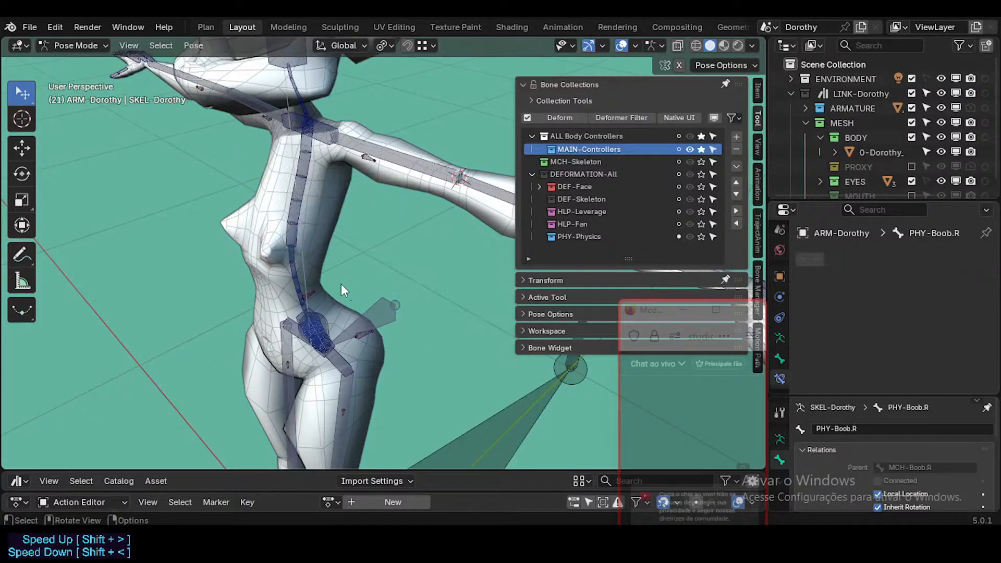
pyautogui.scroll(-3, 334, 266)
pyautogui.hotkey('ctrl', 'z')
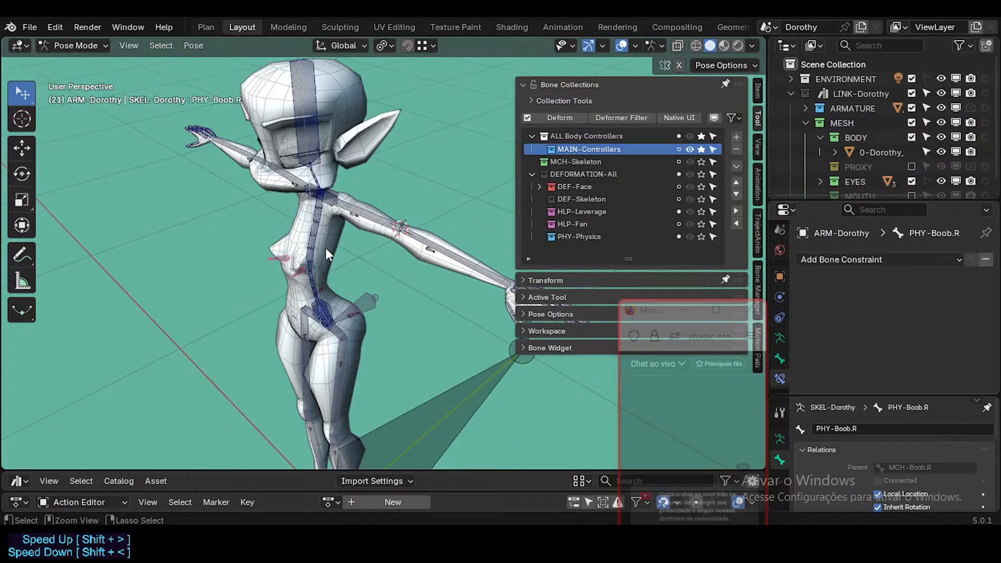
# Step: Select all bones grouped by the colour of PHY4-UpperArm.L and add the chest physics bones to the selection
pyautogui.click(354, 219)
pyautogui.hotkey('shift', 'g')
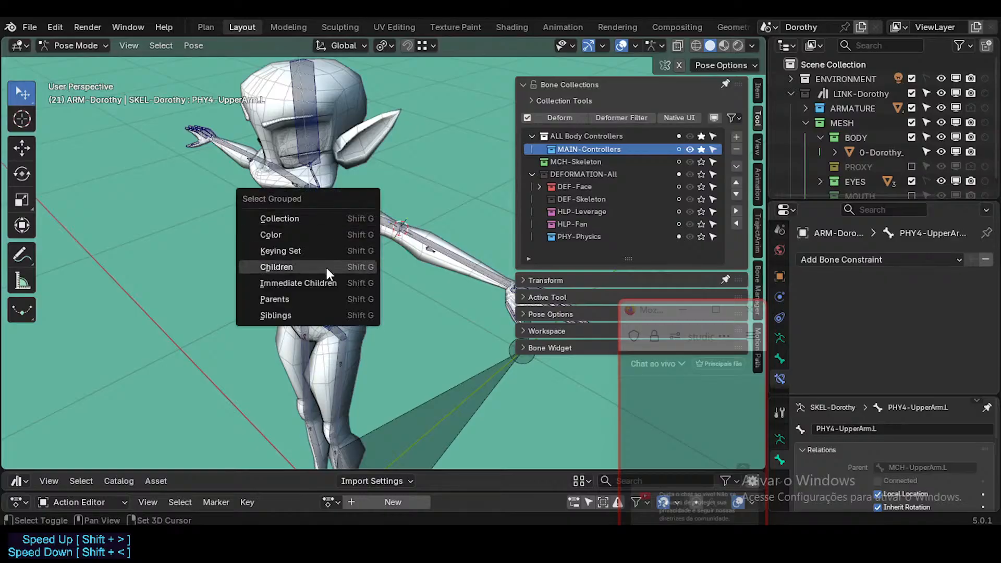
pyautogui.click(324, 233)
pyautogui.scroll(2, 316, 240)
pyautogui.scroll(2, 316, 240)
pyautogui.keyDown('shift'); pyautogui.click(268, 273); pyautogui.keyUp('shift')
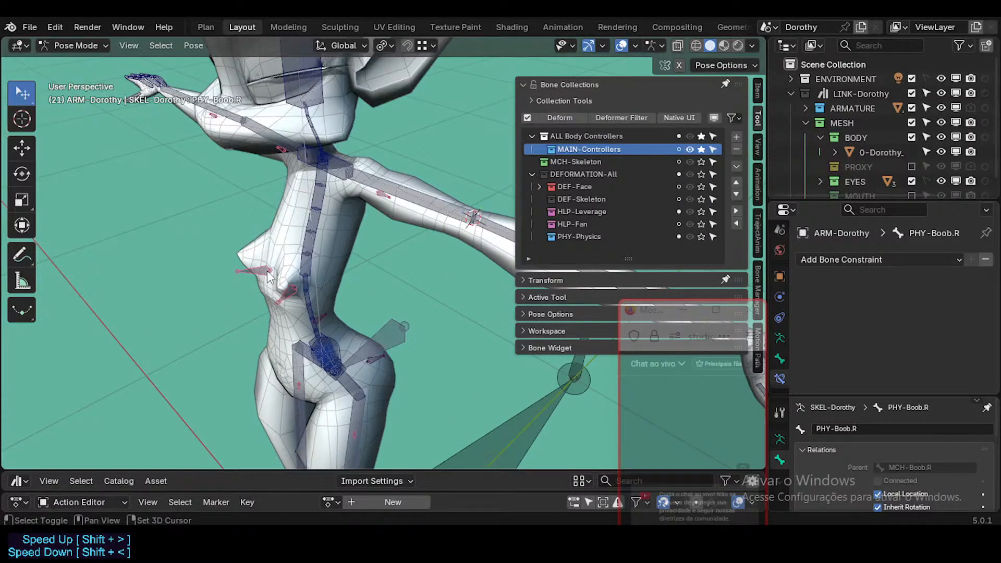
pyautogui.scroll(-4, 267, 276)
pyautogui.scroll(3, 295, 298)
pyautogui.moveTo(337, 327); pyautogui.dragTo(320, 308, button='middle')
pyautogui.press('g')
pyautogui.rightClick(315, 309)
pyautogui.scroll(2, 317, 312)
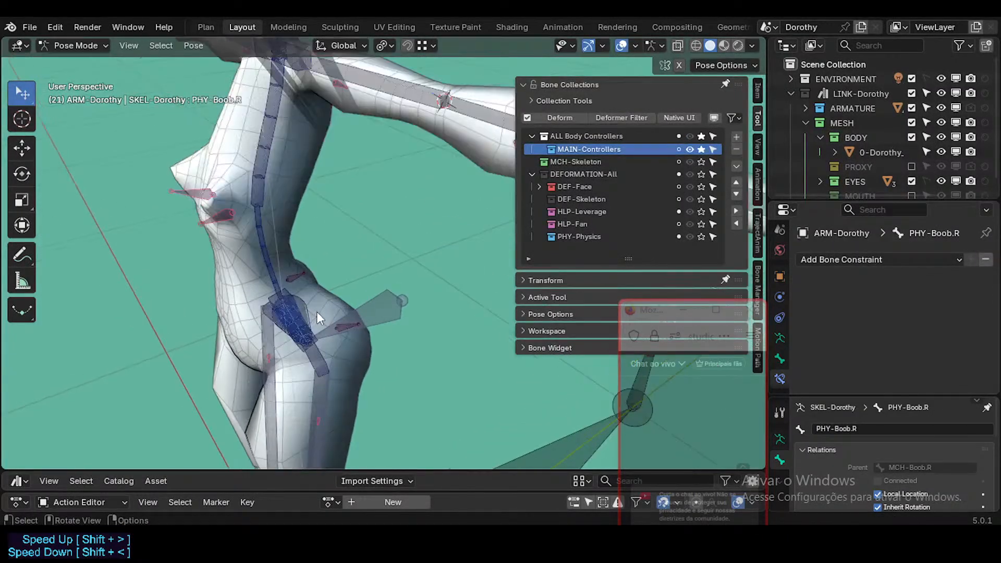
# Step: Extend the selection to bones with the colour of PHY-Gluteus.L and move them all to the PHY-Physics collection
pyautogui.click(350, 329)
pyautogui.hotkey('shift', 'g')
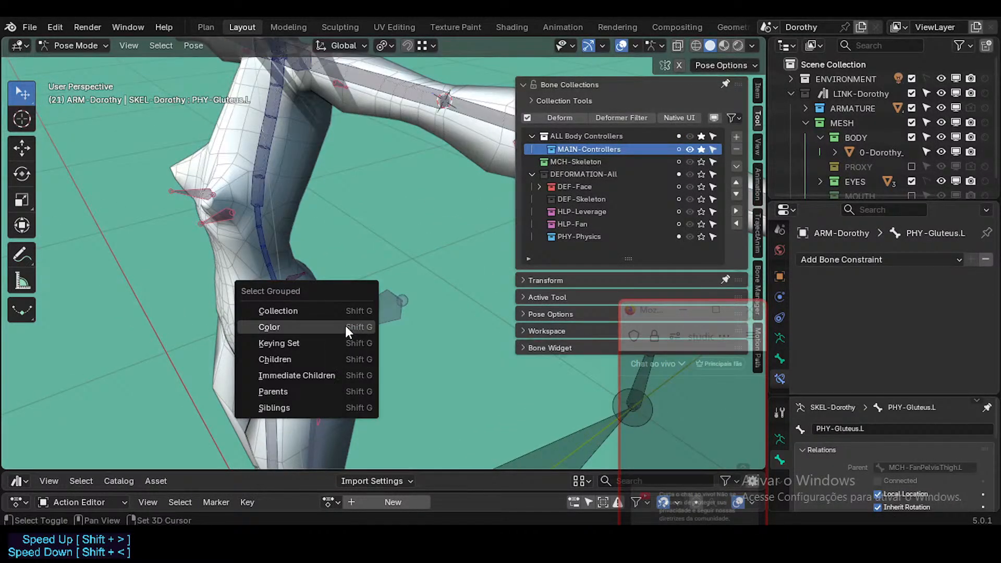
pyautogui.click(345, 326)
pyautogui.click(137, 418)
pyautogui.scroll(-6, 308, 324)
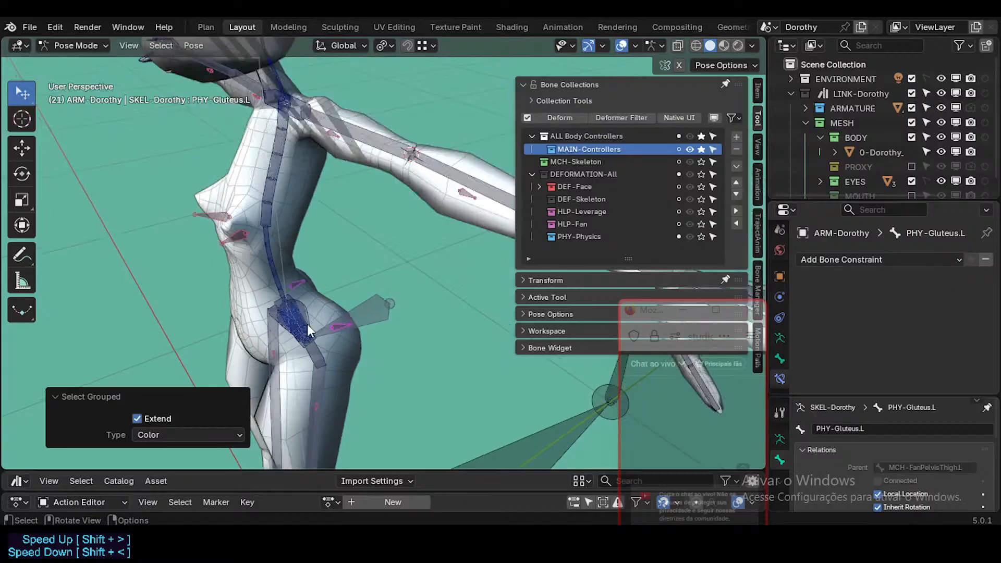
pyautogui.press('m')
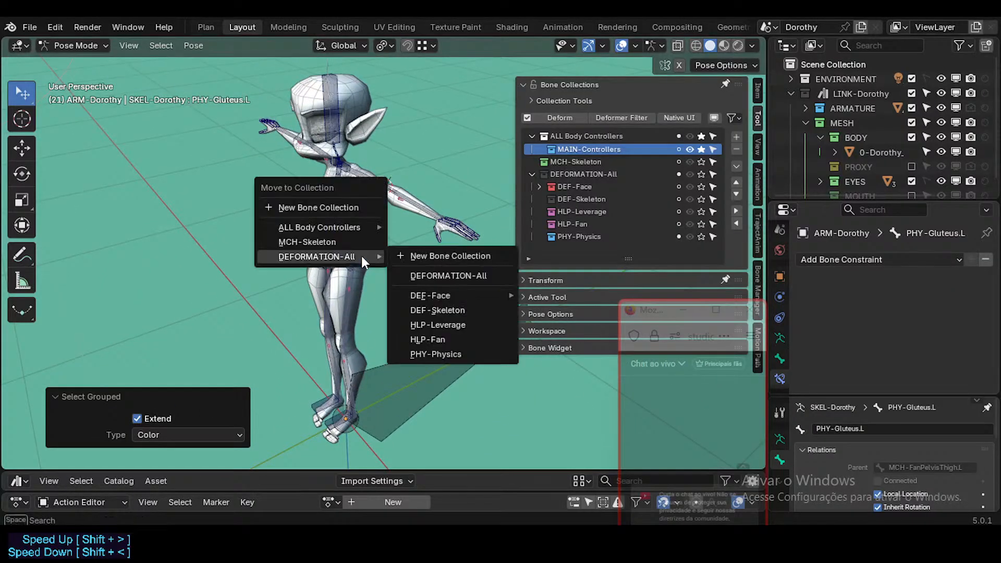
pyautogui.click(436, 354)
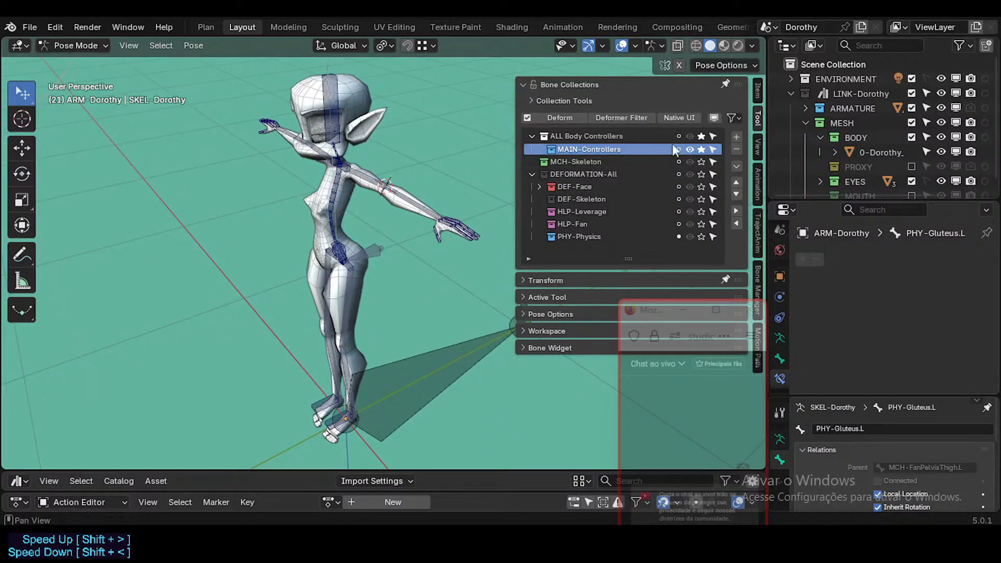
# Step: Isolate ALL Body Controllers and move all of its bones to the MAIN-Controllers collection
pyautogui.click(699, 136)
pyautogui.click(700, 136)
pyautogui.click(701, 136)
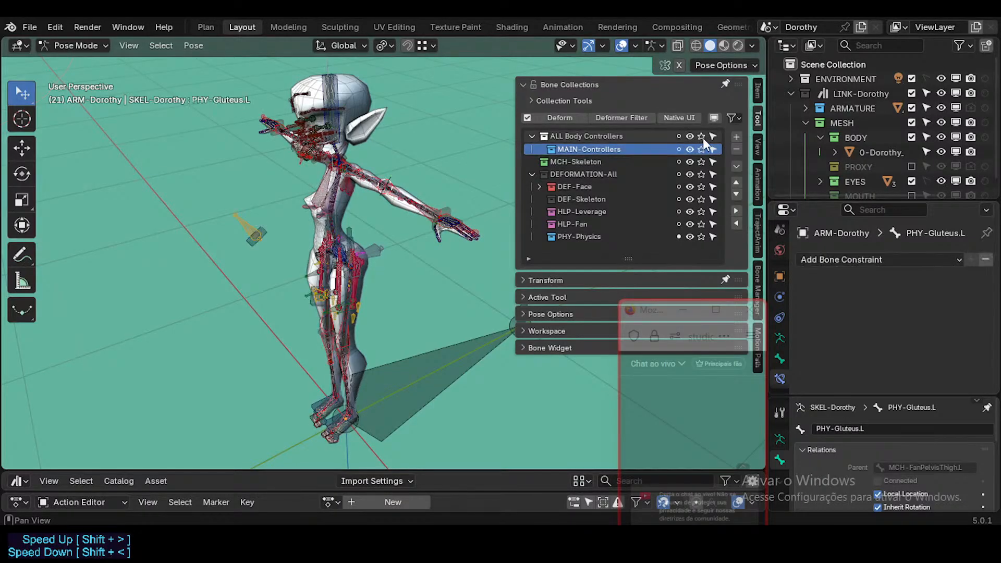
pyautogui.click(701, 149)
pyautogui.click(702, 149)
pyautogui.click(701, 149)
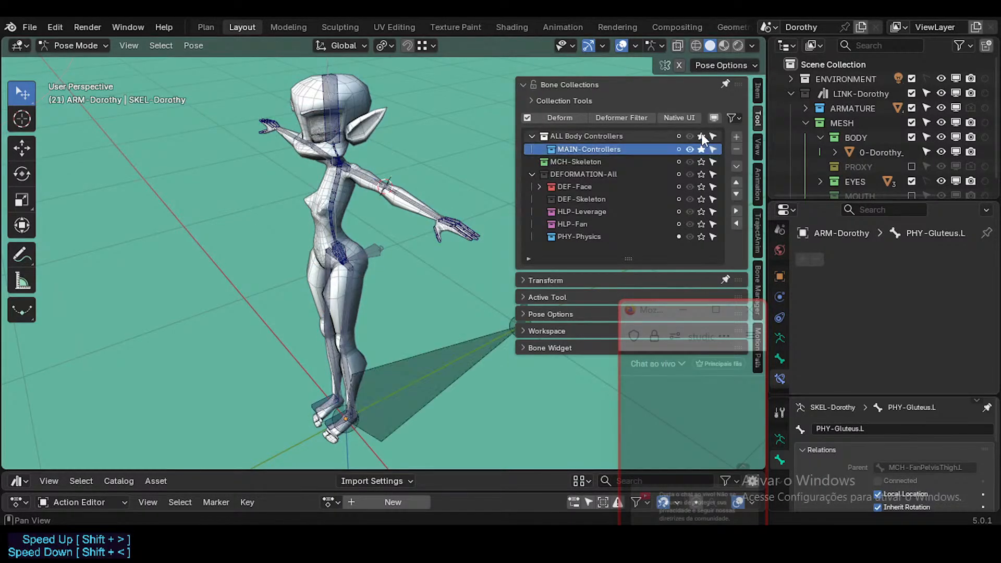
pyautogui.press('a')
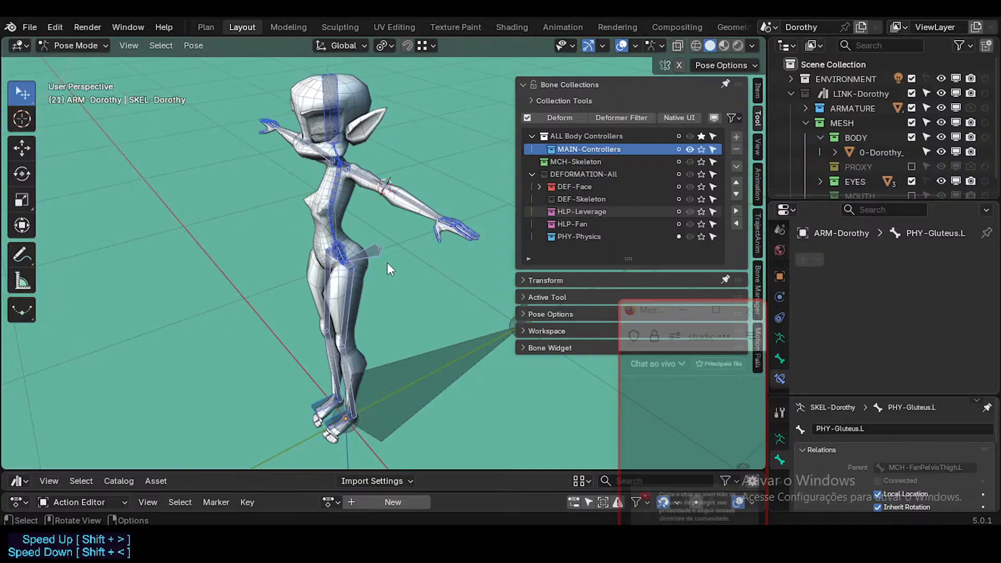
pyautogui.press('m')
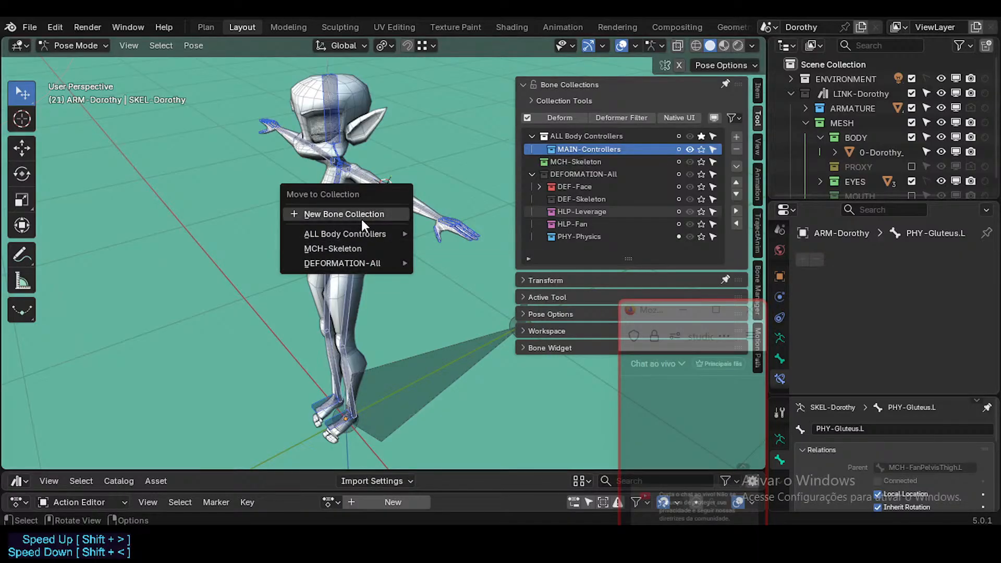
pyautogui.moveTo(355, 235)
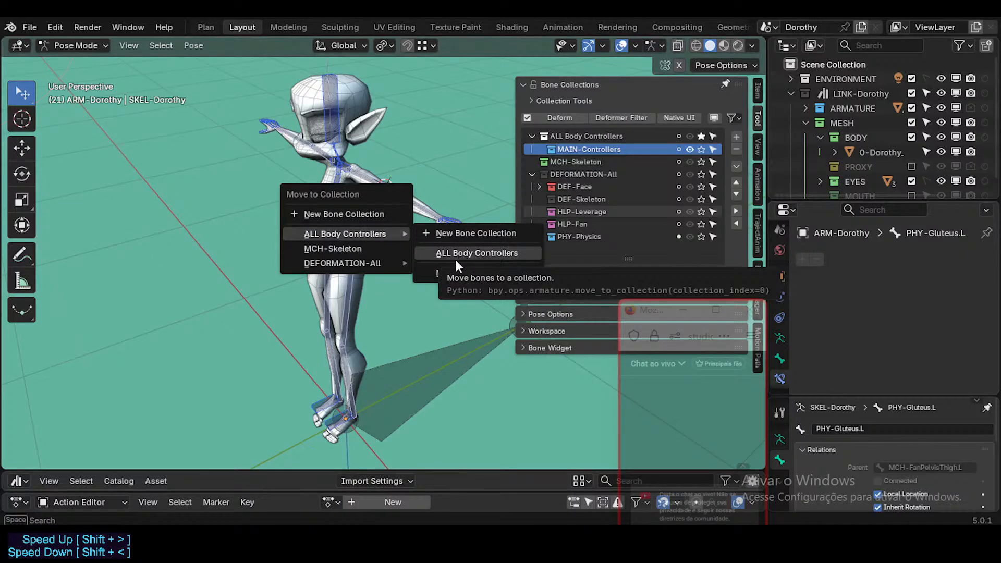
pyautogui.click(438, 274)
# Step: Delete the ALL Body Controllers collection and isolate MAIN-Controllers
pyautogui.click(644, 134)
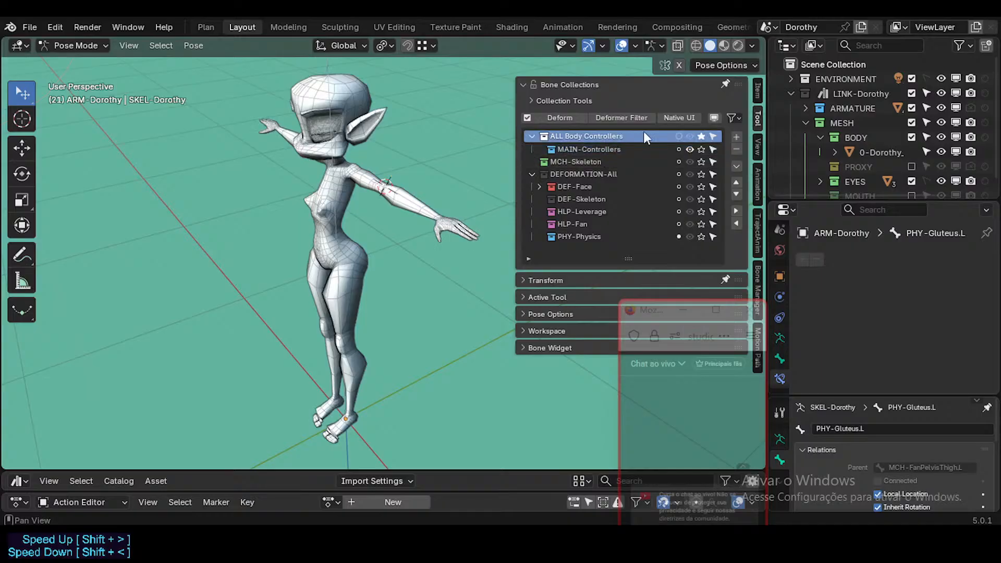
pyautogui.click(736, 149)
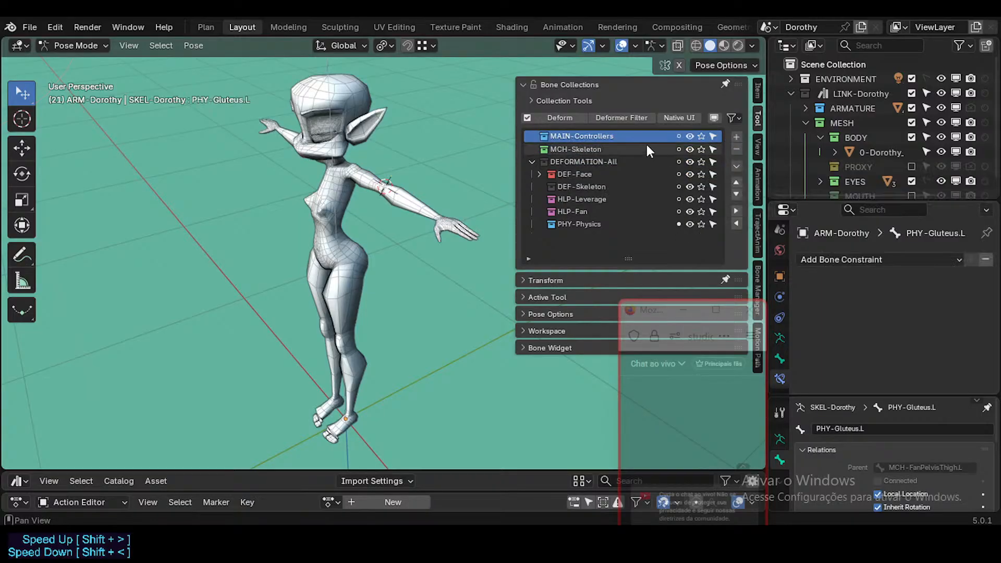
pyautogui.click(701, 135)
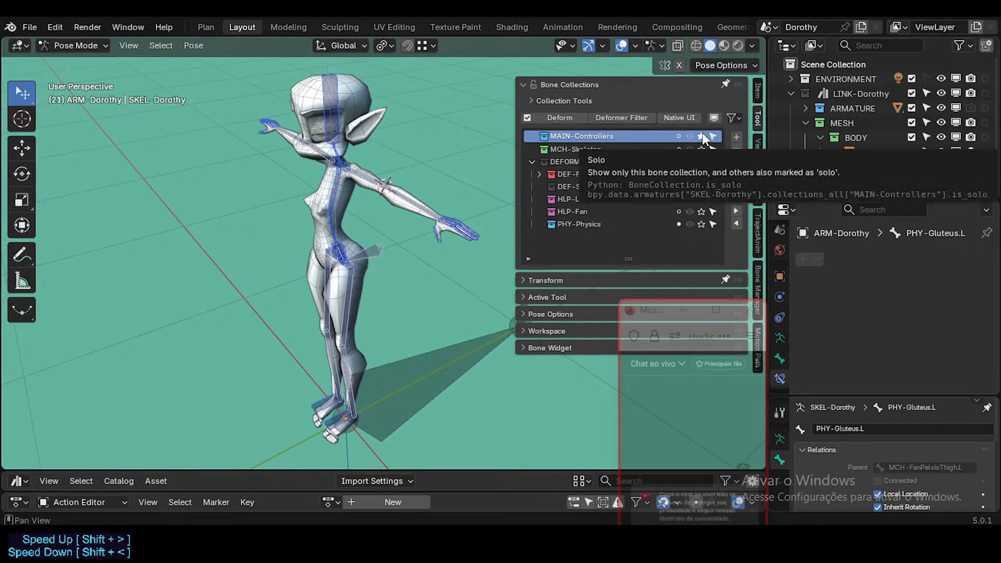
# Step: Test-move the ROOT-RigScaler bone with MAIN-Controllers isolated and again with MCH-Skeleton toggled in, cancelling each move
pyautogui.click(409, 391)
pyautogui.press('g')
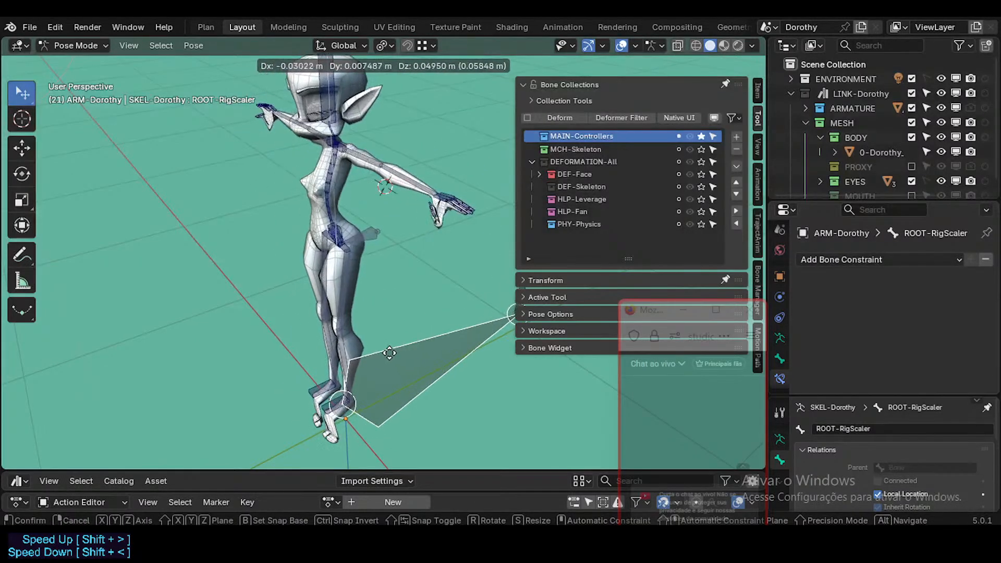
pyautogui.rightClick(380, 335)
pyautogui.click(702, 149)
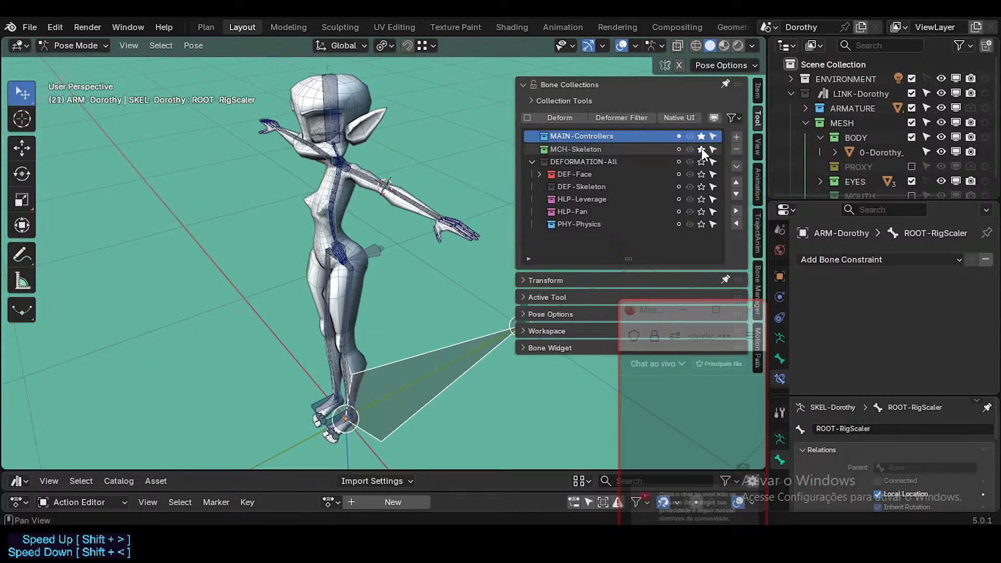
pyautogui.click(701, 149)
pyautogui.click(701, 149)
pyautogui.press('g')
pyautogui.rightClick(400, 209)
# Step: Make MCH-Skeleton the active collection, compare its bones with MAIN-Controllers, select the CTL-Chest bone and save the file
pyautogui.click(573, 150)
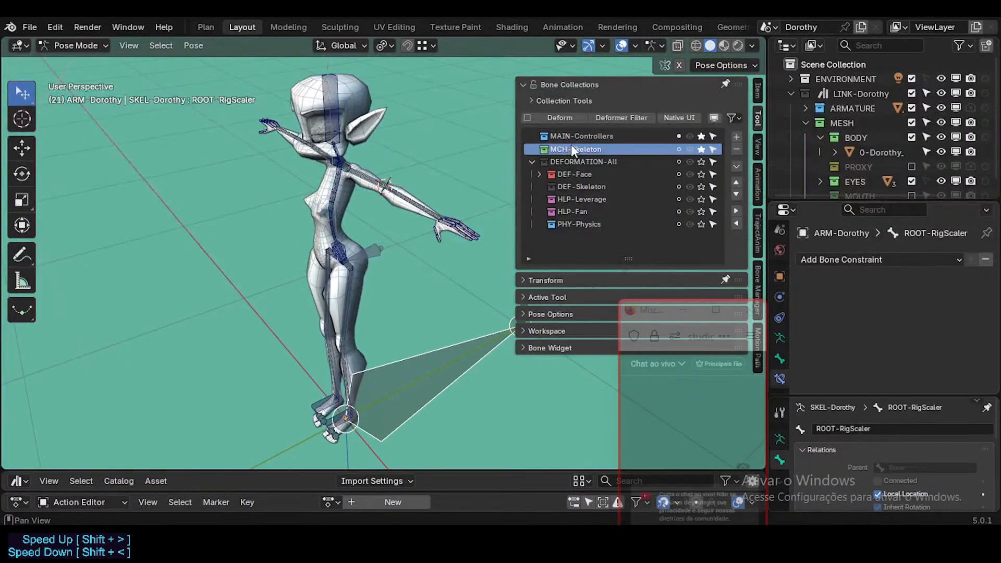
pyautogui.click(701, 149)
pyautogui.scroll(5, 318, 213)
pyautogui.moveTo(254, 296); pyautogui.dragTo(323, 245, button='middle')
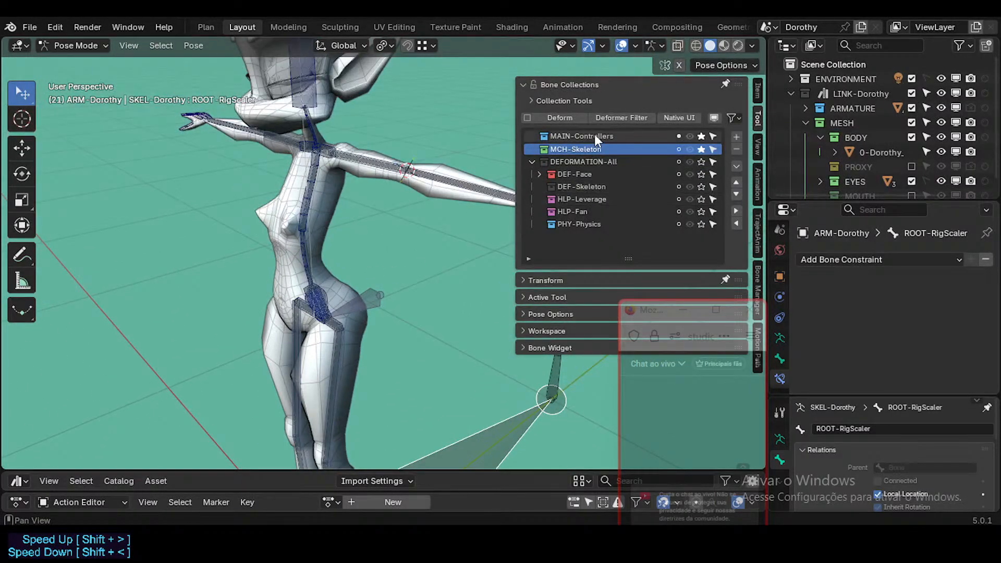
pyautogui.click(701, 150)
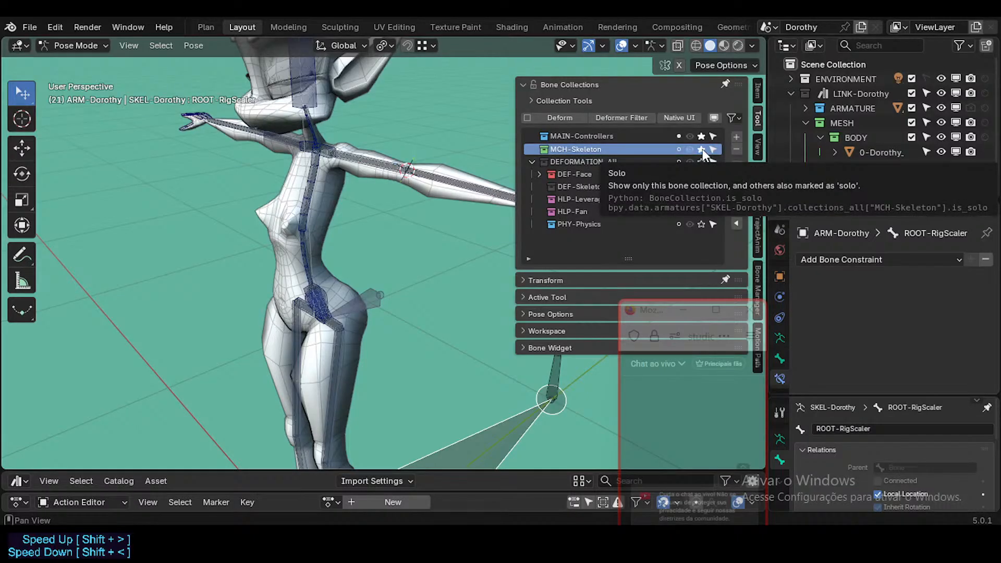
pyautogui.scroll(5, 321, 218)
pyautogui.click(279, 203)
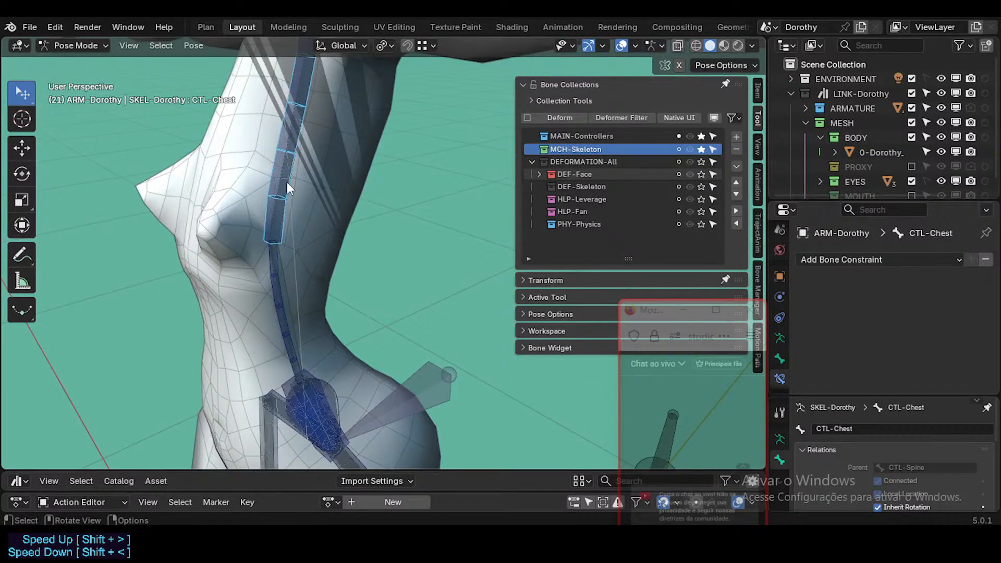
pyautogui.scroll(-3, 349, 358)
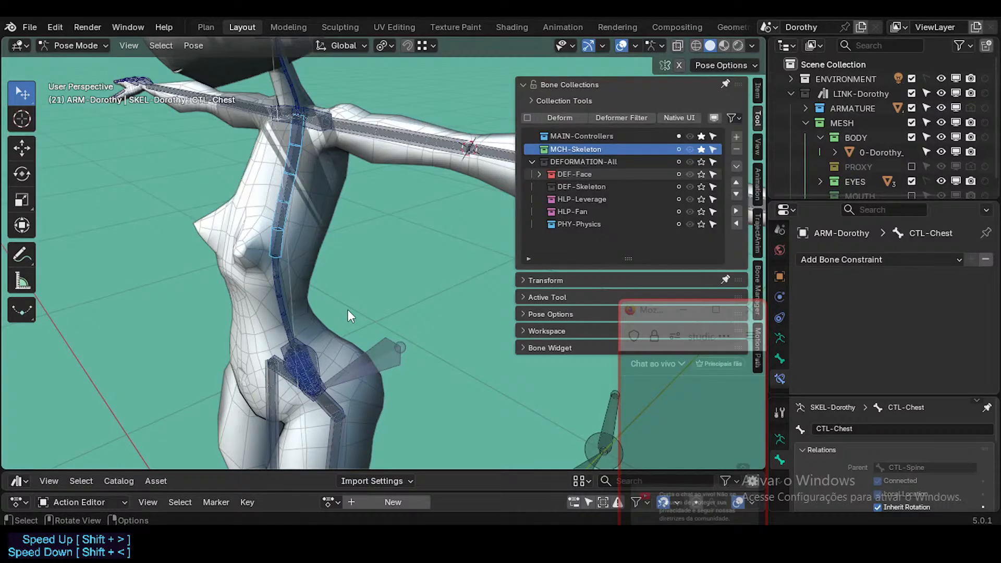
pyautogui.scroll(-4, 347, 309)
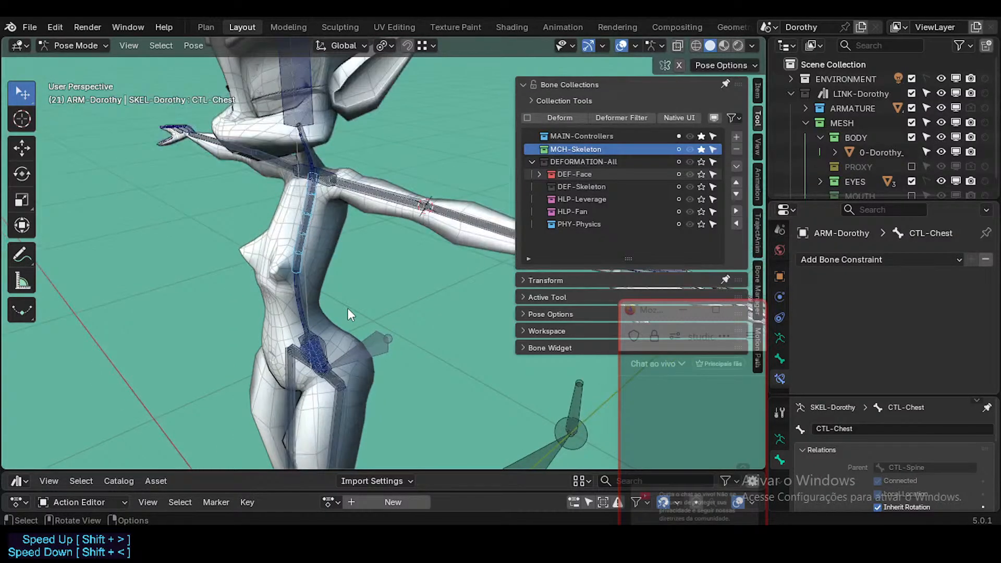
pyautogui.hotkey('ctrl', 's')
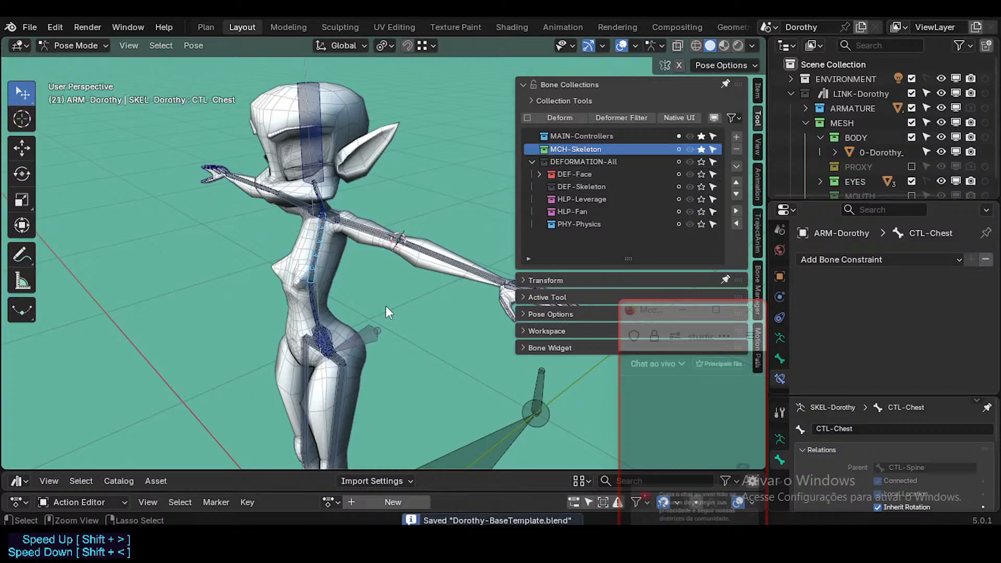
# Step: Rename the MCH-Skeleton bone collection to TGT-Skeleton
pyautogui.doubleClick(563, 151)
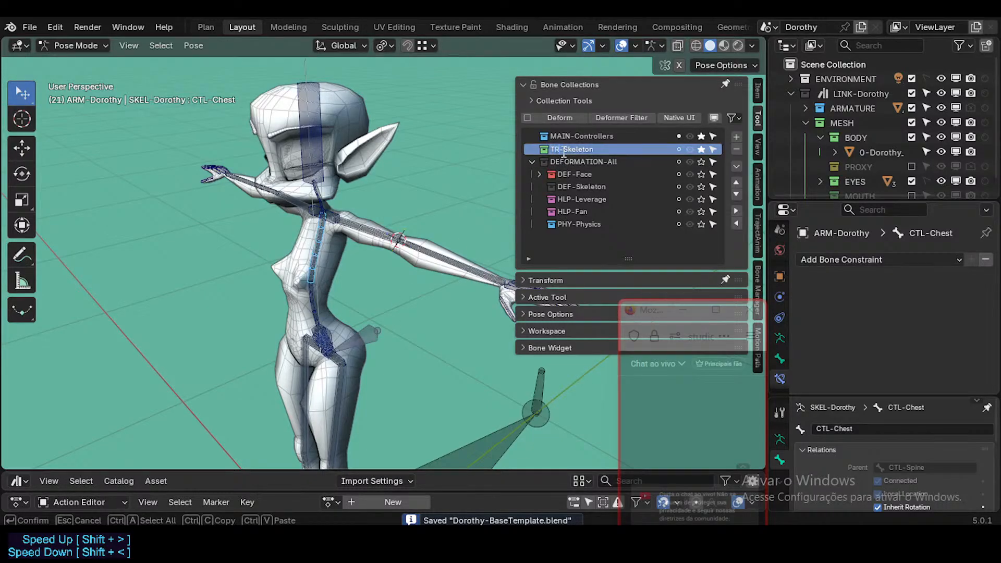
pyautogui.write('TGT')
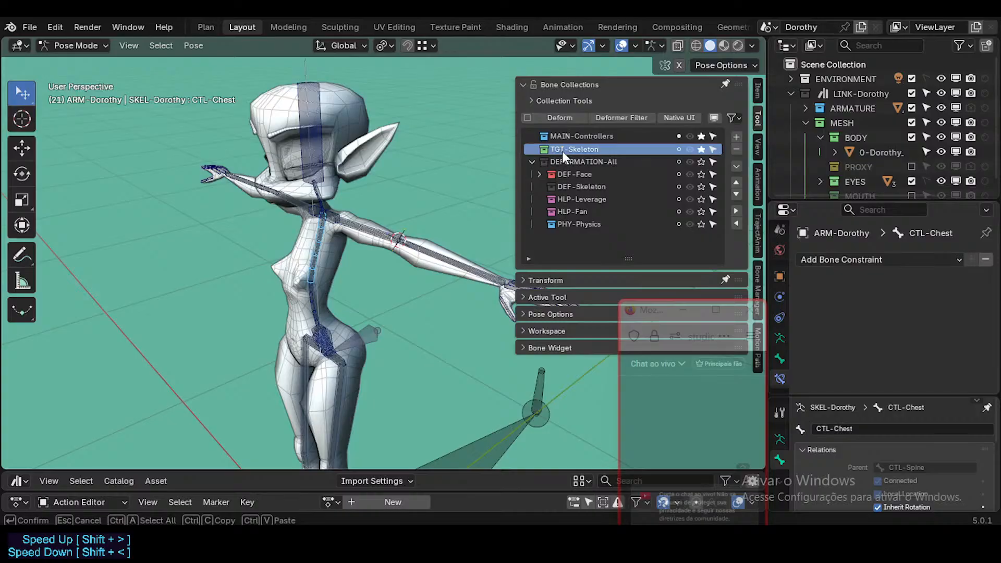
pyautogui.press('Return')
pyautogui.doubleClick(581, 151)
pyautogui.press('Return')
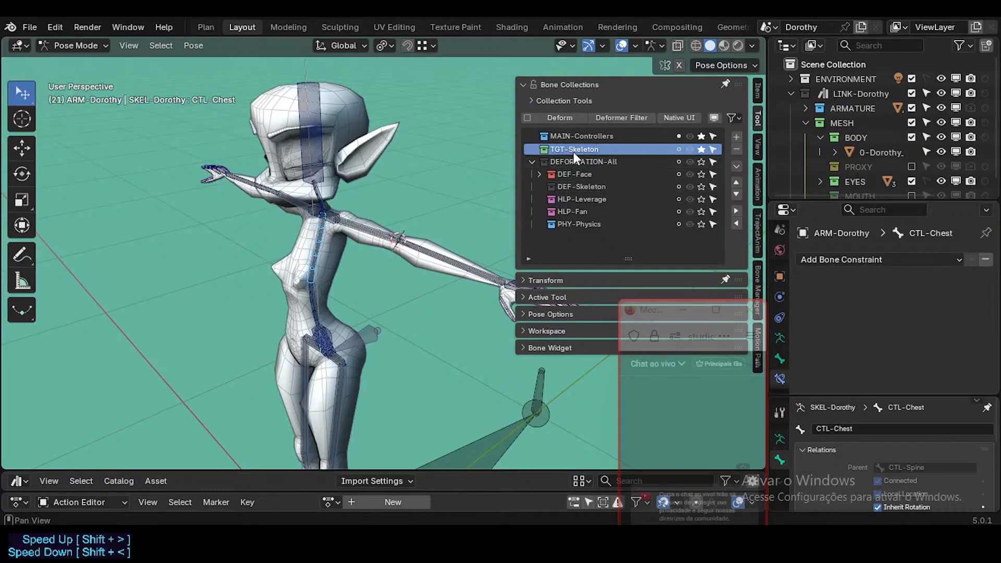
# Step: Delete the parent collection DEFORMATION-All and isolate DEF-Face with its child collections expanded
pyautogui.click(691, 160)
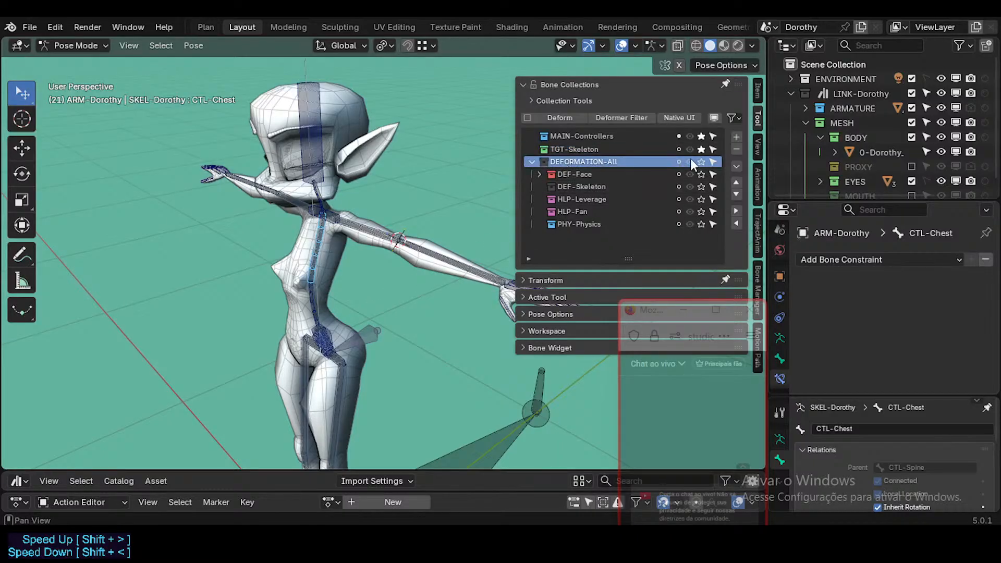
pyautogui.click(736, 149)
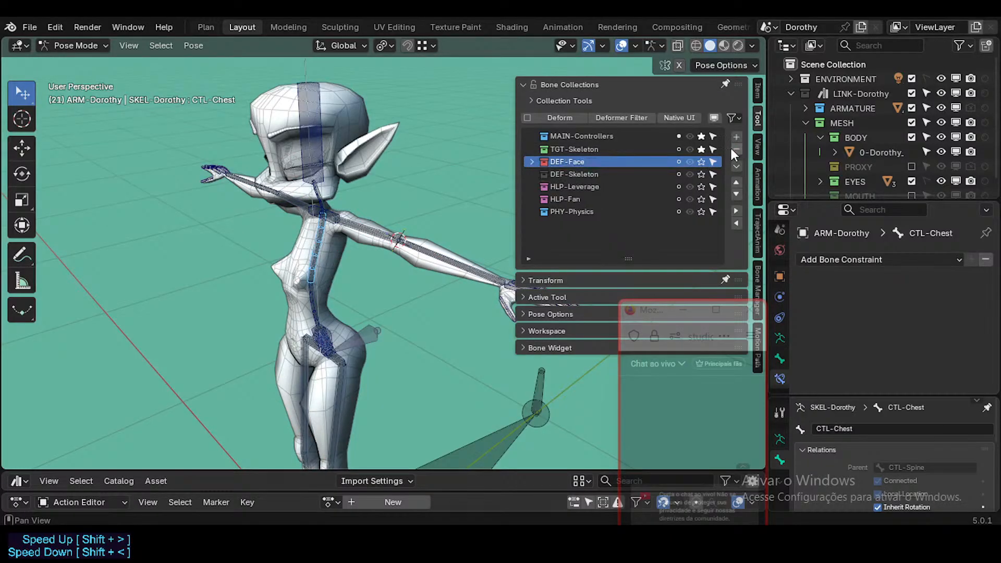
pyautogui.click(701, 150)
pyautogui.click(701, 161)
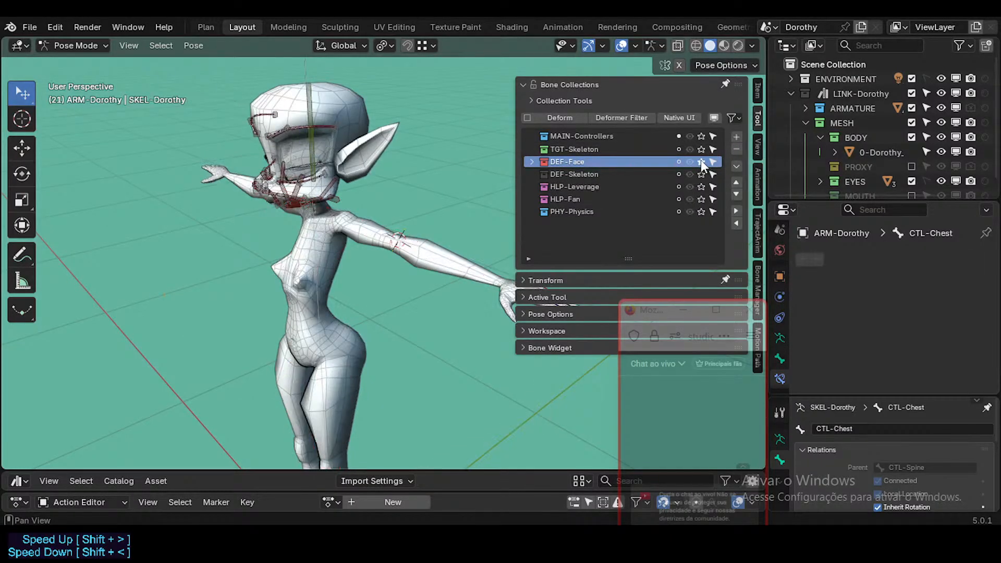
pyautogui.click(532, 162)
pyautogui.scroll(-1, 658, 174)
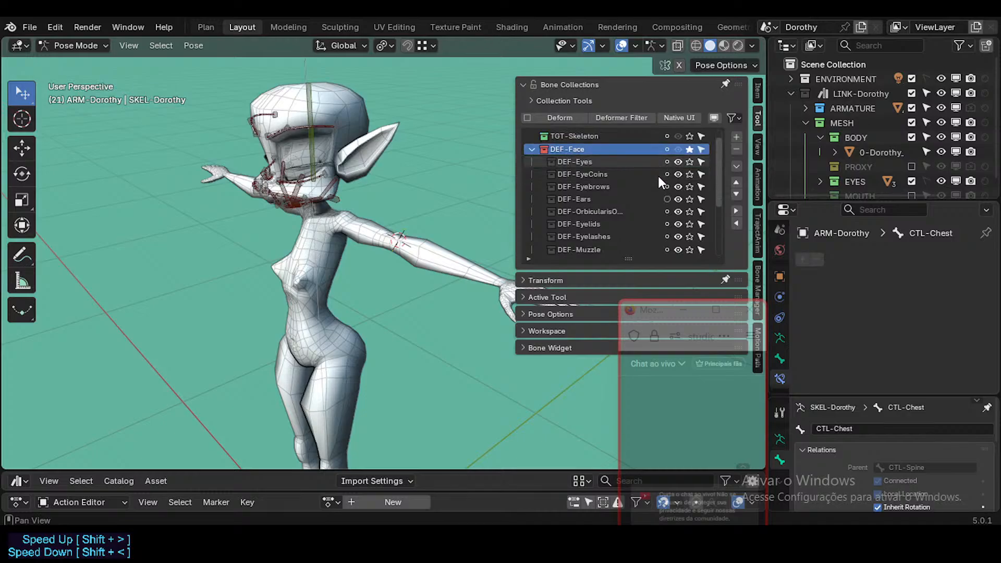
# Step: Try box-selecting the facial bones around the DEF1a-Head bone in Pose Mode
pyautogui.moveTo(284, 202); pyautogui.dragTo(311, 161, button='middle')
pyautogui.scroll(3, 309, 162)
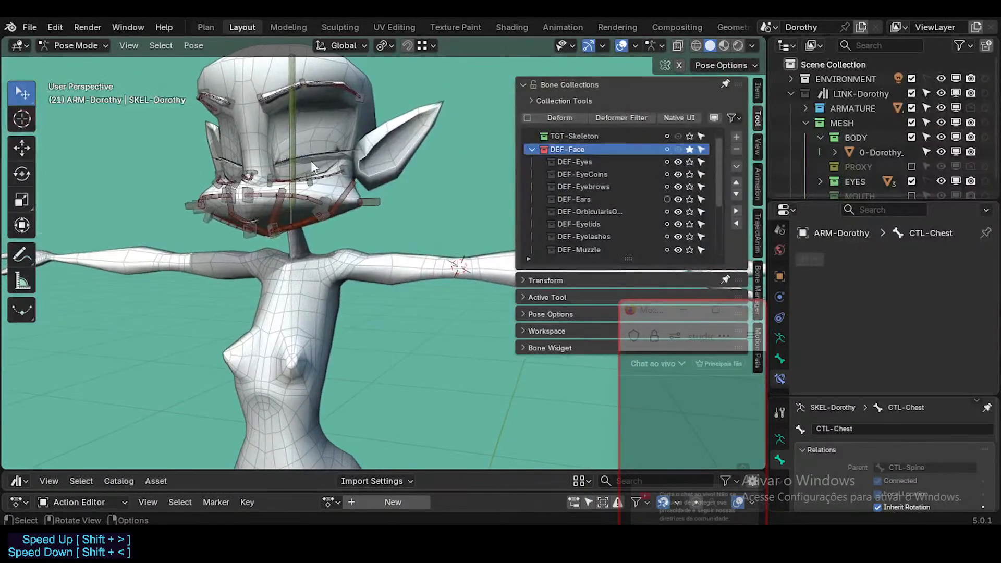
pyautogui.click(286, 116)
pyautogui.moveTo(287, 118); pyautogui.dragTo(253, 236, button='middle')
pyautogui.scroll(-1, 241, 240)
pyautogui.hotkey('alt', 'a')
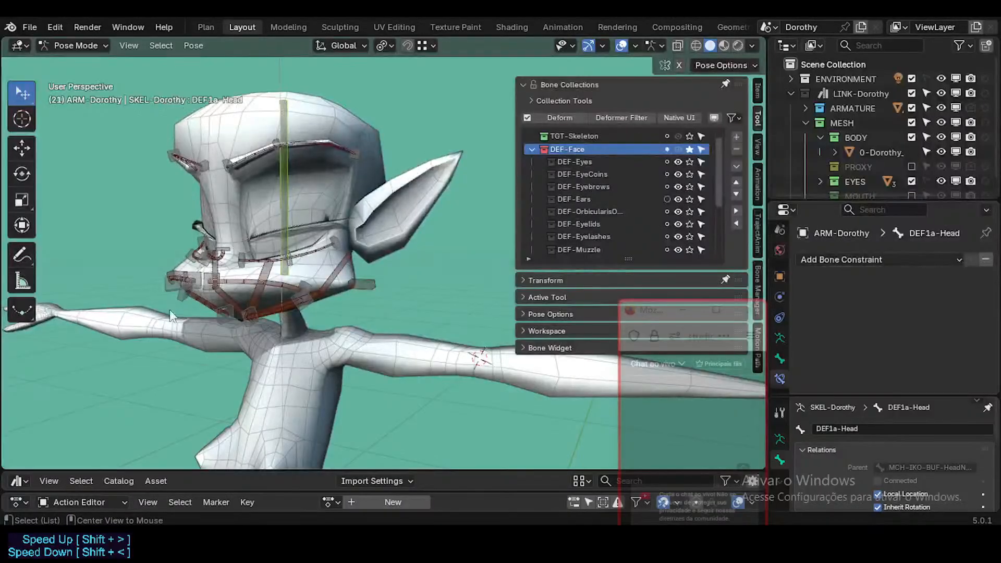
pyautogui.press('b')
pyautogui.moveTo(120, 332); pyautogui.dragTo(267, 114)
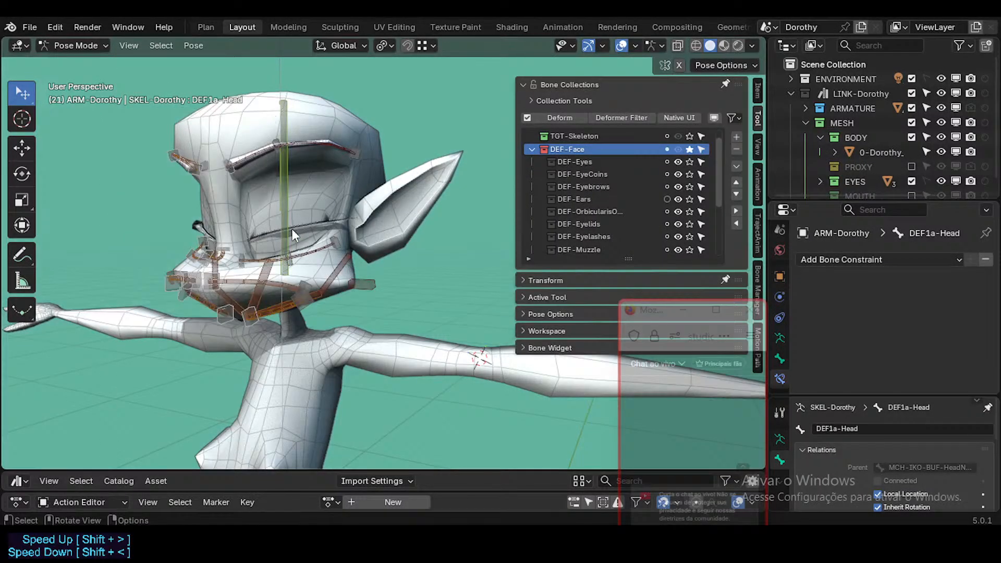
# Step: In Edit Mode, hide the DEF1a-Head bone and delete all other bones displayed from DEF-Face
pyautogui.press('Tab')
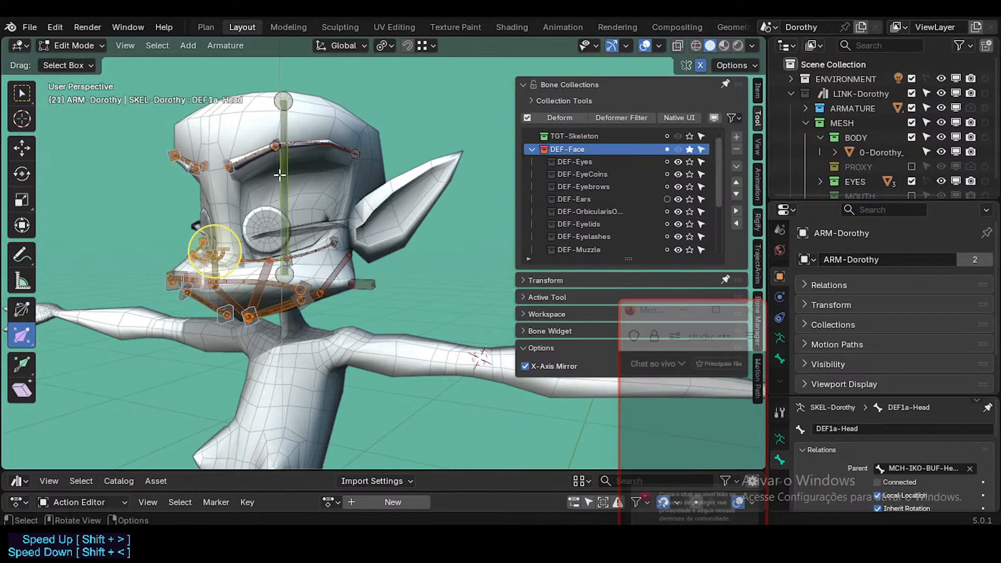
pyautogui.hotkey('alt', 'a')
pyautogui.press('c')
pyautogui.press('h')
pyautogui.press('a')
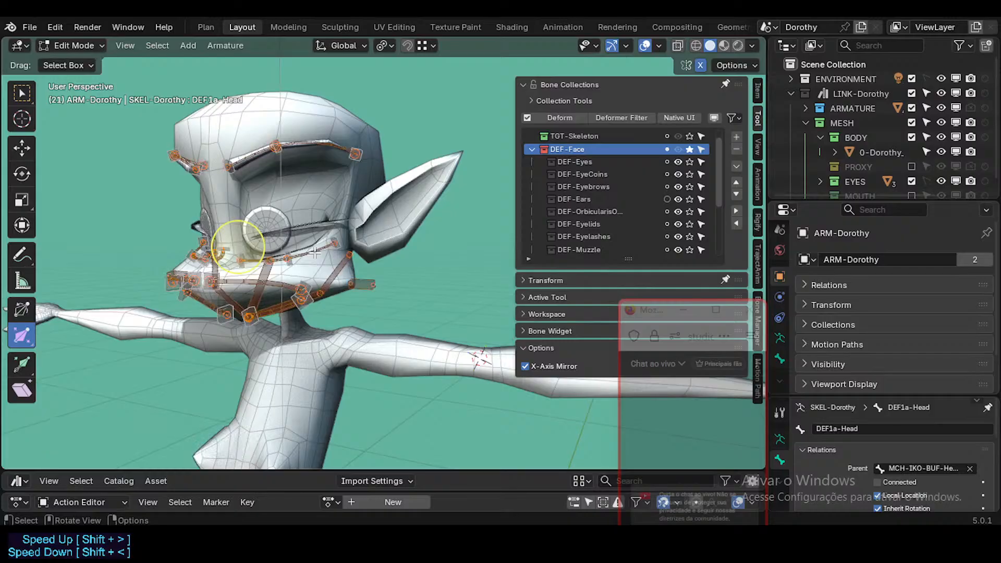
pyautogui.press('x')
pyautogui.click(324, 245)
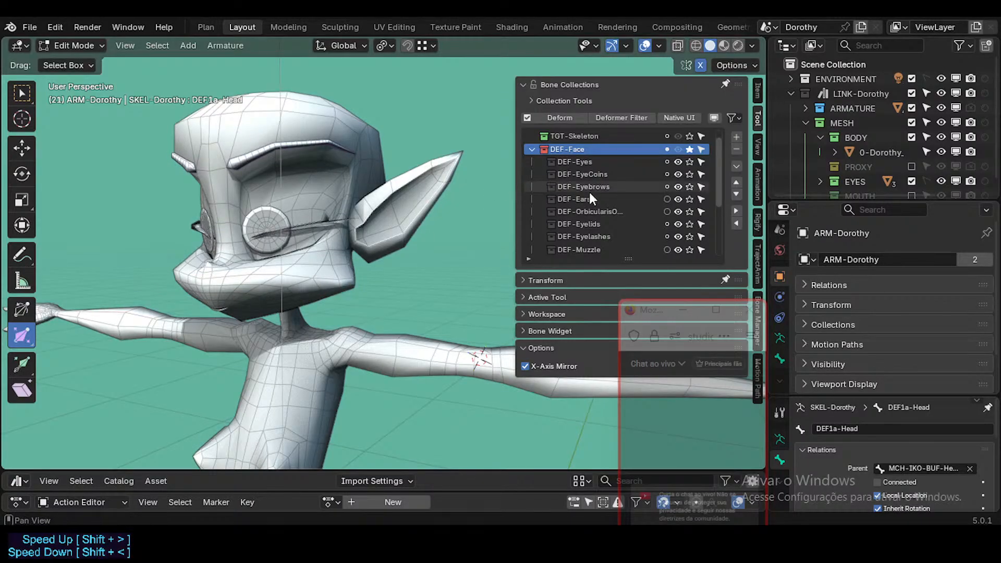
# Step: Toggle the isolation of DEF-Face off and on, and reveal the hidden DEF1a-Head bone
pyautogui.click(690, 150)
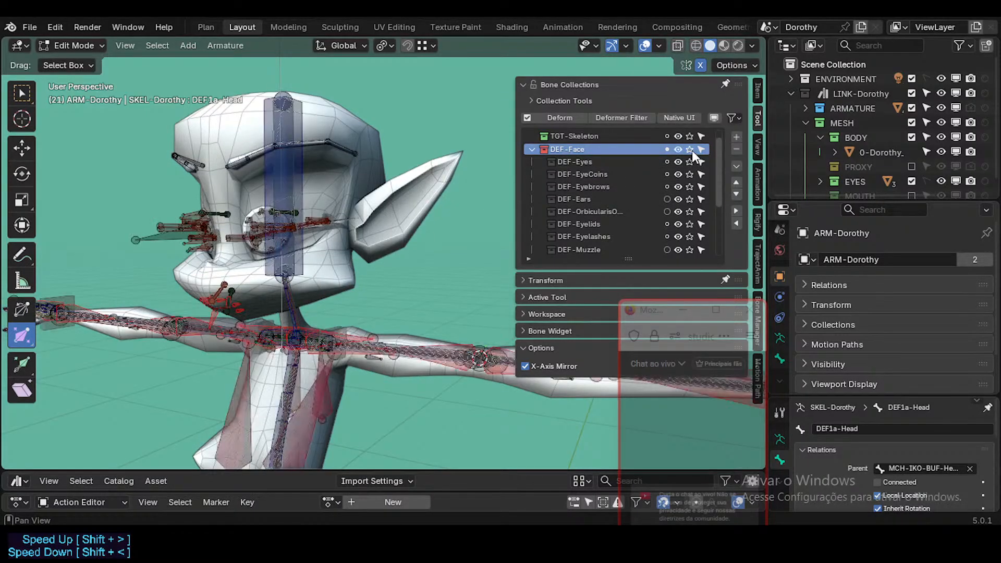
pyautogui.click(690, 149)
pyautogui.hotkey('alt', 'h')
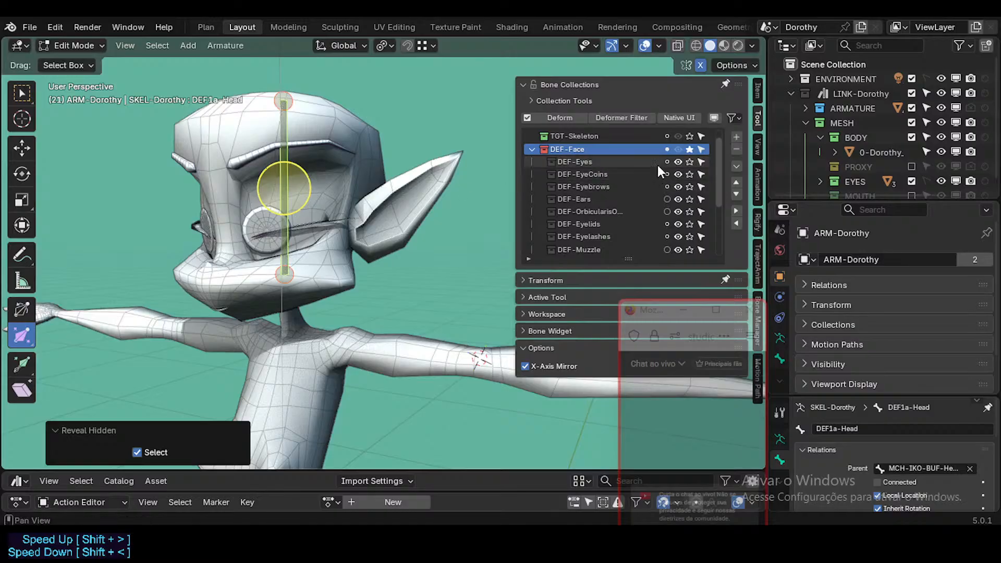
# Step: Isolate the DEF-Eyes and DEF-EyeCoins collections in place of DEF-Face and inspect the bones around the eyes
pyautogui.click(688, 149)
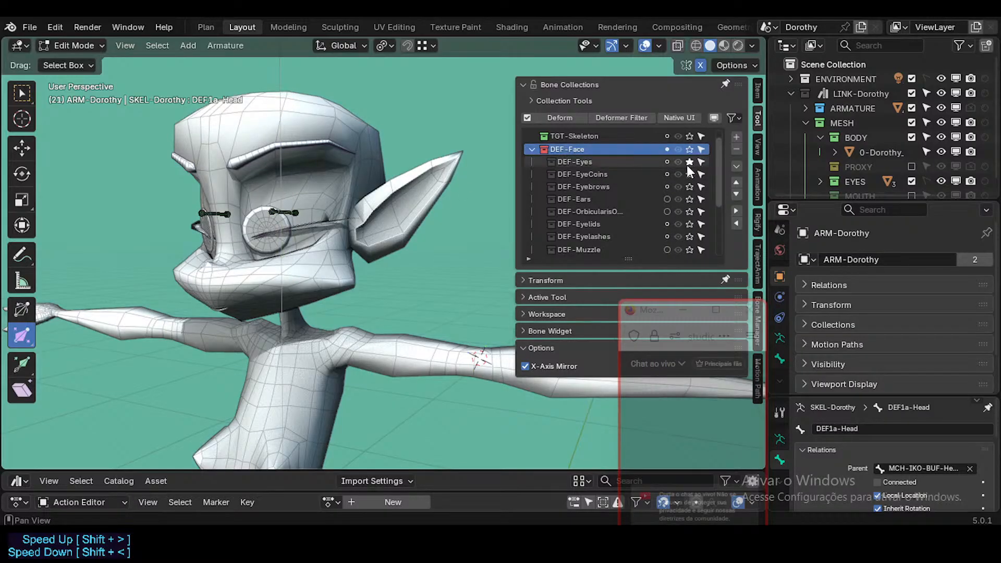
pyautogui.click(687, 173)
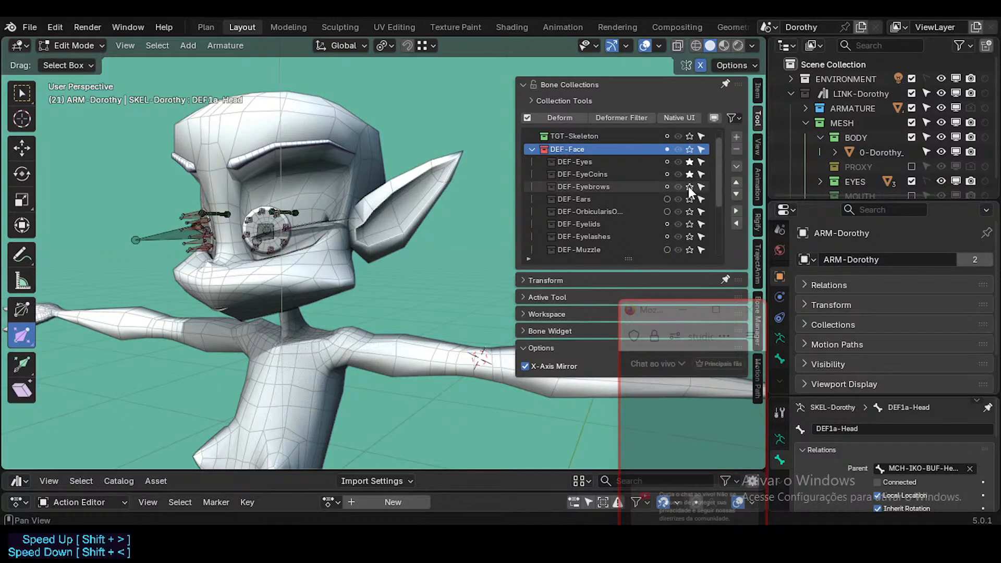
pyautogui.moveTo(260, 260); pyautogui.dragTo(200, 256, button='middle')
pyautogui.scroll(2, 219, 239)
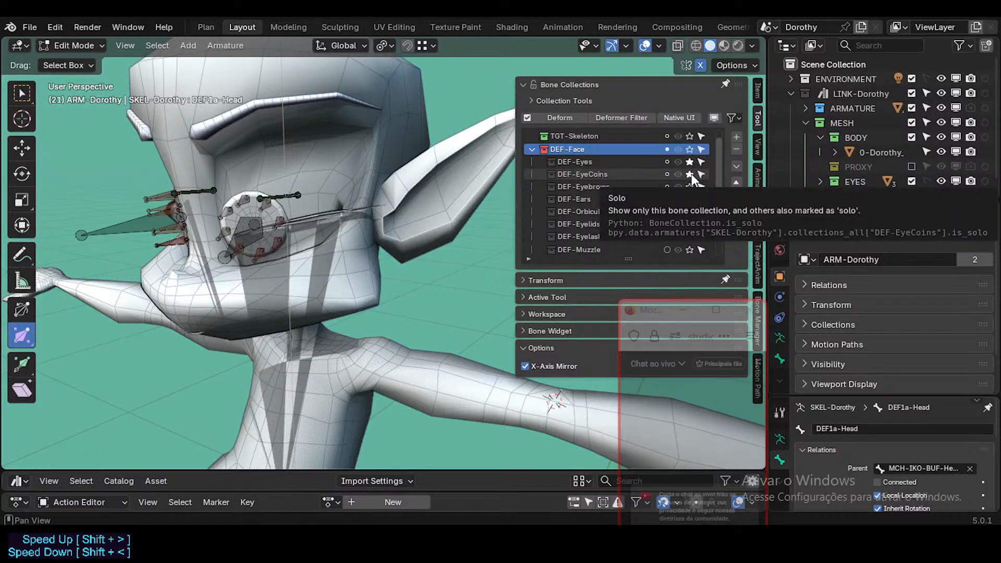
# Step: Try moving the DEF1-Eyeball.L bone in Pose Mode, cancel the move and leave the armature in Object Mode
pyautogui.click(274, 194)
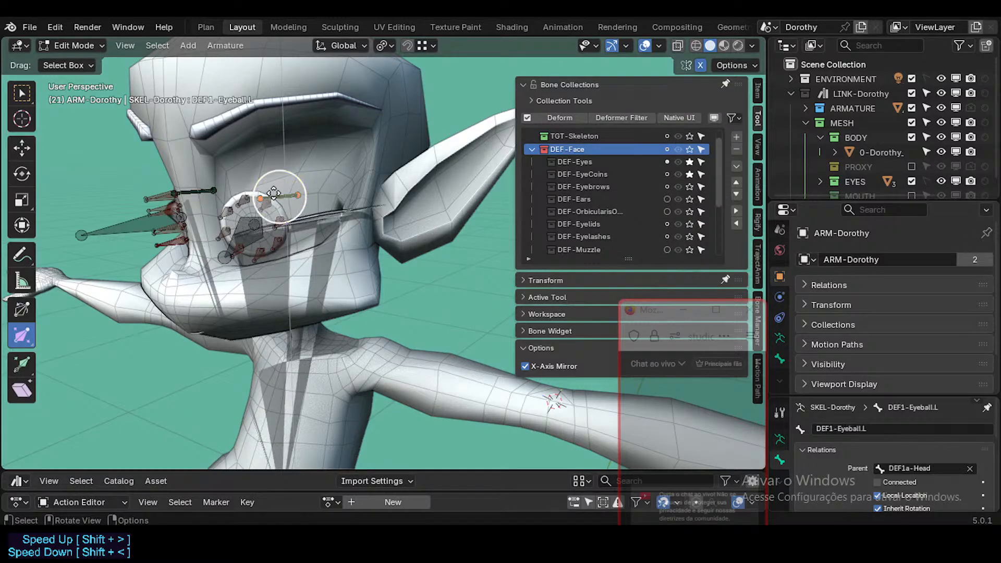
pyautogui.hotkey('ctrl', 'Tab')
pyautogui.click(277, 222)
pyautogui.press('g')
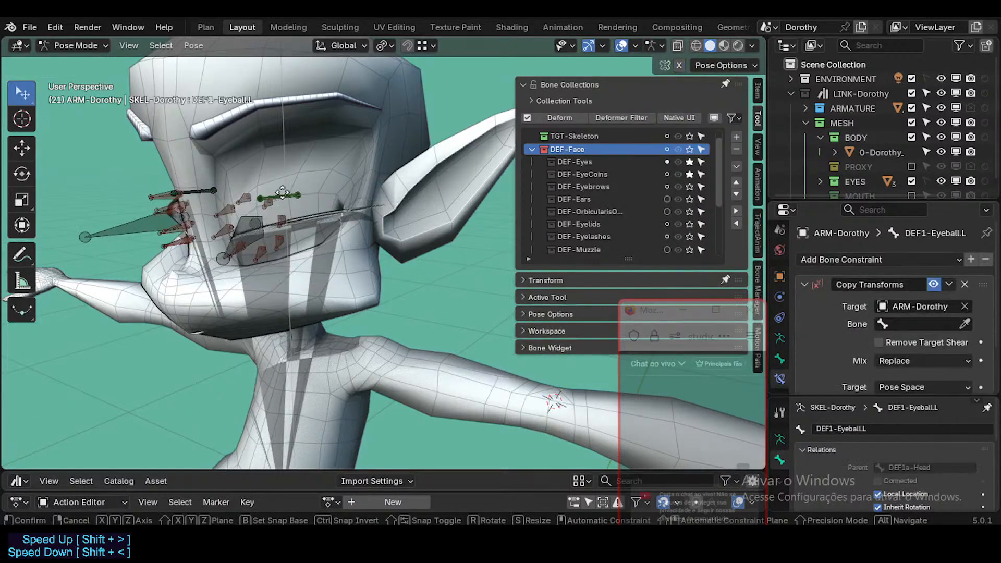
pyautogui.press('Escape')
pyautogui.hotkey('ctrl', 'Tab')
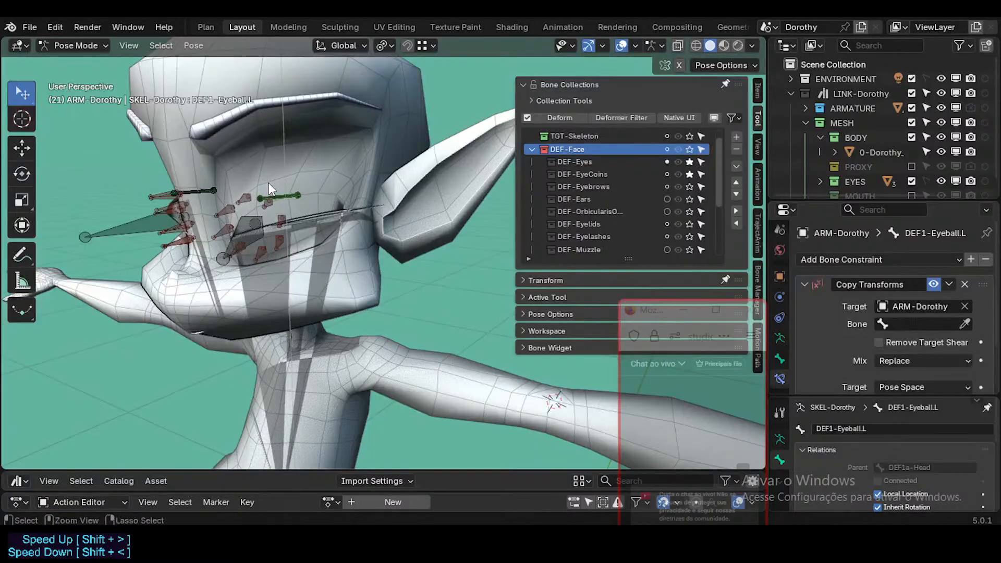
pyautogui.press('Tab')
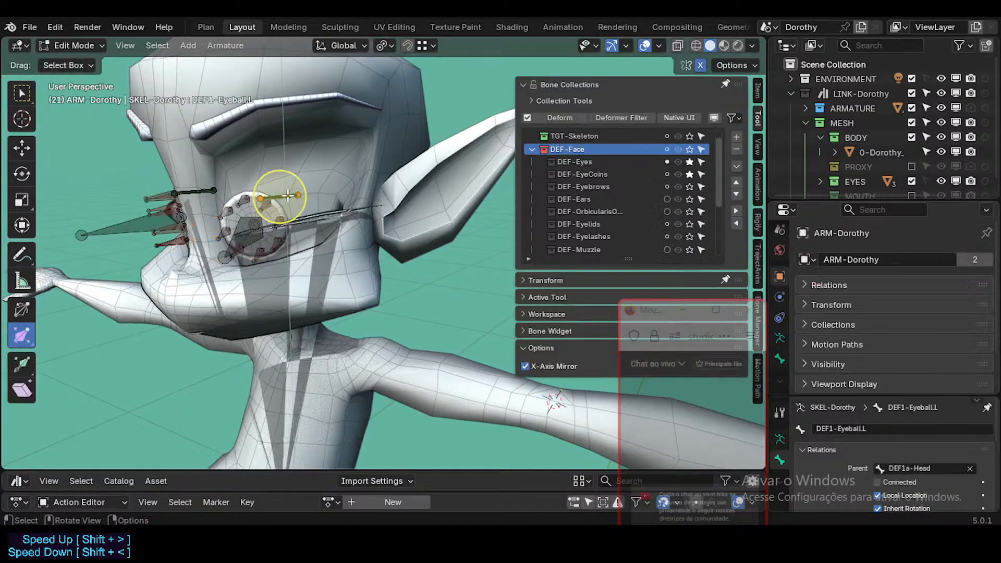
pyautogui.press('Tab')
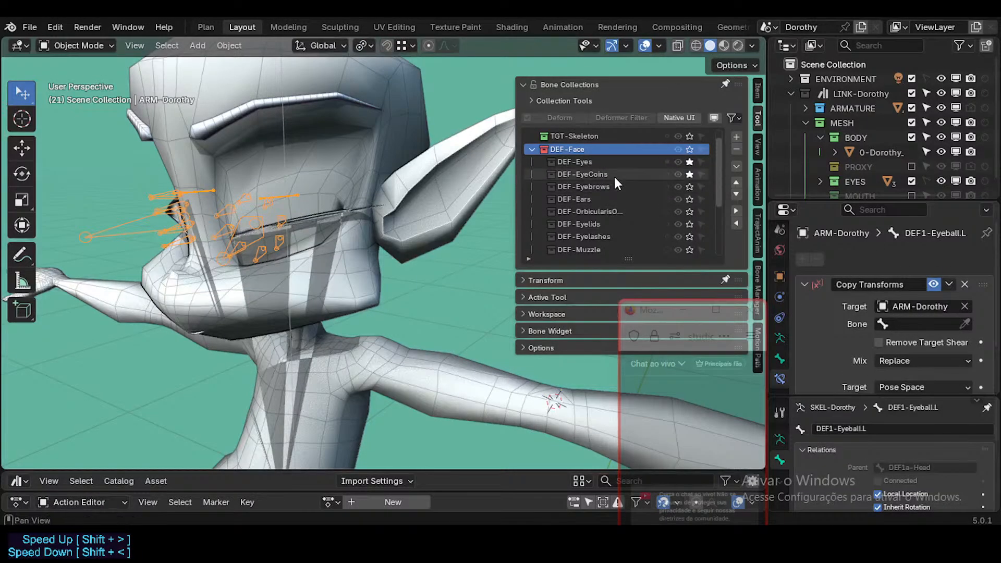
# Step: Add DEF-Eyebrows to the isolated collections and test moving the DEF1-Eyebrow.L.002 bone in Pose Mode, cancelling the move
pyautogui.click(689, 186)
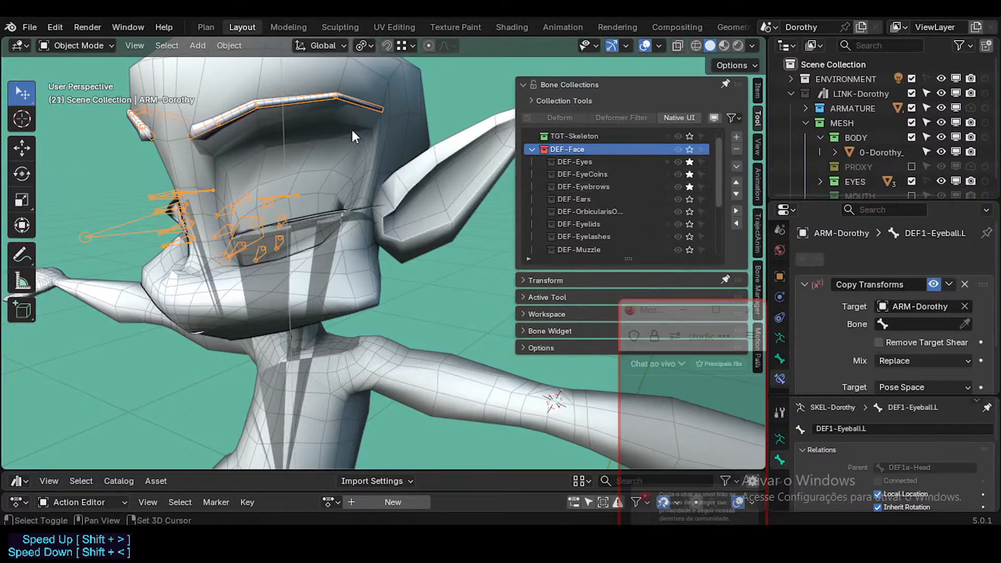
pyautogui.hotkey('ctrl', 'Tab')
pyautogui.click(269, 103)
pyautogui.press('g')
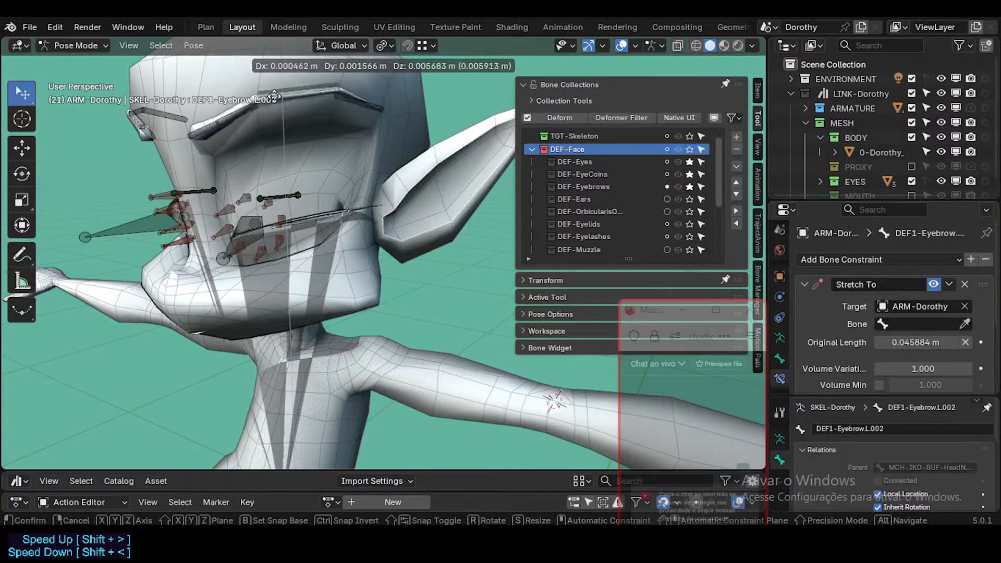
pyautogui.rightClick(256, 98)
pyautogui.hotkey('ctrl', 'Tab')
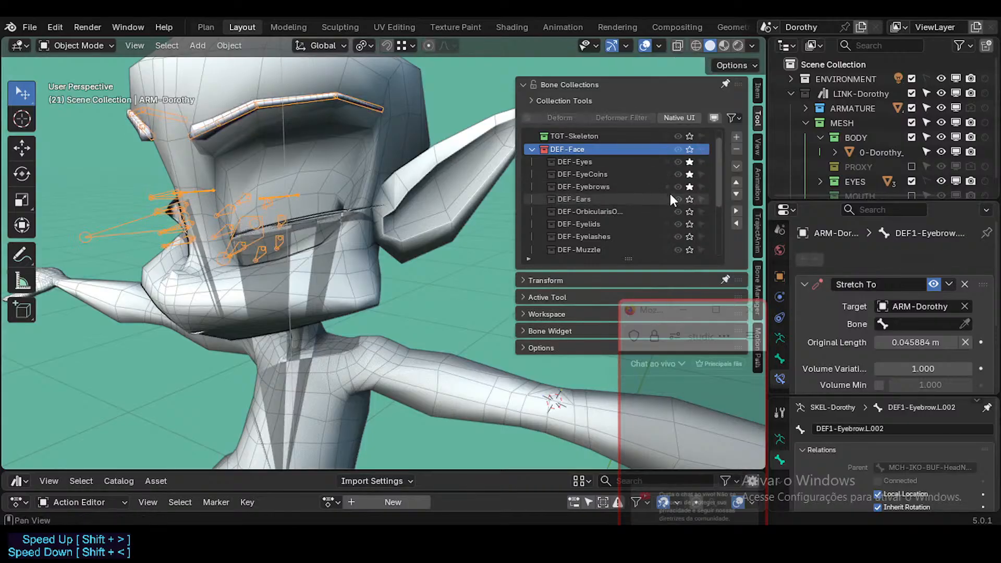
# Step: In Edit Mode, delete all displayed bones of the DEF-Eyes, DEF-EyeCoins and DEF-Eyebrows collections
pyautogui.click(604, 186)
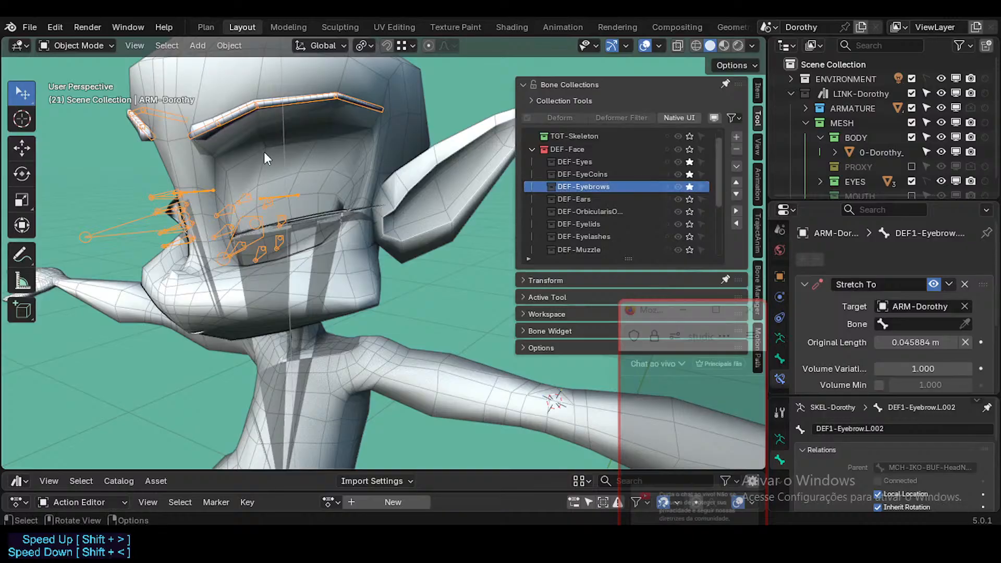
pyautogui.press('Tab')
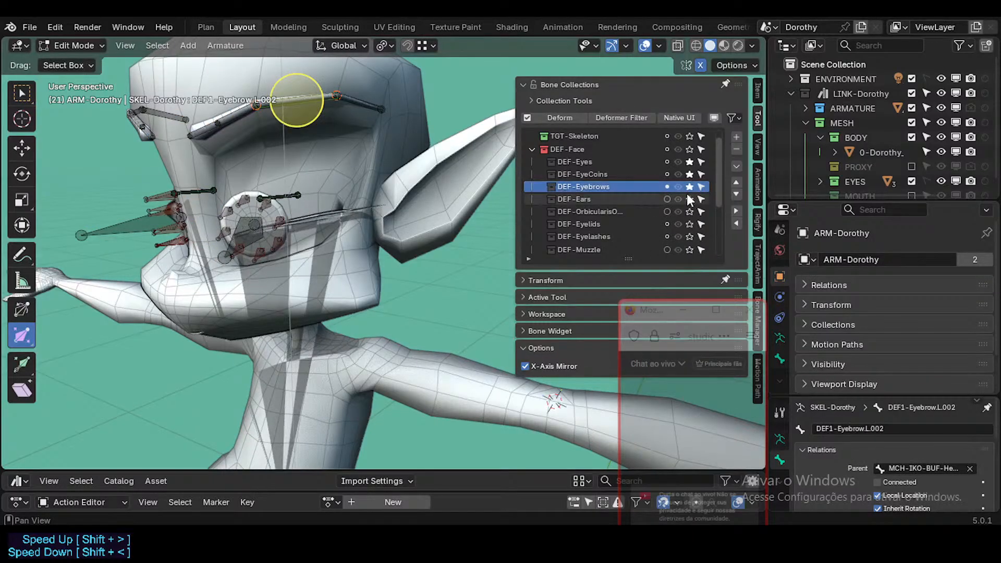
pyautogui.click(595, 161)
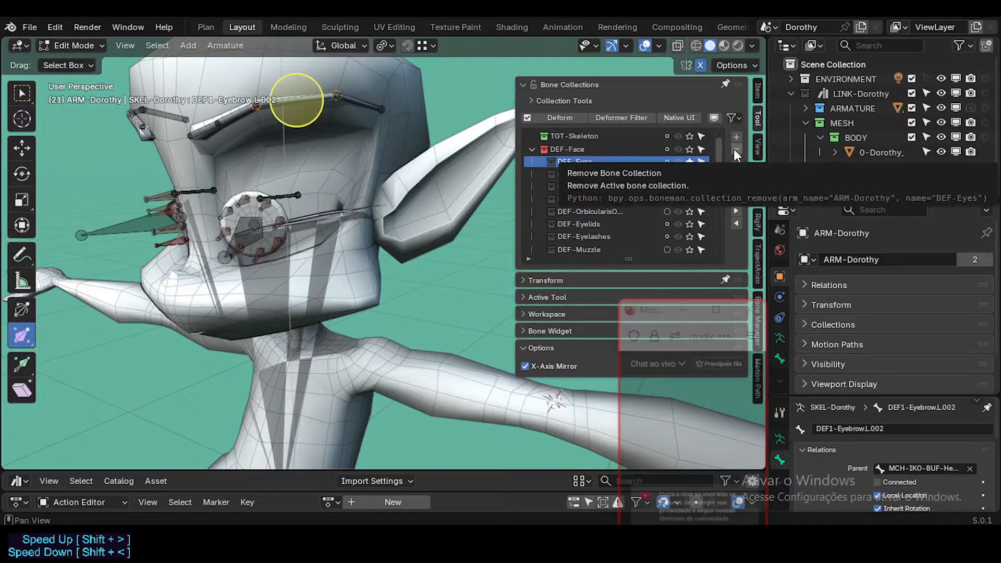
pyautogui.press('a')
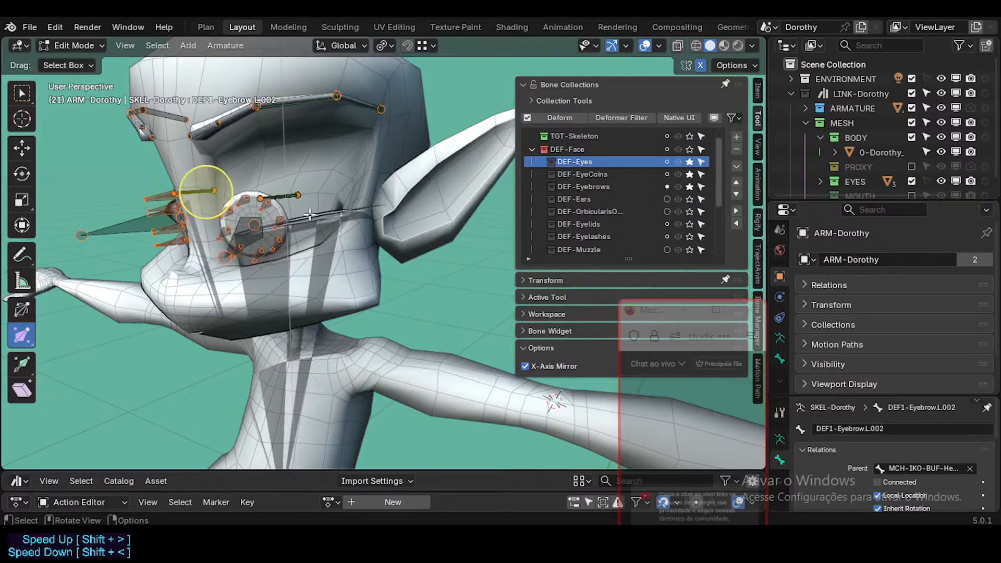
pyautogui.press('x')
pyautogui.click(353, 204)
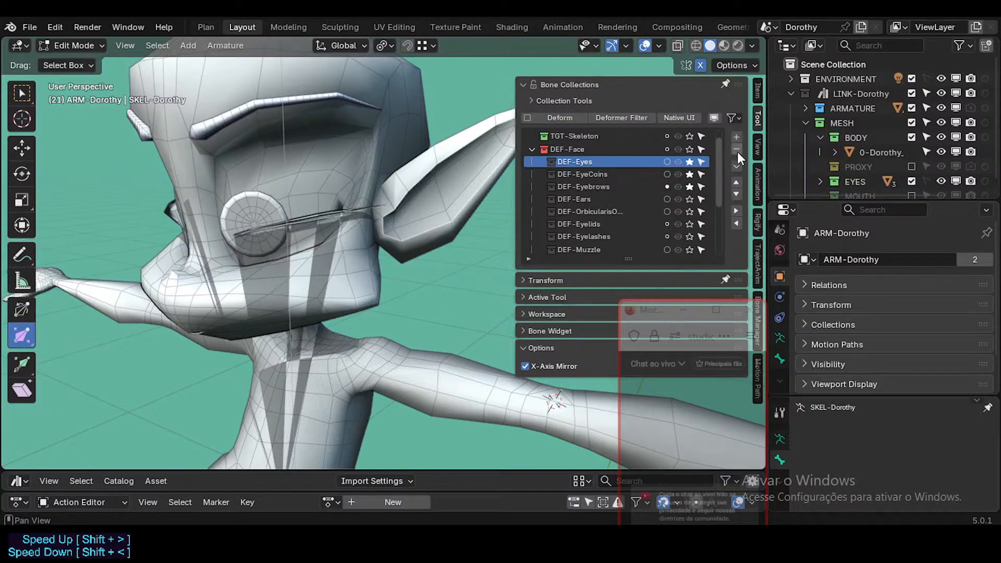
# Step: Remove the DEF-Eyes, DEF-EyeCoins, DEF-Eyebrows and DEF-Ears bone collections from DEF-Face
pyautogui.click(736, 149)
pyautogui.click(736, 149)
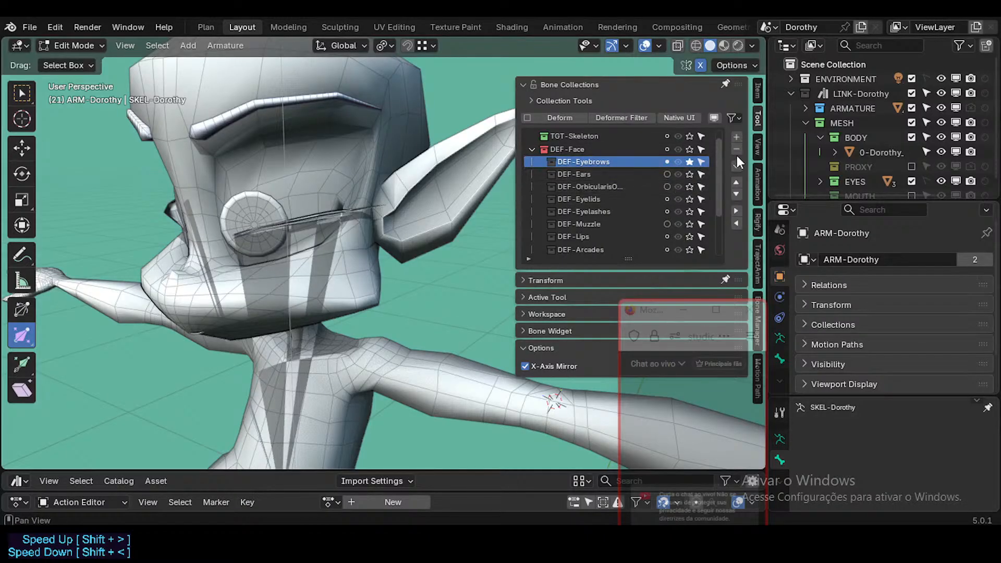
pyautogui.click(736, 149)
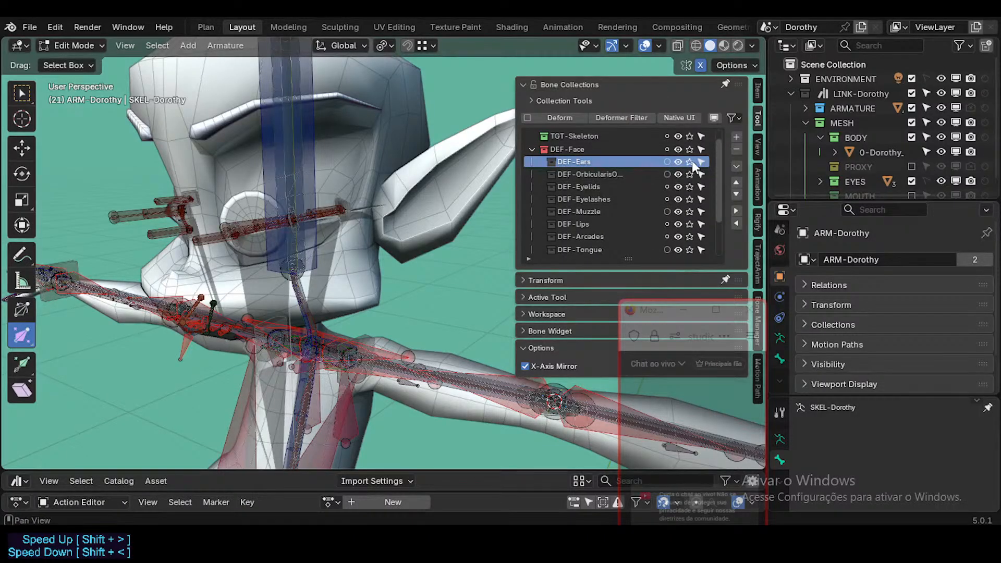
pyautogui.scroll(-3, 351, 224)
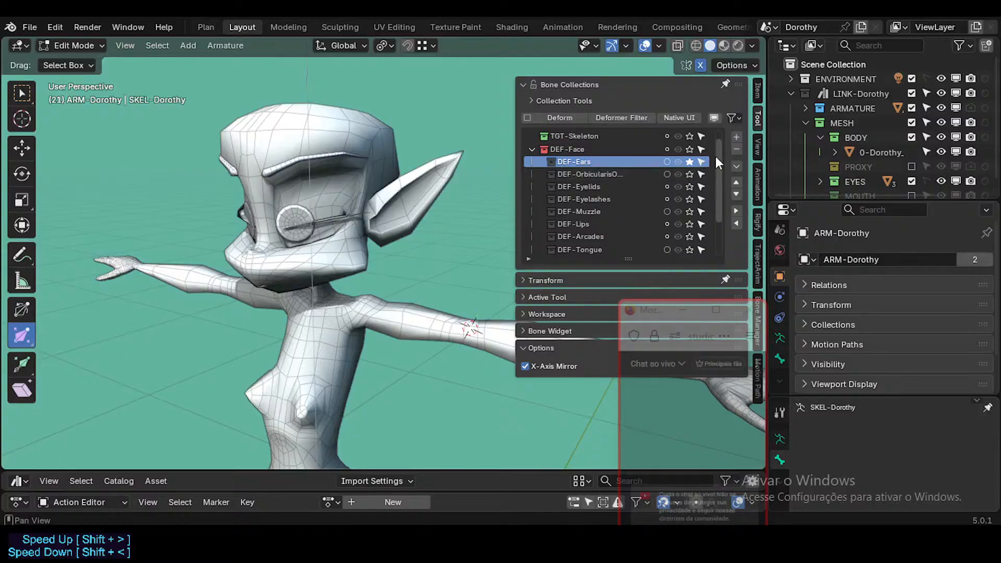
pyautogui.click(736, 151)
# Step: Isolate the orbicularis and DEF-Eyelids collections, reveal hidden bones and delete the eyelid bones
pyautogui.click(689, 161)
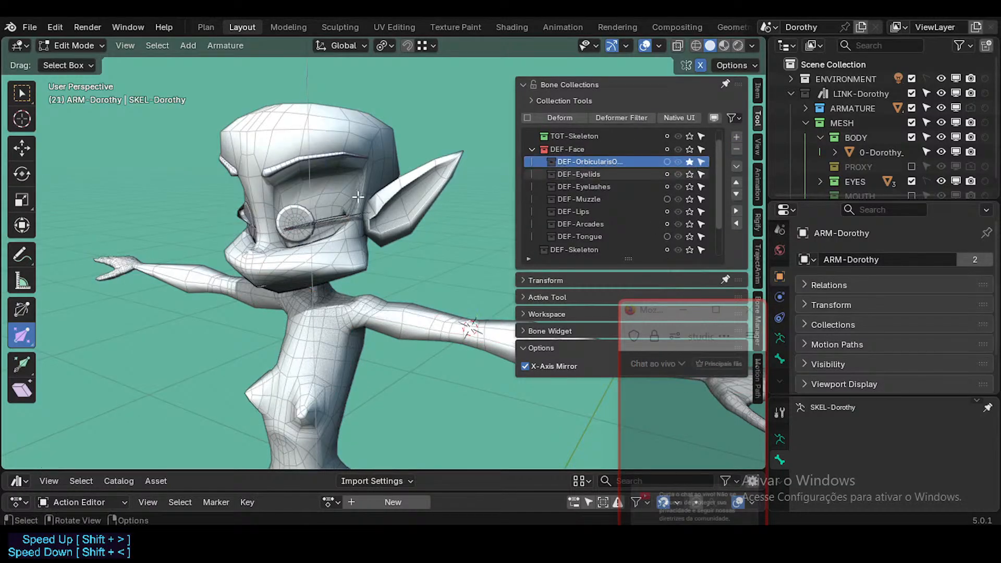
pyautogui.hotkey('alt', 'h')
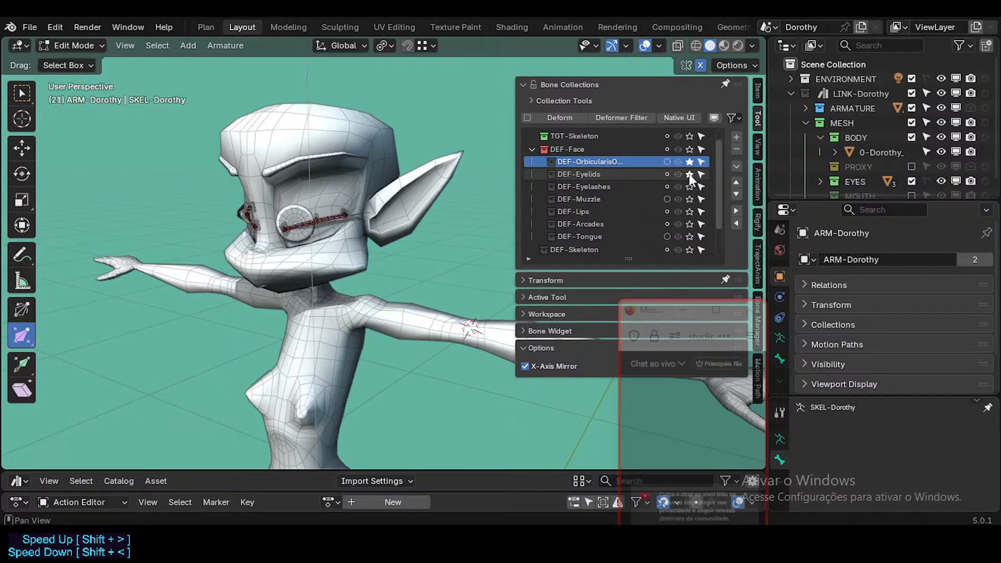
pyautogui.click(689, 173)
pyautogui.press('x')
pyautogui.click(343, 215)
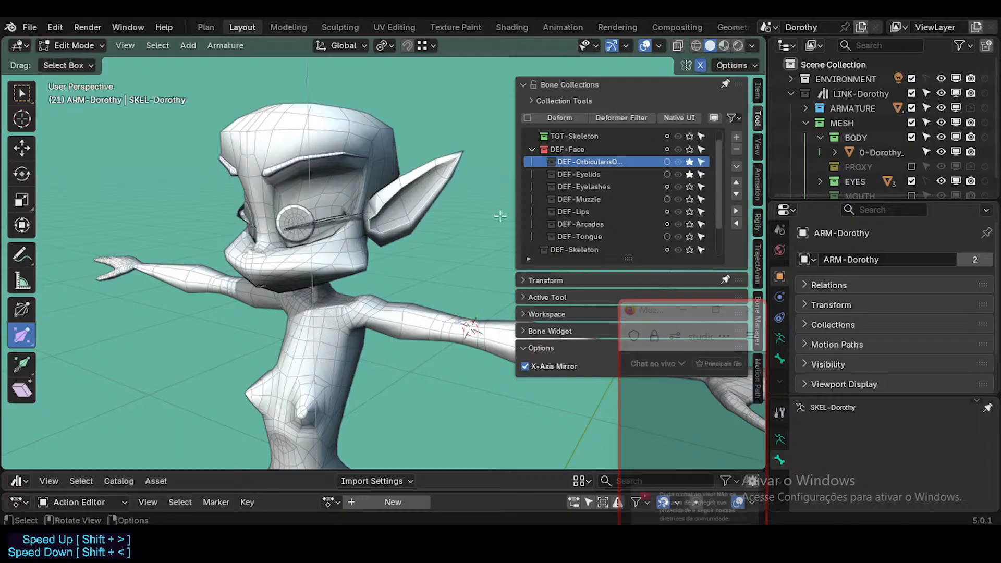
# Step: Add DEF-Eyelashes to the isolated collections and delete all of its bones
pyautogui.click(690, 186)
pyautogui.press('a')
pyautogui.press('x')
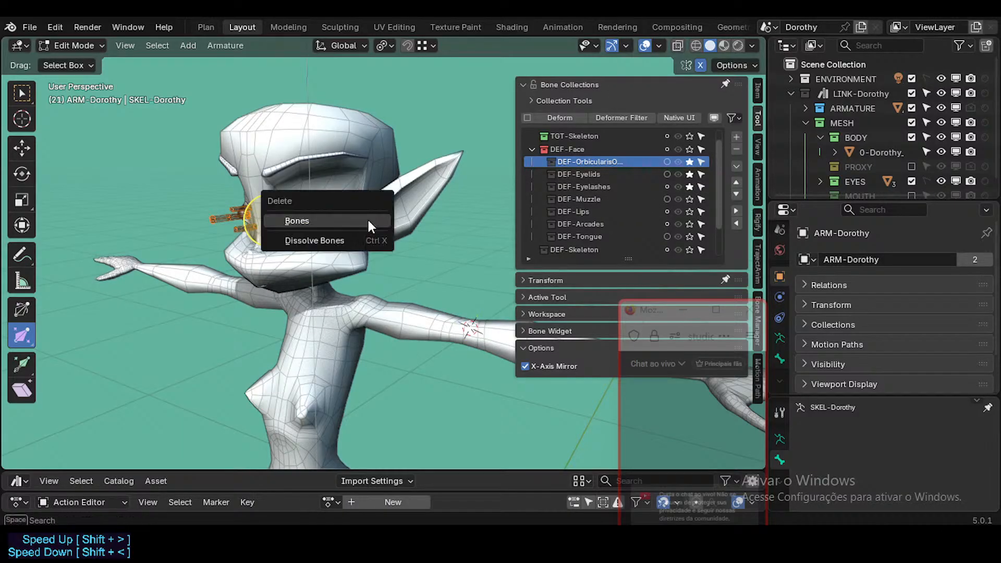
pyautogui.click(368, 220)
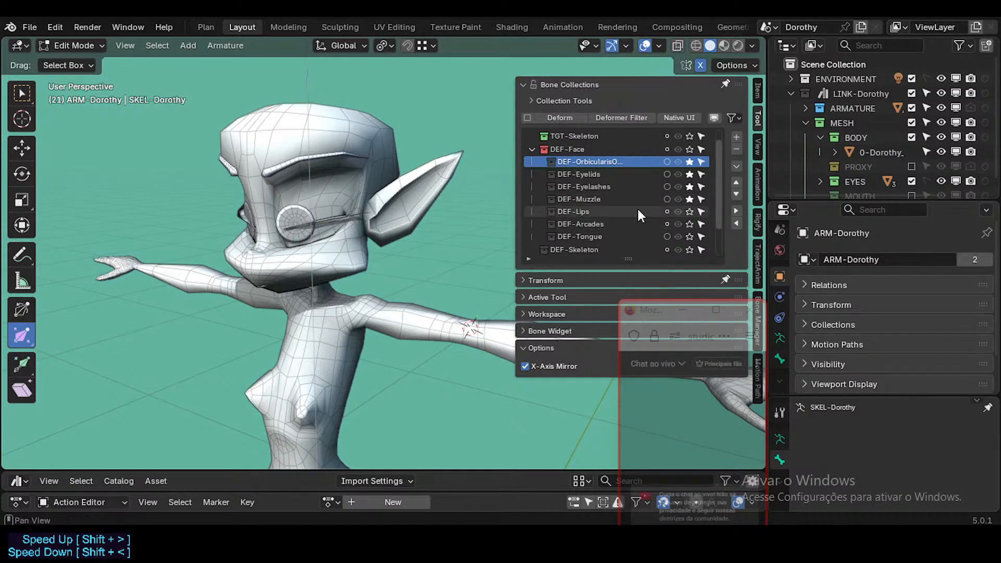
# Step: Add DEF-Muzzle and DEF-Lips to the isolated collections and delete all displayed lip bones
pyautogui.press('a')
pyautogui.click(573, 84)
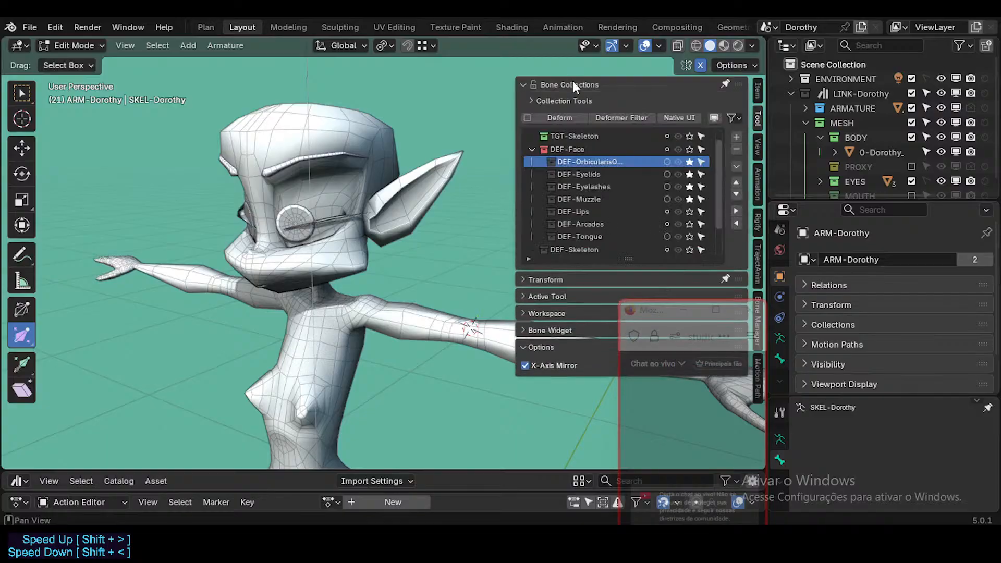
pyautogui.scroll(3, 334, 250)
pyautogui.moveTo(297, 255)
pyautogui.mouseDown(button='middle')
pyautogui.moveTo(349, 230)
pyautogui.moveTo(289, 252)
pyautogui.mouseUp(button='middle')
pyautogui.scroll(2, 344, 219)
pyautogui.press('a')
pyautogui.press('x')
pyautogui.click(289, 250)
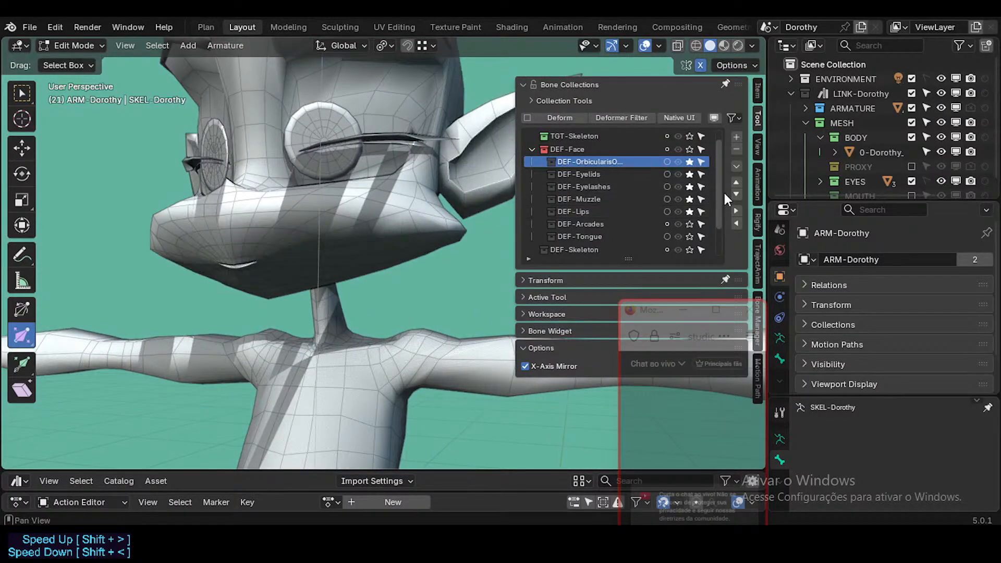
# Step: Isolate the DEF-Arcades bone collection and delete all of its bones
pyautogui.click(689, 224)
pyautogui.press('a')
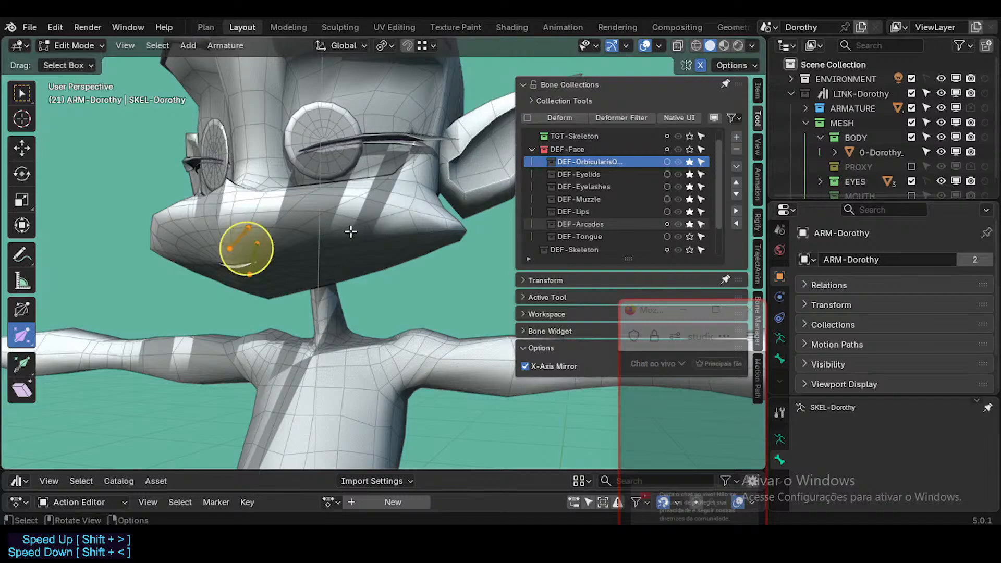
pyautogui.press('x')
pyautogui.click(350, 231)
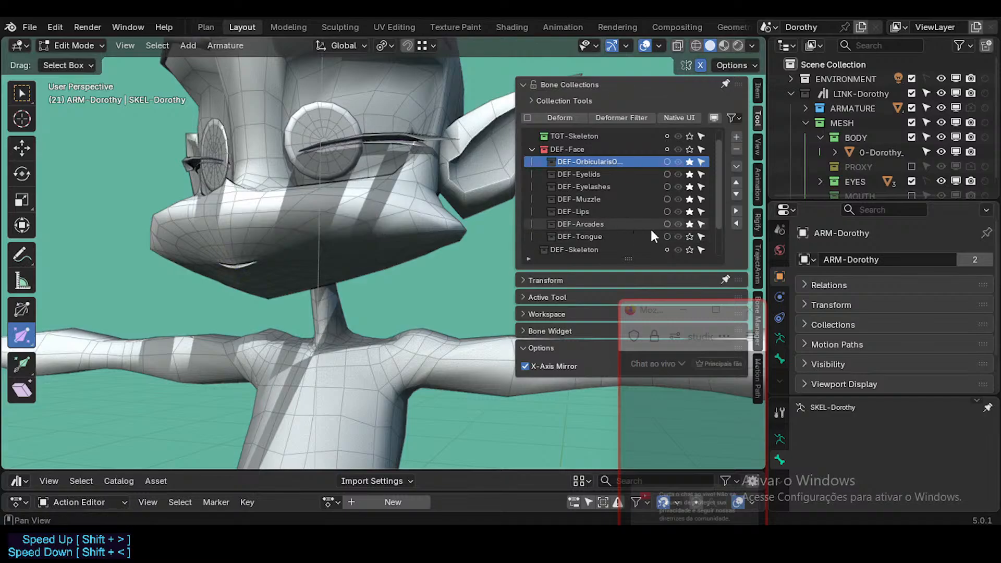
# Step: Isolate the DEF-Tongue and DEF-Face collections to check for remaining bones, and select the head bone
pyautogui.click(688, 235)
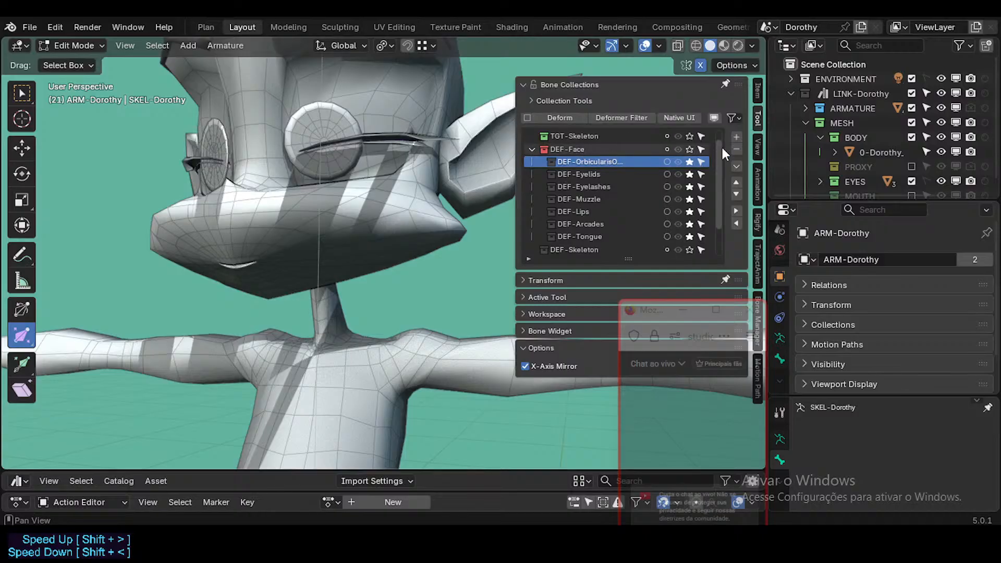
pyautogui.click(689, 149)
pyautogui.moveTo(313, 193); pyautogui.dragTo(313, 264, button='middle')
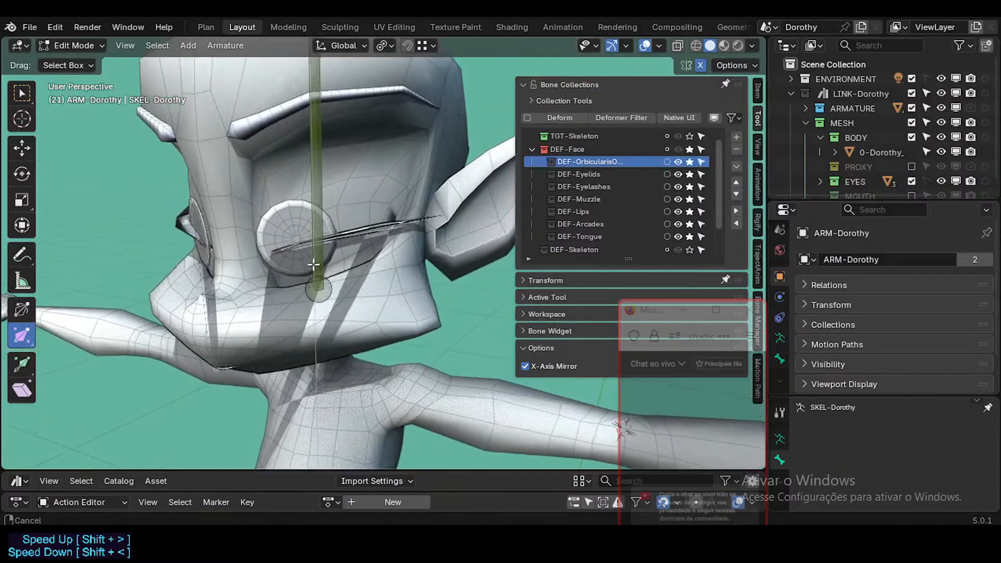
pyautogui.scroll(-1, 313, 177)
pyautogui.click(312, 171)
pyautogui.scroll(1, 312, 170)
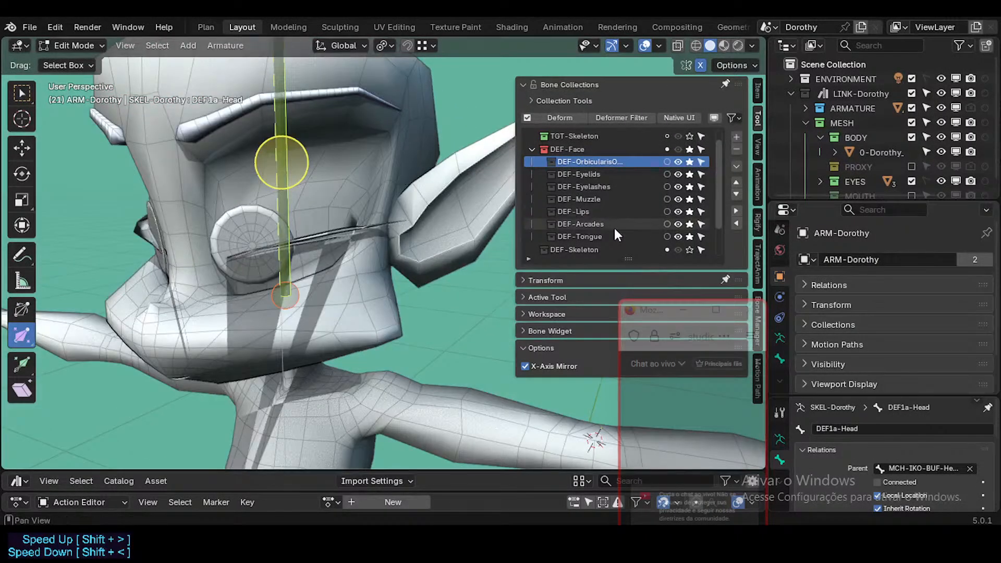
# Step: Stop isolating DEF-Face and briefly isolate DEF-Skeleton to check which bones it holds
pyautogui.scroll(-1, 664, 206)
pyautogui.click(690, 150)
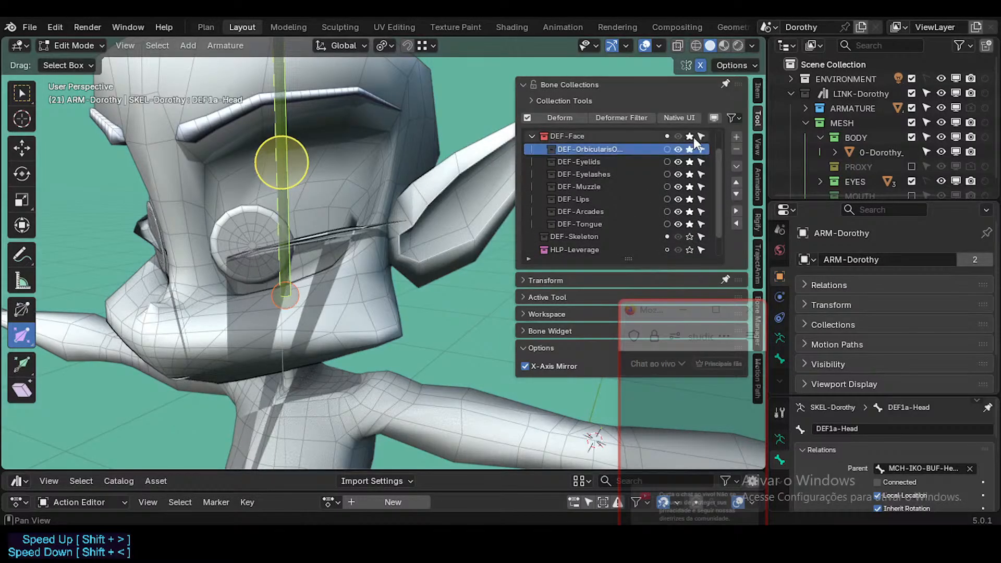
pyautogui.click(694, 136)
pyautogui.click(689, 237)
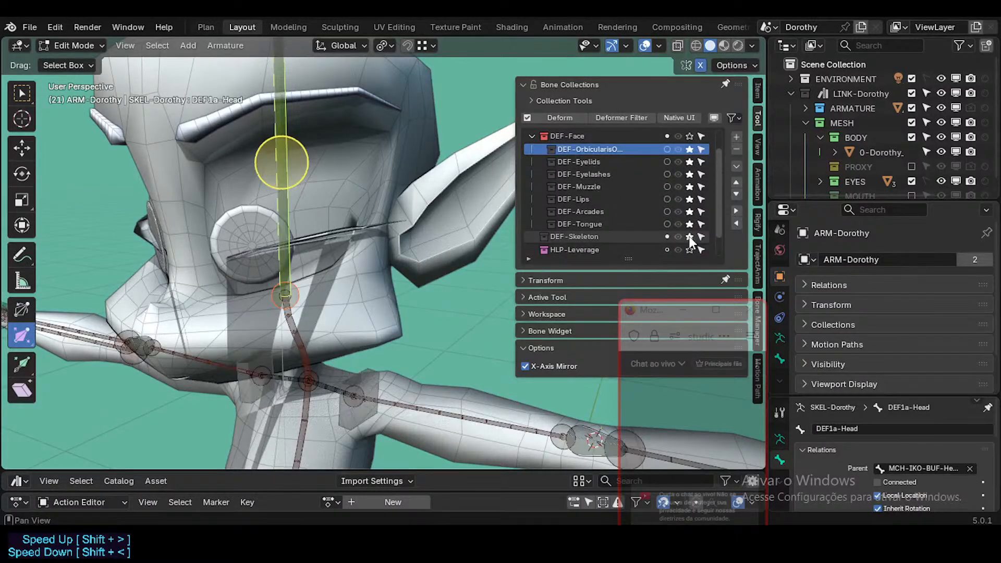
pyautogui.click(689, 236)
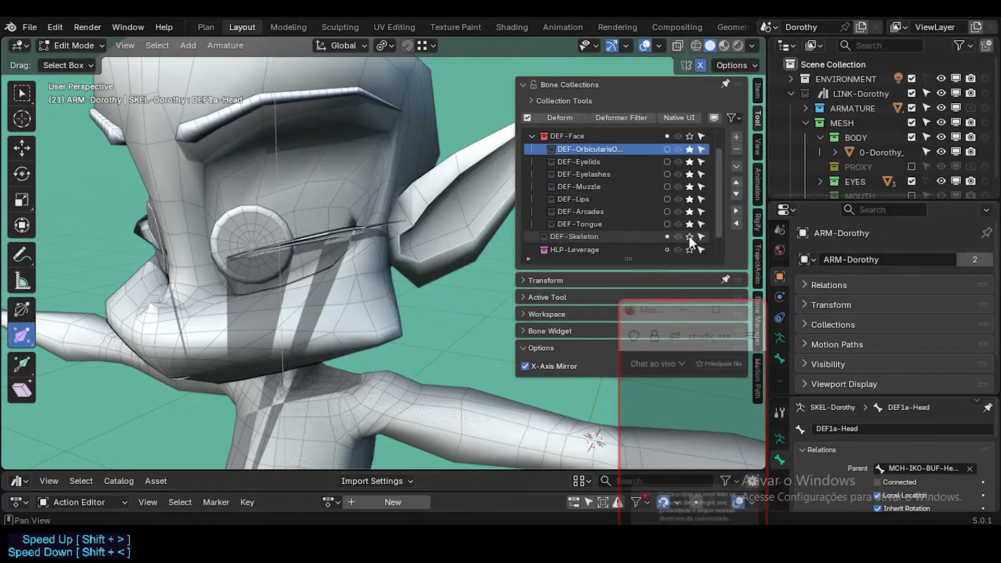
# Step: Try removing the DEF-Face parent collection while it still contains its sub-collections, and undo the removal
pyautogui.click(689, 137)
pyautogui.click(580, 137)
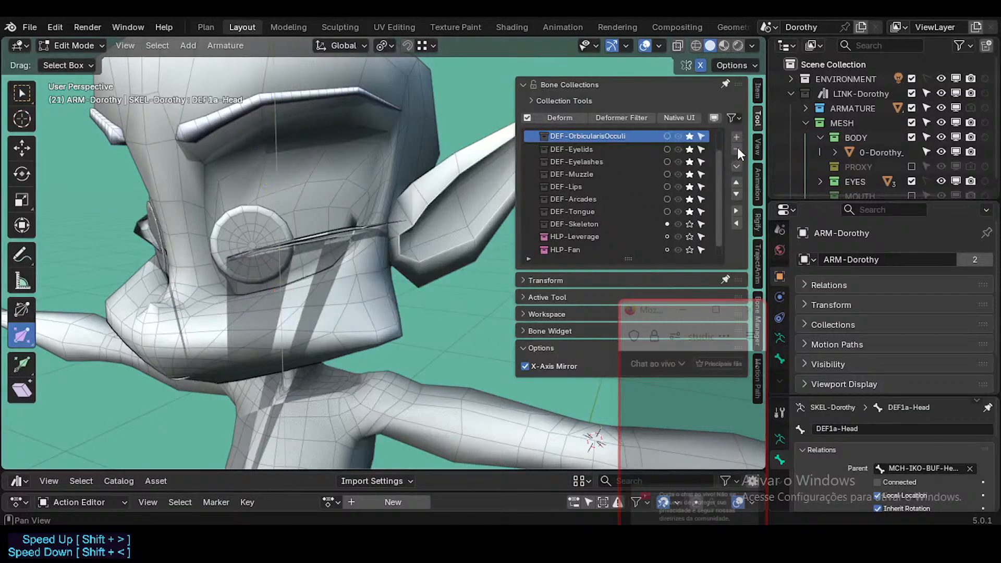
pyautogui.click(737, 149)
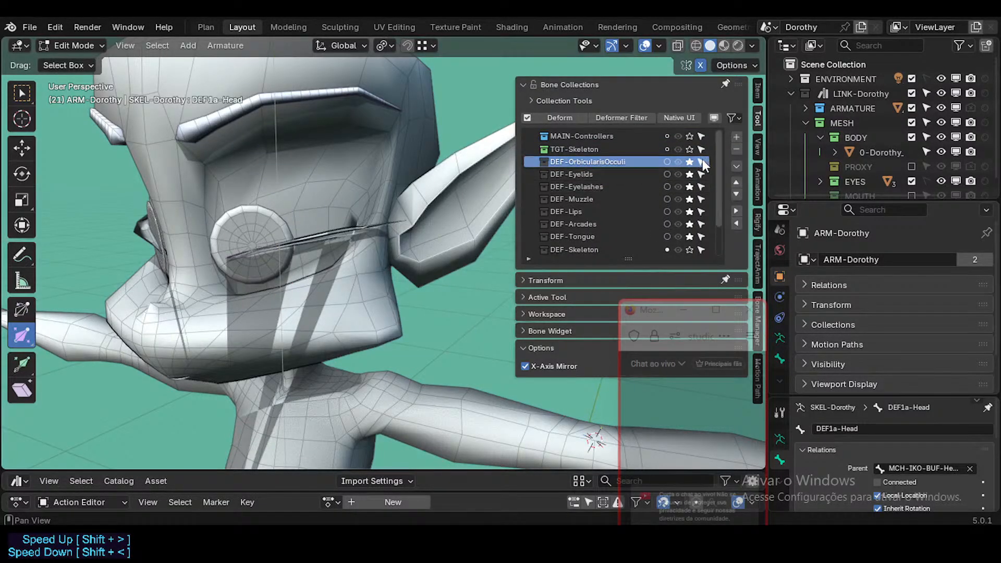
pyautogui.hotkey('ctrl', 'z')
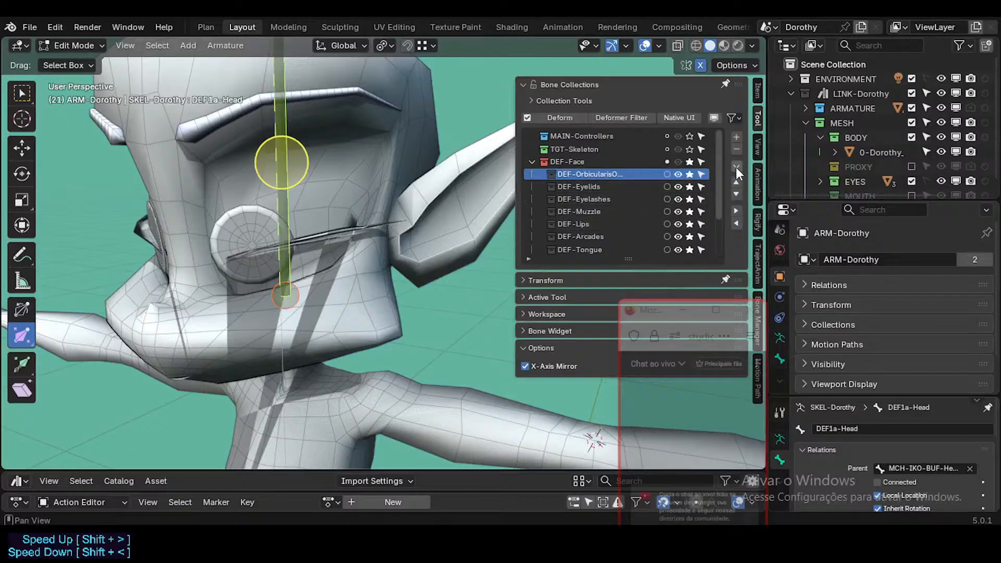
# Step: Remove every sub-collection of DEF-Face, from DEF-OrbicularisOcculi to DEF-Tongue, and the DEF-Face collection itself
pyautogui.click(736, 149)
pyautogui.click(736, 150)
pyautogui.click(736, 150)
pyautogui.click(736, 150)
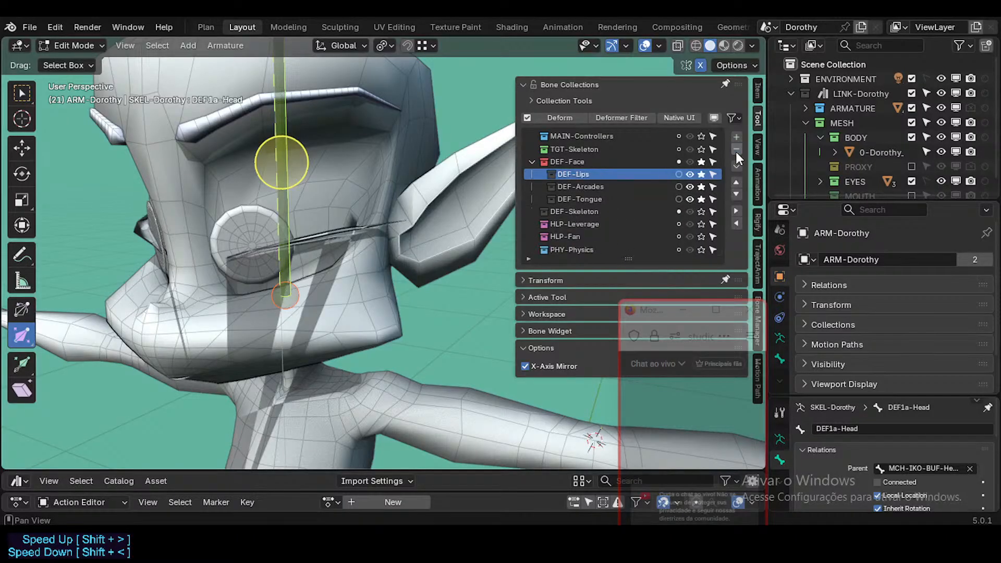
pyautogui.click(736, 150)
pyautogui.click(736, 150)
pyautogui.click(736, 150)
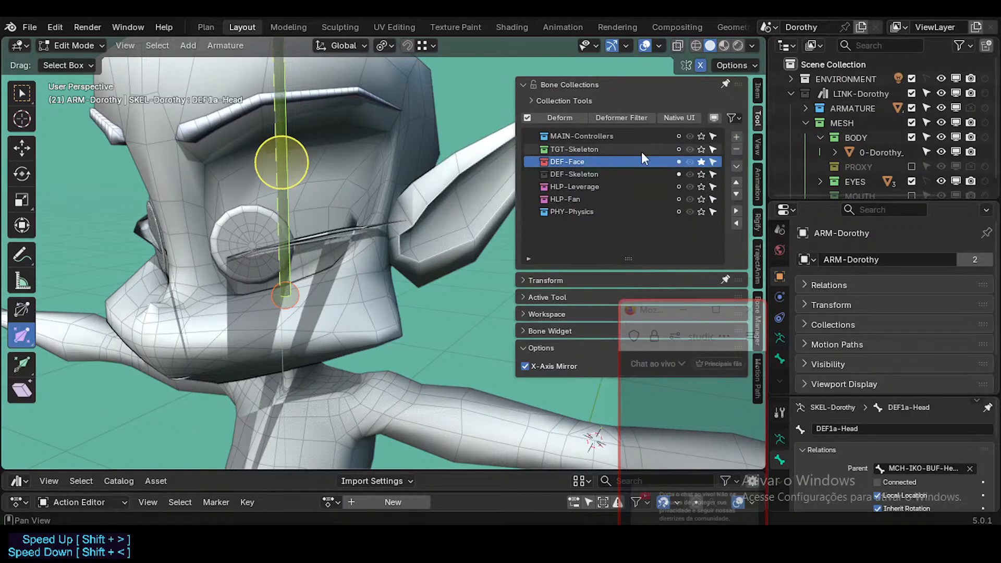
pyautogui.click(736, 150)
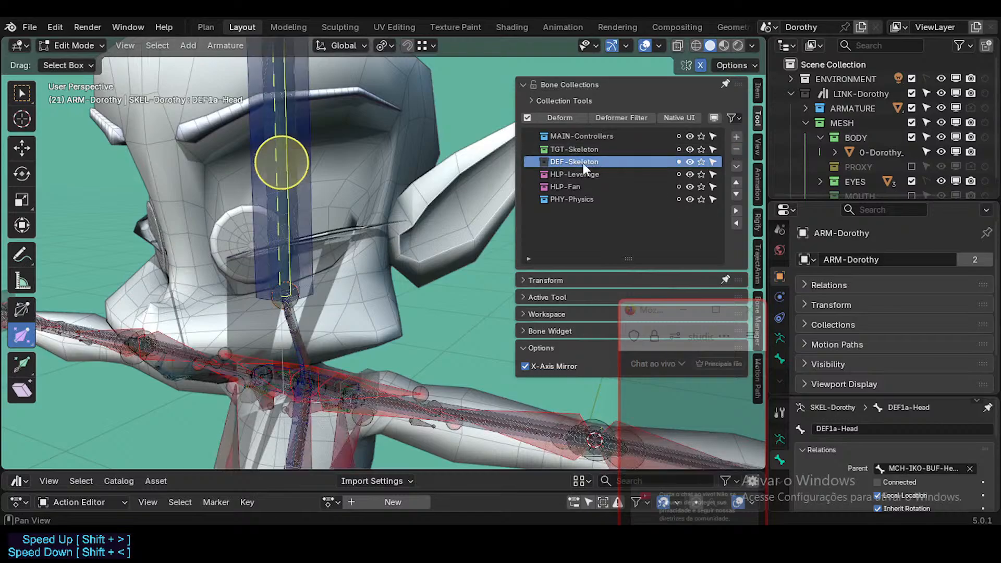
# Step: Isolate the DEF-Skeleton collection and select the left shoulder handle bone HDL-Shoulder.L
pyautogui.click(576, 165)
pyautogui.click(701, 161)
pyautogui.scroll(-3, 340, 234)
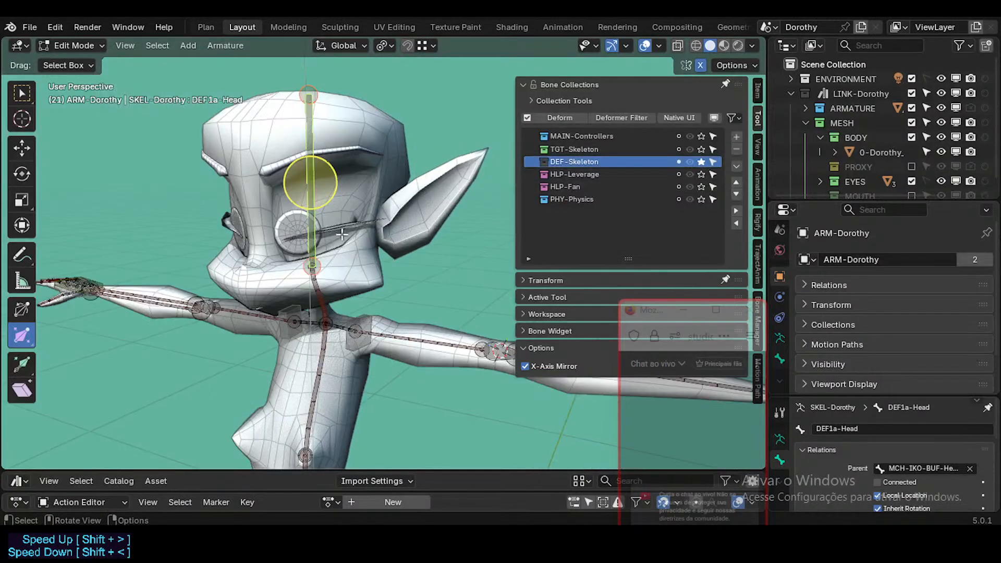
pyautogui.moveTo(343, 297); pyautogui.dragTo(269, 302, button='middle')
pyautogui.click(269, 282)
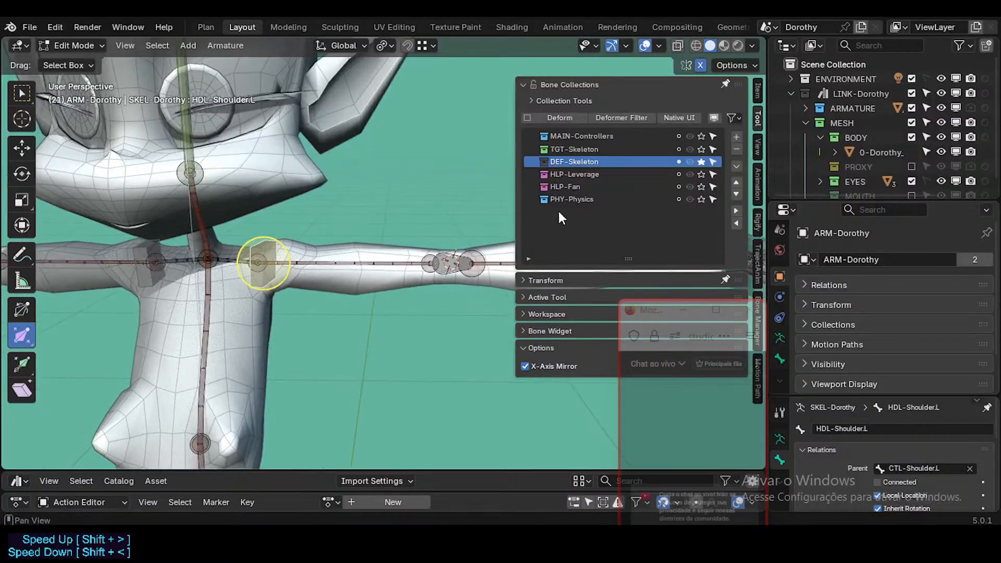
# Step: Try rotating the left shoulder handle bone freely and around its local Y axis
pyautogui.moveTo(315, 241); pyautogui.dragTo(291, 272, button='middle')
pyautogui.press('r')
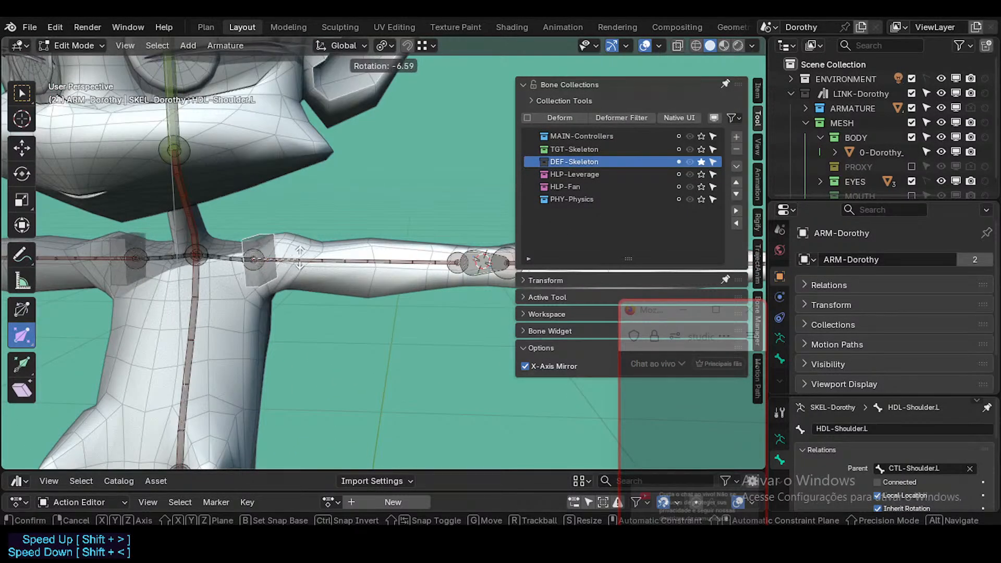
pyautogui.click(287, 223)
pyautogui.moveTo(287, 223); pyautogui.dragTo(305, 258, button='middle')
pyautogui.press('r')
pyautogui.press('x')
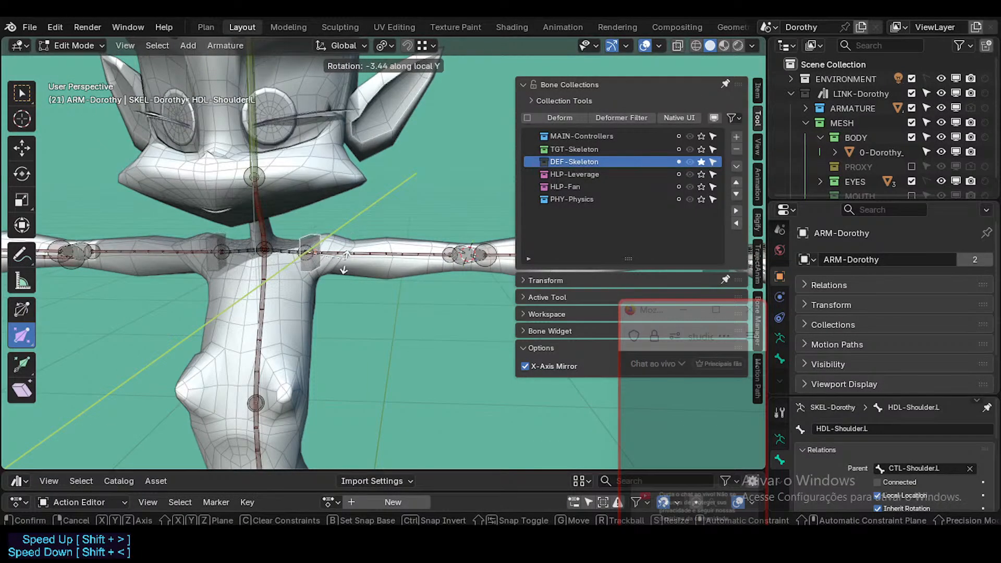
pyautogui.click(310, 253)
# Step: Try rotating the left shoulder handle bone around the global and local X axes
pyautogui.press('r')
pyautogui.press('x')
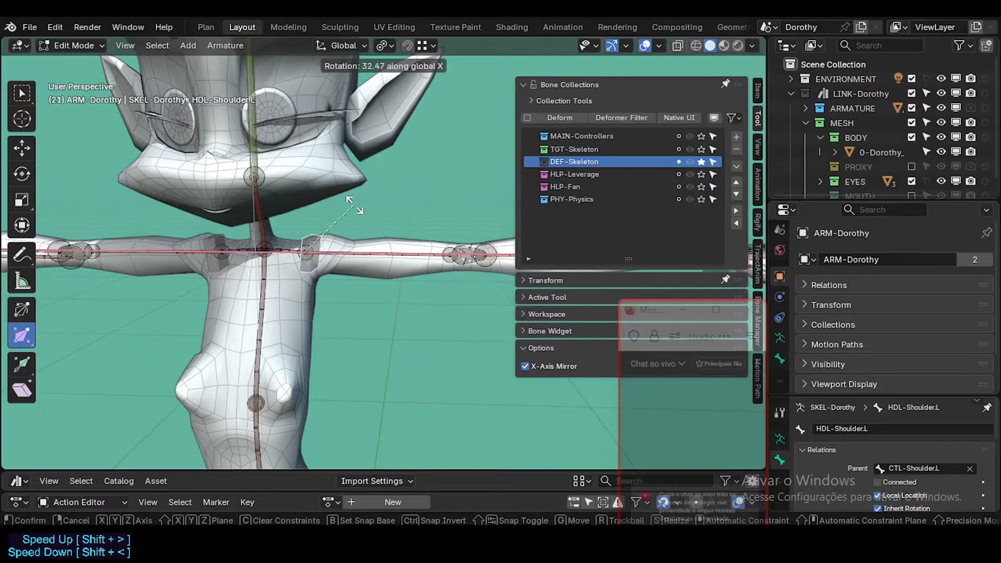
pyautogui.press('x')
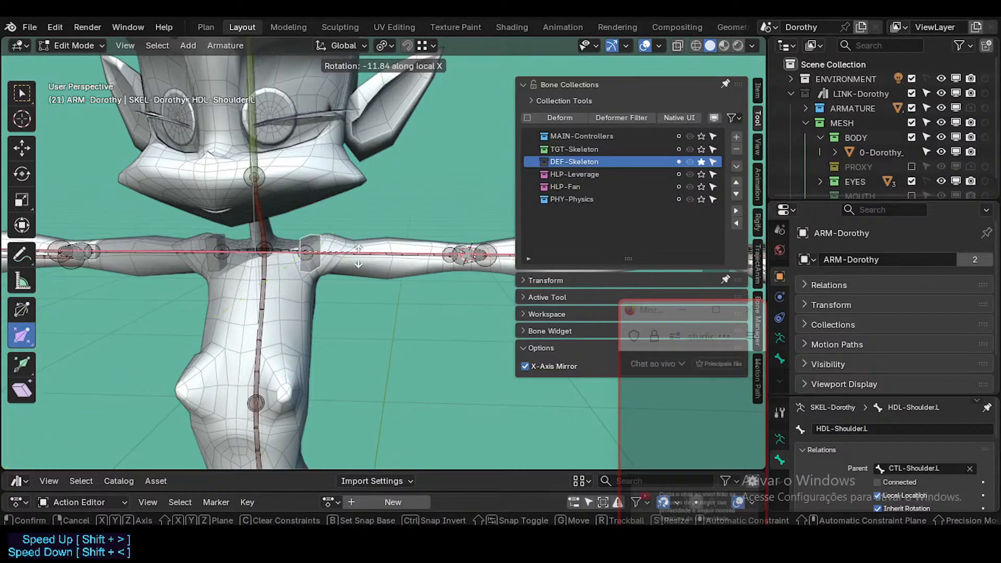
pyautogui.press('z')
pyautogui.click(312, 195)
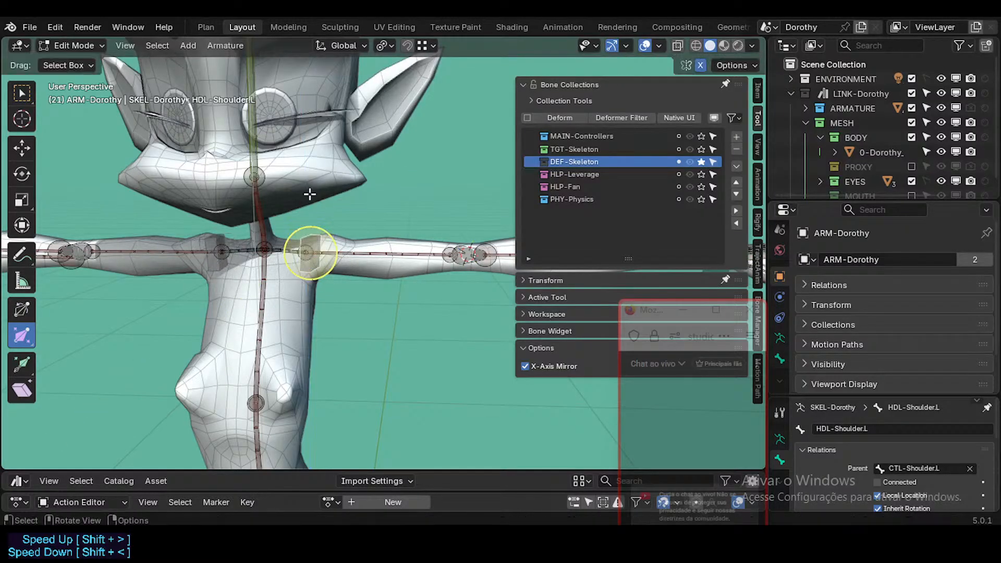
# Step: Set the transform orientation to Local and try rotating the left shoulder handle bone around the Y axis
pyautogui.moveTo(311, 194); pyautogui.dragTo(263, 245, button='middle')
pyautogui.scroll(5, 314, 277)
pyautogui.press('shift+less')
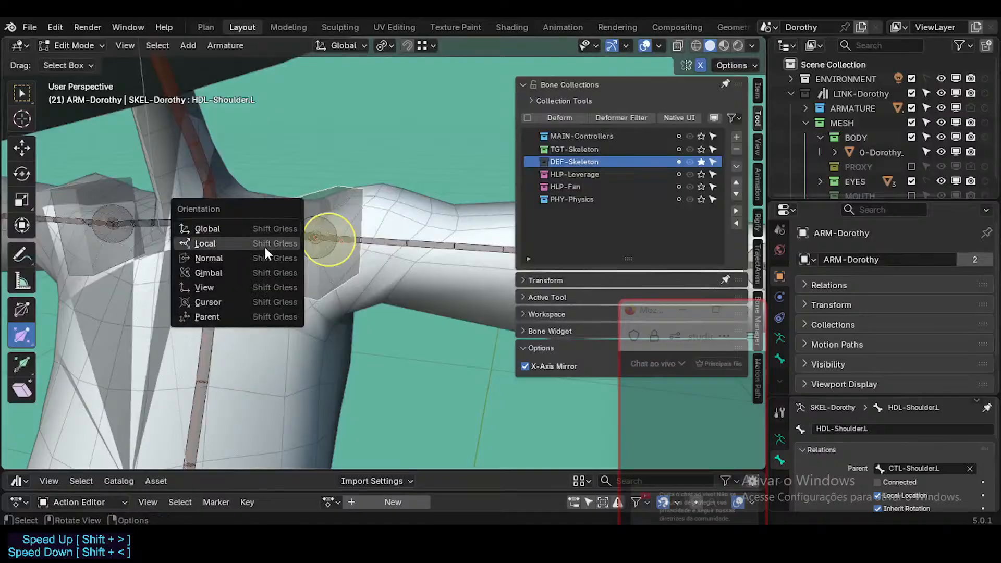
pyautogui.click(253, 245)
pyautogui.press('r')
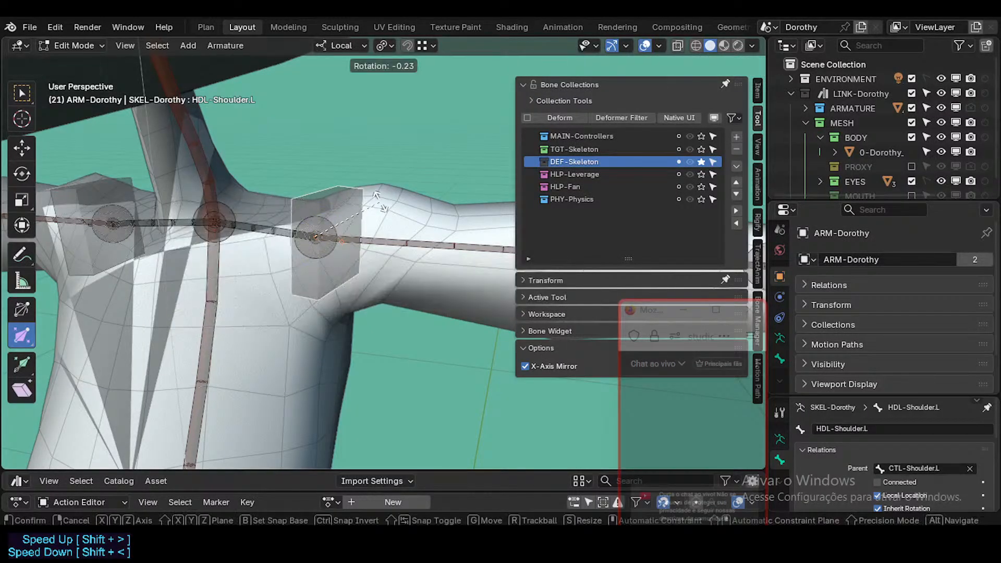
pyautogui.press('y')
pyautogui.press('y')
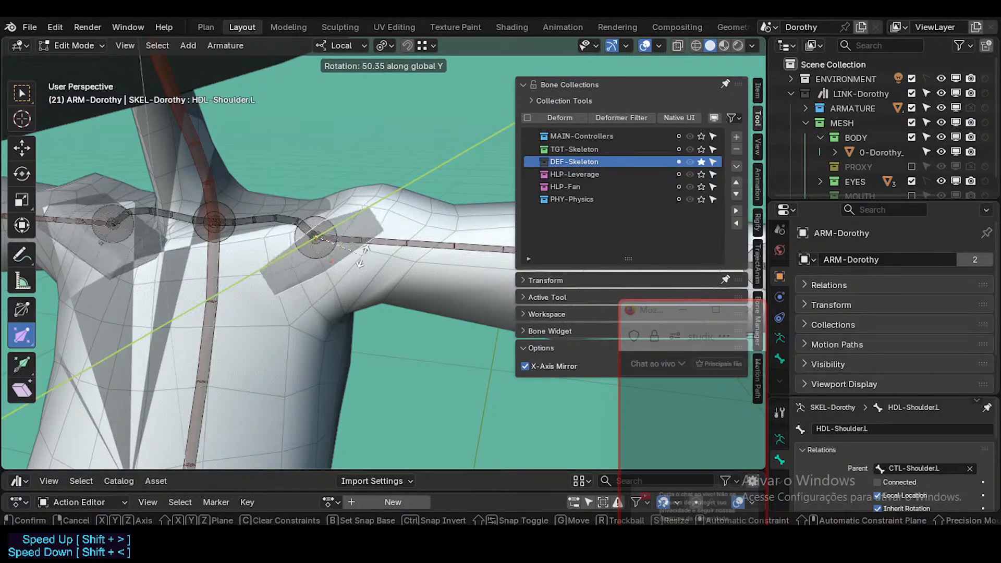
pyautogui.rightClick(368, 182)
# Step: Try rotating the left shoulder handle bone around its local X axis, then freely from a side view
pyautogui.press('r')
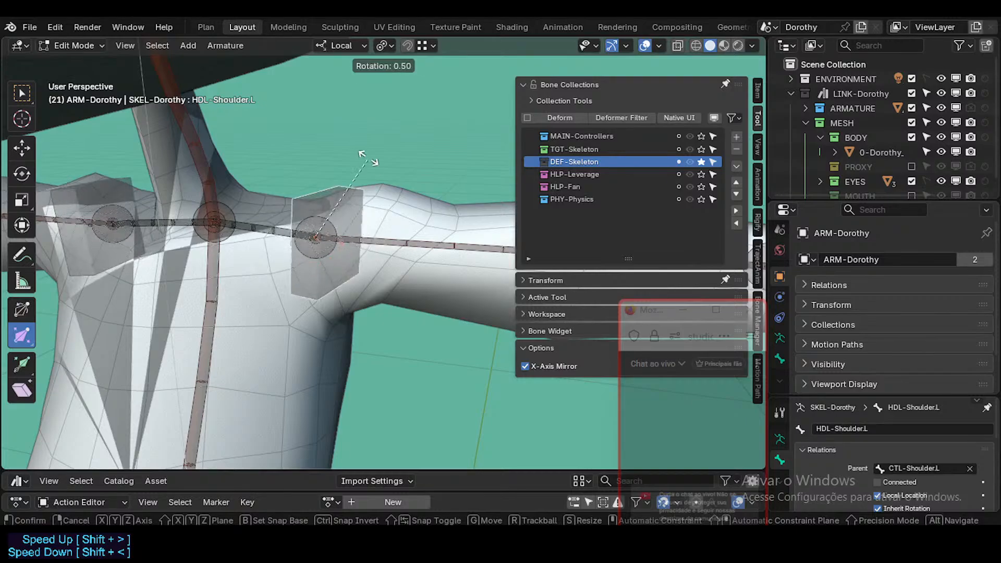
pyautogui.press('z')
pyautogui.press('x')
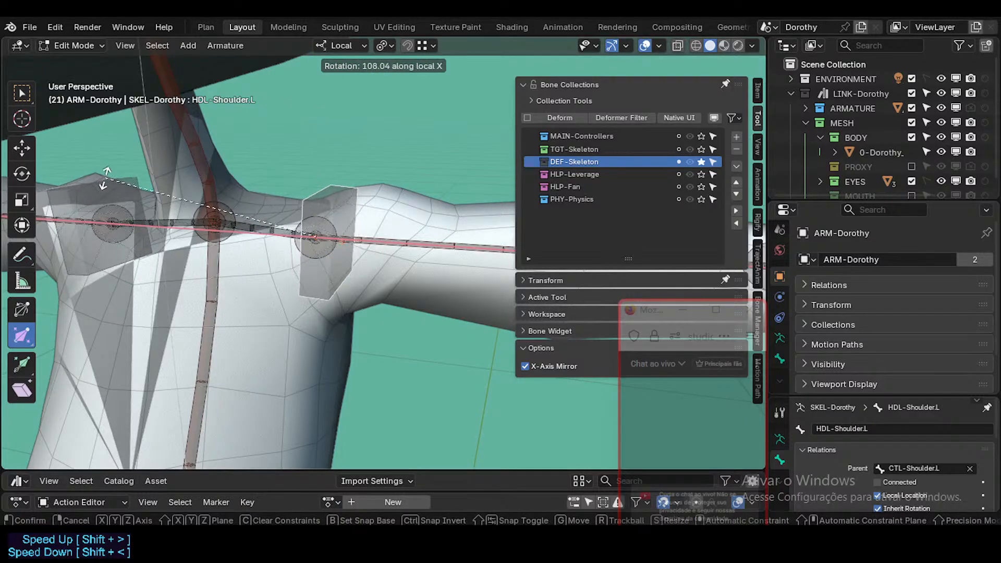
pyautogui.click(363, 211)
pyautogui.moveTo(362, 211); pyautogui.dragTo(240, 219, button='middle')
pyautogui.press('r')
pyautogui.click(258, 244)
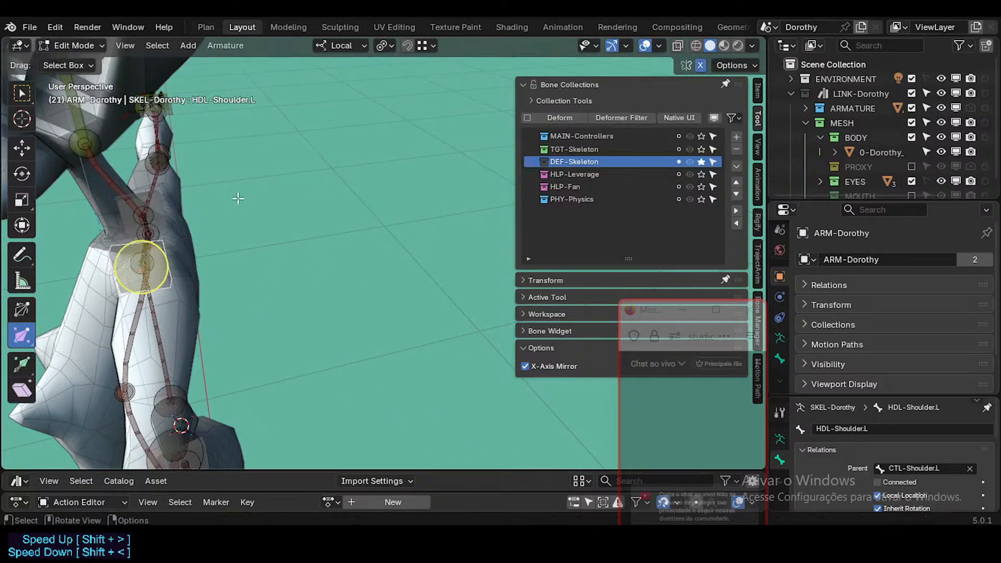
# Step: Set the transform orientation back to Global and try rotating the left shoulder handle bone around the X axis
pyautogui.press(',')
pyautogui.click(221, 181)
pyautogui.press('r')
pyautogui.press('y')
pyautogui.press('x')
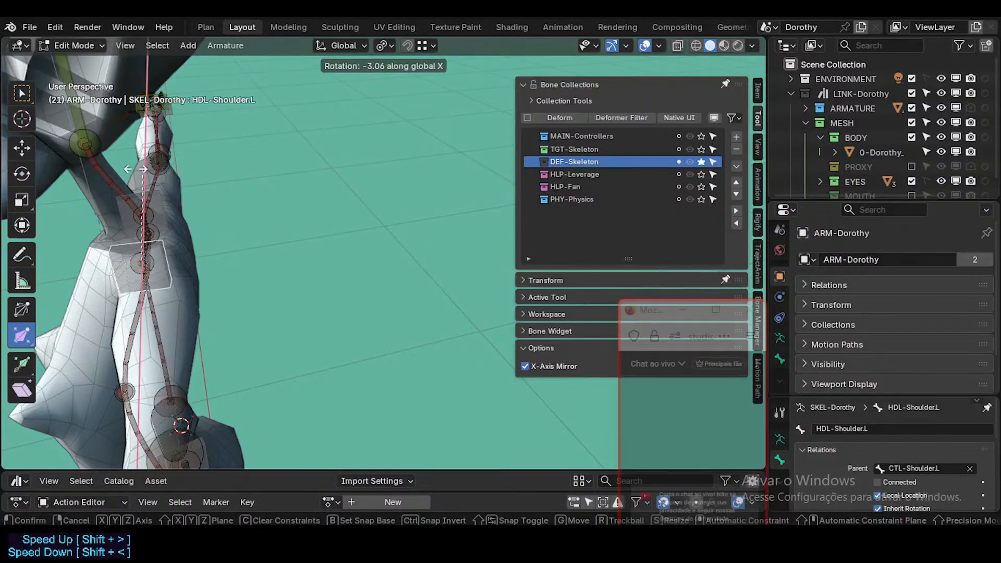
pyautogui.click(763, 220)
# Step: Examine the left shoulder handle bone's alignment with the arm and torso from several angles
pyautogui.moveTo(115, 235); pyautogui.dragTo(253, 201, button='middle')
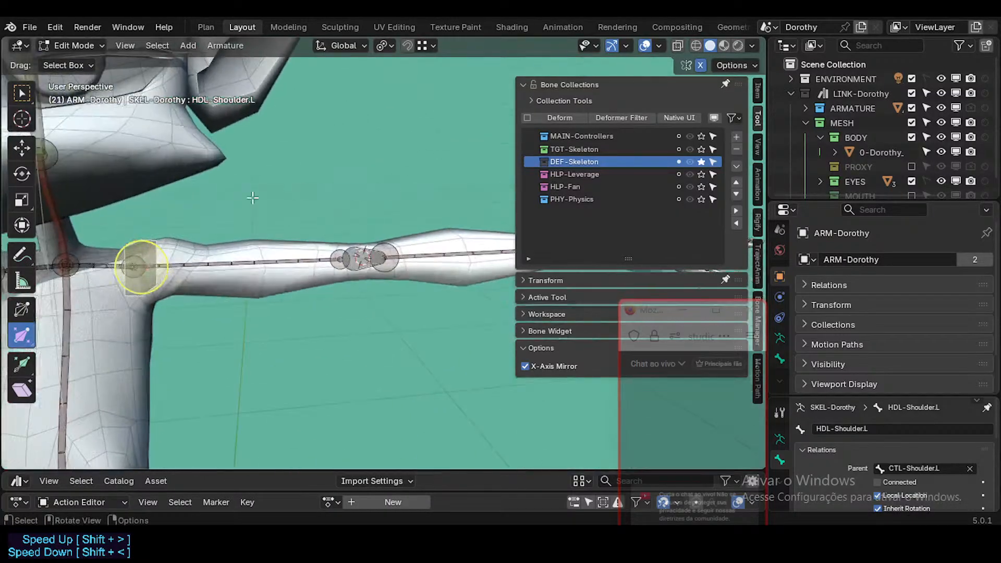
pyautogui.scroll(-2, 156, 269)
pyautogui.moveTo(123, 273); pyautogui.dragTo(140, 277, button='middle')
pyautogui.keyDown('shift'); pyautogui.moveTo(140, 277); pyautogui.dragTo(248, 245, button='middle'); pyautogui.keyUp('shift')
pyautogui.scroll(-2, 273, 232)
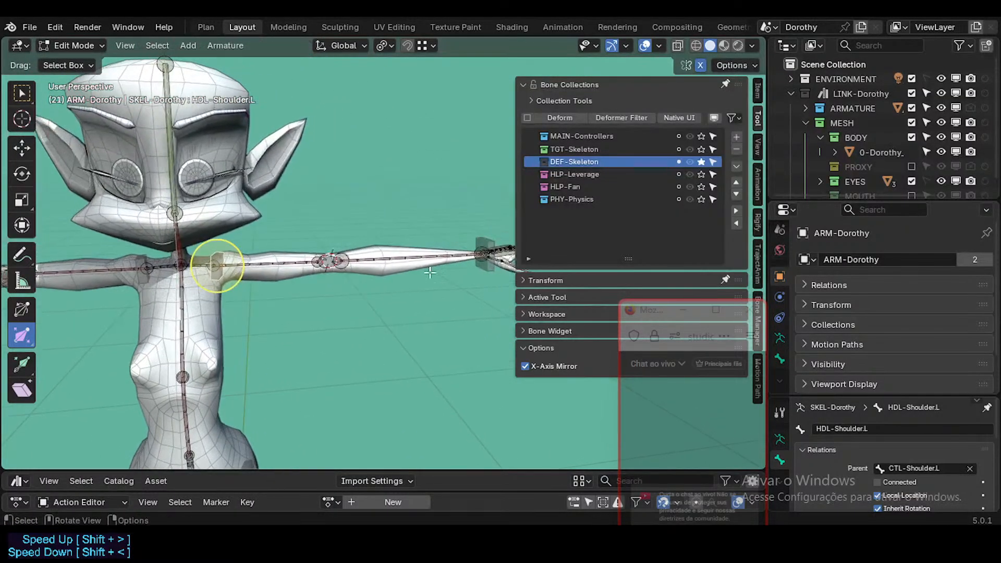
pyautogui.moveTo(347, 268); pyautogui.dragTo(294, 282, button='middle')
pyautogui.scroll(2, 302, 281)
pyautogui.moveTo(190, 196); pyautogui.dragTo(304, 233, button='middle')
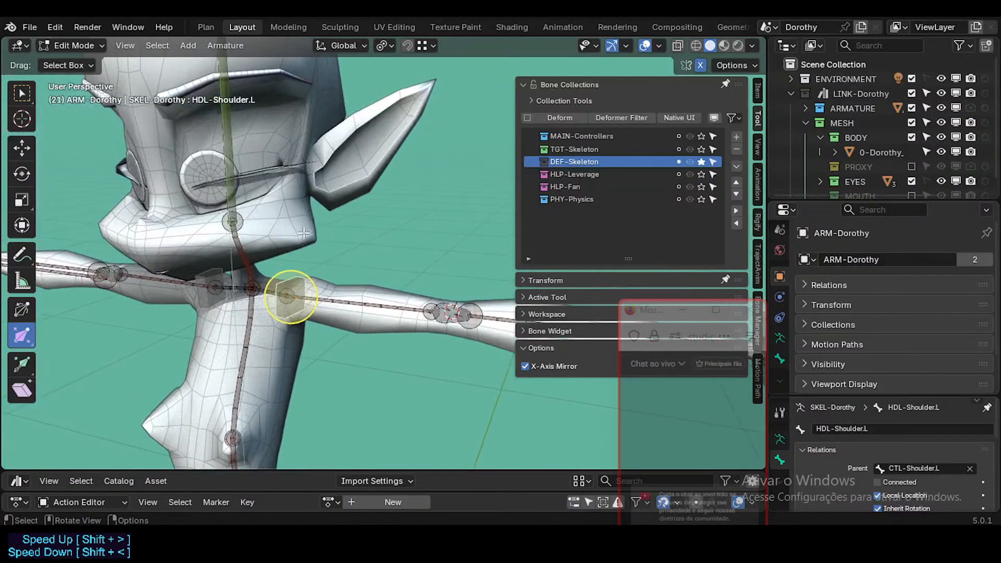
# Step: Rename the MAIN-Controllers bone collection to CTL-Skeleton in Object Mode and select the TGT-Skeleton collection
pyautogui.press('Tab')
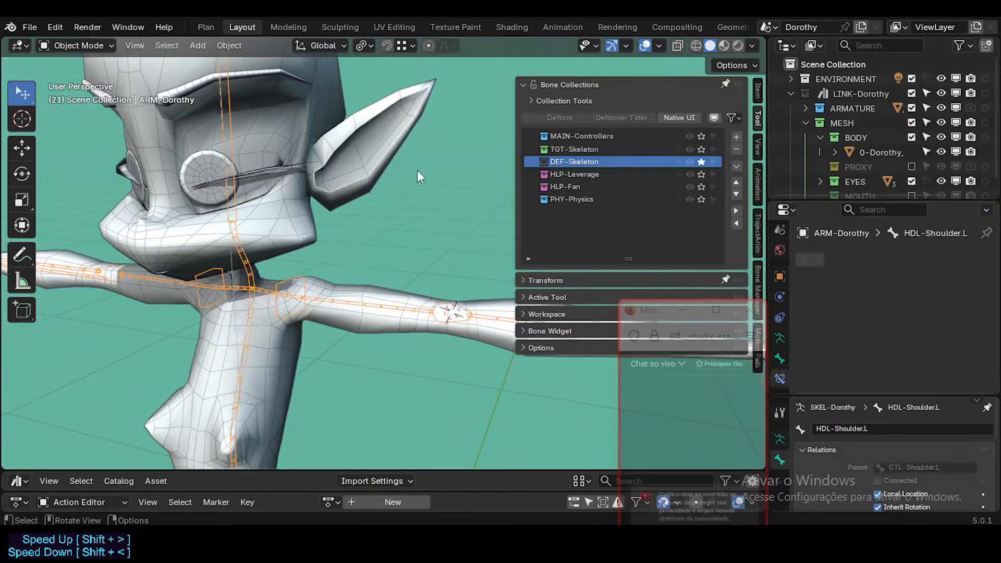
pyautogui.click(571, 149)
pyautogui.doubleClick(586, 137)
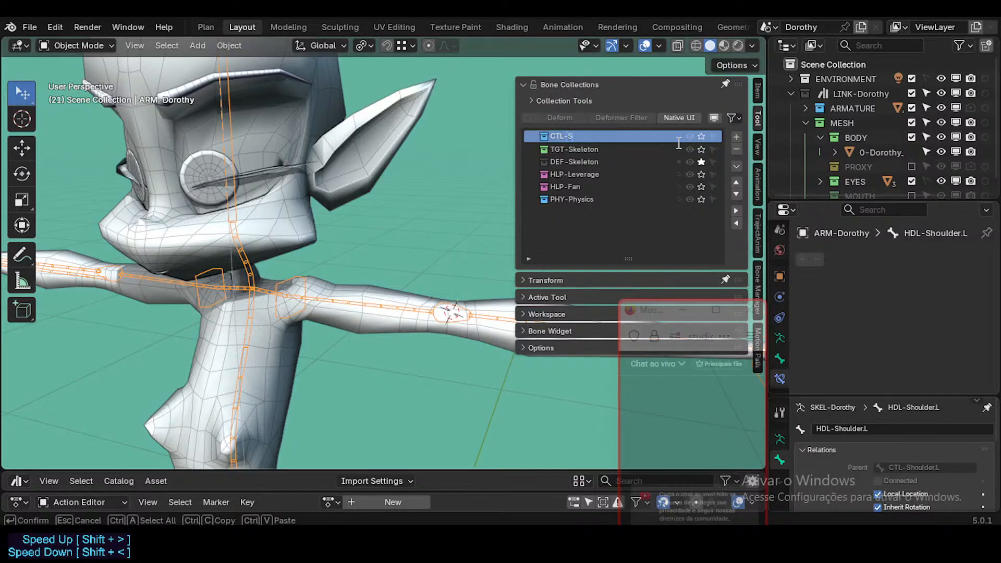
pyautogui.write('CTL-Skeleton')
pyautogui.press('Return')
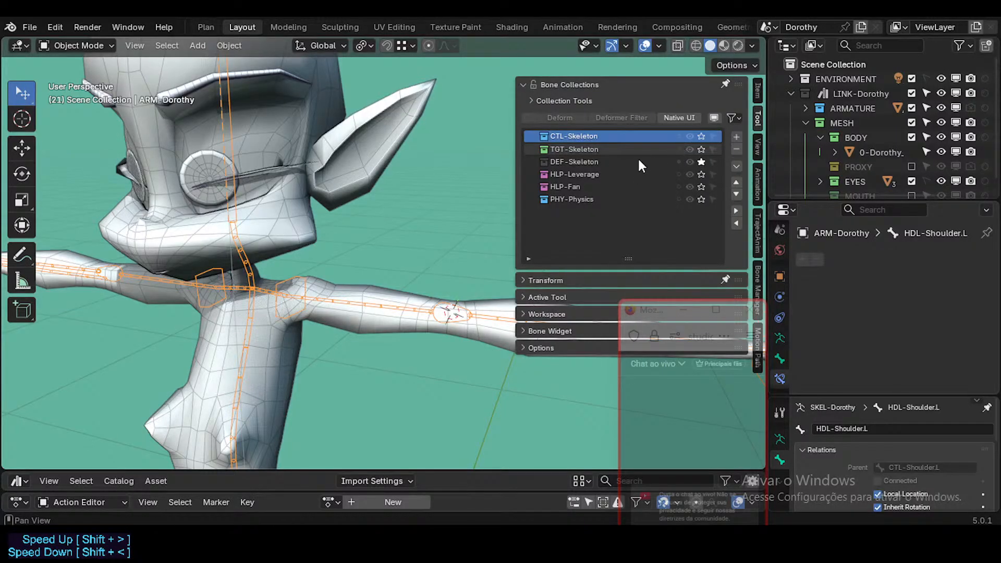
pyautogui.click(578, 150)
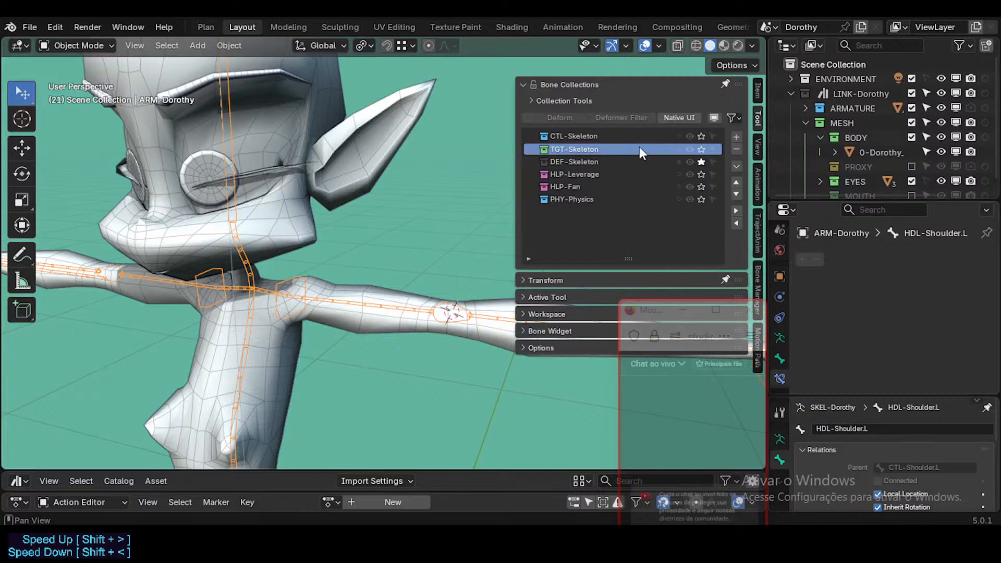
# Step: Isolate the CTL-Skeleton bone collection by removing the solo state from the other collections, and put the armature in Pose Mode
pyautogui.click(699, 148)
pyautogui.click(702, 159)
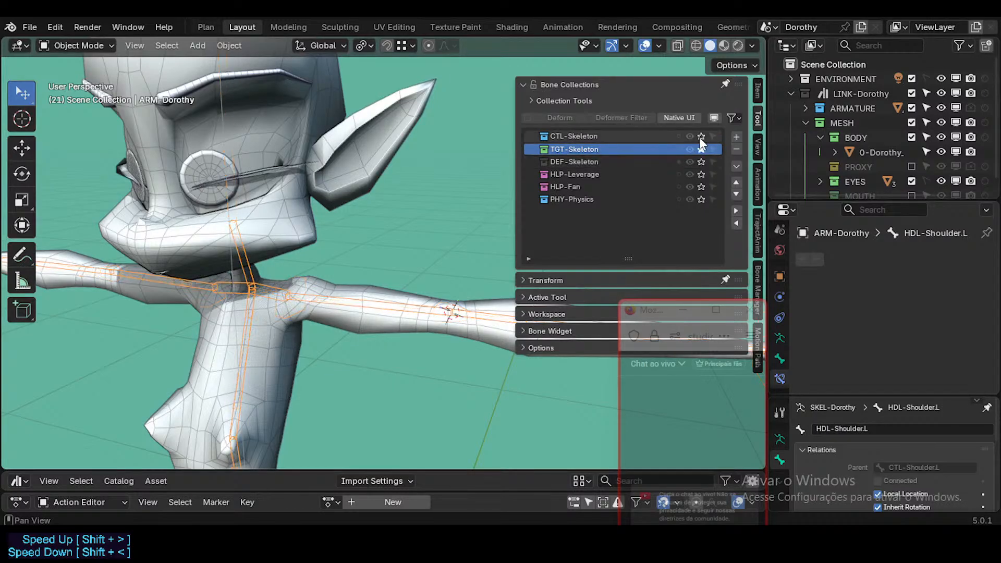
pyautogui.click(699, 137)
pyautogui.click(700, 150)
pyautogui.scroll(-5, 279, 176)
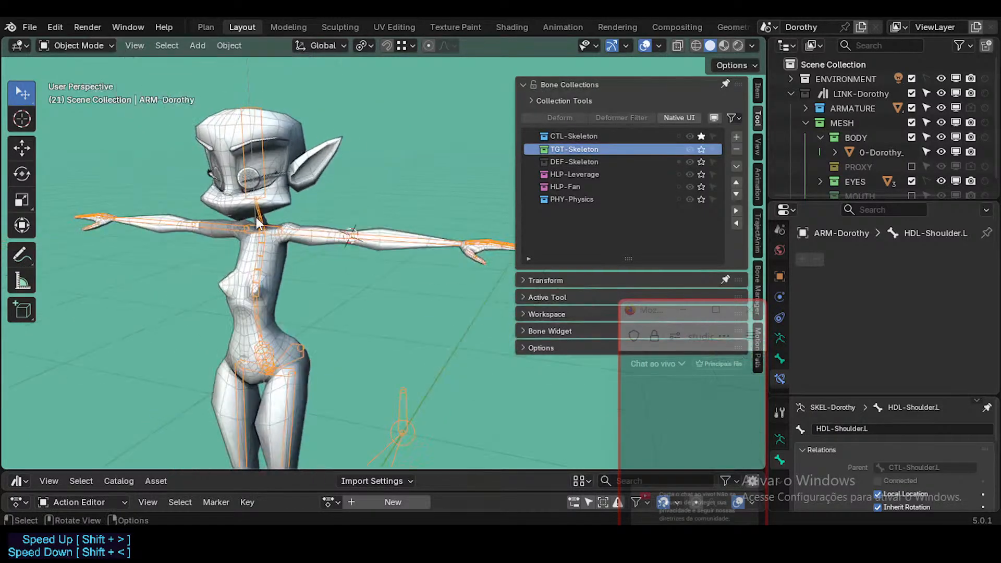
pyautogui.hotkey('ctrl', 'Tab')
pyautogui.moveTo(262, 200)
pyautogui.mouseDown(button='middle')
pyautogui.moveTo(286, 202)
pyautogui.moveTo(277, 186)
pyautogui.mouseUp(button='middle')
pyautogui.keyDown('shift'); pyautogui.moveTo(279, 182); pyautogui.dragTo(297, 247, button='middle'); pyautogui.keyUp('shift')
pyautogui.scroll(2, 297, 244)
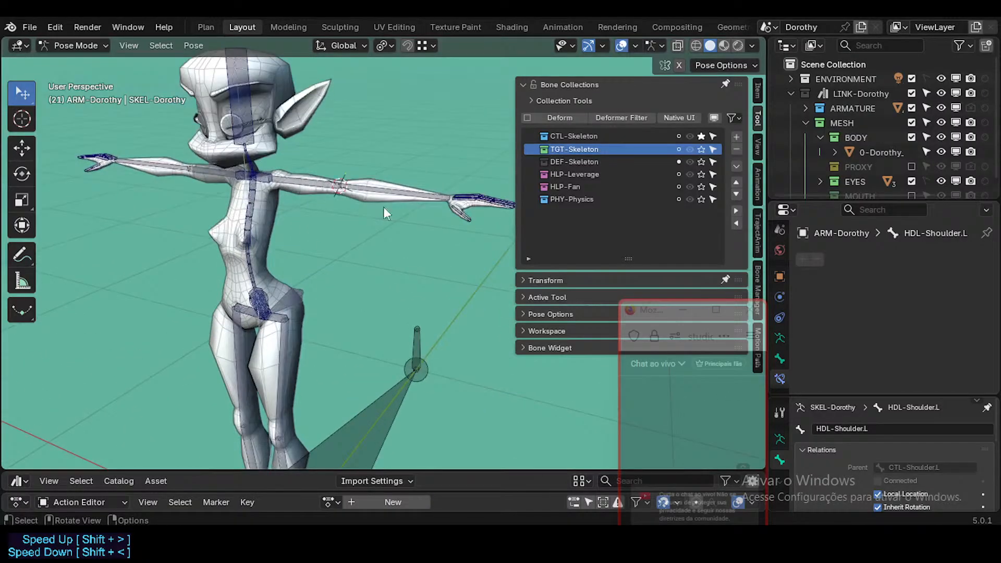
# Step: Isolate the TGT-Skeleton bone collection in place of CTL-Skeleton and examine its bones on the body and arms
pyautogui.click(701, 149)
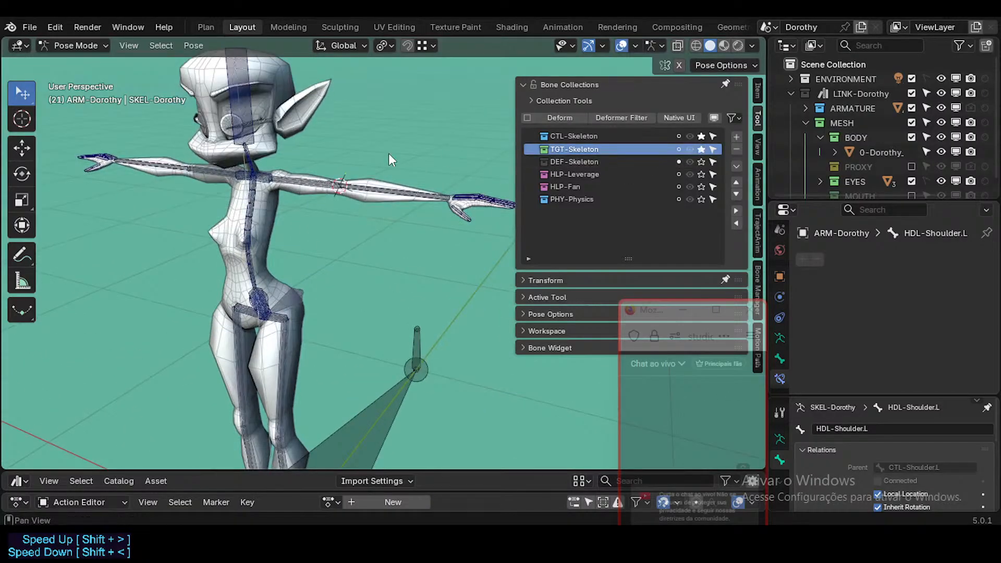
pyautogui.click(703, 135)
pyautogui.moveTo(263, 211); pyautogui.dragTo(185, 169, button='middle')
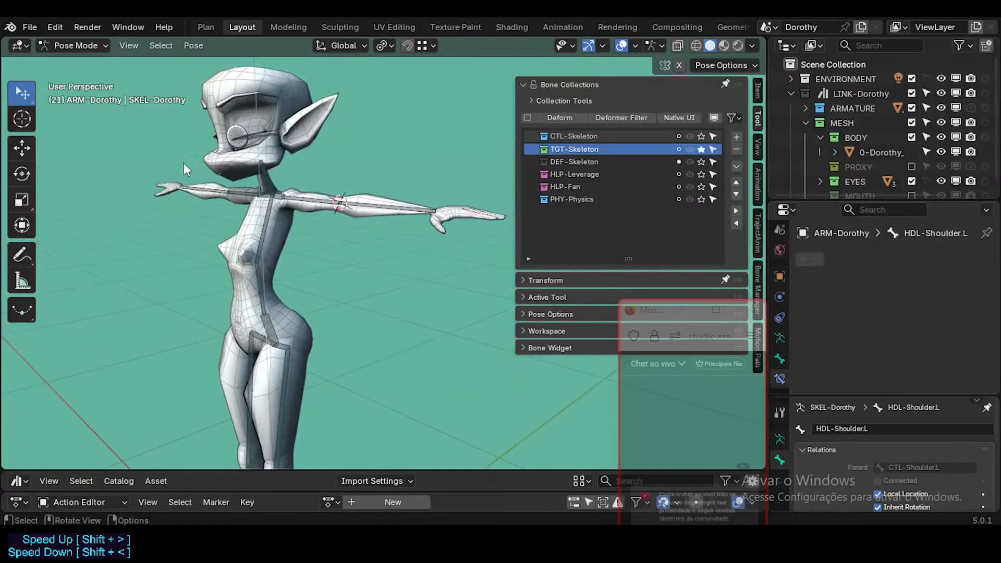
pyautogui.keyDown('shift'); pyautogui.moveTo(222, 263); pyautogui.dragTo(339, 276, button='middle'); pyautogui.keyUp('shift')
pyautogui.scroll(-3, 266, 192)
pyautogui.scroll(4, 408, 181)
pyautogui.keyDown('shift'); pyautogui.moveTo(407, 181); pyautogui.dragTo(390, 217, button='middle'); pyautogui.keyUp('shift')
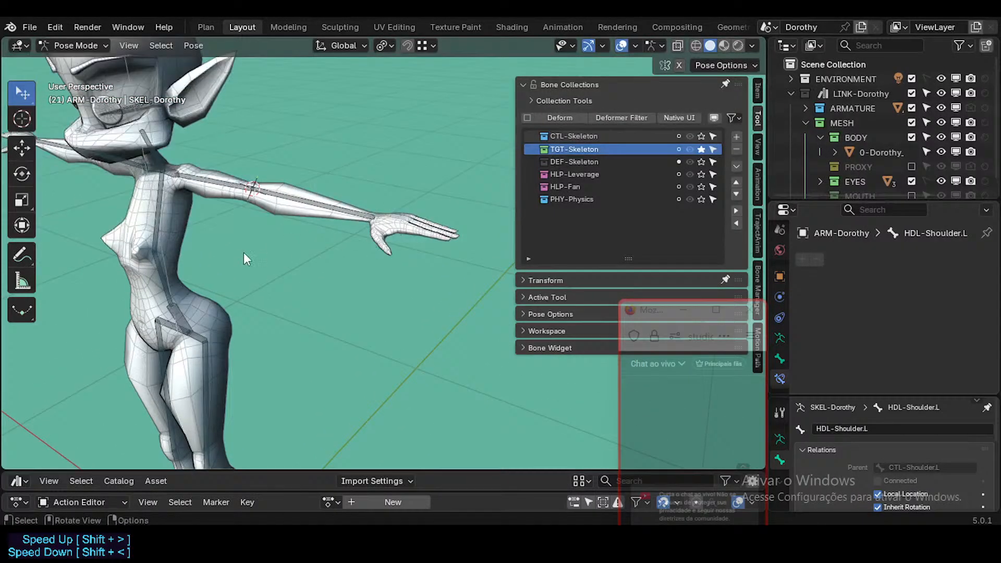
pyautogui.moveTo(81, 248); pyautogui.dragTo(227, 193, button='middle')
pyautogui.scroll(-1, 297, 204)
# Step: Save the file and give the TGT-Skeleton bone collection a yellow color tag
pyautogui.hotkey('ctrl', 's')
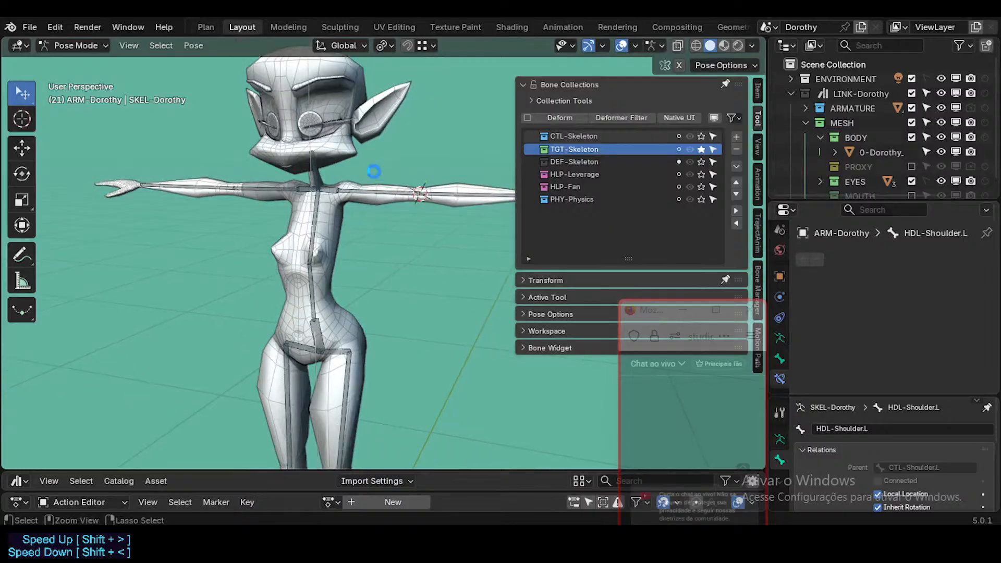
pyautogui.rightClick(546, 147)
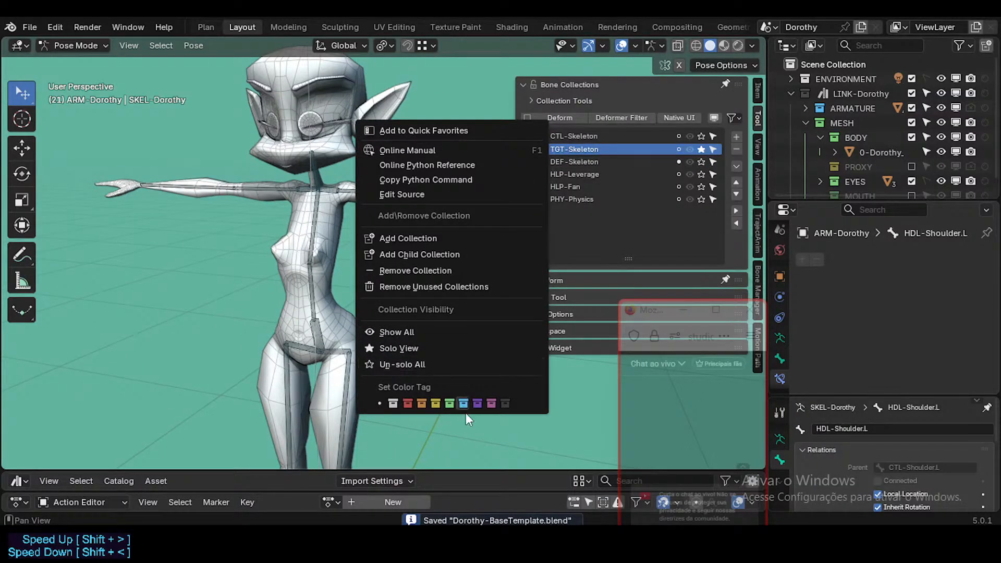
pyautogui.click(439, 403)
# Step: Select the DEF-Skeleton bone collection and isolate it in place of TGT-Skeleton
pyautogui.click(580, 162)
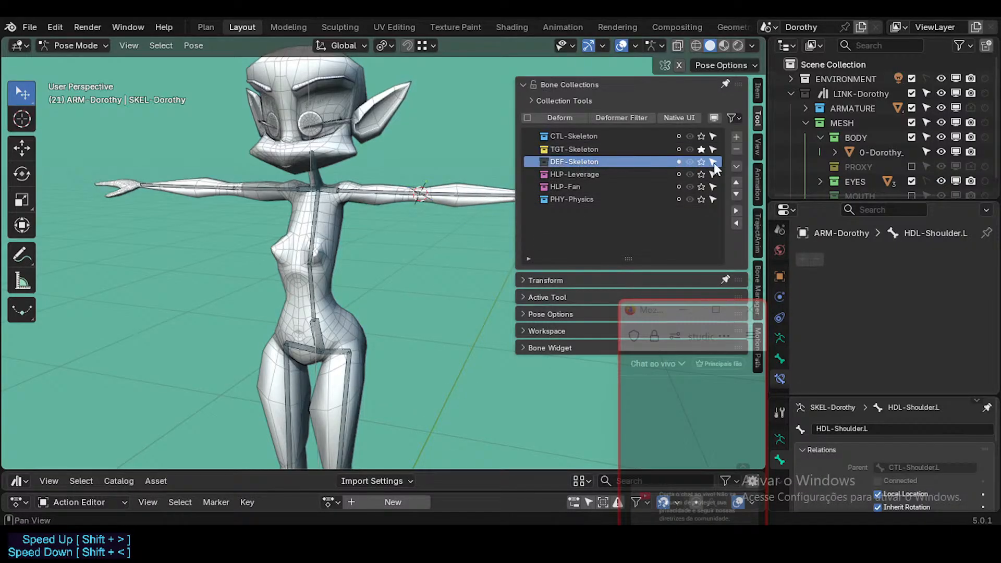
pyautogui.click(702, 162)
pyautogui.click(702, 162)
pyautogui.click(700, 151)
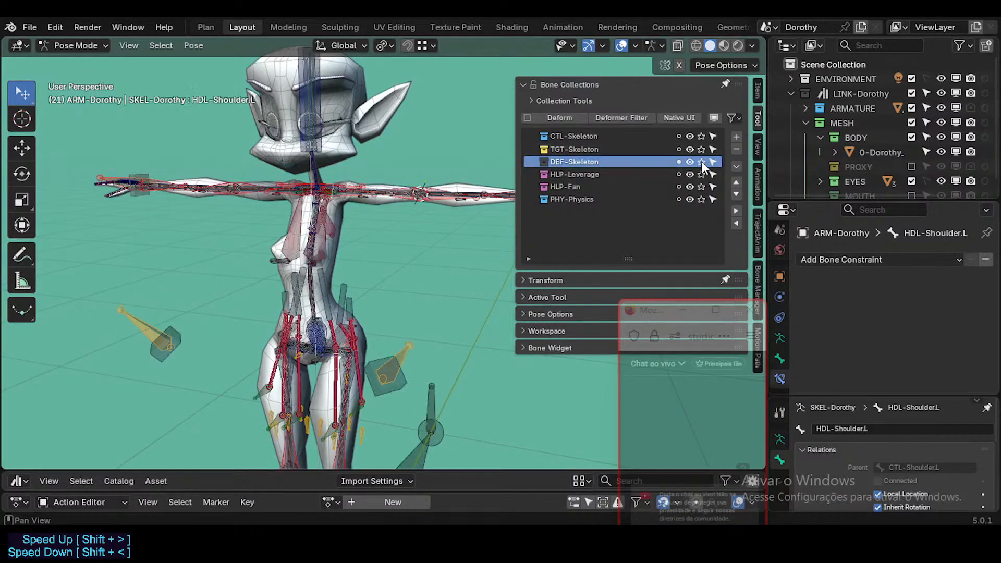
pyautogui.click(701, 162)
pyautogui.moveTo(323, 206)
pyautogui.mouseDown(button='middle')
pyautogui.moveTo(246, 248)
pyautogui.moveTo(301, 248)
pyautogui.moveTo(274, 316)
pyautogui.moveTo(234, 295)
pyautogui.moveTo(268, 282)
pyautogui.moveTo(331, 220)
pyautogui.mouseUp(button='middle')
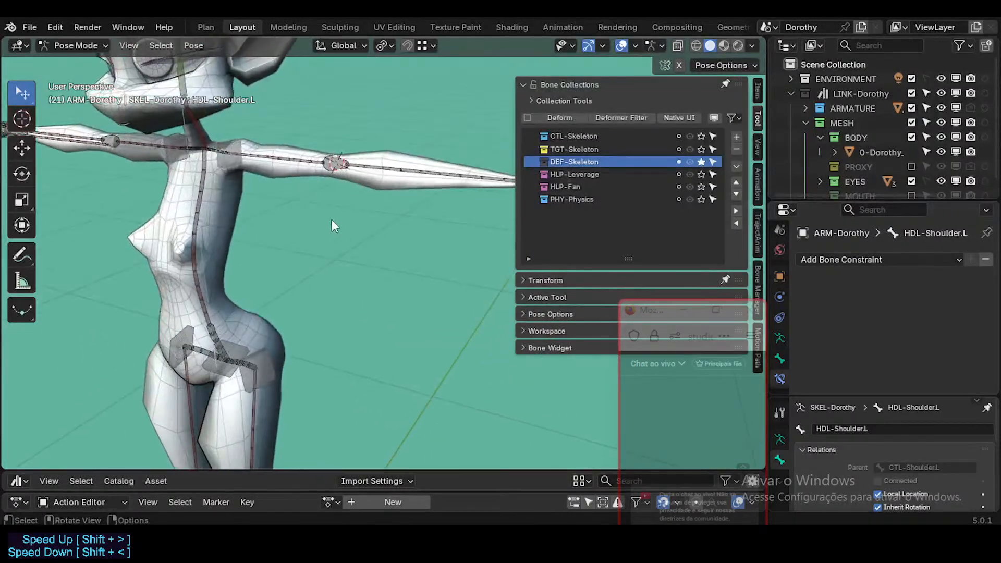
# Step: Examine the left elbow stealer bone and the left hip handle bone among the deform bones
pyautogui.scroll(4, 339, 143)
pyautogui.click(339, 142)
pyautogui.moveTo(331, 139); pyautogui.dragTo(354, 223, button='middle')
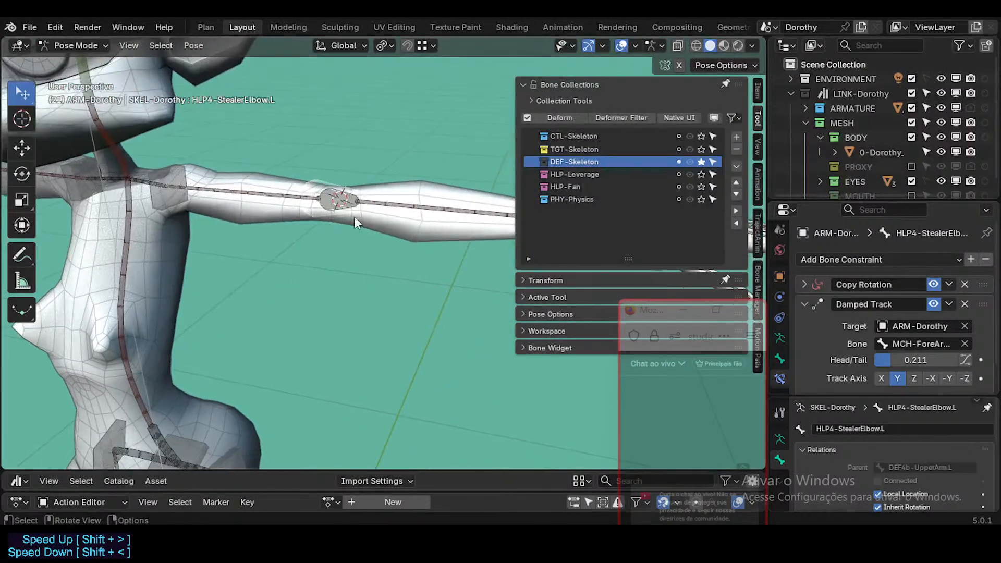
pyautogui.moveTo(223, 257); pyautogui.dragTo(247, 233, button='middle')
pyautogui.scroll(-3, 247, 234)
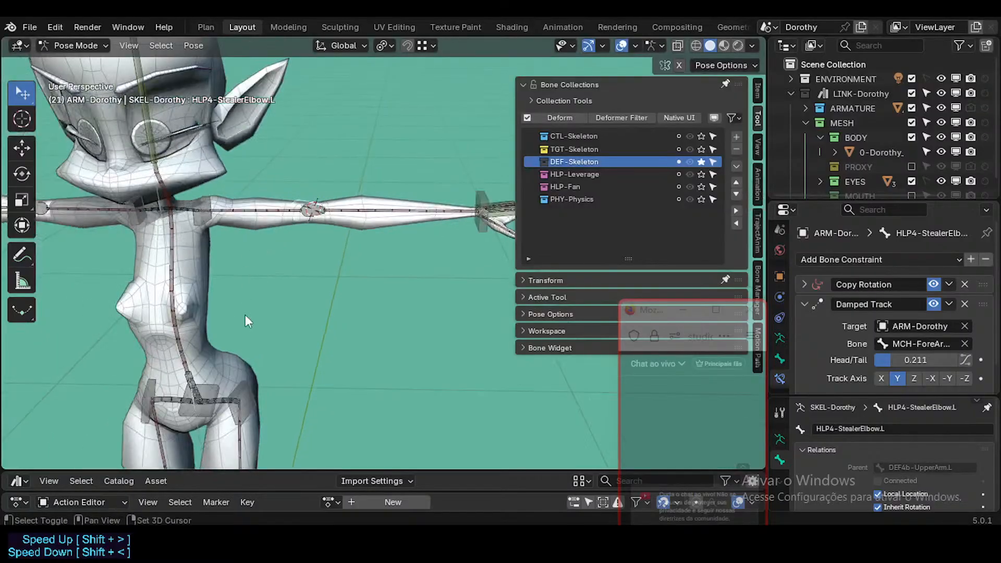
pyautogui.keyDown('shift'); pyautogui.moveTo(241, 422); pyautogui.dragTo(303, 249, button='middle'); pyautogui.keyUp('shift')
pyautogui.moveTo(329, 305); pyautogui.dragTo(341, 248, button='middle')
pyautogui.click(338, 177)
pyautogui.moveTo(263, 241); pyautogui.dragTo(331, 193, button='middle')
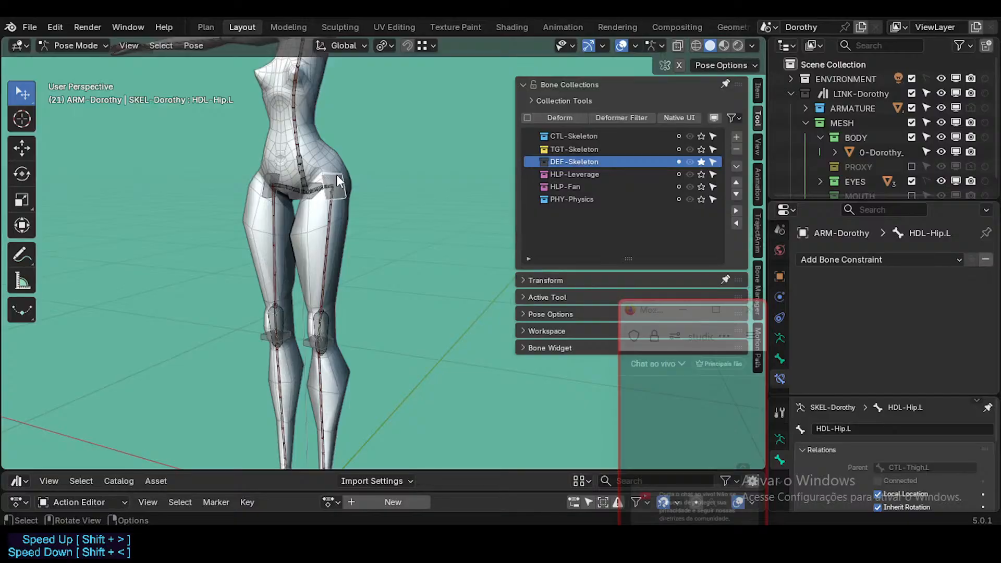
# Step: Examine the coxis handle bone and the deform bones of the pelvis and legs
pyautogui.moveTo(343, 158); pyautogui.dragTo(291, 140, button='middle')
pyautogui.click(309, 255)
pyautogui.scroll(2, 307, 292)
pyautogui.scroll(-2, 306, 252)
pyautogui.scroll(2, 297, 208)
pyautogui.moveTo(313, 339); pyautogui.dragTo(298, 292, button='middle')
pyautogui.keyDown('shift'); pyautogui.moveTo(298, 105); pyautogui.dragTo(304, 255, button='middle'); pyautogui.keyUp('shift')
pyautogui.scroll(-3, 295, 188)
pyautogui.moveTo(302, 336); pyautogui.dragTo(353, 287, button='middle')
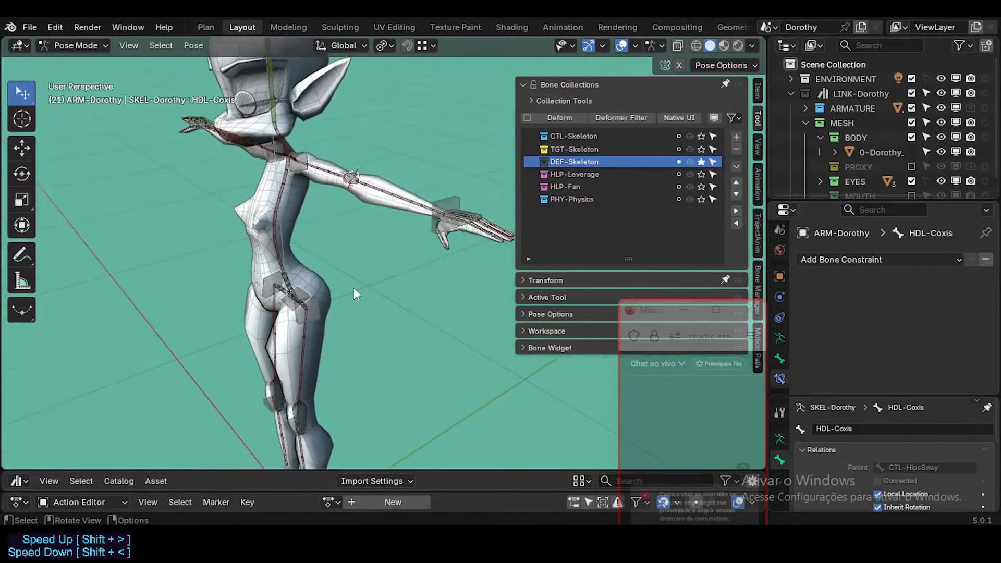
# Step: Examine the left wrist handle bone and the segmented left forearm deform bone up close
pyautogui.click(433, 196)
pyautogui.scroll(4, 420, 212)
pyautogui.moveTo(258, 241); pyautogui.dragTo(298, 295, button='middle')
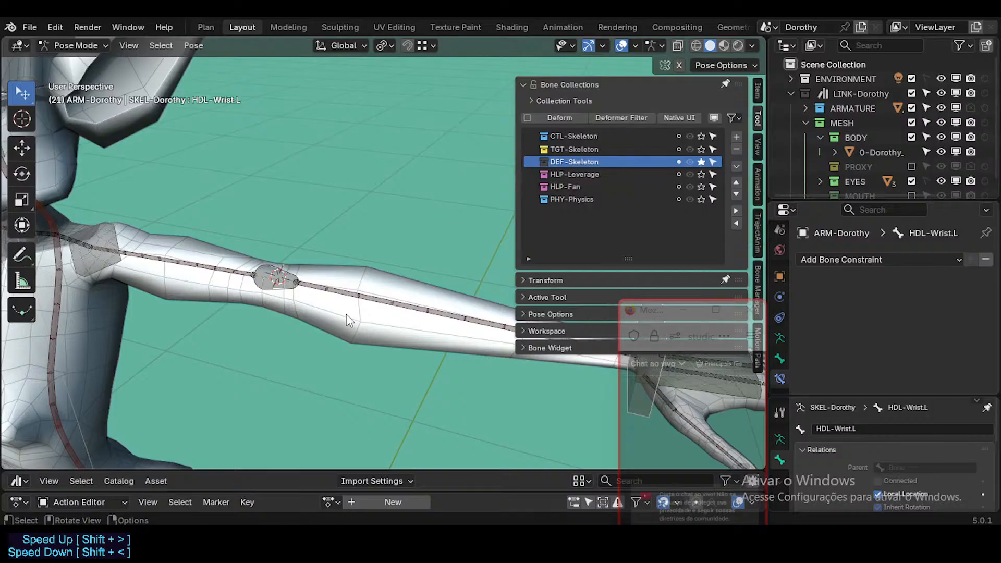
pyautogui.moveTo(339, 299)
pyautogui.keyDown('shift'); pyautogui.mouseDown(button='middle')
pyautogui.moveTo(263, 305)
pyautogui.moveTo(294, 319)
pyautogui.moveTo(335, 311)
pyautogui.mouseUp(button='middle'); pyautogui.keyUp('shift')
pyautogui.click(292, 331)
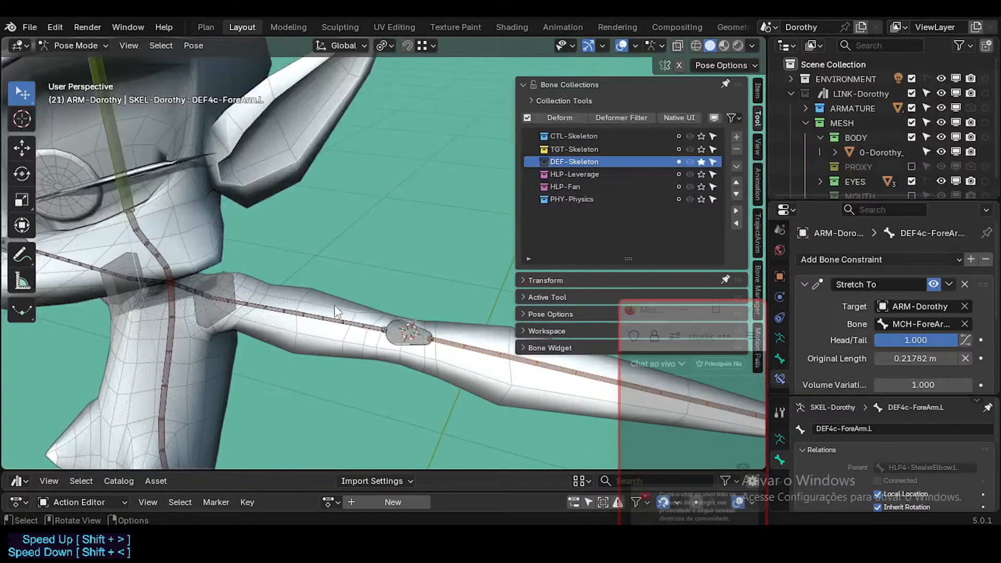
pyautogui.keyDown('shift'); pyautogui.moveTo(453, 347); pyautogui.dragTo(398, 343, button='middle'); pyautogui.keyUp('shift')
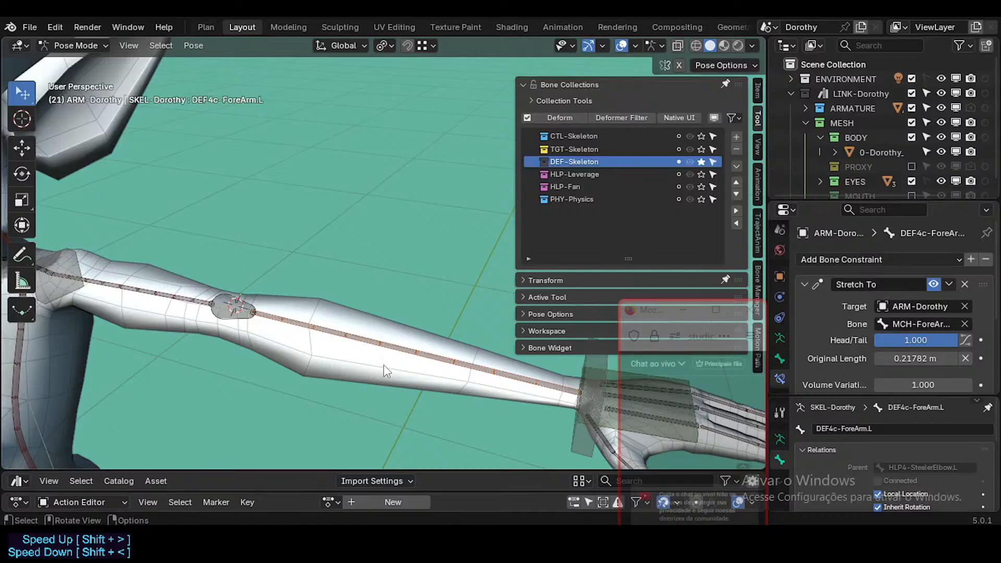
pyautogui.moveTo(401, 335); pyautogui.dragTo(372, 350, button='middle')
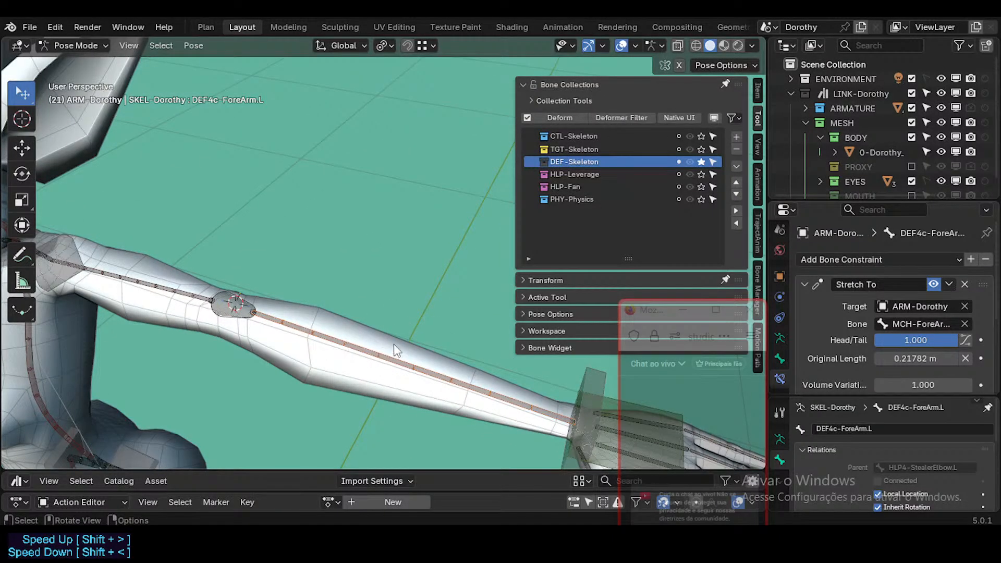
# Step: Select the left elbow, wrist, forearm and upper arm bones in turn and check how the deform chain runs along the arm
pyautogui.click(233, 293)
pyautogui.click(569, 390)
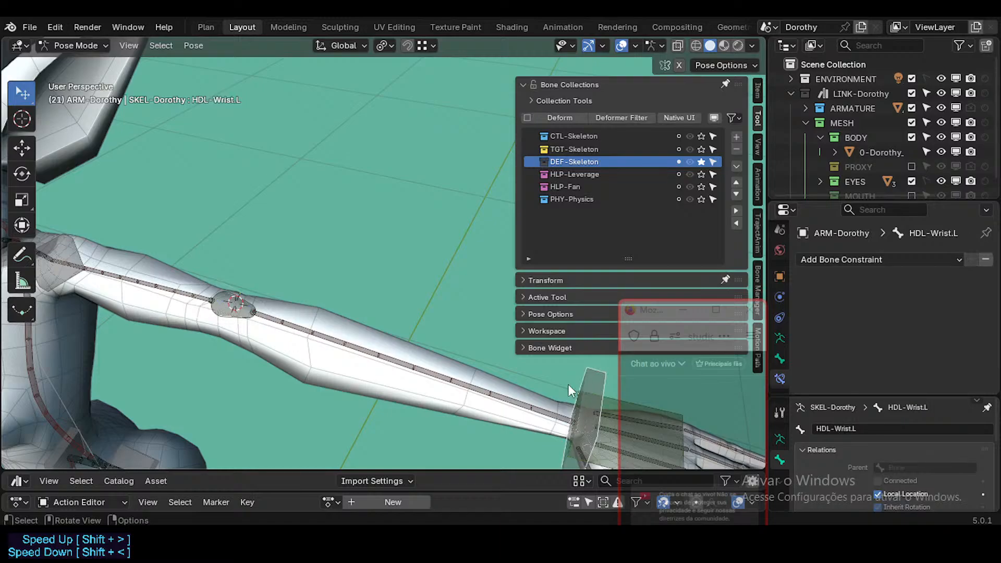
pyautogui.click(228, 317)
pyautogui.keyDown('shift'); pyautogui.moveTo(180, 352); pyautogui.dragTo(273, 329, button='middle'); pyautogui.keyUp('shift')
pyautogui.click(437, 314)
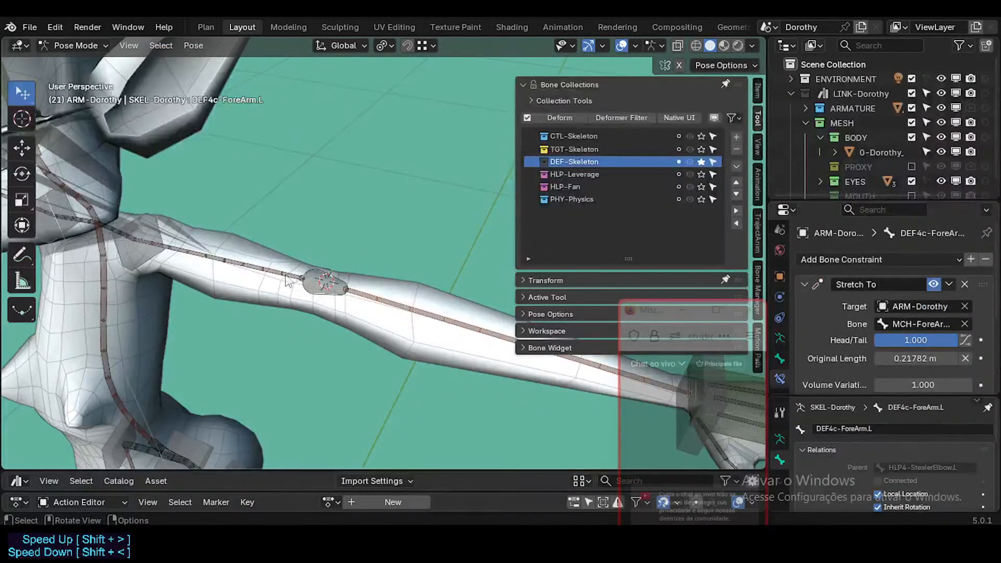
pyautogui.click(211, 265)
pyautogui.moveTo(214, 268); pyautogui.dragTo(244, 310, button='middle')
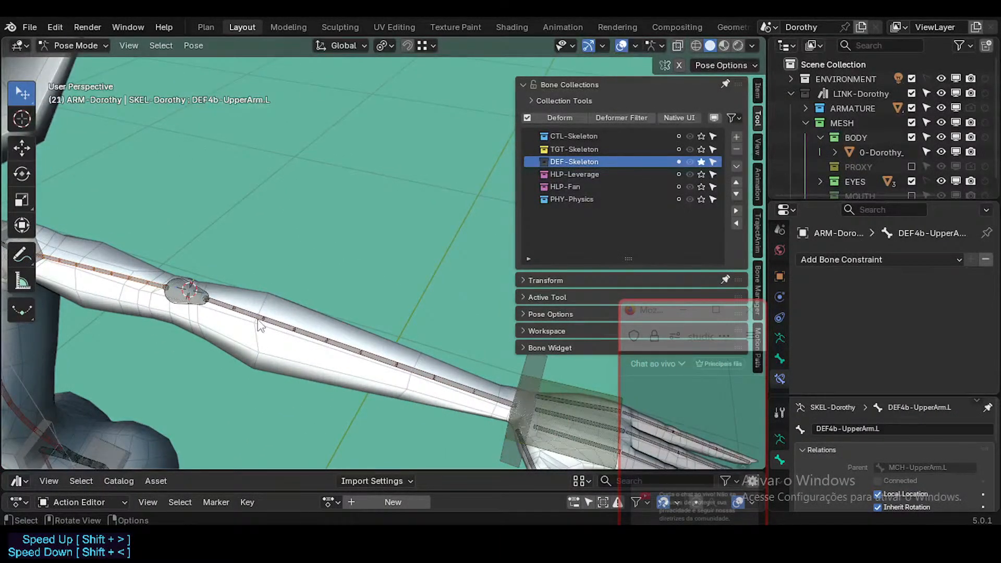
pyautogui.scroll(-4, 422, 365)
pyautogui.moveTo(417, 258); pyautogui.dragTo(309, 264, button='middle')
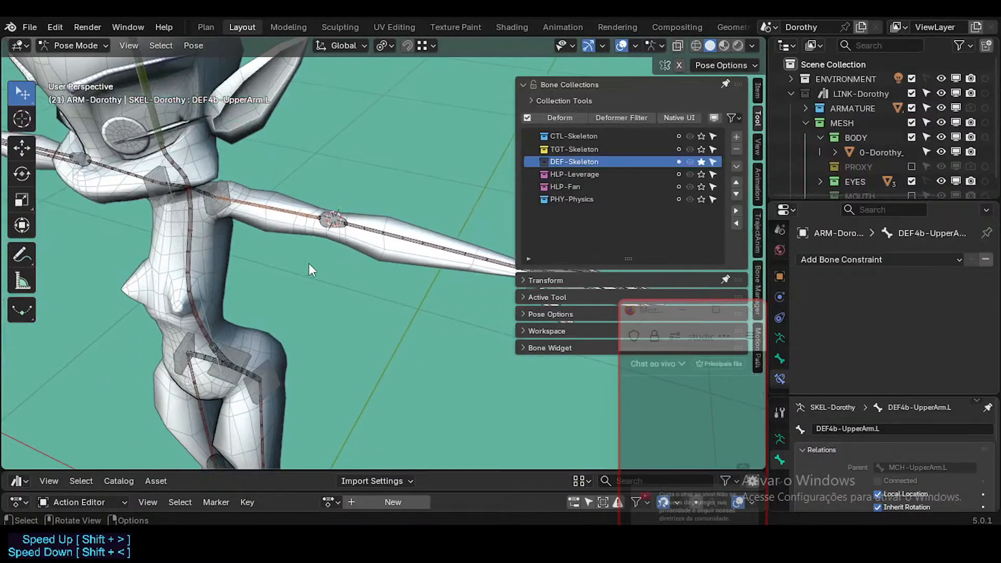
pyautogui.keyDown('shift'); pyautogui.moveTo(458, 252); pyautogui.dragTo(310, 299, button='middle'); pyautogui.keyUp('shift')
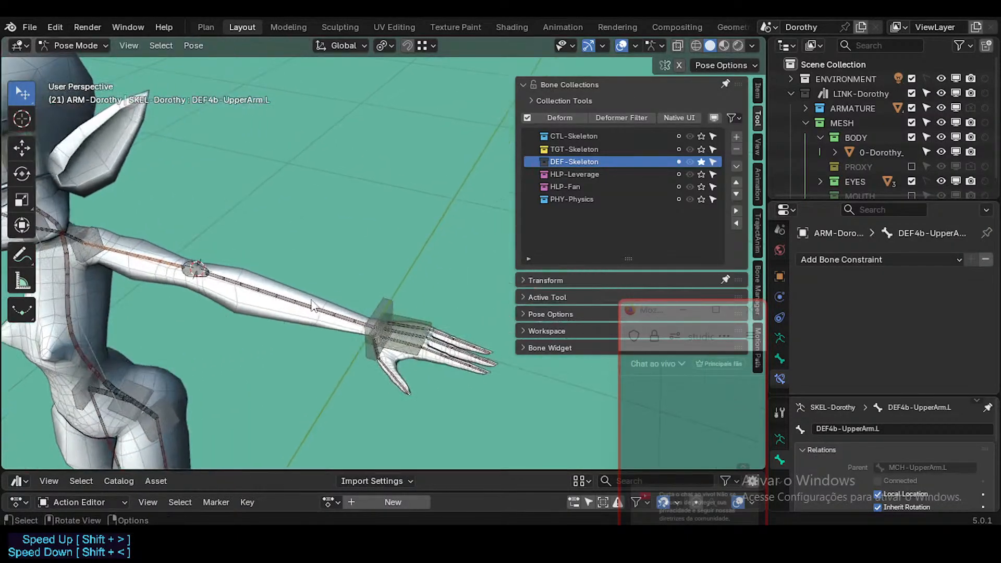
pyautogui.scroll(2, 310, 299)
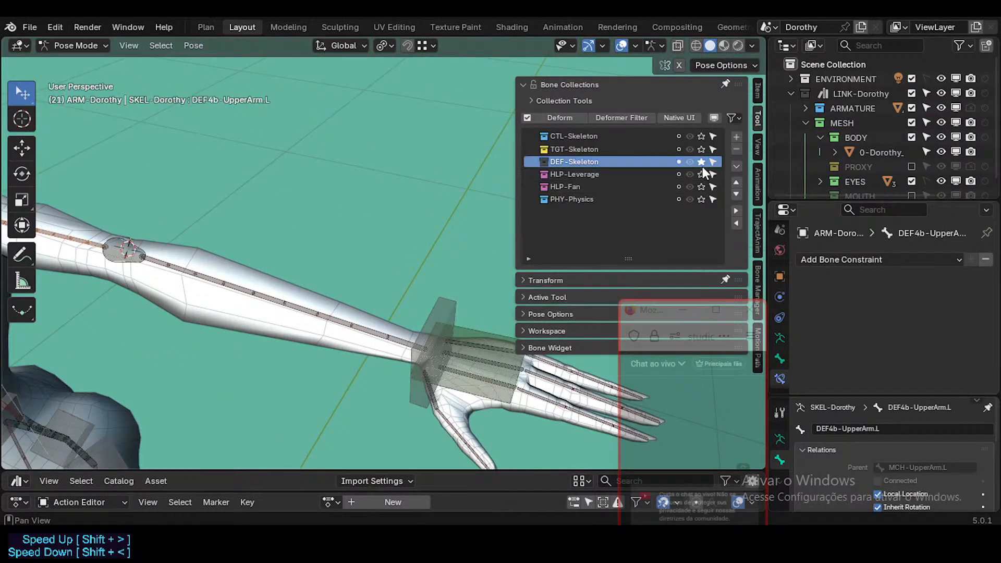
pyautogui.scroll(-3, 422, 314)
pyautogui.moveTo(422, 315); pyautogui.dragTo(386, 255, button='middle')
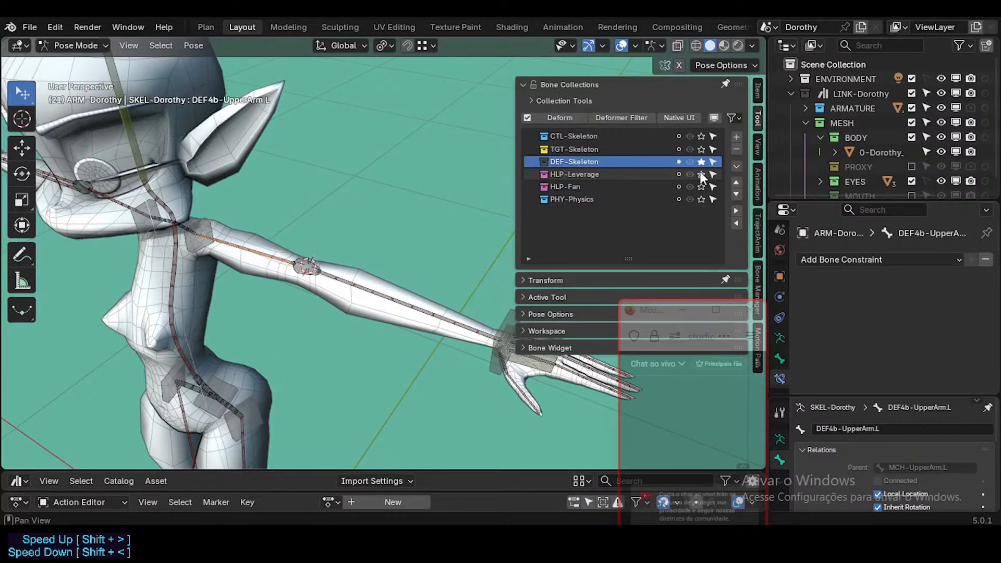
# Step: Move the live chat window away from the viewport and isolate the HLP-Leverage bone collection in place of DEF-Skeleton
pyautogui.moveTo(658, 315); pyautogui.dragTo(854, 233)
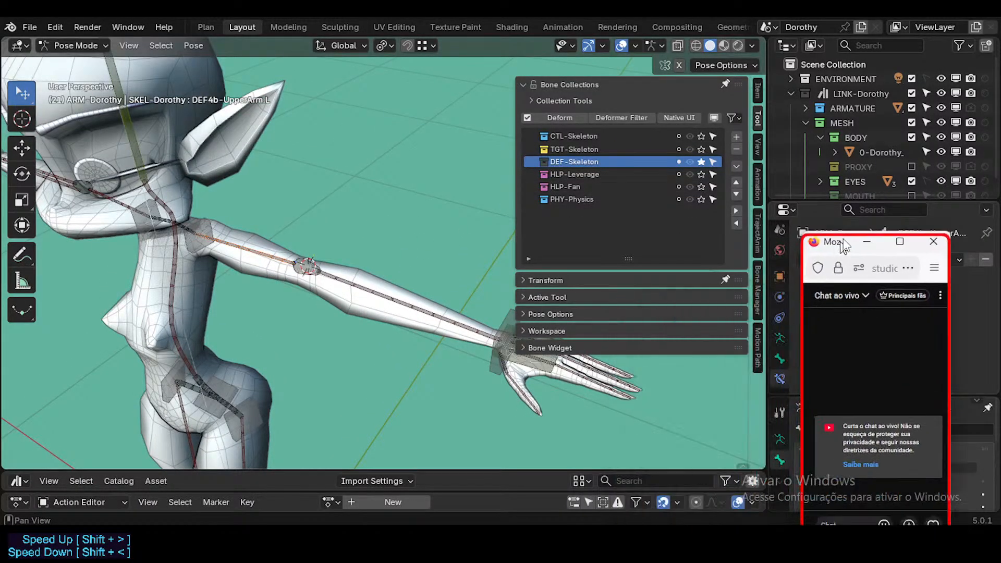
pyautogui.click(700, 174)
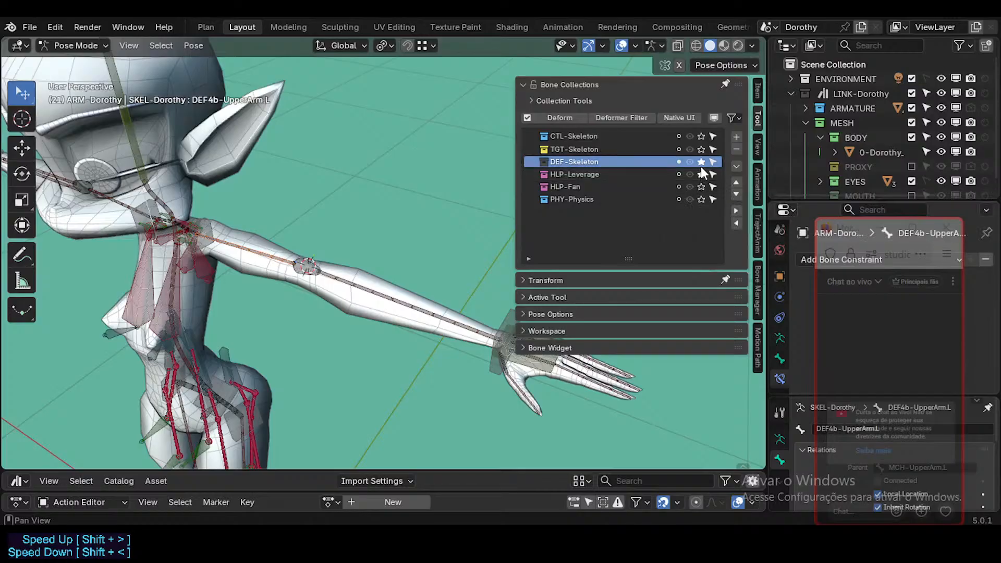
pyautogui.click(701, 161)
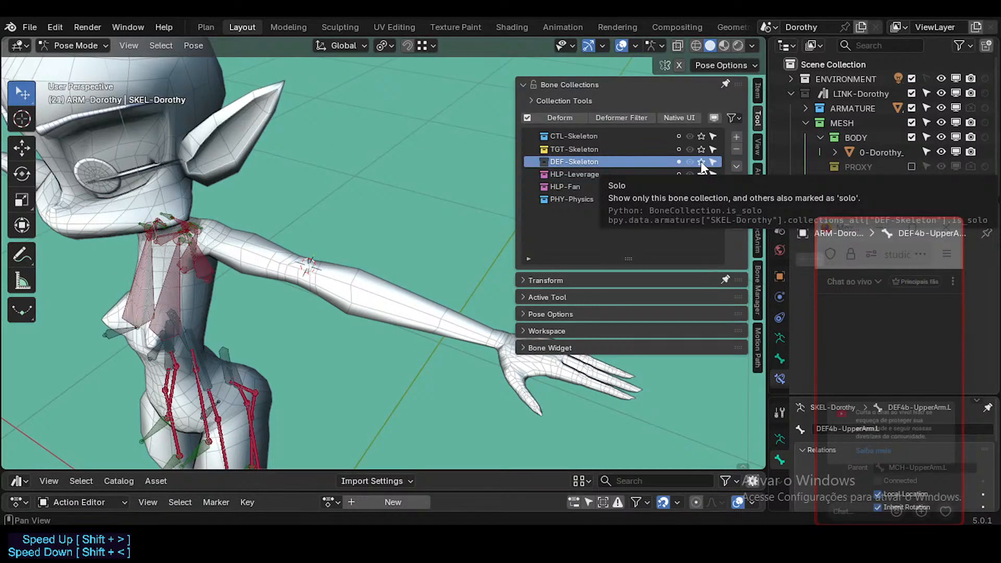
pyautogui.click(701, 162)
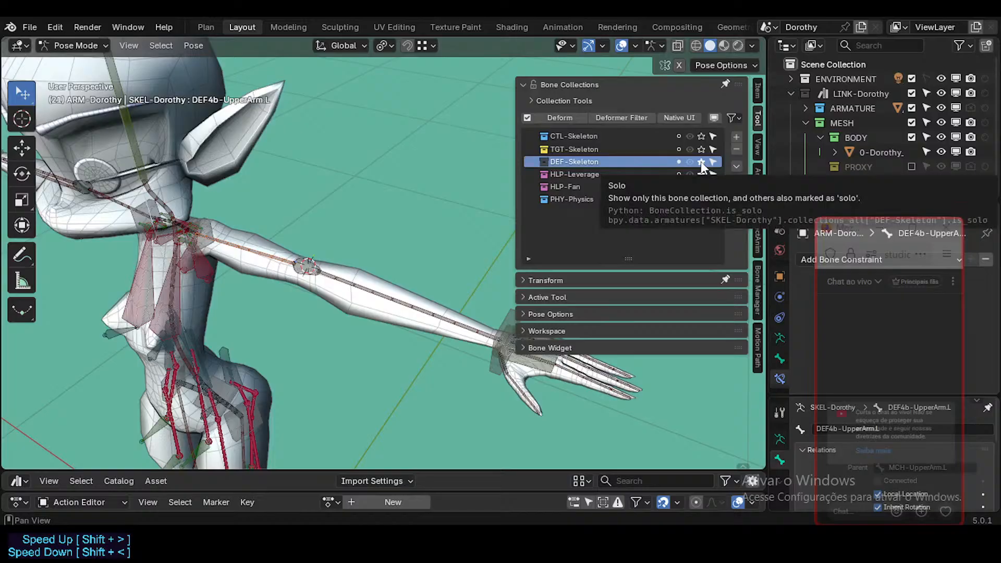
pyautogui.click(700, 162)
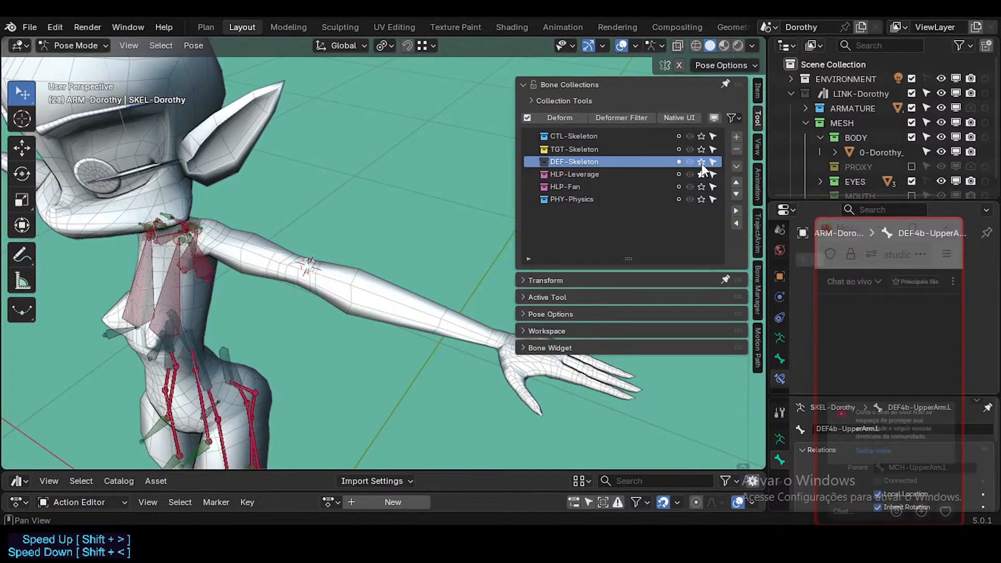
# Step: Compare the chest and shoulder leverage bones between Edit Mode and Pose Mode from the front orthographic view
pyautogui.moveTo(367, 249); pyautogui.dragTo(315, 250, button='middle')
pyautogui.press('Tab')
pyautogui.press('Tab')
pyautogui.press('Tab')
pyautogui.press('Tab')
pyautogui.press('Tab')
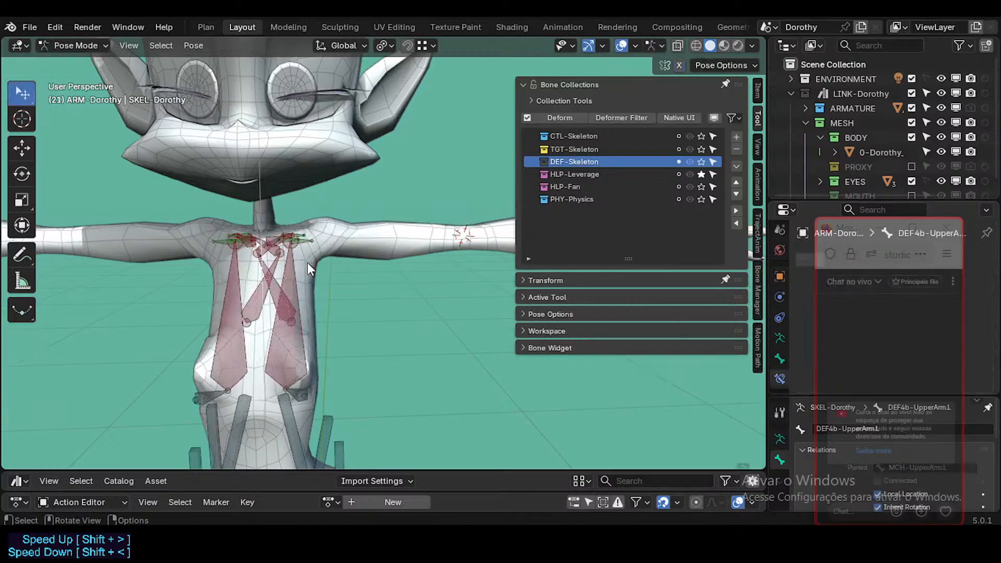
pyautogui.scroll(2, 307, 262)
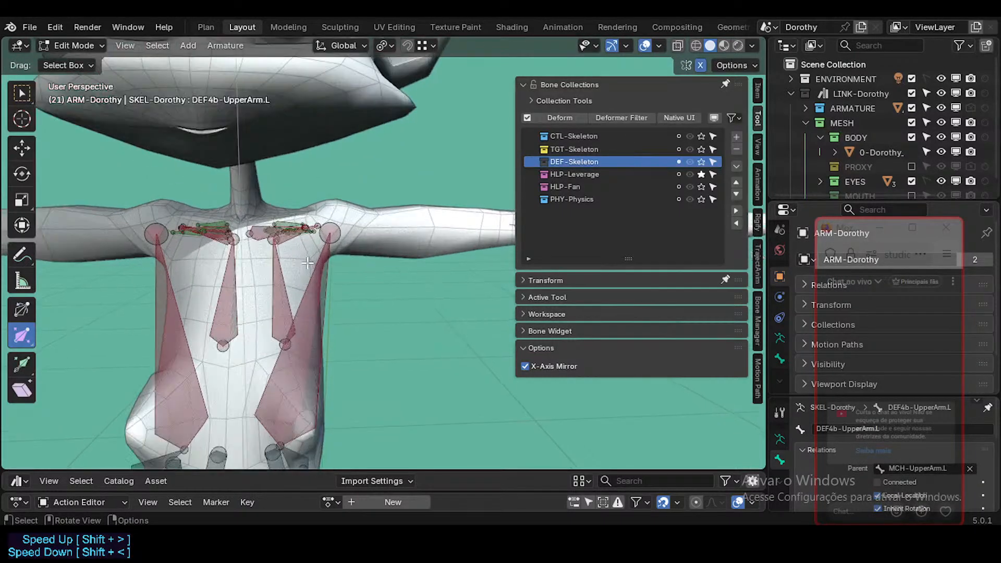
pyautogui.press('KP_1')
pyautogui.press('Tab')
pyautogui.scroll(2, 307, 262)
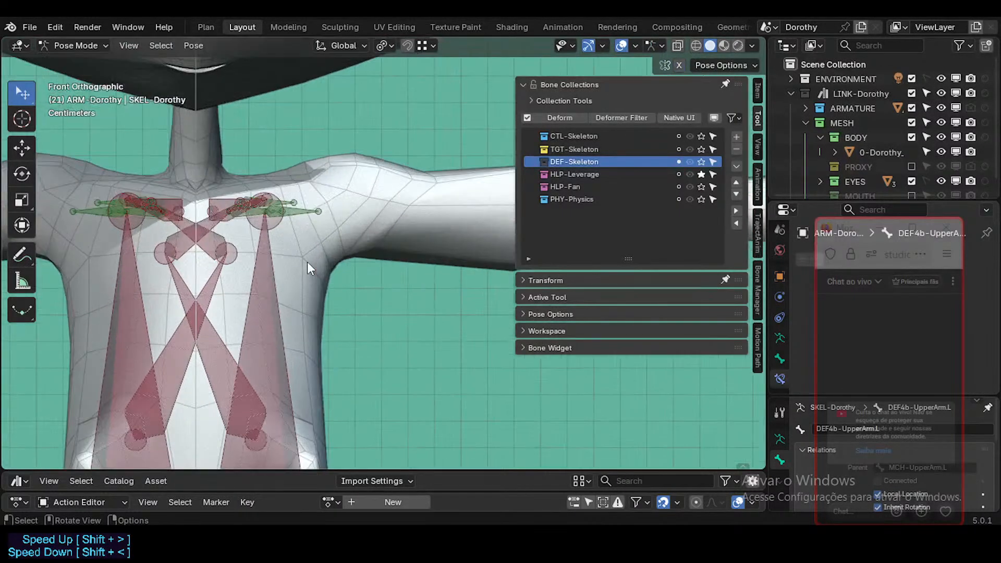
pyautogui.press('Tab')
pyautogui.press('Tab')
pyautogui.press('Tab')
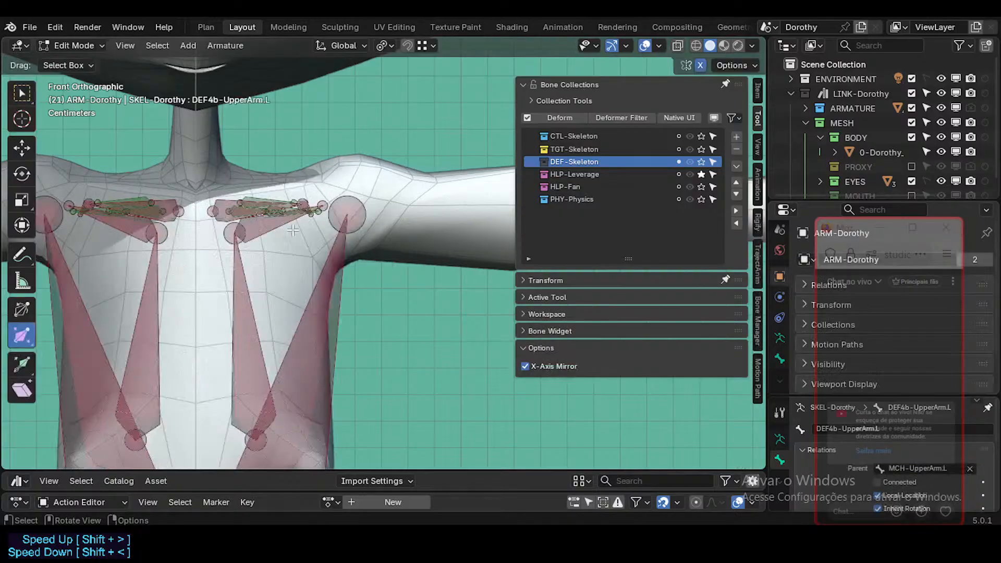
# Step: Select the left scapula leverage bone and compare its position between Edit Mode and Pose Mode
pyautogui.press('Tab')
pyautogui.click(200, 242)
pyautogui.press('Tab')
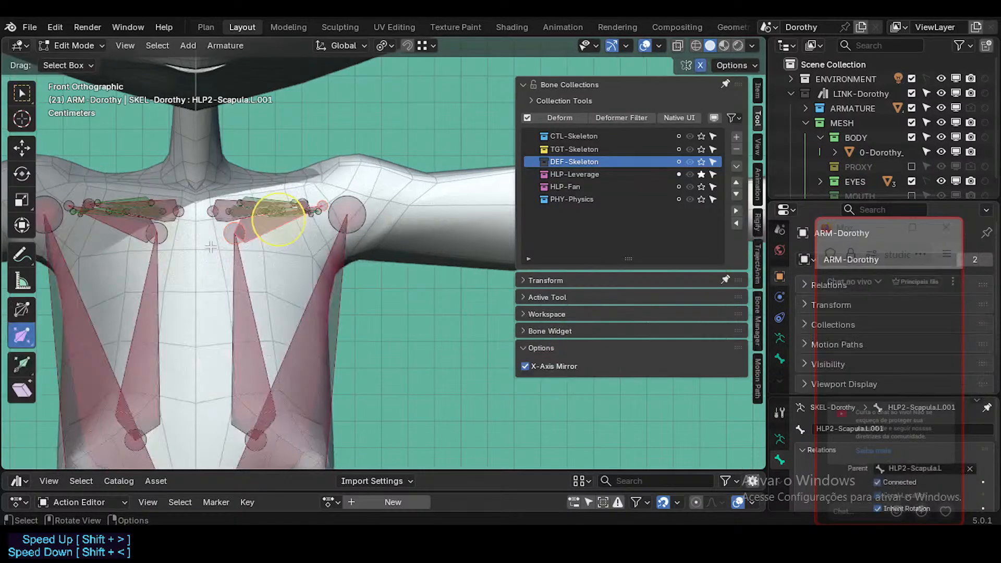
pyautogui.press('Tab')
pyautogui.press('Tab')
pyautogui.press('Tab')
pyautogui.press('Tab')
# Step: Show the CTL-Skeleton collection alongside HLP-Leverage and compare both sets of bones between Edit Mode and Pose Mode
pyautogui.click(701, 136)
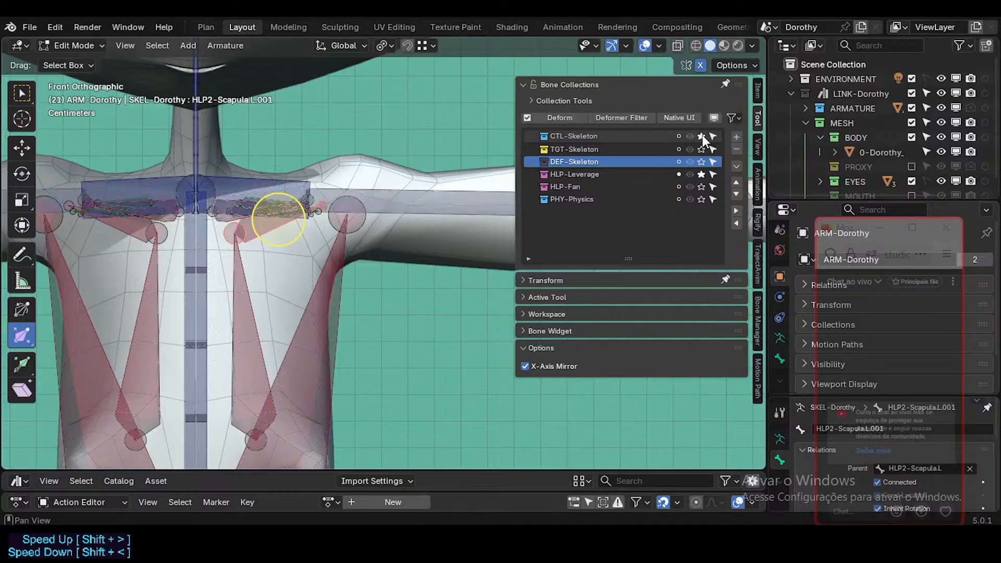
pyautogui.scroll(-2, 419, 202)
pyautogui.press('Tab')
pyautogui.press('Tab')
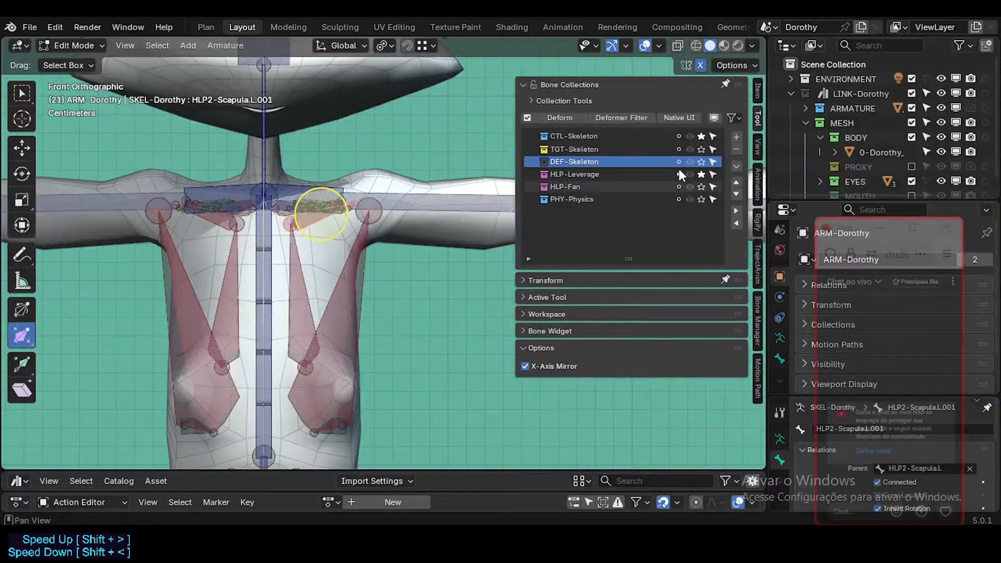
# Step: Solo the TGT-Skeleton, DEF-Skeleton, HLP-Fan and PHY-Physics collections as well and compare the whole rig in both modes
pyautogui.click(701, 150)
pyautogui.click(701, 162)
pyautogui.click(701, 187)
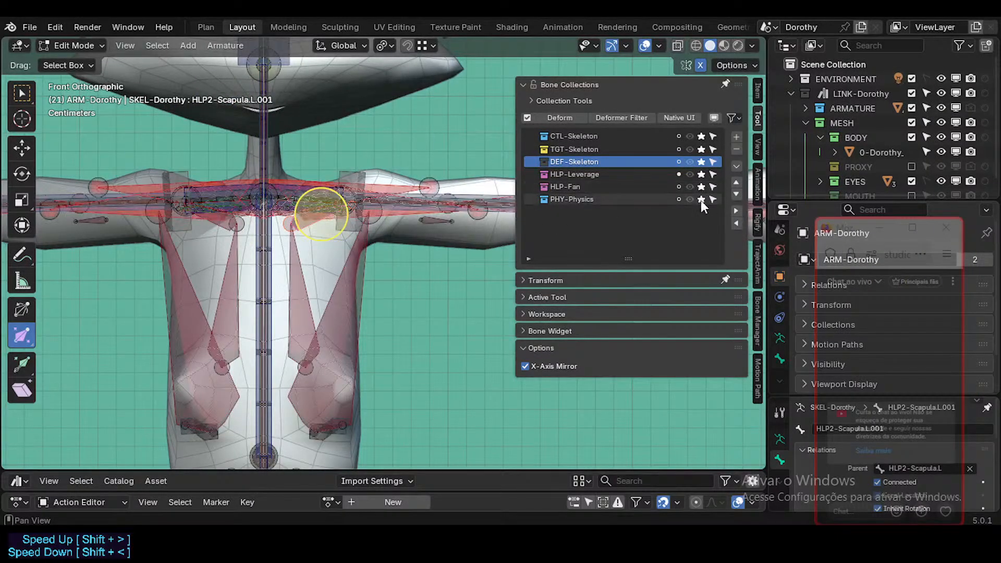
pyautogui.click(701, 199)
pyautogui.press('Tab')
pyautogui.press('Tab')
# Step: Select the left breast leverage bone and reveal any hidden bones in Edit Mode
pyautogui.click(341, 265)
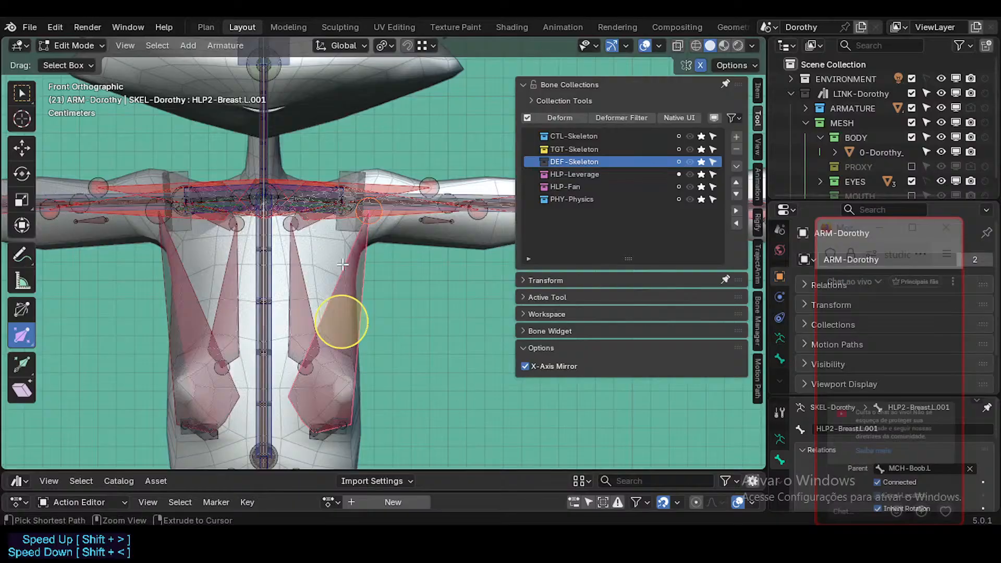
pyautogui.press('Tab')
pyautogui.press('q')
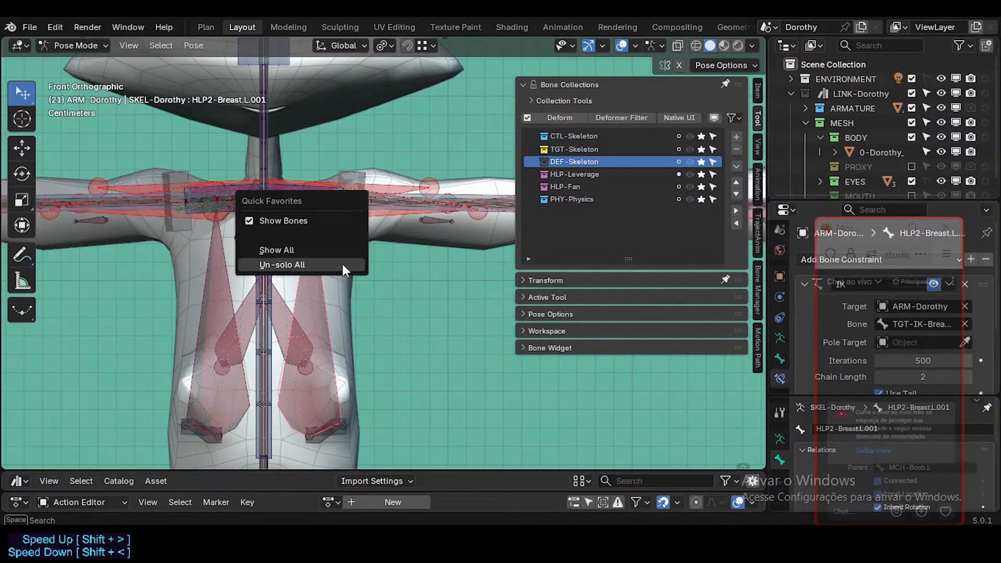
pyautogui.press('Escape')
pyautogui.press('q')
pyautogui.press('Escape')
pyautogui.press('Tab')
pyautogui.hotkey('alt', 'h')
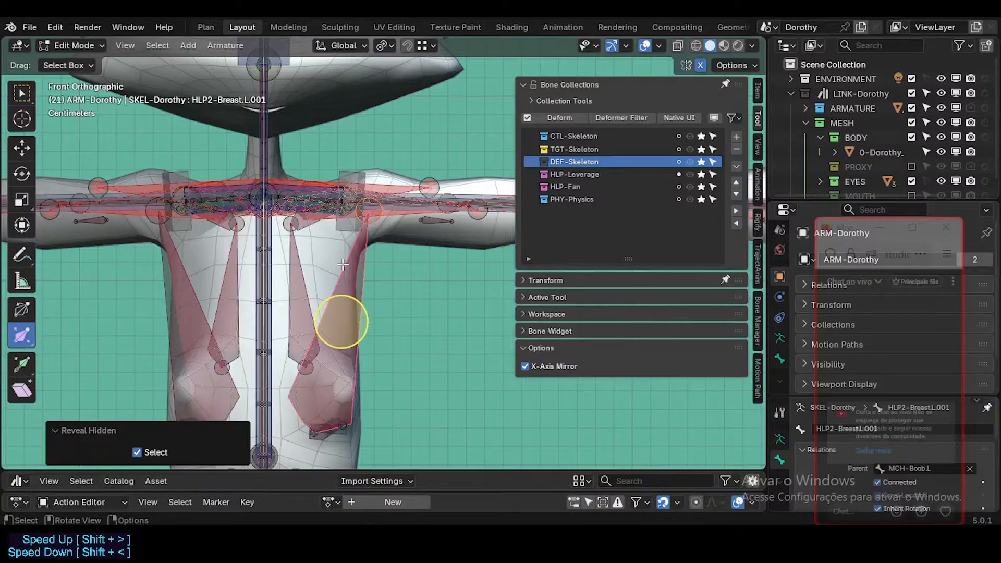
pyautogui.press('Tab')
pyautogui.press('Tab')
# Step: Examine the chest and left shoulder bones up close from several angles, comparing Edit Mode with Pose Mode
pyautogui.scroll(2, 315, 268)
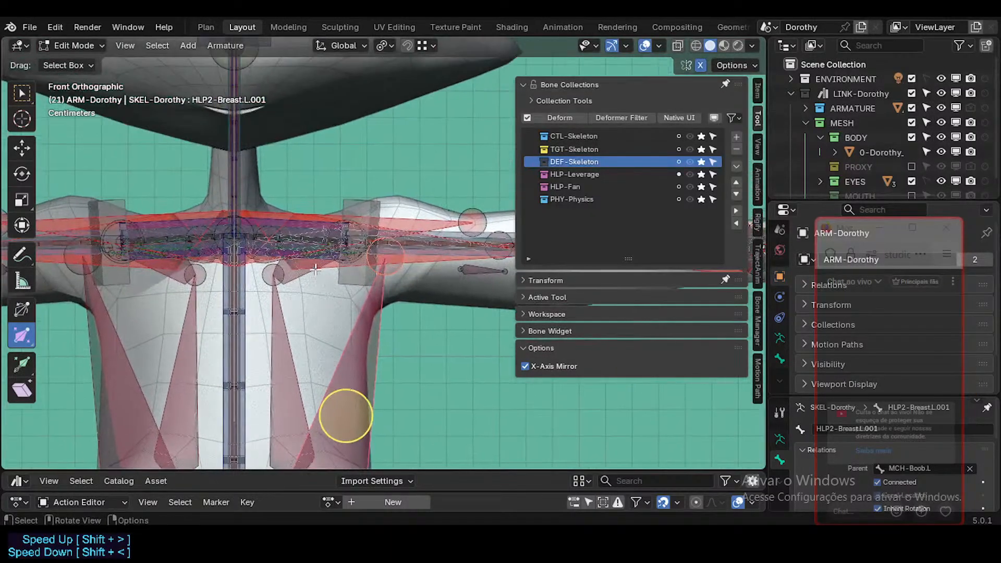
pyautogui.moveTo(307, 243); pyautogui.dragTo(261, 281, button='middle')
pyautogui.press('Tab')
pyautogui.press('Tab')
pyautogui.press('Tab')
pyautogui.press('Tab')
pyautogui.press('Tab')
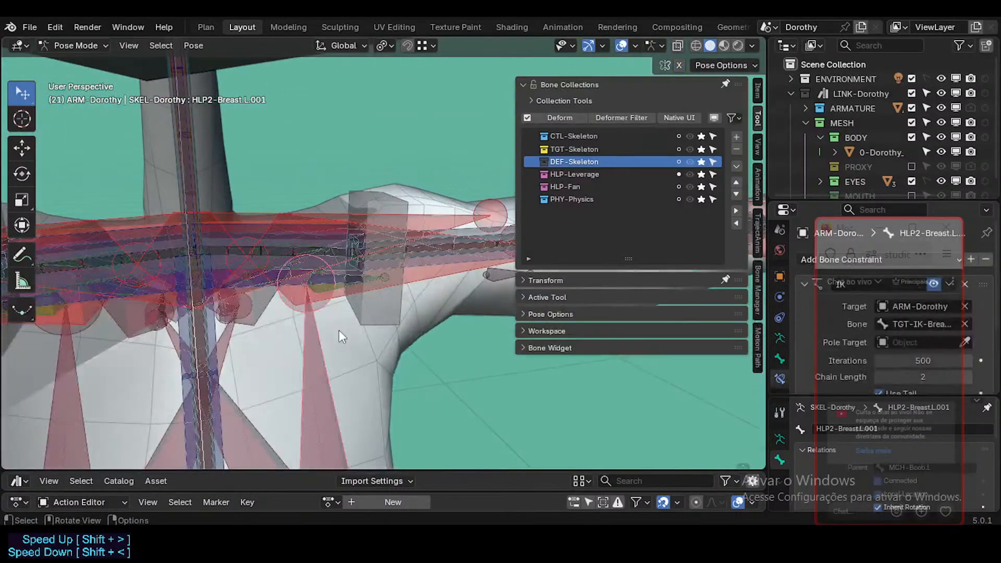
pyautogui.press('Tab')
pyautogui.press('Tab')
pyautogui.press('Tab')
pyautogui.press('Tab')
pyautogui.press('Tab')
pyautogui.moveTo(291, 328); pyautogui.dragTo(406, 313, button='middle')
pyautogui.press('Tab')
pyautogui.moveTo(407, 313); pyautogui.dragTo(427, 307, button='middle')
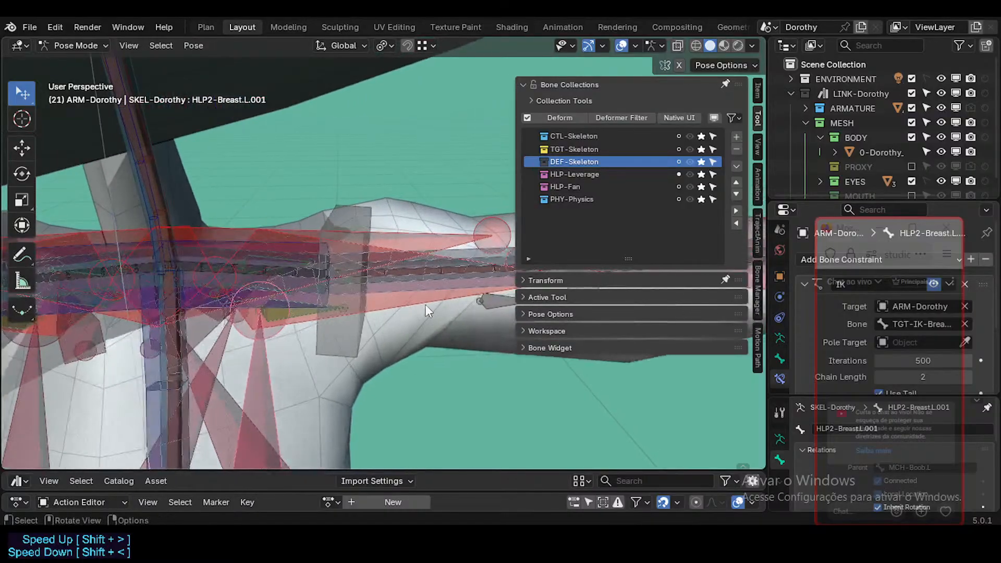
pyautogui.press('Tab')
pyautogui.press('Tab')
pyautogui.press('Tab')
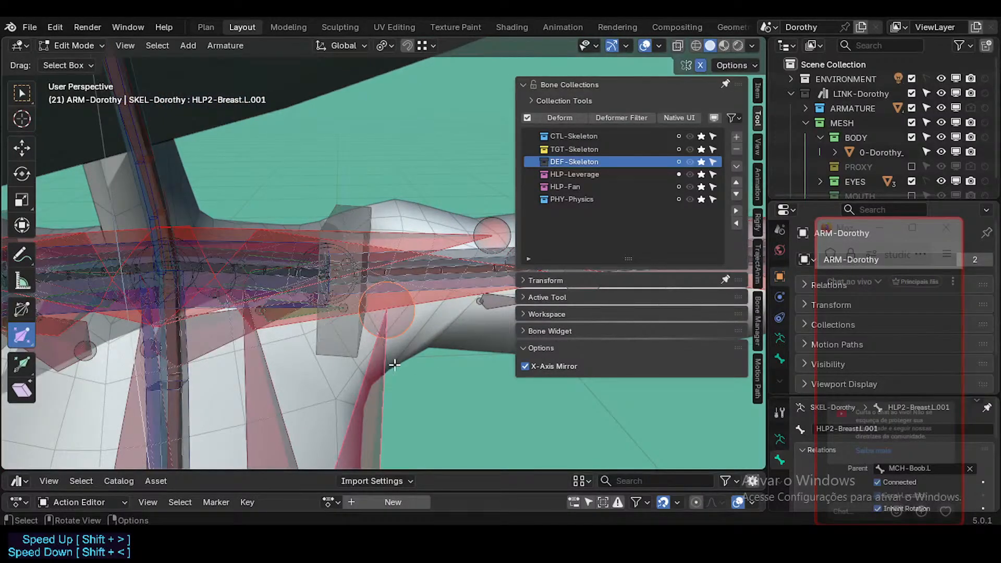
pyautogui.keyDown('shift'); pyautogui.moveTo(394, 365); pyautogui.dragTo(411, 330, button='middle'); pyautogui.keyUp('shift')
pyautogui.keyDown('shift'); pyautogui.moveTo(364, 259); pyautogui.dragTo(367, 292, button='middle'); pyautogui.keyUp('shift')
# Step: Isolate the CTL-Skeleton bone collection and compare its control bones between Edit Mode and Pose Mode
pyautogui.click(702, 174)
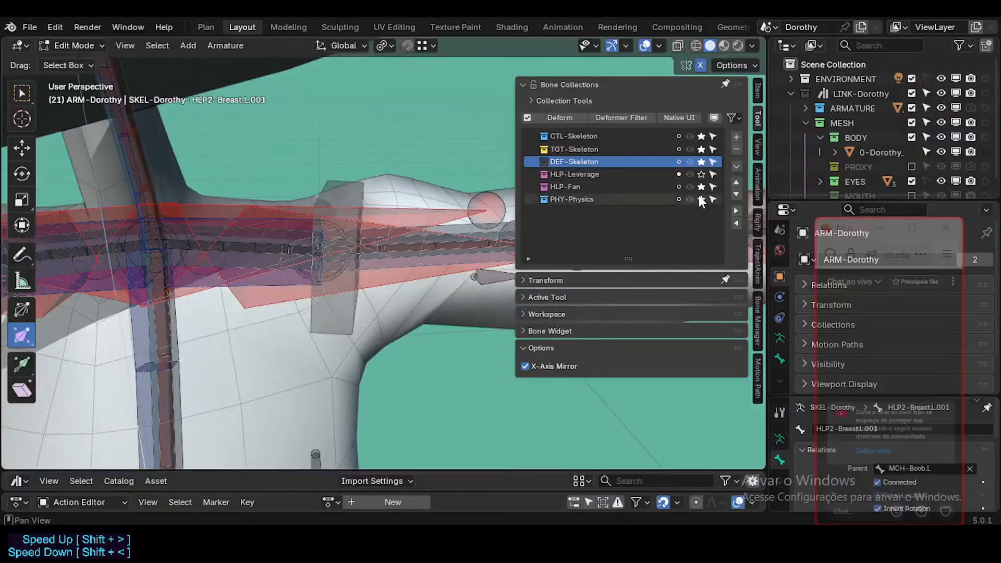
pyautogui.moveTo(700, 198); pyautogui.dragTo(701, 139)
pyautogui.click(700, 137)
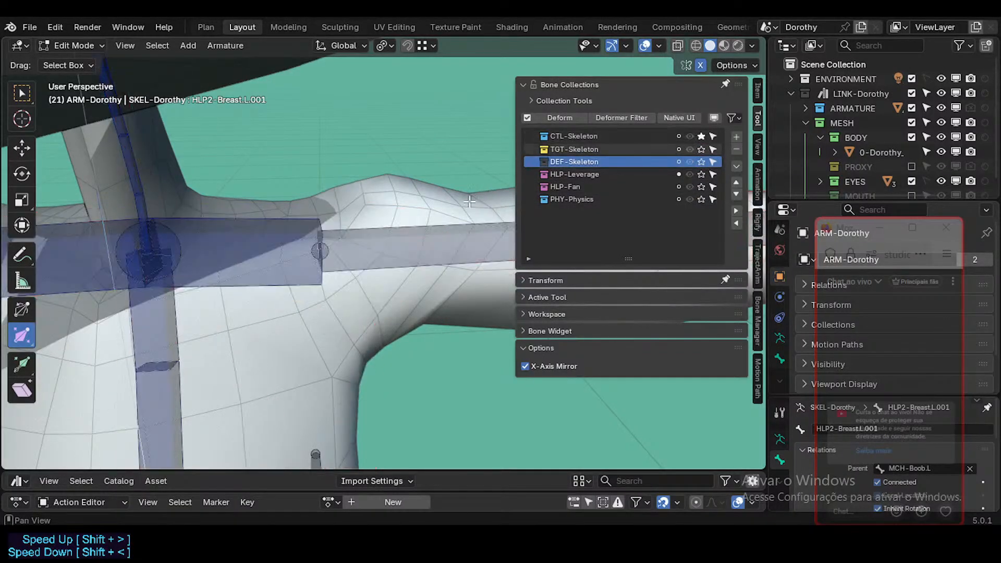
pyautogui.keyDown('shift'); pyautogui.moveTo(469, 201); pyautogui.dragTo(444, 219, button='middle'); pyautogui.keyUp('shift')
pyautogui.scroll(-2, 443, 218)
pyautogui.press('Tab')
pyautogui.scroll(-3, 381, 258)
pyautogui.press('Tab')
pyautogui.press('Tab')
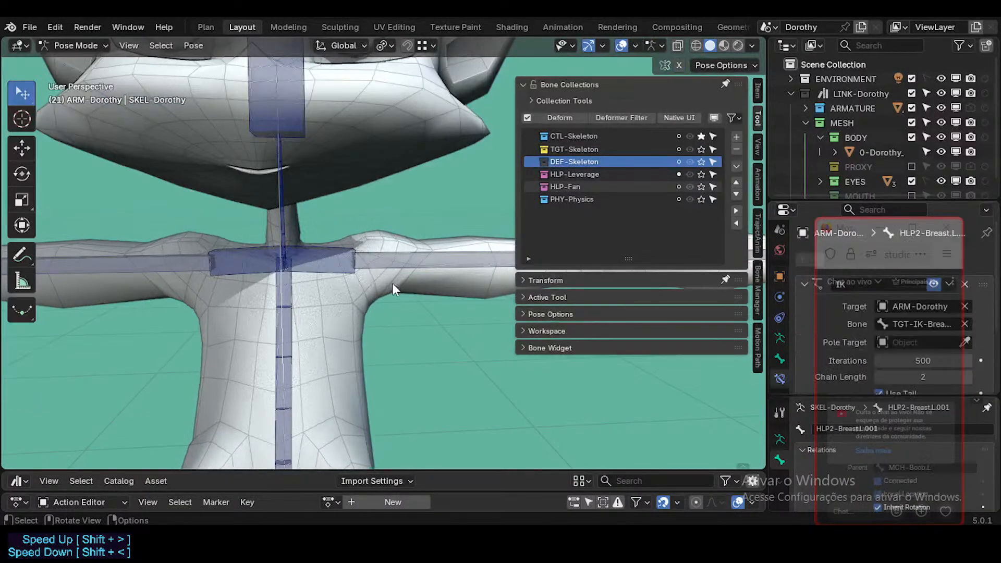
pyautogui.scroll(-4, 393, 288)
pyautogui.scroll(3, 393, 301)
pyautogui.press('Tab')
pyautogui.press('Tab')
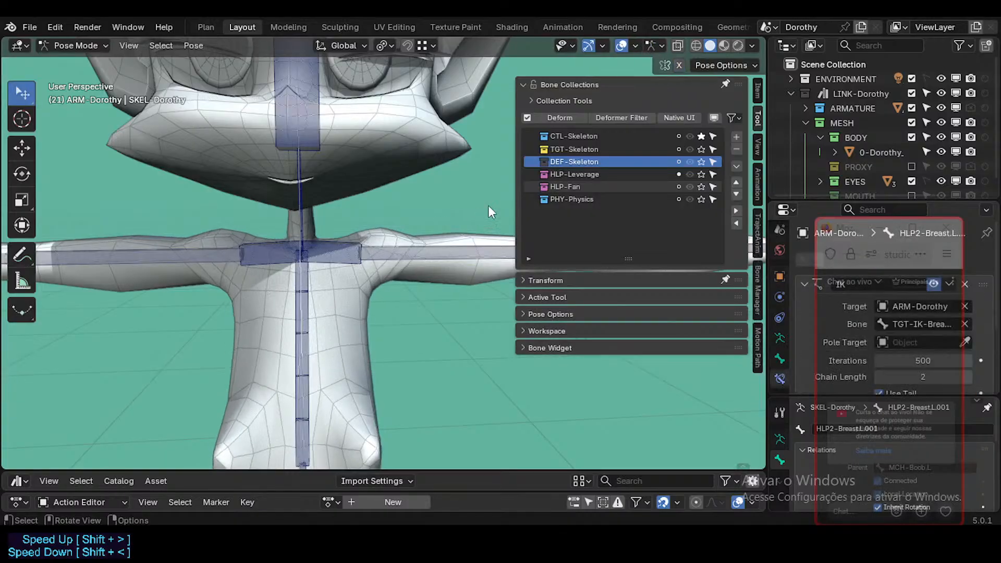
pyautogui.press('Tab')
pyautogui.press('Tab')
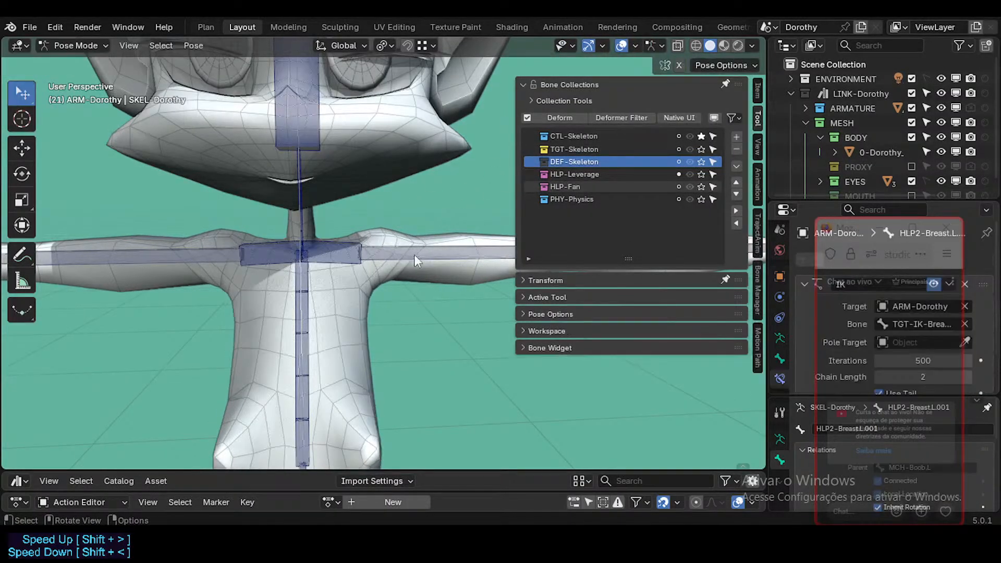
# Step: Isolate TGT-Skeleton, add CTL-Skeleton back to the view, and compare the target and control bones in both modes
pyautogui.click(701, 136)
pyautogui.click(701, 149)
pyautogui.press('Tab')
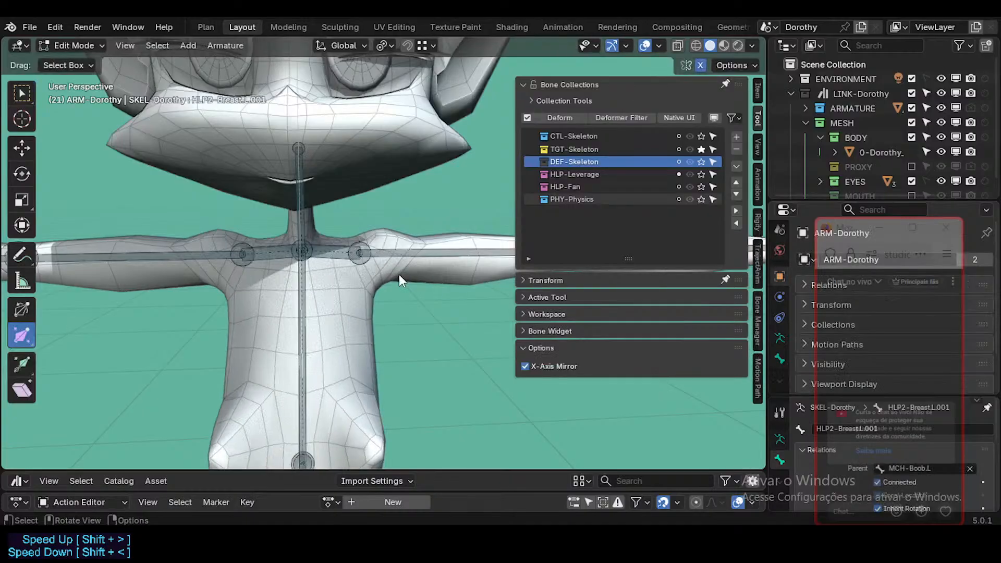
pyautogui.click(701, 137)
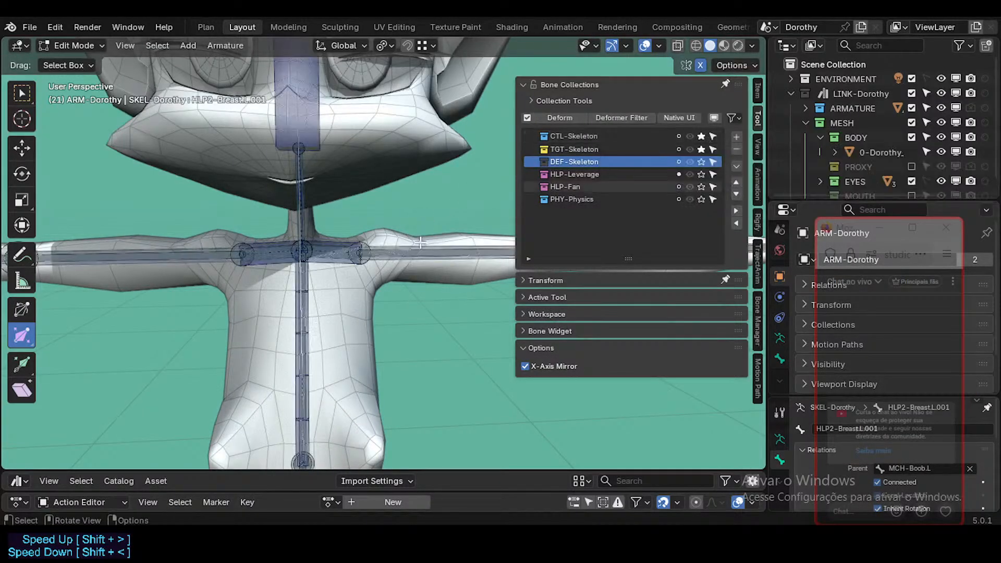
pyautogui.press('Tab')
pyautogui.press('Tab')
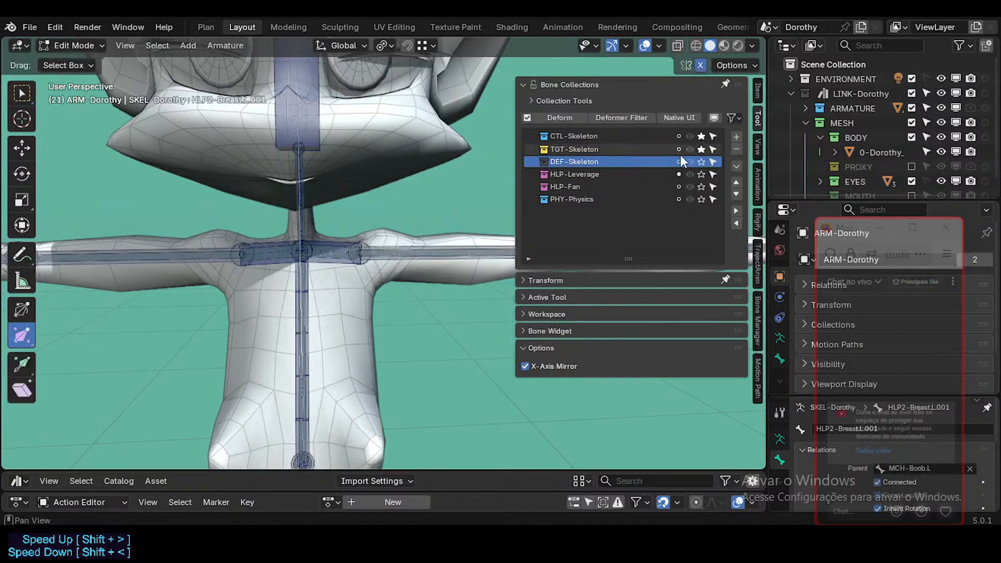
pyautogui.press('Tab')
pyautogui.press('Tab')
# Step: Isolate the DEF-Skeleton bone collection and compare the spine and shoulder deform bones between Edit Mode and Pose Mode
pyautogui.click(701, 161)
pyautogui.click(701, 149)
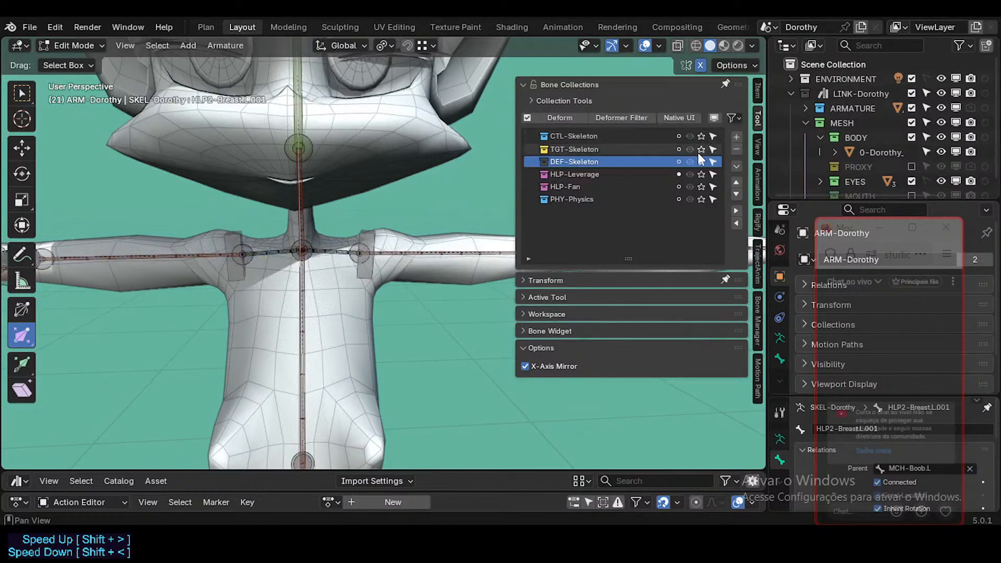
pyautogui.scroll(4, 353, 277)
pyautogui.press('Tab')
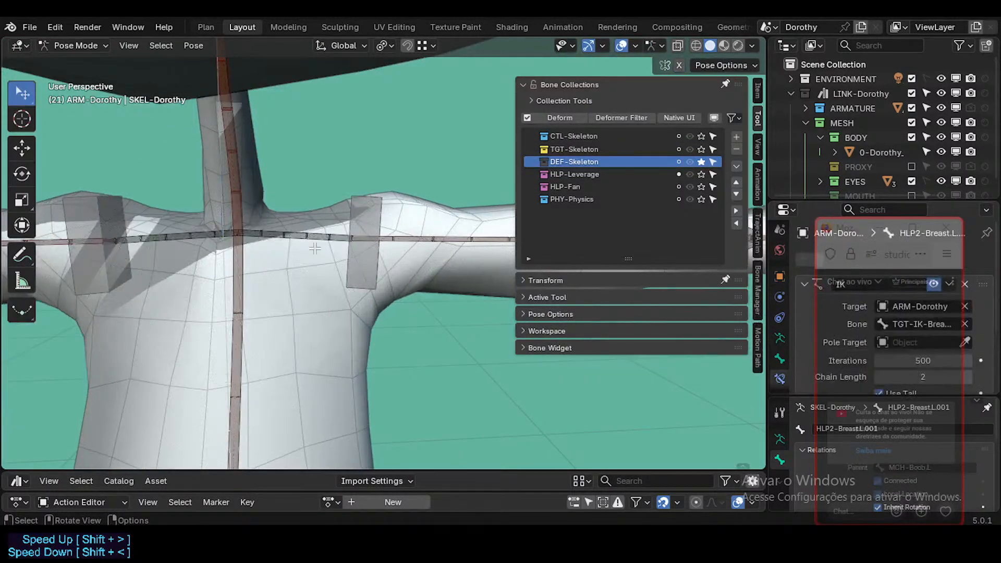
pyautogui.press('Tab')
pyautogui.press('Tab')
pyautogui.press('Tab')
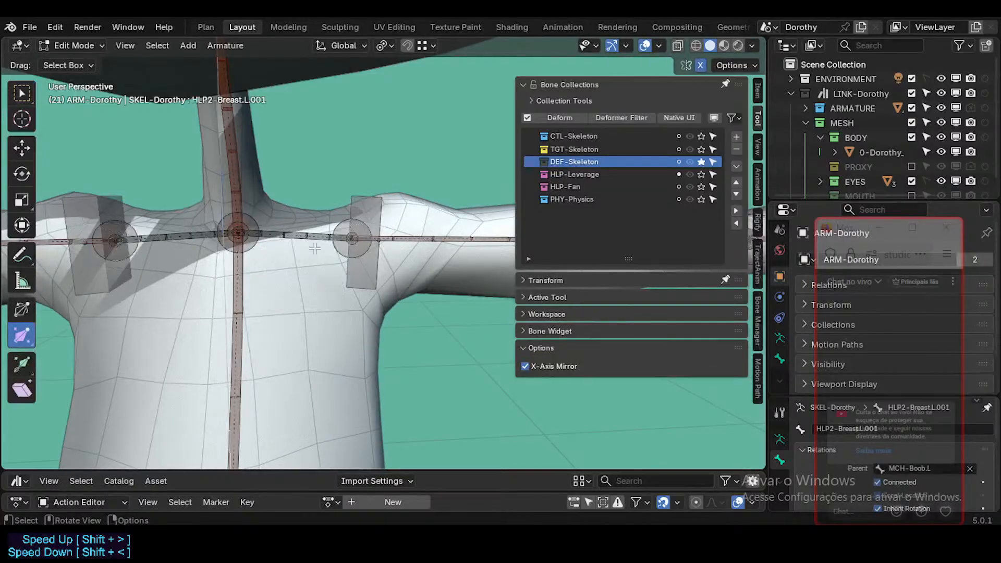
pyautogui.press('Tab')
pyautogui.press('Tab')
# Step: Isolate HLP-Leverage in place of DEF-Skeleton and compare the chest leverage bones in both modes from an angled view
pyautogui.click(701, 174)
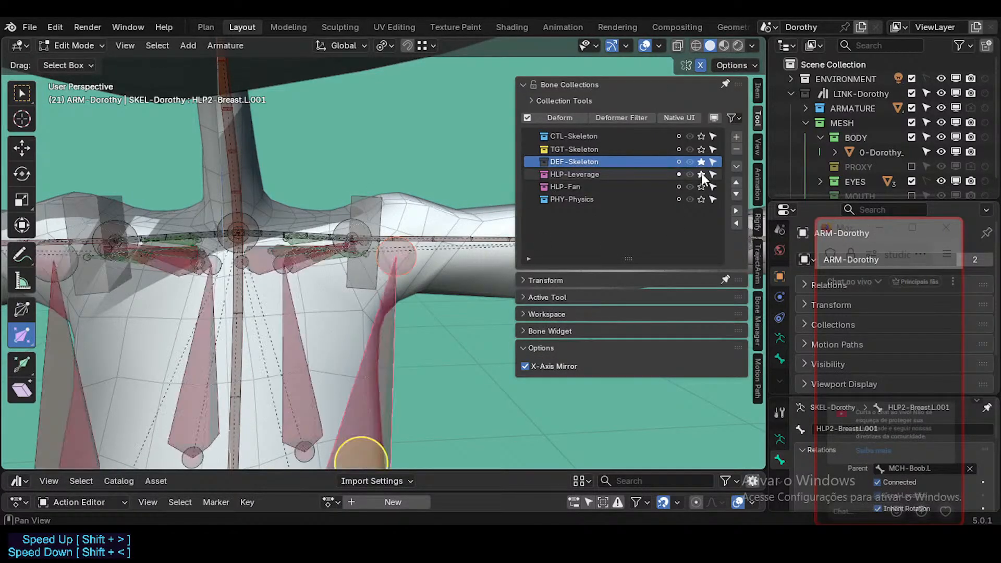
pyautogui.click(701, 162)
pyautogui.press('Tab')
pyautogui.press('Tab')
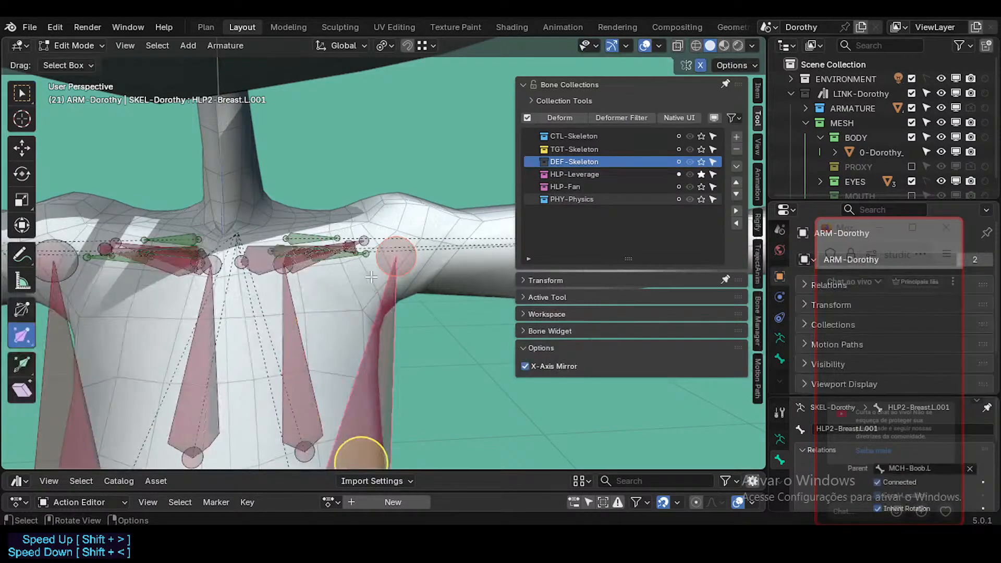
pyautogui.press('Tab')
pyautogui.press('Tab')
pyautogui.press('Tab')
pyautogui.press('Tab')
pyautogui.moveTo(247, 271); pyautogui.dragTo(276, 284, button='middle')
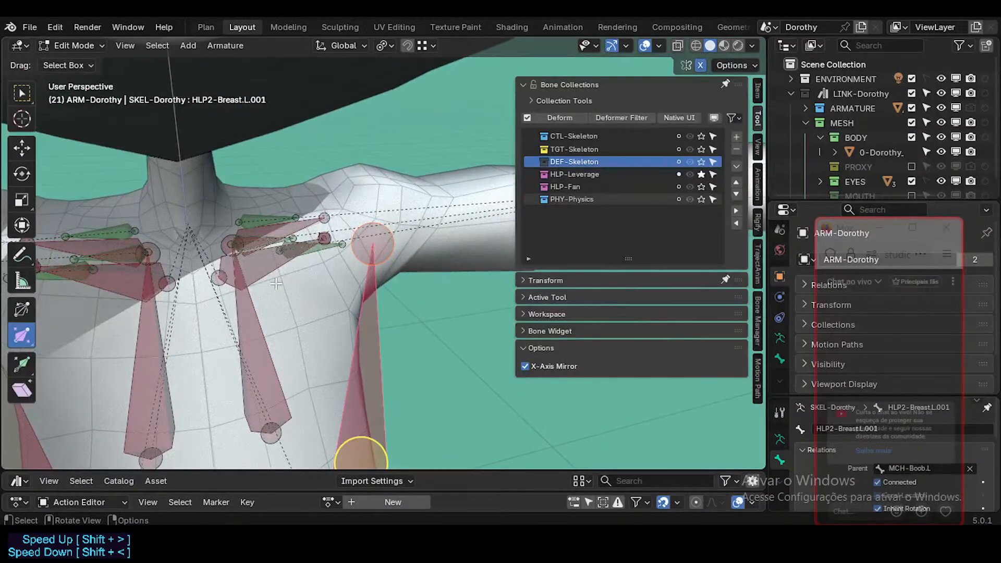
pyautogui.press('Tab')
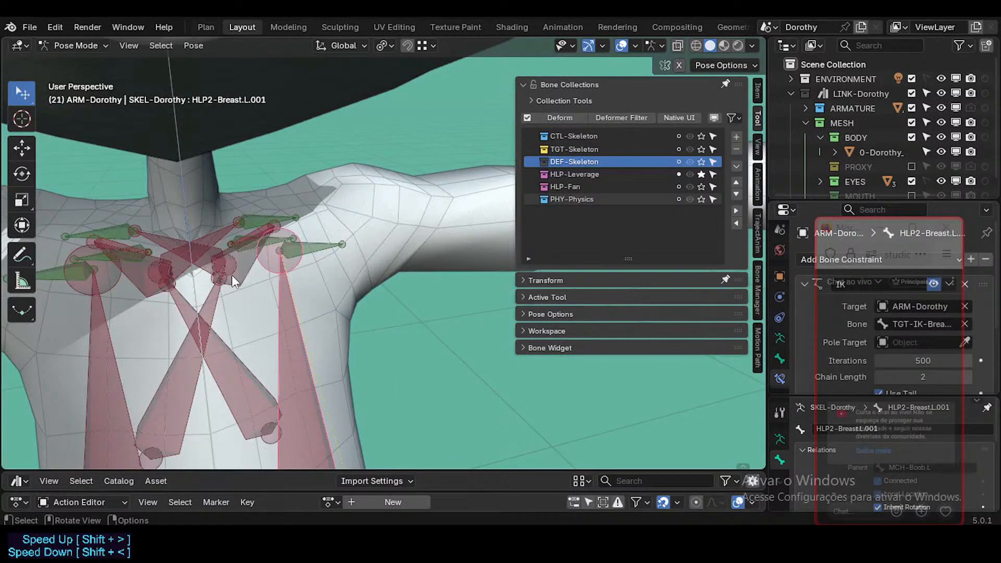
pyautogui.press('Tab')
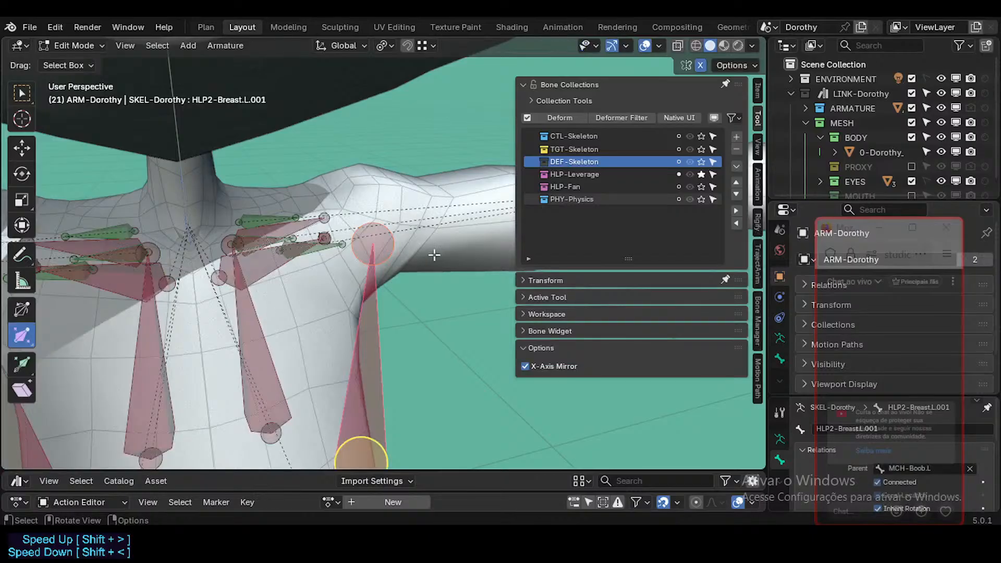
# Step: Show the HLP-Fan collection with HLP-Leverage, compare both modes, and leave only the fan bones isolated
pyautogui.click(702, 187)
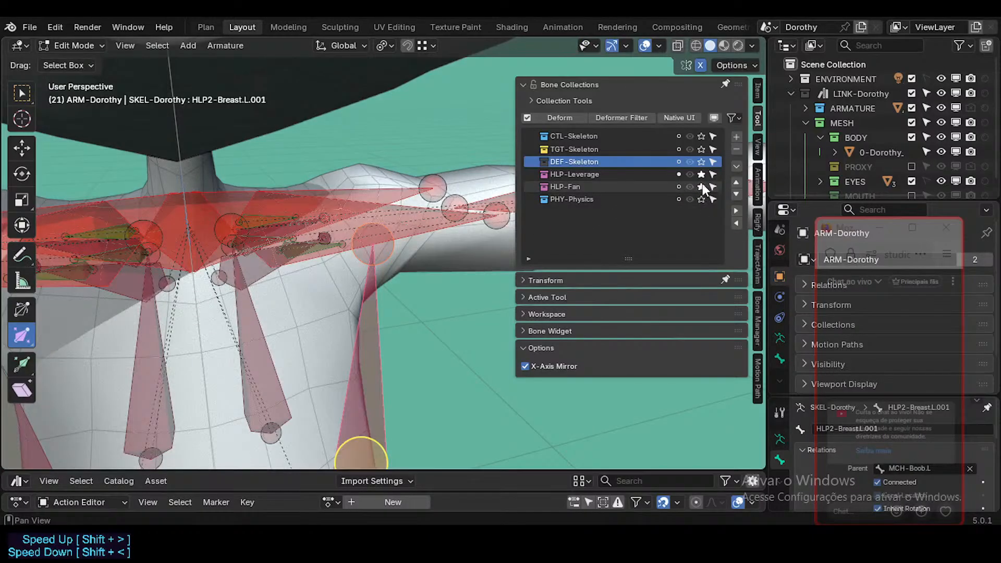
pyautogui.press('Tab')
pyautogui.press('Tab')
pyautogui.scroll(-3, 380, 262)
pyautogui.moveTo(380, 263); pyautogui.dragTo(308, 251, button='middle')
pyautogui.press('Tab')
pyautogui.press('Tab')
pyautogui.press('Tab')
pyautogui.press('Tab')
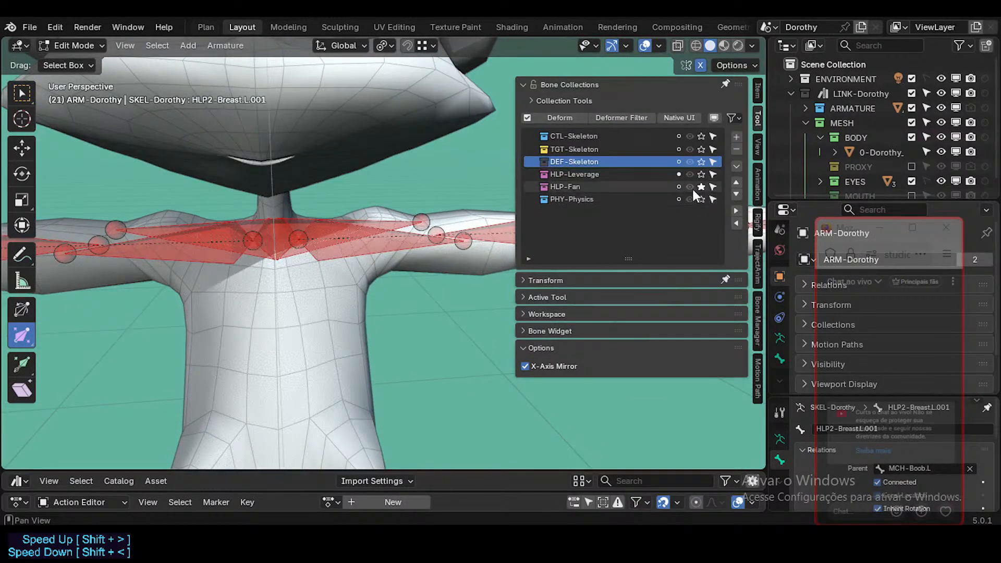
# Step: Isolate PHY-Physics in place of HLP-Fan and compare the upper arm physics bones between Edit Mode and Pose Mode
pyautogui.click(701, 186)
pyautogui.click(701, 199)
pyautogui.press('Tab')
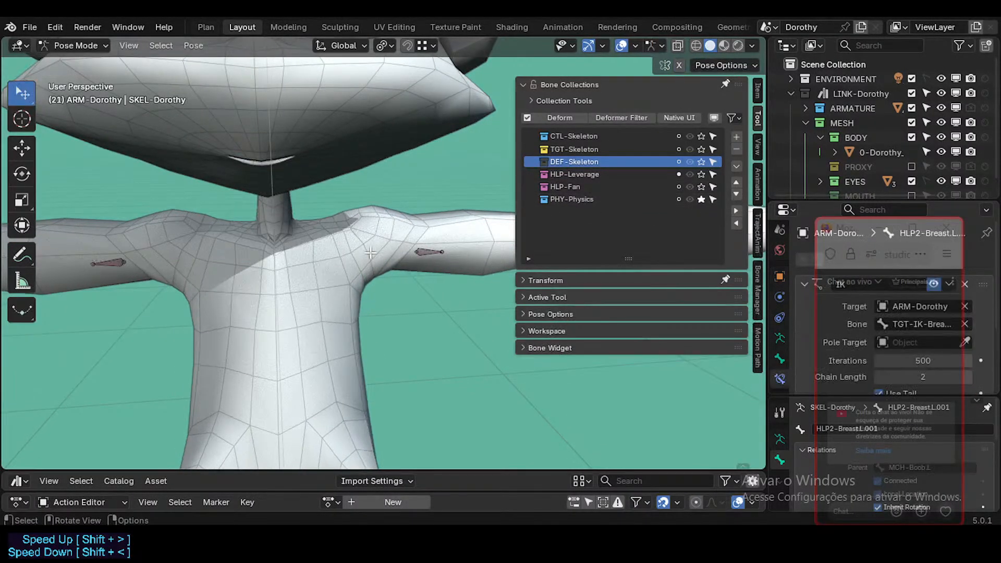
pyautogui.press('Tab')
pyautogui.press('Tab')
pyautogui.press('Tab')
# Step: Isolate HLP-Leverage in place of PHY-Physics and compare the leverage bones across the torso and legs in both modes
pyautogui.click(701, 174)
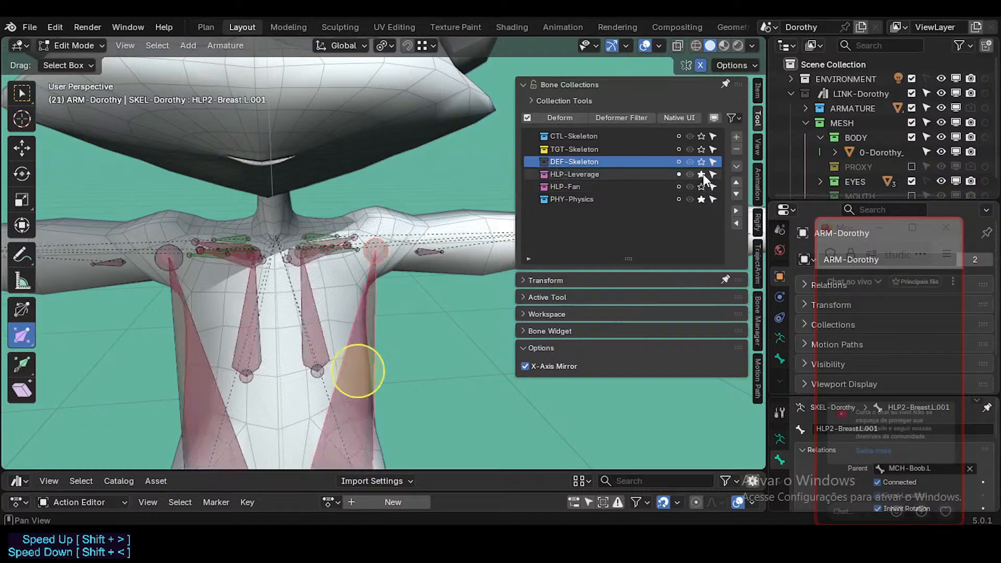
pyautogui.press('Tab')
pyautogui.moveTo(362, 253); pyautogui.dragTo(348, 308, button='middle')
pyautogui.scroll(-5, 348, 308)
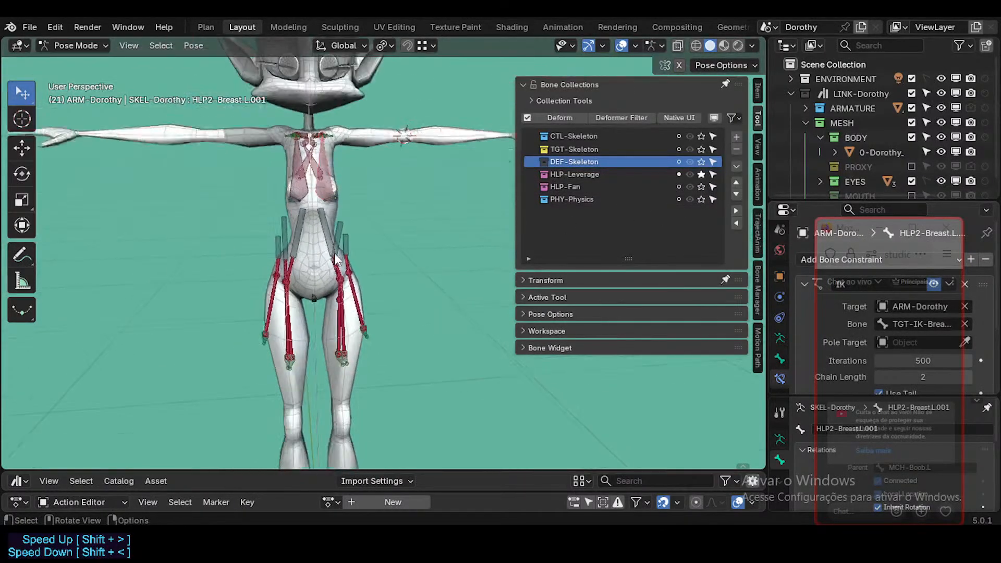
pyautogui.press('Tab')
pyautogui.press('Tab')
pyautogui.press('Tab')
pyautogui.press('Tab')
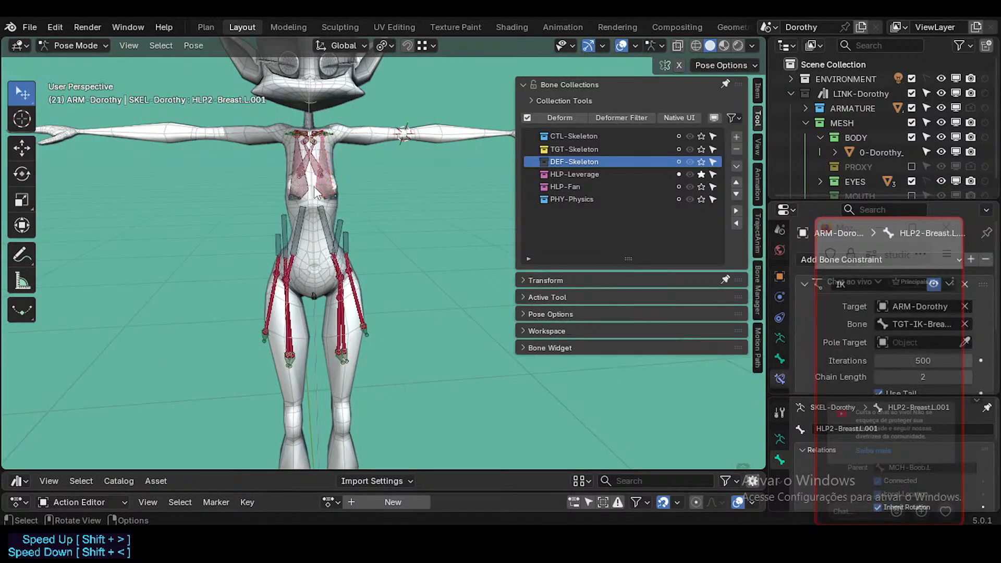
# Step: Frame the chest leverage bones in Pose Mode and save the file
pyautogui.keyDown('shift'); pyautogui.moveTo(355, 182); pyautogui.dragTo(355, 260, button='middle'); pyautogui.keyUp('shift')
pyautogui.scroll(1, 354, 279)
pyautogui.scroll(3, 355, 278)
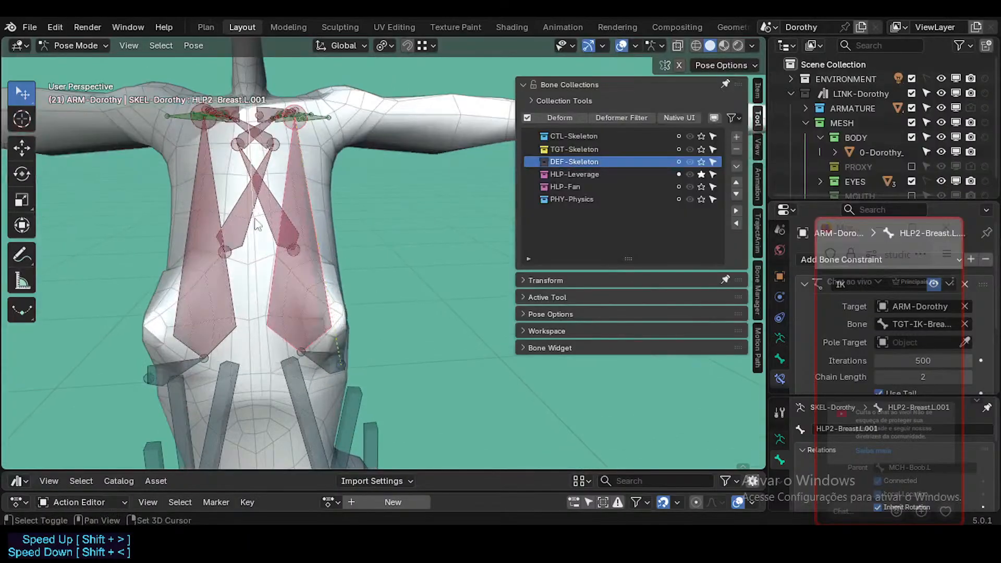
pyautogui.keyDown('shift'); pyautogui.moveTo(313, 209); pyautogui.dragTo(256, 191, button='middle'); pyautogui.keyUp('shift')
pyautogui.hotkey('ctrl', 's')
# Step: Select the crossing scapula leverage bones on the chest and compare their positions between Edit Mode and Pose Mode
pyautogui.click(298, 267)
pyautogui.scroll(2, 301, 277)
pyautogui.press('Tab')
pyautogui.press('Tab')
pyautogui.press('Tab')
pyautogui.press('Tab')
pyautogui.click(250, 188)
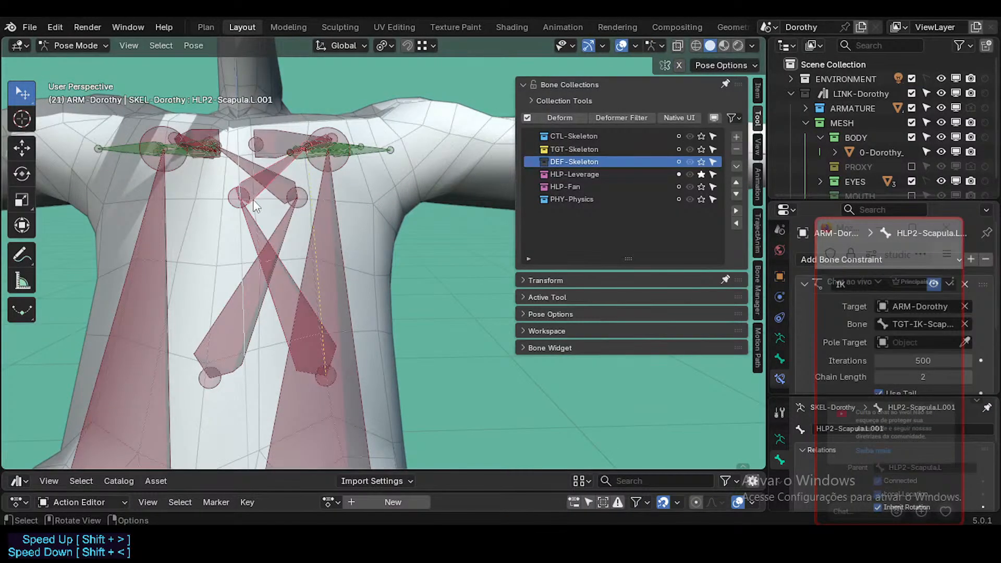
# Step: Select the scapula IK target TGT-IK-Scapula.L and compare its position with the scapula leverage bones in Edit Mode and Pose Mode
pyautogui.press('Tab')
pyautogui.moveTo(349, 177); pyautogui.dragTo(275, 253, button='middle')
pyautogui.press('Tab')
pyautogui.press('Tab')
pyautogui.click(257, 241)
pyautogui.press('Tab')
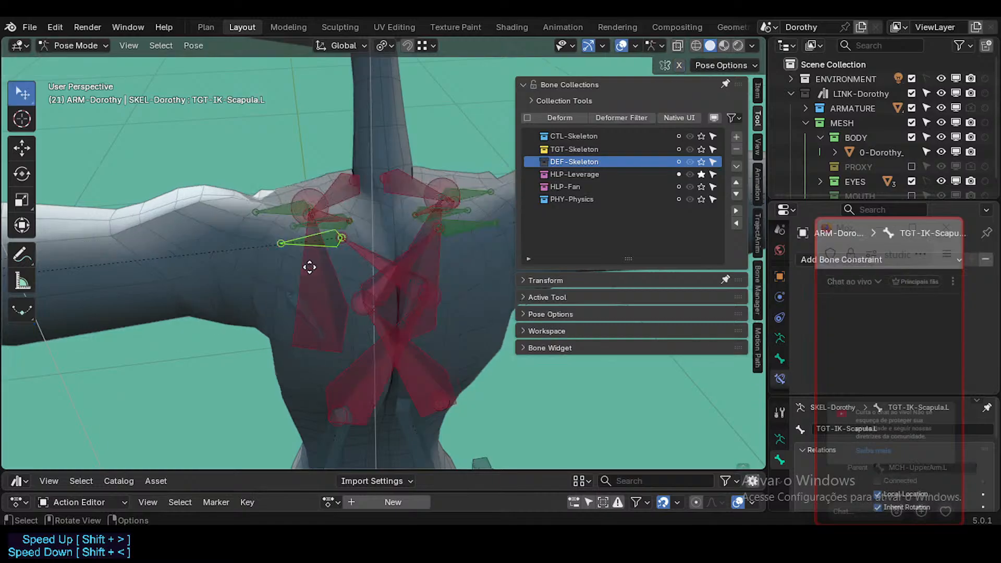
pyautogui.press('Tab')
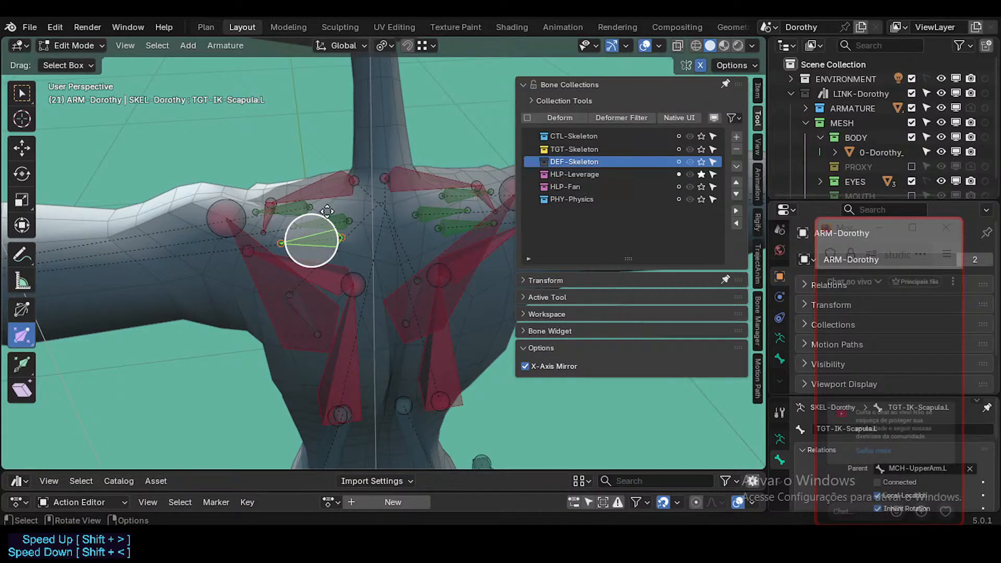
pyautogui.click(320, 229)
pyautogui.click(277, 252)
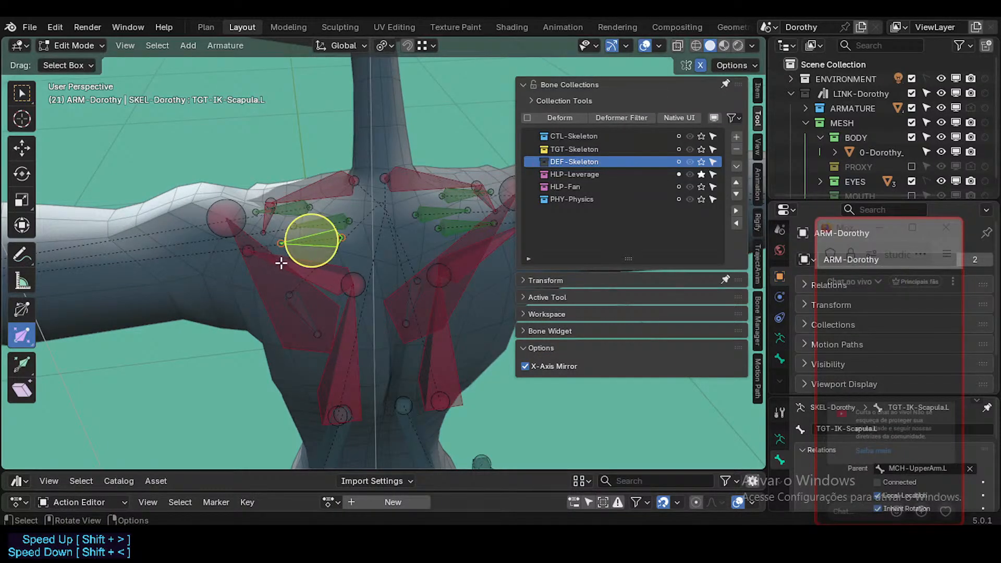
pyautogui.click(302, 264)
# Step: Snap TGT-IK-Scapula.L to the end joint of HLP2-Scapula.L.001 with the 3D cursor in Edit Mode, and check it in Pose Mode
pyautogui.click(248, 251)
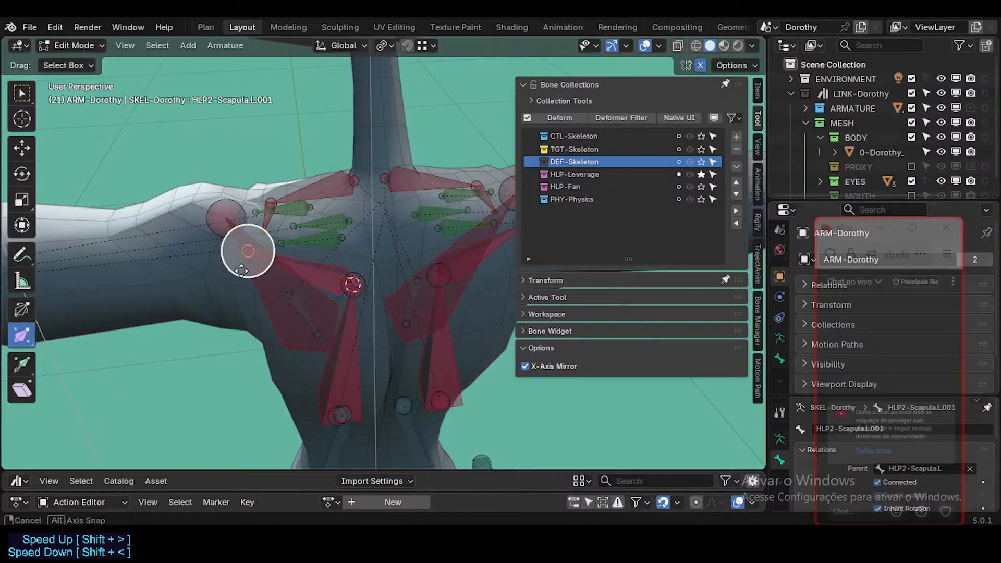
pyautogui.moveTo(248, 252); pyautogui.dragTo(239, 267, button='middle')
pyautogui.hotkey('shift', 's')
pyautogui.click(238, 312)
pyautogui.click(312, 248)
pyautogui.hotkey('shift', 's')
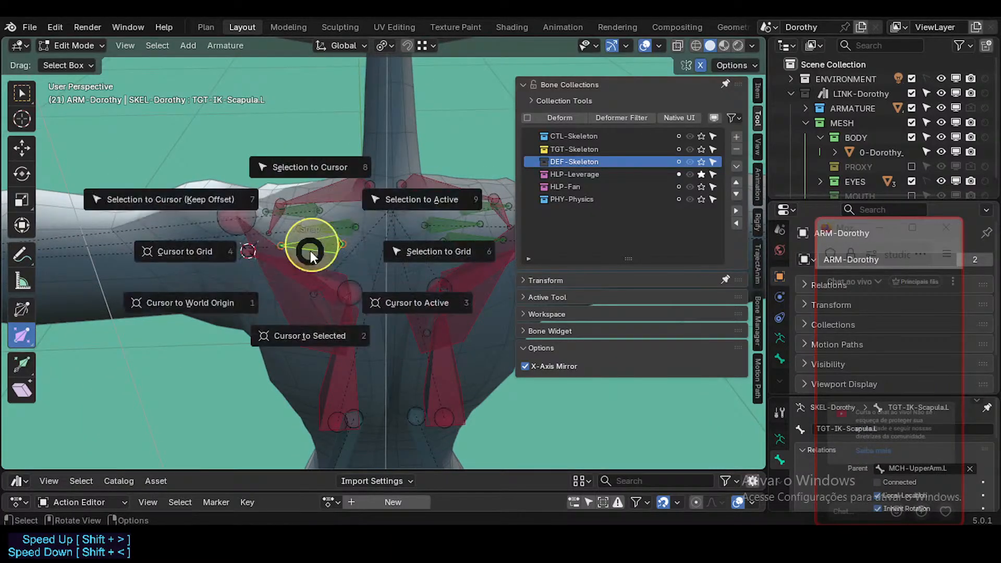
pyautogui.press('8')
pyautogui.hotkey('ctrl', 'Tab')
pyautogui.moveTo(270, 230); pyautogui.dragTo(285, 277, button='middle')
# Step: Place the 3D cursor at the active bone and pick out the targets TGT-IK-Clavicle.L and TGT-IK-Breast.L in Edit Mode
pyautogui.click(329, 228)
pyautogui.press('Tab')
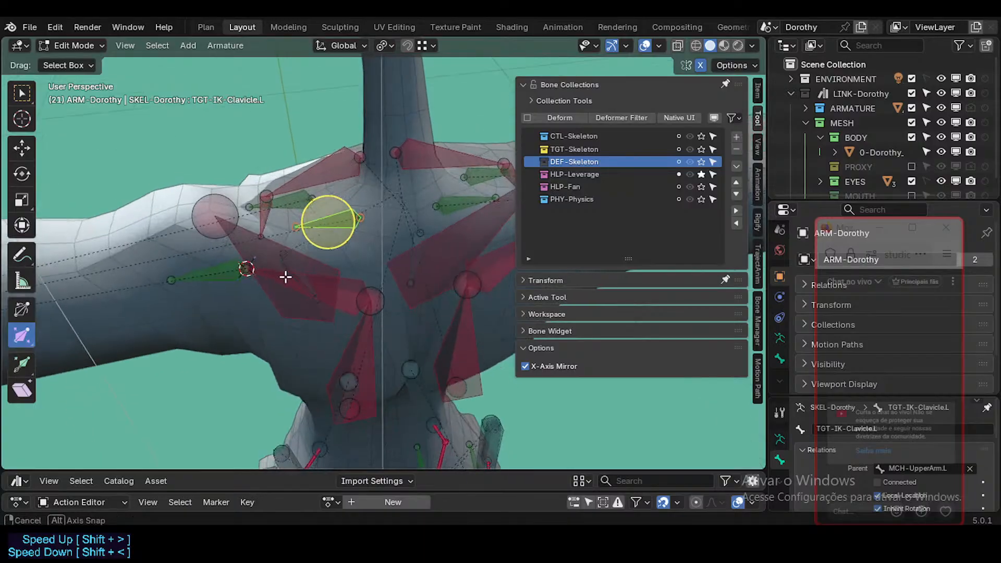
pyautogui.click(204, 201)
pyautogui.hotkey('shift', 's')
pyautogui.press('3')
pyautogui.click(328, 223)
pyautogui.moveTo(329, 223); pyautogui.dragTo(380, 270, button='middle')
pyautogui.click(278, 218)
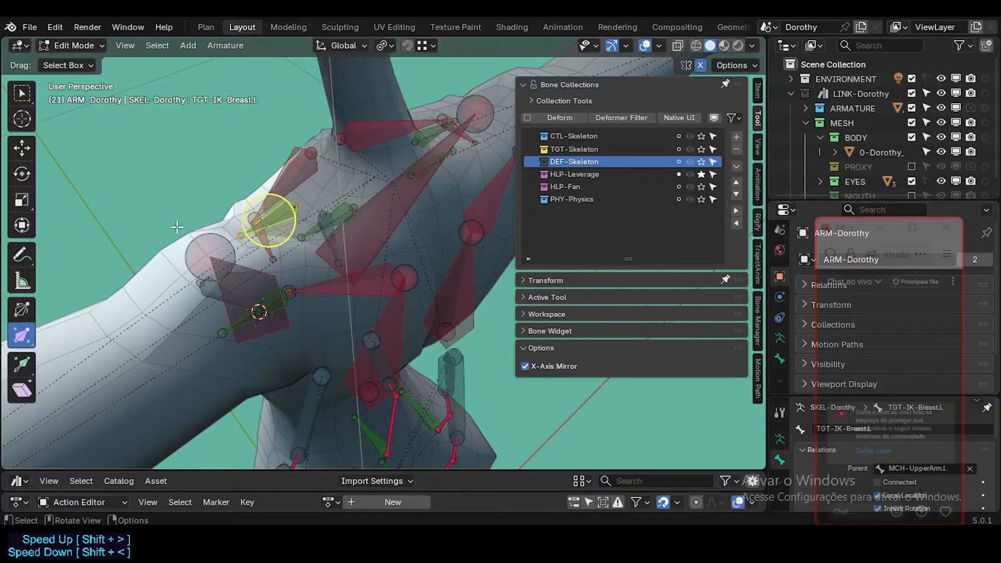
pyautogui.click(340, 208)
# Step: Try to snap TGT-IK-Clavicle.L onto the clavicle leverage chain with the 3D cursor placed at the active bone
pyautogui.moveTo(341, 208); pyautogui.dragTo(302, 247, button='middle')
pyautogui.click(364, 257)
pyautogui.hotkey('shift', 's')
pyautogui.click(494, 286)
pyautogui.click(296, 219)
pyautogui.hotkey('shift', 's')
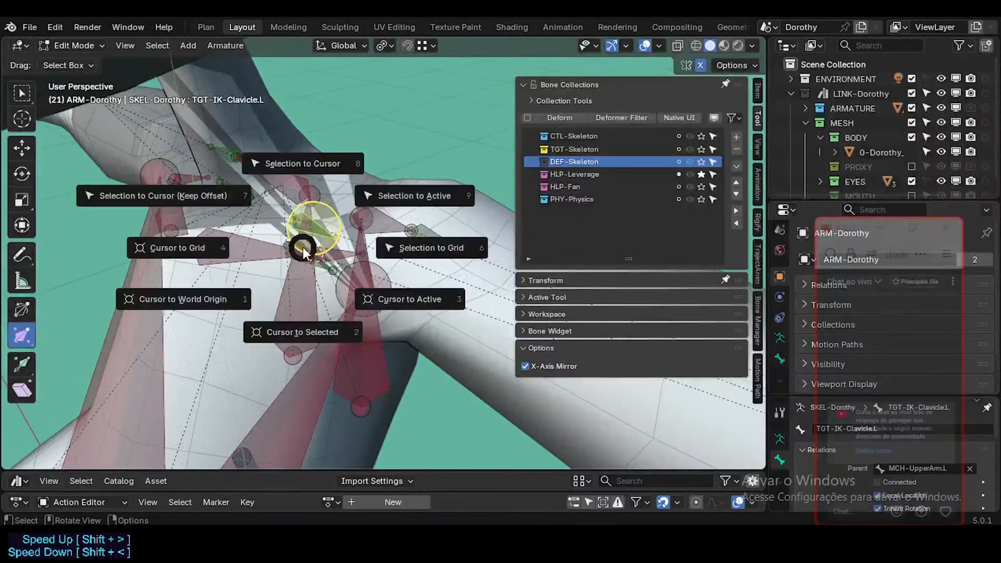
pyautogui.click(301, 163)
# Step: Snap TGT-IK-Clavicle.L to the end joint of HLP2-Clavicle.L.001 with the 3D cursor placed at the selected joint
pyautogui.moveTo(368, 241); pyautogui.dragTo(327, 265, button='middle')
pyautogui.click(360, 253)
pyautogui.hotkey('shift', 's')
pyautogui.press('2')
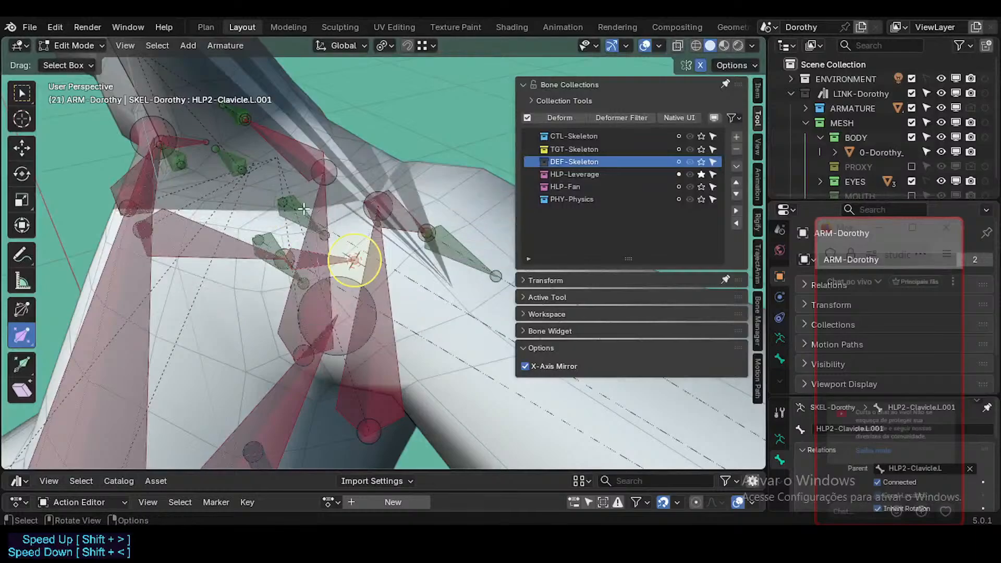
pyautogui.click(304, 209)
pyautogui.hotkey('shift', 's')
pyautogui.click(302, 168)
pyautogui.moveTo(384, 279)
pyautogui.mouseDown(button='middle')
pyautogui.moveTo(317, 258)
pyautogui.moveTo(355, 263)
pyautogui.moveTo(326, 295)
pyautogui.moveTo(328, 310)
pyautogui.moveTo(331, 284)
pyautogui.moveTo(362, 302)
pyautogui.moveTo(373, 271)
pyautogui.mouseUp(button='middle')
# Step: Compare the clavicle leverage bones between Edit Mode and Pose Mode to check the new target position
pyautogui.press('Tab')
pyautogui.press('Tab')
pyautogui.press('Tab')
pyautogui.scroll(-1, 355, 262)
pyautogui.scroll(-1, 335, 276)
pyautogui.press('Tab')
pyautogui.press('Tab')
pyautogui.press('Tab')
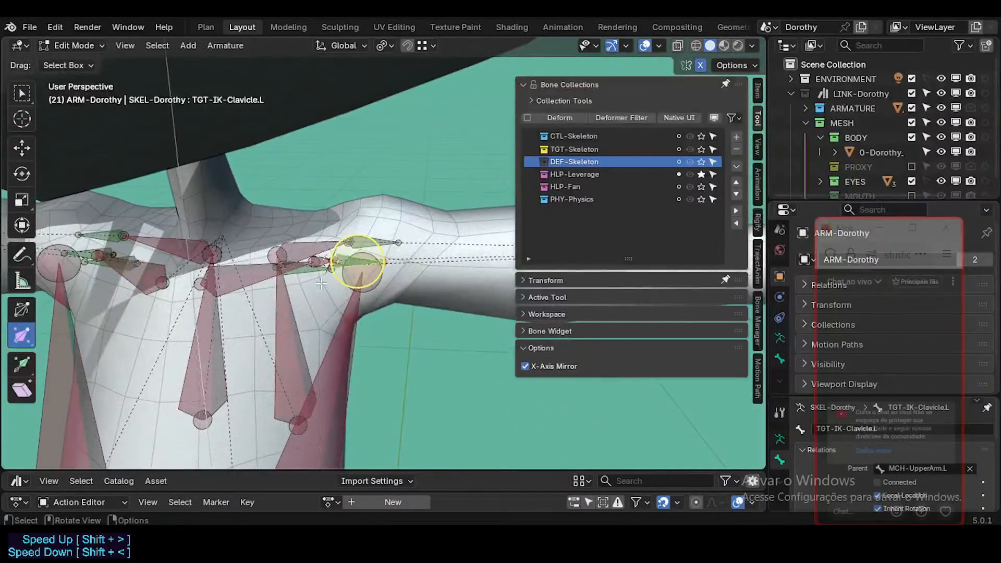
# Step: Snap TGT-IK-Breast.L to the shoulder end of the breast leverage bone with the 3D cursor, keeping the offset
pyautogui.click(388, 287)
pyautogui.hotkey('shift', 's')
pyautogui.click(389, 371)
pyautogui.scroll(2, 383, 323)
pyautogui.moveTo(383, 323); pyautogui.dragTo(306, 267, button='middle')
pyautogui.click(306, 267)
pyautogui.hotkey('shift', 's')
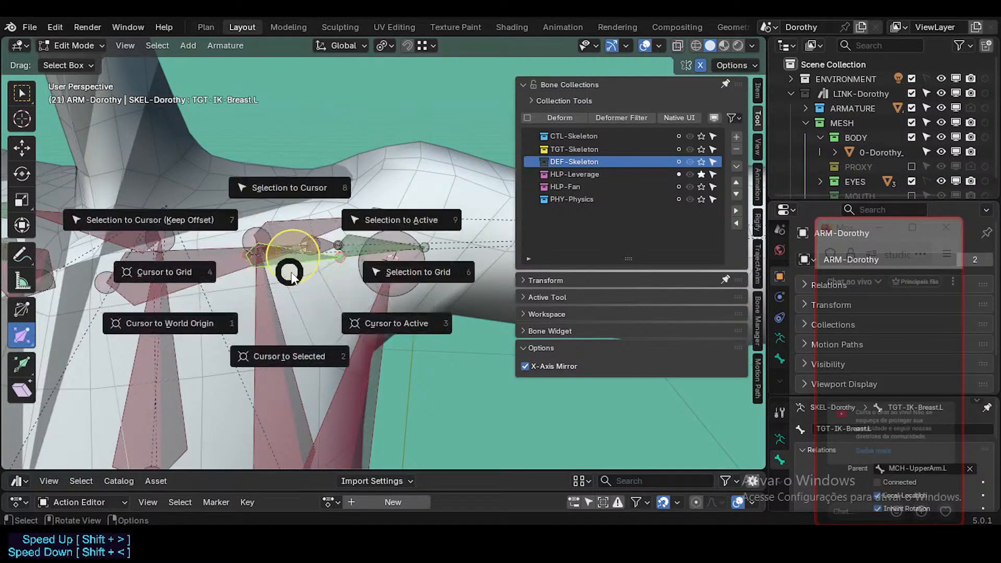
pyautogui.click(219, 220)
# Step: Compare all torso leverage bones between Edit Mode and Pose Mode from the front and from an angle
pyautogui.scroll(-4, 322, 281)
pyautogui.press('Tab')
pyautogui.scroll(-2, 350, 304)
pyautogui.scroll(-5, 350, 339)
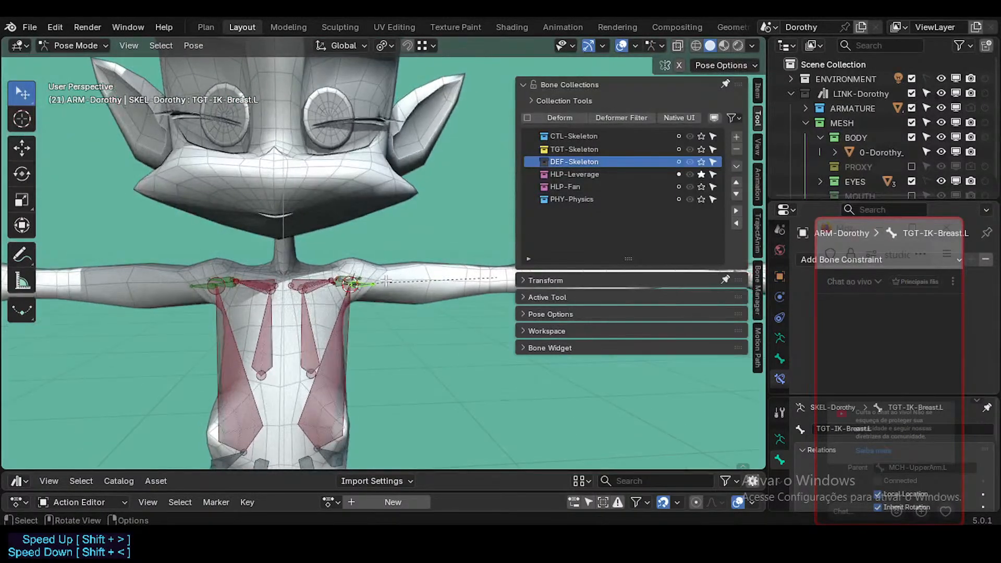
pyautogui.press('Tab')
pyautogui.press('Tab')
pyautogui.moveTo(350, 334); pyautogui.dragTo(553, 197, button='middle')
pyautogui.press('Tab')
pyautogui.press('Tab')
pyautogui.press('Tab')
# Step: Save the file and switch the armature to Object Mode
pyautogui.hotkey('ctrl', 's')
pyautogui.hotkey('ctrl', 'Tab')
pyautogui.press('4')
pyautogui.scroll(3, 381, 196)
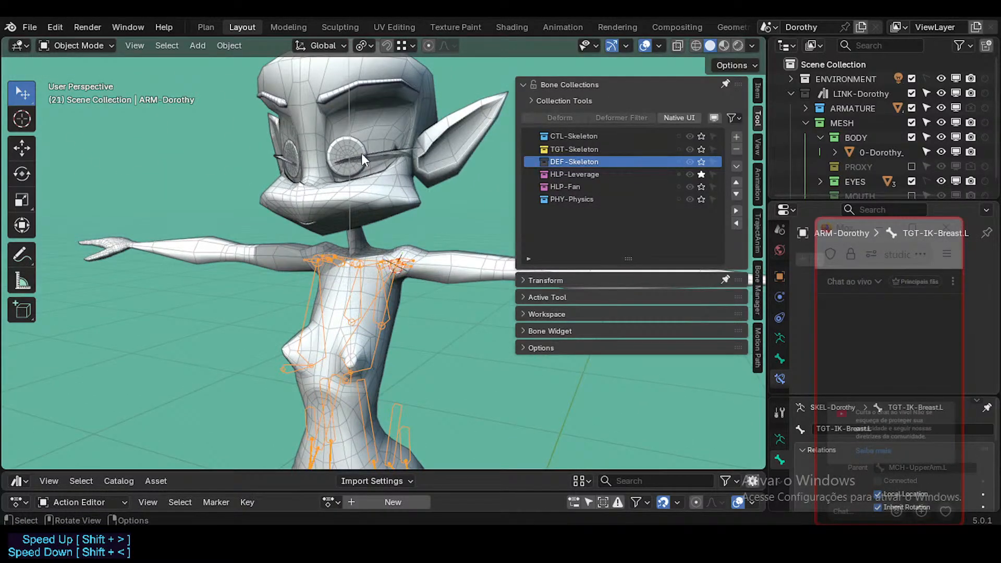
# Step: Set the PHY-Physics bone collection's color tag to orange
pyautogui.click(543, 198)
pyautogui.rightClick(544, 199)
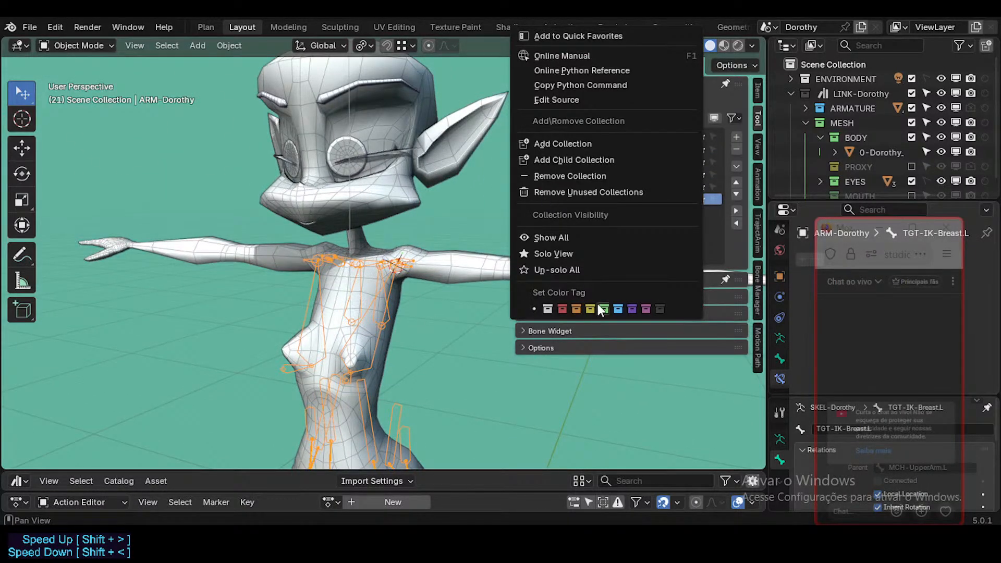
pyautogui.click(575, 310)
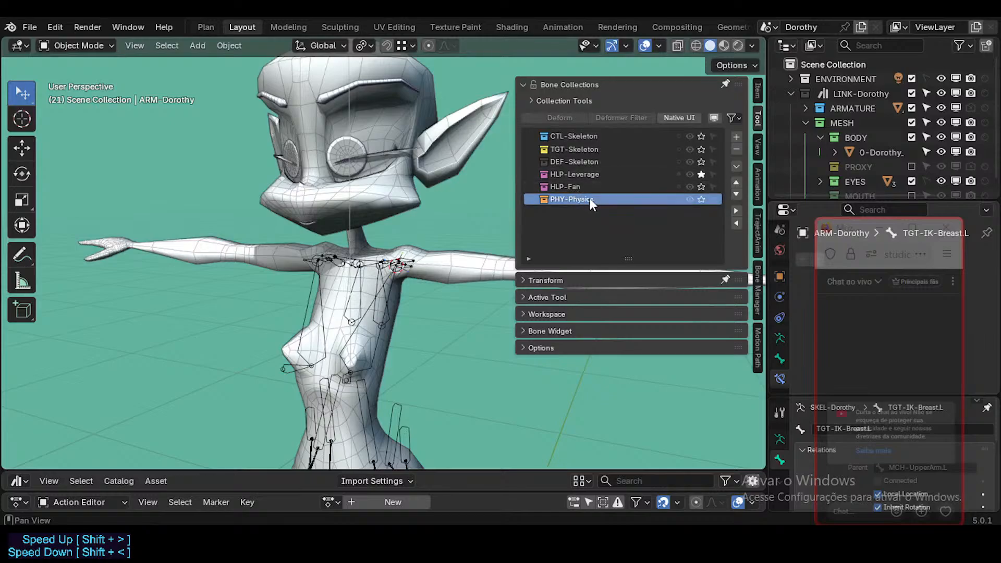
# Step: Set the color tags of the HLP-Fan and HLP-Leverage bone collections to orange
pyautogui.click(571, 186)
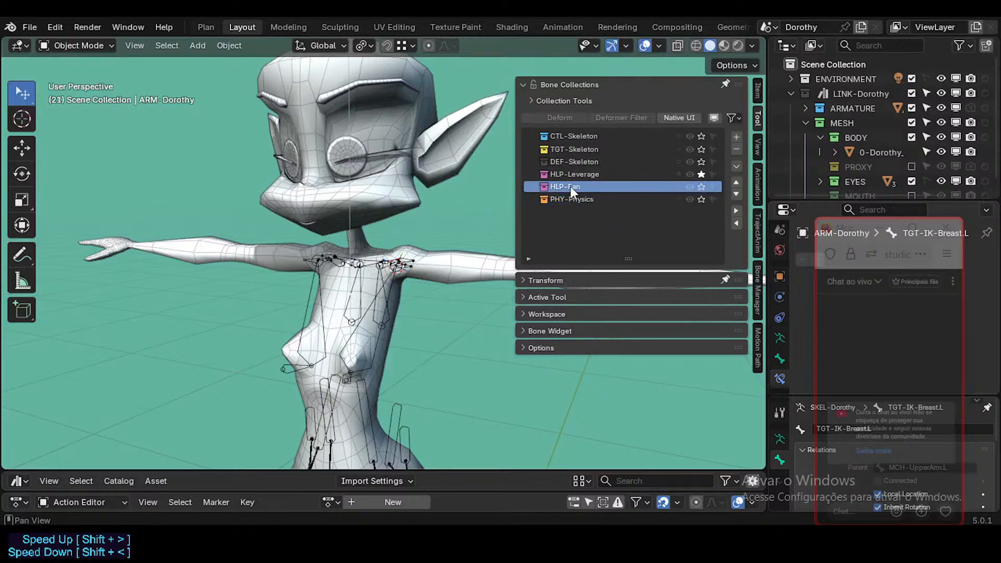
pyautogui.rightClick(543, 185)
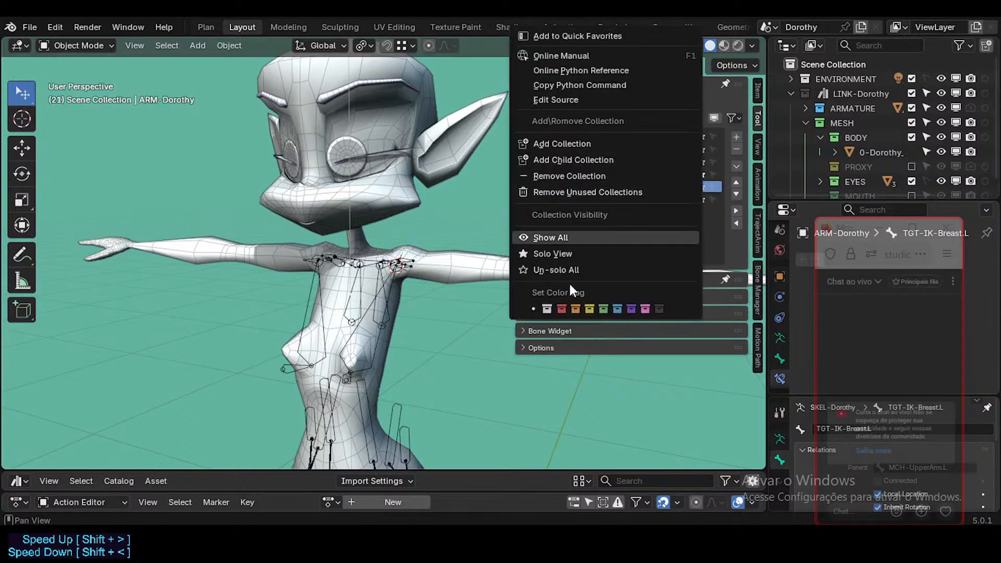
pyautogui.click(588, 309)
pyautogui.click(546, 177)
pyautogui.rightClick(546, 176)
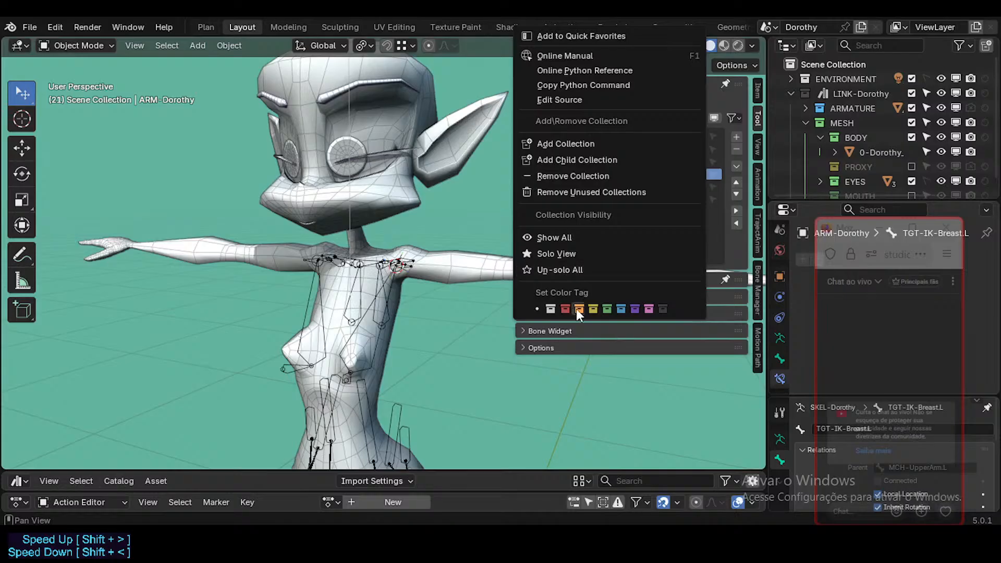
pyautogui.click(577, 309)
# Step: Set the DEF-Skeleton bone collection's color tag to red
pyautogui.click(545, 164)
pyautogui.rightClick(546, 164)
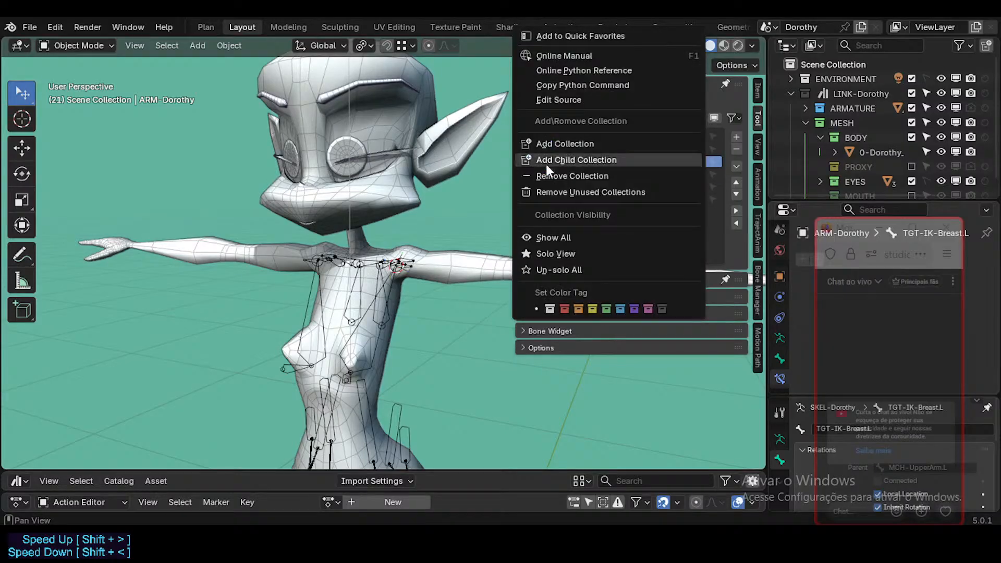
pyautogui.click(565, 309)
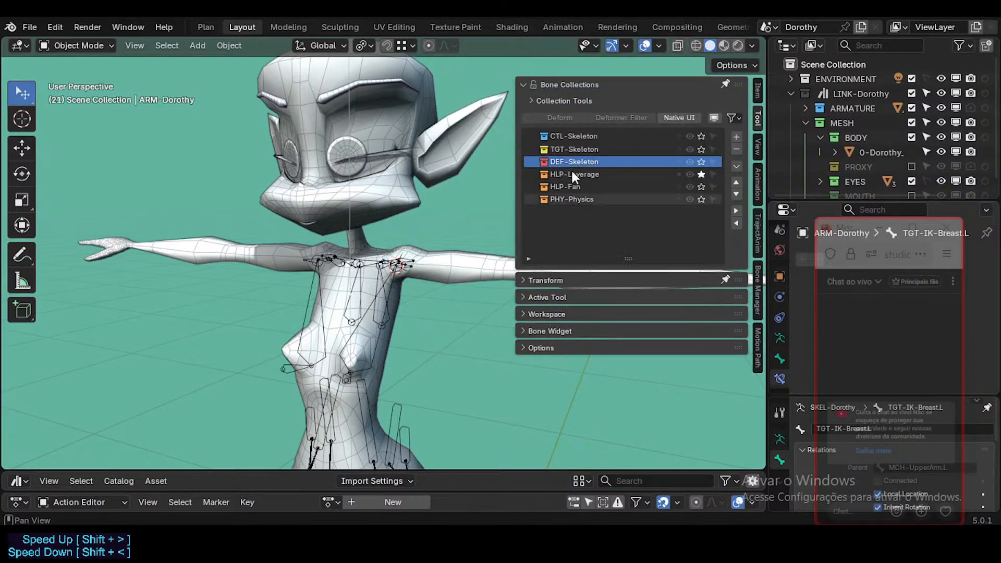
pyautogui.click(573, 185)
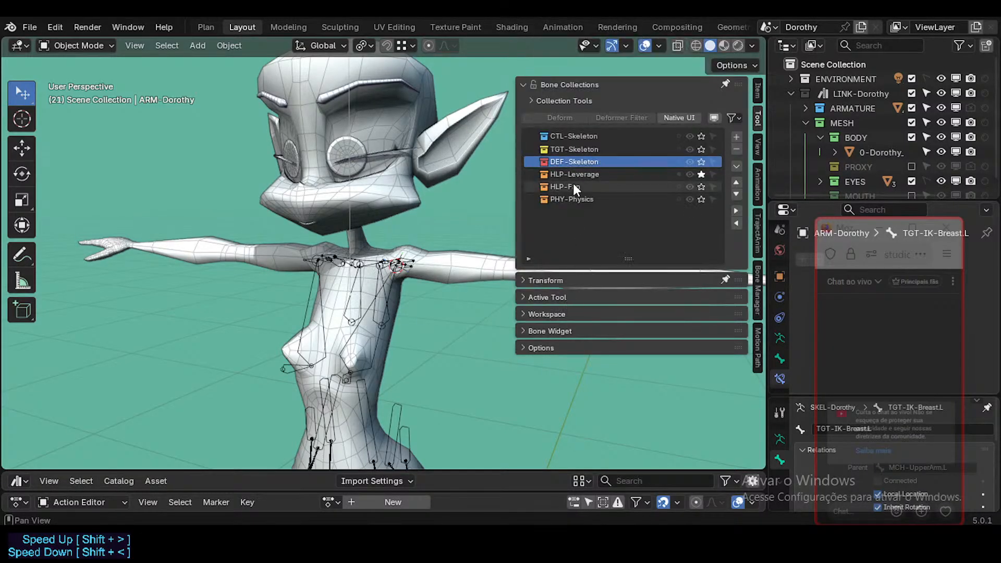
# Step: Try a red color tag on the CTL-Skeleton bone collection
pyautogui.click(543, 136)
pyautogui.rightClick(543, 136)
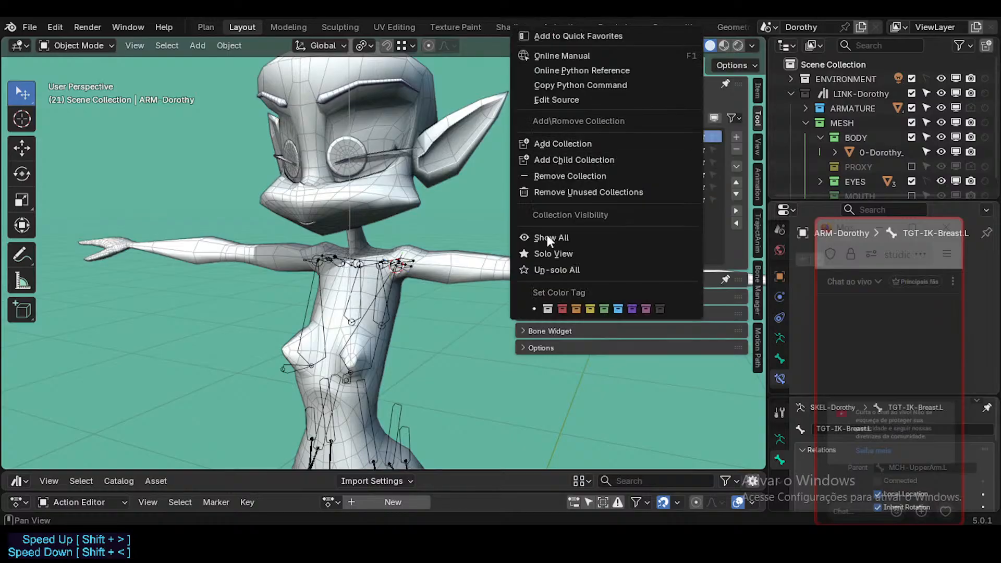
pyautogui.click(563, 311)
pyautogui.click(583, 172)
# Step: Set the CTL-Skeleton bone collection's color tag to the darkest swatch
pyautogui.click(543, 136)
pyautogui.rightClick(543, 136)
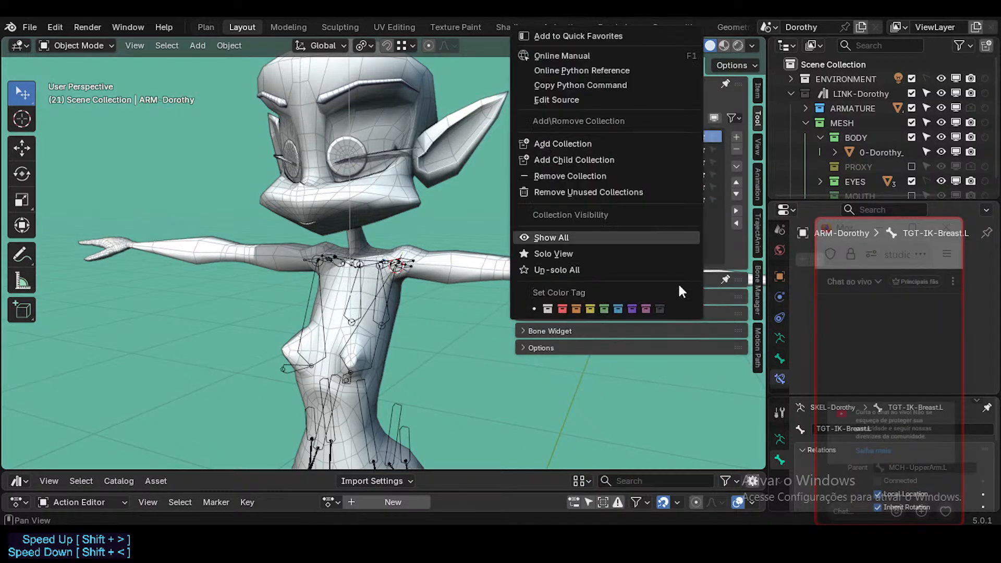
pyautogui.click(663, 311)
pyautogui.keyDown('ctrl'); pyautogui.scroll(-5, 563, 179); pyautogui.keyUp('ctrl')
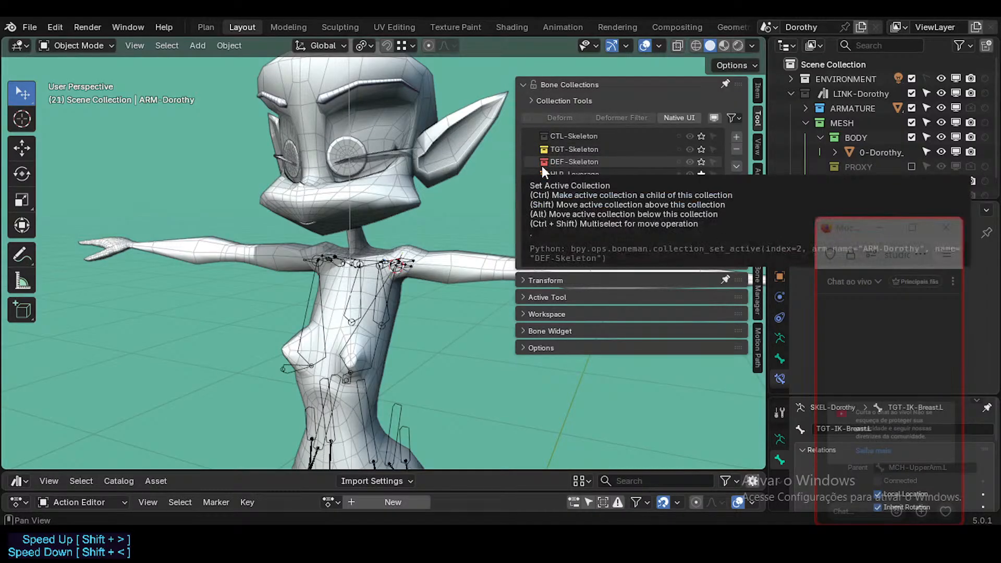
# Step: Try a green color tag on the DEF-Skeleton bone collection
pyautogui.click(544, 164)
pyautogui.rightClick(544, 163)
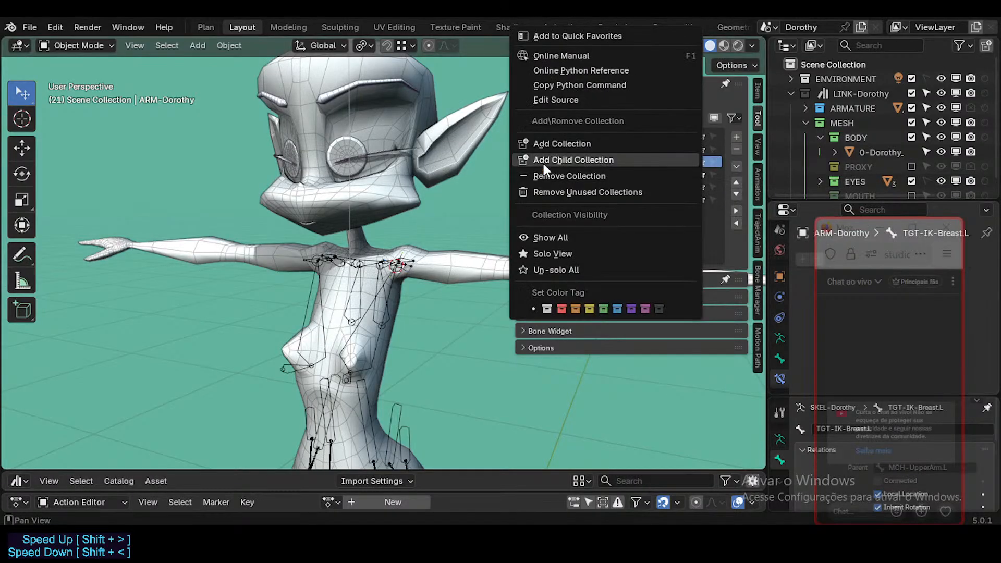
pyautogui.click(606, 311)
# Step: Set the PHY-Physics bone collection's color tag to pink
pyautogui.click(543, 197)
pyautogui.rightClick(543, 197)
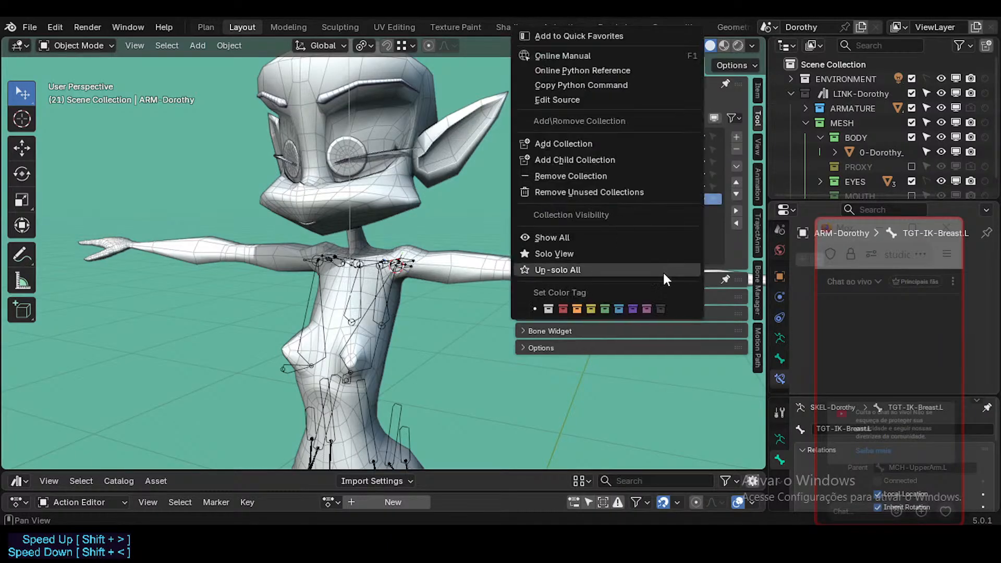
pyautogui.click(646, 309)
pyautogui.click(615, 186)
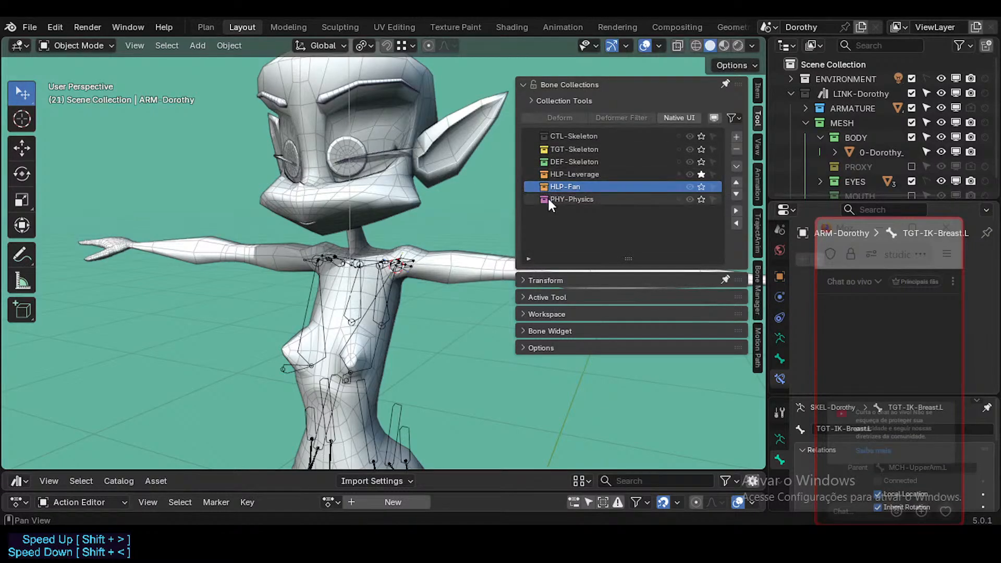
pyautogui.click(546, 174)
pyautogui.rightClick(543, 174)
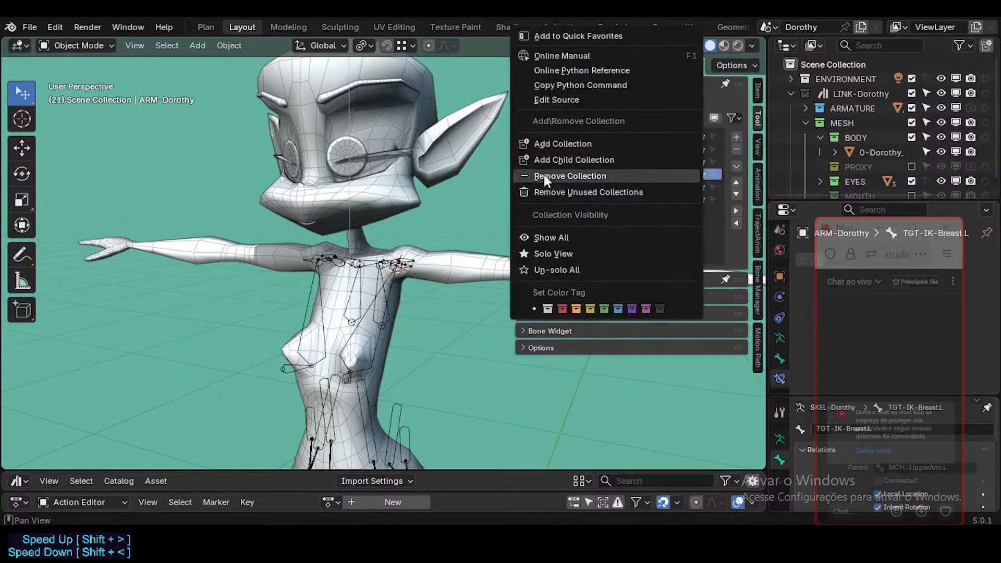
pyautogui.press('Escape')
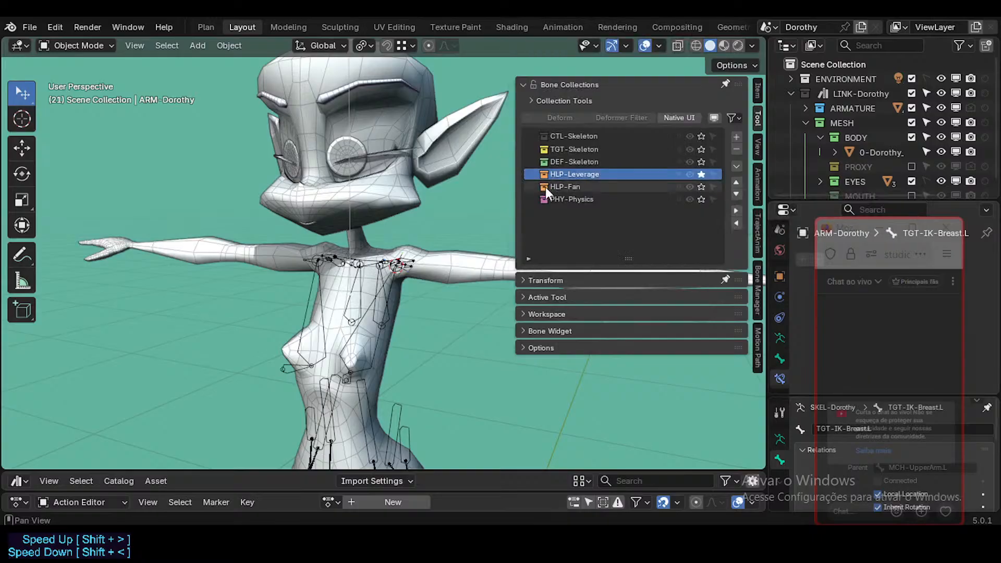
pyautogui.click(579, 198)
pyautogui.click(584, 172)
pyautogui.click(580, 185)
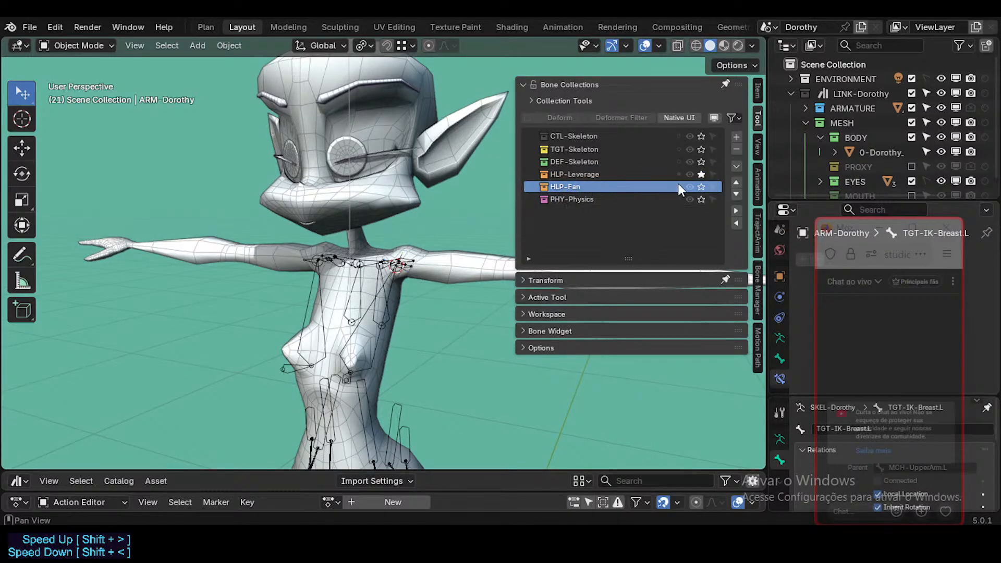
# Step: View HLP-Fan together with HLP-Leverage, and isolate DEF-Skeleton in place of both
pyautogui.click(701, 187)
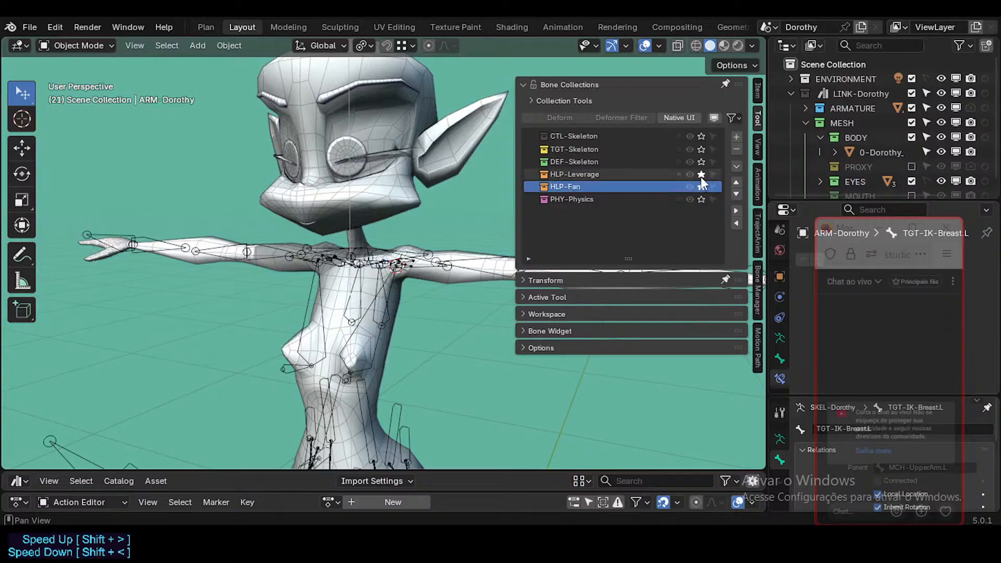
pyautogui.click(700, 176)
pyautogui.click(702, 175)
pyautogui.click(702, 176)
pyautogui.click(701, 186)
pyautogui.click(703, 163)
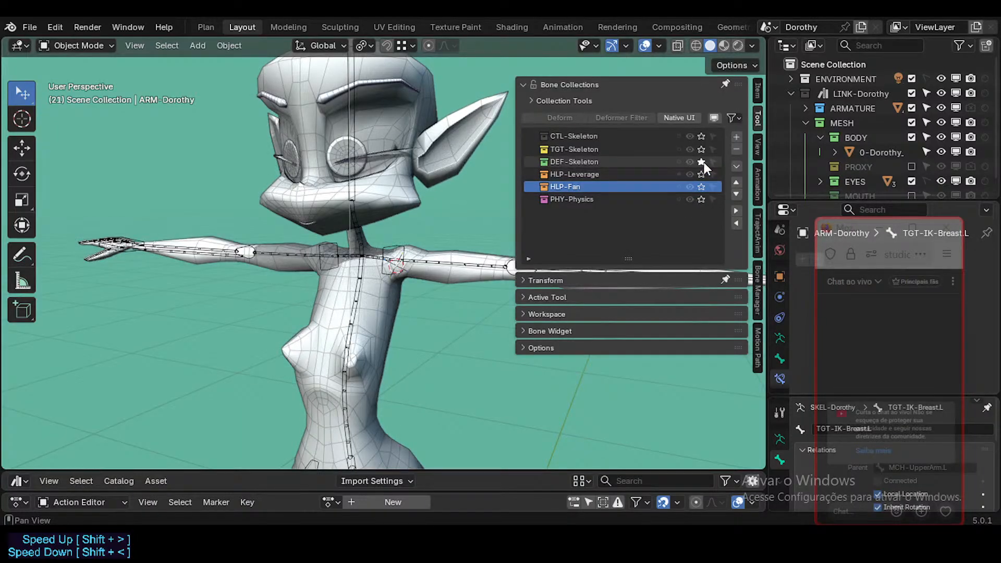
# Step: Change the DEF-Skeleton bone collection's color tag to red, leaving its name as is, and make HLP-Fan the active collection
pyautogui.doubleClick(601, 162)
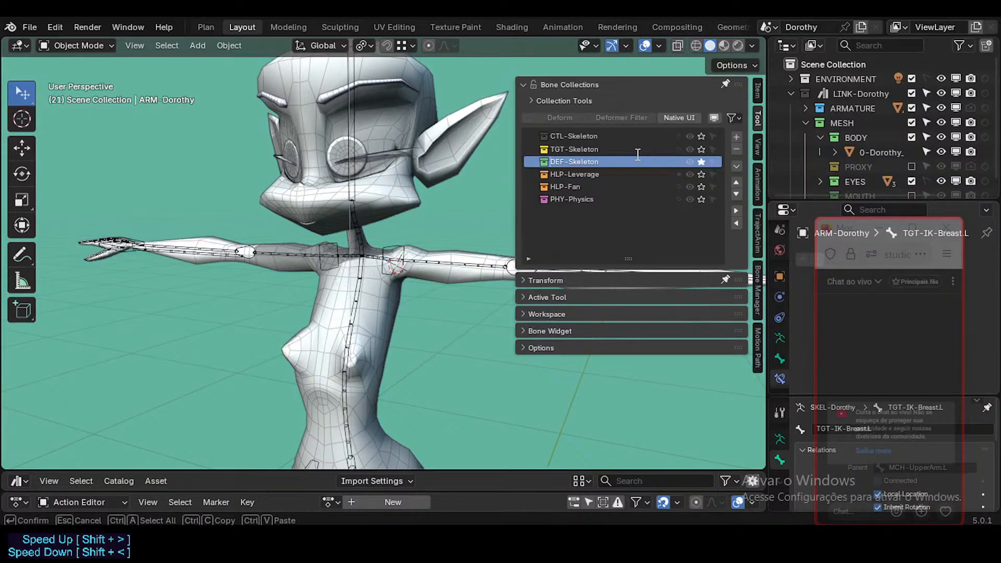
pyautogui.click(636, 155)
pyautogui.rightClick(543, 162)
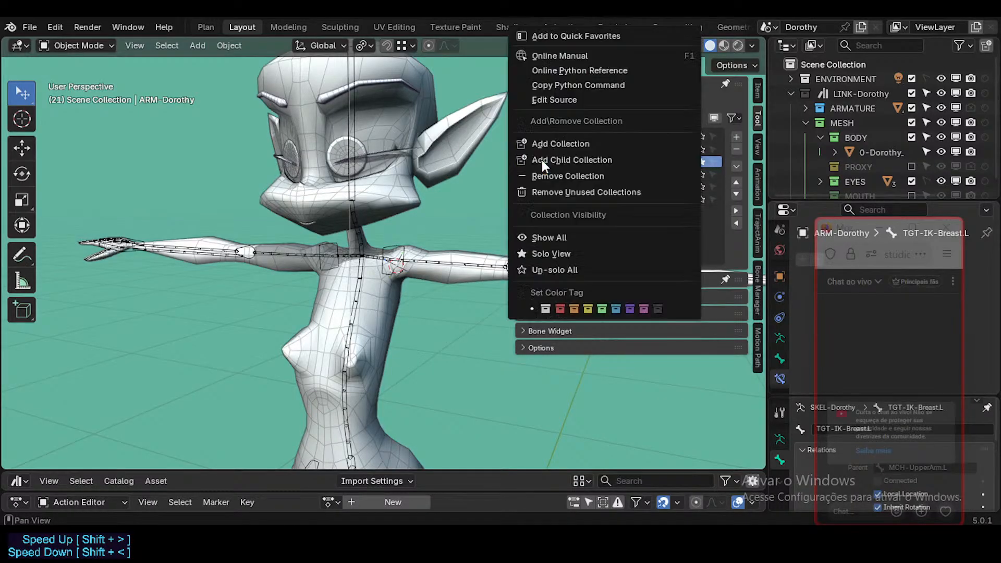
pyautogui.click(561, 310)
pyautogui.click(561, 184)
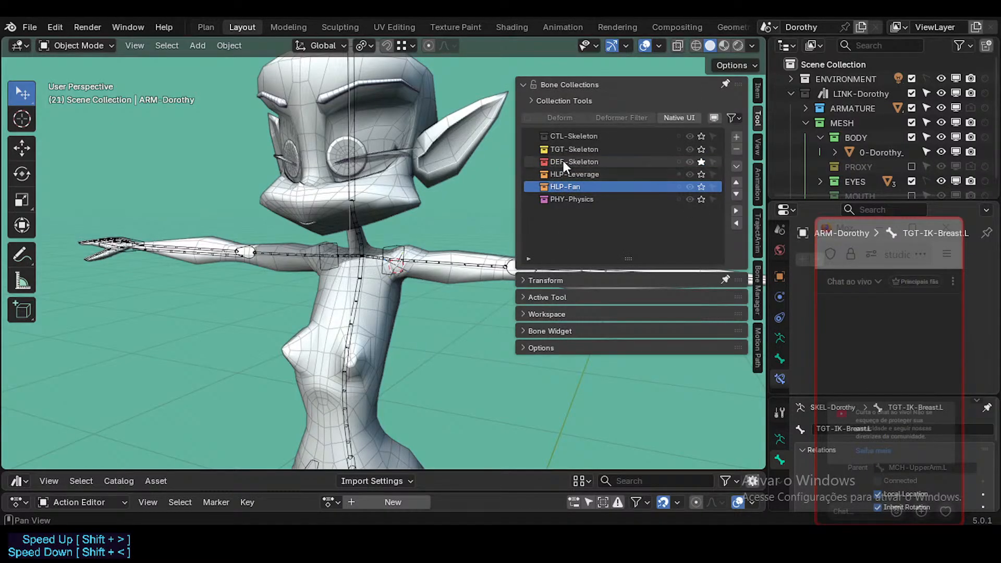
# Step: Preview the PHY-Physics bone collection on its own with the whole torso in view, and save the file
pyautogui.click(563, 160)
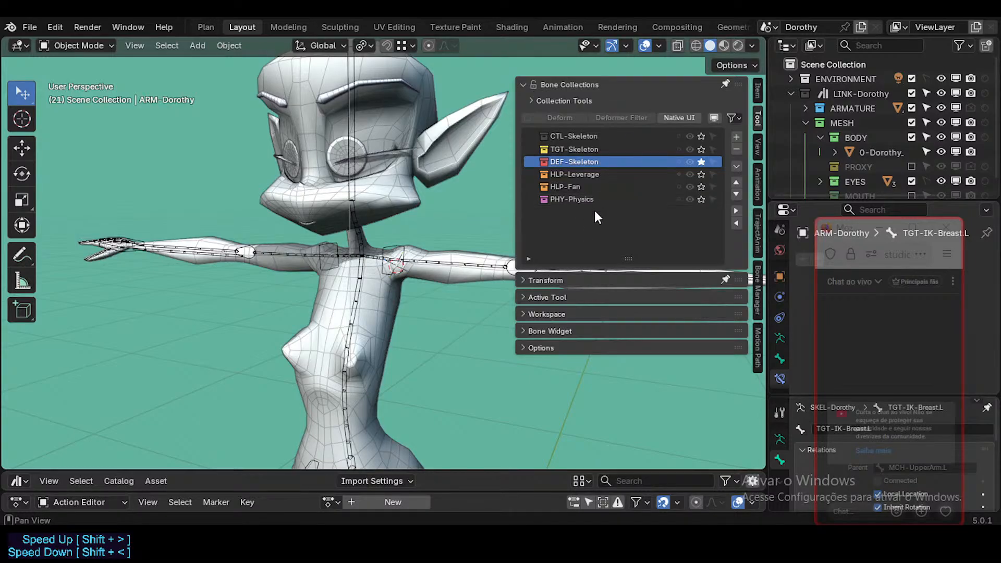
pyautogui.click(573, 201)
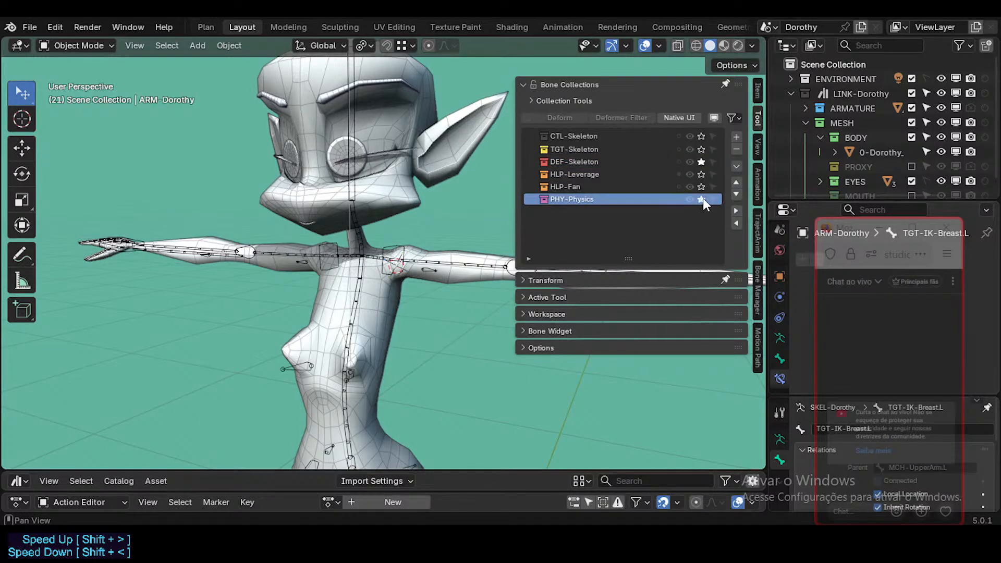
pyautogui.scroll(-4, 377, 198)
pyautogui.moveTo(374, 261); pyautogui.dragTo(341, 299, button='middle')
pyautogui.hotkey('ctrl', 's')
# Step: Go through the HLP-Leverage and CTL-Skeleton bone collections and make DEF-Skeleton the active collection
pyautogui.scroll(2, 341, 299)
pyautogui.keyDown('shift'); pyautogui.moveTo(357, 347); pyautogui.dragTo(387, 311, button='middle'); pyautogui.keyUp('shift')
pyautogui.scroll(2, 371, 276)
pyautogui.keyDown('shift'); pyautogui.moveTo(371, 119); pyautogui.dragTo(371, 210); pyautogui.keyUp('shift')
pyautogui.keyDown('shift'); pyautogui.scroll(4, 361, 262); pyautogui.keyUp('shift')
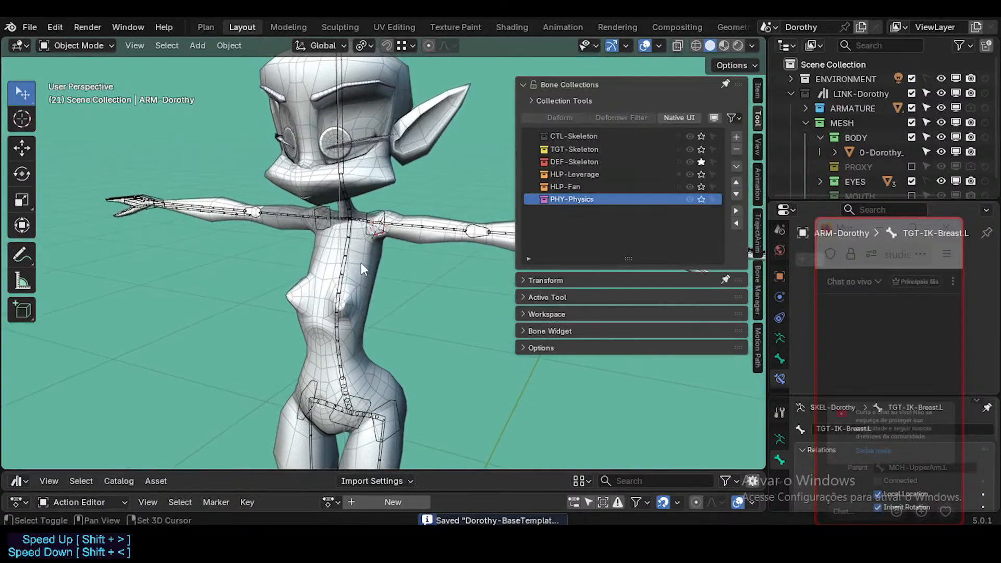
pyautogui.scroll(4, 361, 272)
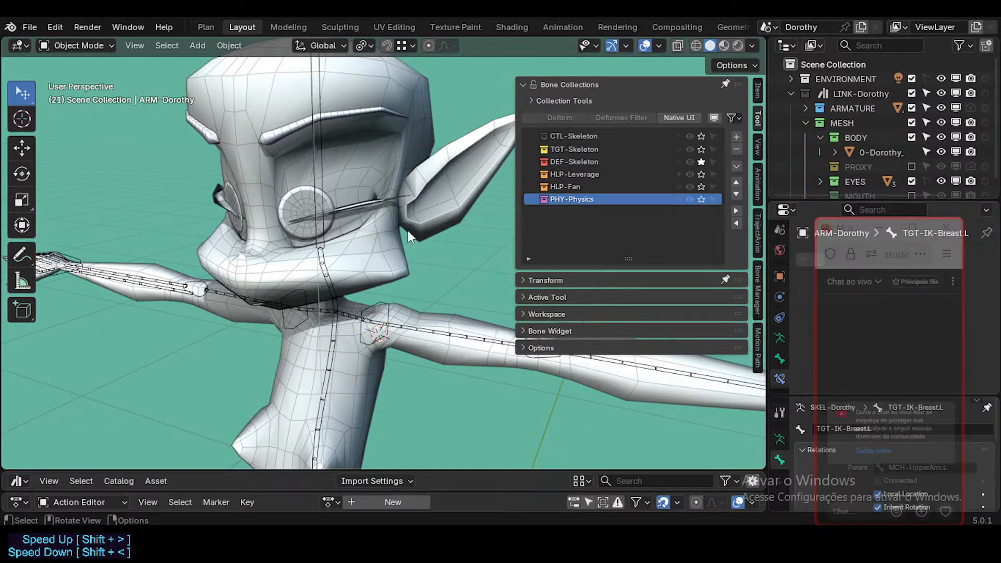
pyautogui.click(579, 176)
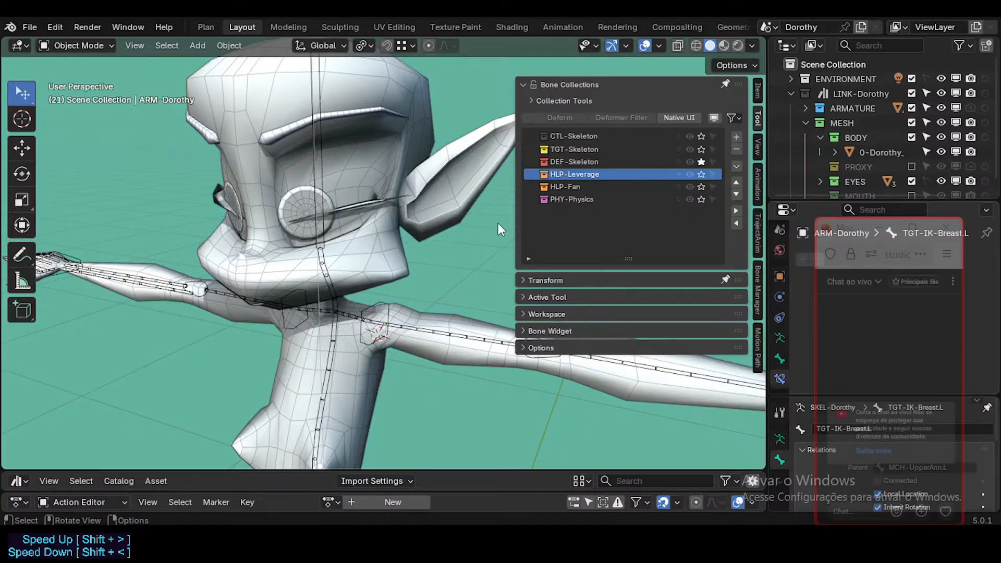
pyautogui.click(568, 136)
pyautogui.moveTo(456, 167); pyautogui.dragTo(336, 316, button='middle')
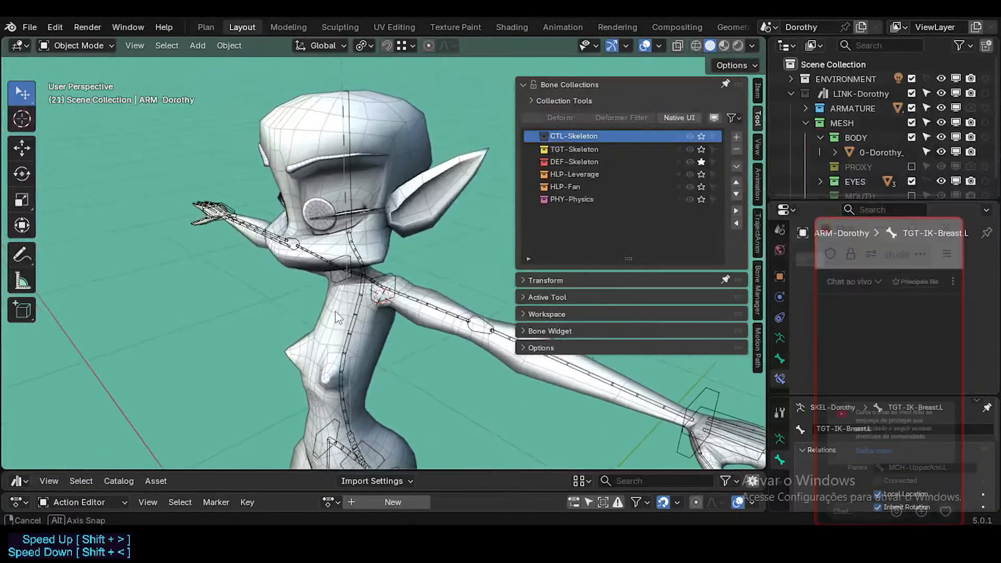
pyautogui.scroll(2, 336, 317)
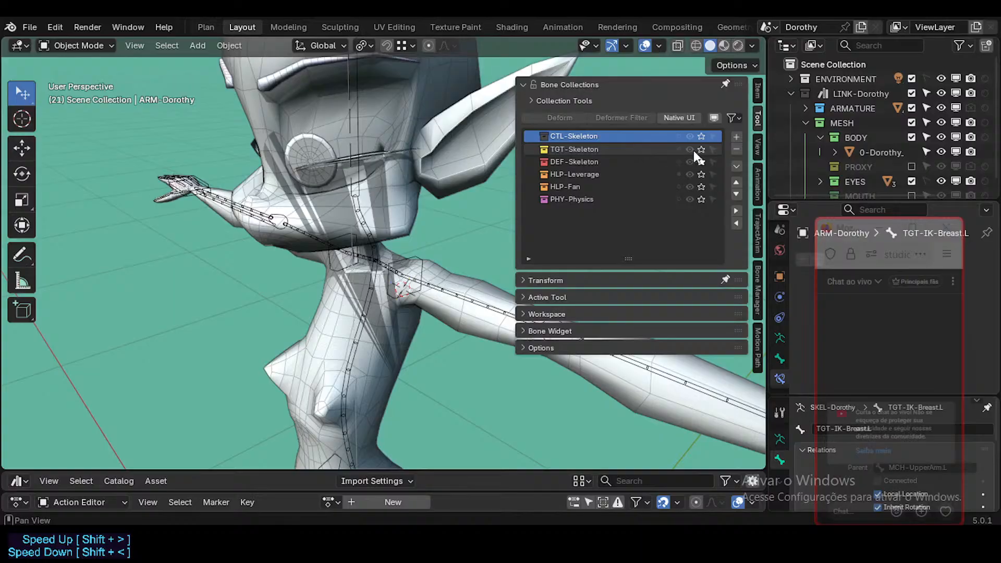
pyautogui.click(620, 164)
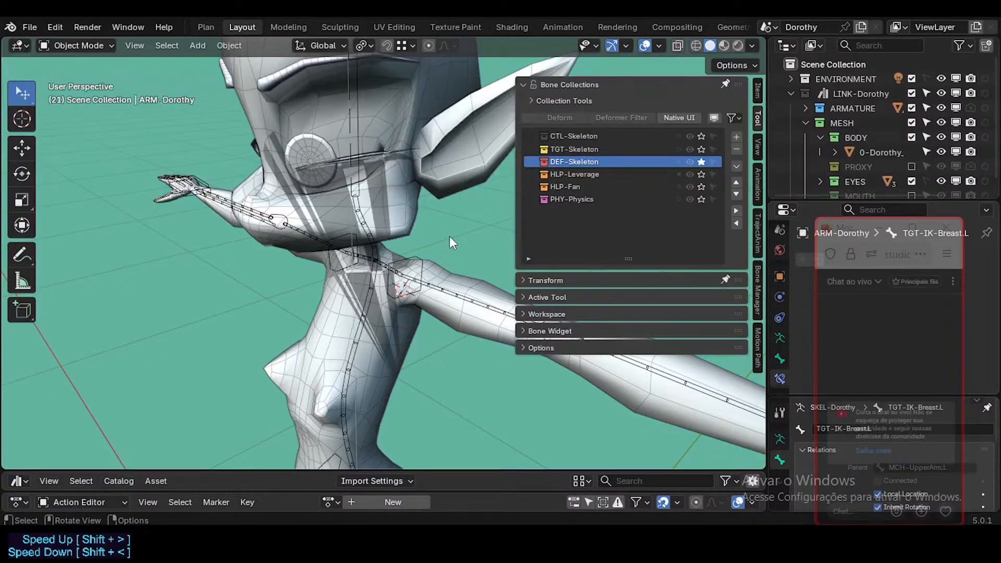
# Step: Examine how the isolated DEF-Skeleton bones run through the arm, shoulder, spine and hips
pyautogui.moveTo(448, 287); pyautogui.dragTo(306, 315, button='middle')
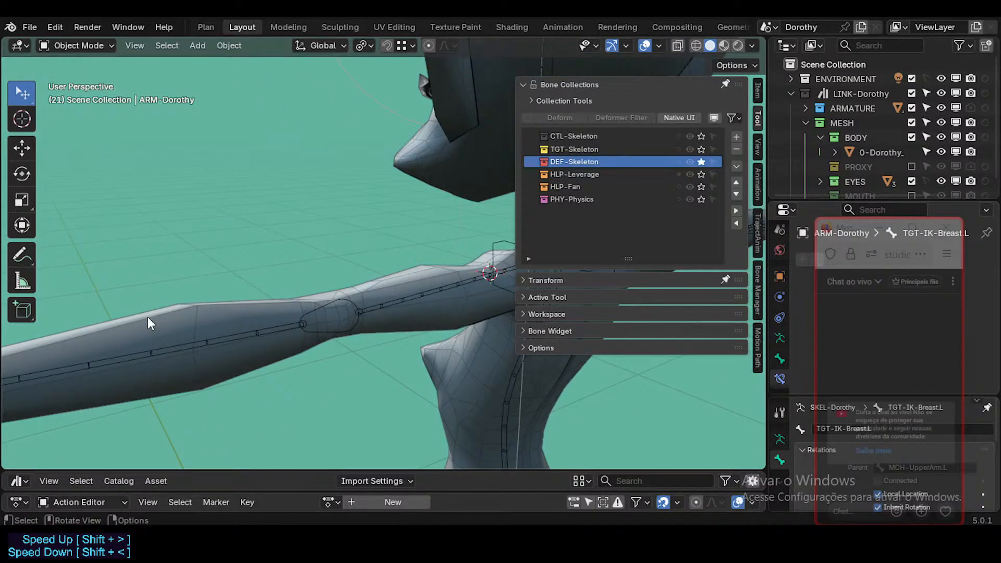
pyautogui.moveTo(148, 318); pyautogui.dragTo(218, 232, button='middle')
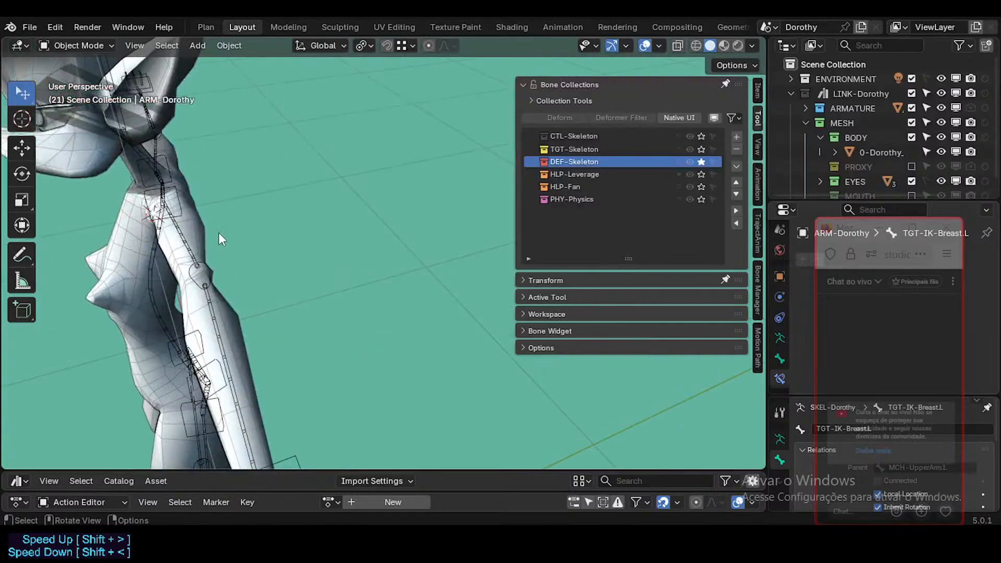
pyautogui.moveTo(142, 207); pyautogui.dragTo(307, 255, button='middle')
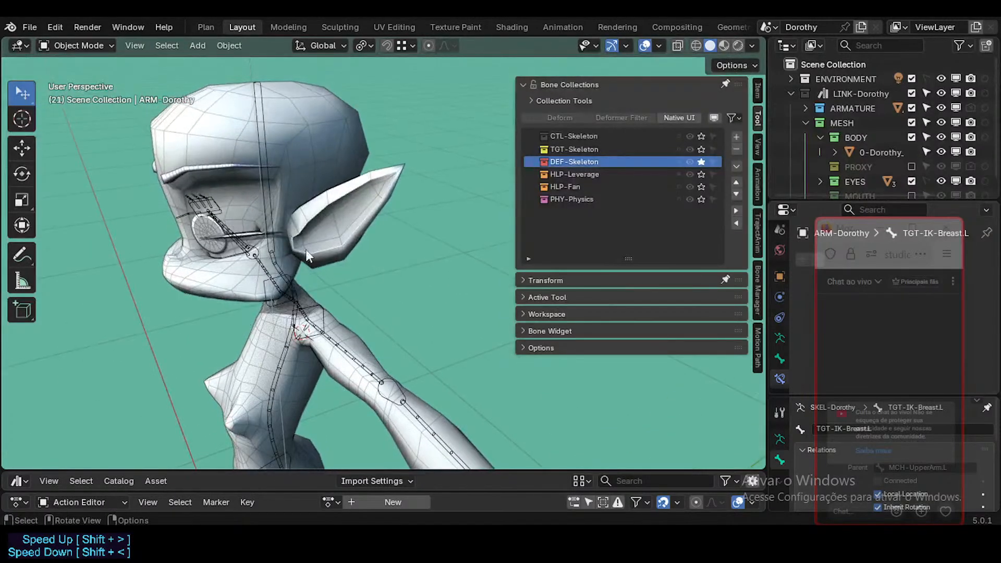
pyautogui.scroll(5, 307, 351)
pyautogui.keyDown('shift'); pyautogui.moveTo(315, 349); pyautogui.dragTo(297, 305, button='middle'); pyautogui.keyUp('shift')
pyautogui.scroll(-3, 289, 365)
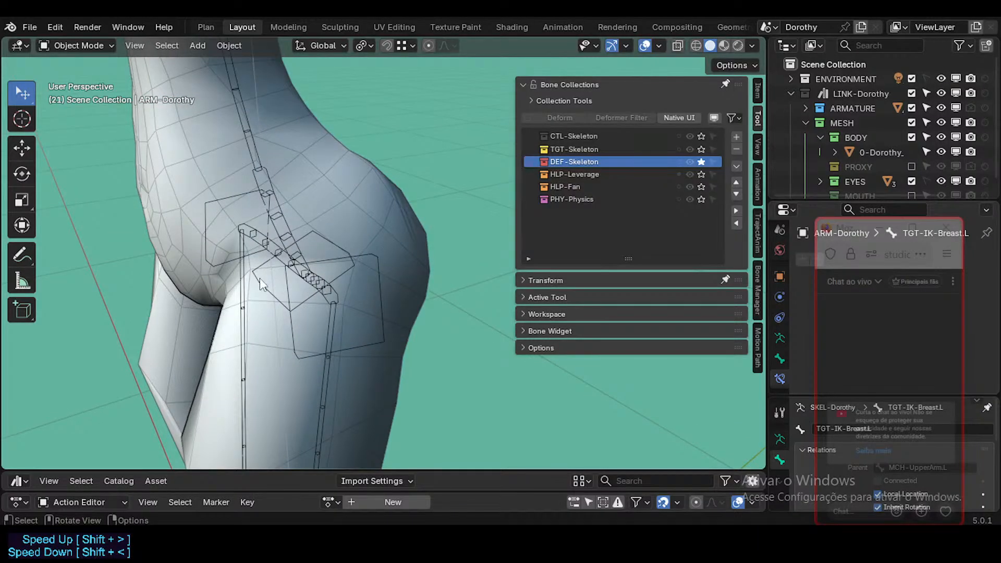
pyautogui.keyDown('shift'); pyautogui.moveTo(263, 250); pyautogui.dragTo(265, 274, button='middle'); pyautogui.keyUp('shift')
pyautogui.scroll(-1, 262, 274)
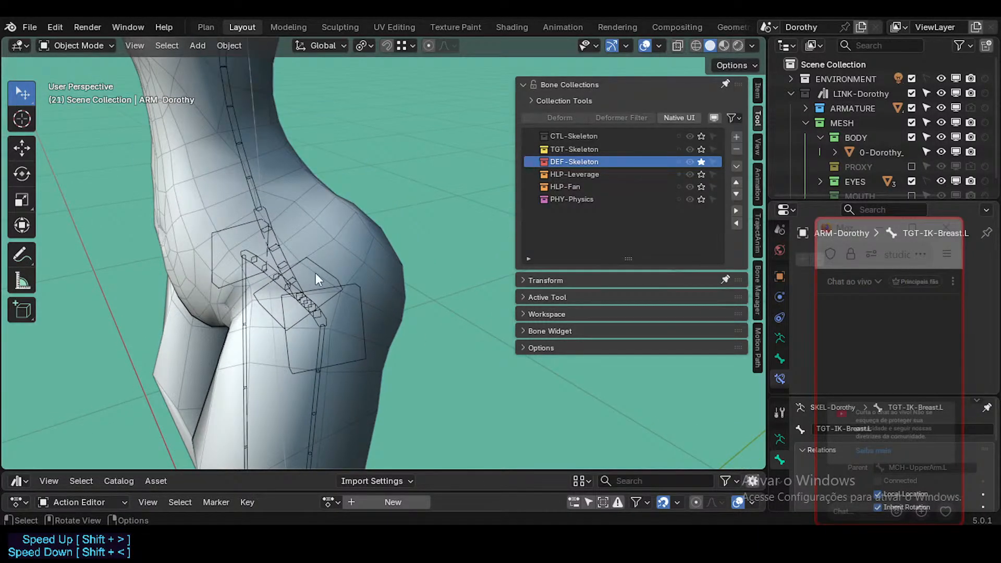
pyautogui.moveTo(282, 289); pyautogui.dragTo(320, 288, button='middle')
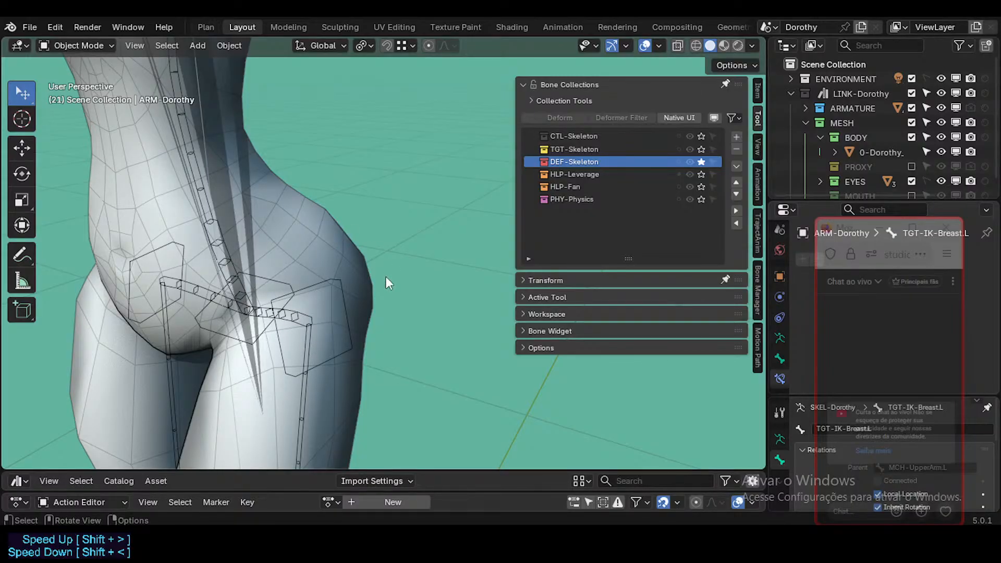
pyautogui.moveTo(358, 301); pyautogui.dragTo(285, 321, button='middle')
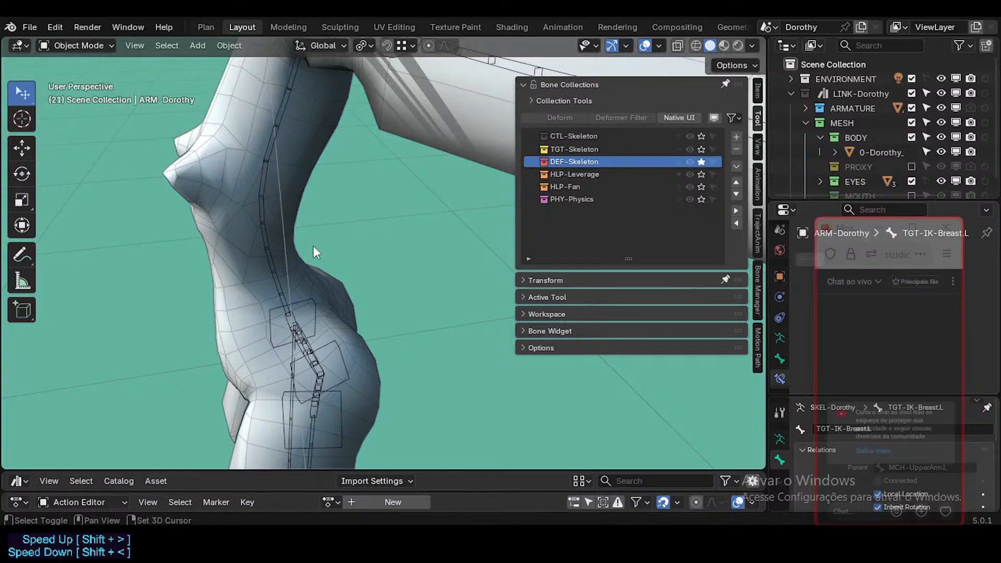
pyautogui.moveTo(313, 245); pyautogui.dragTo(261, 314, button='middle')
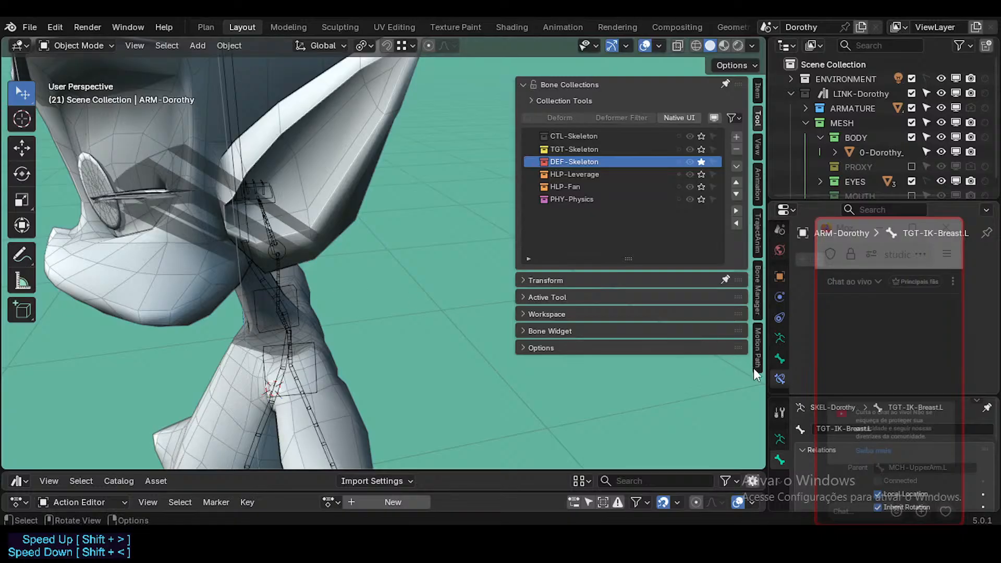
pyautogui.moveTo(325, 280); pyautogui.dragTo(397, 308, button='middle')
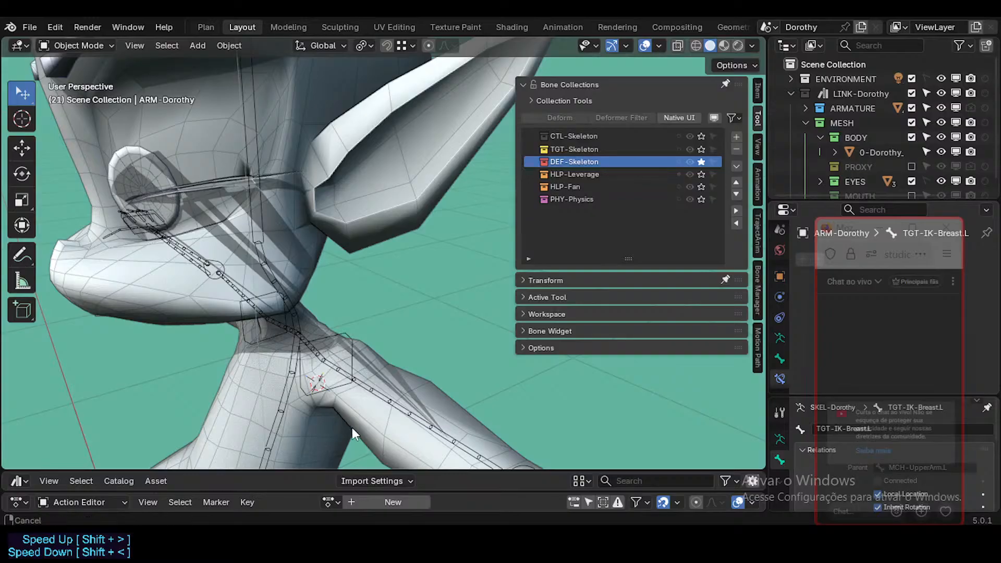
pyautogui.moveTo(352, 428); pyautogui.dragTo(284, 219, button='middle')
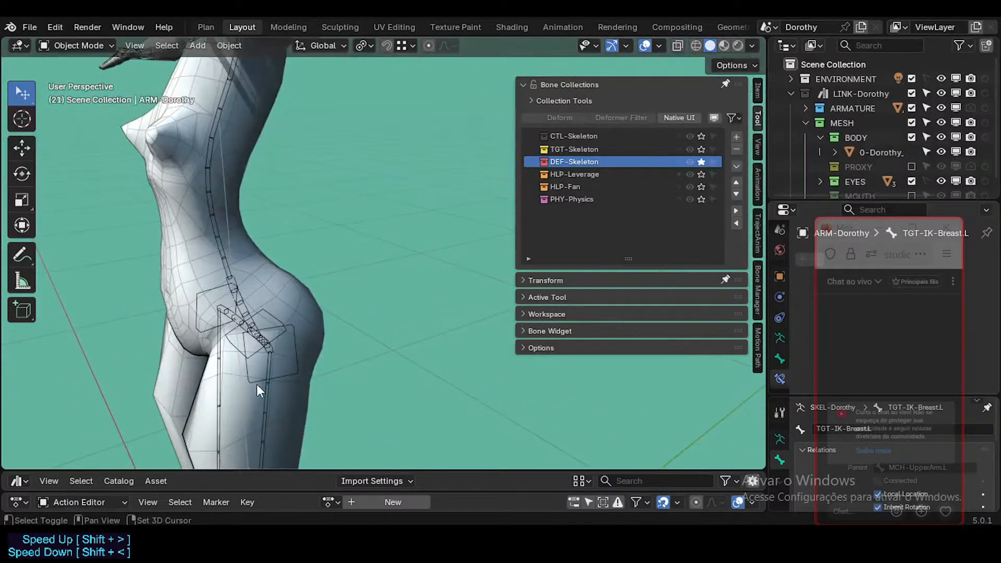
# Step: Examine the deform bones down the legs, from the thighs and knees to the feet
pyautogui.keyDown('shift'); pyautogui.moveTo(256, 383); pyautogui.dragTo(268, 283, button='middle'); pyautogui.keyUp('shift')
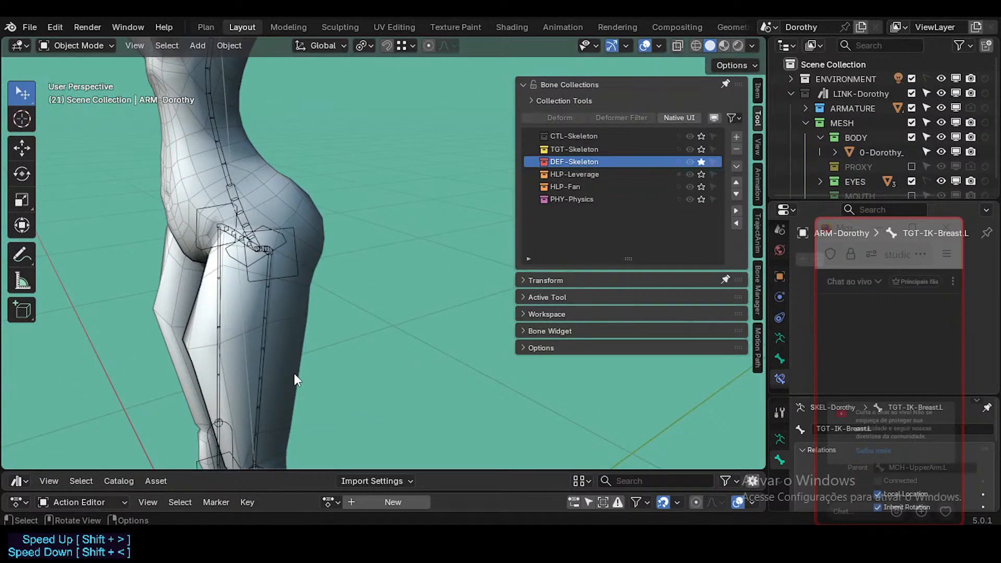
pyautogui.keyDown('shift'); pyautogui.moveTo(302, 386); pyautogui.dragTo(265, 267, button='middle'); pyautogui.keyUp('shift')
pyautogui.scroll(2, 274, 280)
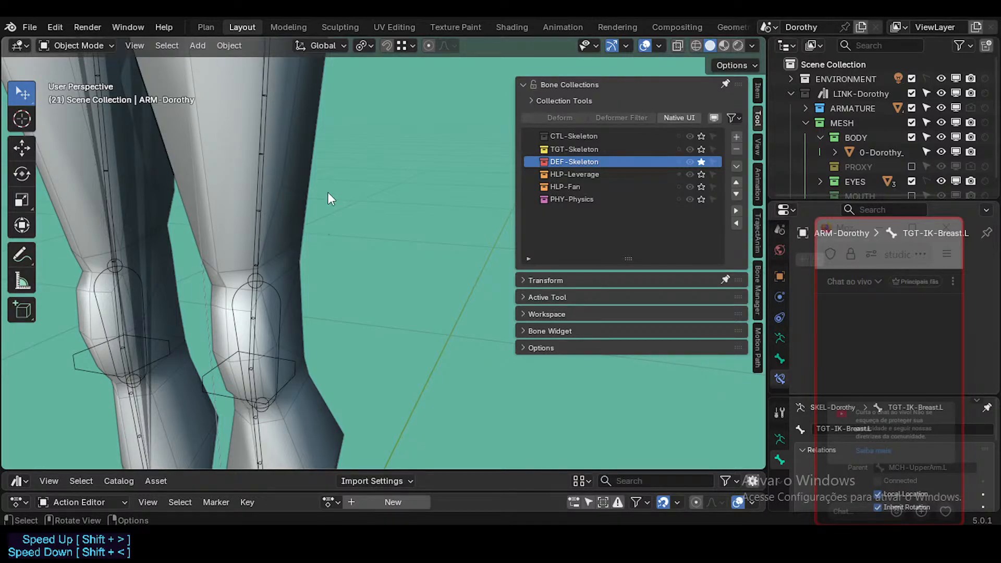
pyautogui.moveTo(328, 198); pyautogui.dragTo(224, 331, button='middle')
pyautogui.moveTo(351, 340); pyautogui.dragTo(313, 317, button='middle')
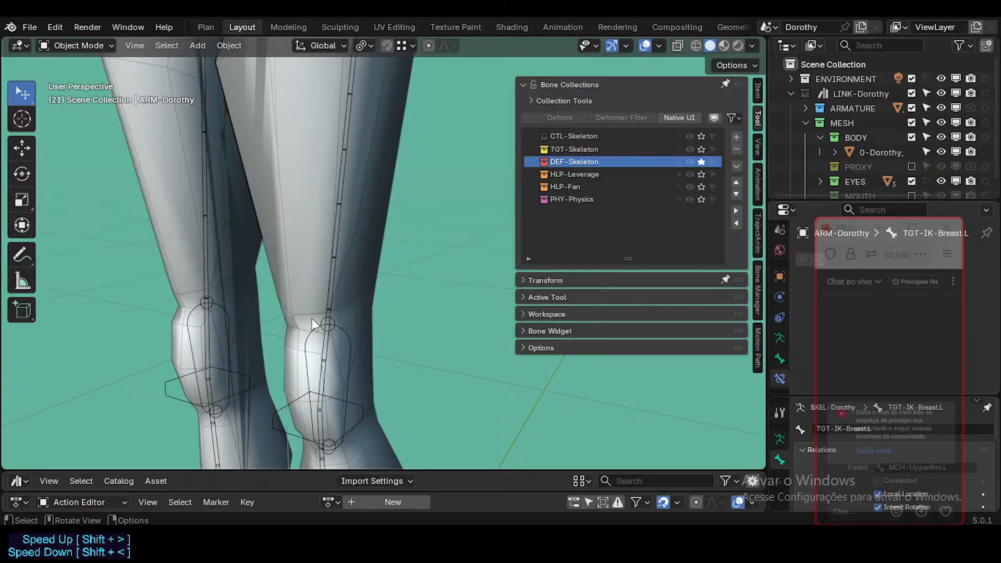
pyautogui.scroll(-3, 312, 318)
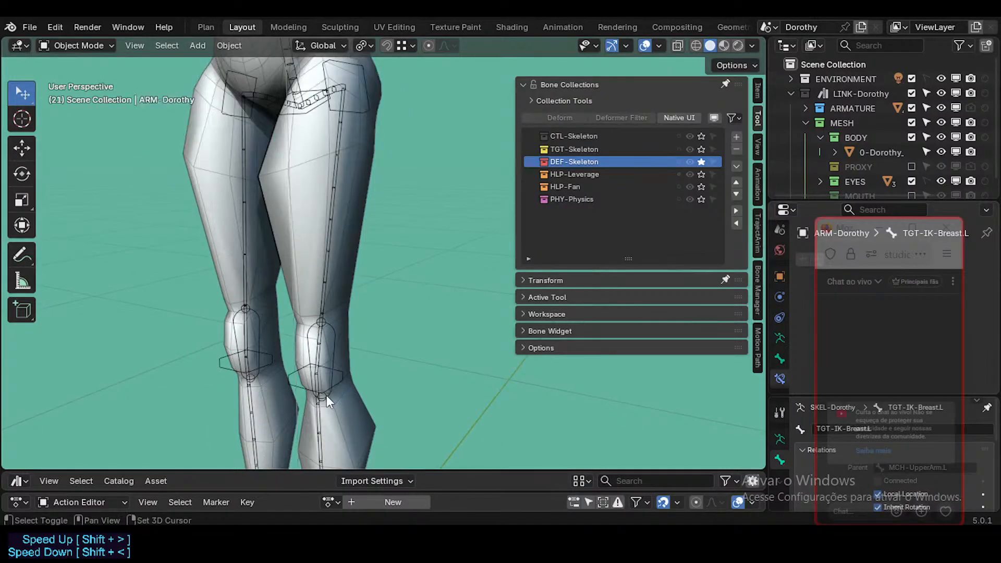
pyautogui.keyDown('shift'); pyautogui.moveTo(326, 396); pyautogui.dragTo(405, 252, button='middle'); pyautogui.keyUp('shift')
pyautogui.scroll(-2, 405, 252)
pyautogui.keyDown('shift'); pyautogui.moveTo(384, 399); pyautogui.dragTo(370, 283, button='middle'); pyautogui.keyUp('shift')
pyautogui.scroll(5, 370, 285)
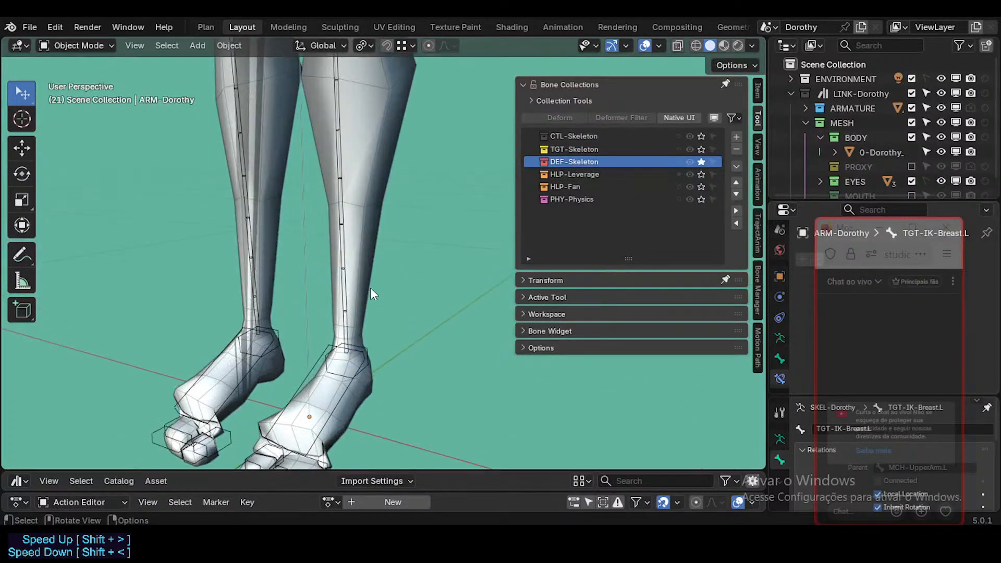
pyautogui.keyDown('shift'); pyautogui.moveTo(366, 89); pyautogui.dragTo(338, 215, button='middle'); pyautogui.keyUp('shift')
pyautogui.keyDown('shift'); pyautogui.moveTo(330, 99); pyautogui.dragTo(329, 261, button='middle'); pyautogui.keyUp('shift')
pyautogui.keyDown('shift'); pyautogui.moveTo(337, 191); pyautogui.dragTo(317, 283, button='middle'); pyautogui.keyUp('shift')
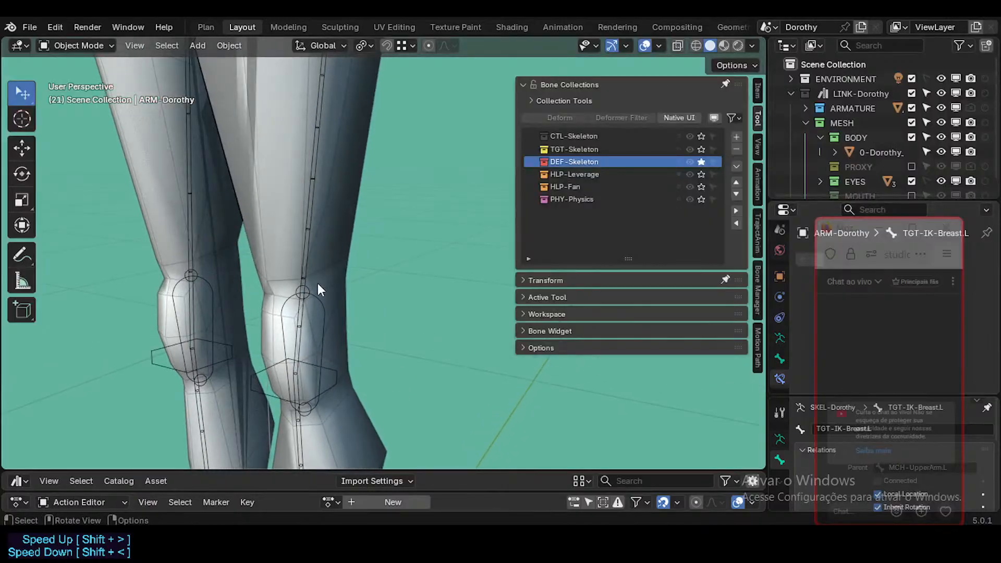
# Step: Save the Dorothy-BaseTemplate.blend file
pyautogui.scroll(-2, 317, 283)
pyautogui.keyDown('shift'); pyautogui.moveTo(336, 242); pyautogui.dragTo(348, 352, button='middle'); pyautogui.keyUp('shift')
pyautogui.hotkey('ctrl', 's')
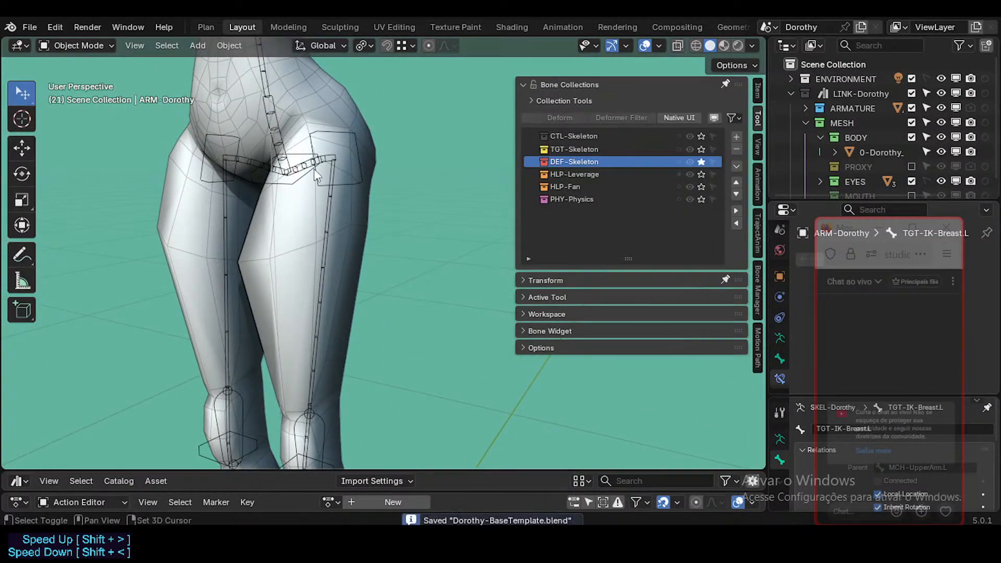
# Step: Inspect the segmented thigh bones and the knee bones from the front and side
pyautogui.keyDown('shift'); pyautogui.moveTo(315, 261); pyautogui.dragTo(312, 209, button='middle'); pyautogui.keyUp('shift')
pyautogui.keyDown('shift'); pyautogui.moveTo(296, 347); pyautogui.dragTo(287, 315, button='middle'); pyautogui.keyUp('shift')
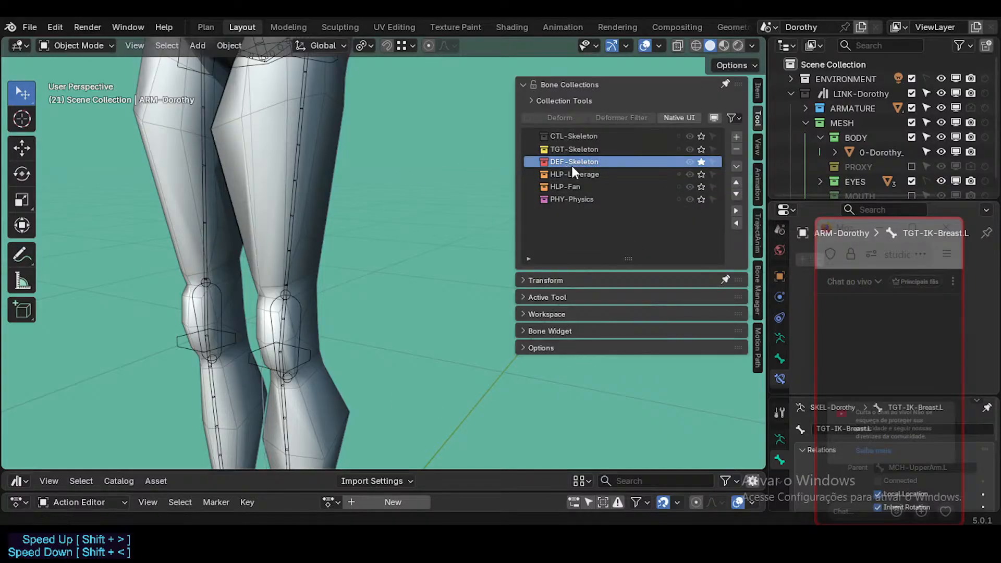
pyautogui.moveTo(290, 208); pyautogui.dragTo(249, 251, button='middle')
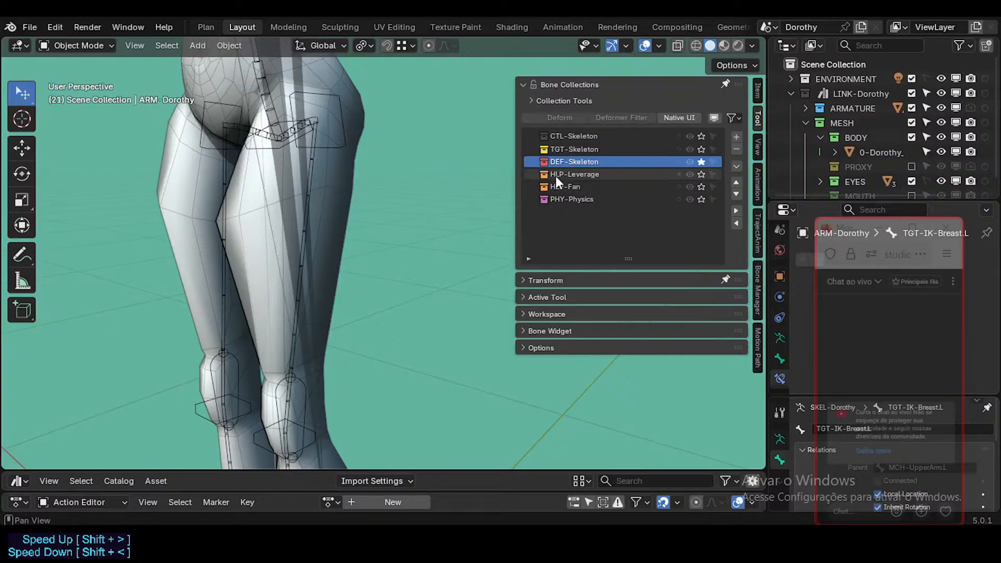
pyautogui.moveTo(422, 334); pyautogui.dragTo(311, 340, button='middle')
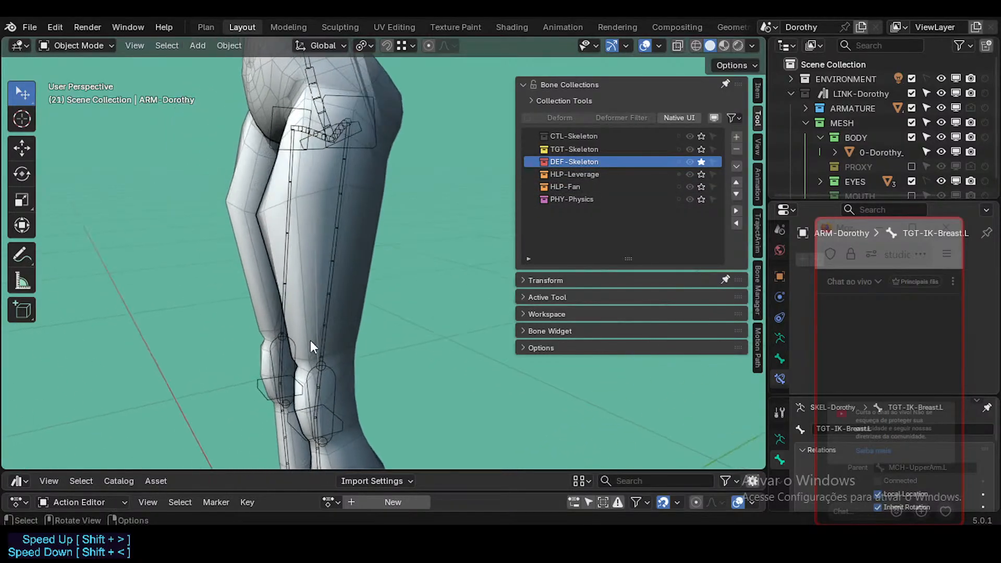
pyautogui.scroll(2, 341, 369)
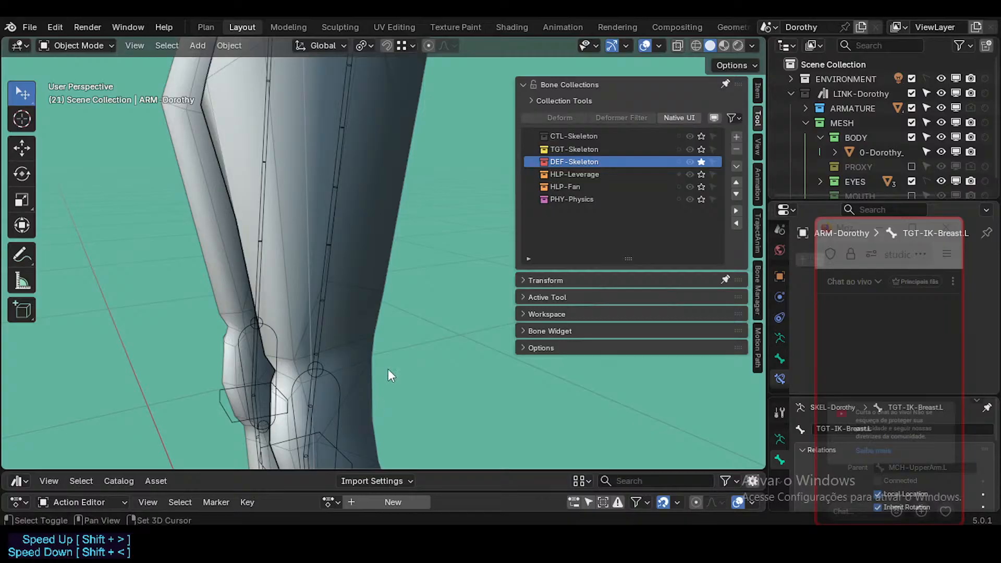
pyautogui.keyDown('shift'); pyautogui.moveTo(387, 367); pyautogui.dragTo(276, 336, button='middle'); pyautogui.keyUp('shift')
pyautogui.scroll(2, 390, 273)
pyautogui.moveTo(308, 319); pyautogui.dragTo(157, 247, button='middle')
pyautogui.moveTo(291, 250); pyautogui.dragTo(278, 214, button='middle')
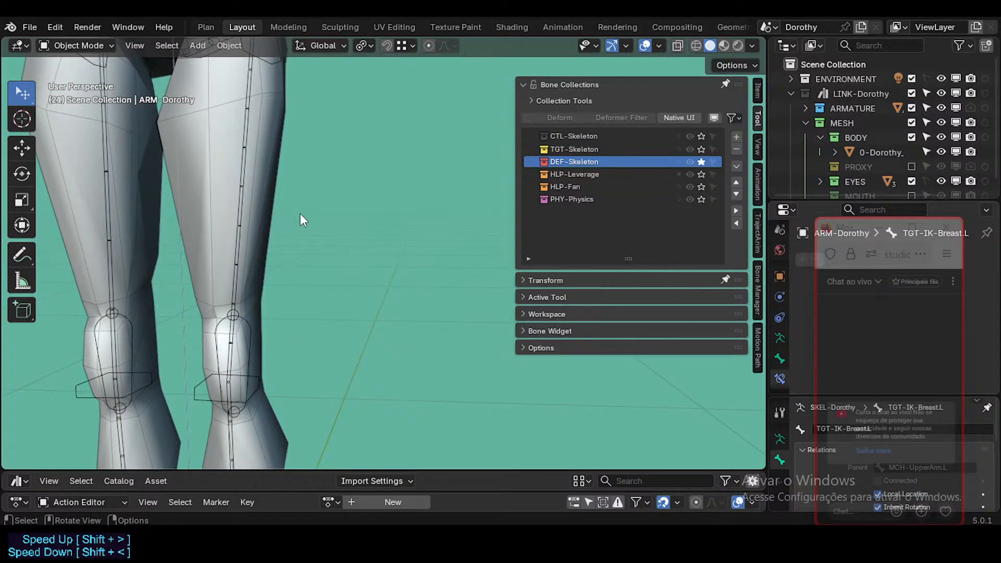
# Step: Inspect the deform bones of the left arm around the elbow, forearm and hand
pyautogui.keyDown('shift'); pyautogui.moveTo(316, 212); pyautogui.dragTo(302, 323, button='middle'); pyautogui.keyUp('shift')
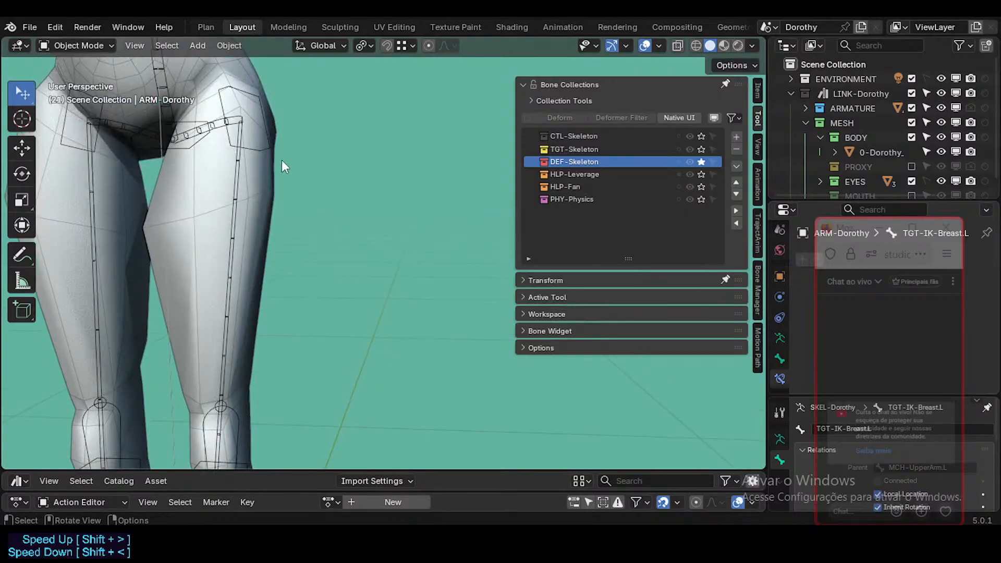
pyautogui.keyDown('shift'); pyautogui.moveTo(282, 161); pyautogui.dragTo(256, 304, button='middle'); pyautogui.keyUp('shift')
pyautogui.moveTo(293, 180)
pyautogui.keyDown('shift'); pyautogui.mouseDown(button='middle')
pyautogui.moveTo(295, 304)
pyautogui.moveTo(275, 271)
pyautogui.moveTo(260, 276)
pyautogui.moveTo(216, 352)
pyautogui.moveTo(316, 237)
pyautogui.moveTo(298, 315)
pyautogui.moveTo(286, 346)
pyautogui.moveTo(272, 346)
pyautogui.mouseUp(button='middle'); pyautogui.keyUp('shift')
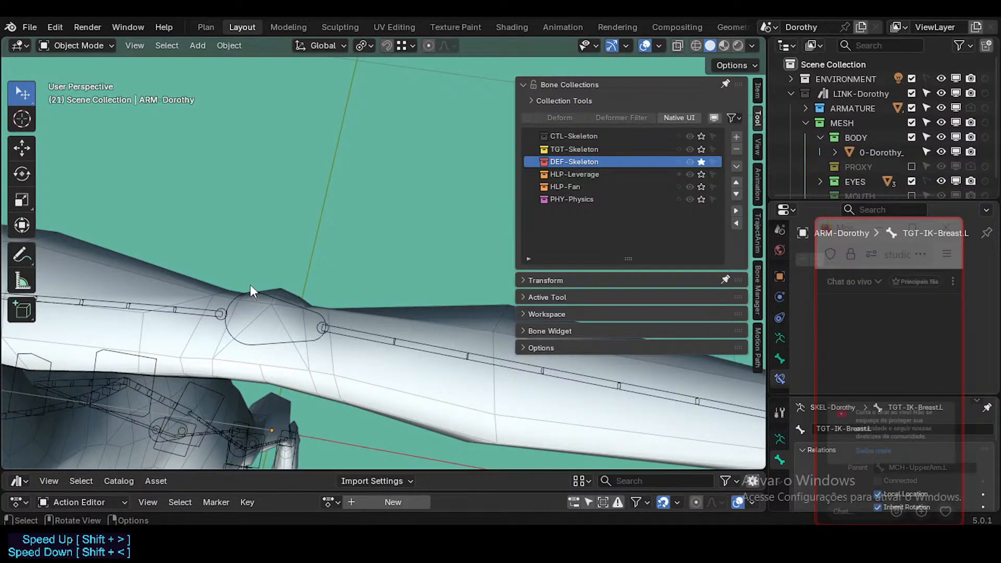
pyautogui.moveTo(250, 286); pyautogui.dragTo(282, 359, button='middle')
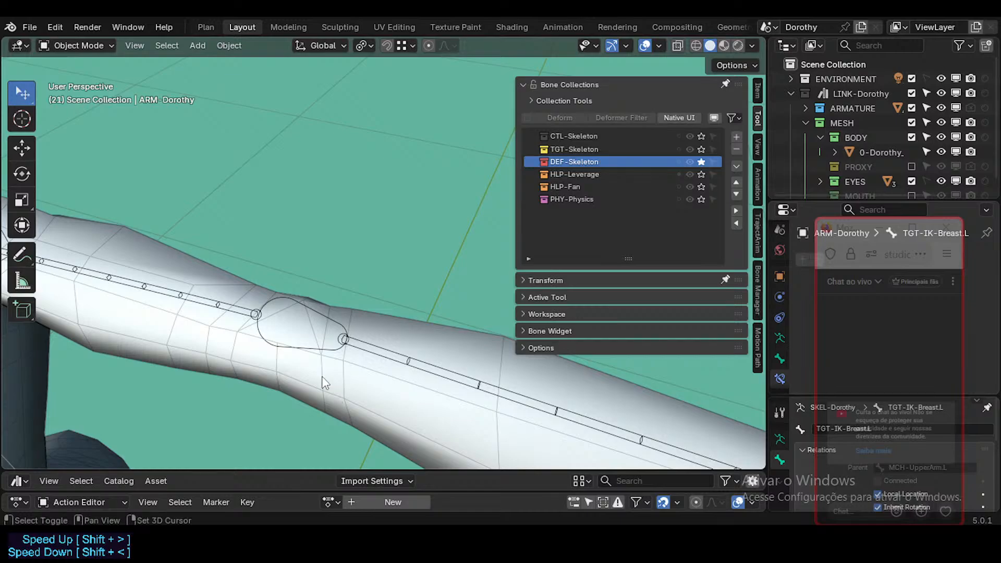
pyautogui.moveTo(336, 390); pyautogui.dragTo(325, 317, button='middle')
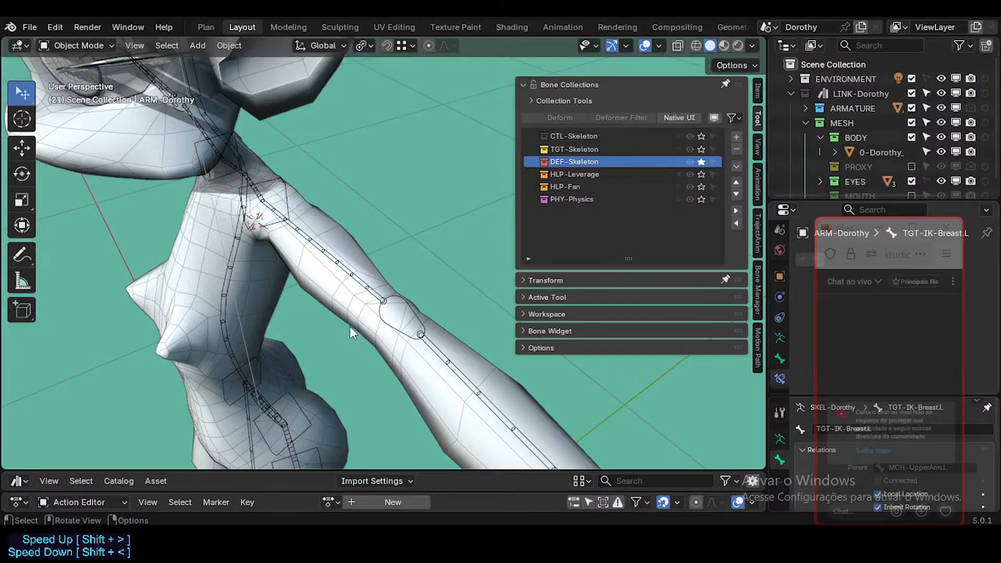
pyautogui.scroll(2, 384, 333)
pyautogui.keyDown('shift'); pyautogui.moveTo(385, 337); pyautogui.dragTo(392, 293, button='middle'); pyautogui.keyUp('shift')
pyautogui.scroll(2, 319, 352)
pyautogui.scroll(2, 236, 377)
pyautogui.scroll(-3, 287, 398)
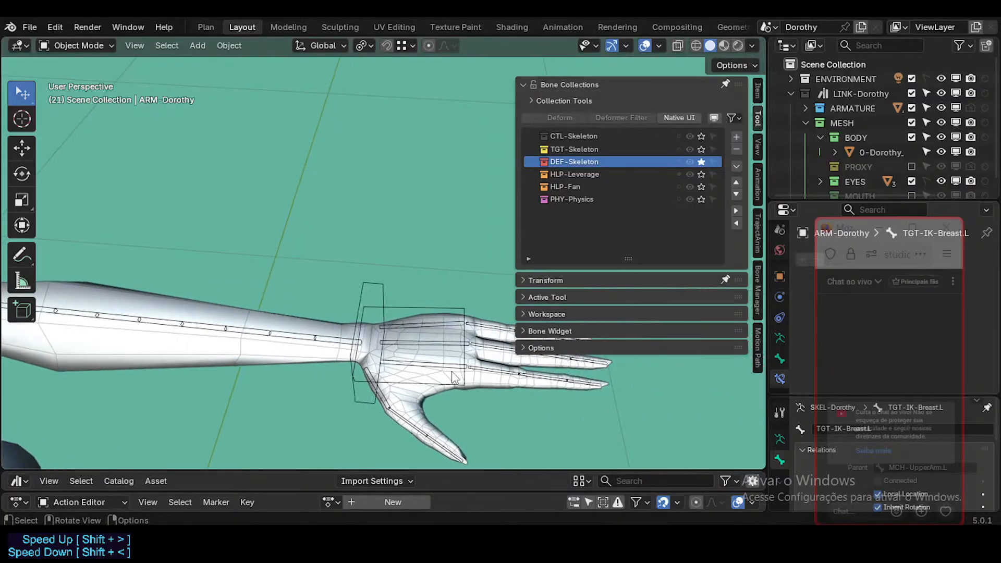
# Step: Examine the left arm's deform bone chain from the wrist back to the elbow and upper arm
pyautogui.scroll(2, 404, 378)
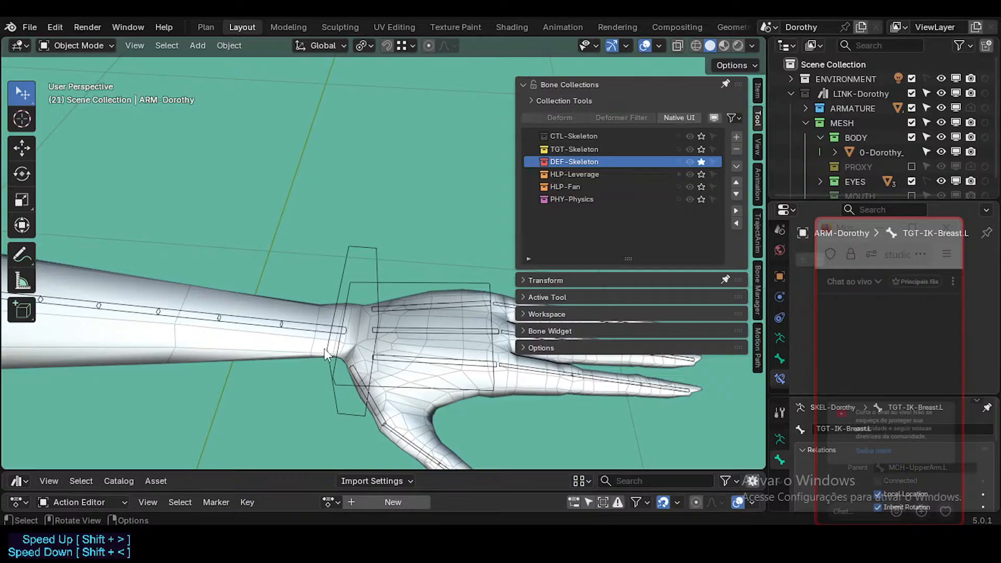
pyautogui.scroll(-2, 430, 382)
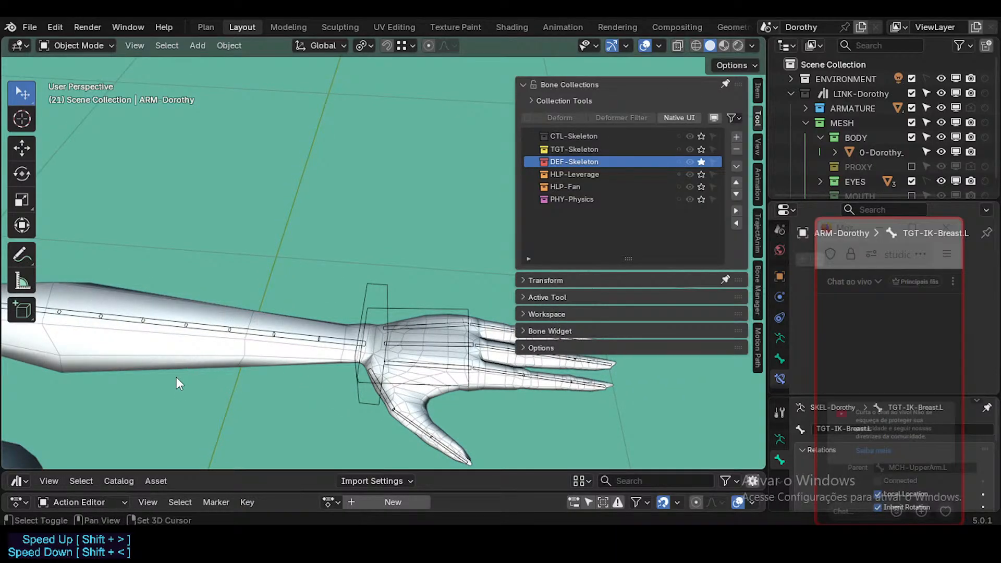
pyautogui.keyDown('shift'); pyautogui.moveTo(60, 371); pyautogui.dragTo(274, 333, button='middle'); pyautogui.keyUp('shift')
pyautogui.scroll(-2, 274, 333)
pyautogui.keyDown('shift'); pyautogui.moveTo(57, 368); pyautogui.dragTo(385, 362, button='middle'); pyautogui.keyUp('shift')
pyautogui.scroll(3, 420, 342)
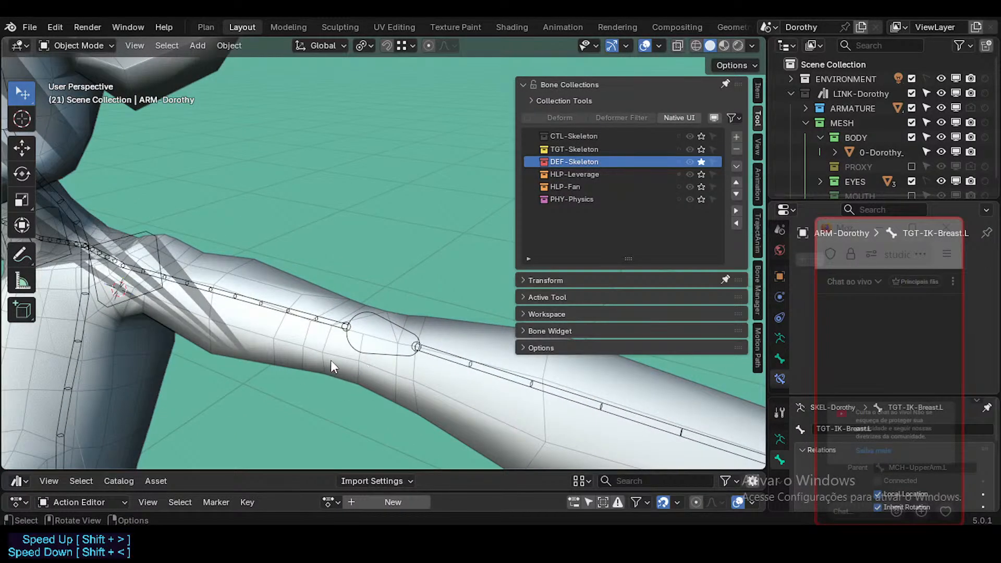
pyautogui.scroll(-3, 331, 361)
pyautogui.moveTo(345, 350); pyautogui.dragTo(292, 328, button='middle')
pyautogui.scroll(4, 386, 351)
pyautogui.scroll(-4, 402, 345)
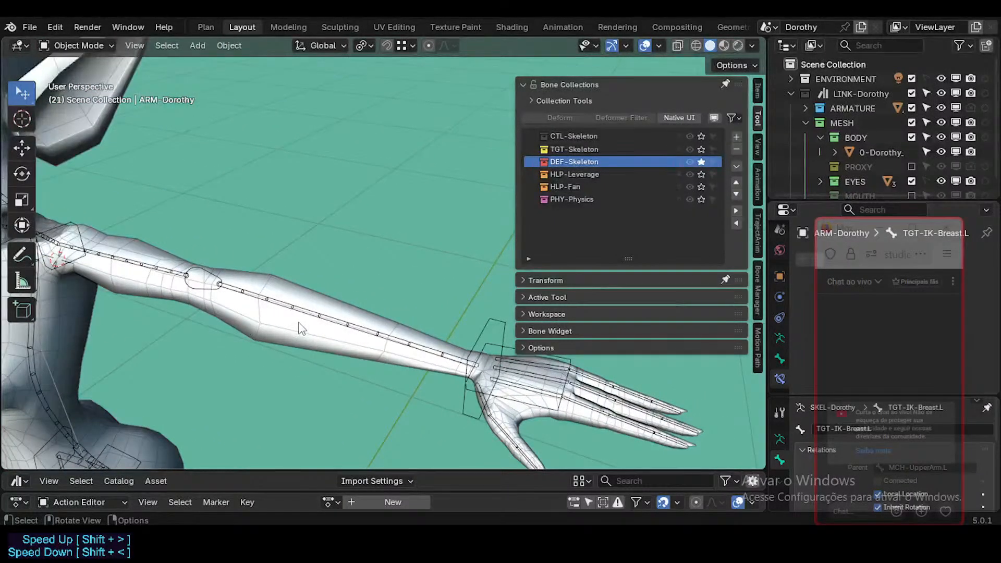
pyautogui.keyDown('shift'); pyautogui.moveTo(205, 319); pyautogui.dragTo(380, 358, button='middle'); pyautogui.keyUp('shift')
pyautogui.scroll(5, 380, 356)
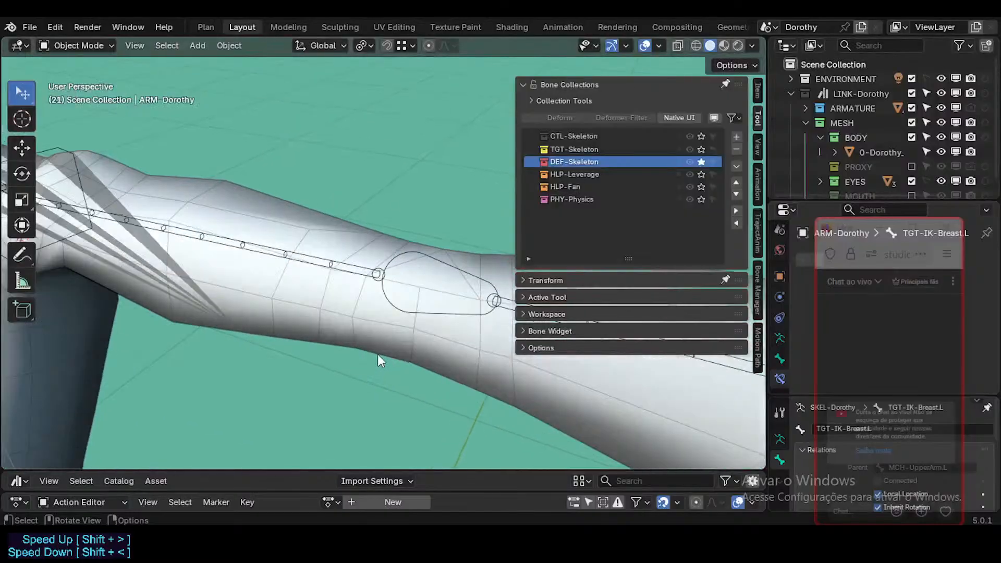
pyautogui.keyDown('shift'); pyautogui.moveTo(365, 319); pyautogui.dragTo(417, 278, button='middle'); pyautogui.keyUp('shift')
pyautogui.scroll(-1, 330, 361)
pyautogui.scroll(-2, 261, 358)
pyautogui.scroll(4, 294, 323)
# Step: Inspect the deform bones of the hips and lower spine around the pelvis
pyautogui.moveTo(384, 365); pyautogui.dragTo(256, 271, button='middle')
pyautogui.keyDown('shift'); pyautogui.moveTo(260, 412); pyautogui.dragTo(251, 259, button='middle'); pyautogui.keyUp('shift')
pyautogui.keyDown('shift'); pyautogui.moveTo(255, 385); pyautogui.dragTo(355, 268, button='middle'); pyautogui.keyUp('shift')
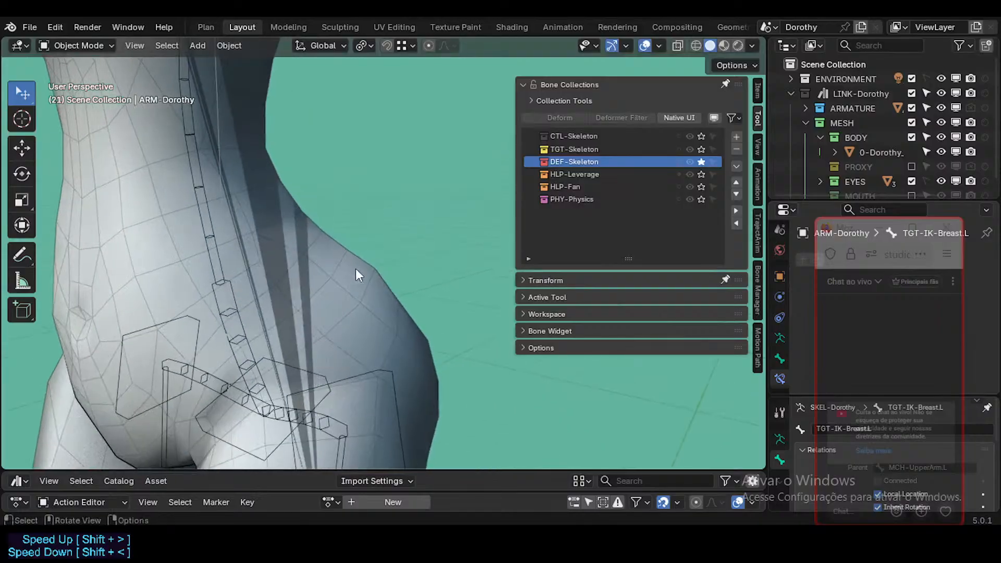
pyautogui.scroll(3, 267, 323)
pyautogui.moveTo(267, 323); pyautogui.dragTo(256, 289, button='middle')
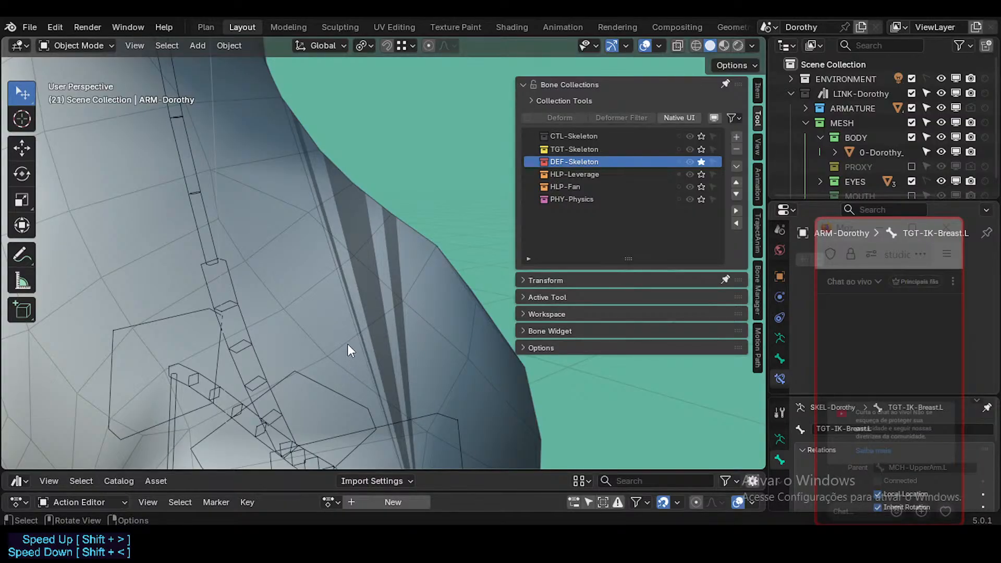
pyautogui.scroll(-1, 285, 365)
pyautogui.moveTo(271, 384)
pyautogui.keyDown('shift'); pyautogui.mouseDown(button='middle')
pyautogui.moveTo(342, 365)
pyautogui.moveTo(316, 276)
pyautogui.moveTo(314, 320)
pyautogui.moveTo(293, 319)
pyautogui.moveTo(268, 379)
pyautogui.mouseUp(button='middle'); pyautogui.keyUp('shift')
pyautogui.scroll(-2, 336, 355)
pyautogui.scroll(1, 314, 321)
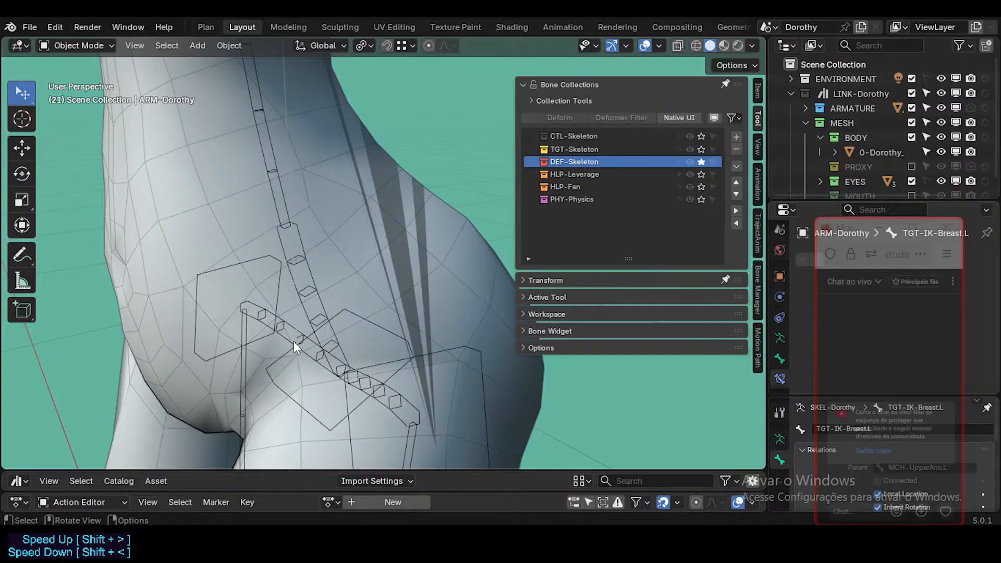
pyautogui.keyDown('shift'); pyautogui.moveTo(294, 264); pyautogui.dragTo(306, 377, button='middle'); pyautogui.keyUp('shift')
pyautogui.scroll(-3, 306, 377)
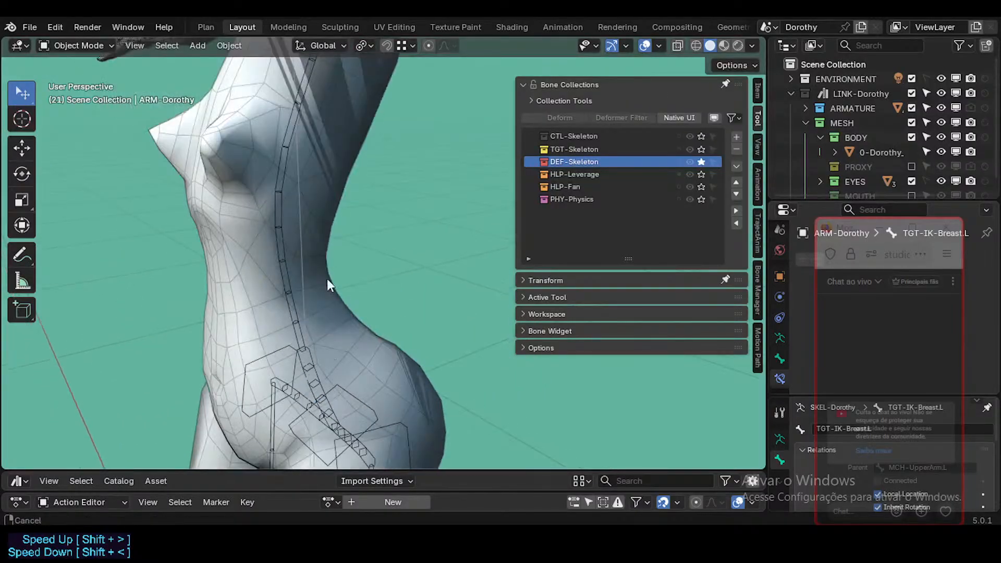
# Step: Compare the segmented bones of the left upper arm and forearm on both sides of the elbow
pyautogui.keyDown('shift'); pyautogui.moveTo(327, 278); pyautogui.dragTo(316, 377, button='middle'); pyautogui.keyUp('shift')
pyautogui.moveTo(386, 183); pyautogui.dragTo(139, 302, button='middle')
pyautogui.moveTo(183, 352); pyautogui.dragTo(305, 376, button='middle')
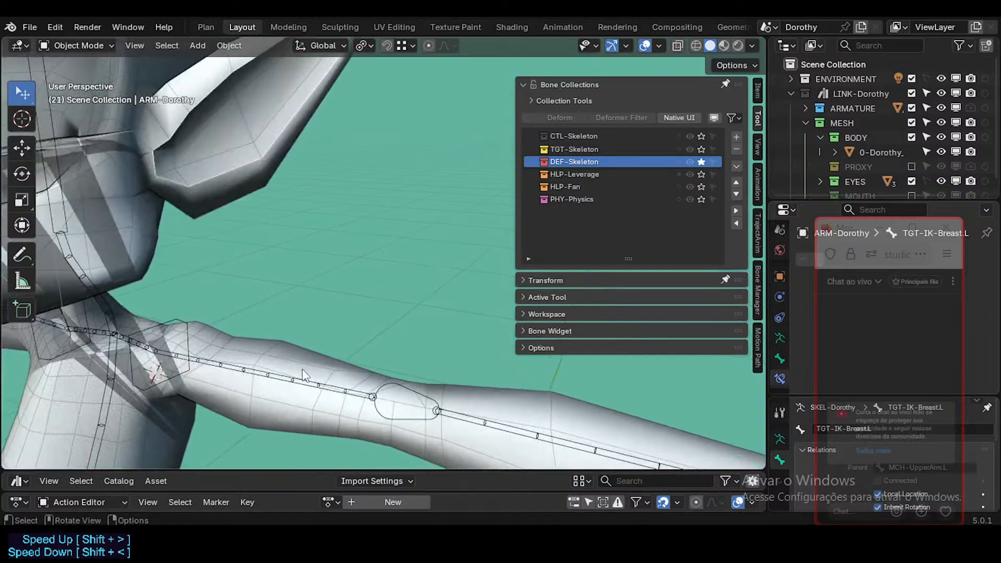
pyautogui.keyDown('shift'); pyautogui.moveTo(415, 349); pyautogui.dragTo(232, 275, button='middle'); pyautogui.keyUp('shift')
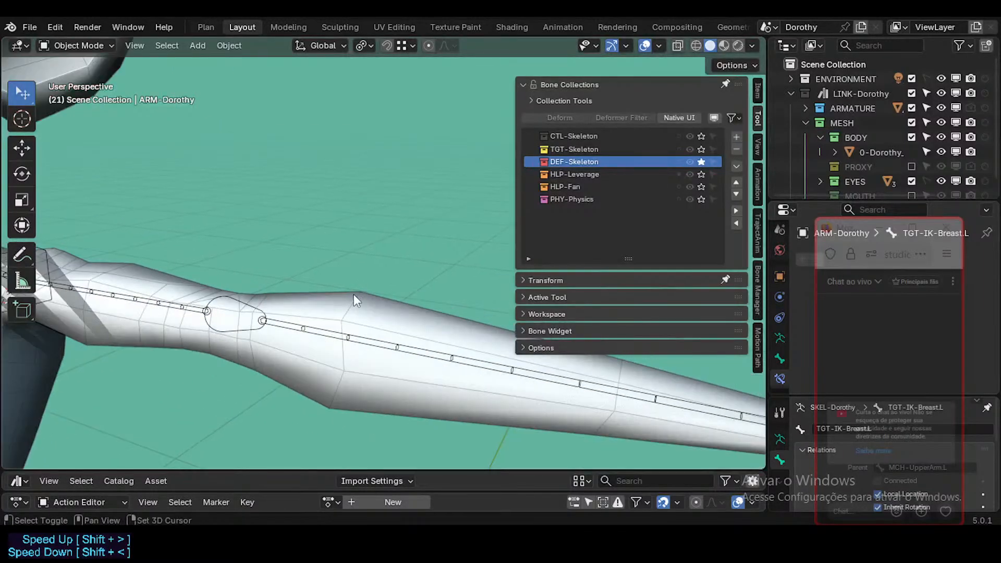
pyautogui.keyDown('shift'); pyautogui.moveTo(353, 294); pyautogui.dragTo(215, 312, button='middle'); pyautogui.keyUp('shift')
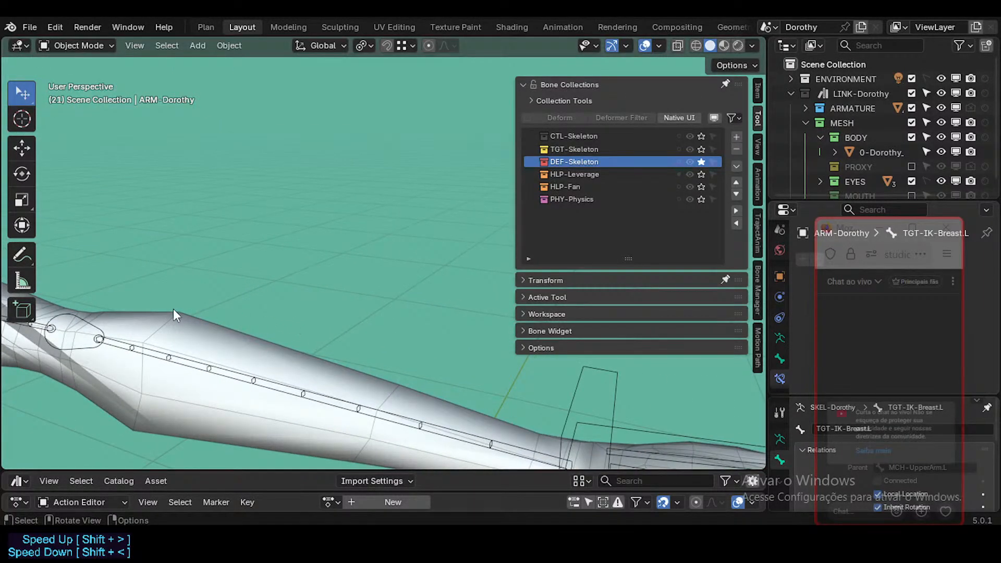
pyautogui.keyDown('shift'); pyautogui.moveTo(125, 344); pyautogui.dragTo(371, 345, button='middle'); pyautogui.keyUp('shift')
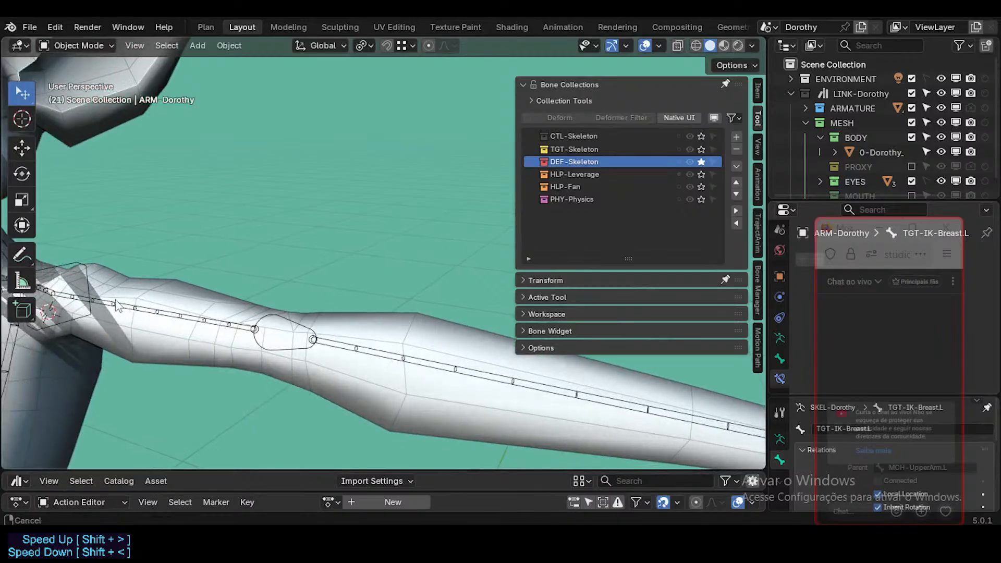
pyautogui.moveTo(78, 293)
pyautogui.keyDown('shift'); pyautogui.mouseDown(button='middle')
pyautogui.moveTo(228, 296)
pyautogui.moveTo(285, 329)
pyautogui.moveTo(341, 329)
pyautogui.moveTo(314, 328)
pyautogui.moveTo(389, 308)
pyautogui.moveTo(64, 308)
pyautogui.moveTo(248, 277)
pyautogui.moveTo(85, 295)
pyautogui.moveTo(173, 308)
pyautogui.moveTo(78, 329)
pyautogui.moveTo(405, 316)
pyautogui.moveTo(281, 296)
pyautogui.moveTo(431, 298)
pyautogui.moveTo(290, 248)
pyautogui.moveTo(182, 298)
pyautogui.moveTo(338, 298)
pyautogui.moveTo(243, 327)
pyautogui.moveTo(129, 305)
pyautogui.moveTo(231, 267)
pyautogui.moveTo(308, 314)
pyautogui.moveTo(293, 316)
pyautogui.moveTo(331, 327)
pyautogui.mouseUp(button='middle'); pyautogui.keyUp('shift')
pyautogui.scroll(-4, 326, 330)
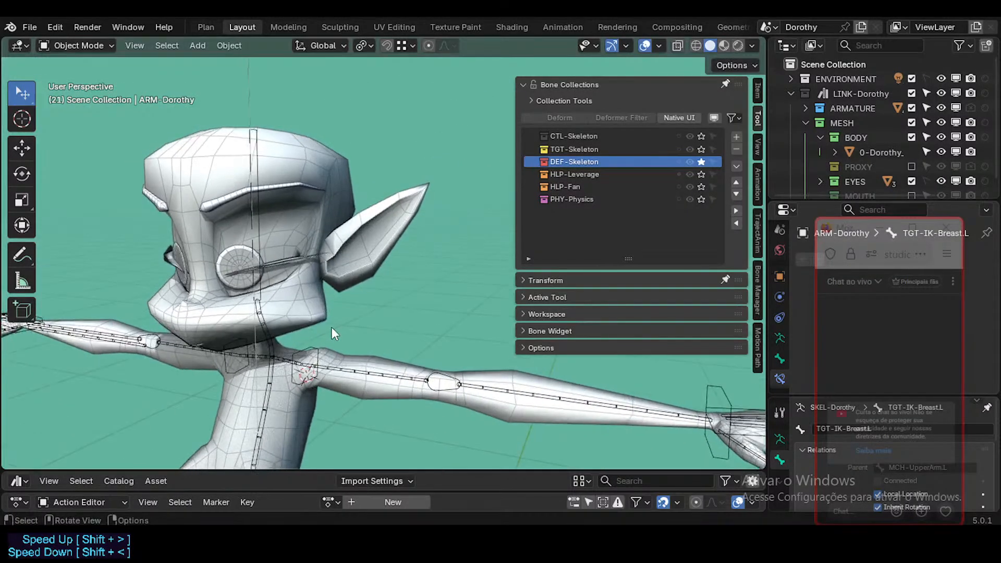
# Step: Enlarge the outliner, enable the MOUTH collection and expand its contents
pyautogui.scroll(-1, 870, 139)
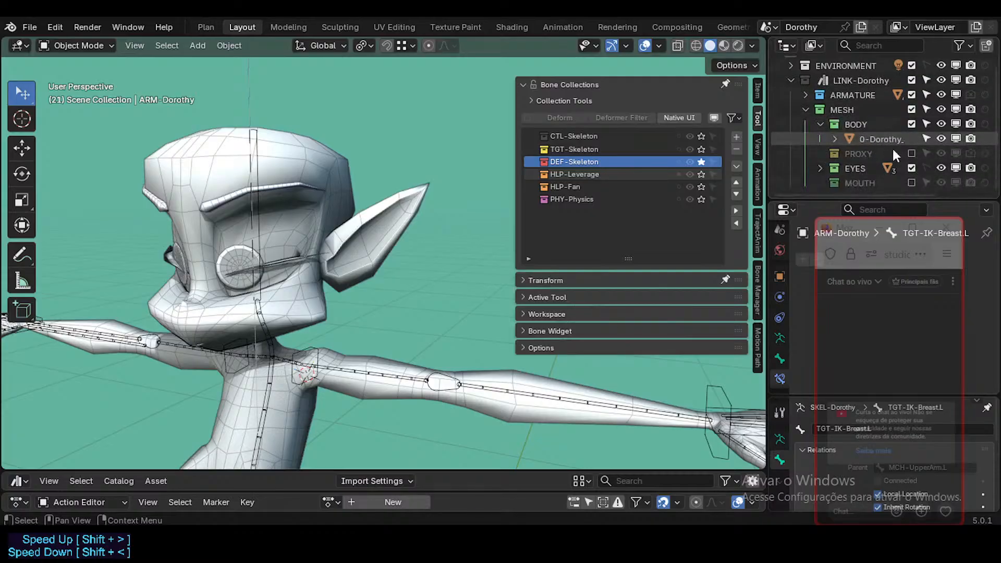
pyautogui.moveTo(854, 229); pyautogui.dragTo(865, 301)
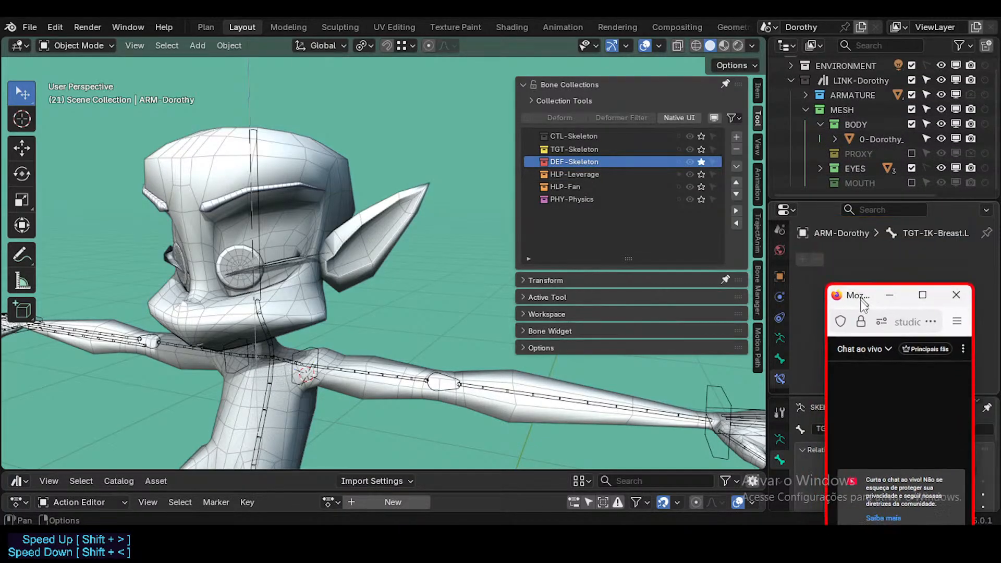
pyautogui.moveTo(813, 205); pyautogui.dragTo(813, 266)
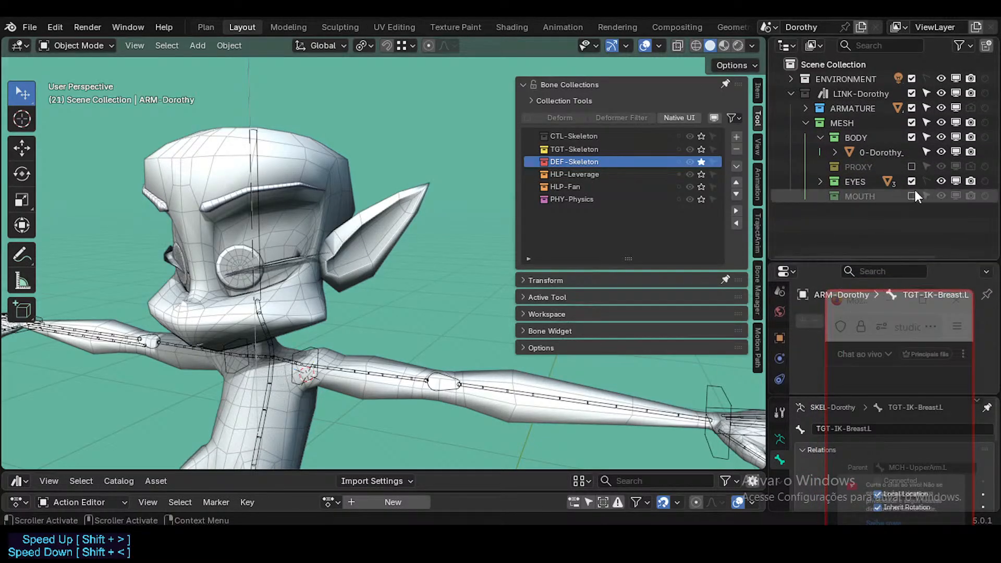
pyautogui.click(911, 195)
pyautogui.click(820, 195)
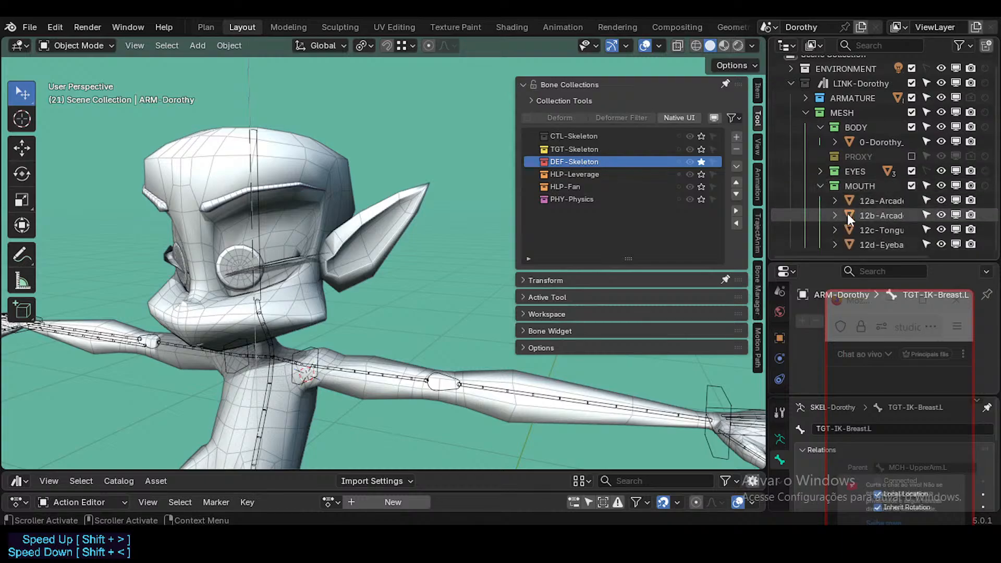
# Step: Delete the four mouth objects 12a to 12d and the MOUTH collection itself
pyautogui.click(866, 239)
pyautogui.press('Delete')
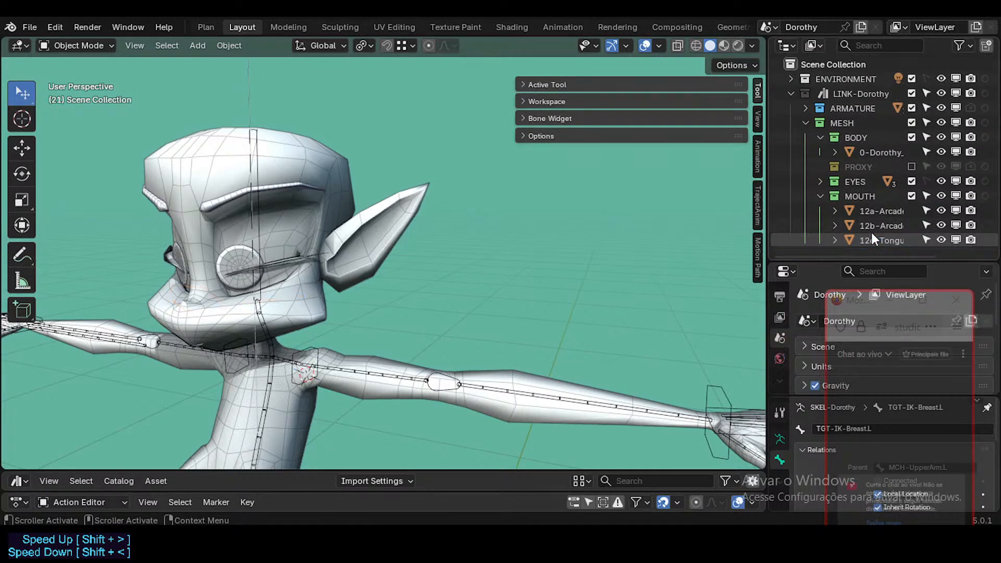
pyautogui.click(867, 236)
pyautogui.press('Delete')
pyautogui.click(867, 227)
pyautogui.press('Delete')
pyautogui.click(865, 211)
pyautogui.press('Delete')
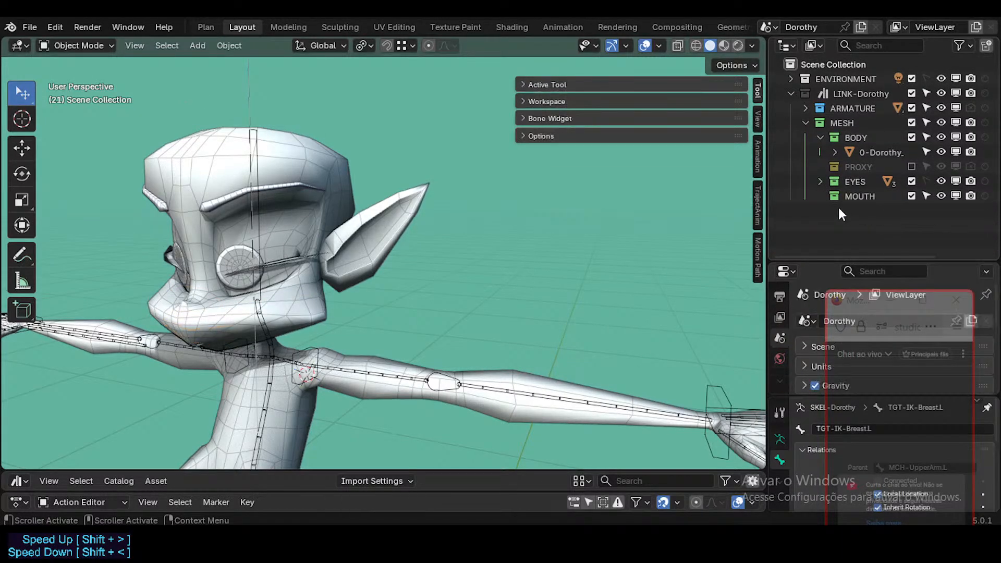
pyautogui.click(850, 196)
pyautogui.press('Delete')
# Step: Delete the 11d-Eyebrows and 11b-Eyecoins objects from the EYES collection
pyautogui.click(819, 182)
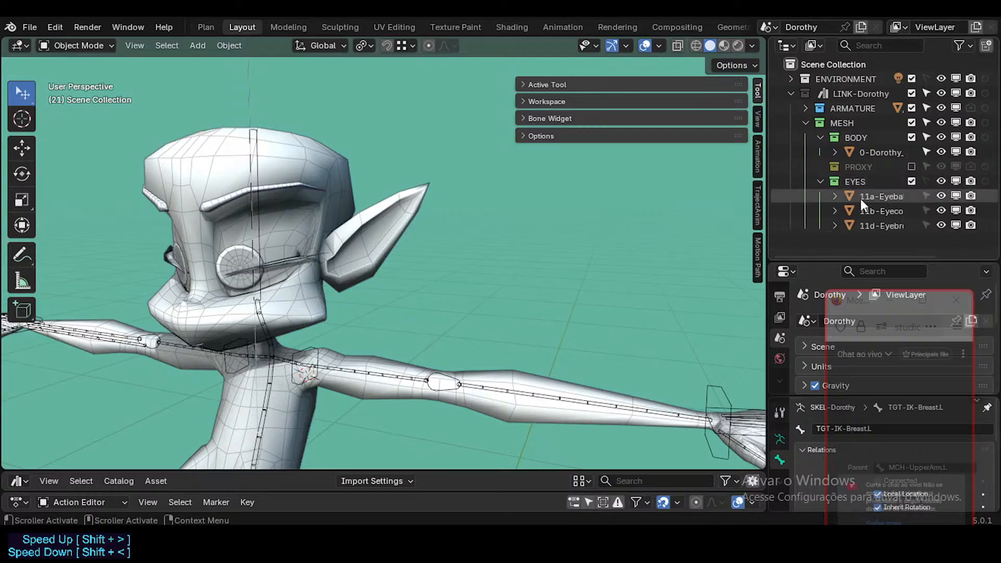
pyautogui.click(868, 197)
pyautogui.click(888, 212)
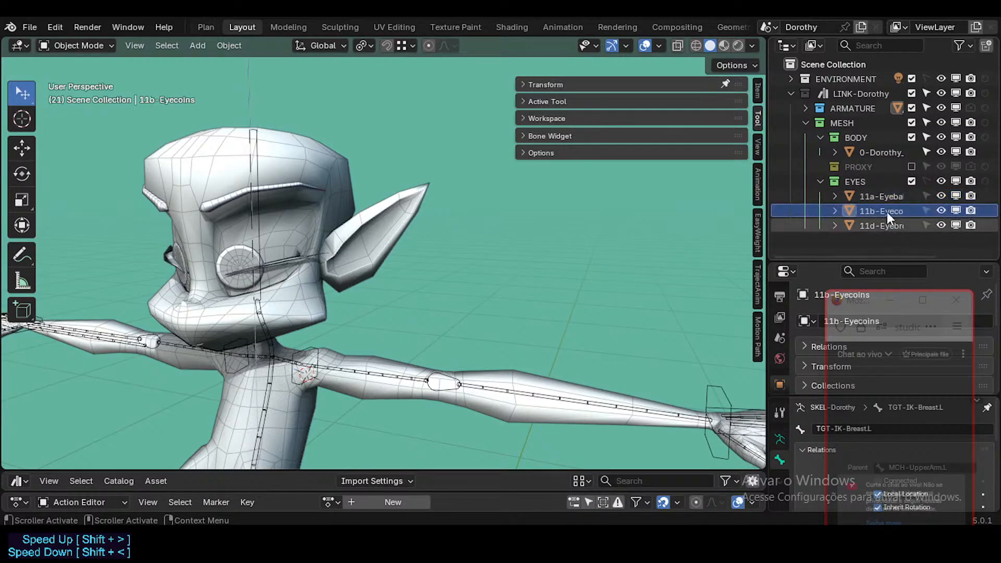
pyautogui.moveTo(764, 200); pyautogui.dragTo(717, 199)
pyautogui.click(831, 221)
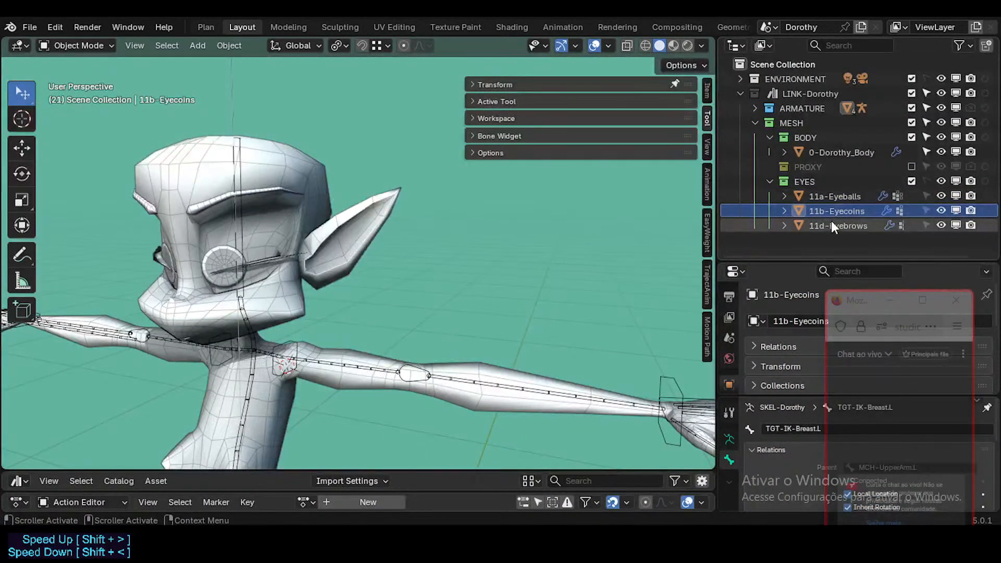
pyautogui.press('Delete')
pyautogui.click(833, 212)
pyautogui.scroll(3, 285, 217)
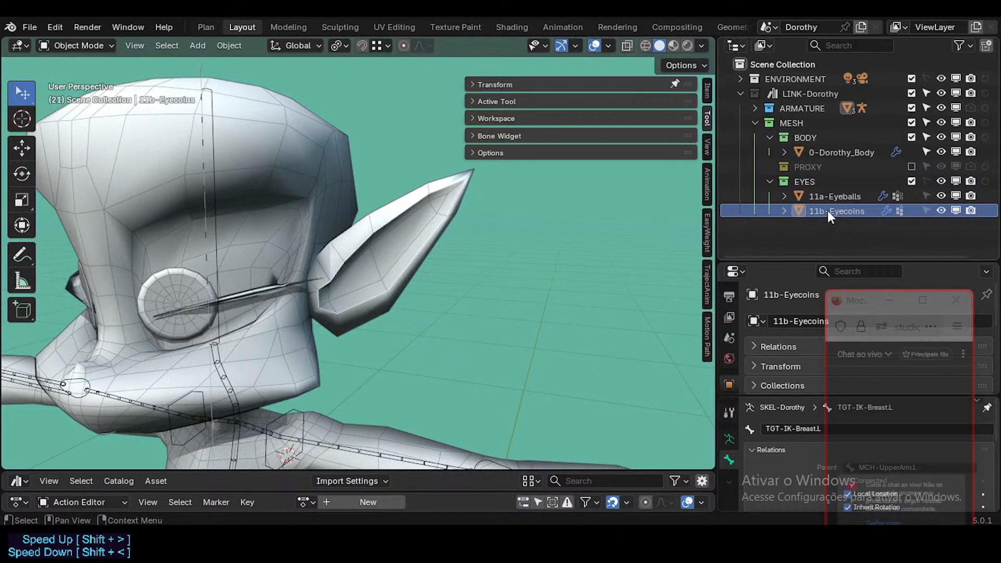
pyautogui.press('Delete')
# Step: Examine the eye area of the head, checking the 11a-Eyeballs object and the 0-Dorothy_Body mesh
pyautogui.click(833, 196)
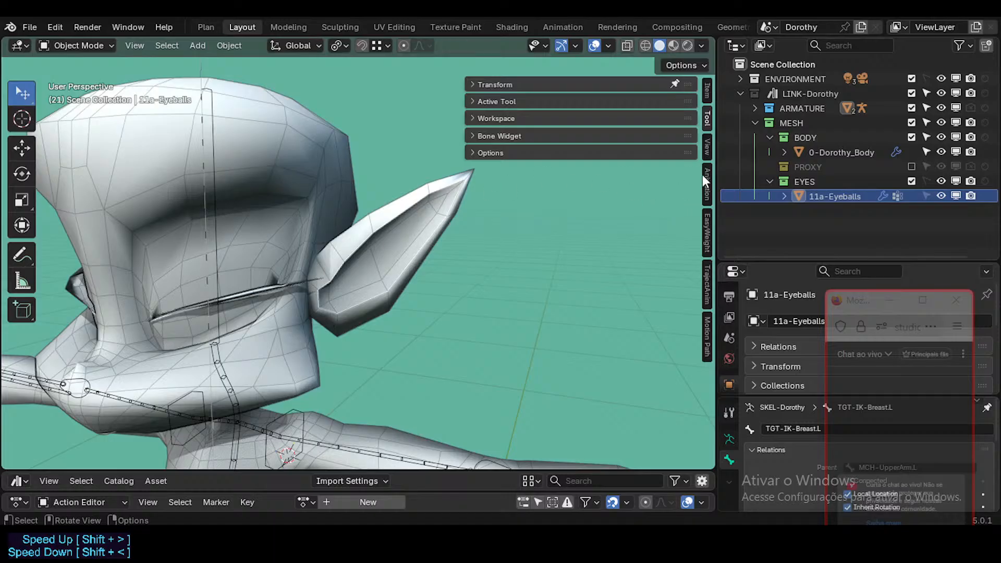
pyautogui.moveTo(208, 314); pyautogui.dragTo(355, 353, button='middle')
pyautogui.scroll(2, 219, 294)
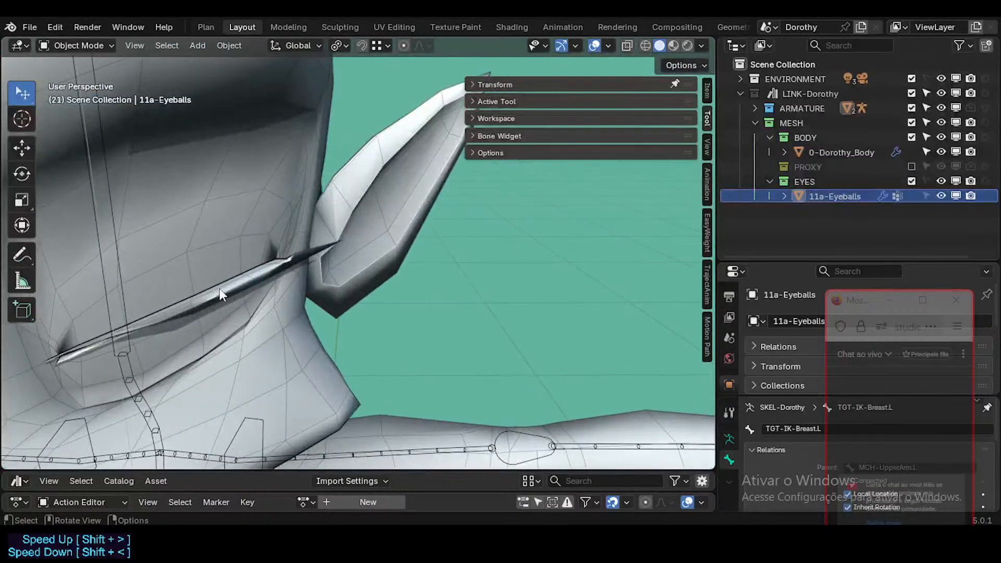
pyautogui.click(261, 181)
pyautogui.moveTo(228, 251); pyautogui.dragTo(291, 289, button='middle')
pyautogui.scroll(-2, 290, 290)
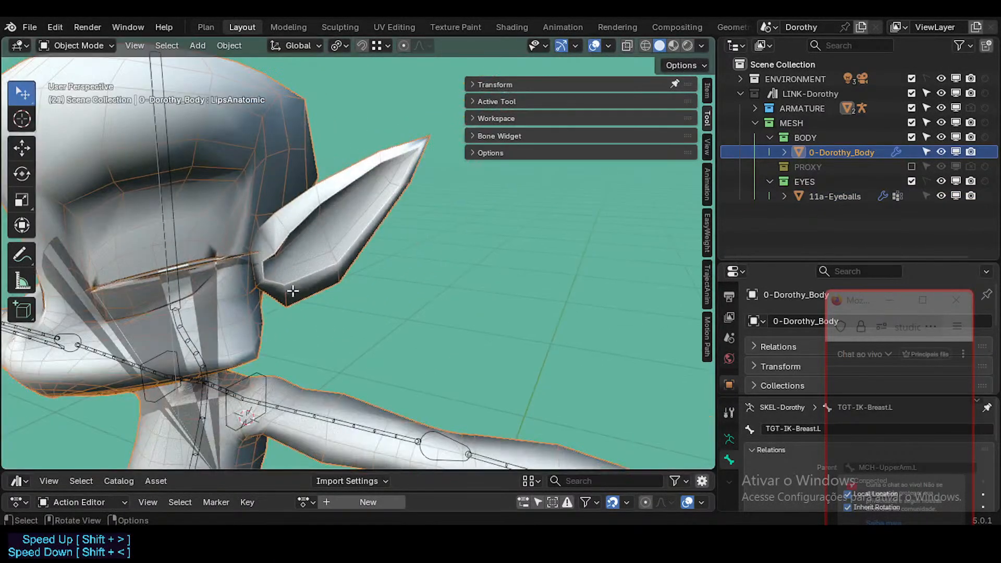
# Step: Inspect the 0-Dorothy_Body topology in Edit Mode along the torso, left arm and head
pyautogui.press('Tab')
pyautogui.scroll(-3, 289, 274)
pyautogui.keyDown('shift'); pyautogui.moveTo(339, 448); pyautogui.dragTo(375, 353, button='middle'); pyautogui.keyUp('shift')
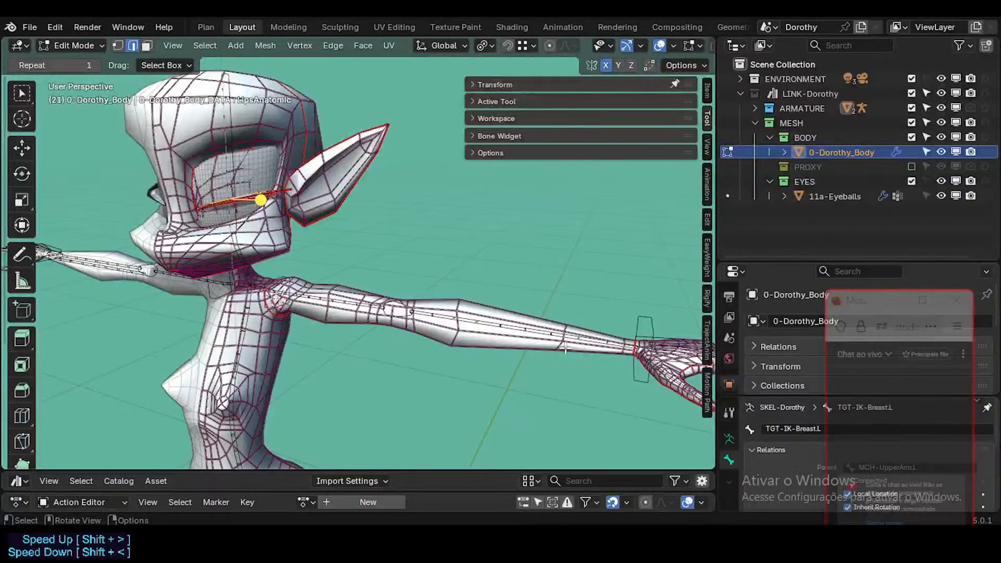
pyautogui.keyDown('shift'); pyautogui.moveTo(566, 349); pyautogui.dragTo(324, 358, button='middle'); pyautogui.keyUp('shift')
pyautogui.keyDown('shift'); pyautogui.moveTo(287, 314); pyautogui.dragTo(527, 285, button='middle'); pyautogui.keyUp('shift')
pyautogui.keyDown('shift'); pyautogui.moveTo(331, 225); pyautogui.dragTo(400, 388, button='middle'); pyautogui.keyUp('shift')
pyautogui.scroll(3, 313, 278)
pyautogui.moveTo(279, 262); pyautogui.dragTo(325, 232, button='middle')
pyautogui.moveTo(156, 280); pyautogui.dragTo(458, 348, button='middle')
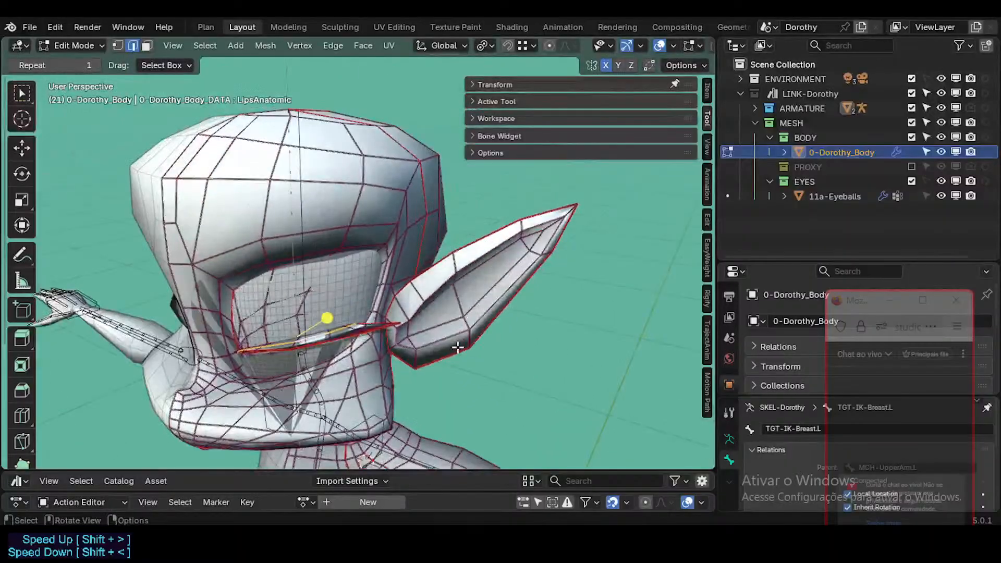
pyautogui.press('Tab')
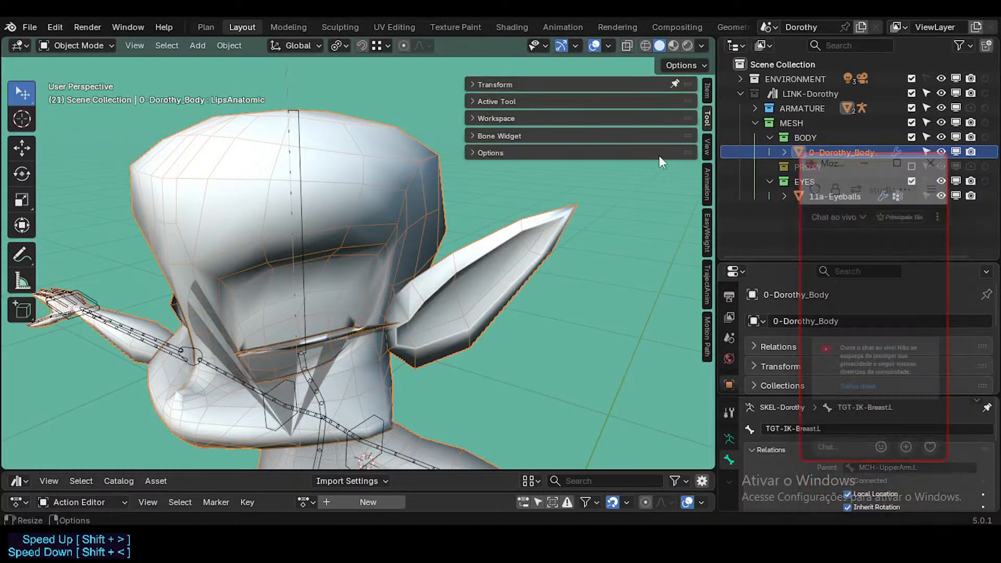
# Step: Deselect the body mesh and save the Dorothy-BaseTemplate.blend file
pyautogui.click(607, 270)
pyautogui.hotkey('ctrl', 's')
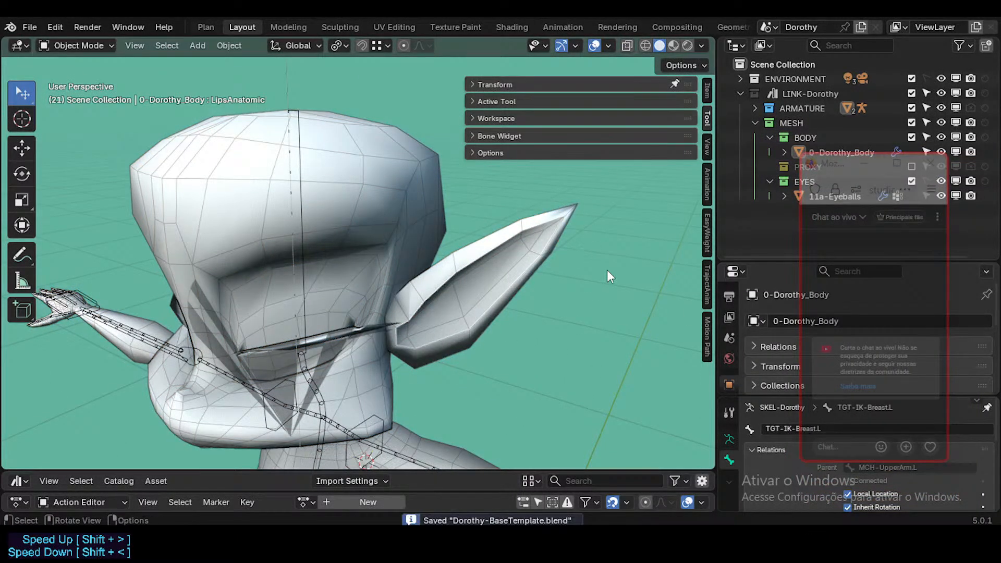
# Step: Clear the asset marking from the LINK-Dorothy collection
pyautogui.moveTo(844, 162); pyautogui.dragTo(847, 167)
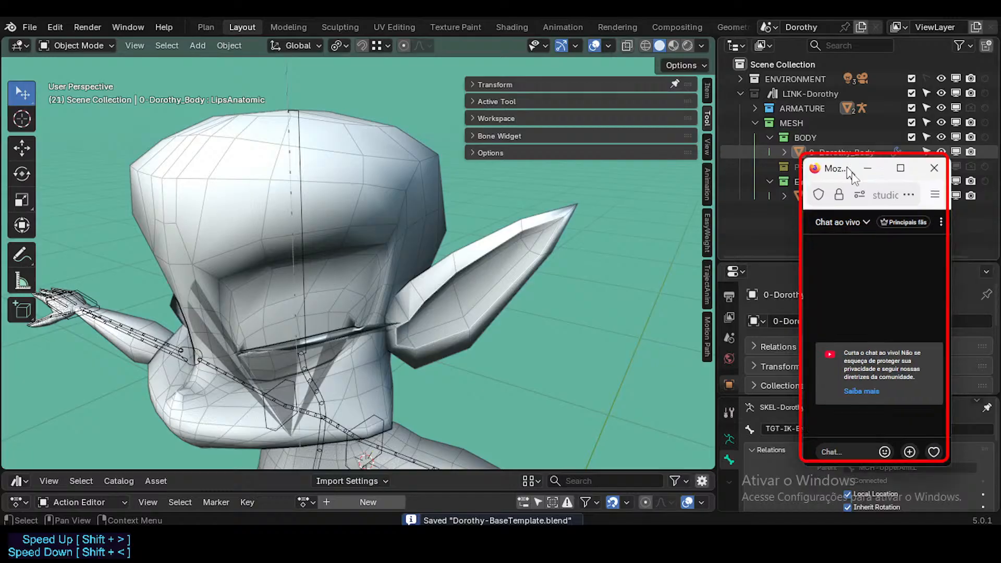
pyautogui.click(778, 91)
pyautogui.rightClick(778, 91)
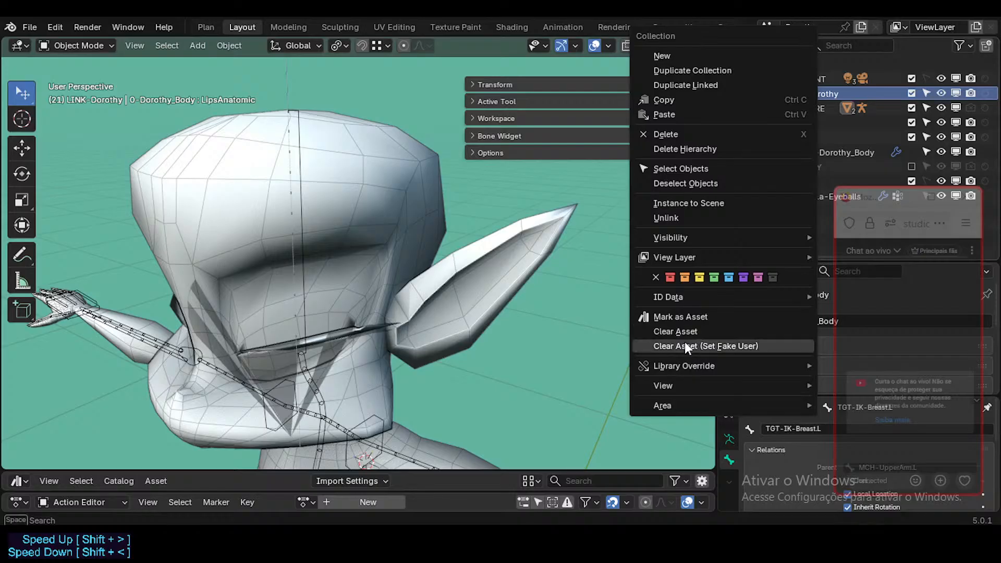
pyautogui.click(699, 332)
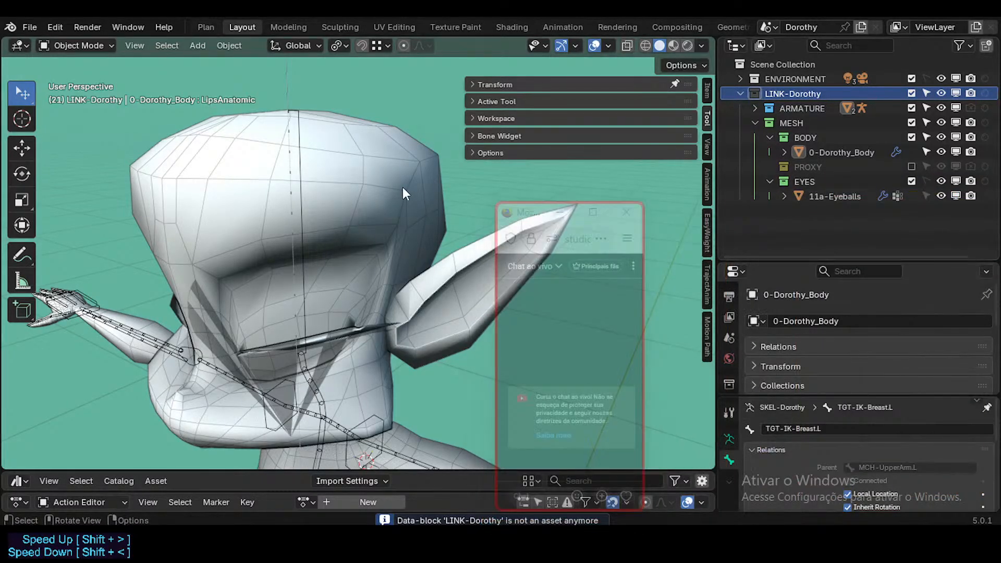
# Step: Remove every material slot from the 0-Dorothy_Body mesh, from MATb-GlossyRed through MATm-Solidify_LineArt, and collapse the Material Batch Tools section
pyautogui.click(402, 187)
pyautogui.moveTo(775, 258); pyautogui.dragTo(775, 159)
pyautogui.click(729, 357)
pyautogui.click(844, 296)
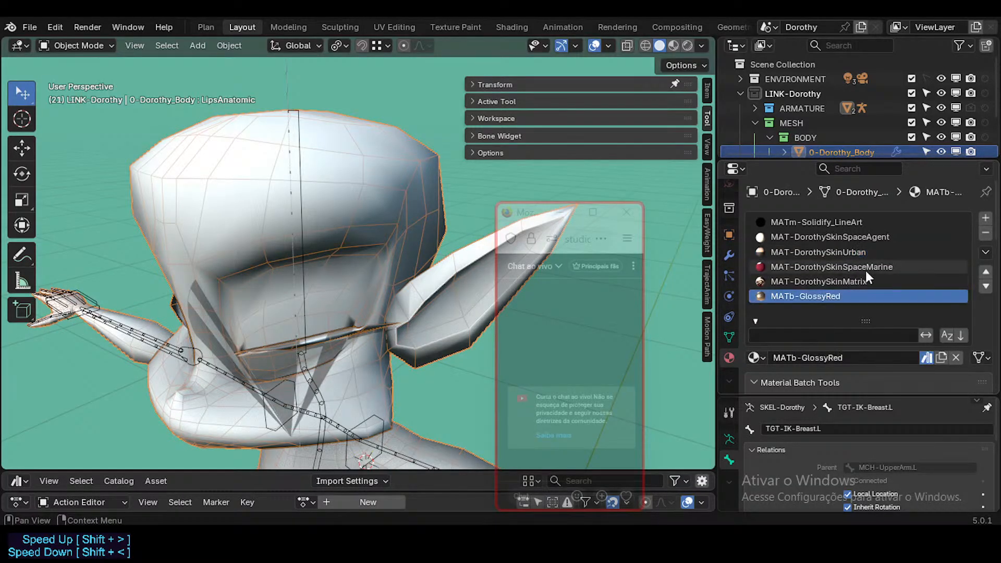
pyautogui.click(985, 234)
pyautogui.click(985, 234)
pyautogui.click(985, 234)
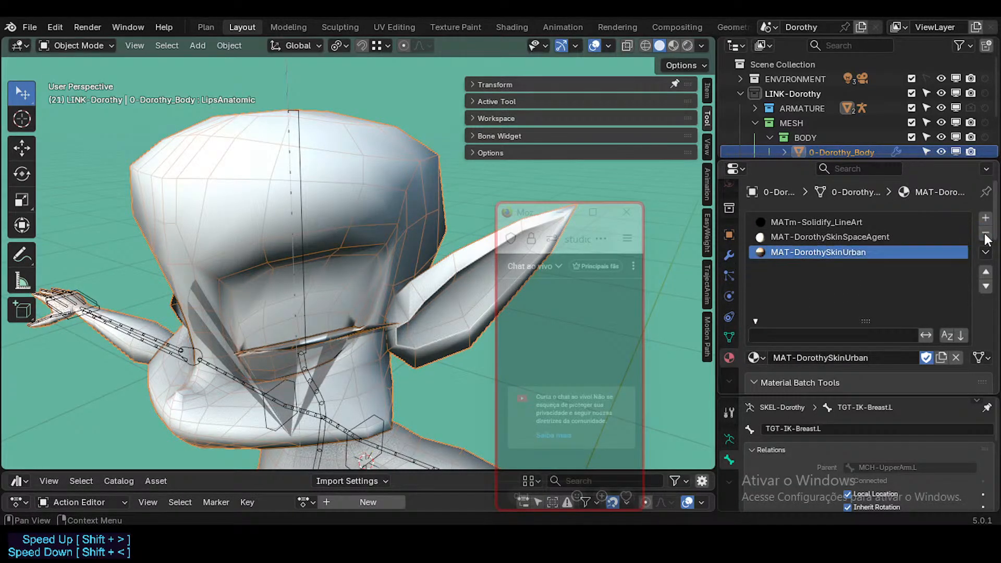
pyautogui.click(985, 234)
pyautogui.click(985, 234)
pyautogui.click(986, 234)
pyautogui.scroll(-6, 813, 334)
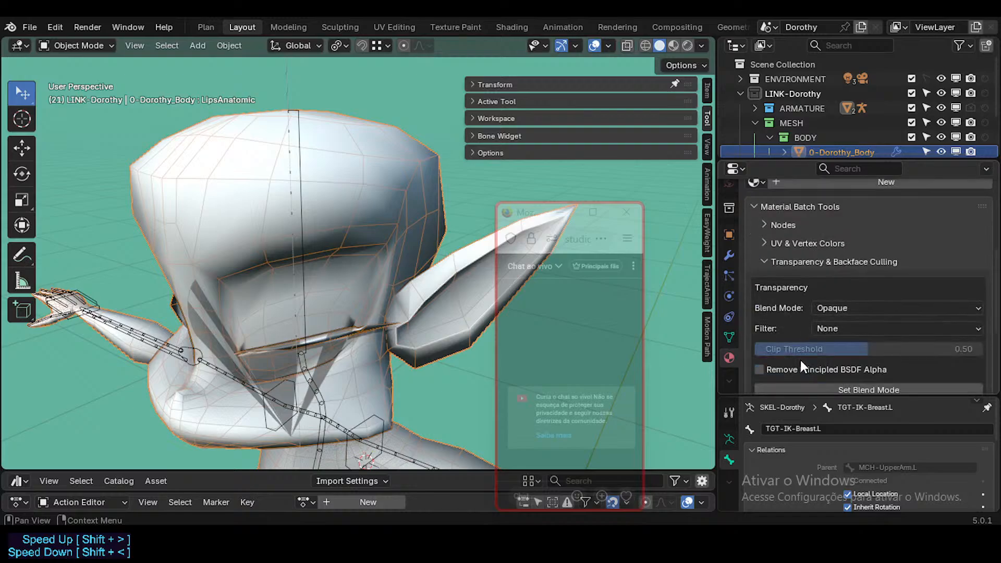
pyautogui.scroll(5, 797, 357)
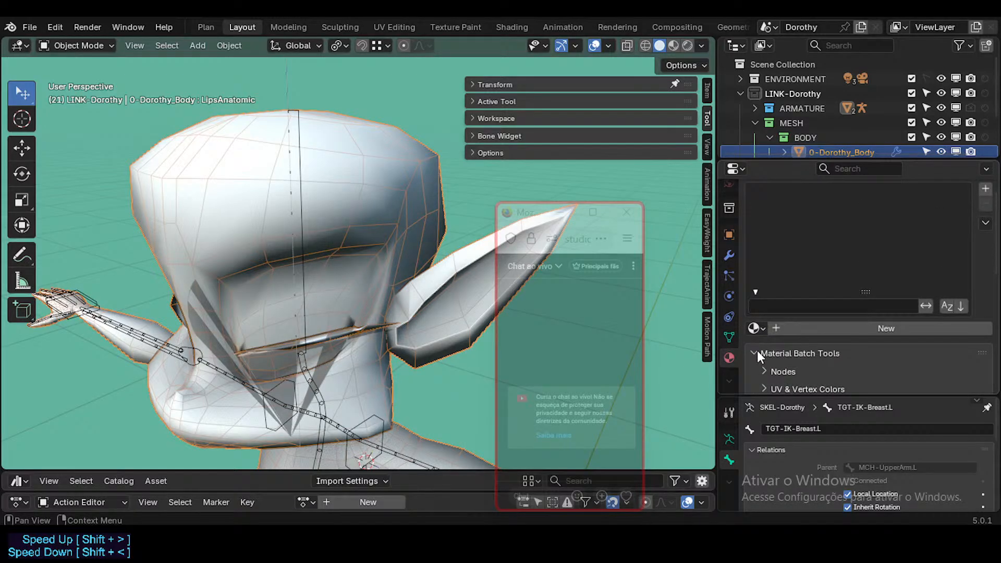
pyautogui.click(756, 352)
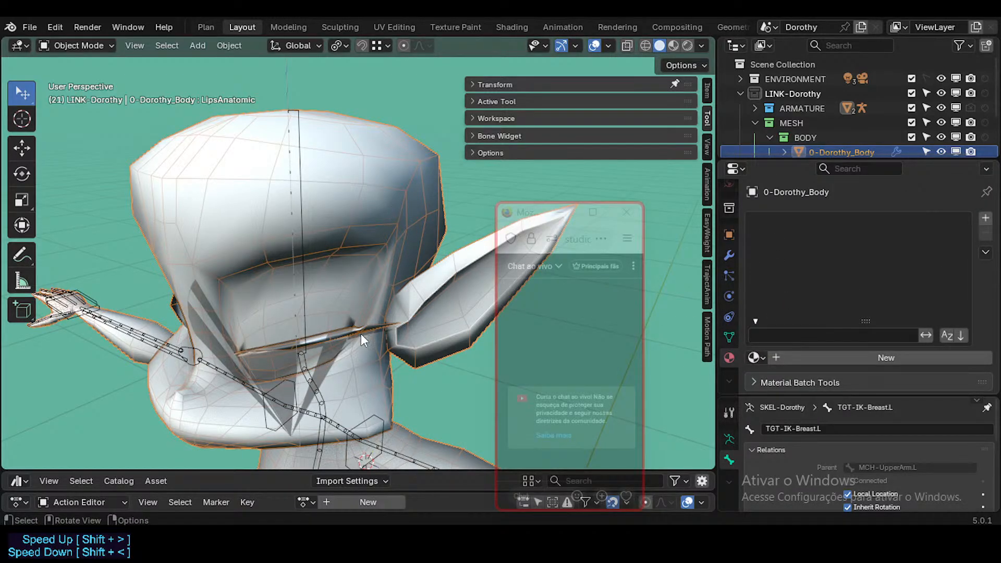
# Step: Remove the material slot from the 11a-Eyeballs object
pyautogui.scroll(-4, 829, 139)
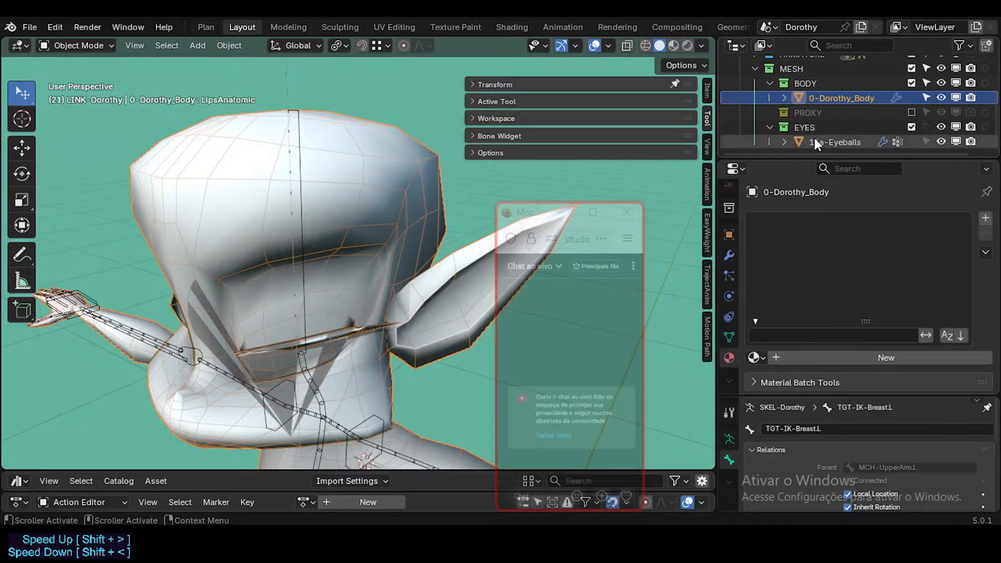
pyautogui.click(814, 139)
pyautogui.click(985, 233)
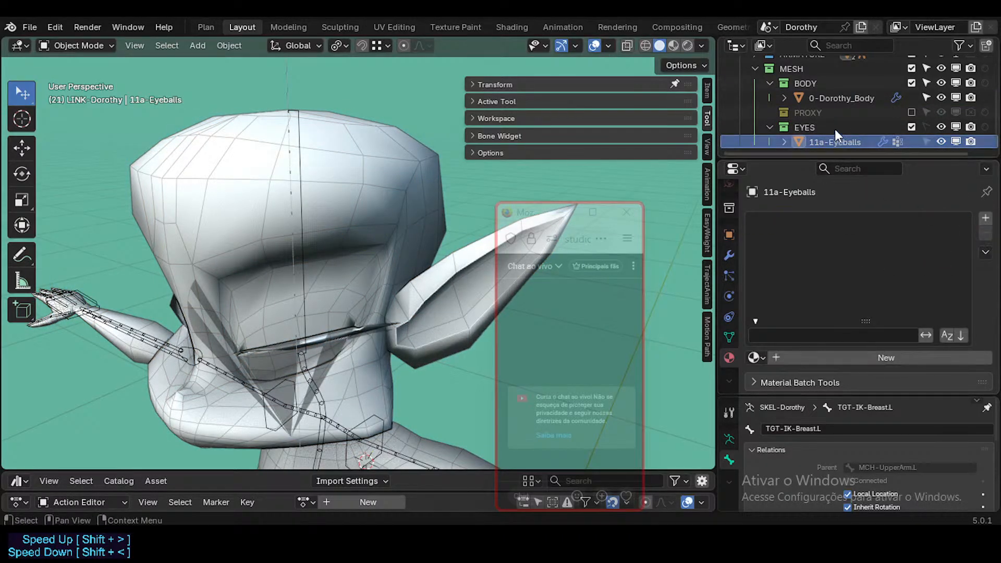
# Step: Include the PROXY collection in the view layer, and delete its 12a-PROXY-Face object and the collection itself
pyautogui.click(795, 129)
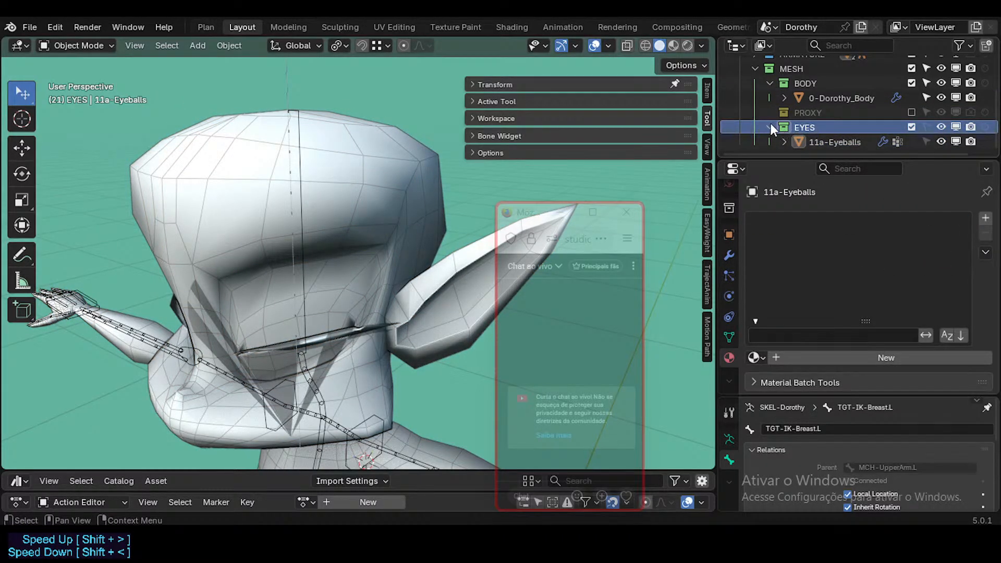
pyautogui.click(770, 127)
pyautogui.click(911, 128)
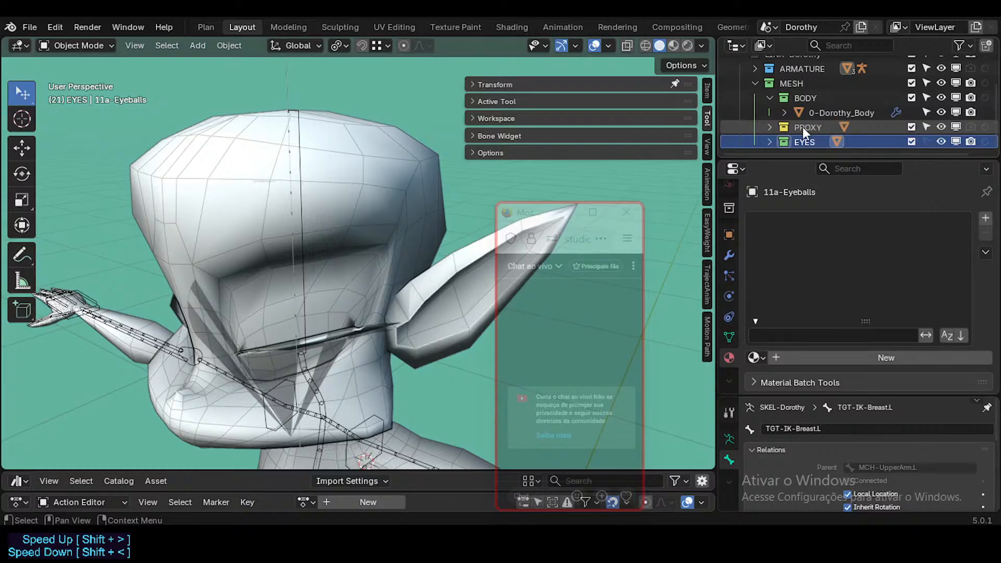
pyautogui.click(770, 127)
pyautogui.click(843, 126)
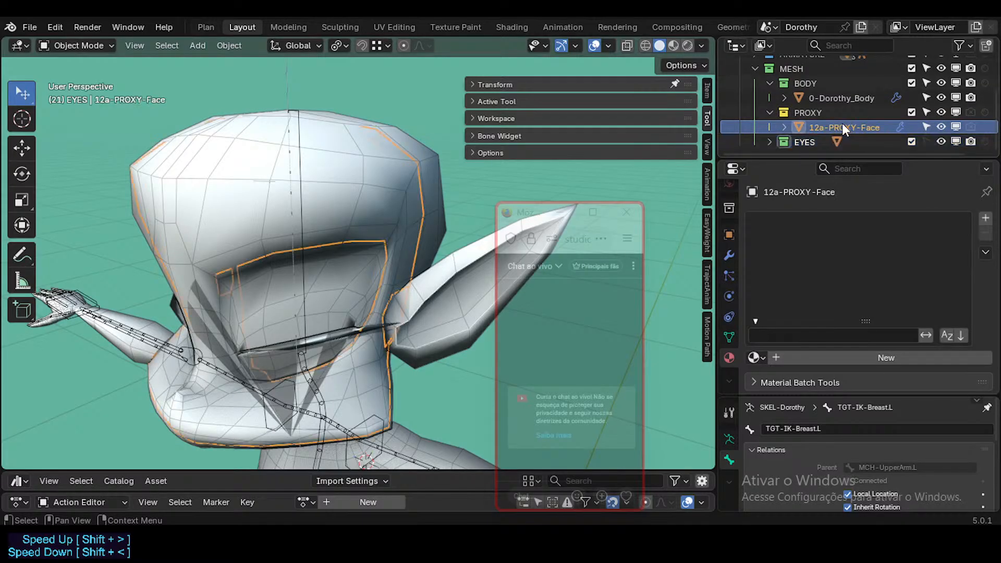
pyautogui.press('x')
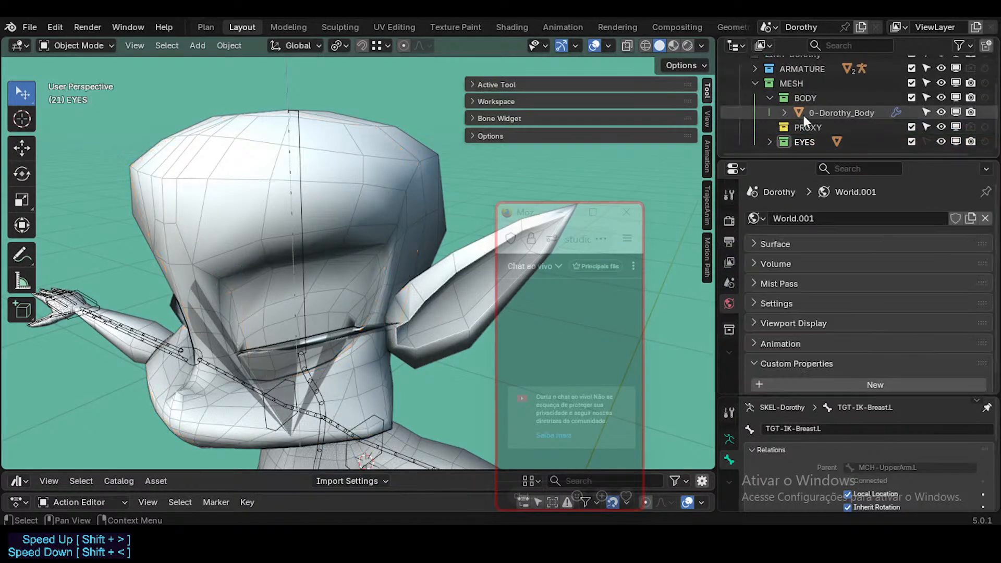
pyautogui.click(808, 130)
pyautogui.press('x')
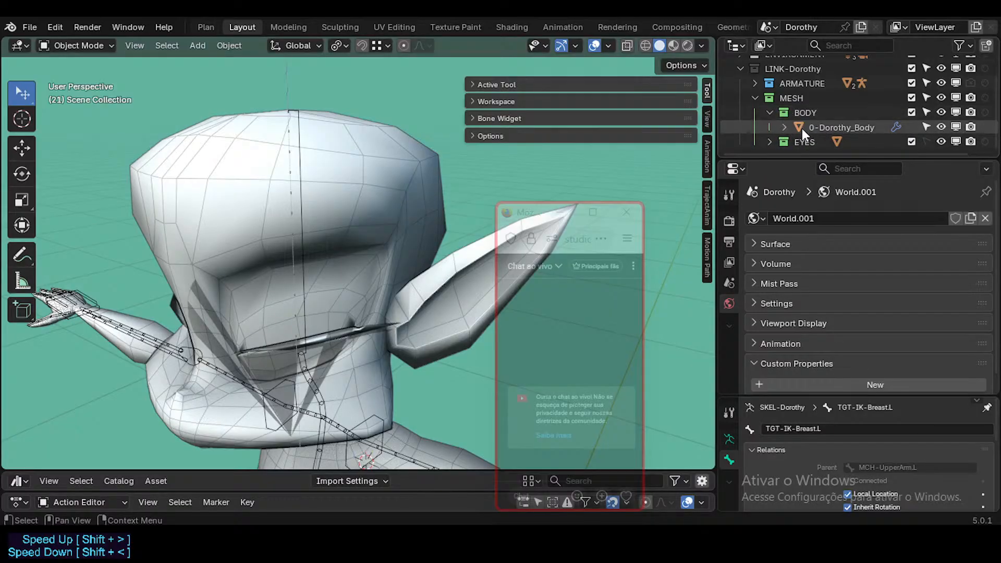
# Step: Move 11a-Eyeballs into the BODY collection and delete the emptied EYES collection
pyautogui.click(770, 142)
pyautogui.scroll(-1, 776, 137)
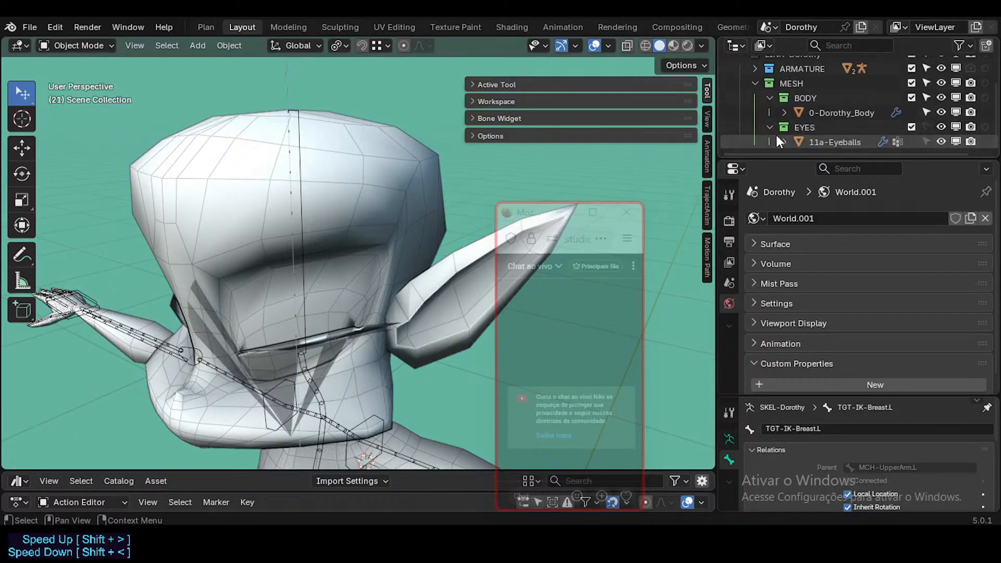
pyautogui.click(800, 138)
pyautogui.moveTo(807, 125); pyautogui.dragTo(803, 112)
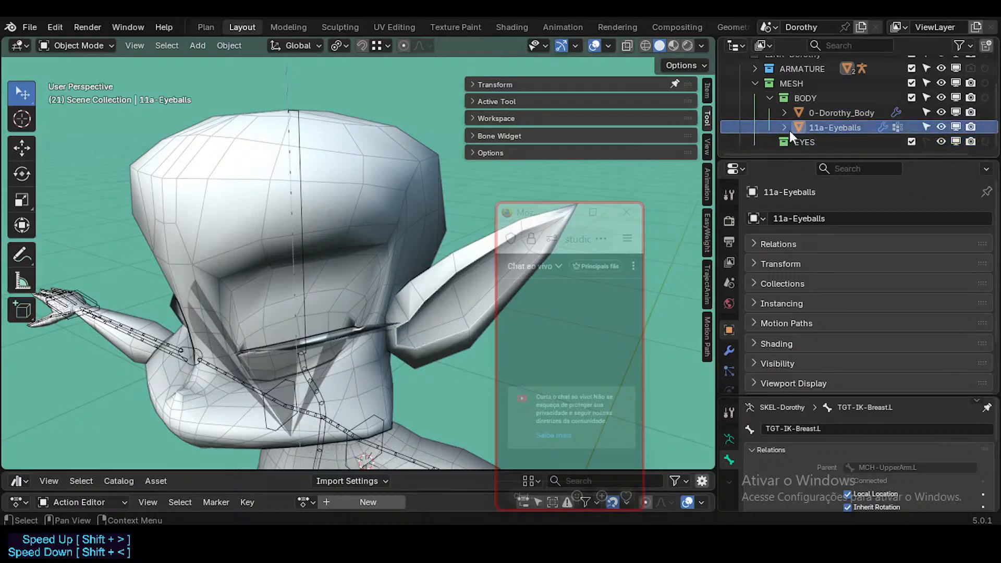
pyautogui.click(788, 140)
pyautogui.press('x')
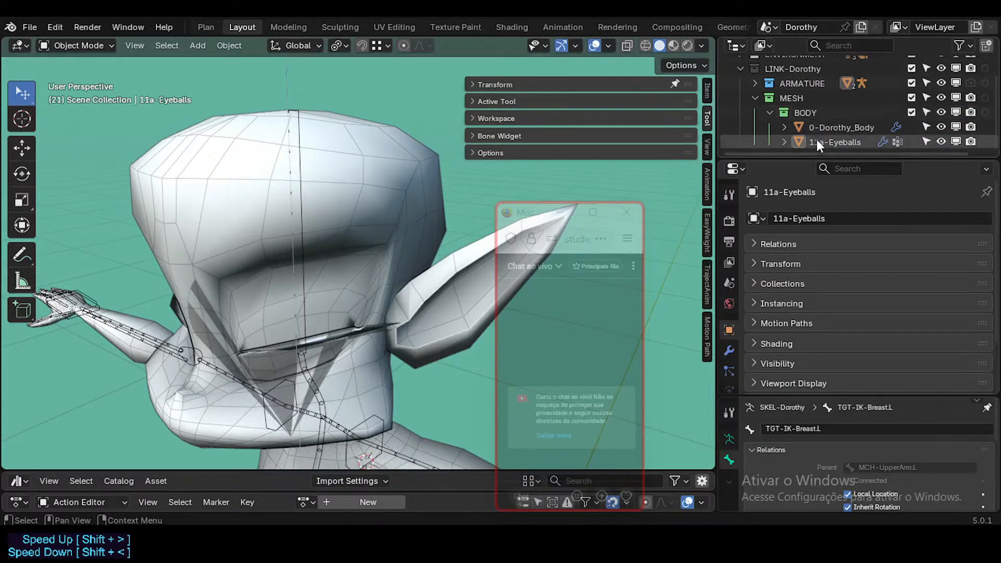
# Step: Rename the 0-Dorothy_Body object as Body
pyautogui.click(842, 127)
pyautogui.doubleClick(846, 127)
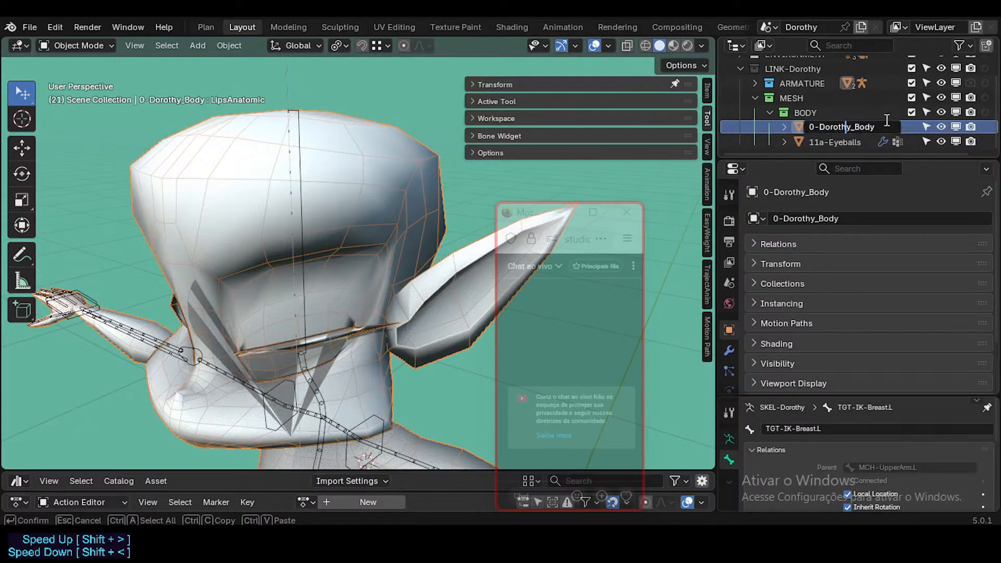
pyautogui.hotkey('ctrl', 'a')
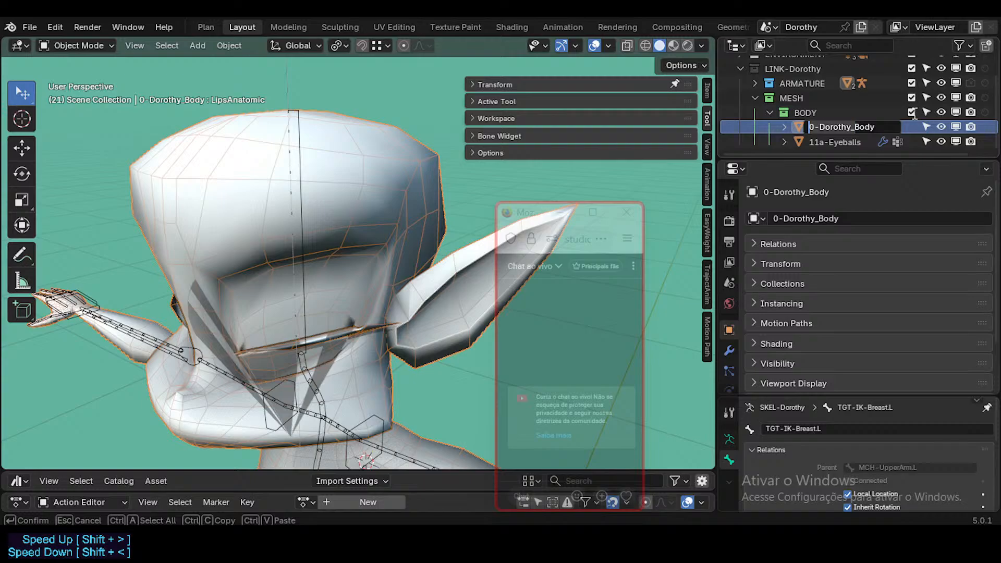
pyautogui.press('Delete')
pyautogui.press('Return')
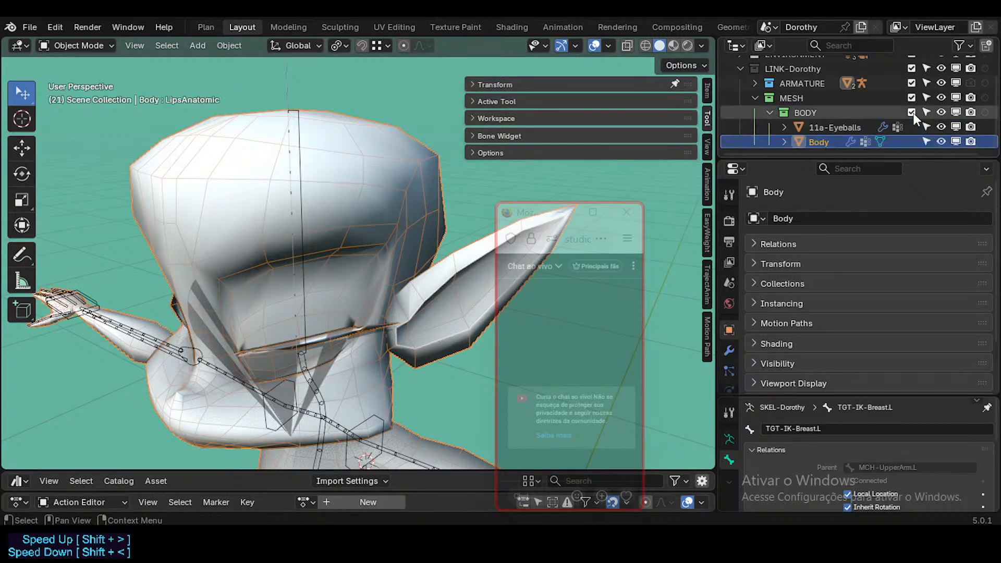
# Step: Rename the 11a-Eyeballs object as Eyeballs
pyautogui.doubleClick(816, 131)
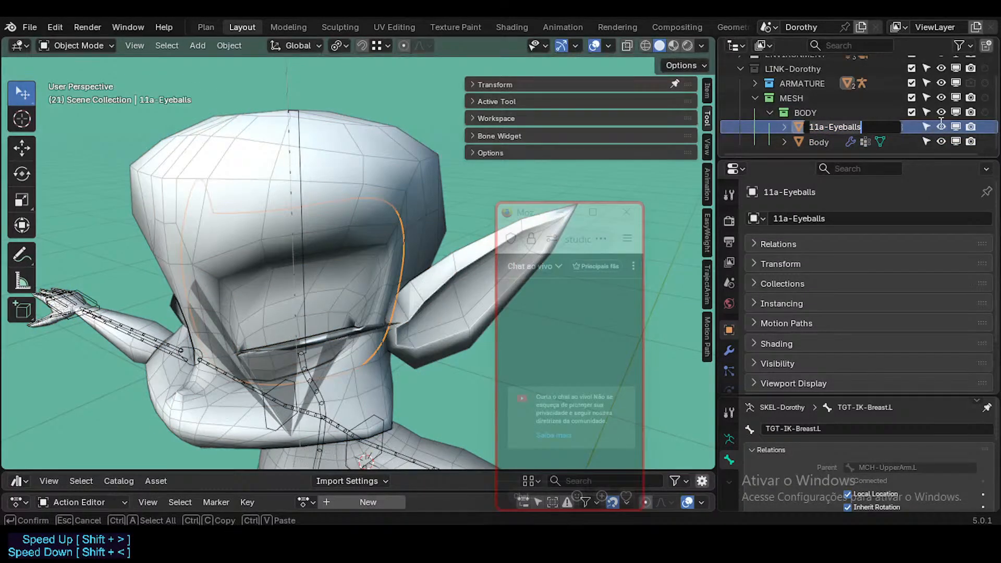
pyautogui.write('Ey')
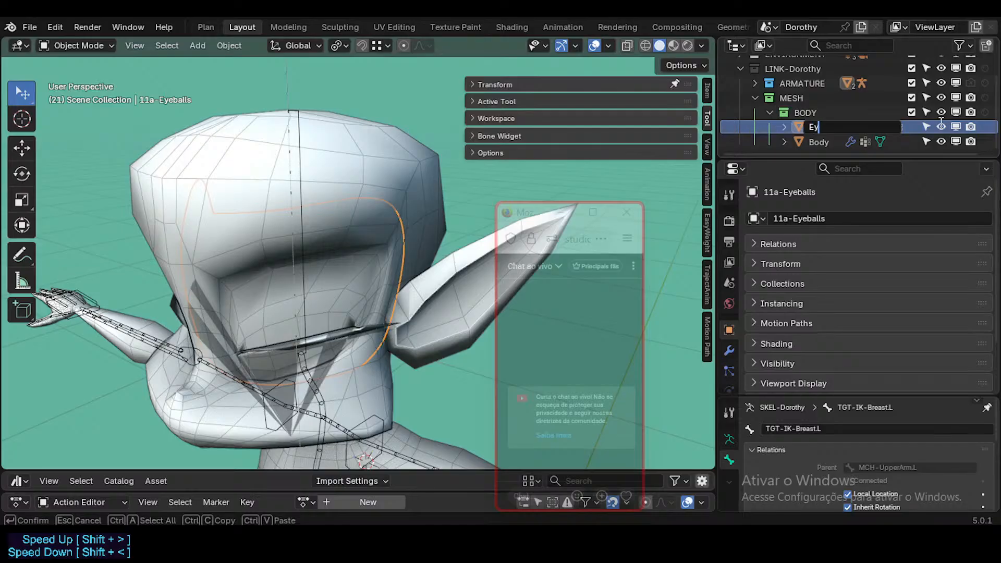
pyautogui.write('eballs')
pyautogui.press('Return')
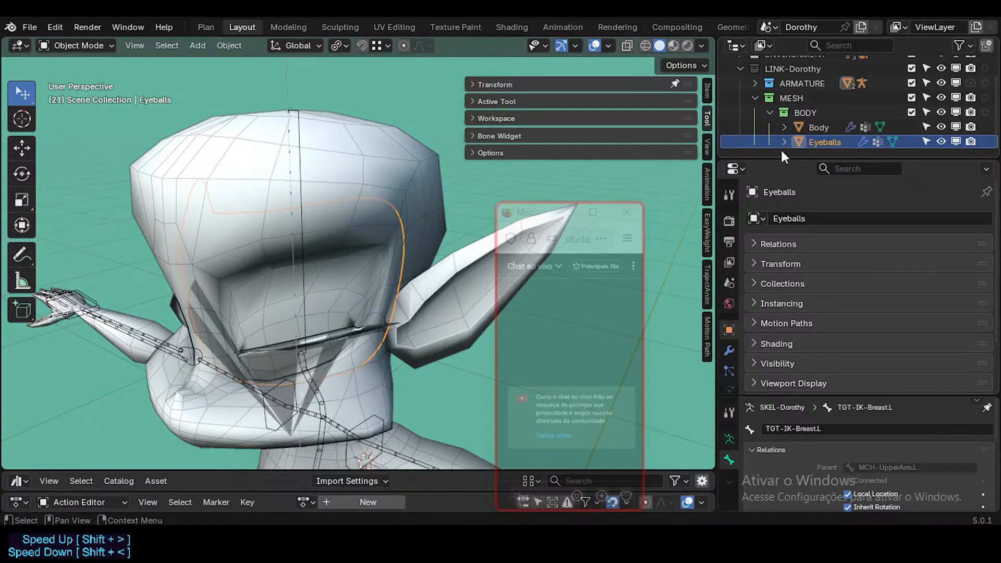
# Step: Delete the BODY collection while keeping the Body and Eyeballs objects directly under MESH
pyautogui.moveTo(300, 262); pyautogui.dragTo(265, 301, button='middle')
pyautogui.scroll(1, 268, 286)
pyautogui.scroll(1, 360, 268)
pyautogui.moveTo(360, 267); pyautogui.dragTo(391, 282, button='middle')
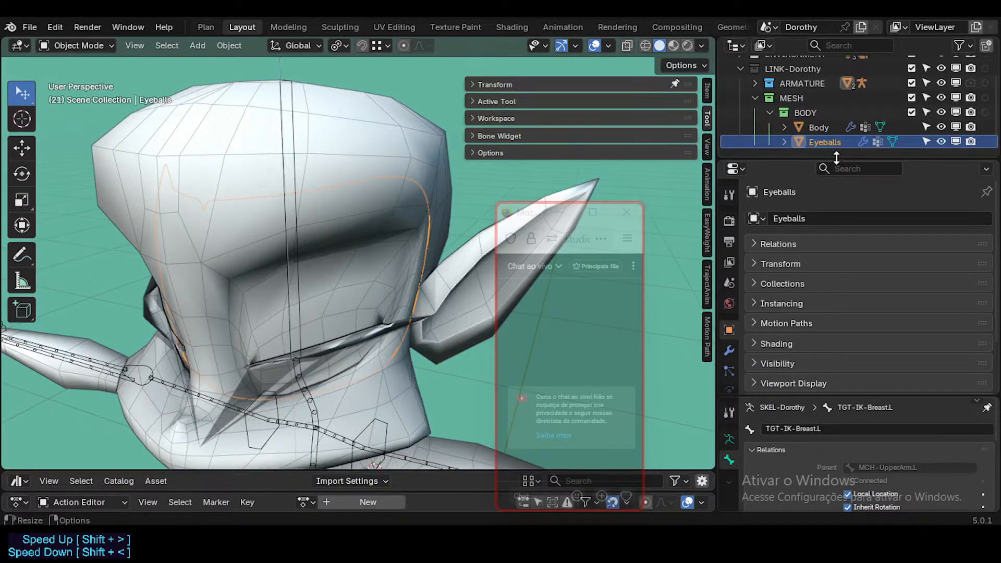
pyautogui.moveTo(836, 157); pyautogui.dragTo(836, 163)
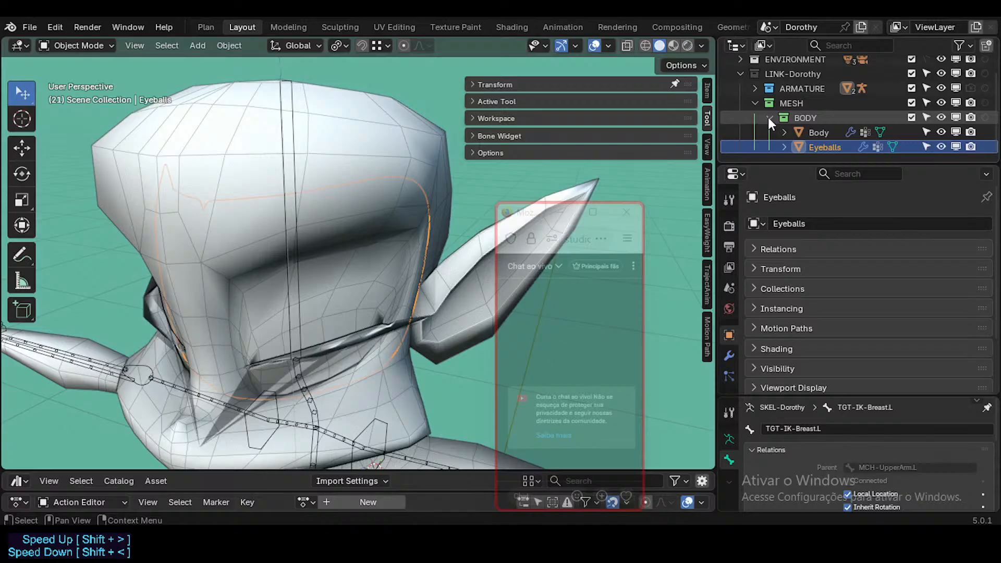
pyautogui.click(799, 117)
pyautogui.press('Delete')
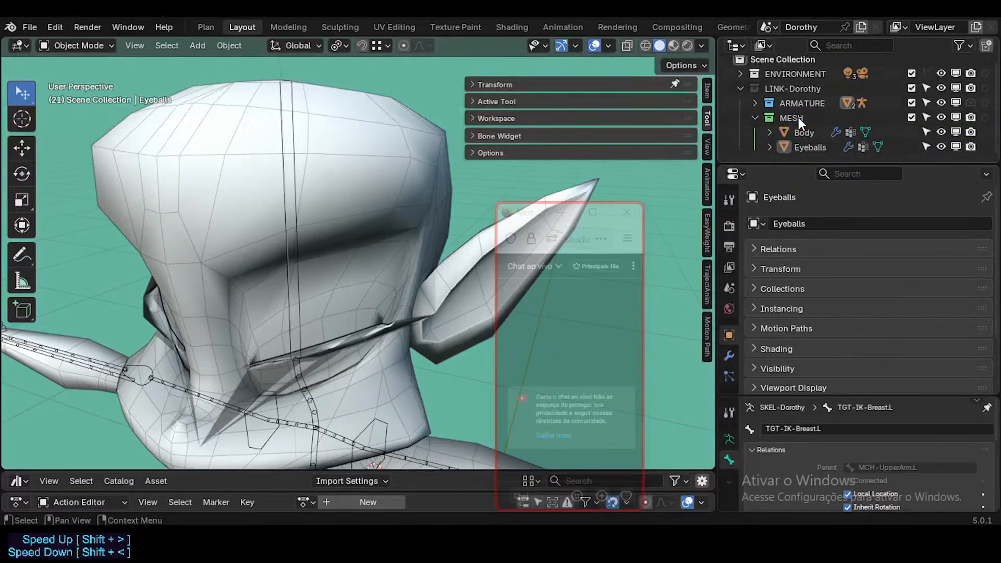
# Step: Collapse the MESH collection and examine the contents of ARM-Dorothy inside the ARMATURE collection
pyautogui.click(756, 117)
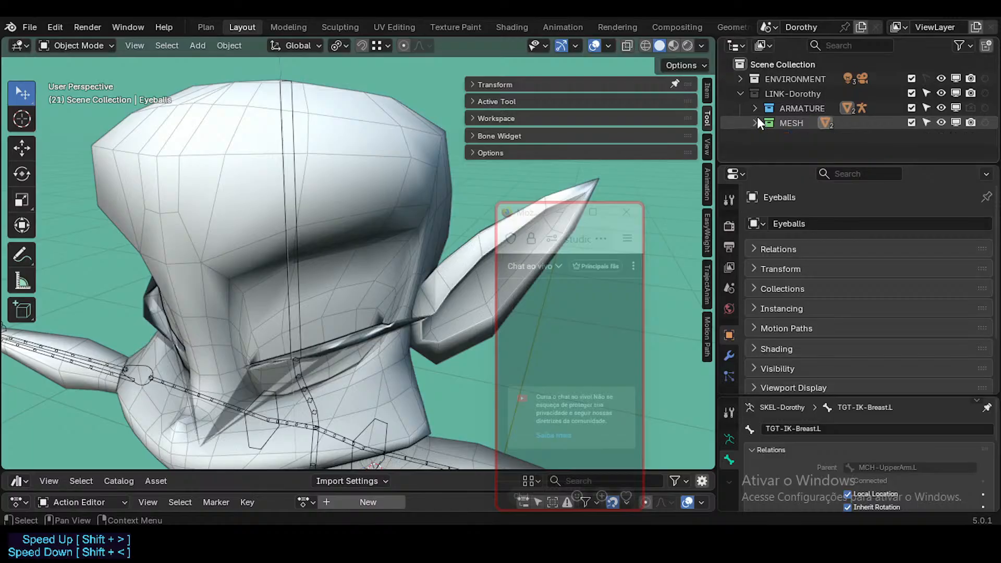
pyautogui.click(754, 107)
pyautogui.scroll(-3, 752, 105)
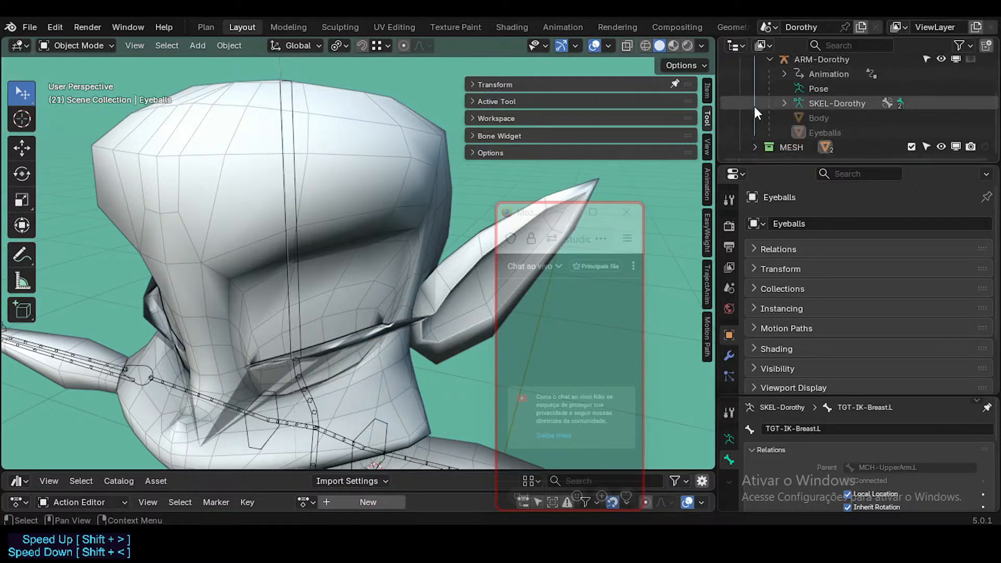
pyautogui.scroll(2, 762, 118)
pyautogui.scroll(-2, 773, 137)
pyautogui.scroll(2, 771, 128)
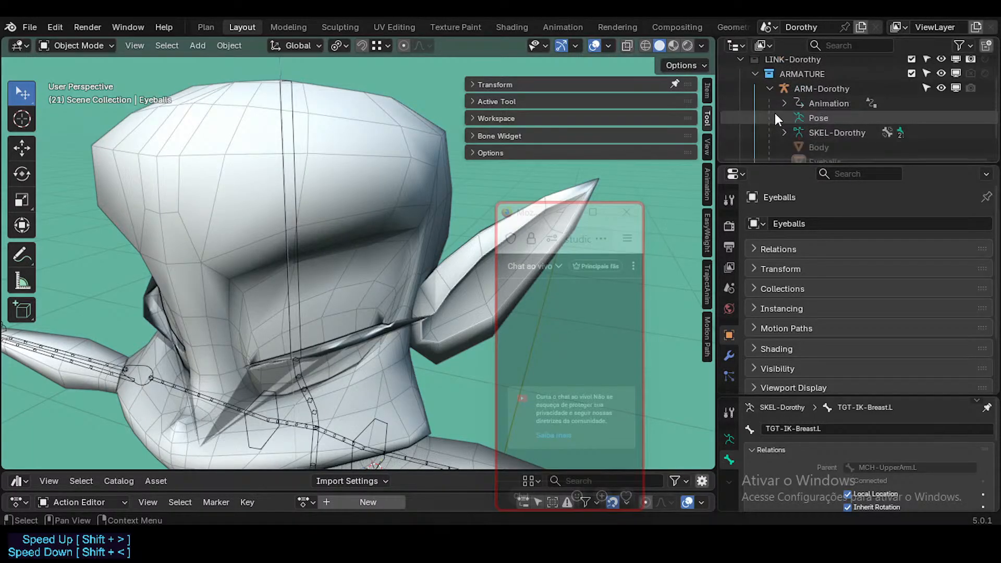
pyautogui.click(769, 88)
pyautogui.click(755, 108)
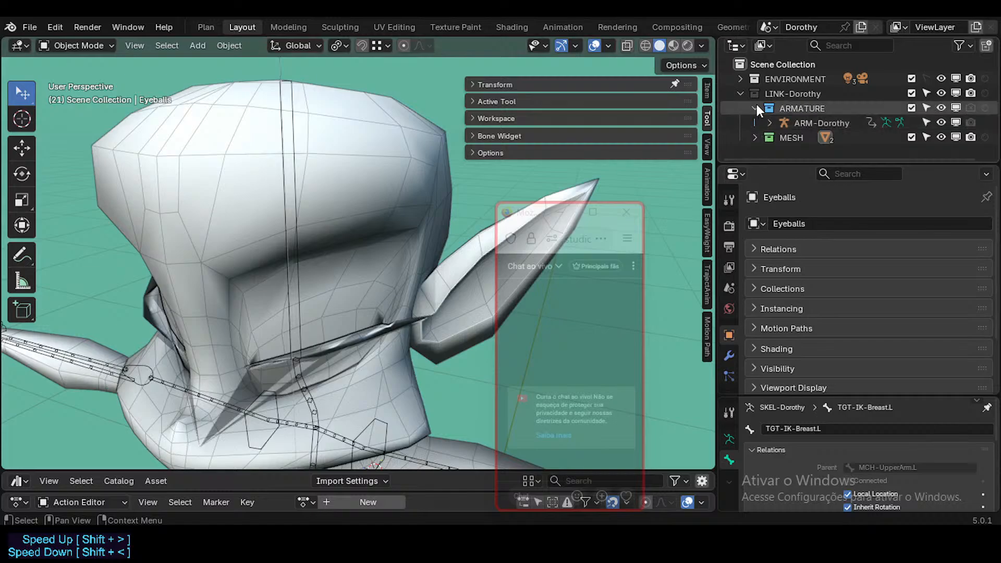
# Step: Rename the LINK-Dorothy collection as RIGGEDMODEL
pyautogui.click(764, 93)
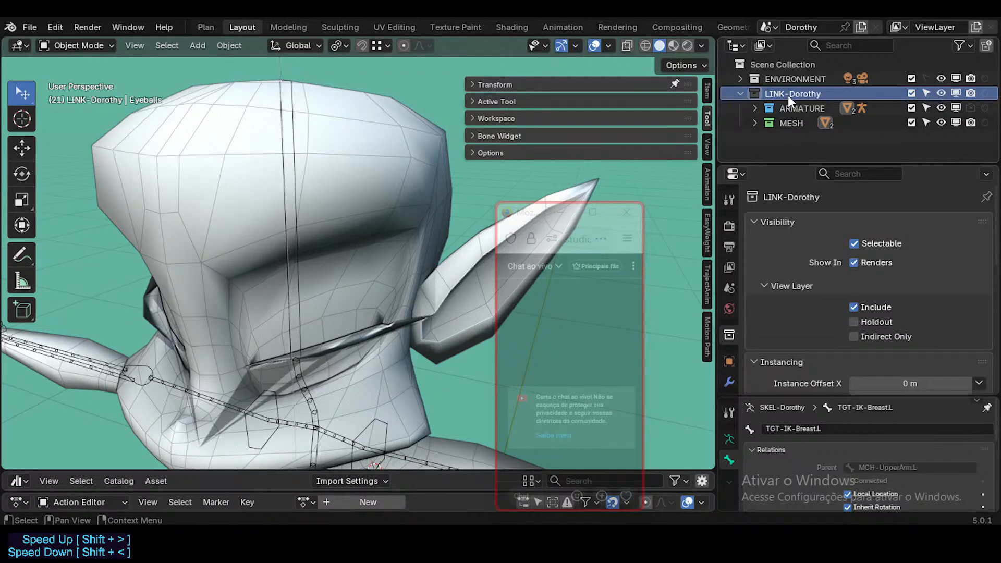
pyautogui.doubleClick(793, 93)
pyautogui.click(788, 93)
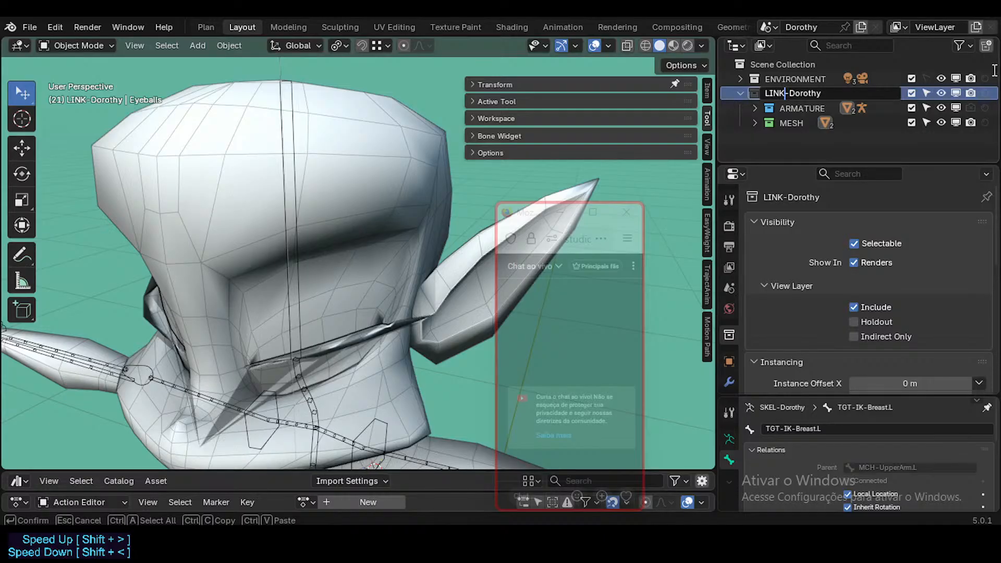
pyautogui.press('BackSpace')
pyautogui.press('End')
pyautogui.hotkey('ctrl', 'BackSpace')
pyautogui.write('RIG')
pyautogui.press('Delete')
pyautogui.write('E')
pyautogui.press('Return')
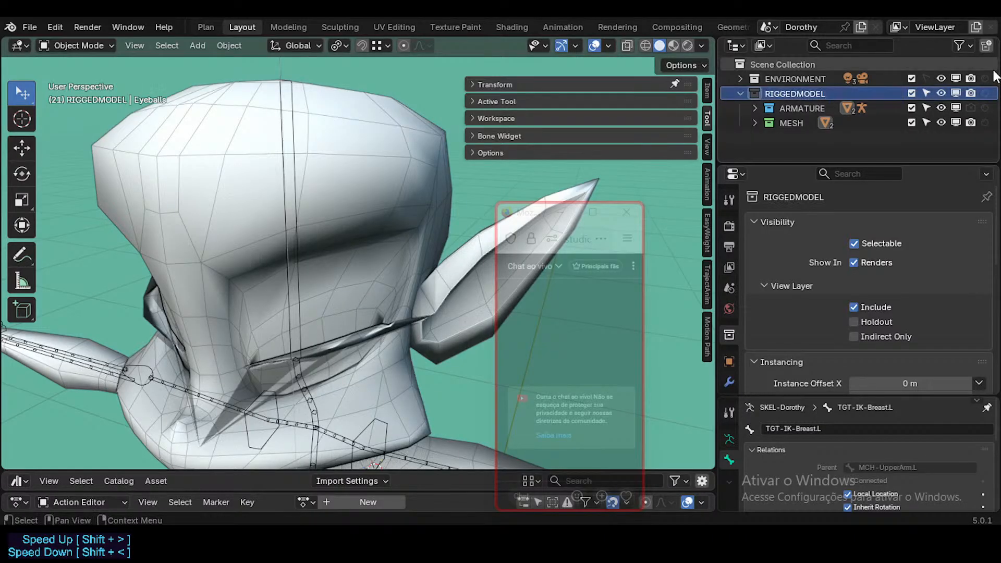
# Step: Delete the ENVIRONMENT collection together with its camera and lights, and select the RIGGEDMODEL collection
pyautogui.click(782, 79)
pyautogui.click(740, 77)
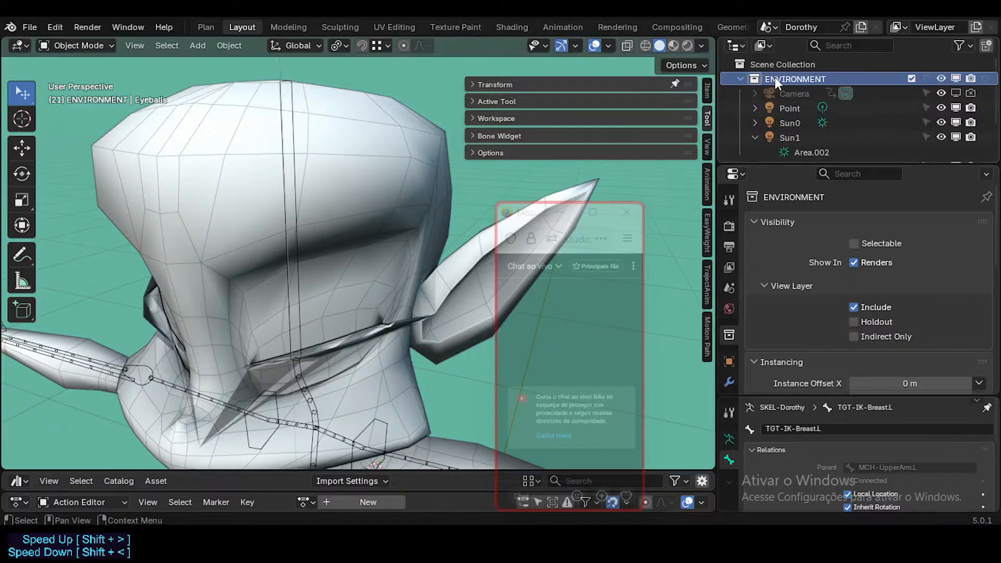
pyautogui.scroll(-2, 792, 120)
pyautogui.keyDown('shift'); pyautogui.click(809, 103); pyautogui.keyUp('shift')
pyautogui.scroll(2, 787, 110)
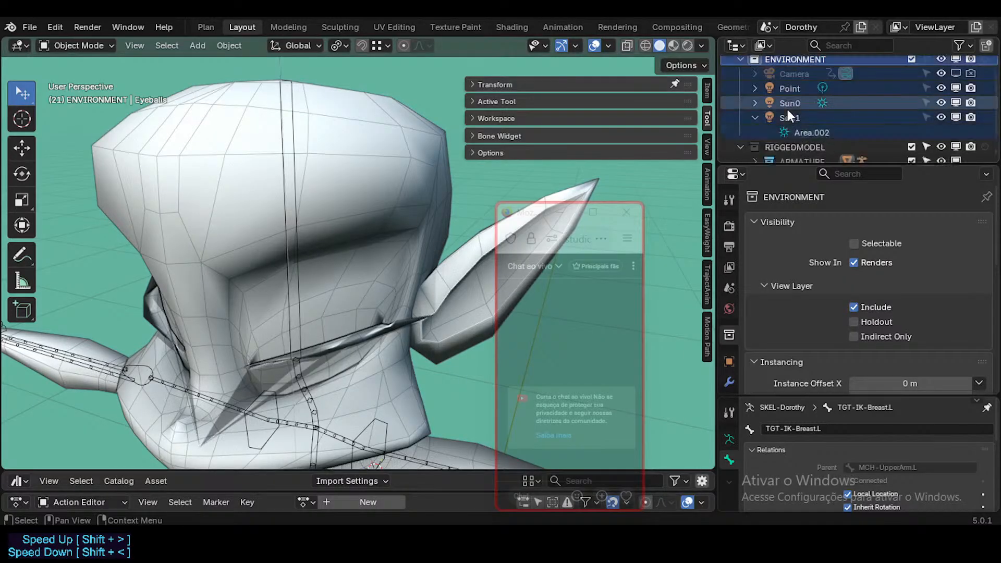
pyautogui.press('x')
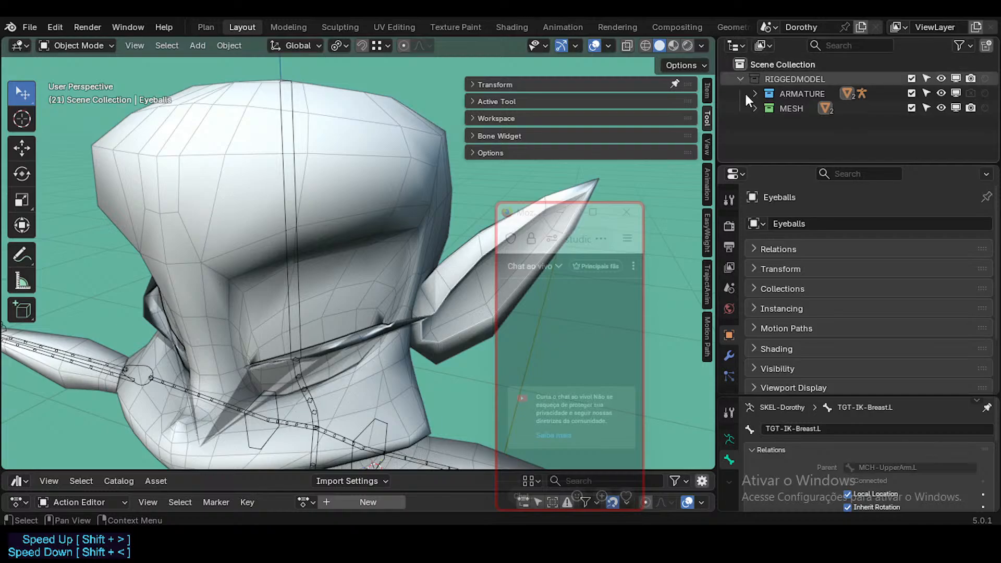
pyautogui.click(784, 76)
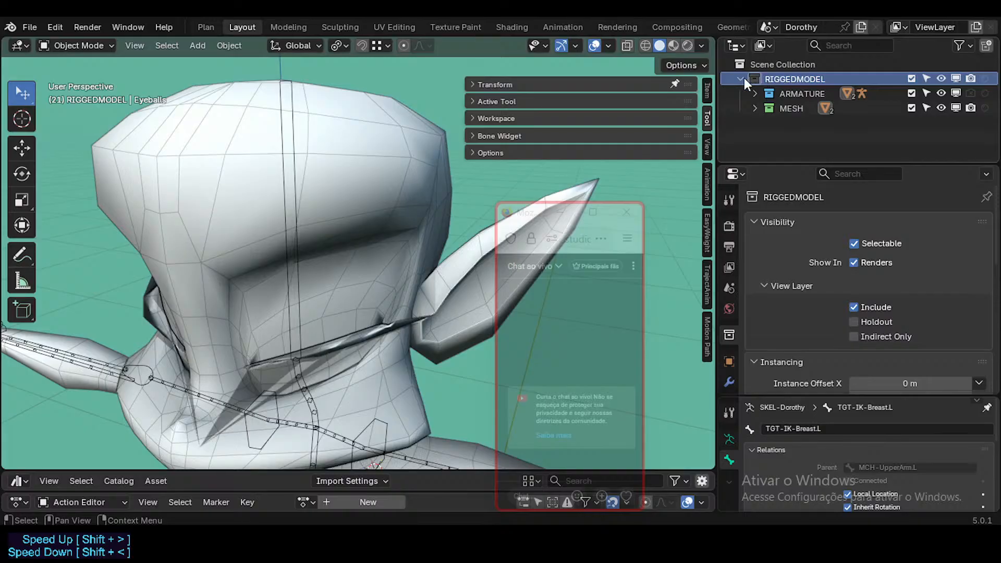
# Step: Rename the RIGGEDMODEL collection as RIGGEDMODEL-01 and save the file
pyautogui.doubleClick(793, 77)
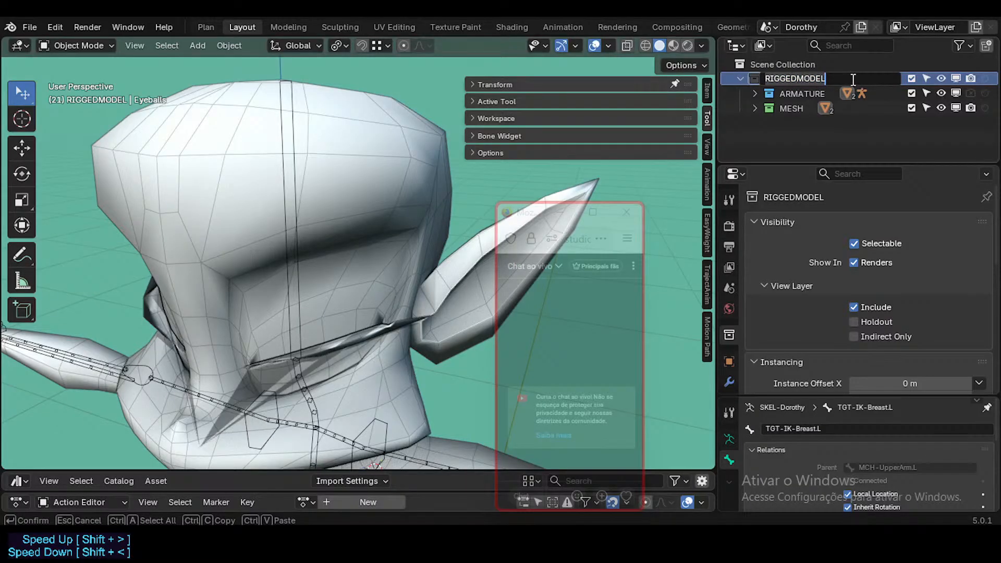
pyautogui.write('-01')
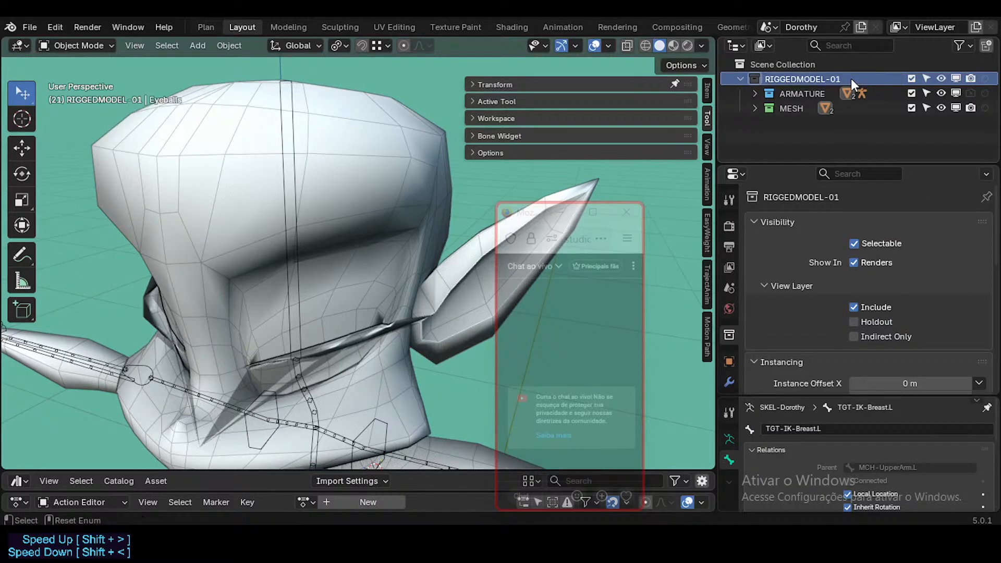
pyautogui.press('Return')
pyautogui.hotkey('ctrl', 's')
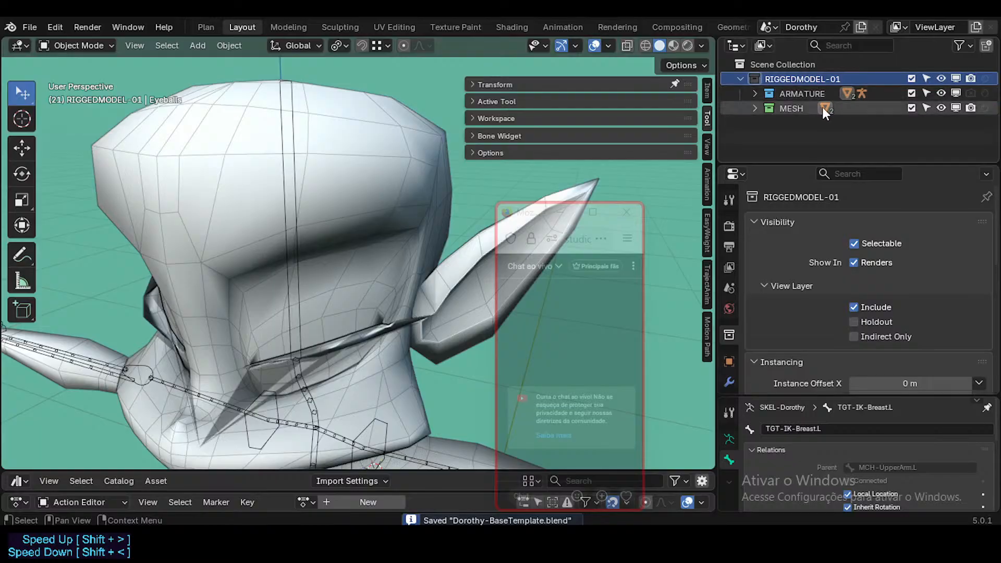
# Step: Add the prefix Pxy- to the collection name so it reads Pxy-RIGGEDMODEL-01, and save the file
pyautogui.doubleClick(790, 78)
pyautogui.click(803, 78)
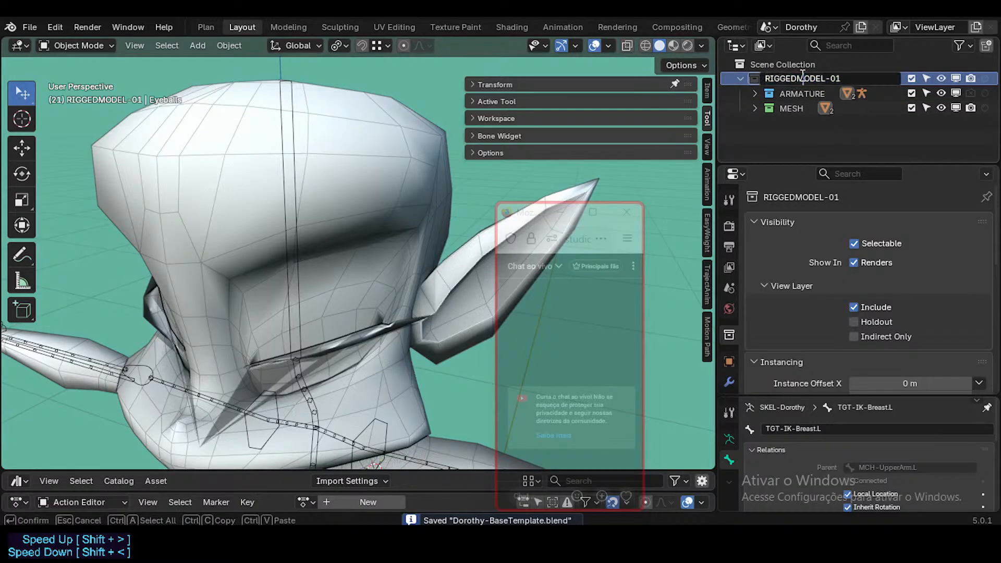
pyautogui.write('Pxy-')
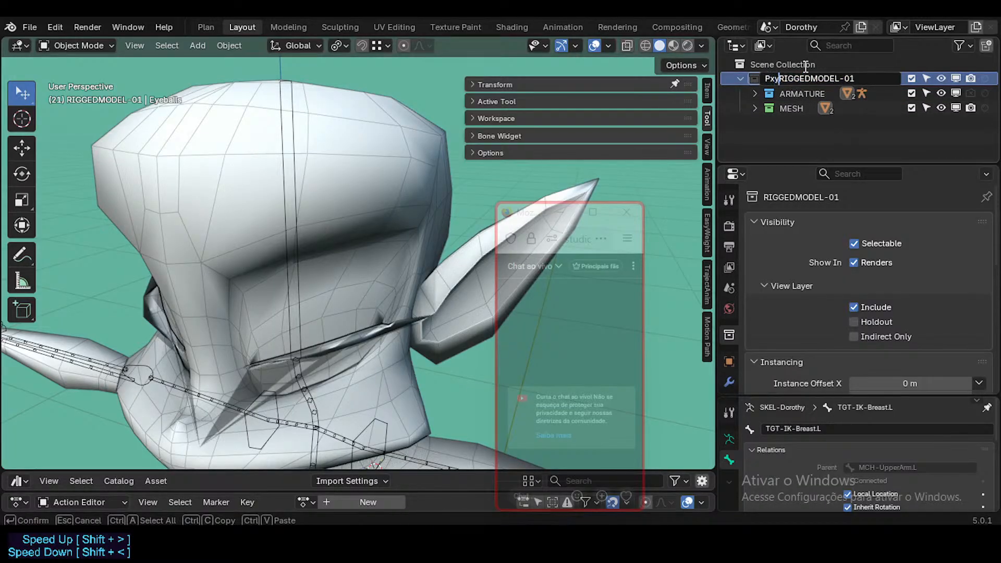
pyautogui.press('Return')
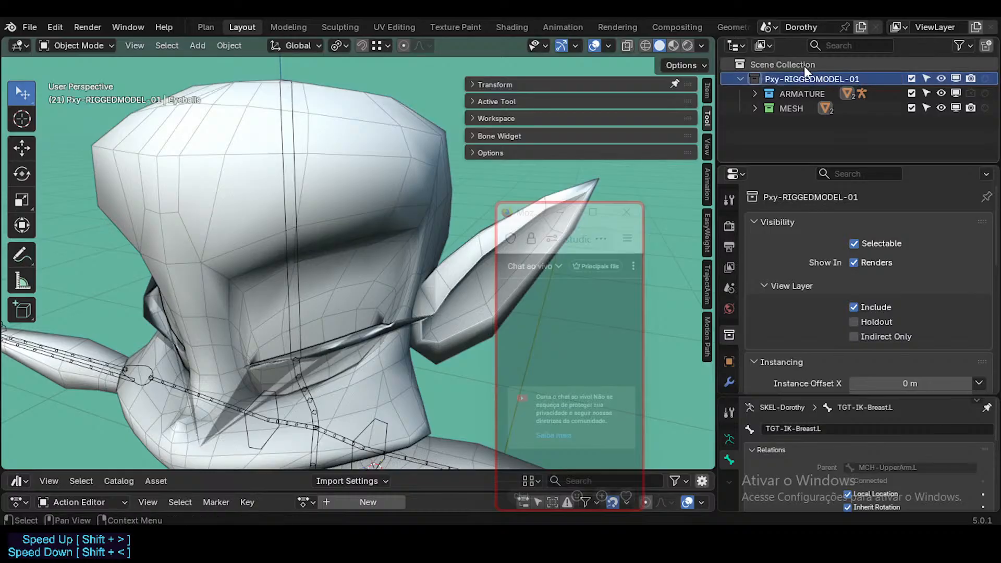
pyautogui.hotkey('ctrl', 's')
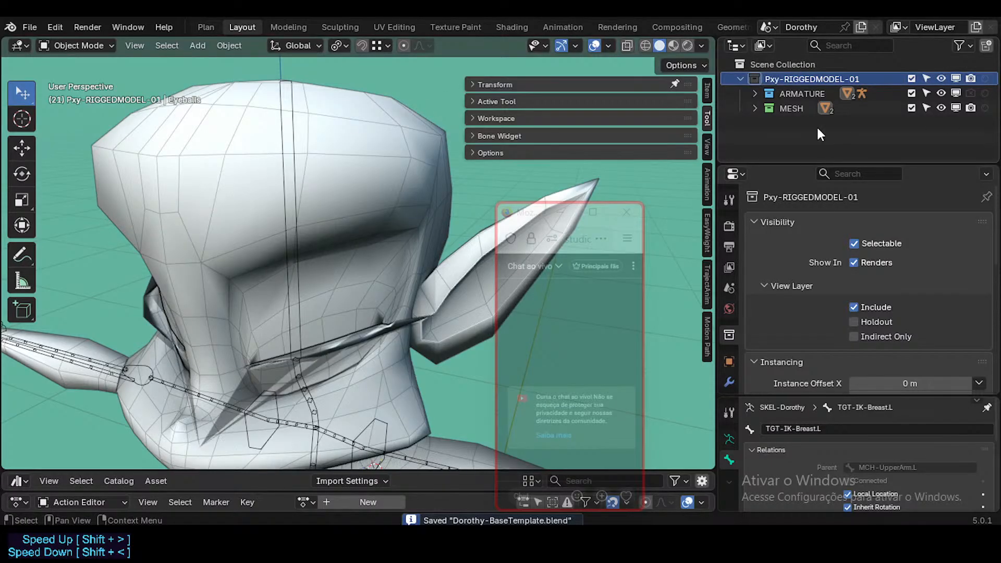
# Step: Select the ARM-Dorothy armature at the character's feet
pyautogui.moveTo(453, 195); pyautogui.dragTo(442, 229, button='middle')
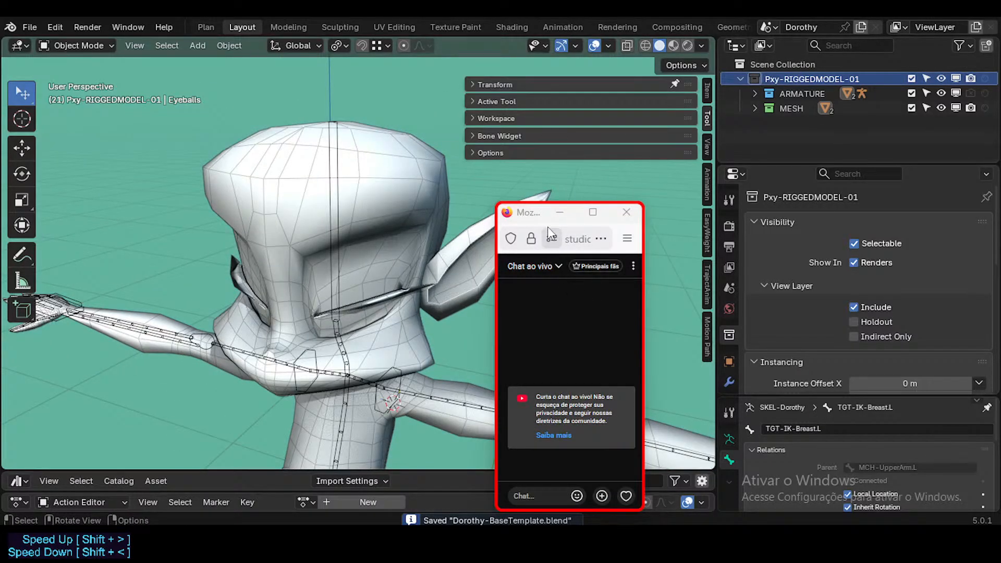
pyautogui.moveTo(540, 214); pyautogui.dragTo(622, 228)
pyautogui.scroll(-4, 392, 235)
pyautogui.moveTo(392, 235); pyautogui.dragTo(368, 250, button='middle')
pyautogui.keyDown('shift'); pyautogui.moveTo(384, 329); pyautogui.dragTo(342, 300, button='middle'); pyautogui.keyUp('shift')
pyautogui.keyDown('shift'); pyautogui.moveTo(383, 413); pyautogui.dragTo(358, 252, button='middle'); pyautogui.keyUp('shift')
pyautogui.scroll(-3, 359, 253)
pyautogui.moveTo(292, 307); pyautogui.dragTo(197, 322, button='middle')
pyautogui.moveTo(360, 300); pyautogui.dragTo(330, 335, button='middle')
pyautogui.keyDown('shift'); pyautogui.moveTo(337, 443); pyautogui.dragTo(336, 287, button='middle'); pyautogui.keyUp('shift')
pyautogui.scroll(4, 371, 348)
pyautogui.click(348, 262)
pyautogui.scroll(3, 349, 262)
# Step: Select the DEF3d-Foot.L bone, switch the armature to Pose Mode and show the bone's constraints
pyautogui.press('Tab')
pyautogui.press('Tab')
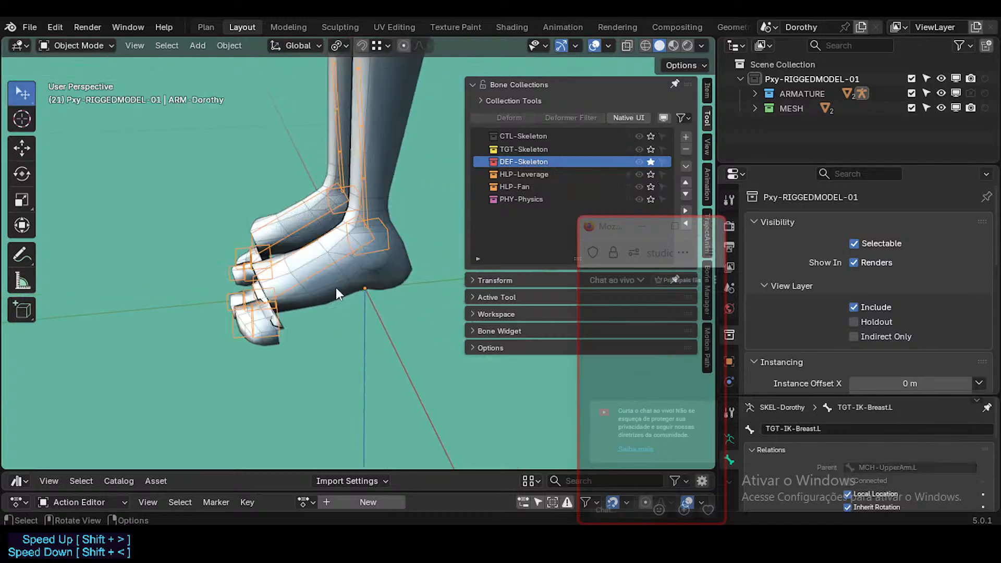
pyautogui.press('Tab')
pyautogui.click(339, 270)
pyautogui.hotkey('ctrl', 'Tab')
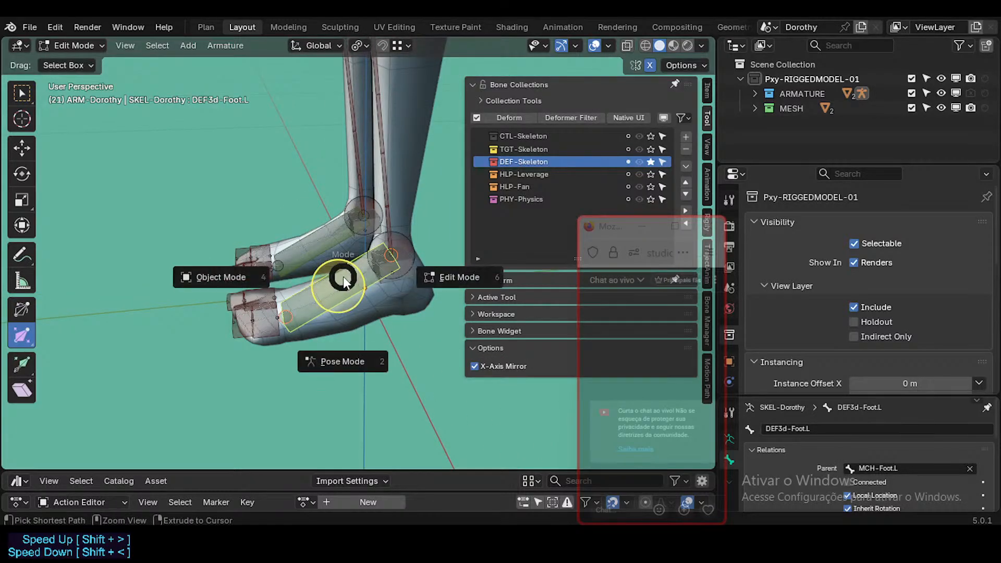
pyautogui.click(342, 356)
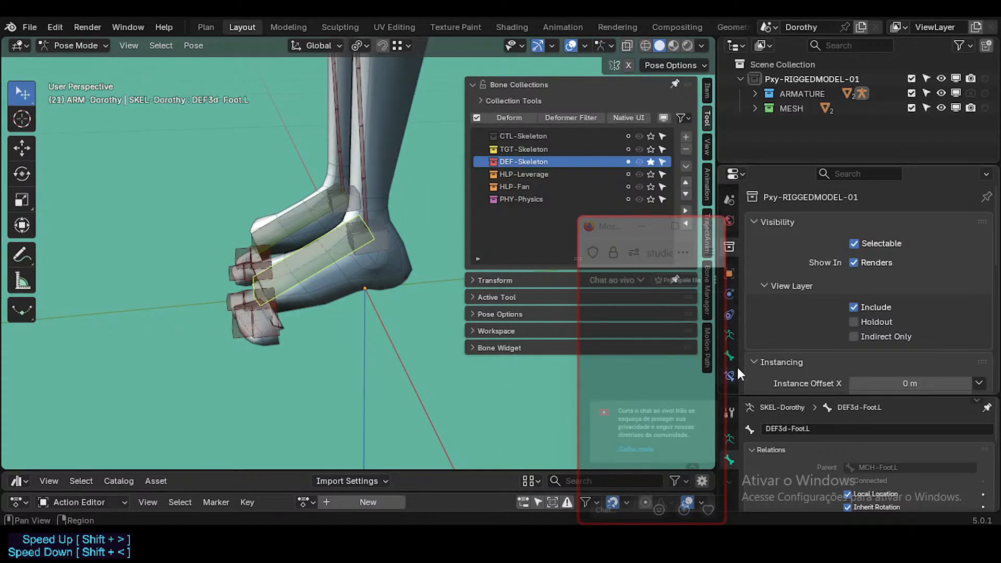
pyautogui.scroll(-5, 736, 365)
pyautogui.click(732, 357)
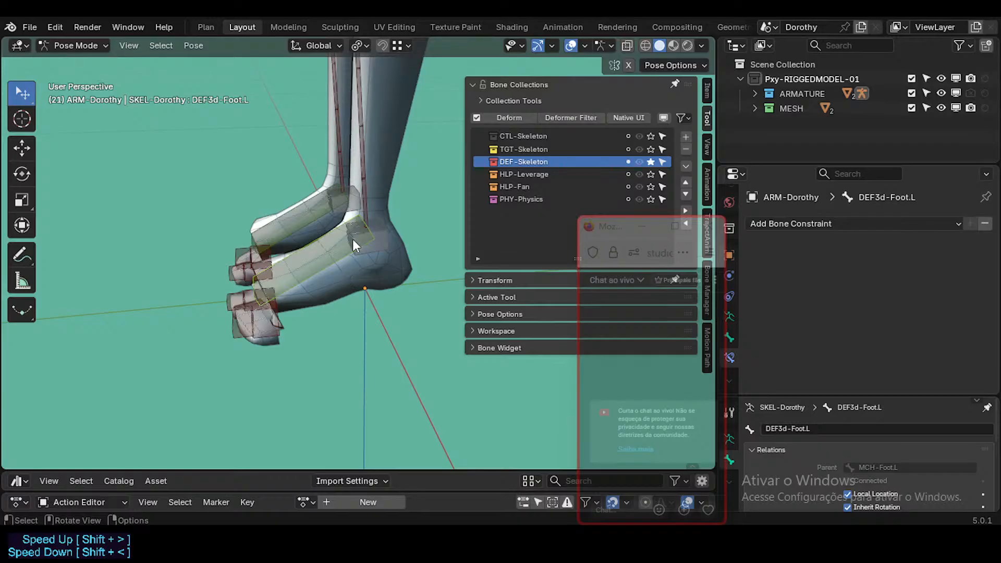
# Step: Turn off the solo display of DEF-Skeleton so that all bone collections of the armature are shown
pyautogui.press('Tab')
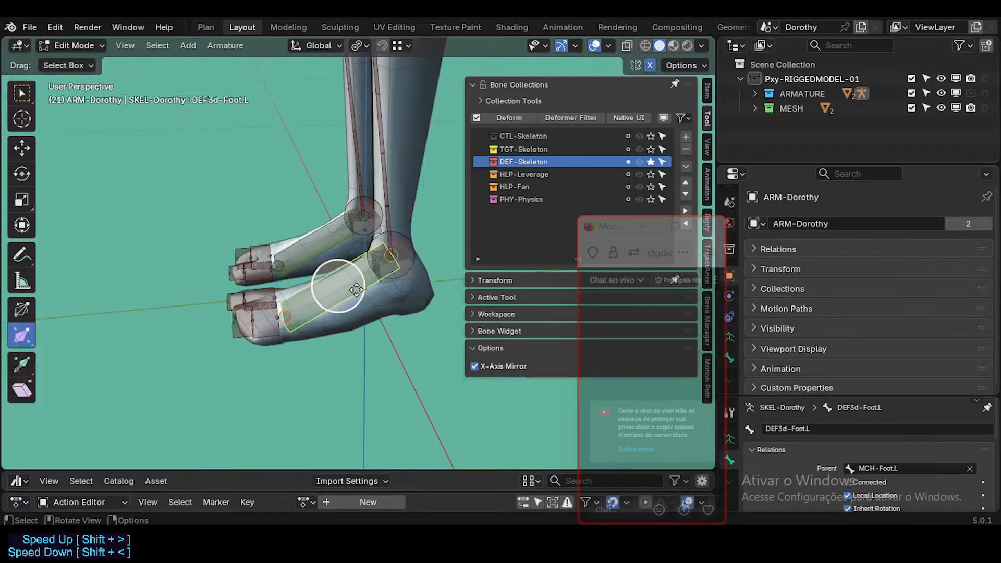
pyautogui.press('q')
pyautogui.click(358, 220)
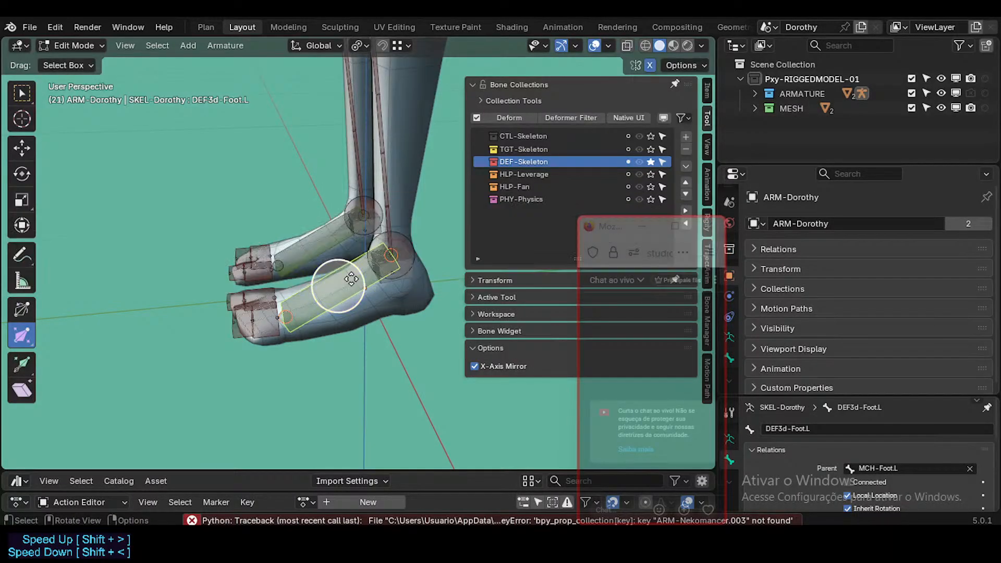
pyautogui.press('Tab')
pyautogui.press('q')
pyautogui.click(367, 224)
pyautogui.press('Tab')
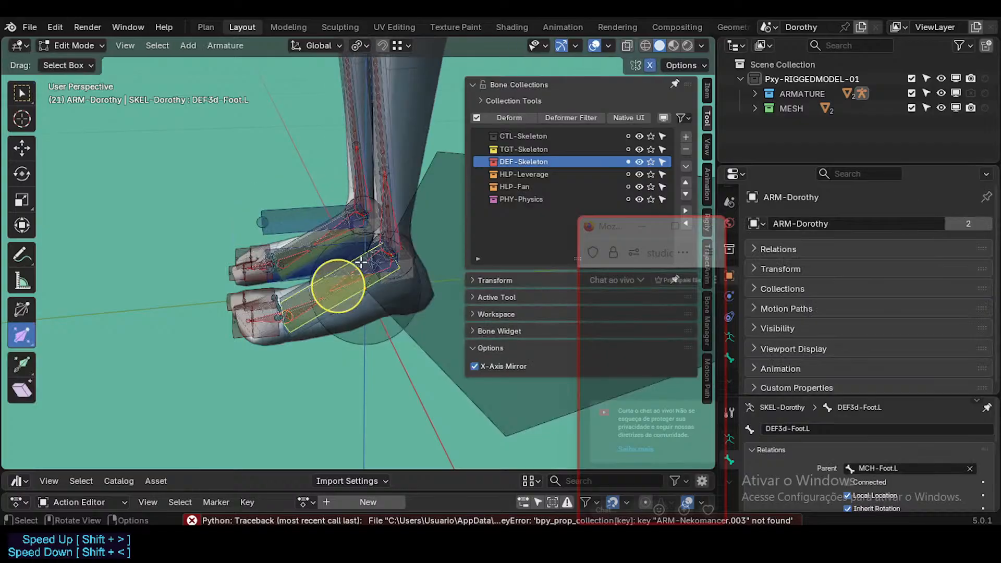
# Step: Disable the Transformation FeetStance constraint on CTL-IKT-LeverageAnkle.L and CTL-IKT-LeverageAnkle.R, and save the file
pyautogui.press('Tab')
pyautogui.click(301, 227)
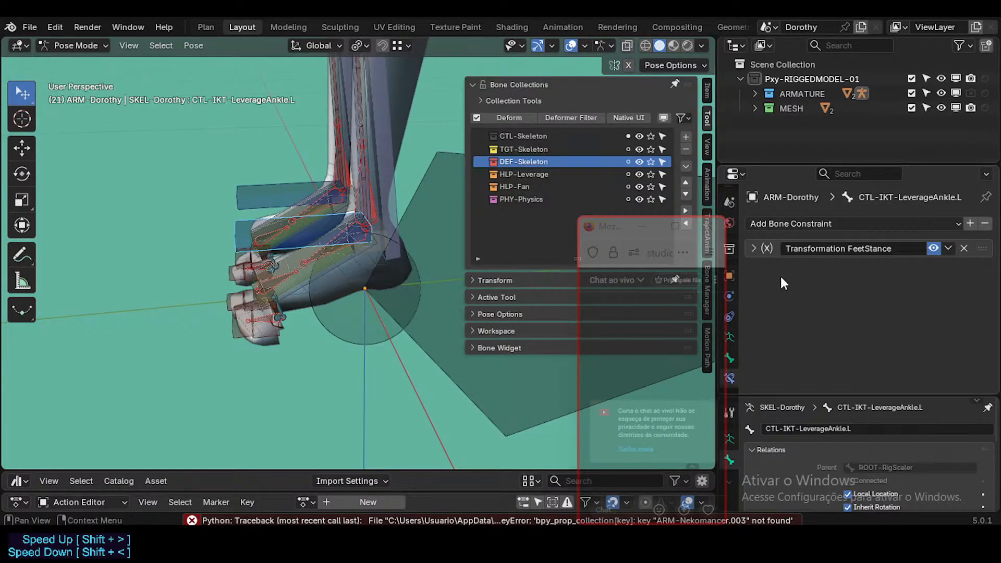
pyautogui.click(279, 187)
pyautogui.press('Tab')
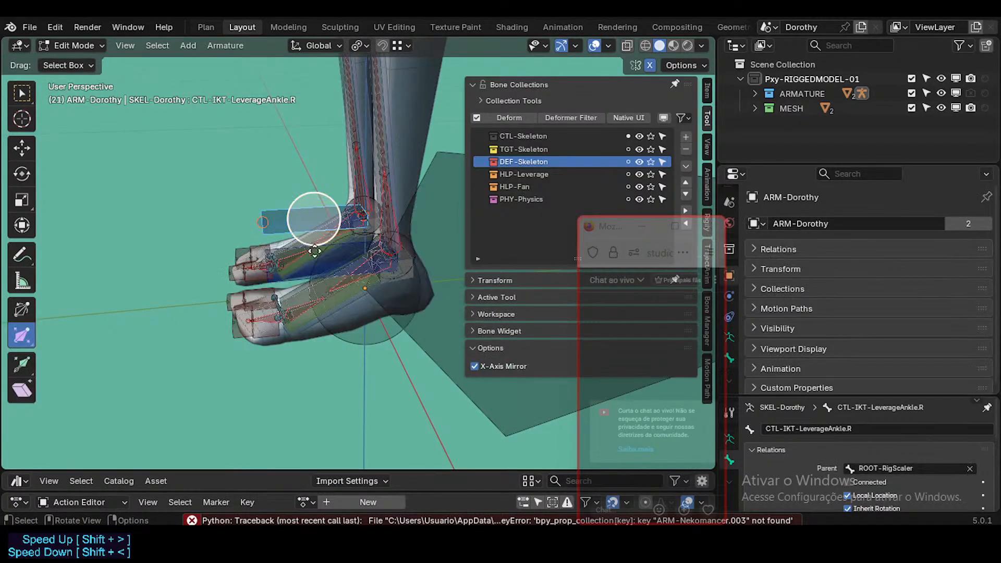
pyautogui.press('Tab')
pyautogui.click(312, 233)
pyautogui.click(933, 248)
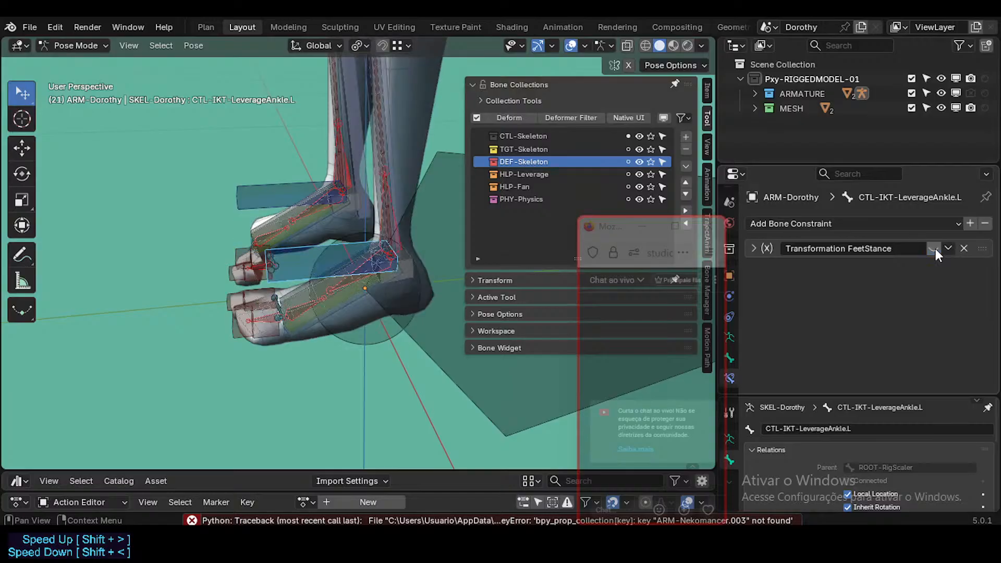
pyautogui.click(290, 184)
pyautogui.click(933, 249)
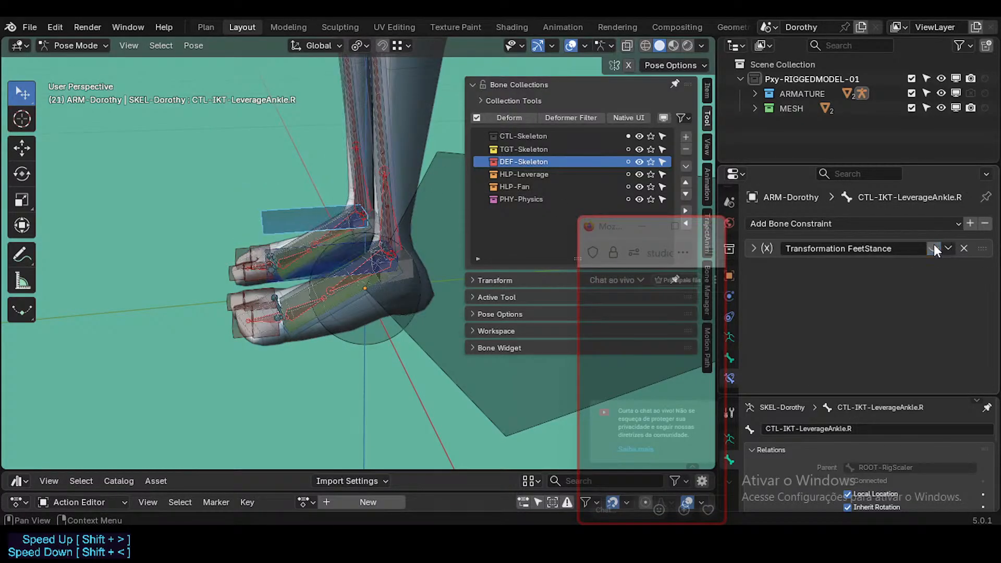
pyautogui.moveTo(323, 256); pyautogui.dragTo(325, 290, button='middle')
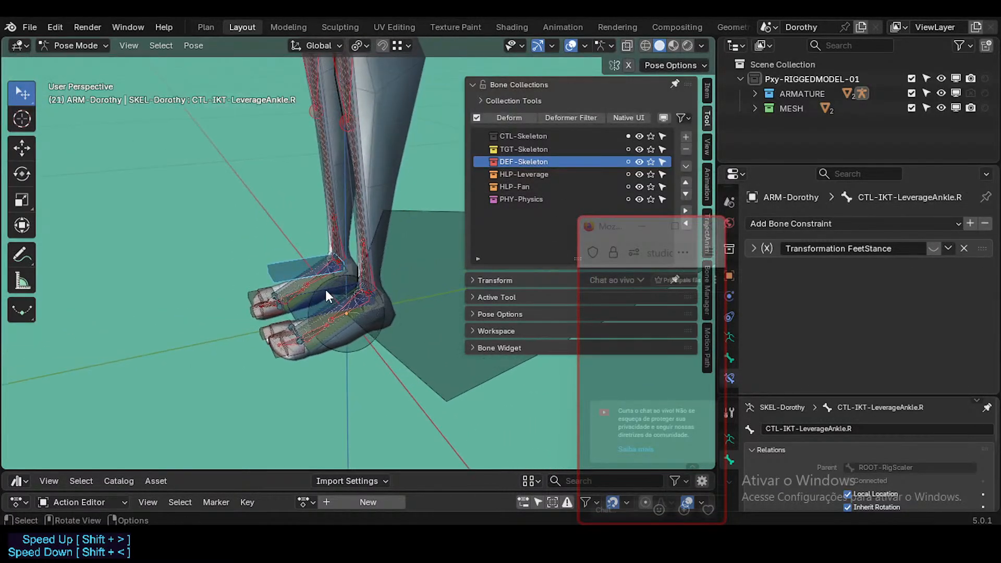
pyautogui.hotkey('ctrl', 's')
# Step: Toggle the FeetStance constraint on CTL-IKT-LeverageAnkle.L repeatedly in a side view to compare its effect on the foot
pyautogui.click(309, 301)
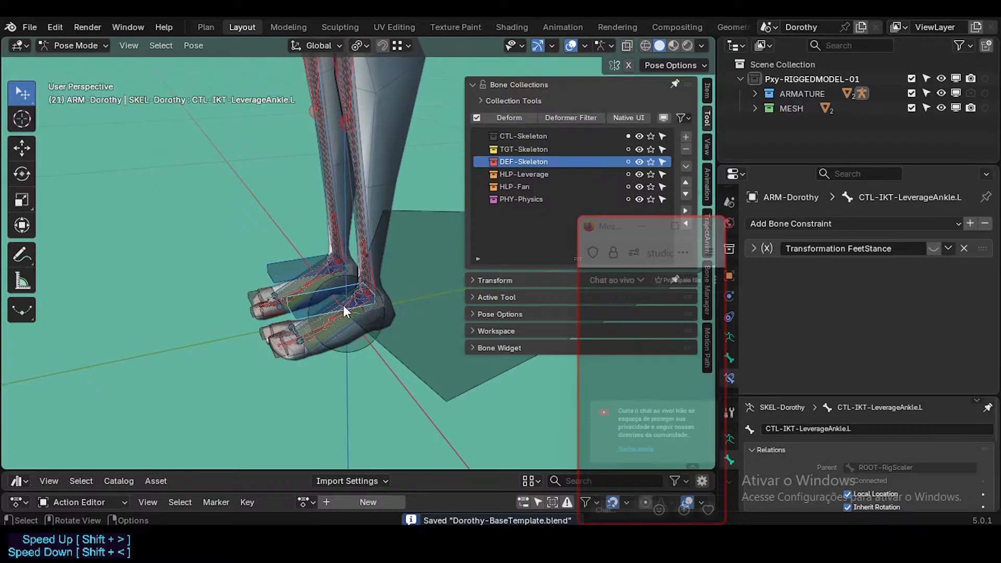
pyautogui.moveTo(370, 287); pyautogui.dragTo(338, 187, button='middle')
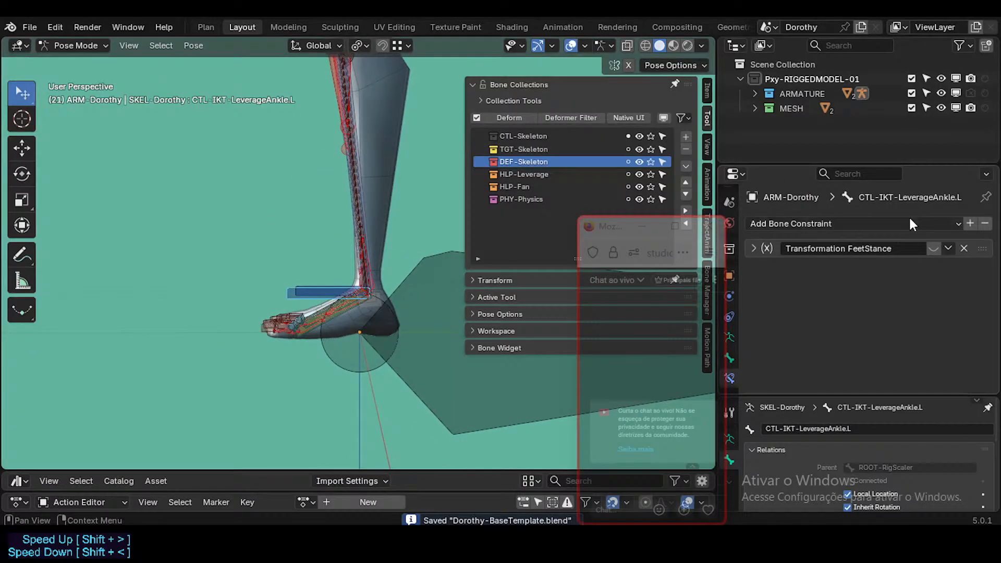
pyautogui.click(933, 244)
pyautogui.click(933, 244)
pyautogui.click(933, 244)
pyautogui.click(934, 243)
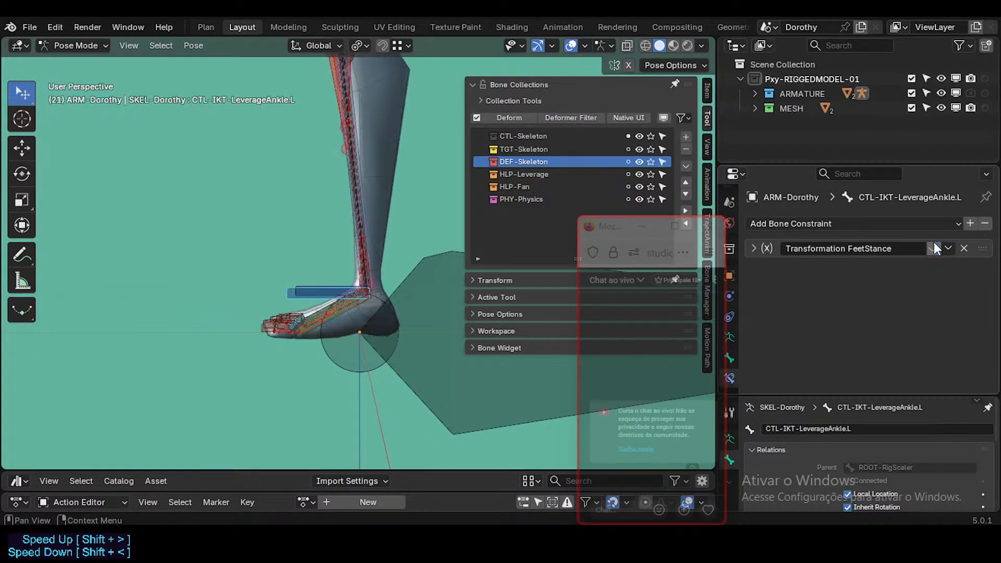
pyautogui.click(934, 243)
pyautogui.click(933, 243)
pyautogui.click(934, 243)
pyautogui.click(933, 244)
pyautogui.click(933, 248)
pyautogui.click(933, 245)
# Step: Delete the Transformation FeetStance constraint from both LeverageAnkle controls and compare the feet in Edit and Pose Mode
pyautogui.moveTo(400, 274); pyautogui.dragTo(323, 267, button='middle')
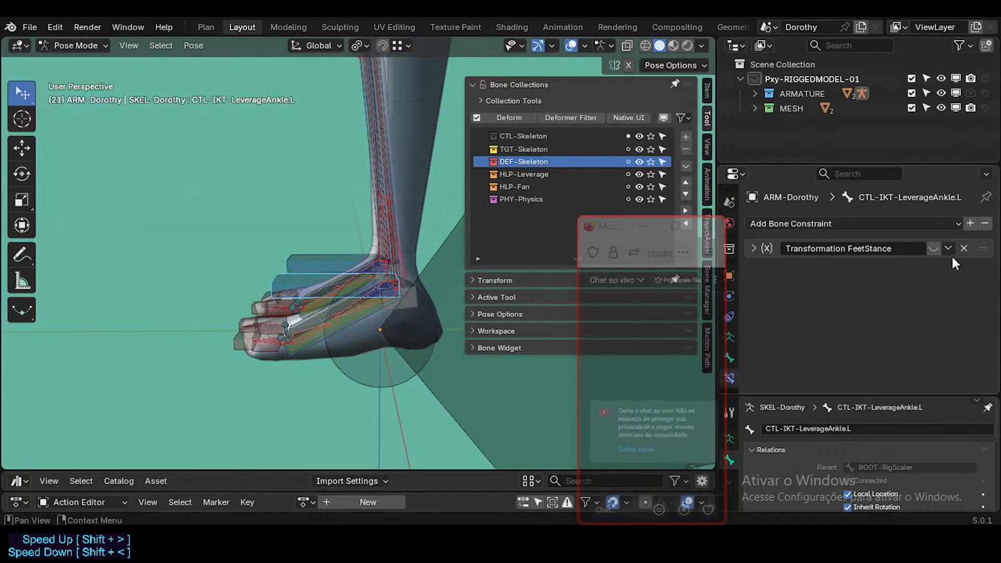
pyautogui.click(334, 261)
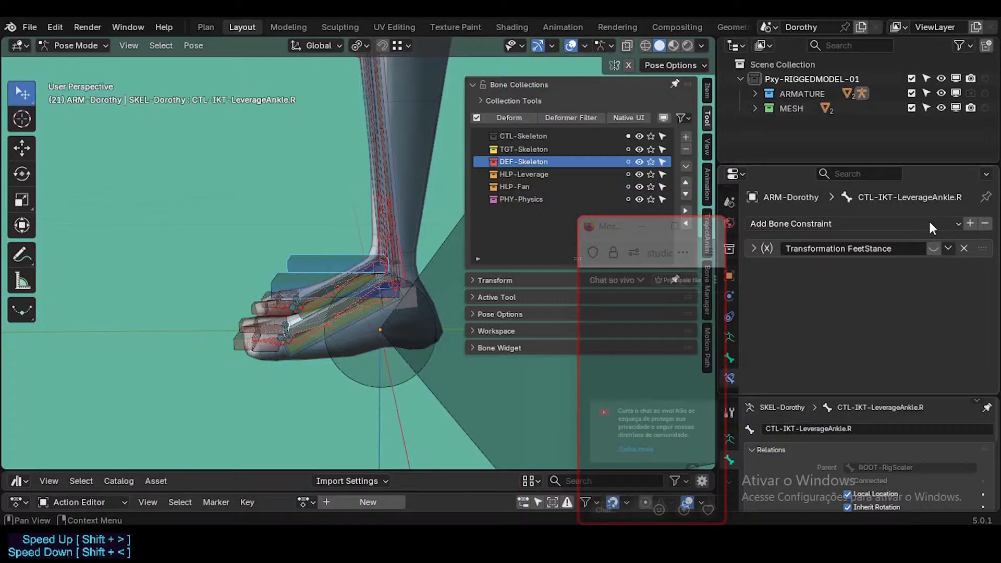
pyautogui.click(964, 248)
pyautogui.moveTo(351, 248); pyautogui.dragTo(324, 277, button='middle')
pyautogui.press('Tab')
pyautogui.press('Tab')
pyautogui.scroll(2, 370, 308)
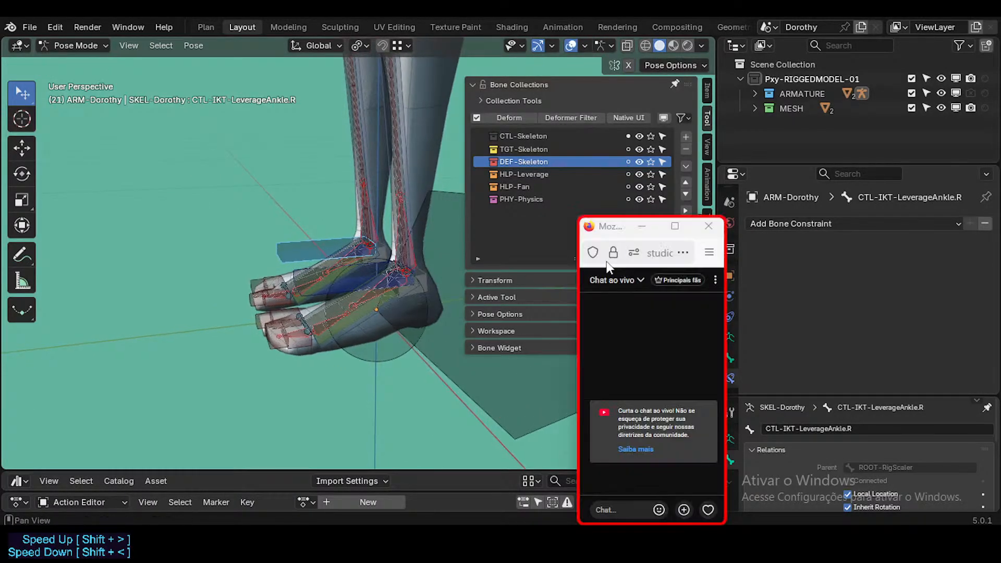
# Step: Try moving the CTL-IKT-LeverageAnkle.L control and cancel the move
pyautogui.moveTo(606, 228); pyautogui.dragTo(783, 202)
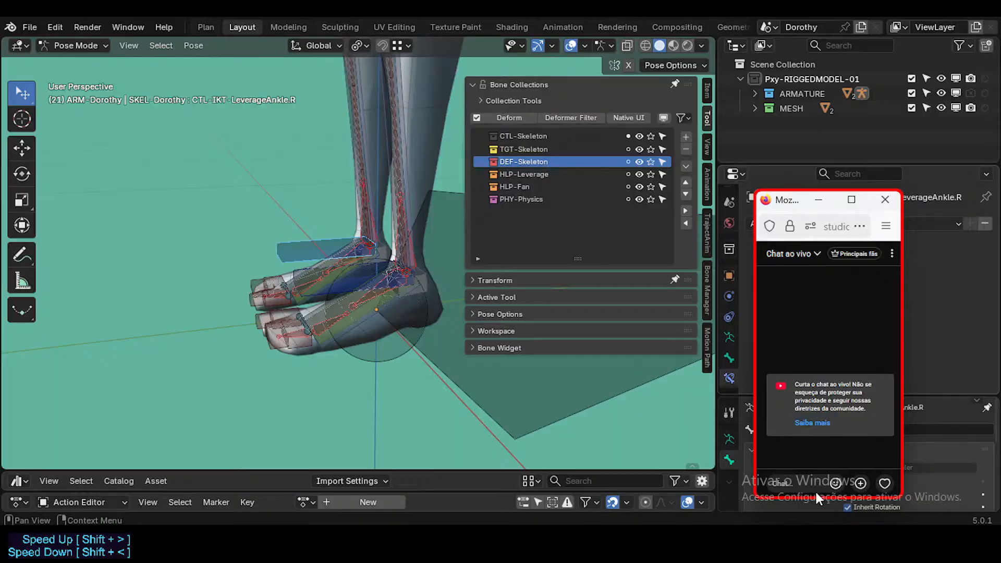
pyautogui.moveTo(816, 500); pyautogui.dragTo(817, 468)
pyautogui.click(347, 276)
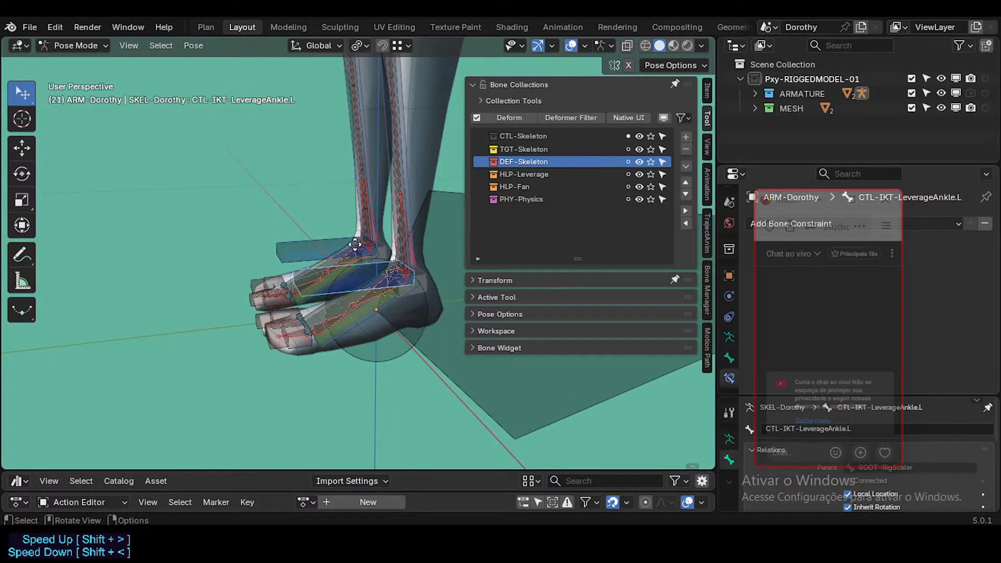
pyautogui.press('g')
pyautogui.rightClick(337, 306)
# Step: In Edit Mode, select the longer LOK bone beside the inner toe with its mirrored counterpart and delete both
pyautogui.scroll(1, 337, 306)
pyautogui.scroll(2, 337, 306)
pyautogui.moveTo(337, 306); pyautogui.dragTo(373, 356, button='middle')
pyautogui.press('Tab')
pyautogui.click(312, 398)
pyautogui.scroll(2, 284, 351)
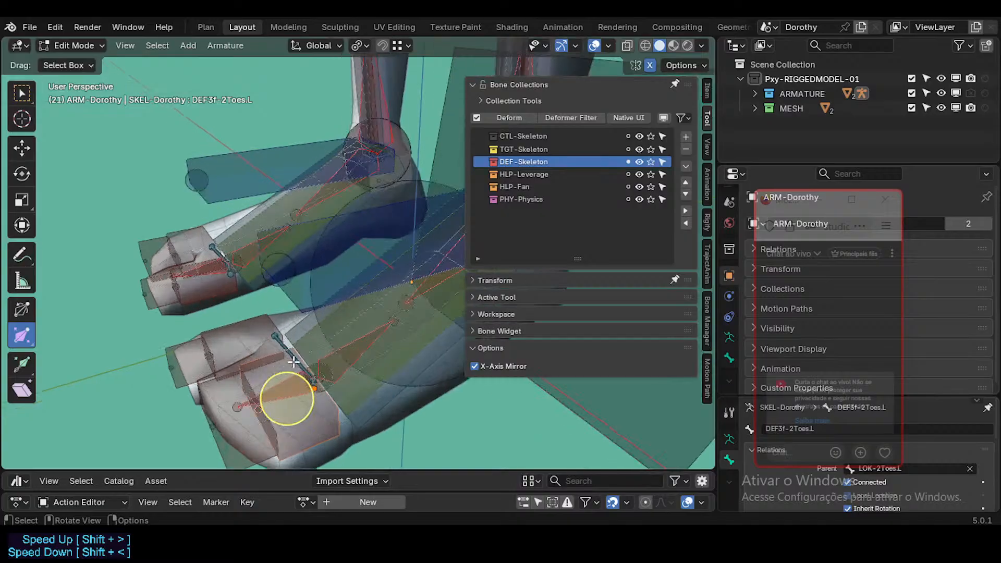
pyautogui.click(293, 361)
pyautogui.moveTo(294, 361); pyautogui.dragTo(375, 361, button='middle')
pyautogui.click(362, 392)
pyautogui.hotkey('ctrl', 'shift', 'm')
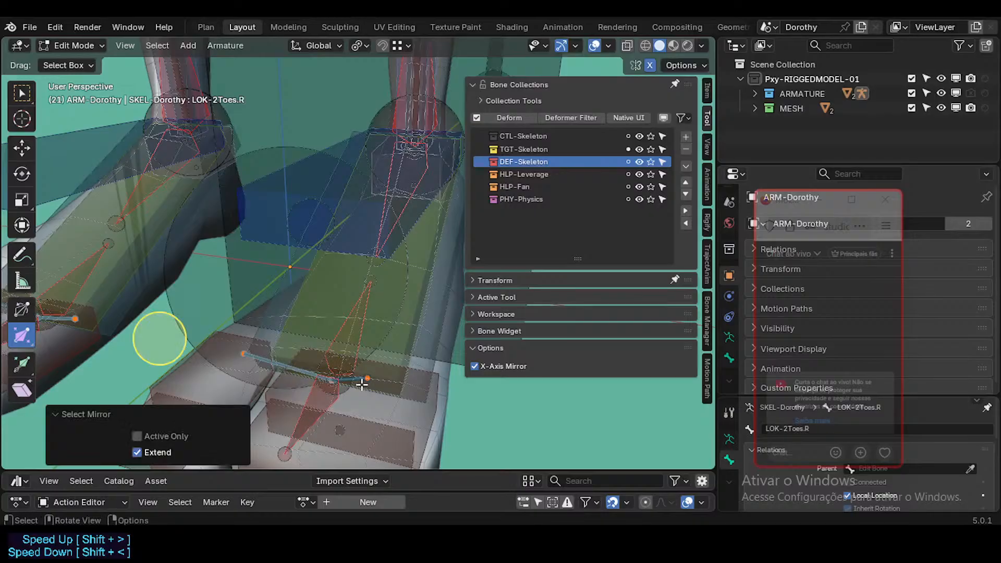
pyautogui.scroll(-1, 362, 385)
pyautogui.press('x')
pyautogui.click(248, 345)
# Step: Select the LOK-2Toes bone on the left foot together with its mirrored counterpart and delete both
pyautogui.scroll(1, 341, 372)
pyautogui.scroll(1, 340, 371)
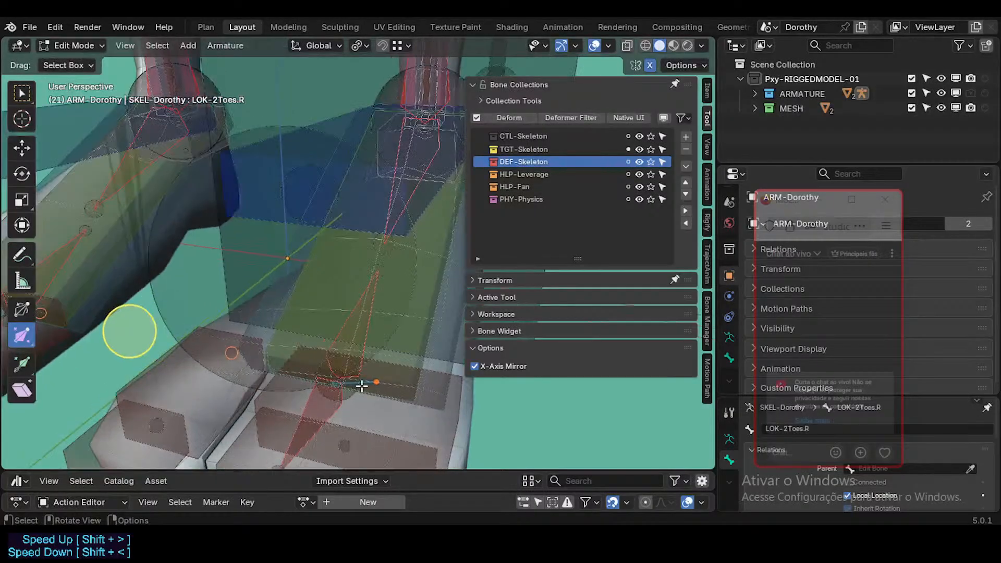
pyautogui.click(362, 384)
pyautogui.click(361, 384)
pyautogui.click(362, 383)
pyautogui.click(362, 383)
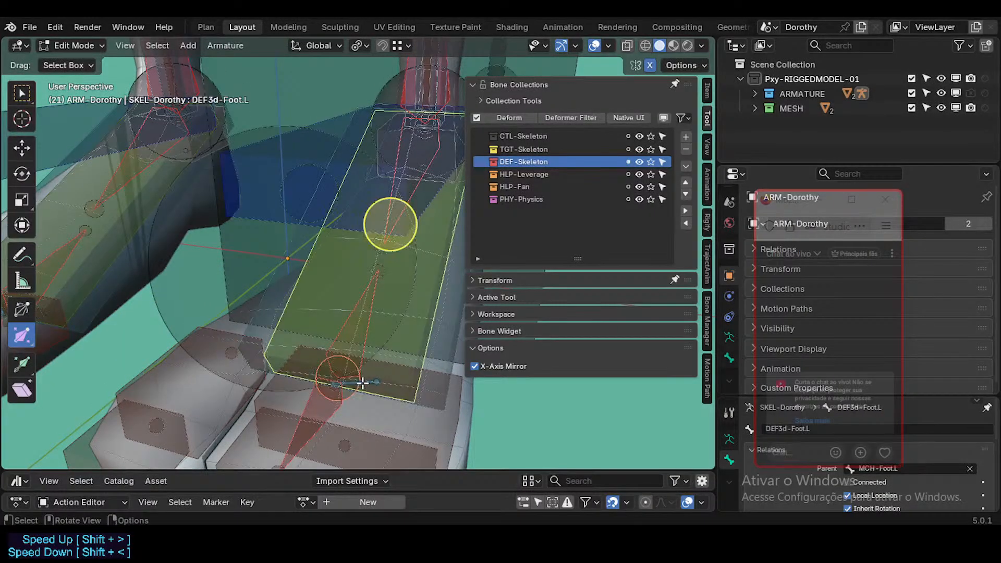
pyautogui.click(362, 383)
pyautogui.hotkey('ctrl', 'shift', 'm')
pyautogui.scroll(-2, 362, 383)
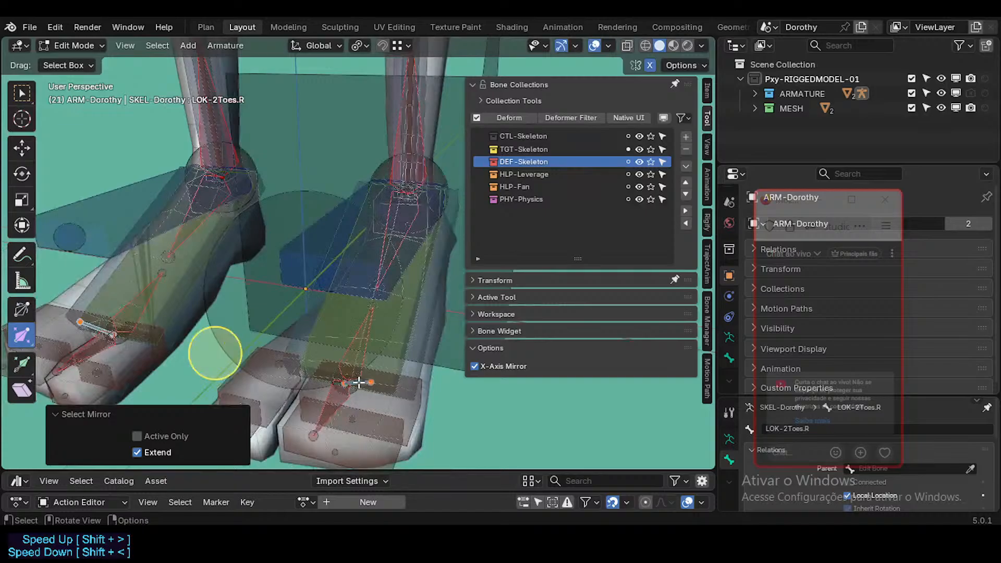
pyautogui.press('x')
pyautogui.click(357, 383)
pyautogui.scroll(2, 339, 391)
pyautogui.moveTo(332, 411); pyautogui.dragTo(230, 339, button='middle')
pyautogui.scroll(-1, 219, 323)
pyautogui.click(220, 323)
pyautogui.moveTo(789, 205); pyautogui.dragTo(907, 81)
pyautogui.moveTo(341, 309); pyautogui.dragTo(356, 359, button='middle')
pyautogui.keyDown('shift'); pyautogui.click(194, 301); pyautogui.keyUp('shift')
pyautogui.keyDown('shift'); pyautogui.click(273, 368); pyautogui.keyUp('shift')
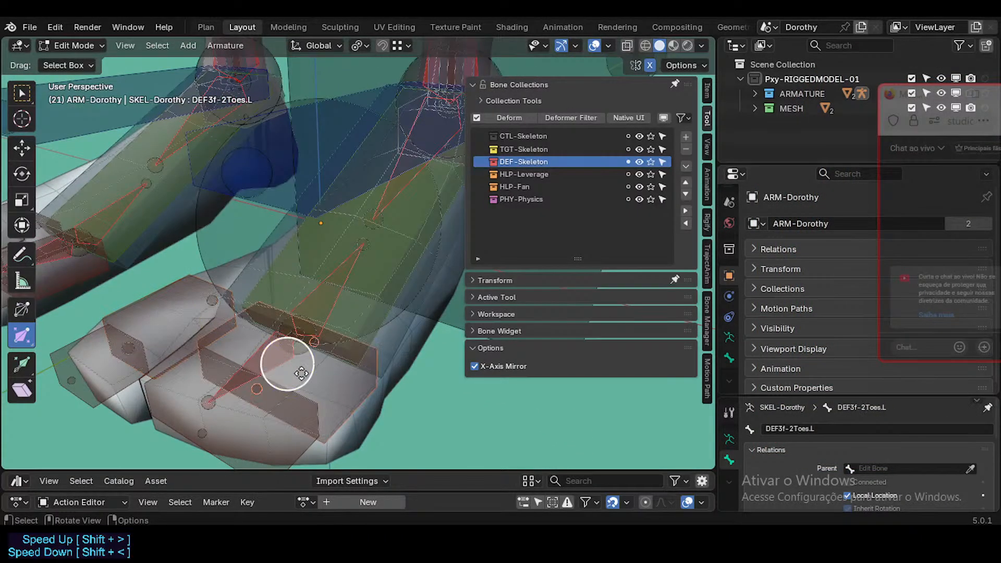
pyautogui.keyDown('shift'); pyautogui.click(172, 322); pyautogui.keyUp('shift')
pyautogui.moveTo(330, 361); pyautogui.dragTo(322, 378, button='middle')
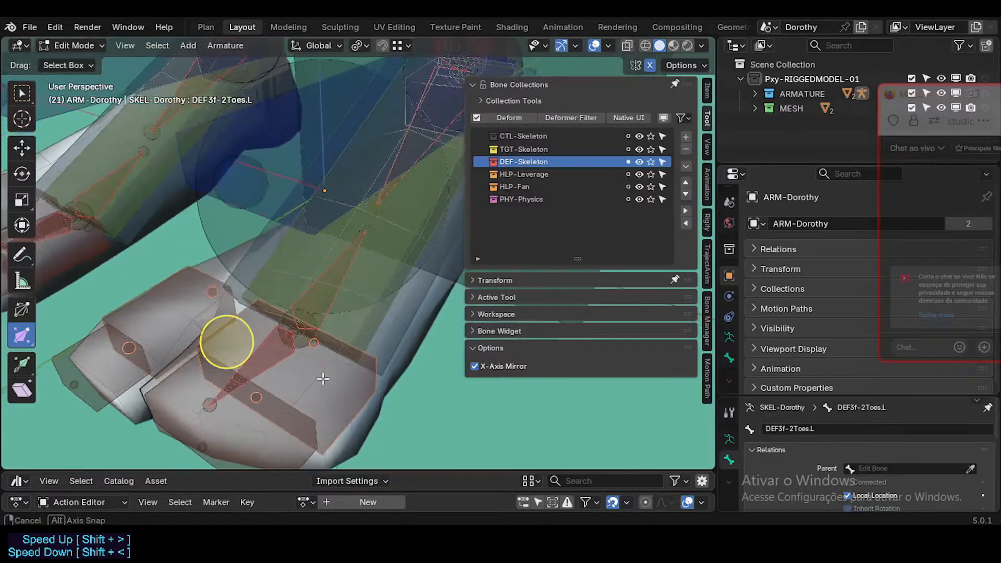
pyautogui.click(359, 305)
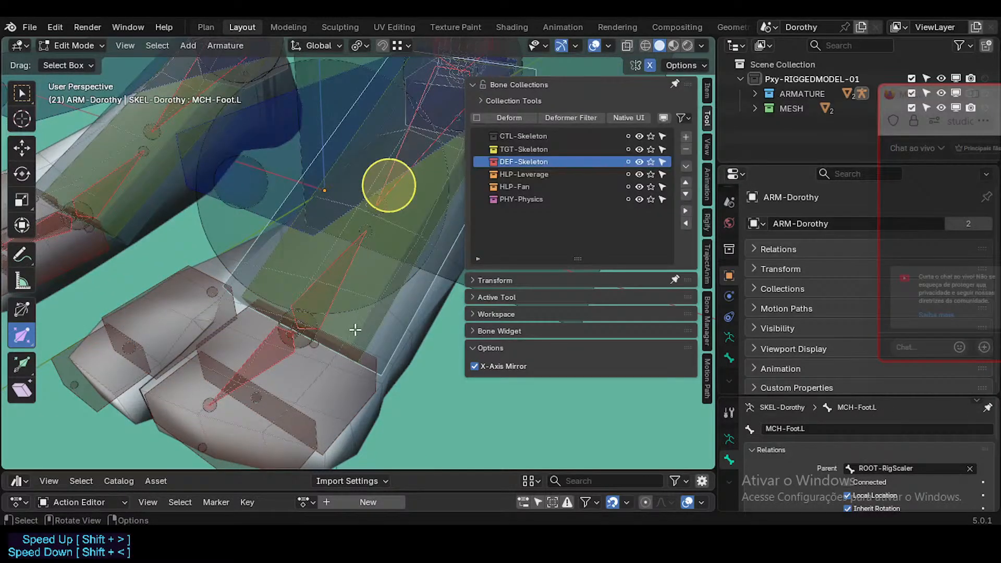
# Step: Parent the left toe bones DEF3f-1BigToe.L and DEF3f-2Toes.L to MCH-Foot.L with Keep Offset
pyautogui.click(286, 369)
pyautogui.click(175, 319)
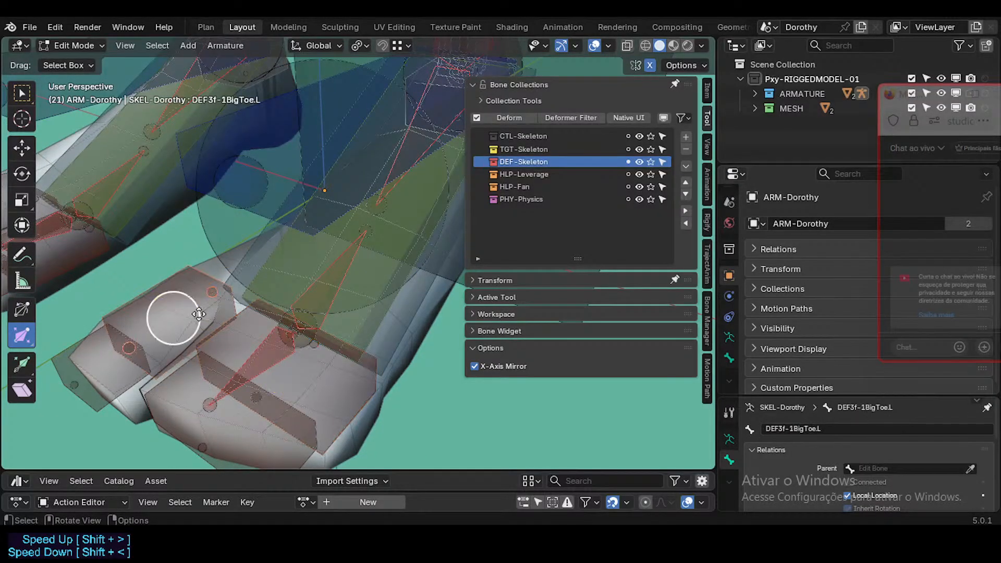
pyautogui.keyDown('shift'); pyautogui.click(227, 341); pyautogui.keyUp('shift')
pyautogui.click(289, 281)
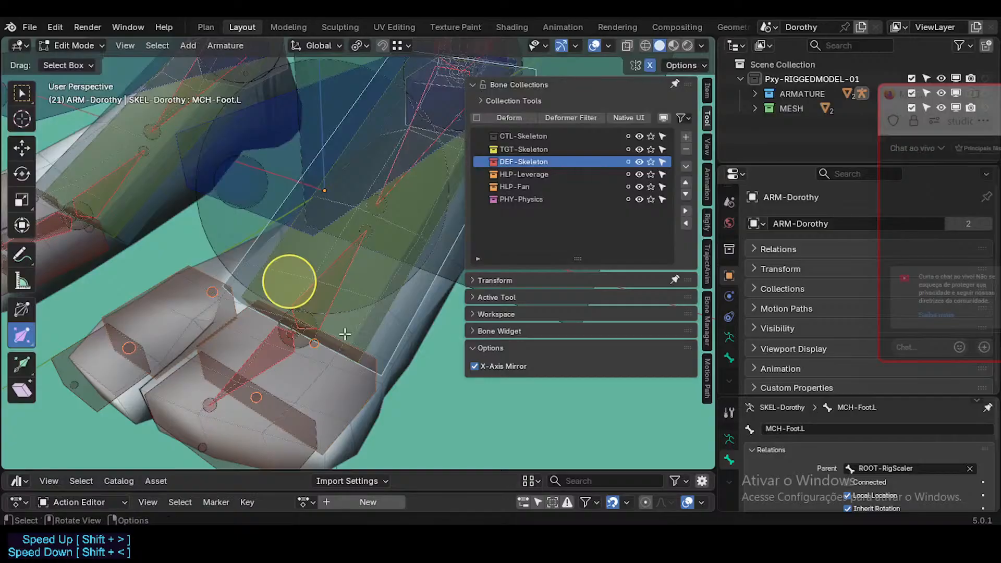
pyautogui.hotkey('ctrl', 'p')
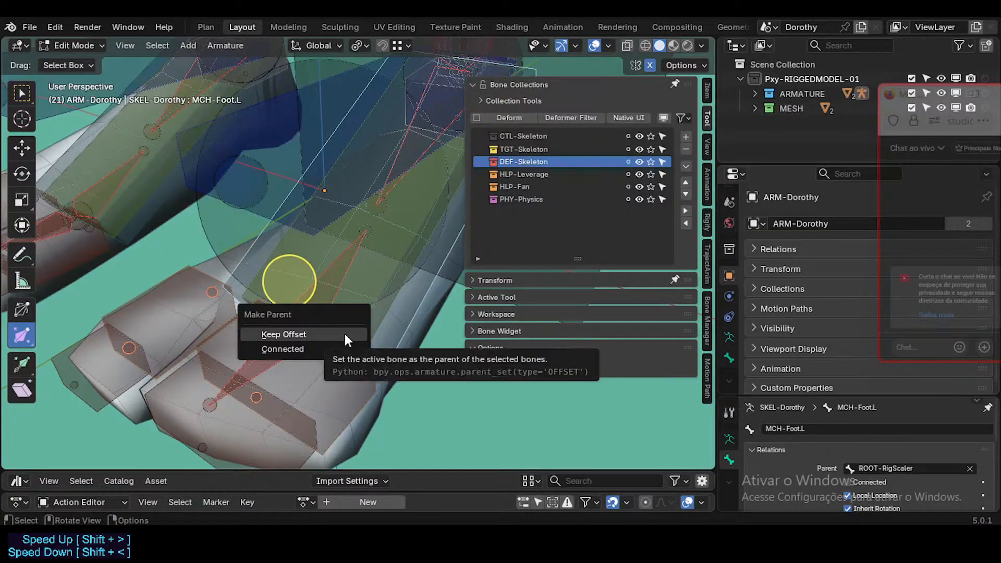
pyautogui.click(345, 334)
# Step: In Pose Mode, try moving the CTL-IKT-LeverageAnkle.L control to test the toe parenting, and cancel the move
pyautogui.hotkey('ctrl', 'Tab')
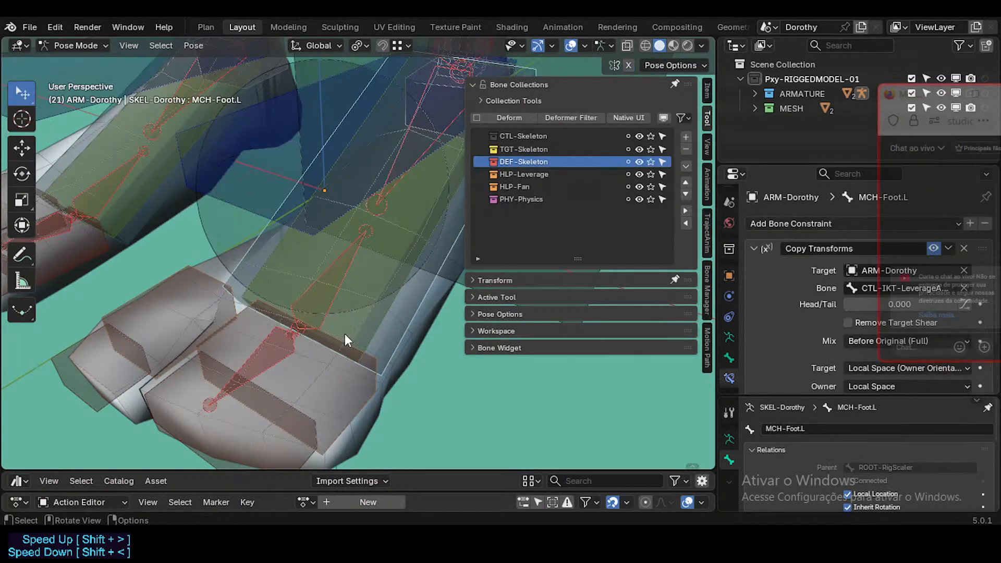
pyautogui.scroll(-4, 345, 333)
pyautogui.moveTo(356, 302); pyautogui.dragTo(253, 223, button='middle')
pyautogui.click(332, 232)
pyautogui.press('g')
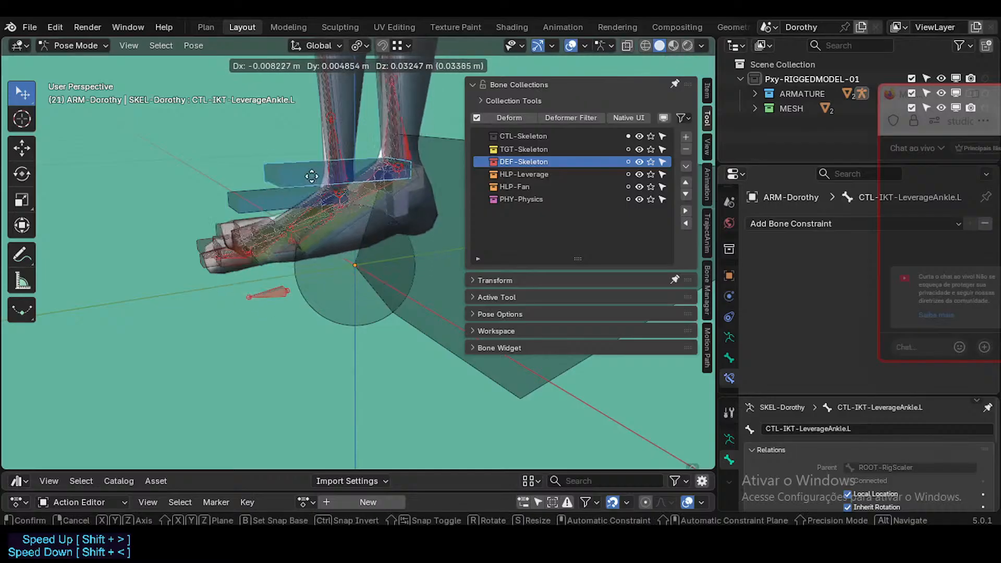
pyautogui.rightClick(346, 225)
# Step: In Edit Mode, parent the toe helper bone HLP3-FanKnucklesToes.L to MCH-Foot.L with Keep Offset
pyautogui.click(270, 302)
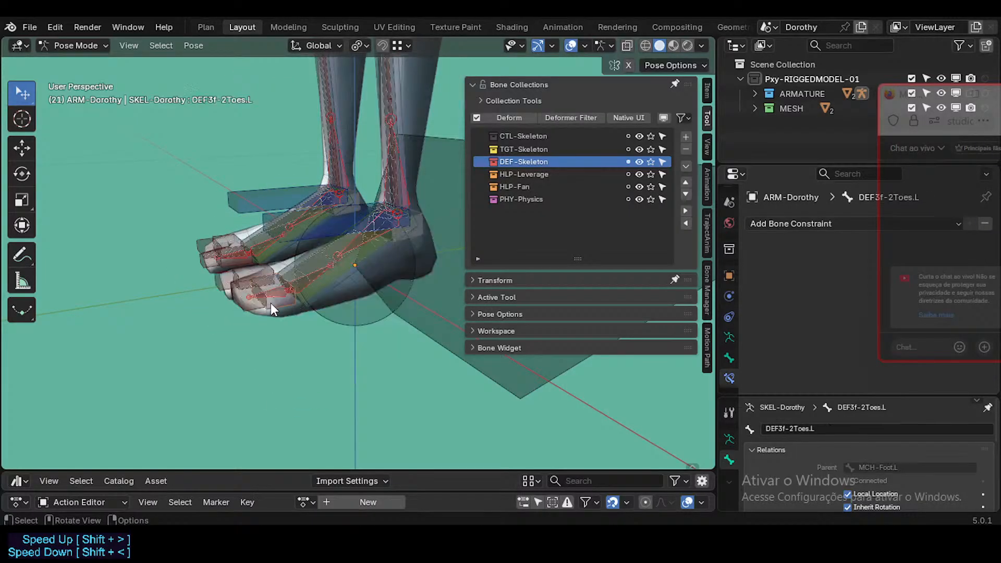
pyautogui.click(279, 296)
pyautogui.scroll(2, 280, 295)
pyautogui.moveTo(277, 296); pyautogui.dragTo(302, 372, button='middle')
pyautogui.scroll(2, 267, 293)
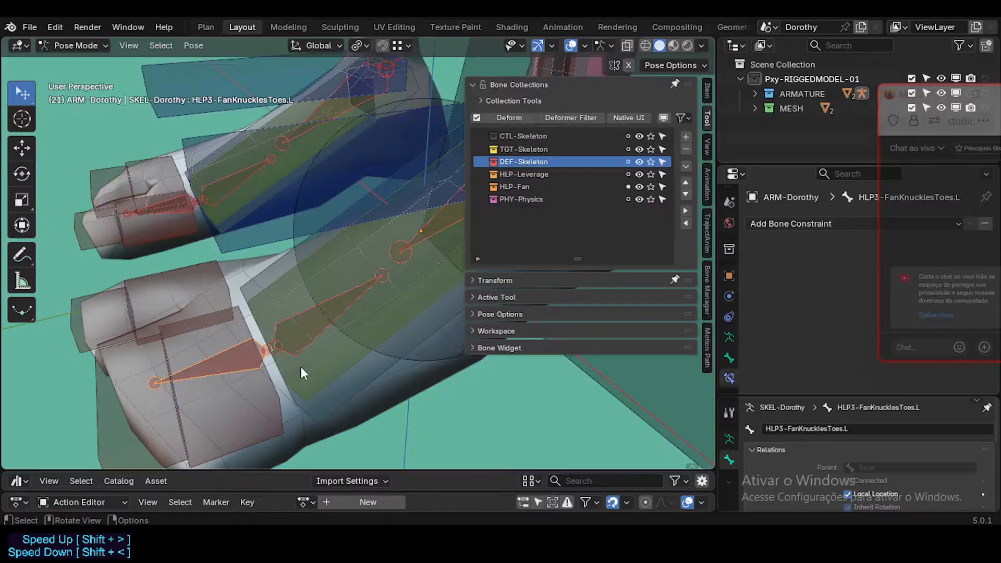
pyautogui.keyDown('shift'); pyautogui.click(333, 396); pyautogui.keyUp('shift')
pyautogui.press('Tab')
pyautogui.hotkey('ctrl', 'p')
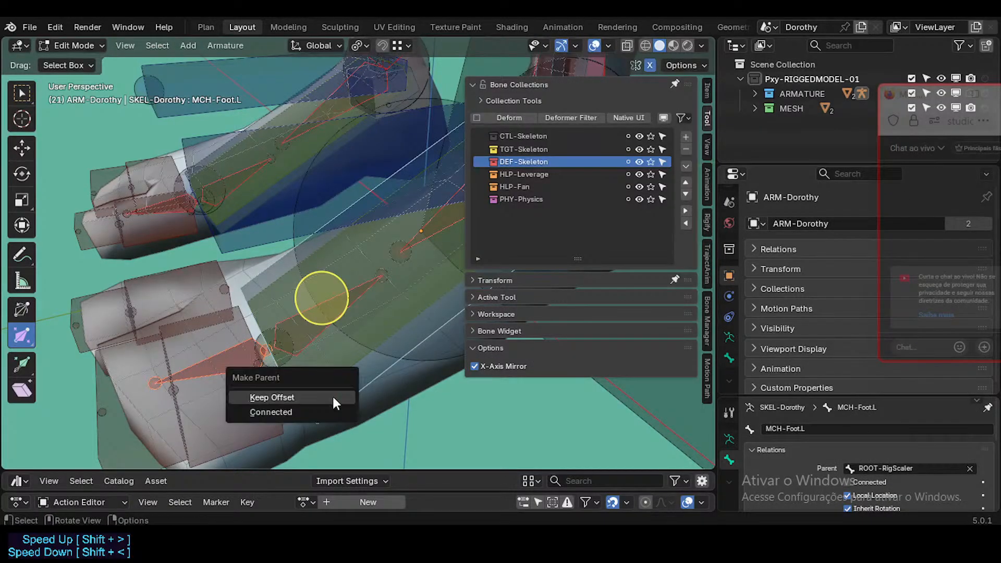
pyautogui.click(332, 396)
# Step: In Pose Mode, test the left foot by moving and rotating CTL-IKT-LeverageAnkle.L, and clear the control's location
pyautogui.press('Tab')
pyautogui.moveTo(326, 399); pyautogui.dragTo(356, 299, button='middle')
pyautogui.click(355, 298)
pyautogui.press('g')
pyautogui.click(352, 280)
pyautogui.press('r')
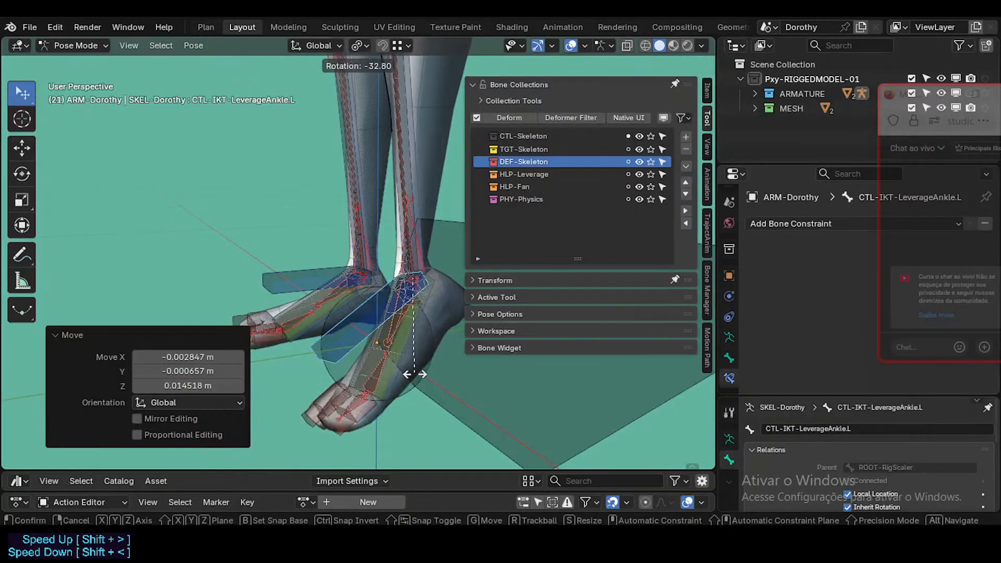
pyautogui.rightClick(383, 252)
pyautogui.press('n')
pyautogui.moveTo(382, 252); pyautogui.dragTo(336, 317, button='middle')
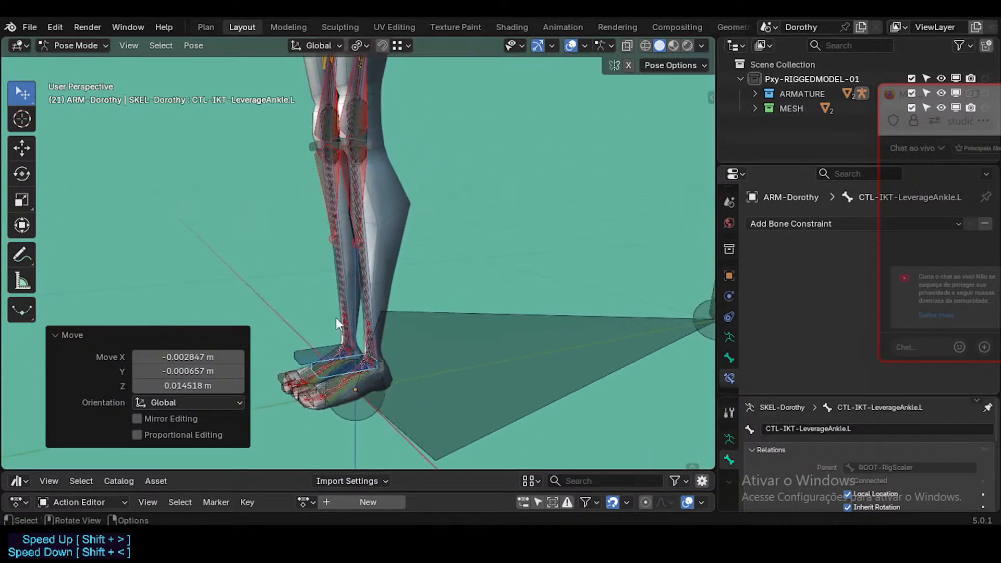
pyautogui.hotkey('alt', 'g')
# Step: Try moving the CTL-IKT-LeverageAnkle.L control to check the whole left leg, and cancel each move
pyautogui.click(328, 376)
pyautogui.click(332, 373)
pyautogui.press('g')
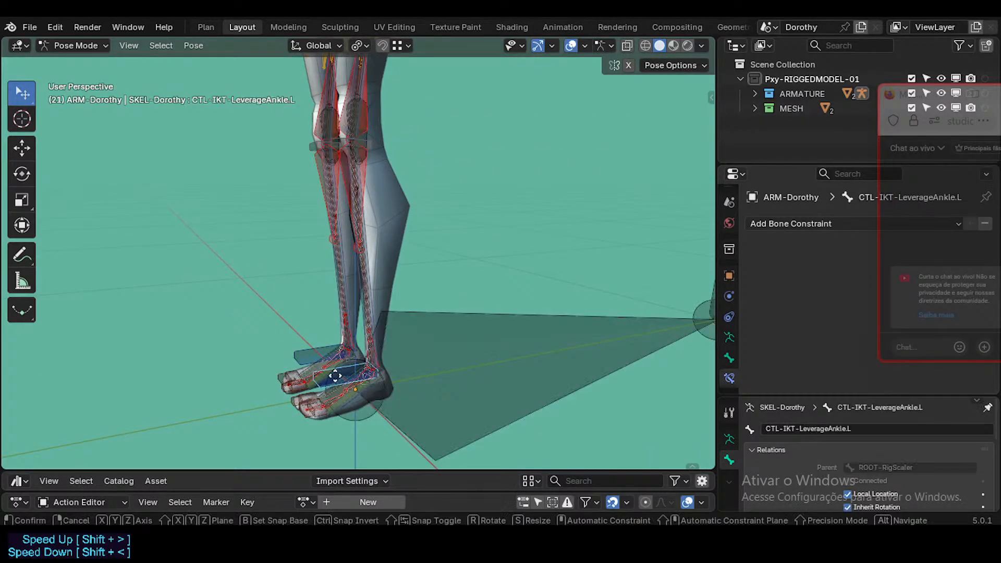
pyautogui.rightClick(403, 333)
pyautogui.scroll(-2, 403, 334)
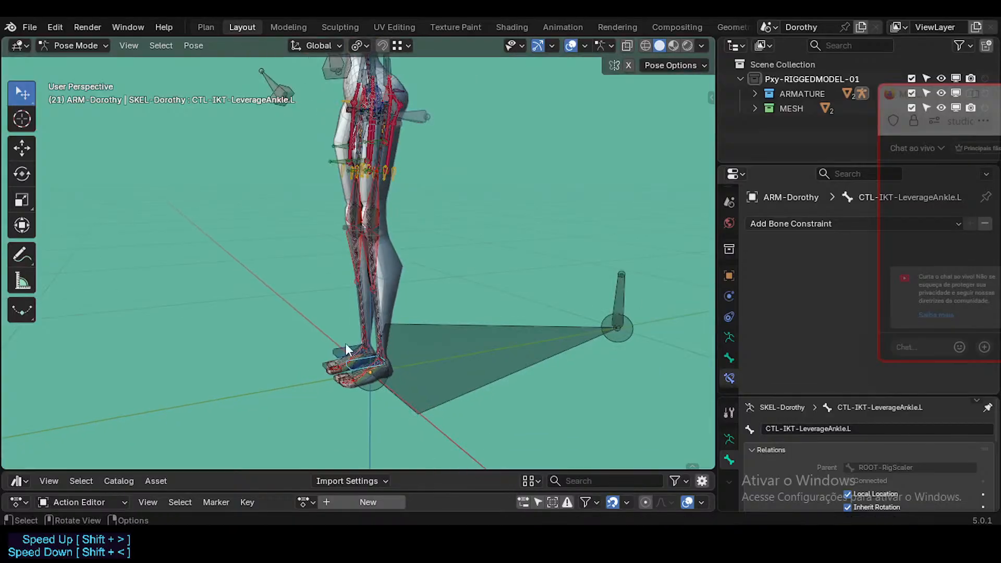
pyautogui.press('g')
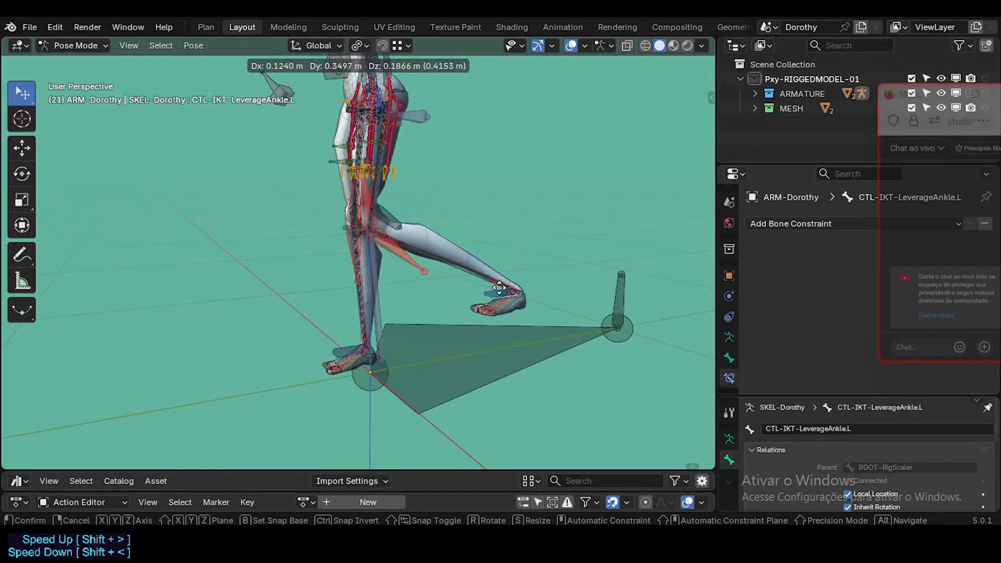
pyautogui.rightClick(442, 298)
# Step: Isolate the CTL-Skeleton bone collection and try moving the CTL-Shin.L bone, cancelling the move
pyautogui.click(383, 295)
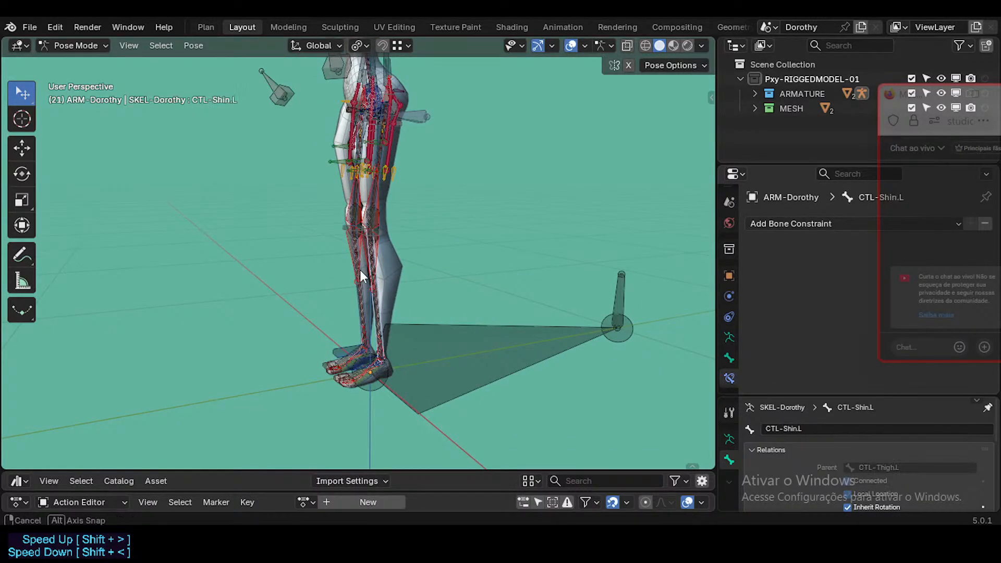
pyautogui.moveTo(361, 272); pyautogui.dragTo(448, 261, button='middle')
pyautogui.press('n')
pyautogui.click(639, 136)
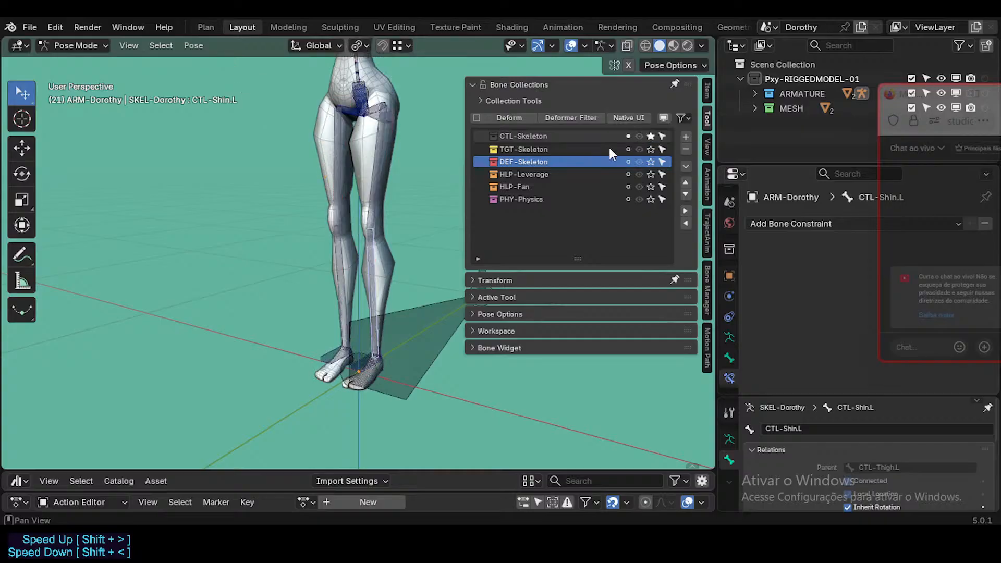
pyautogui.press('n')
pyautogui.press('g')
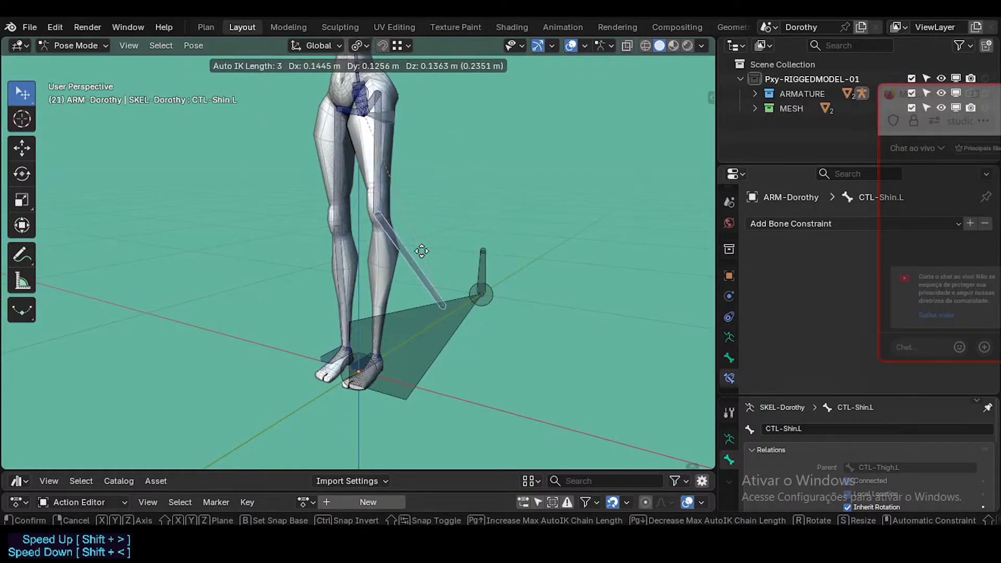
pyautogui.rightClick(402, 326)
# Step: In Edit Mode, parent the CTL-IKT-LeverageAnkle.L control to CTL-Shin.L with Keep Offset
pyautogui.moveTo(405, 339); pyautogui.dragTo(280, 334, button='middle')
pyautogui.scroll(3, 280, 334)
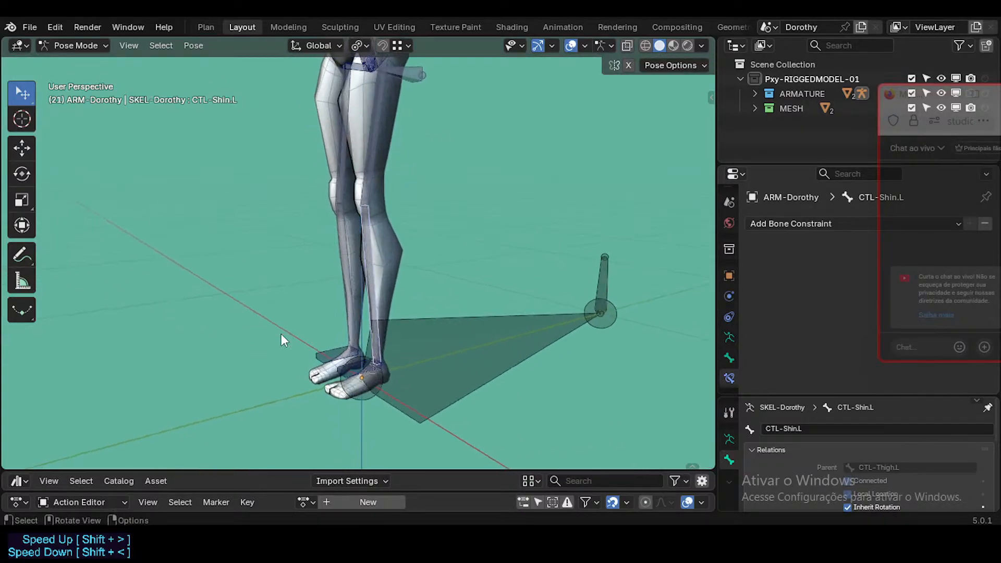
pyautogui.click(398, 368)
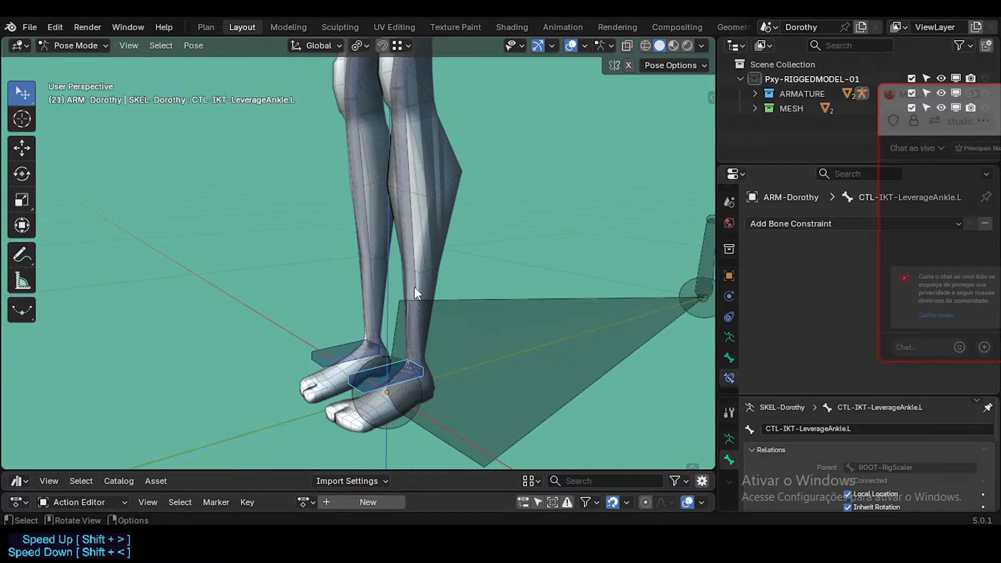
pyautogui.click(370, 380)
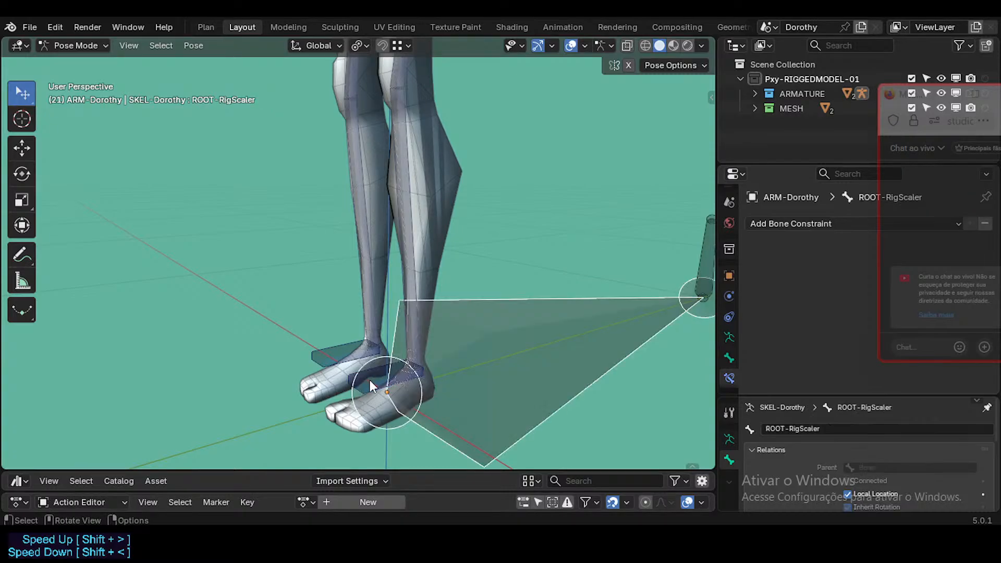
pyautogui.click(370, 380)
pyautogui.moveTo(379, 380); pyautogui.dragTo(394, 362, button='middle')
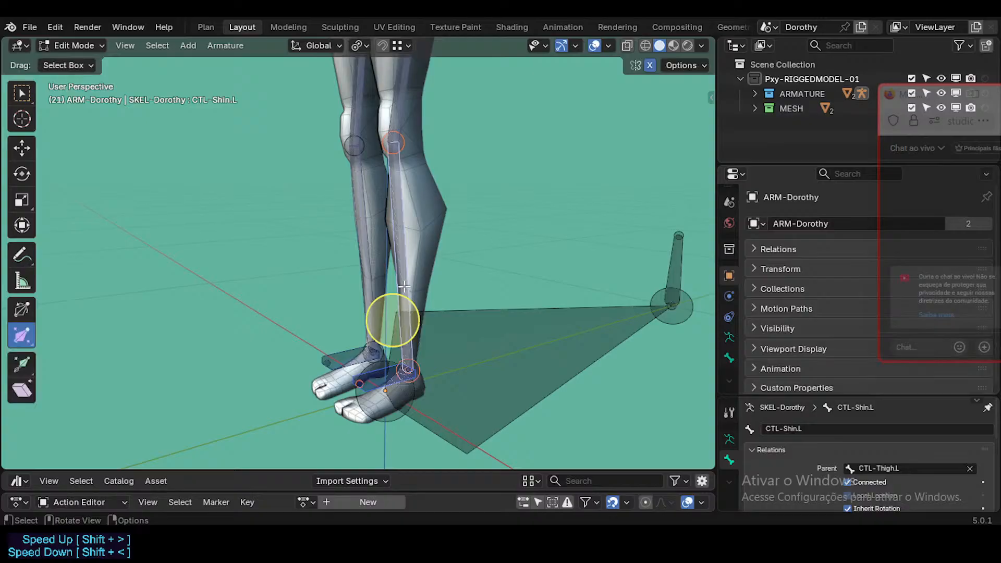
pyautogui.hotkey('ctrl', 'p')
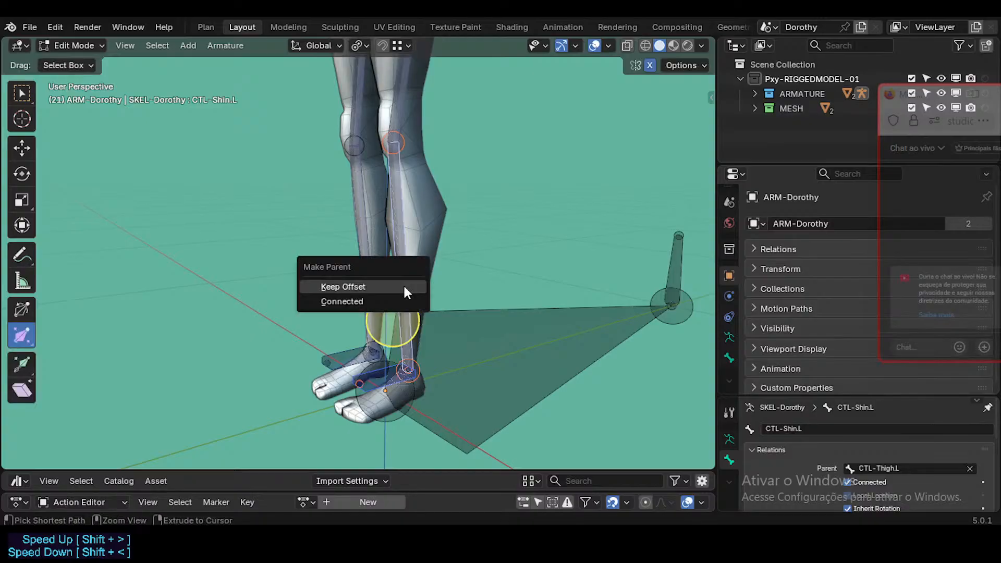
pyautogui.click(404, 288)
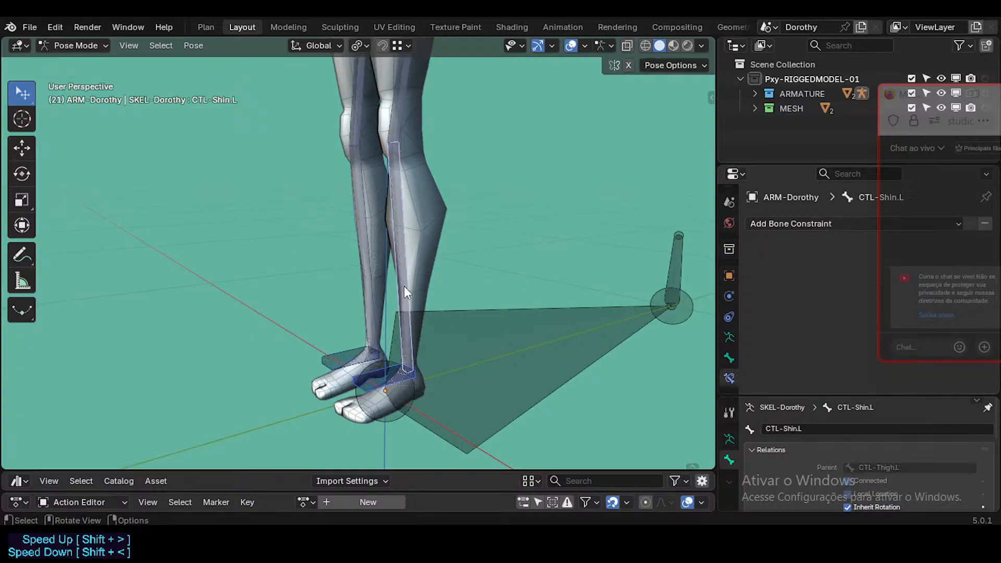
# Step: Move CTL-Shin.L in Pose Mode to test the new parenting, and clear the rotation of all bones
pyautogui.press('g')
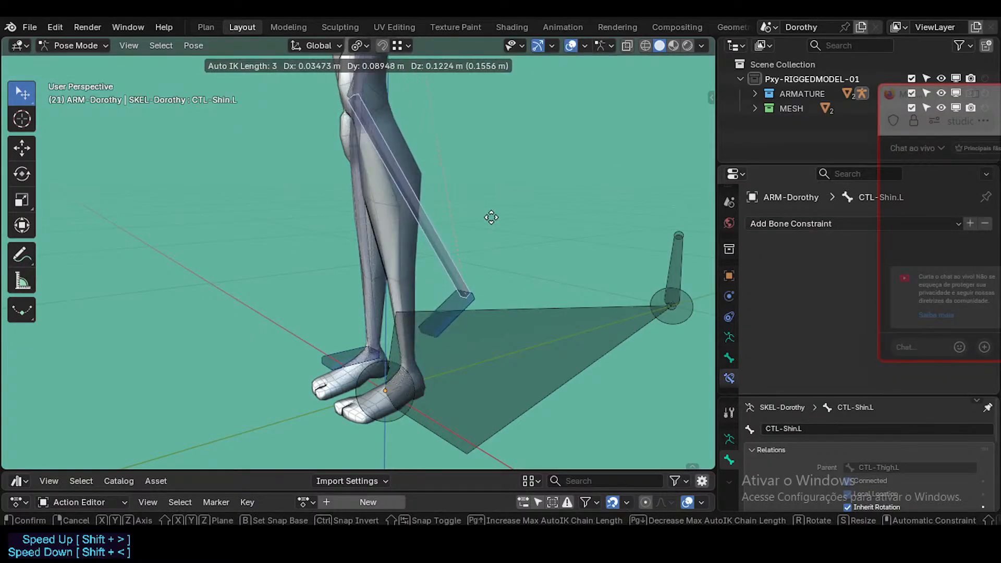
pyautogui.click(454, 242)
pyautogui.moveTo(455, 242); pyautogui.dragTo(421, 294, button='middle')
pyautogui.press('g')
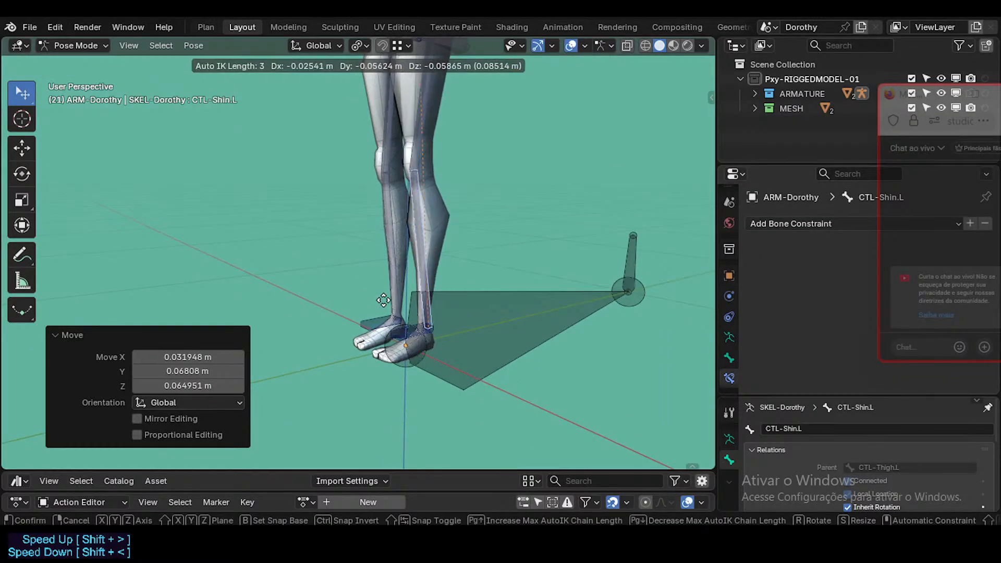
pyautogui.click(404, 305)
pyautogui.press('a')
pyautogui.hotkey('alt', 'r')
# Step: Try moving the parented CTL-IKT-LeverageAnkle.L control several times and cancel each move
pyautogui.scroll(2, 421, 334)
pyautogui.click(382, 343)
pyautogui.press('g')
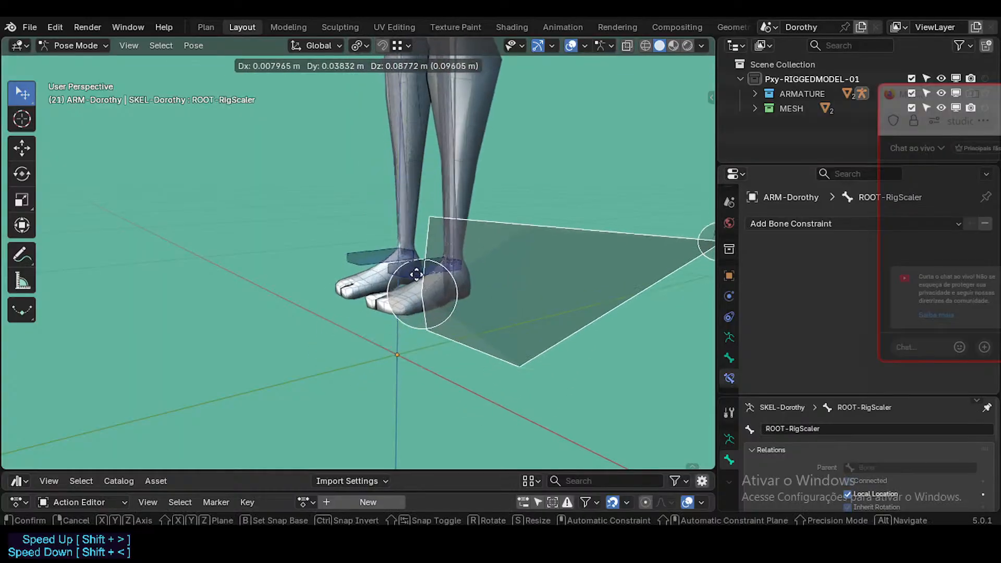
pyautogui.rightClick(362, 343)
pyautogui.click(383, 340)
pyautogui.press('g')
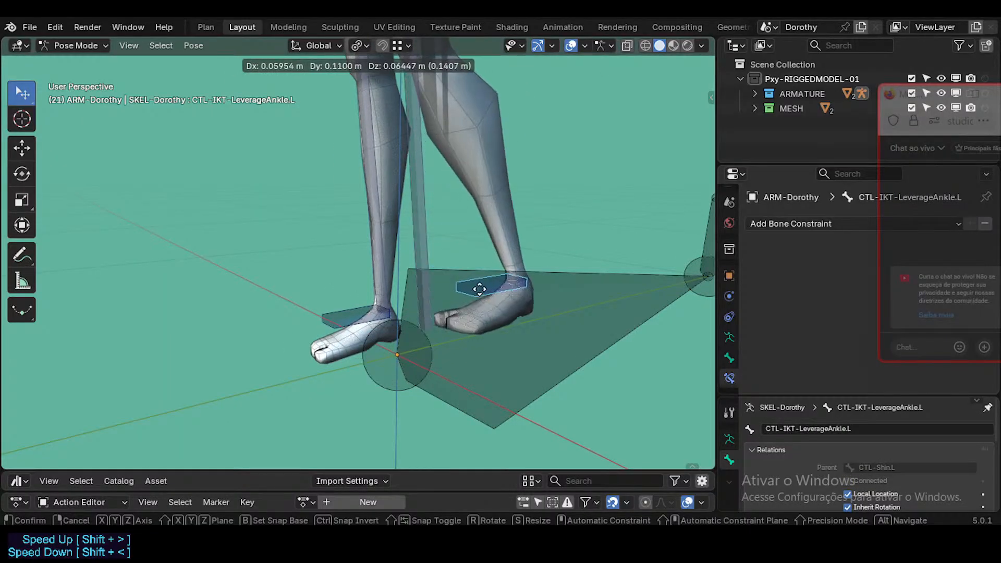
pyautogui.rightClick(412, 277)
pyautogui.keyDown('shift'); pyautogui.moveTo(418, 282); pyautogui.dragTo(387, 342, button='middle'); pyautogui.keyUp('shift')
pyautogui.press('g')
pyautogui.rightClick(402, 299)
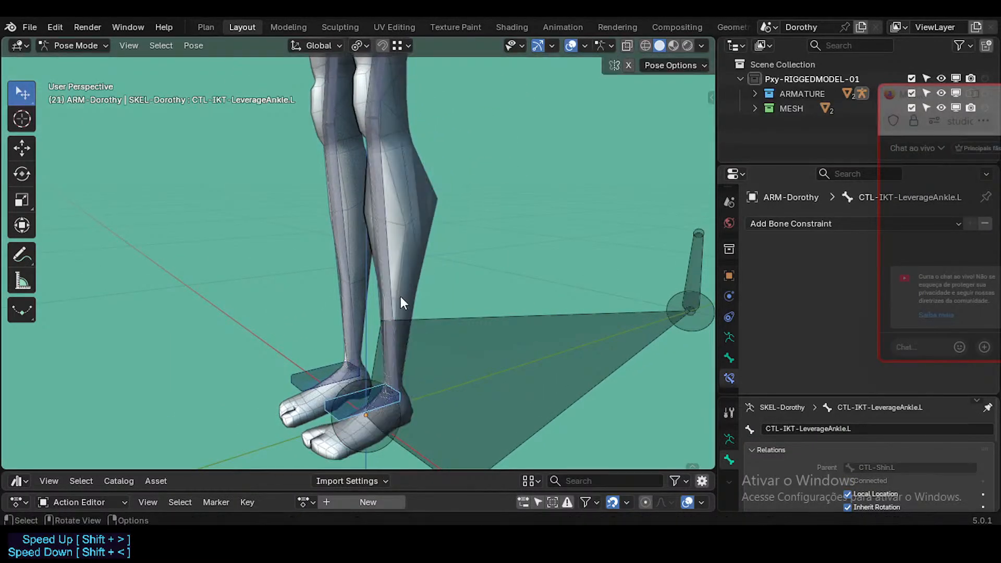
pyautogui.press('g')
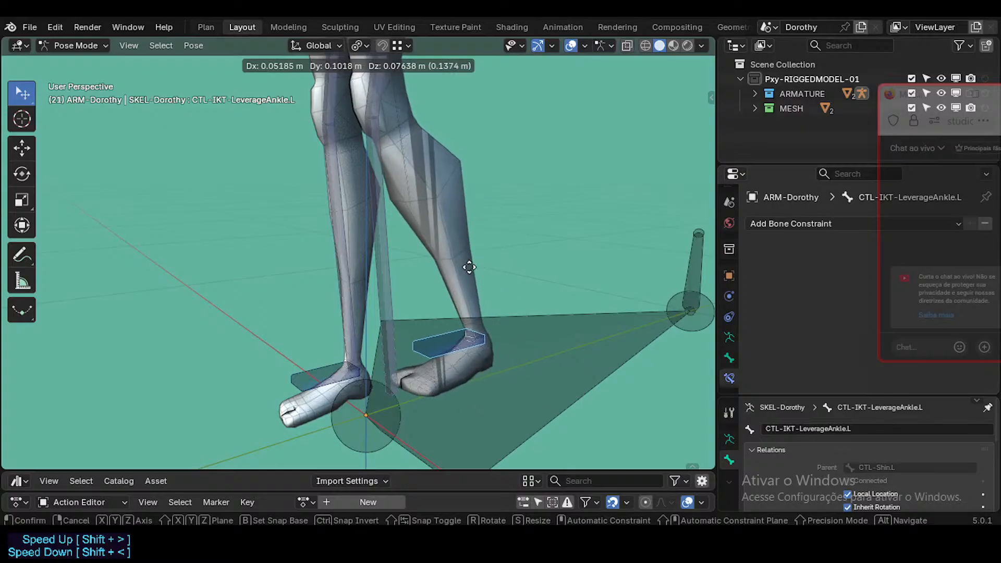
pyautogui.rightClick(448, 286)
# Step: Test moving CTL-Shin.L with its ankle control attached, clear all bone rotations, and select CTL-Shin.L again
pyautogui.click(398, 298)
pyautogui.press('g')
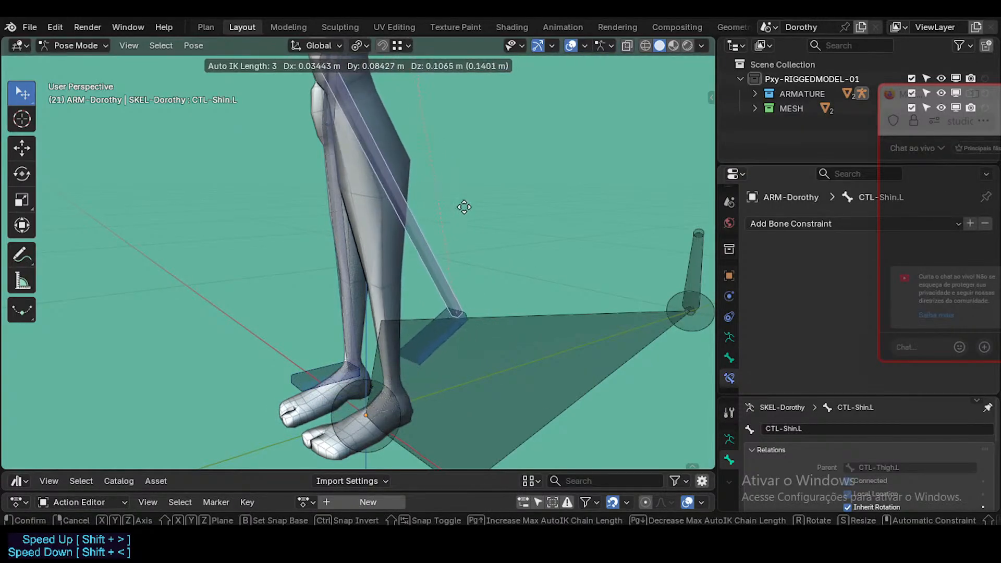
pyautogui.click(500, 223)
pyautogui.press('a')
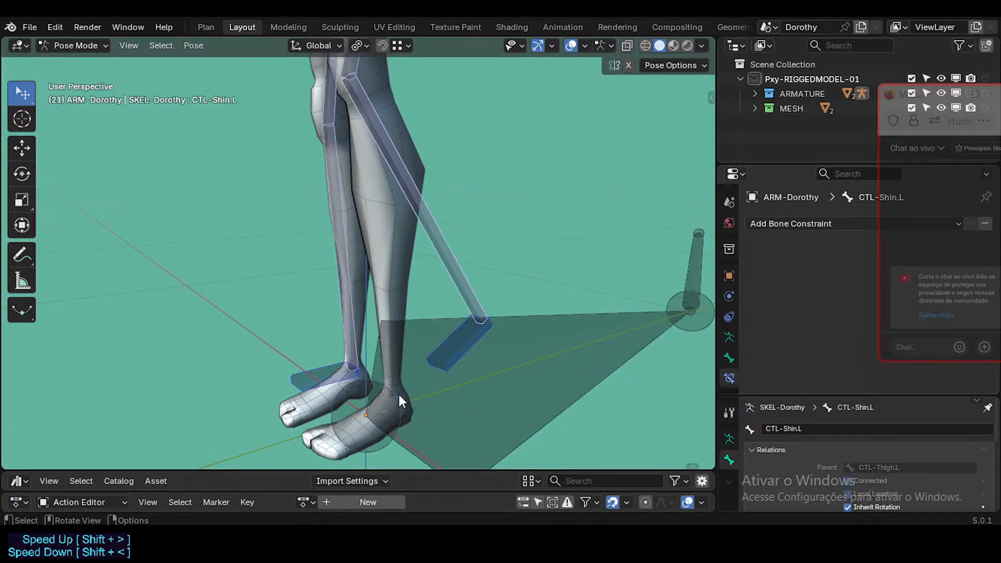
pyautogui.hotkey('alt', 'r')
pyautogui.click(345, 404)
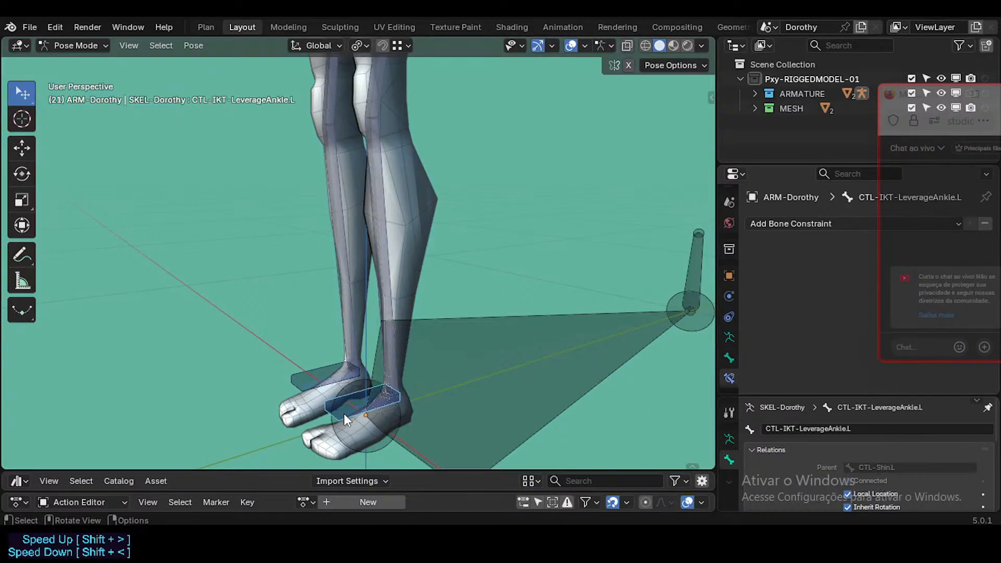
pyautogui.click(389, 299)
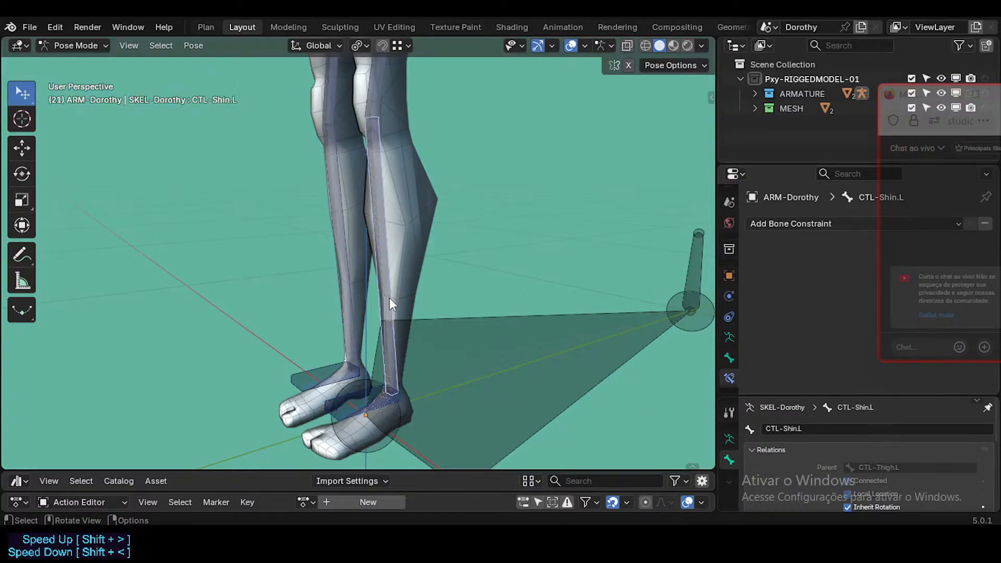
# Step: Try moving CTL-Shin.L and its child control CTL-IKT-LeverageAnkle.L in turn, cancelling every move
pyautogui.press('g')
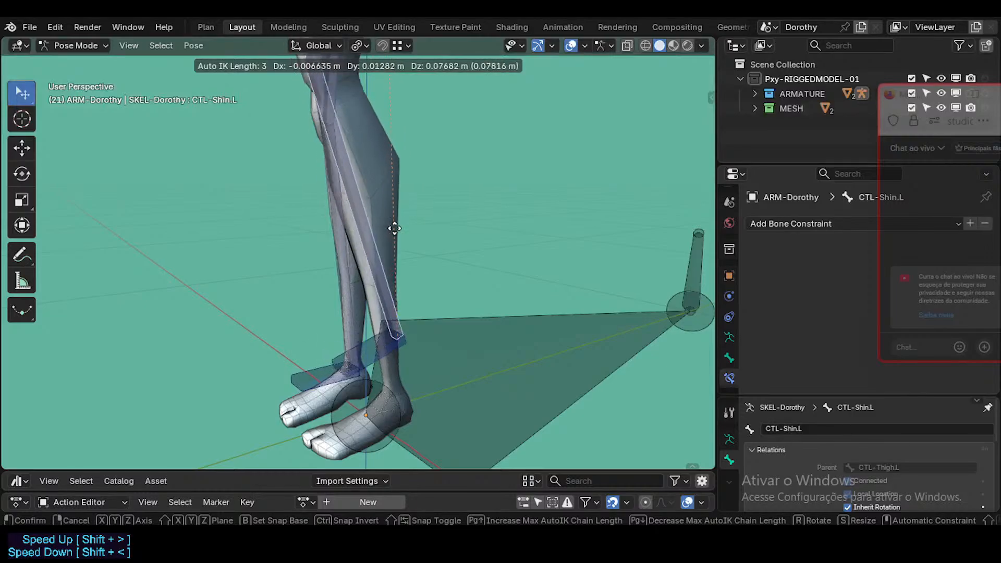
pyautogui.rightClick(392, 224)
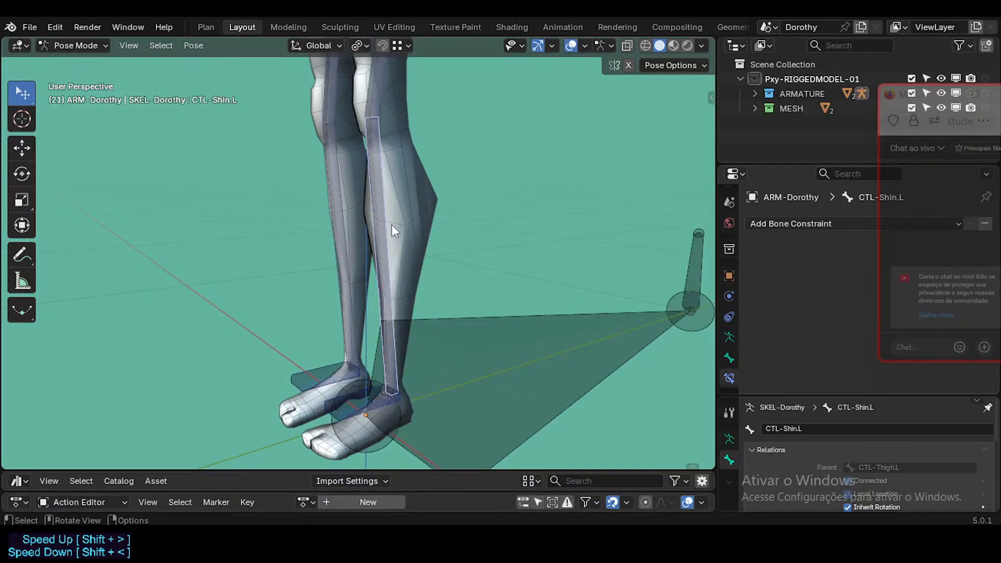
pyautogui.click(334, 403)
pyautogui.press('g')
pyautogui.rightClick(371, 301)
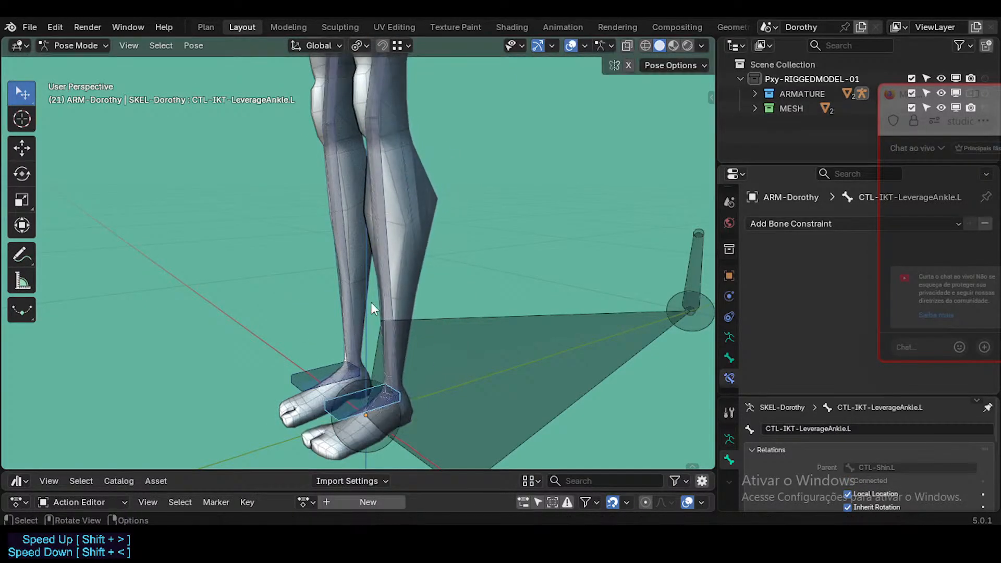
pyautogui.click(385, 295)
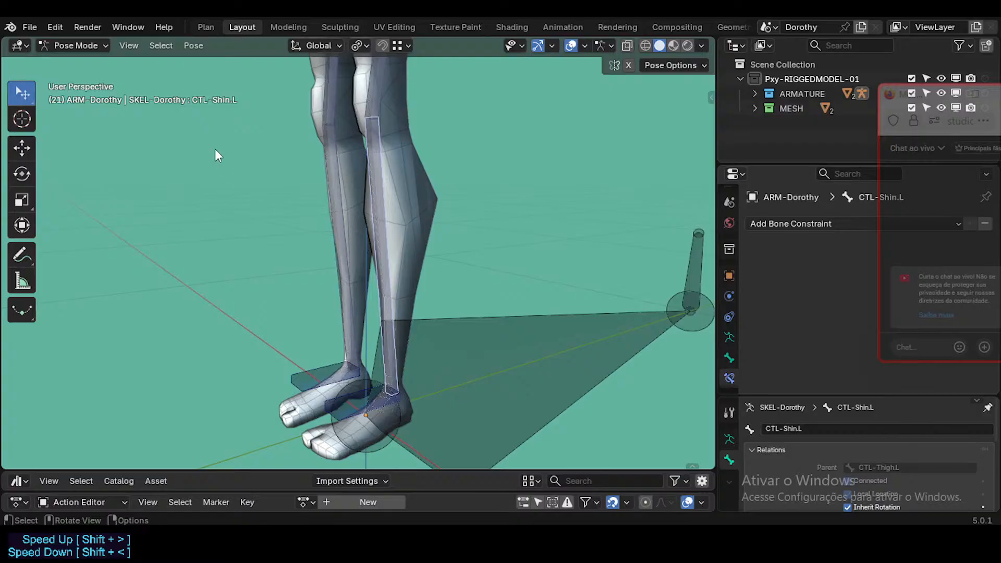
pyautogui.click(345, 406)
pyautogui.press('g')
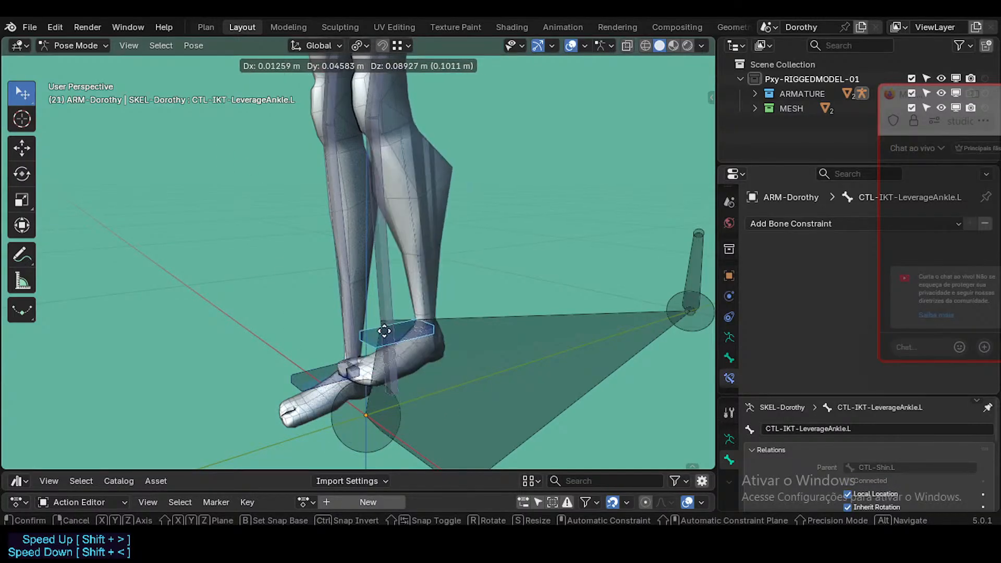
pyautogui.rightClick(387, 371)
# Step: Look over the leg bones in Edit Mode, return to Pose Mode and save the file
pyautogui.press('Tab')
pyautogui.moveTo(365, 398); pyautogui.dragTo(444, 397, button='middle')
pyautogui.scroll(-5, 446, 383)
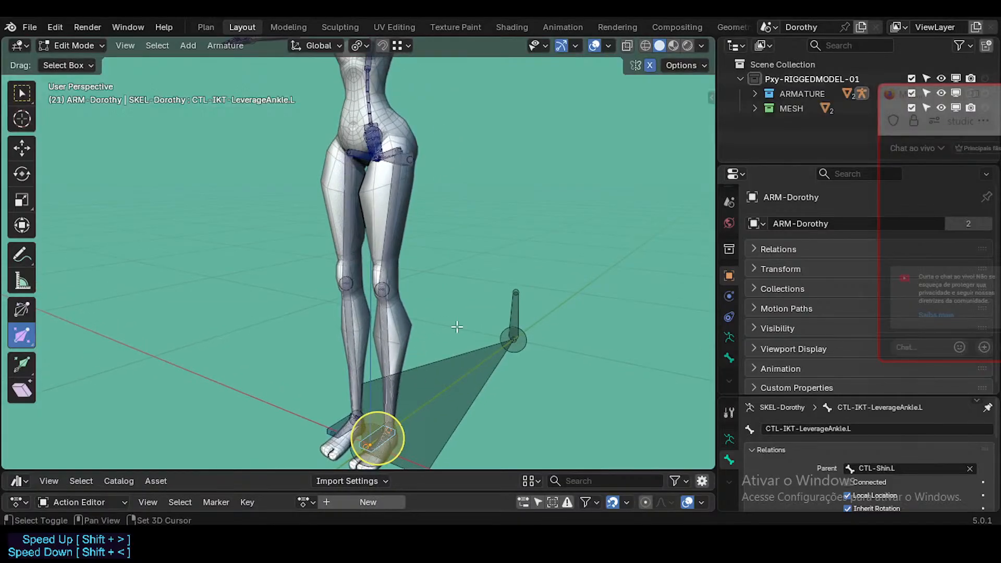
pyautogui.scroll(-3, 433, 255)
pyautogui.press('Tab')
pyautogui.scroll(-3, 396, 277)
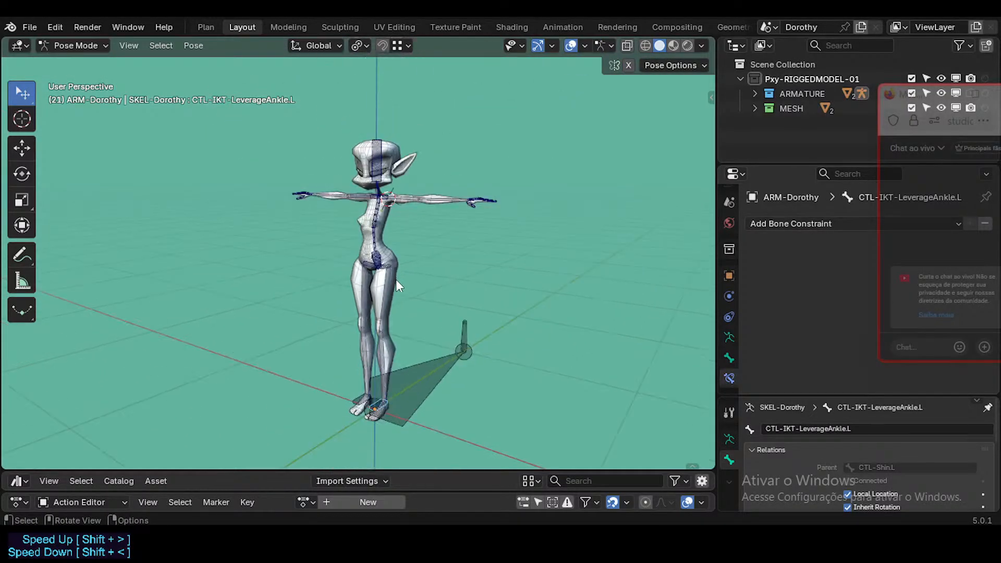
pyautogui.hotkey('ctrl', 's')
# Step: Select CTL-Hip.L in Pose Mode, try moving it and cancel the move
pyautogui.scroll(3, 408, 276)
pyautogui.keyDown('shift'); pyautogui.moveTo(377, 182); pyautogui.dragTo(360, 299, button='middle'); pyautogui.keyUp('shift')
pyautogui.scroll(-3, 359, 299)
pyautogui.keyDown('shift'); pyautogui.moveTo(412, 254); pyautogui.dragTo(415, 99, button='middle'); pyautogui.keyUp('shift')
pyautogui.scroll(1, 389, 249)
pyautogui.scroll(2, 392, 255)
pyautogui.click(385, 328)
pyautogui.press('g')
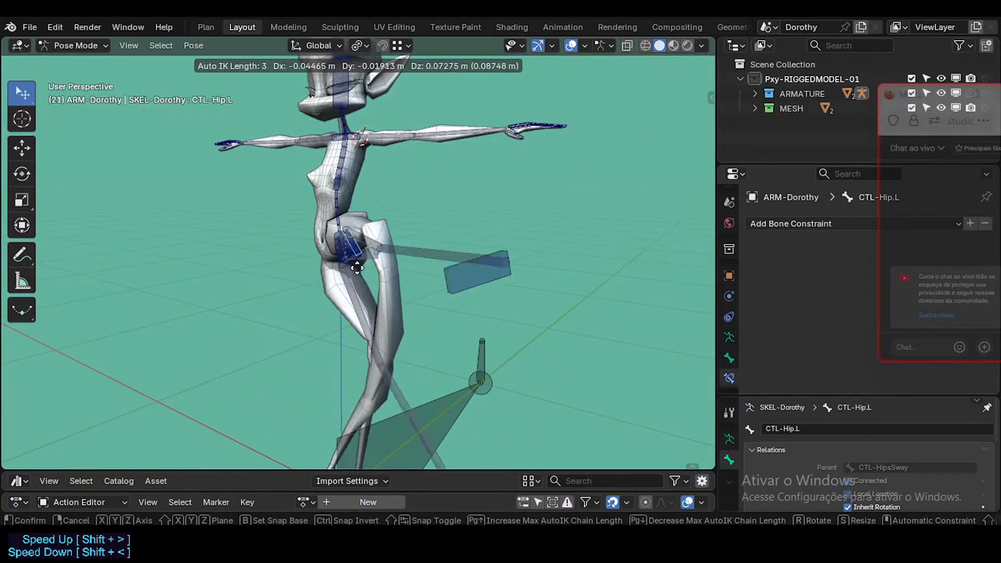
pyautogui.press('Escape')
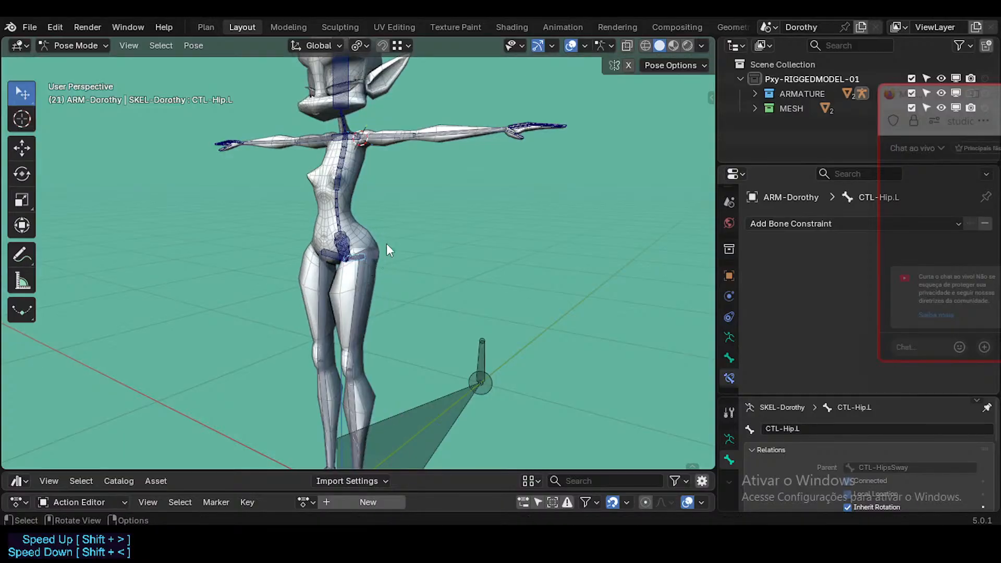
# Step: Select CTL-ForeArm.L, test how the arm bends by moving it twice, and cancel both moves
pyautogui.moveTo(444, 133); pyautogui.dragTo(484, 249, button='middle')
pyautogui.scroll(3, 484, 249)
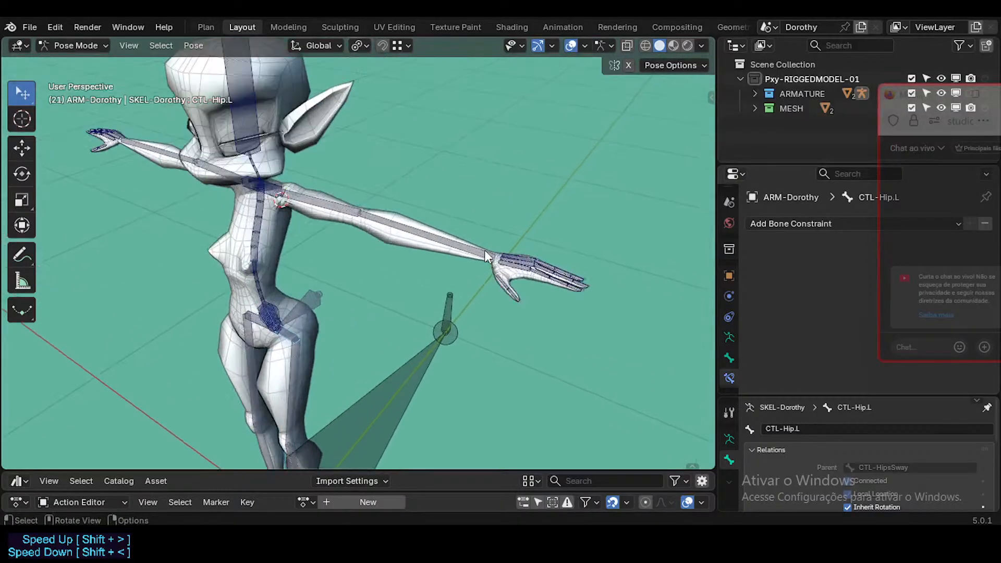
pyautogui.scroll(2, 474, 262)
pyautogui.click(462, 261)
pyautogui.scroll(-2, 462, 261)
pyautogui.press('g')
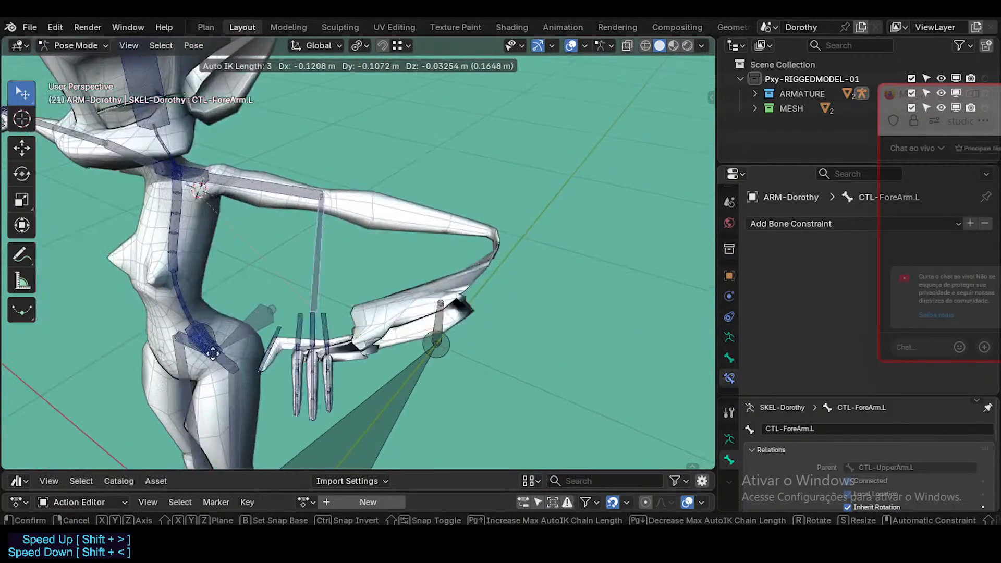
pyautogui.press('Escape')
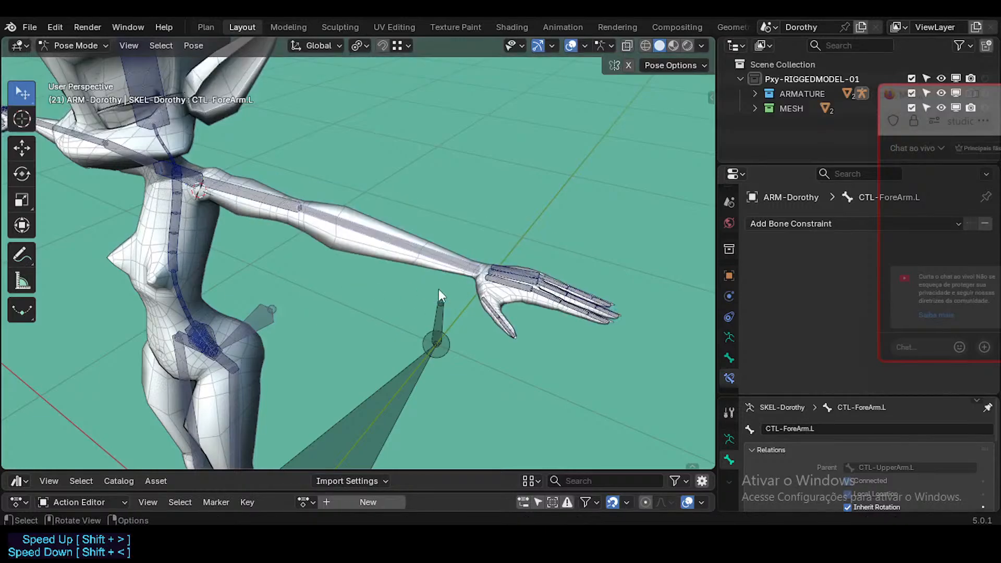
pyautogui.moveTo(439, 288); pyautogui.dragTo(470, 284, button='middle')
pyautogui.press('g')
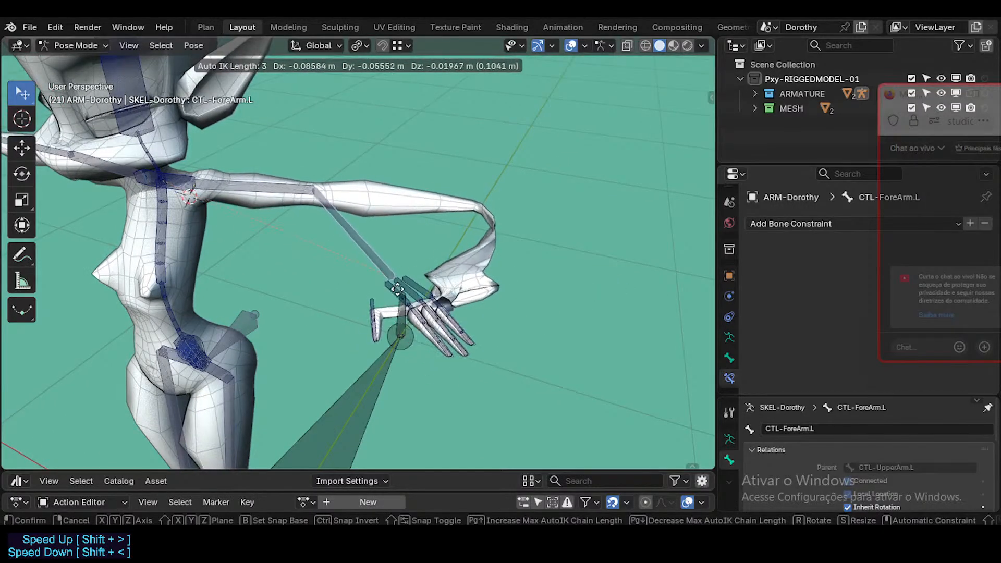
pyautogui.press('Escape')
# Step: Save the Dorothy-BaseTemplate.blend file
pyautogui.moveTo(311, 278); pyautogui.dragTo(333, 264, button='middle')
pyautogui.hotkey('ctrl', 's')
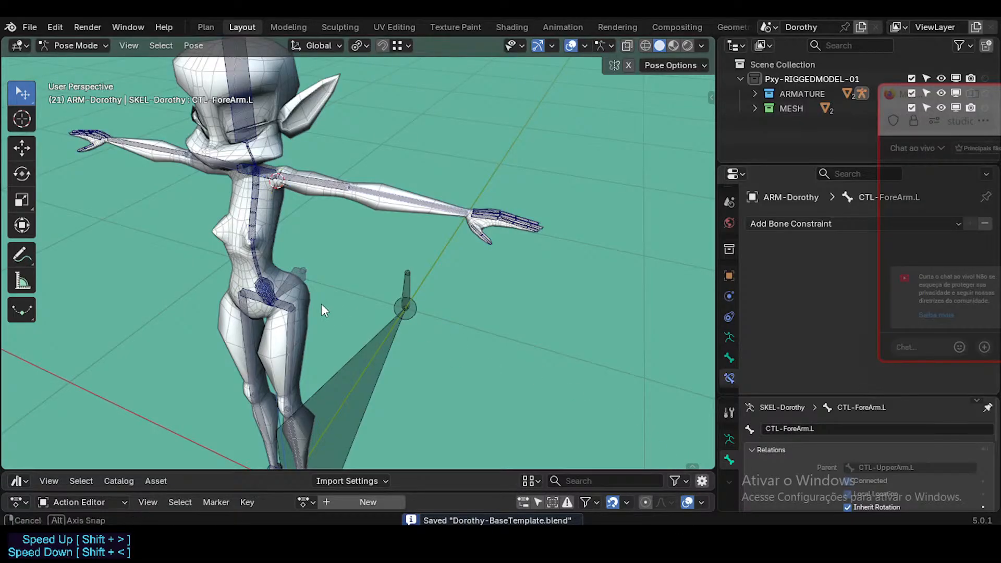
pyautogui.moveTo(321, 304); pyautogui.dragTo(316, 294, button='middle')
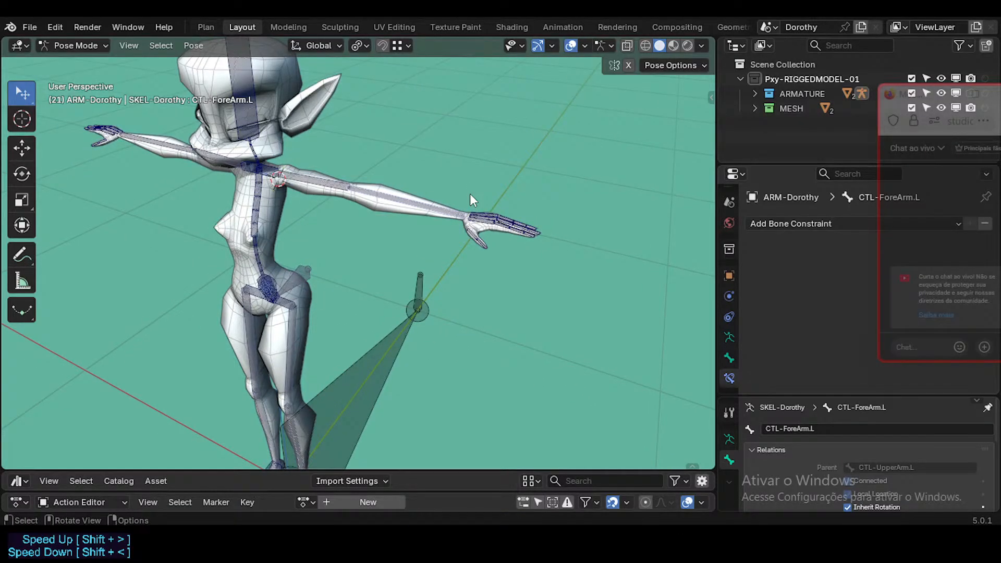
# Step: Show the armature's bone collections, make HLP-Leverage the active collection and enlarge the collection list
pyautogui.press('n')
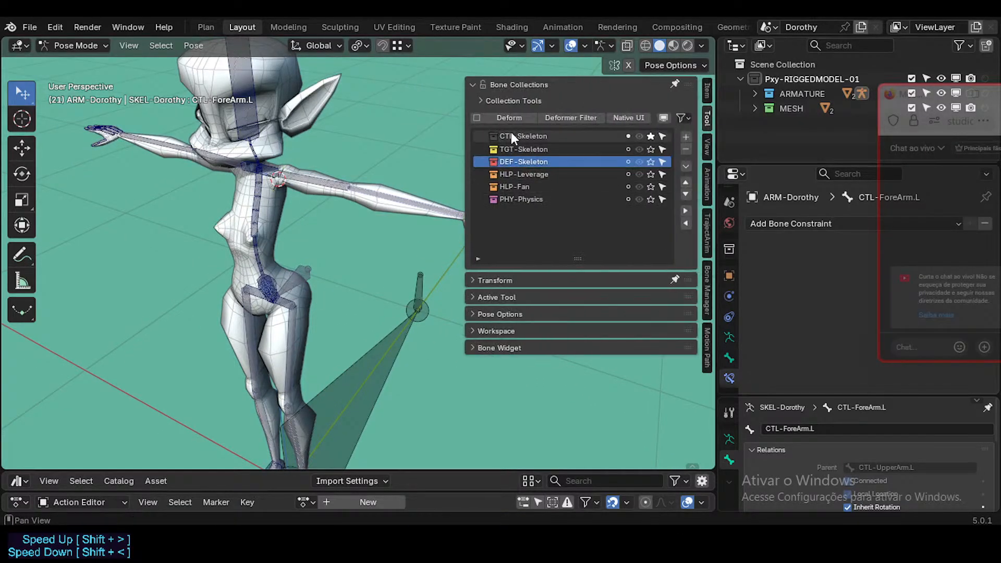
pyautogui.click(536, 199)
pyautogui.click(535, 186)
pyautogui.click(536, 174)
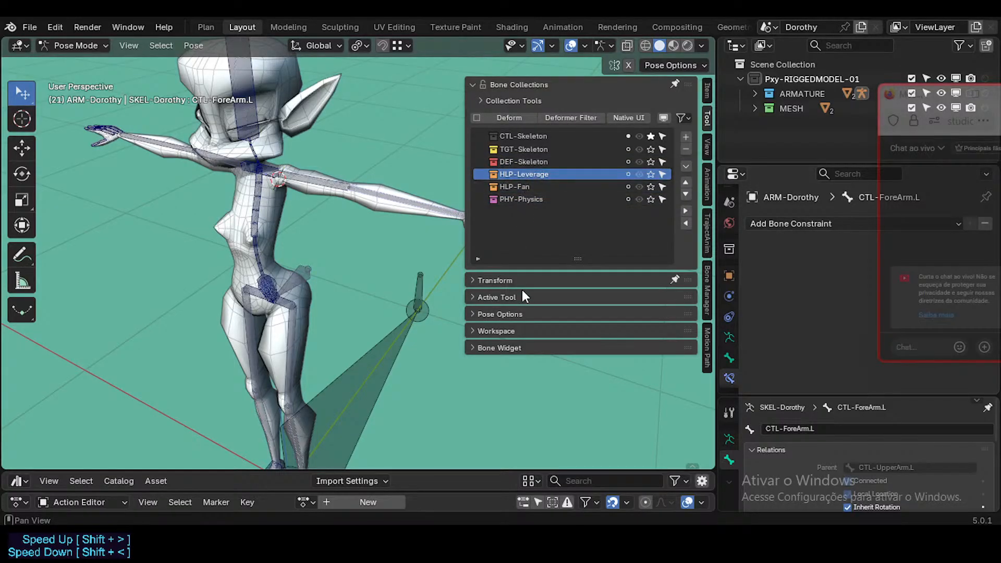
pyautogui.moveTo(586, 259); pyautogui.dragTo(583, 333)
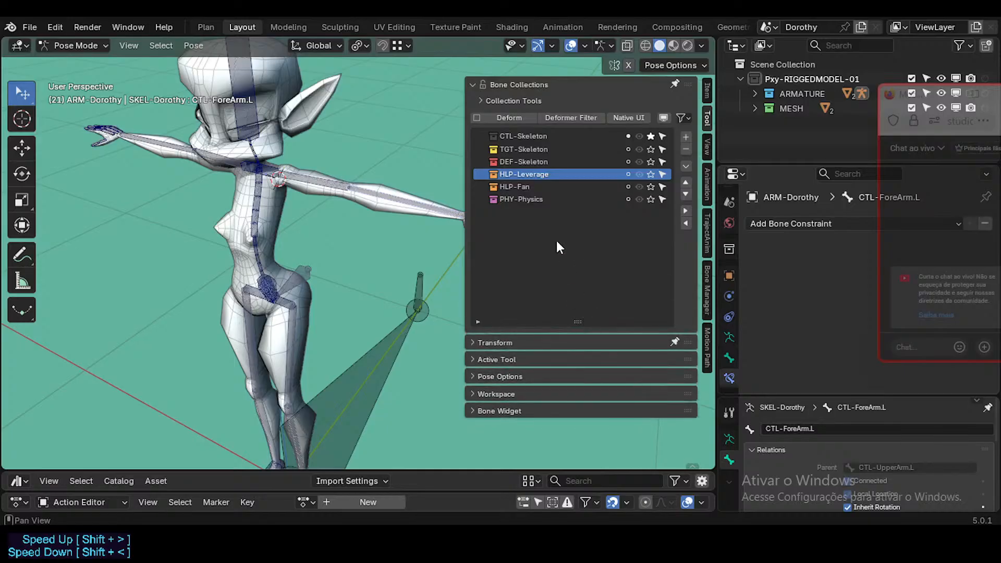
# Step: Compare the bones in HLP-Fan and HLP-Leverage by switching Solo on and off for each collection
pyautogui.click(529, 185)
pyautogui.click(652, 186)
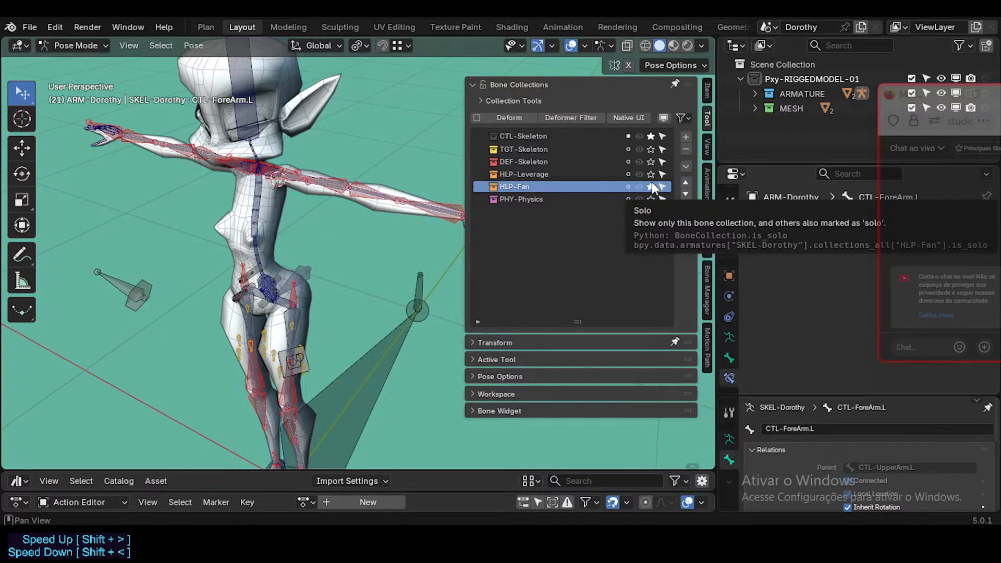
pyautogui.click(651, 186)
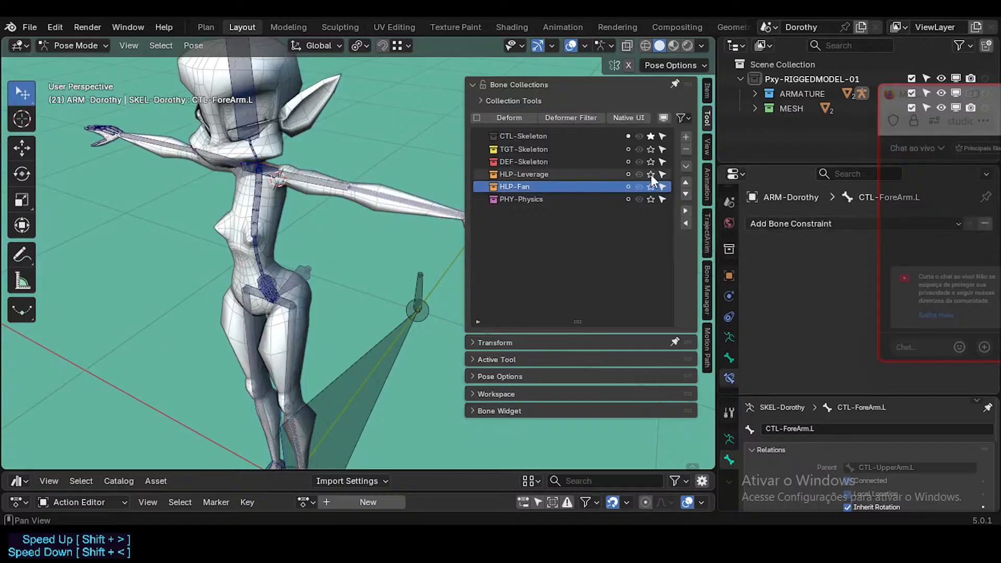
pyautogui.click(650, 174)
pyautogui.click(650, 174)
pyautogui.click(650, 185)
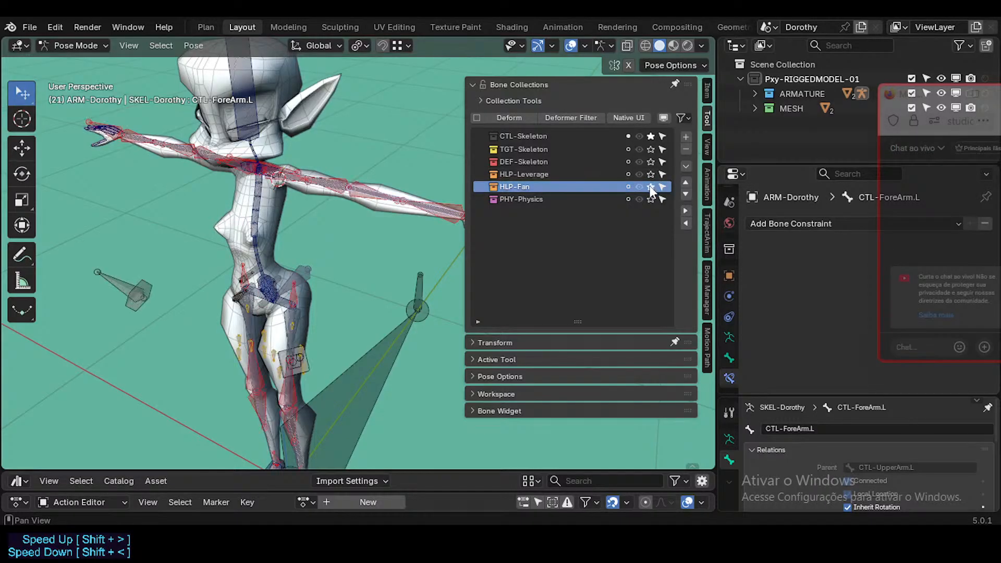
pyautogui.click(650, 185)
pyautogui.click(651, 174)
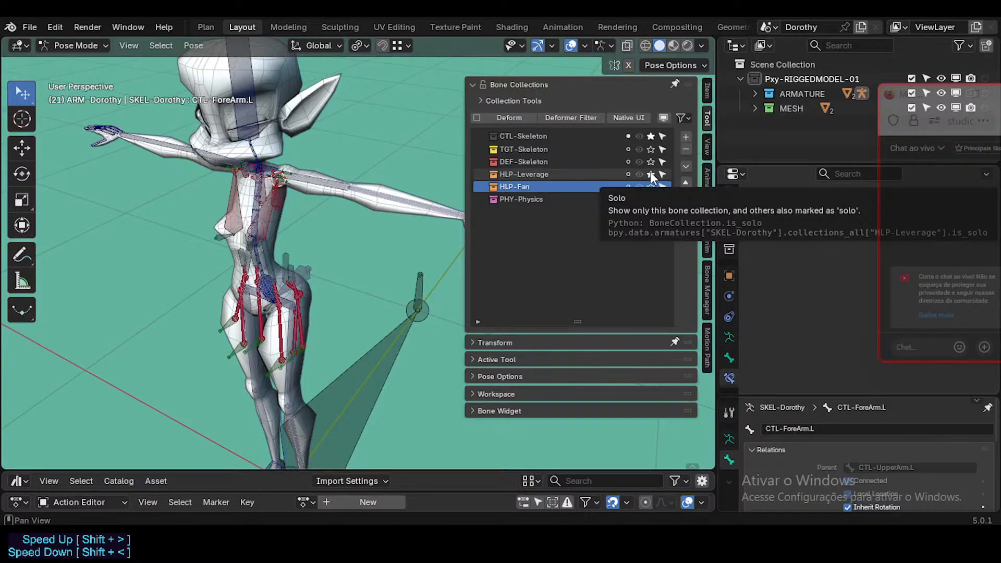
pyautogui.click(650, 174)
pyautogui.click(650, 186)
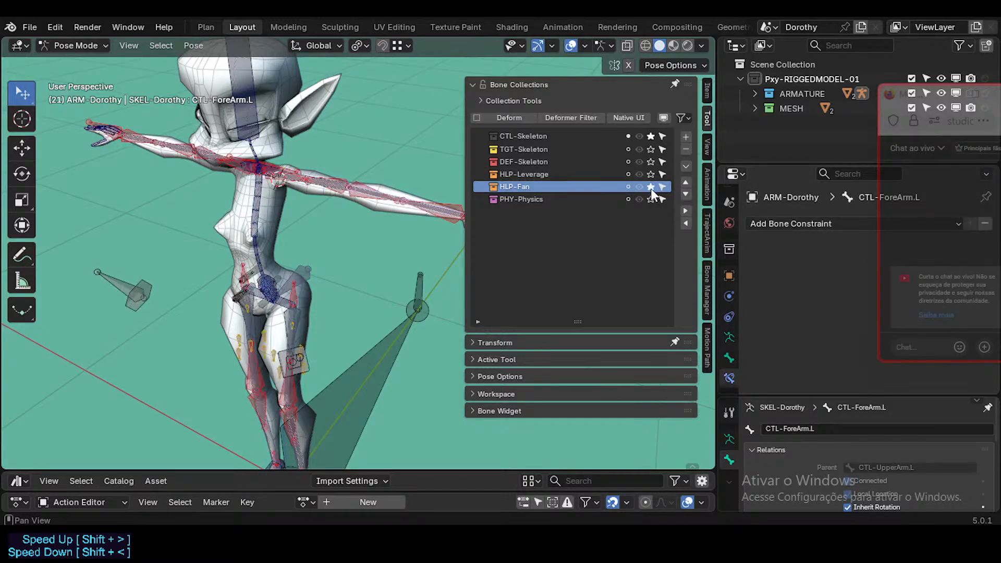
pyautogui.click(651, 187)
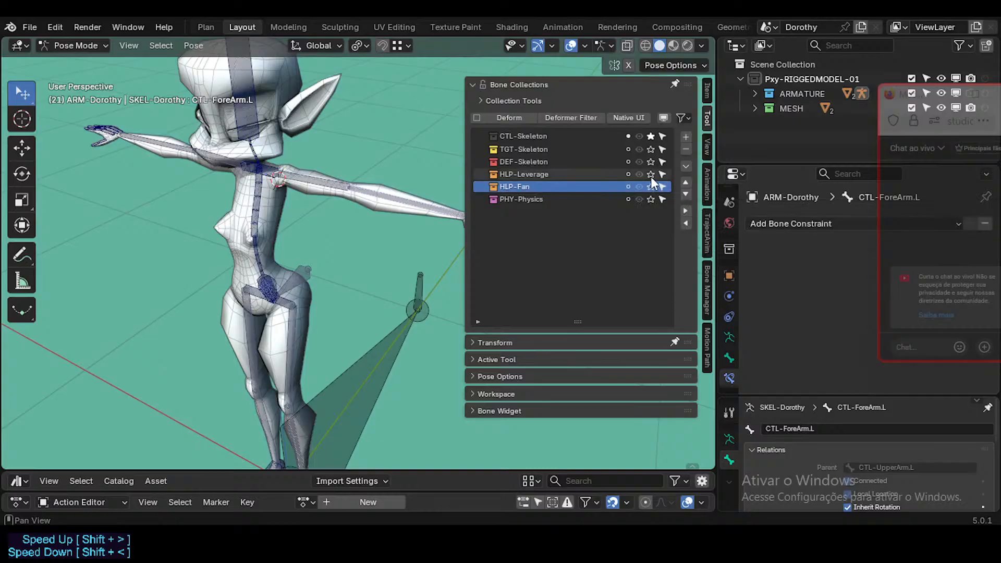
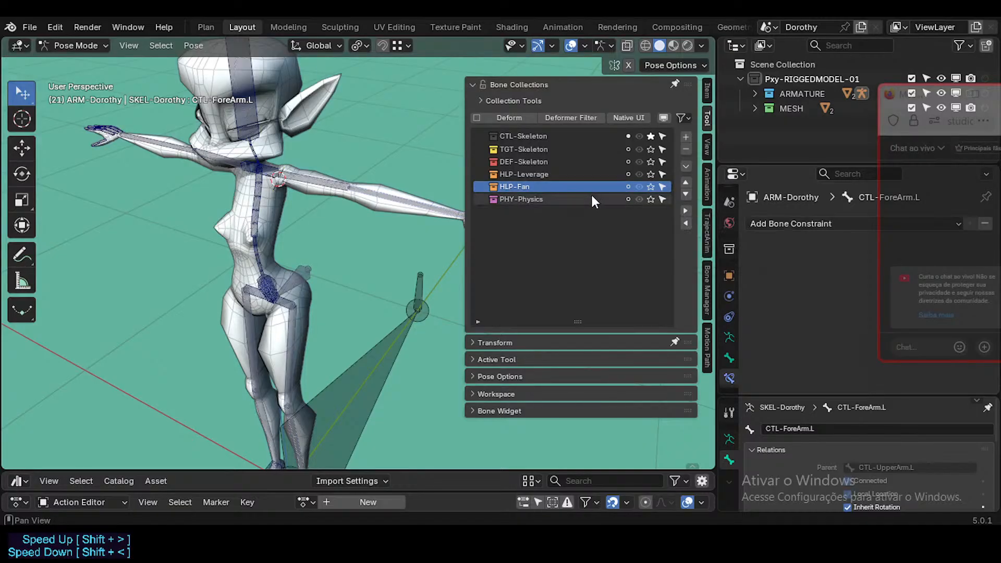
# Step: Make HLP-Leverage the active collection and check both helper collections' bones again by toggling Solo
pyautogui.click(524, 174)
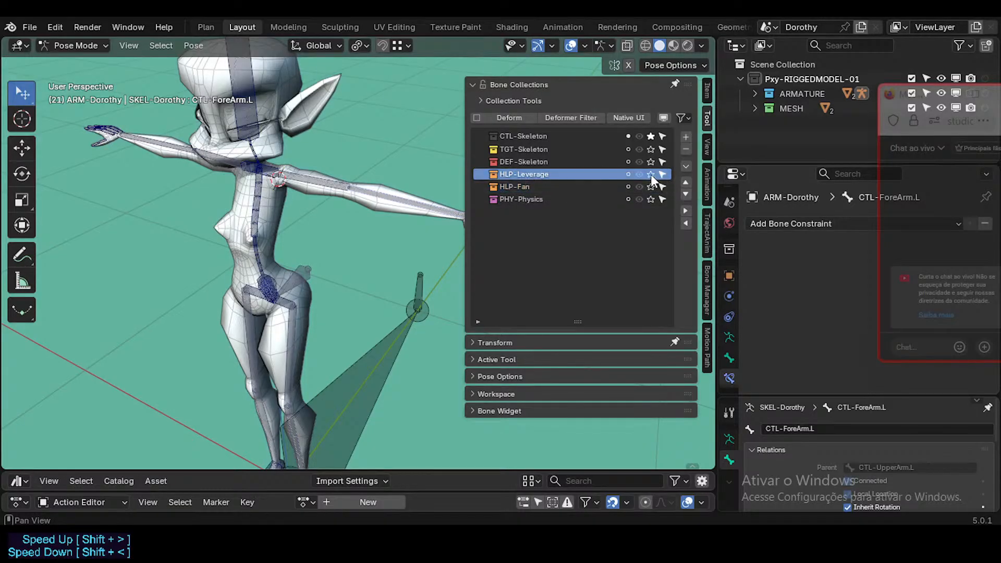
pyautogui.click(650, 174)
pyautogui.click(650, 186)
pyautogui.click(651, 186)
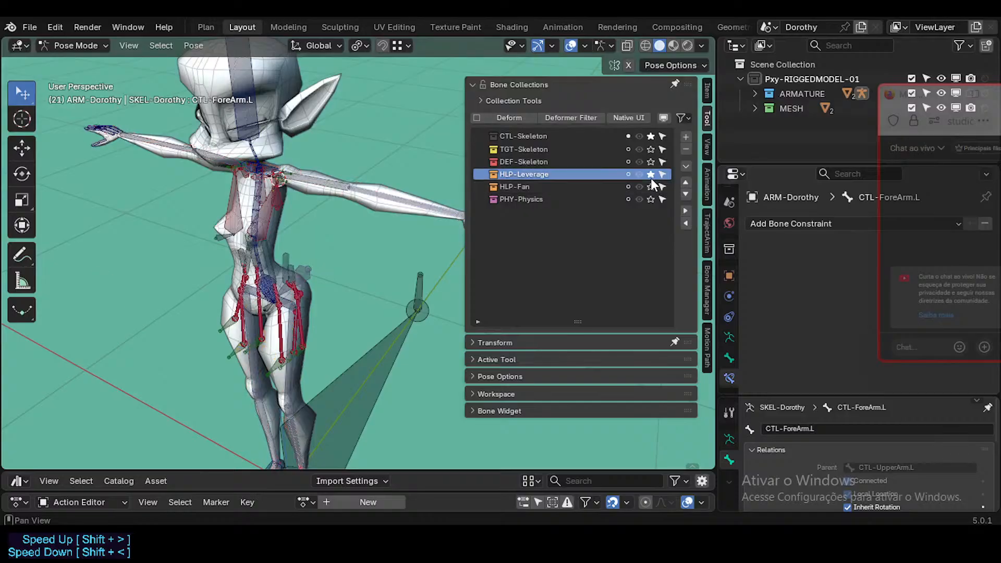
pyautogui.click(651, 175)
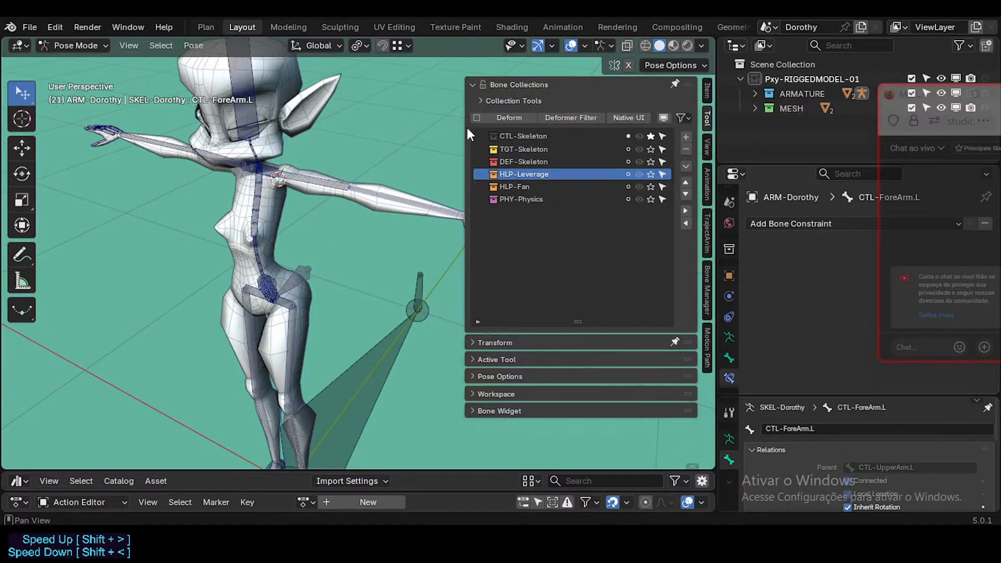
# Step: Inspect the rig from another angle and save the template file again
pyautogui.moveTo(333, 313); pyautogui.dragTo(289, 297, button='middle')
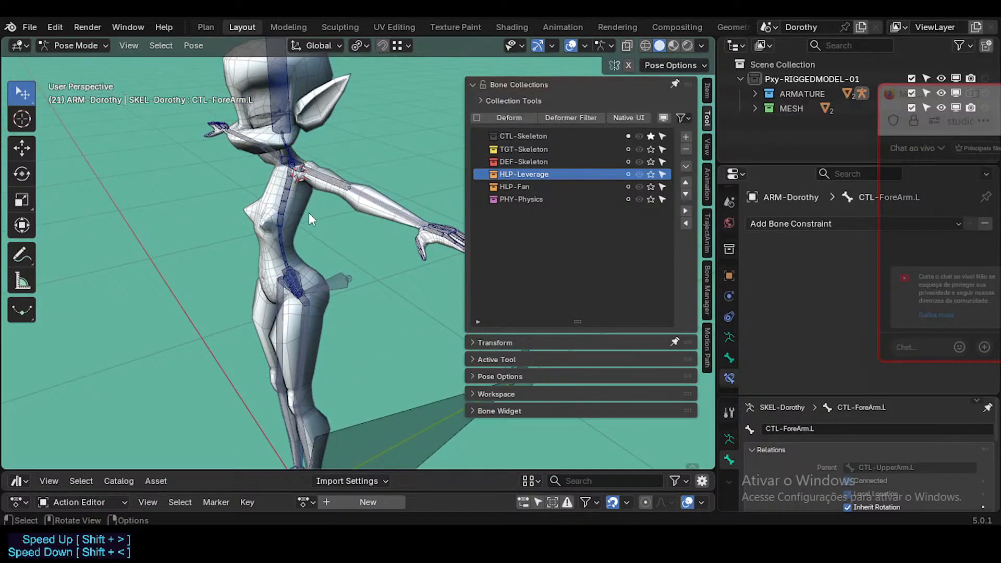
pyautogui.moveTo(310, 219); pyautogui.dragTo(318, 255, button='middle')
pyautogui.hotkey('ctrl', 's')
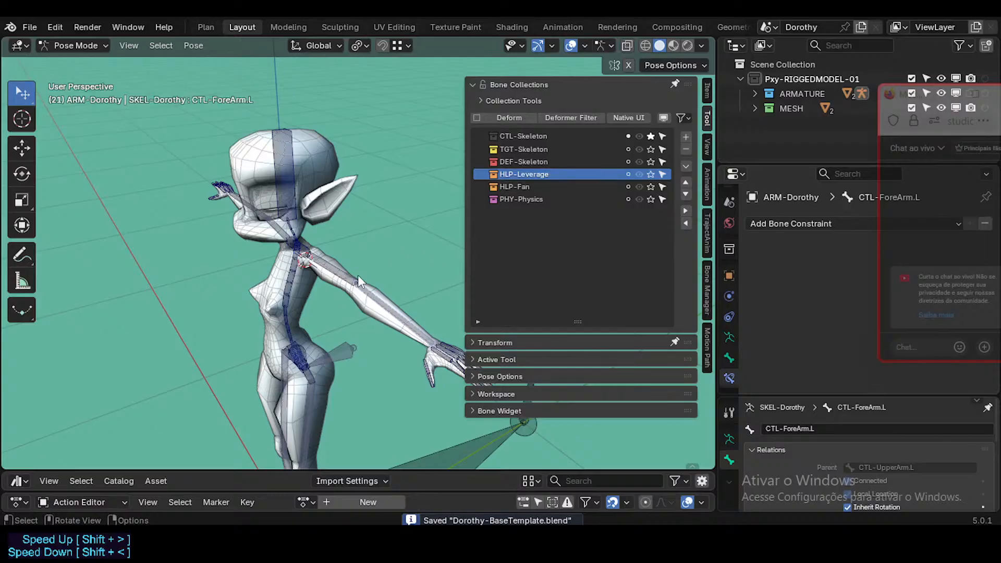
pyautogui.scroll(3, 362, 301)
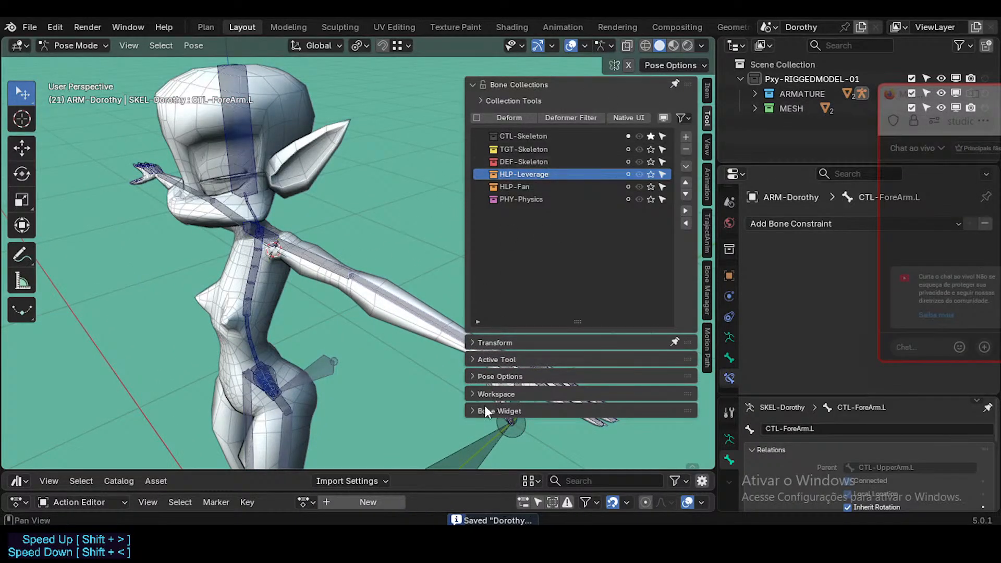
pyautogui.press('n')
pyautogui.press('n')
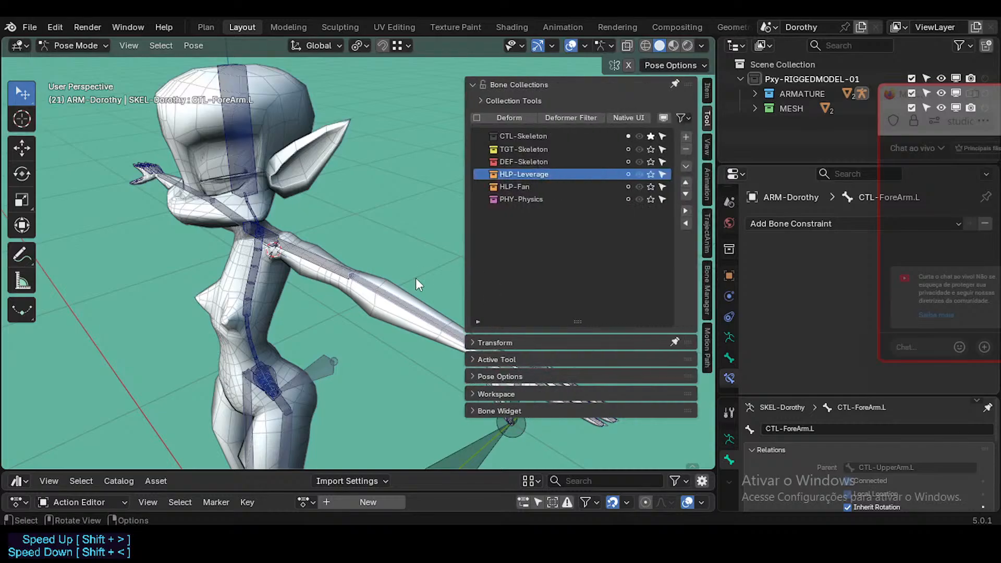
# Step: Switch to the YouTube Studio livestream page in Firefox, move the pop-out chat window fully into view and enlarge it
pyautogui.click(533, 457)
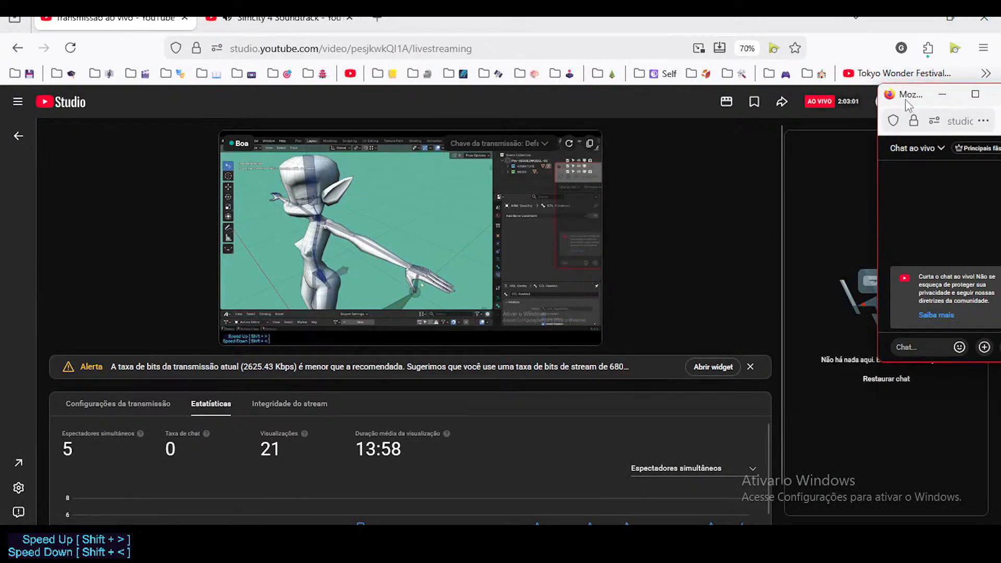
pyautogui.moveTo(907, 97); pyautogui.dragTo(816, 80)
pyautogui.moveTo(788, 253); pyautogui.dragTo(735, 253)
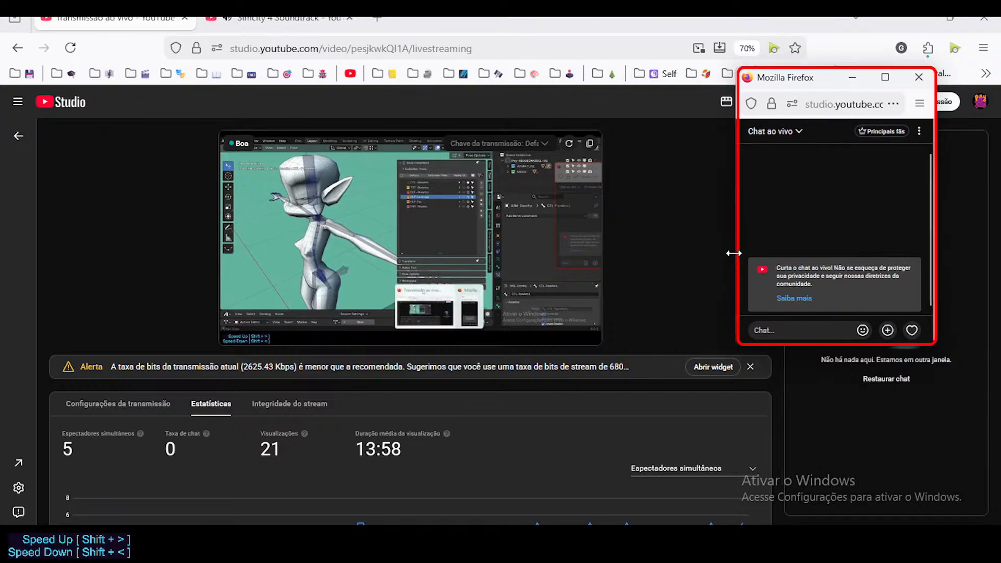
pyautogui.moveTo(824, 346); pyautogui.dragTo(824, 395)
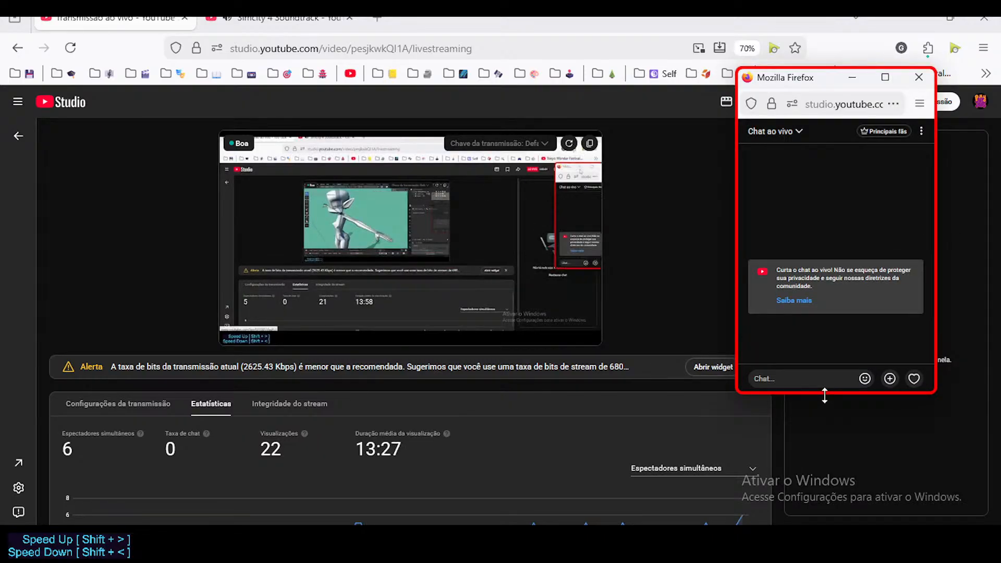
# Step: Switch to Discord and view the rules channel of the 3D Humanoid Character Rigged Model Templates (Blender) server
pyautogui.click(918, 78)
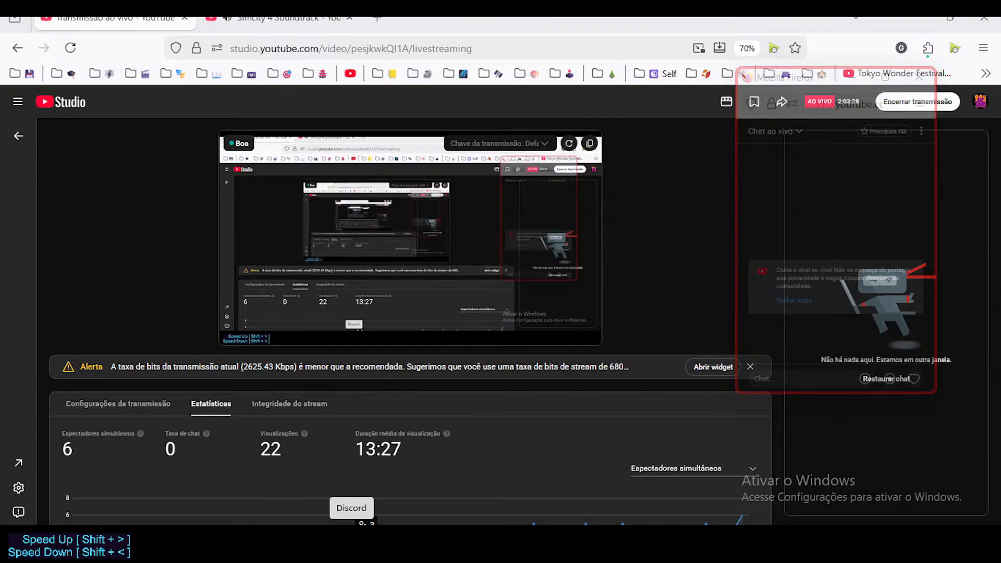
pyautogui.click(351, 522)
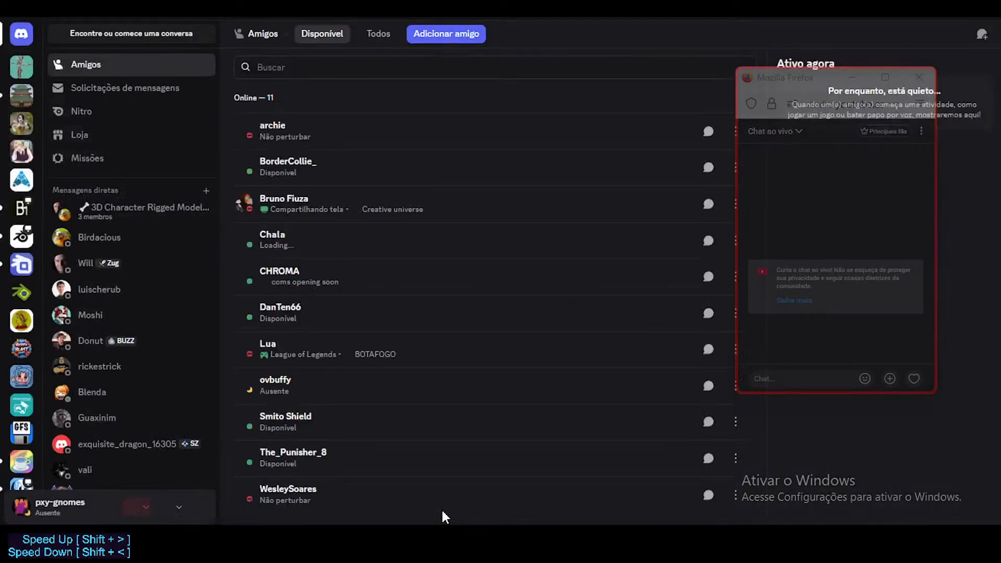
pyautogui.click(22, 67)
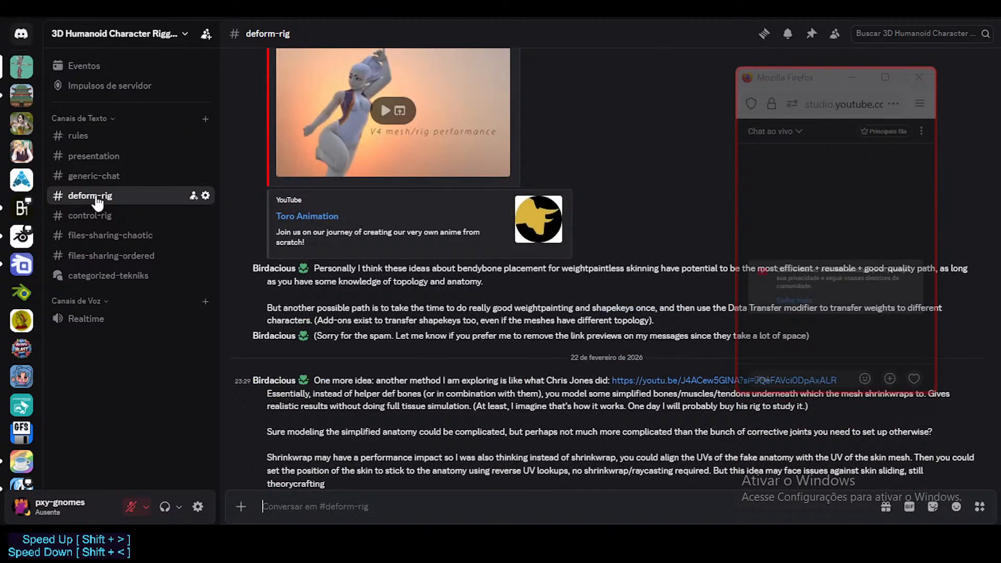
pyautogui.click(81, 136)
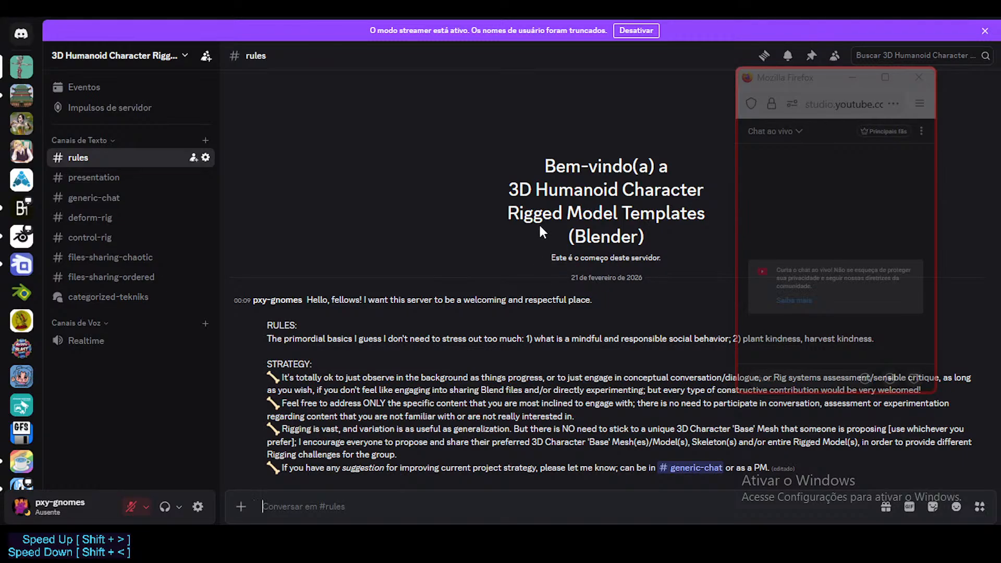
# Step: Check the YouTube Studio livestream page in Firefox, then return to the Dorothy rig in Blender
pyautogui.hotkey('alt', 'Tab')
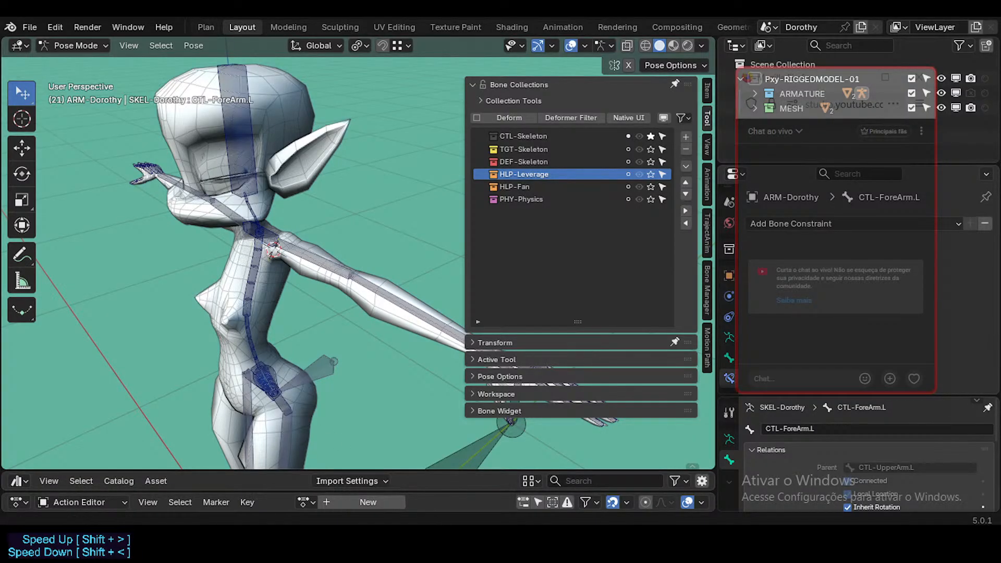
pyautogui.moveTo(573, 521)
pyautogui.click(529, 489)
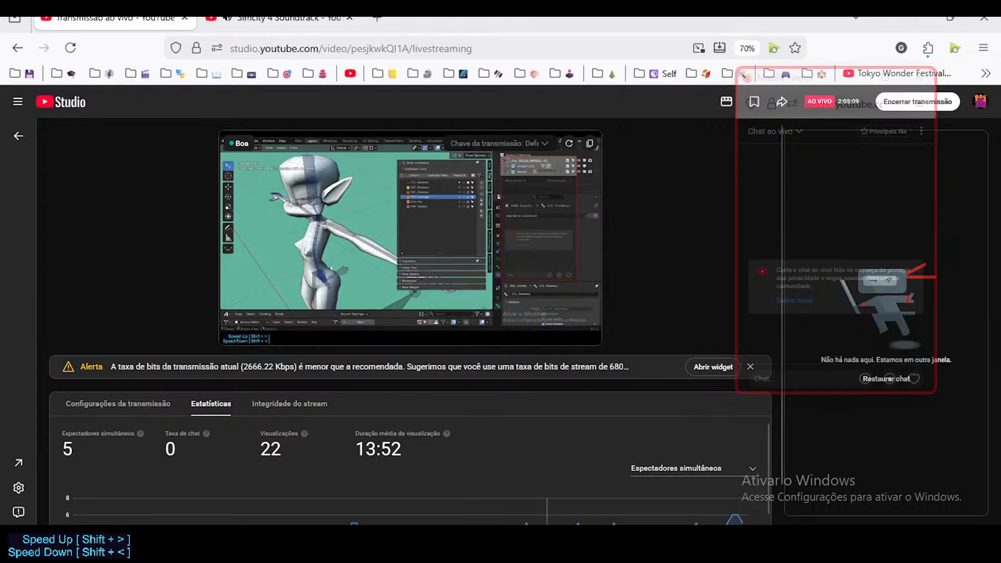
pyautogui.click(604, 535)
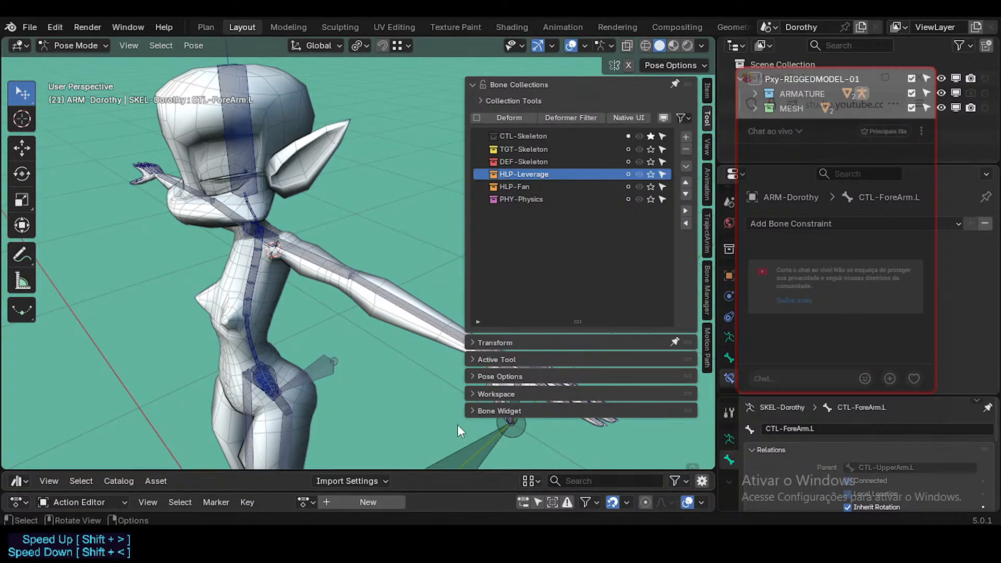
# Step: Switch to the YouTube Studio livestream page in Firefox and close the pop-out chat window
pyautogui.moveTo(576, 547)
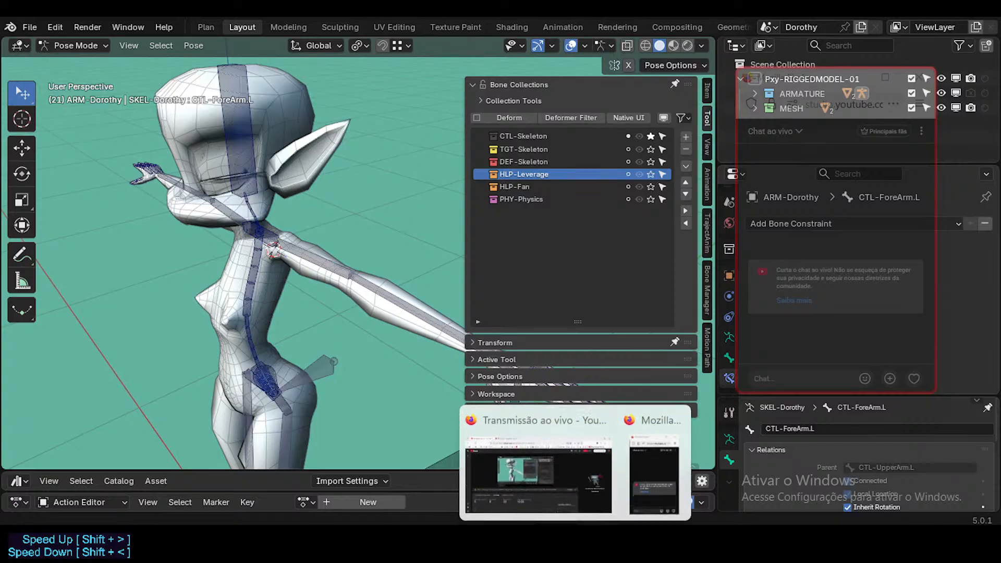
pyautogui.click(529, 477)
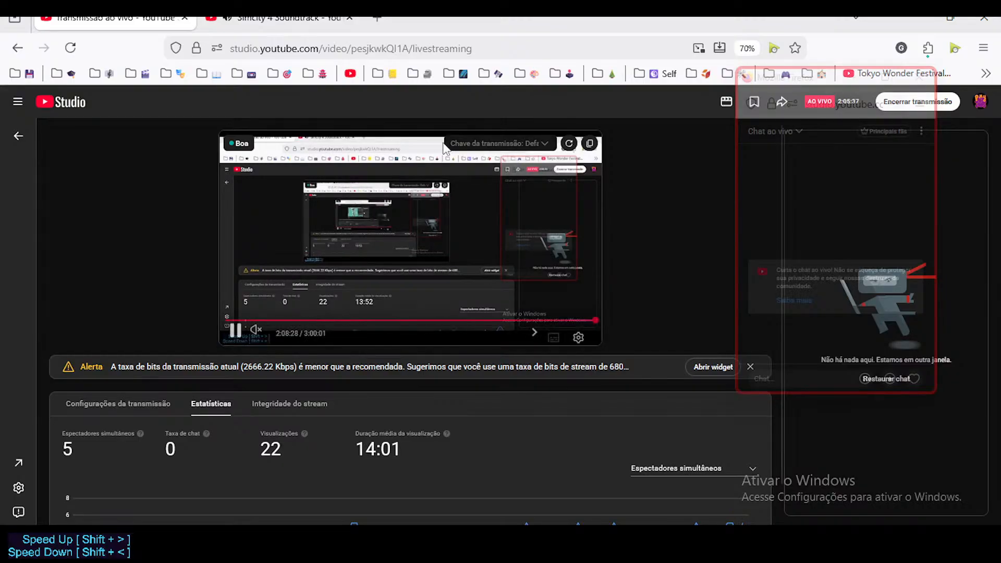
pyautogui.moveTo(853, 167)
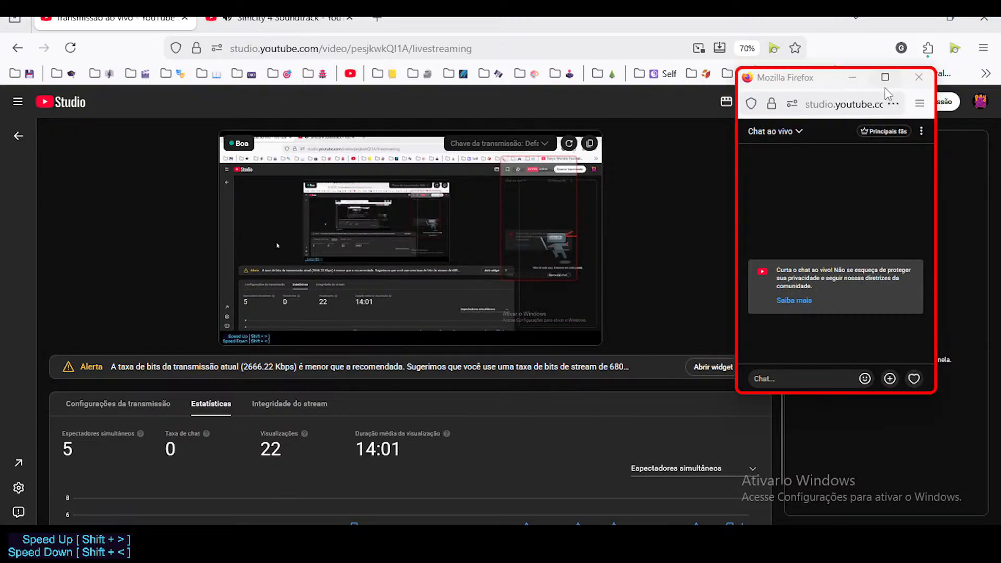
pyautogui.click(917, 78)
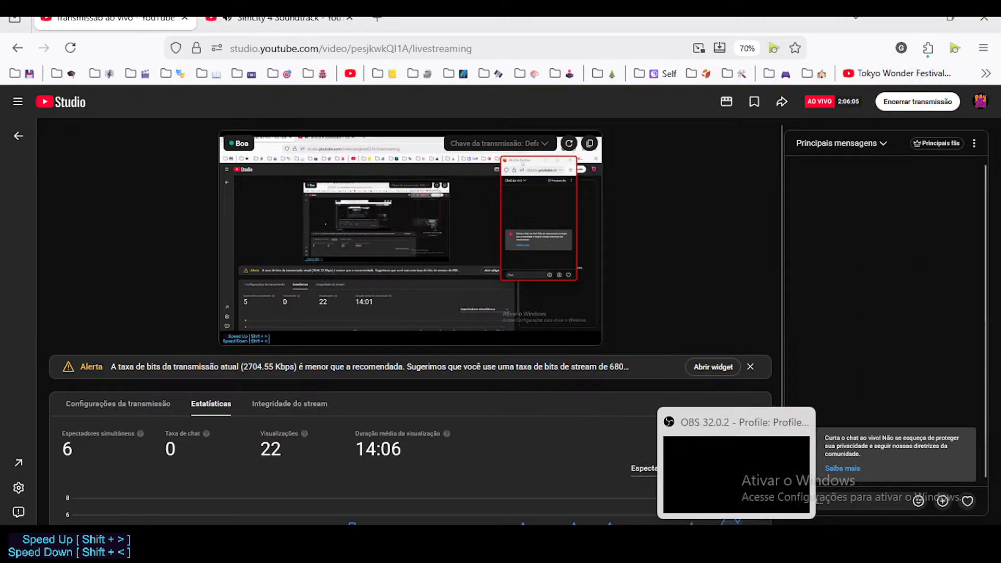